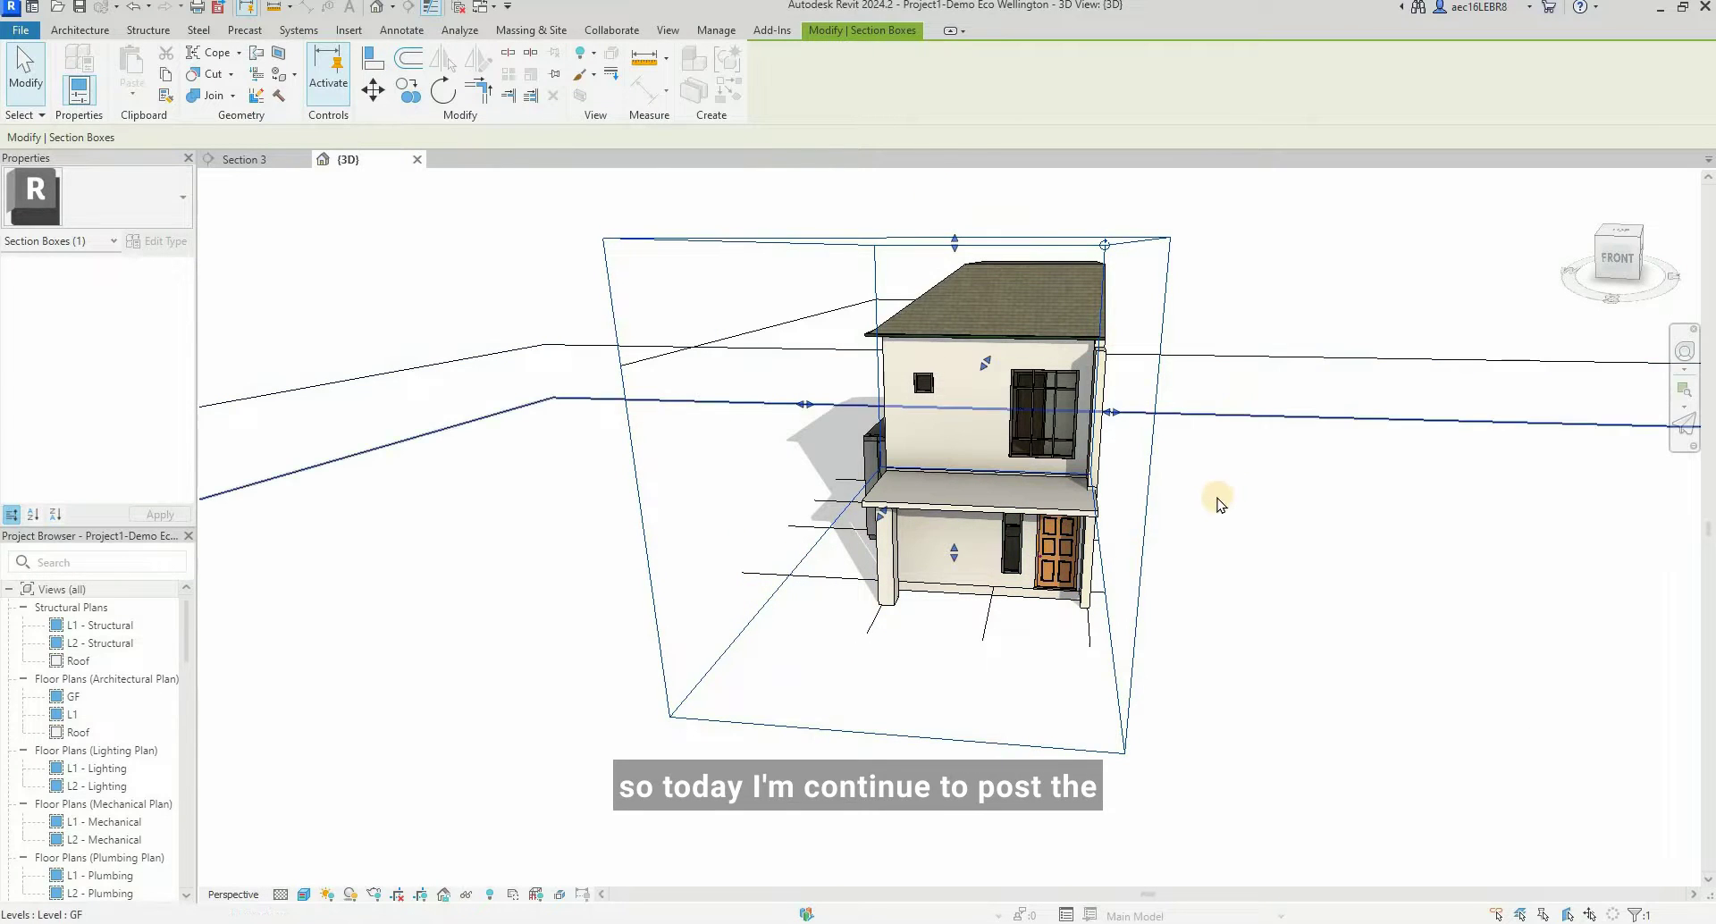
- Examine the Eco Wellington house model in the 3D view, from its front facade round to the side walls and roof
{"action": "middle_click_drag", "start_coordinate": [912, 559], "coordinate": [927, 399]}
{"action": "scroll", "coordinate": [1107, 471], "scroll_direction": "down", "scroll_amount": 3}
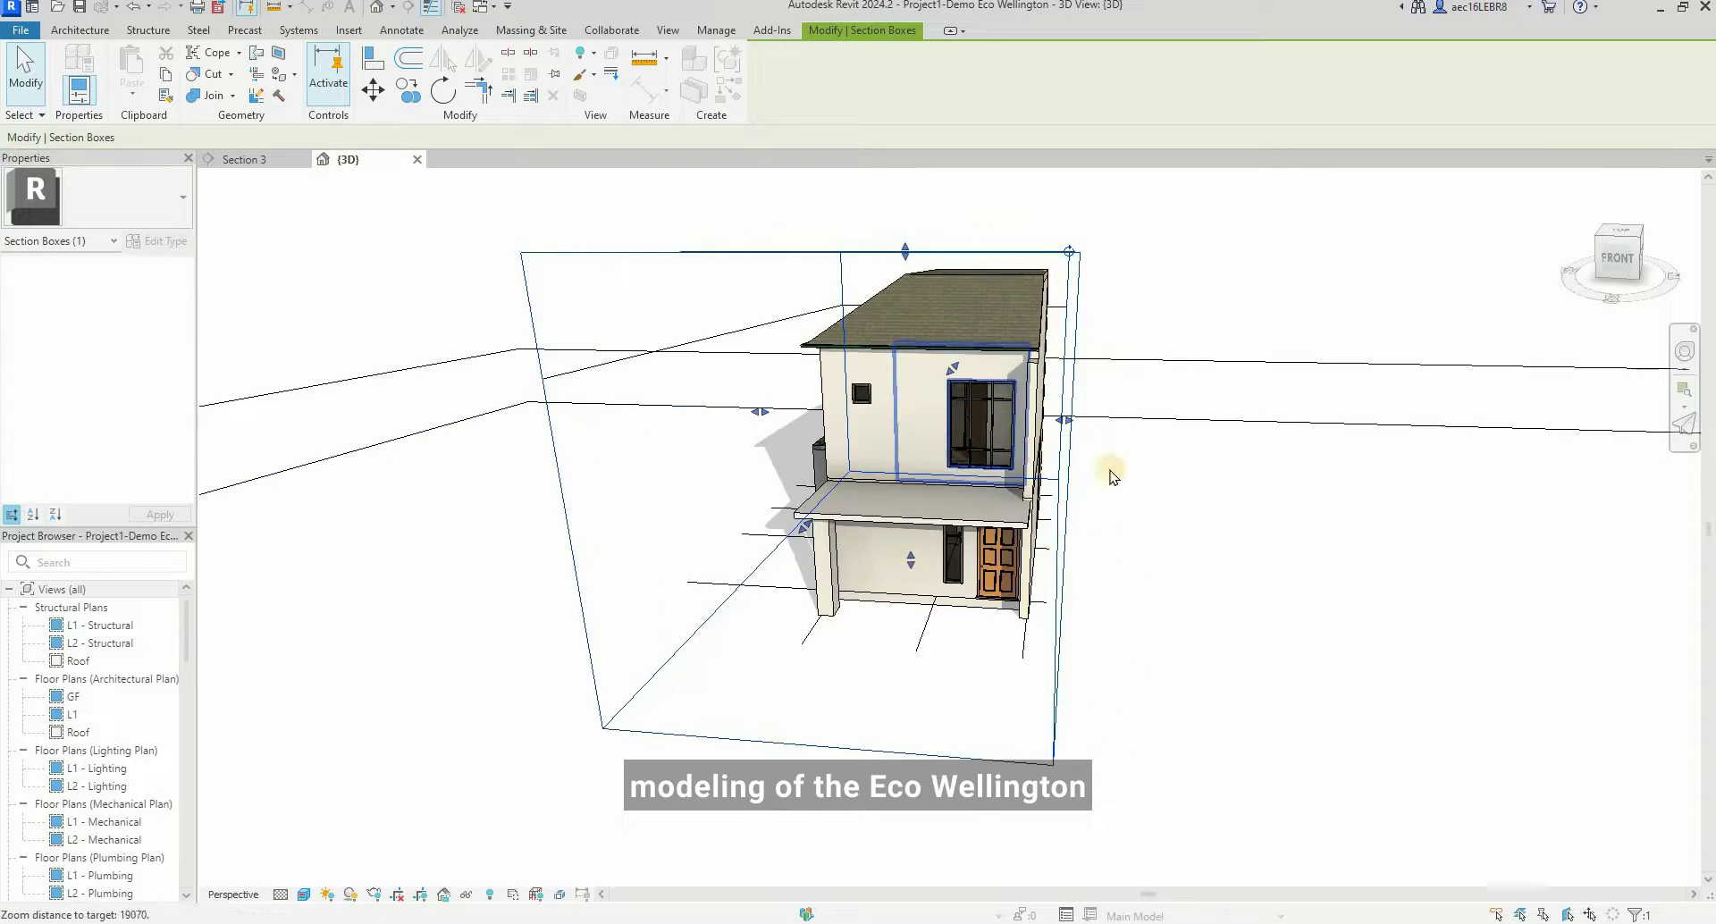
{"action": "scroll", "coordinate": [958, 486], "scroll_direction": "up", "scroll_amount": 3}
{"action": "middle_click_drag", "start_coordinate": [957, 486], "coordinate": [1040, 486], "text": "shift"}
{"action": "scroll", "coordinate": [1141, 473], "scroll_direction": "up", "scroll_amount": 3}
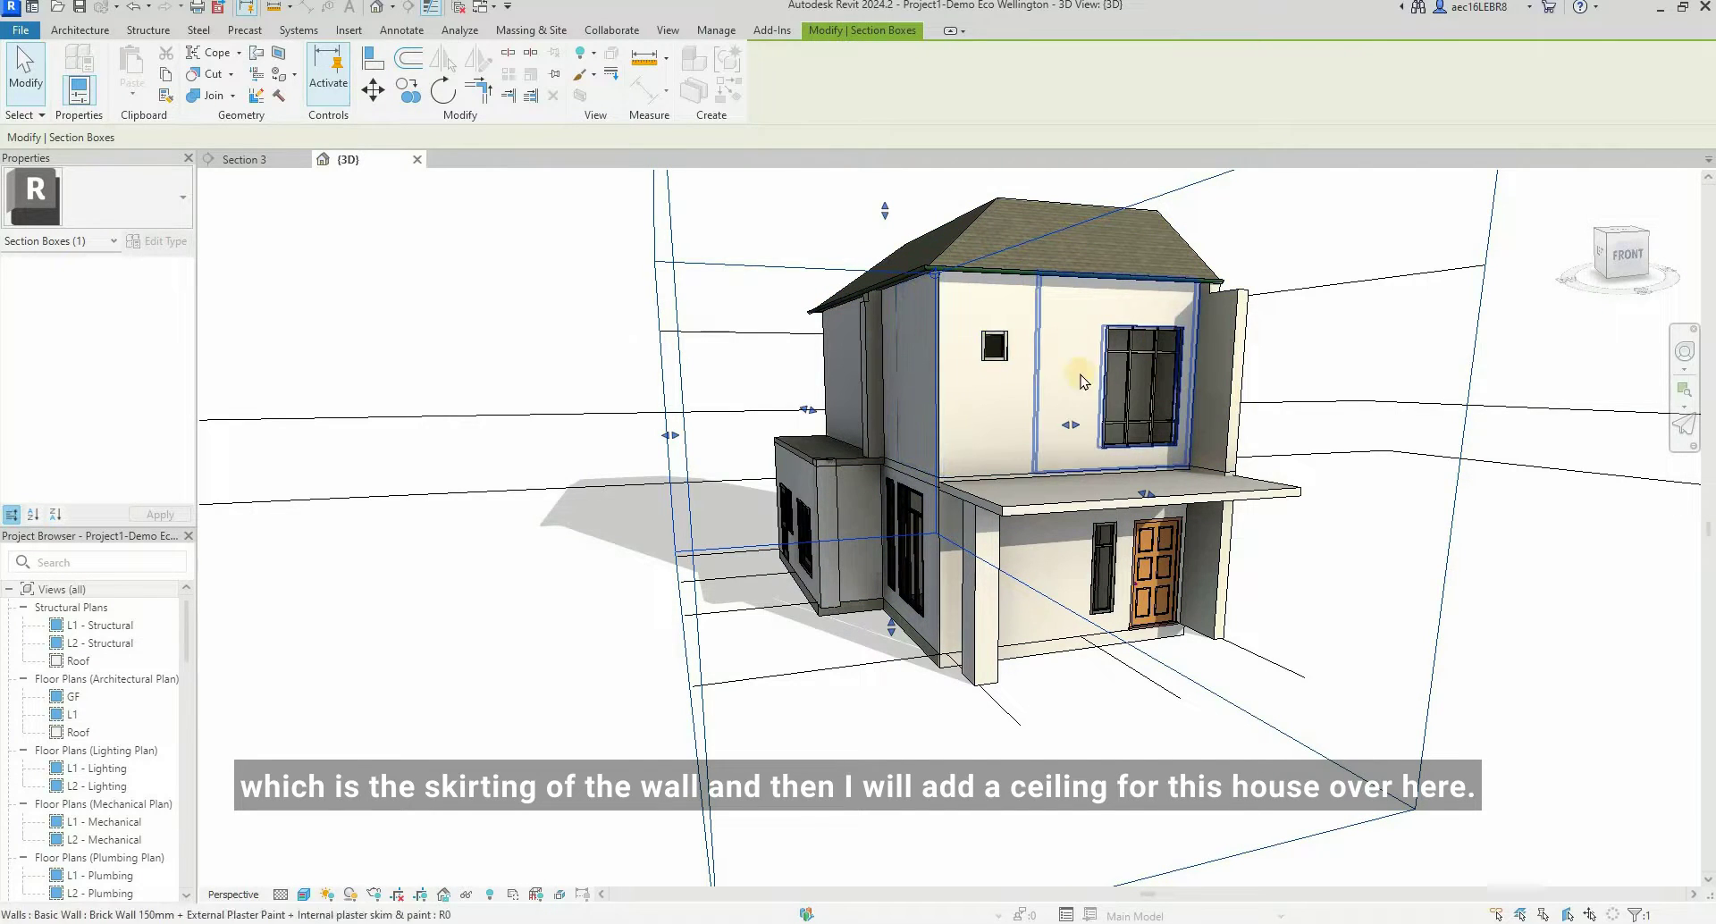
{"action": "scroll", "coordinate": [1194, 648], "scroll_direction": "up", "scroll_amount": 2}
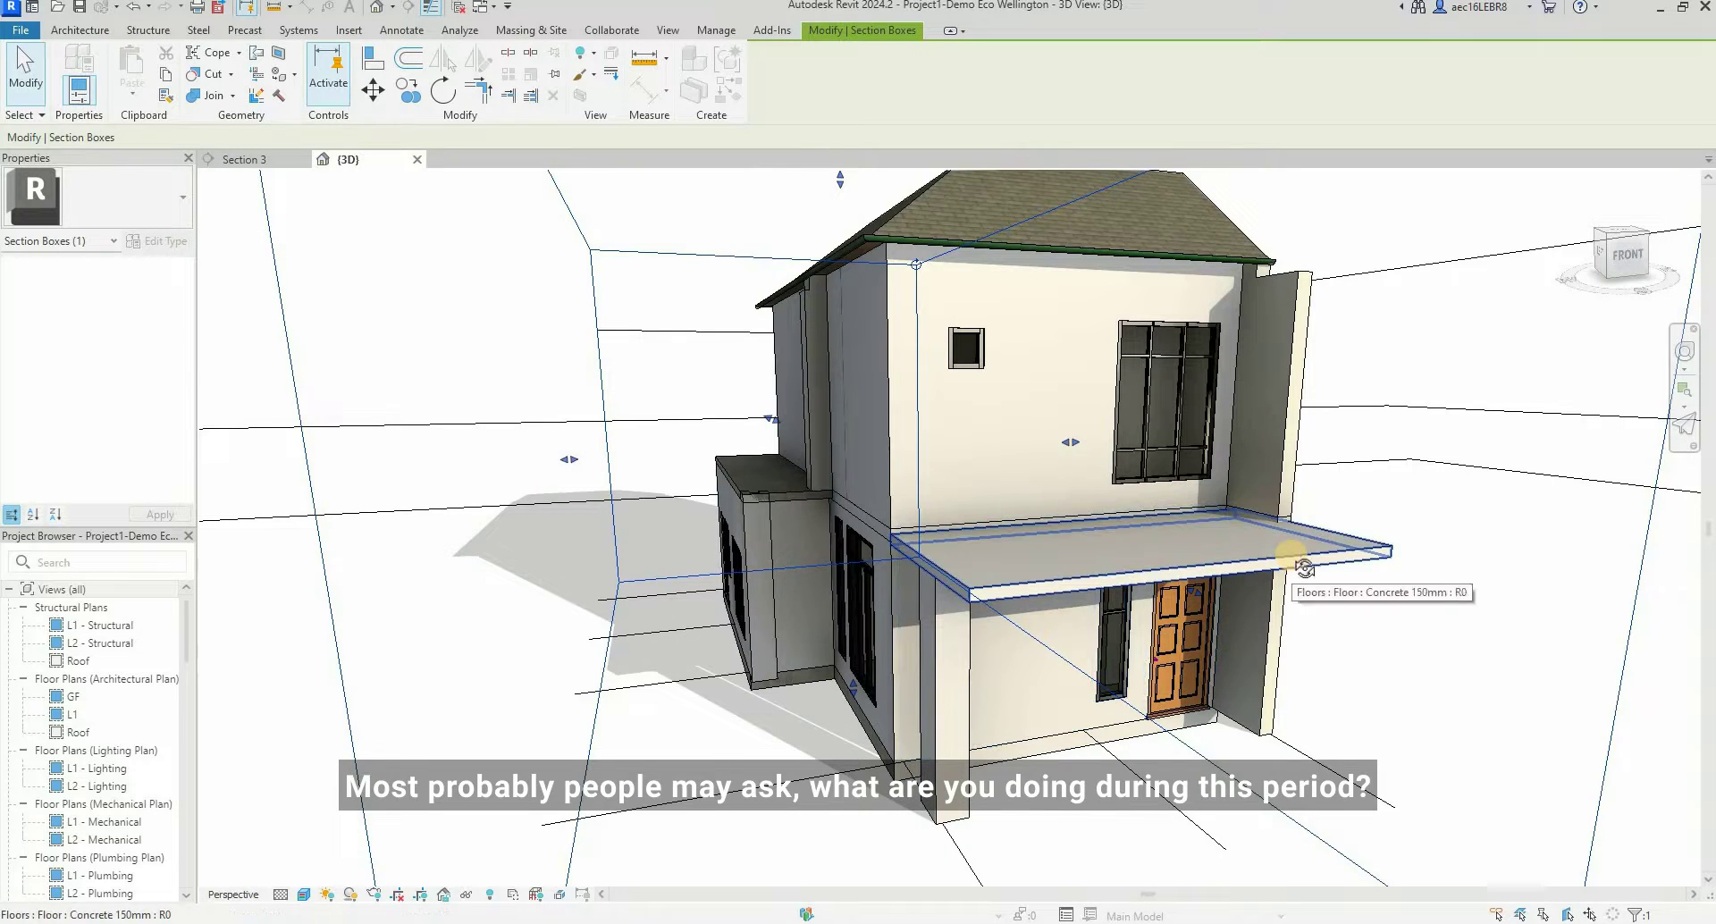
{"action": "middle_click_drag", "start_coordinate": [1305, 585], "coordinate": [1305, 661], "text": "shift"}
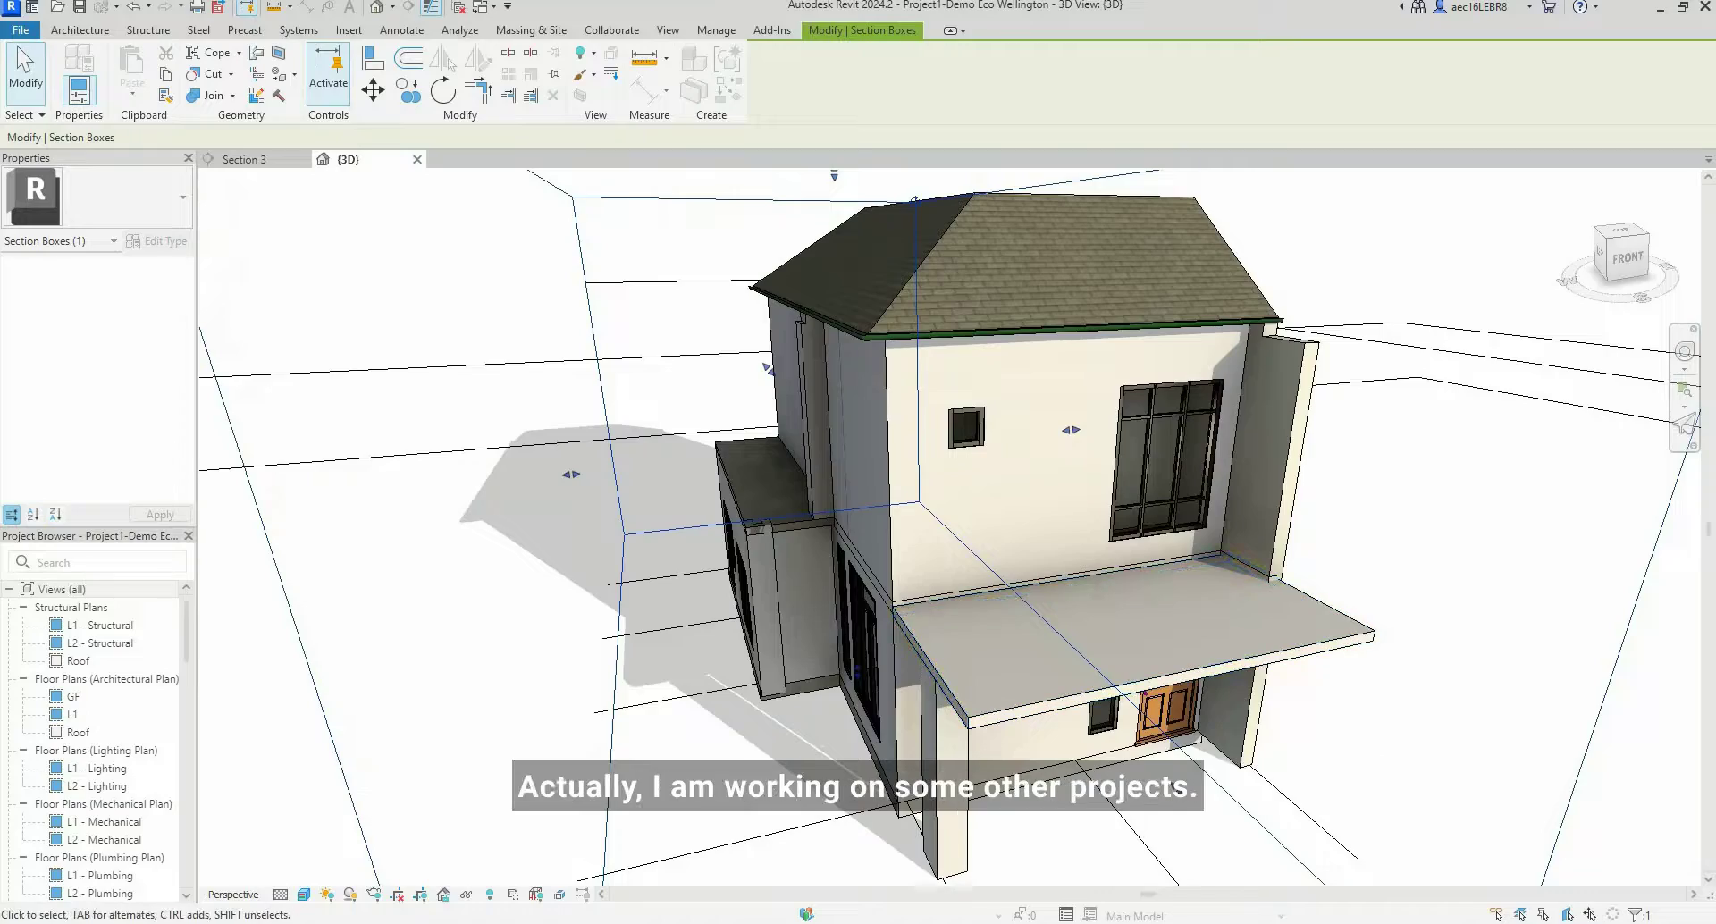
- Switch to the Desalination Plant project and examine its 3D model, including the intake pumps, reverse osmosis racks, reservoirs and storage tank
{"action": "mouse_move", "coordinate": [990, 899]}
{"action": "key", "text": "ctrl+Tab"}
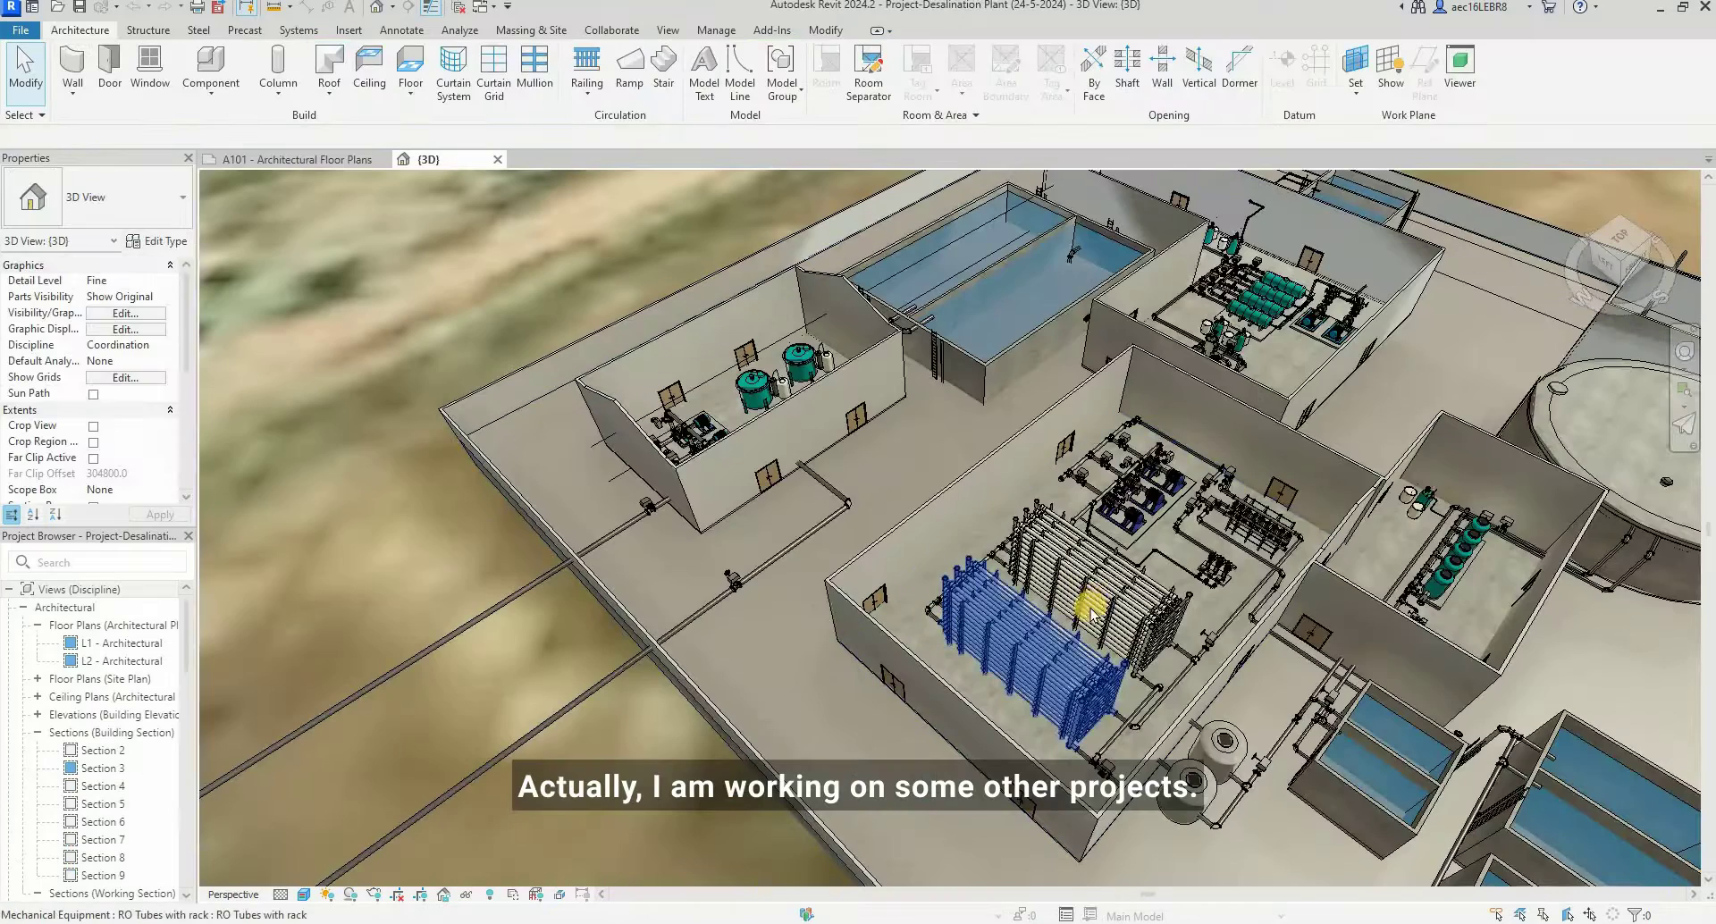
{"action": "scroll", "coordinate": [854, 656], "scroll_direction": "down", "scroll_amount": 2}
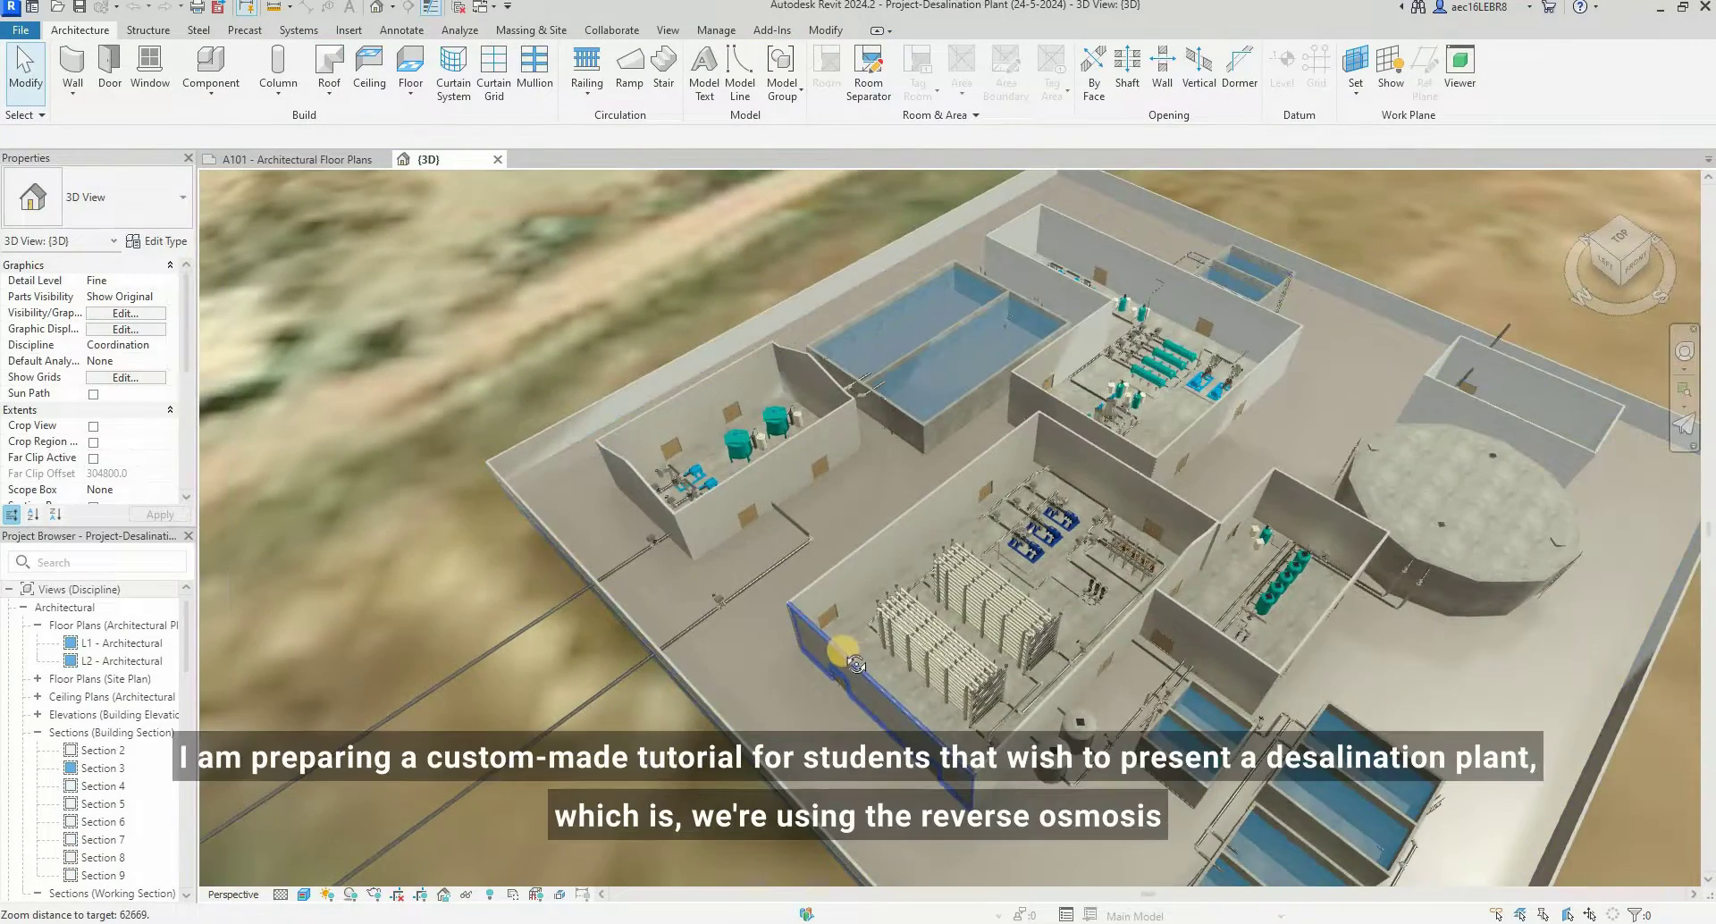
{"action": "scroll", "coordinate": [598, 464], "scroll_direction": "up", "scroll_amount": 3}
{"action": "scroll", "coordinate": [919, 507], "scroll_direction": "up", "scroll_amount": 5}
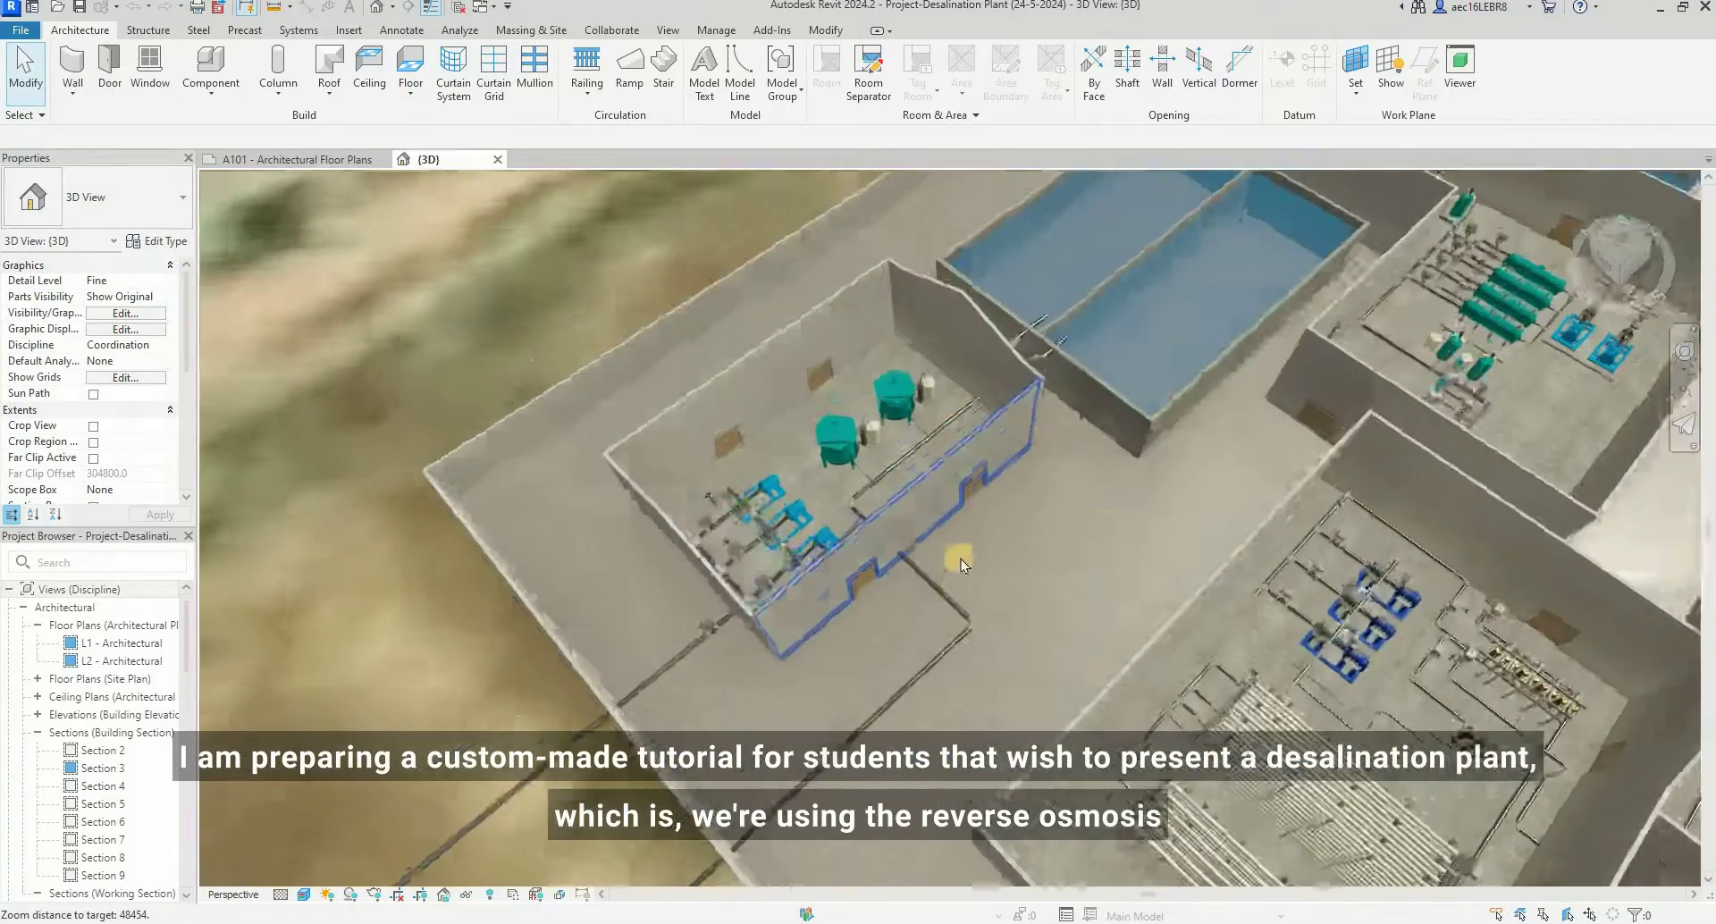
{"action": "middle_click_drag", "start_coordinate": [961, 559], "coordinate": [1182, 547]}
{"action": "scroll", "coordinate": [1316, 555], "scroll_direction": "down", "scroll_amount": 4}
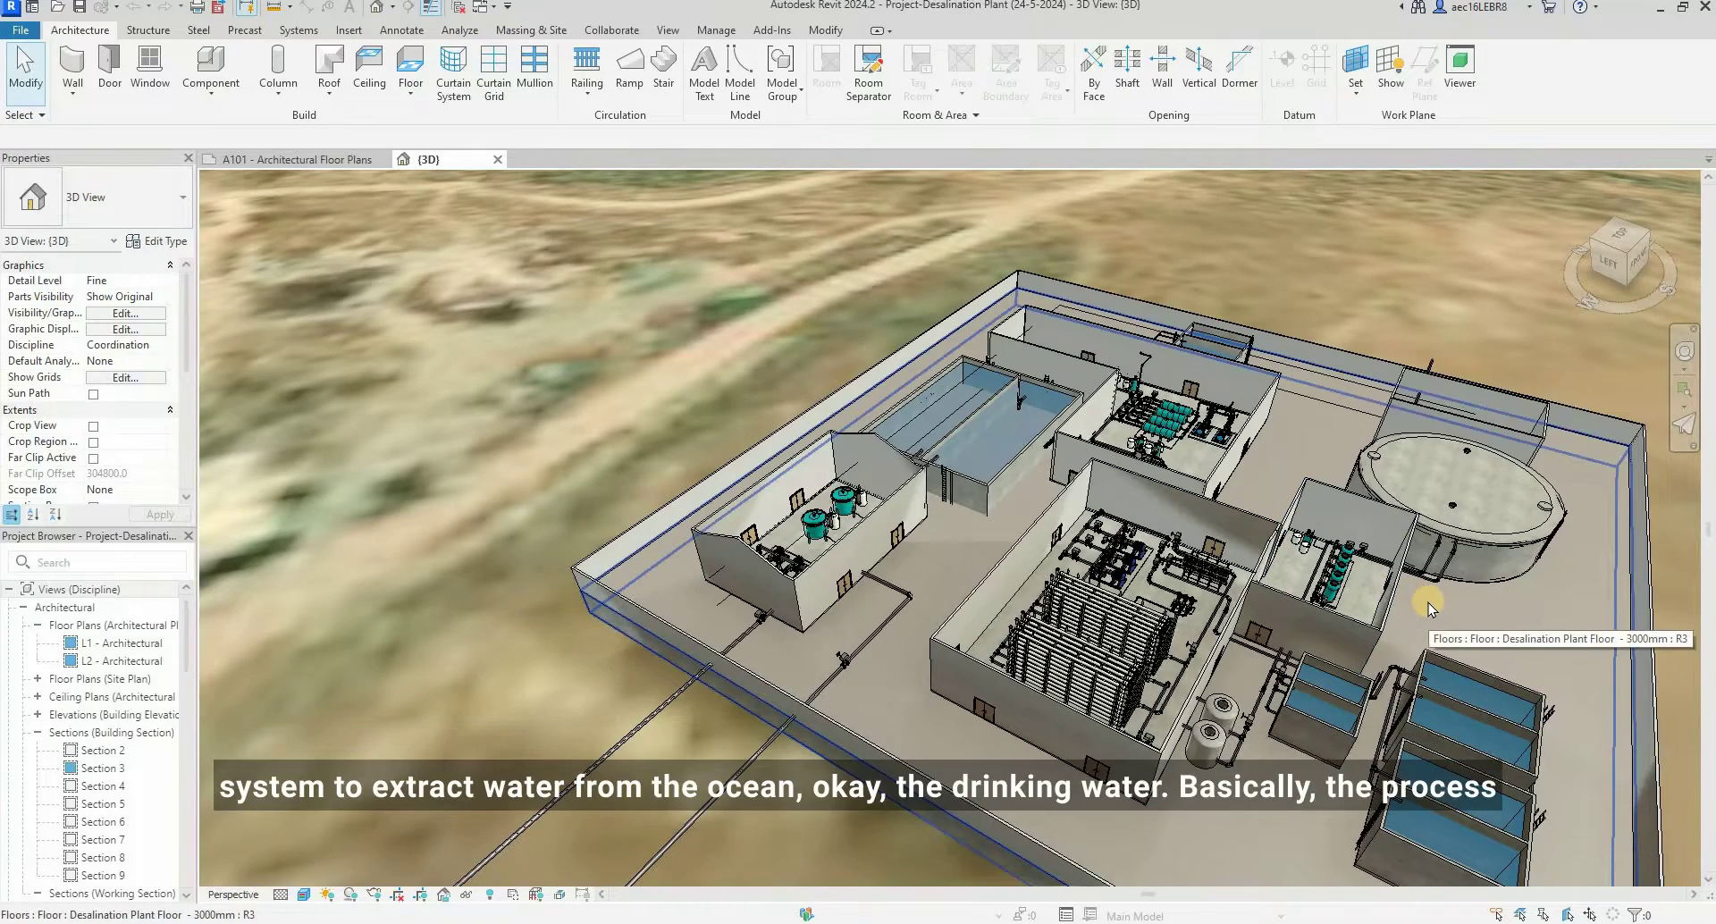
{"action": "scroll", "coordinate": [1428, 603], "scroll_direction": "up", "scroll_amount": 3}
{"action": "scroll", "coordinate": [1428, 602], "scroll_direction": "down", "scroll_amount": 2}
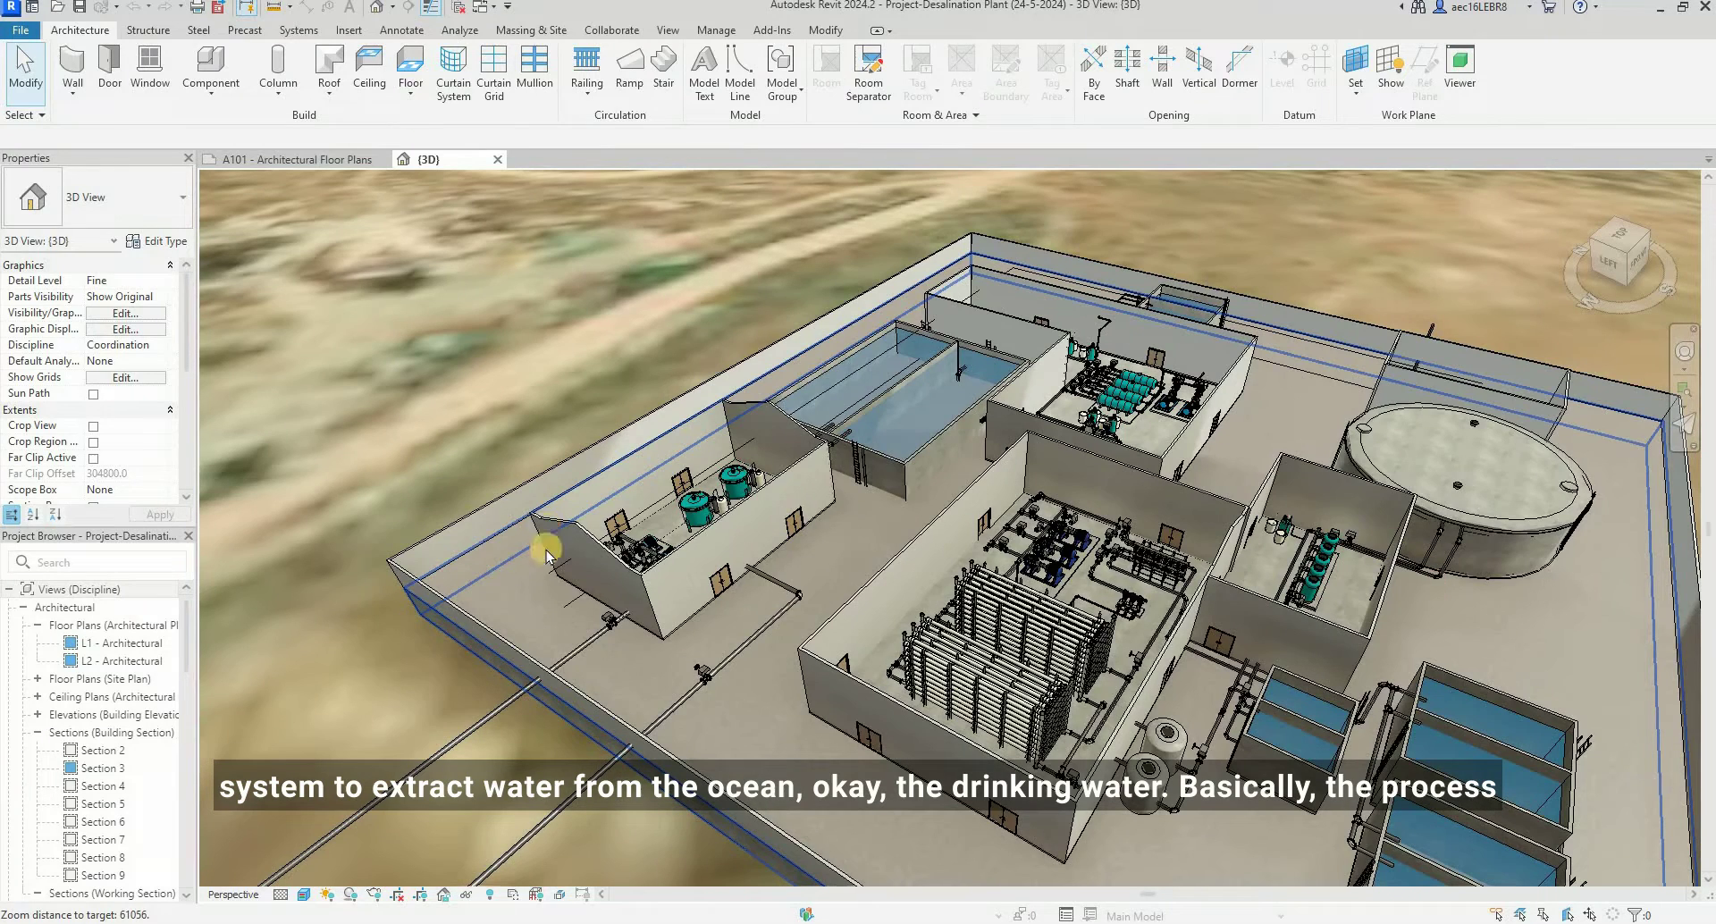
{"action": "middle_click_drag", "start_coordinate": [965, 513], "coordinate": [1189, 547], "text": "shift"}
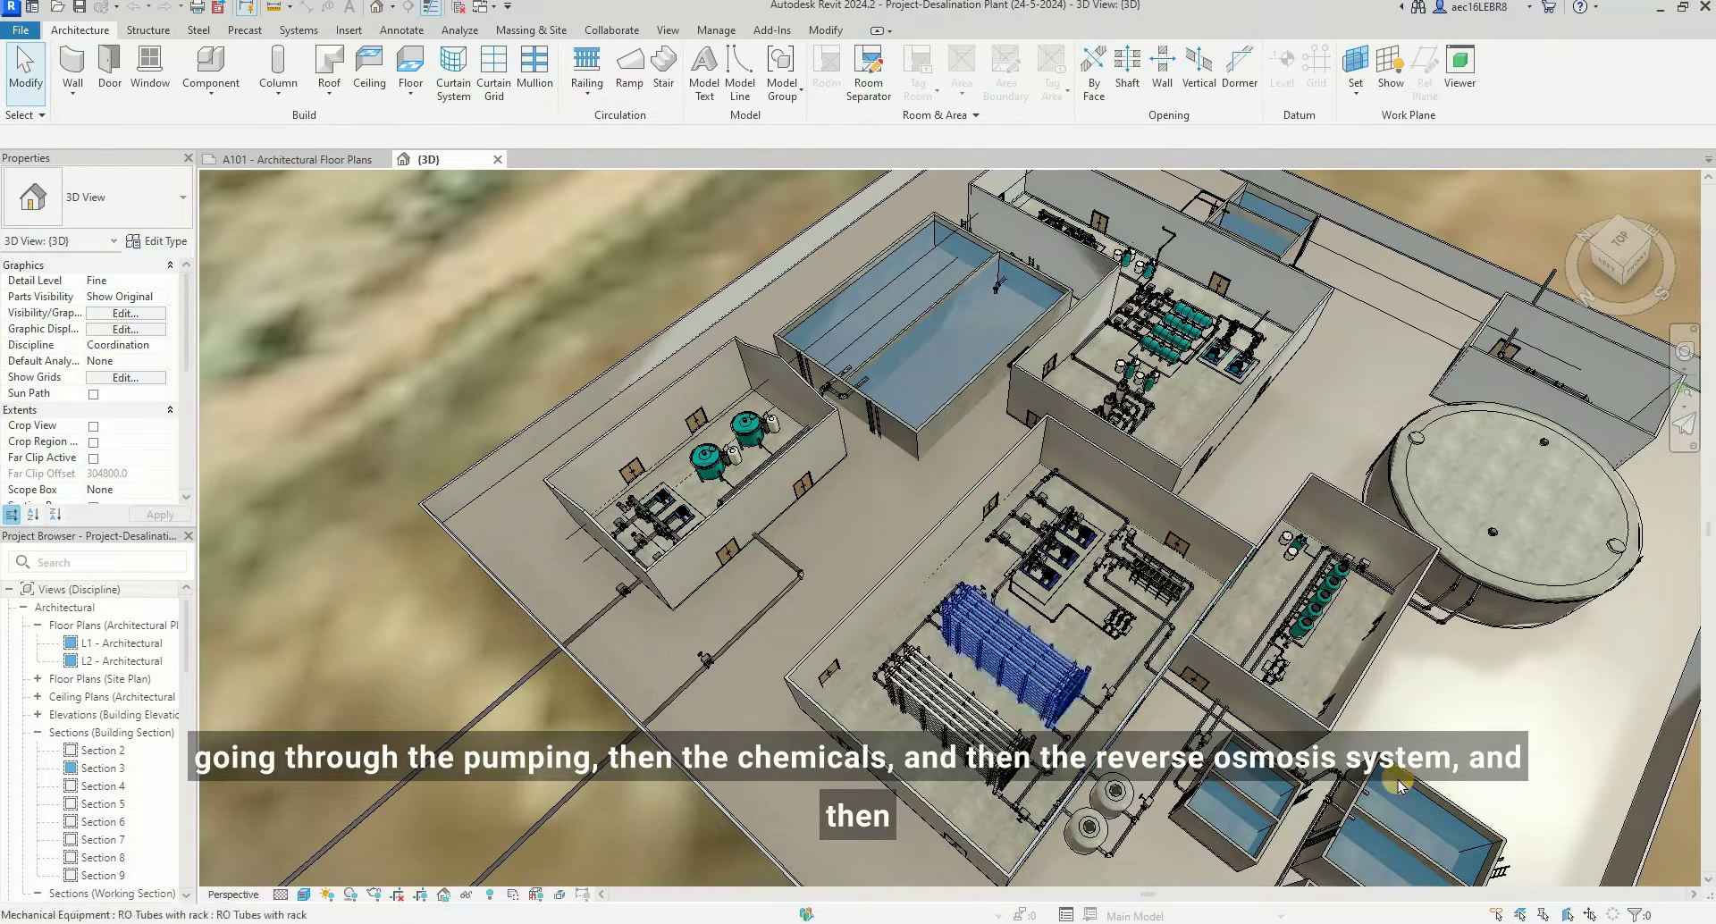
{"action": "middle_click_drag", "start_coordinate": [1019, 693], "coordinate": [871, 683]}
{"action": "scroll", "coordinate": [1064, 510], "scroll_direction": "up", "scroll_amount": 2}
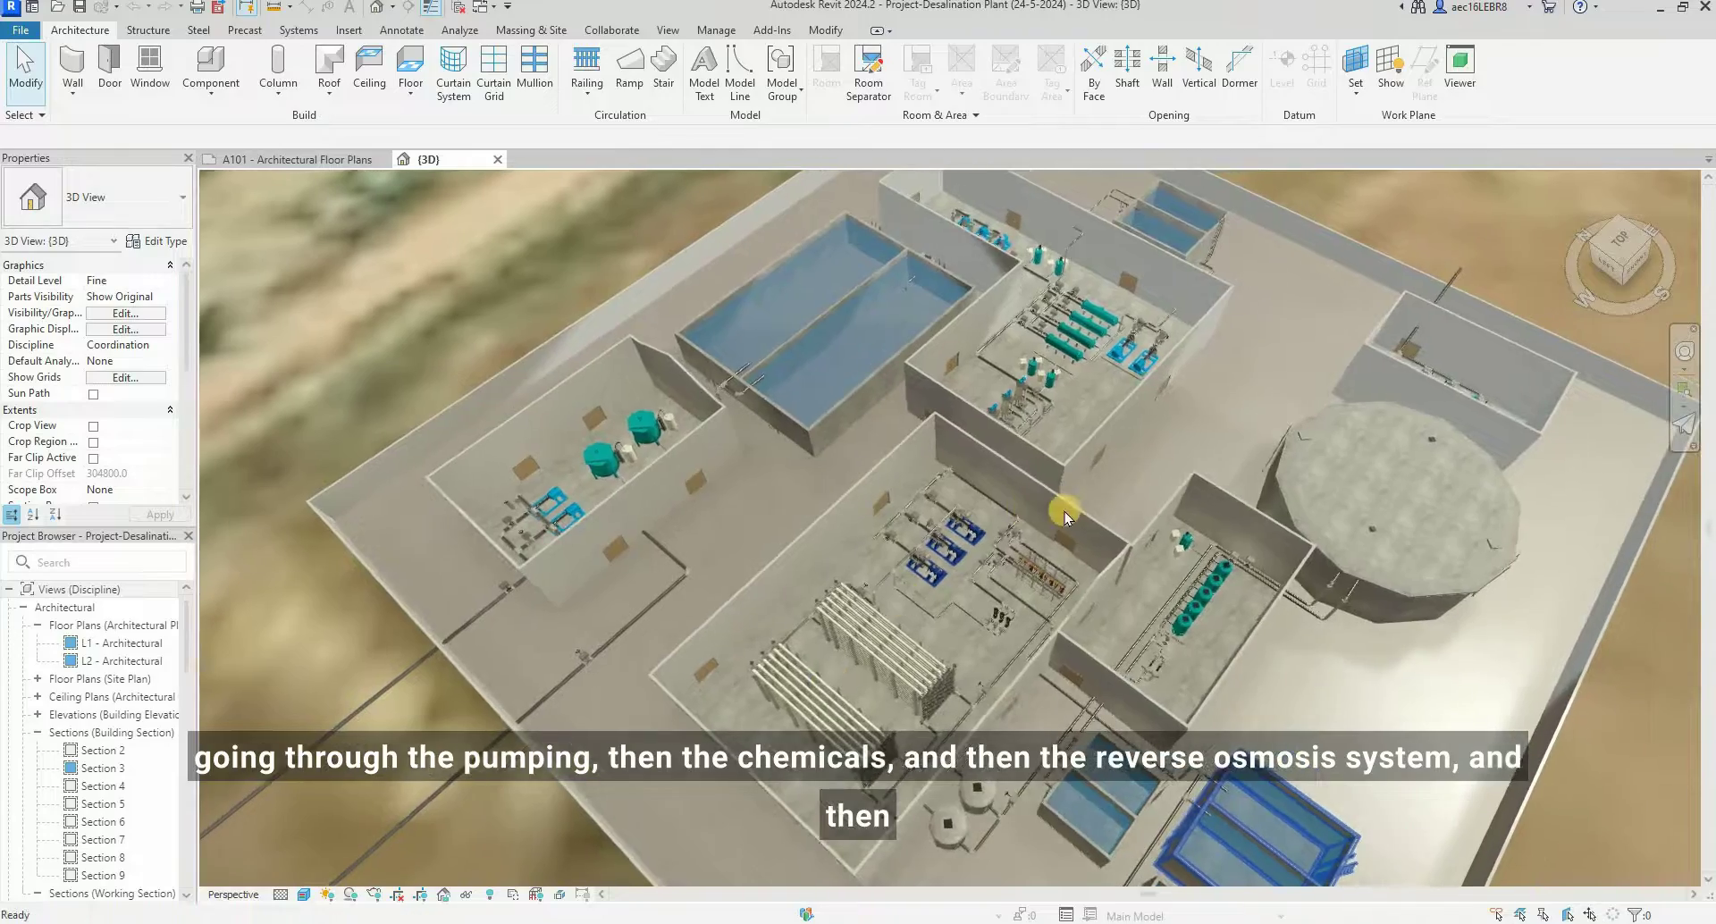
{"action": "scroll", "coordinate": [908, 612], "scroll_direction": "down", "scroll_amount": 2}
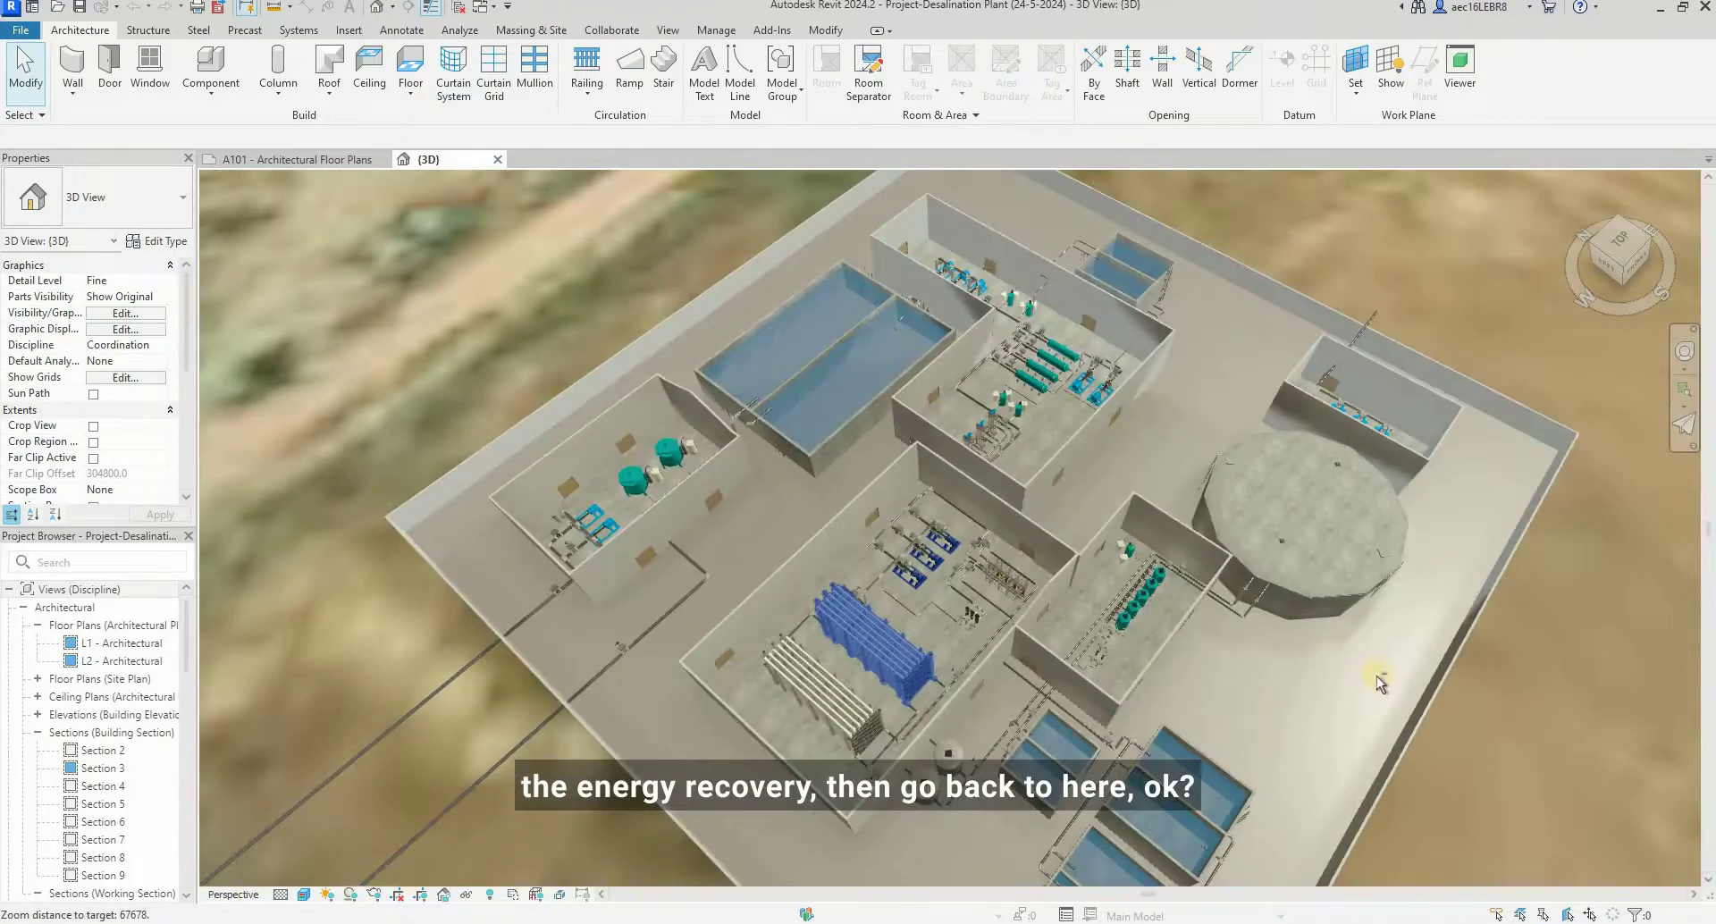
{"action": "middle_click_drag", "start_coordinate": [1296, 657], "coordinate": [1078, 840], "text": "shift"}
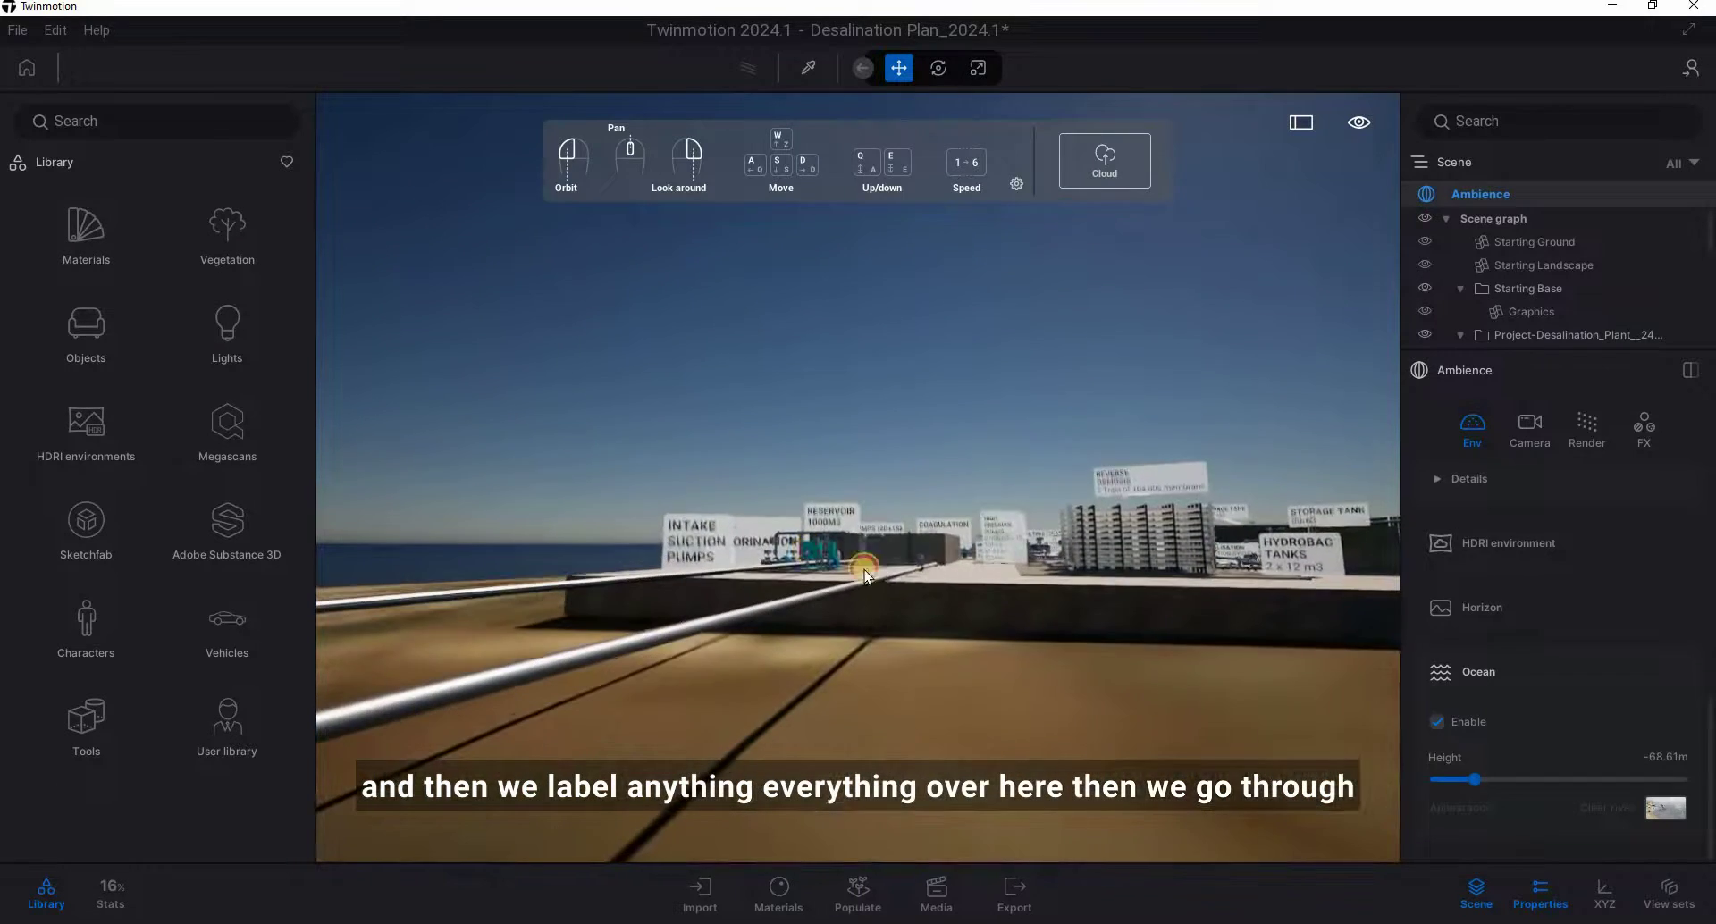
- Switch to Twinmotion and examine the labelled desalination plant scene from the intake pipes to the storage tank and distribution pumps
{"action": "left_click", "coordinate": [937, 572]}
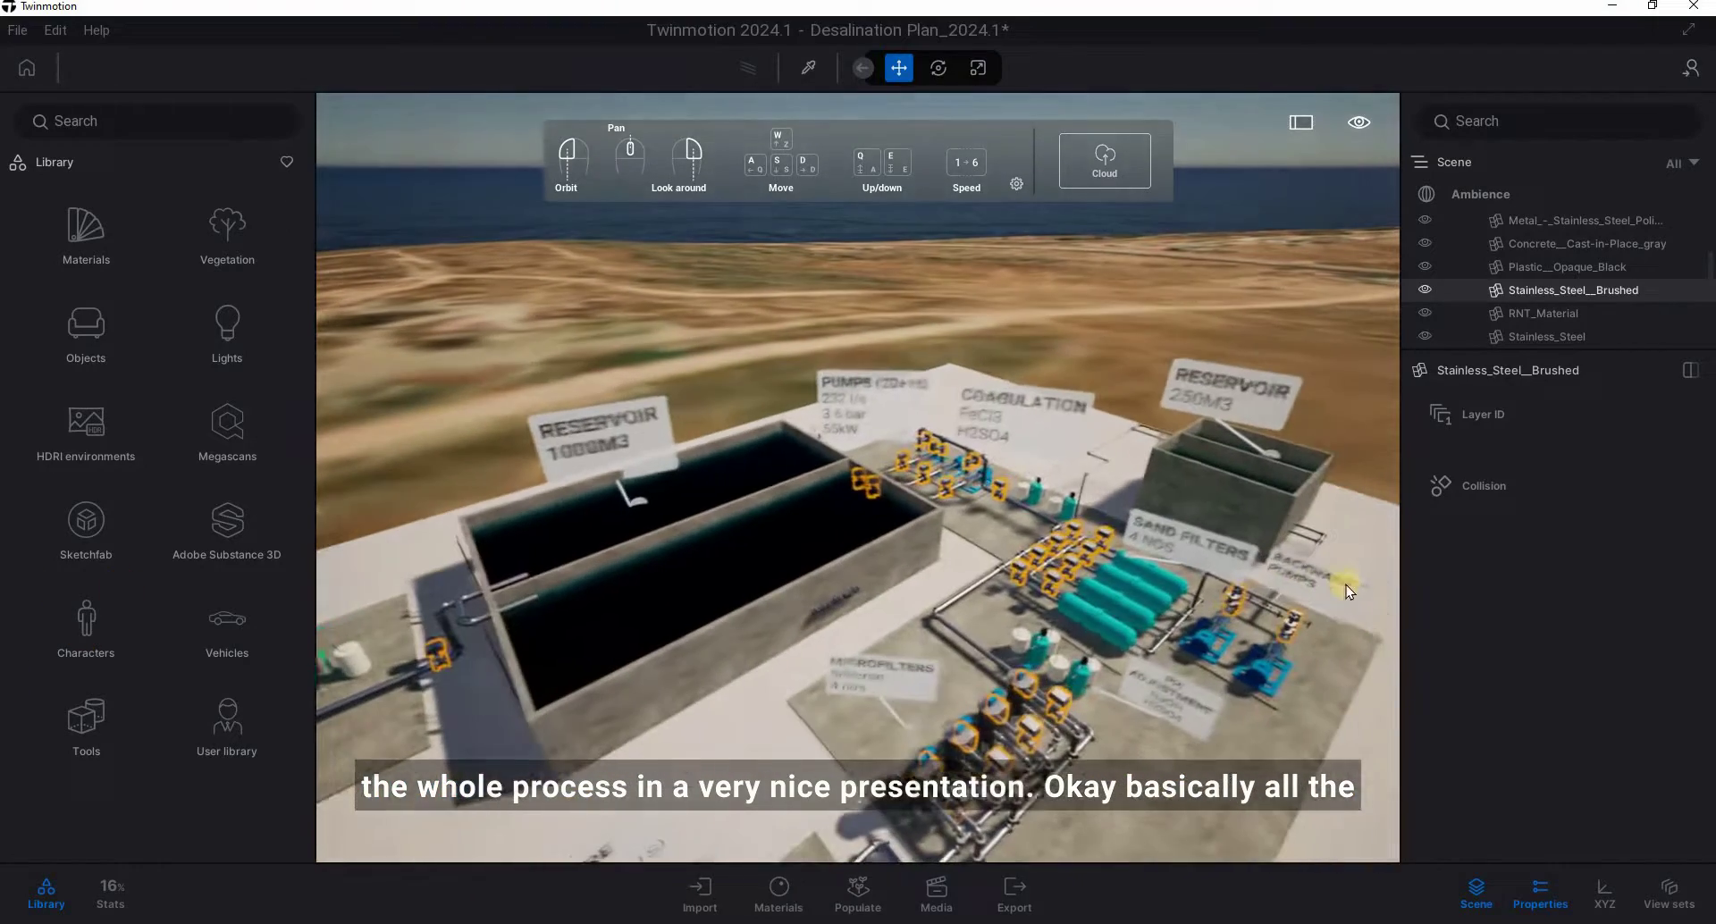
{"action": "left_click", "coordinate": [1271, 737]}
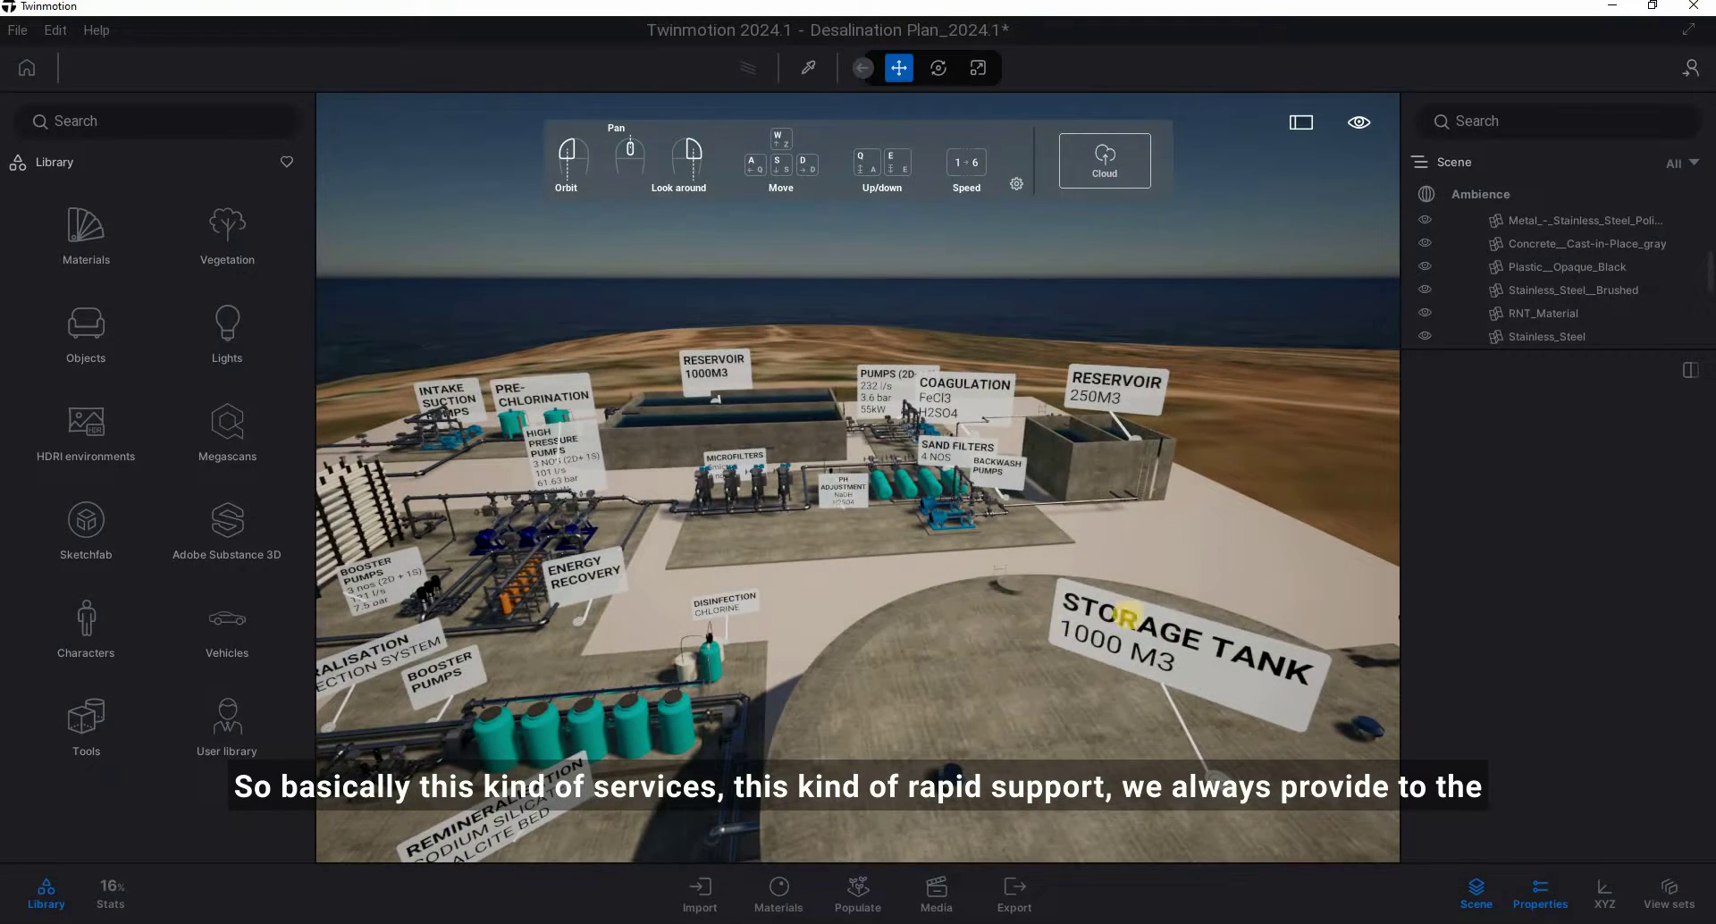
{"action": "left_click_drag", "start_coordinate": [1127, 615], "coordinate": [1214, 689]}
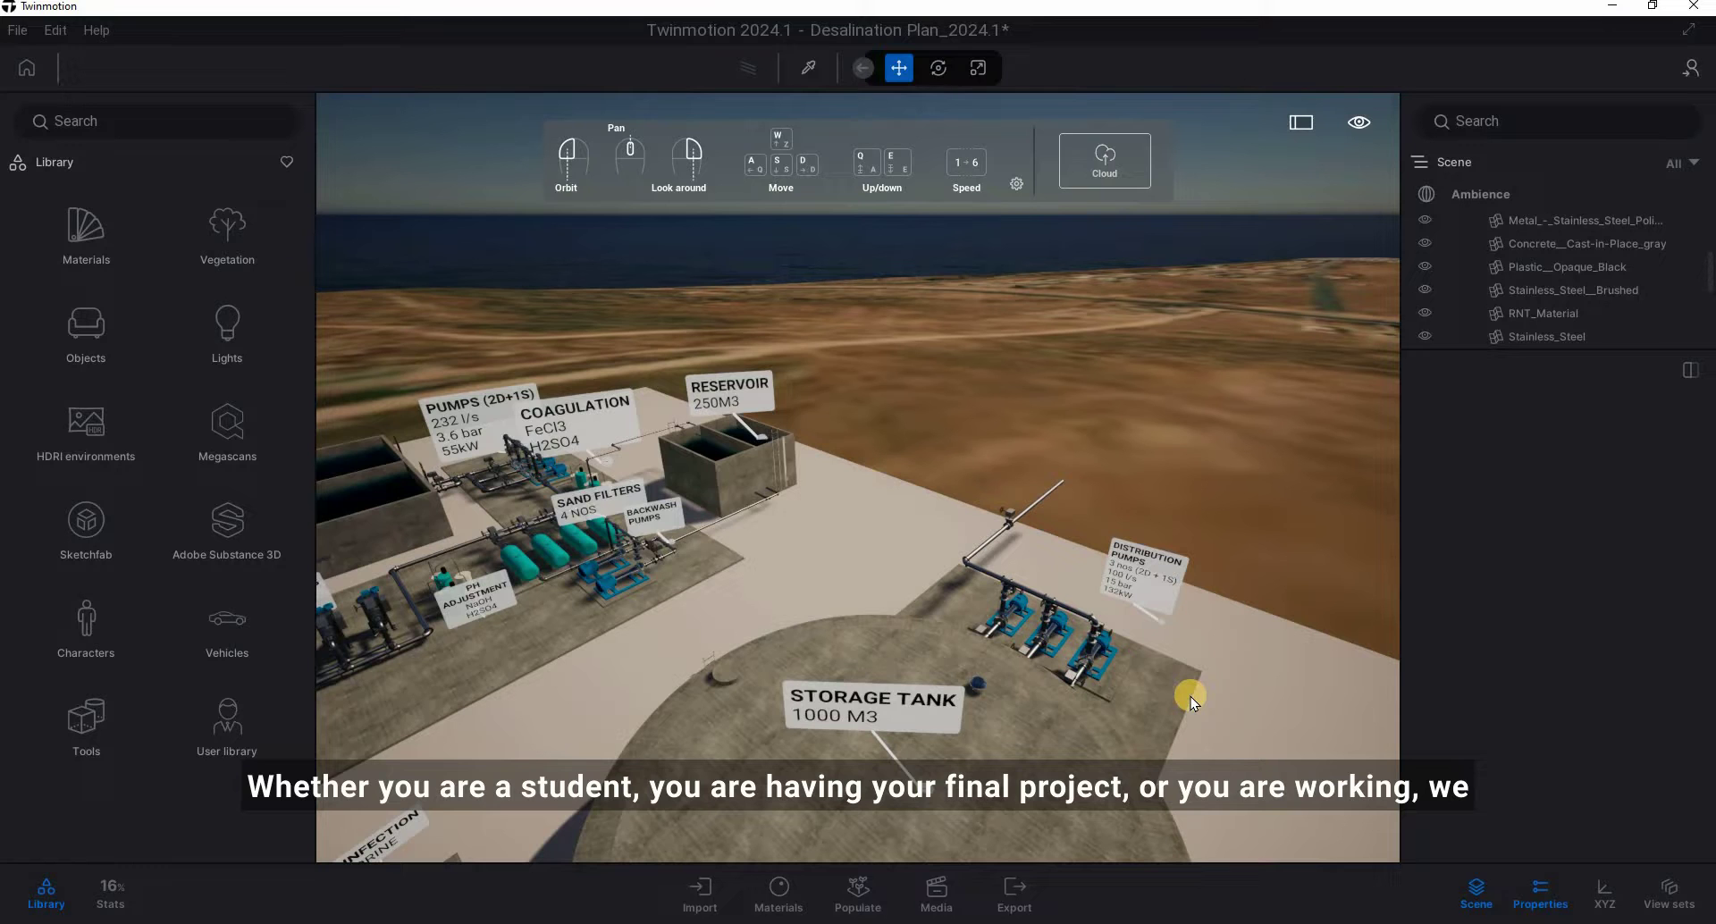
{"action": "left_click_drag", "start_coordinate": [1190, 695], "coordinate": [960, 614]}
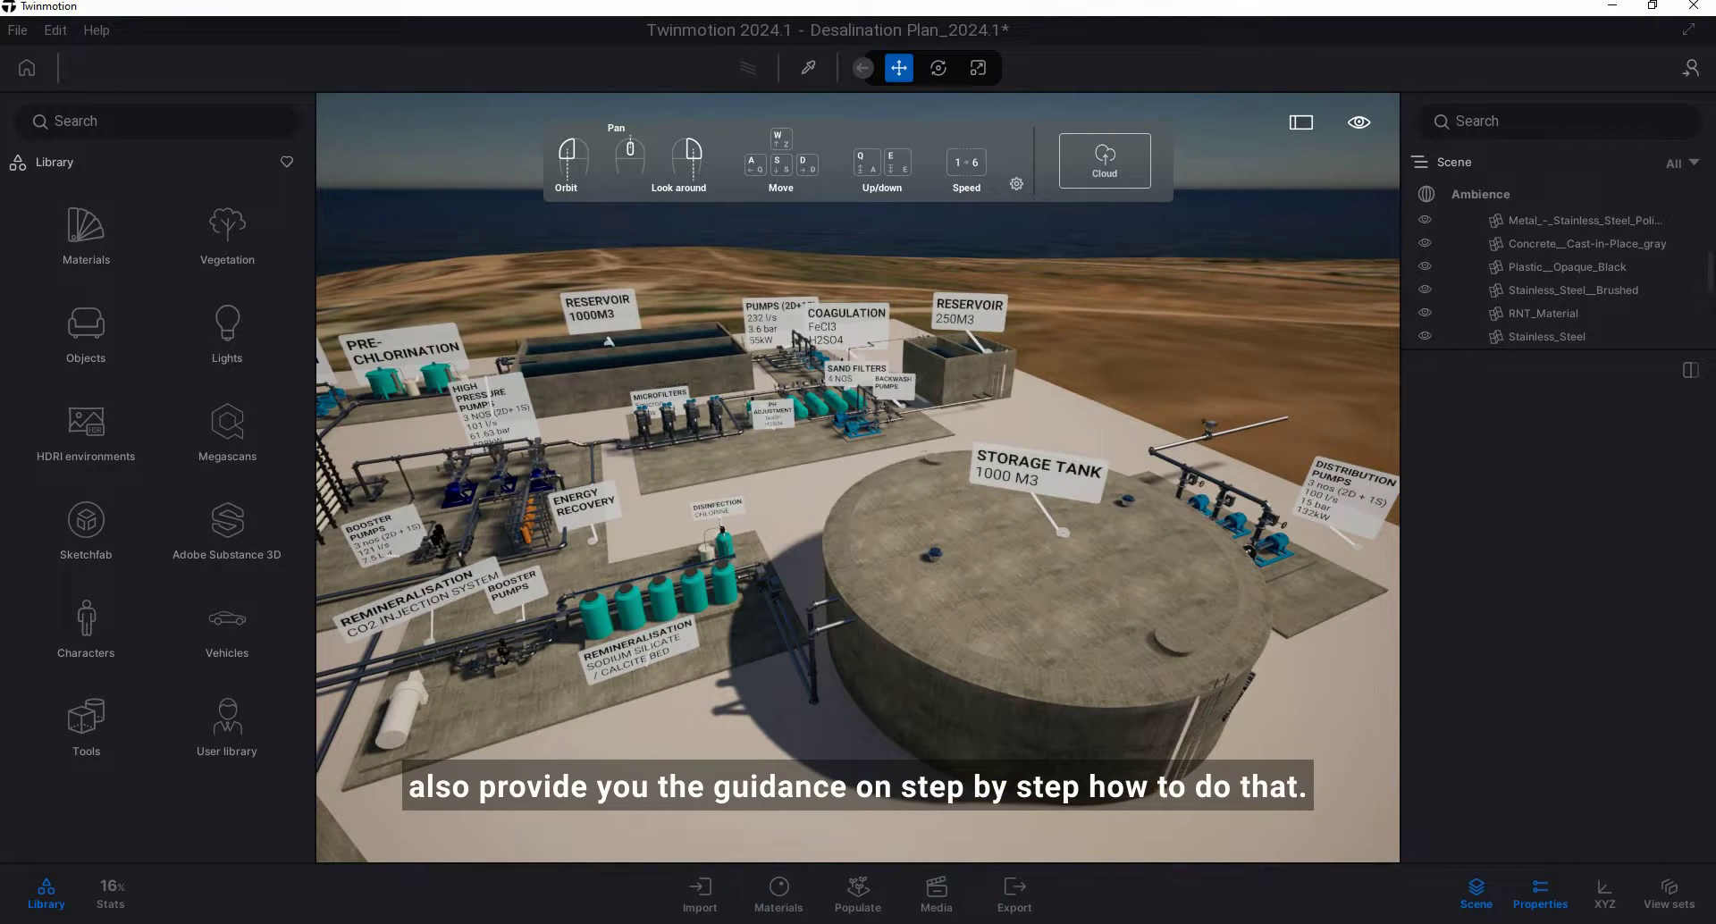
{"action": "left_click_drag", "start_coordinate": [1151, 560], "coordinate": [860, 581]}
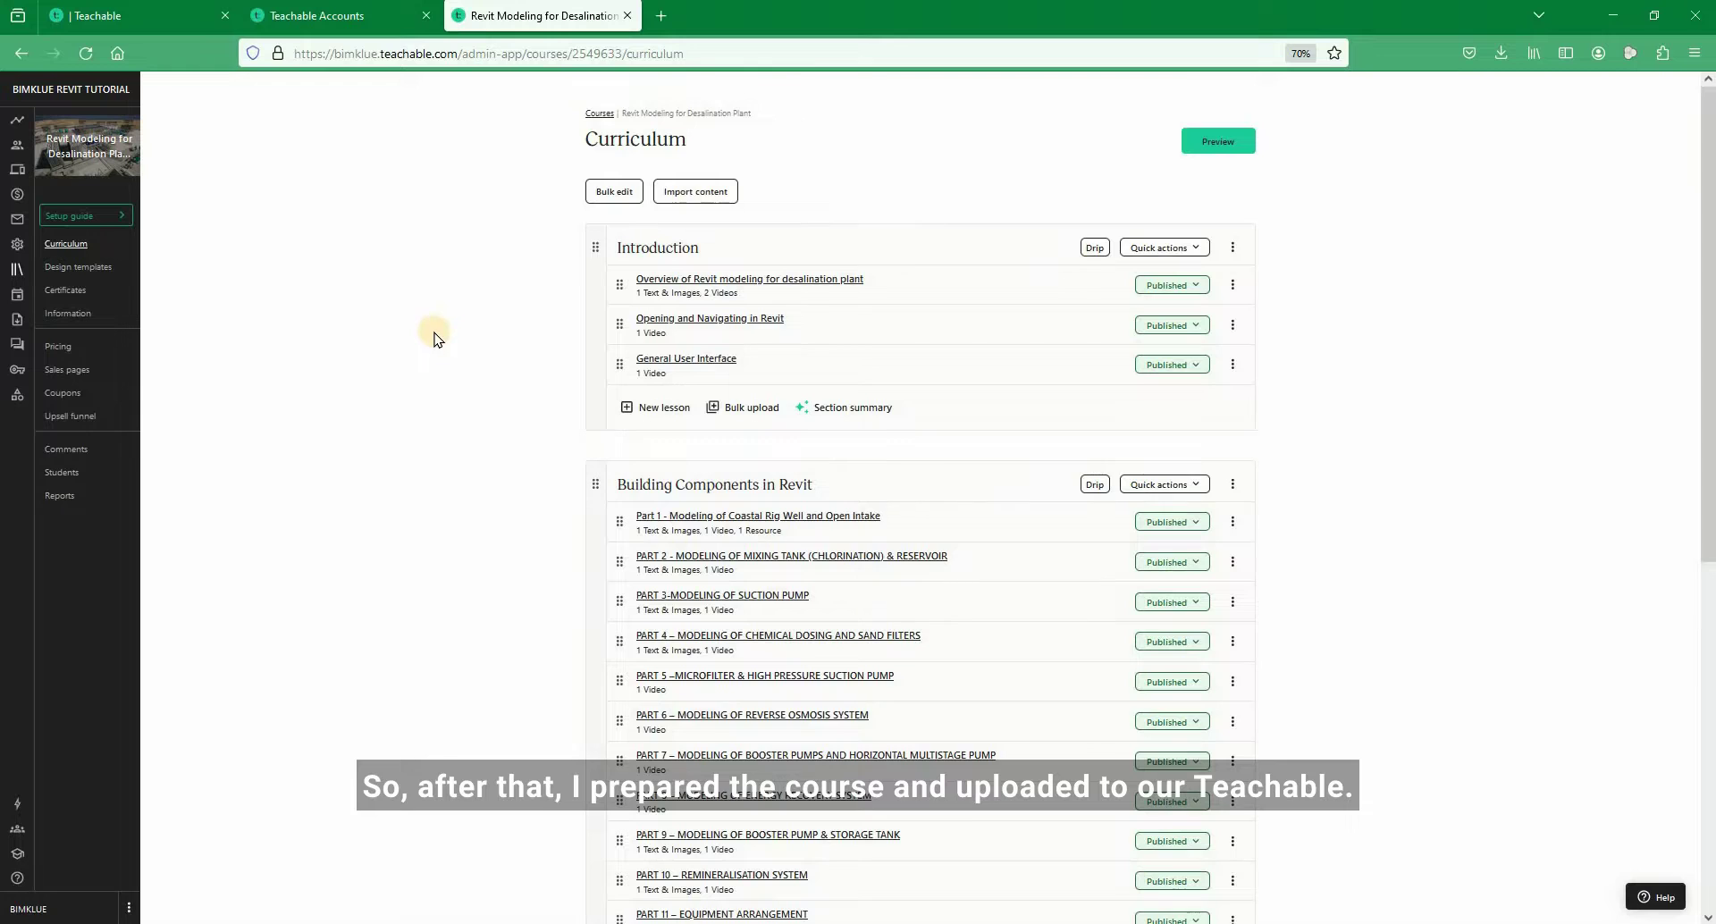
- Review the desalination plant course curriculum in Teachable, covering the Introduction and Building Components in Revit lessons
{"action": "scroll", "coordinate": [740, 325], "scroll_direction": "down", "scroll_amount": 3}
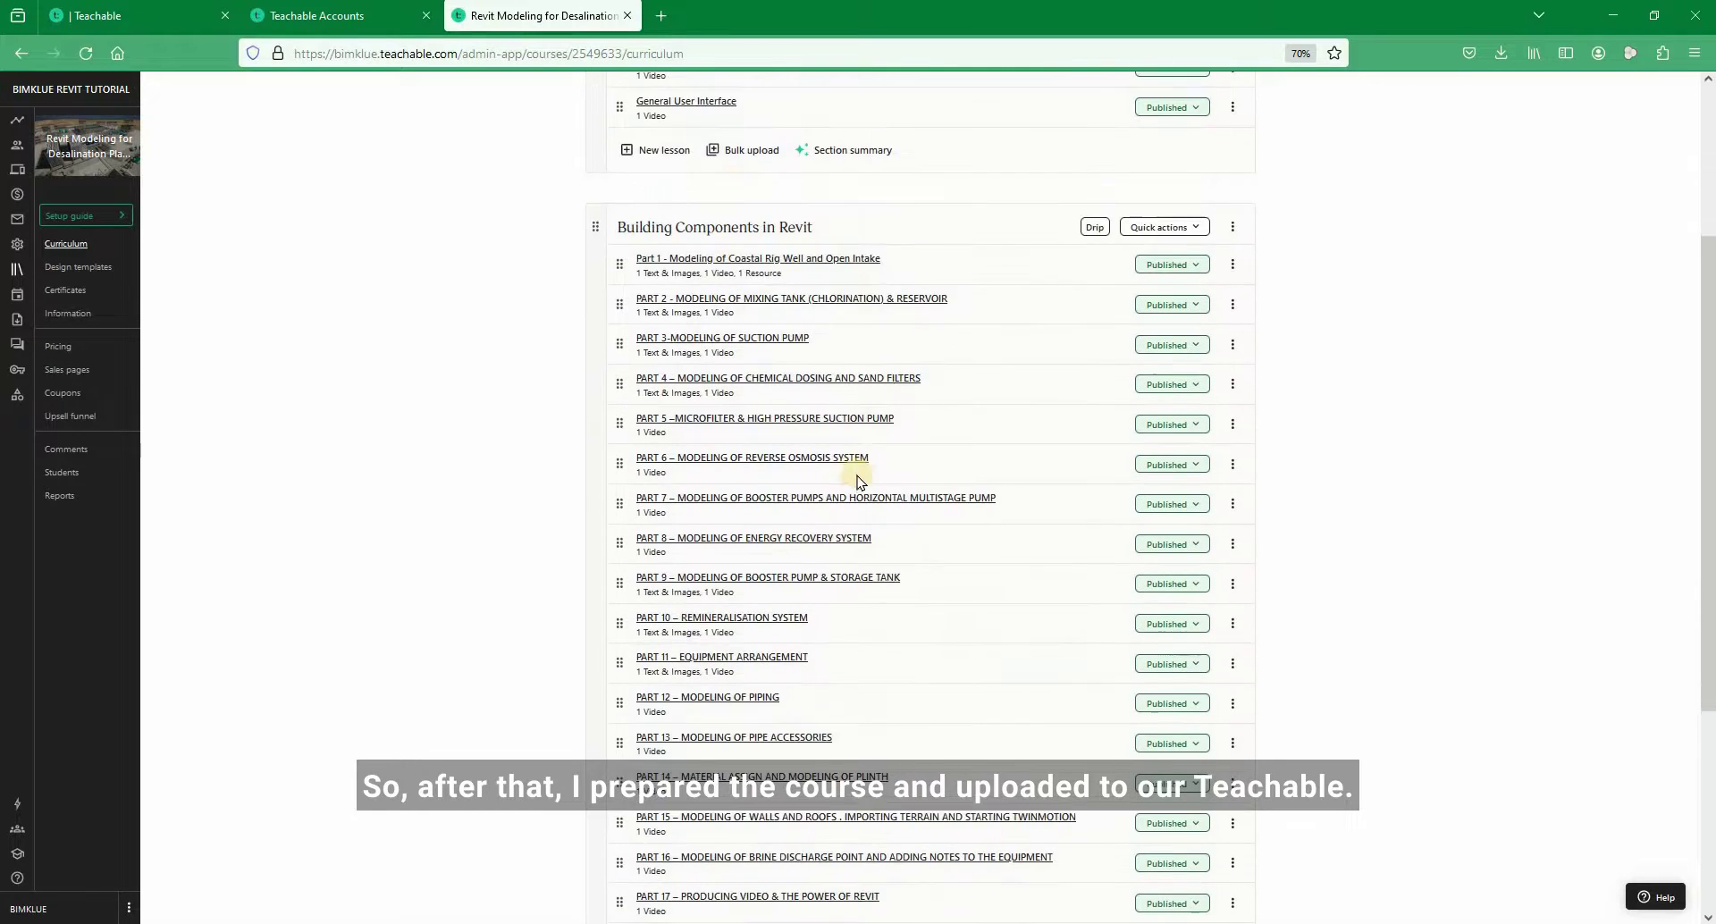
{"action": "scroll", "coordinate": [847, 454], "scroll_direction": "down", "scroll_amount": 2}
{"action": "scroll", "coordinate": [847, 453], "scroll_direction": "up", "scroll_amount": 4}
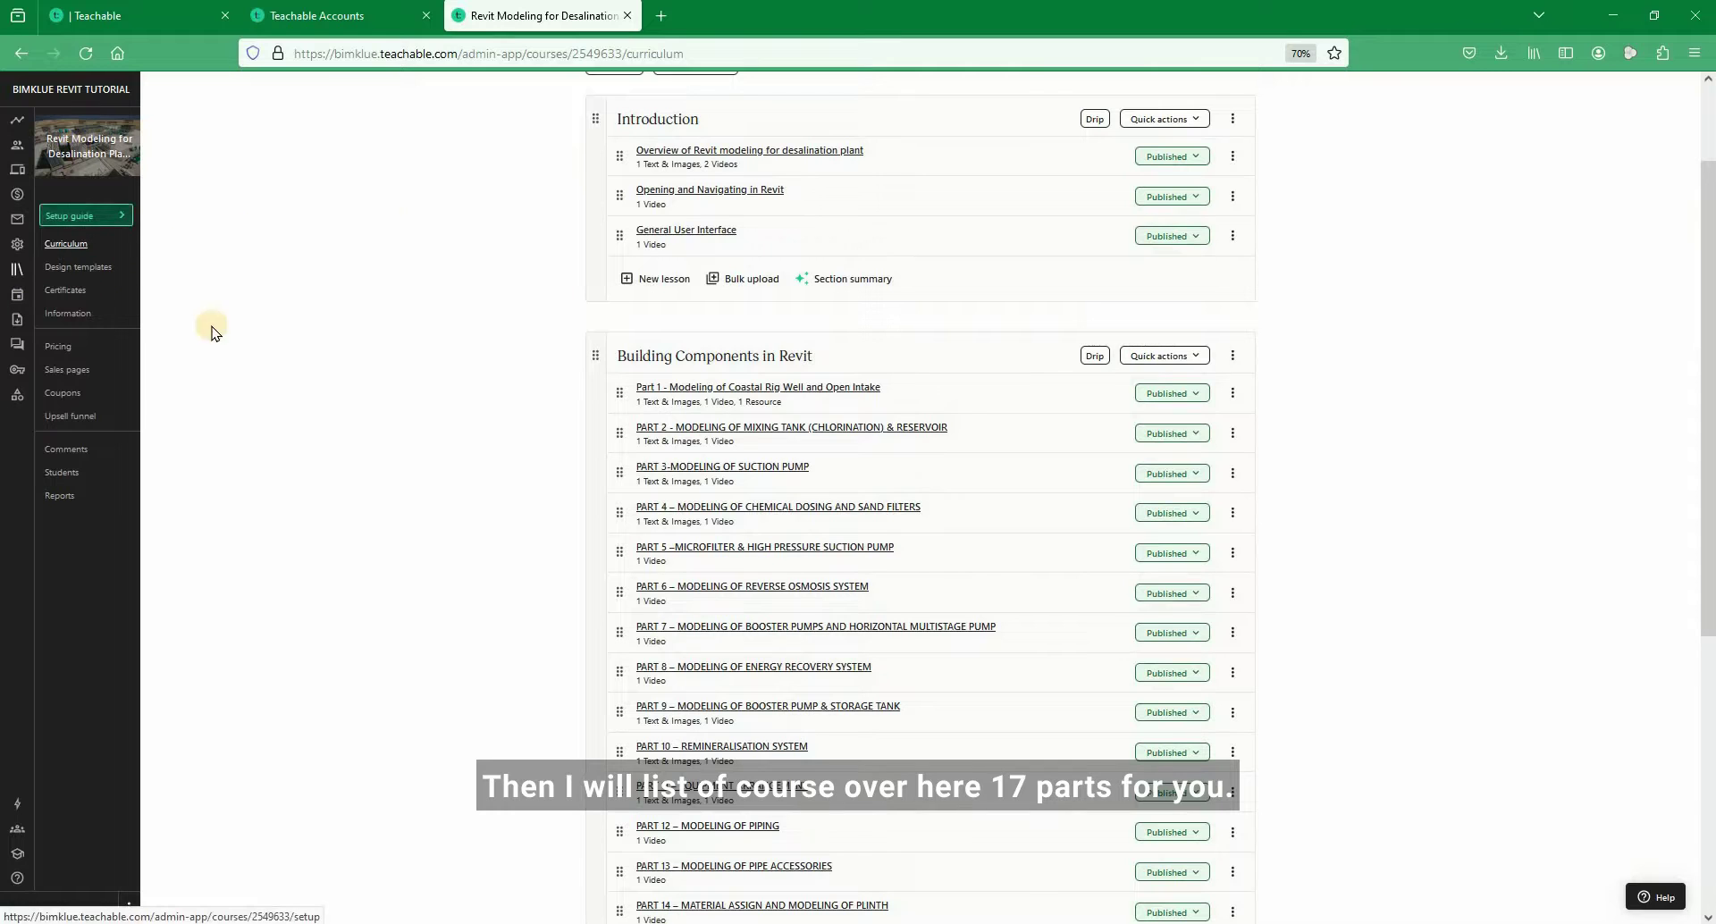
{"action": "scroll", "coordinate": [429, 313], "scroll_direction": "up", "scroll_amount": 1}
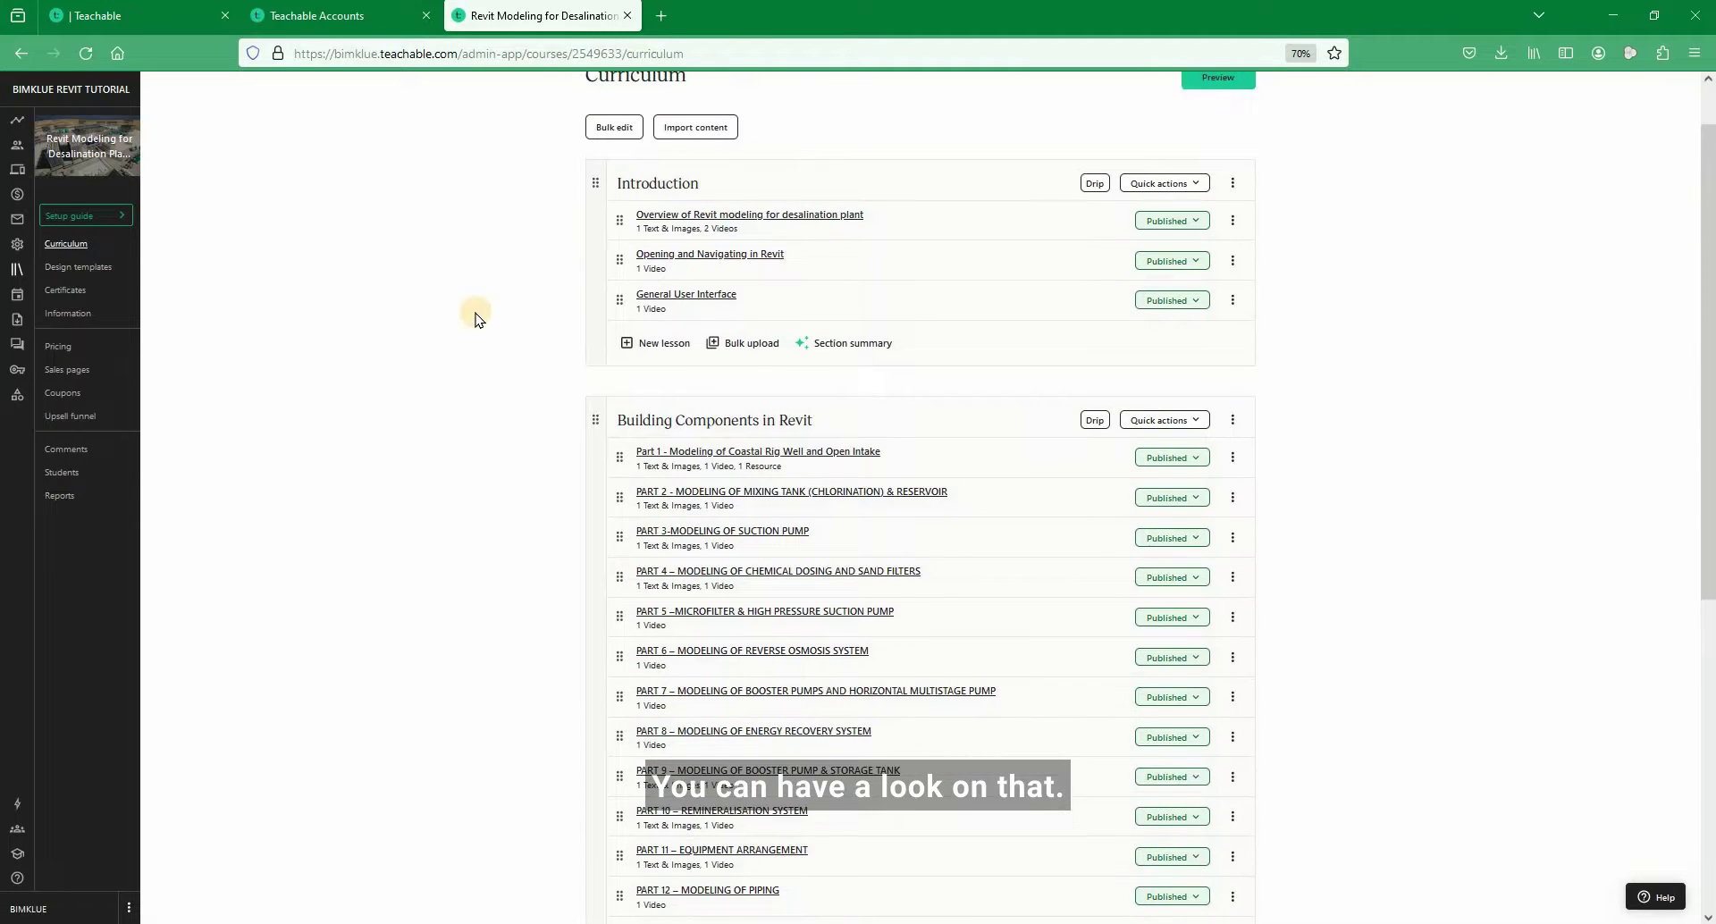
{"action": "scroll", "coordinate": [475, 319], "scroll_direction": "down", "scroll_amount": 6}
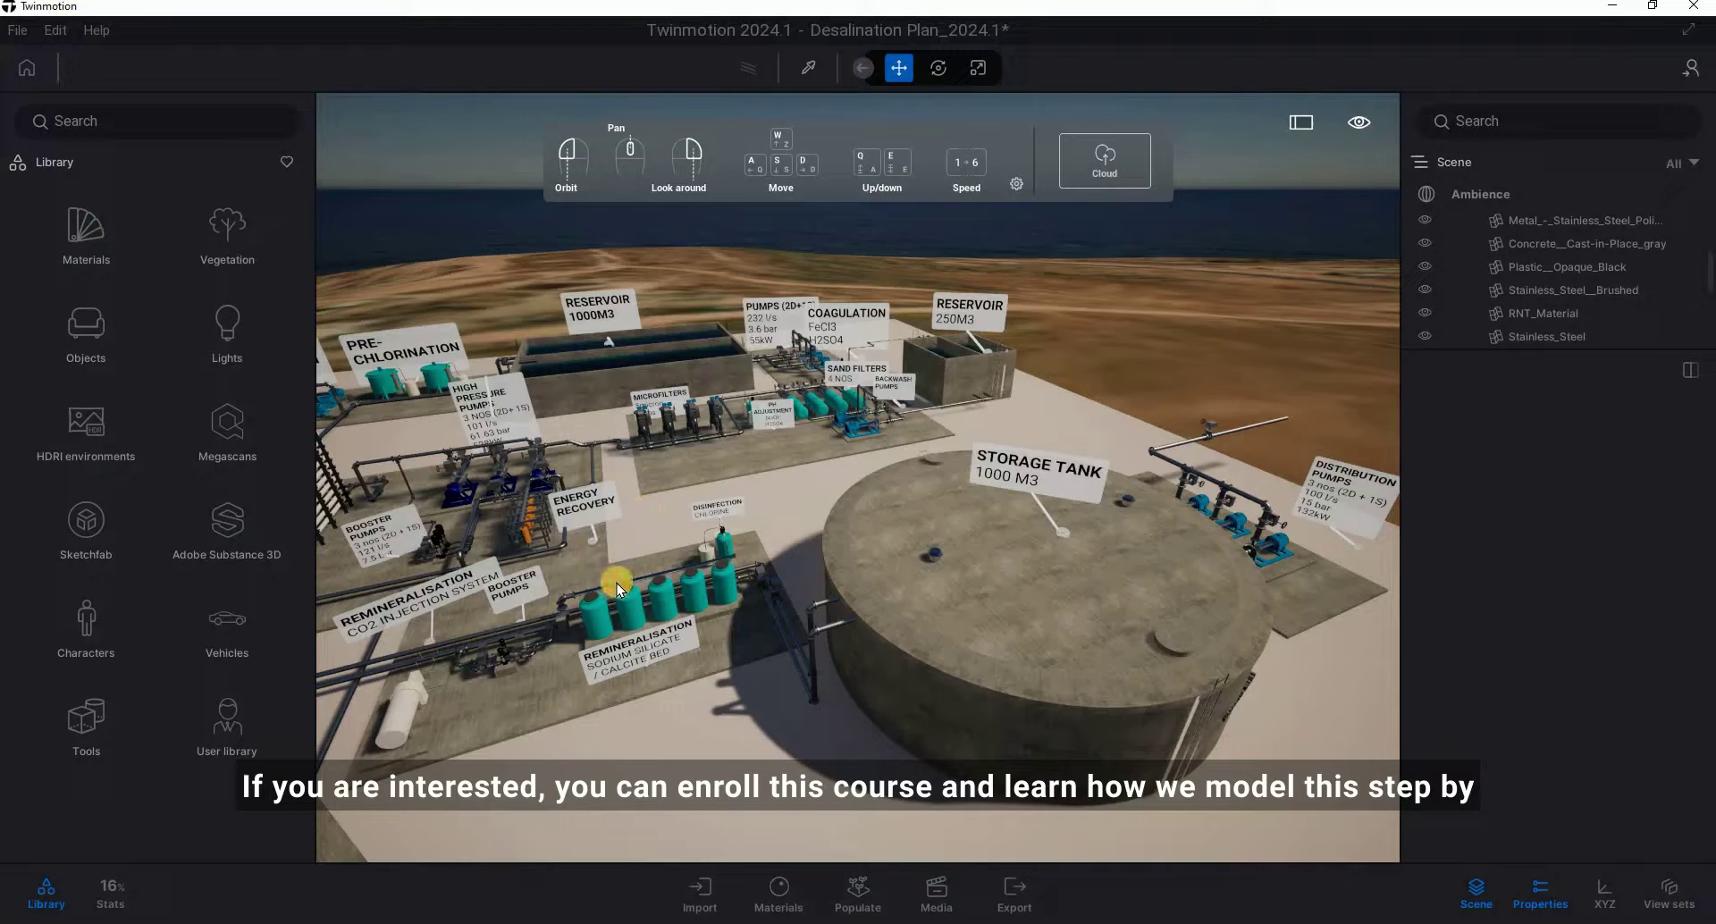
- Return to the Twinmotion plant scene and examine the remineralisation, energy recovery, reverse osmosis and hydrobac tank areas
{"action": "left_click_drag", "start_coordinate": [832, 540], "coordinate": [1707, 516]}
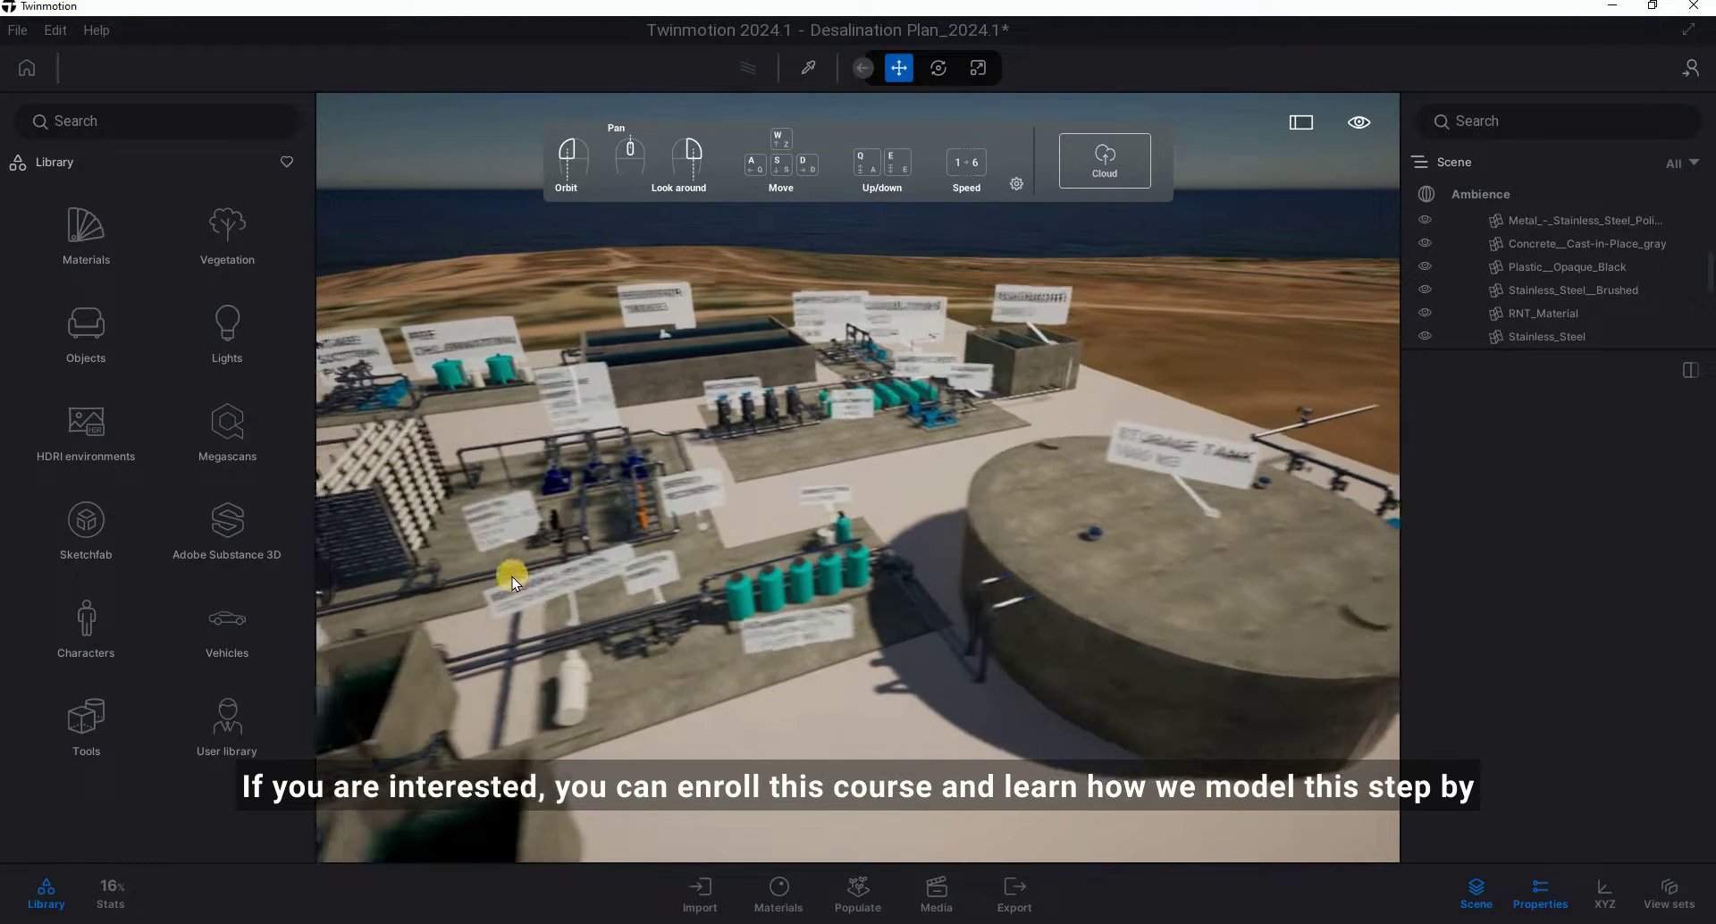
{"action": "left_click_drag", "start_coordinate": [512, 580], "coordinate": [1264, 517]}
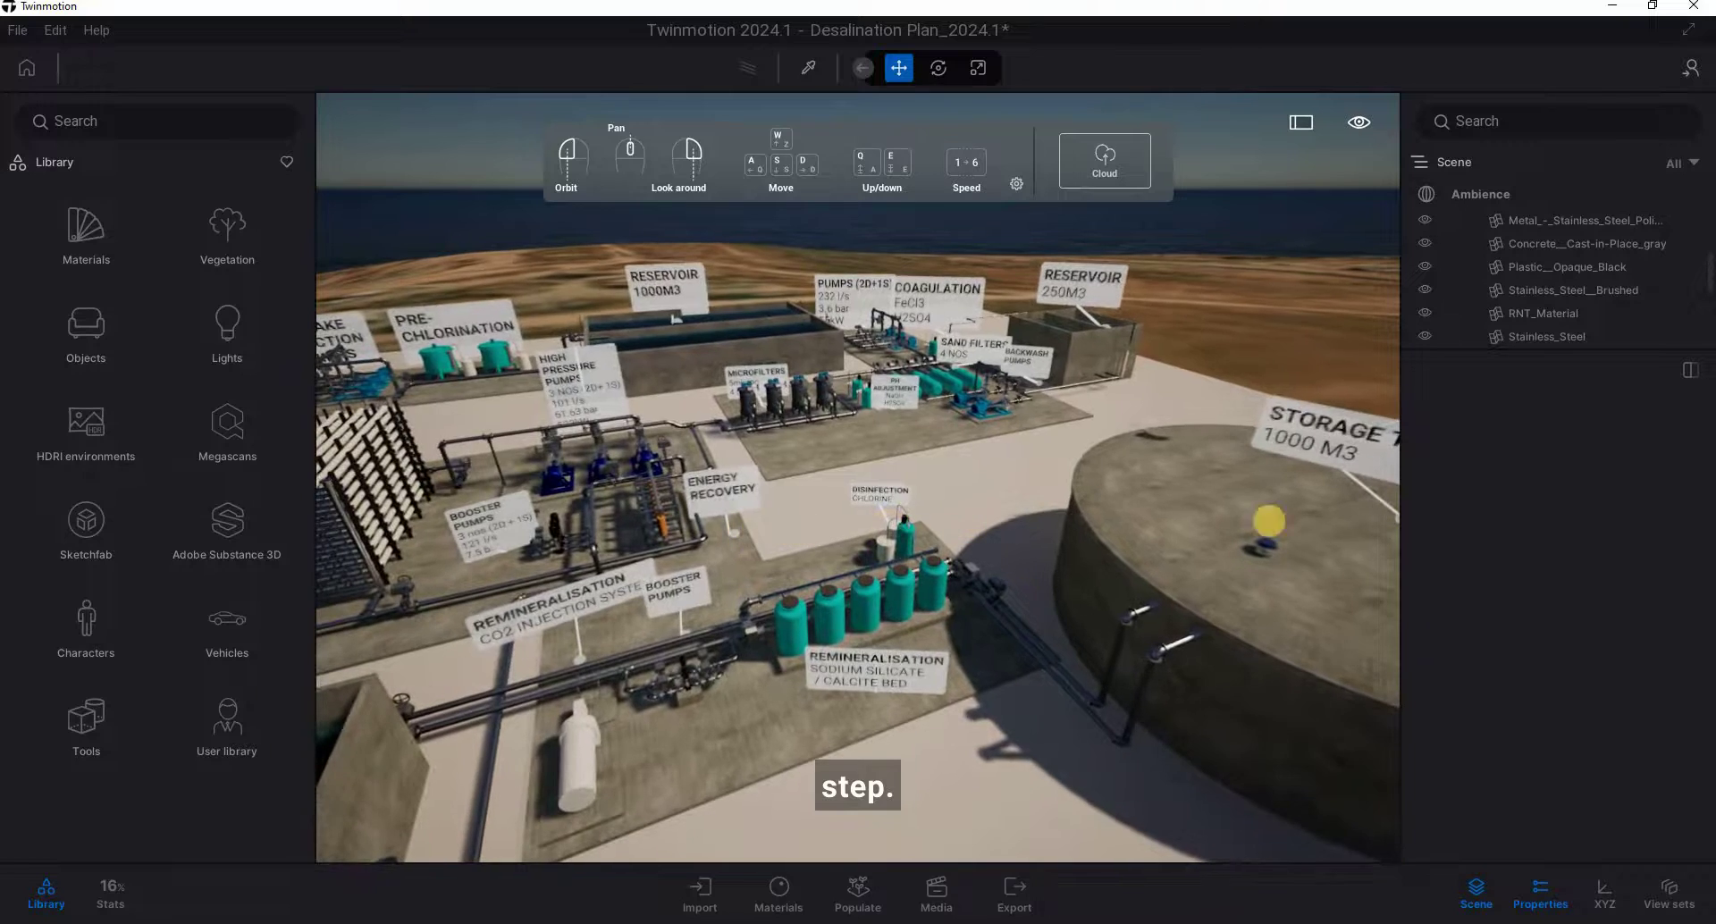
{"action": "left_click_drag", "start_coordinate": [744, 534], "coordinate": [1060, 510]}
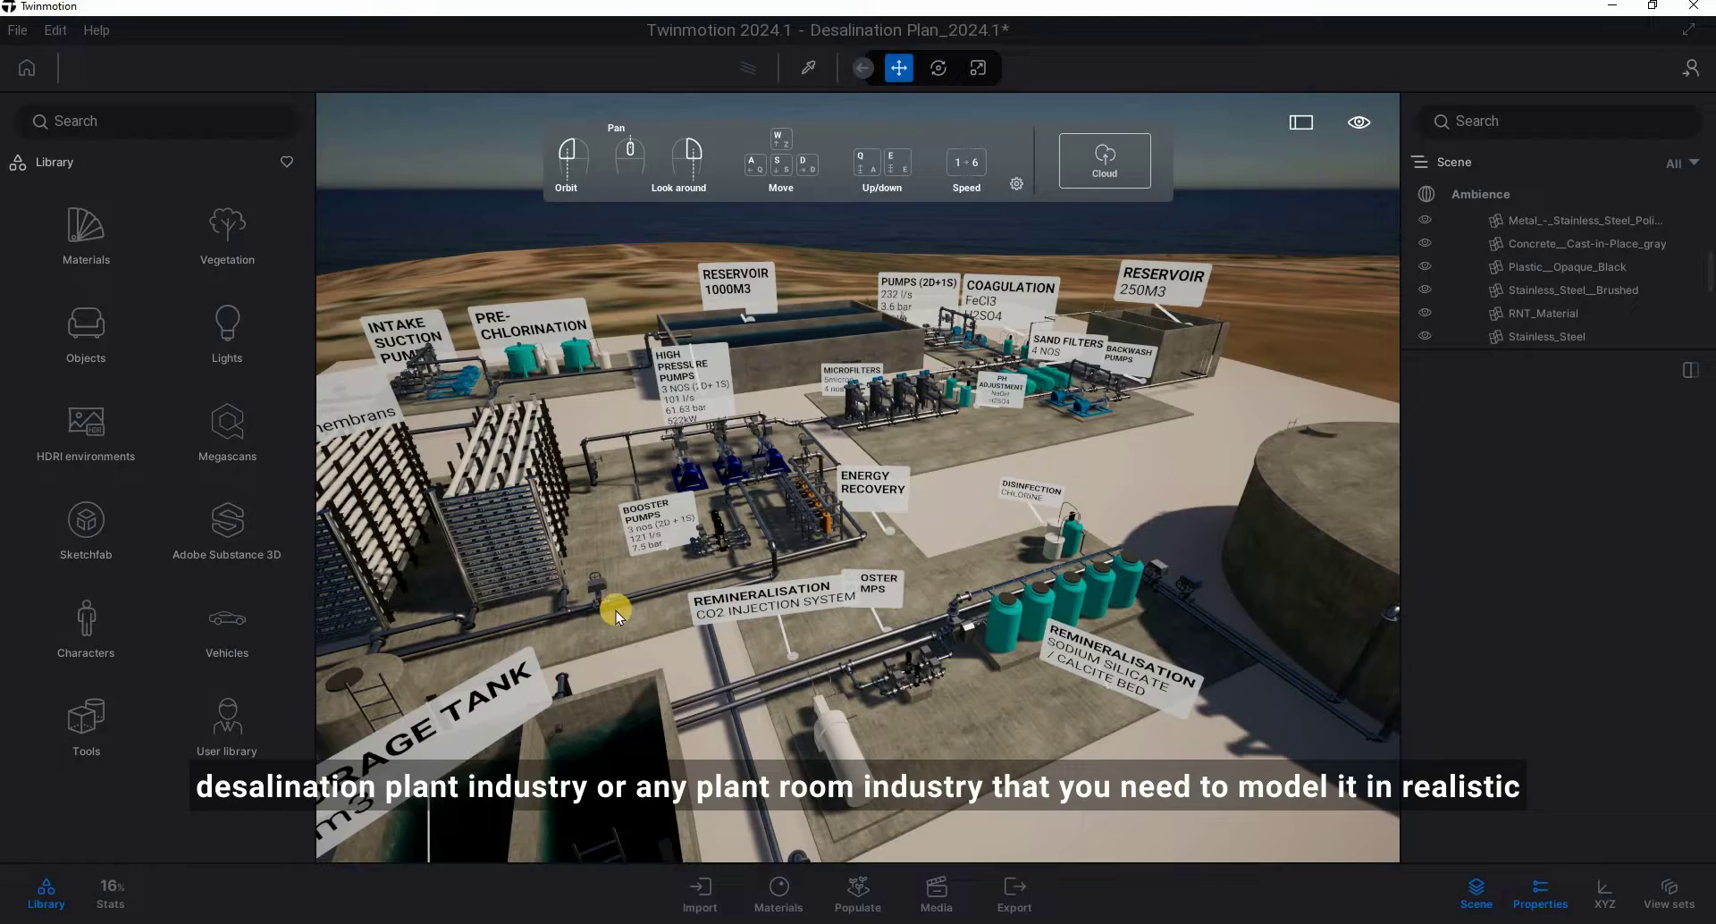
{"action": "left_click_drag", "start_coordinate": [1708, 581], "coordinate": [667, 614]}
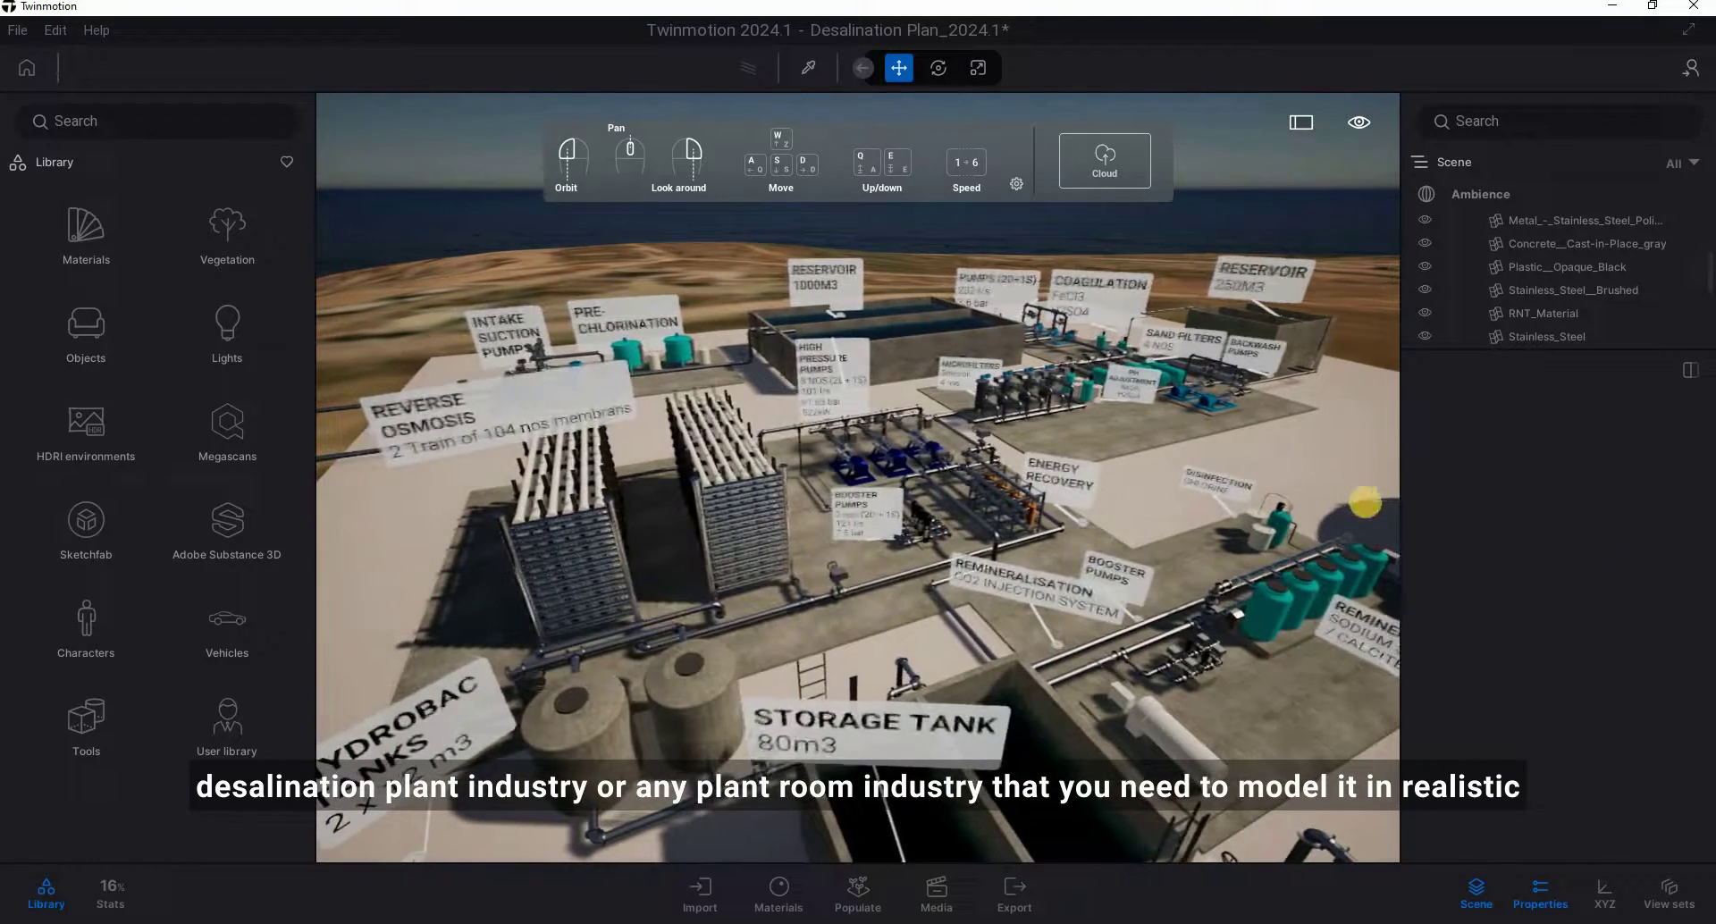
{"action": "scroll", "coordinate": [592, 658], "scroll_direction": "up", "scroll_amount": 3}
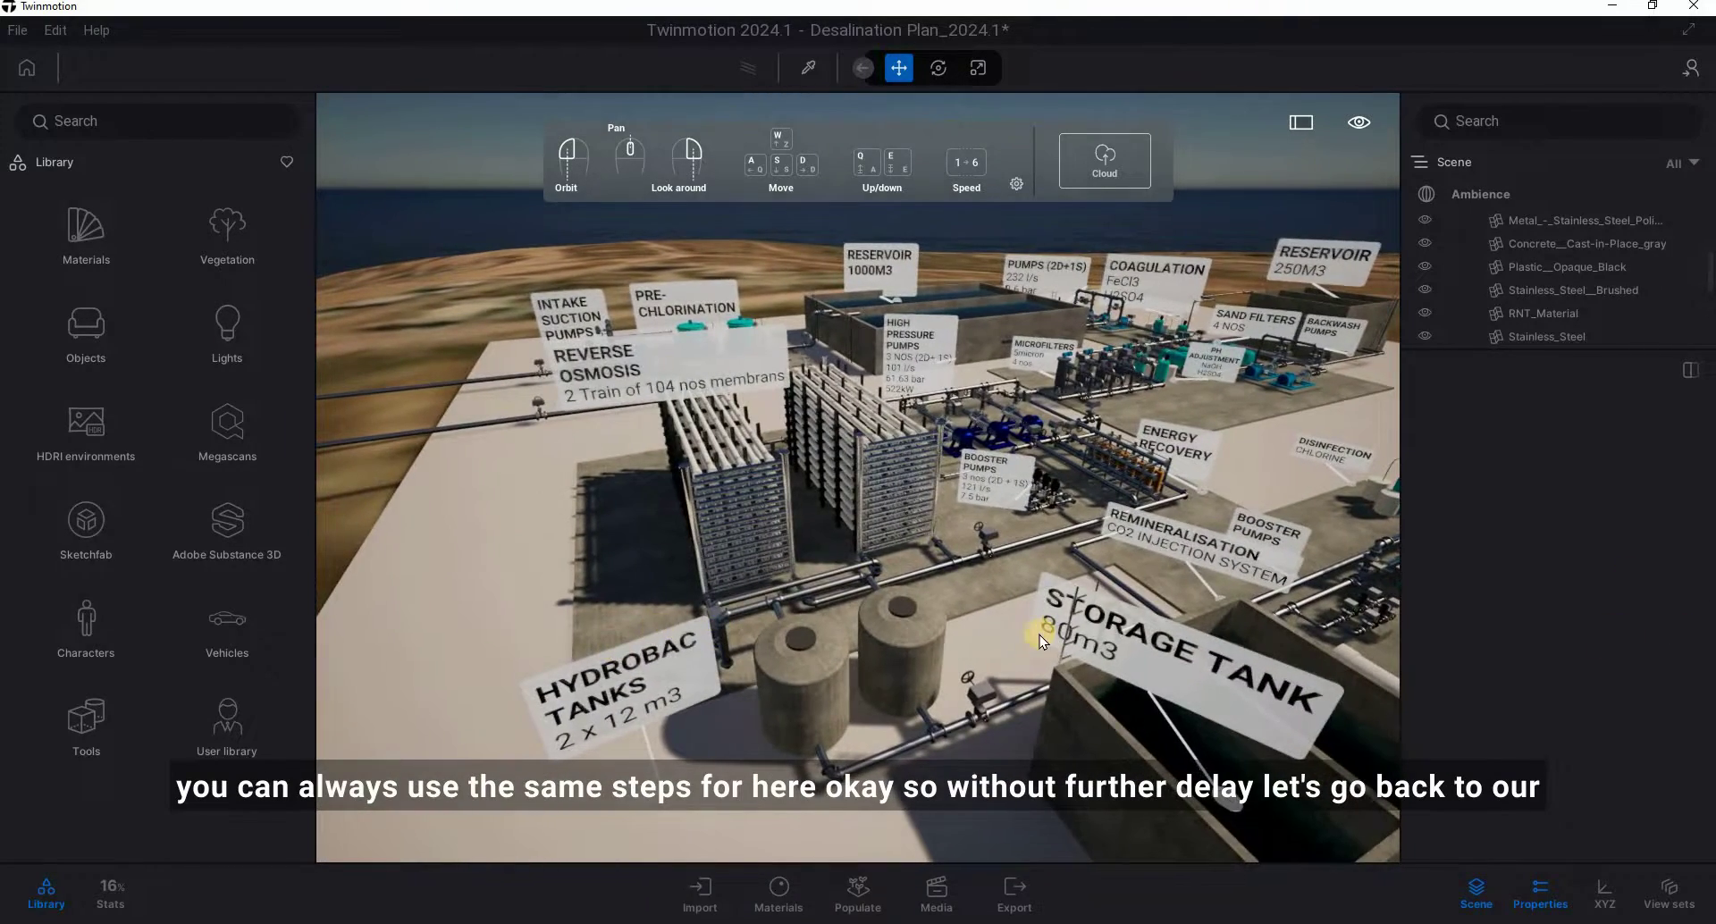
{"action": "scroll", "coordinate": [1229, 532], "scroll_direction": "down", "scroll_amount": 3}
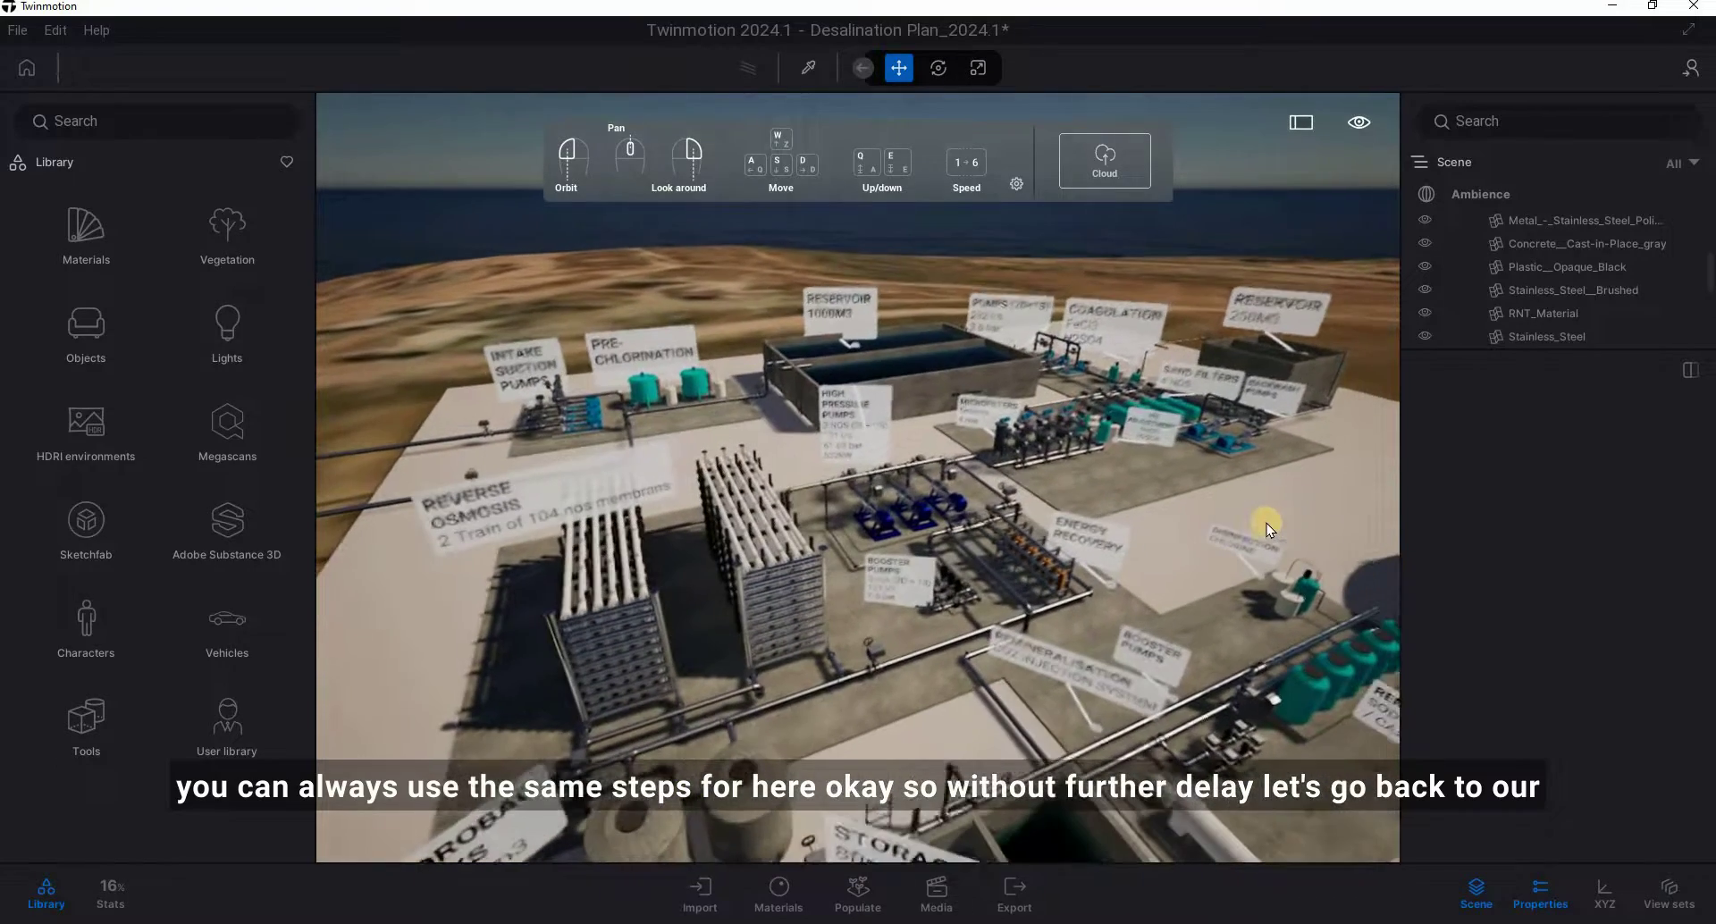
{"action": "left_click_drag", "start_coordinate": [682, 578], "coordinate": [1264, 522]}
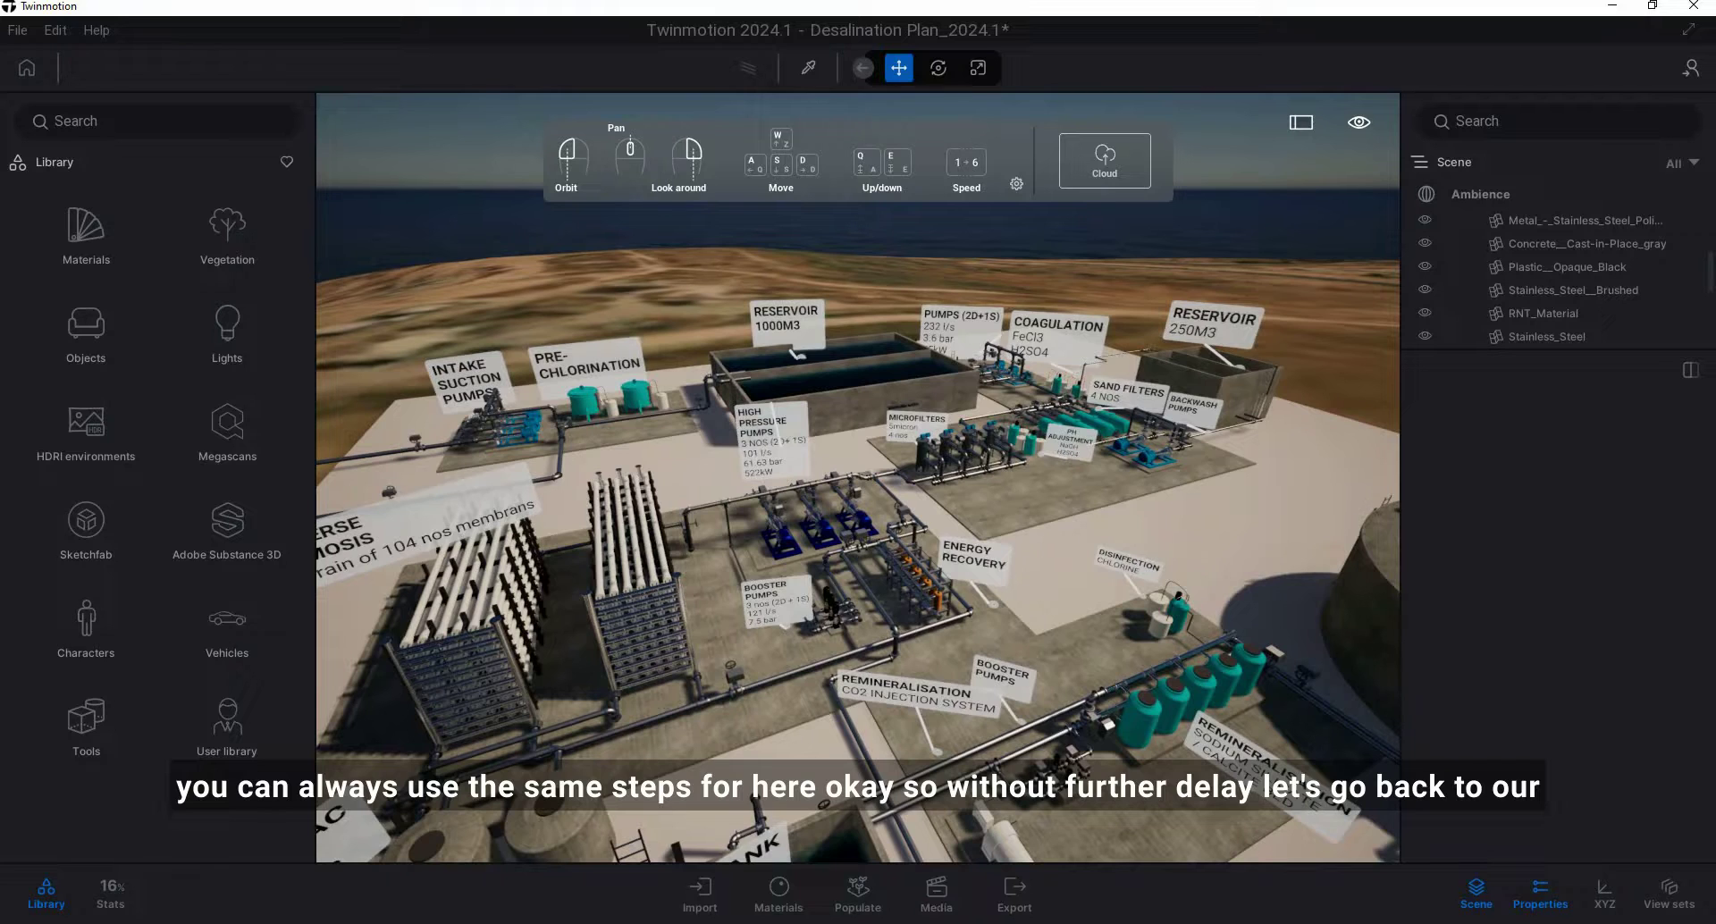
- Switch to the Kuula virtual tour of the living room and examine the wall skirting around the staircase and entrance
{"action": "left_click", "coordinate": [808, 871]}
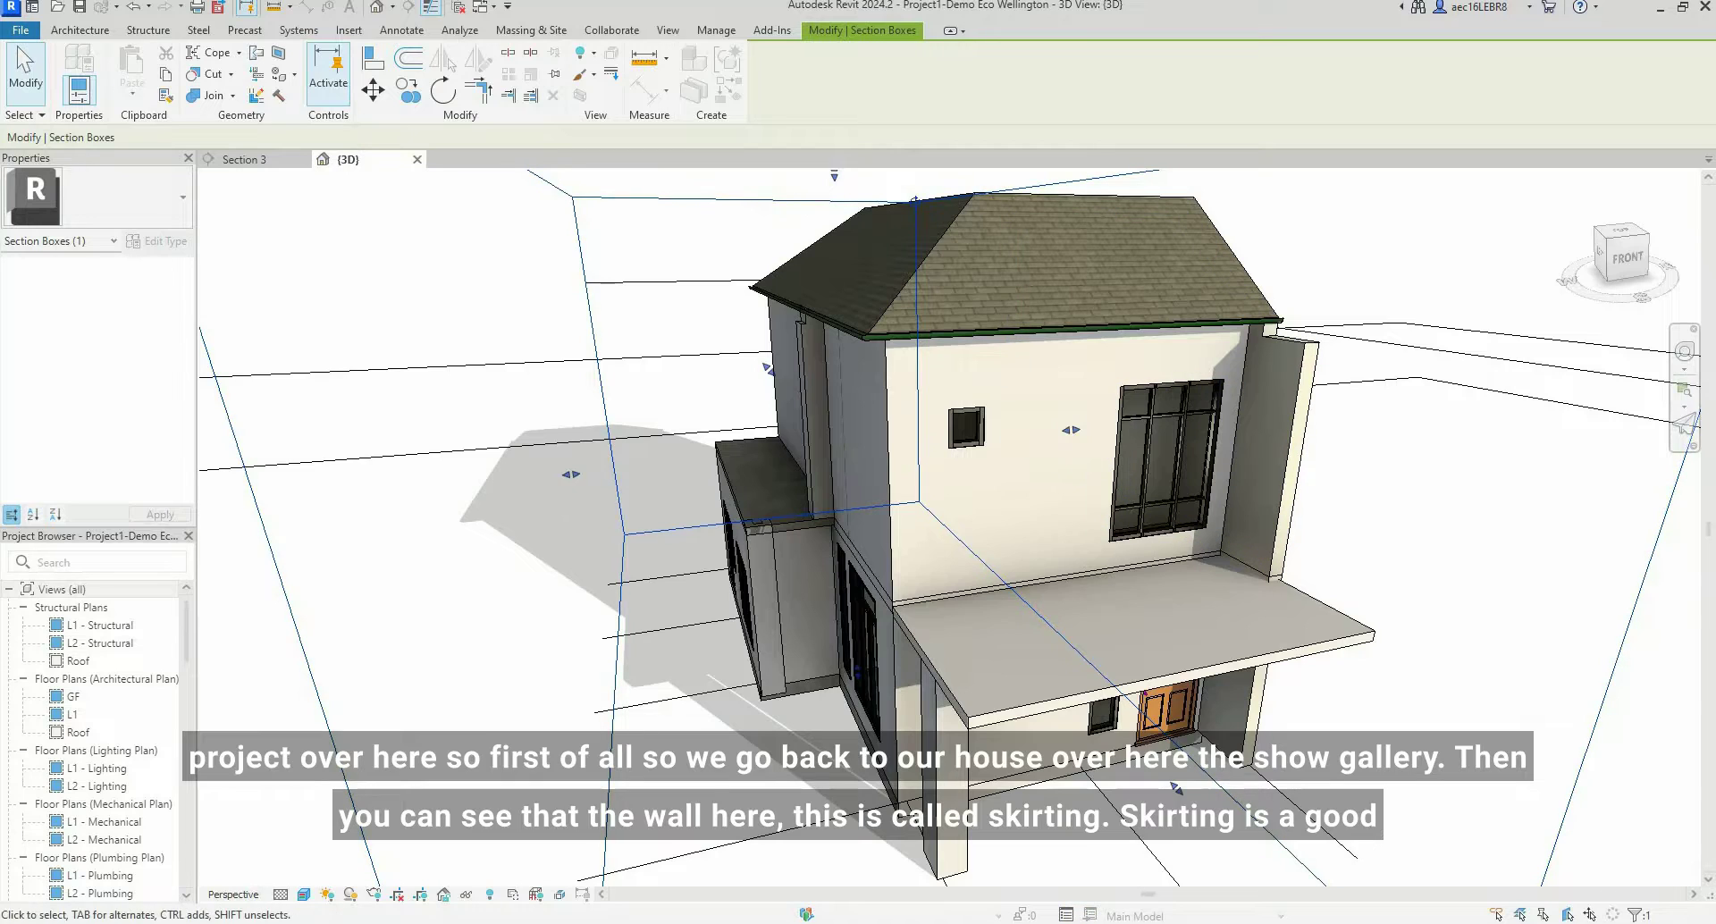
{"action": "left_click", "coordinate": [870, 881]}
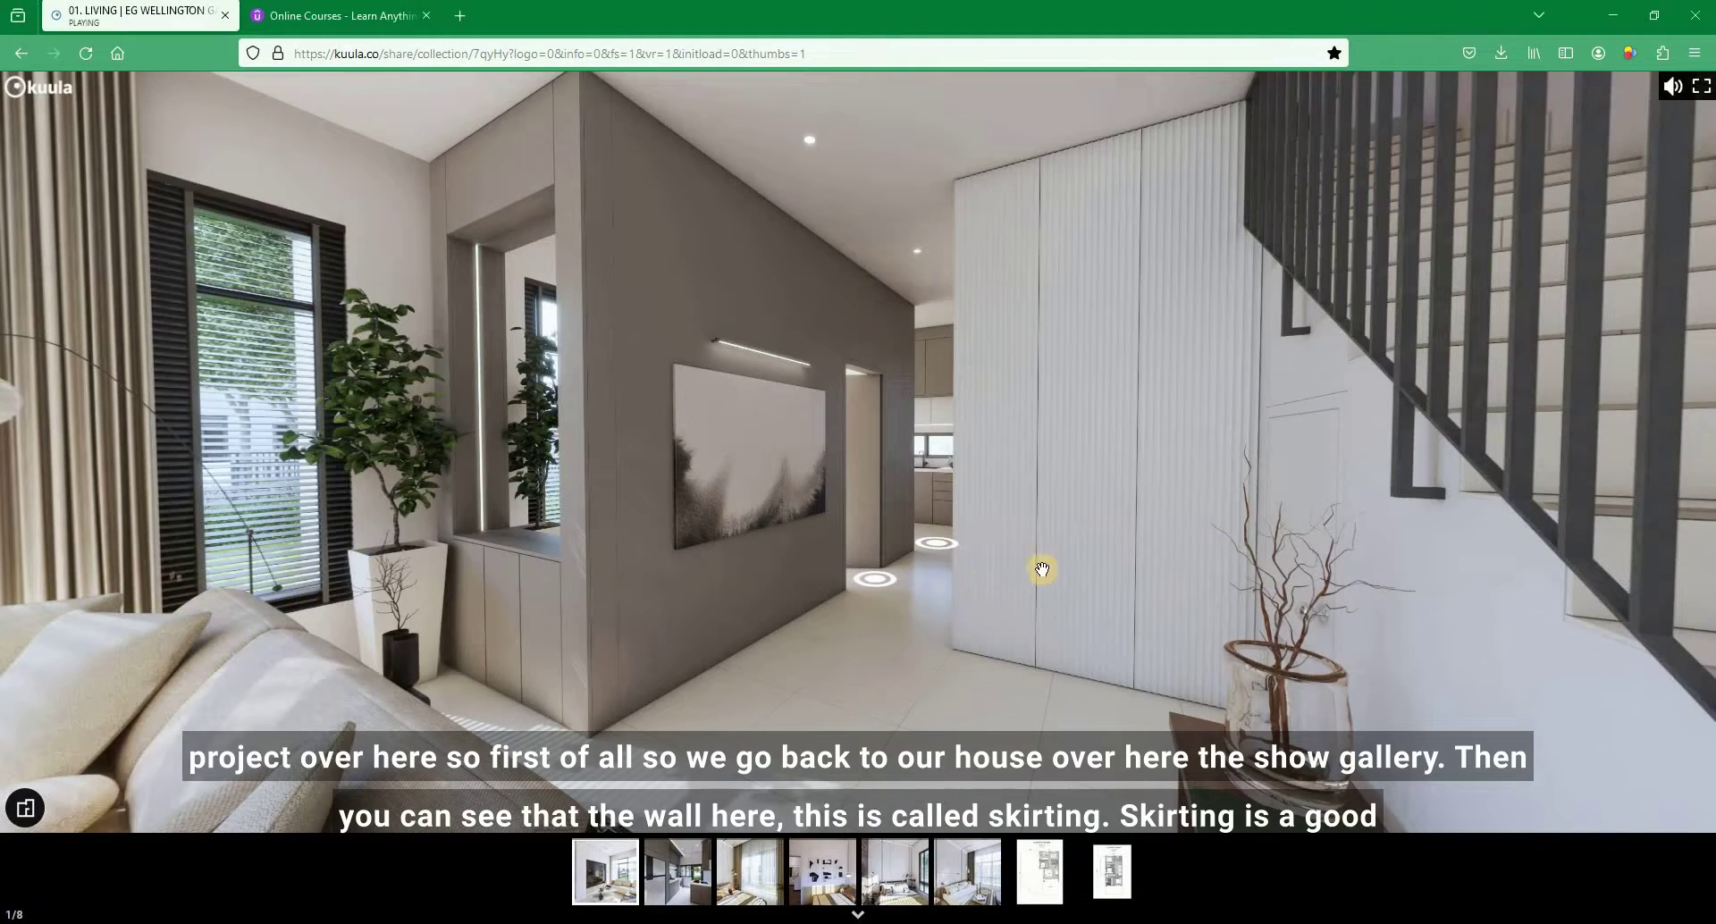
{"action": "left_click_drag", "start_coordinate": [895, 502], "coordinate": [1022, 452]}
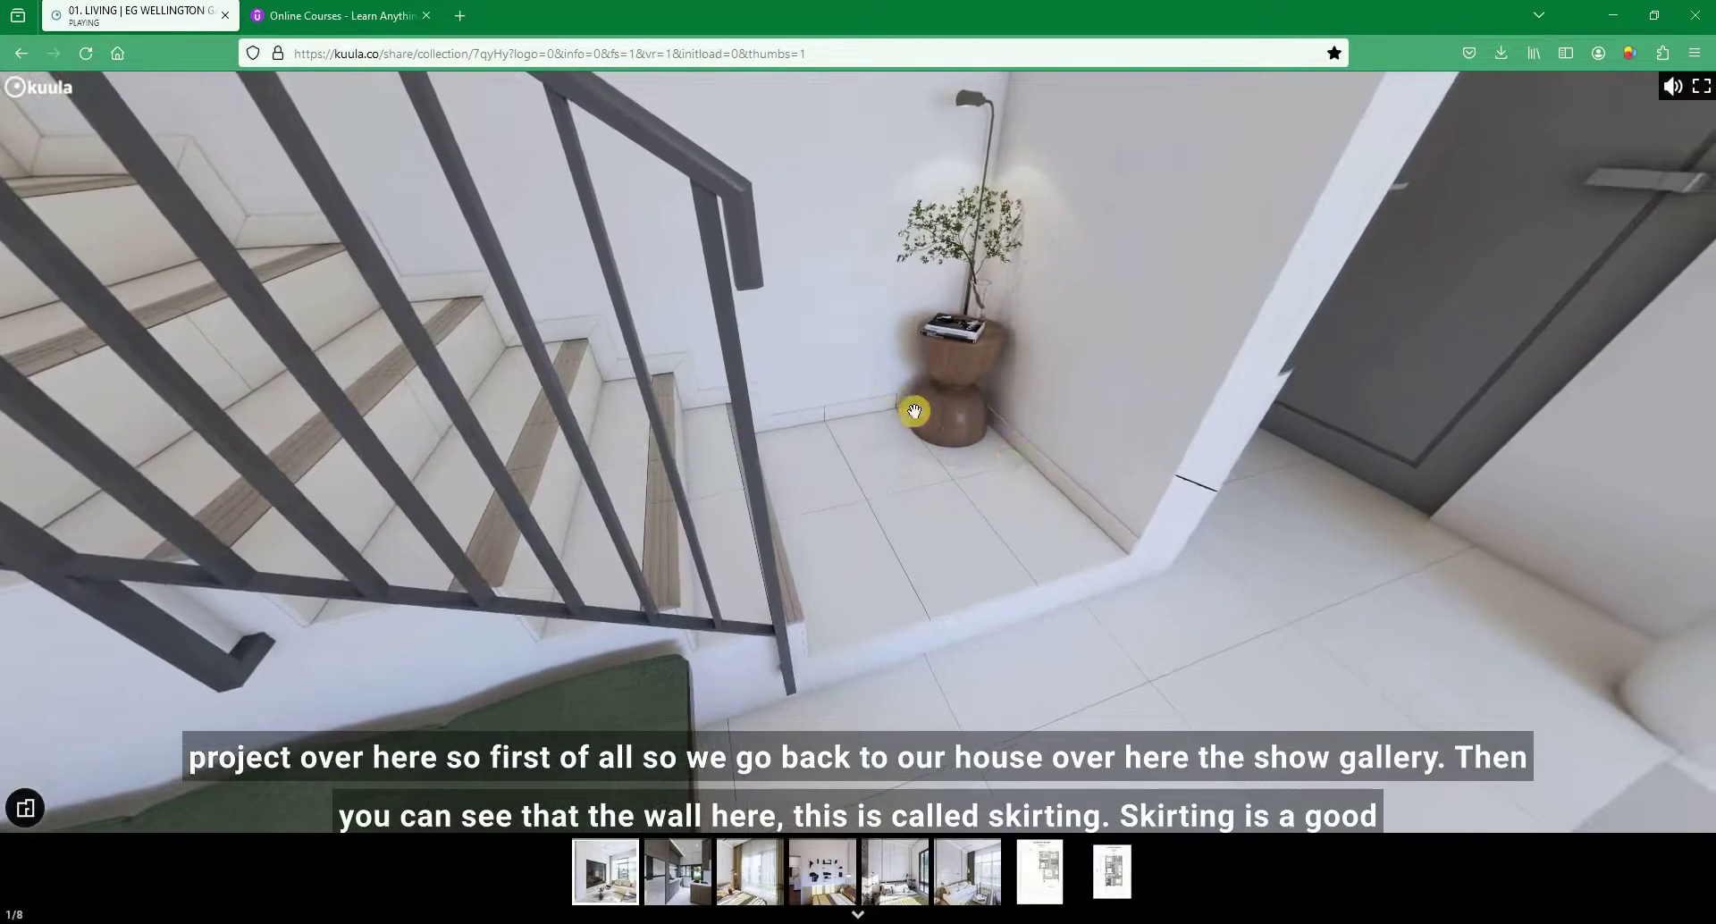
{"action": "left_click_drag", "start_coordinate": [936, 656], "coordinate": [1096, 460]}
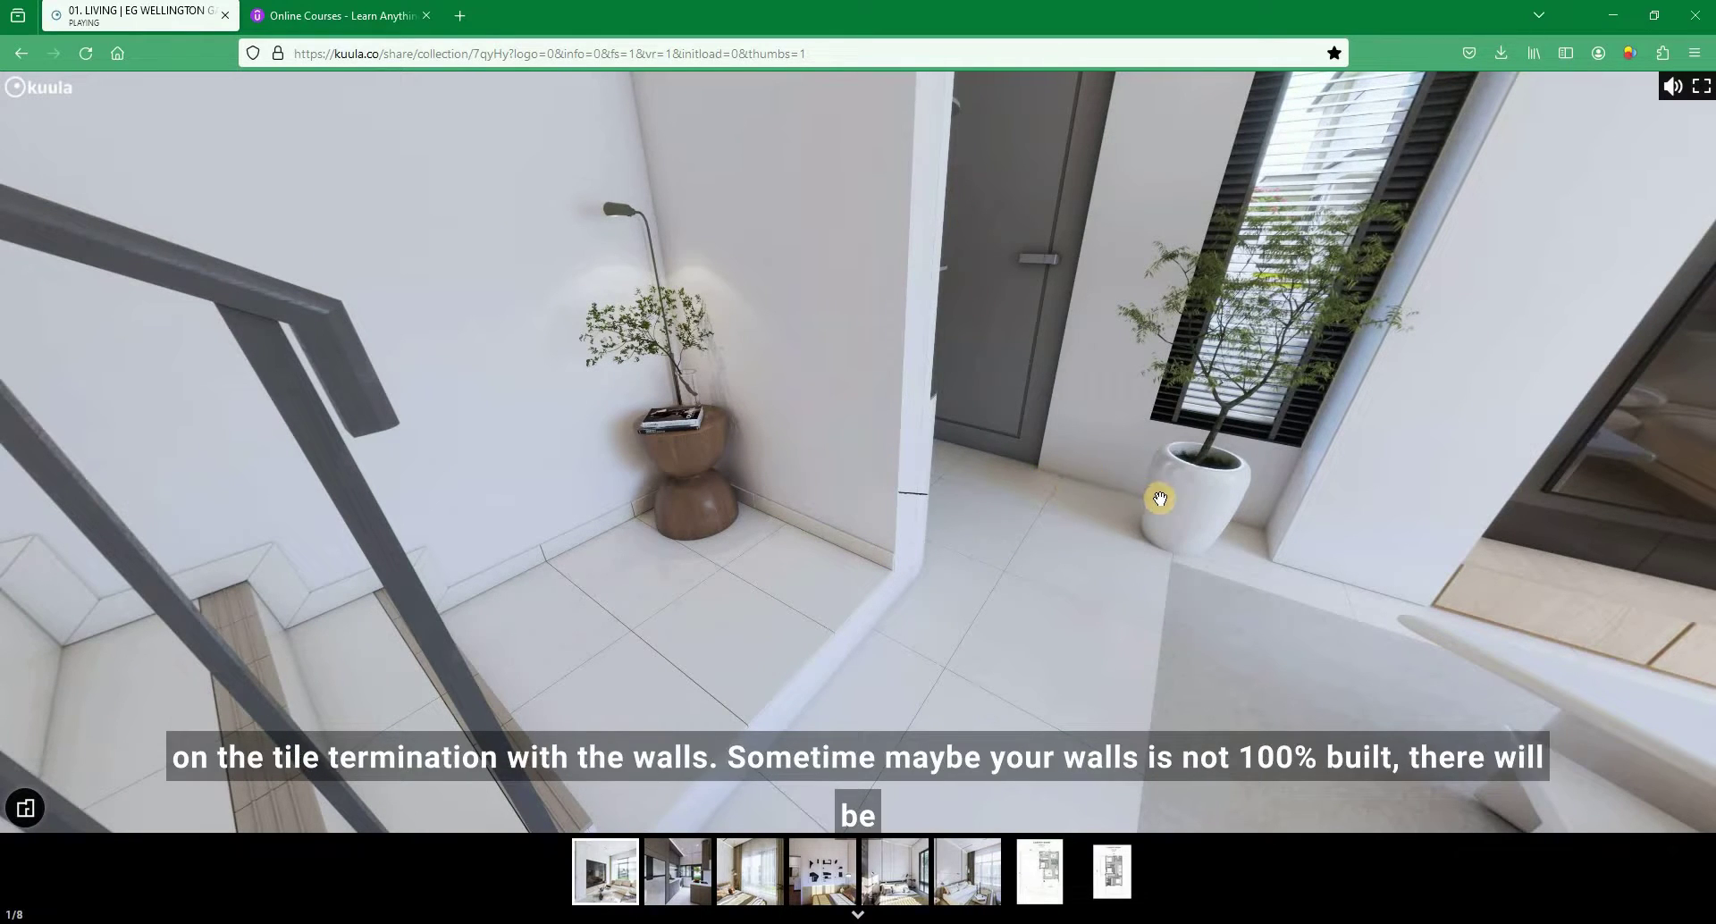
{"action": "left_click_drag", "start_coordinate": [1048, 507], "coordinate": [1014, 465]}
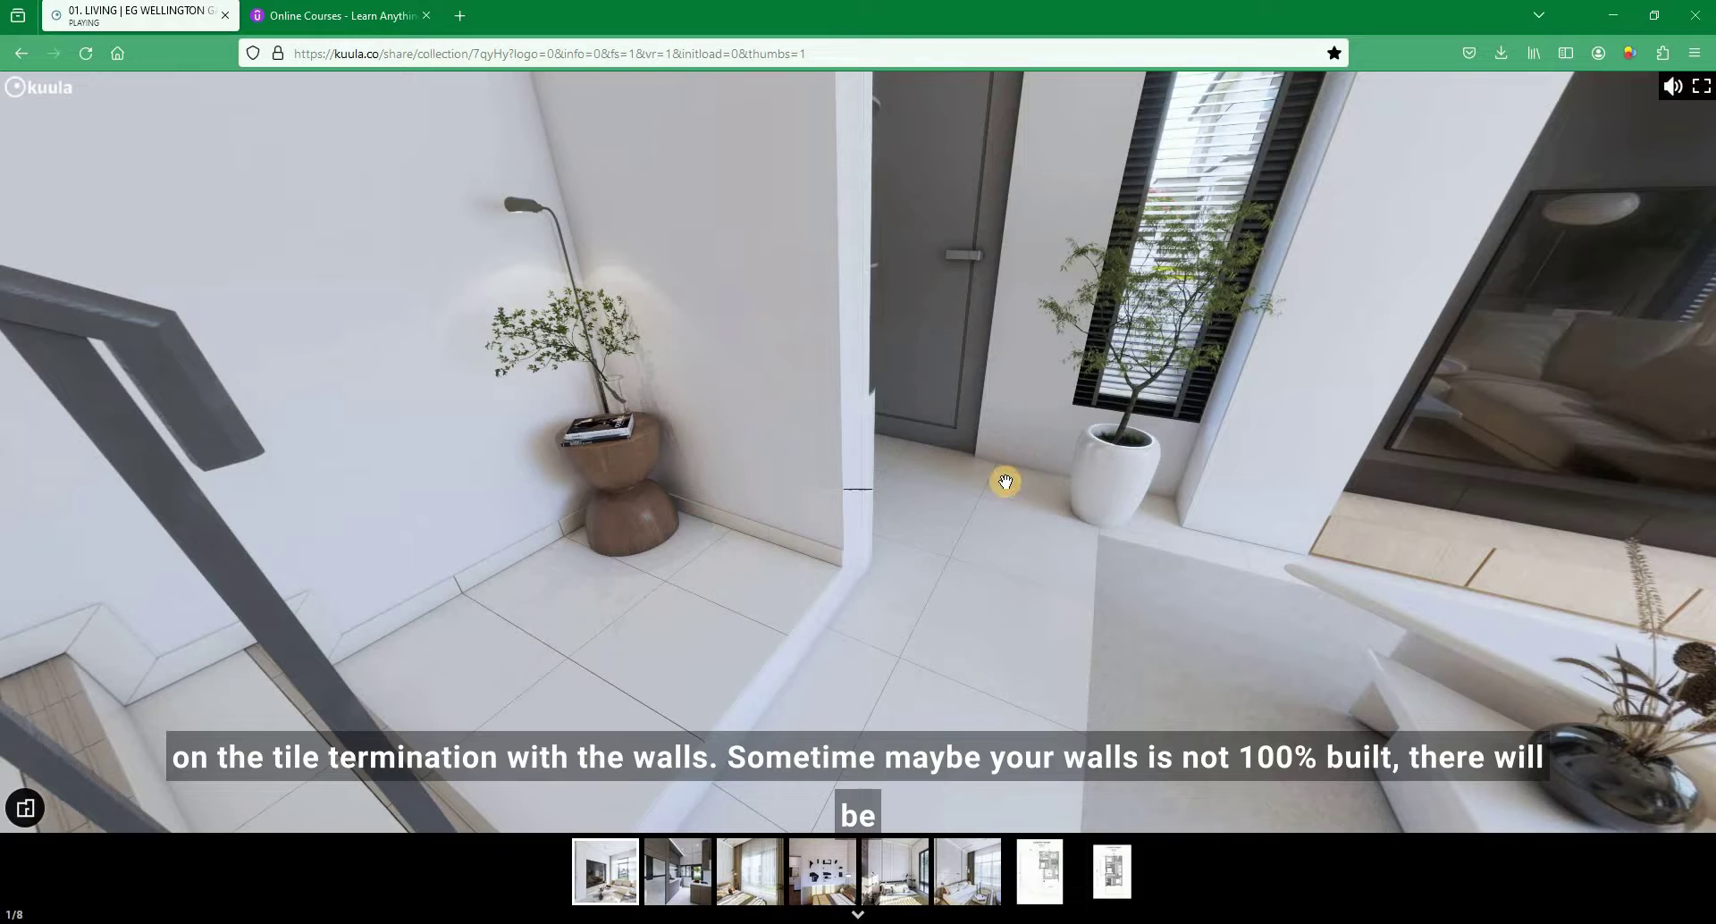
{"action": "mouse_move", "coordinate": [1004, 482]}
{"action": "left_mouse_down"}
{"action": "mouse_move", "coordinate": [1084, 352]}
{"action": "mouse_move", "coordinate": [1076, 432]}
{"action": "left_mouse_up"}
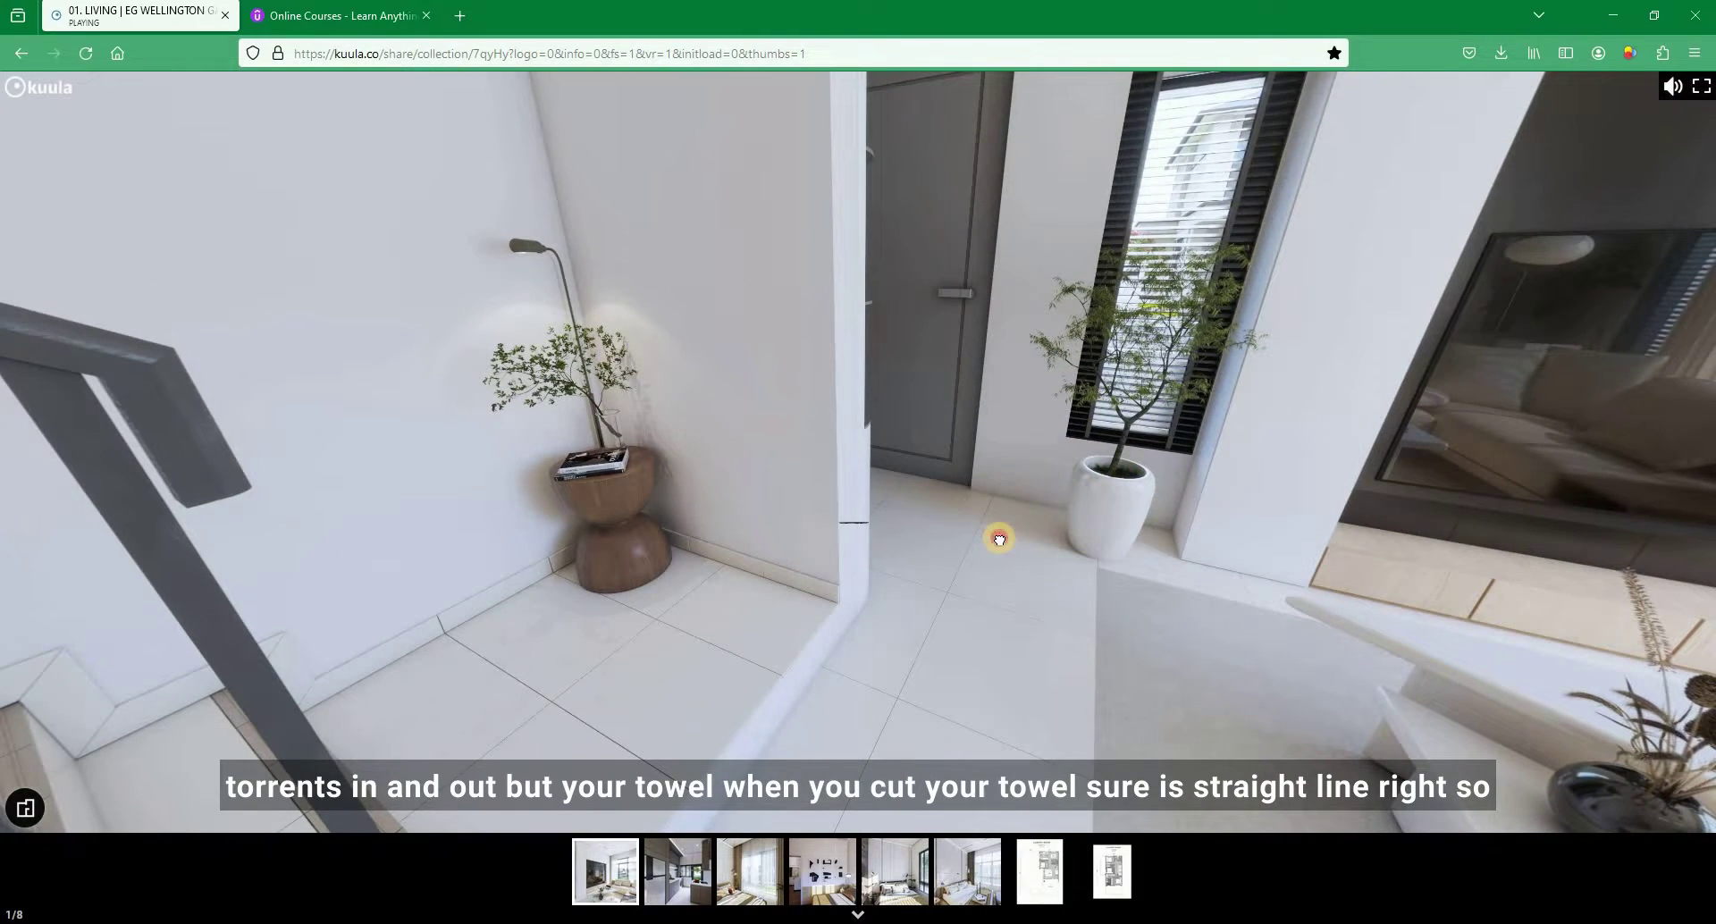
- Examine the floor skirting and wall-to-floor joints around the entrance, side table and living area in the virtual tour
{"action": "left_click_drag", "start_coordinate": [947, 537], "coordinate": [919, 509]}
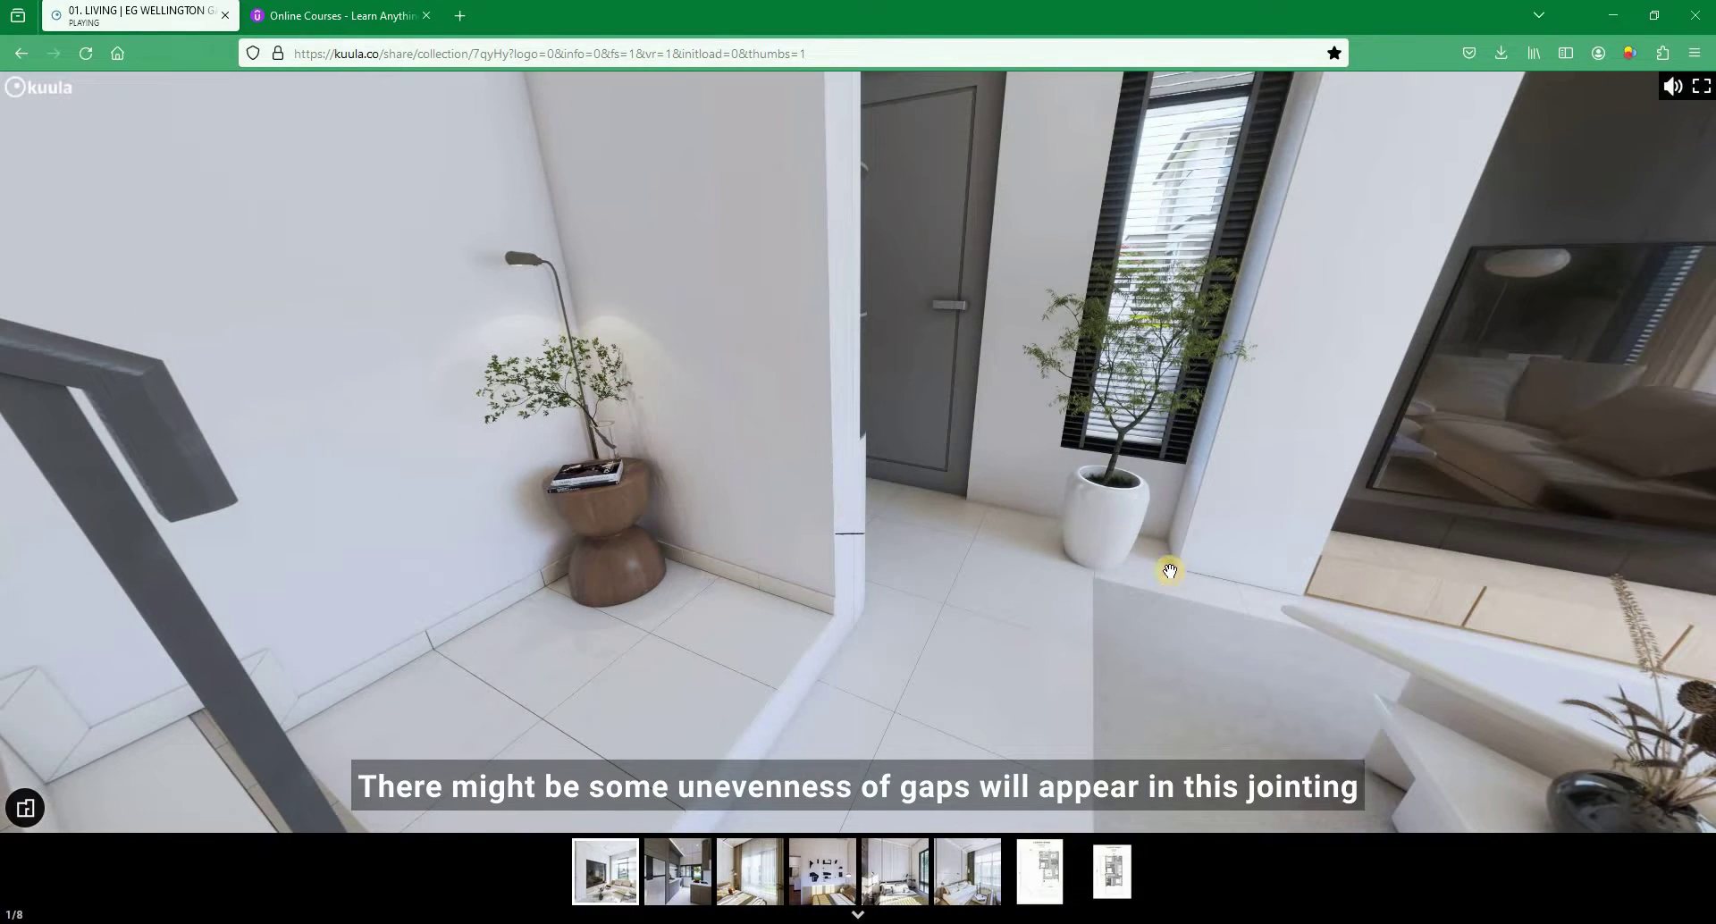
{"action": "left_click_drag", "start_coordinate": [908, 576], "coordinate": [955, 523]}
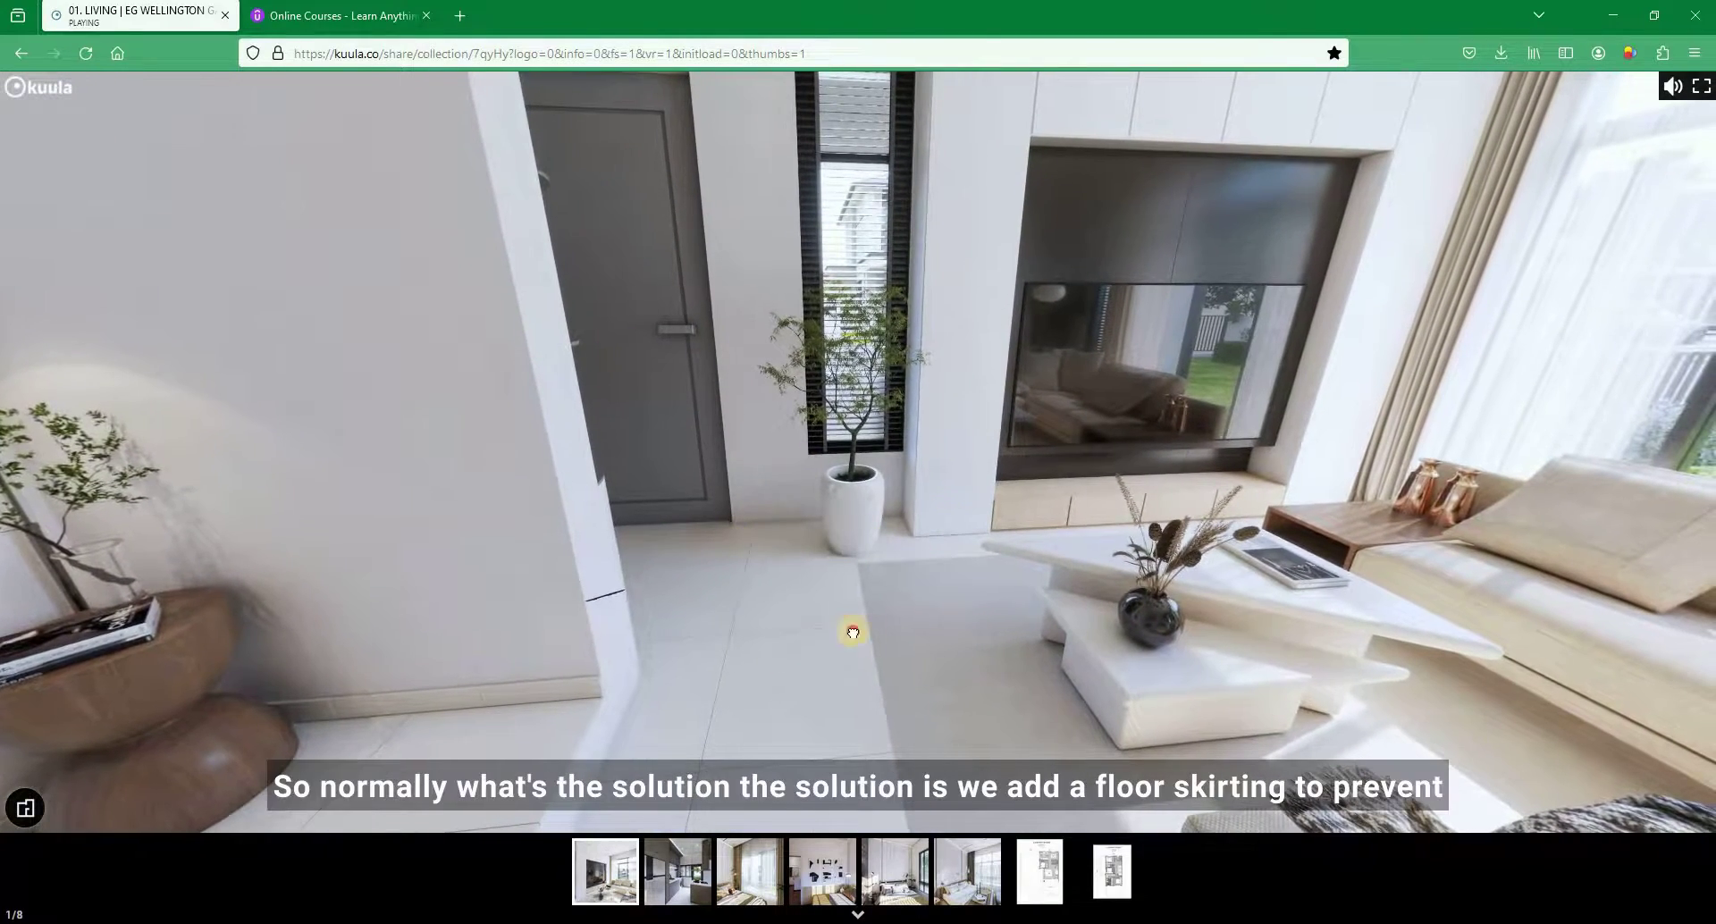
{"action": "left_click_drag", "start_coordinate": [1054, 631], "coordinate": [947, 623]}
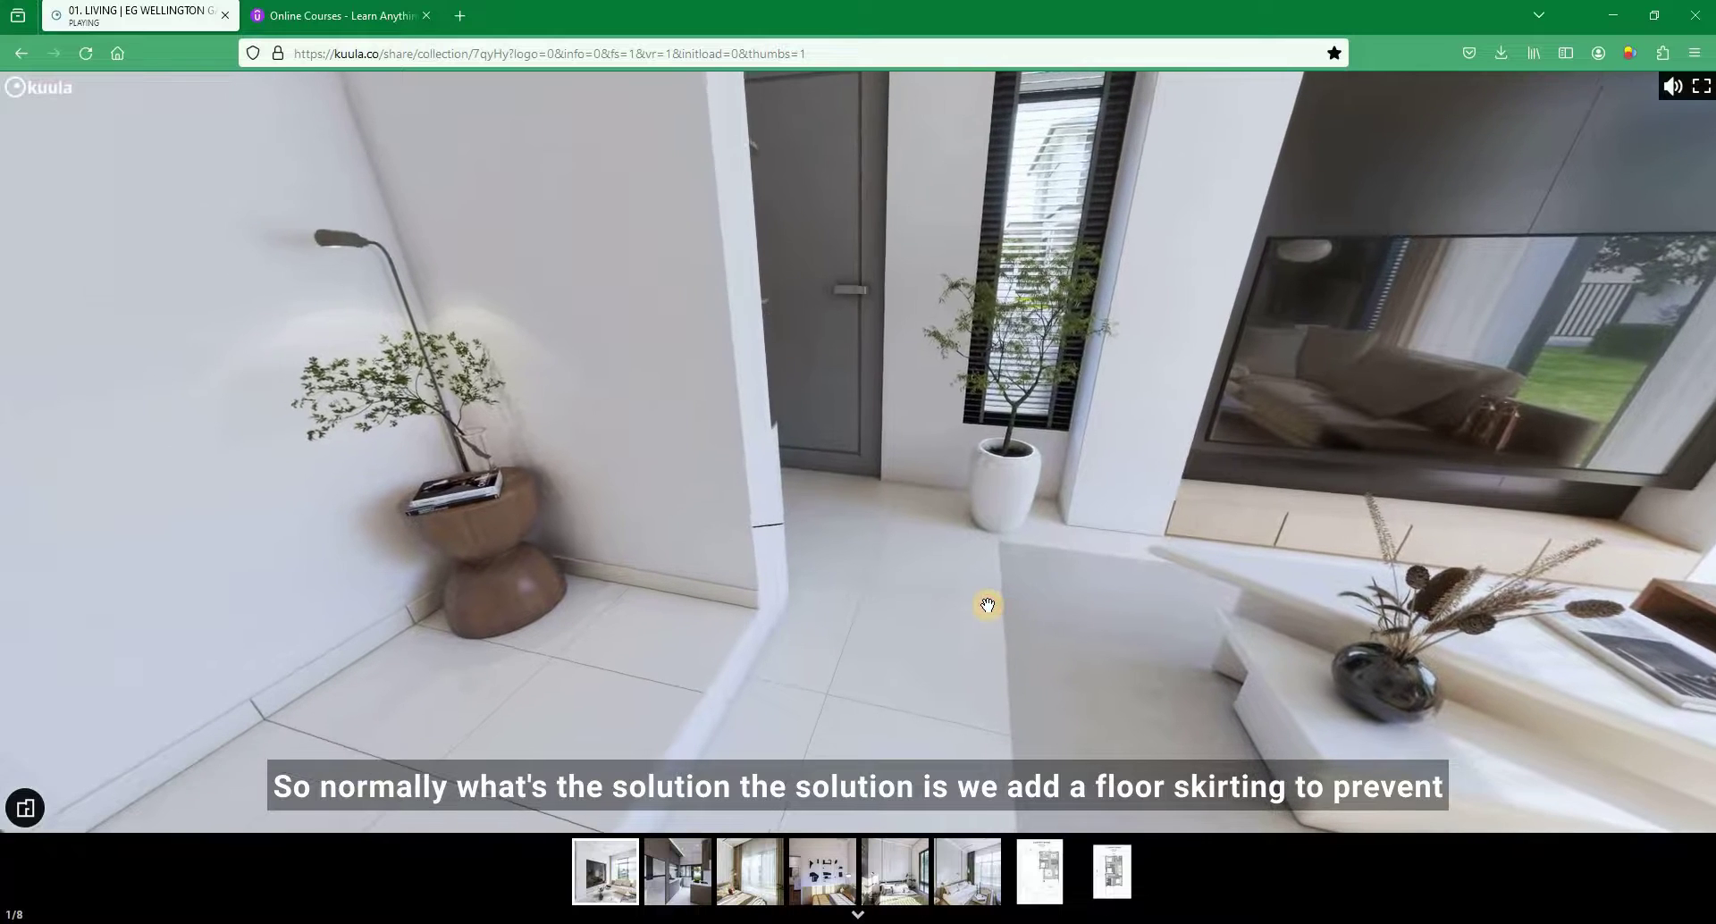
{"action": "left_click_drag", "start_coordinate": [781, 622], "coordinate": [613, 563]}
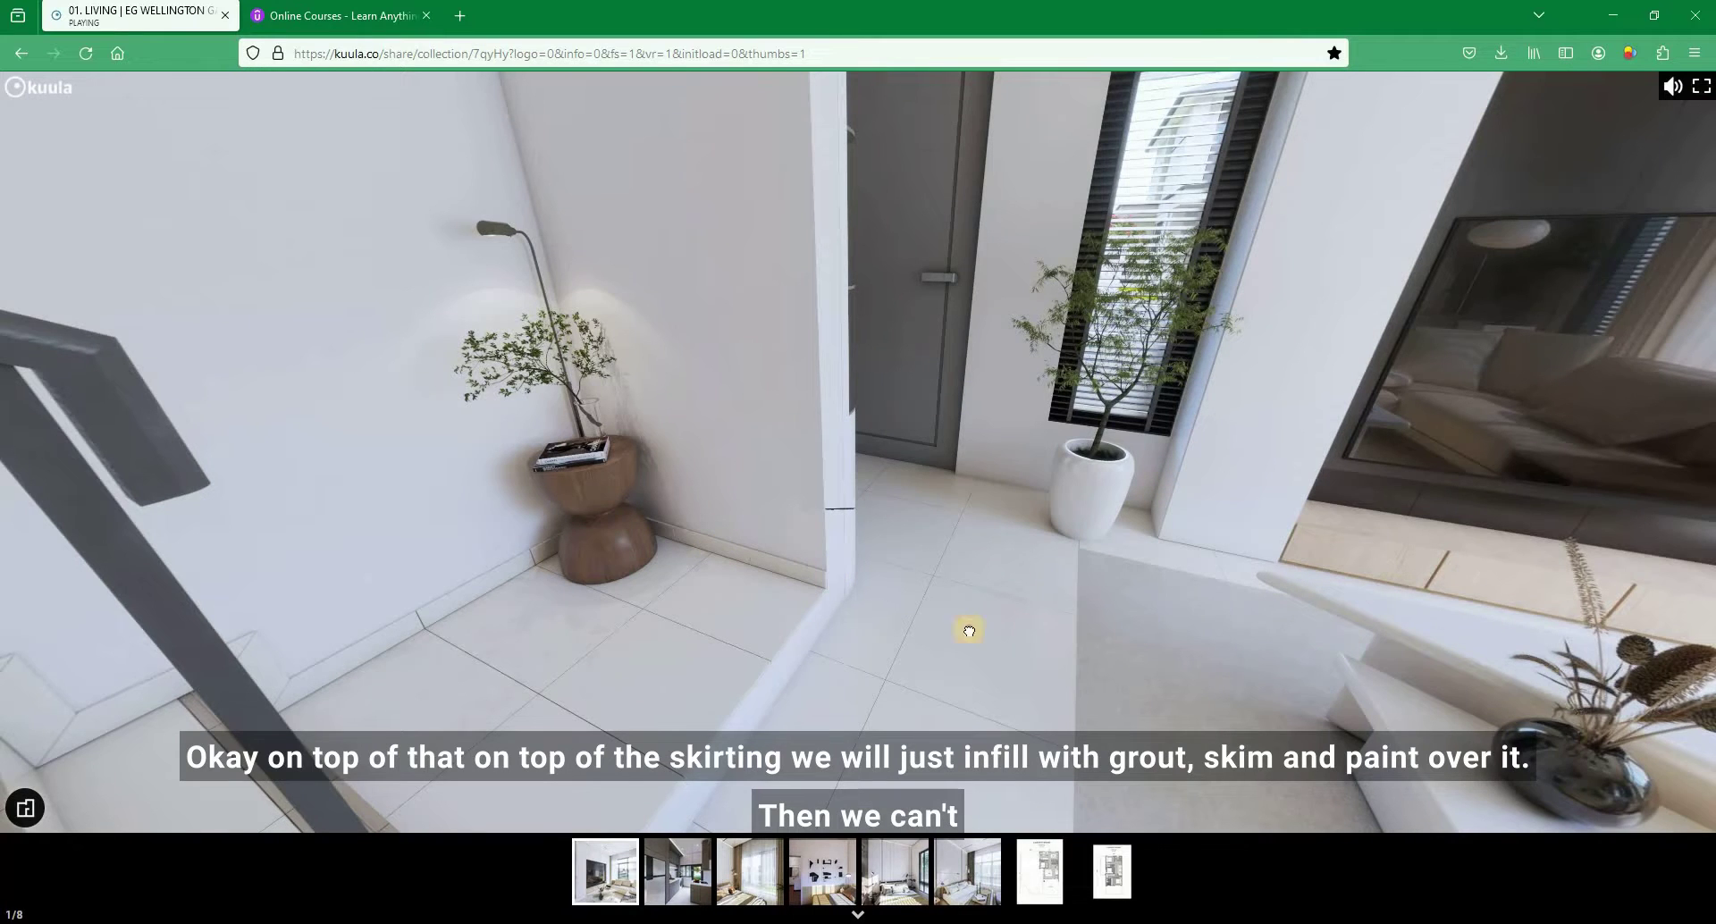
{"action": "left_click_drag", "start_coordinate": [969, 632], "coordinate": [498, 555]}
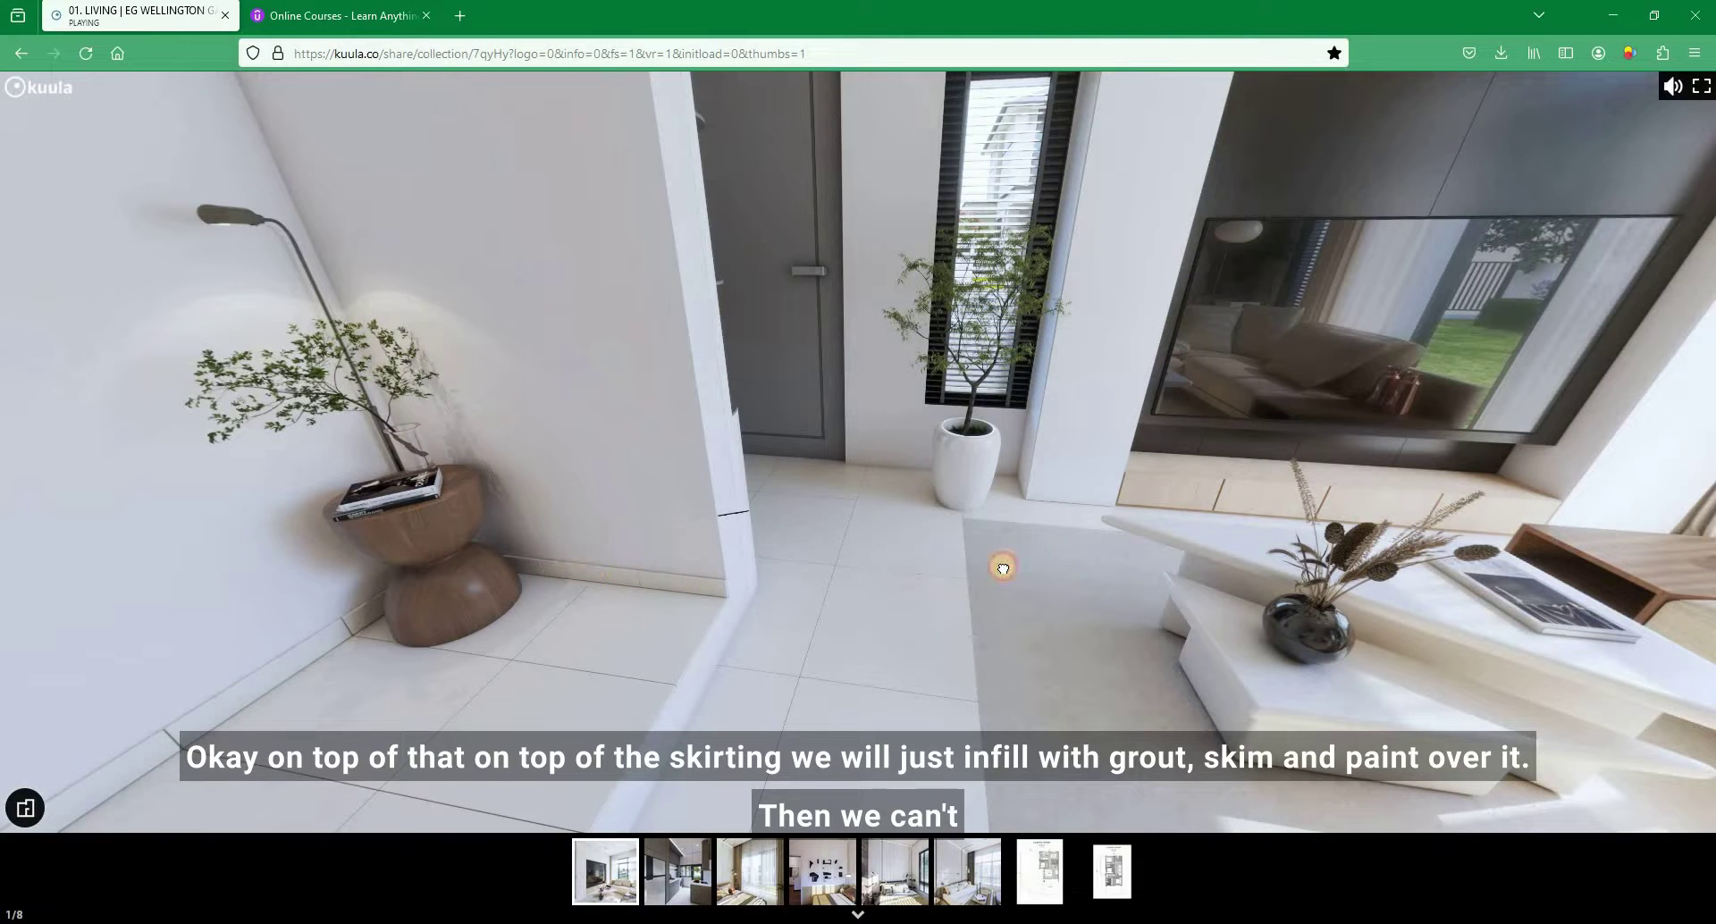
{"action": "left_click_drag", "start_coordinate": [1003, 568], "coordinate": [280, 563]}
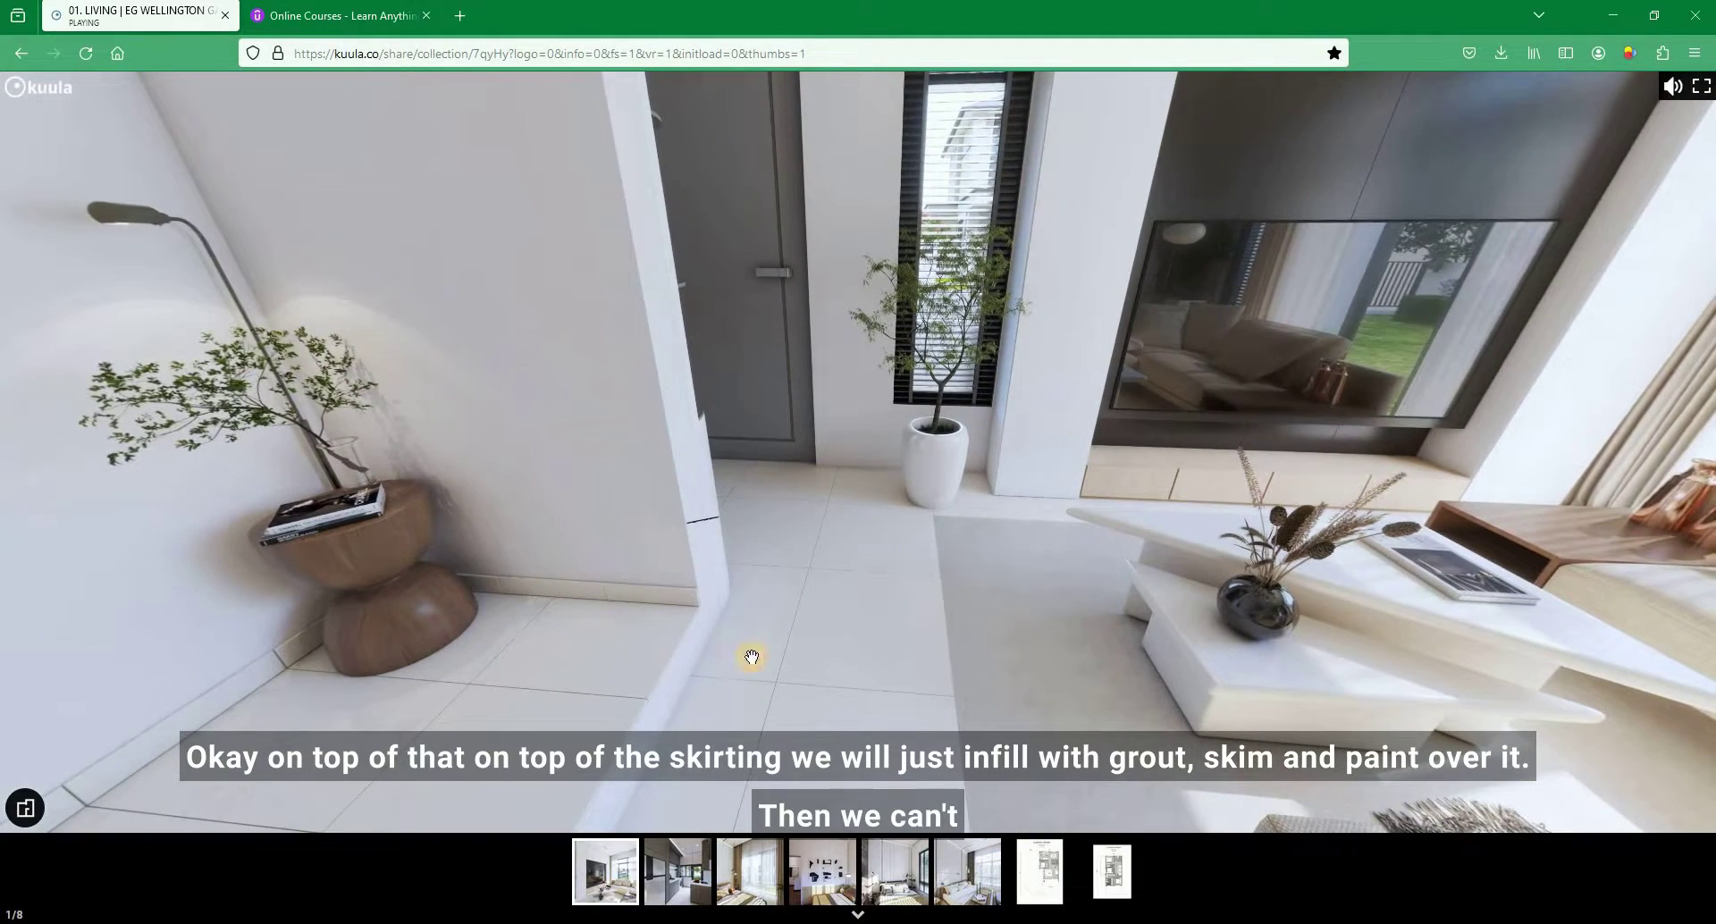
{"action": "left_click_drag", "start_coordinate": [752, 657], "coordinate": [812, 632]}
{"action": "left_click_drag", "start_coordinate": [319, 694], "coordinate": [609, 658]}
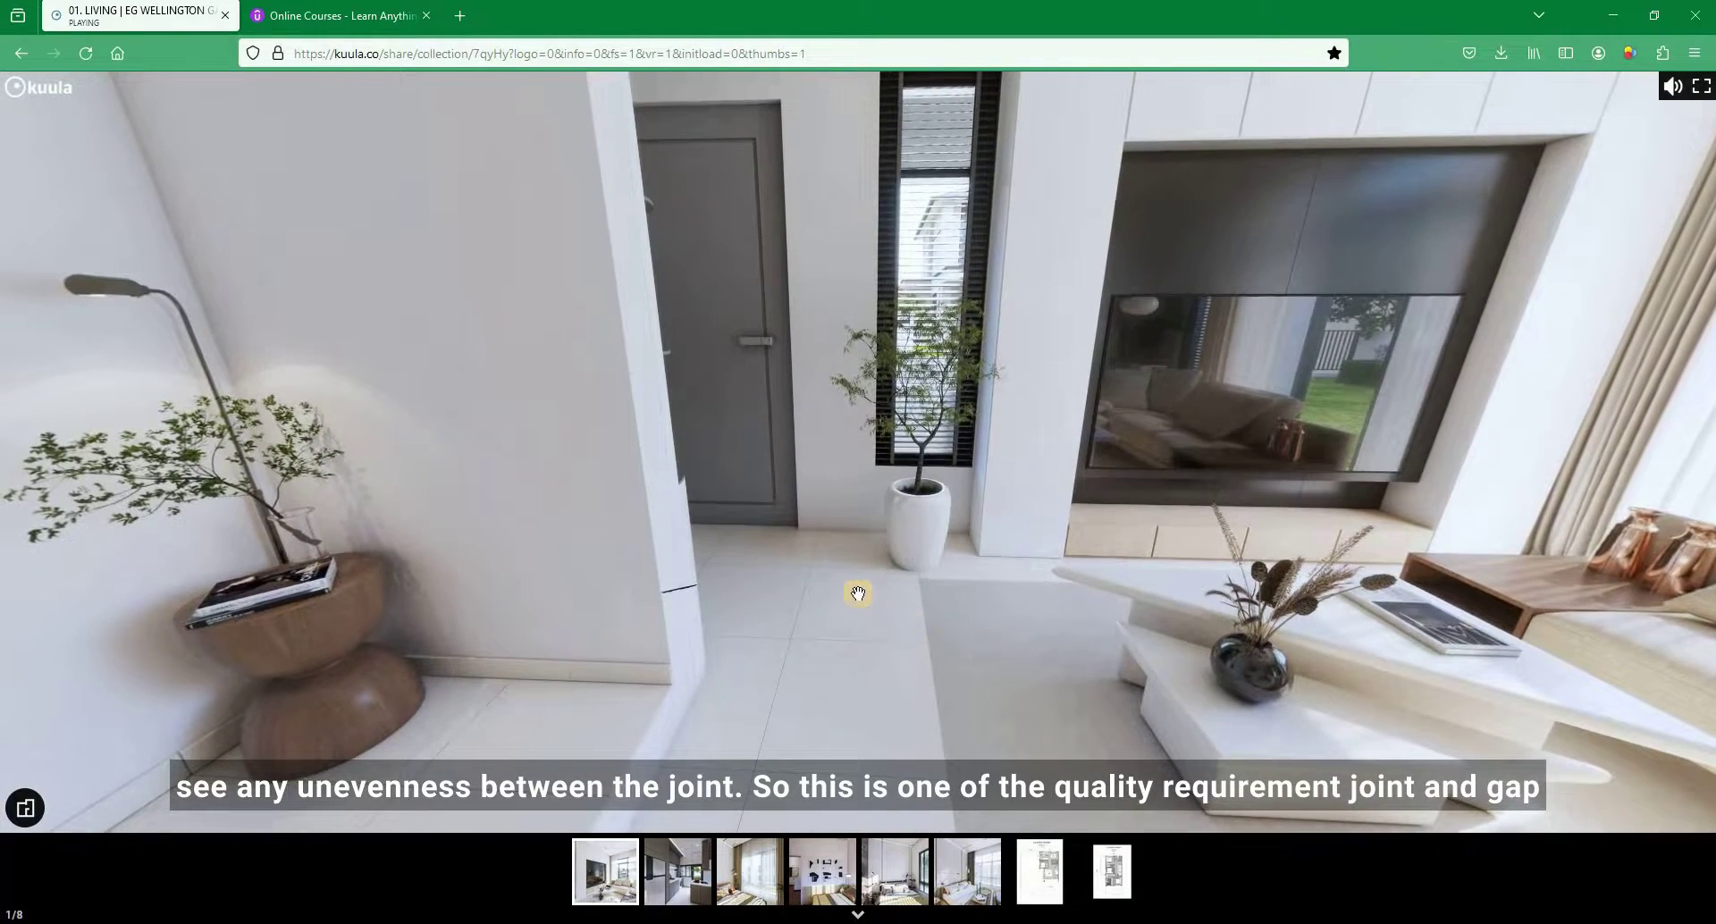
{"action": "left_click_drag", "start_coordinate": [688, 613], "coordinate": [845, 594]}
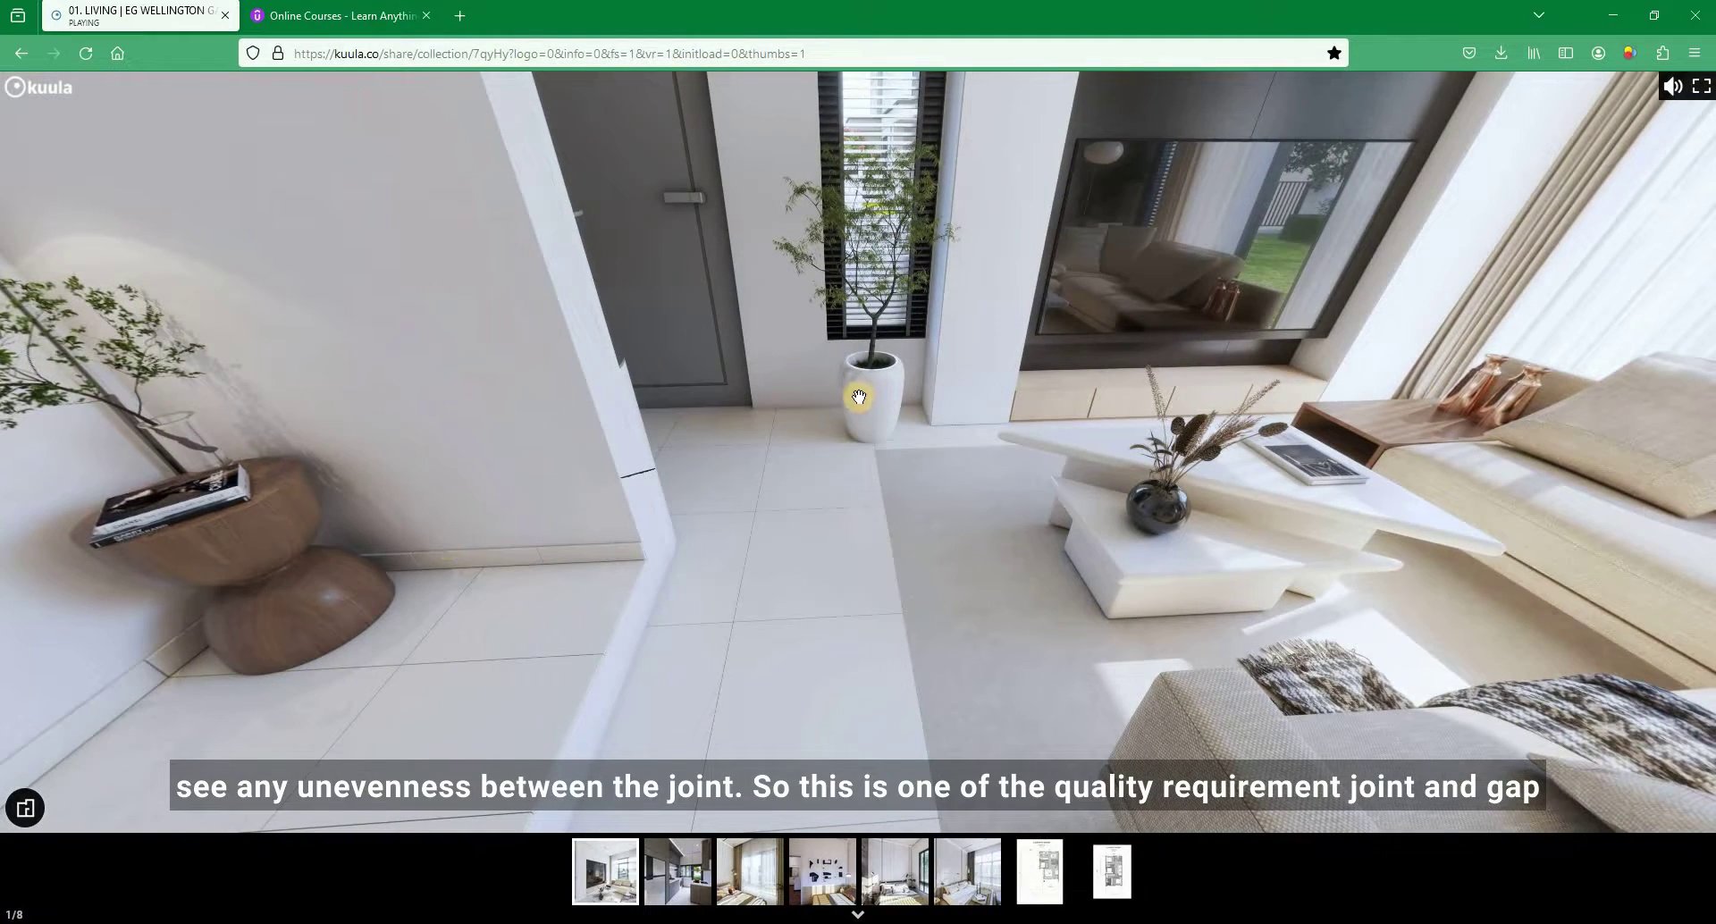
{"action": "left_click_drag", "start_coordinate": [783, 533], "coordinate": [888, 506]}
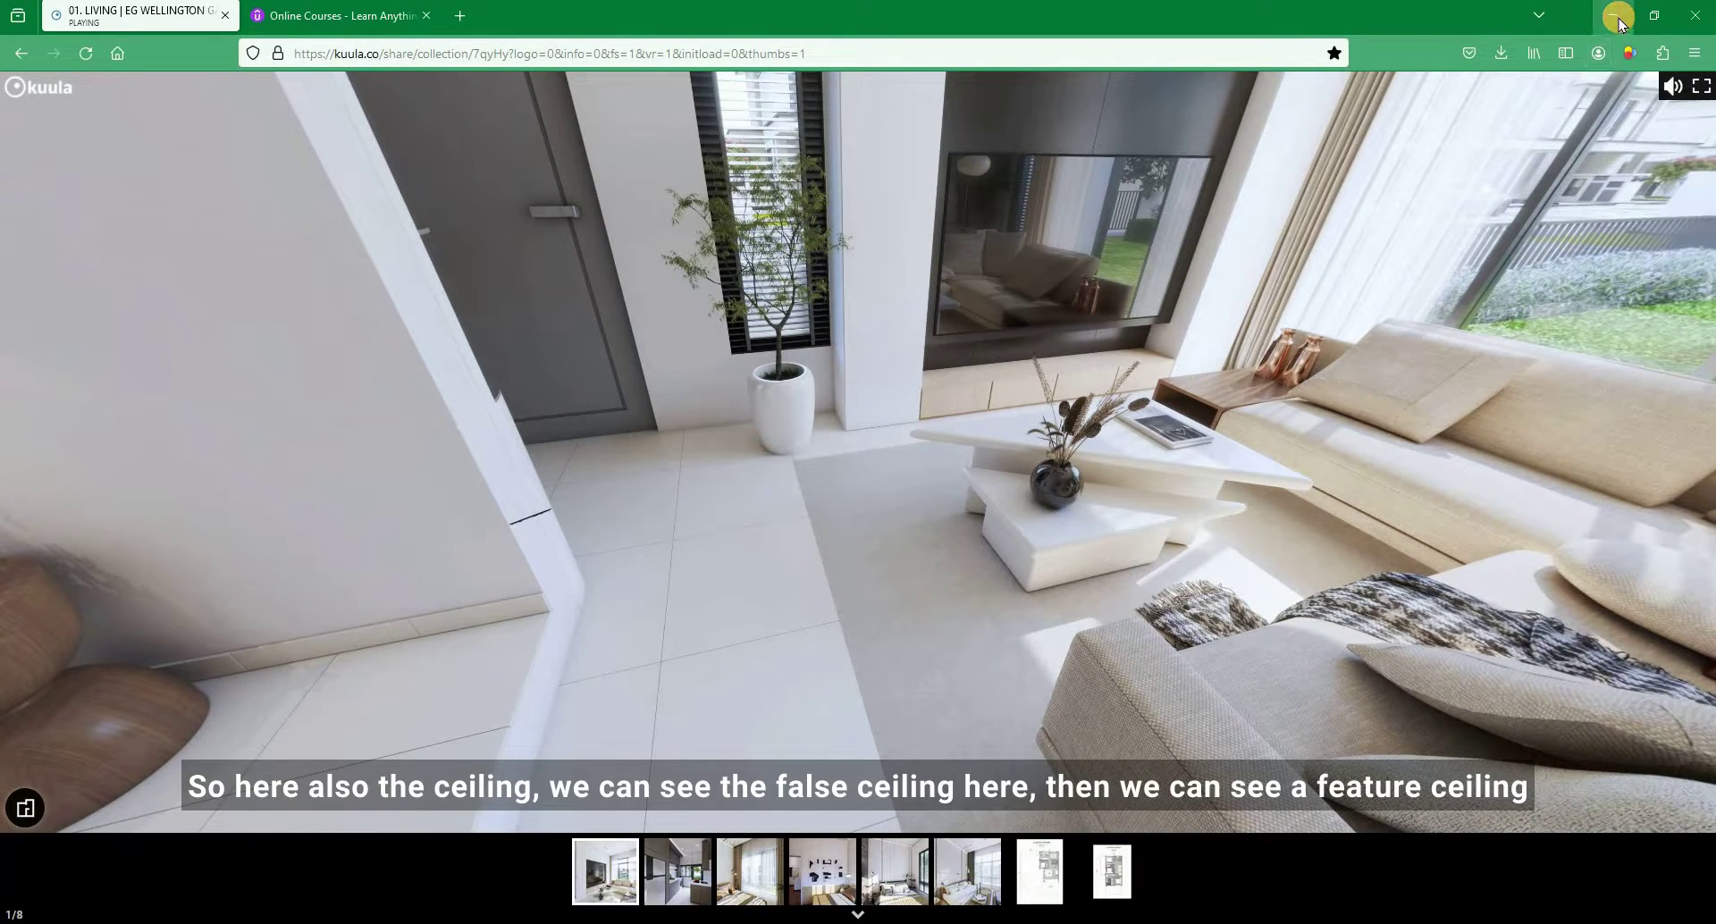
- Examine the living room's false ceiling, slatted feature ceiling and track lights in the virtual tour
{"action": "left_click_drag", "start_coordinate": [1118, 659], "coordinate": [643, 361]}
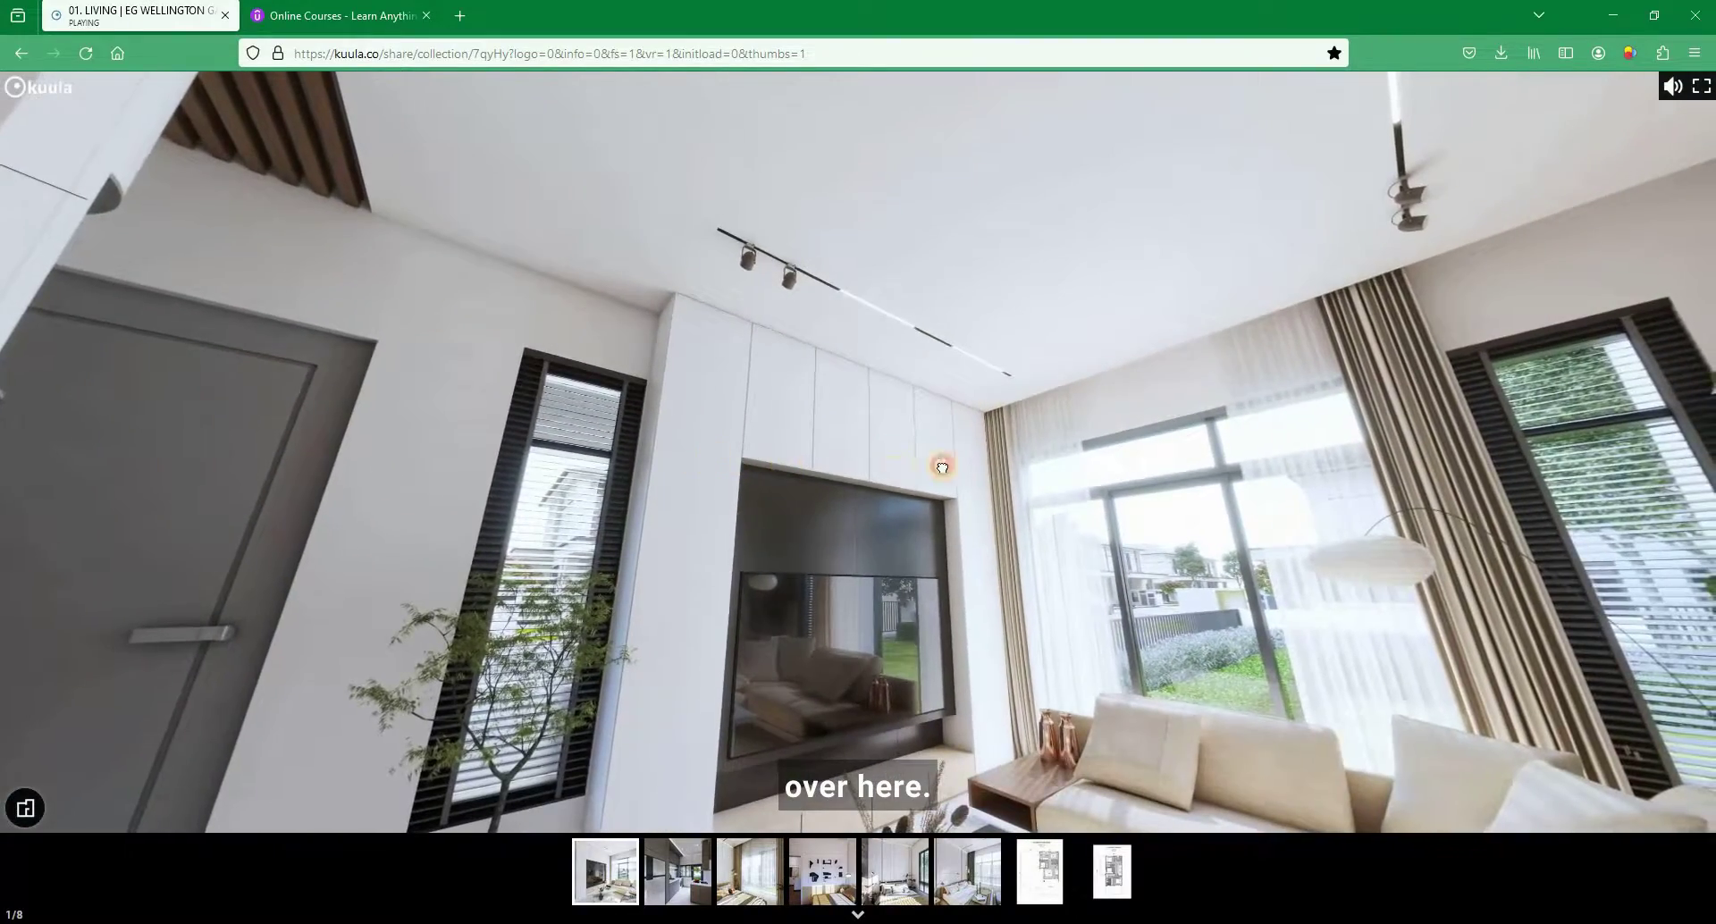
{"action": "left_click_drag", "start_coordinate": [939, 471], "coordinate": [808, 319]}
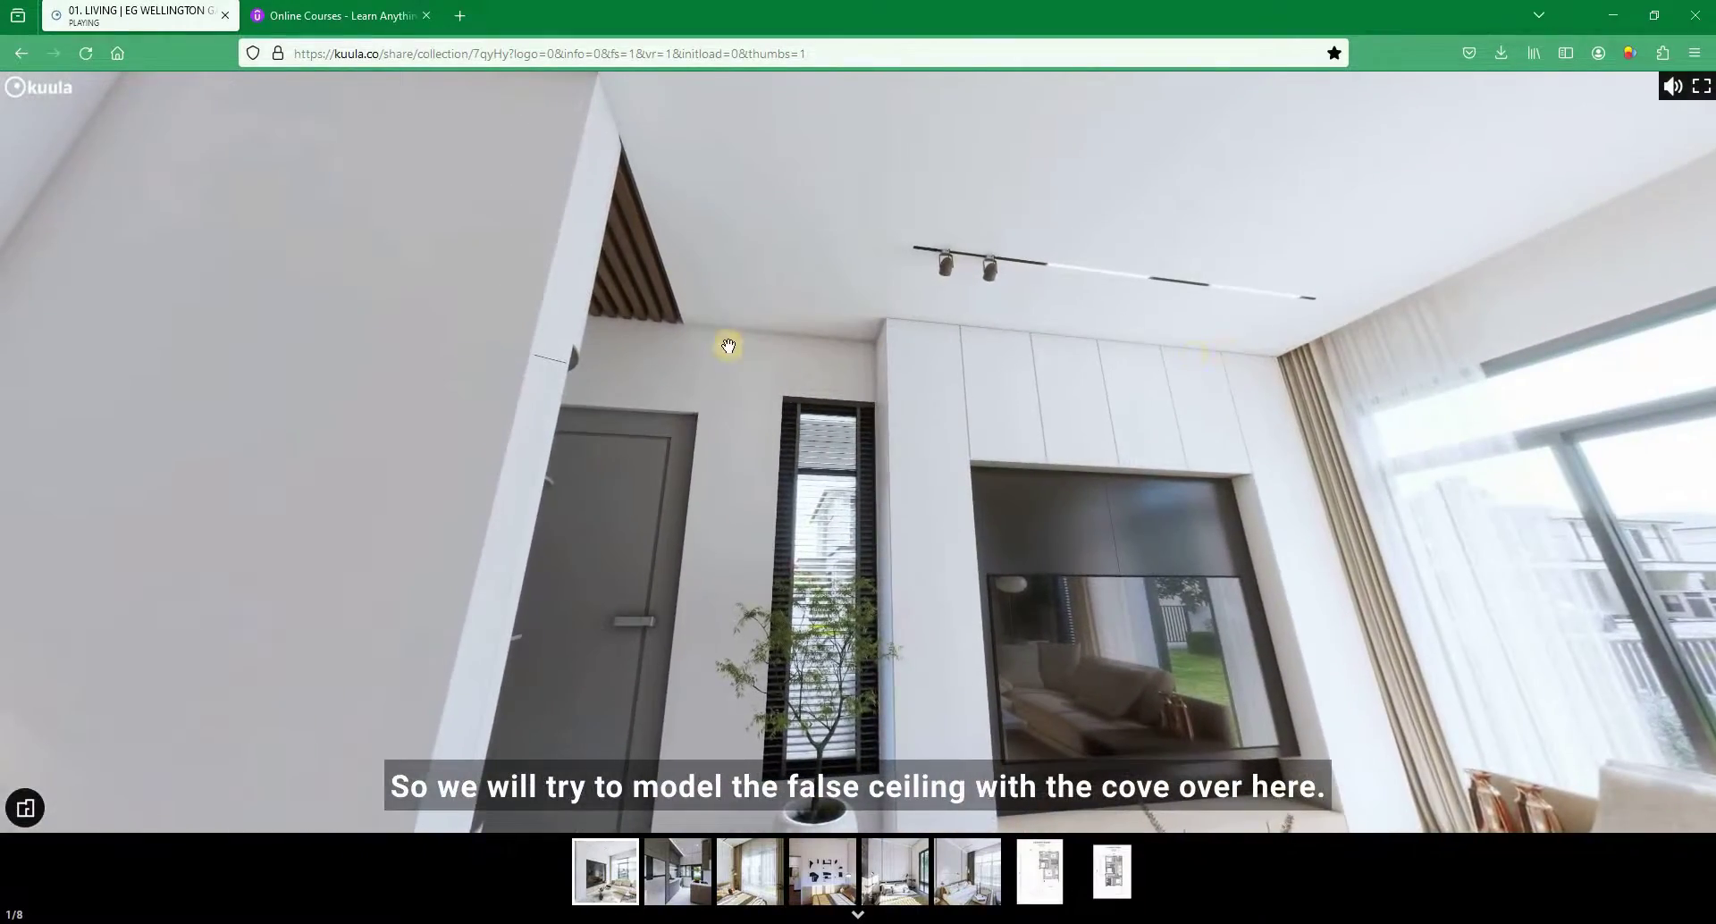
{"action": "left_click_drag", "start_coordinate": [705, 428], "coordinate": [946, 444]}
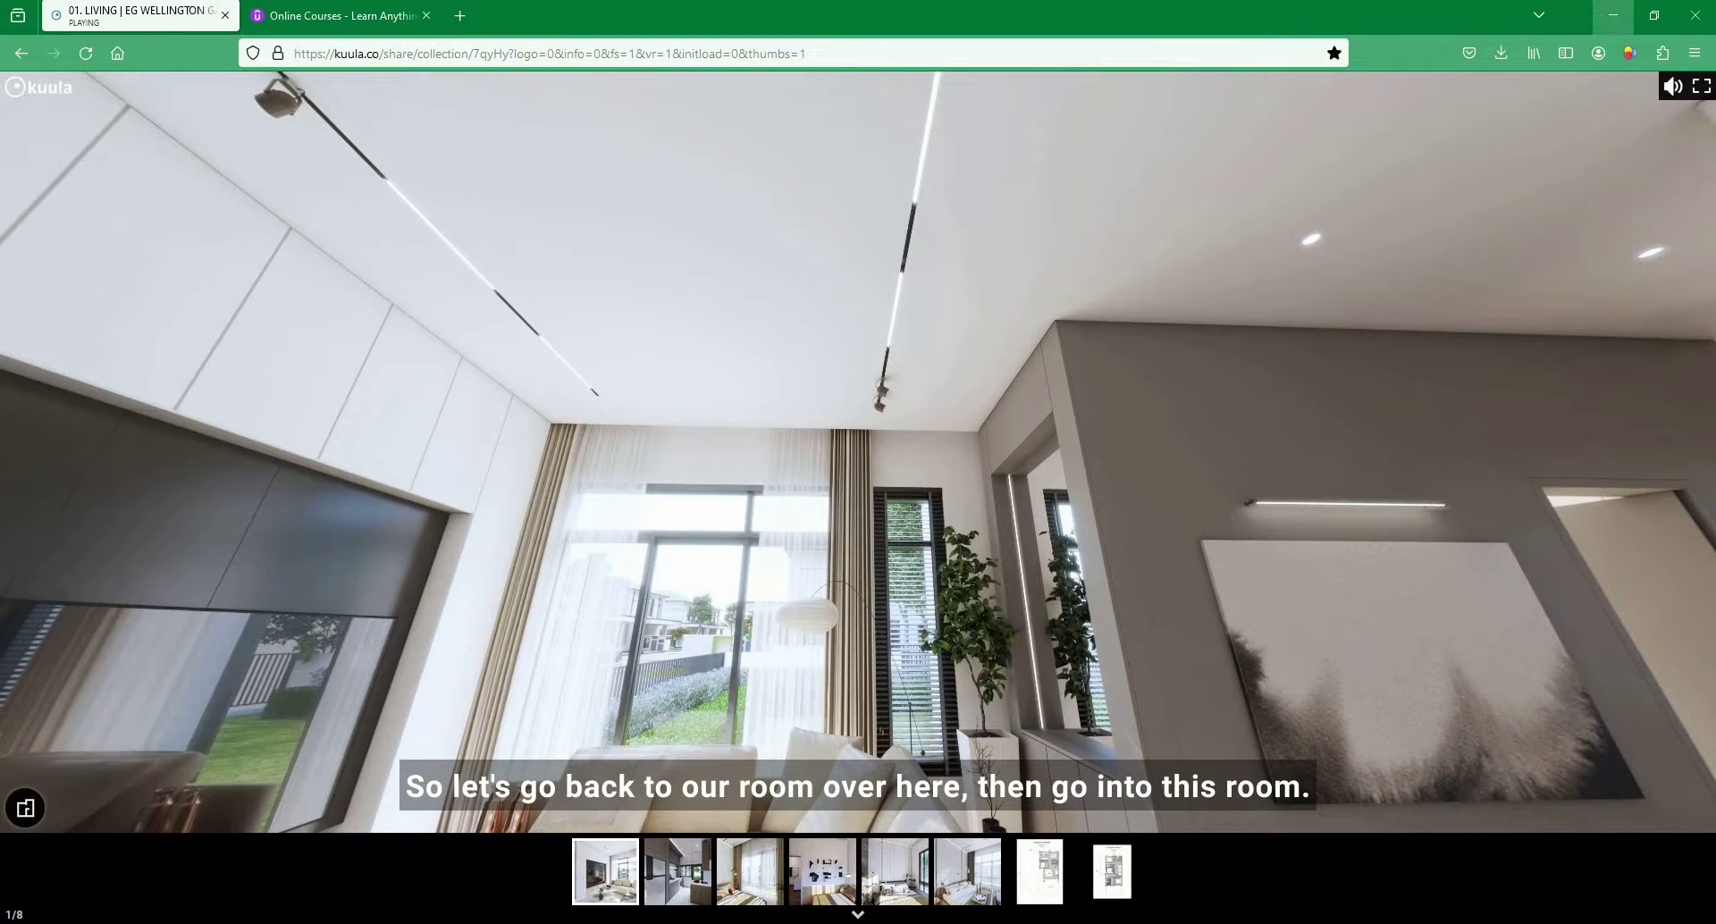
- Switch to the Revit 3D view, inspect the ground-floor room's walls from inside and review the available wall tools
{"action": "left_click", "coordinate": [1613, 16]}
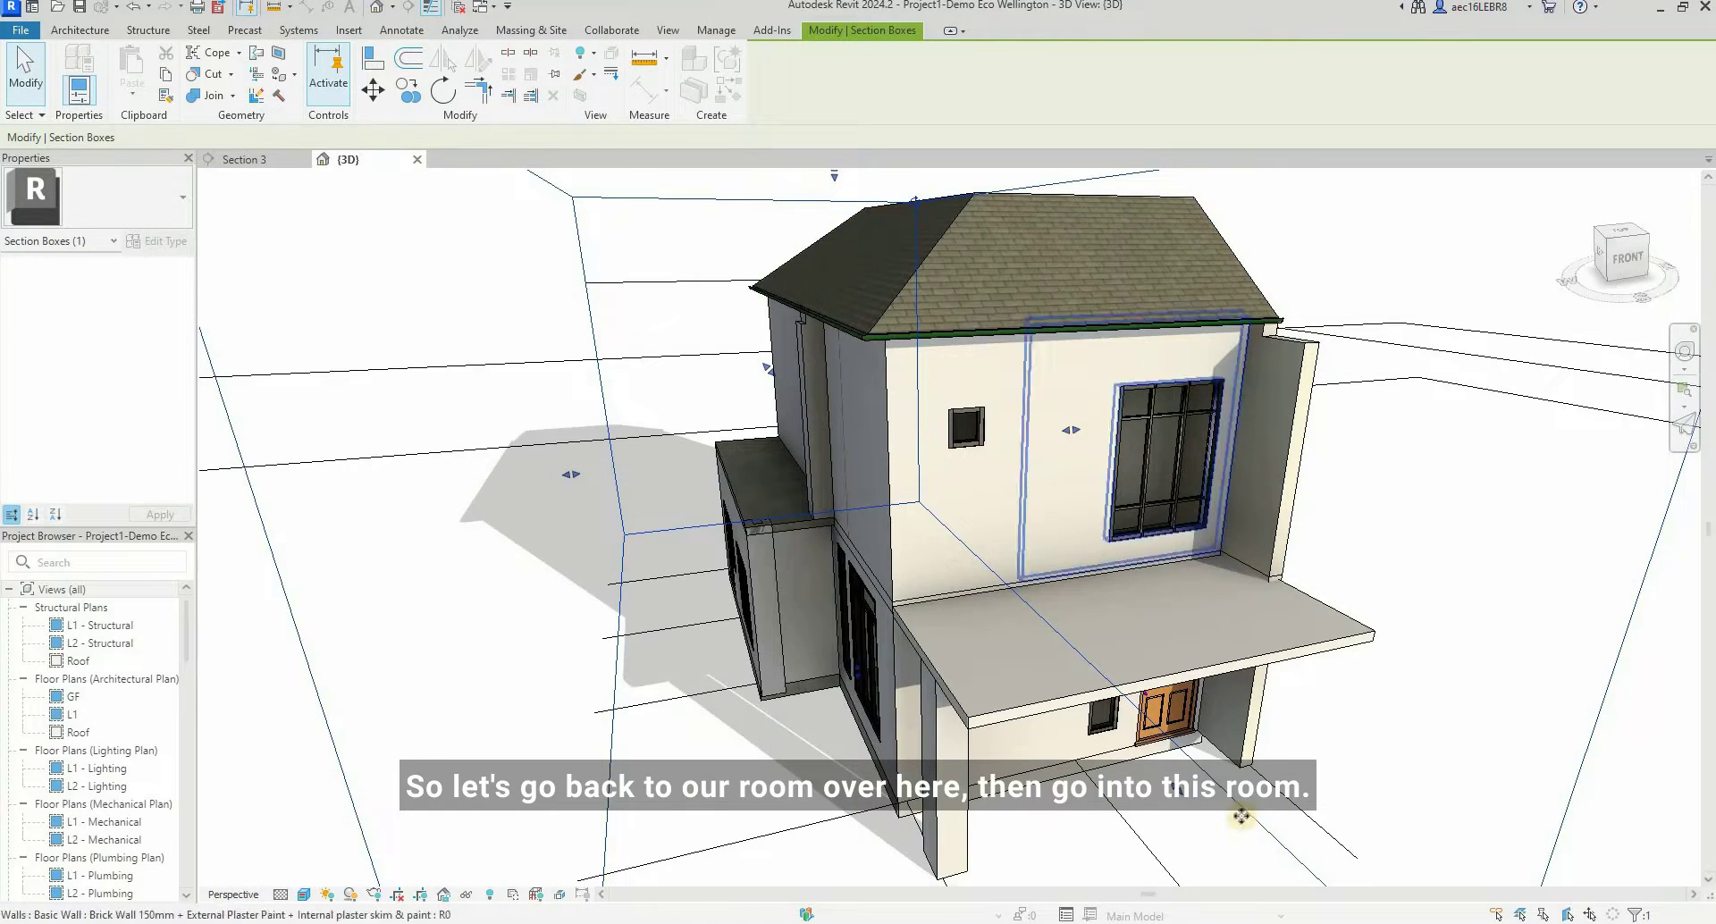
{"action": "scroll", "coordinate": [989, 611], "scroll_direction": "up", "scroll_amount": 10}
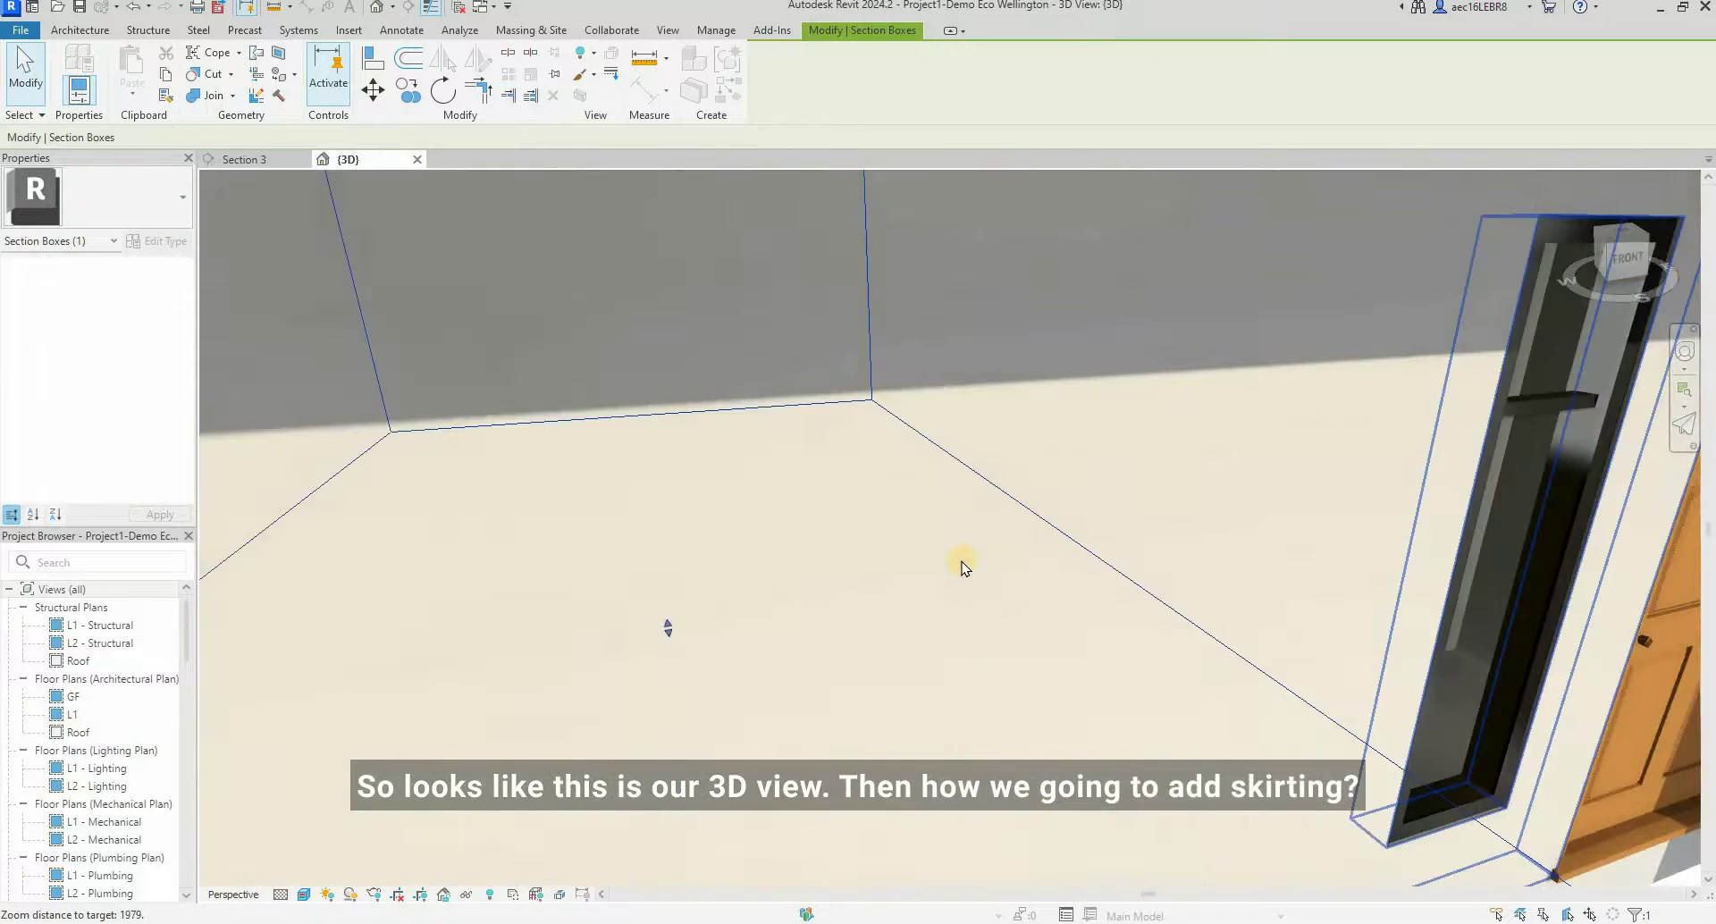
{"action": "scroll", "coordinate": [962, 563], "scroll_direction": "down", "scroll_amount": 5}
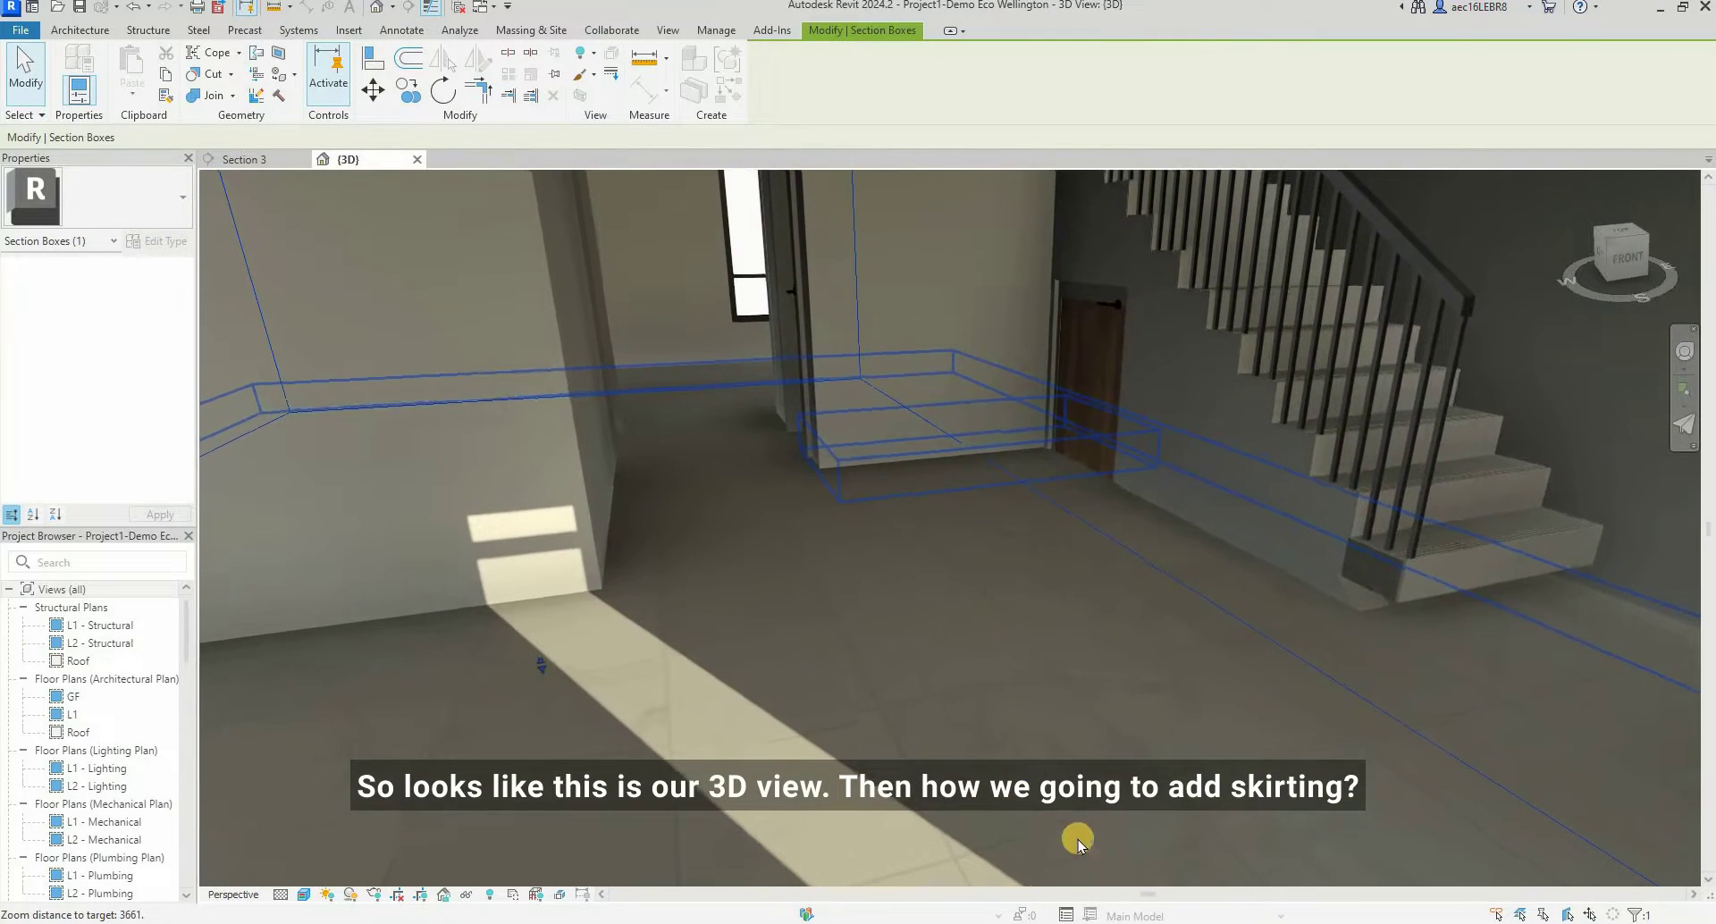
{"action": "middle_click_drag", "start_coordinate": [1079, 844], "coordinate": [384, 445], "text": "shift"}
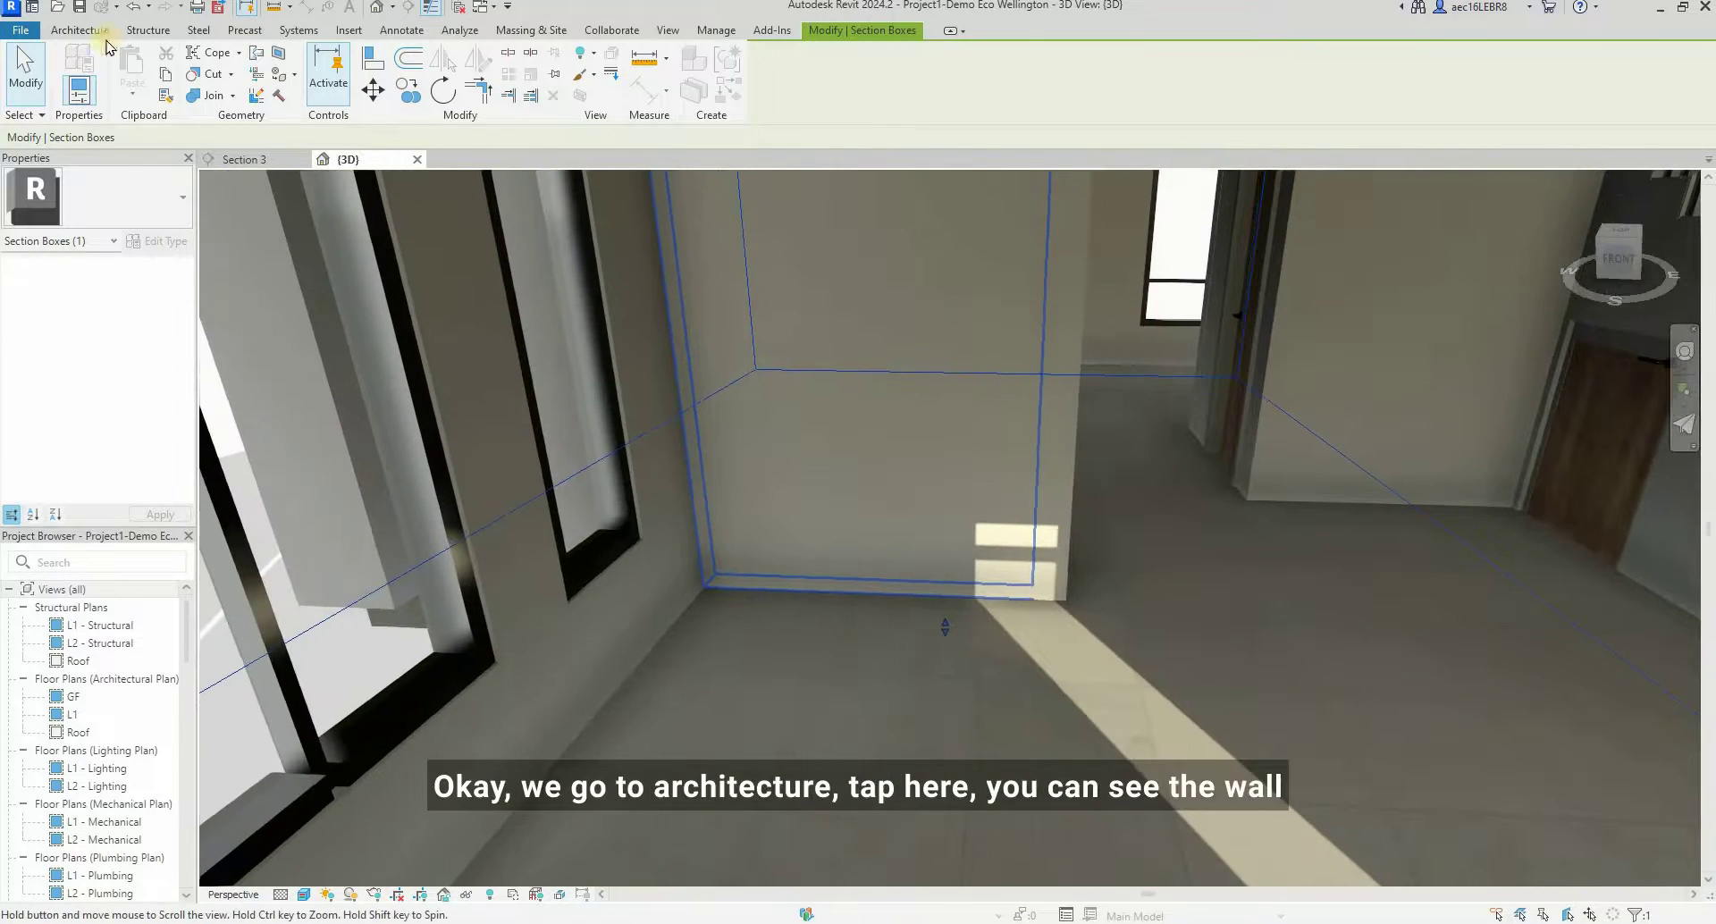
{"action": "left_click", "coordinate": [83, 34]}
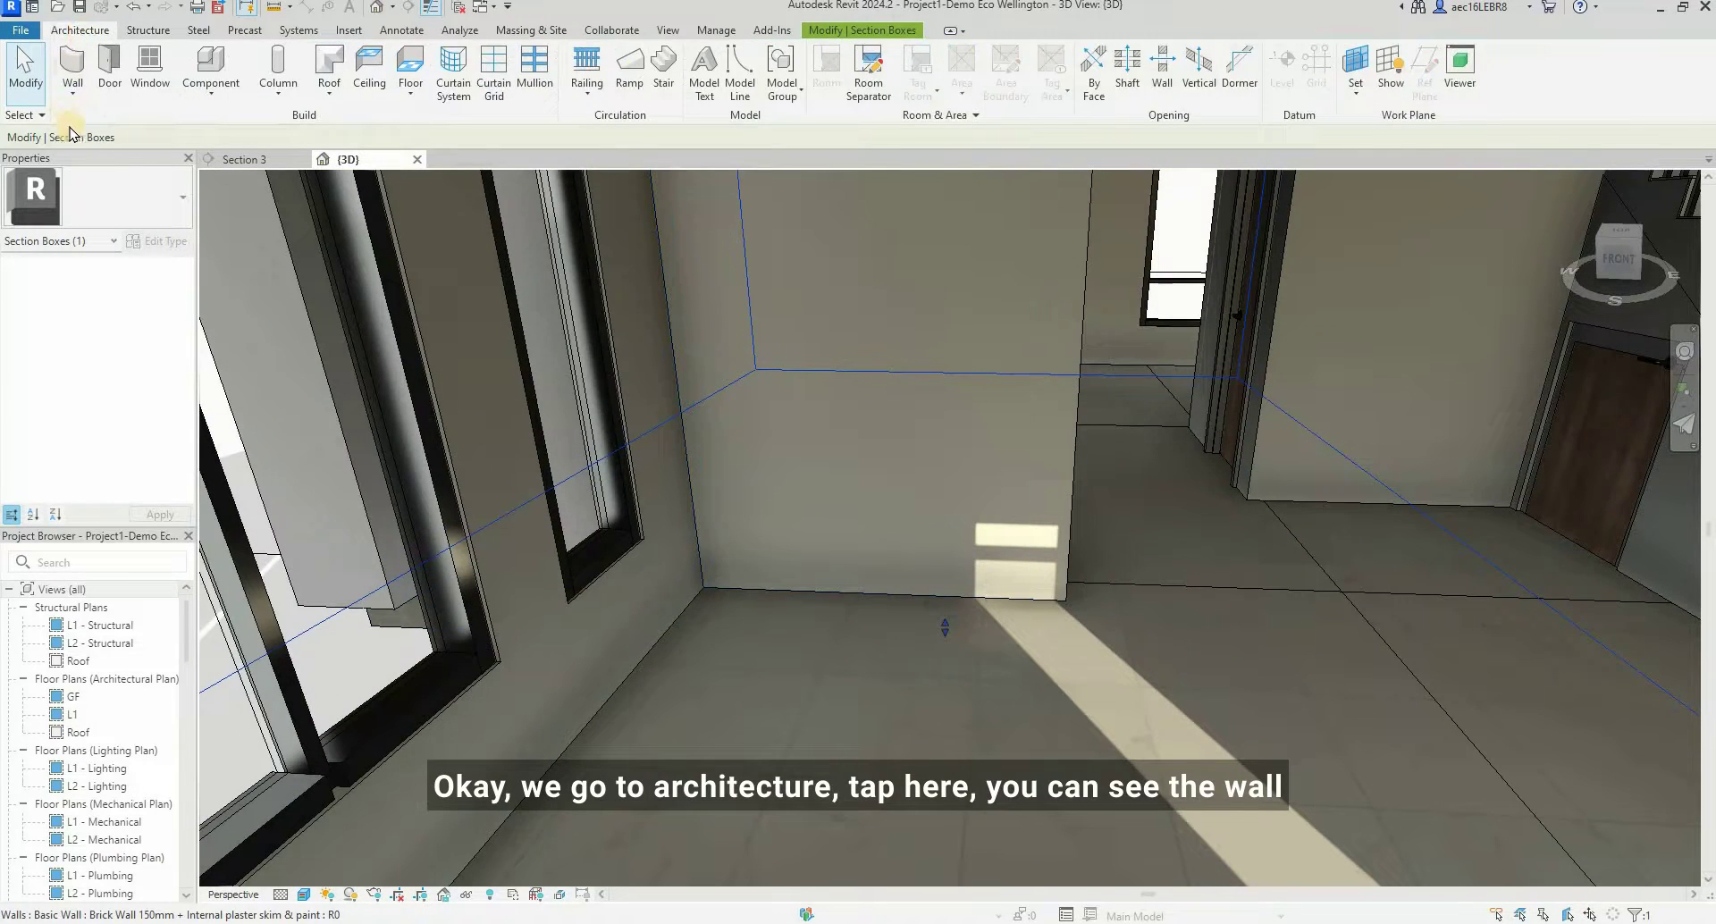
{"action": "left_click", "coordinate": [73, 95]}
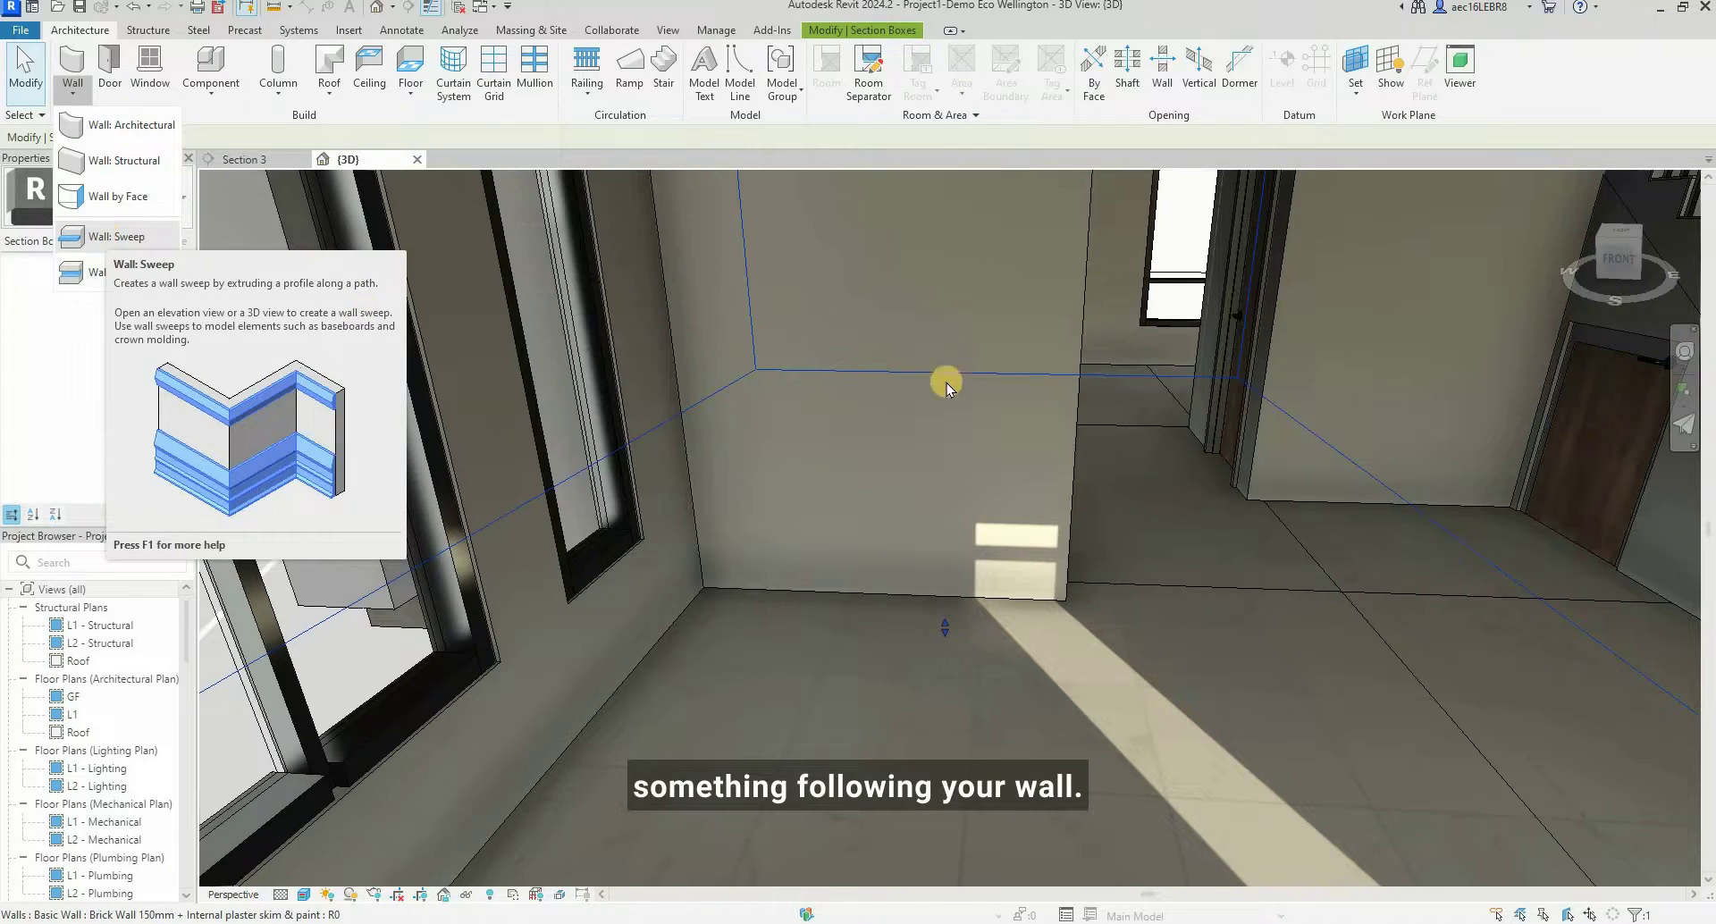
- Clear the section box selection and bring the exterior walls and column beside the front entrance into view
{"action": "scroll", "coordinate": [870, 463], "scroll_direction": "up", "scroll_amount": 5}
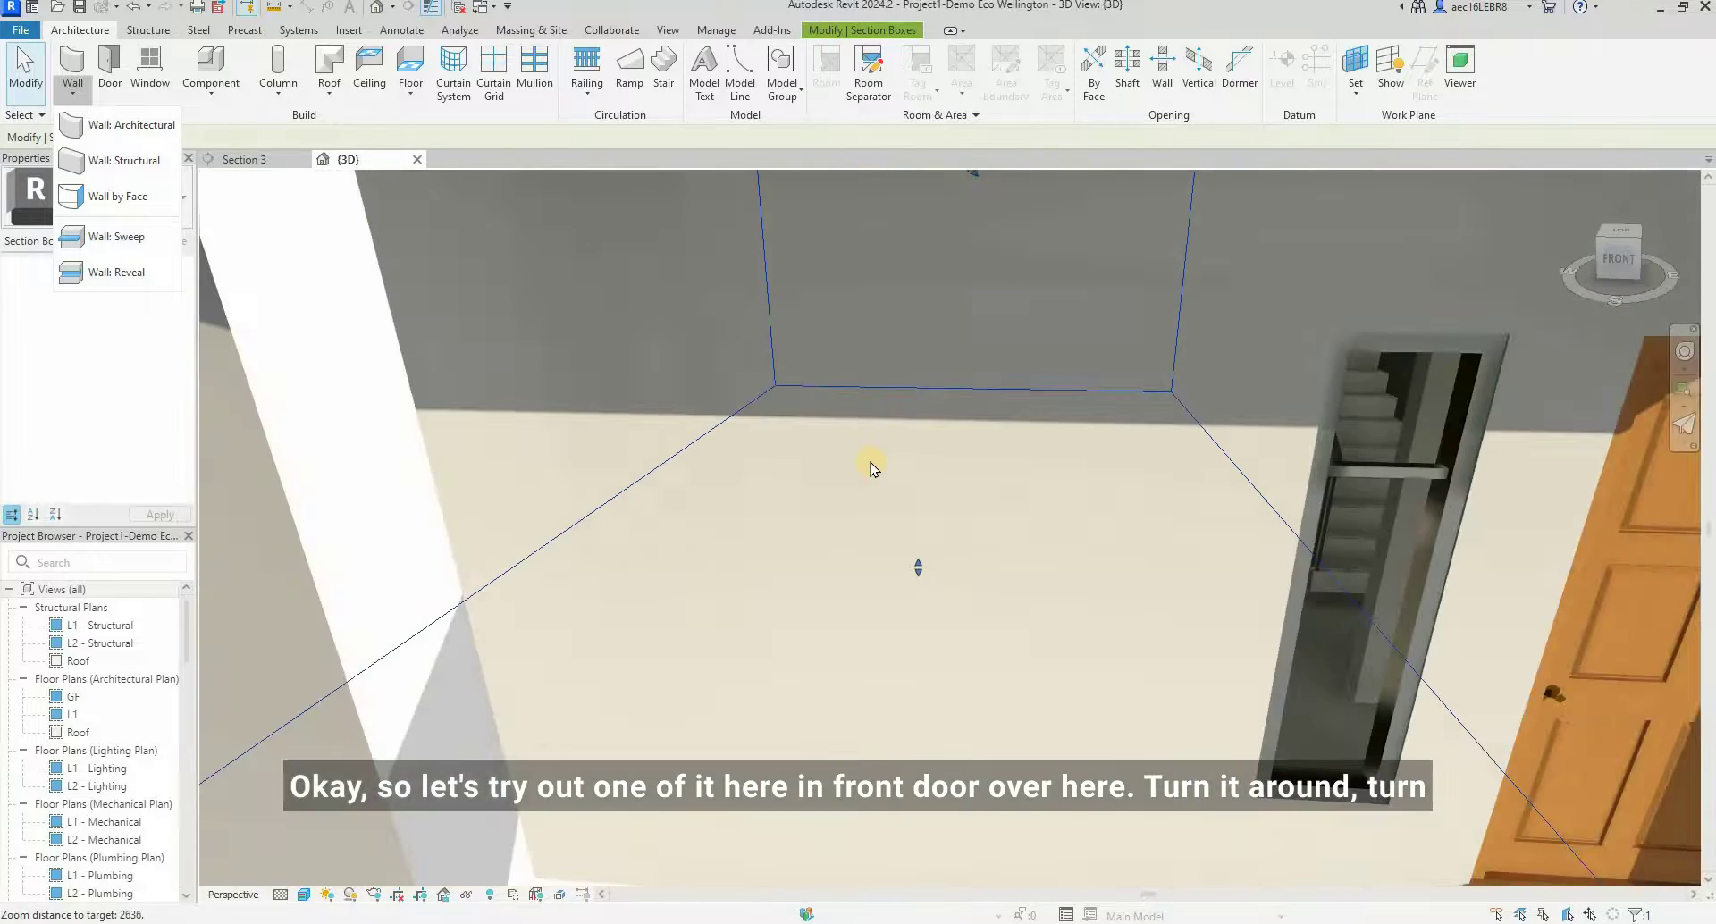
{"action": "scroll", "coordinate": [871, 463], "scroll_direction": "down", "scroll_amount": 5}
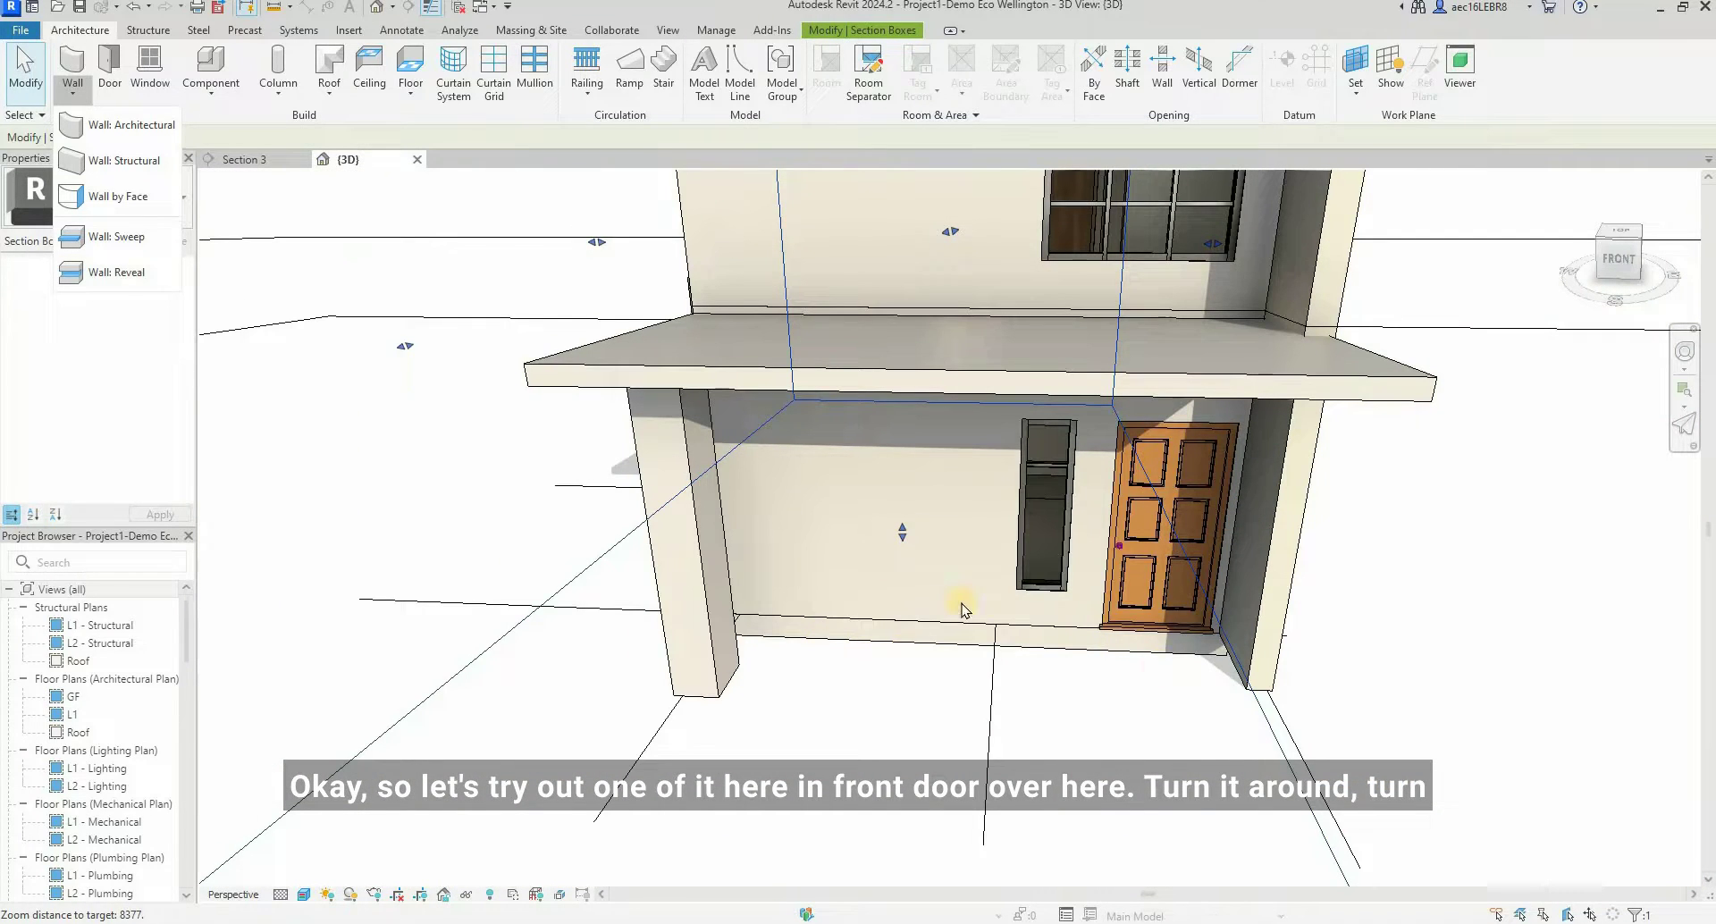
{"action": "scroll", "coordinate": [846, 556], "scroll_direction": "down", "scroll_amount": 3}
{"action": "key", "text": "Escape"}
{"action": "scroll", "coordinate": [1007, 567], "scroll_direction": "up", "scroll_amount": 1}
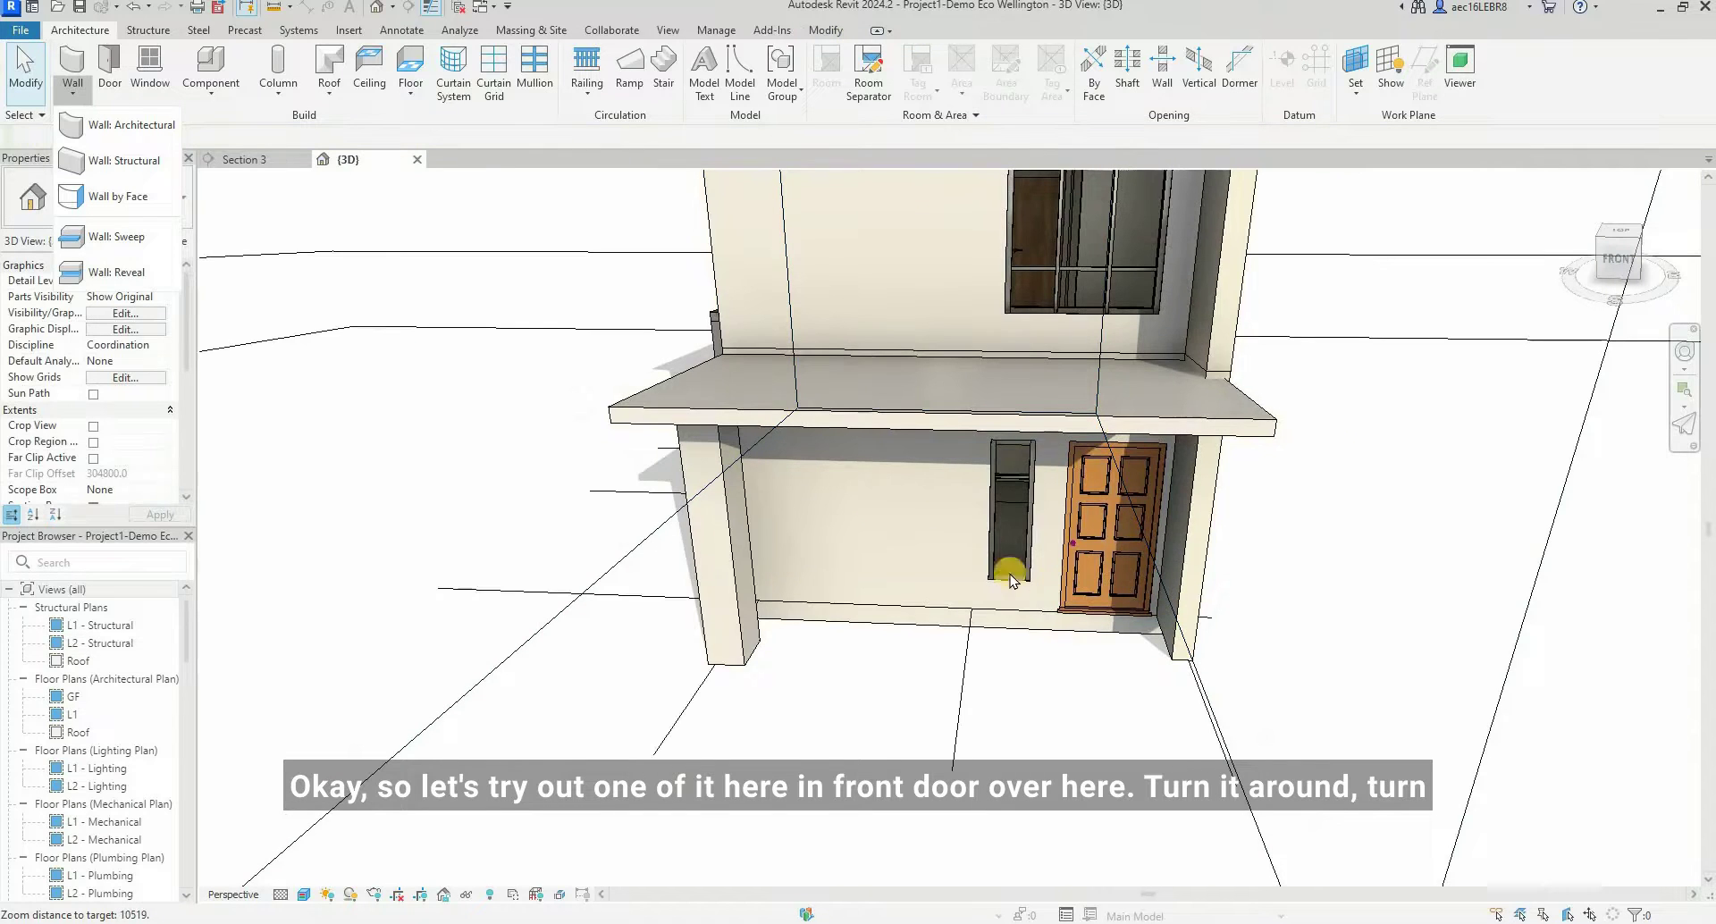
{"action": "left_click", "coordinate": [811, 636]}
{"action": "middle_click_drag", "start_coordinate": [1079, 645], "coordinate": [1218, 487], "text": "shift"}
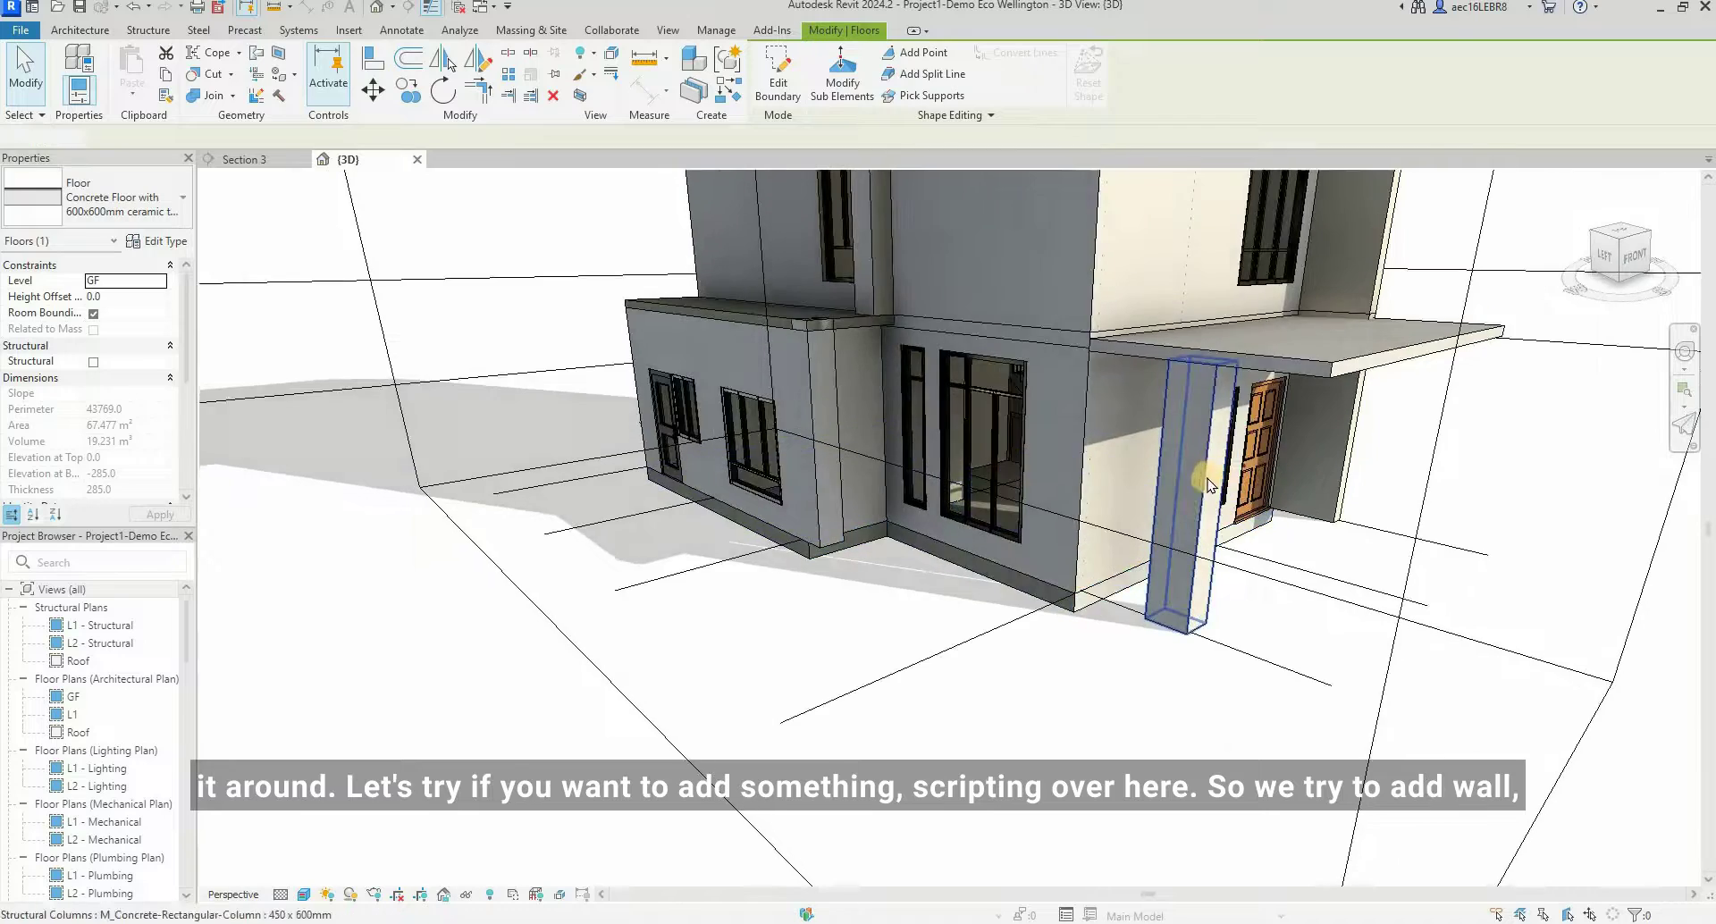
{"action": "key", "text": "Escape"}
{"action": "scroll", "coordinate": [1198, 497], "scroll_direction": "up", "scroll_amount": 2}
{"action": "scroll", "coordinate": [1197, 497], "scroll_direction": "up", "scroll_amount": 3}
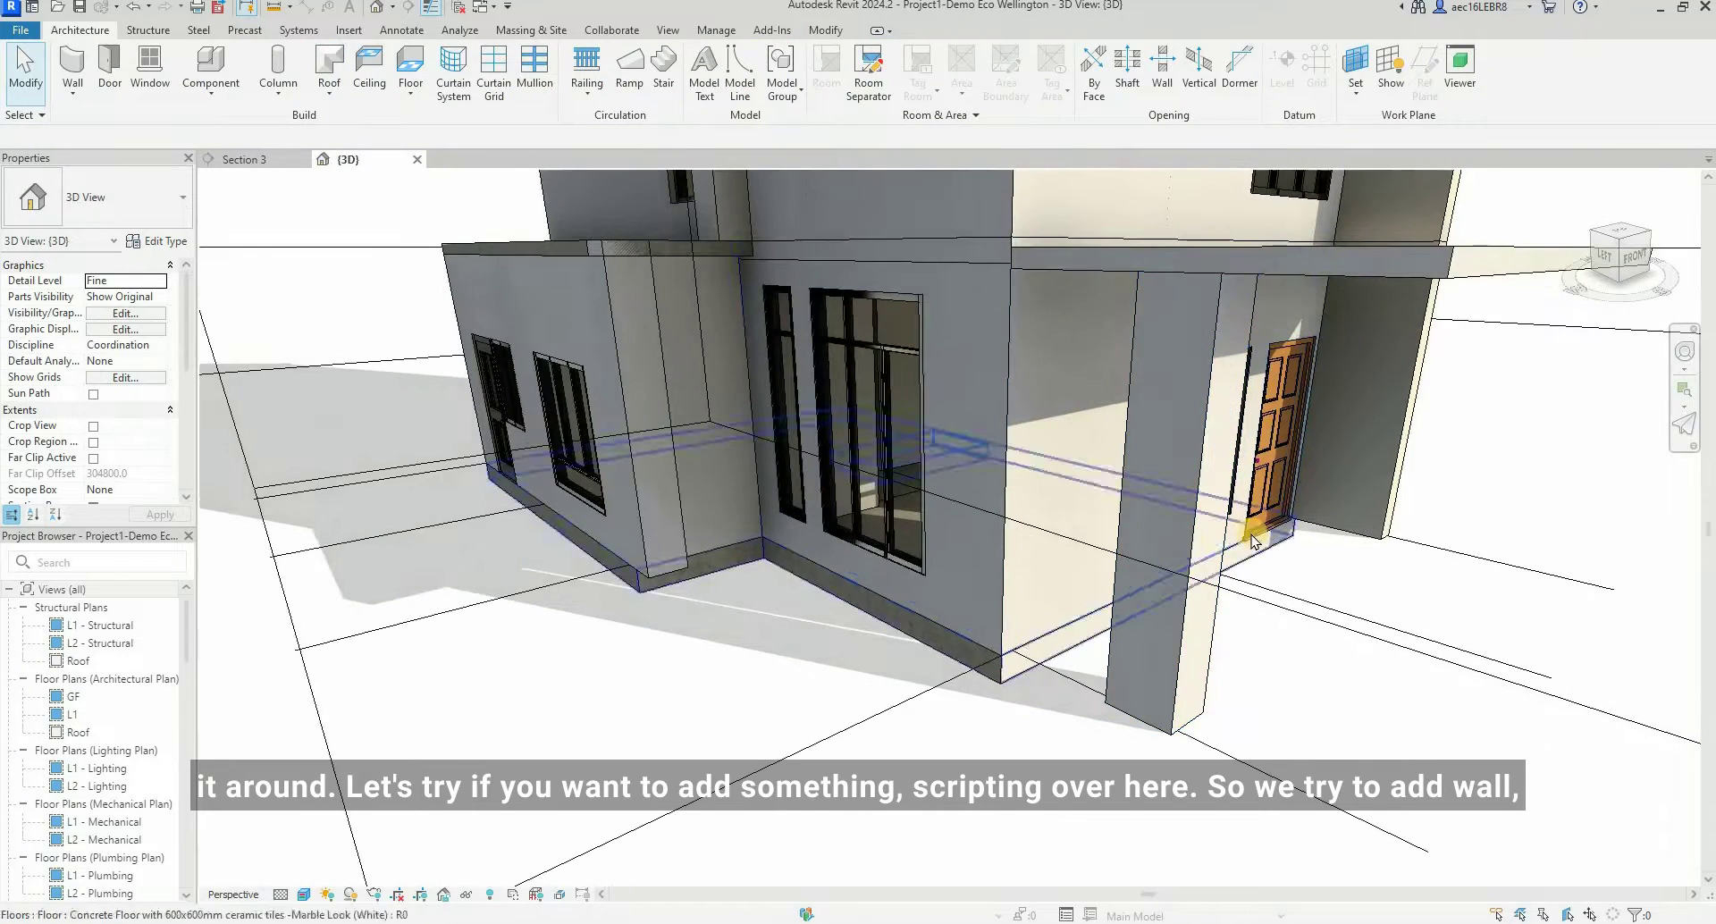
{"action": "middle_click_drag", "start_coordinate": [1254, 541], "coordinate": [1128, 615], "text": "shift"}
- Start a wall sweep using the Cornice type
{"action": "left_click", "coordinate": [70, 100]}
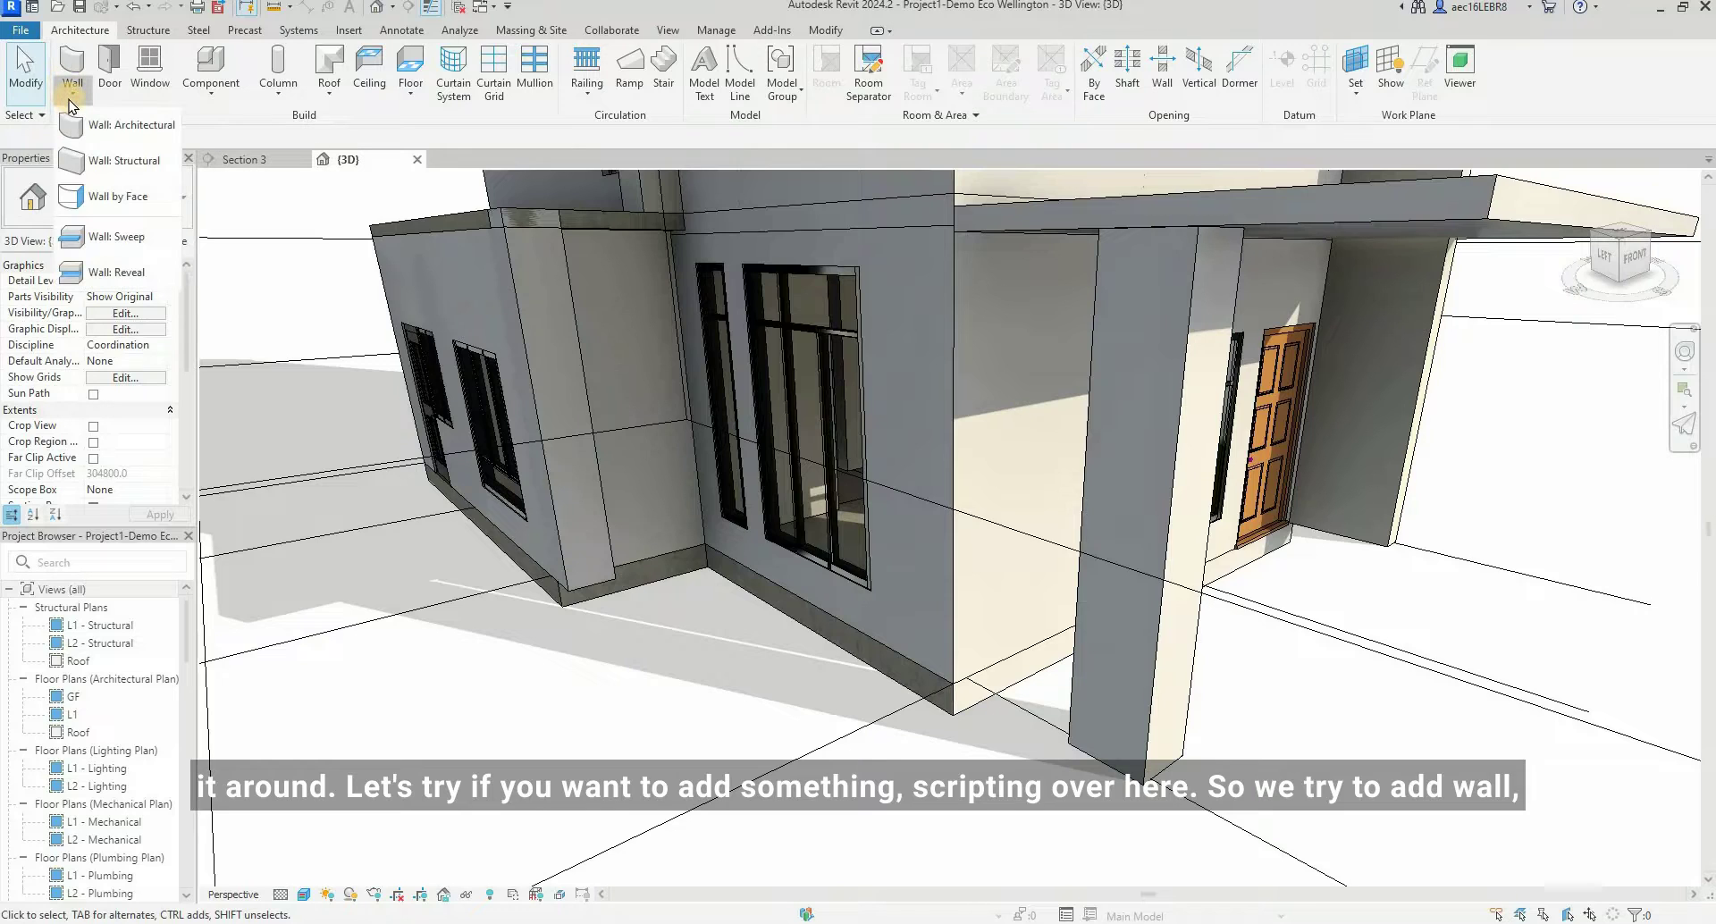
{"action": "left_click", "coordinate": [116, 237]}
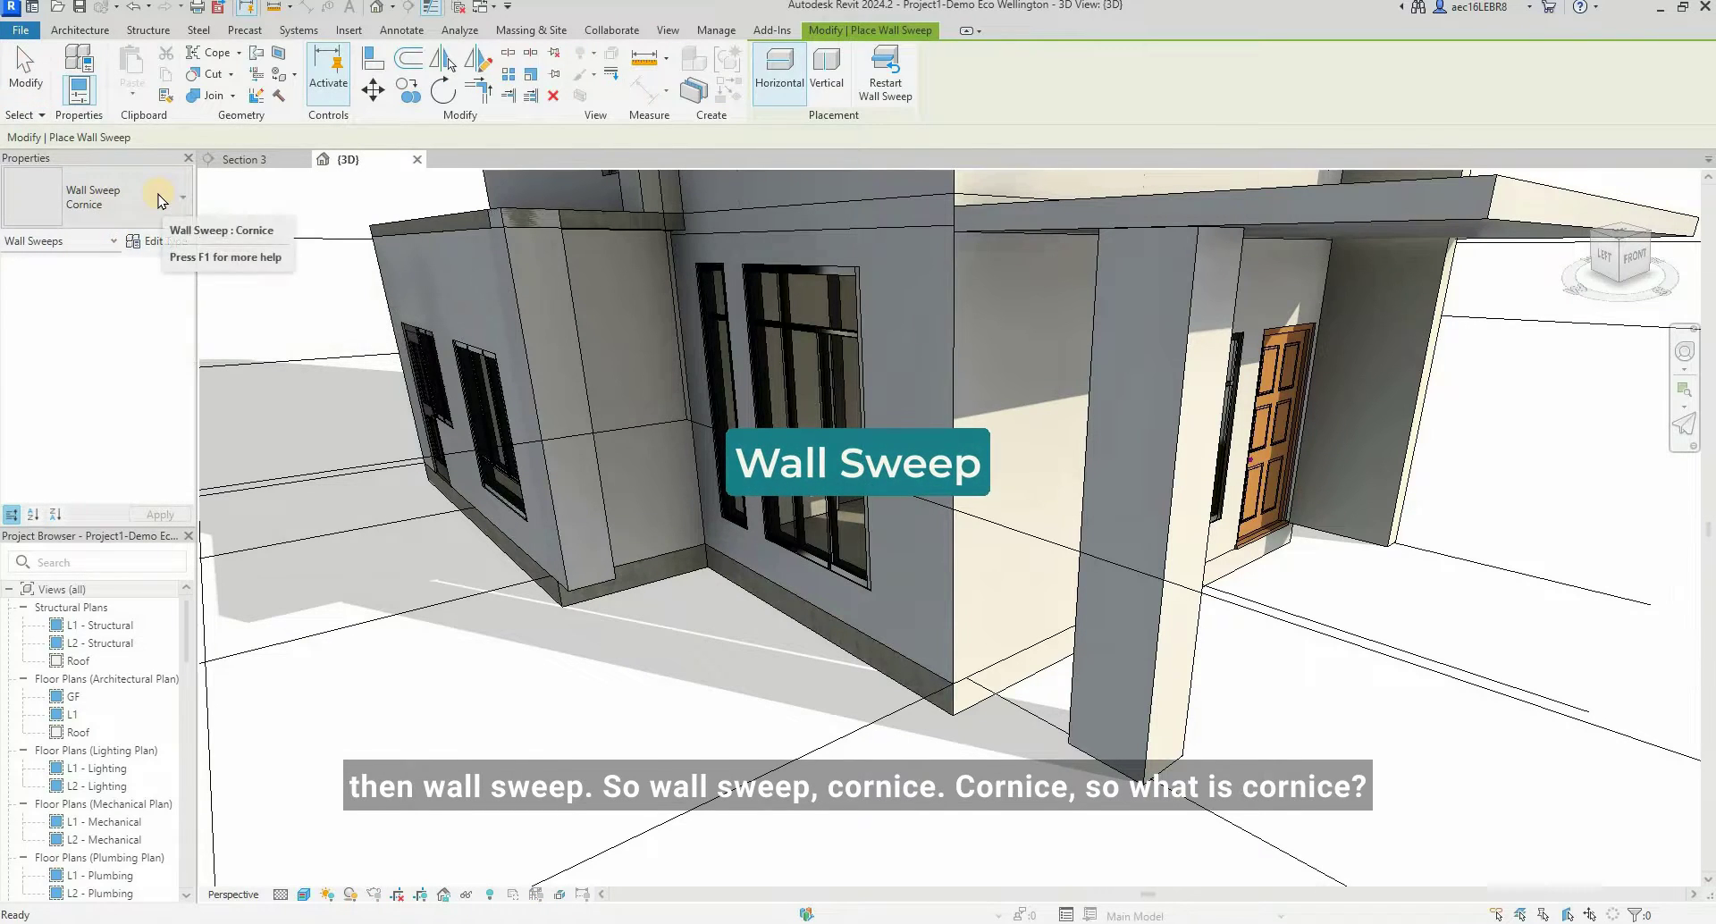
{"action": "left_click", "coordinate": [158, 196]}
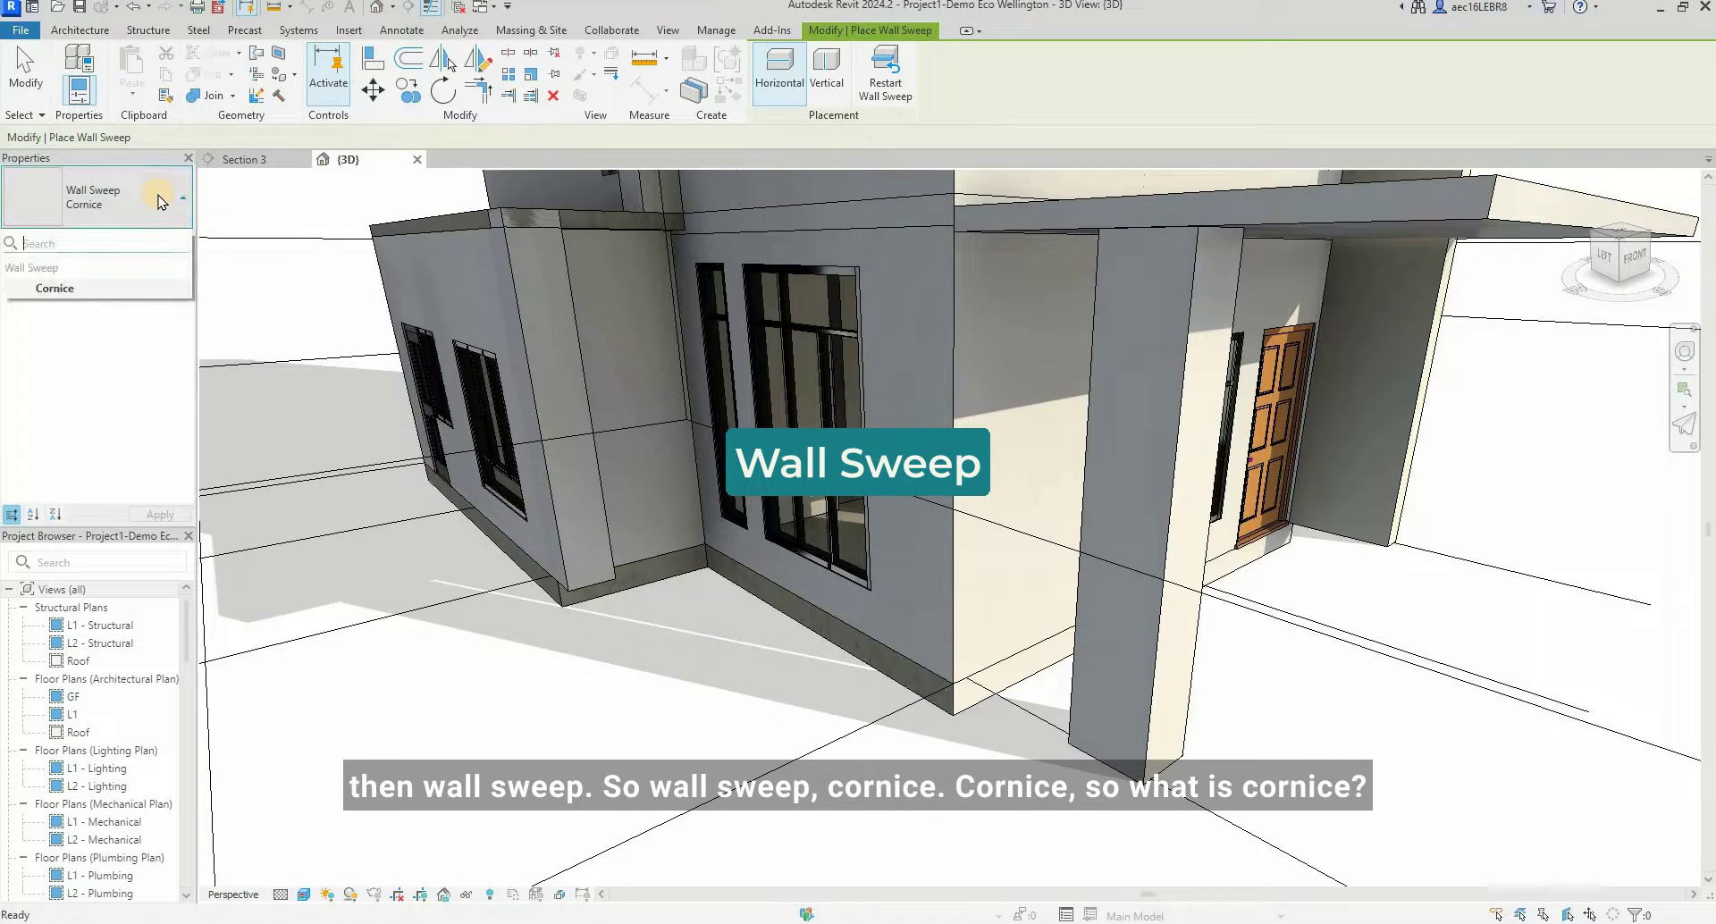
{"action": "left_click", "coordinate": [134, 295]}
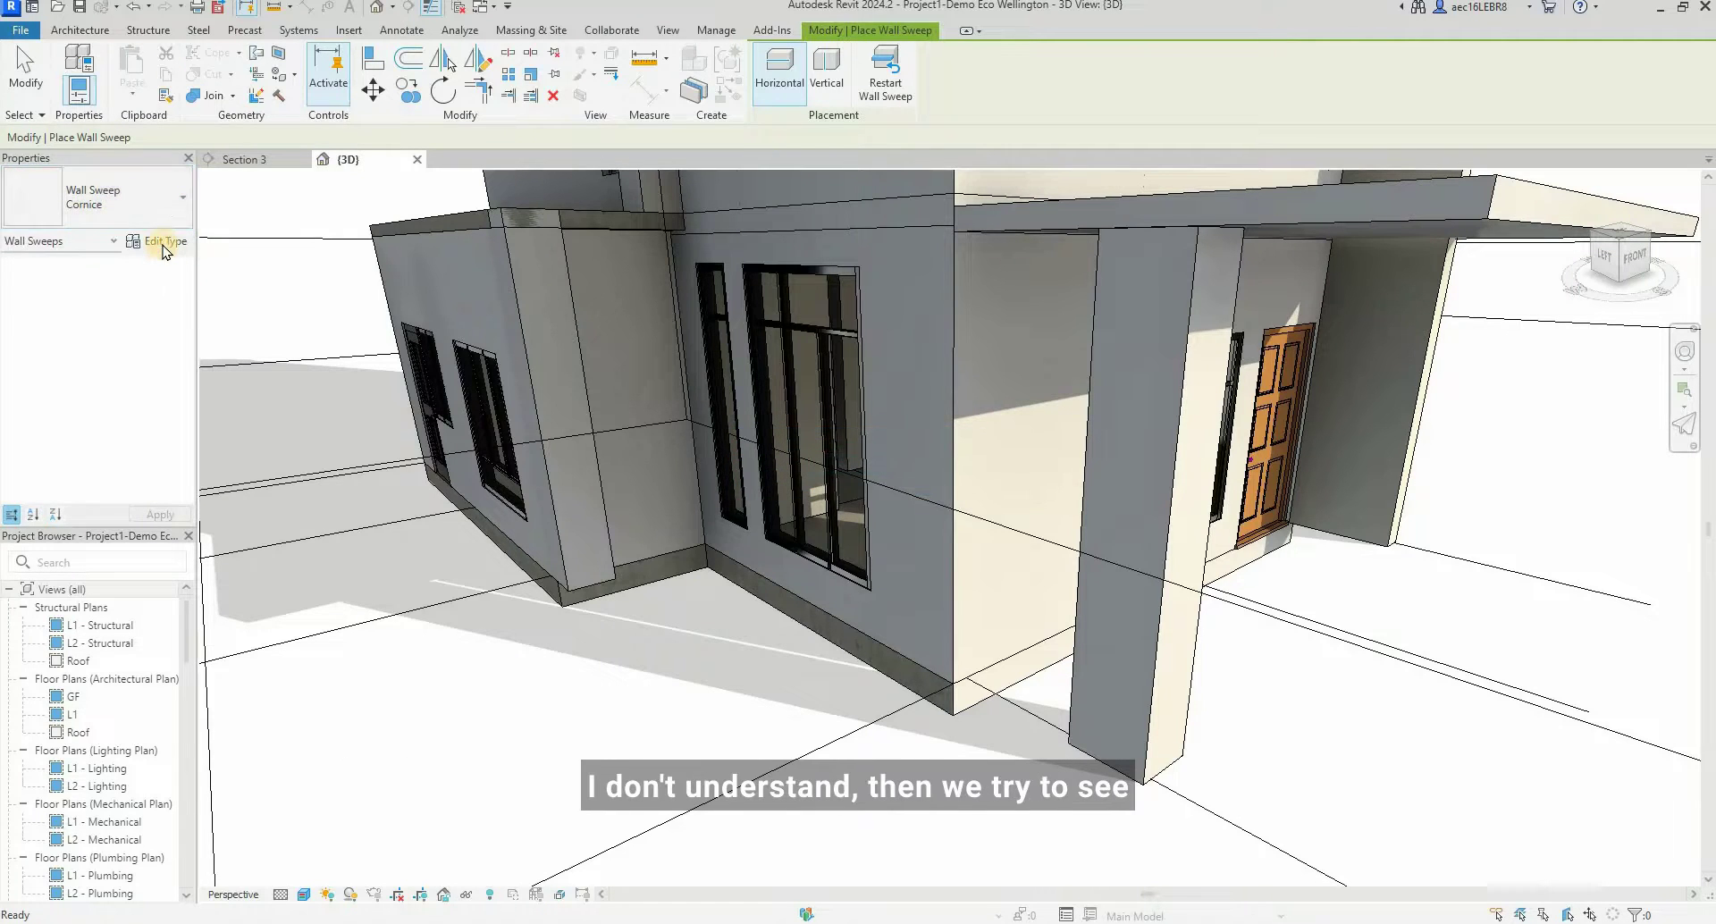
- Set the Cornice wall sweep type's profile to M_Fascia-Flat : 19 x 89mm
{"action": "left_click", "coordinate": [157, 241]}
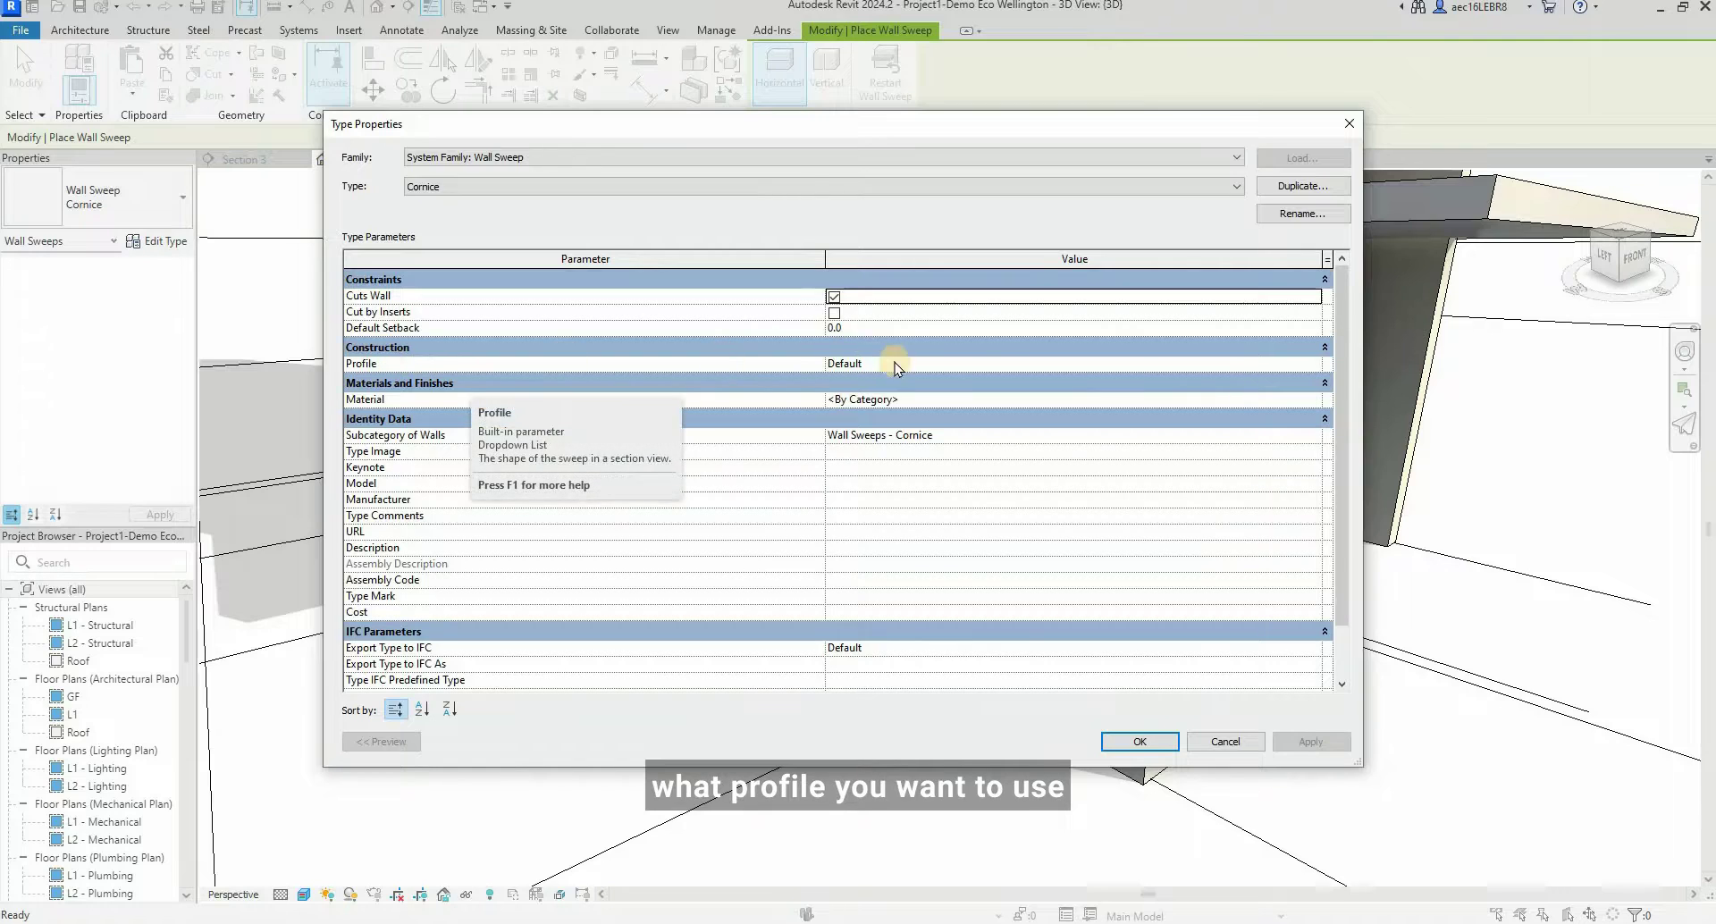
{"action": "left_click", "coordinate": [1314, 364]}
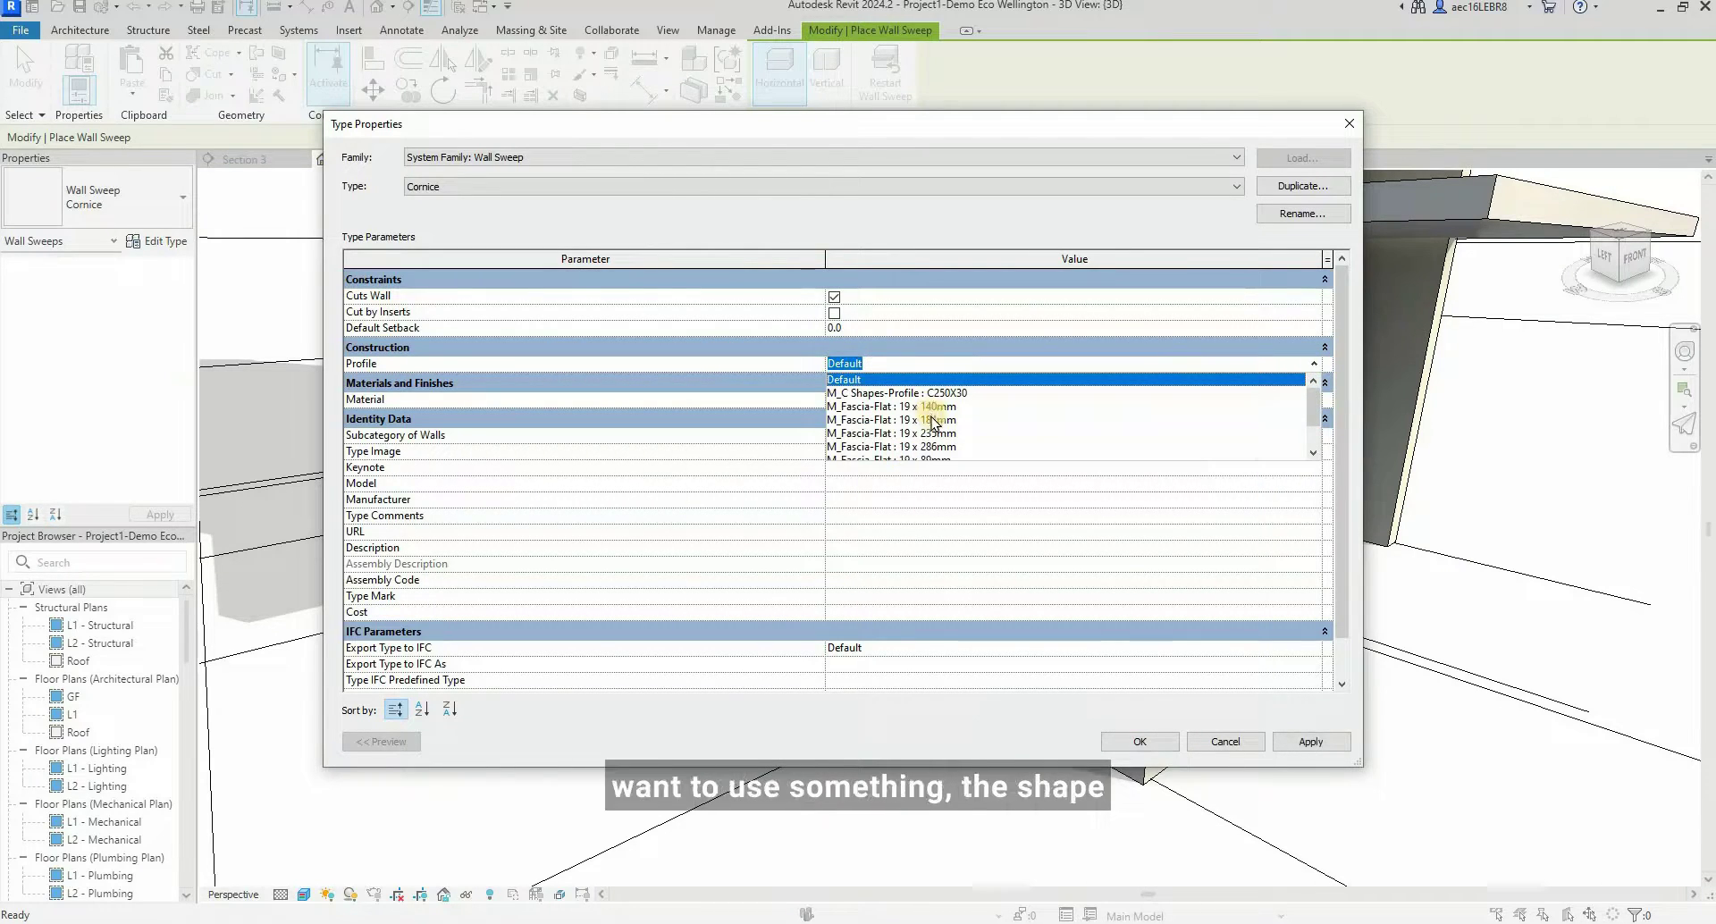
{"action": "scroll", "coordinate": [952, 438], "scroll_direction": "down", "scroll_amount": 1}
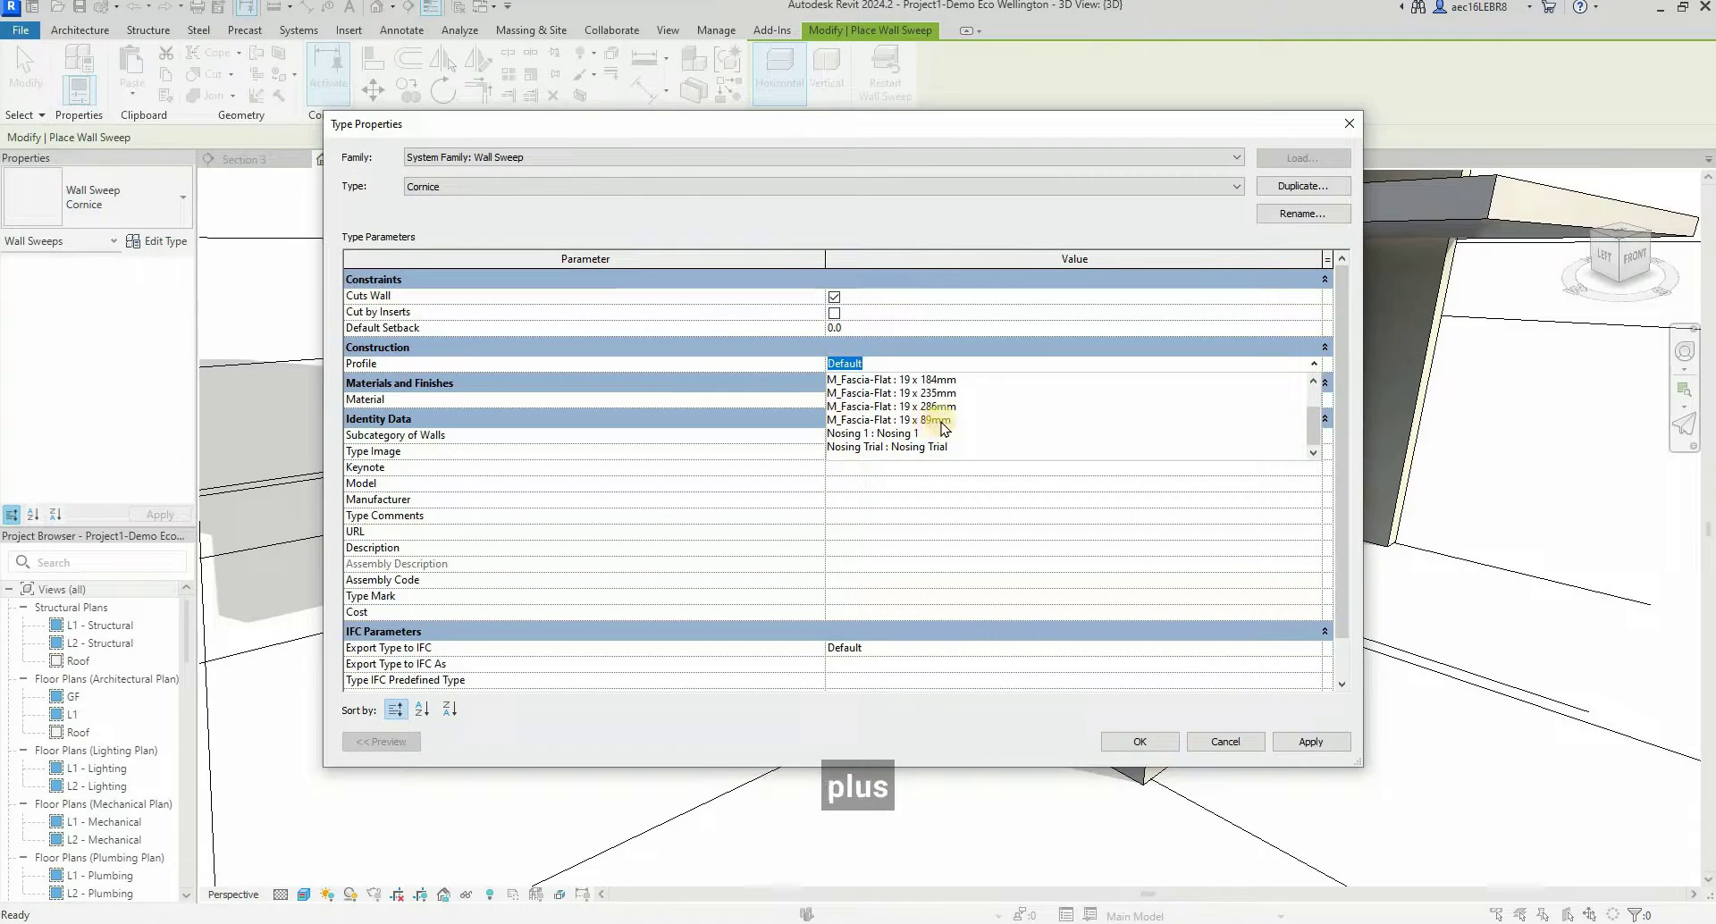
{"action": "scroll", "coordinate": [947, 427], "scroll_direction": "up", "scroll_amount": 1}
{"action": "scroll", "coordinate": [954, 422], "scroll_direction": "down", "scroll_amount": 1}
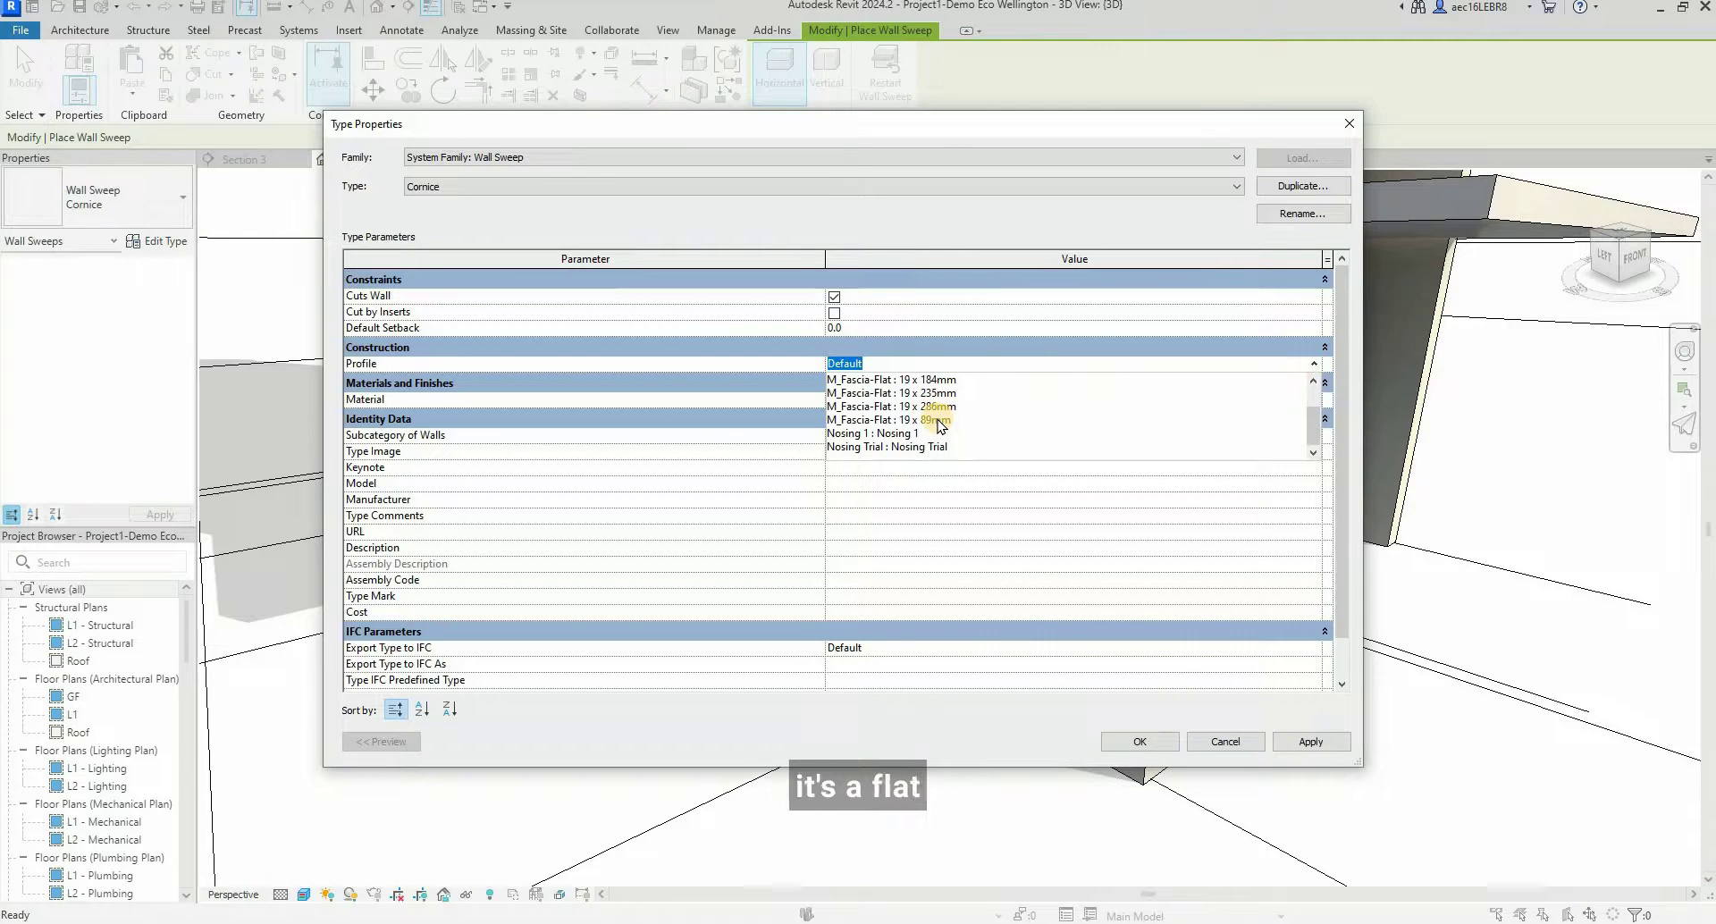
{"action": "scroll", "coordinate": [932, 447], "scroll_direction": "up", "scroll_amount": 1}
{"action": "scroll", "coordinate": [933, 446], "scroll_direction": "up", "scroll_amount": 1}
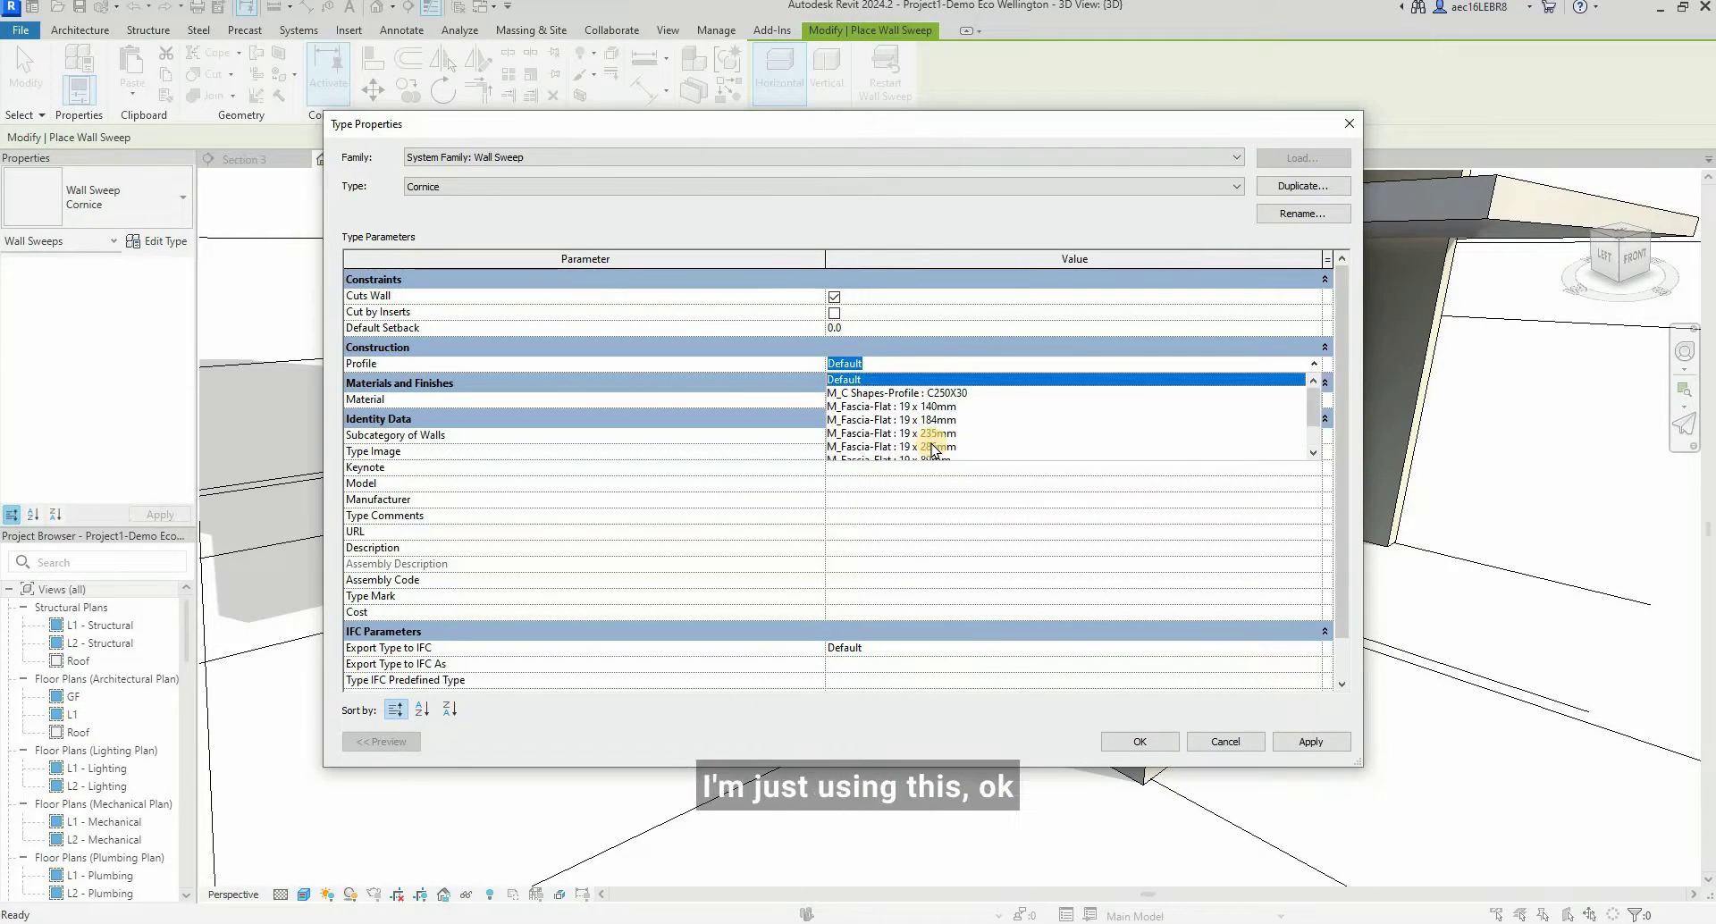
{"action": "scroll", "coordinate": [932, 447], "scroll_direction": "down", "scroll_amount": 1}
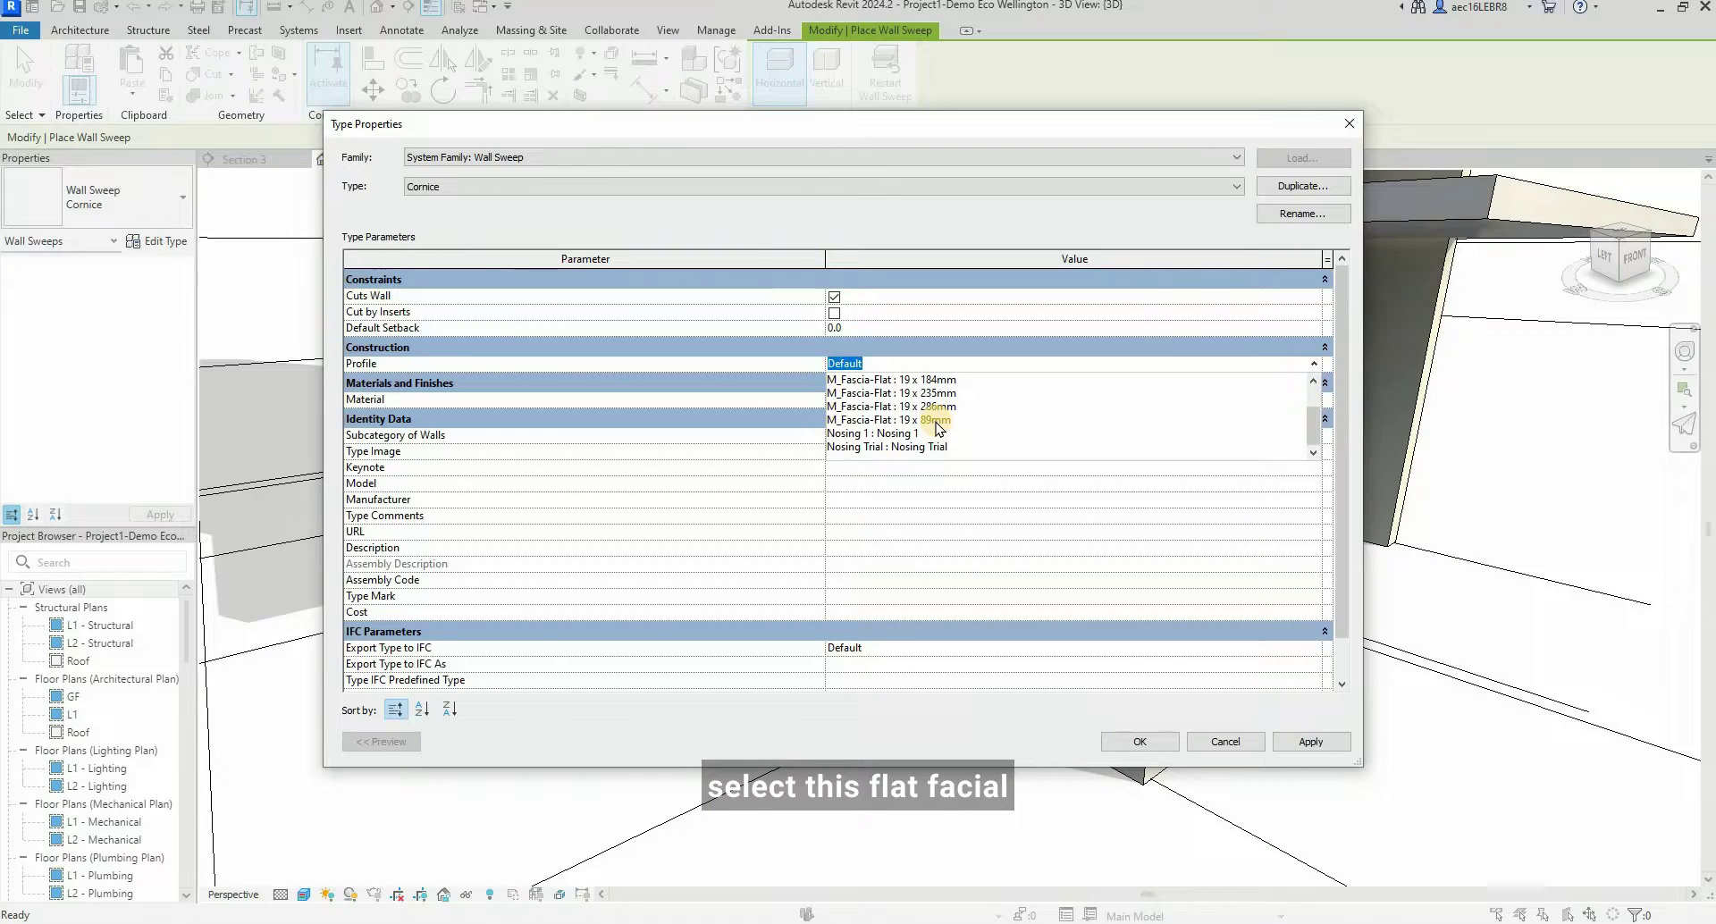
{"action": "left_click", "coordinate": [935, 420]}
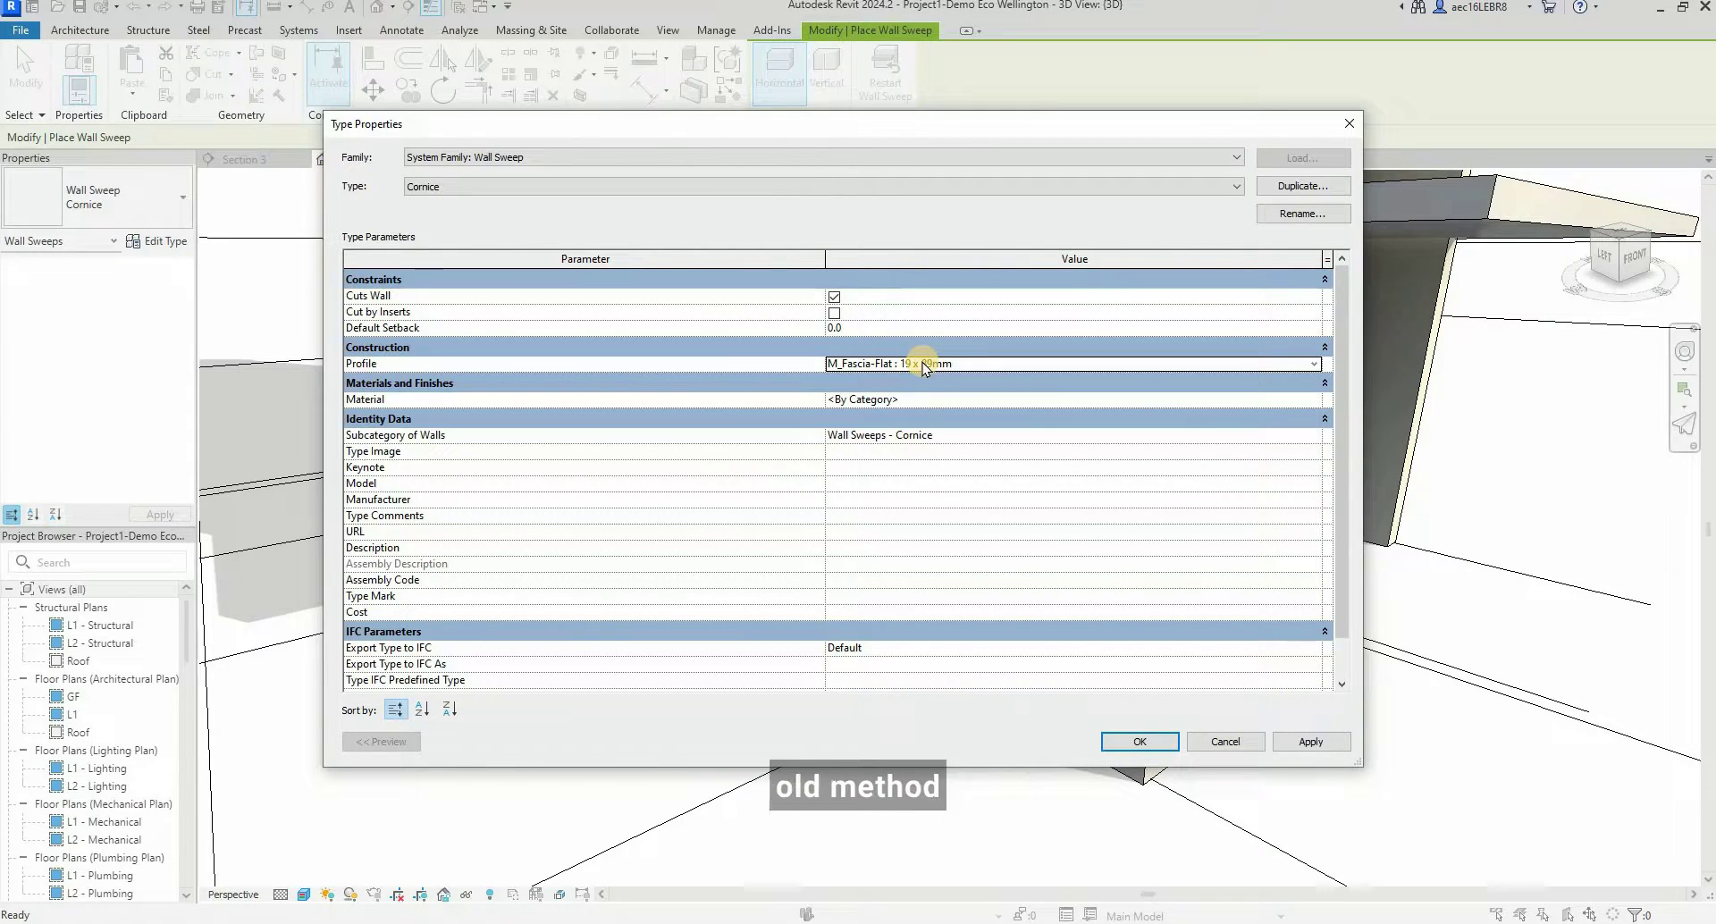
- Review the profile families available for the Cornice type without changing the selected profile
{"action": "left_click", "coordinate": [1315, 364]}
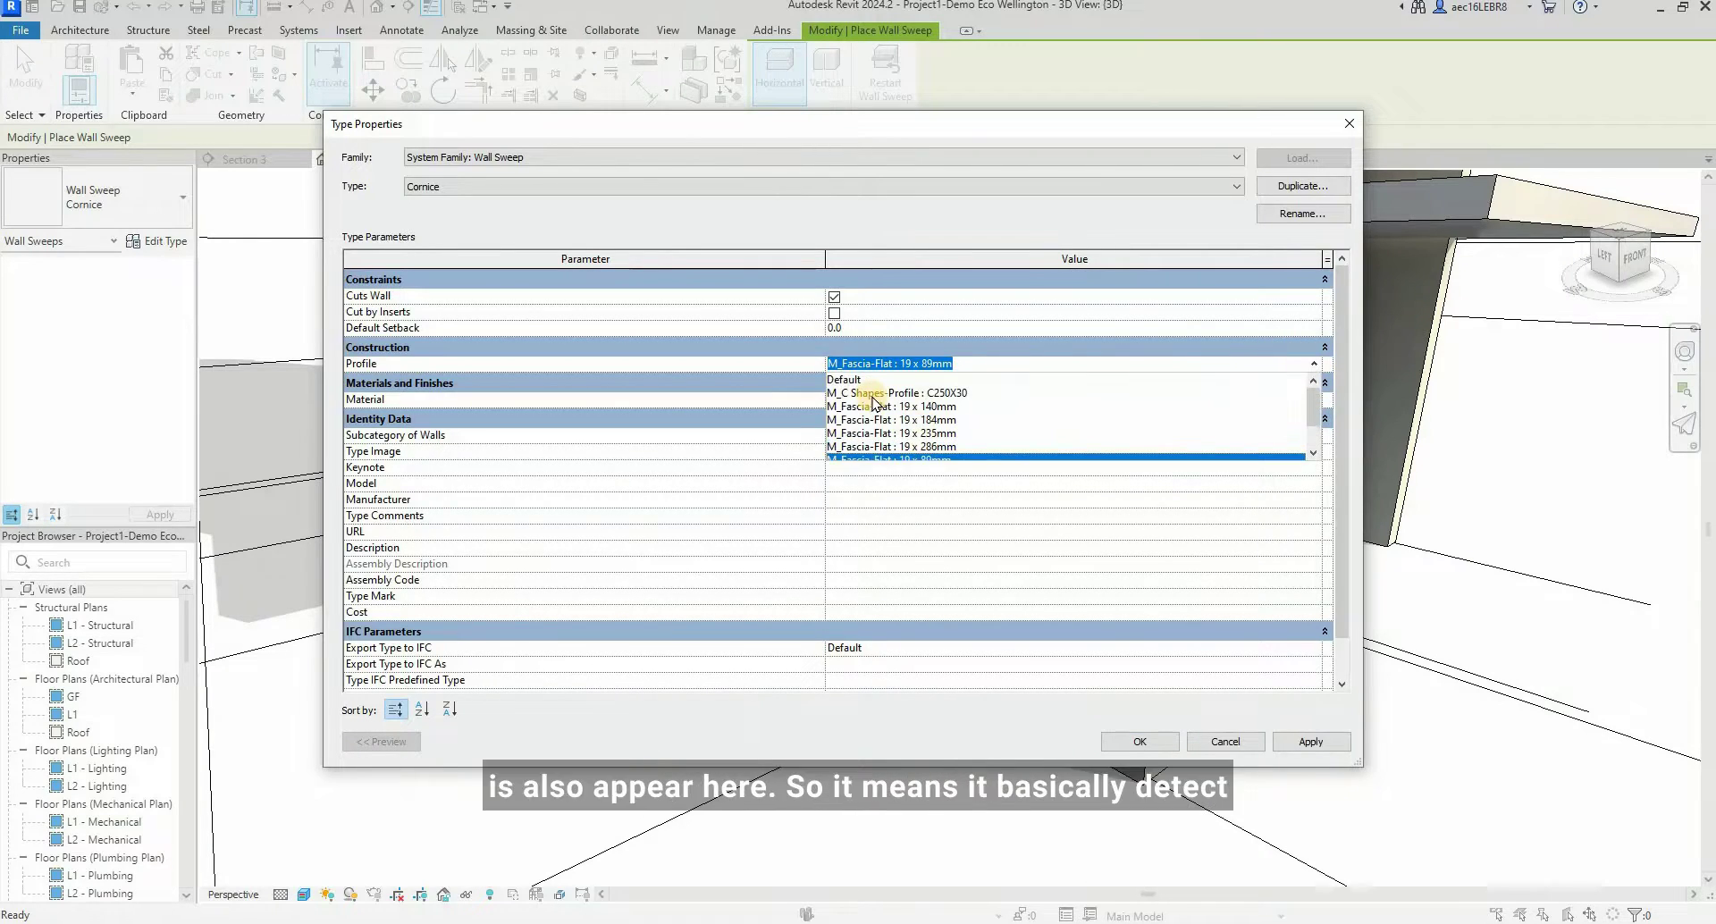
{"action": "scroll", "coordinate": [791, 422], "scroll_direction": "down", "scroll_amount": 1}
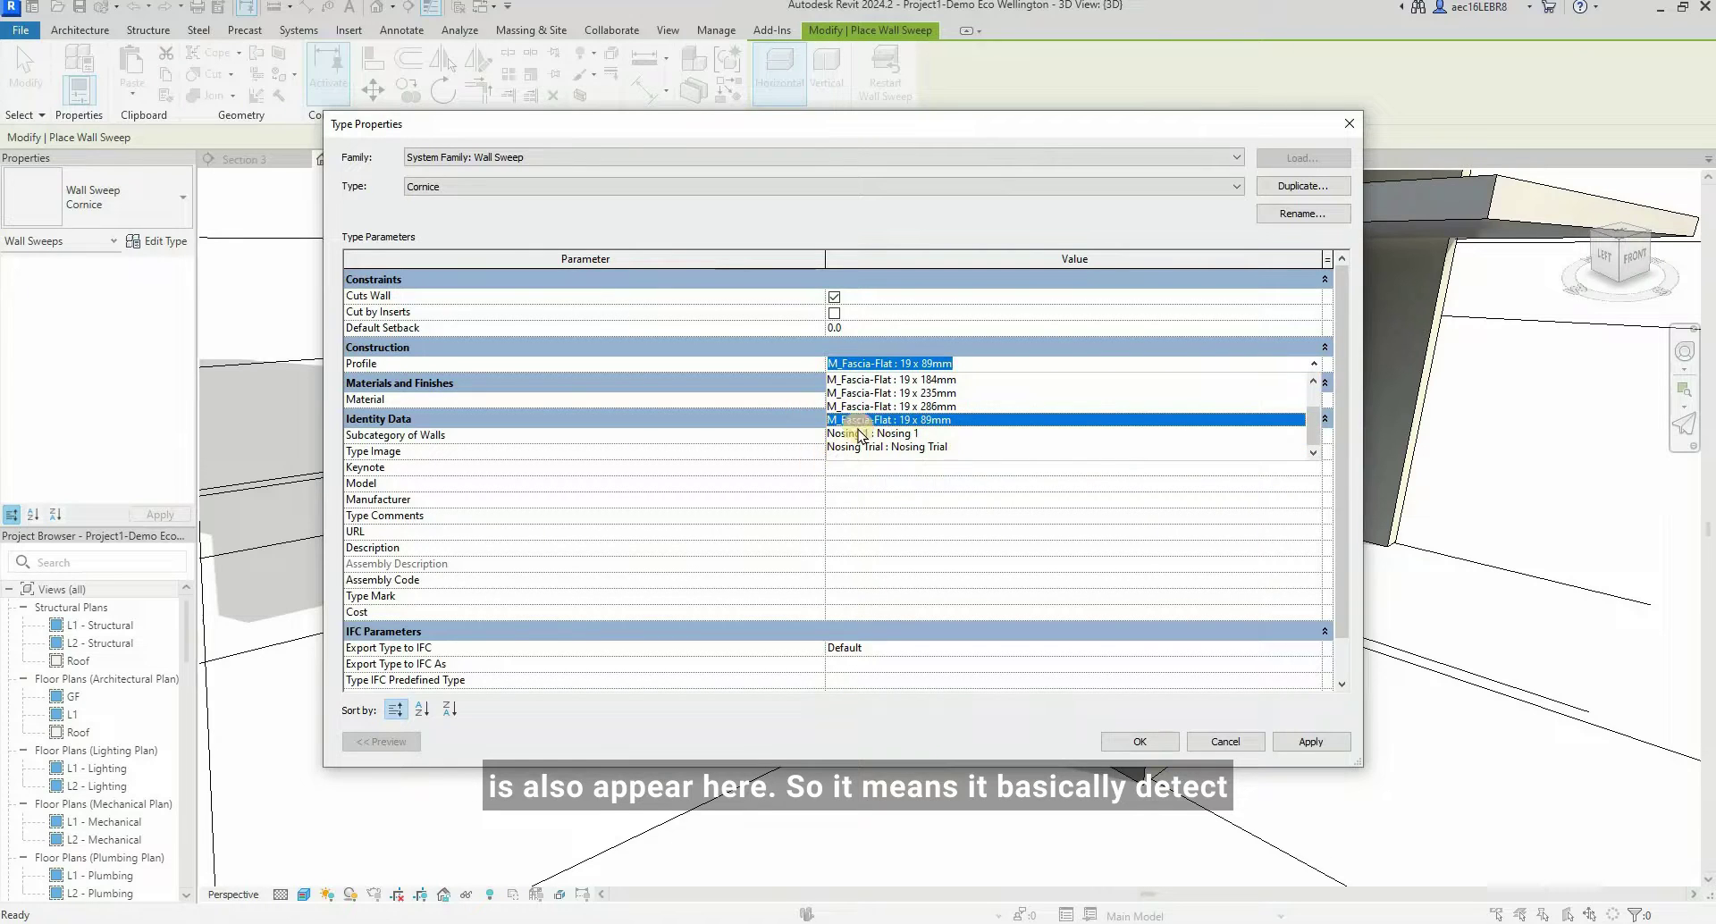
{"action": "left_click", "coordinate": [1043, 128]}
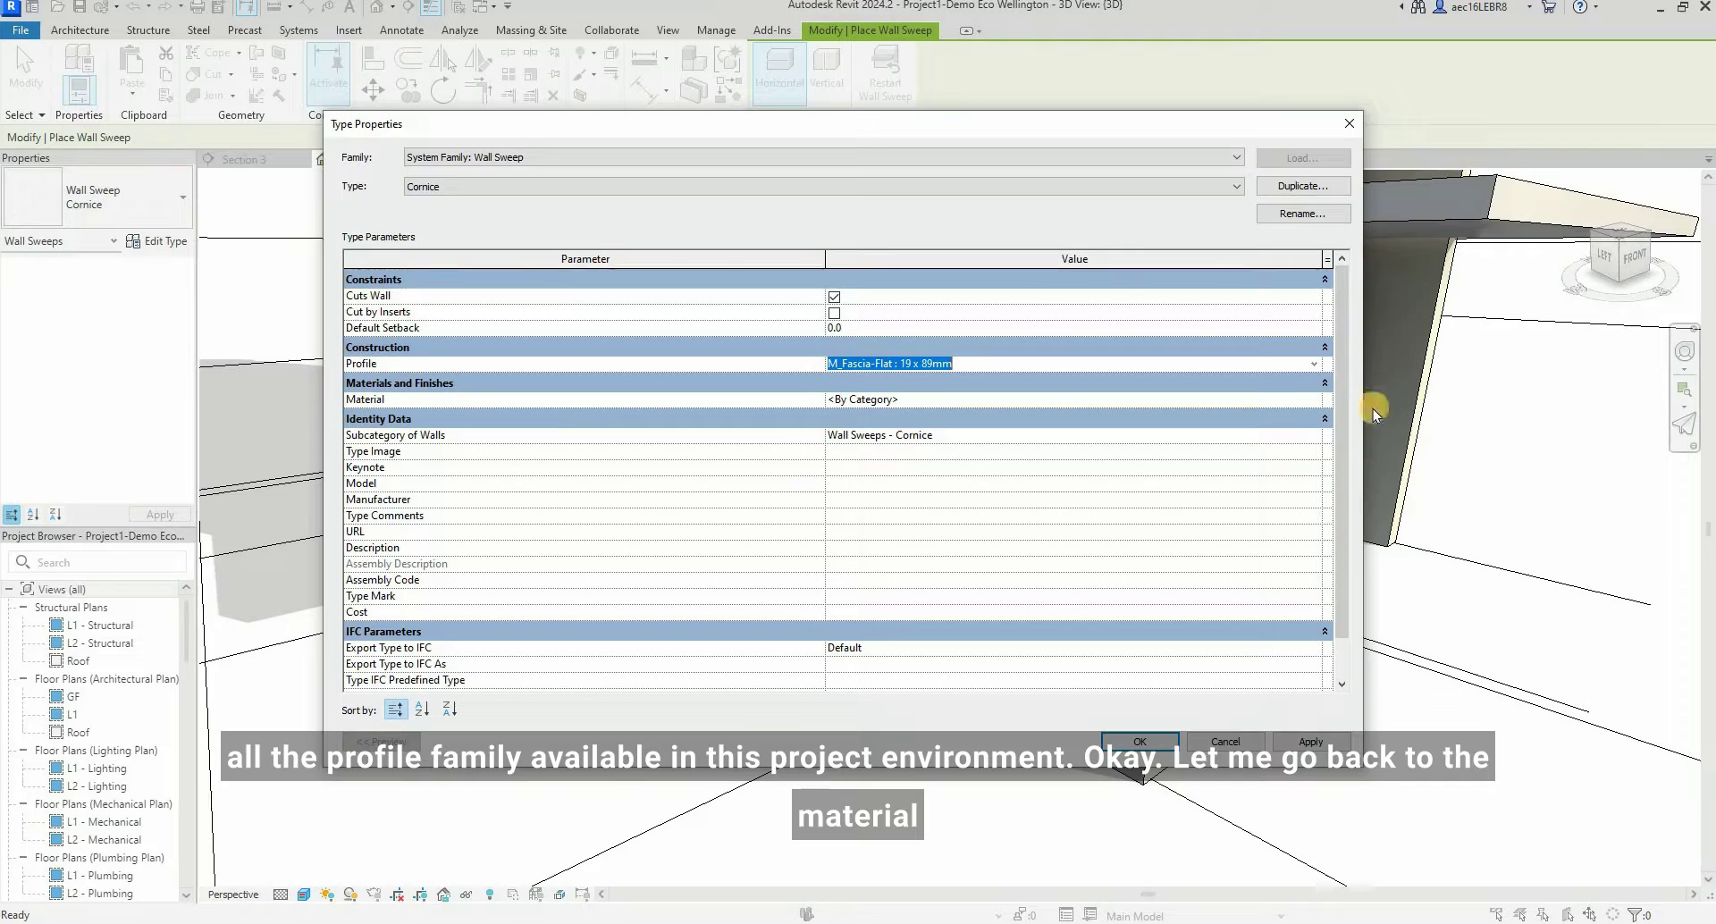
- Assign the 600x600 marble Look Tile (MML) material to the Cornice type and accept the type properties
{"action": "left_click", "coordinate": [1316, 402]}
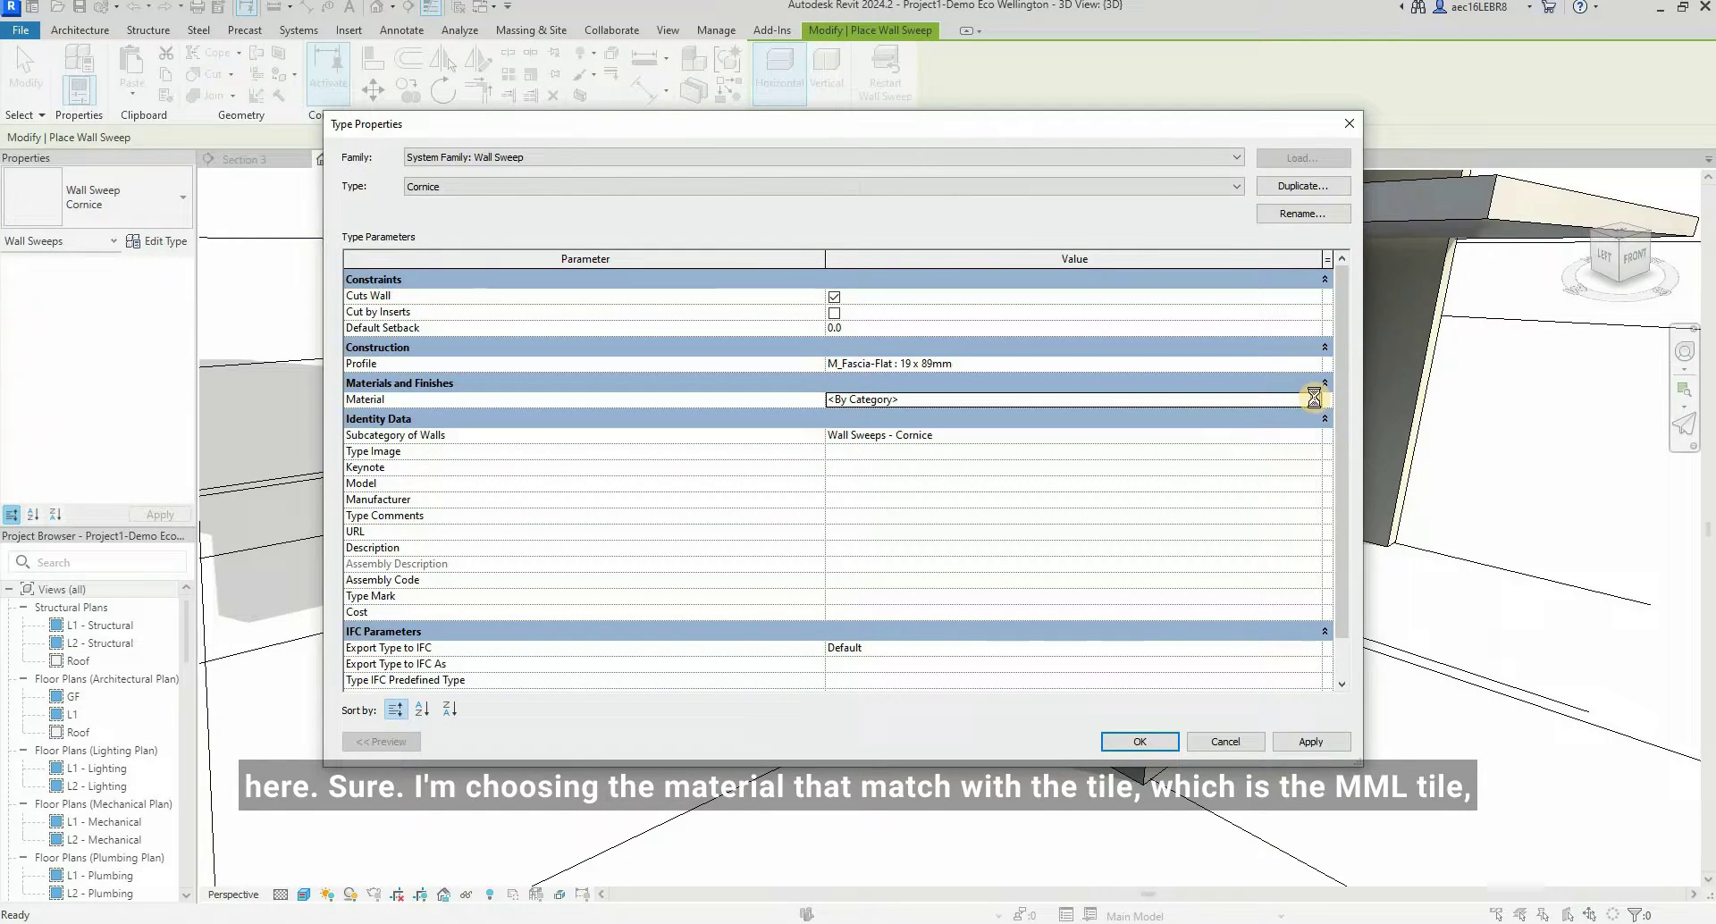
{"action": "left_click", "coordinate": [1316, 400]}
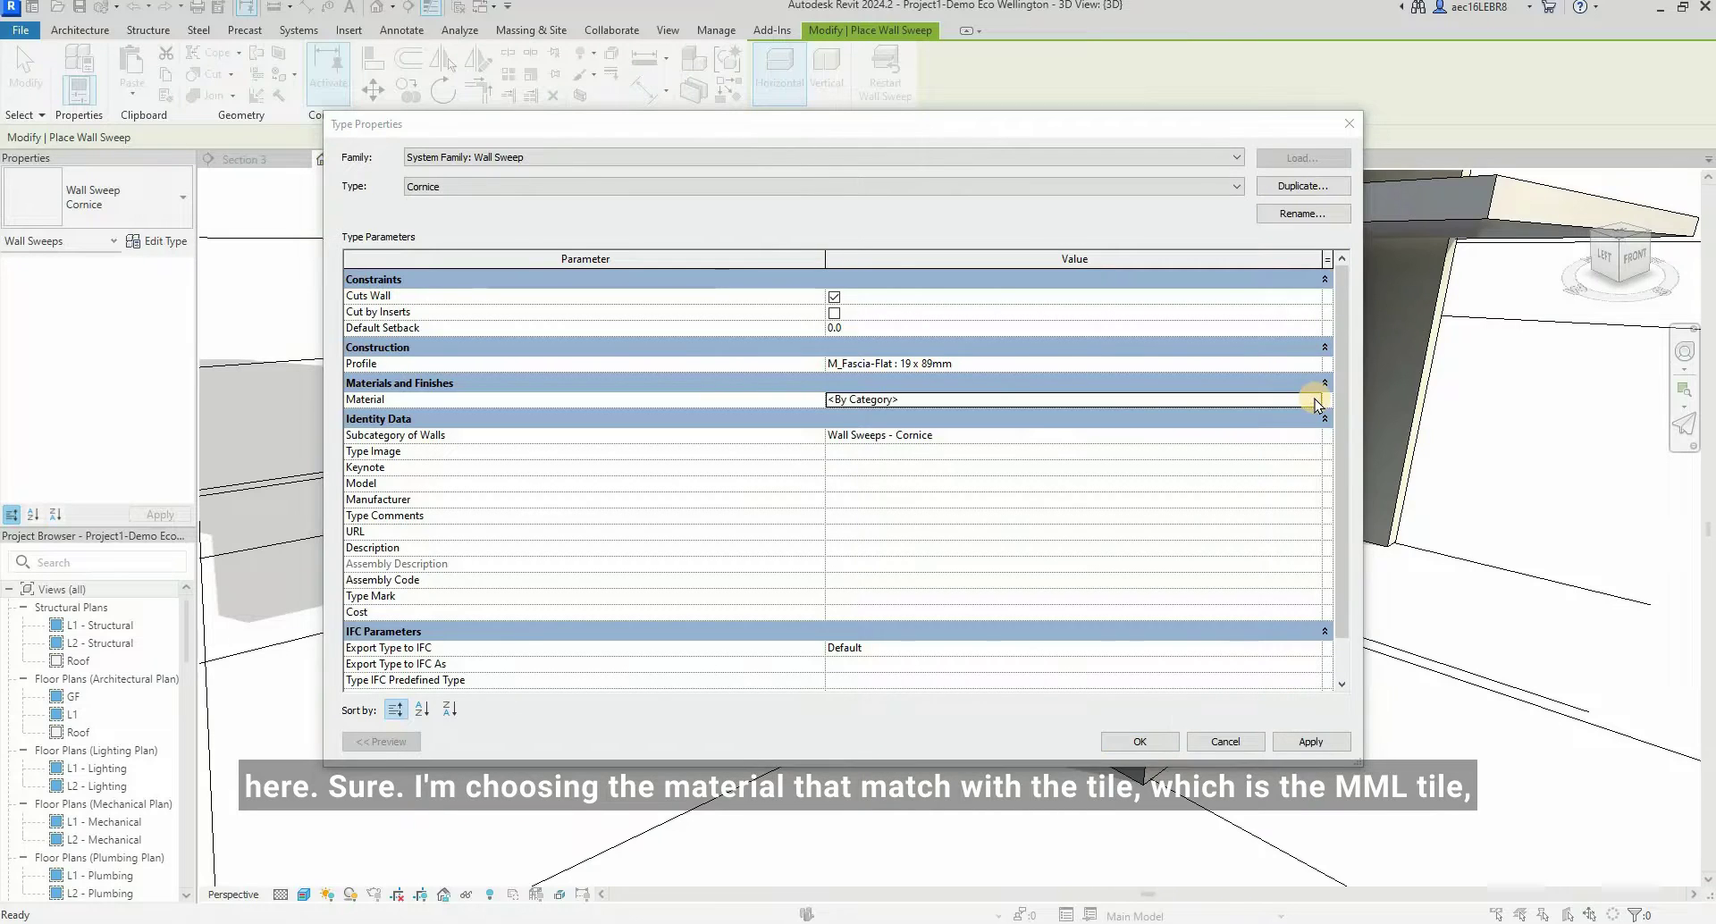
{"action": "left_click", "coordinate": [558, 343]}
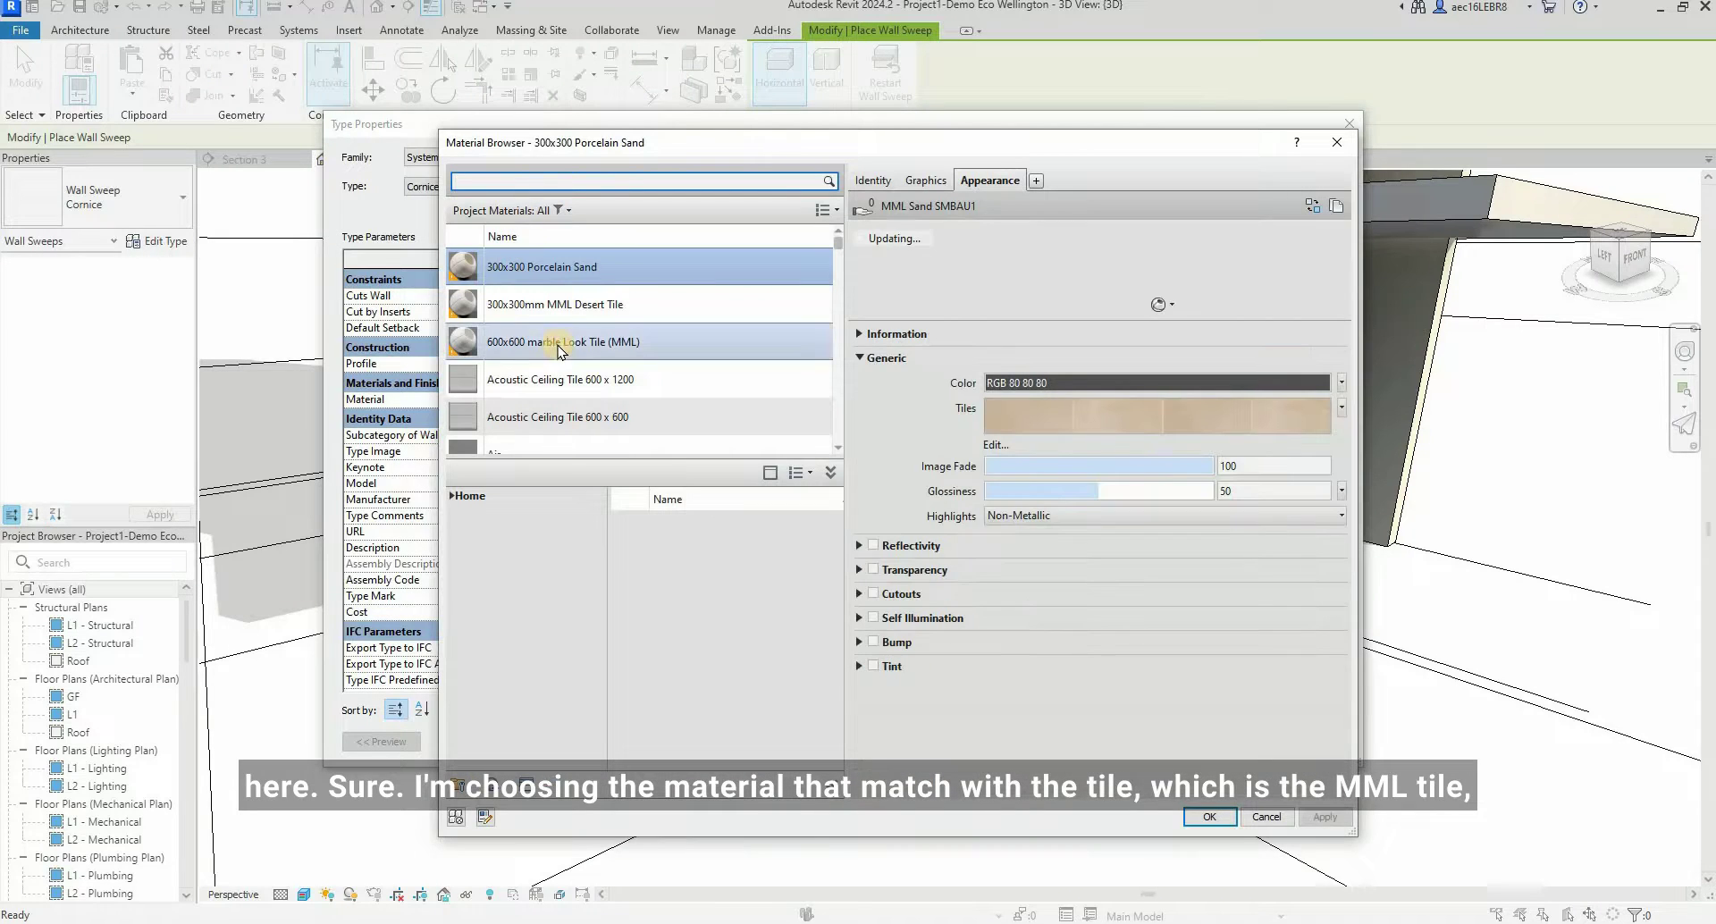
{"action": "left_click", "coordinate": [1205, 816]}
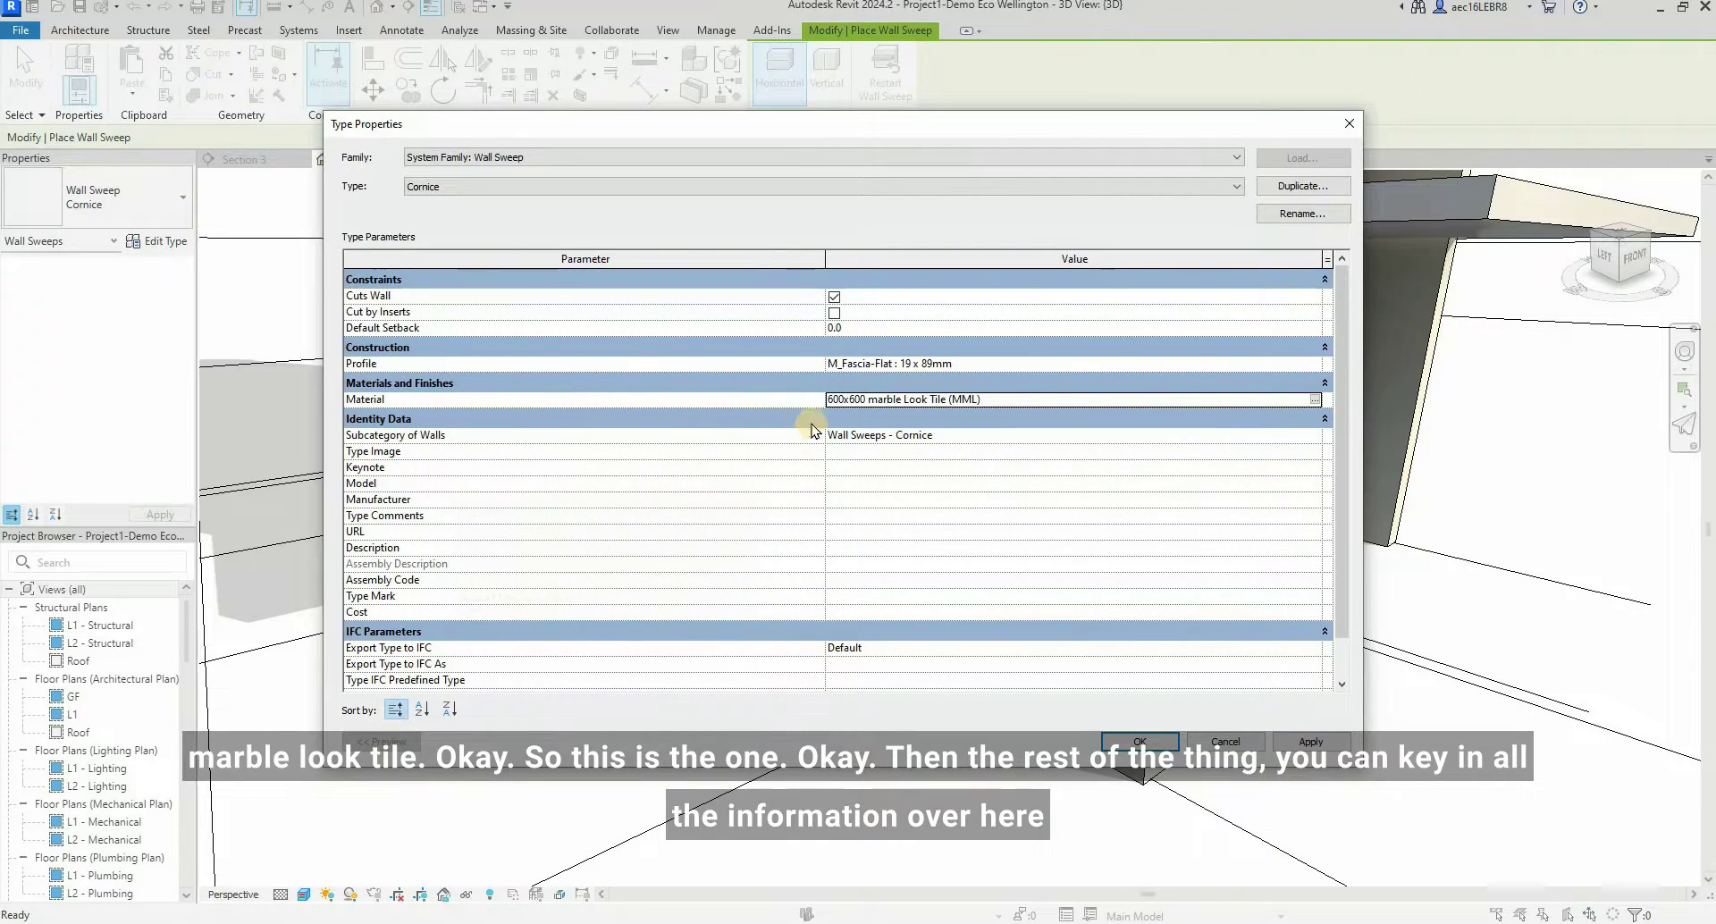
{"action": "scroll", "coordinate": [814, 430], "scroll_direction": "down", "scroll_amount": 1}
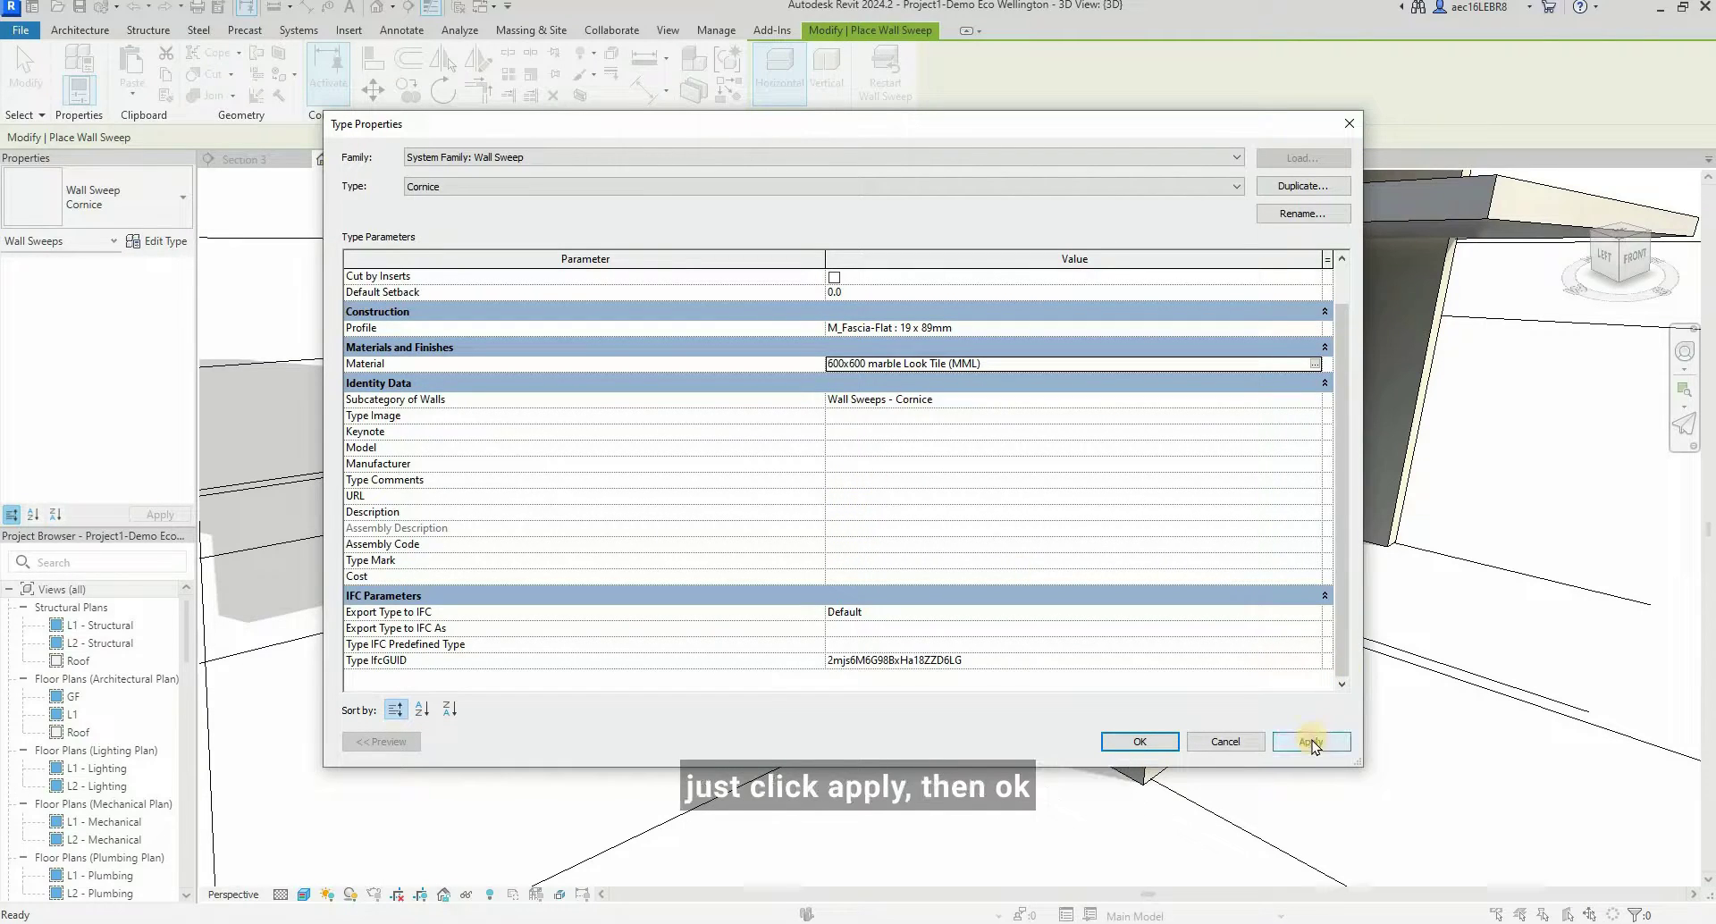
{"action": "left_click", "coordinate": [1139, 741]}
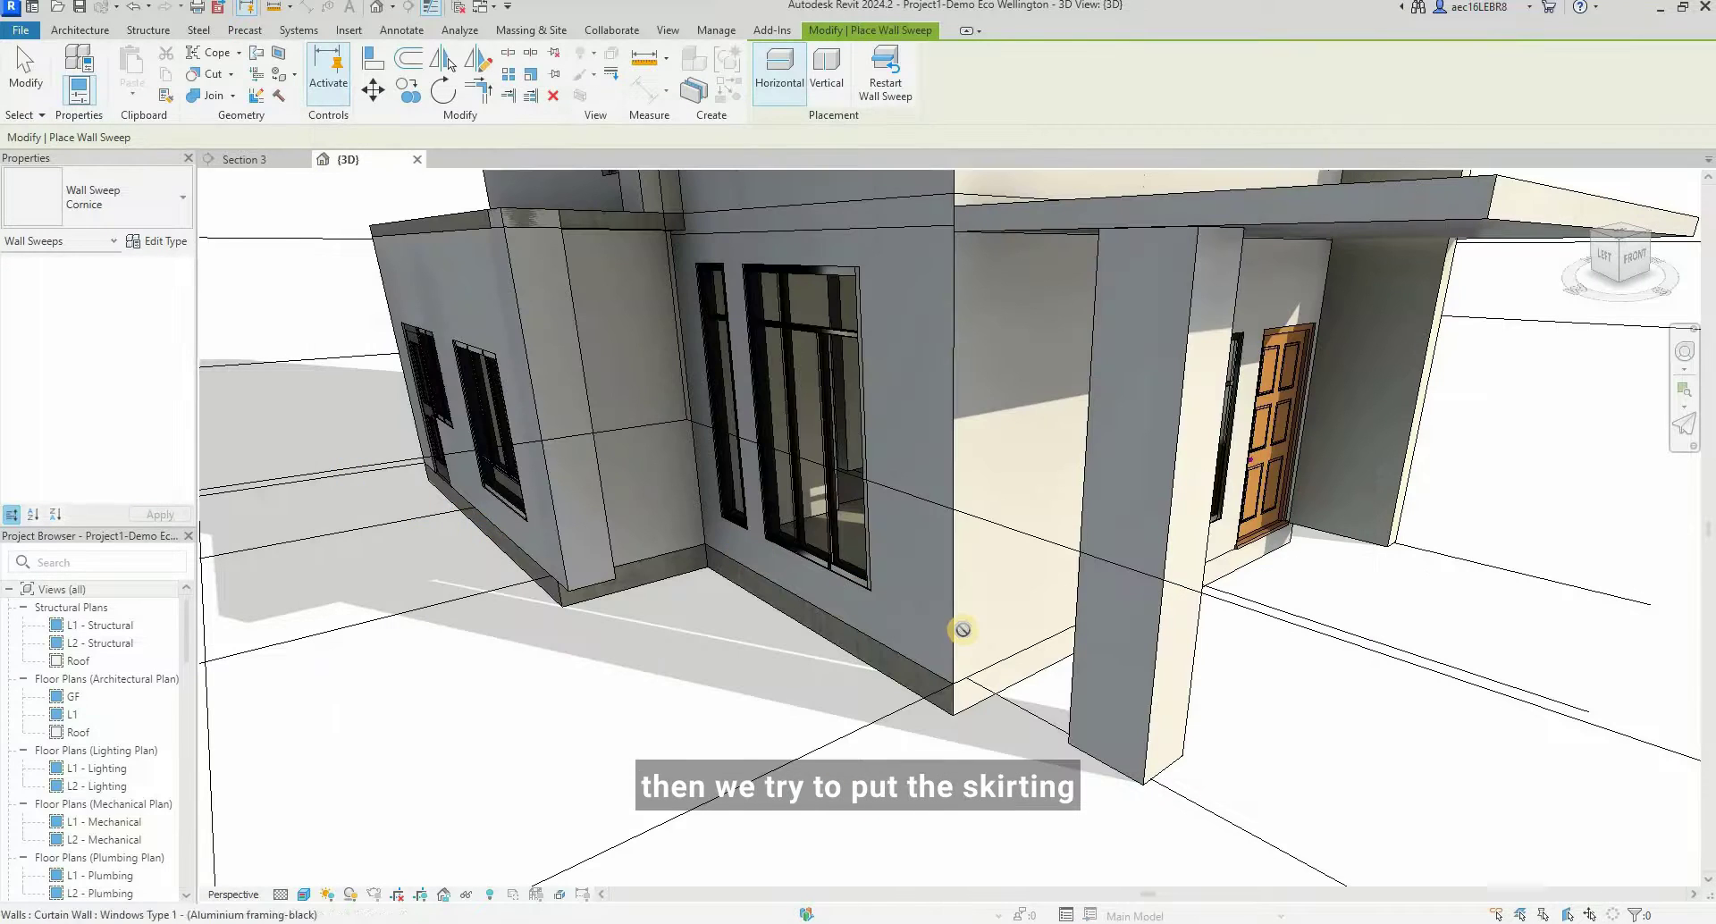
- Place the Cornice sweep as skirting along the base of the exterior window wall and the adjoining front entrance wall
{"action": "scroll", "coordinate": [939, 662], "scroll_direction": "up", "scroll_amount": 5}
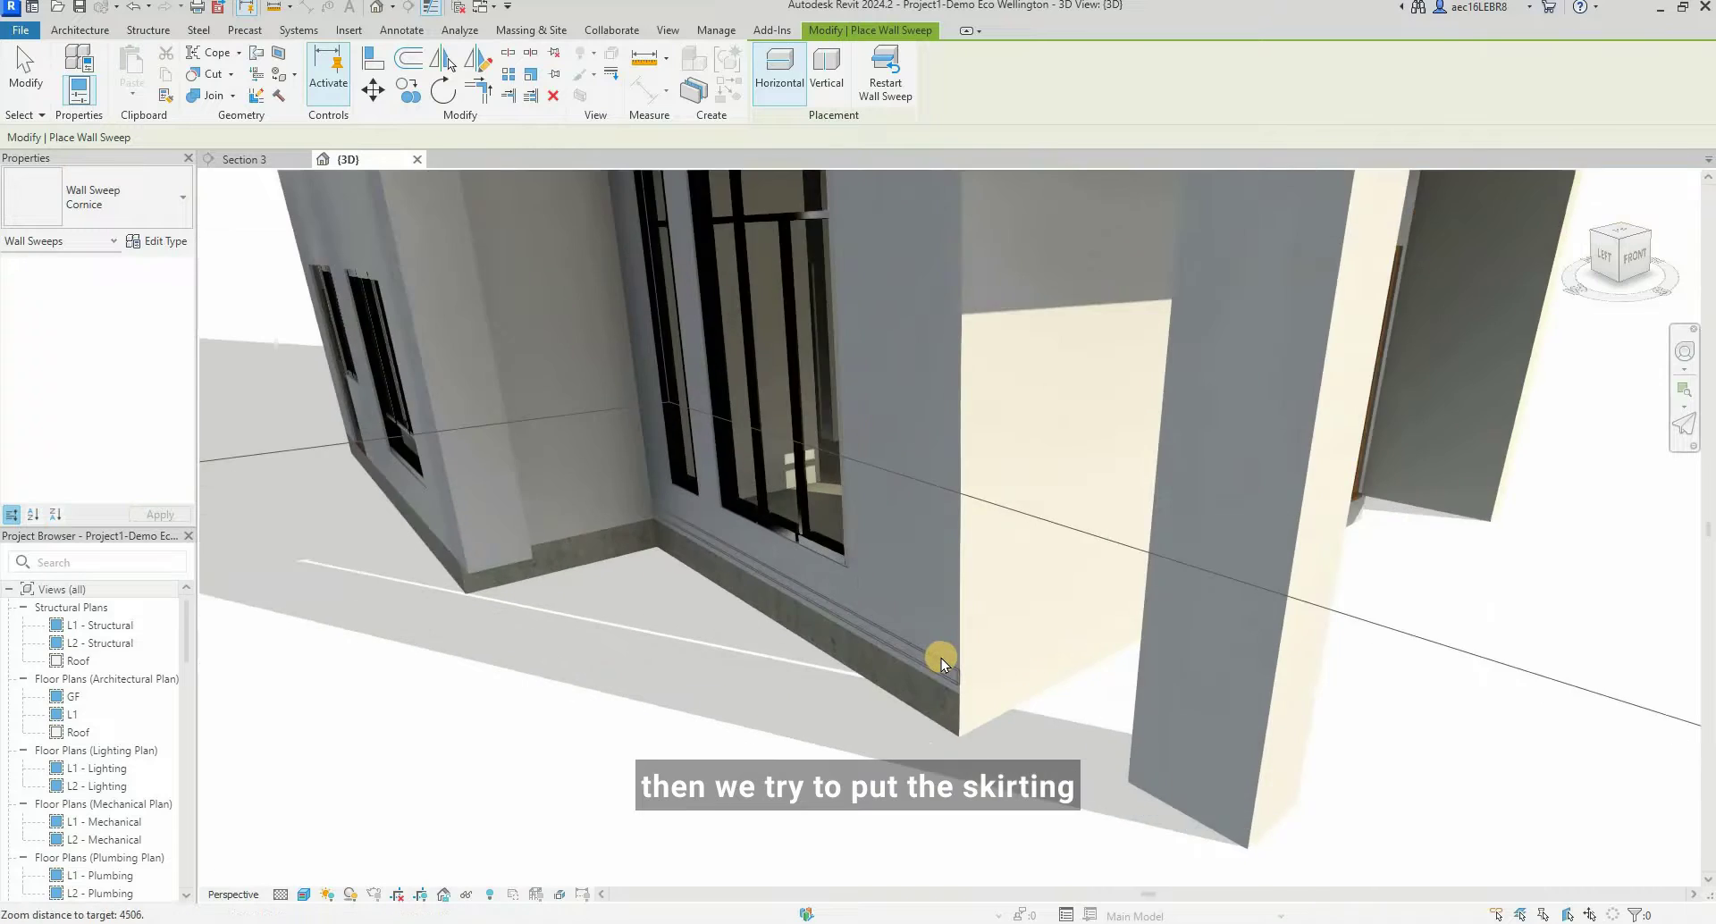
{"action": "left_click", "coordinate": [944, 678]}
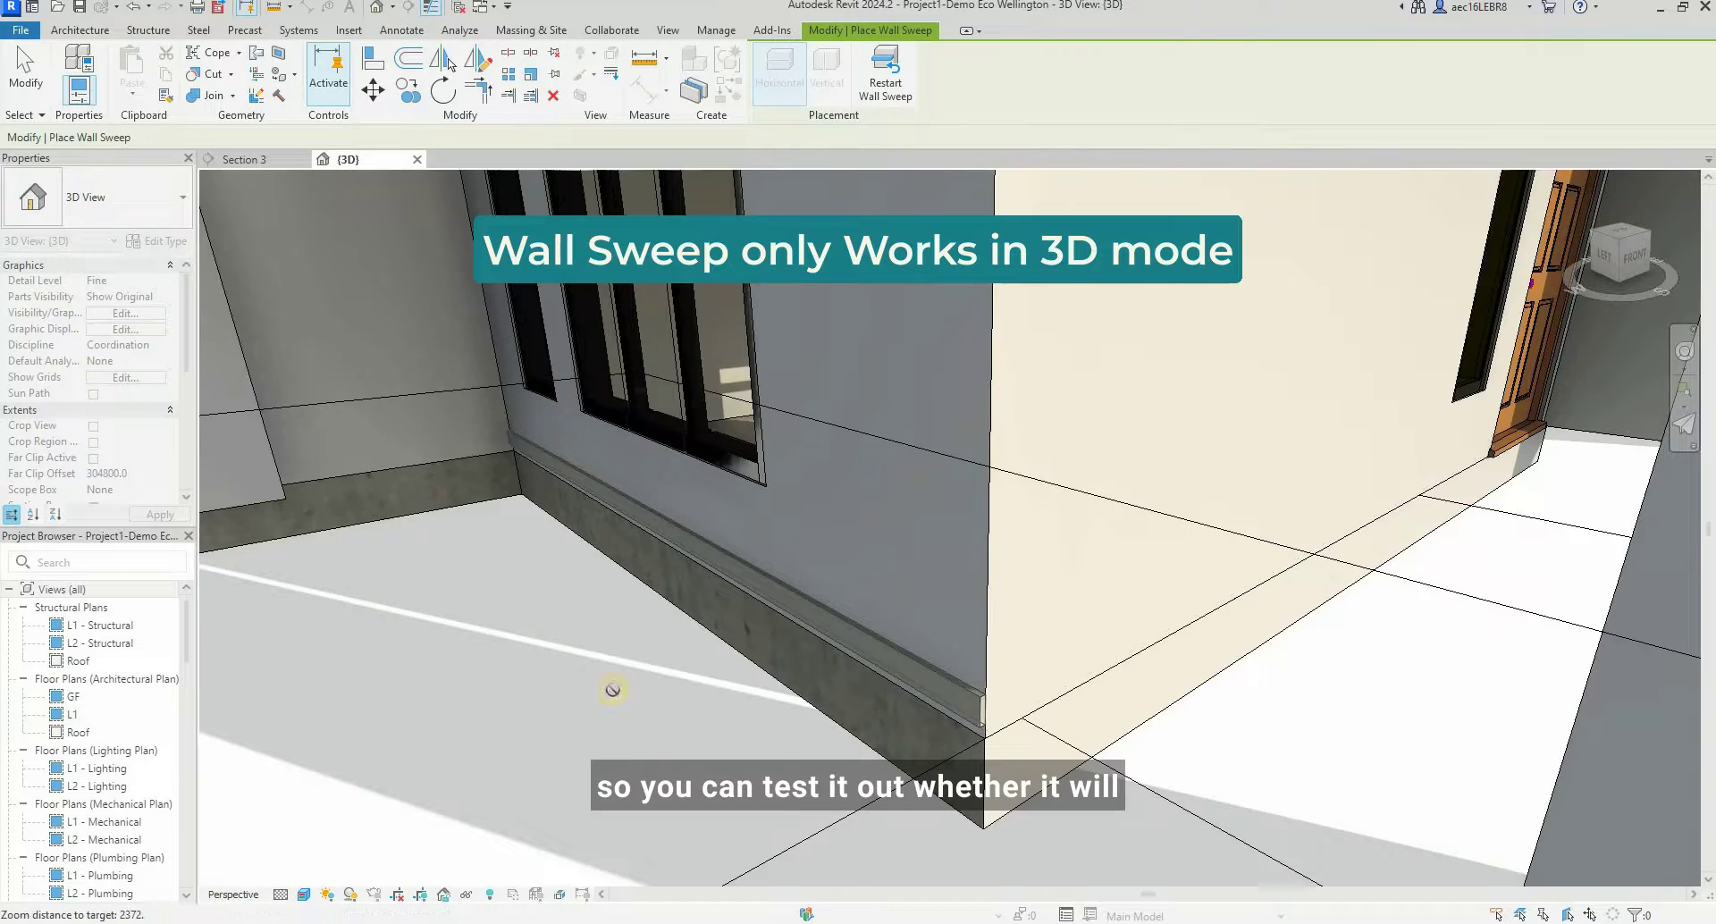
{"action": "scroll", "coordinate": [506, 525], "scroll_direction": "up", "scroll_amount": 3}
{"action": "scroll", "coordinate": [1004, 602], "scroll_direction": "up", "scroll_amount": 6}
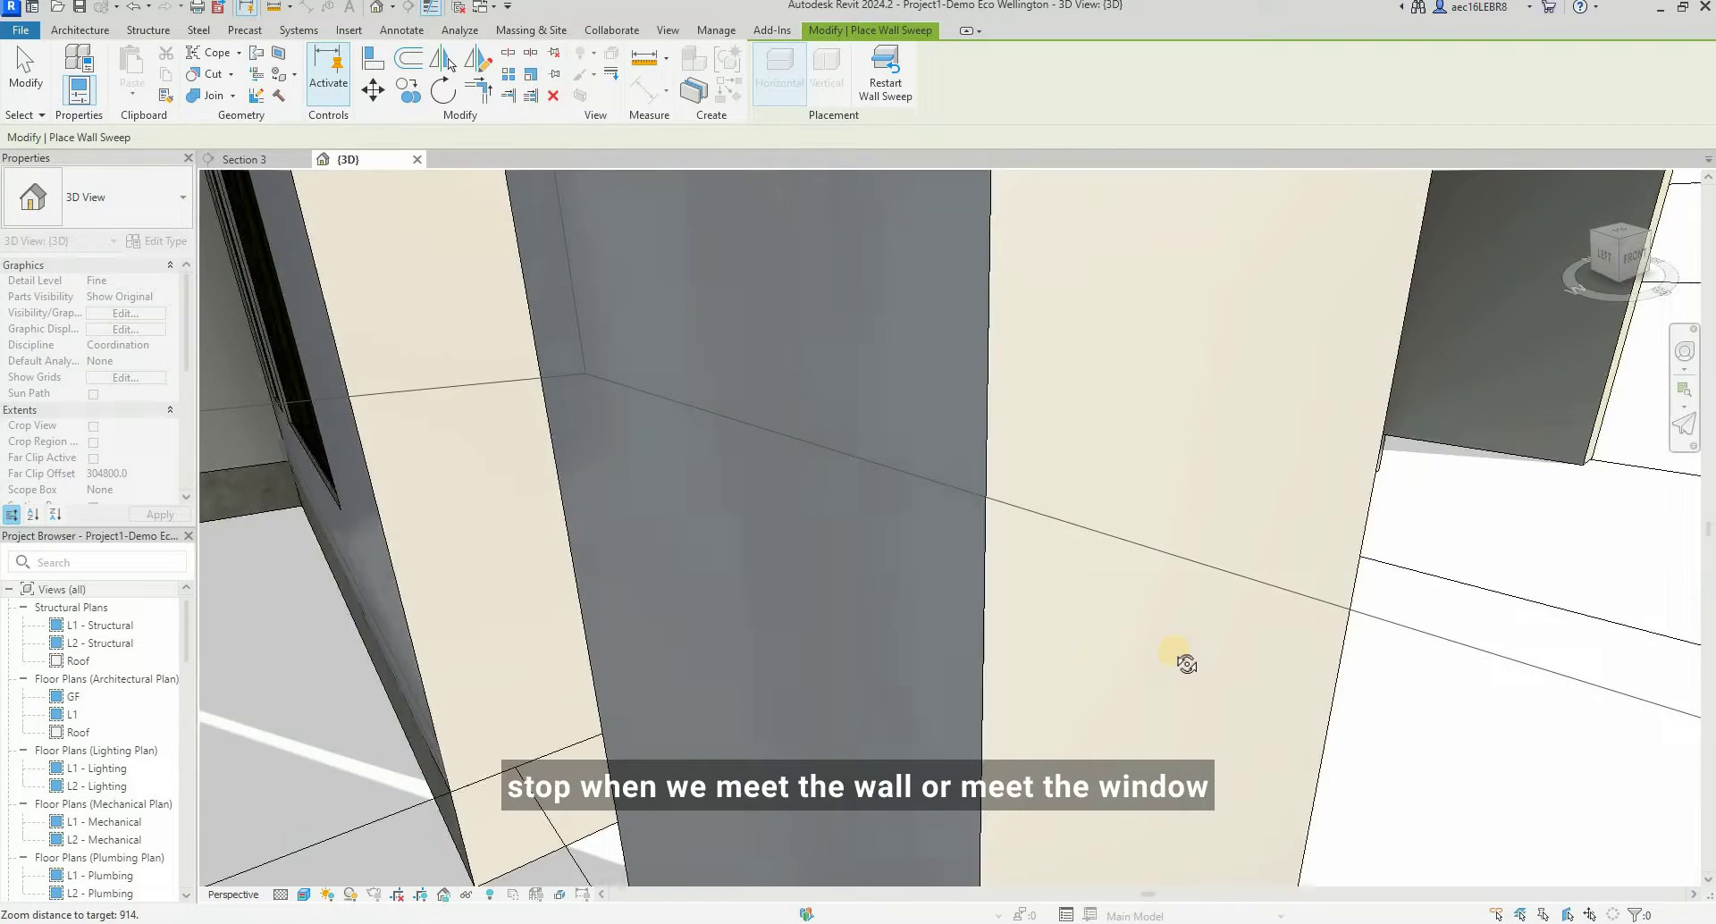
{"action": "middle_click_drag", "start_coordinate": [1187, 664], "coordinate": [811, 528], "text": "shift"}
{"action": "scroll", "coordinate": [1156, 445], "scroll_direction": "down", "scroll_amount": 6}
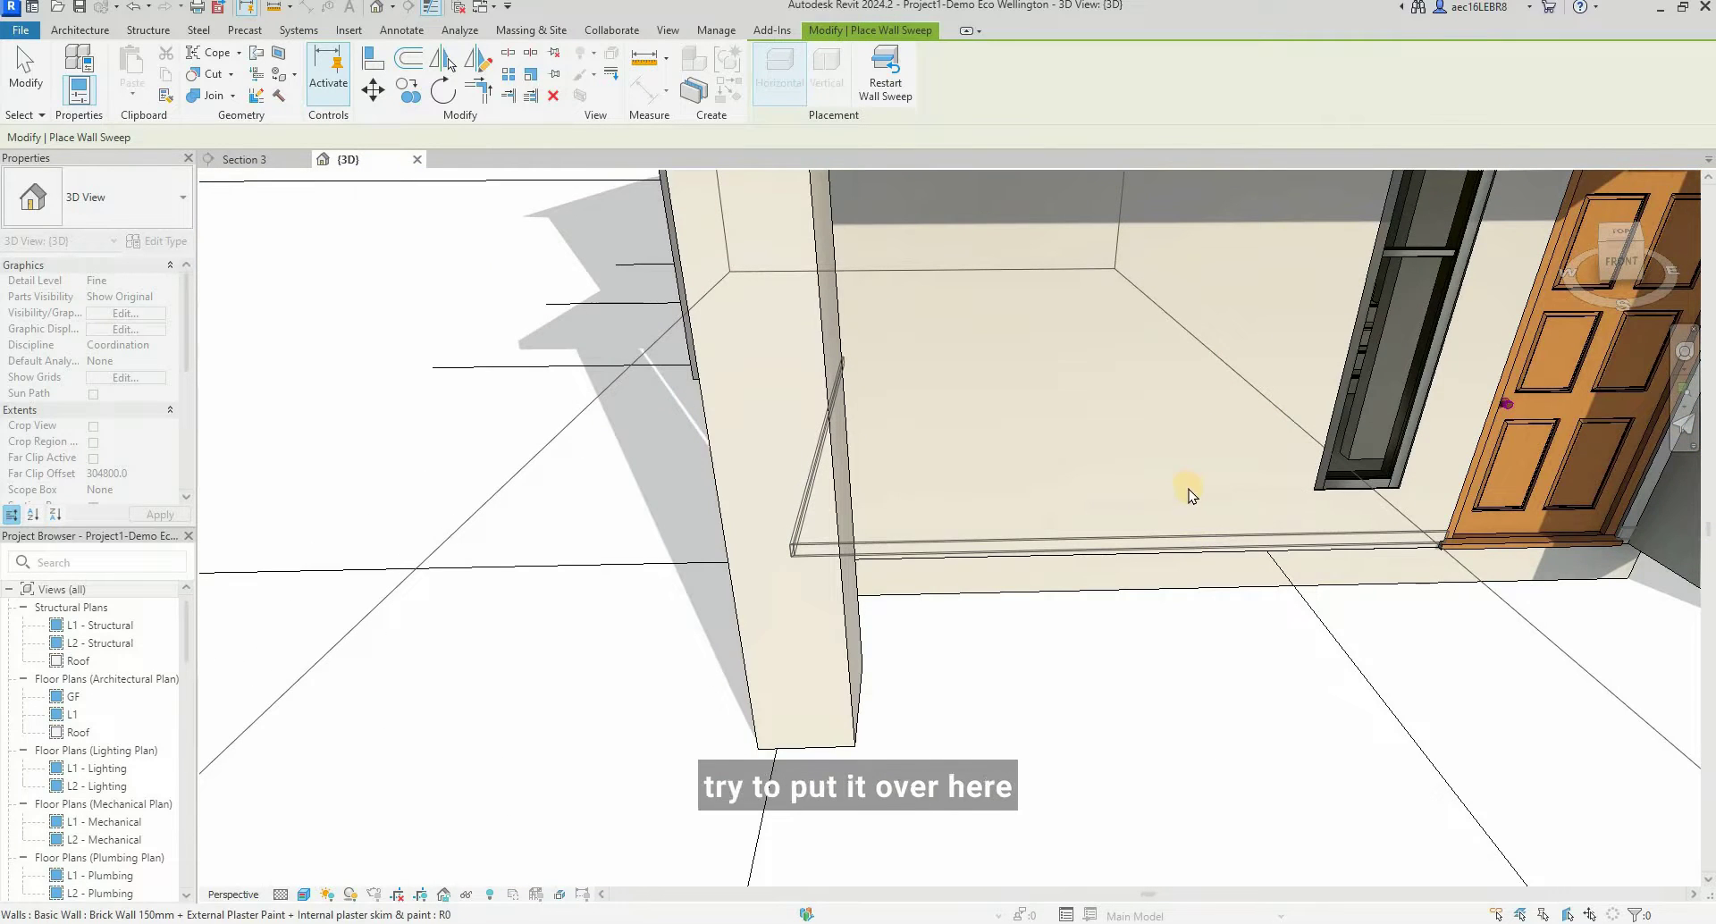
{"action": "scroll", "coordinate": [1319, 442], "scroll_direction": "down", "scroll_amount": 5}
{"action": "scroll", "coordinate": [1034, 647], "scroll_direction": "up", "scroll_amount": 2}
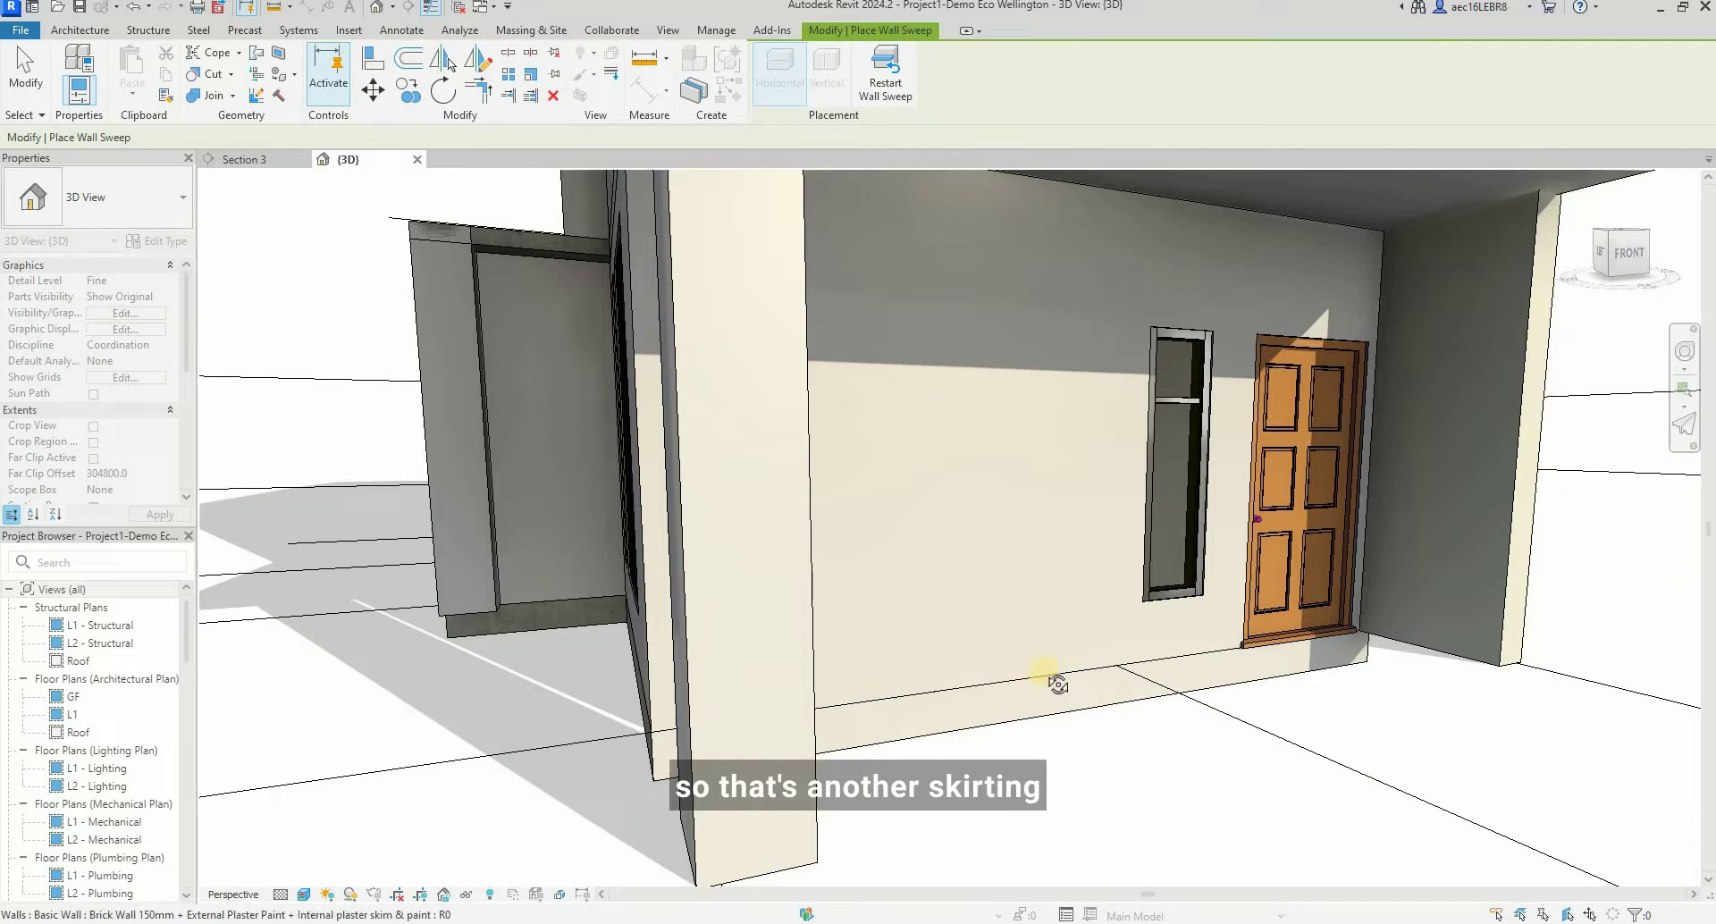
{"action": "middle_click_drag", "start_coordinate": [1057, 684], "coordinate": [873, 684], "text": "shift"}
{"action": "left_click", "coordinate": [865, 677]}
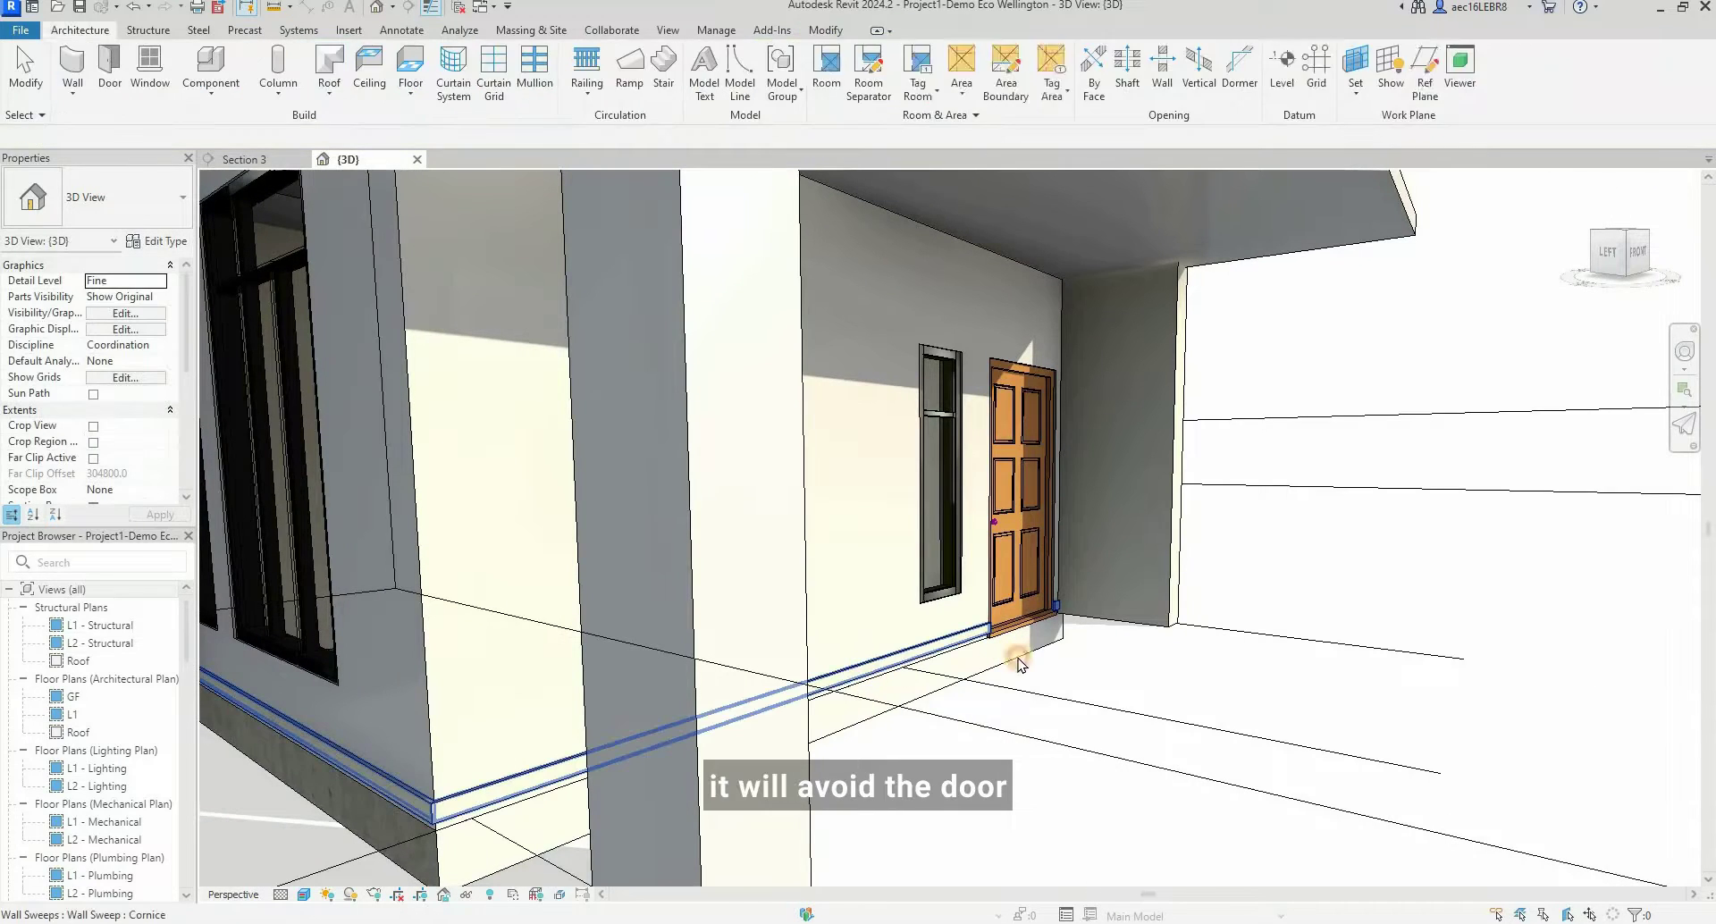
- Examine how the skirting sweep runs along the front wall and meets the entrance door and its frame
{"action": "left_click", "coordinate": [840, 663]}
{"action": "middle_click_drag", "start_coordinate": [840, 663], "coordinate": [1054, 604], "text": "shift"}
{"action": "scroll", "coordinate": [1044, 604], "scroll_direction": "up", "scroll_amount": 5}
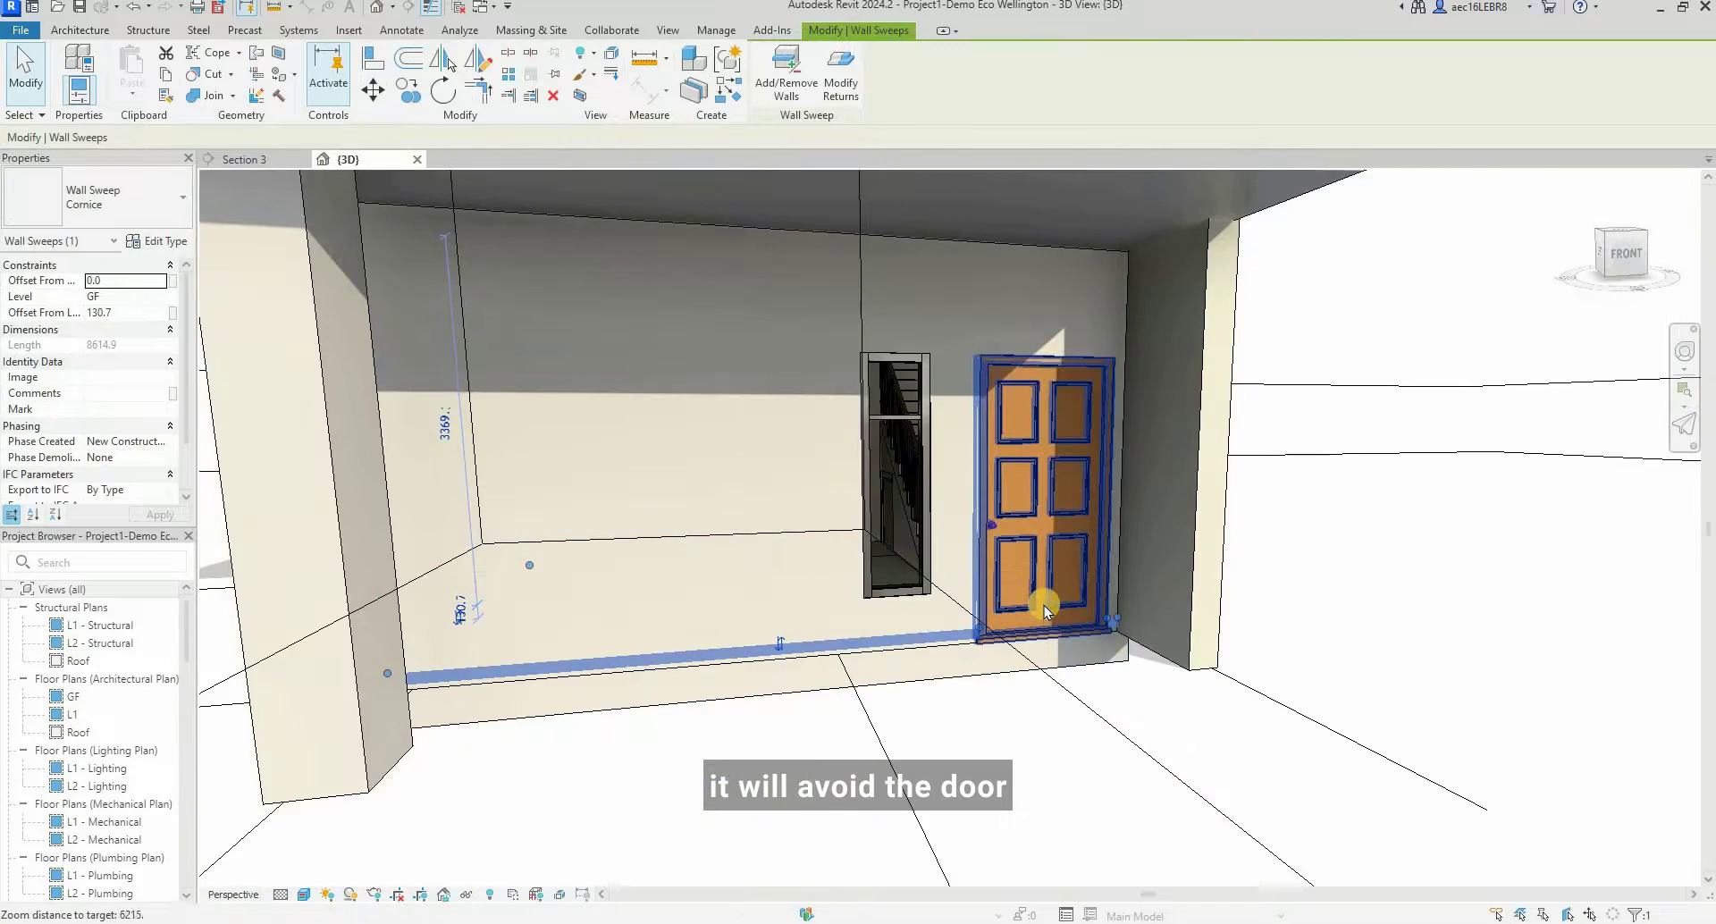
{"action": "key", "text": "Escape"}
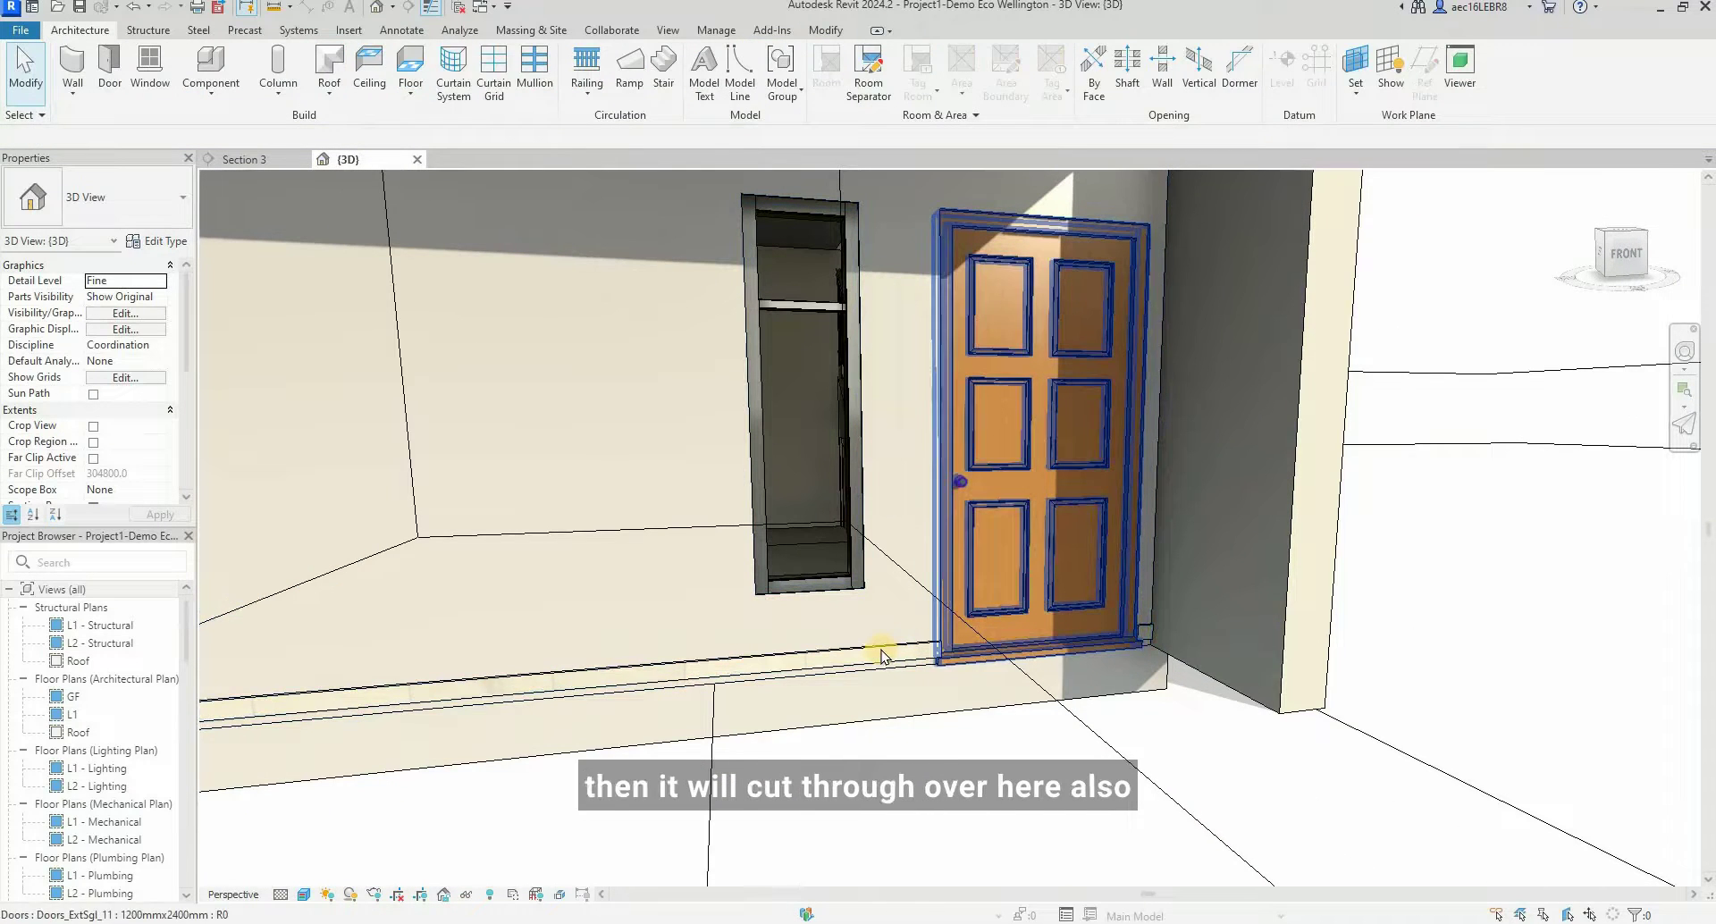
{"action": "key", "text": "Tab"}
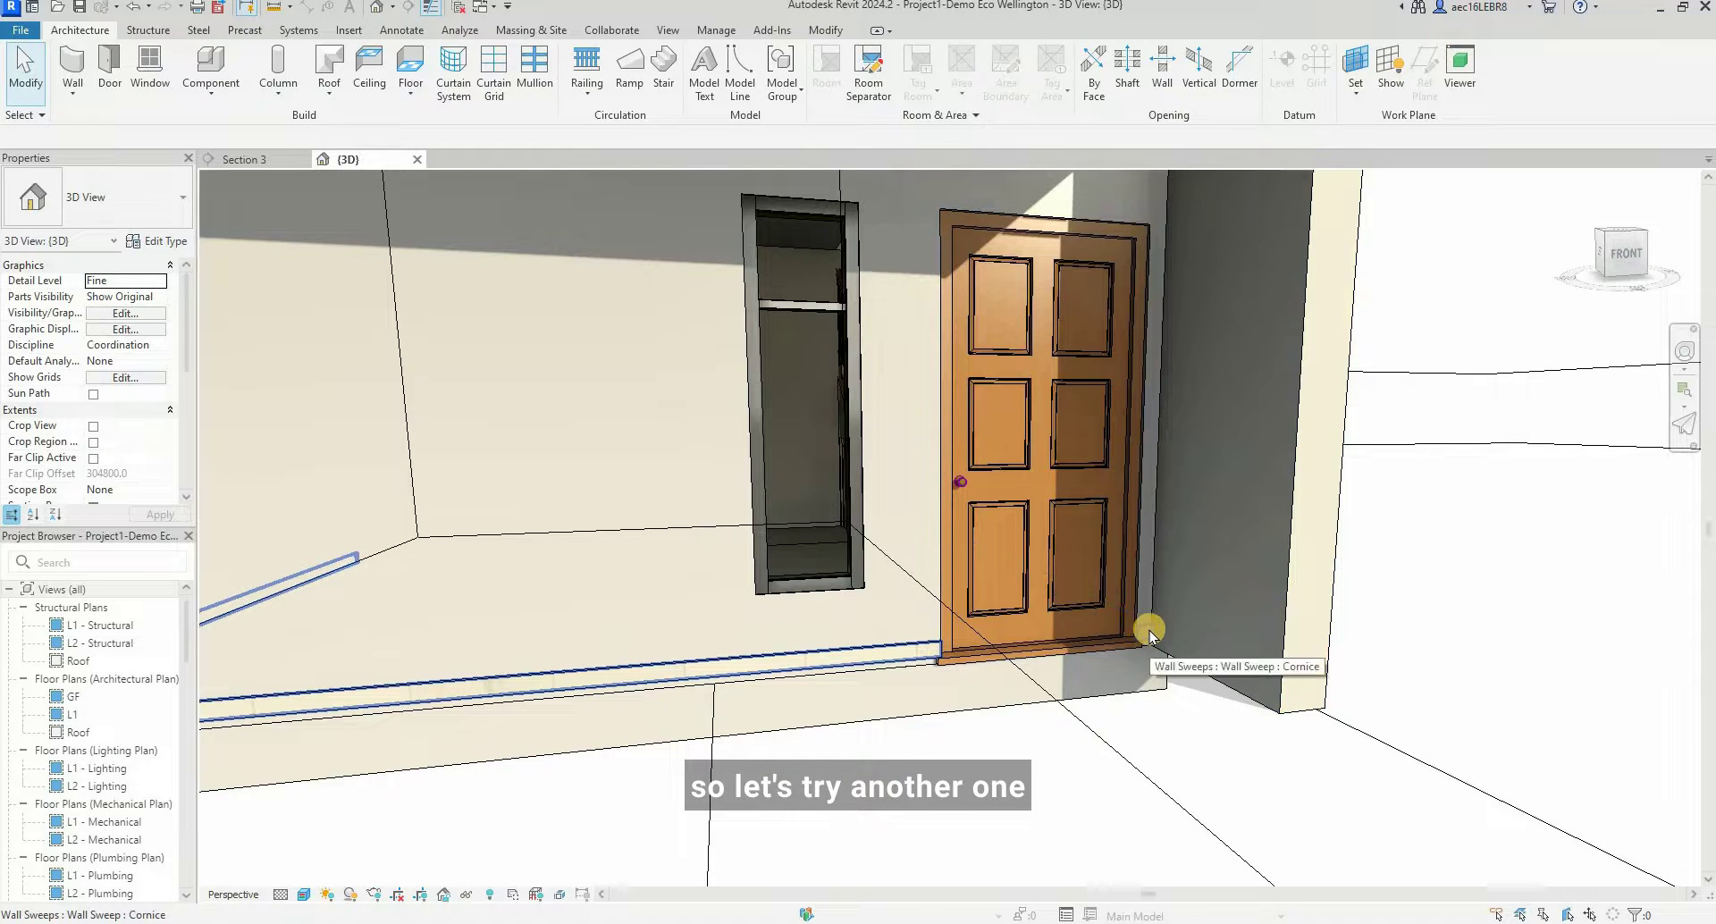
{"action": "key", "text": "Tab"}
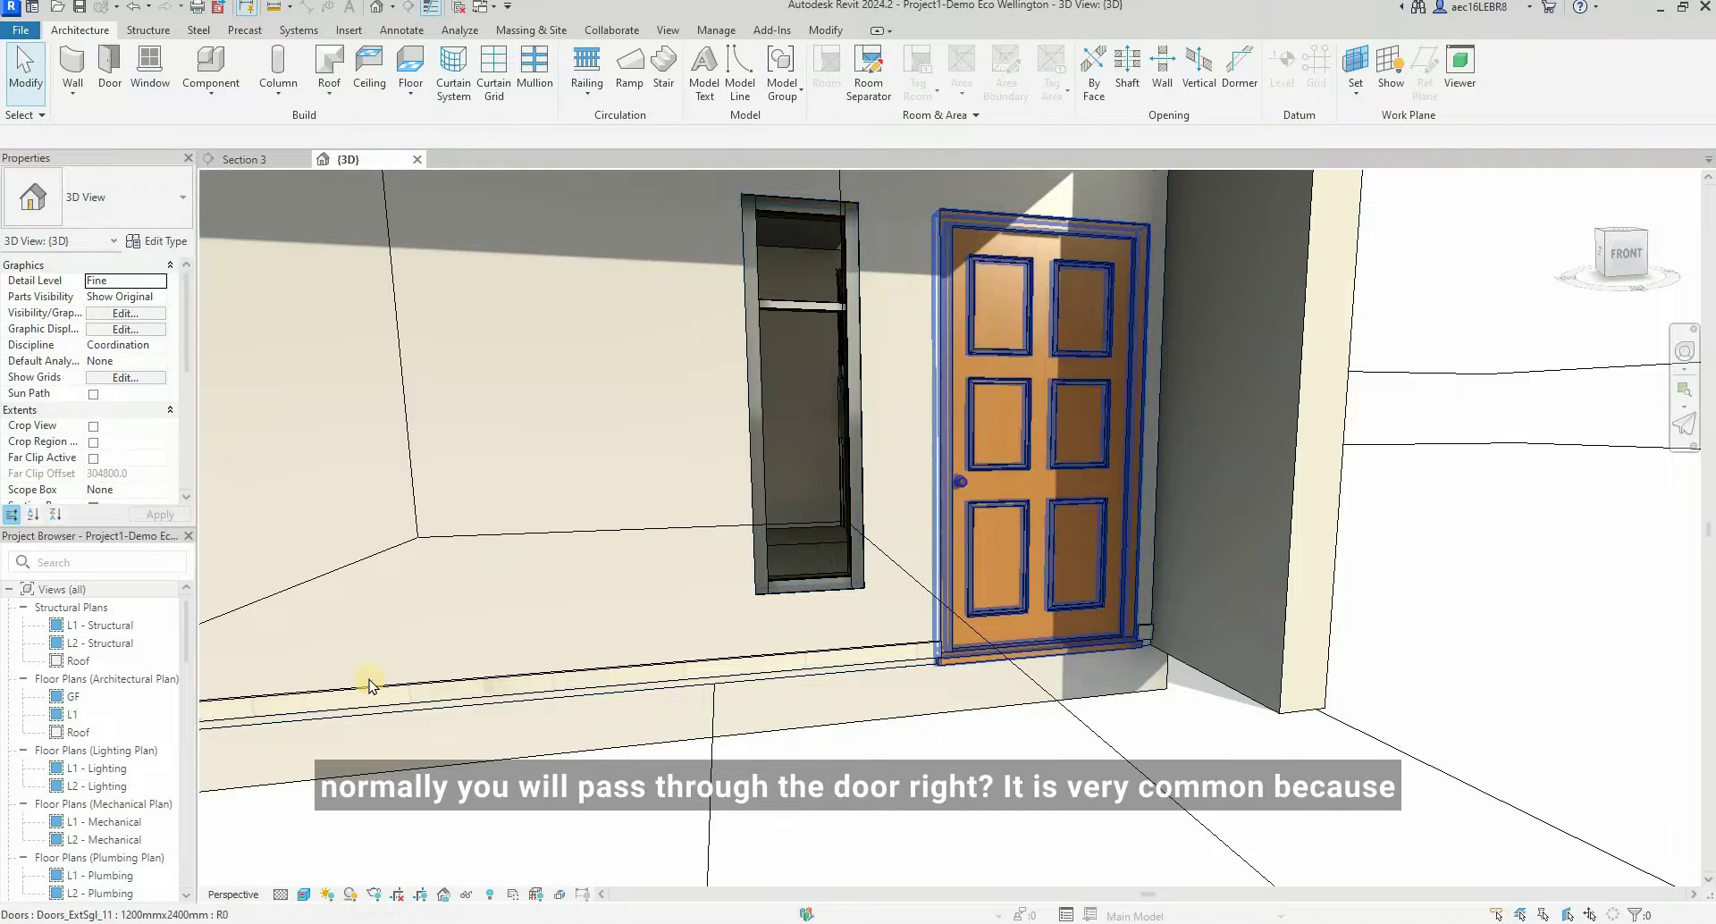
{"action": "scroll", "coordinate": [367, 683], "scroll_direction": "up", "scroll_amount": 2}
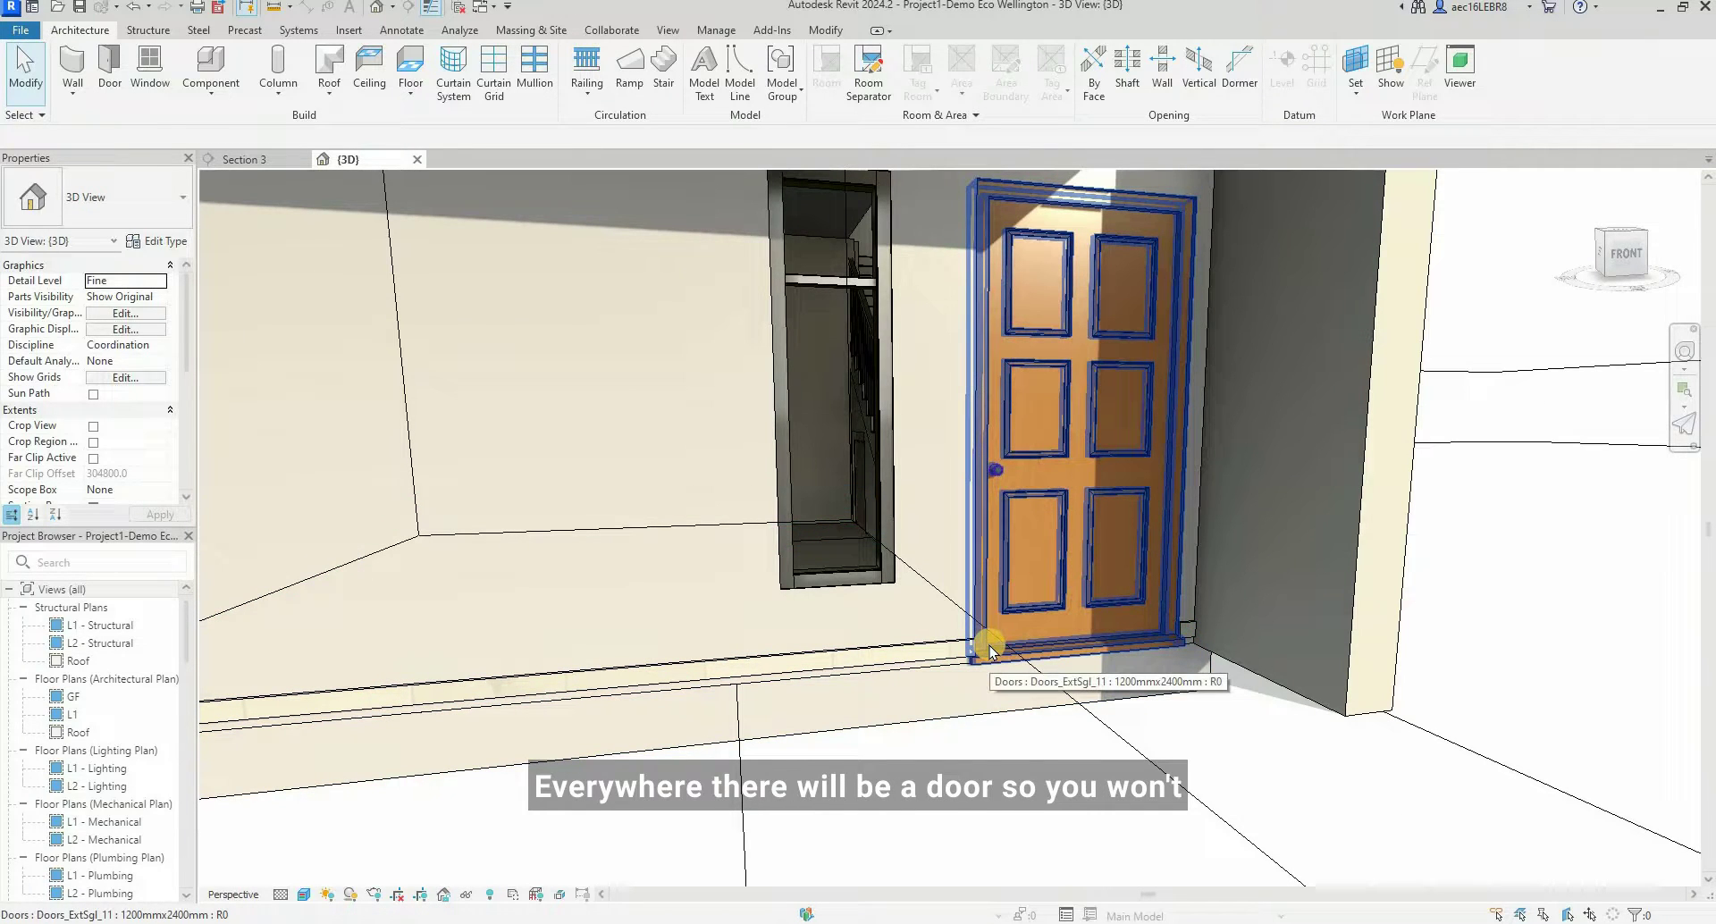
{"action": "scroll", "coordinate": [806, 537], "scroll_direction": "up", "scroll_amount": 2}
{"action": "scroll", "coordinate": [806, 536], "scroll_direction": "up", "scroll_amount": 5}
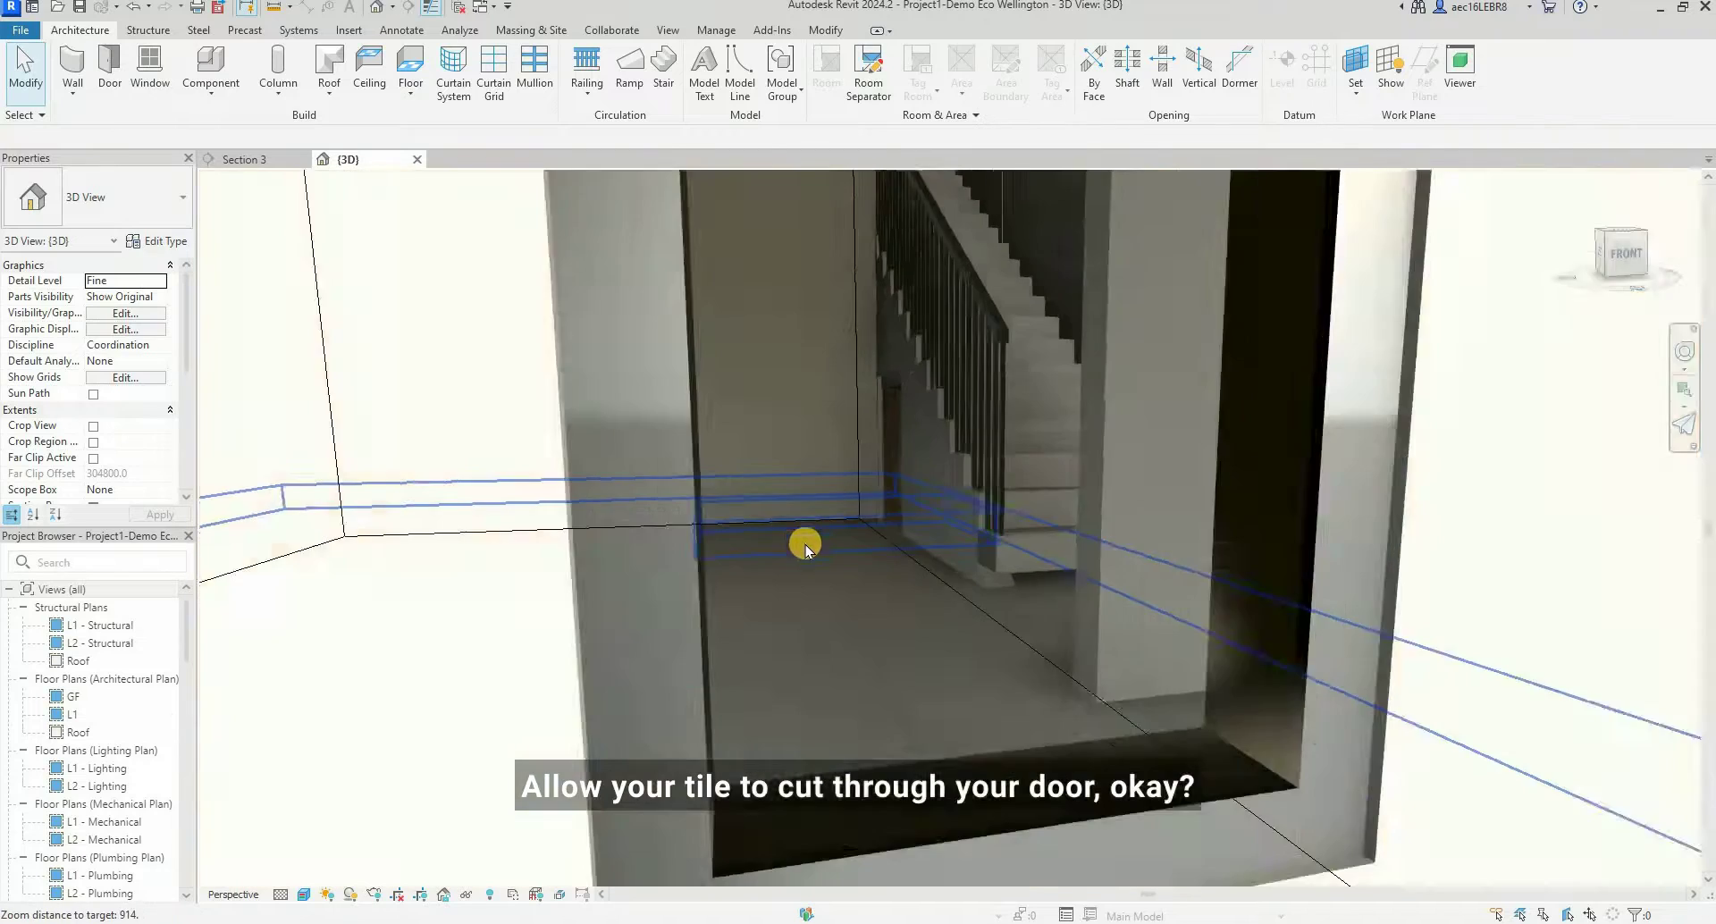
{"action": "scroll", "coordinate": [774, 503], "scroll_direction": "down", "scroll_amount": 6}
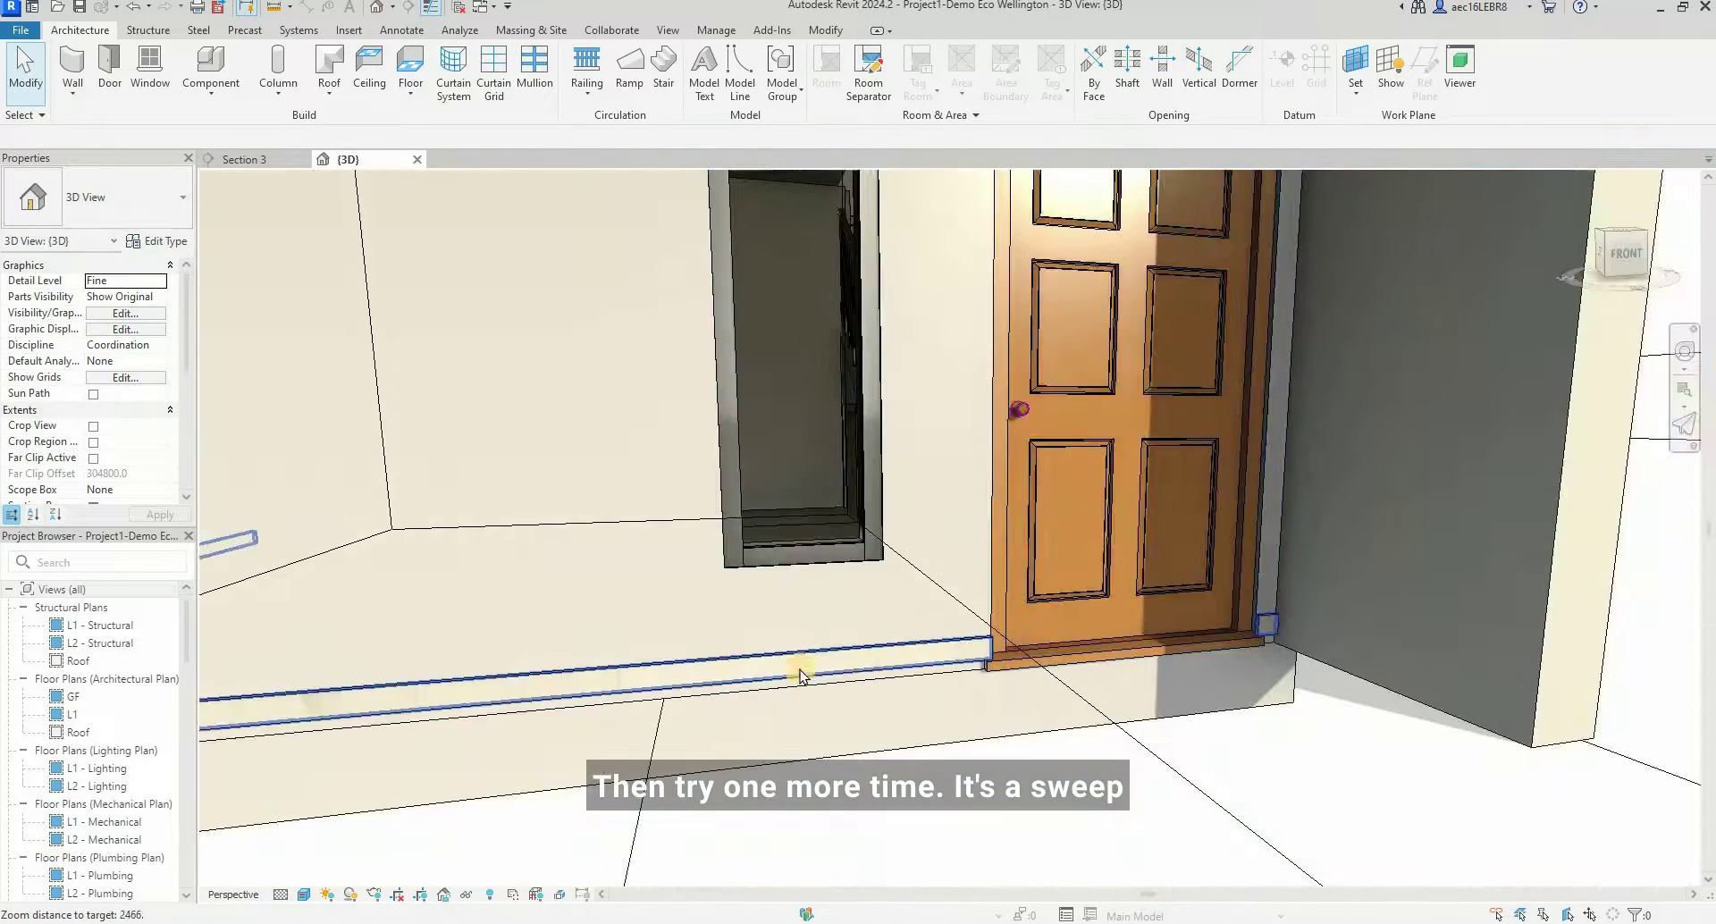
{"action": "scroll", "coordinate": [861, 661], "scroll_direction": "down", "scroll_amount": 2}
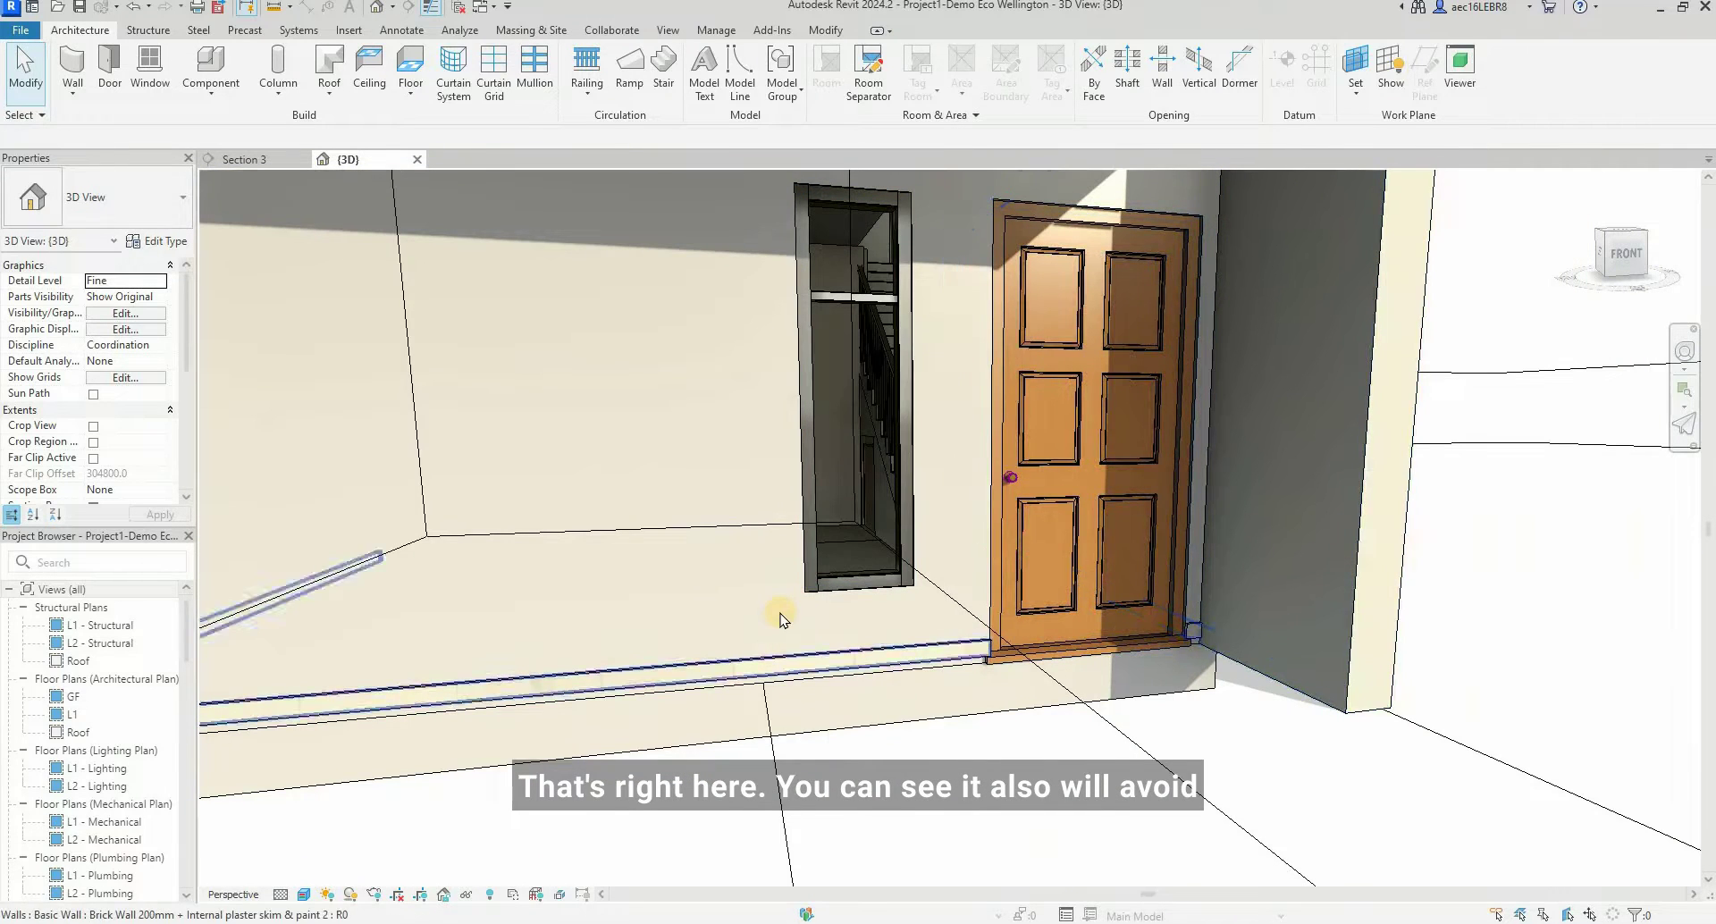
{"action": "scroll", "coordinate": [785, 614], "scroll_direction": "down", "scroll_amount": 2}
{"action": "middle_click_drag", "start_coordinate": [887, 661], "coordinate": [914, 670]}
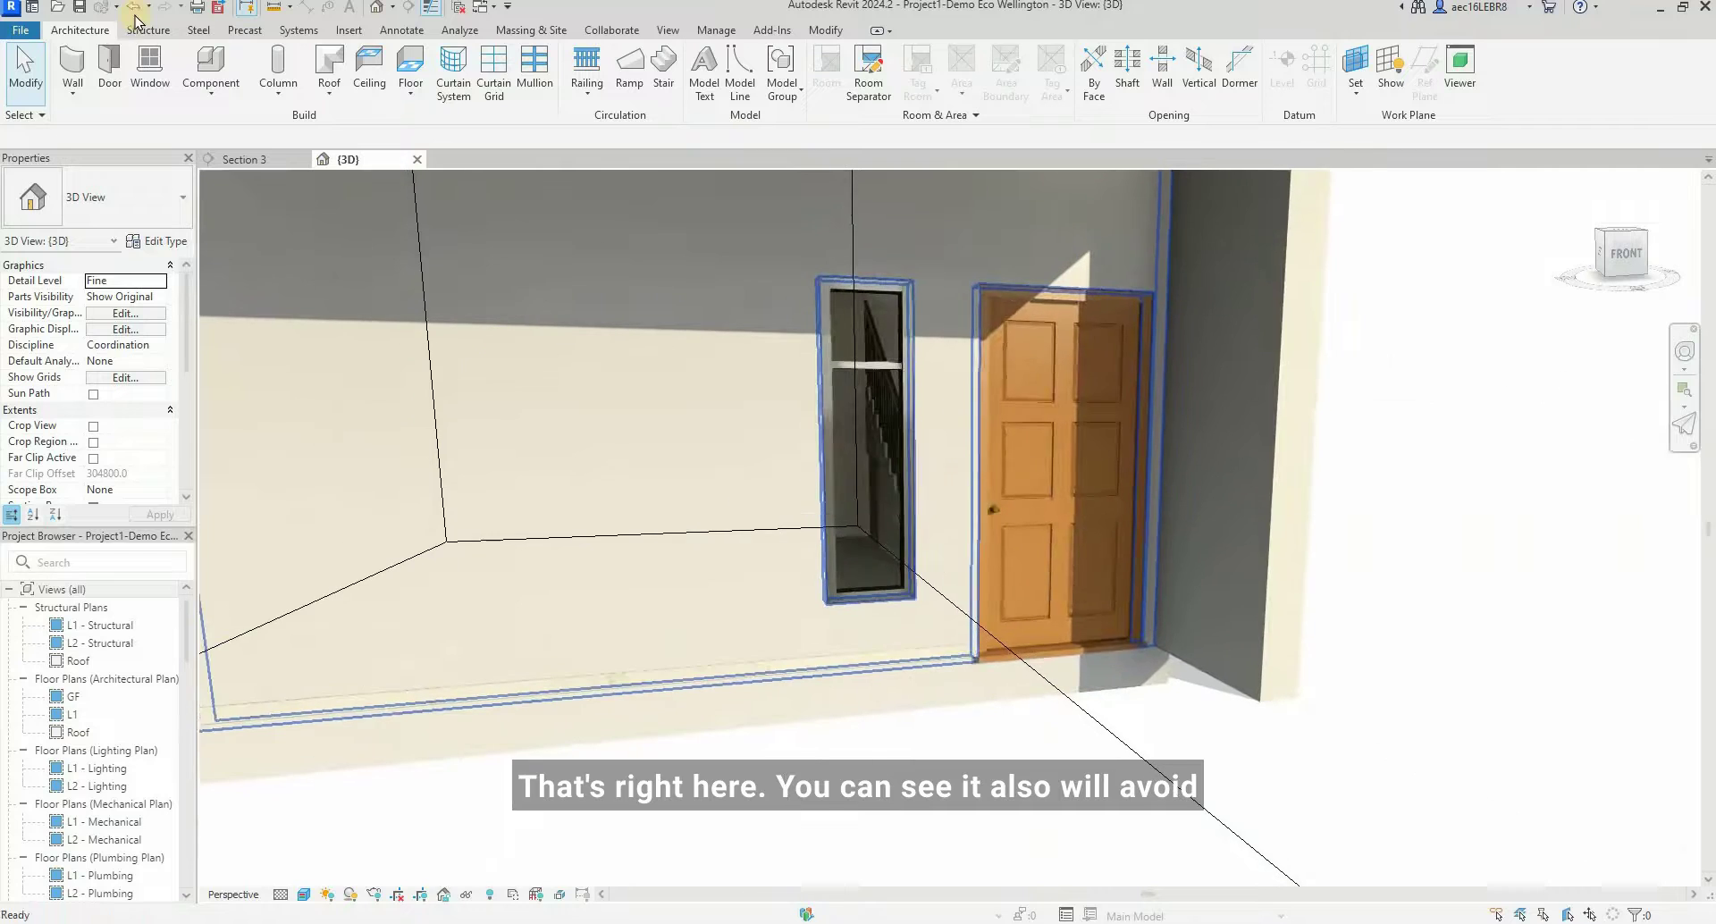
- Place another horizontal Cornice wall sweep across the front entrance wall at the window's lower mid-height and end the command
{"action": "left_click", "coordinate": [73, 93]}
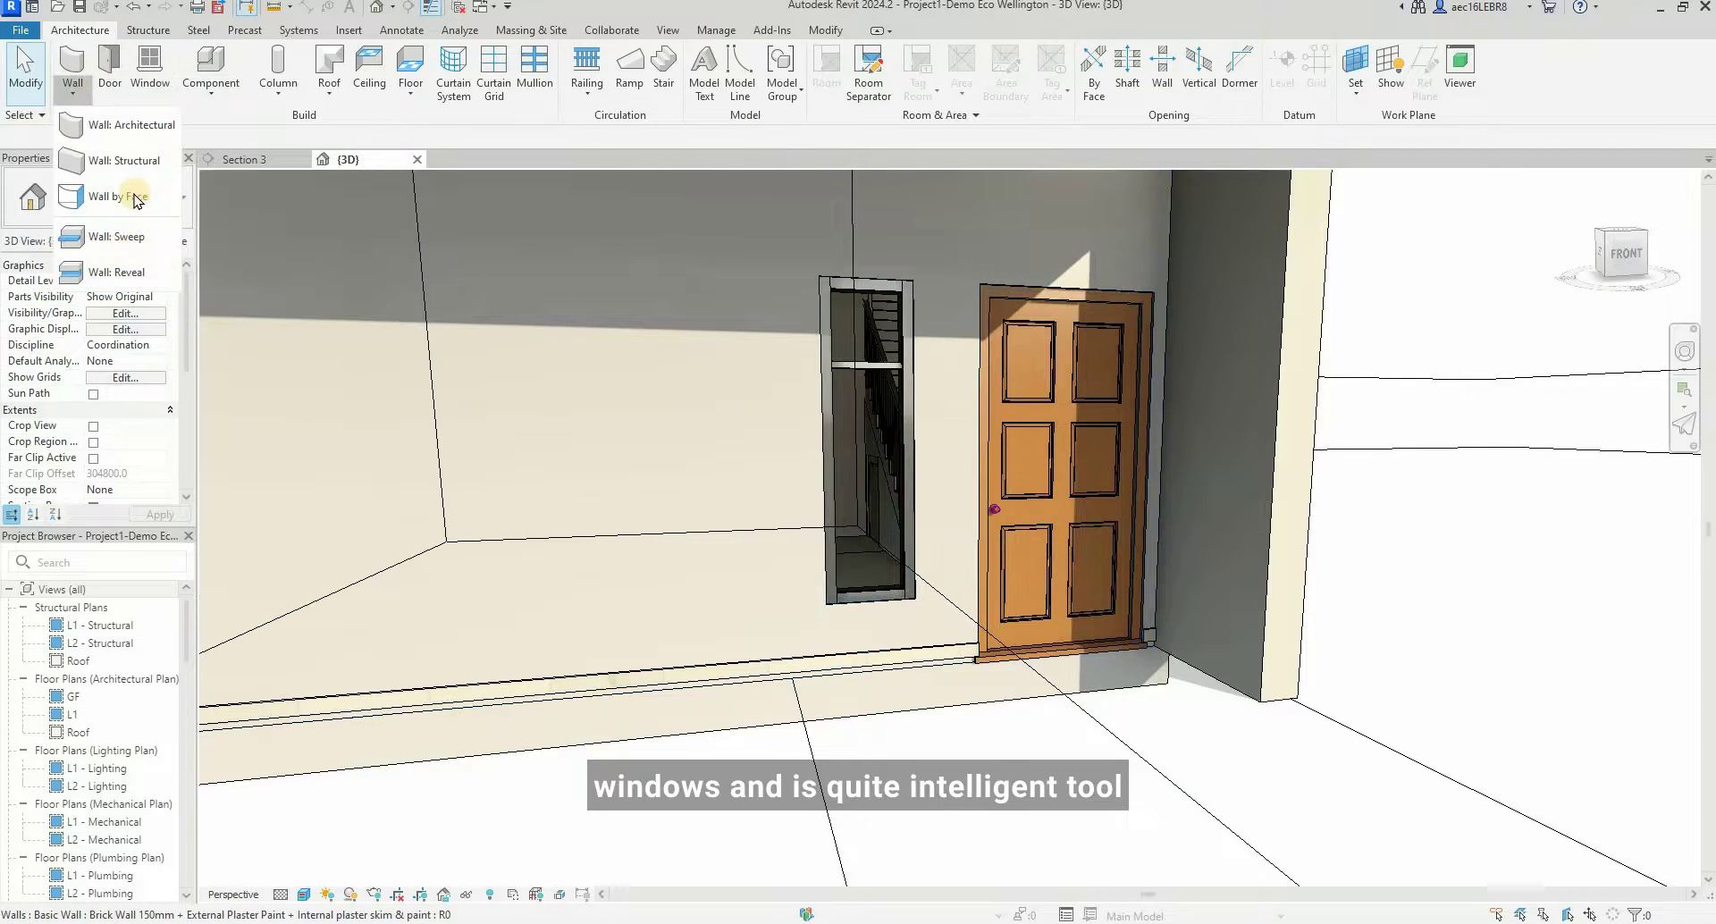
{"action": "left_click", "coordinate": [125, 254]}
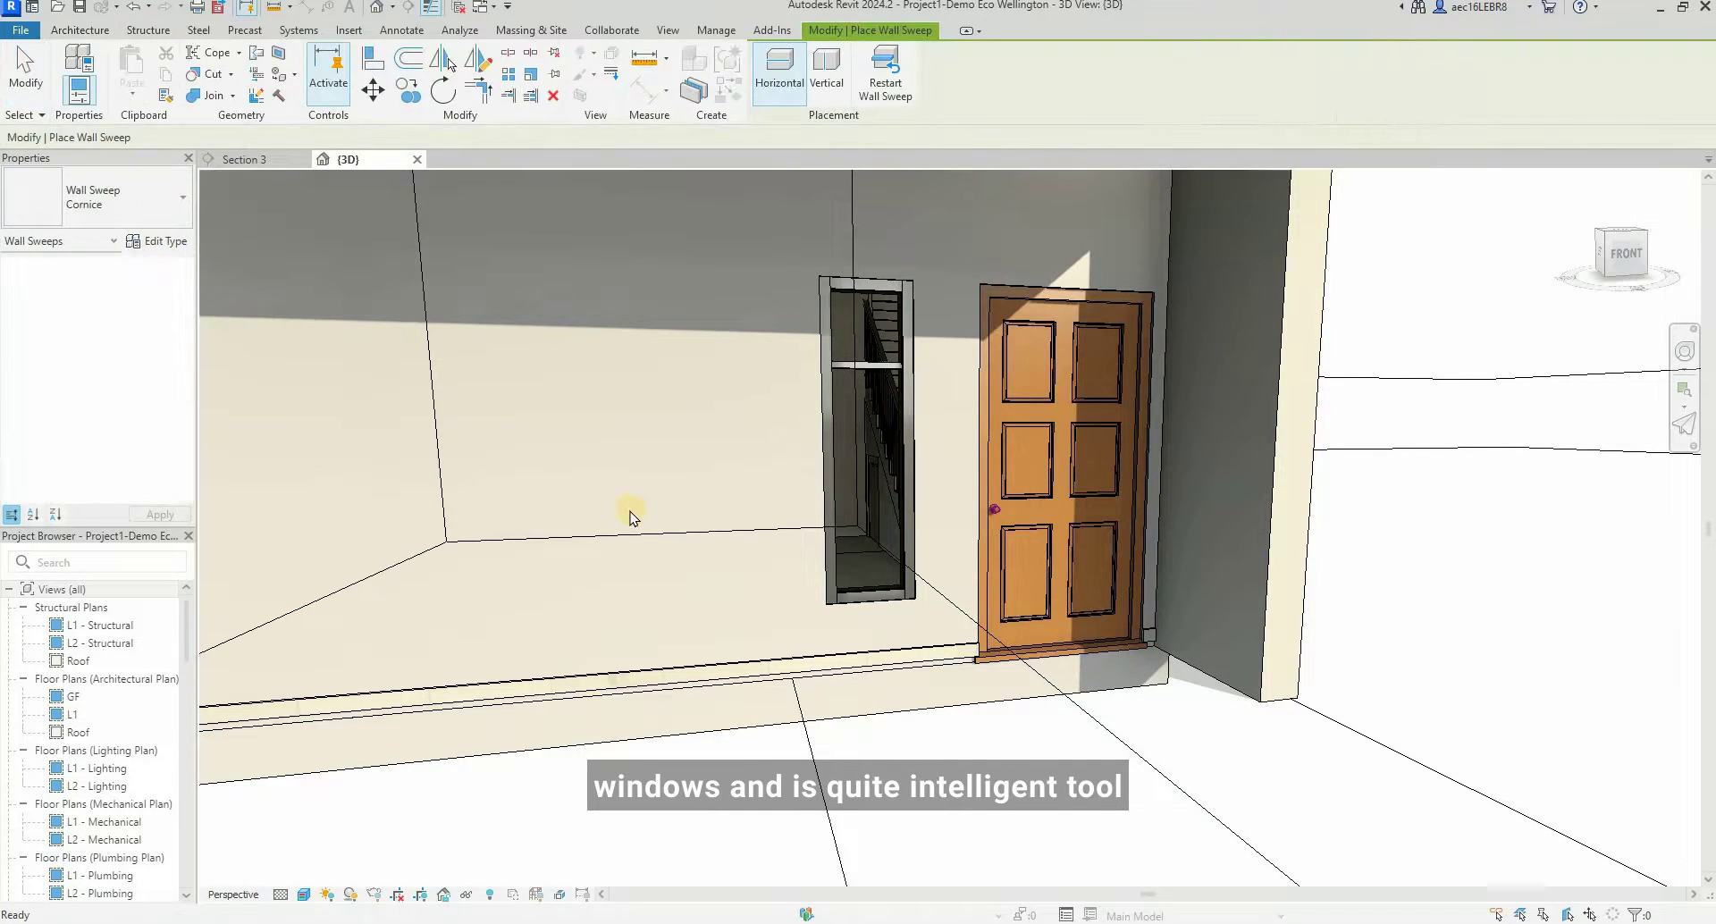
{"action": "key", "text": "Escape"}
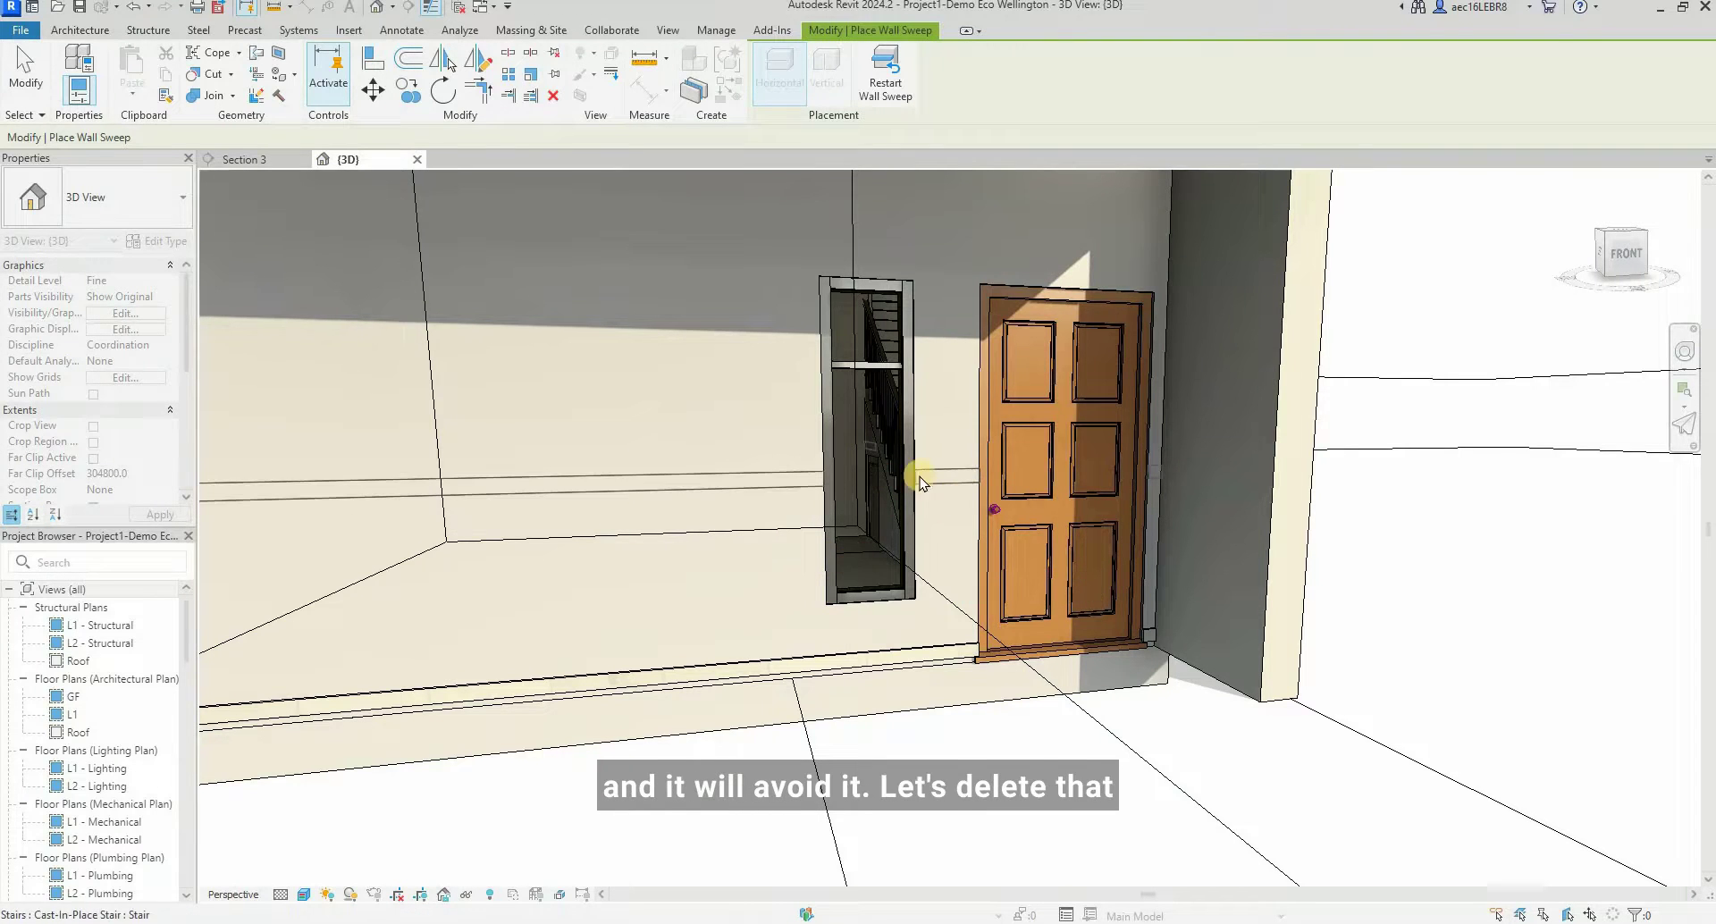
{"action": "key", "text": "Escape"}
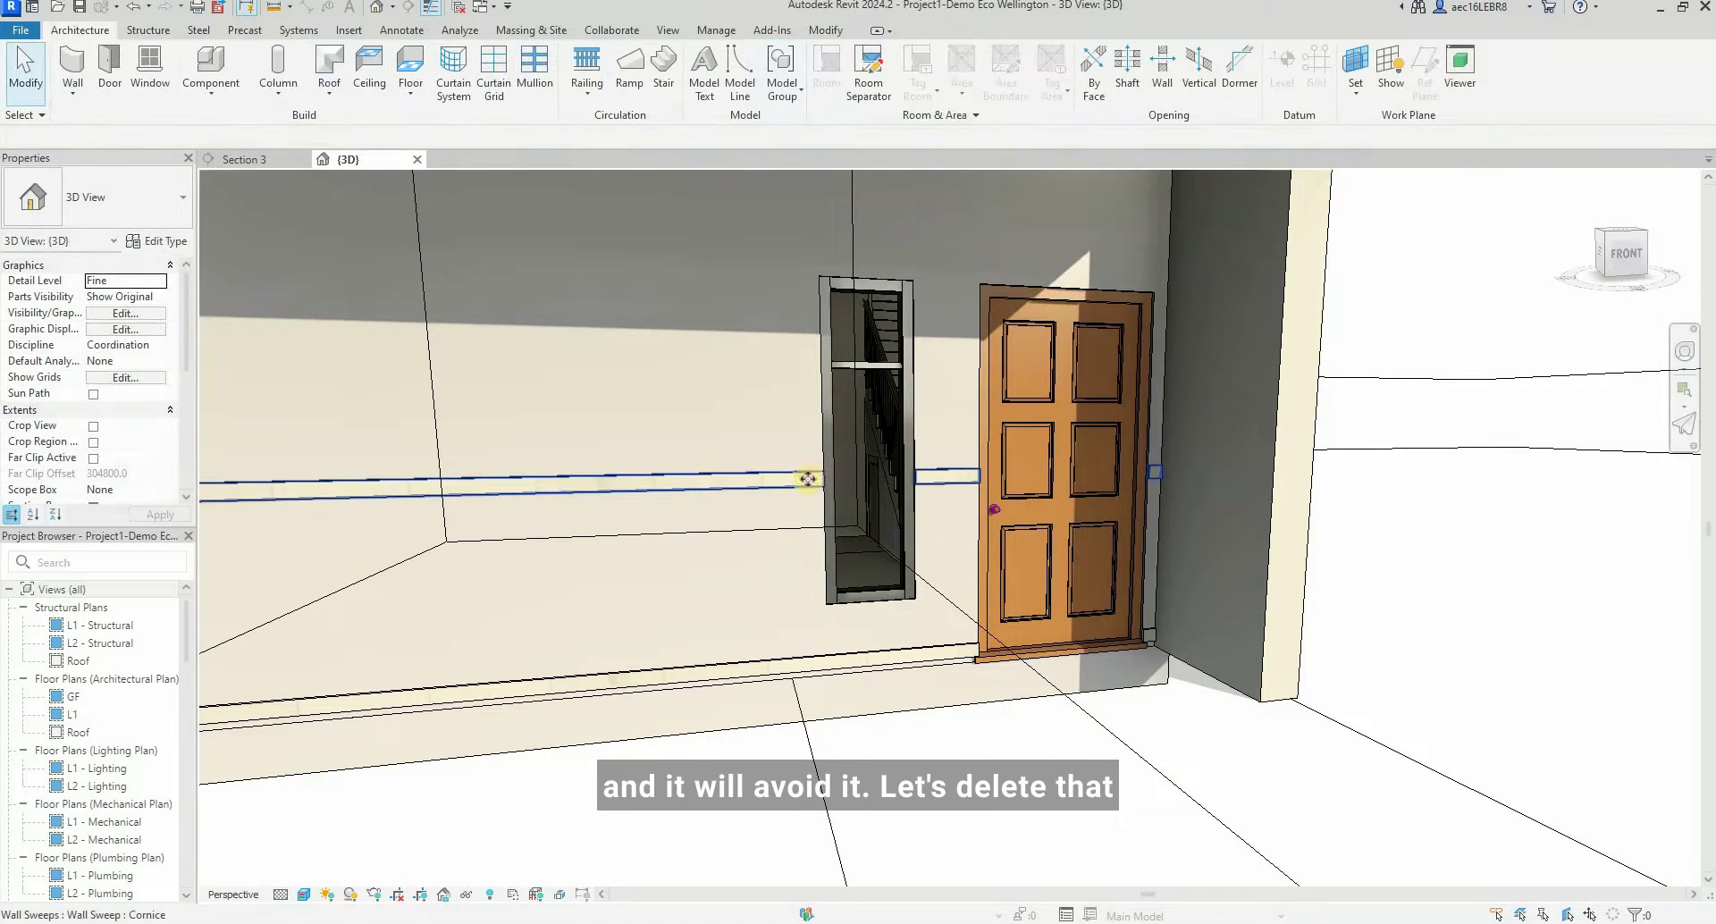
- Delete the mid-height Cornice wall sweep from the front entrance wall, leaving the base skirting in place
{"action": "left_click", "coordinate": [807, 479]}
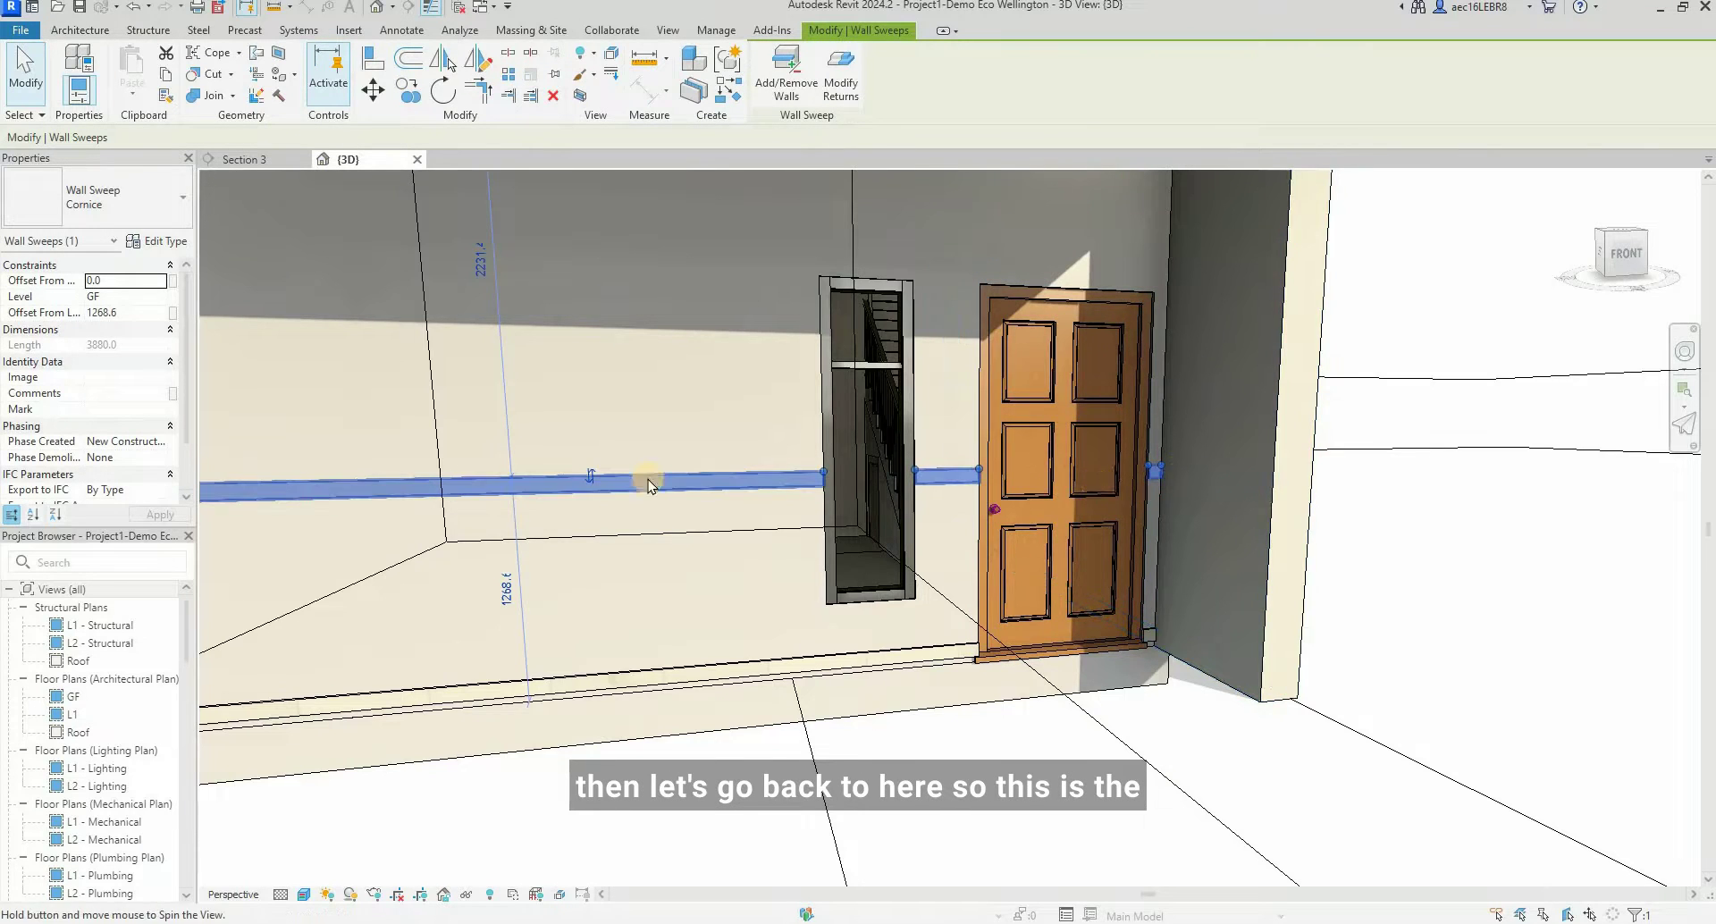
{"action": "middle_click_drag", "start_coordinate": [649, 485], "coordinate": [409, 490], "text": "shift"}
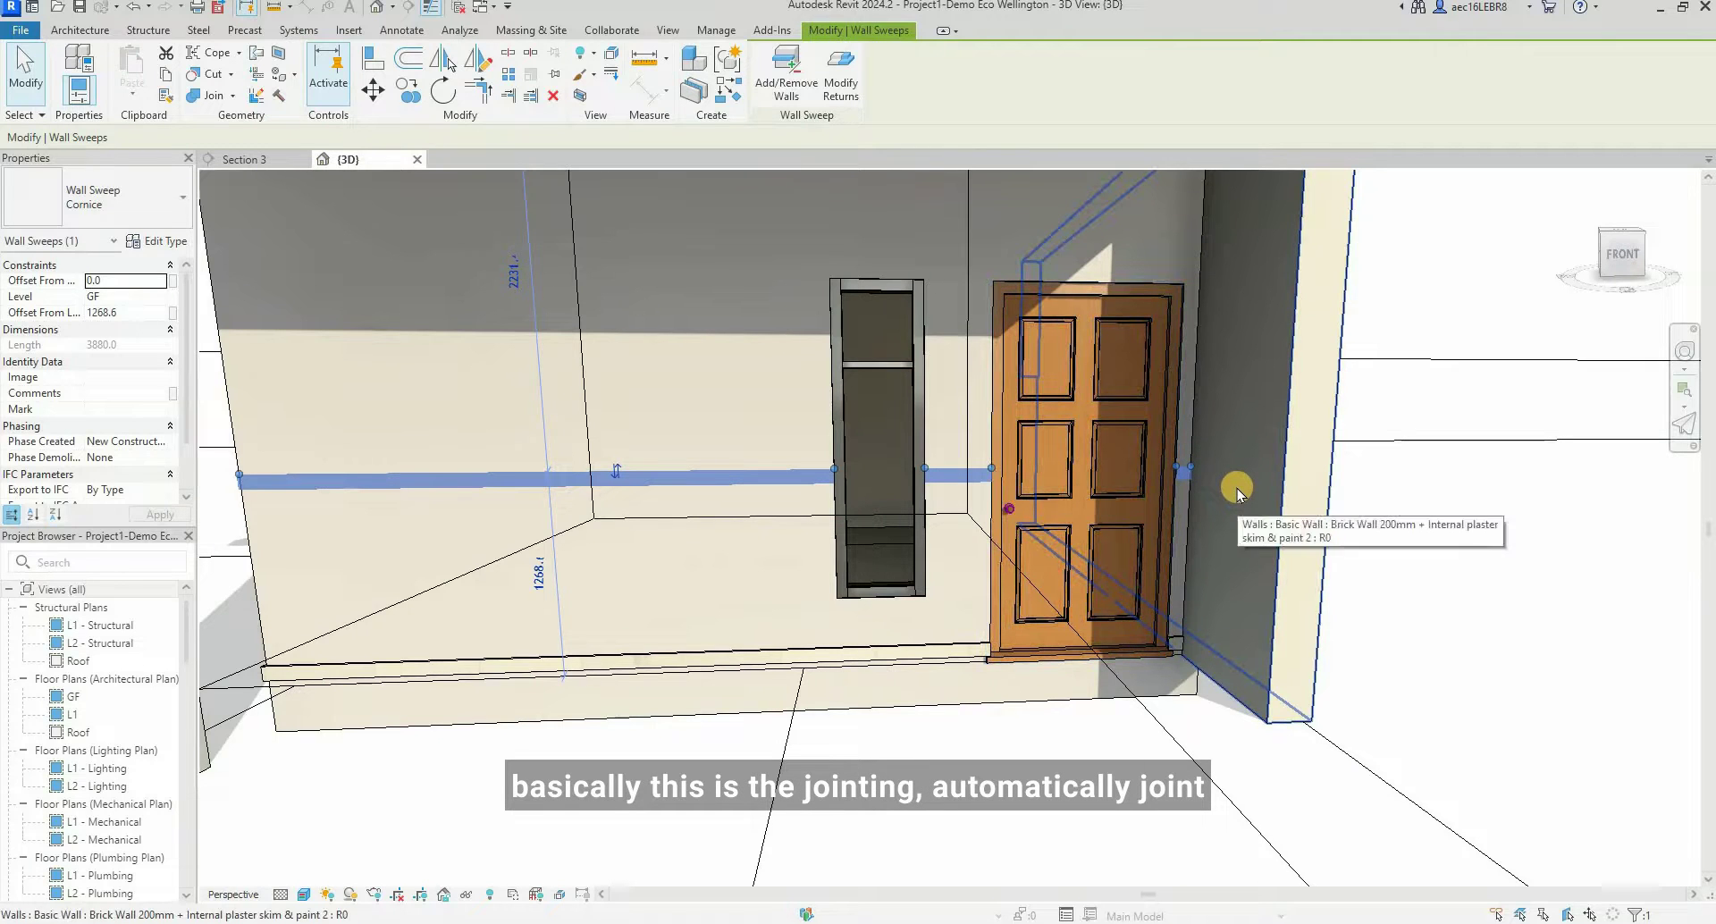
{"action": "key", "text": "Escape"}
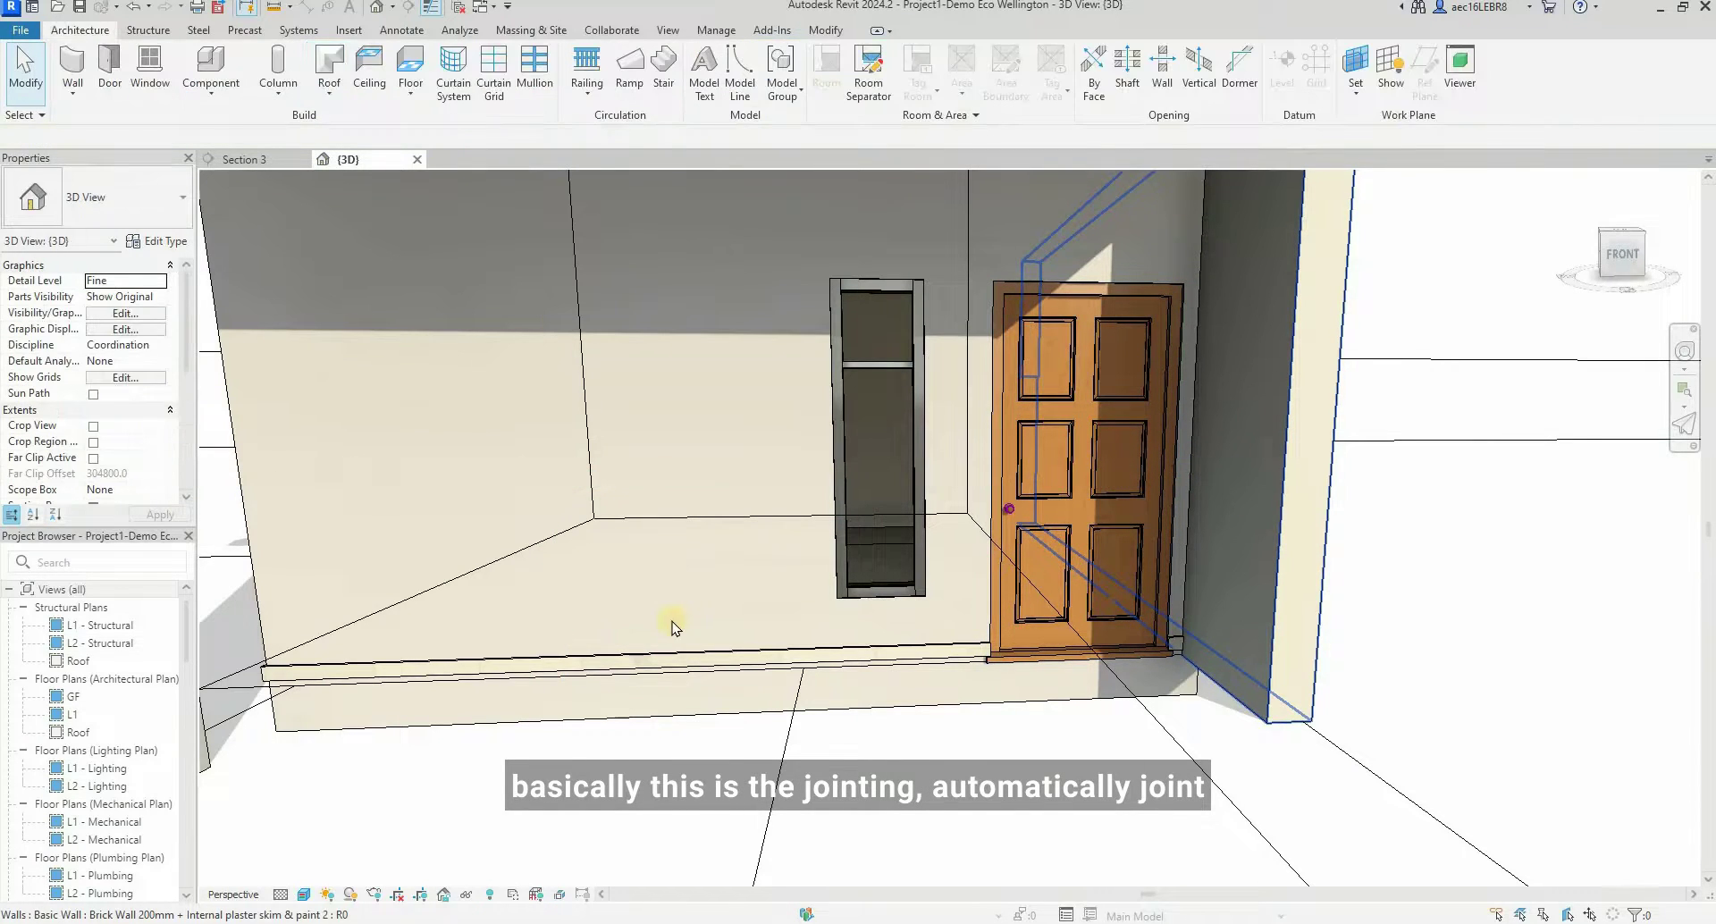
- Examine the exterior skirting sweep where it turns the corner between the window wall and the front entrance wall
{"action": "middle_click_drag", "start_coordinate": [687, 623], "coordinate": [1074, 598], "text": "shift"}
{"action": "scroll", "coordinate": [605, 704], "scroll_direction": "down", "scroll_amount": 5}
{"action": "middle_click_drag", "start_coordinate": [605, 705], "coordinate": [766, 666], "text": "shift"}
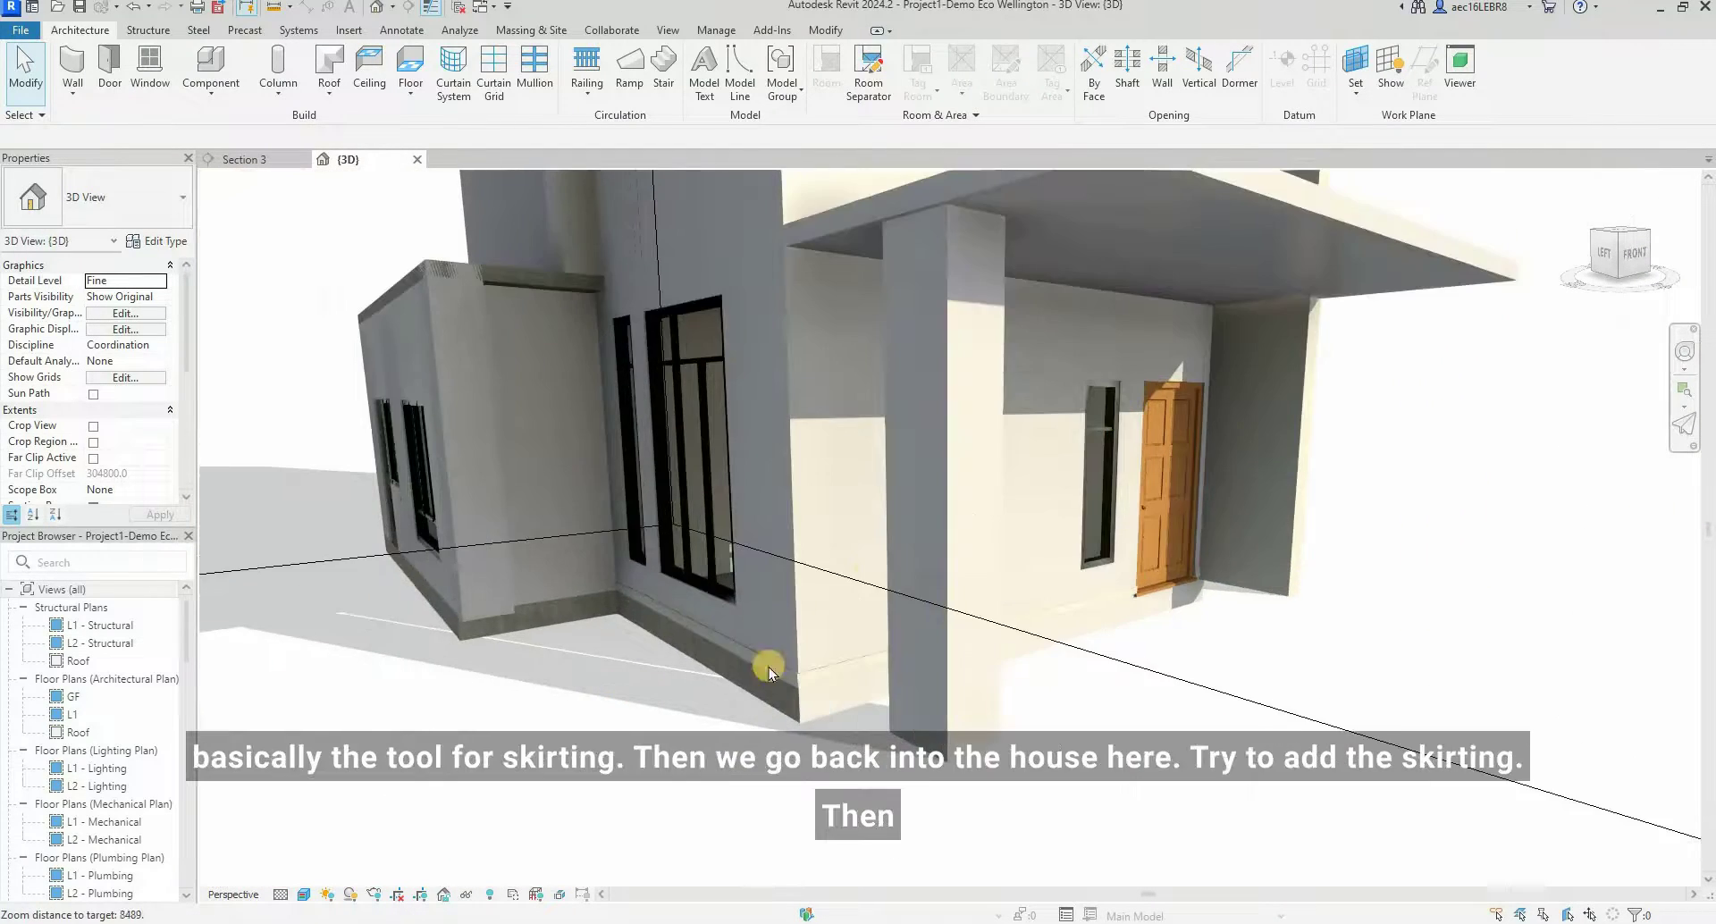
{"action": "scroll", "coordinate": [870, 575], "scroll_direction": "up", "scroll_amount": 8}
{"action": "middle_click_drag", "start_coordinate": [1038, 541], "coordinate": [1021, 816], "text": "shift"}
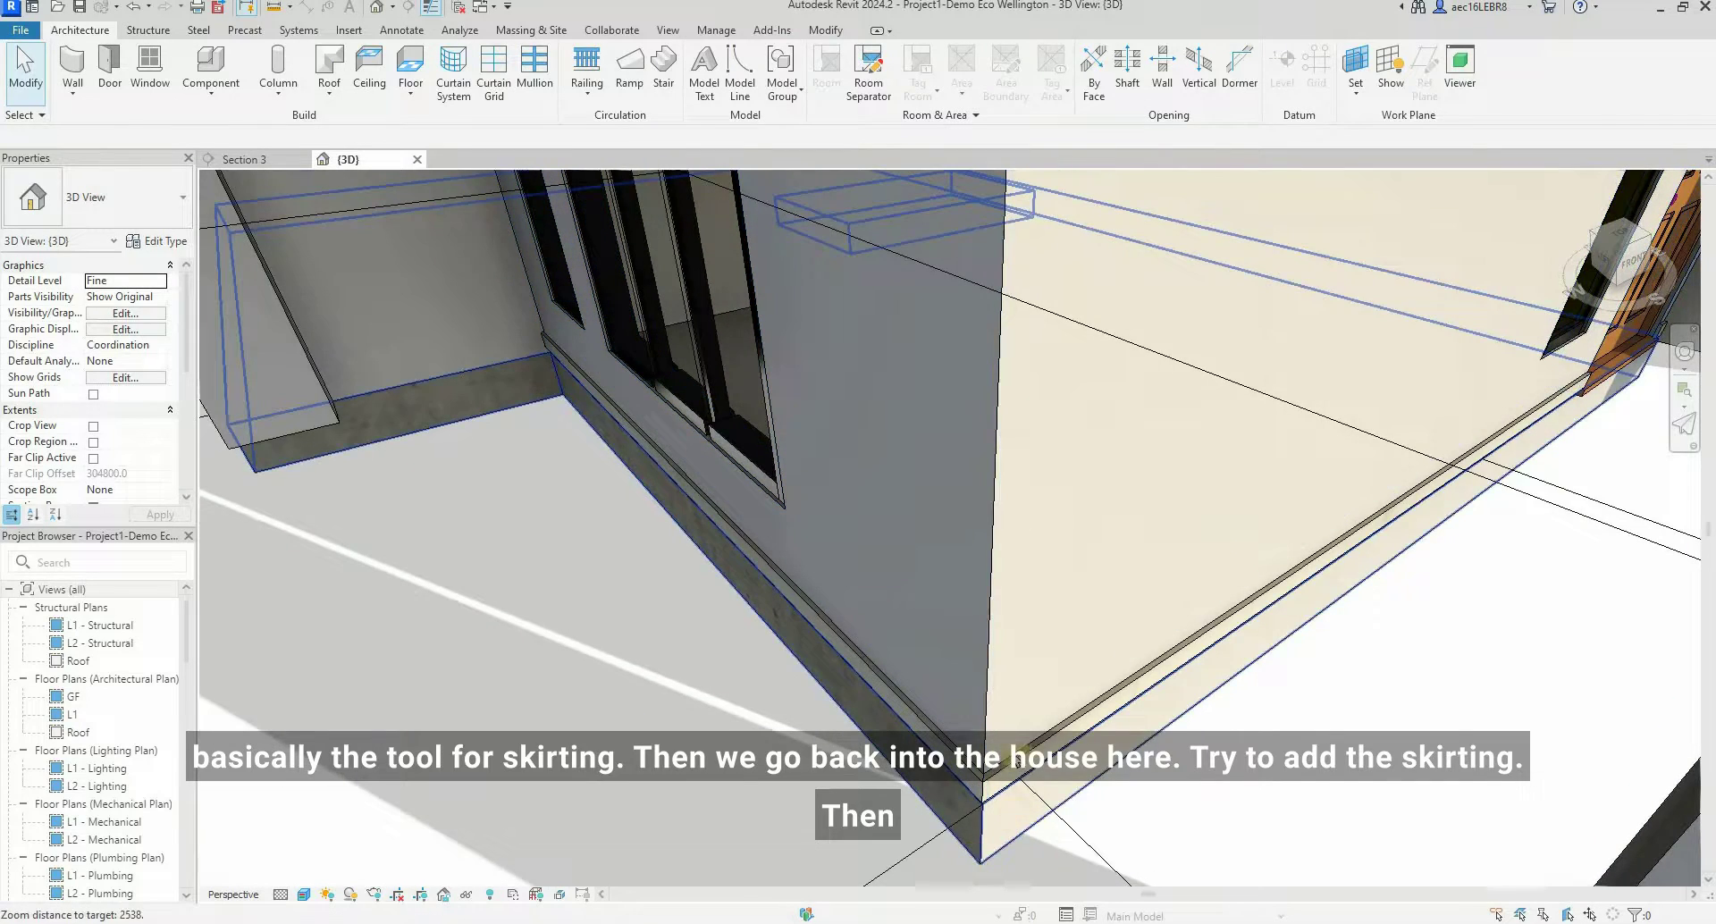
{"action": "scroll", "coordinate": [968, 858], "scroll_direction": "up", "scroll_amount": 4}
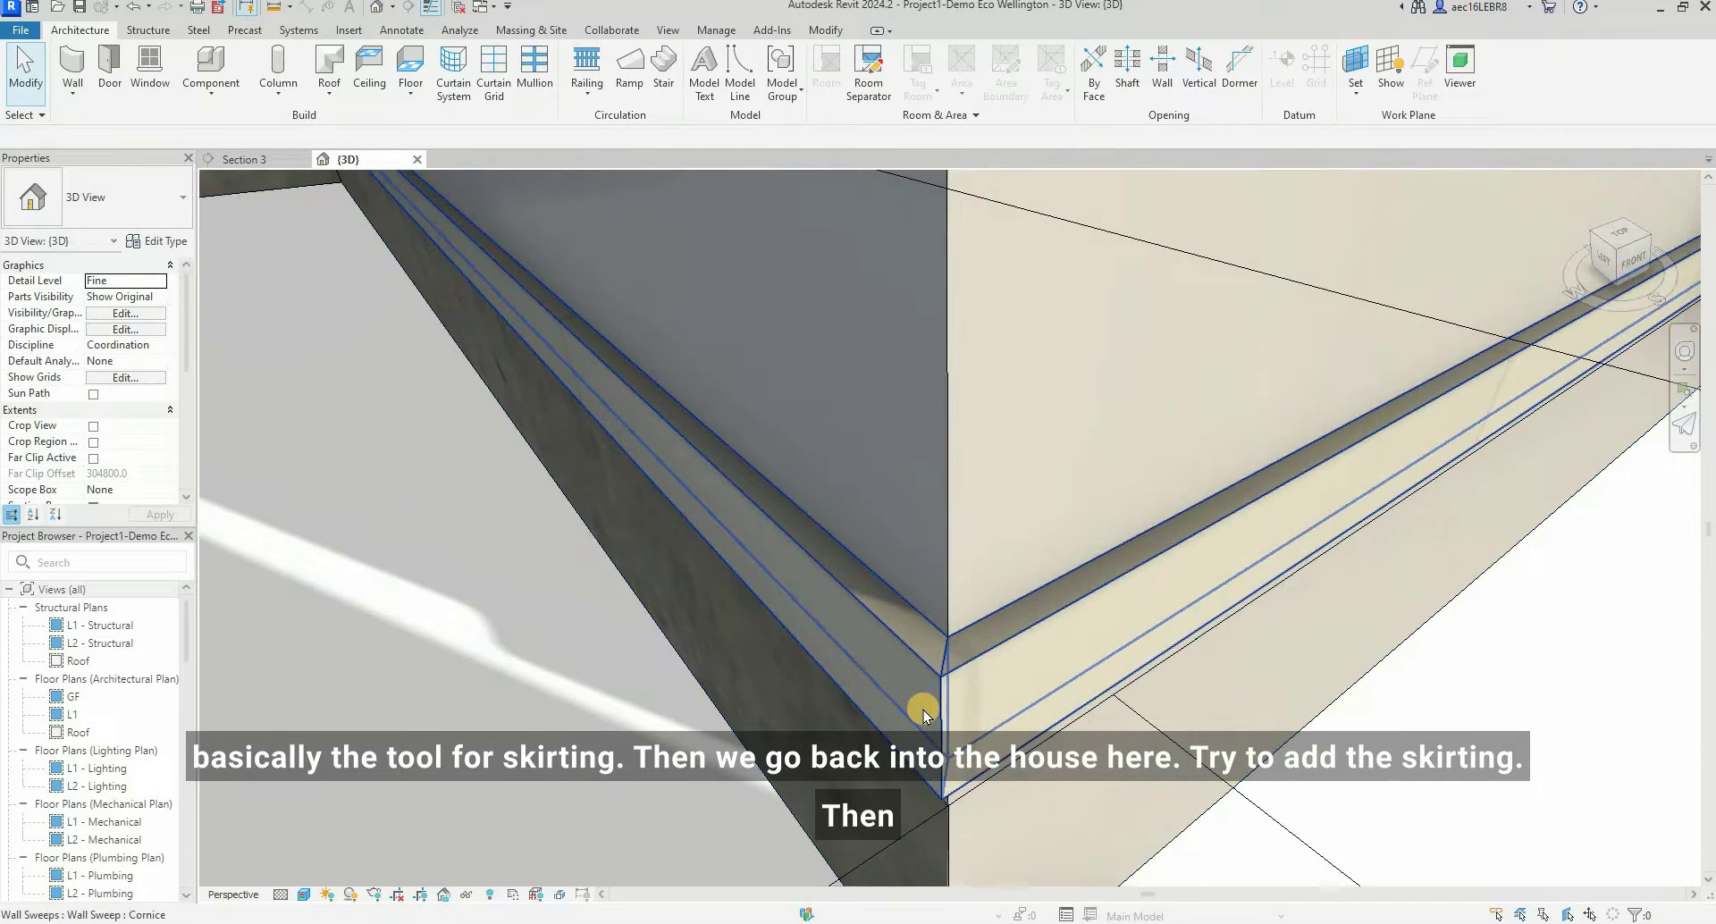
{"action": "scroll", "coordinate": [925, 709], "scroll_direction": "down", "scroll_amount": 4}
{"action": "middle_click_drag", "start_coordinate": [915, 709], "coordinate": [712, 395], "text": "shift"}
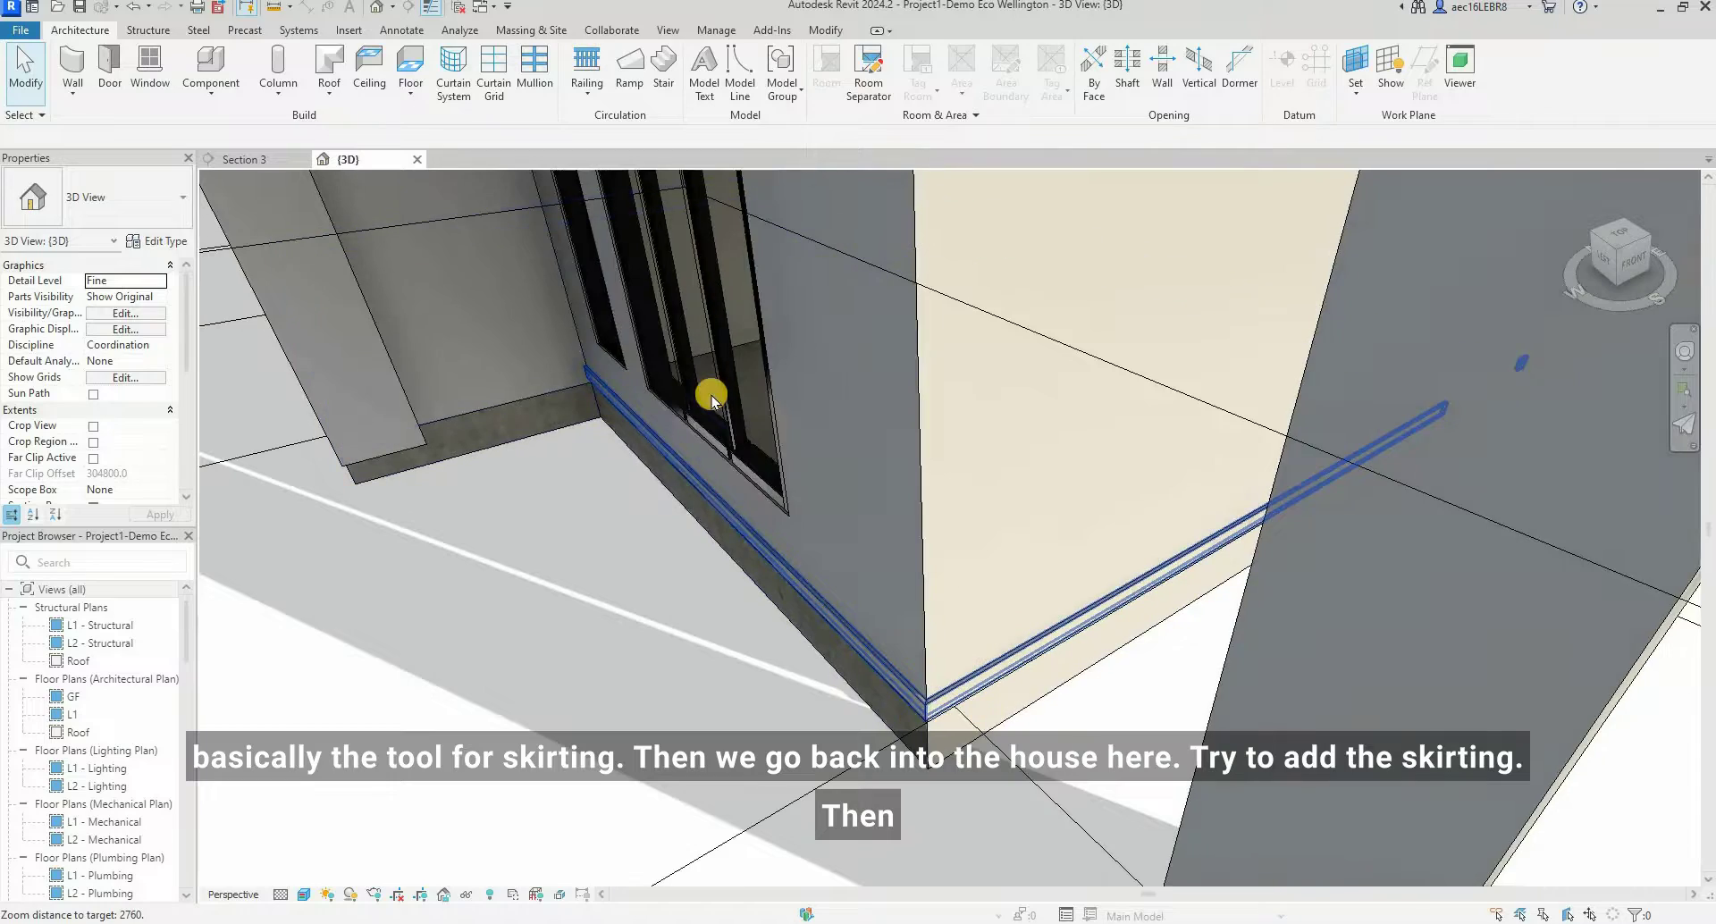
- Try to place a horizontal Cornice wall sweep along the base of the living room's interior walls and exit the command
{"action": "scroll", "coordinate": [984, 487], "scroll_direction": "up", "scroll_amount": 4}
{"action": "middle_click_drag", "start_coordinate": [903, 521], "coordinate": [402, 463], "text": "shift"}
{"action": "scroll", "coordinate": [400, 465], "scroll_direction": "up", "scroll_amount": 2}
{"action": "scroll", "coordinate": [894, 430], "scroll_direction": "down", "scroll_amount": 2}
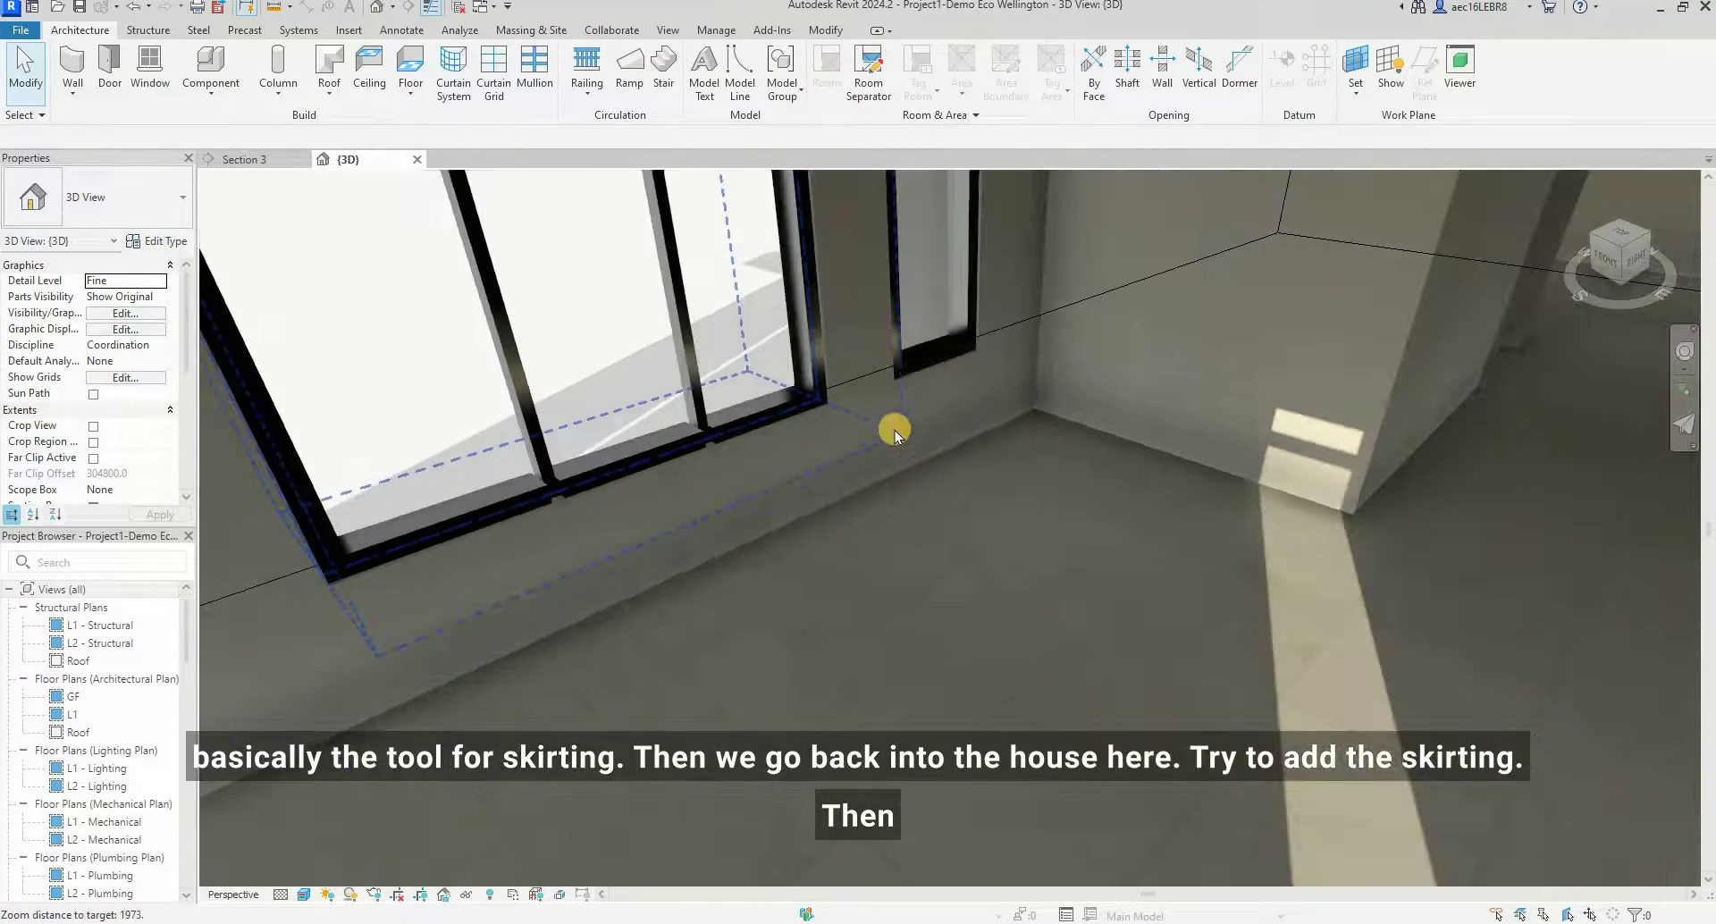
{"action": "left_click", "coordinate": [76, 99]}
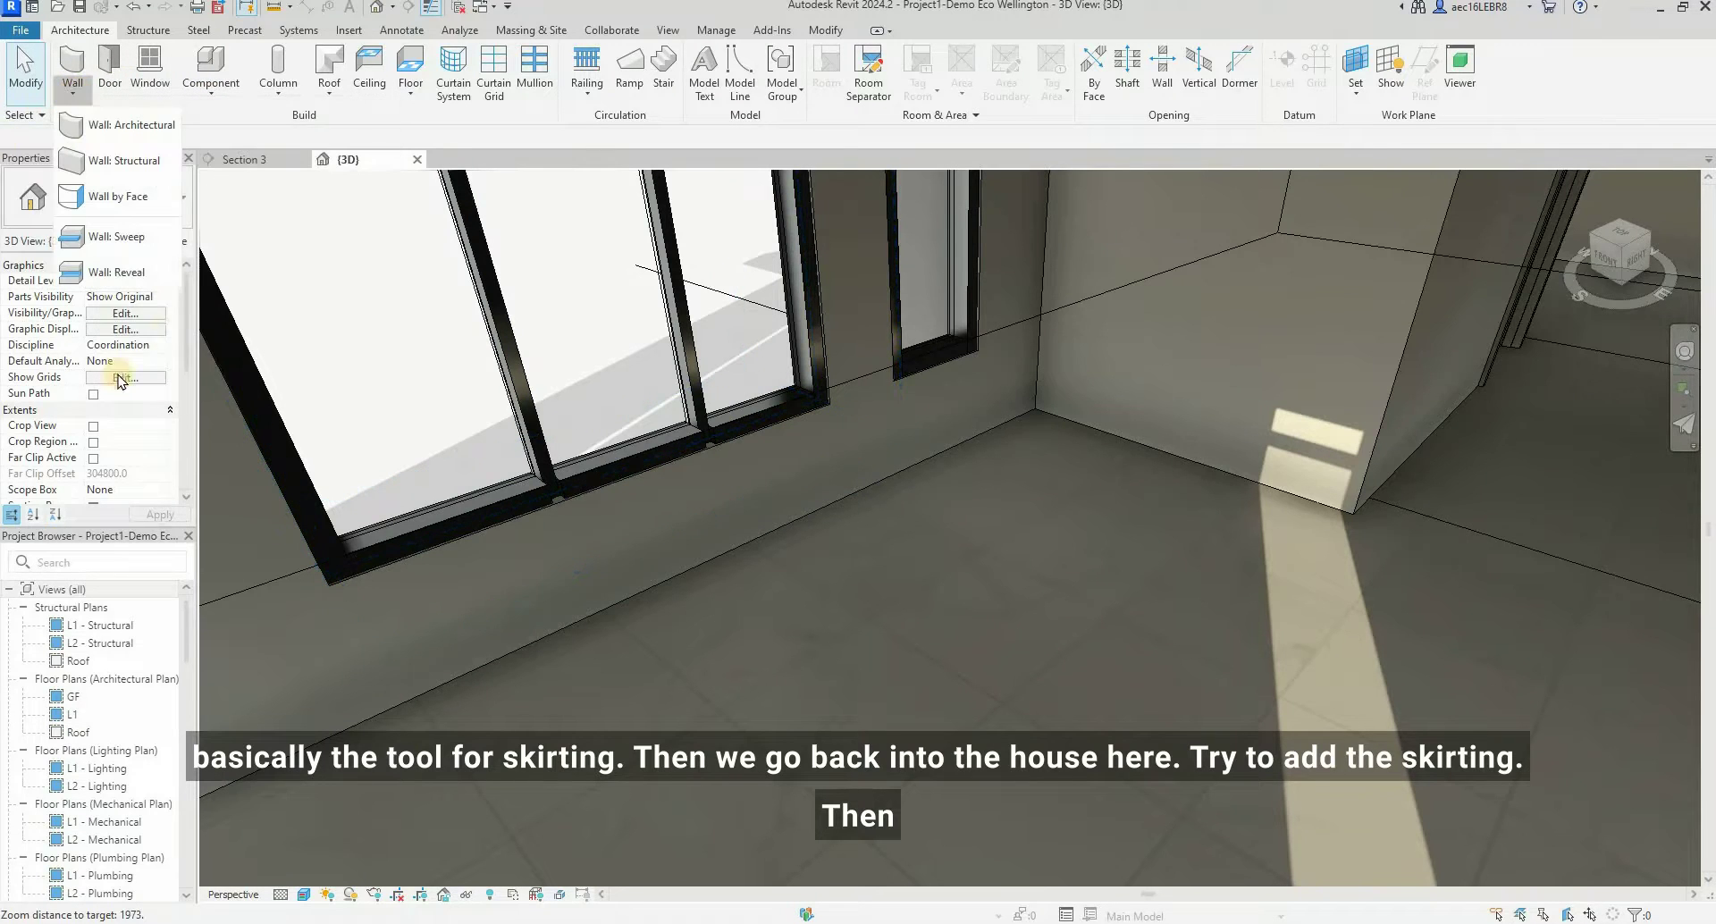
{"action": "left_click", "coordinate": [143, 236]}
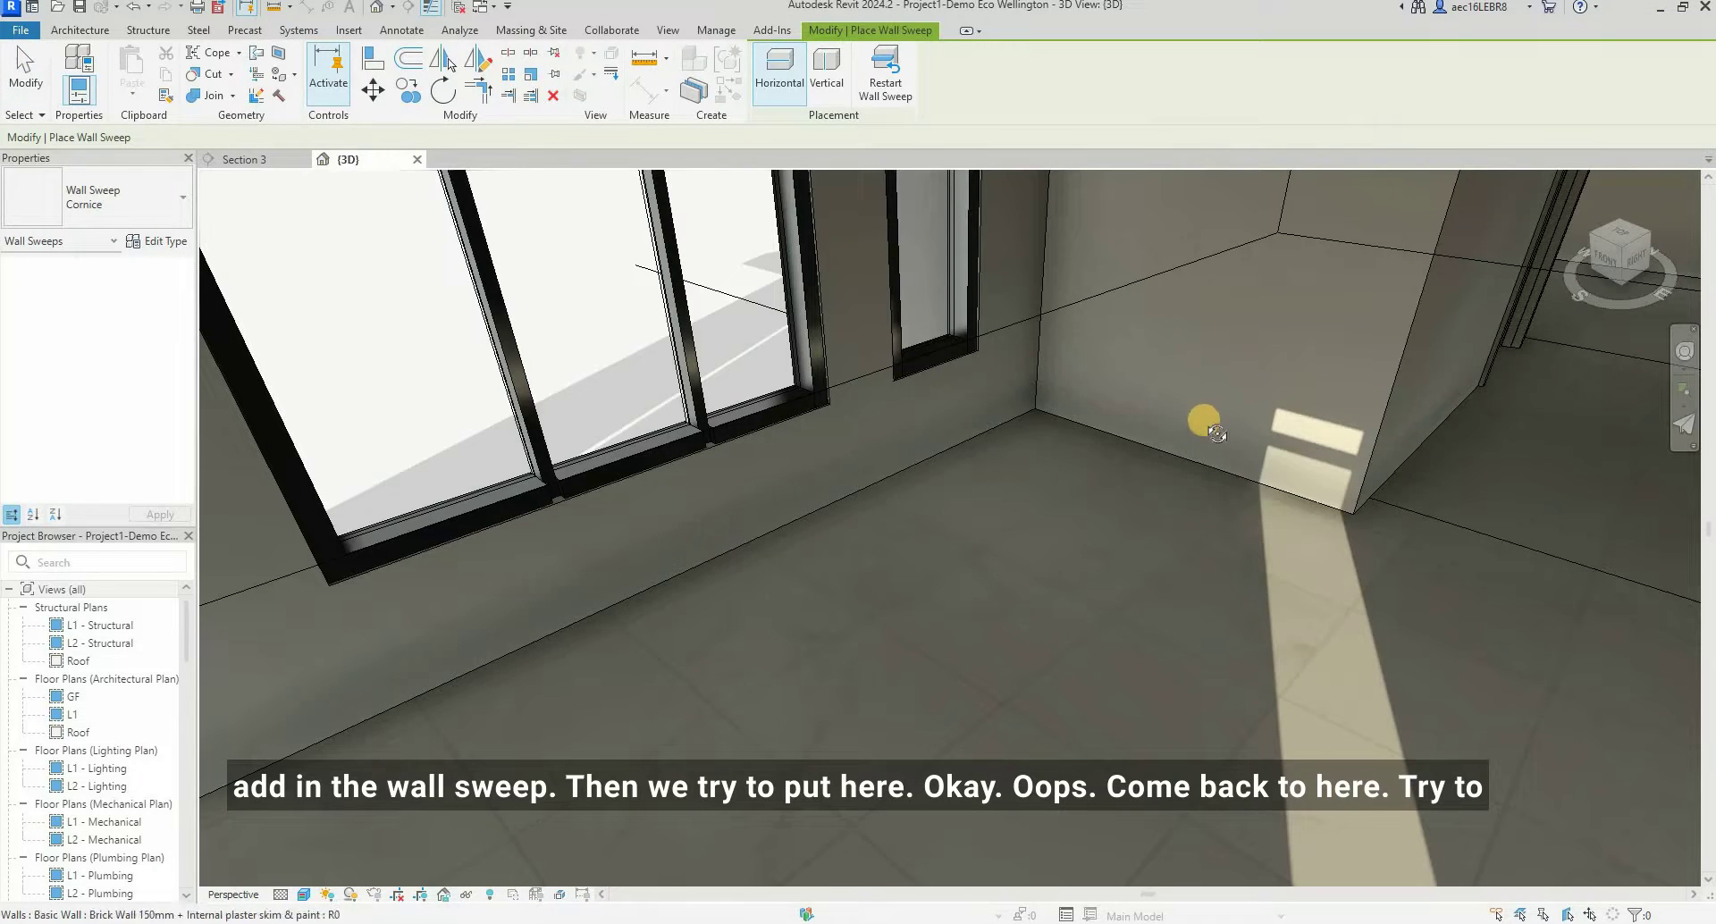
{"action": "middle_click_drag", "start_coordinate": [1257, 356], "coordinate": [1055, 577], "text": "shift"}
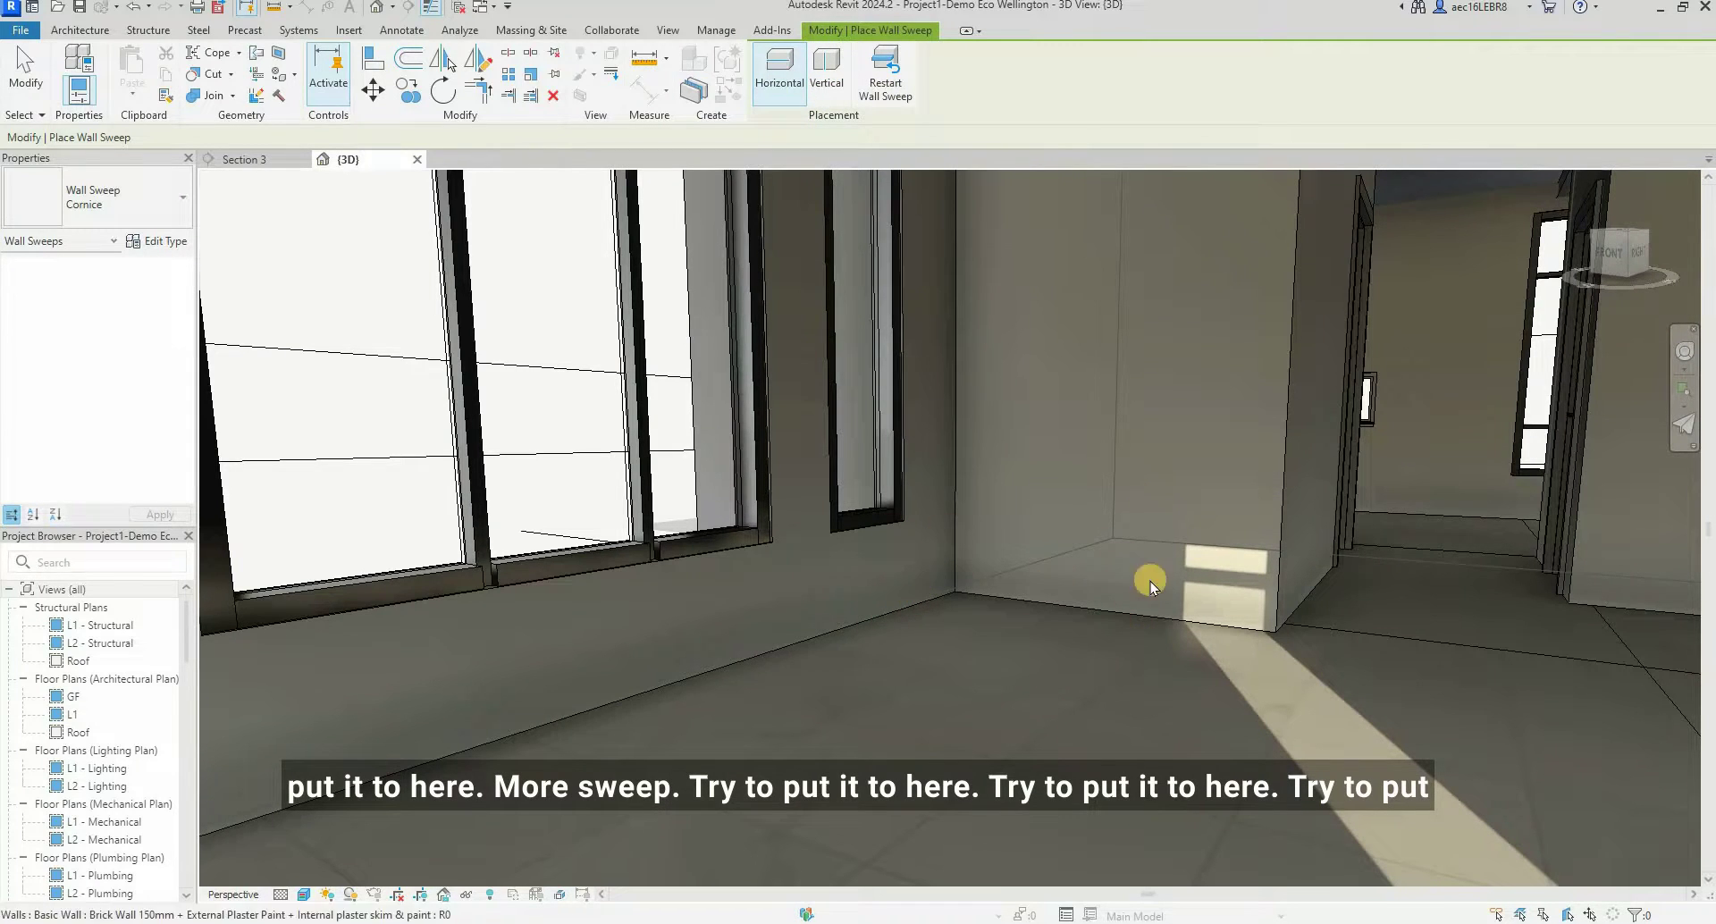
{"action": "scroll", "coordinate": [1108, 598], "scroll_direction": "up", "scroll_amount": 3}
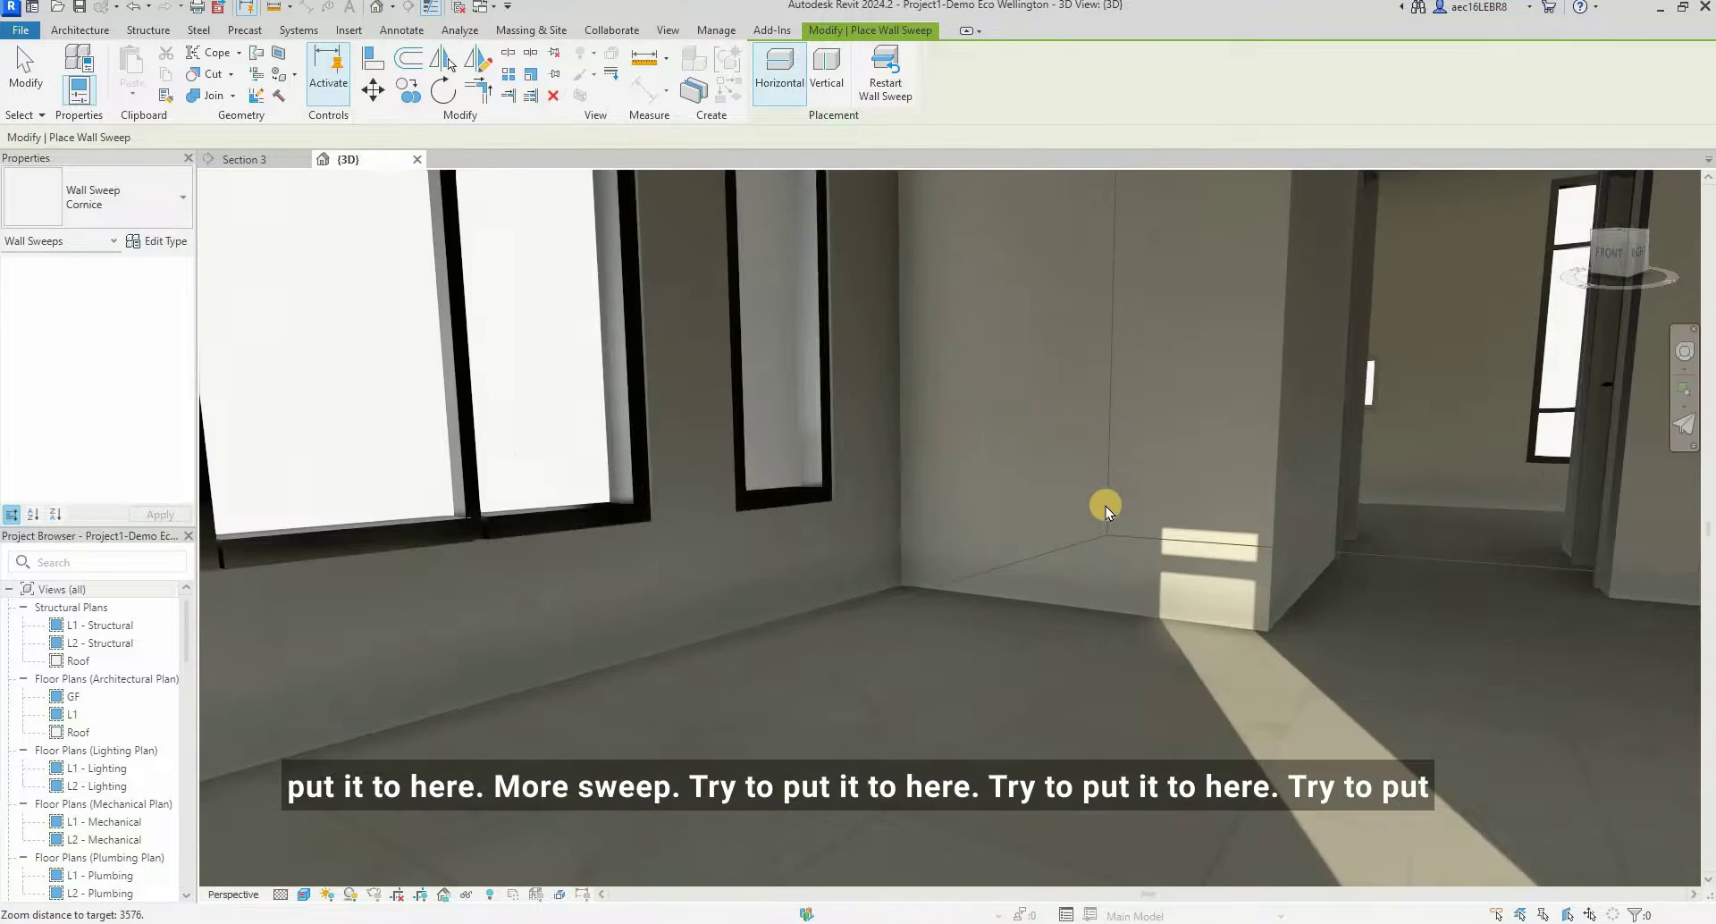
{"action": "middle_click_drag", "start_coordinate": [1300, 527], "coordinate": [969, 640], "text": "shift"}
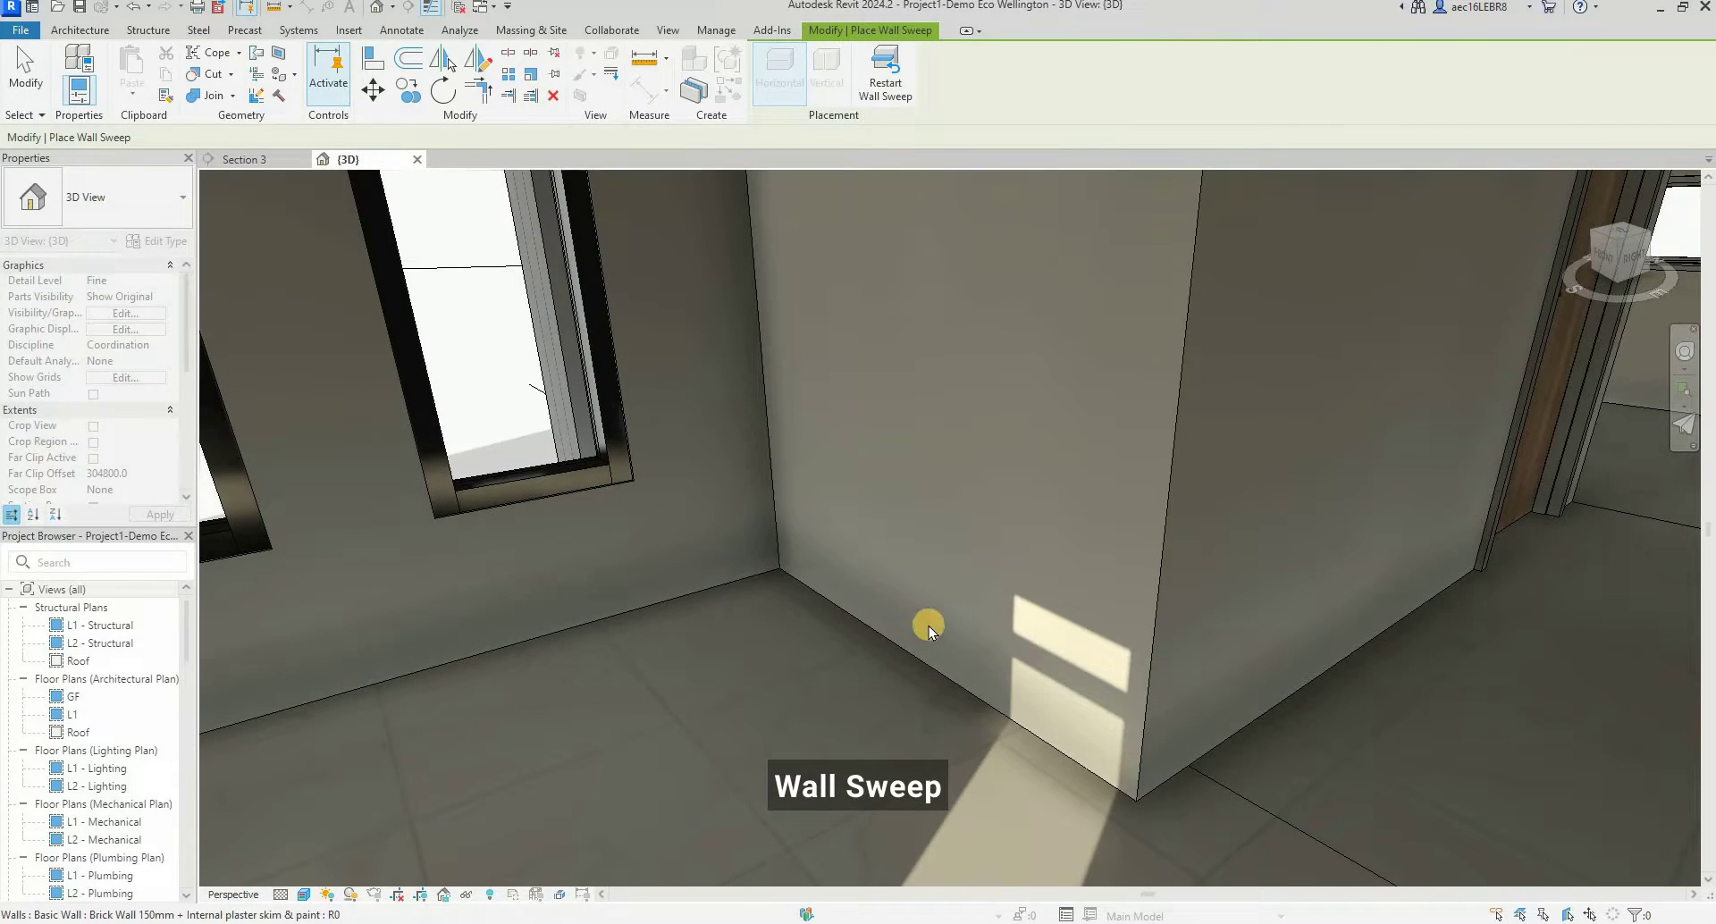
{"action": "middle_click_drag", "start_coordinate": [974, 582], "coordinate": [810, 482], "text": "shift"}
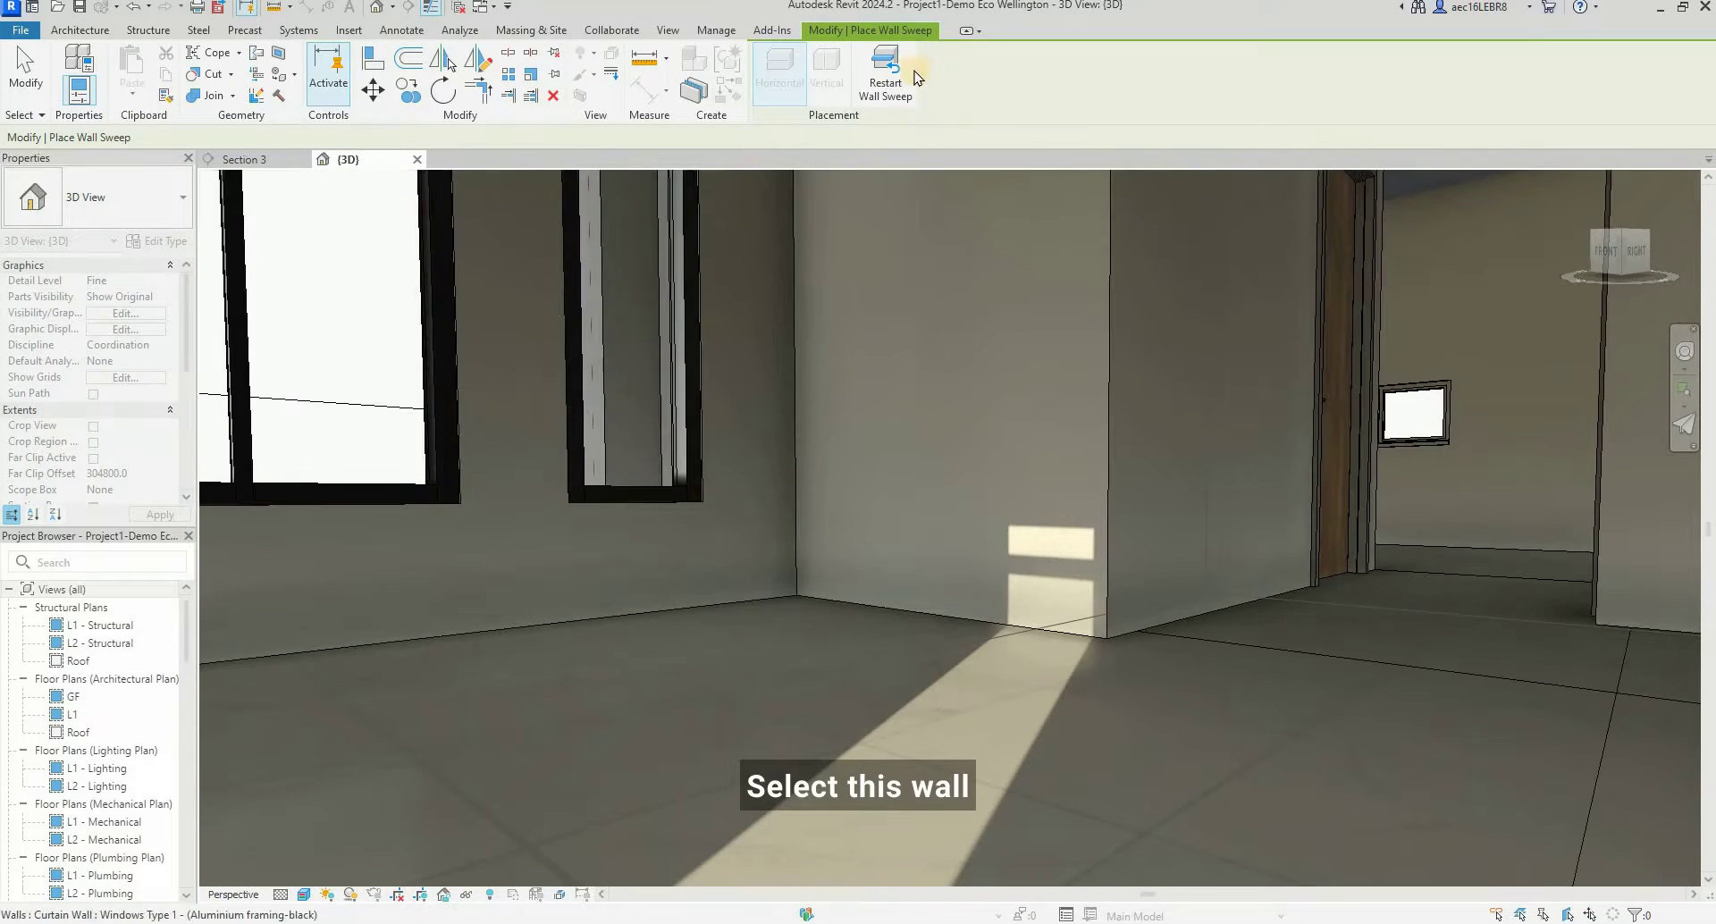
{"action": "left_click", "coordinate": [772, 87]}
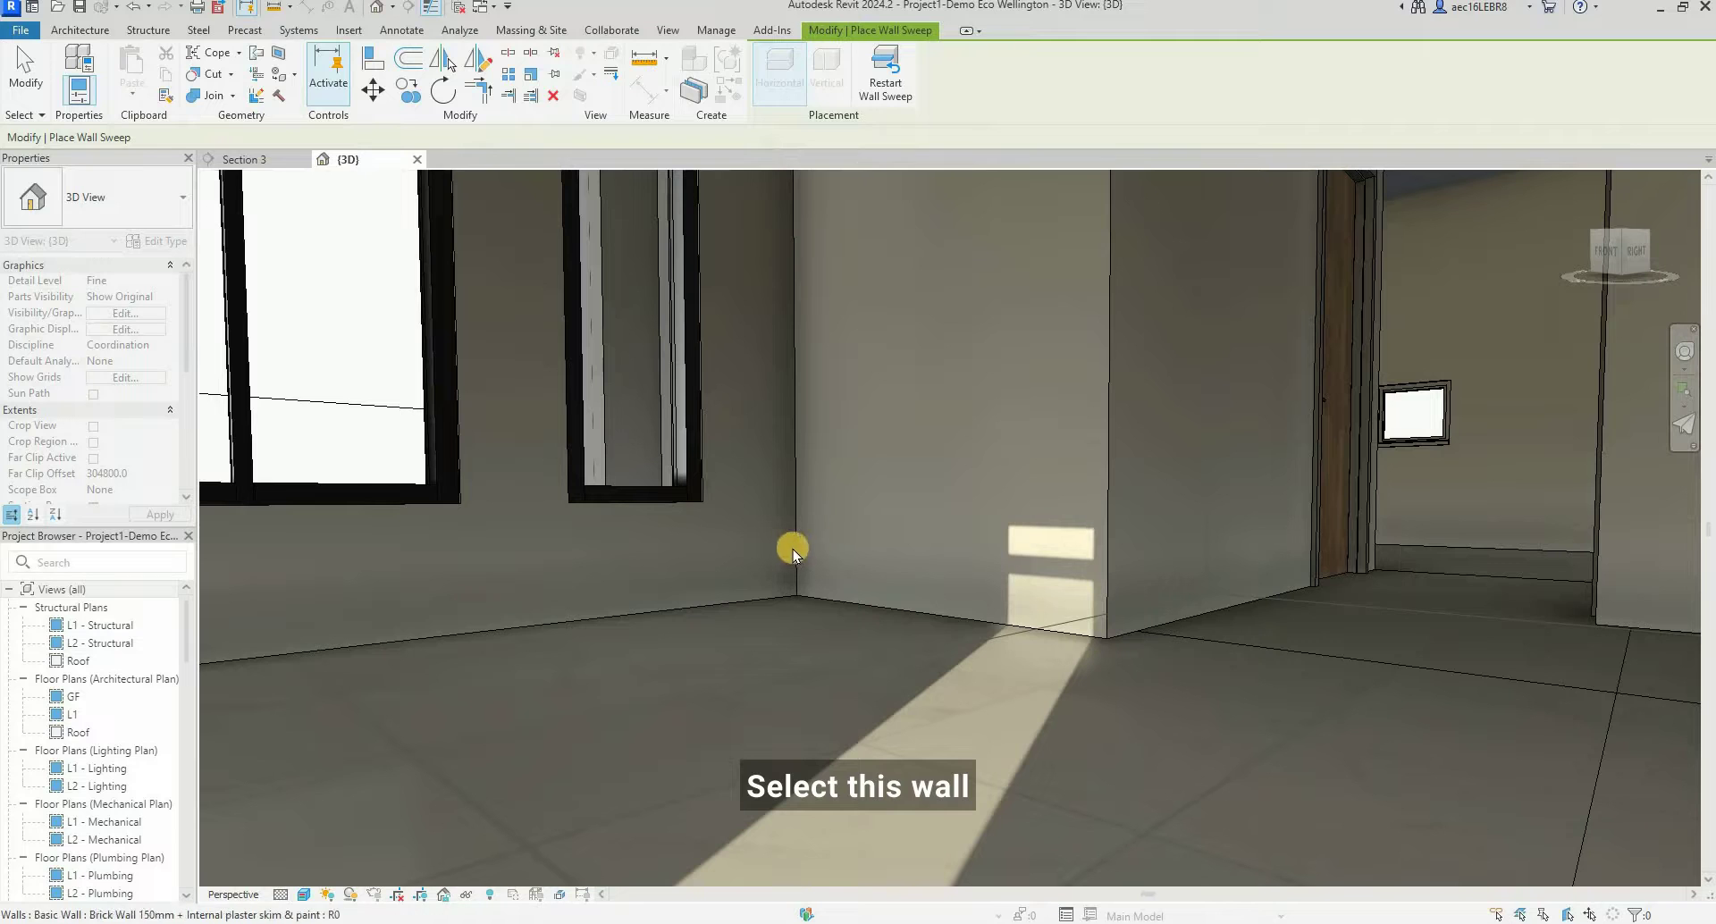
{"action": "left_click", "coordinate": [25, 72]}
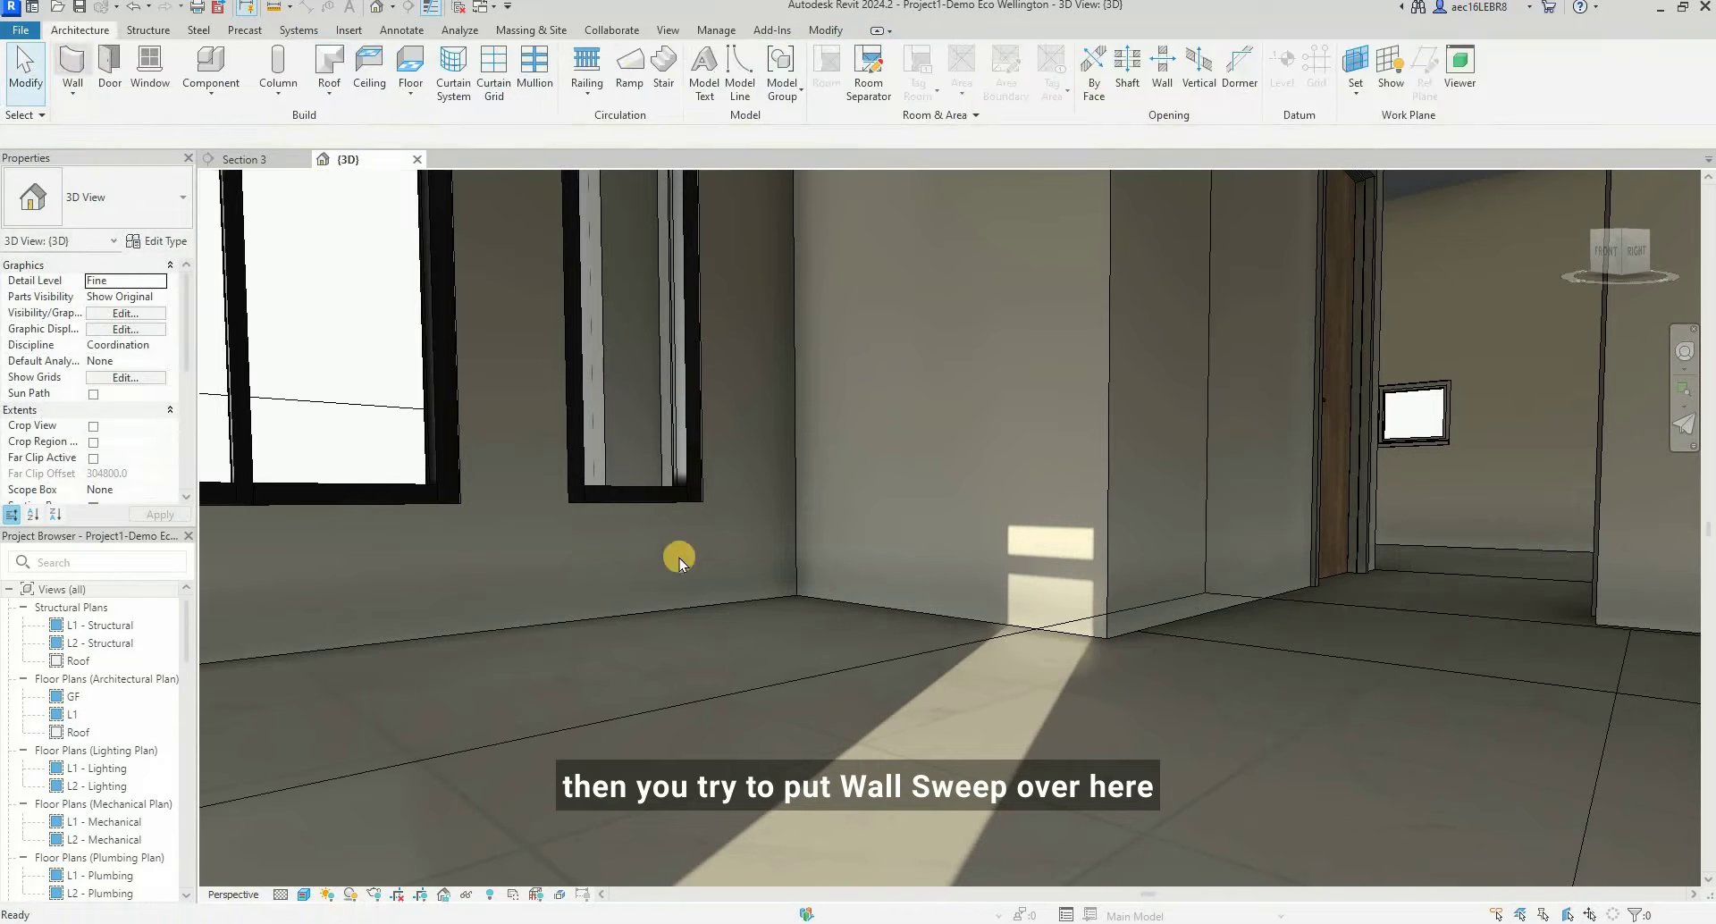
- Select the living room's window wall and try again to place a horizontal Cornice sweep at its interior corner
{"action": "left_click", "coordinate": [1039, 535]}
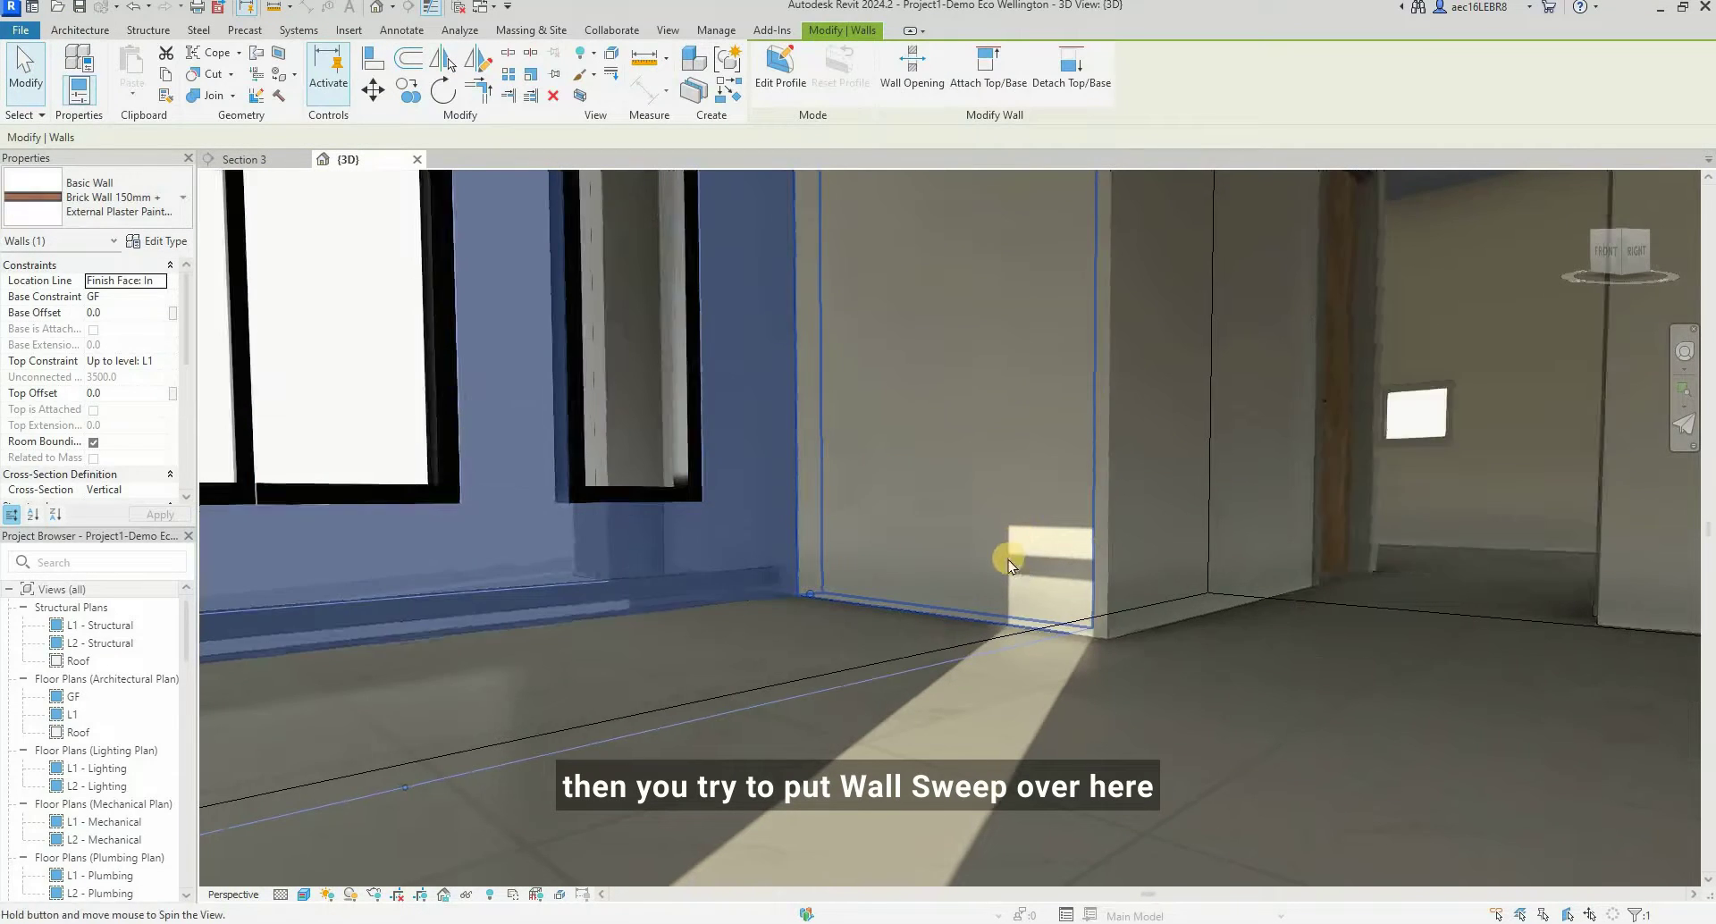
{"action": "middle_click_drag", "start_coordinate": [1002, 547], "coordinate": [911, 527], "text": "shift"}
{"action": "left_click", "coordinate": [80, 30]}
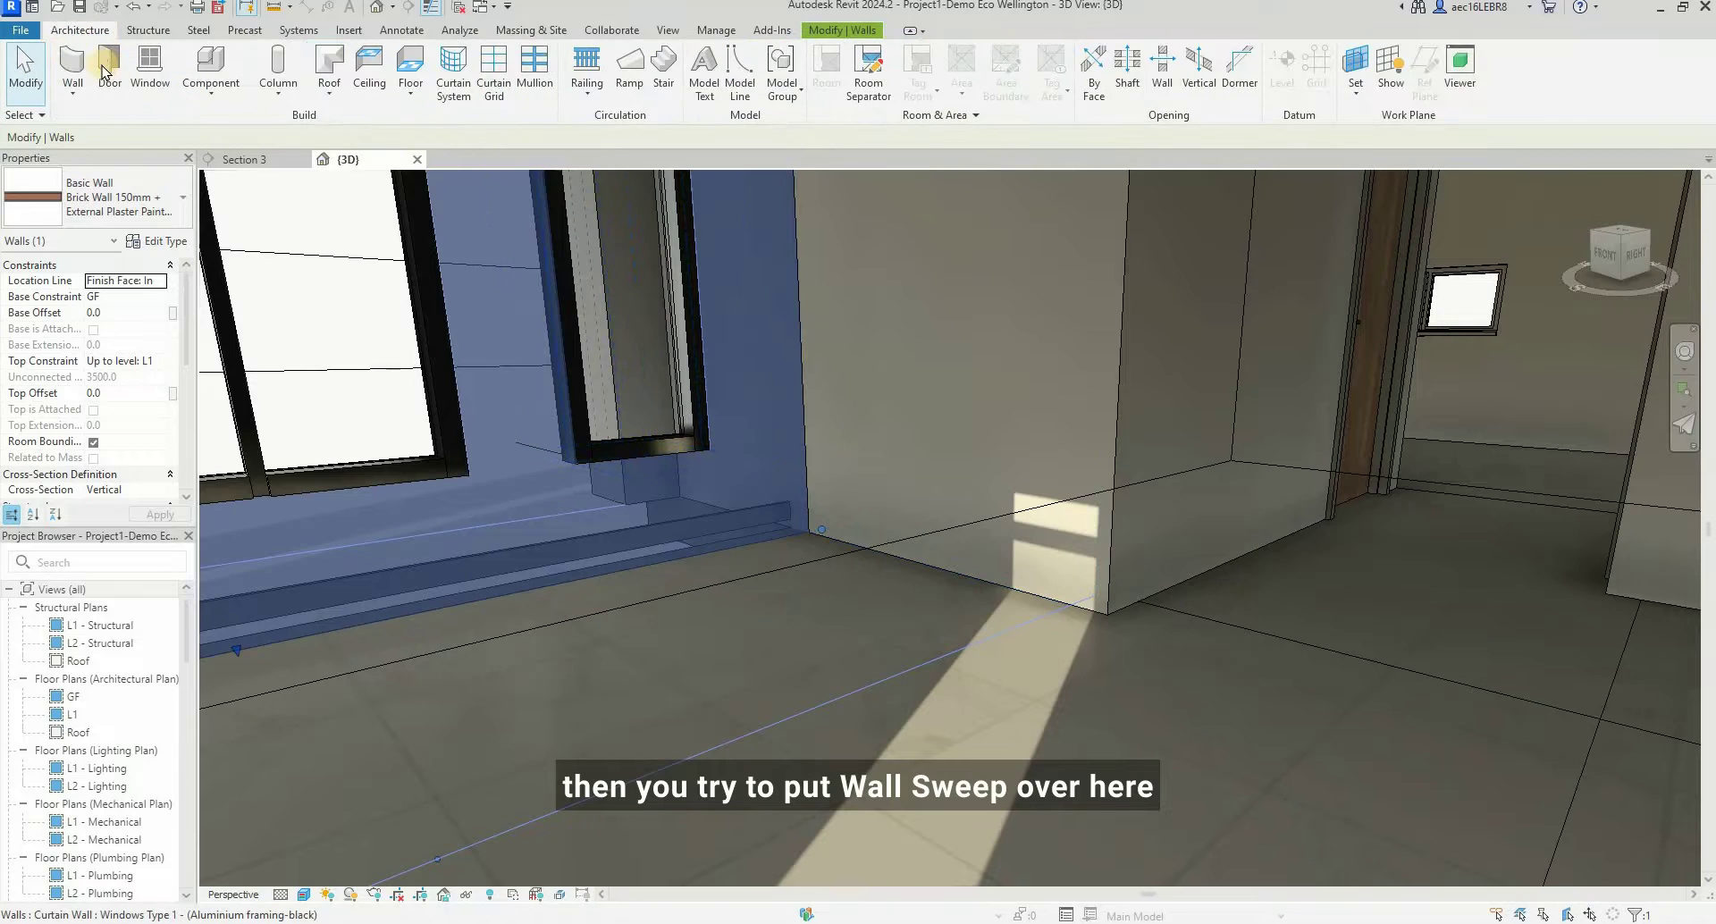
{"action": "left_click", "coordinate": [73, 93]}
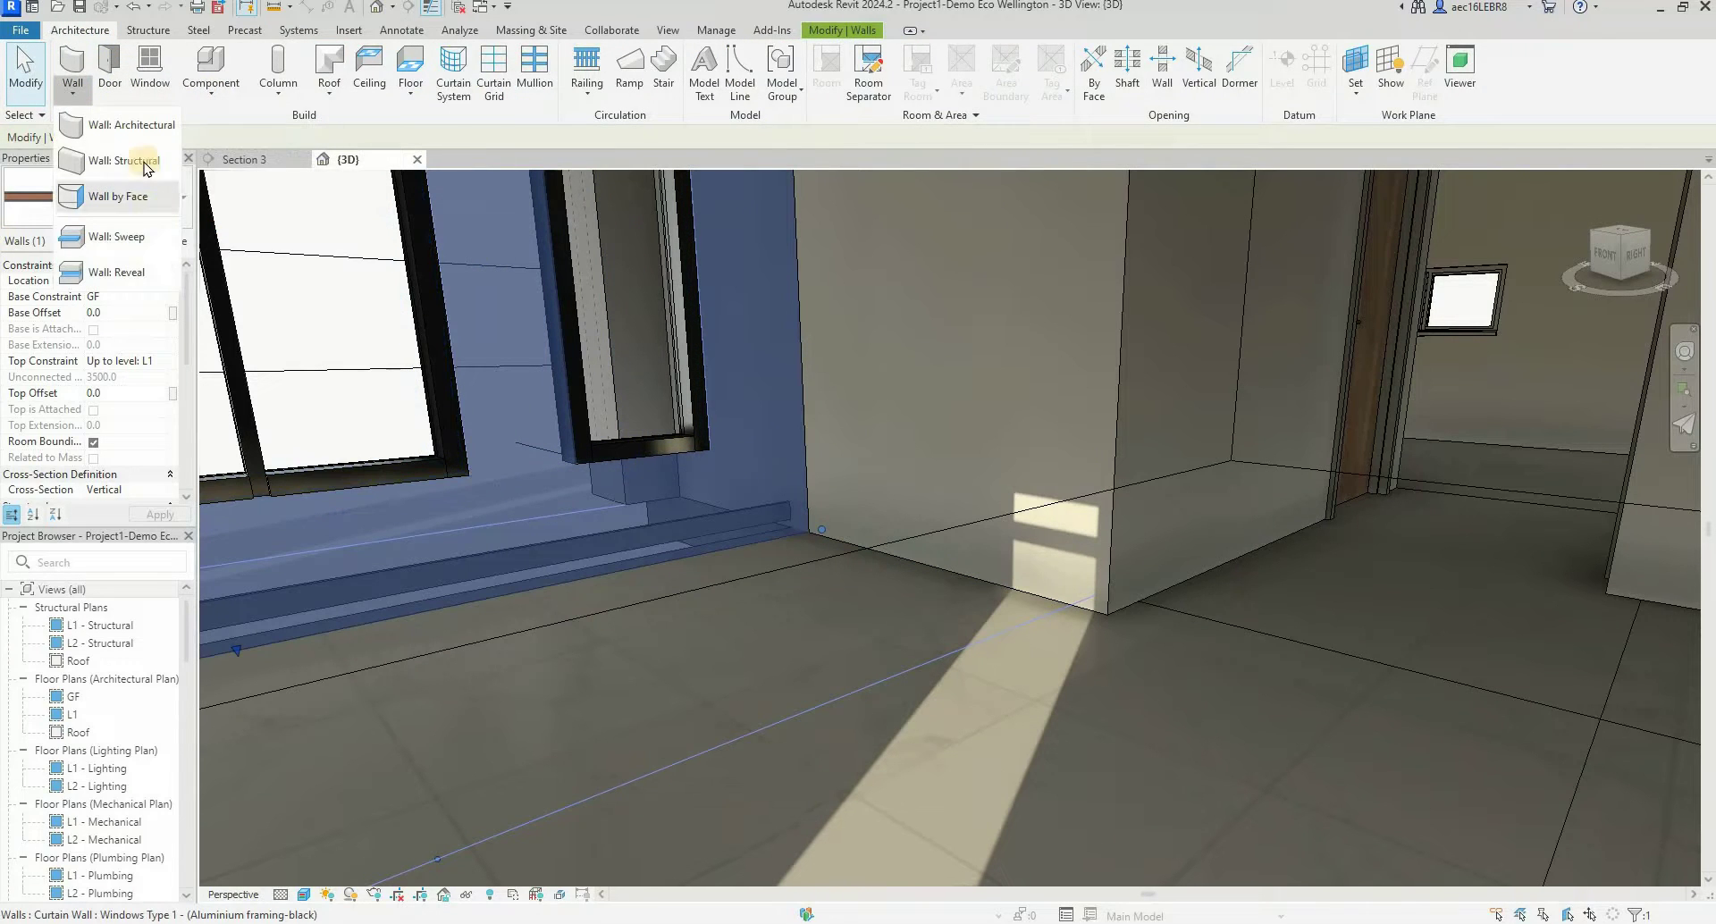
{"action": "left_click", "coordinate": [134, 237]}
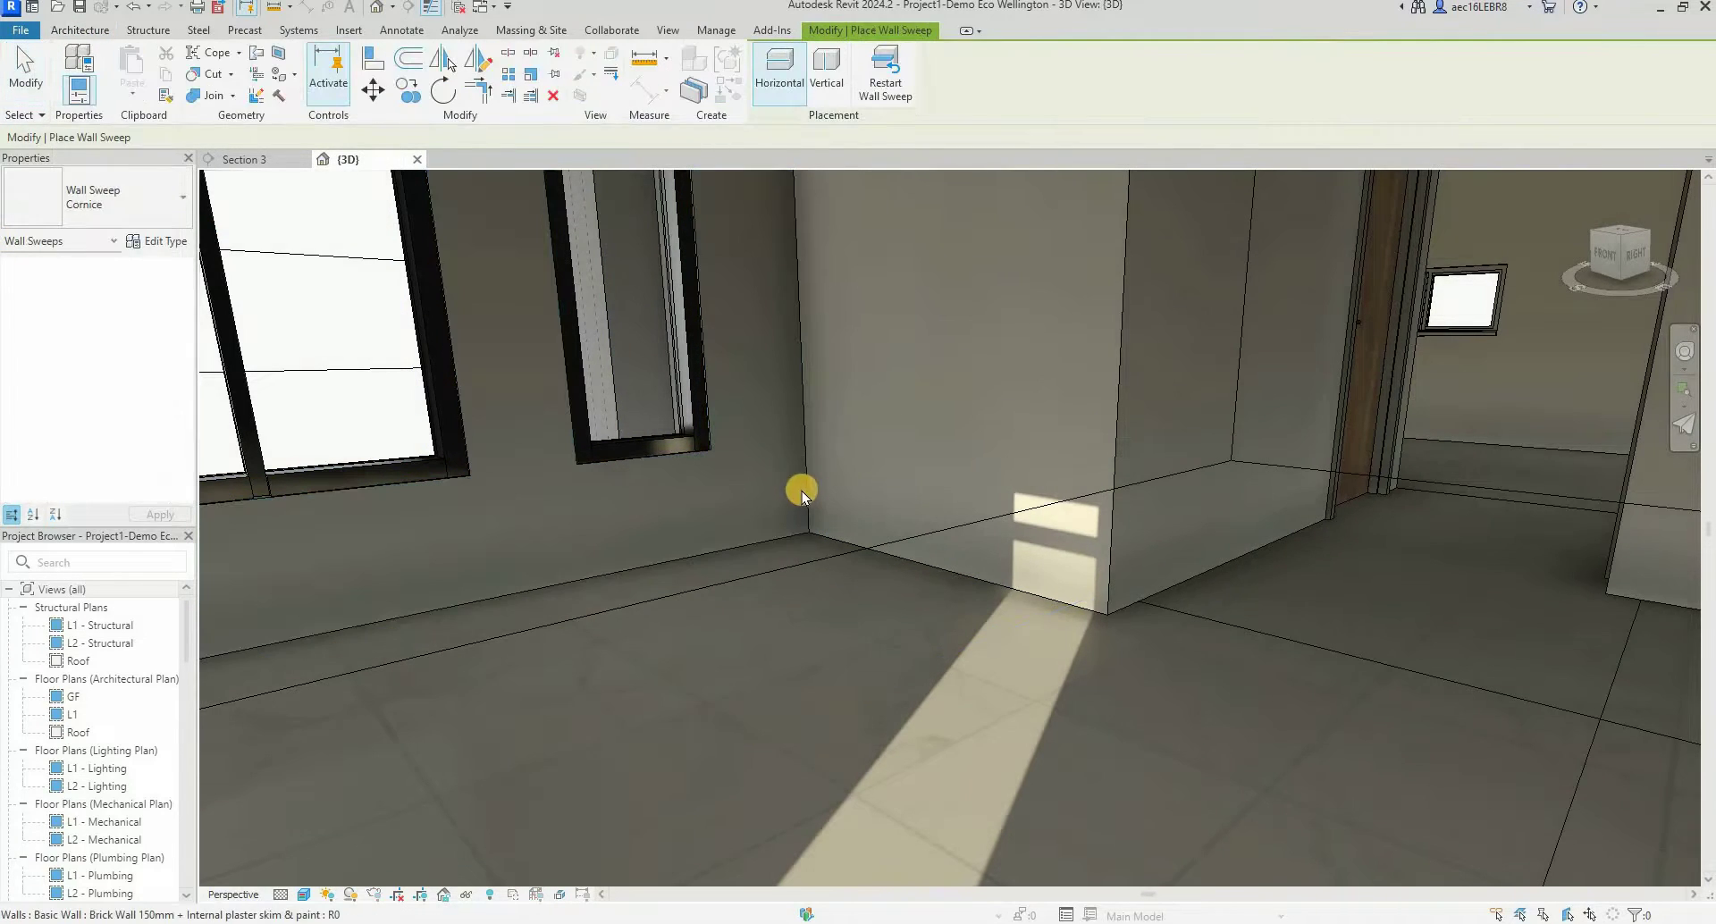
{"action": "left_click", "coordinate": [803, 487]}
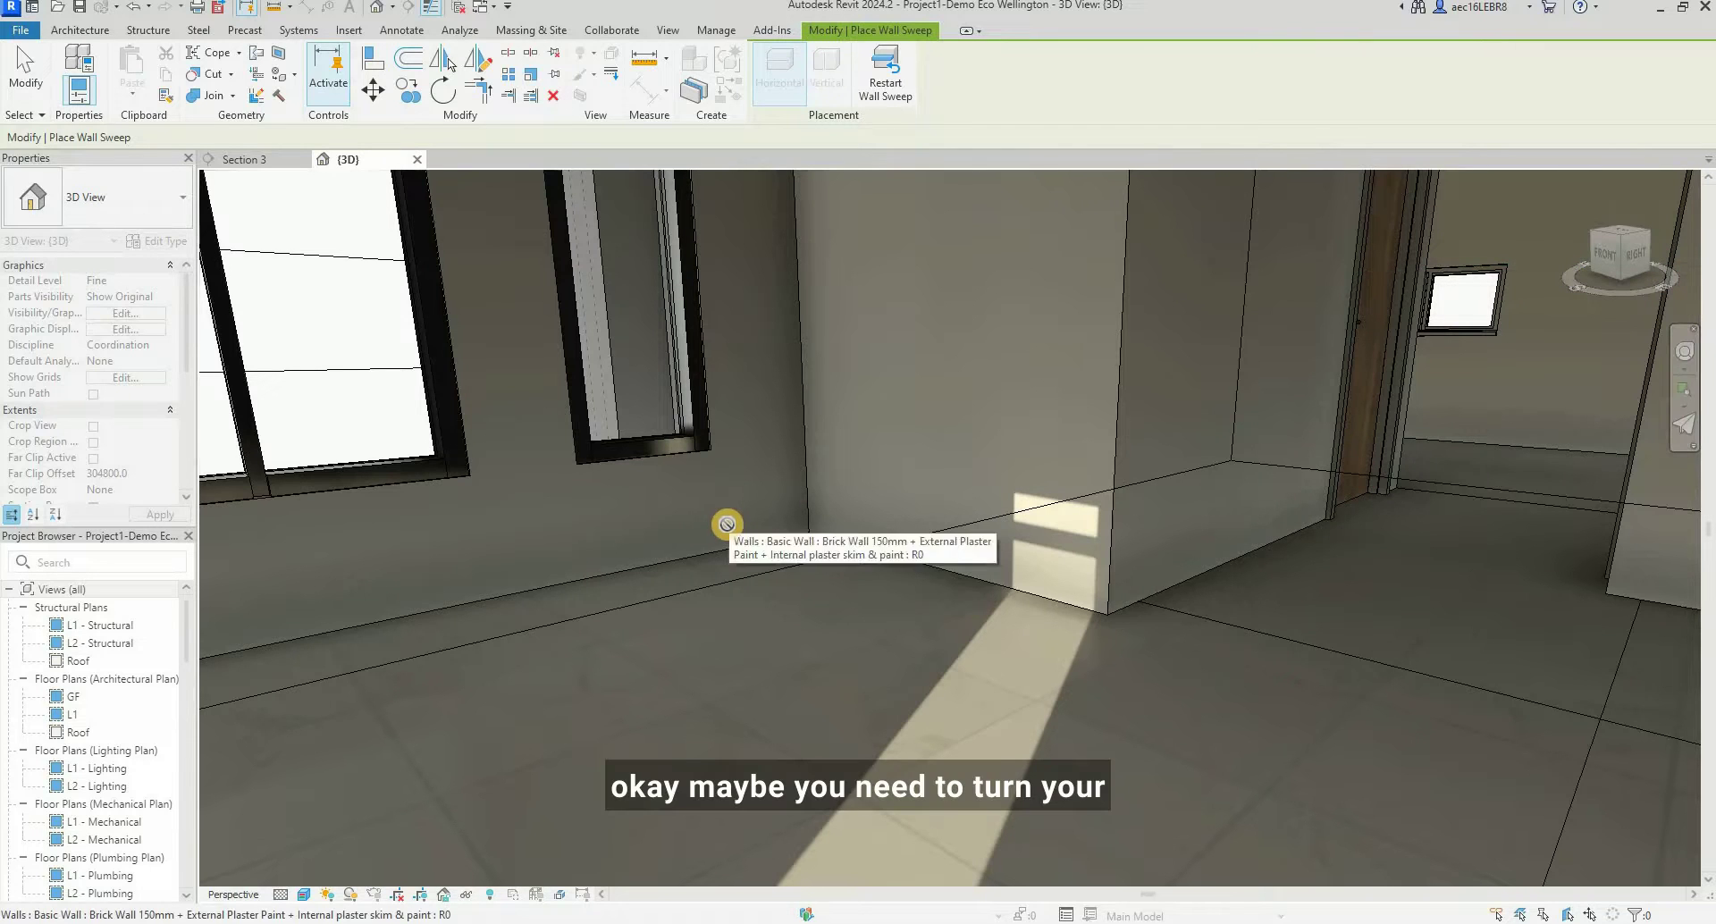
{"action": "key", "text": "Escape"}
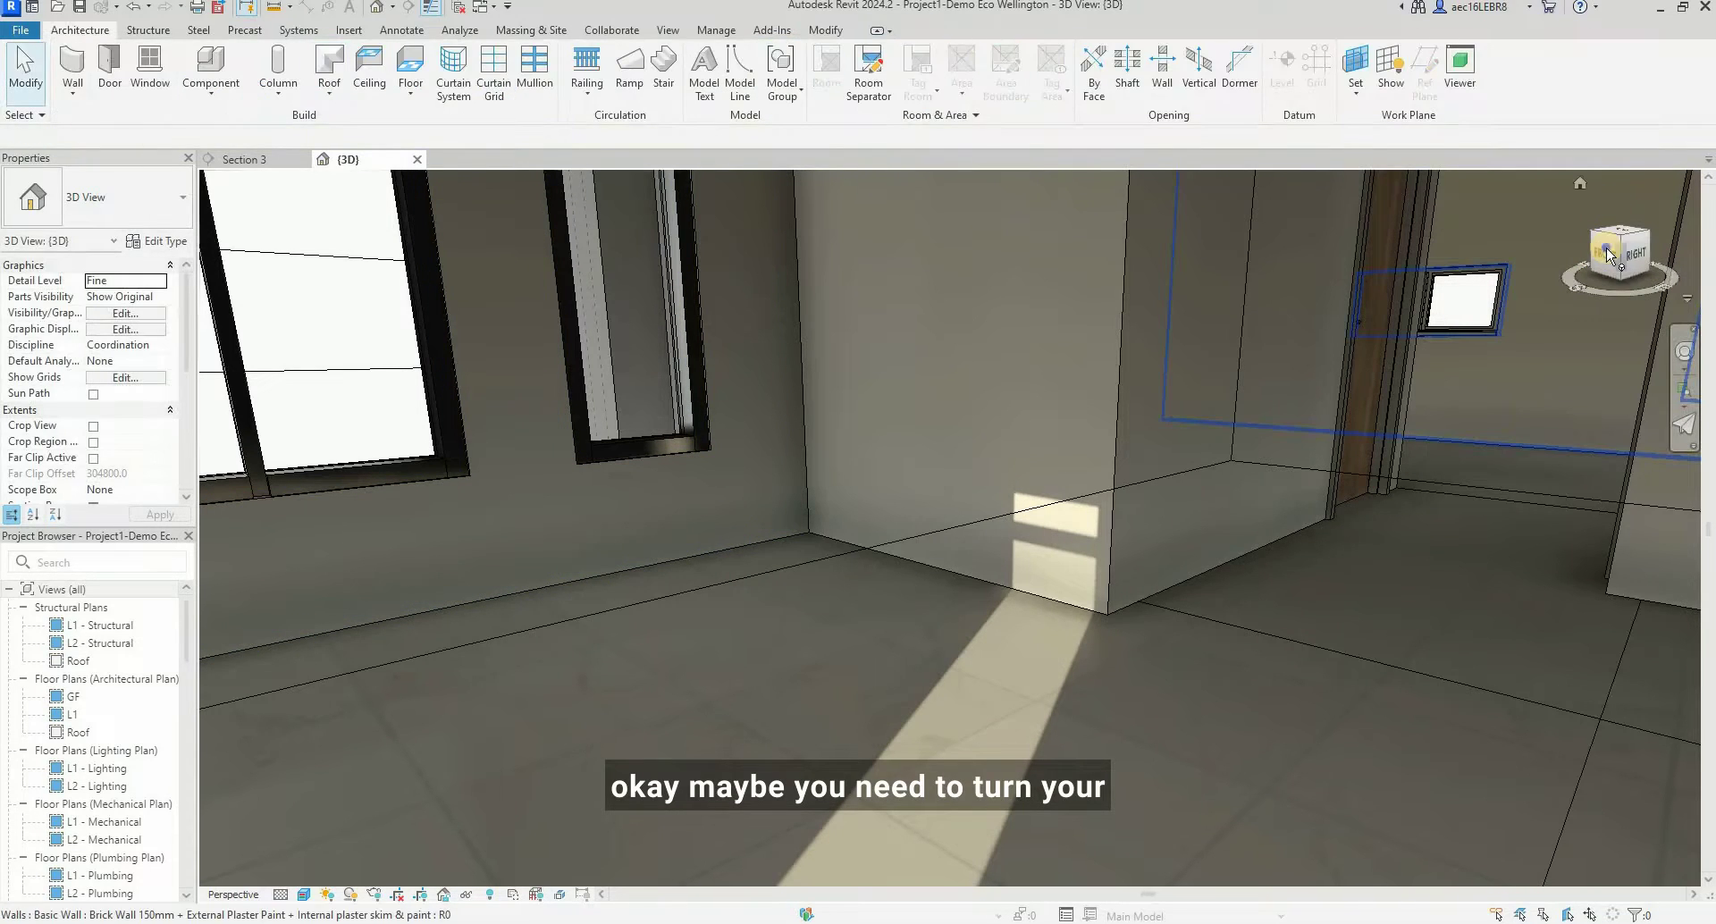
- Open the GF architectural floor plan at the living room walls and try to start a wall sweep there
{"action": "right_click", "coordinate": [1611, 251]}
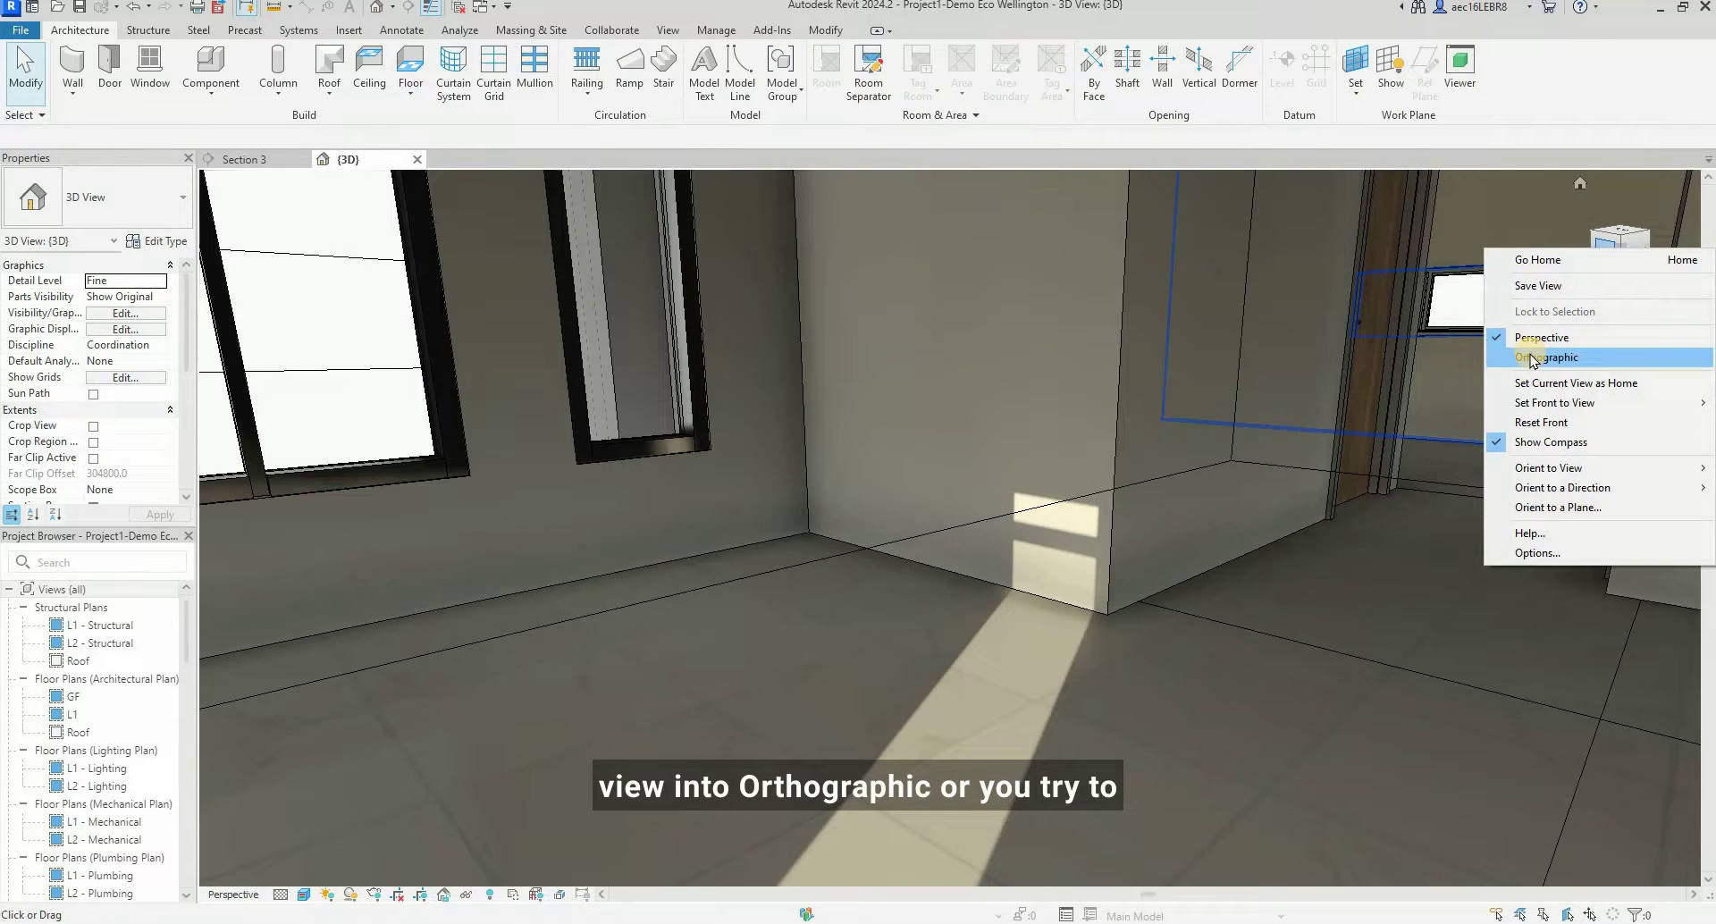
{"action": "double_click", "coordinate": [75, 698]}
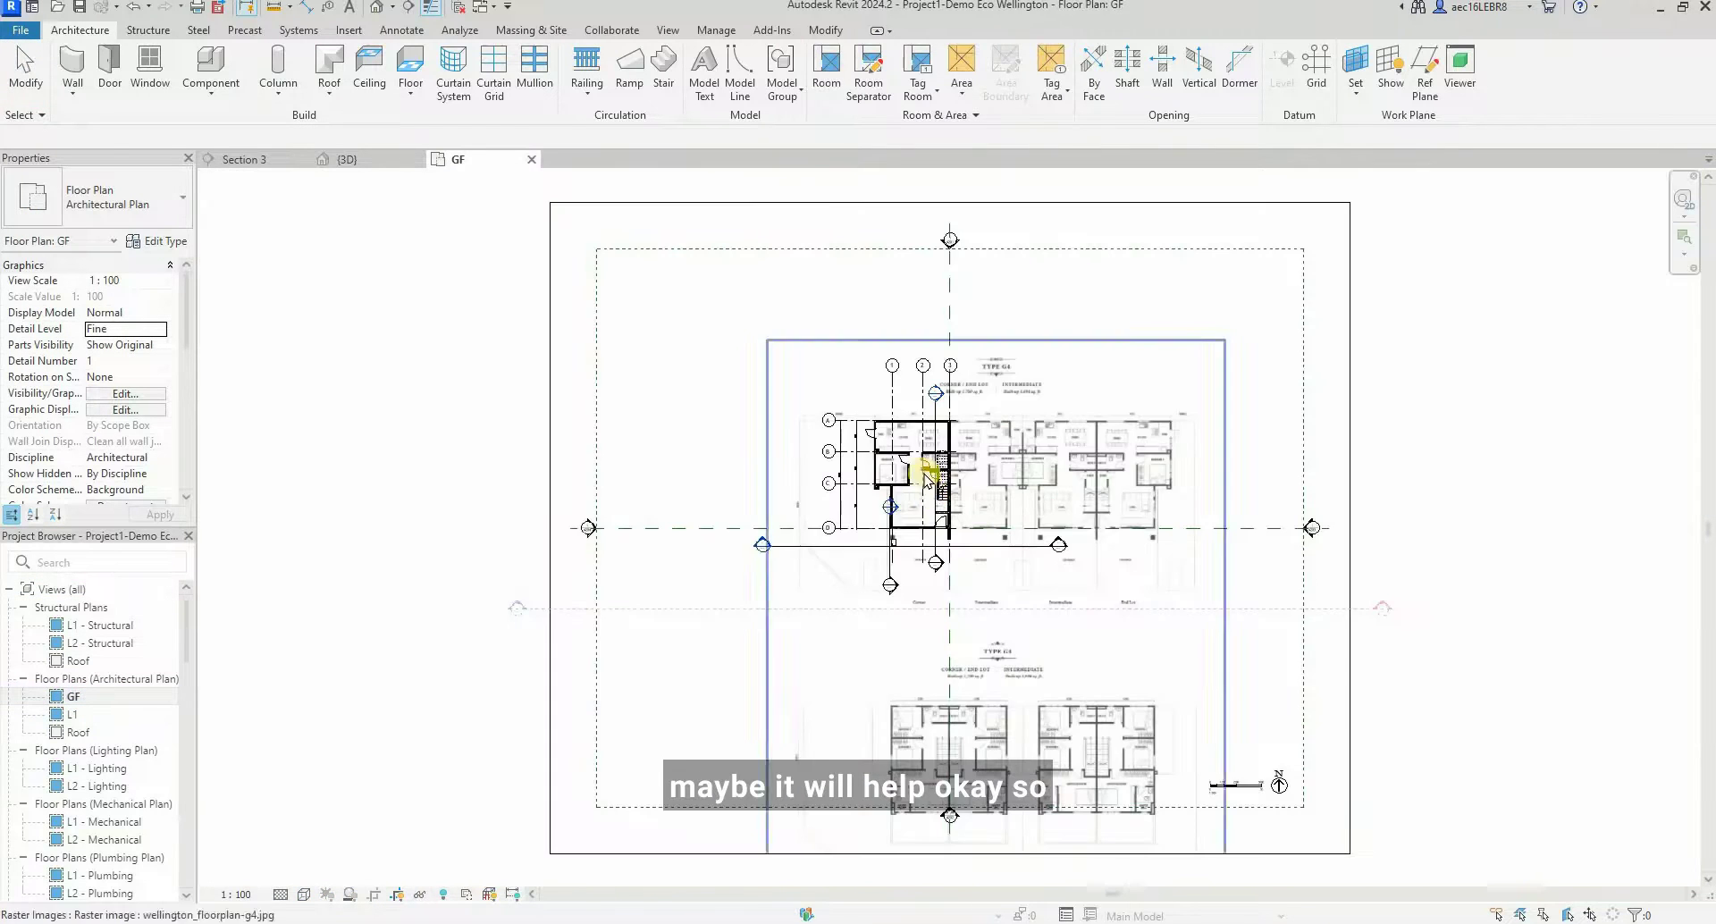
{"action": "scroll", "coordinate": [892, 508], "scroll_direction": "up", "scroll_amount": 12}
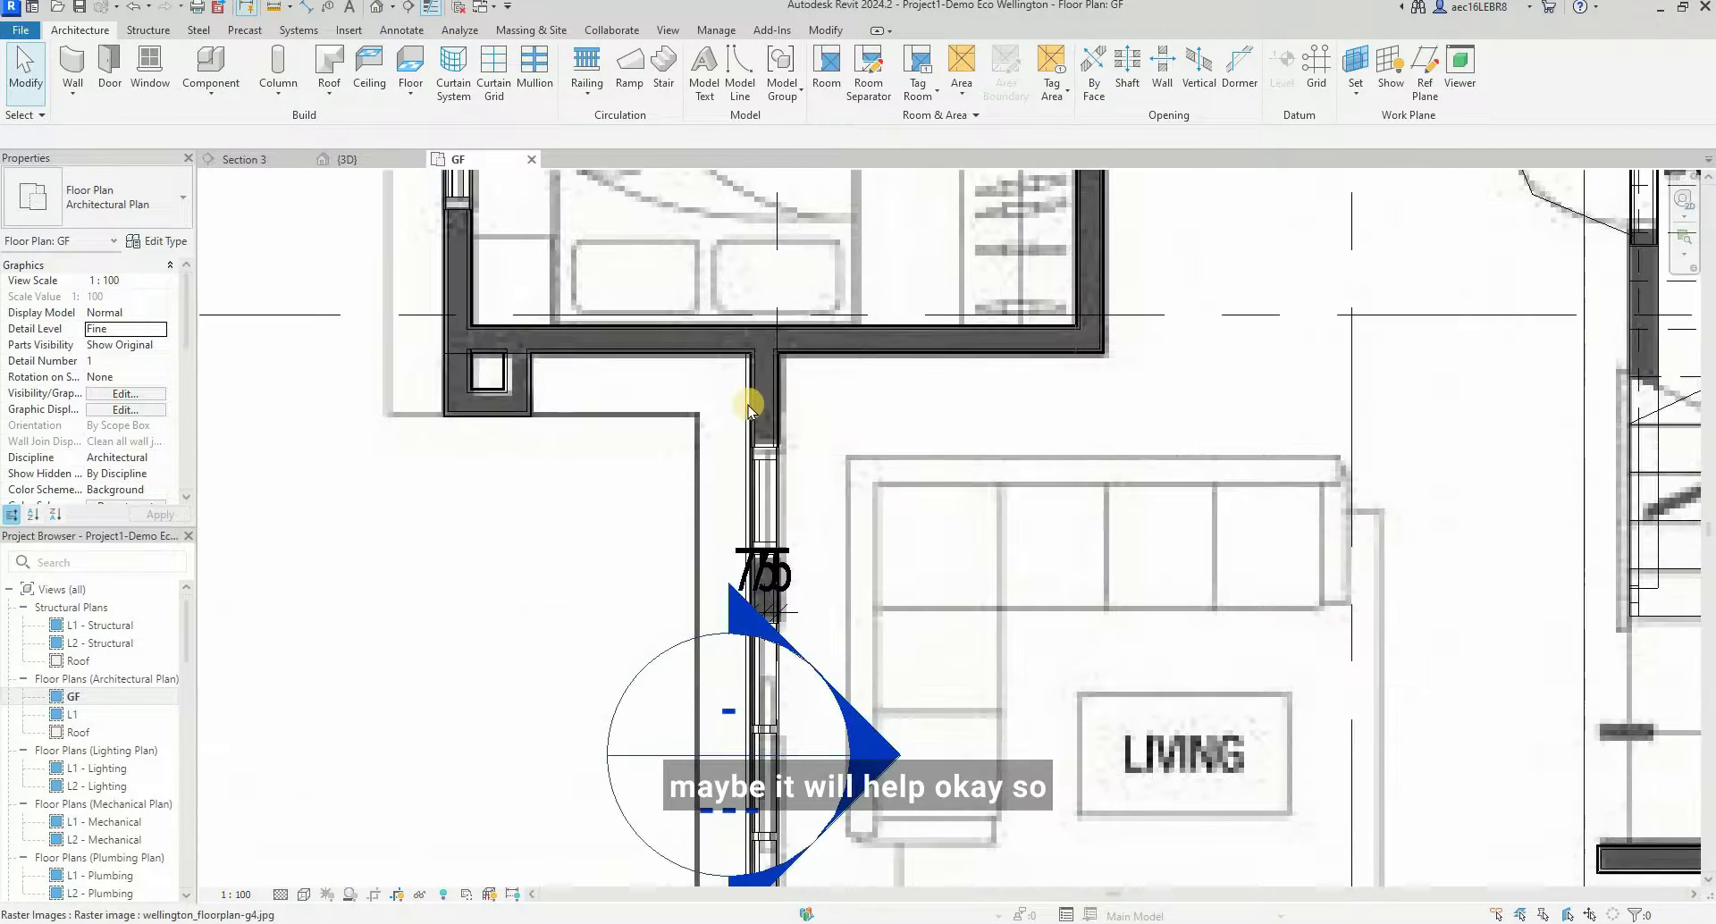
{"action": "left_click", "coordinate": [72, 93]}
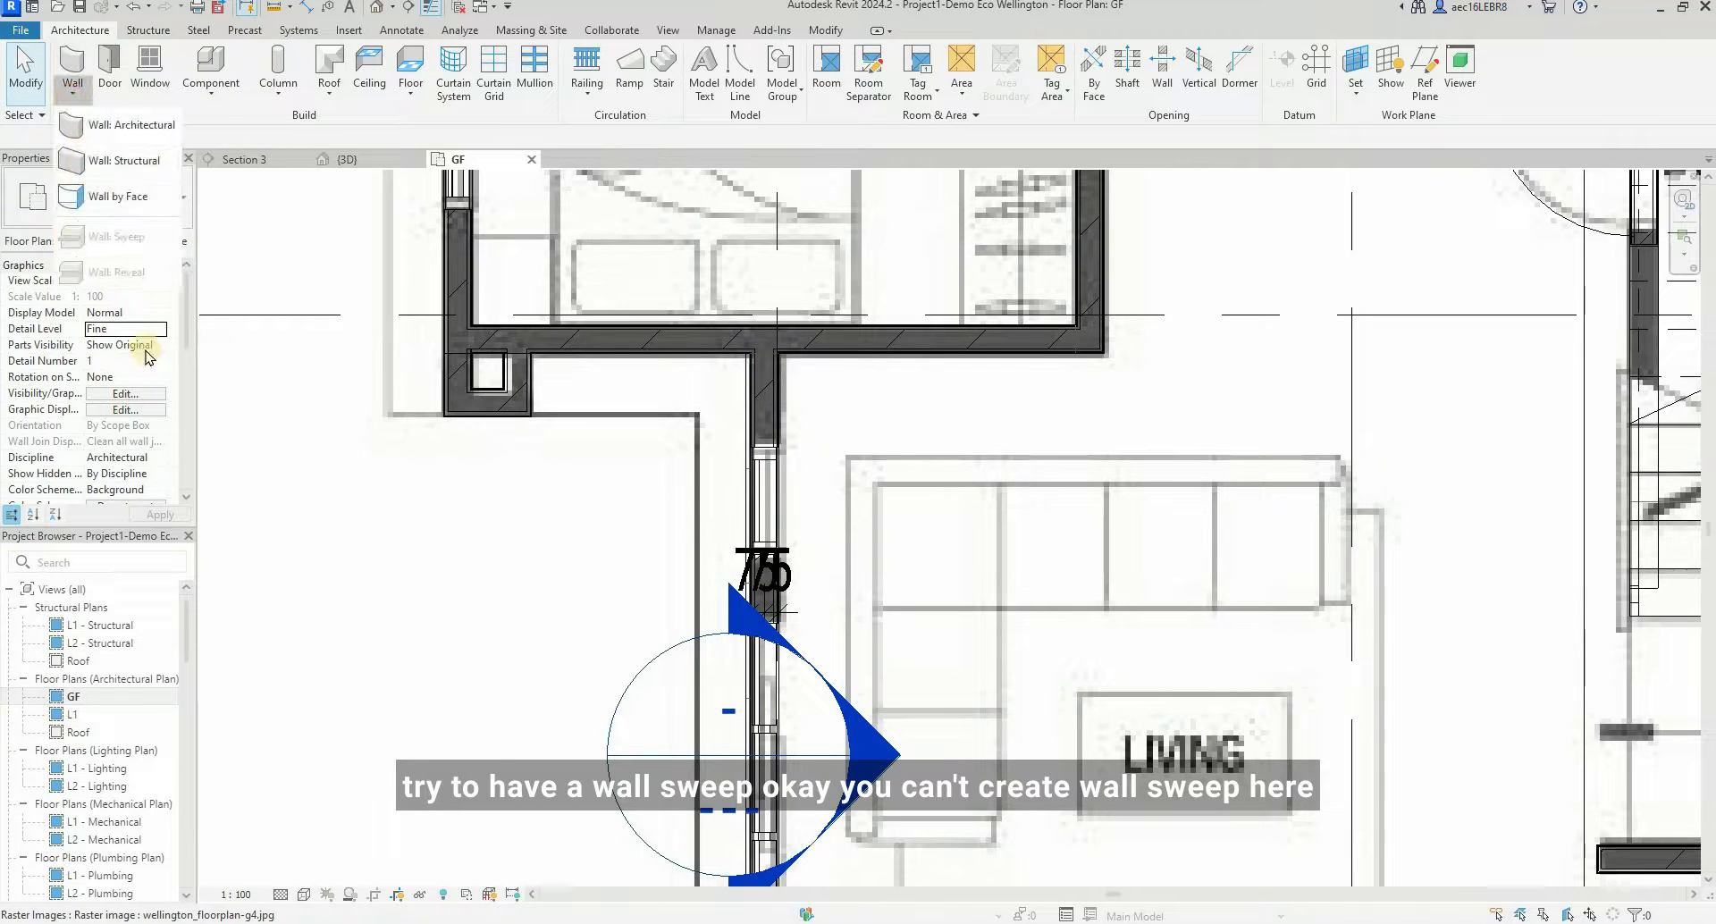
{"action": "key", "text": "Escape"}
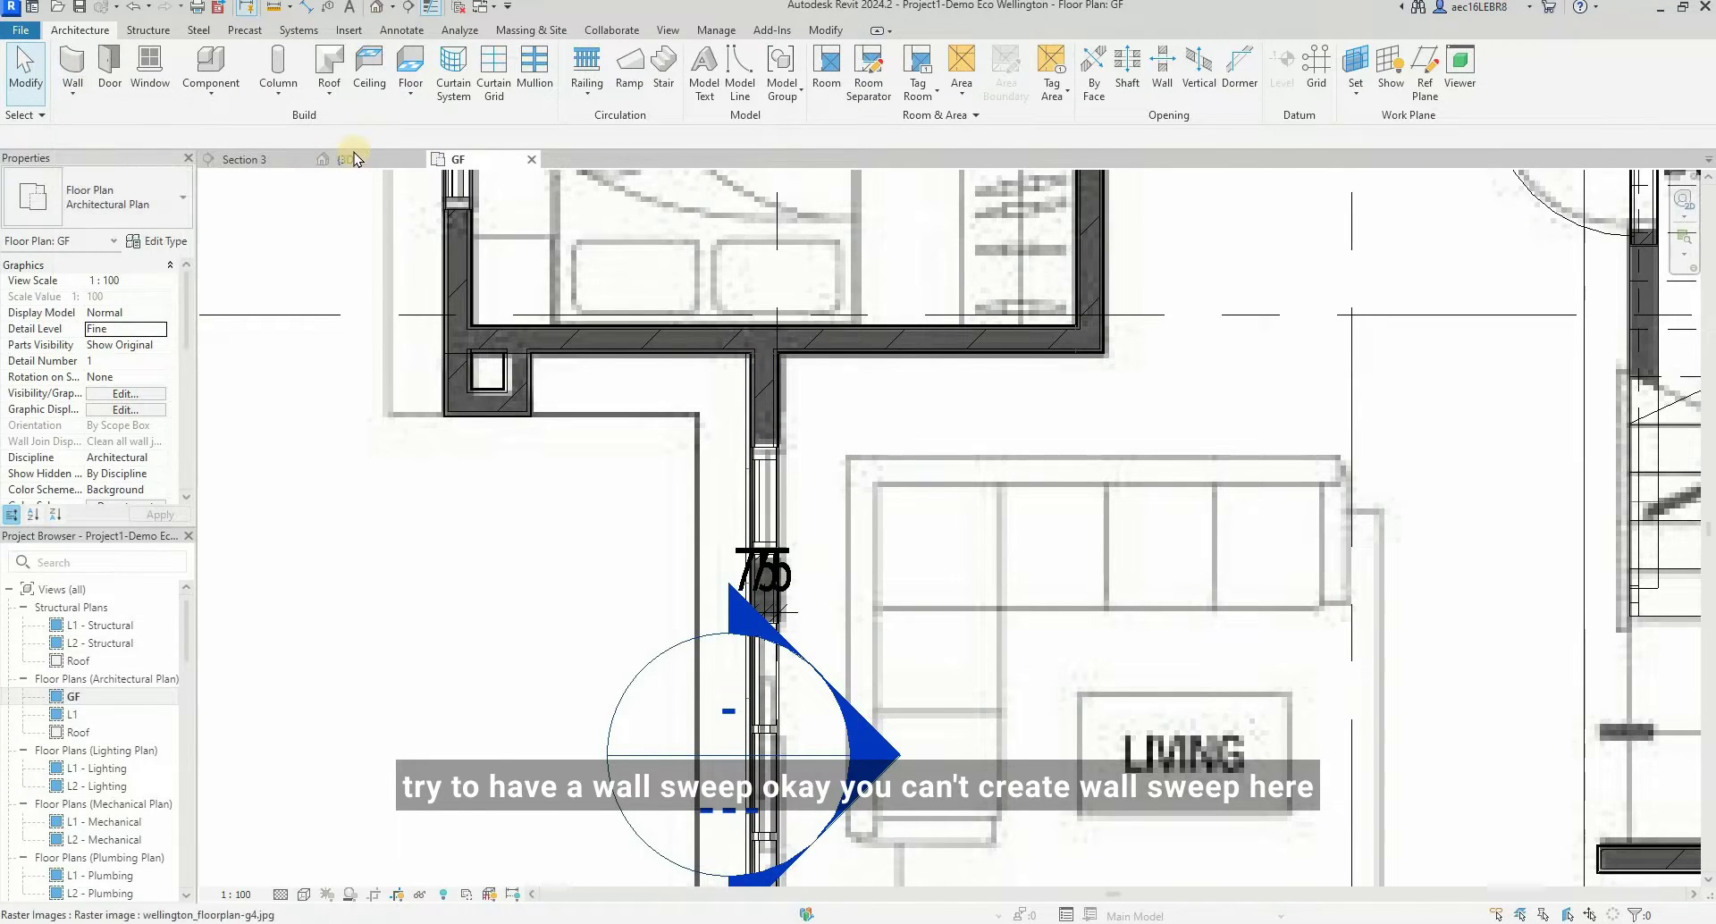
- Return to the 3D view and switch it from perspective to orthographic projection
{"action": "left_click", "coordinate": [367, 160]}
{"action": "right_click", "coordinate": [1620, 254]}
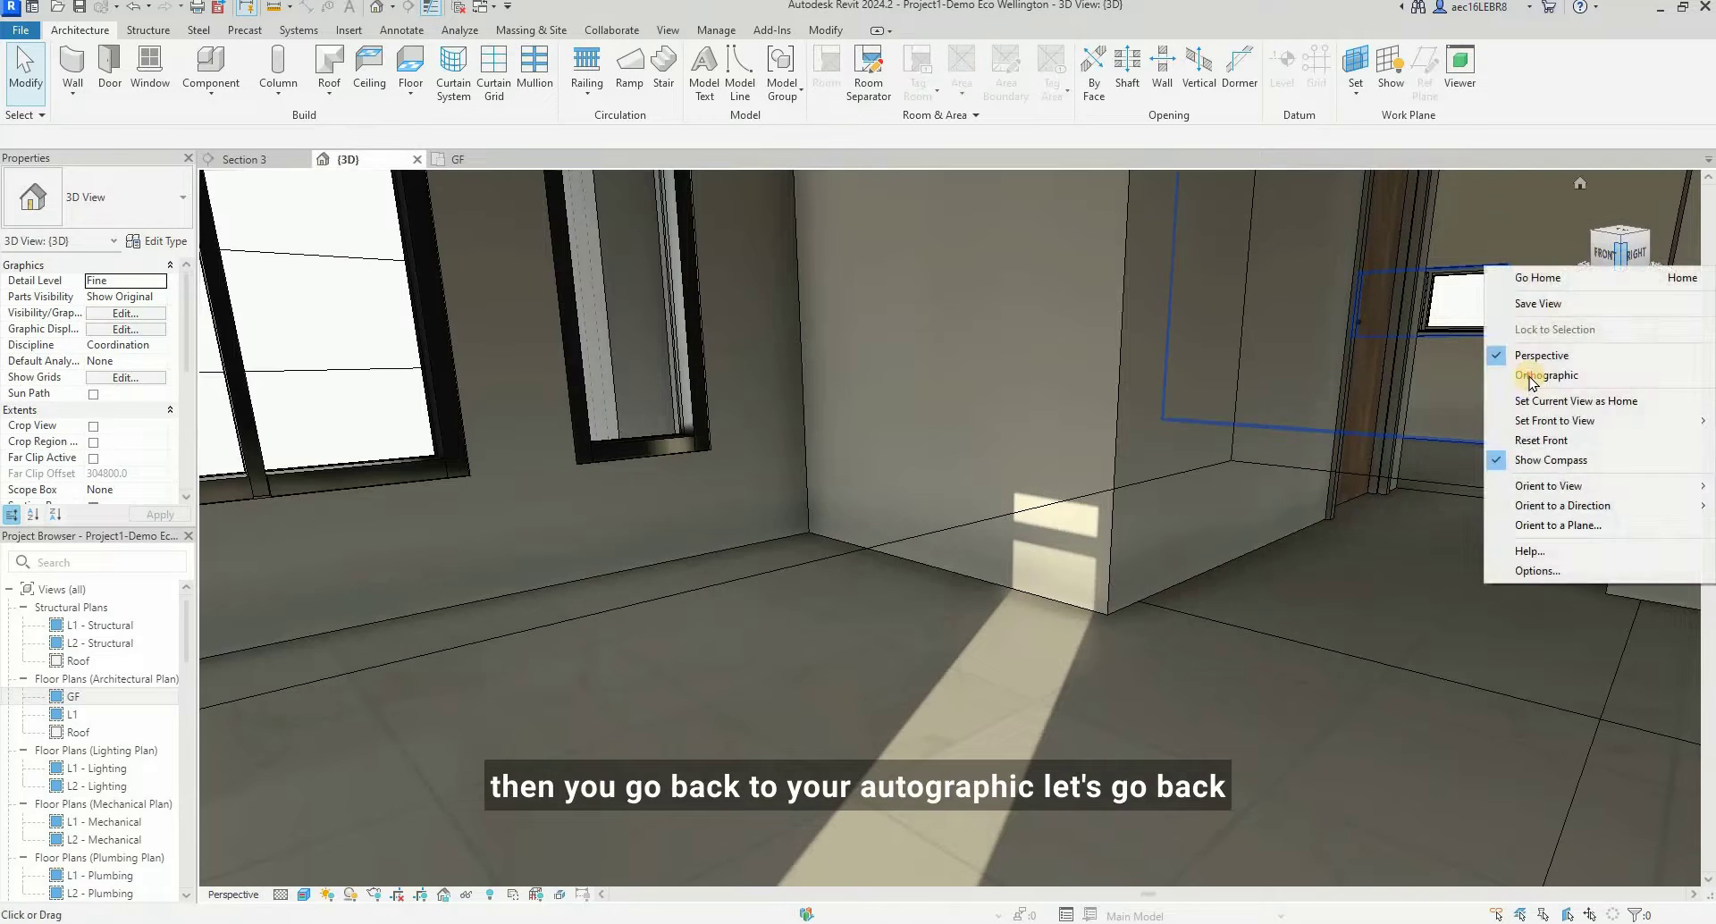
{"action": "key", "text": "Return"}
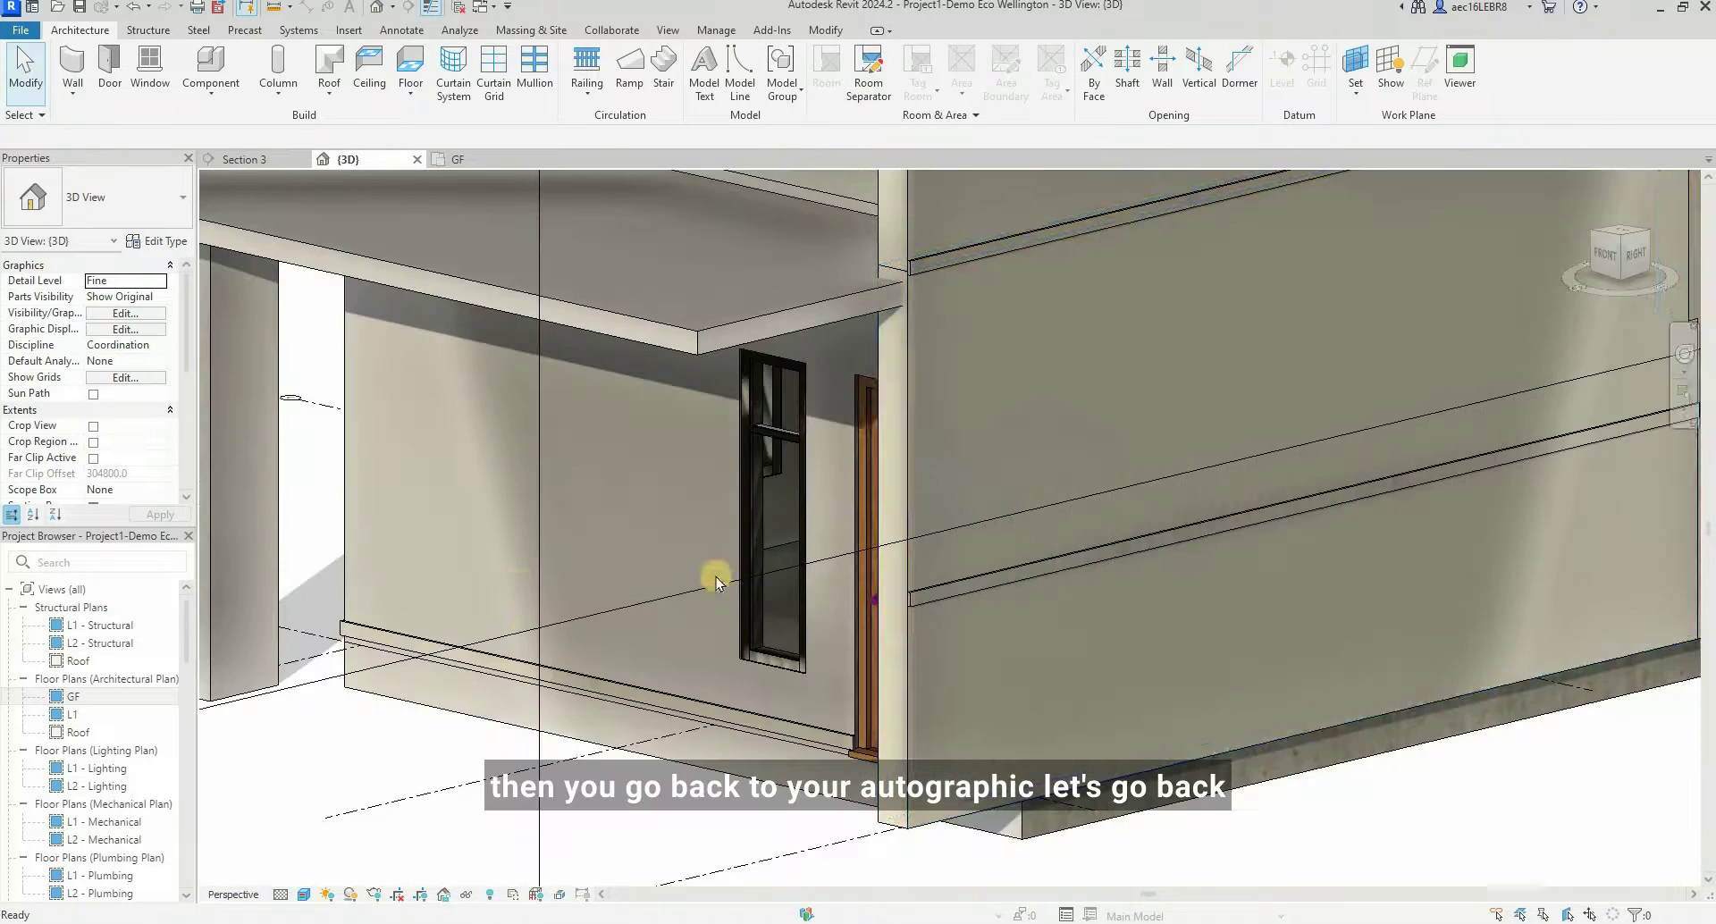
- Lower the top of the 3D view's section box to cut through the ground-floor walls and expose the interior rooms
{"action": "scroll", "coordinate": [1244, 565], "scroll_direction": "up", "scroll_amount": 10}
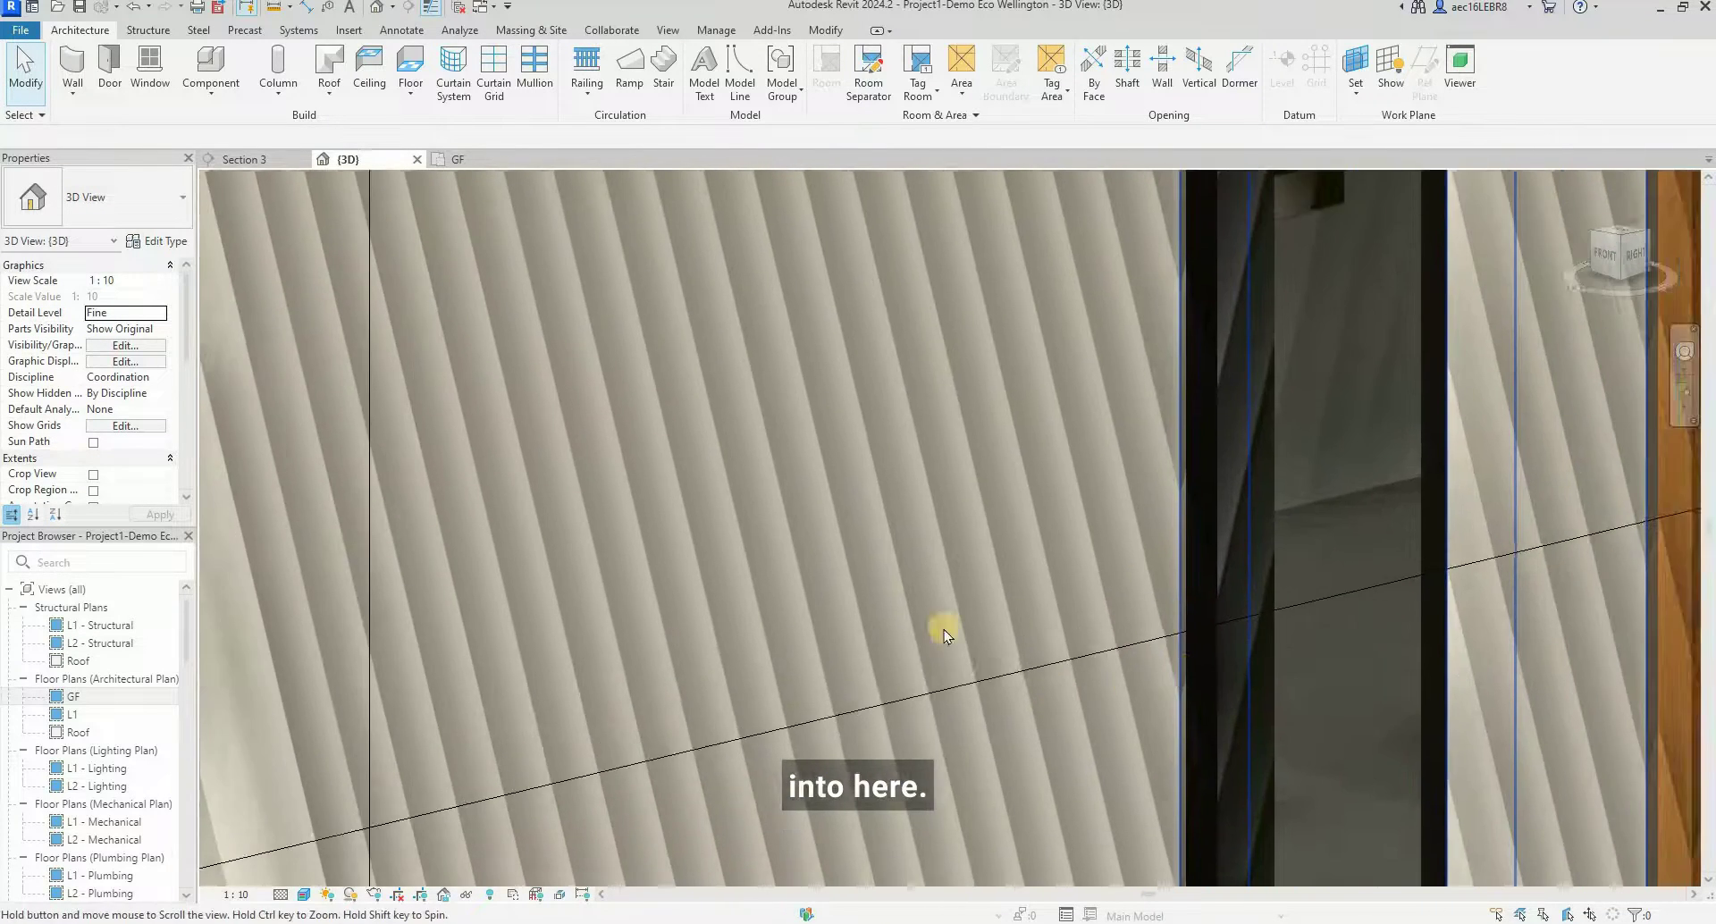
{"action": "scroll", "coordinate": [737, 614], "scroll_direction": "down", "scroll_amount": 15}
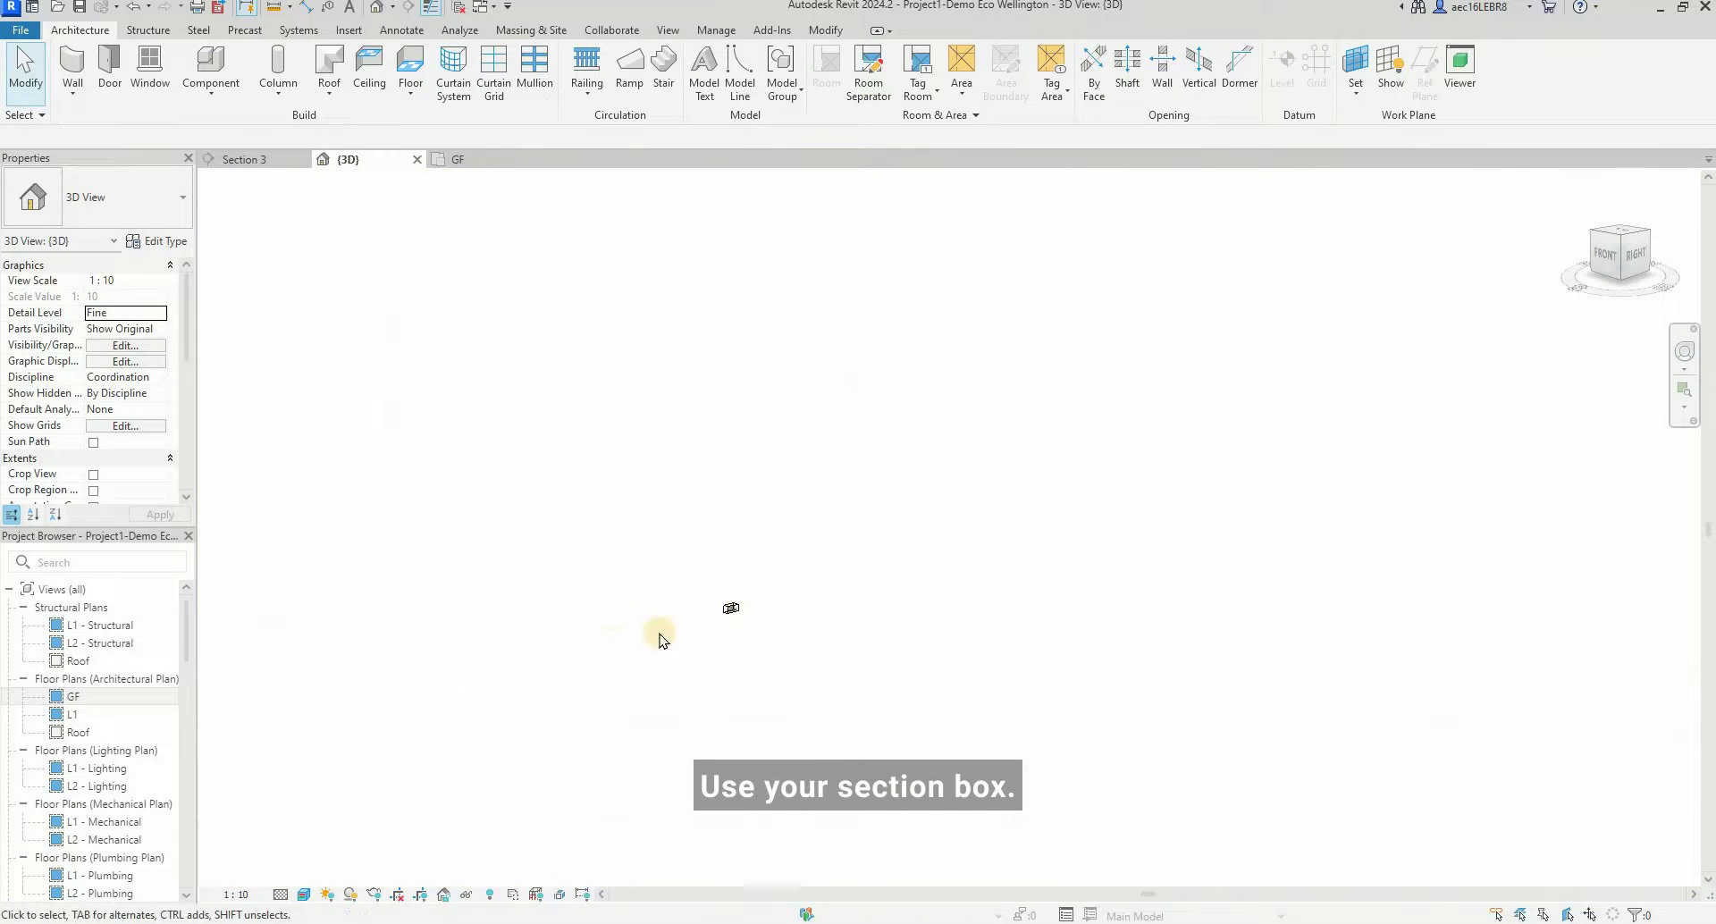
{"action": "scroll", "coordinate": [760, 608], "scroll_direction": "up", "scroll_amount": 10}
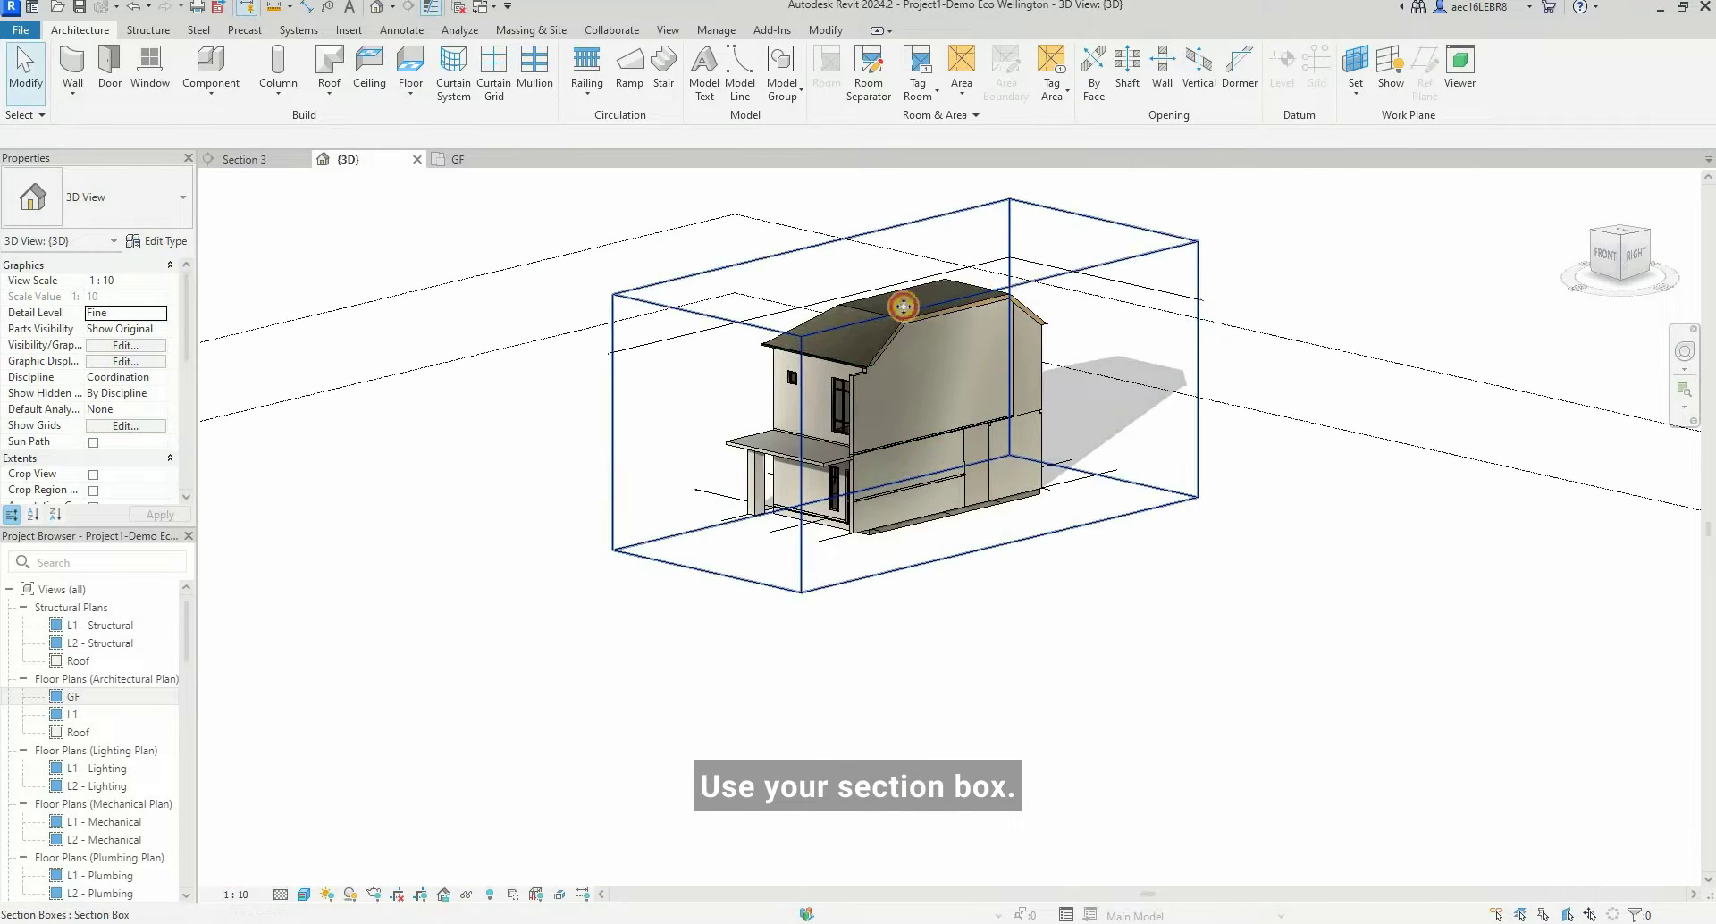
{"action": "left_click", "coordinate": [903, 299]}
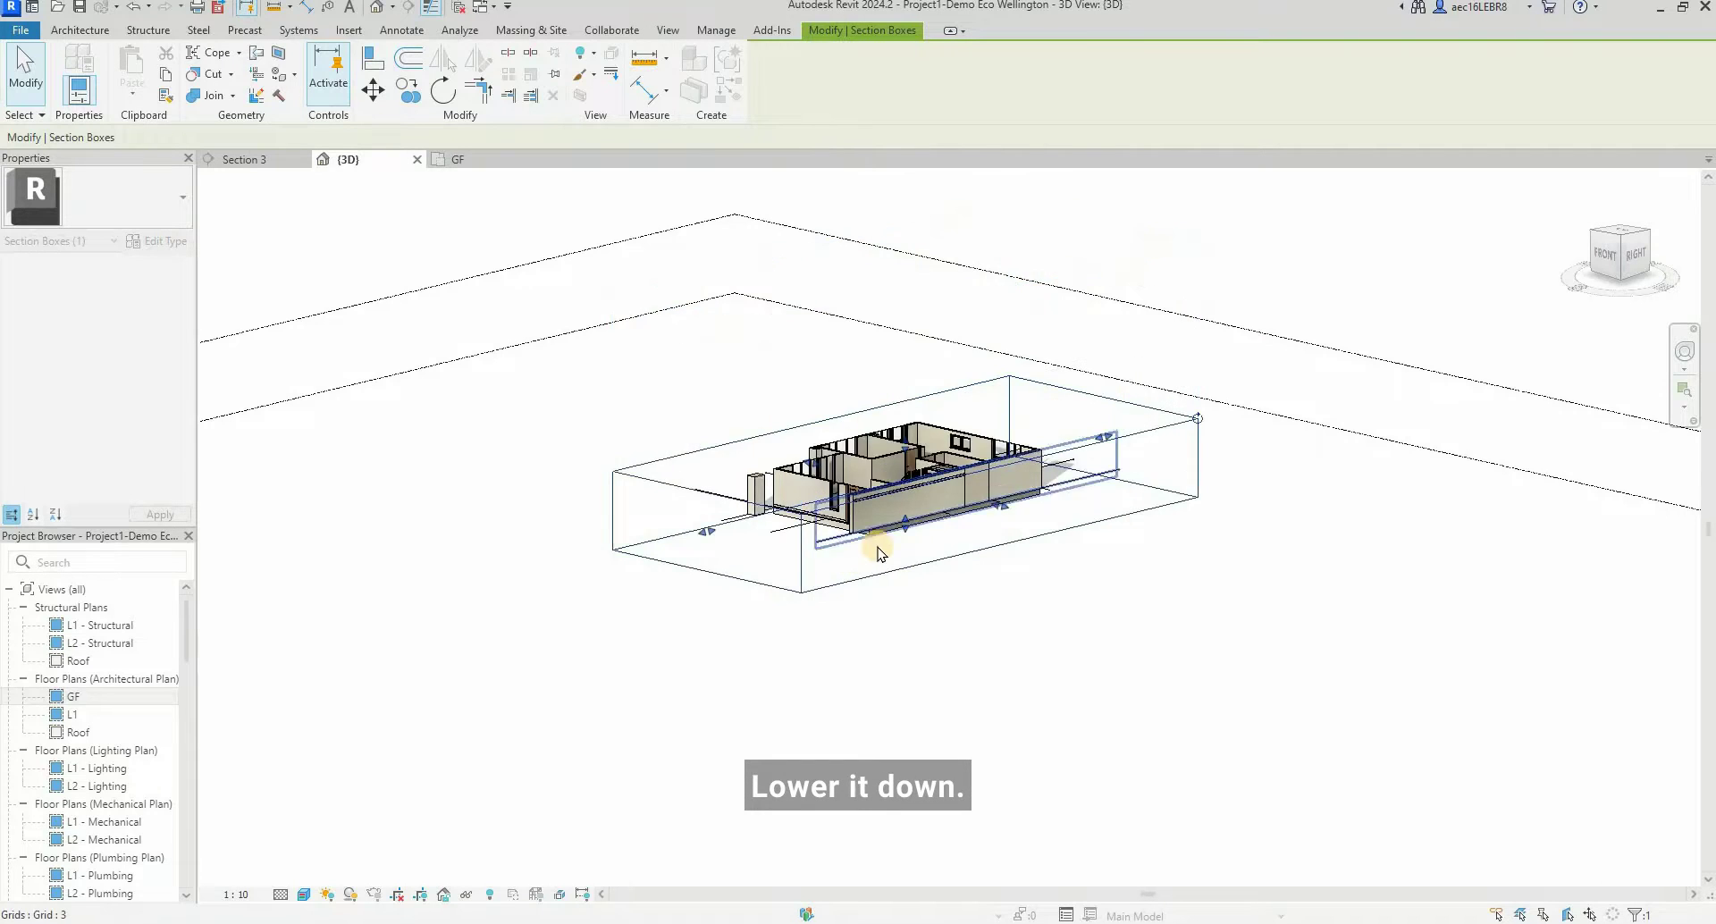
{"action": "scroll", "coordinate": [877, 548], "scroll_direction": "up", "scroll_amount": 8}
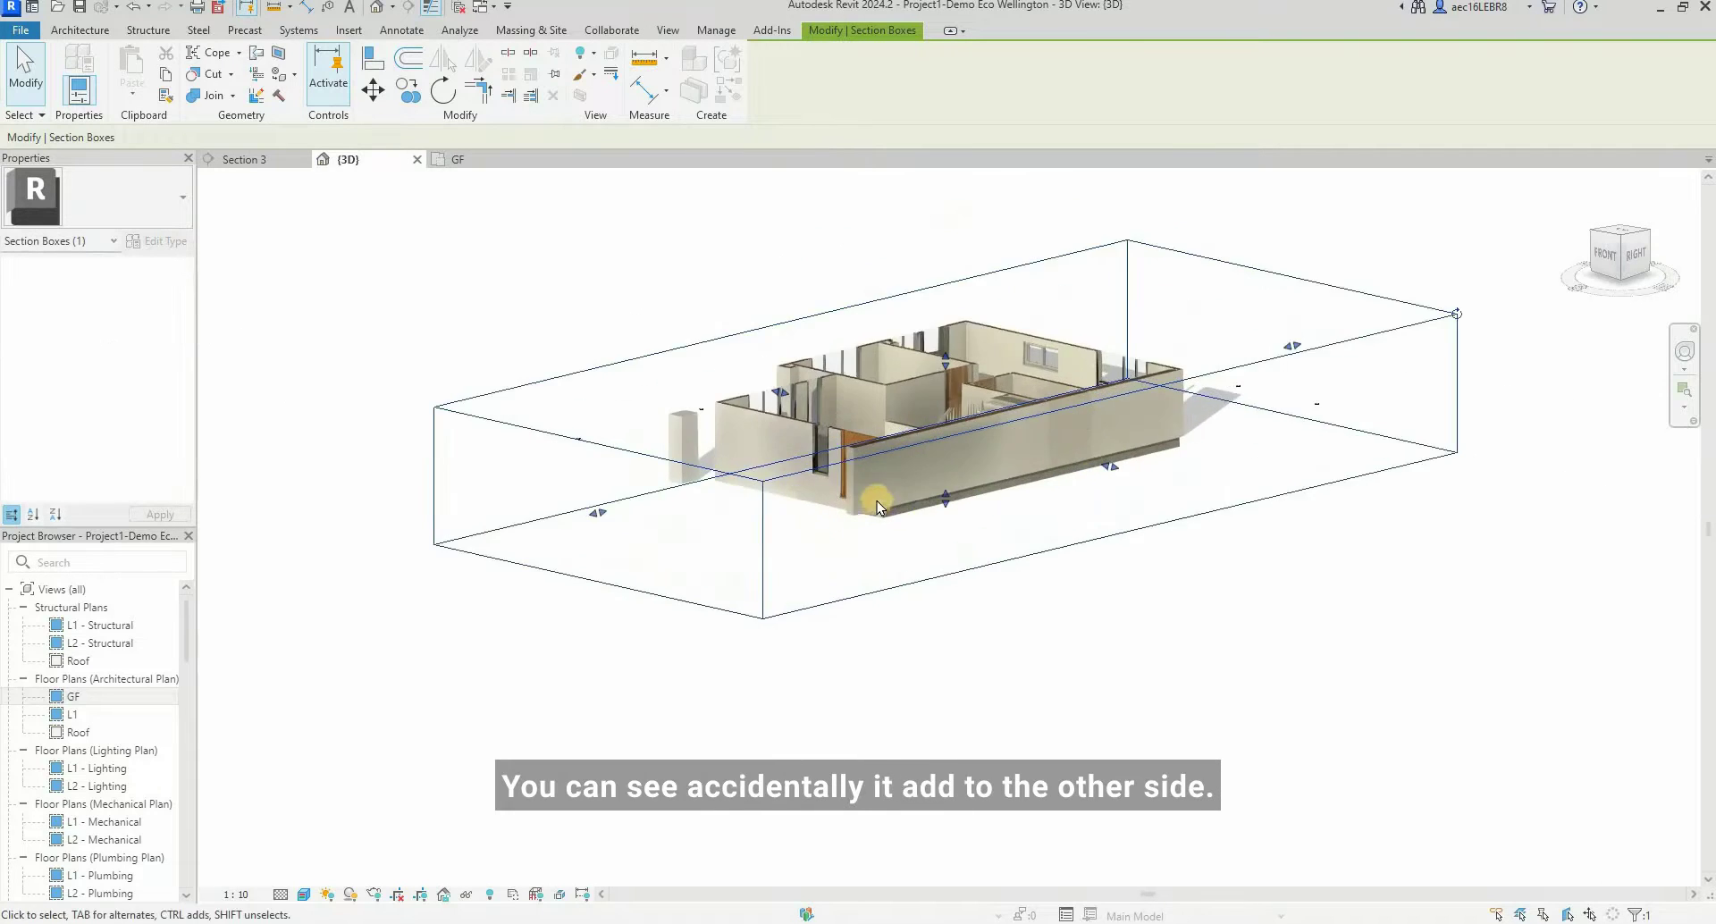
{"action": "middle_click_drag", "start_coordinate": [858, 417], "coordinate": [942, 464], "text": "shift"}
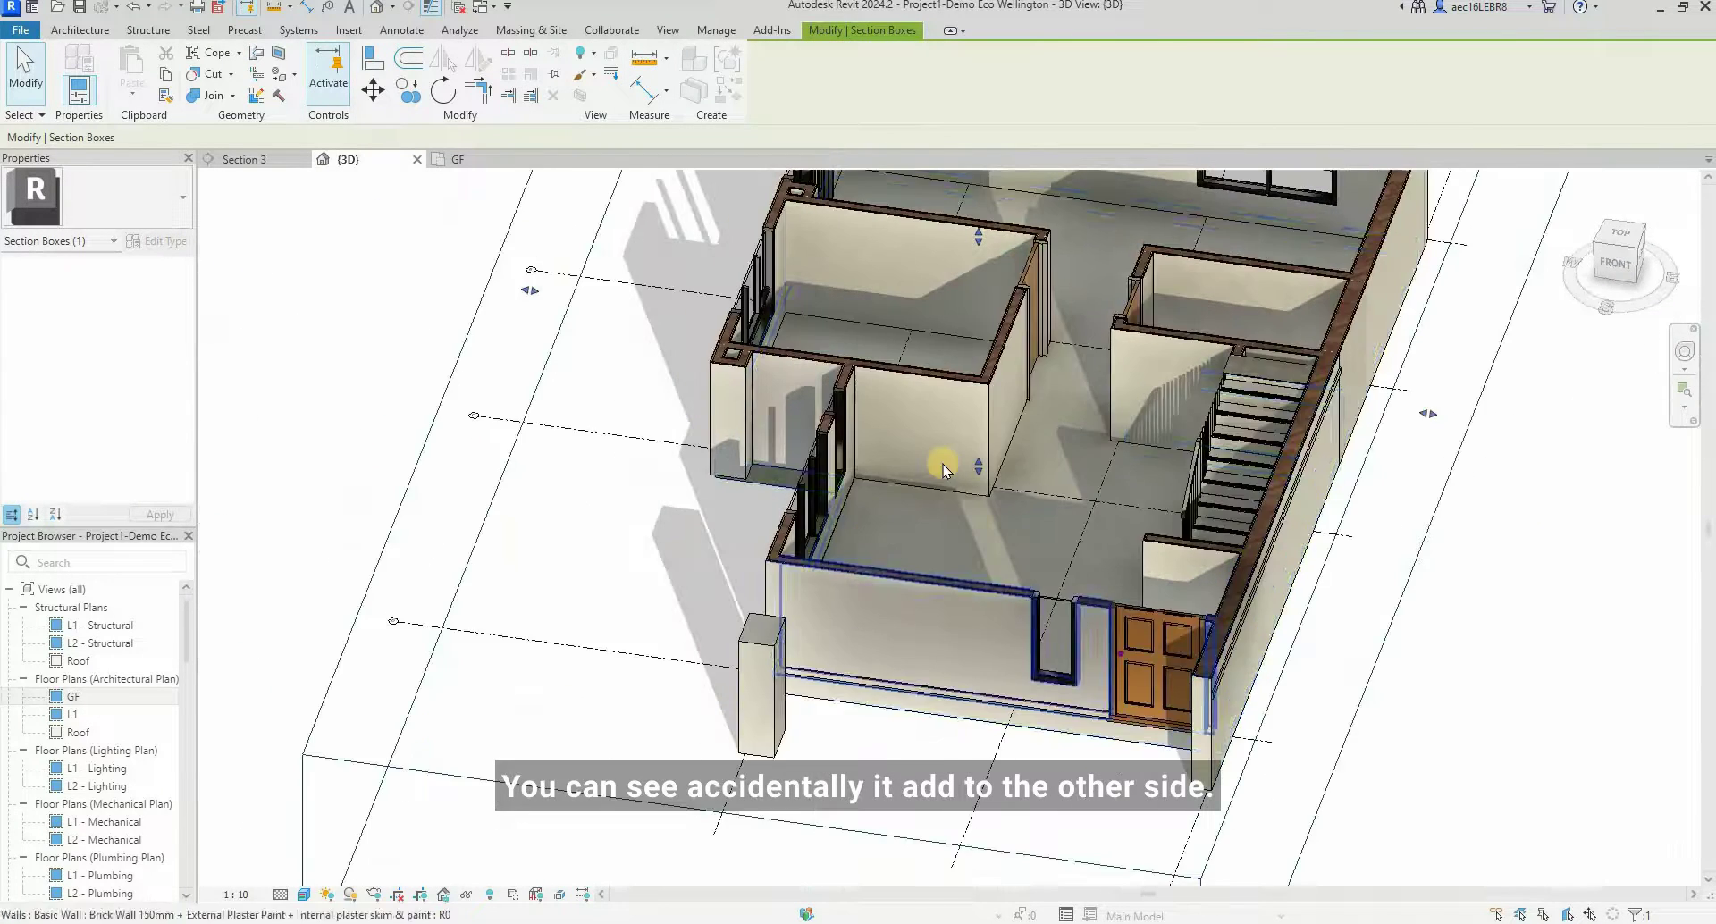
- Place a horizontal Cornice wall sweep along the interior base of the living room's window wall
{"action": "scroll", "coordinate": [942, 464], "scroll_direction": "up", "scroll_amount": 8}
{"action": "middle_click_drag", "start_coordinate": [763, 400], "coordinate": [1349, 659], "text": "shift"}
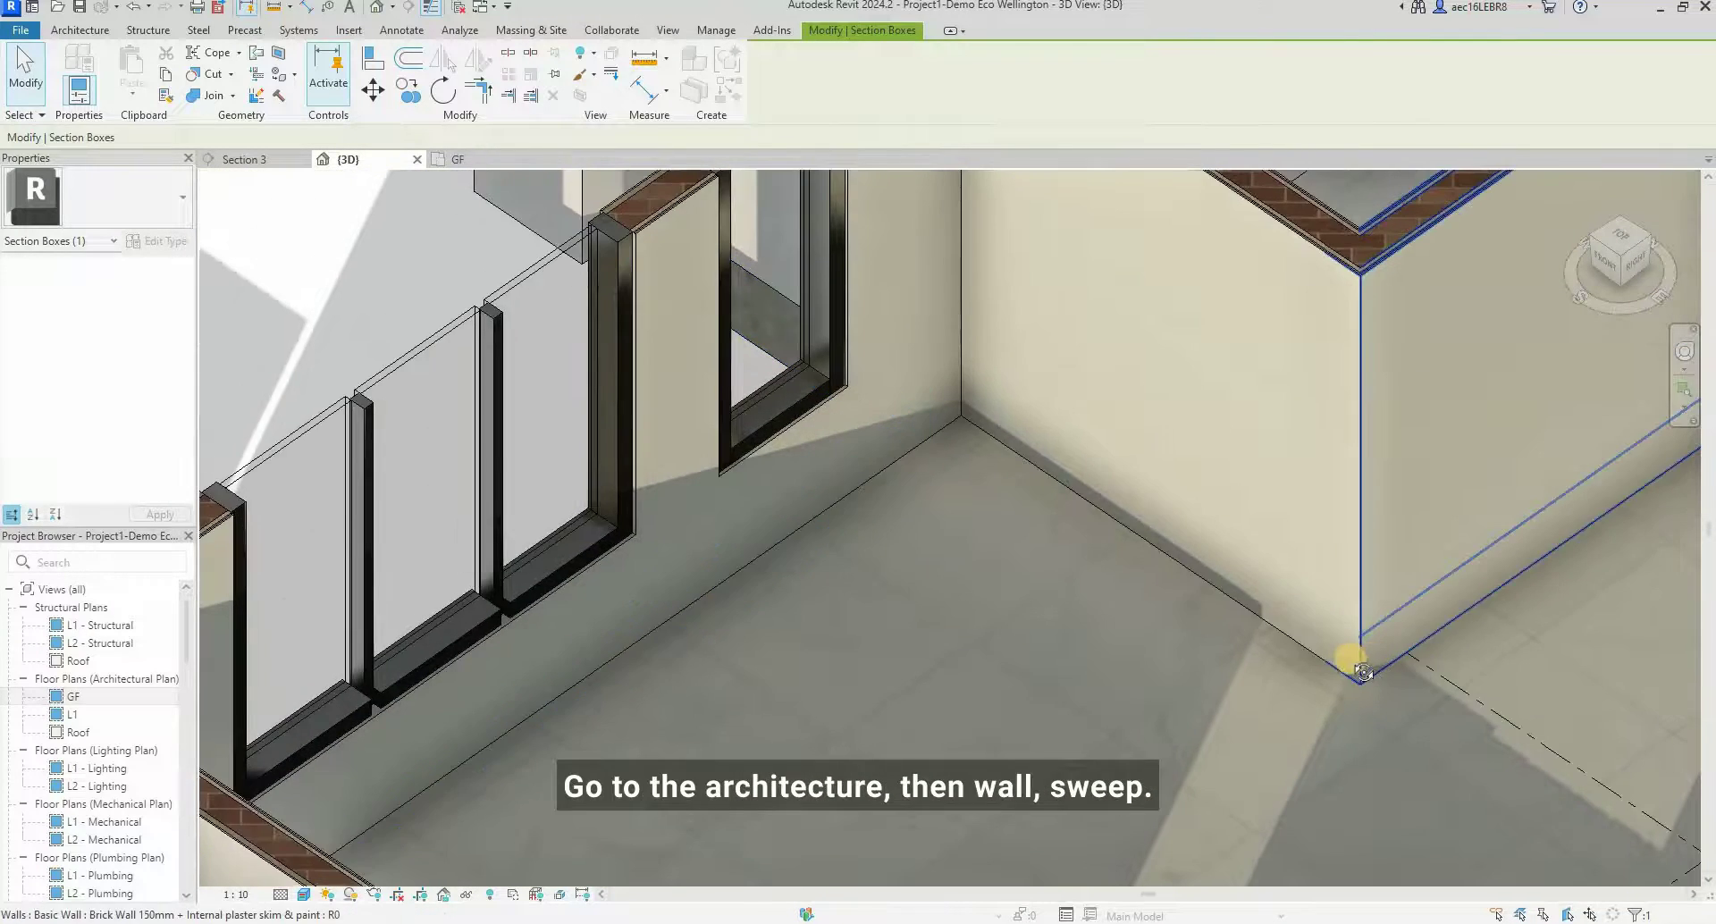
{"action": "scroll", "coordinate": [1349, 659], "scroll_direction": "up", "scroll_amount": 4}
{"action": "left_click", "coordinate": [80, 32]}
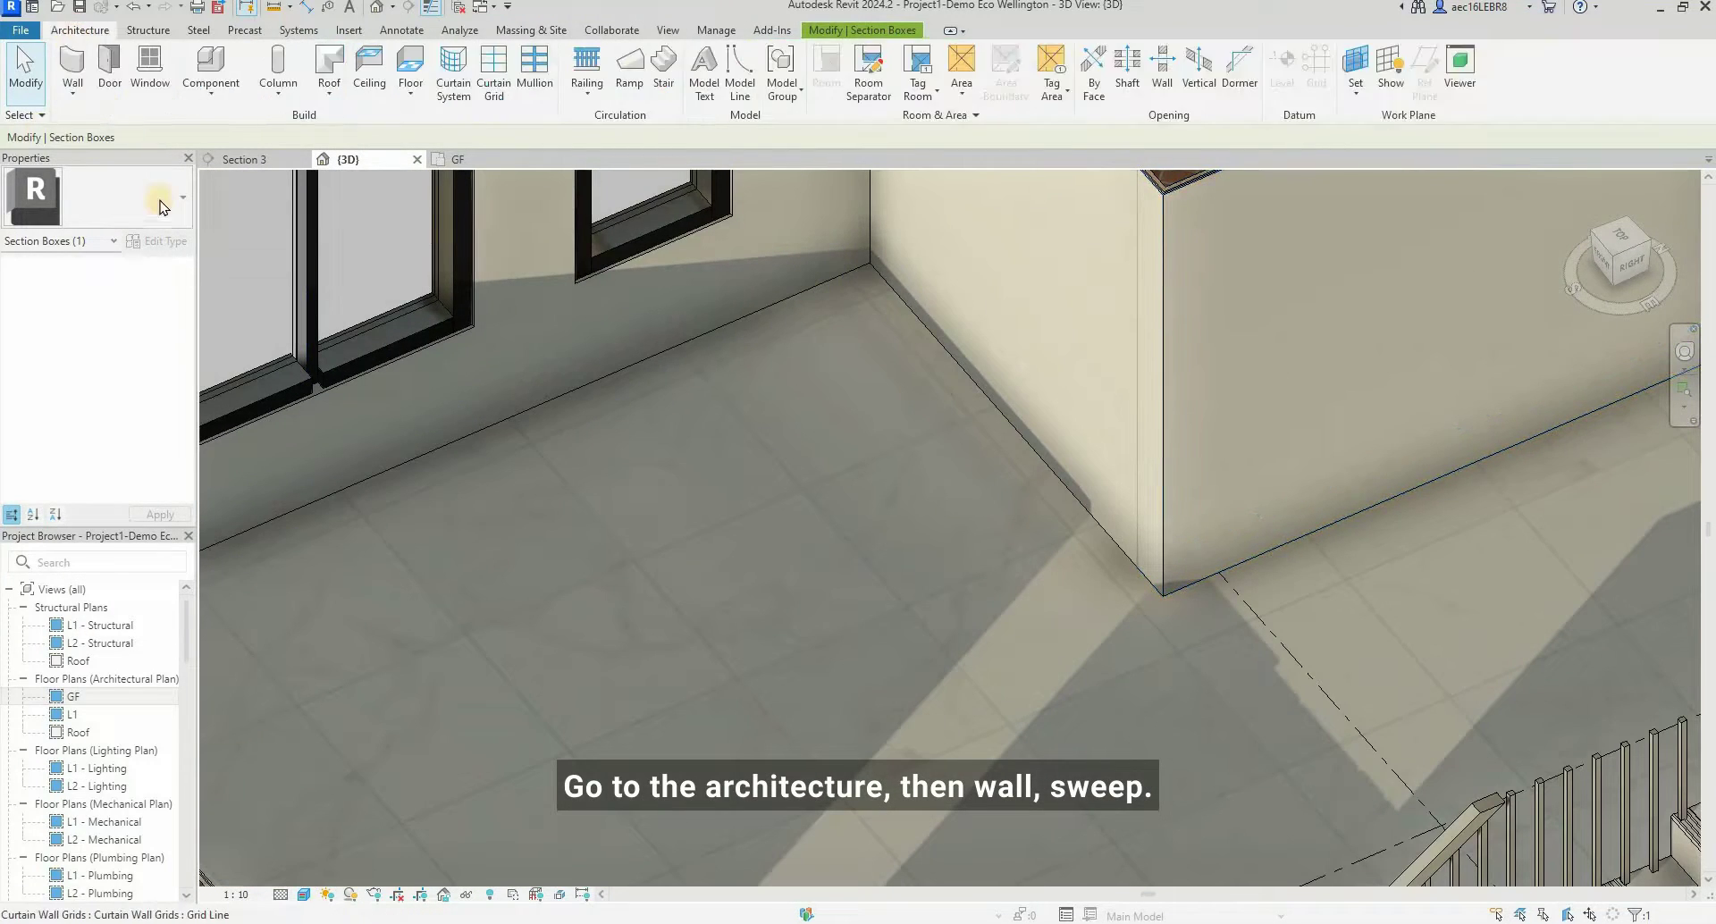
{"action": "left_click", "coordinate": [72, 89]}
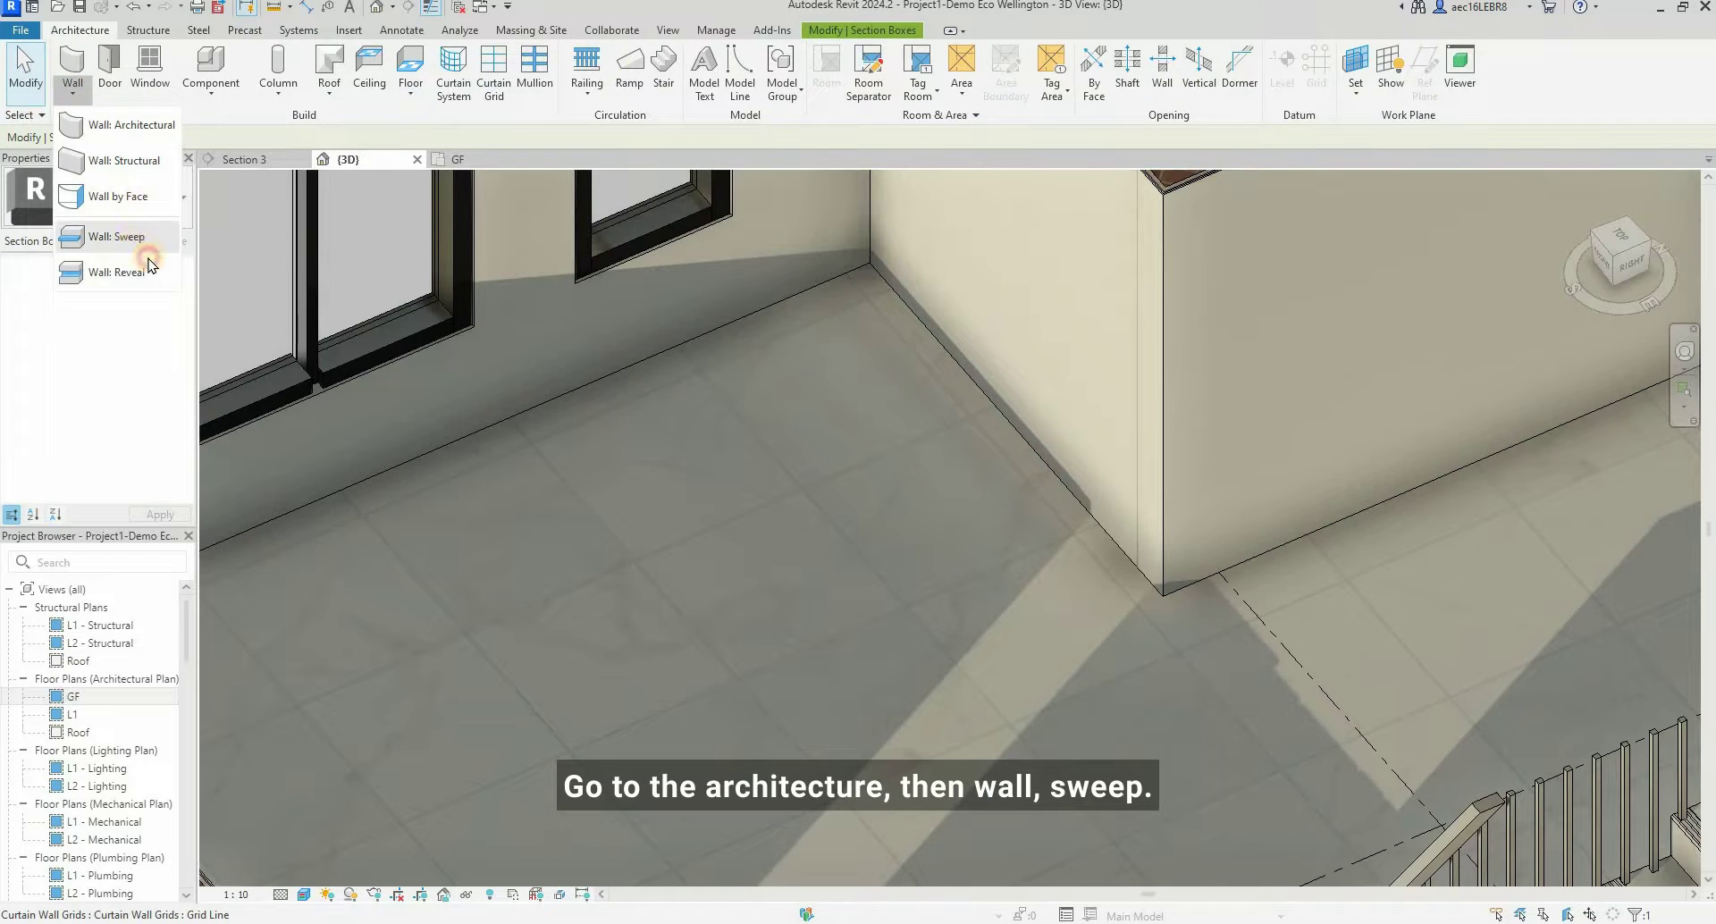
{"action": "left_click", "coordinate": [111, 236]}
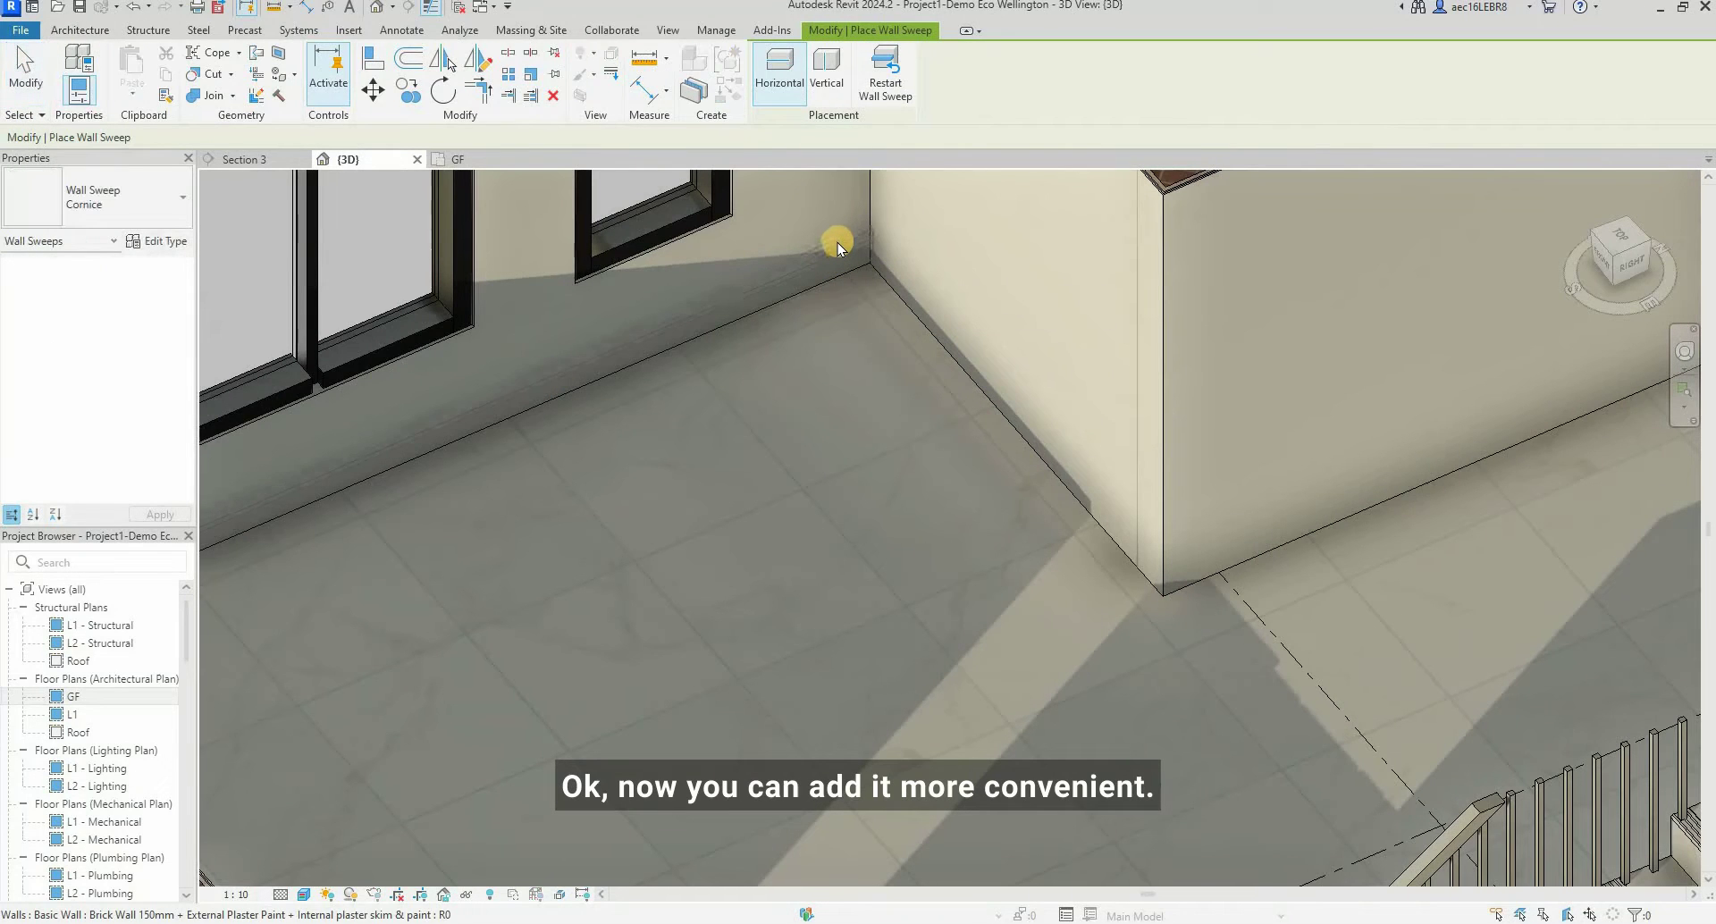
{"action": "left_click", "coordinate": [836, 244]}
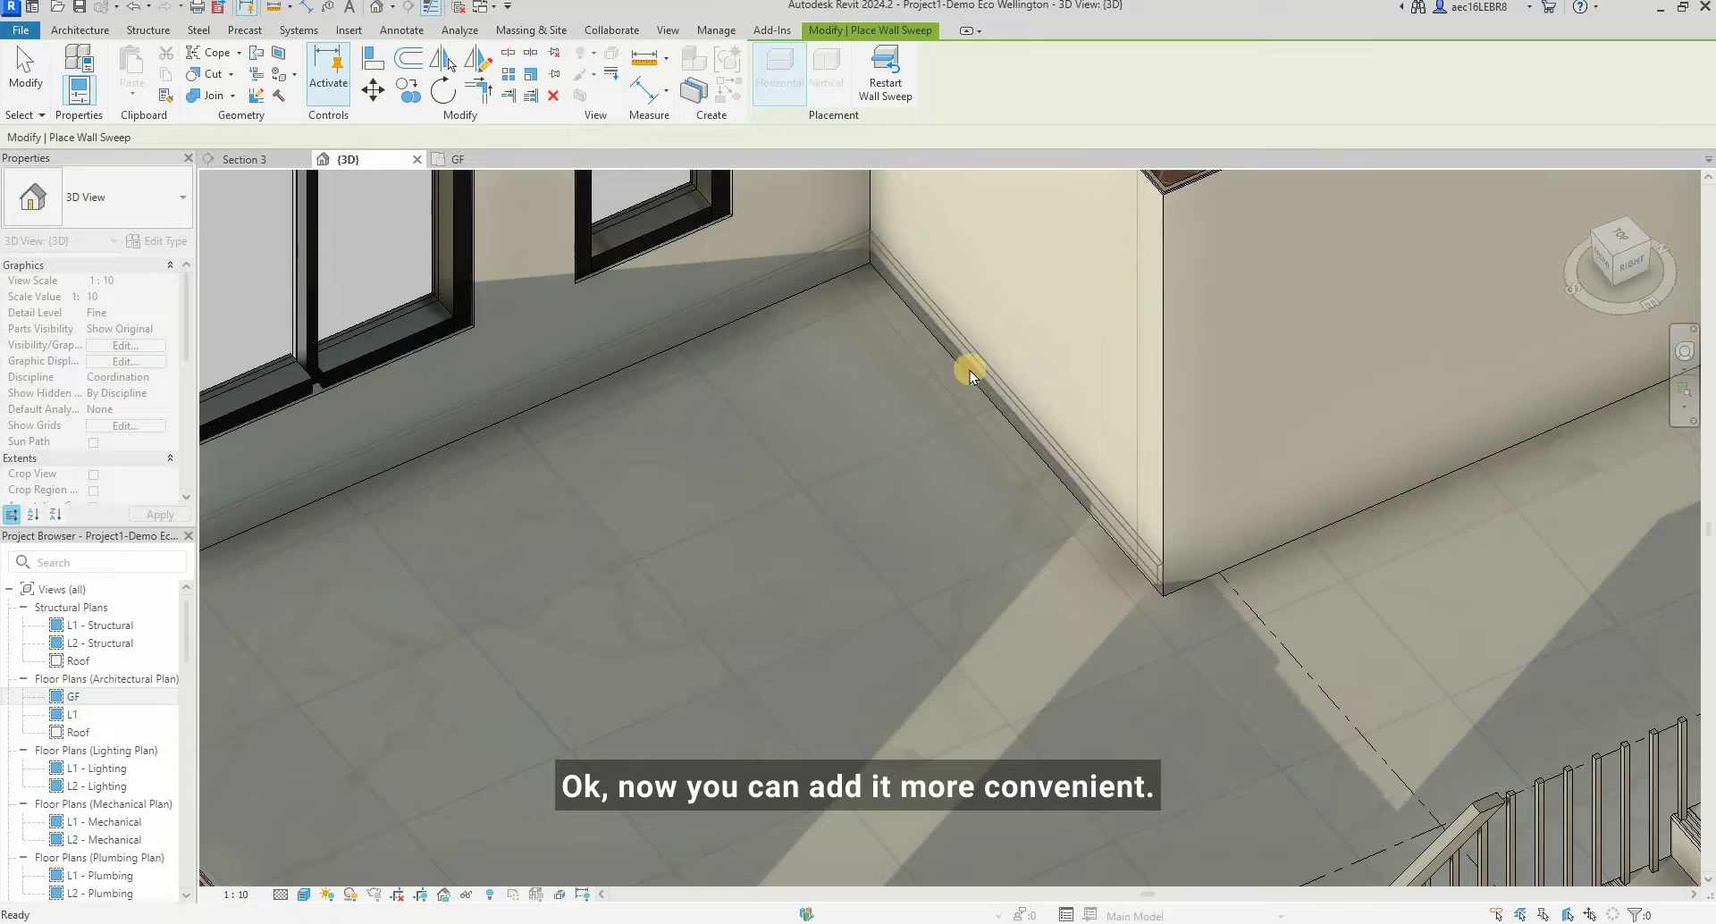
{"action": "key", "text": "Escape"}
{"action": "key", "text": "Escape"}
- Set the window-wall sweep's offset from level to 0
{"action": "middle_click_drag", "start_coordinate": [1085, 314], "coordinate": [962, 389], "text": "shift"}
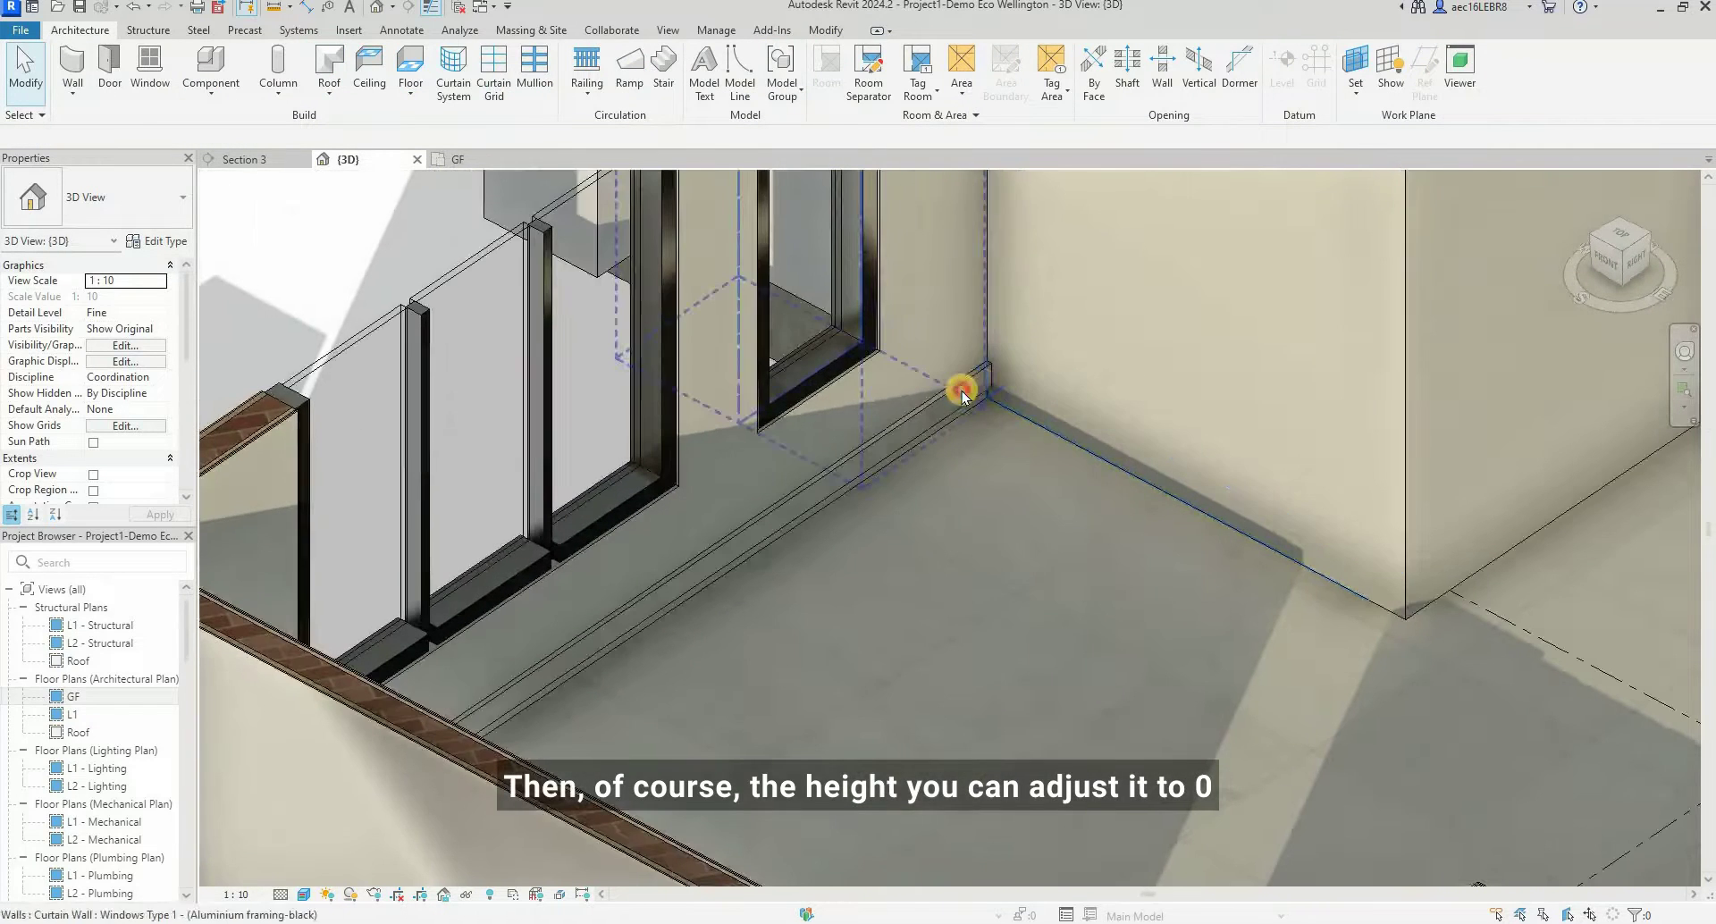
{"action": "left_click", "coordinate": [966, 388]}
{"action": "left_click", "coordinate": [969, 386]}
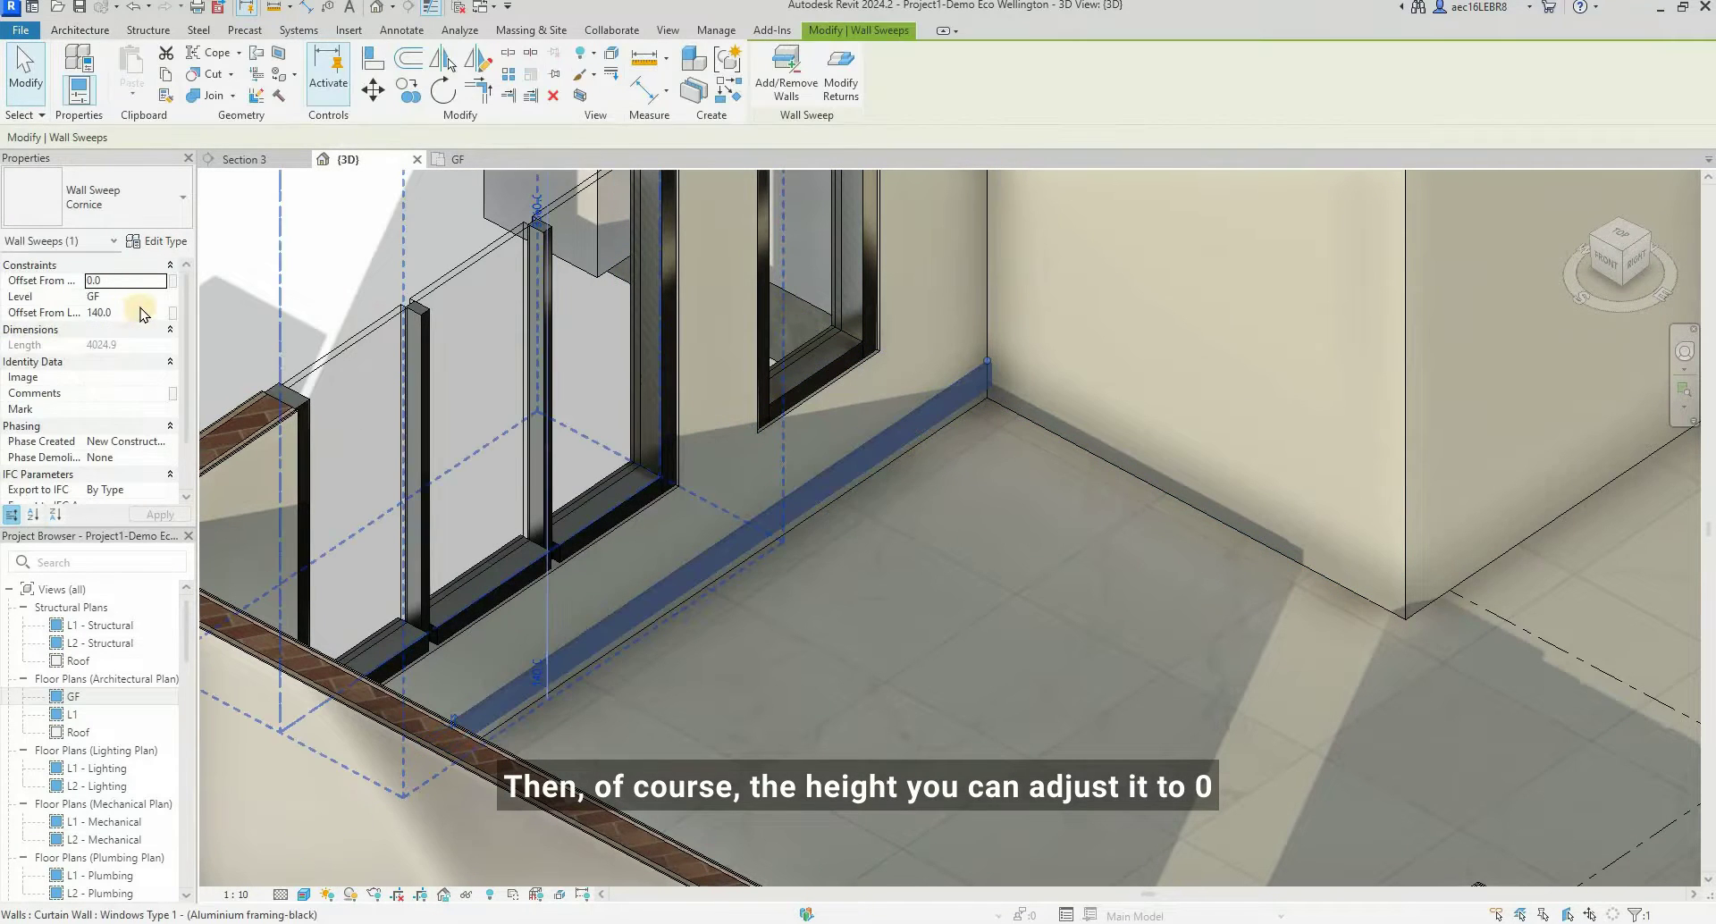
{"action": "left_click", "coordinate": [136, 313]}
{"action": "type", "text": "0"}
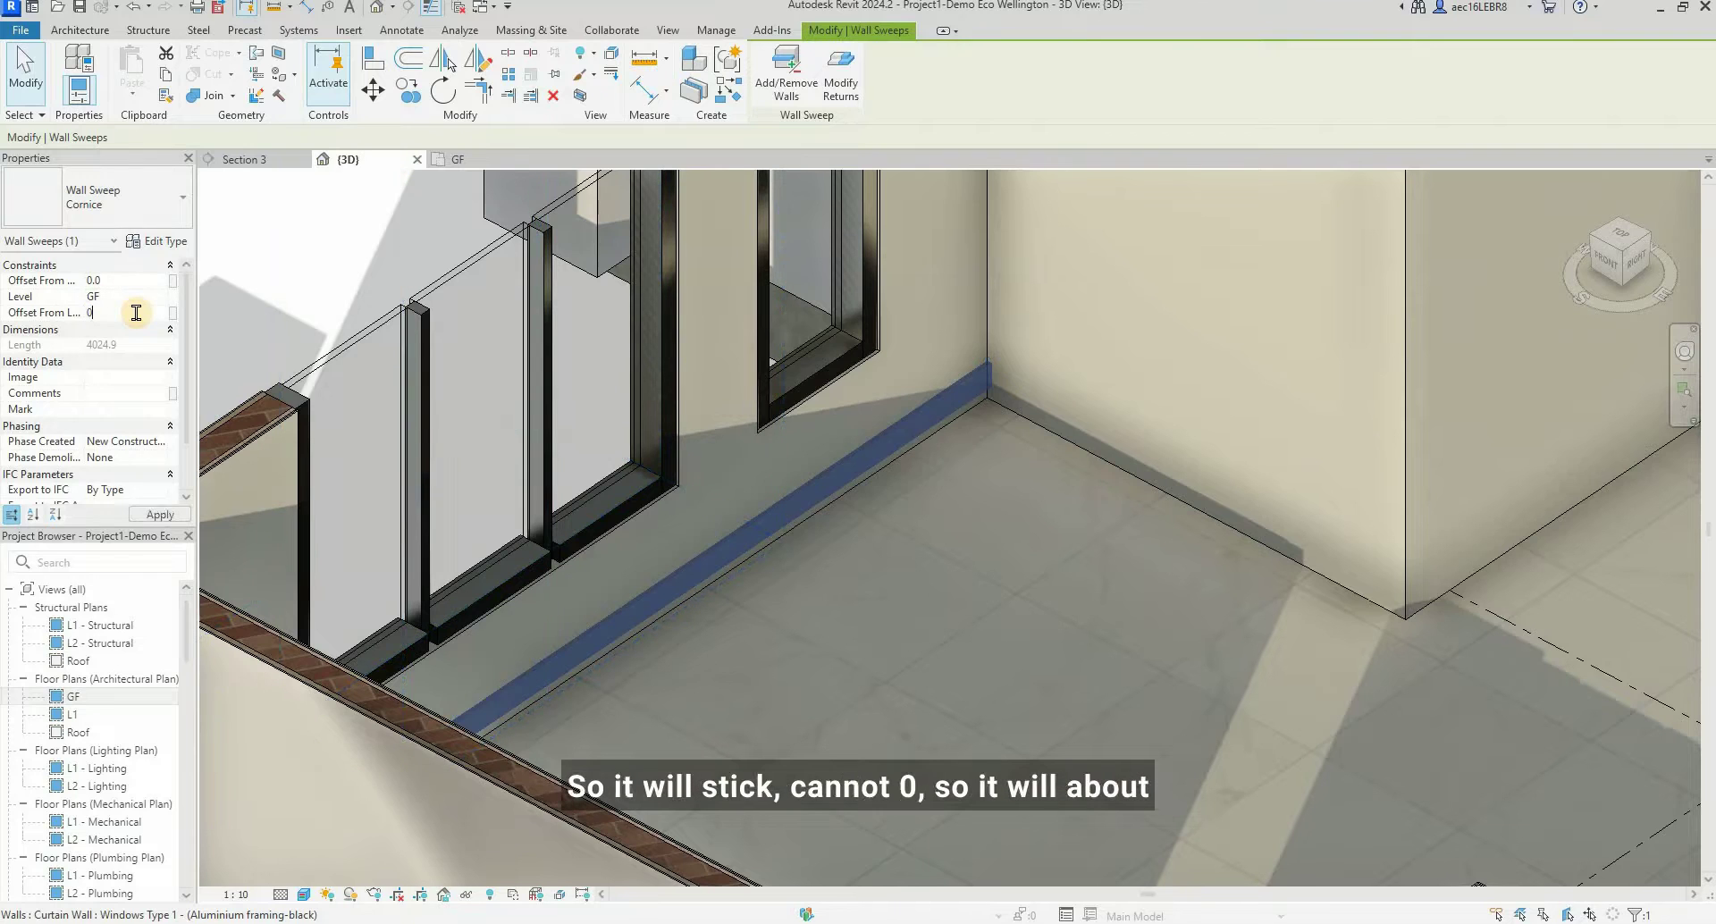
{"action": "key", "text": "Escape"}
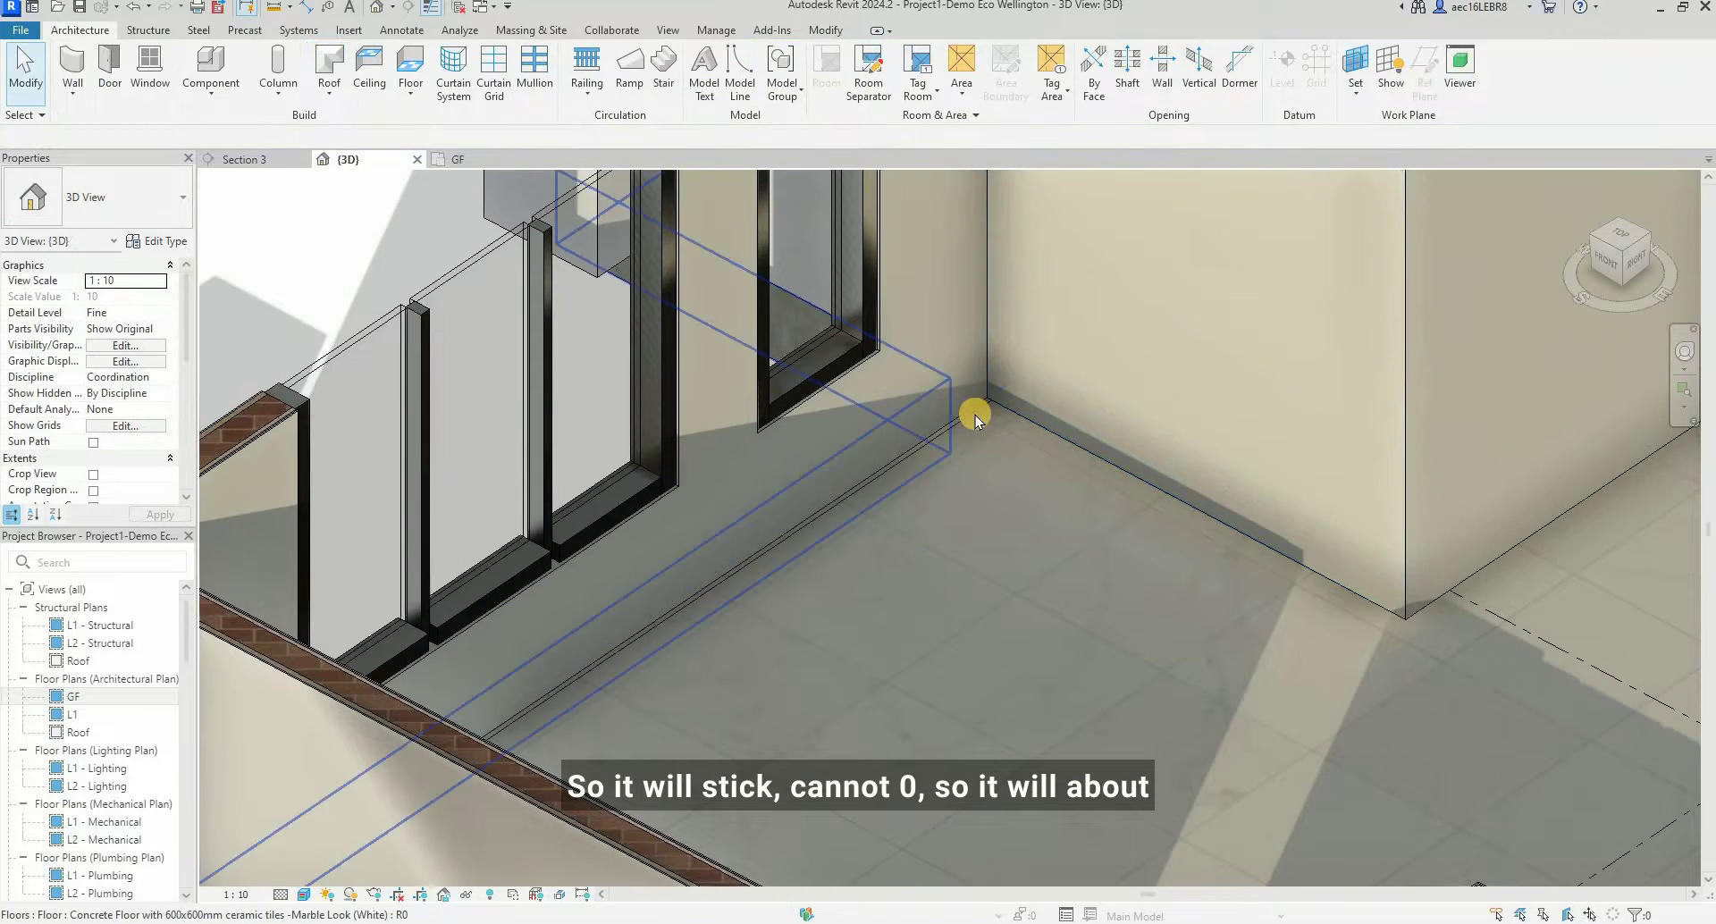
- Set the window-wall sweep's offset from level to 89
{"action": "left_click", "coordinate": [975, 416]}
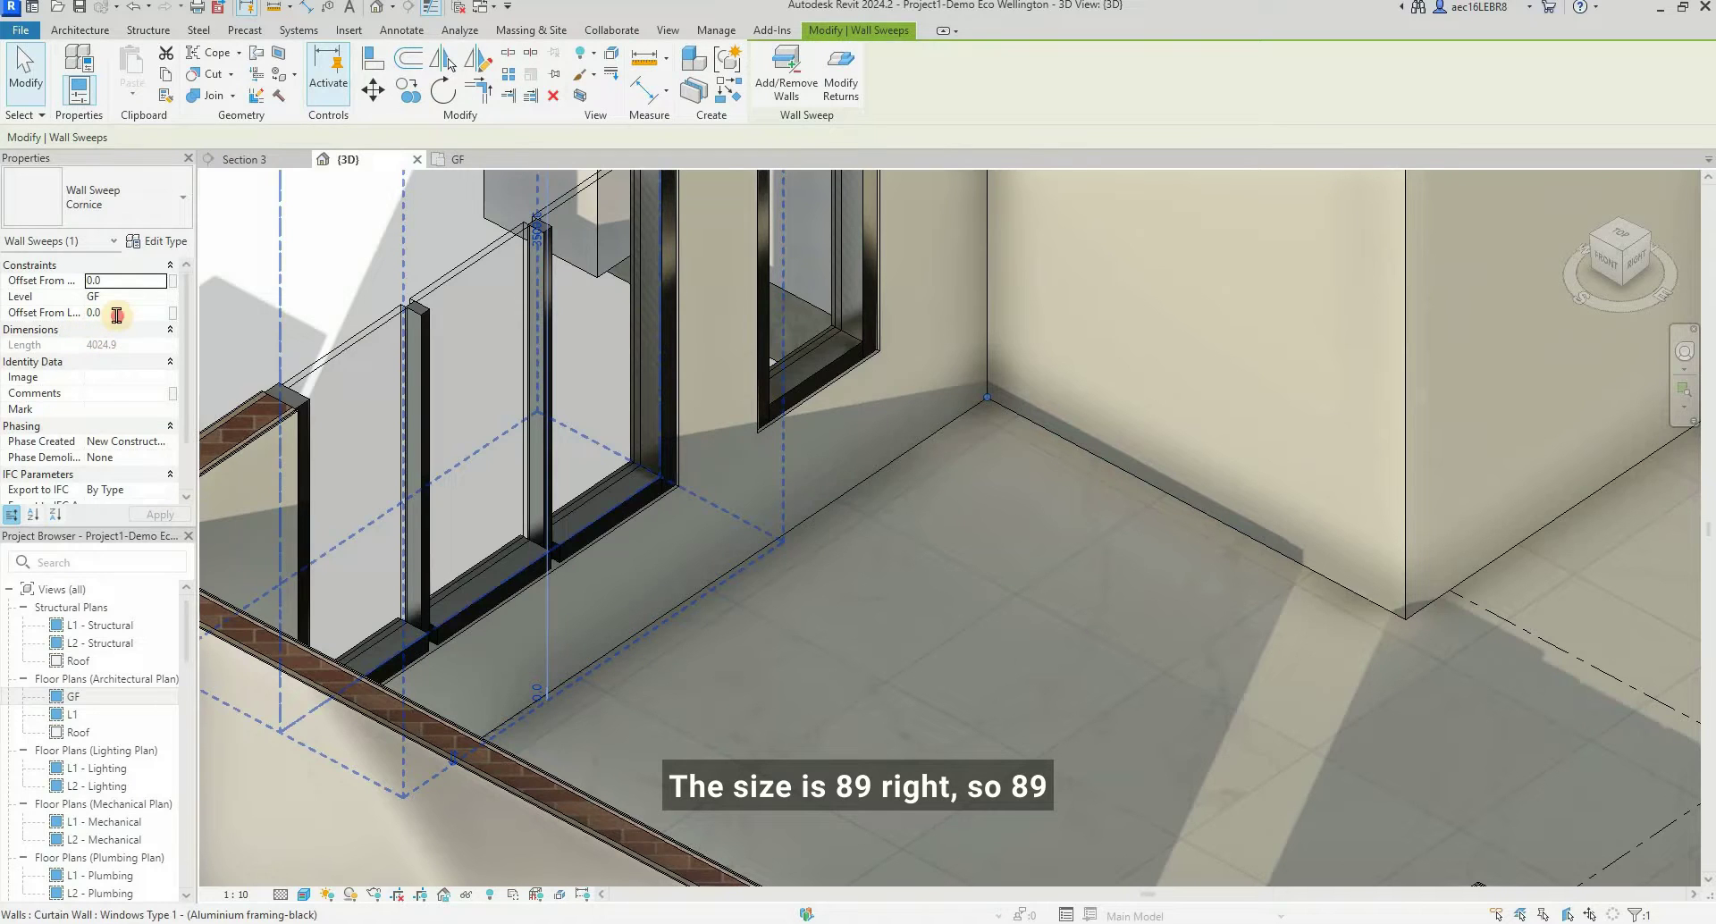
{"action": "left_click", "coordinate": [116, 314]}
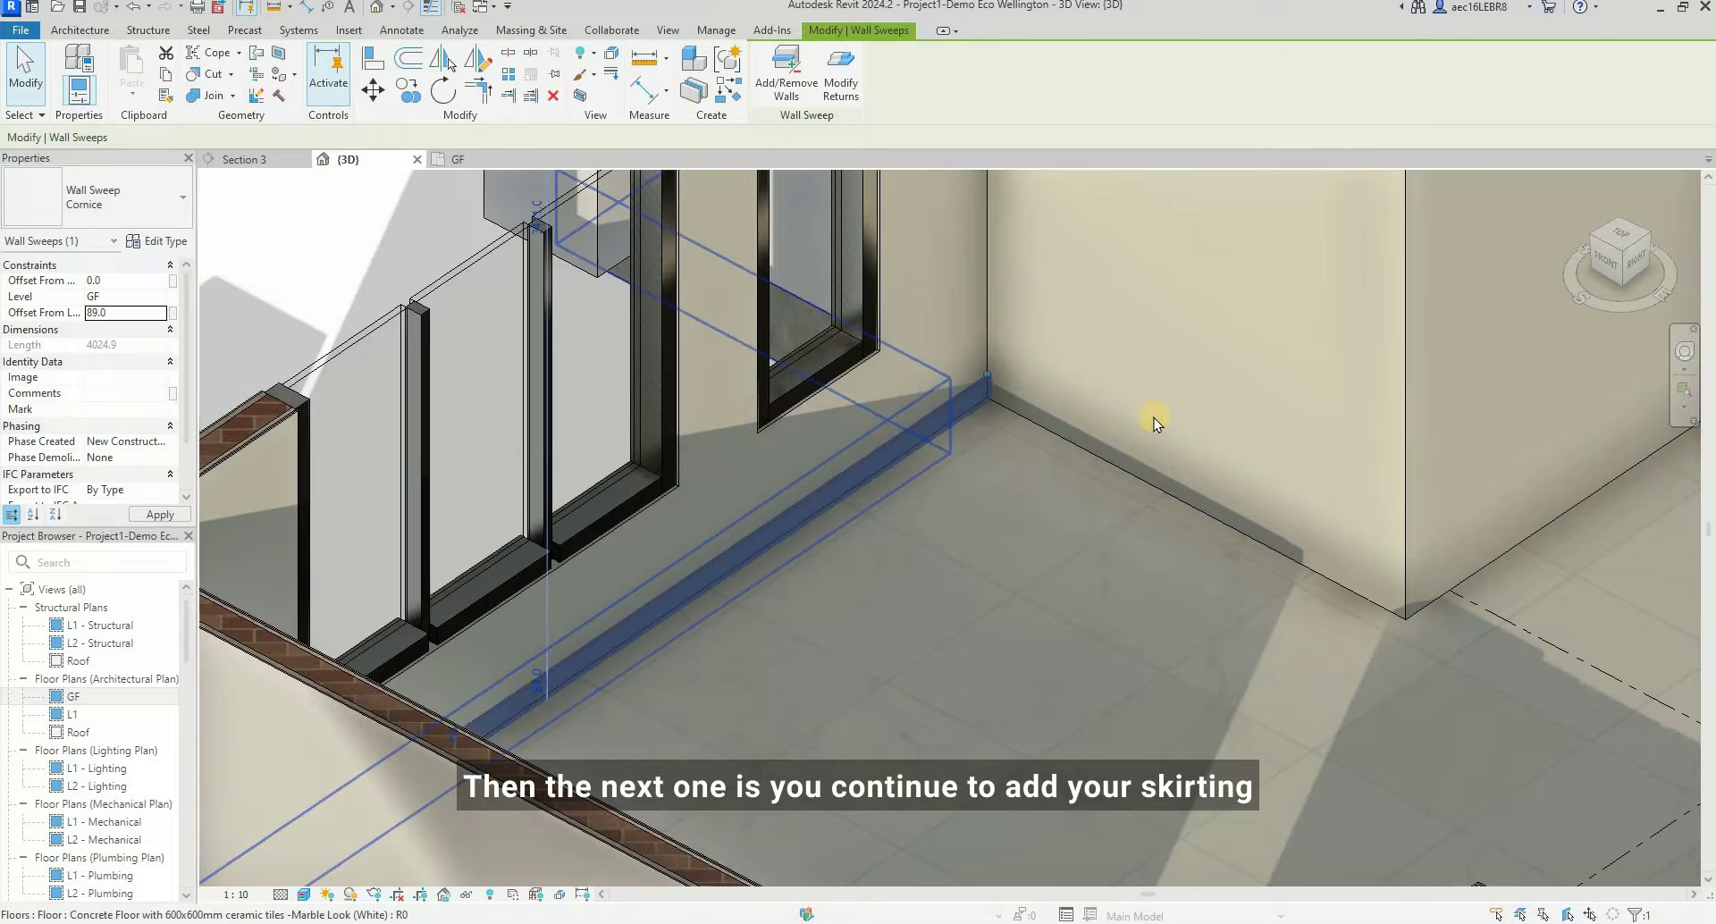
{"action": "key", "text": "Escape"}
- Place a Cornice wall sweep along the base of the adjoining wall and continue it around the outer corner onto the next wall
{"action": "middle_click_drag", "start_coordinate": [1069, 454], "coordinate": [700, 385], "text": "shift"}
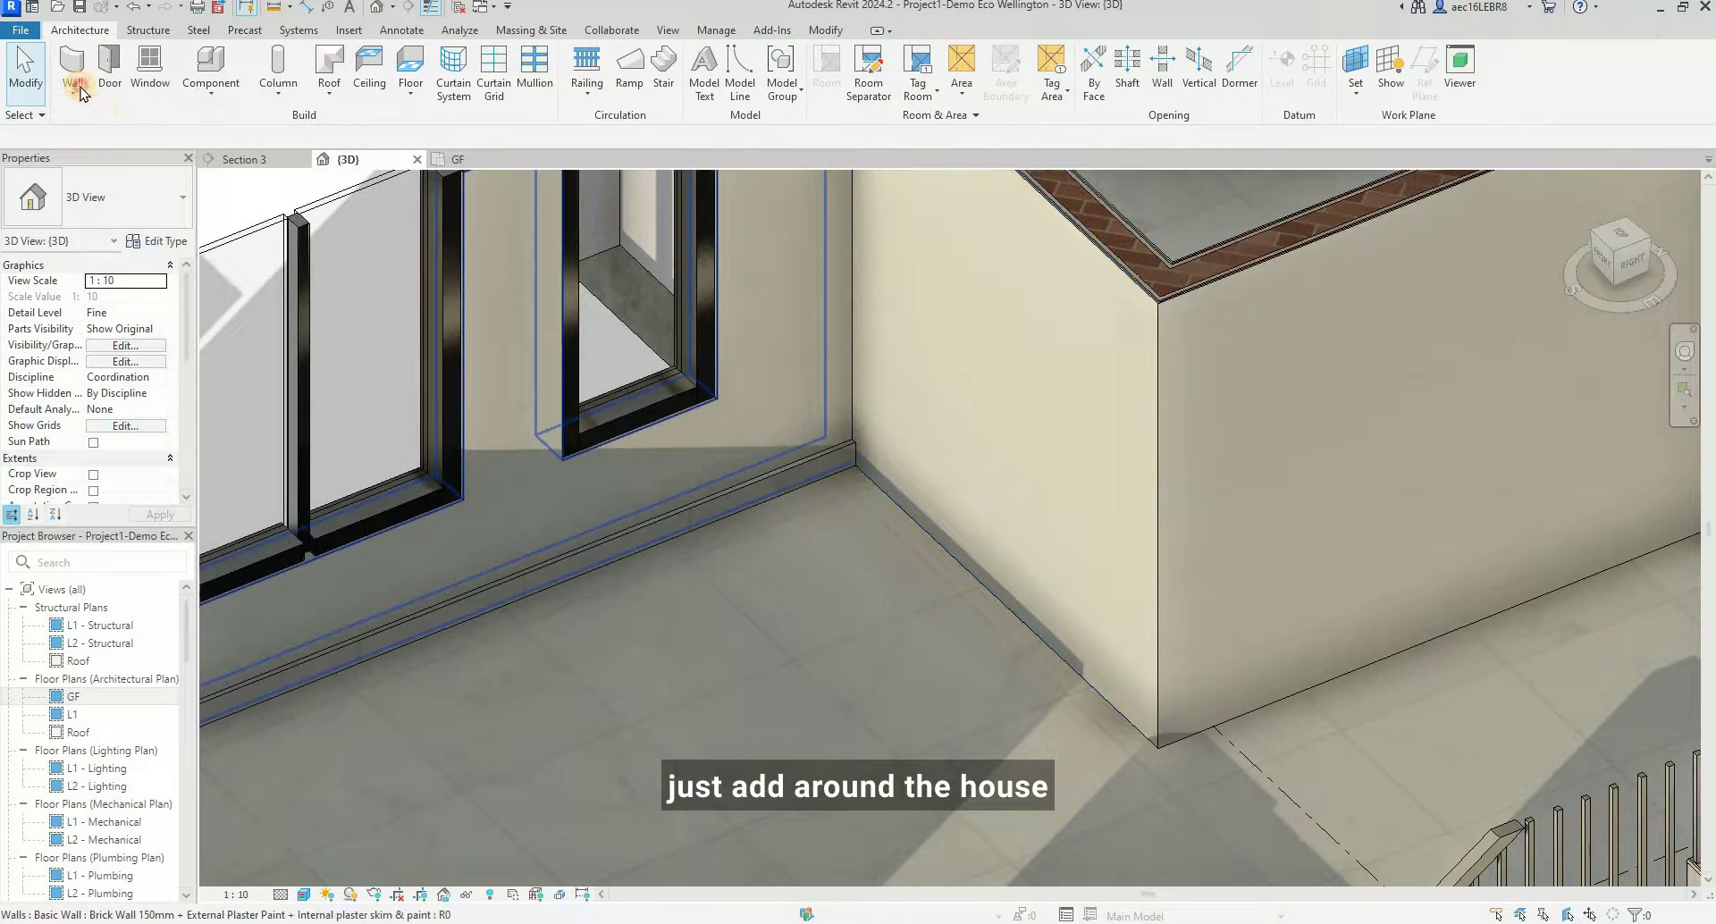
{"action": "left_click", "coordinate": [72, 88]}
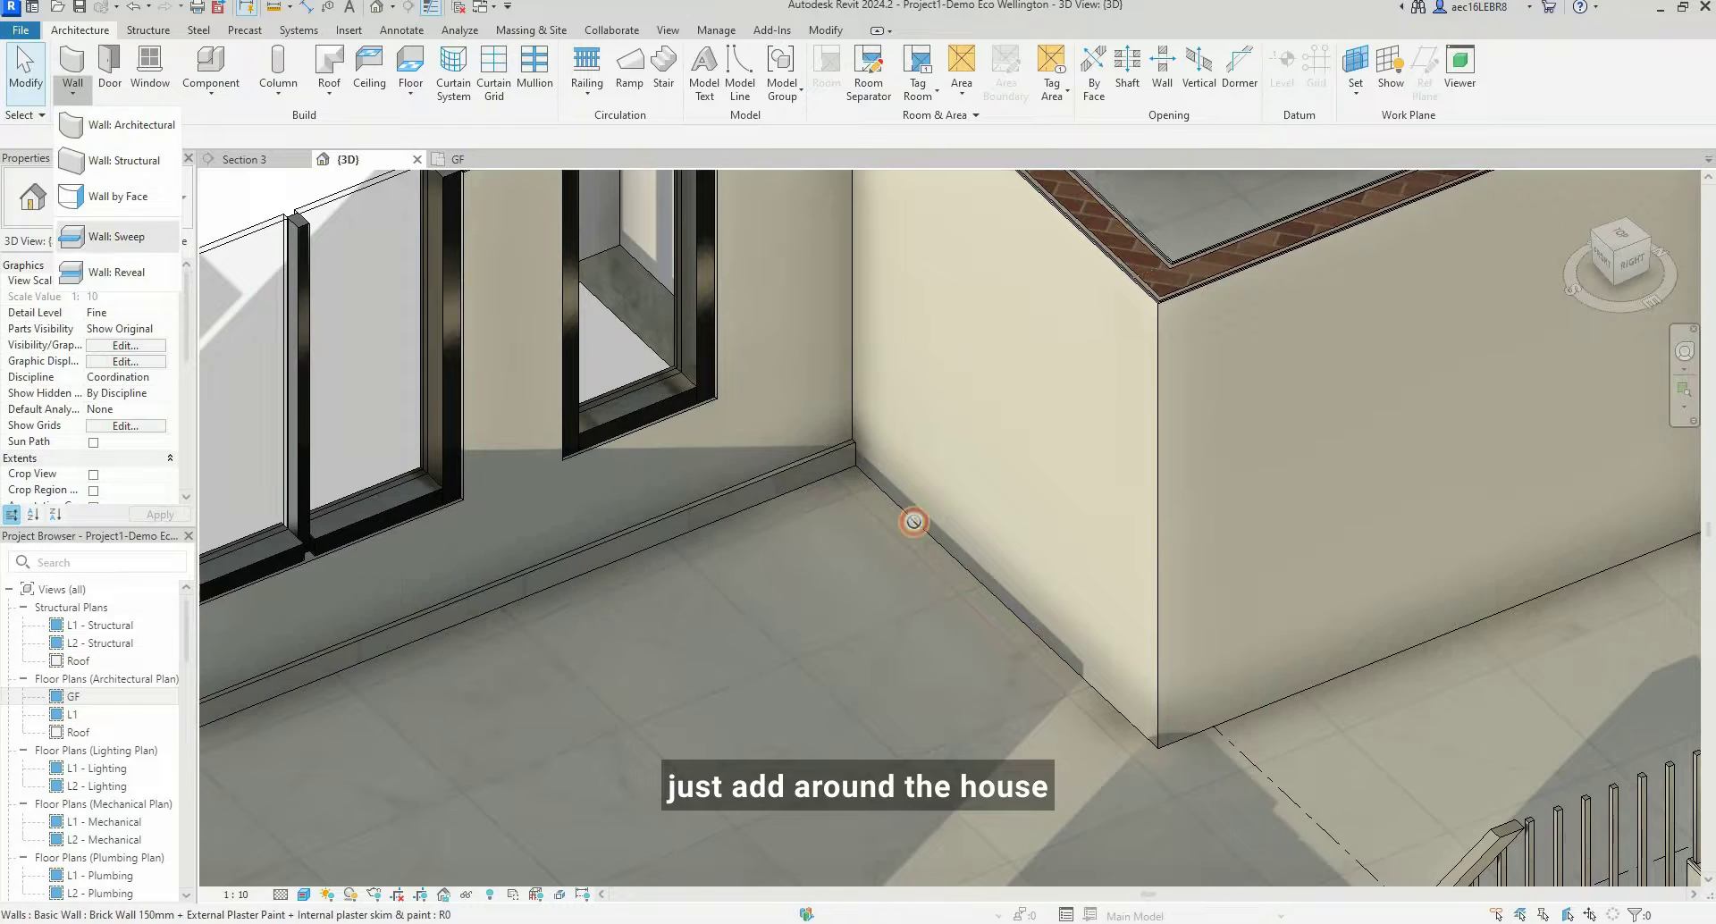
{"action": "left_click", "coordinate": [120, 237]}
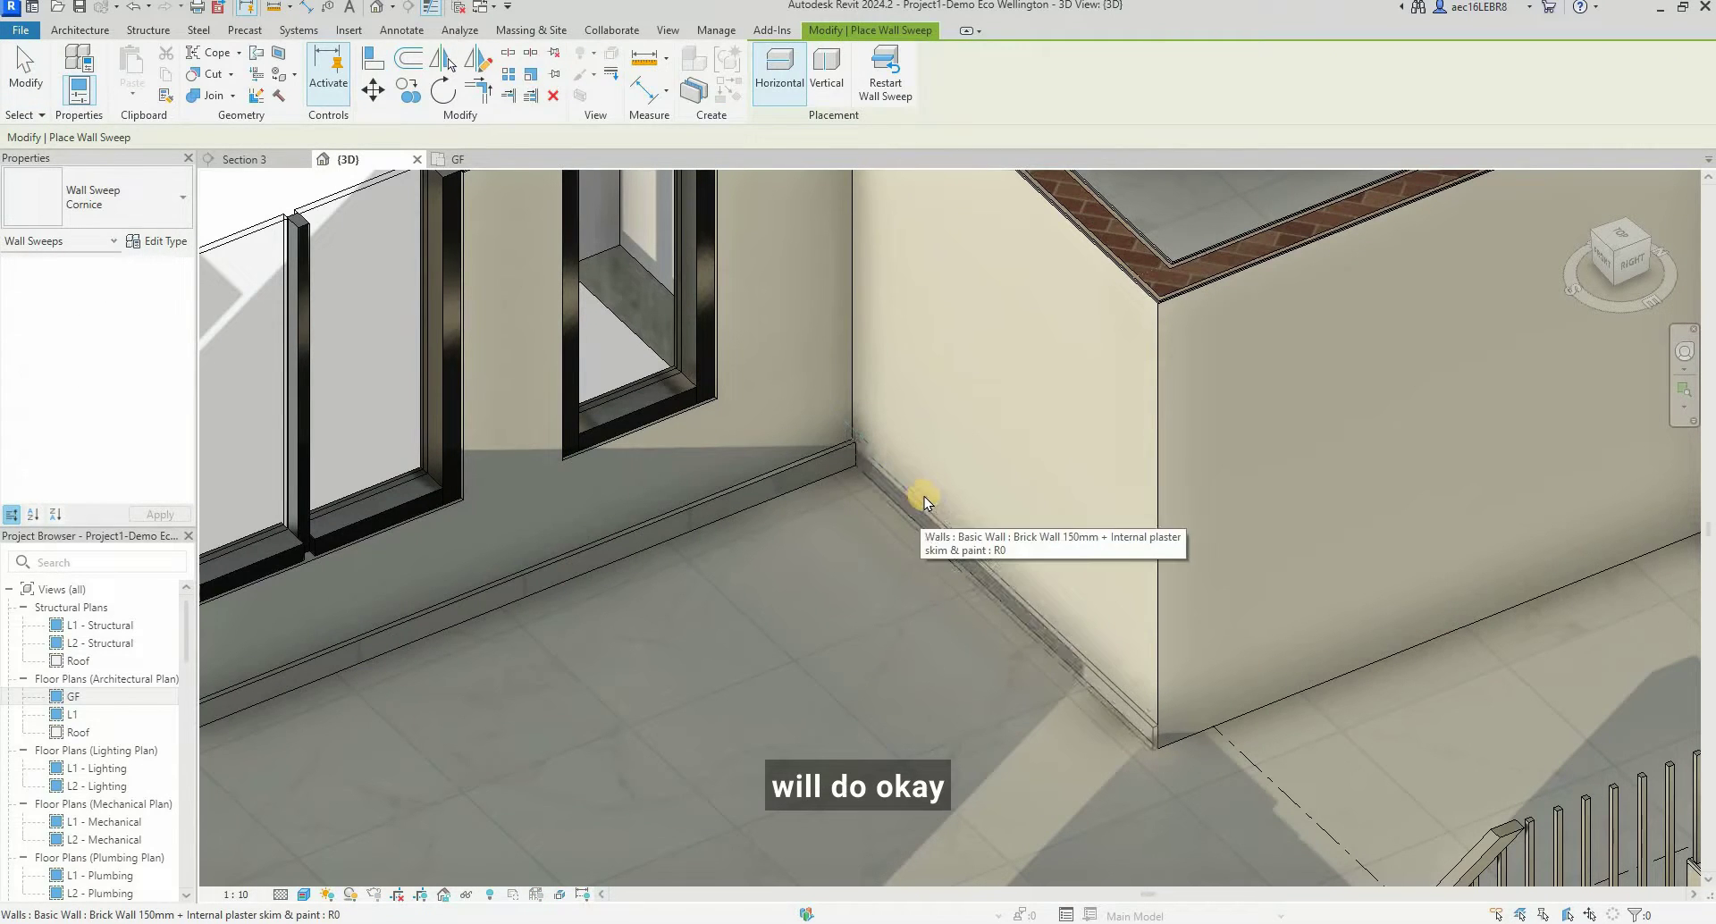
{"action": "left_click", "coordinate": [924, 500]}
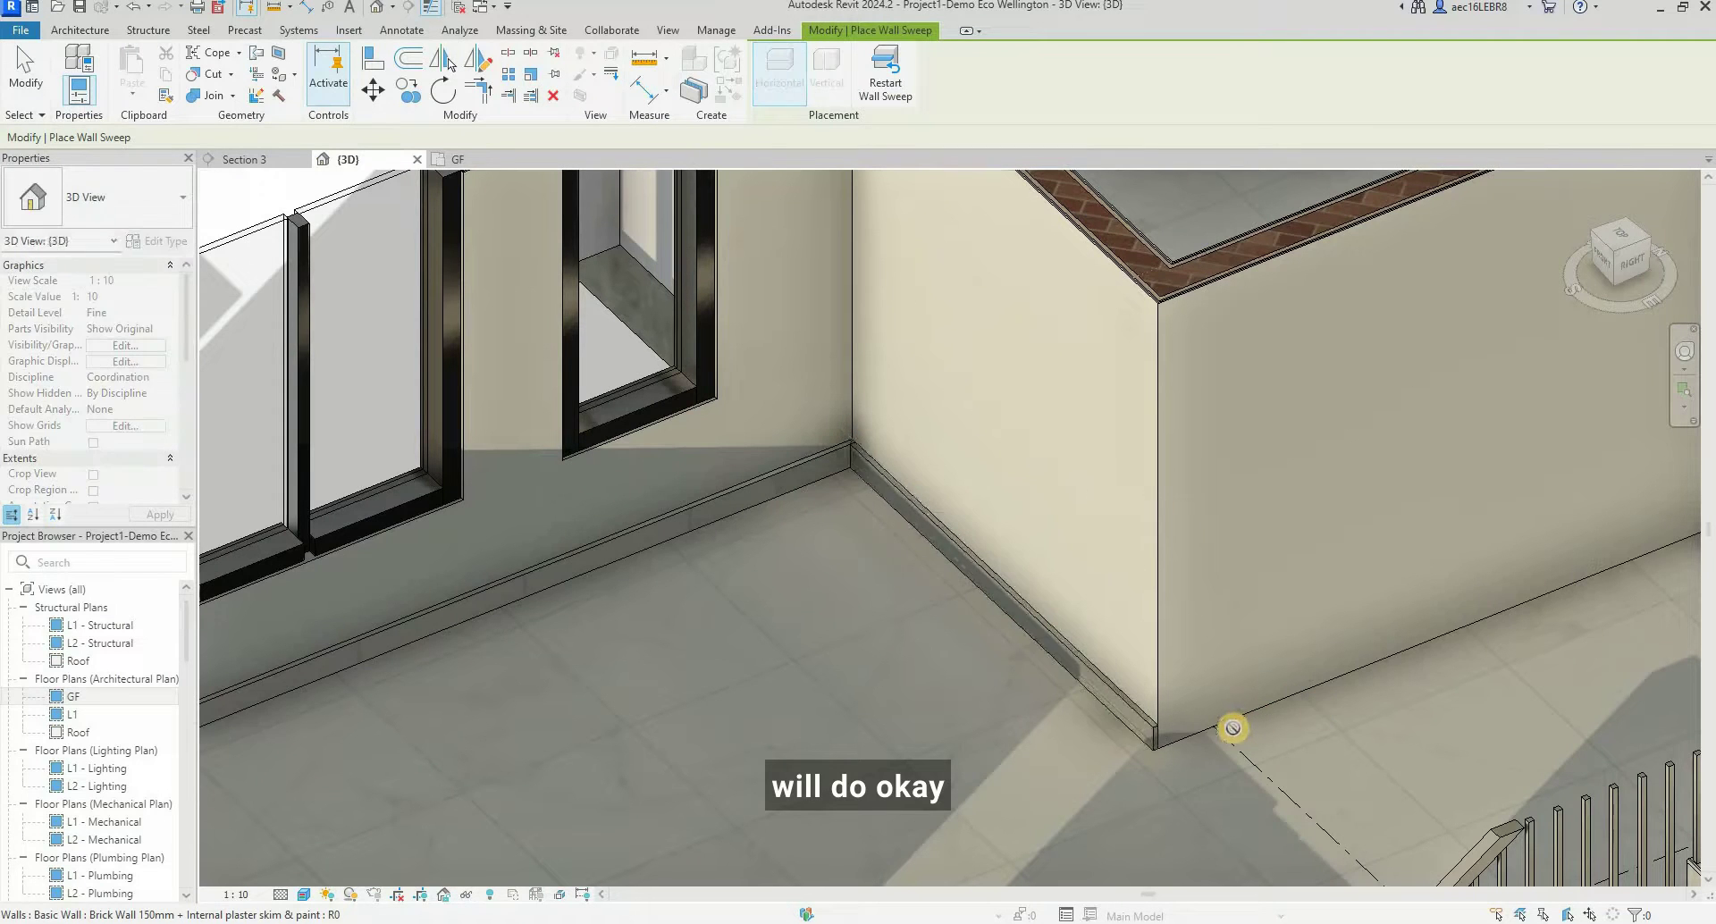
{"action": "left_click", "coordinate": [1198, 720]}
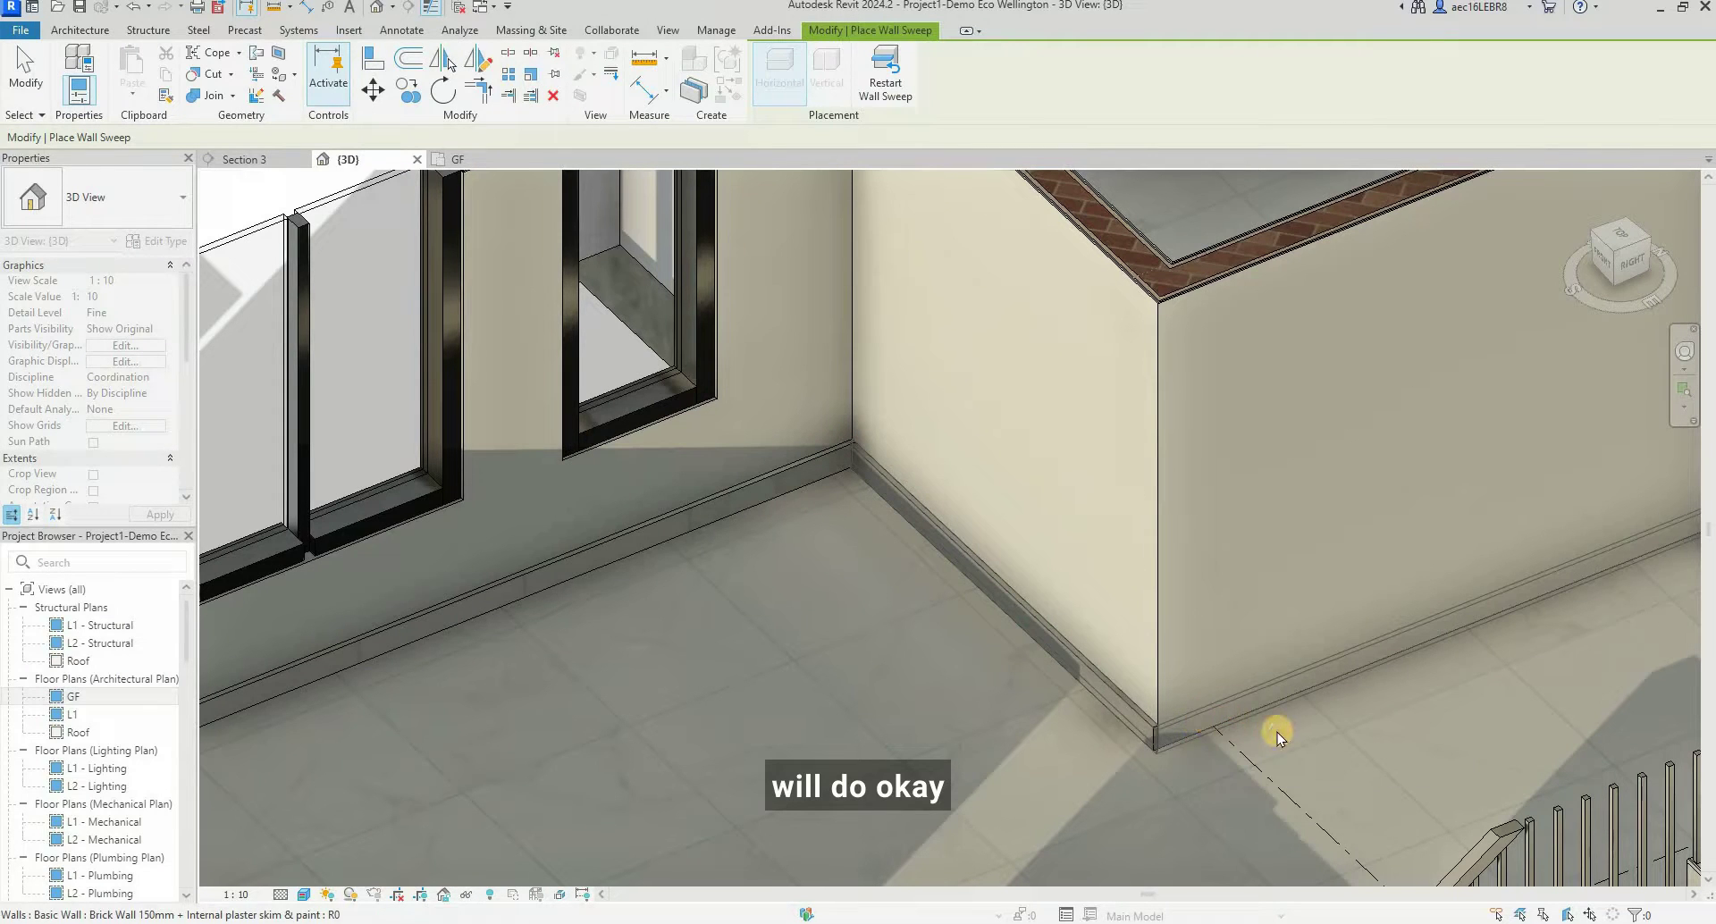
{"action": "key", "text": "Escape"}
- Place a horizontal Cornice wall sweep along the interior base of the front wall beside the entrance door
{"action": "scroll", "coordinate": [1179, 698], "scroll_direction": "down", "scroll_amount": 5}
{"action": "middle_click_drag", "start_coordinate": [1172, 689], "coordinate": [1144, 796], "text": "shift"}
{"action": "scroll", "coordinate": [1364, 490], "scroll_direction": "up", "scroll_amount": 3}
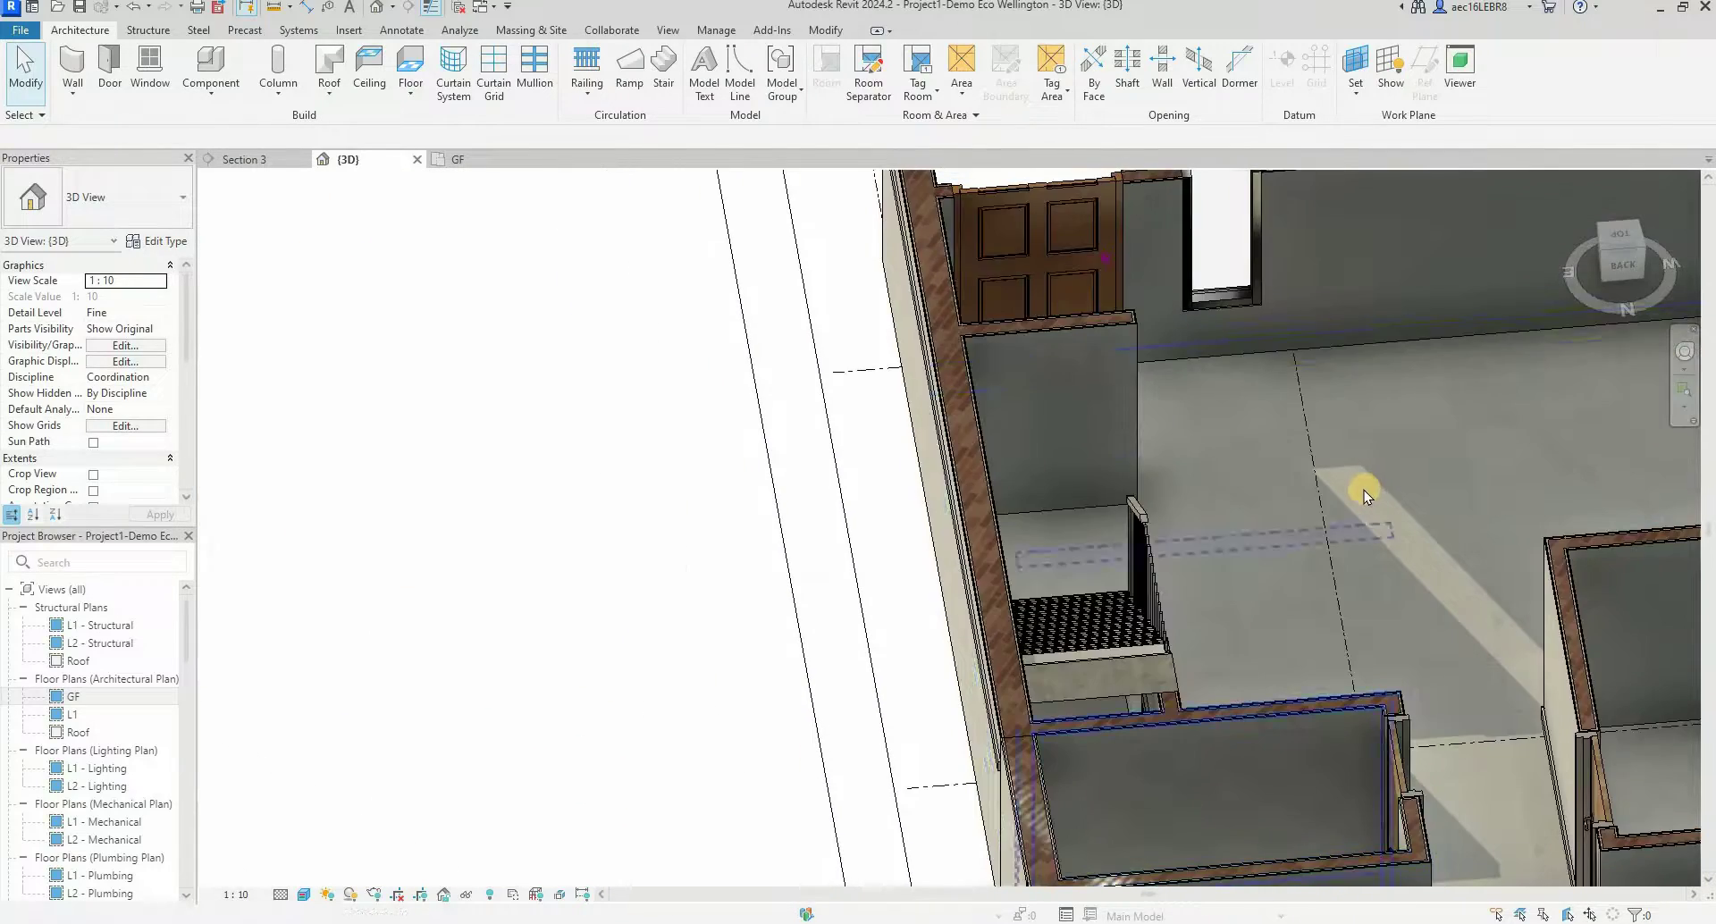
{"action": "middle_click_drag", "start_coordinate": [1364, 490], "coordinate": [295, 192], "text": "shift"}
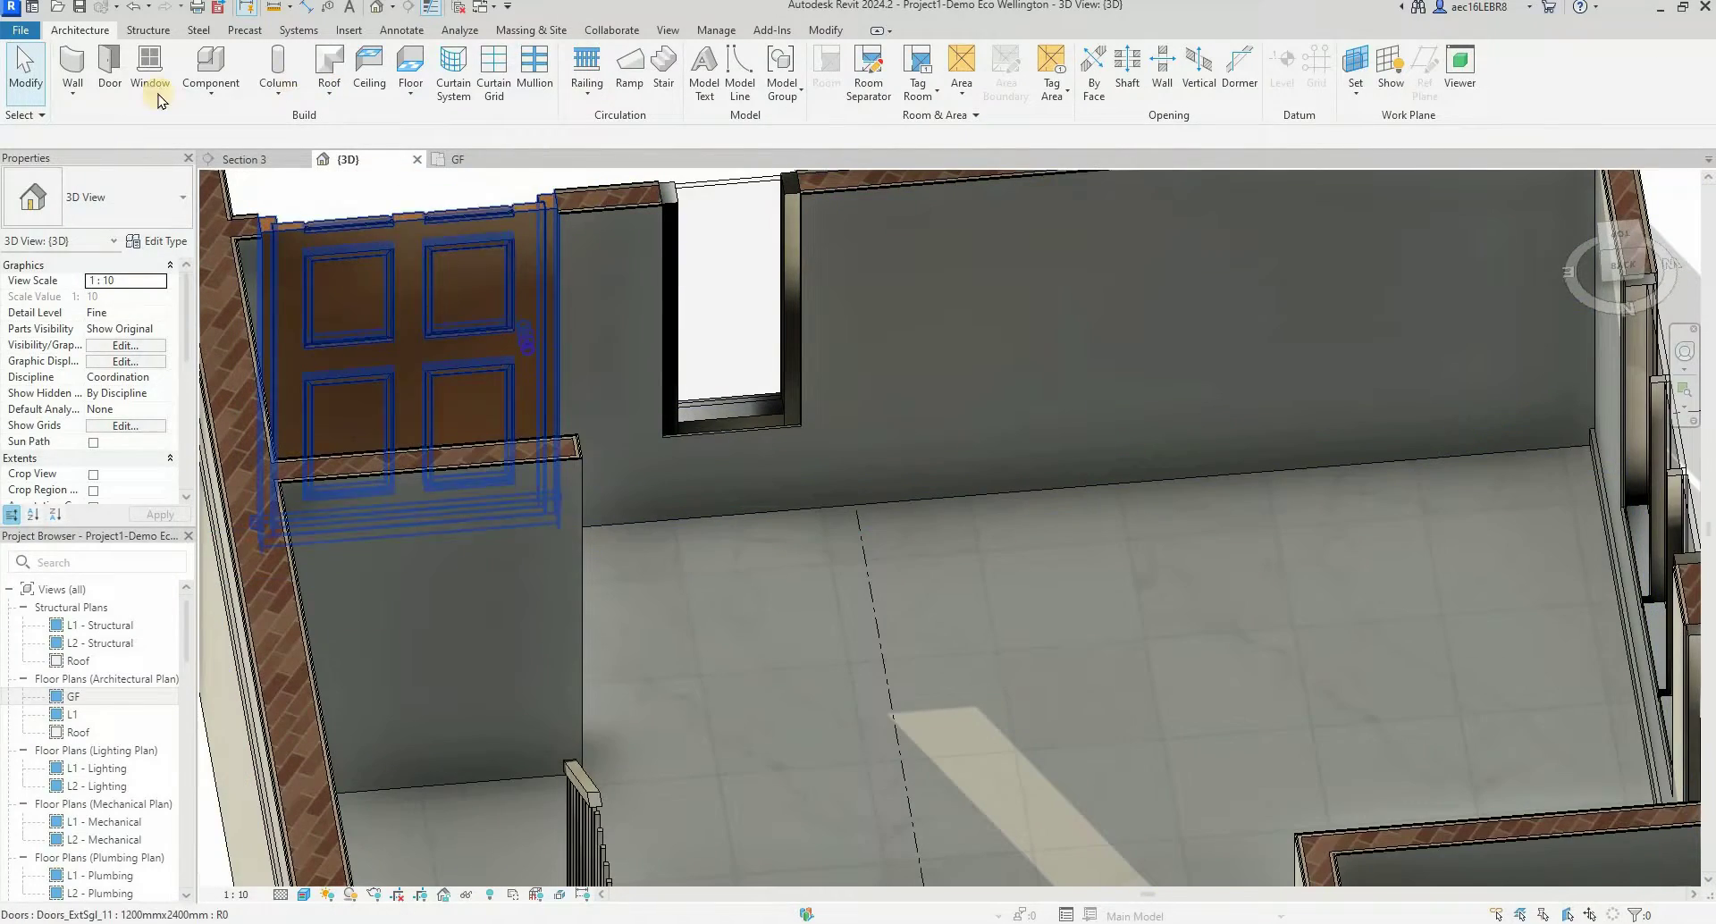
{"action": "left_click", "coordinate": [77, 96]}
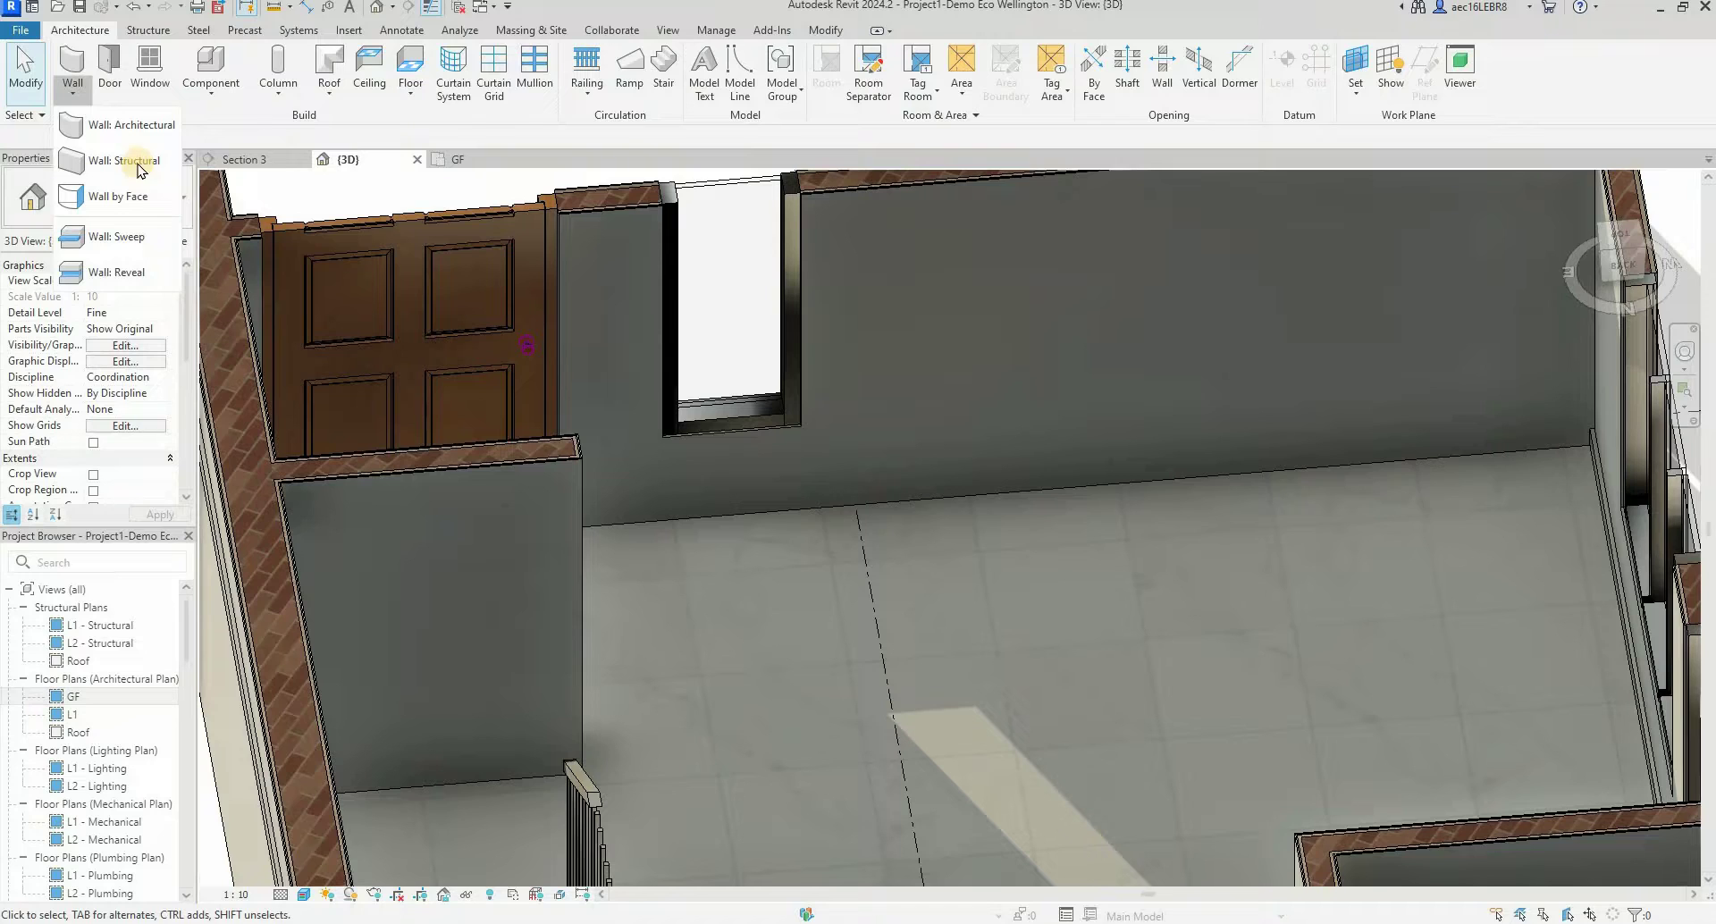
{"action": "left_click", "coordinate": [140, 238]}
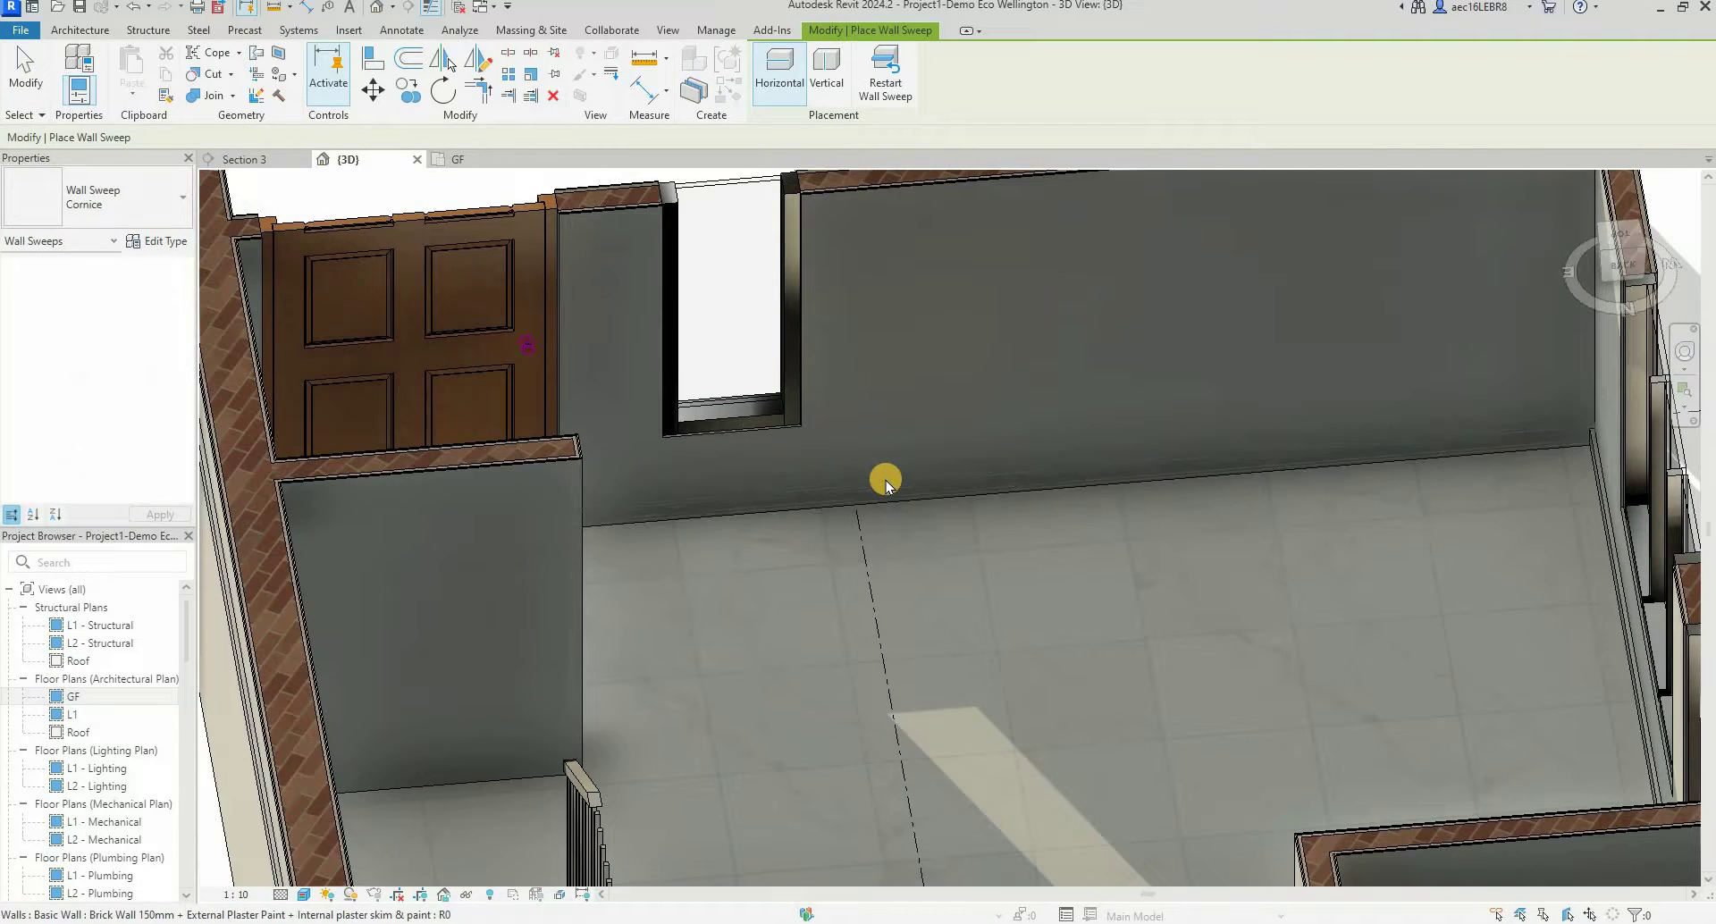
{"action": "left_click", "coordinate": [1221, 466]}
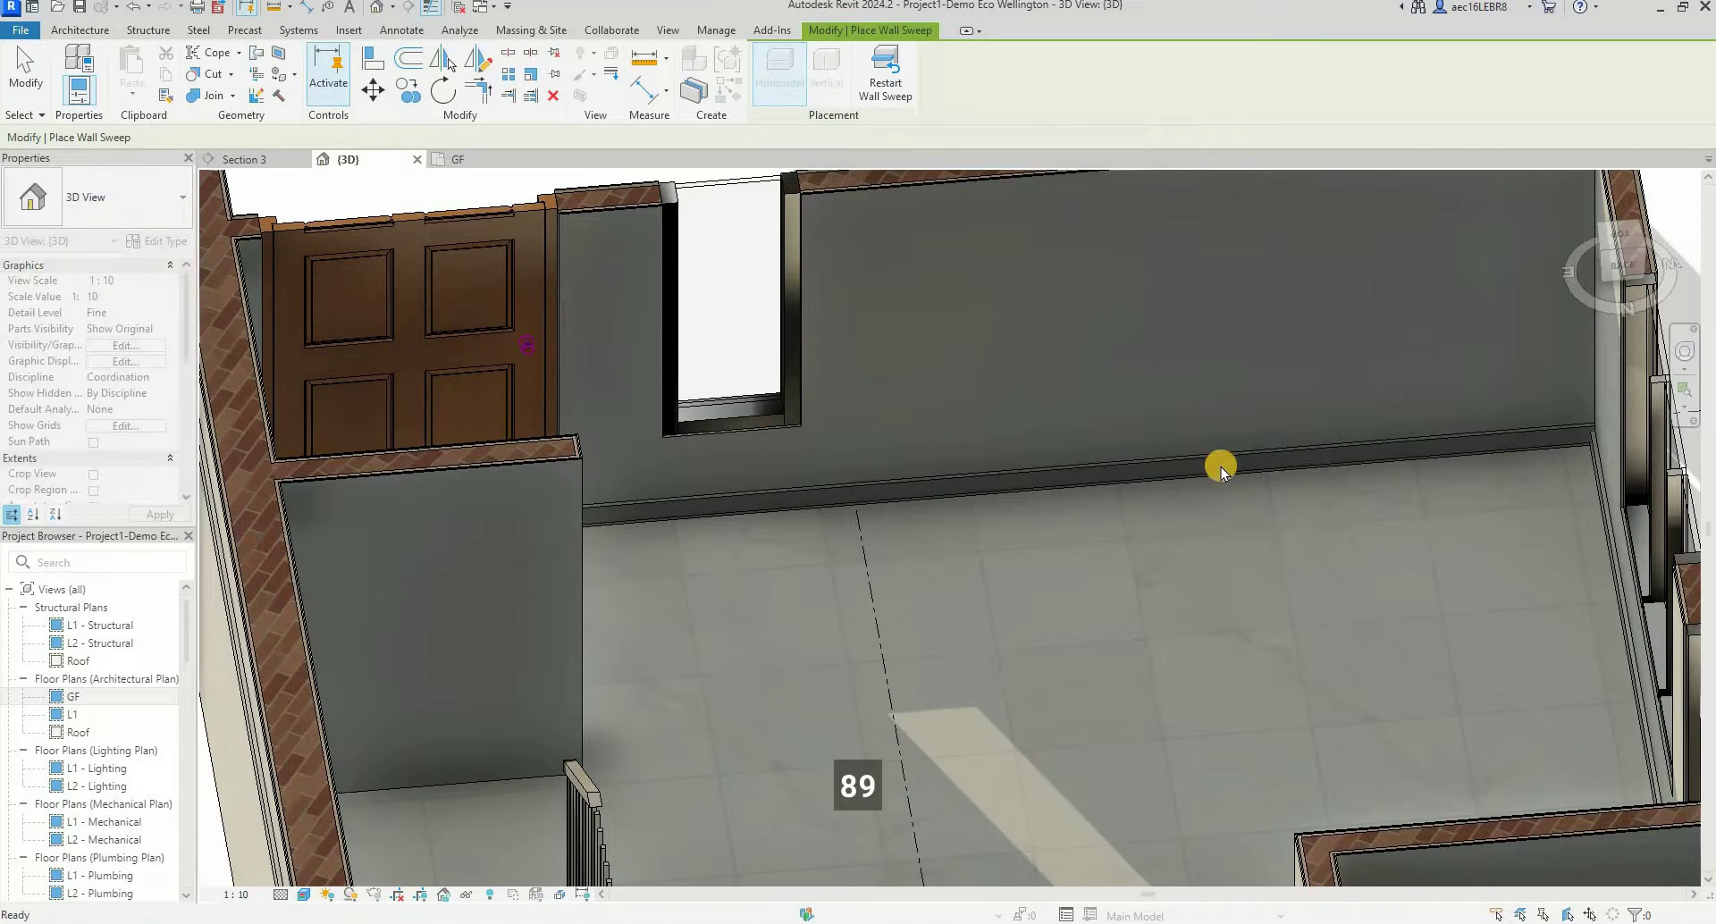
{"action": "key", "text": "Escape"}
- Set the front-wall sweep's offset from level to 89
{"action": "left_click", "coordinate": [1199, 514]}
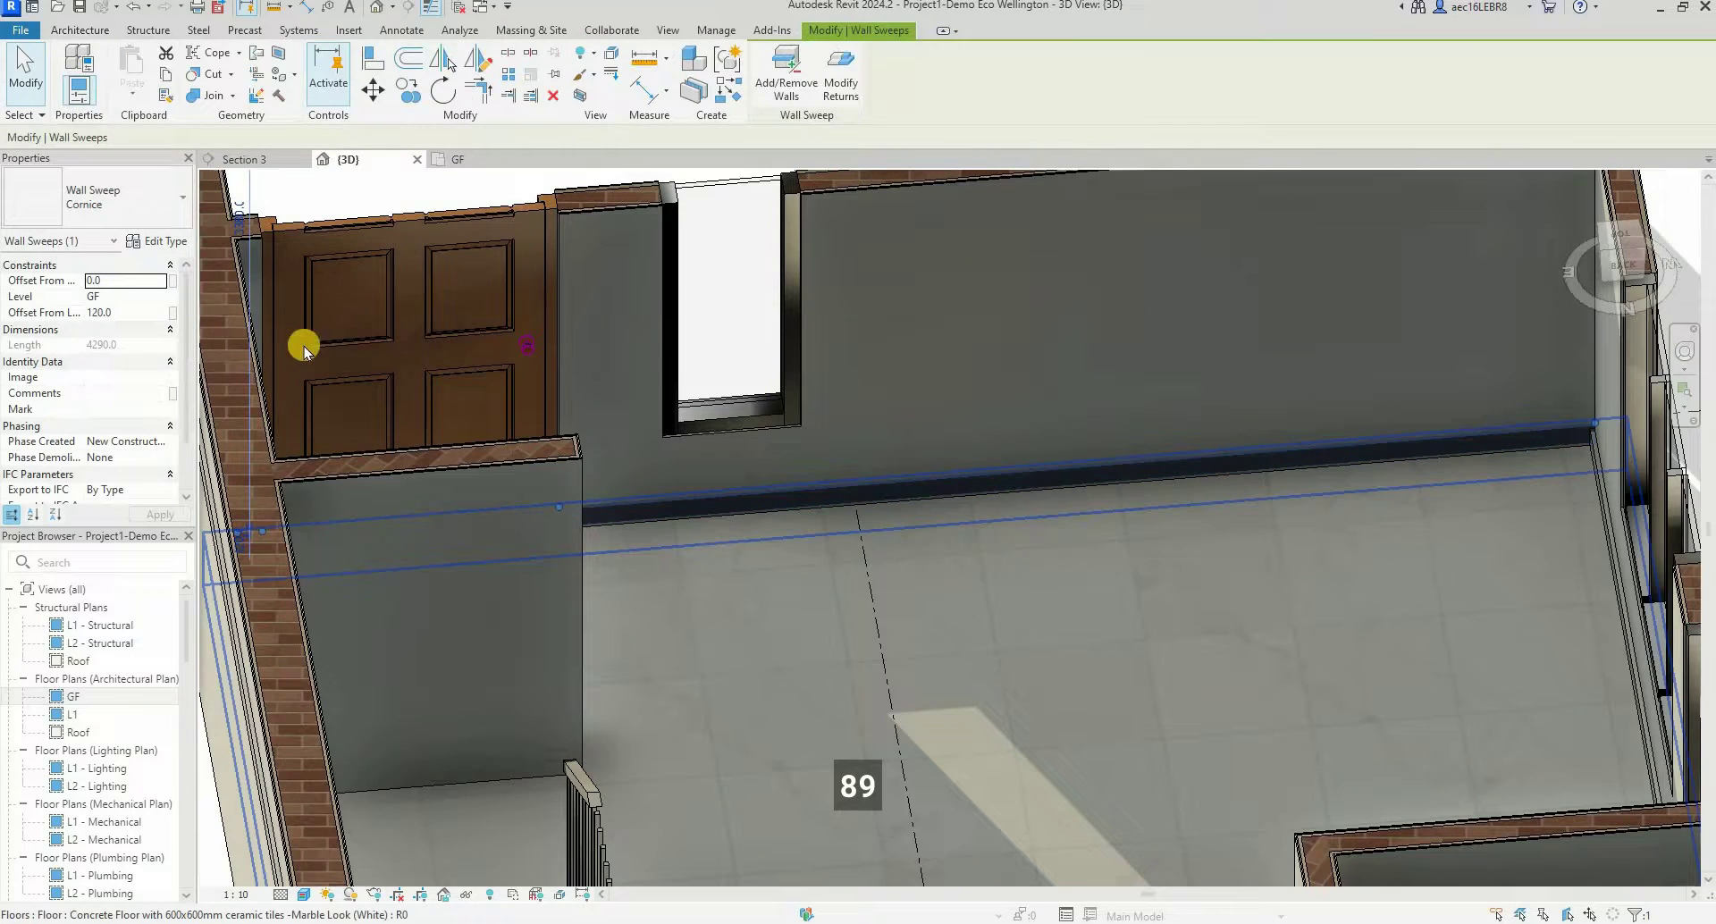
{"action": "left_click", "coordinate": [131, 314]}
{"action": "type", "text": "89"}
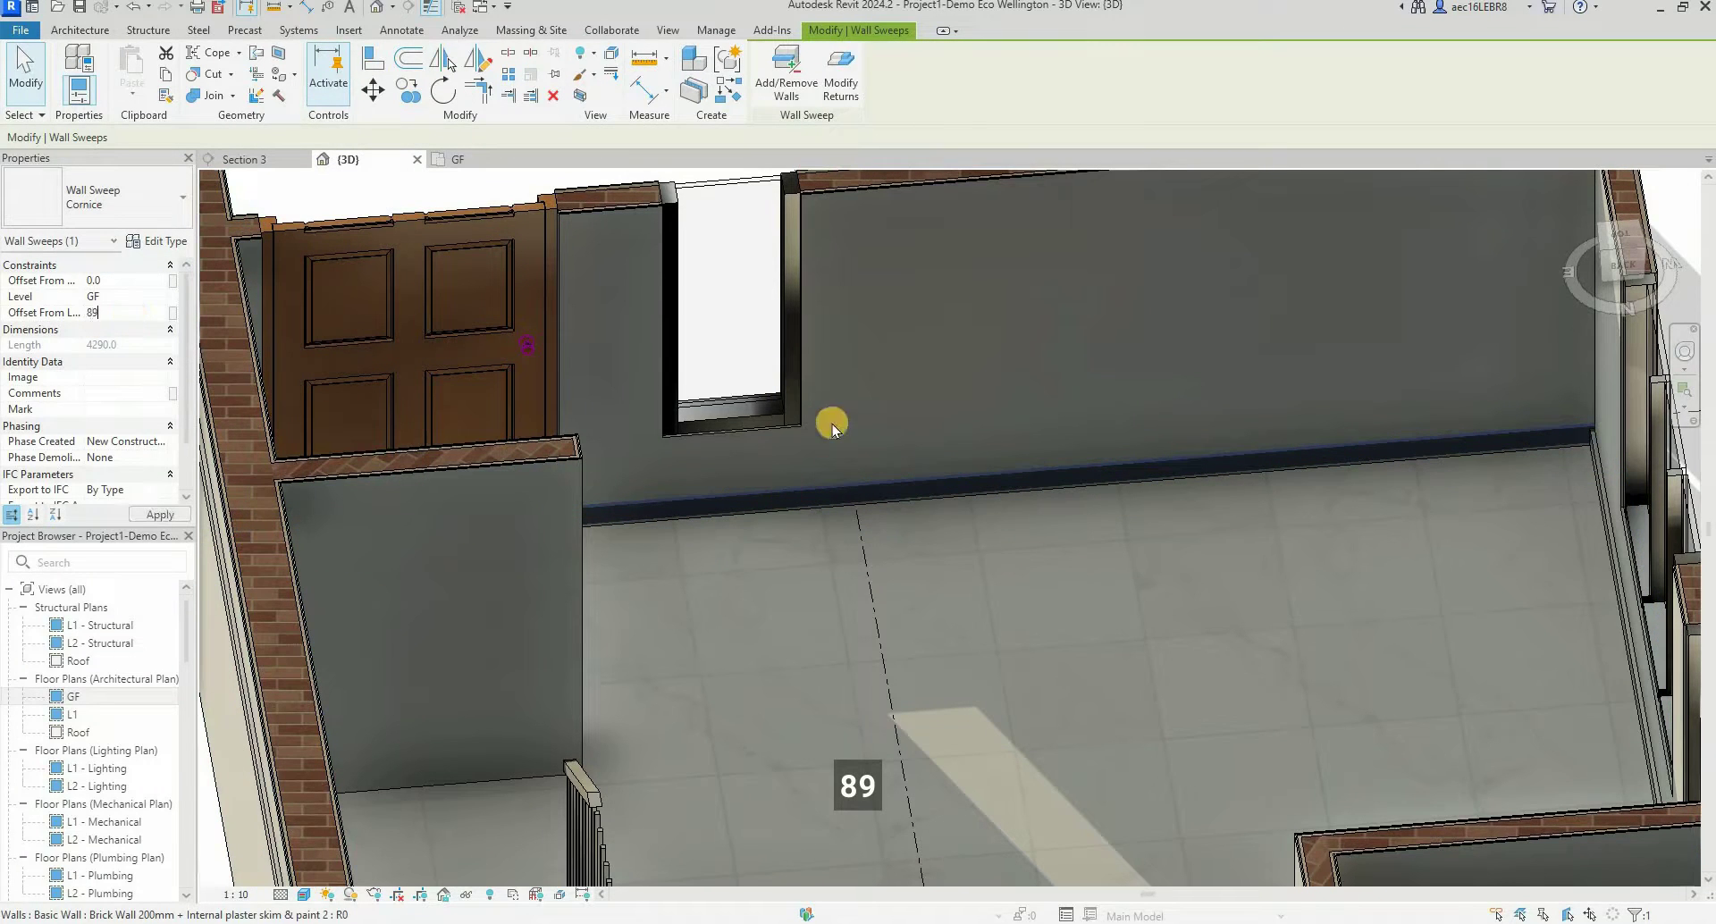
- Inspect the exterior wall sweep and the joint between the two interior sweeps at the living room corner
{"action": "middle_click_drag", "start_coordinate": [1219, 575], "coordinate": [555, 590], "text": "shift"}
{"action": "middle_click_drag", "start_coordinate": [770, 577], "coordinate": [1012, 560], "text": "shift"}
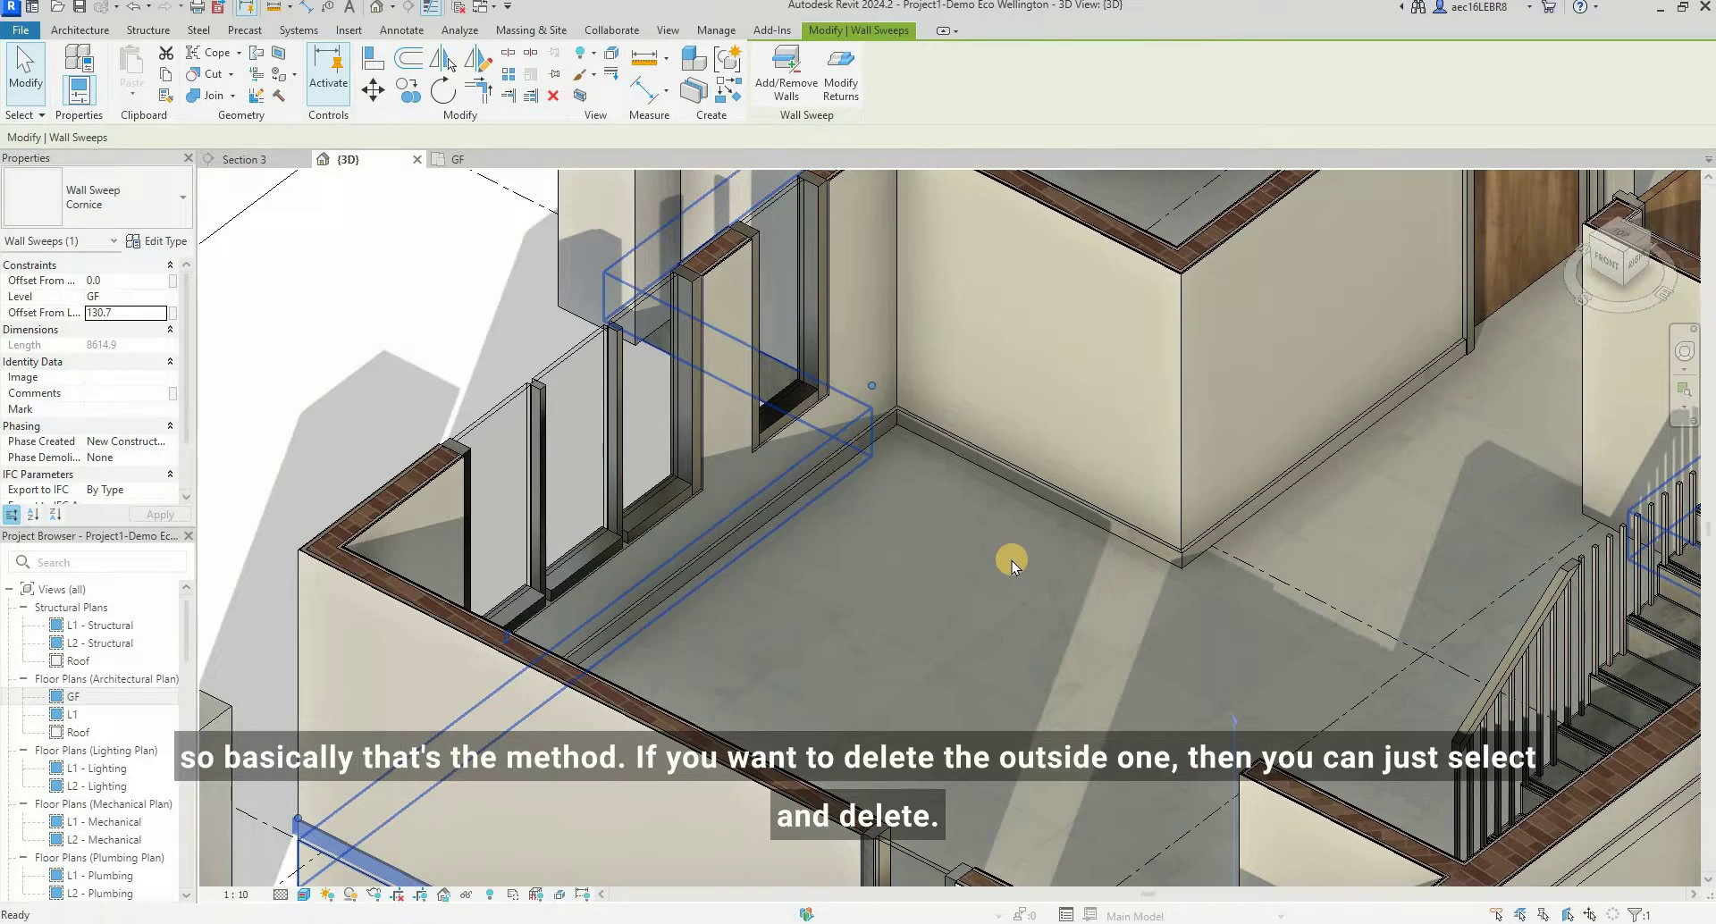
{"action": "key", "text": "Escape"}
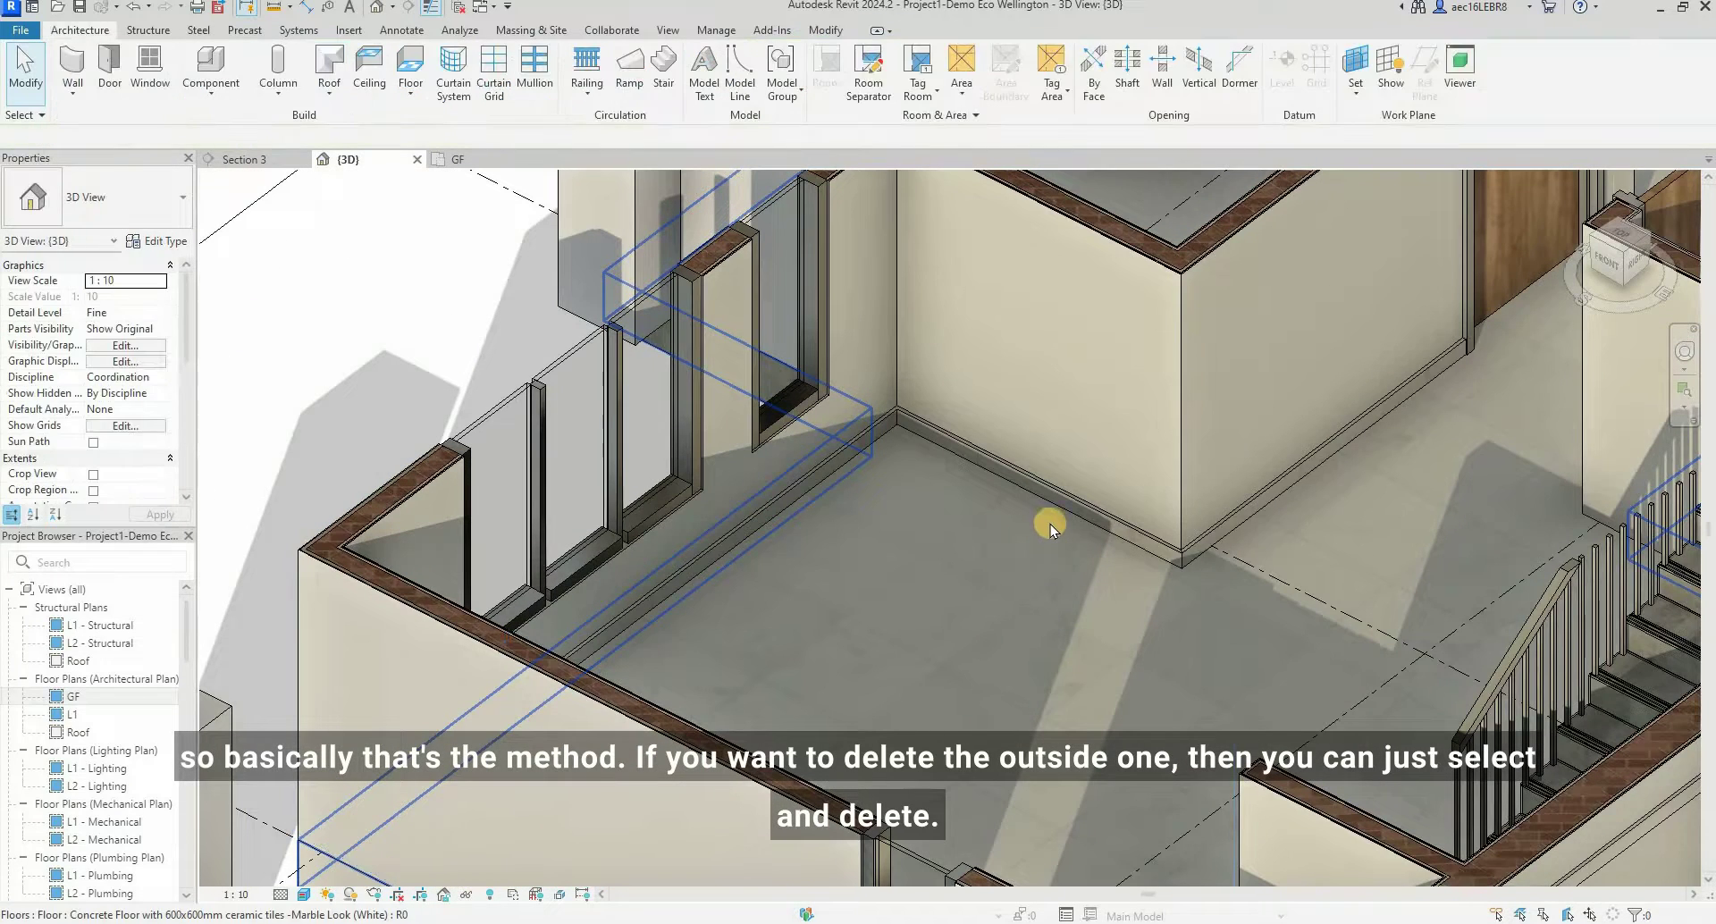
{"action": "left_click", "coordinate": [890, 429]}
{"action": "key", "text": "Escape"}
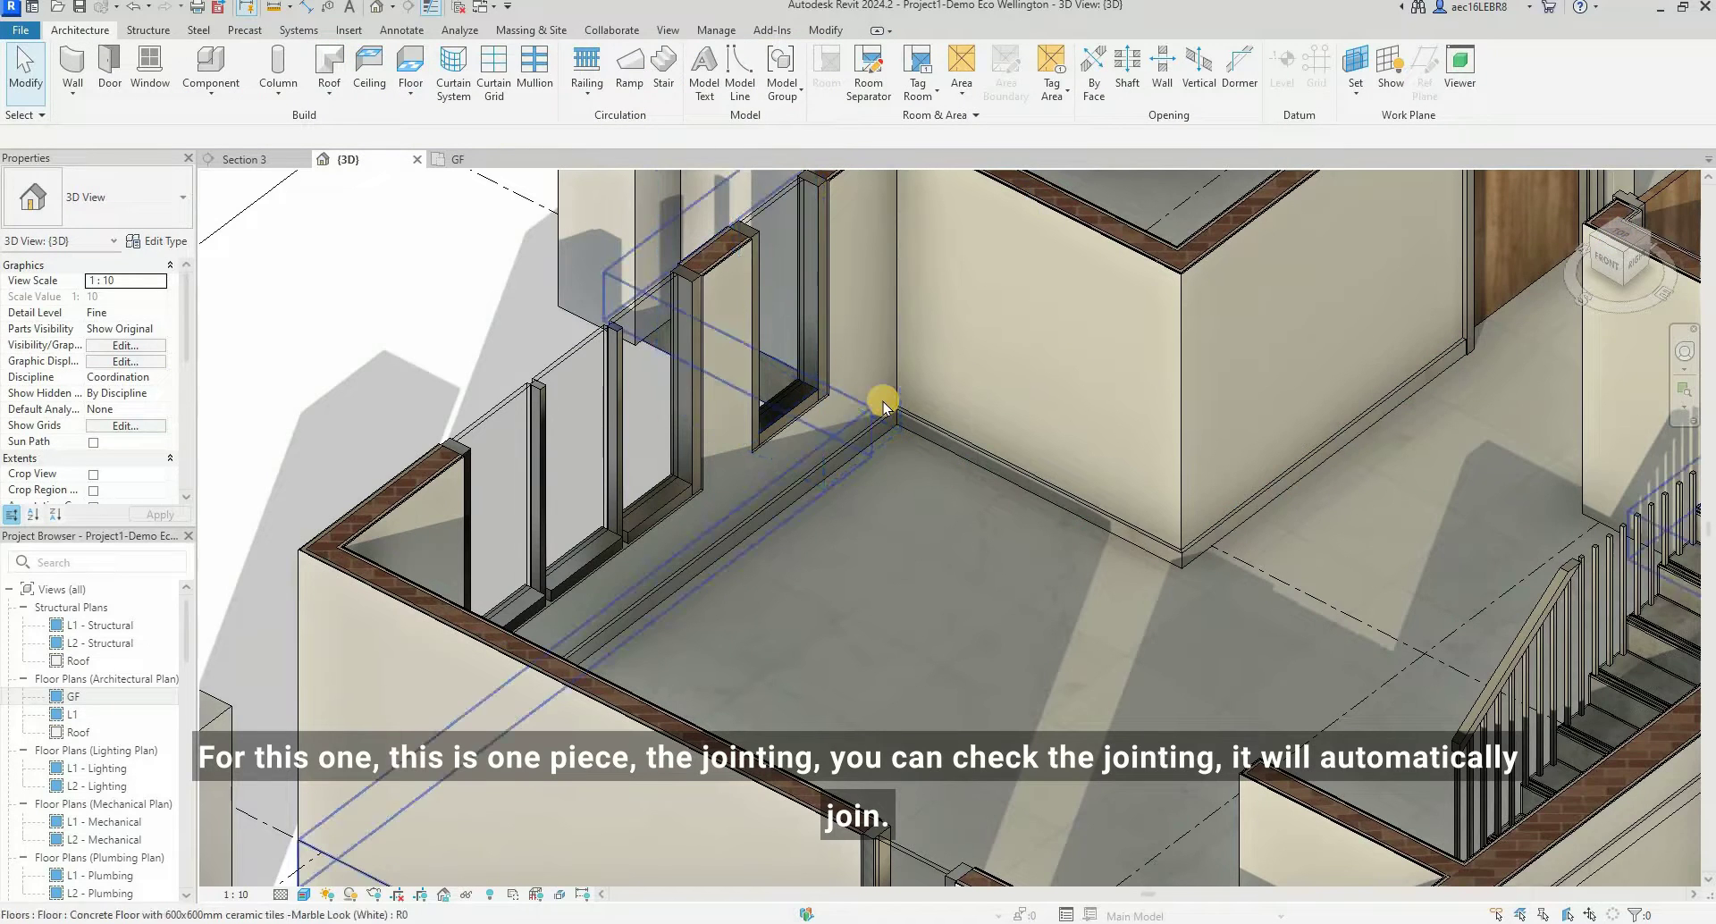
{"action": "scroll", "coordinate": [883, 401], "scroll_direction": "up", "scroll_amount": 4}
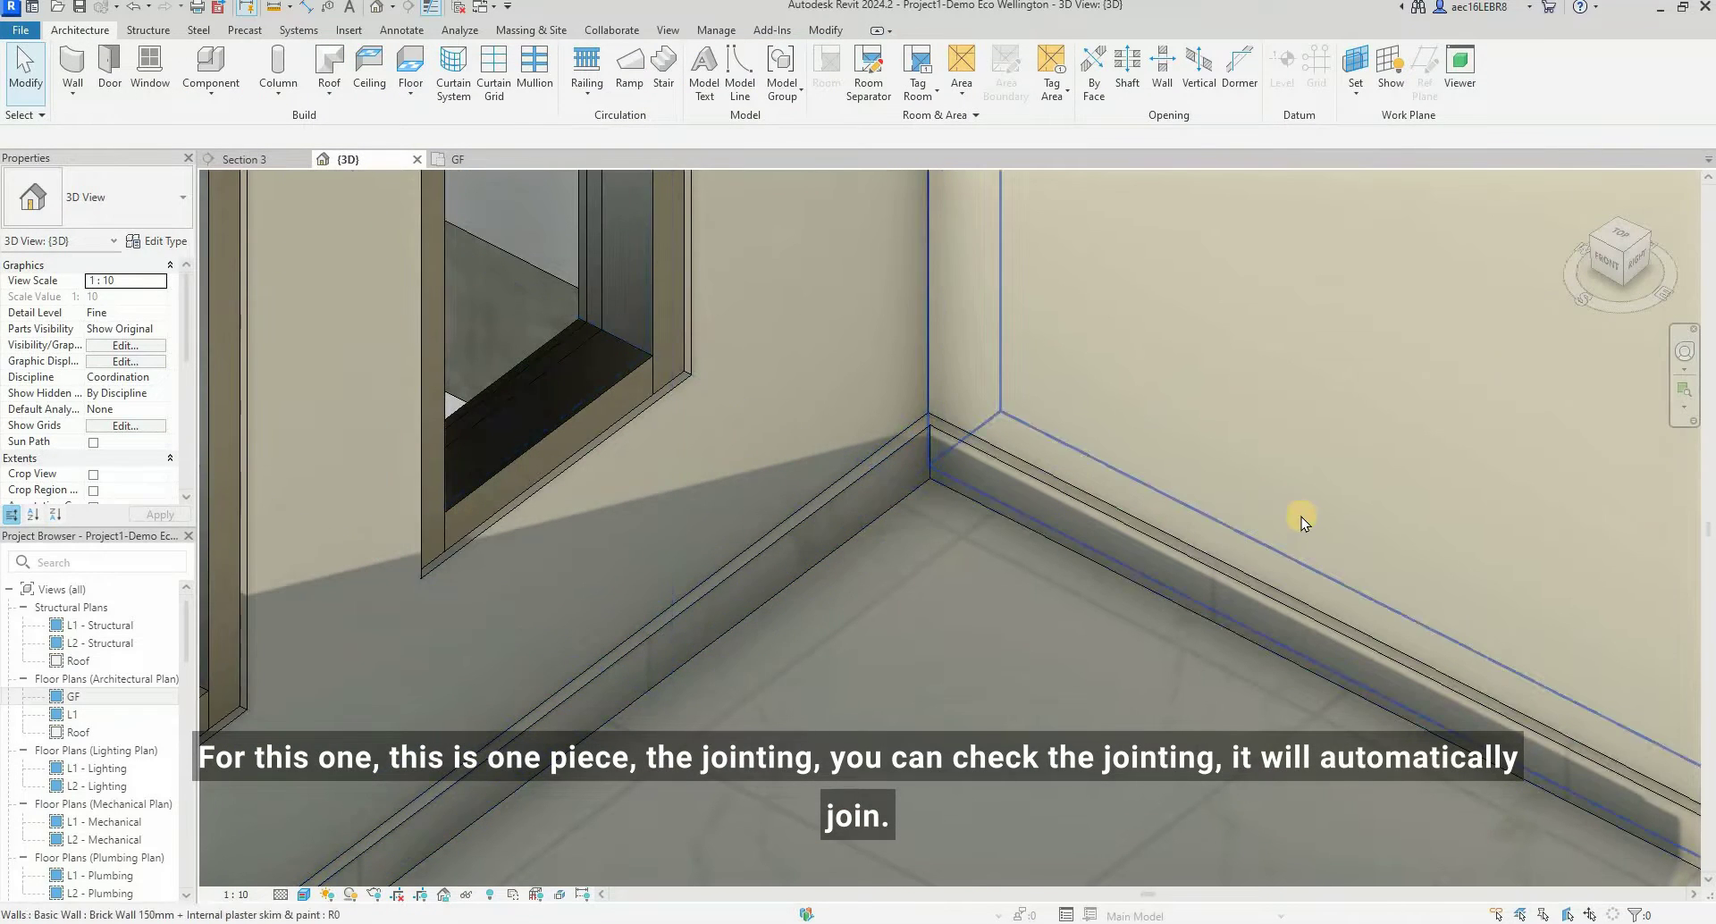
{"action": "scroll", "coordinate": [1302, 516], "scroll_direction": "down", "scroll_amount": 3}
- Place a horizontal Cornice wall sweep along the base of the partition beside the staircase, including its return to the adjacent door
{"action": "middle_click_drag", "start_coordinate": [1302, 517], "coordinate": [1444, 601], "text": "shift"}
{"action": "middle_click_drag", "start_coordinate": [965, 652], "coordinate": [962, 406], "text": "shift"}
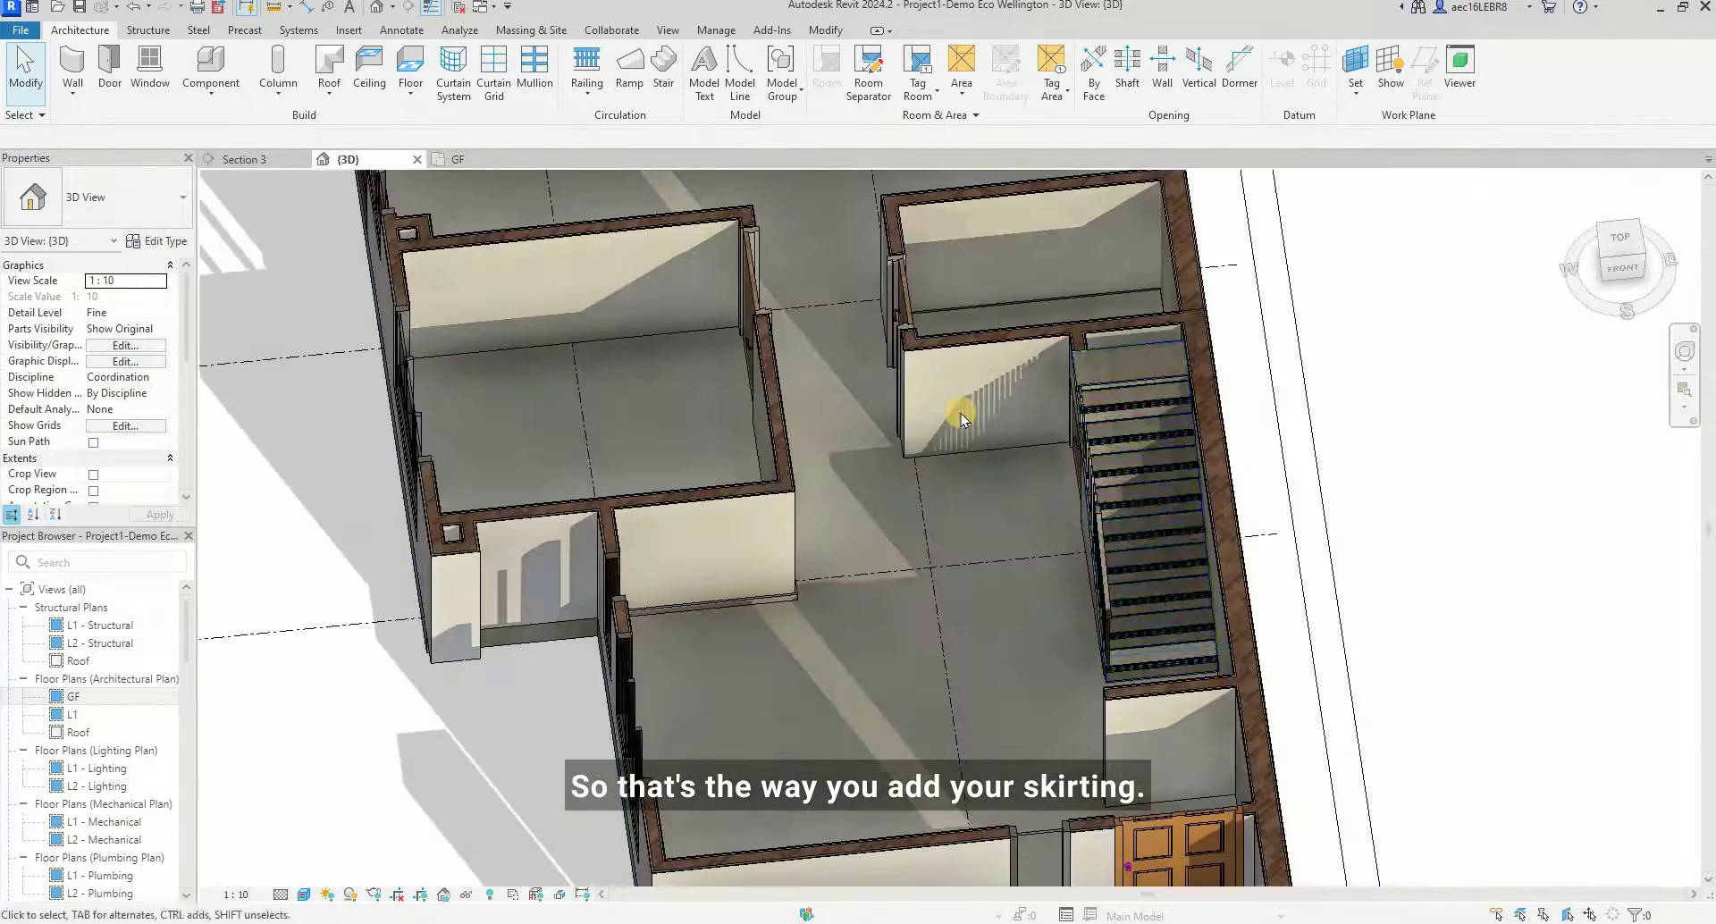
{"action": "scroll", "coordinate": [942, 437], "scroll_direction": "up", "scroll_amount": 5}
{"action": "middle_click_drag", "start_coordinate": [995, 512], "coordinate": [858, 420], "text": "shift"}
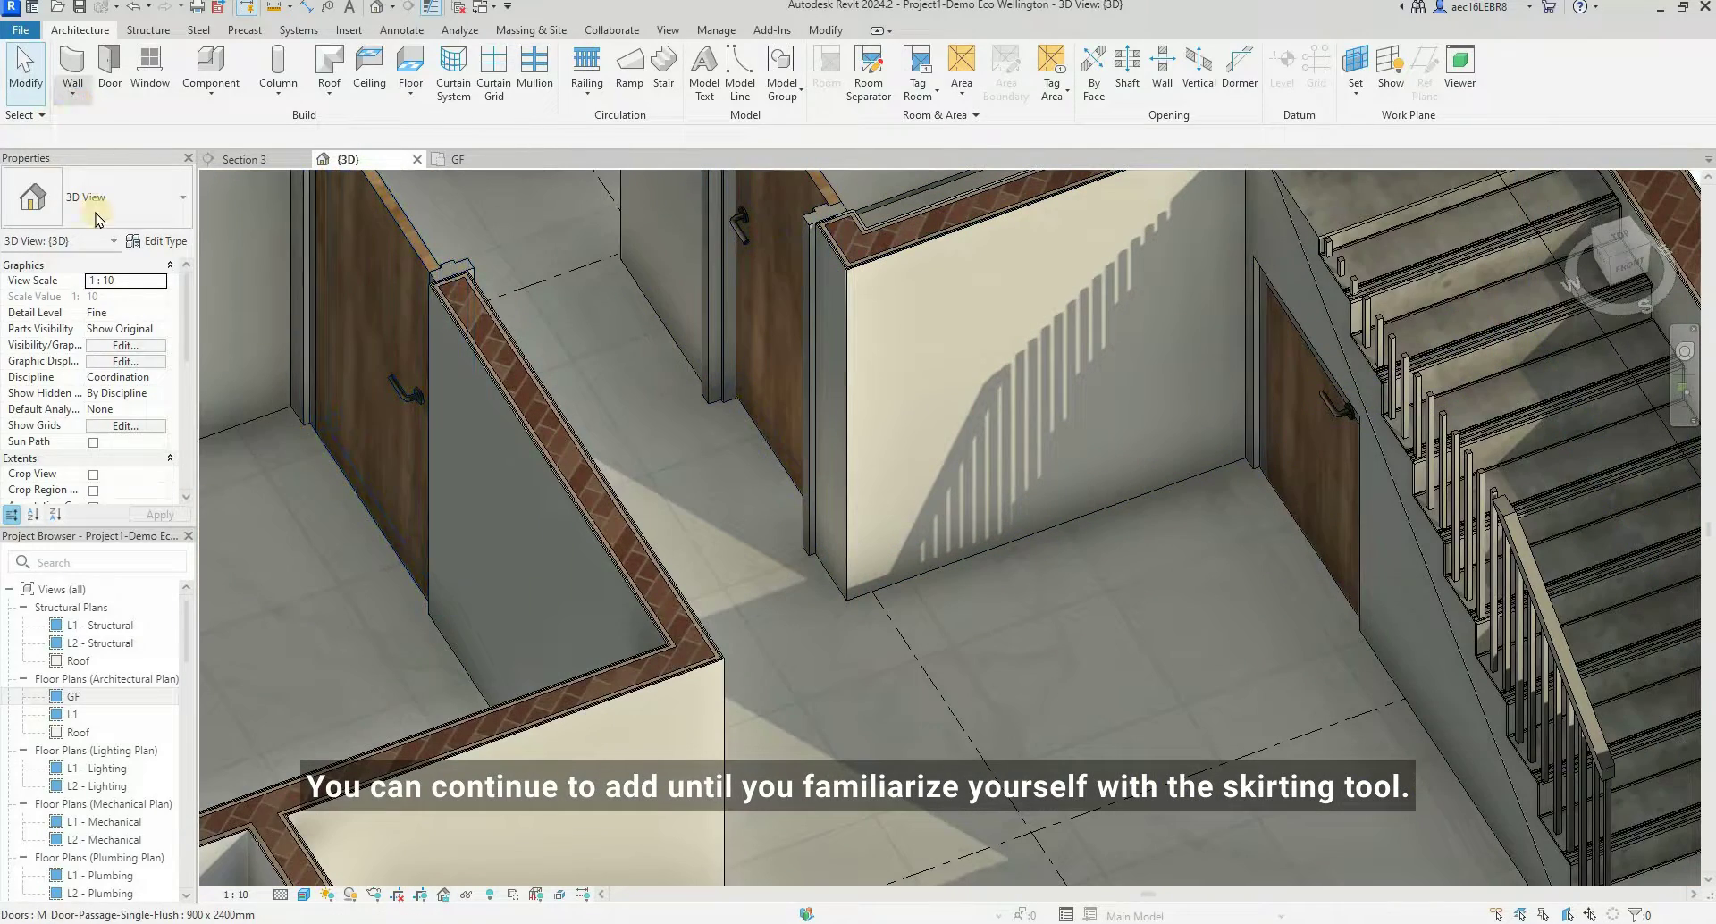
{"action": "left_click", "coordinate": [73, 90]}
{"action": "left_click", "coordinate": [116, 236]}
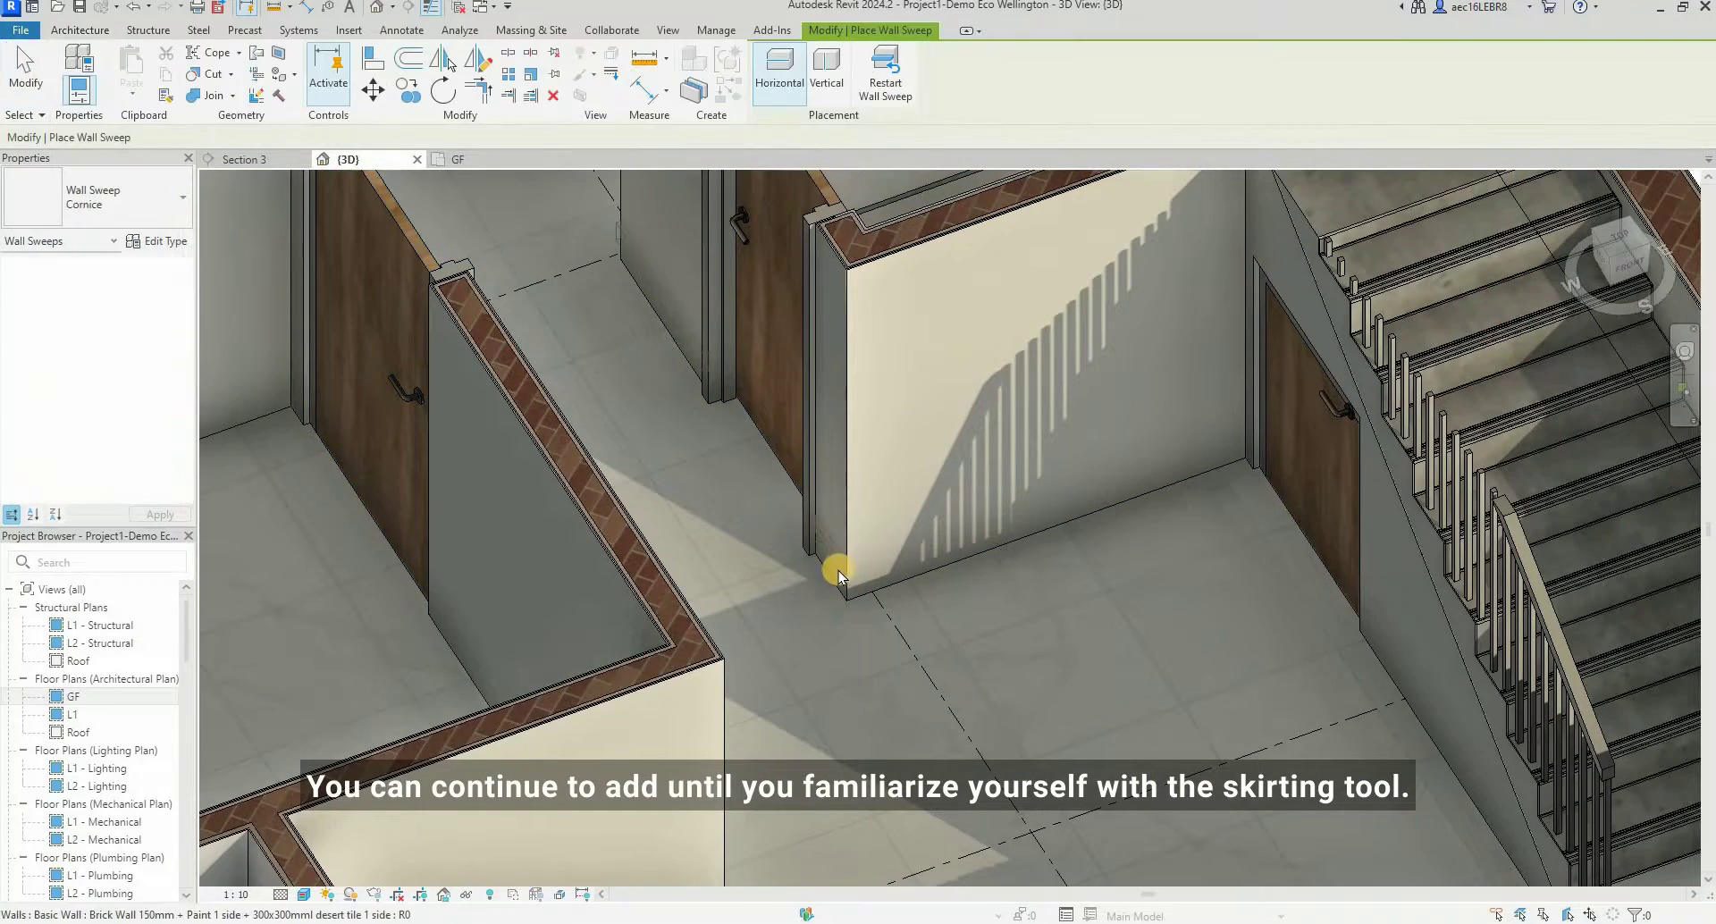
{"action": "left_click", "coordinate": [887, 550]}
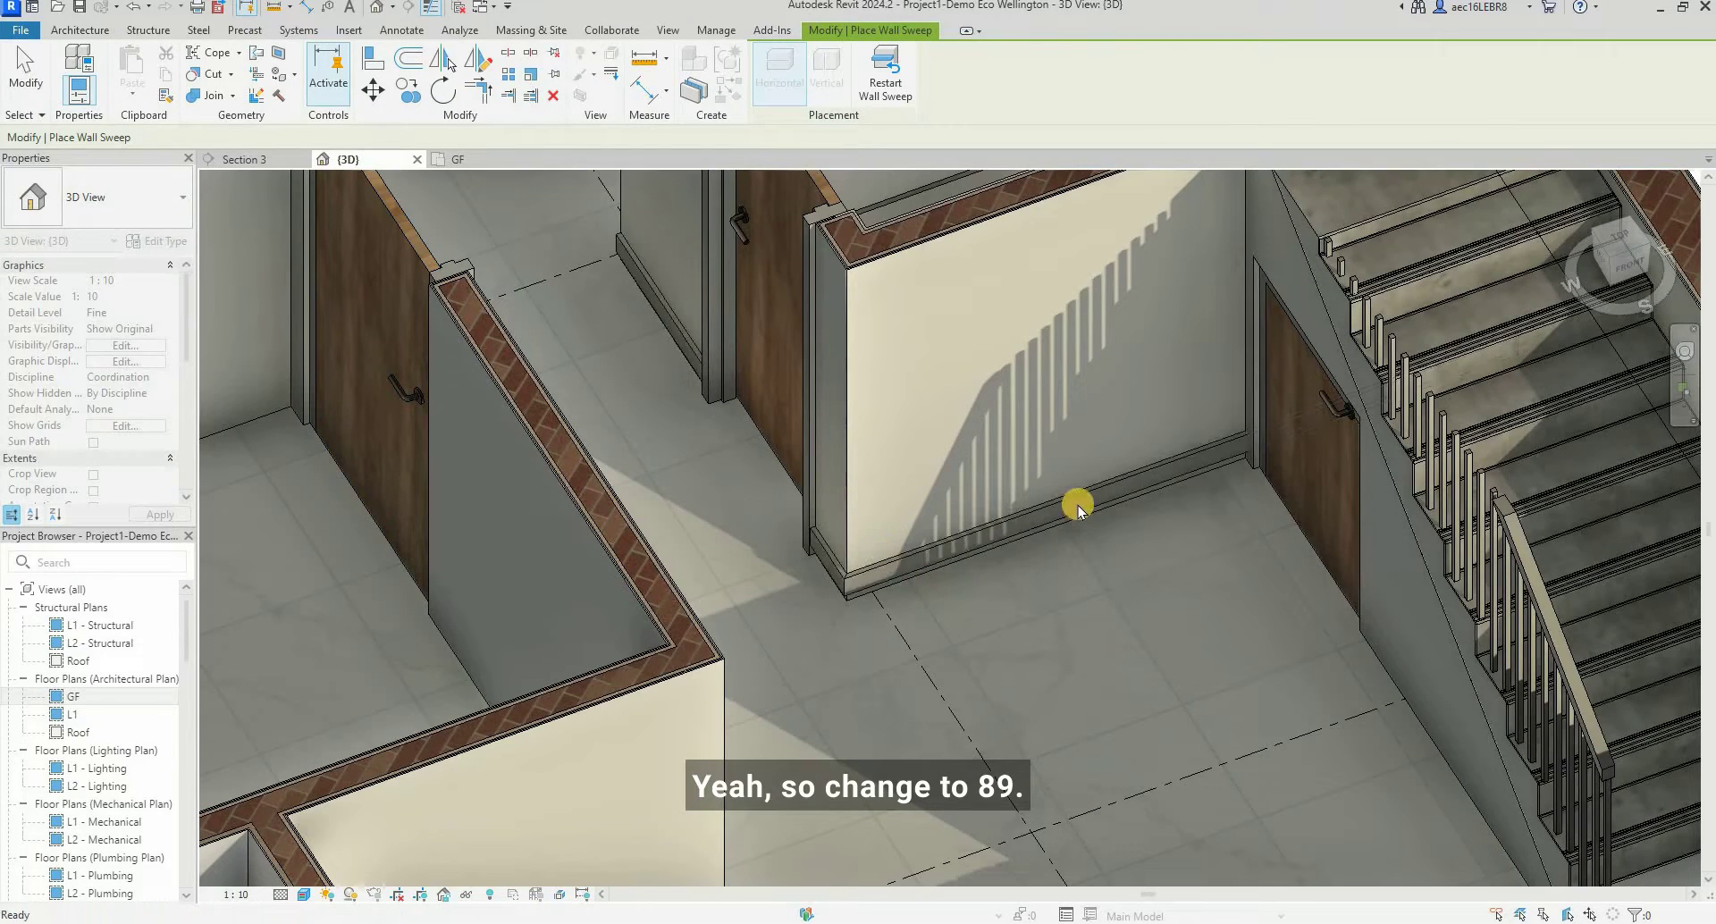
{"action": "key", "text": "Escape"}
- Set the offset from level of the sweep beside the staircase to 89
{"action": "left_click", "coordinate": [127, 313]}
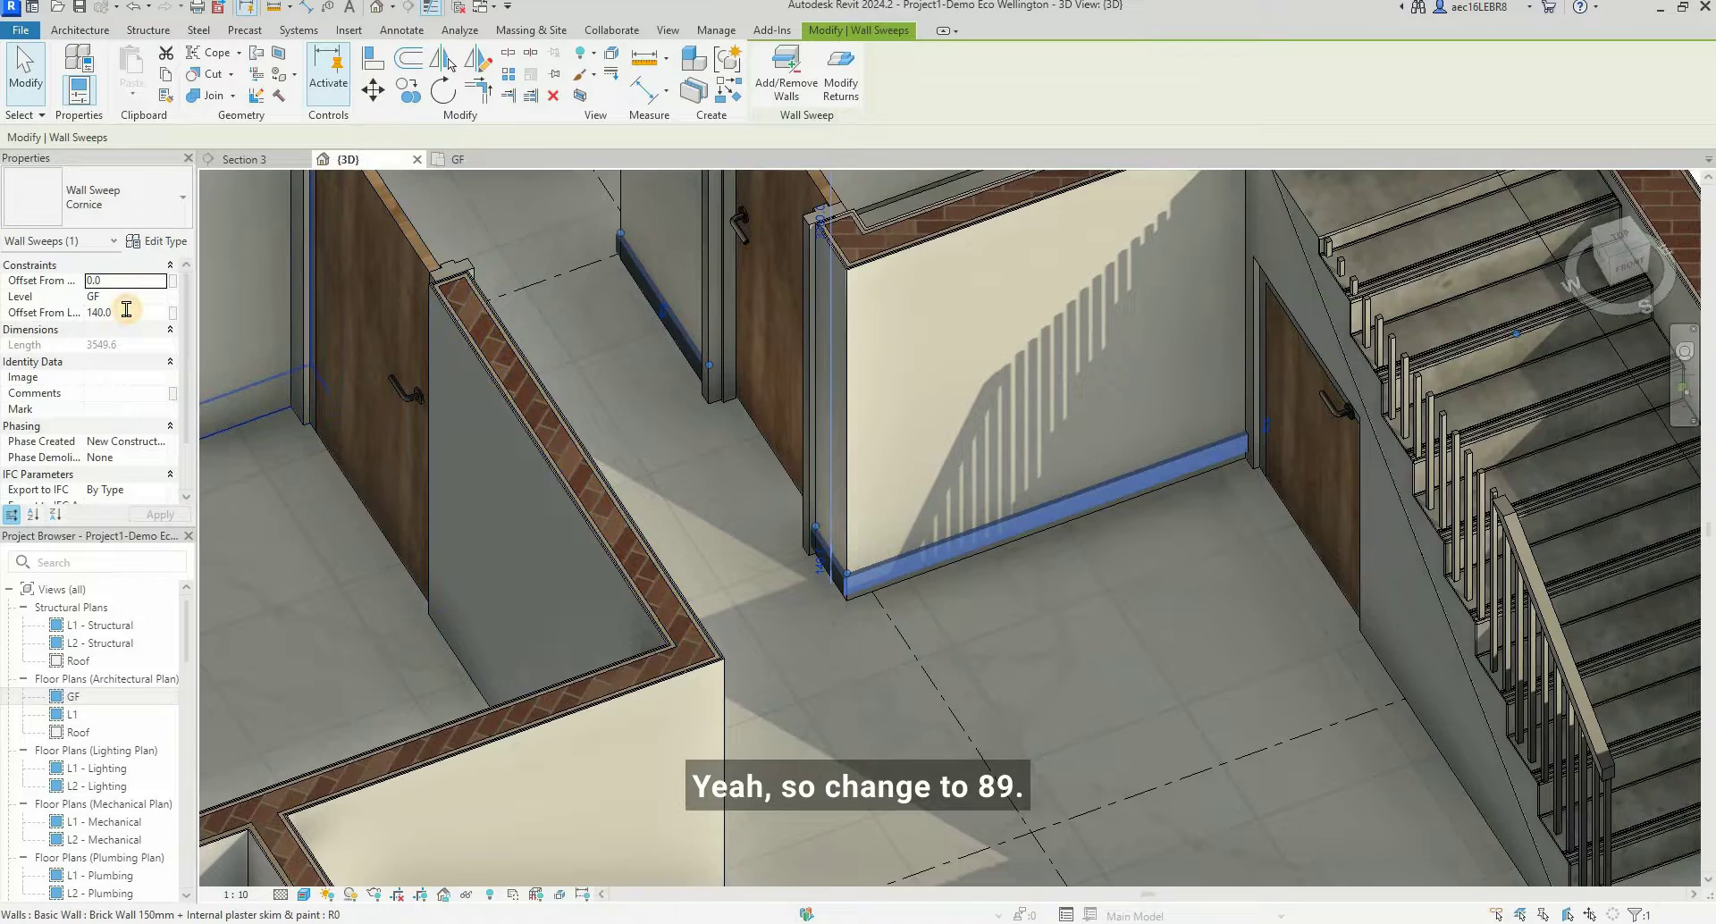
{"action": "left_click", "coordinate": [127, 312]}
{"action": "type", "text": "89"}
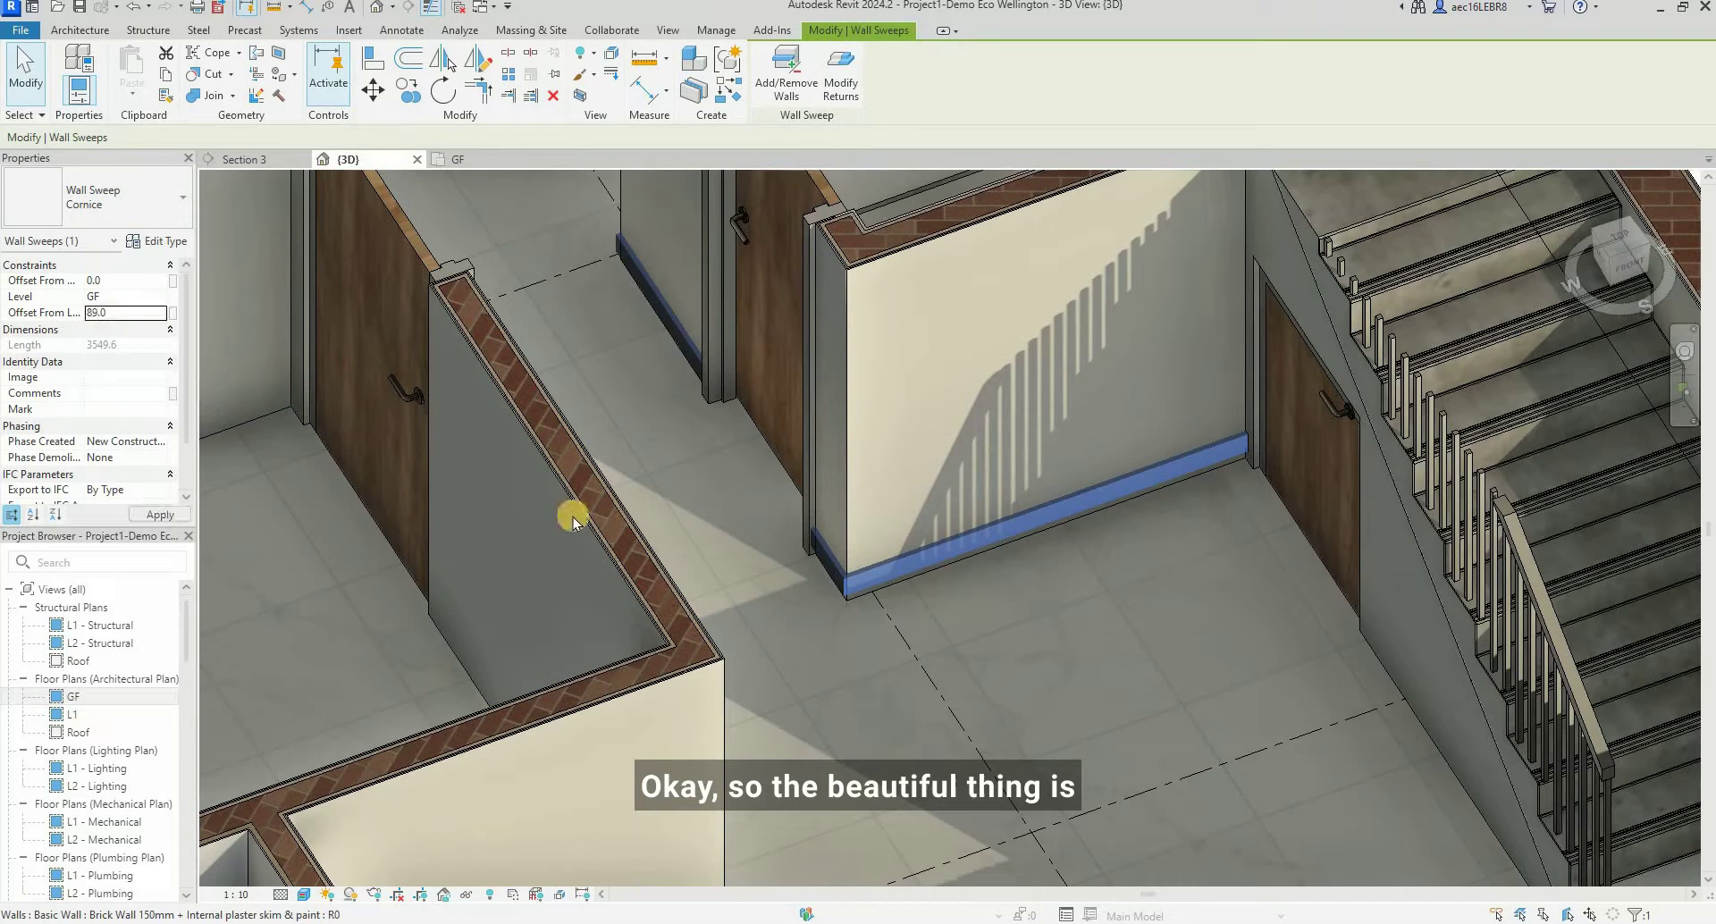
{"action": "key", "text": "Escape"}
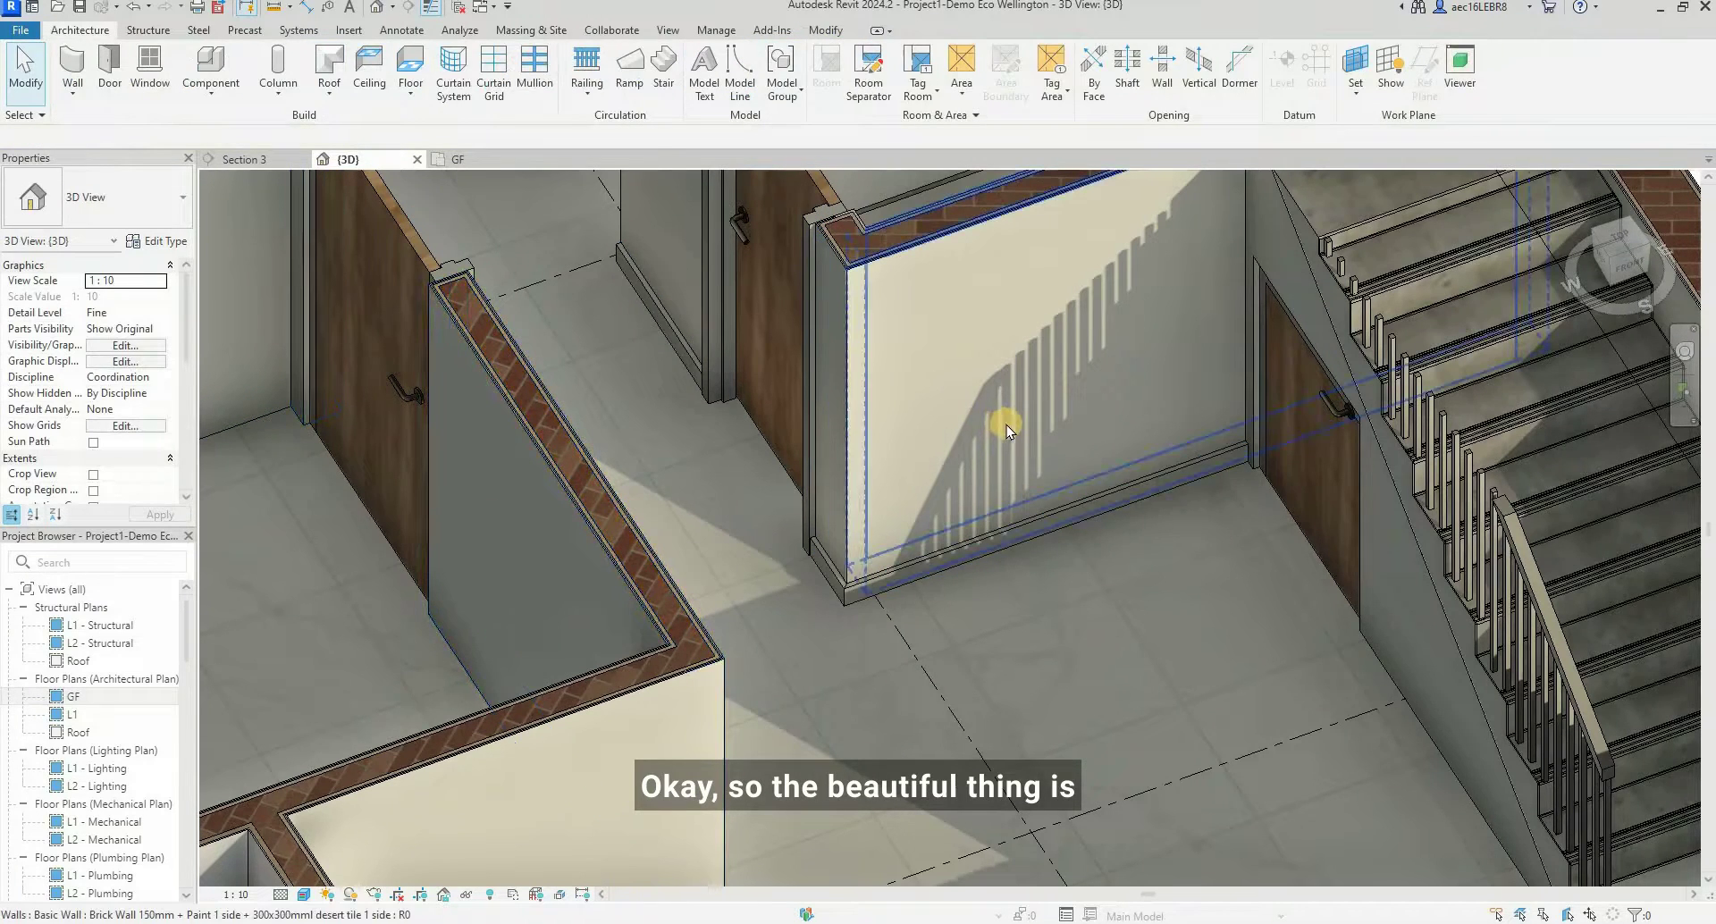
{"action": "scroll", "coordinate": [1006, 425], "scroll_direction": "down", "scroll_amount": 6}
{"action": "middle_click_drag", "start_coordinate": [1019, 487], "coordinate": [1047, 479], "text": "shift"}
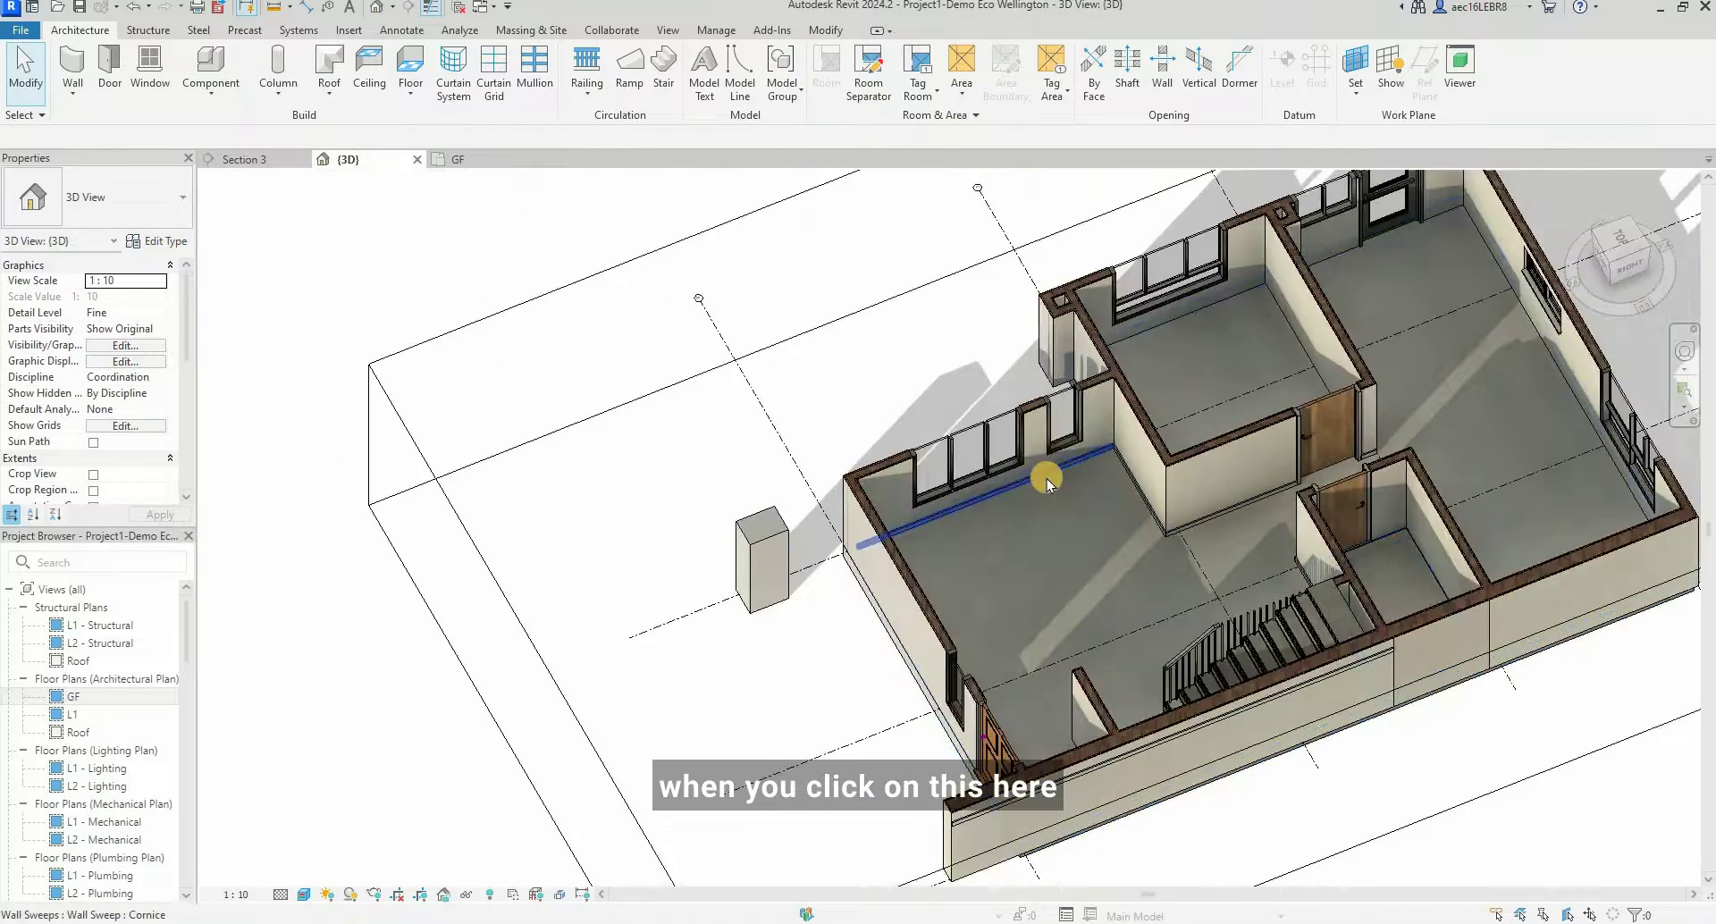
- Check the lengths of the Cornice skirting sweeps along the living room's window wall and adjoining partitions
{"action": "scroll", "coordinate": [1048, 479], "scroll_direction": "up", "scroll_amount": 6}
{"action": "left_click", "coordinate": [1141, 563]}
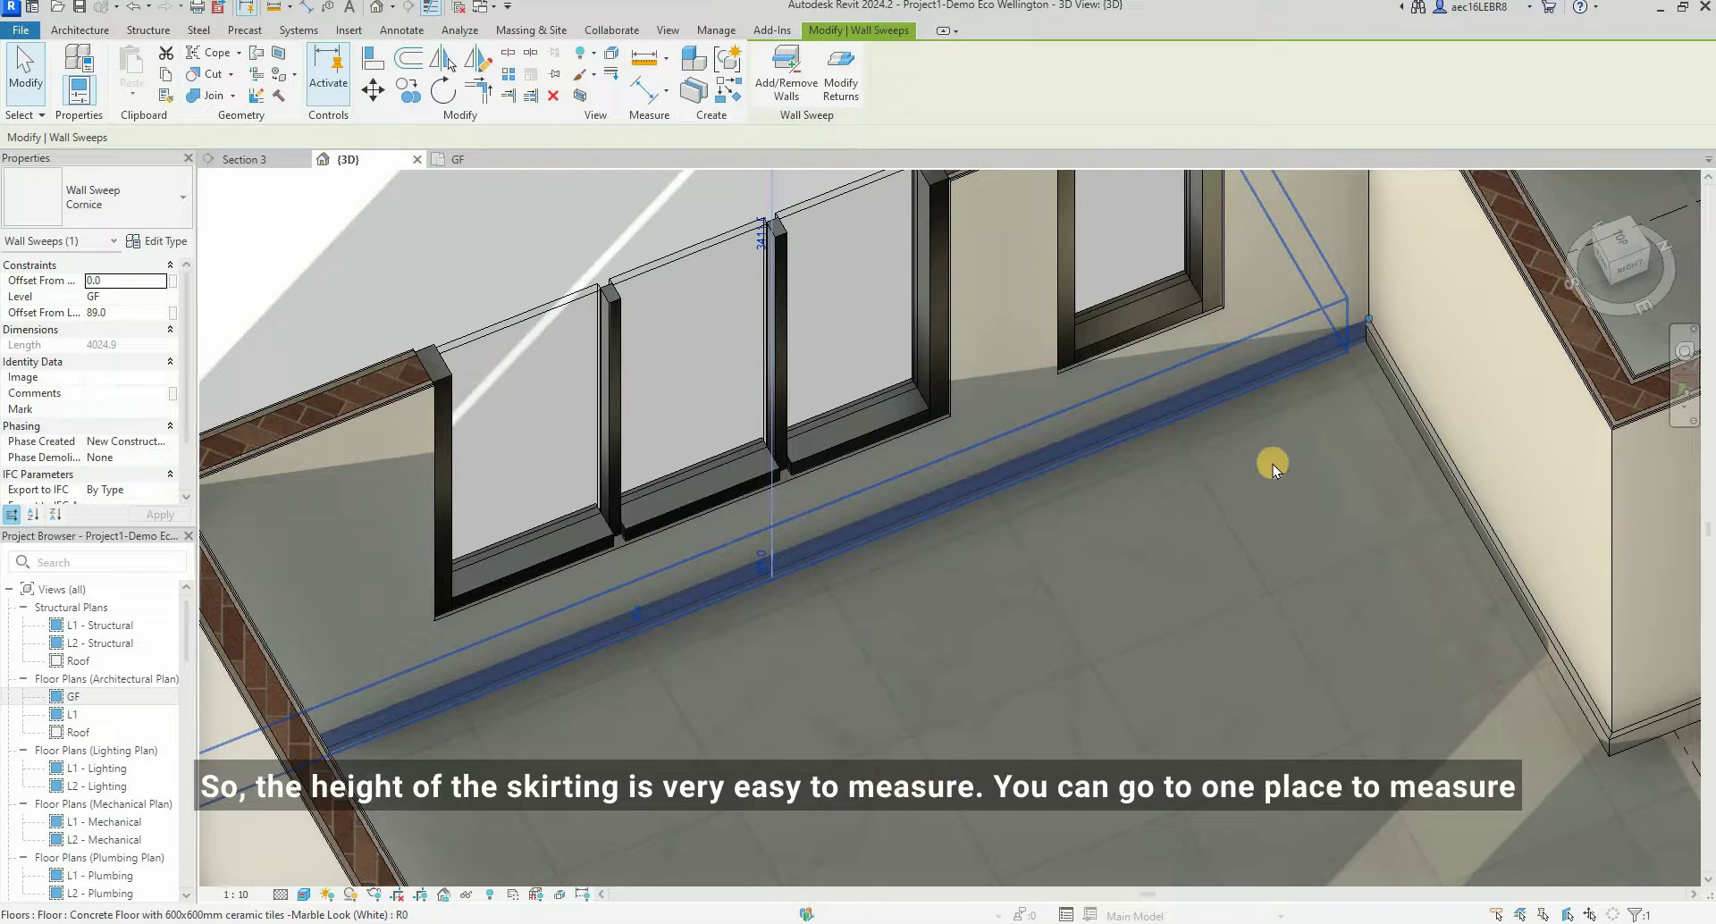
{"action": "scroll", "coordinate": [536, 616], "scroll_direction": "down", "scroll_amount": 2}
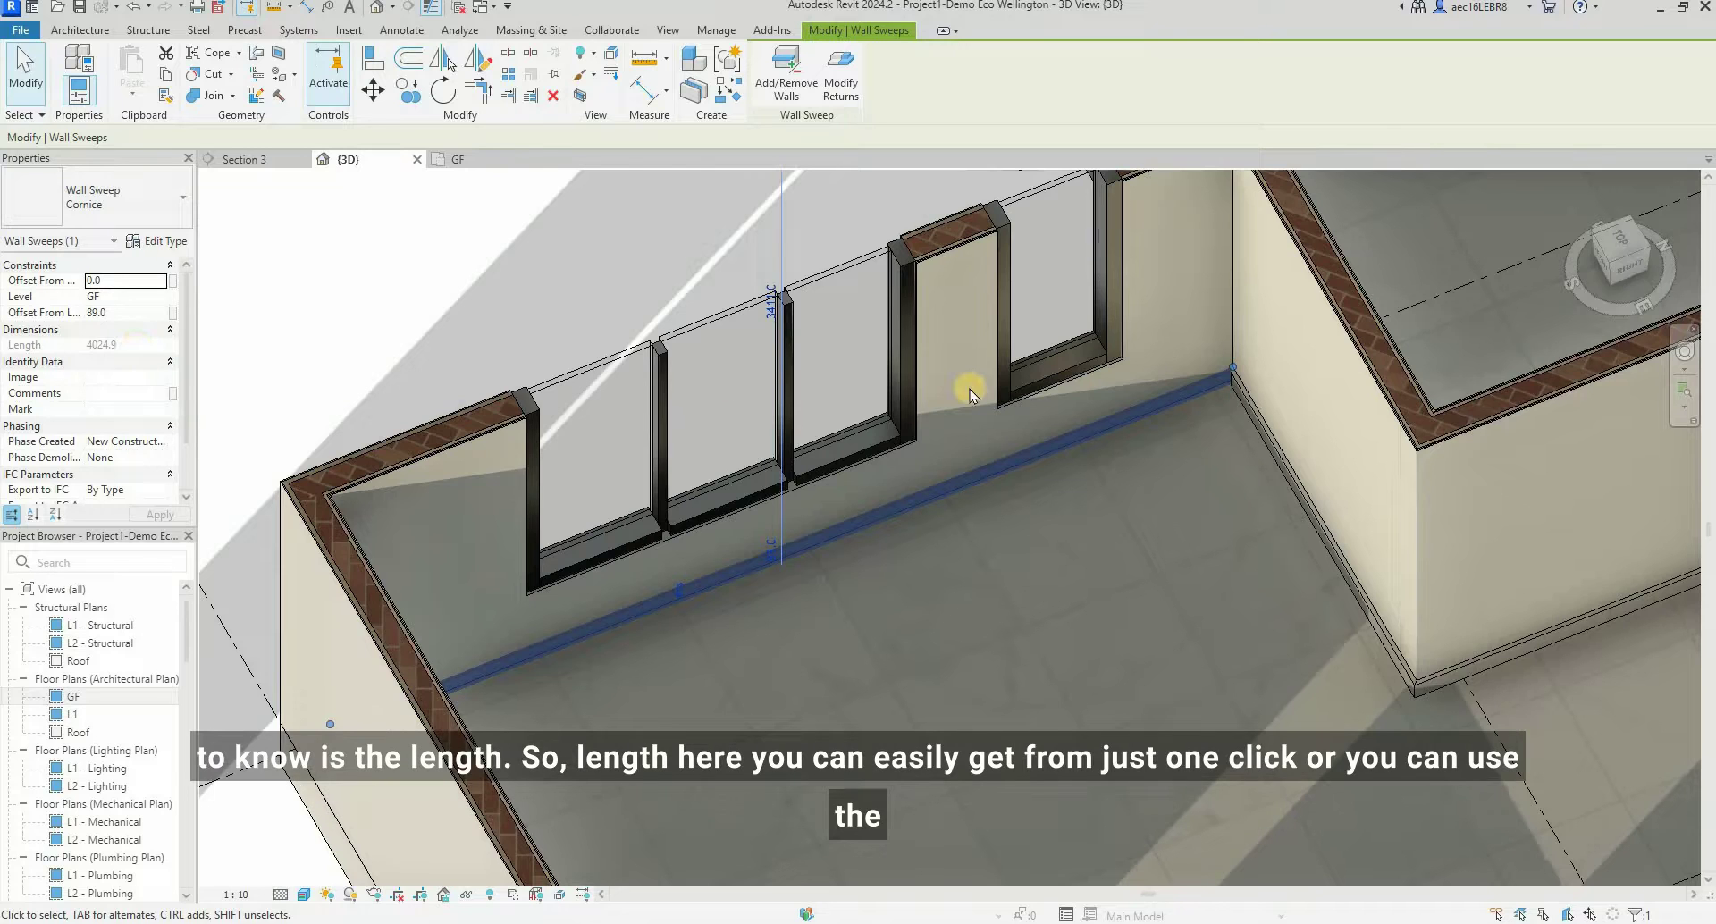
{"action": "left_click", "coordinate": [1277, 433]}
{"action": "scroll", "coordinate": [239, 594], "scroll_direction": "down", "scroll_amount": 1}
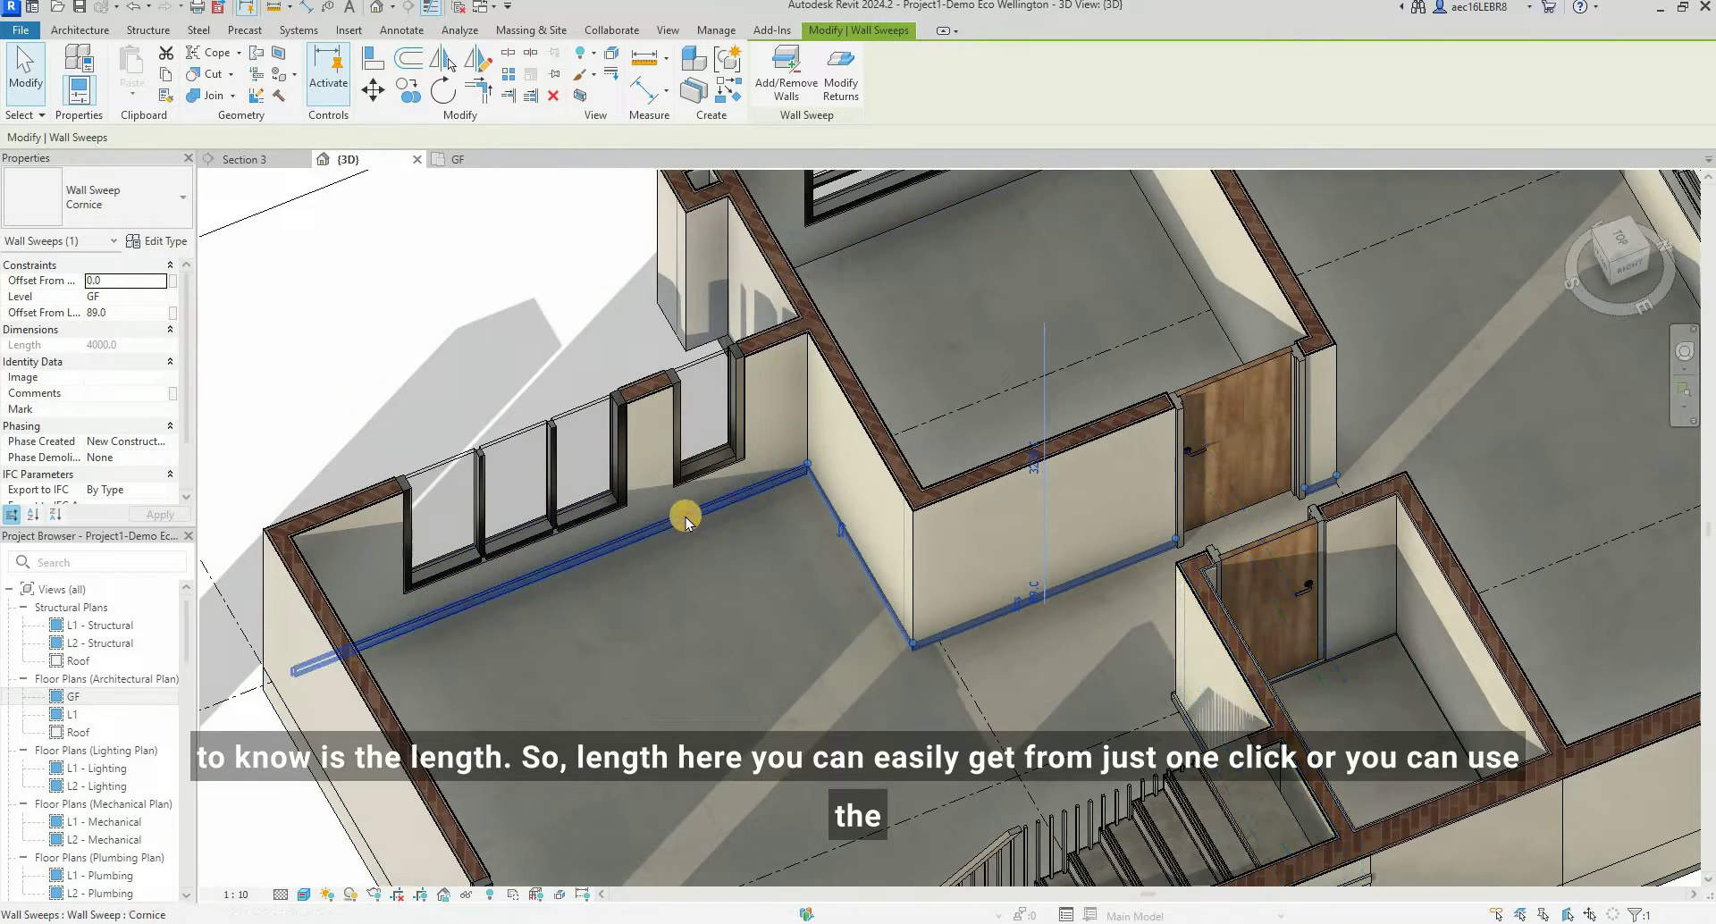
{"action": "left_click", "coordinate": [685, 517]}
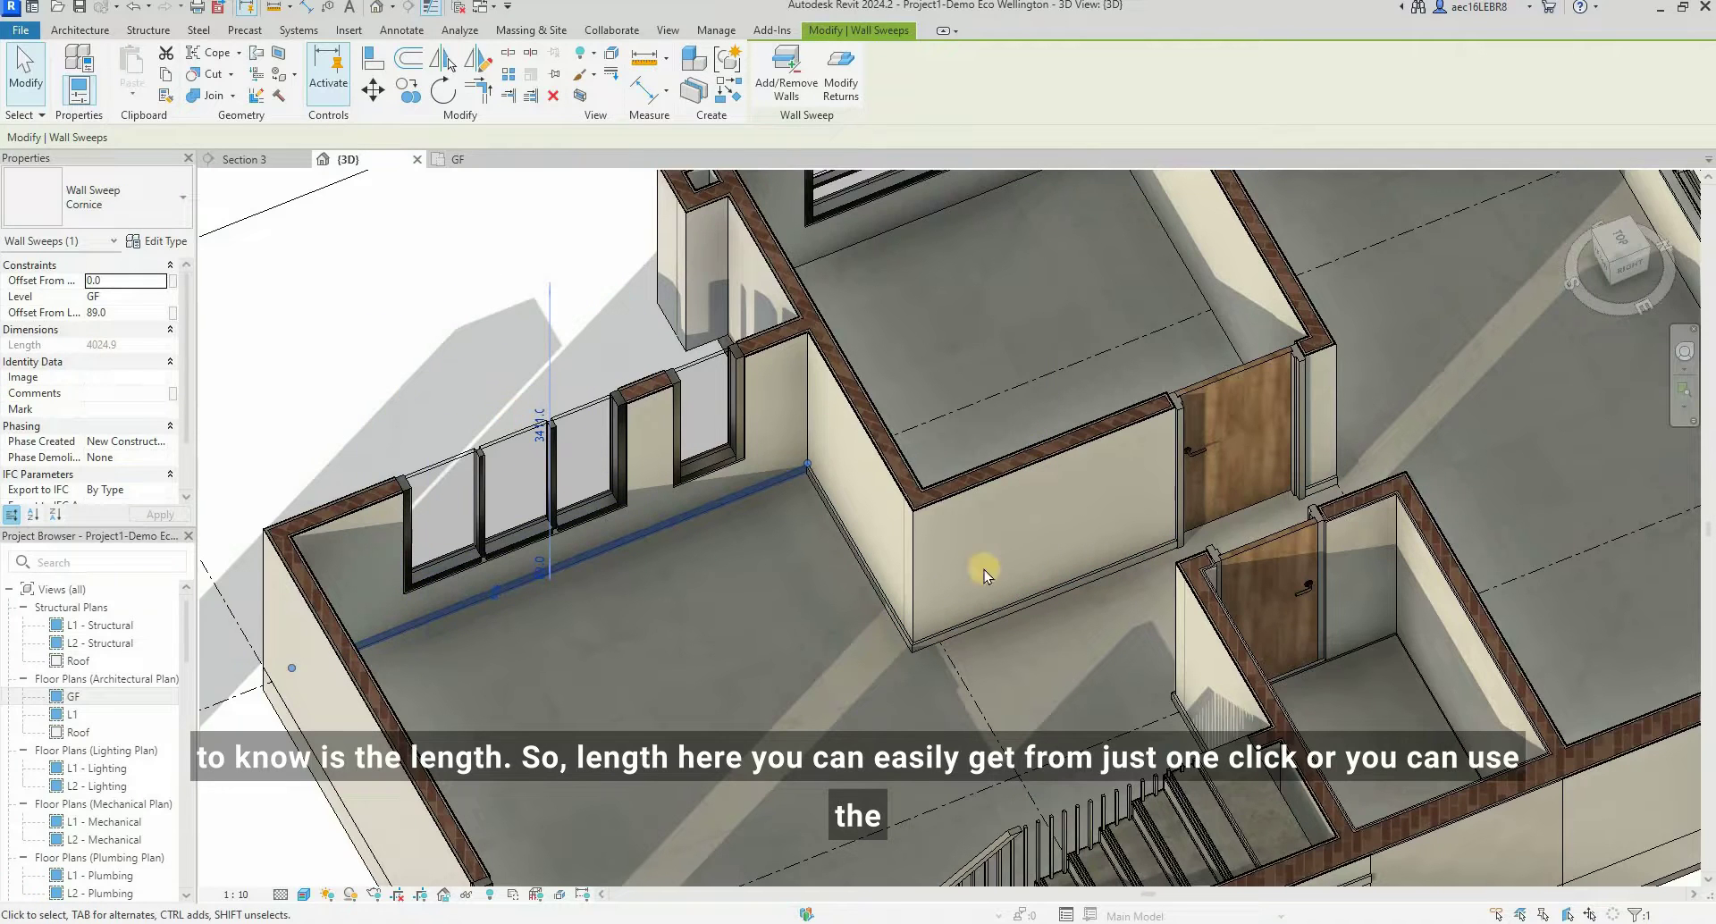
{"action": "middle_click_drag", "start_coordinate": [1064, 587], "coordinate": [275, 535], "text": "shift"}
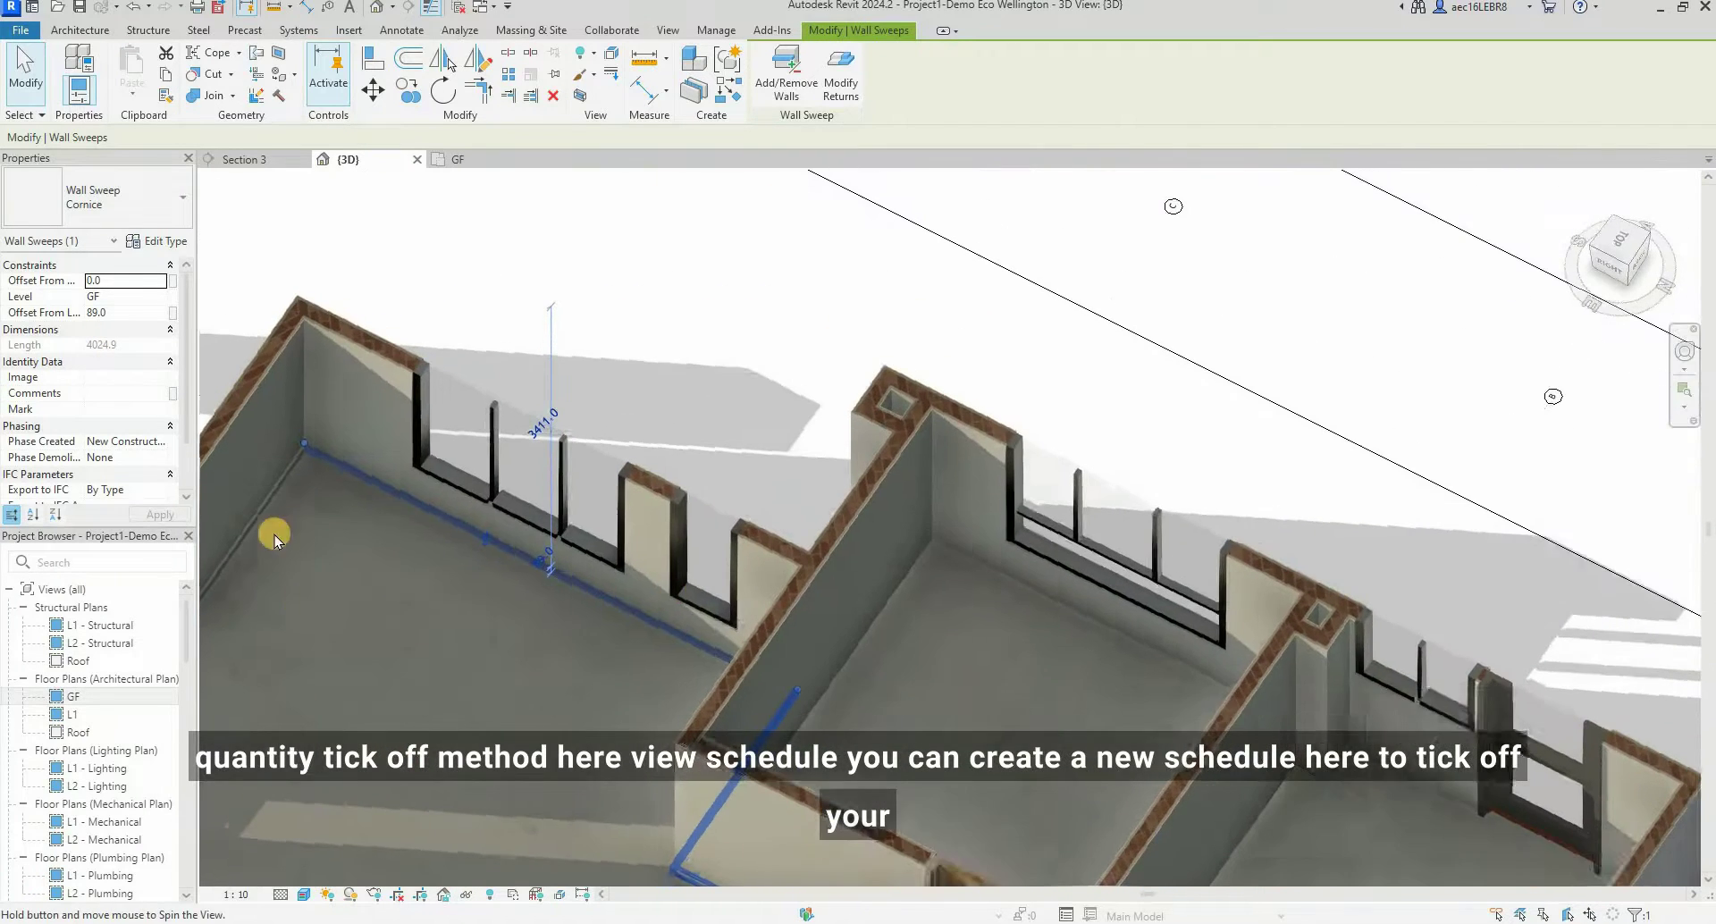
{"action": "middle_click_drag", "start_coordinate": [1042, 544], "coordinate": [681, 36], "text": "shift"}
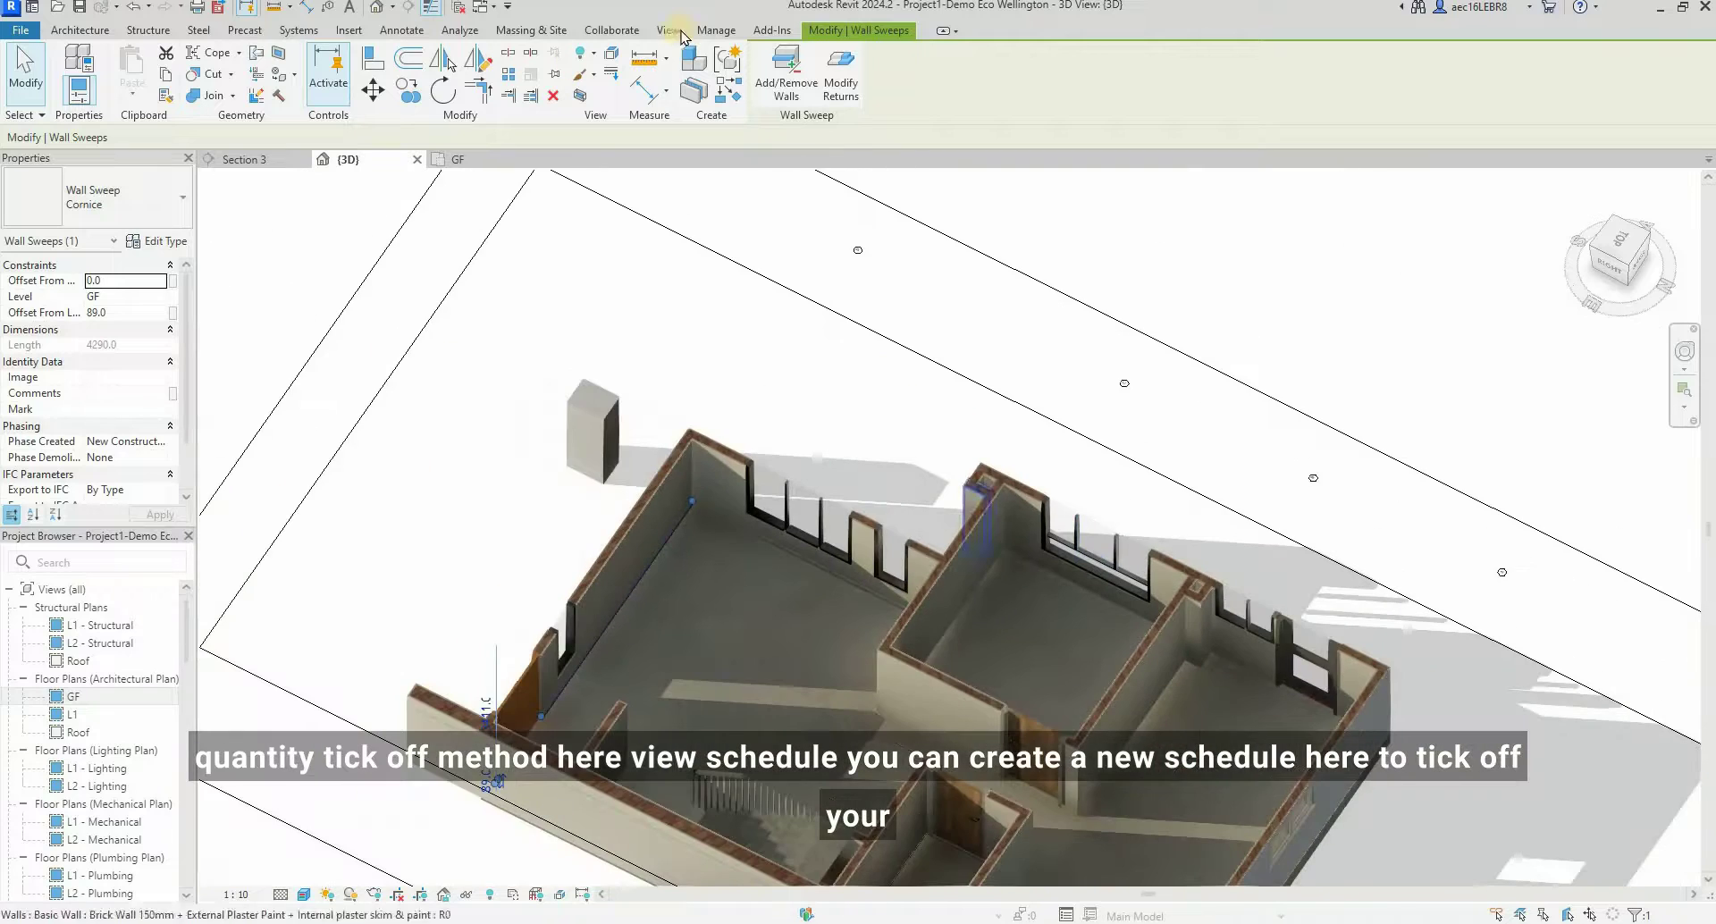
- View the available schedule types for quantity extraction without creating a schedule
{"action": "left_click", "coordinate": [669, 31]}
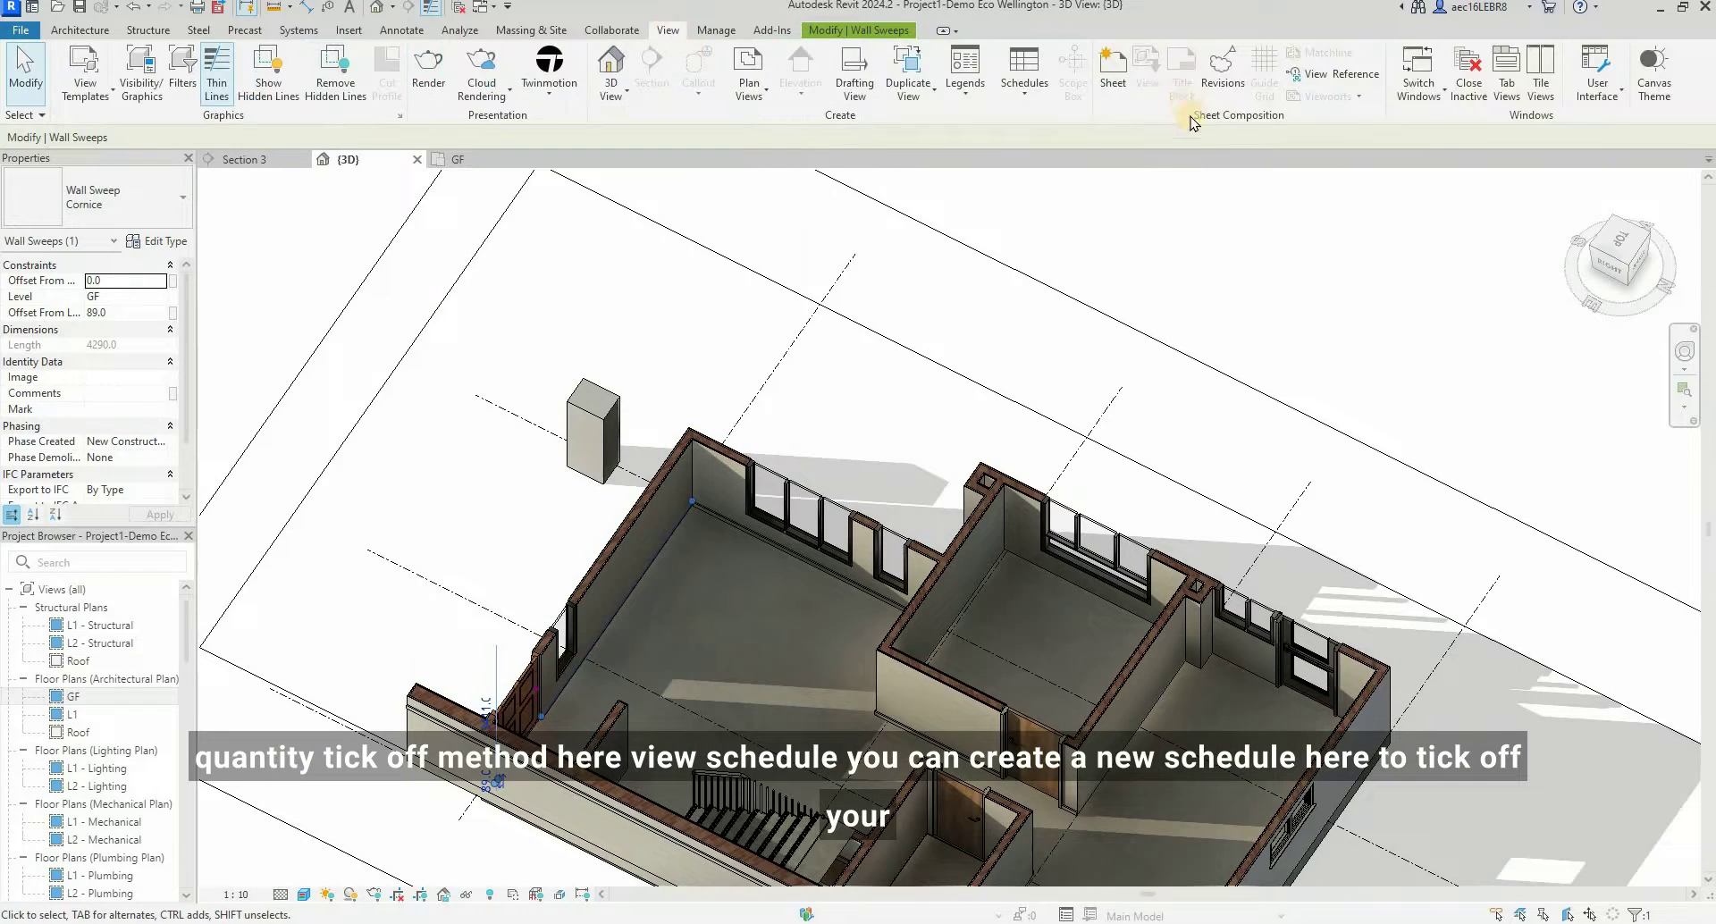
{"action": "left_click", "coordinate": [1011, 90]}
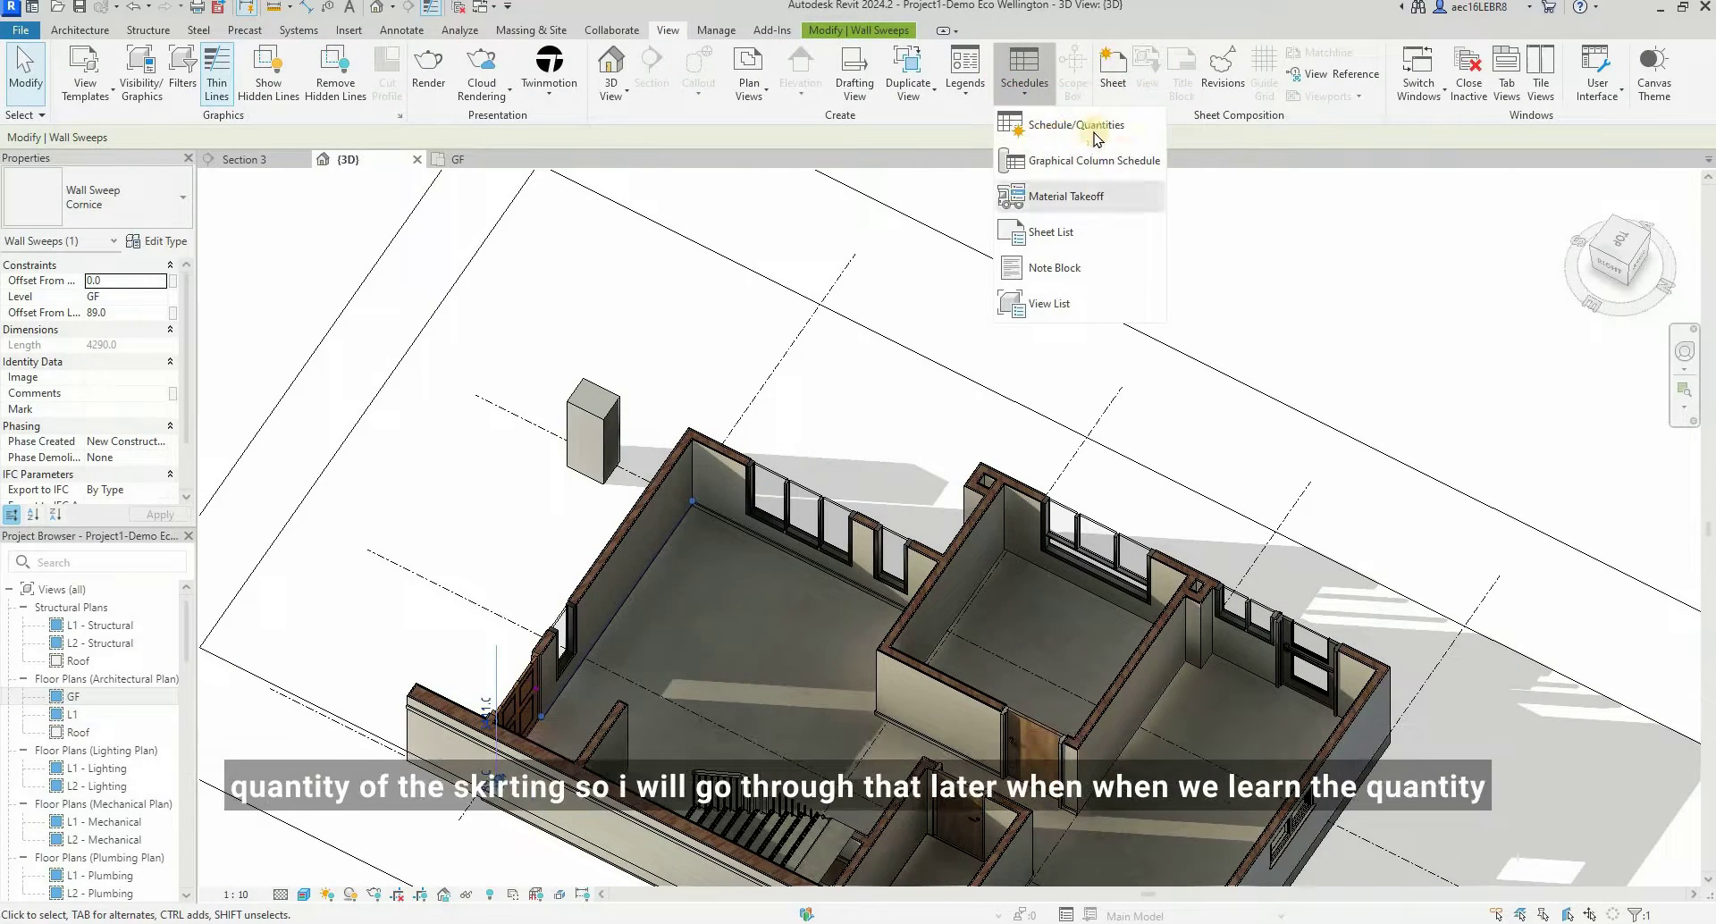
{"action": "key", "text": "Down"}
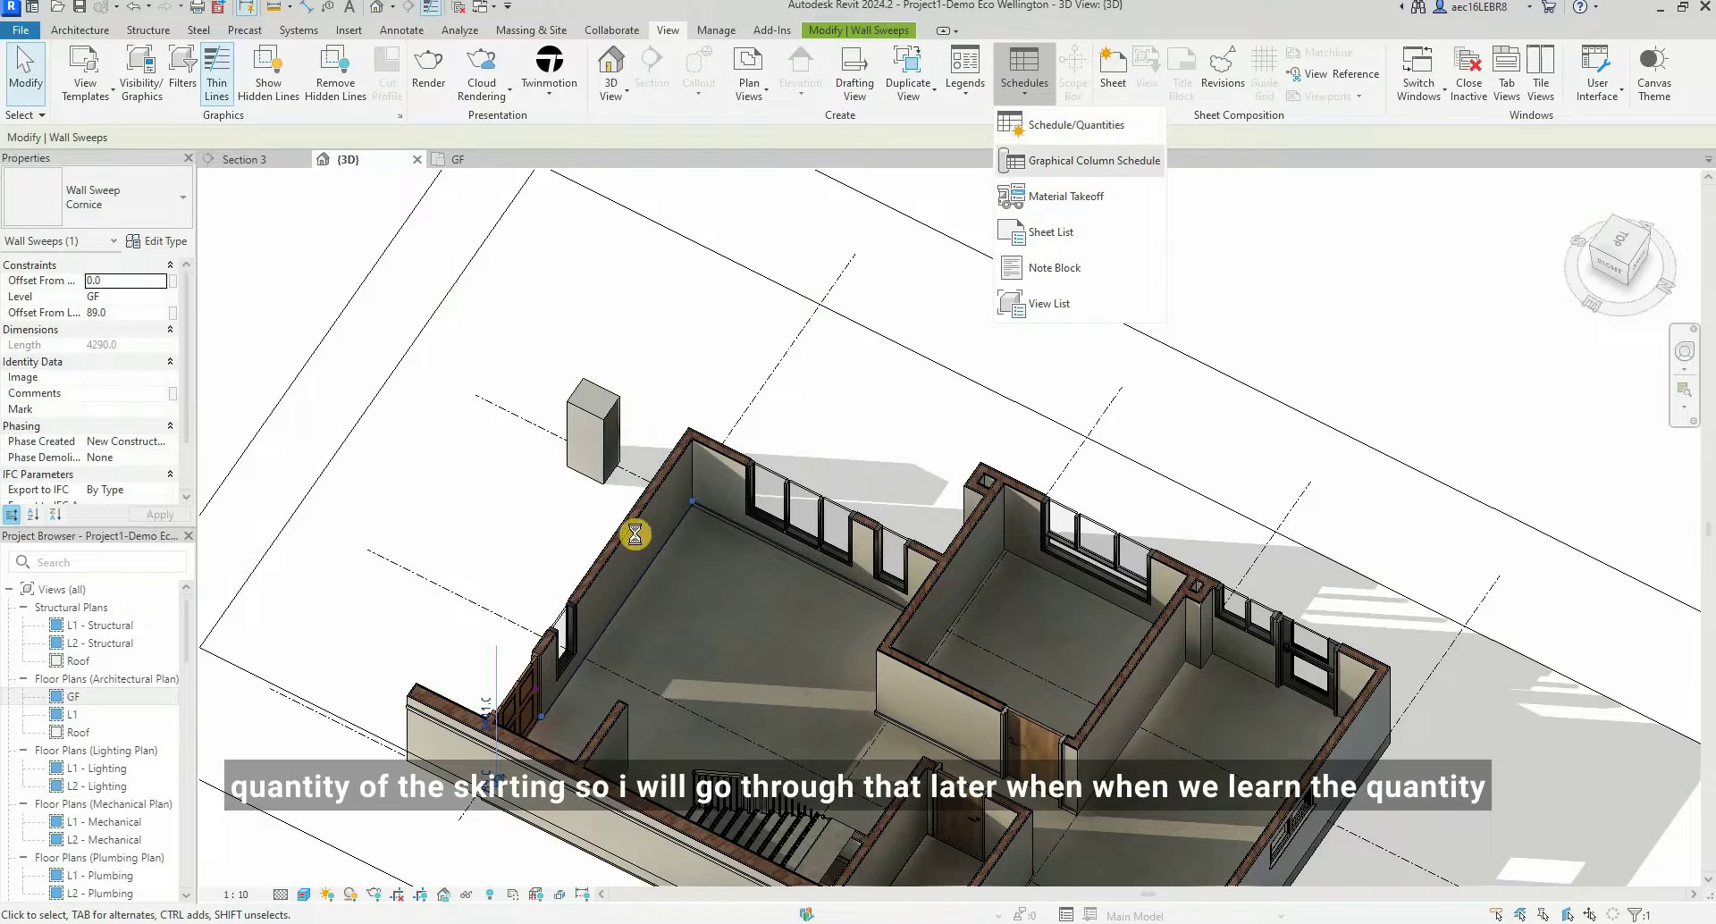
{"action": "left_click", "coordinate": [787, 372]}
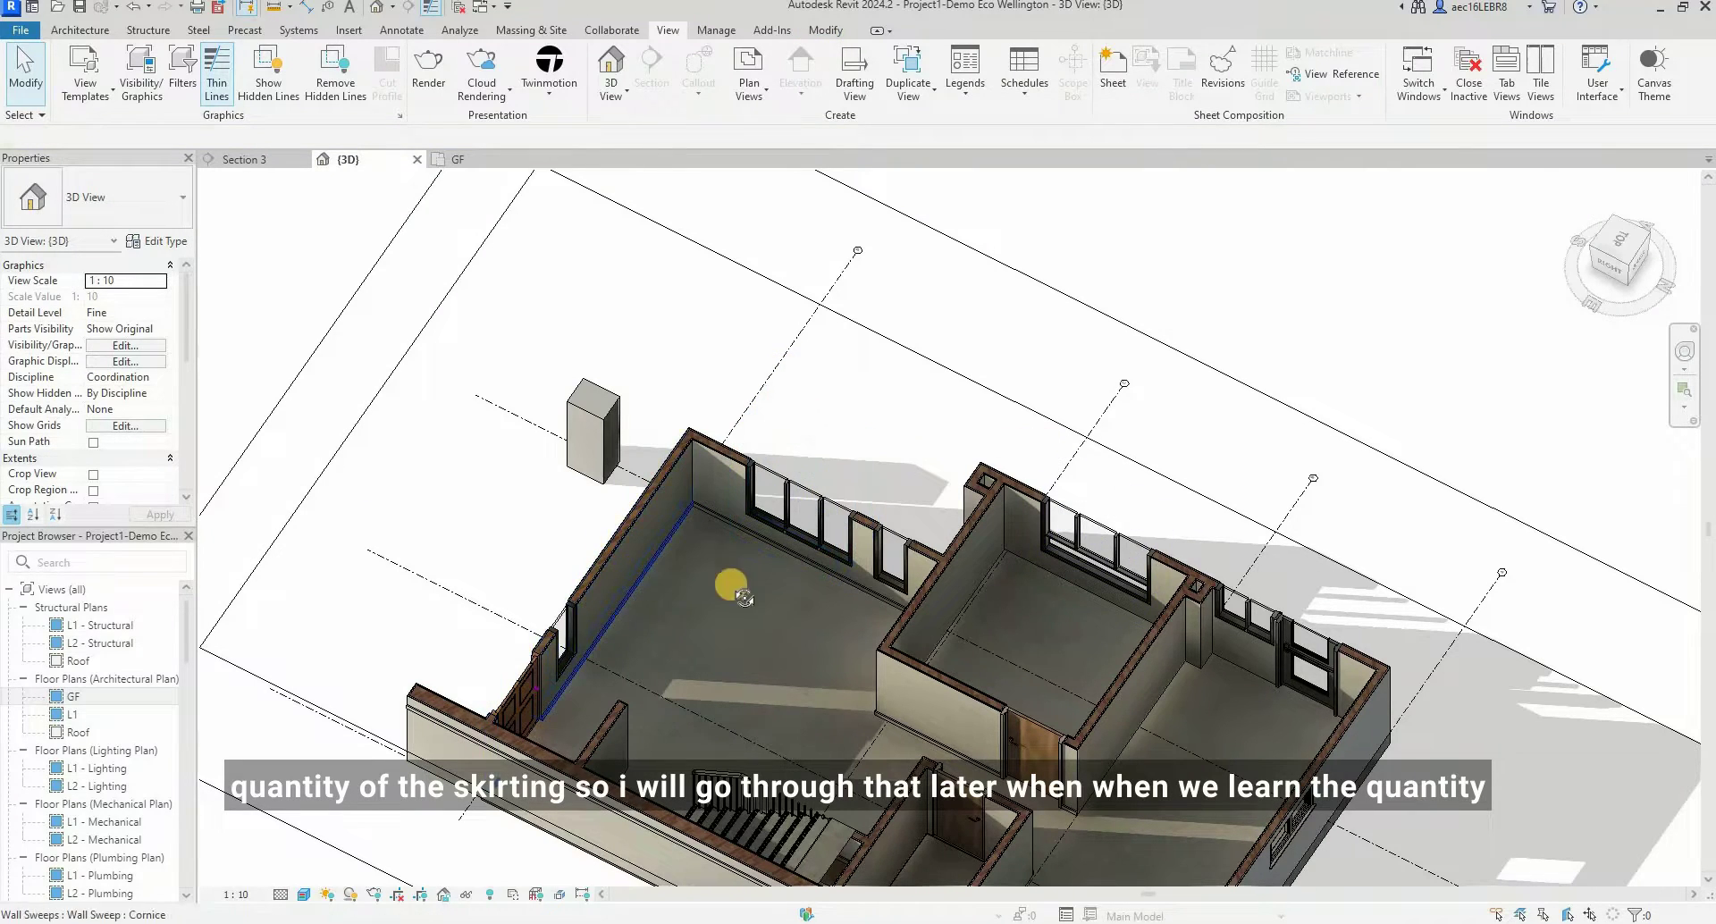
{"action": "middle_click_drag", "start_coordinate": [875, 592], "coordinate": [1027, 563], "text": "shift"}
{"action": "scroll", "coordinate": [1032, 566], "scroll_direction": "up", "scroll_amount": 5}
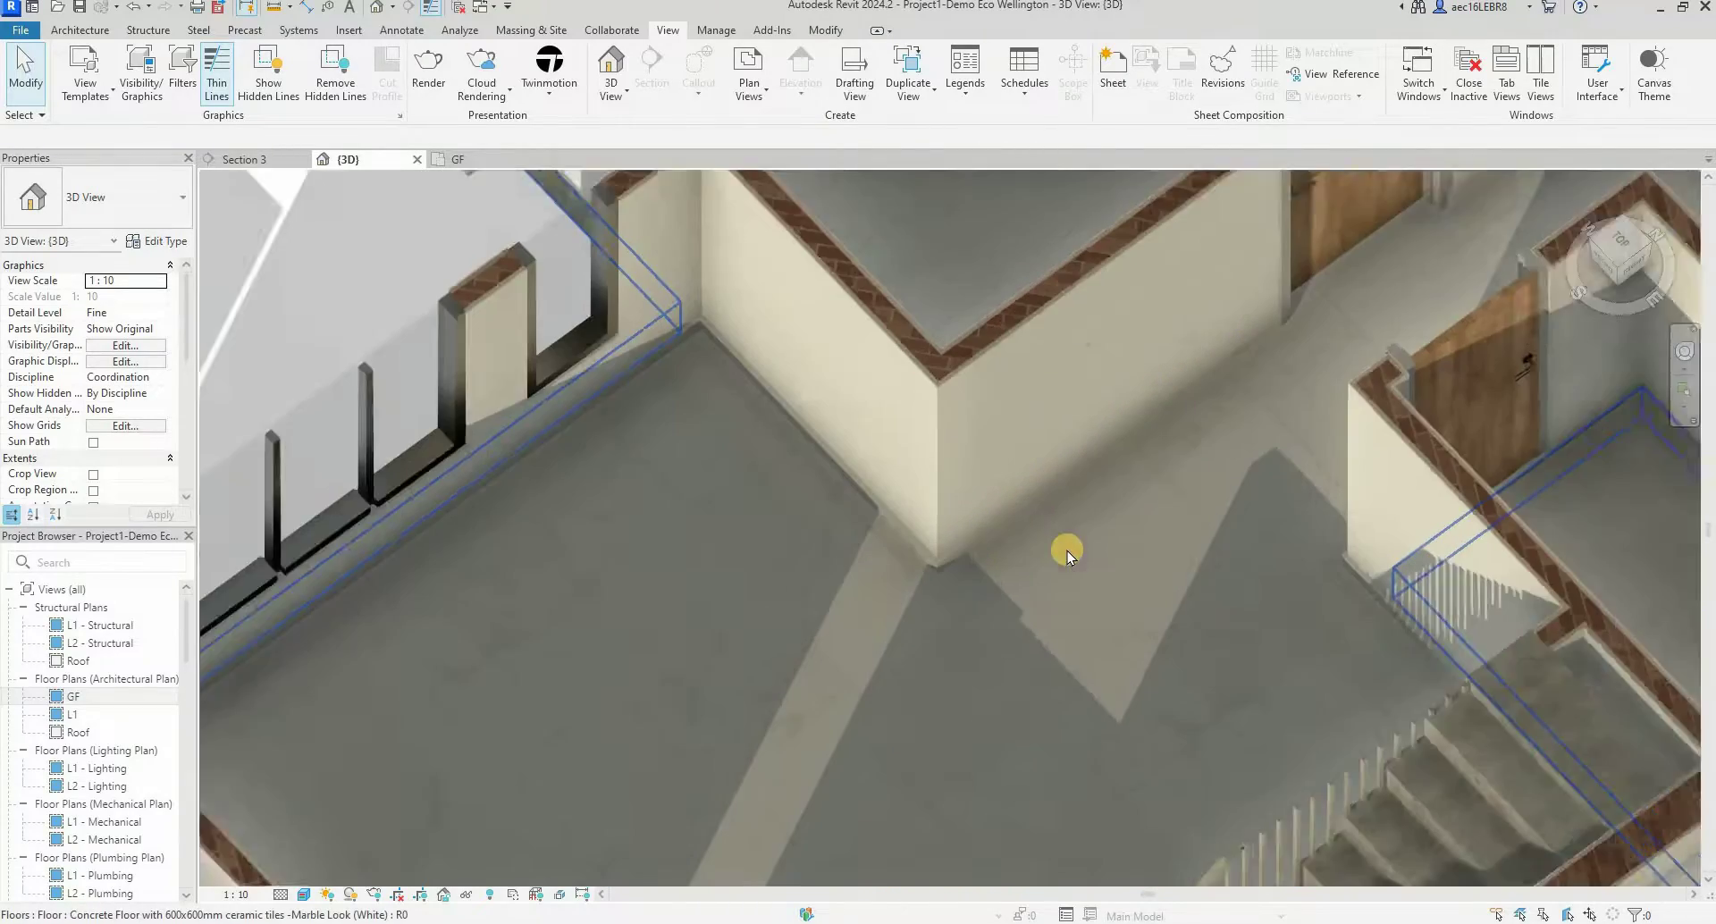
{"action": "scroll", "coordinate": [1042, 674], "scroll_direction": "down", "scroll_amount": 4}
{"action": "middle_click_drag", "start_coordinate": [1042, 674], "coordinate": [619, 489], "text": "shift"}
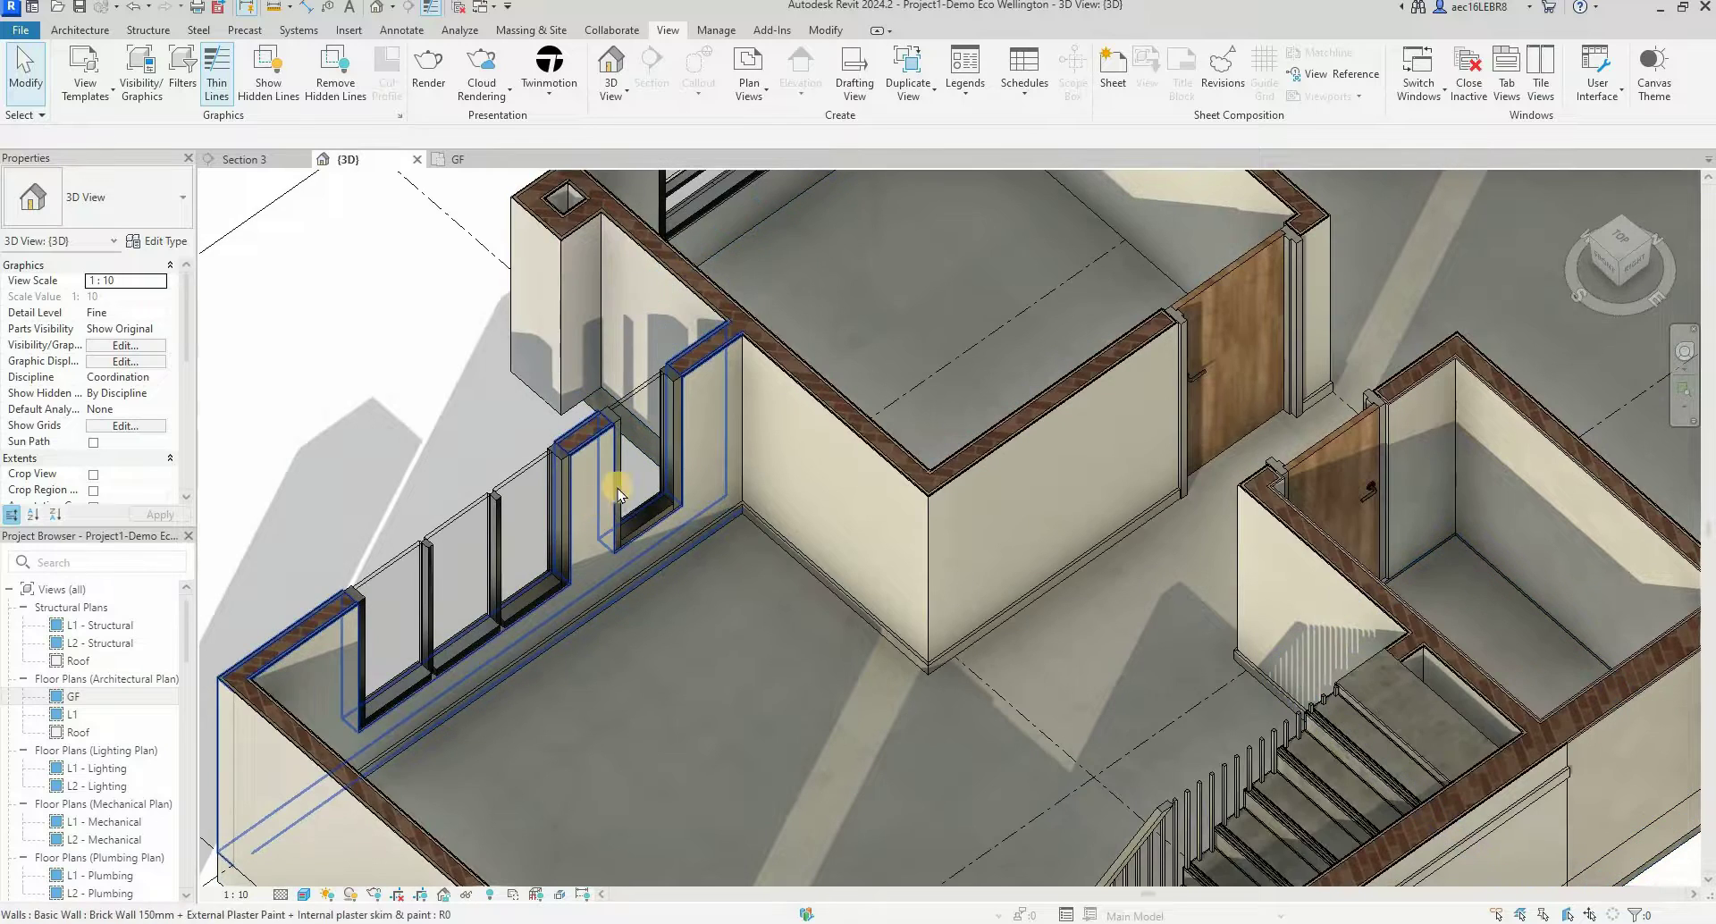
{"action": "scroll", "coordinate": [608, 367], "scroll_direction": "up", "scroll_amount": 3}
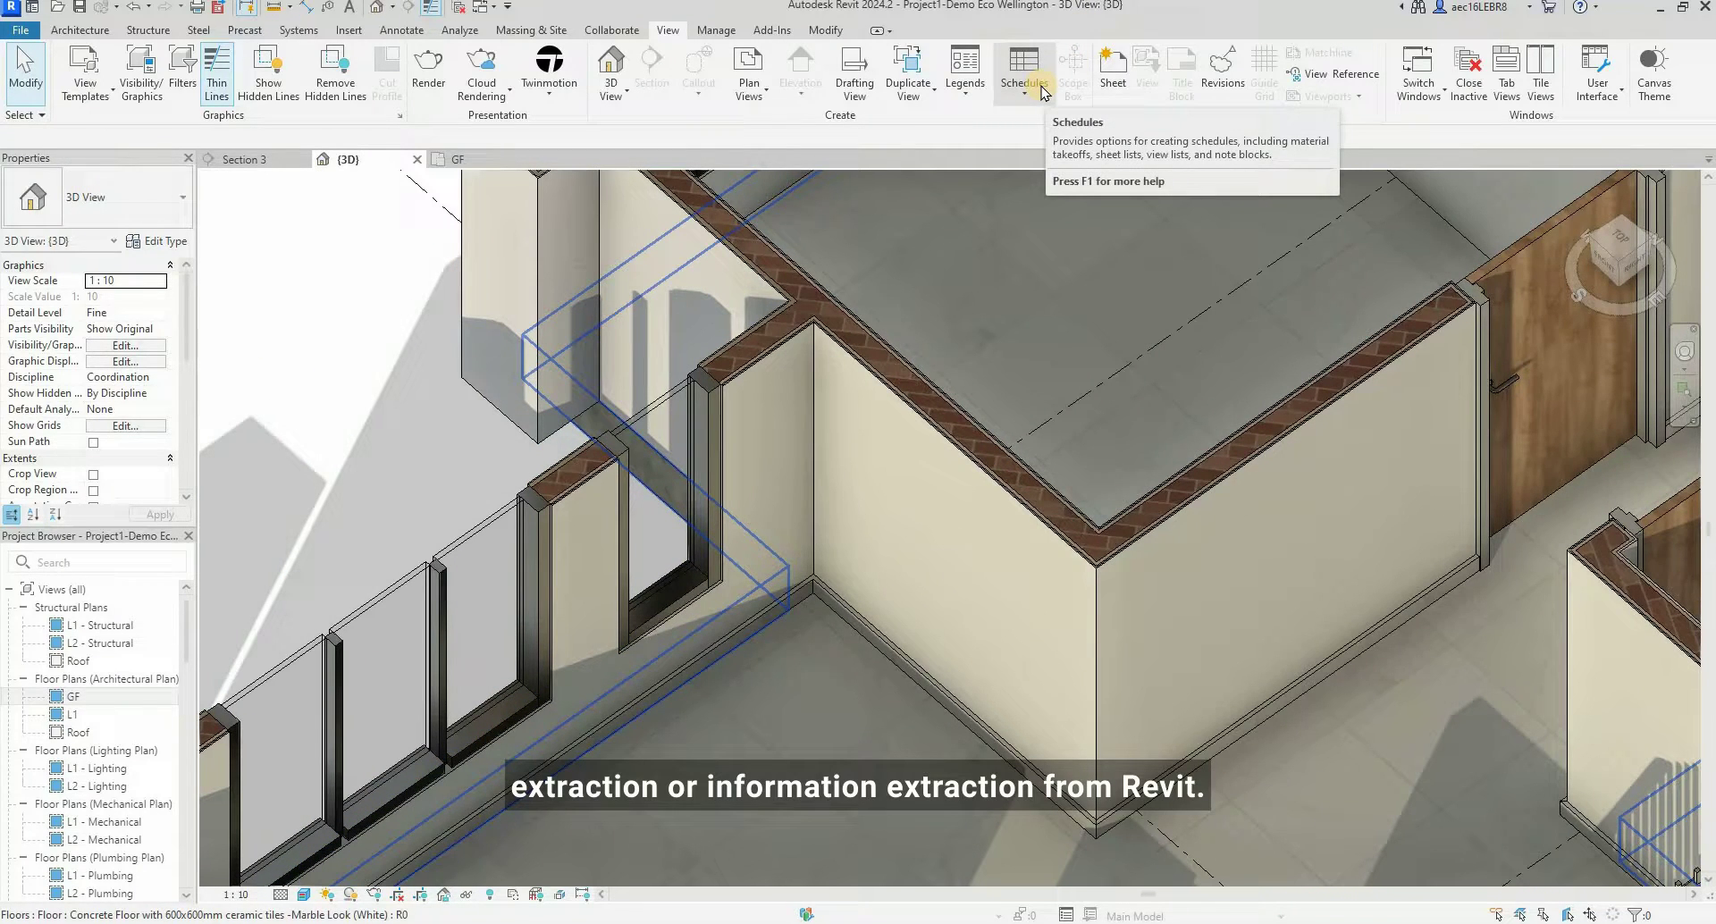
- Start a wall reveal and set the Reveal type's profile to M_Fascia-Flat : 19 x 140mm
{"action": "left_click", "coordinate": [80, 32]}
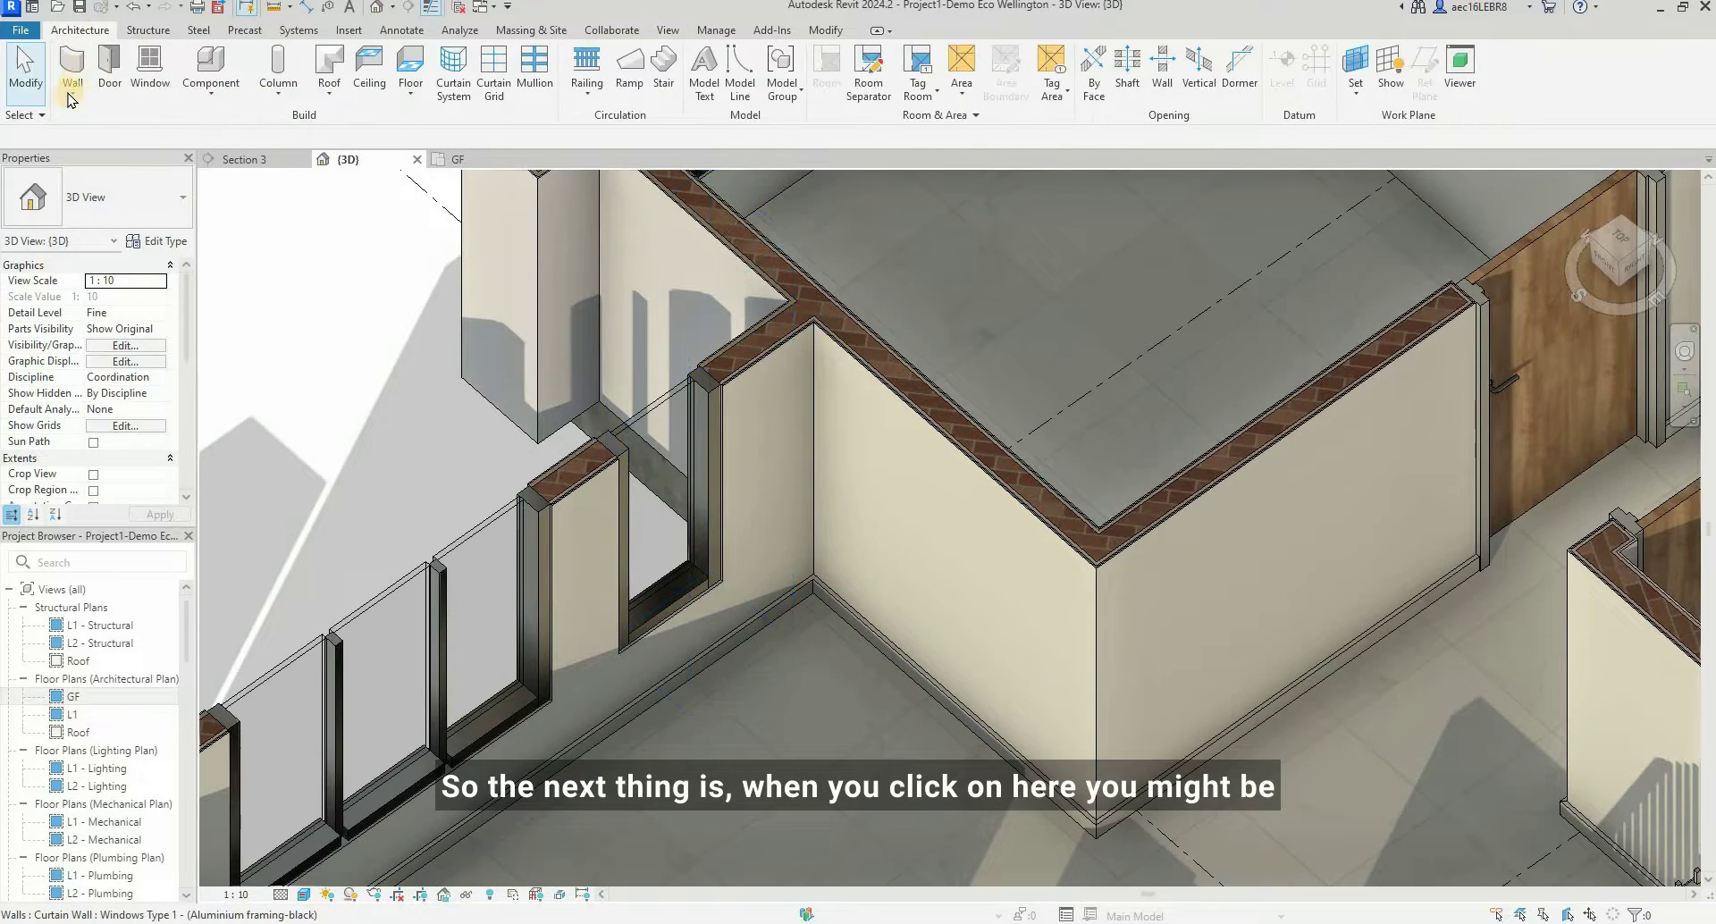
{"action": "left_click", "coordinate": [69, 101]}
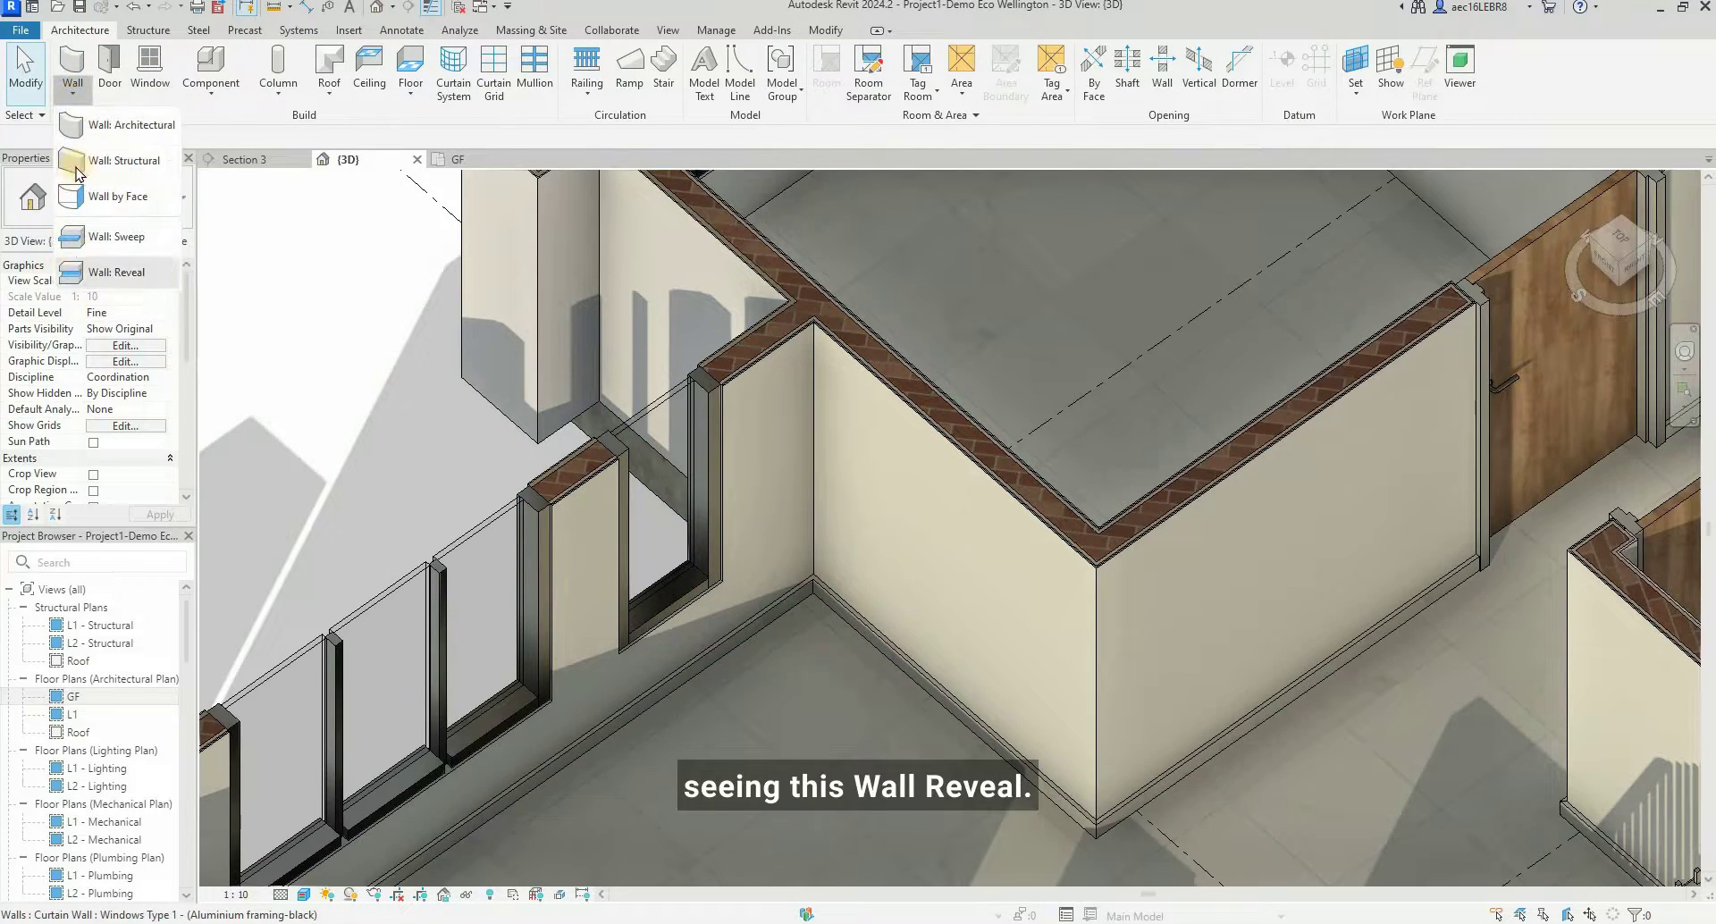
{"action": "left_click", "coordinate": [113, 271]}
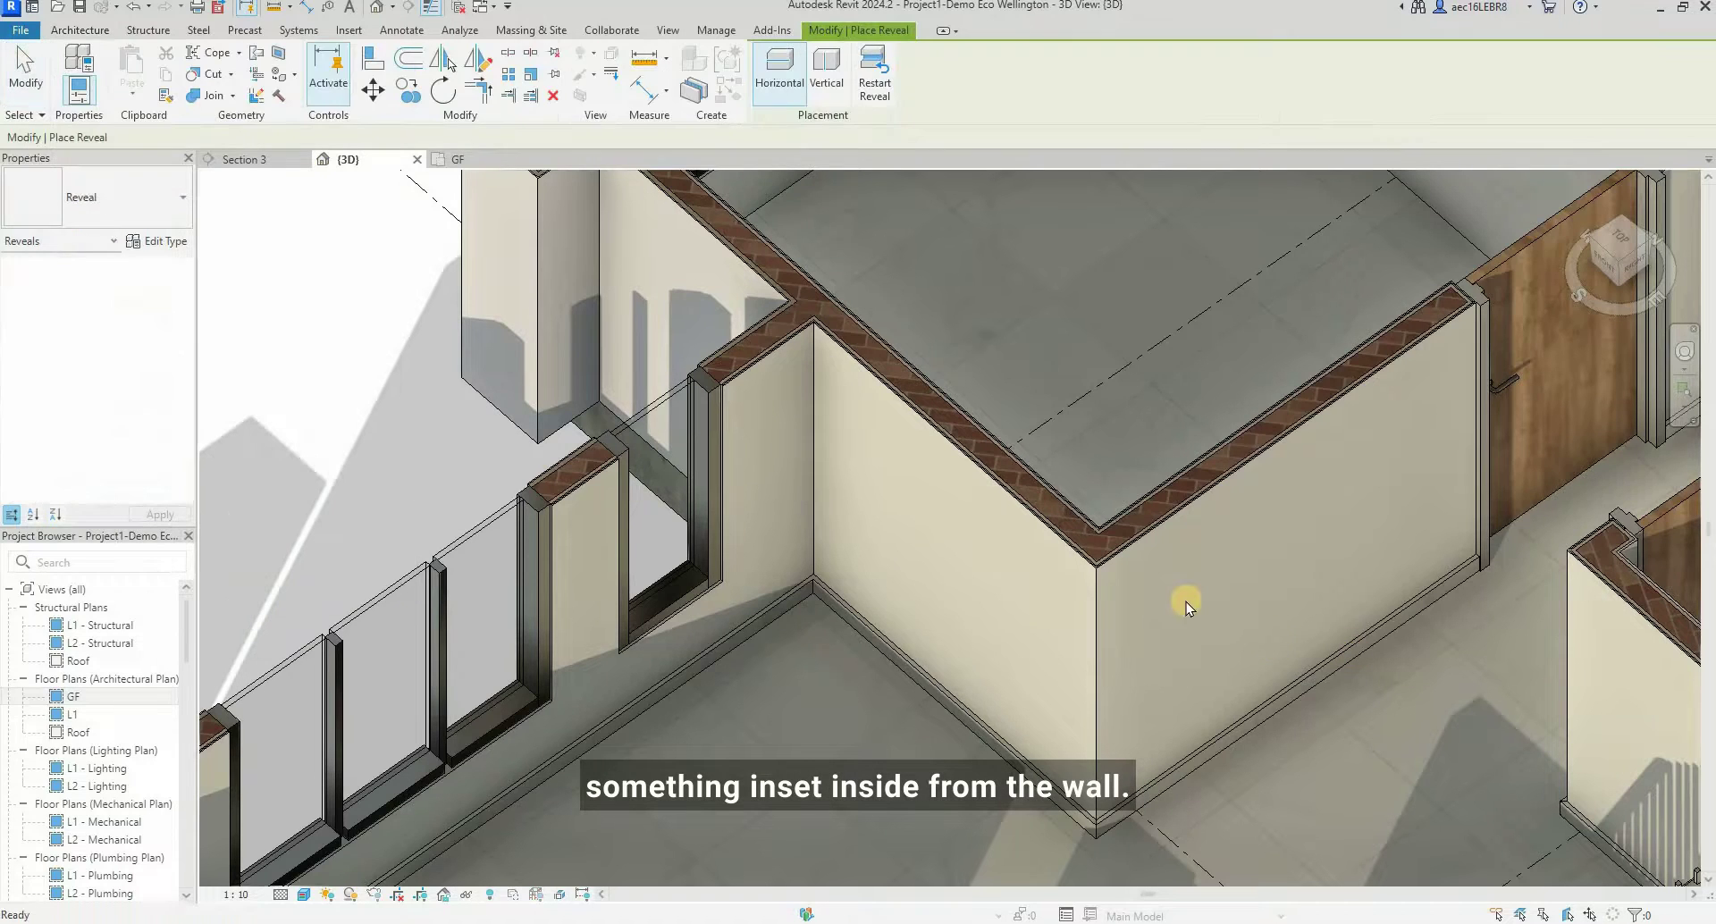
{"action": "left_click", "coordinate": [158, 240]}
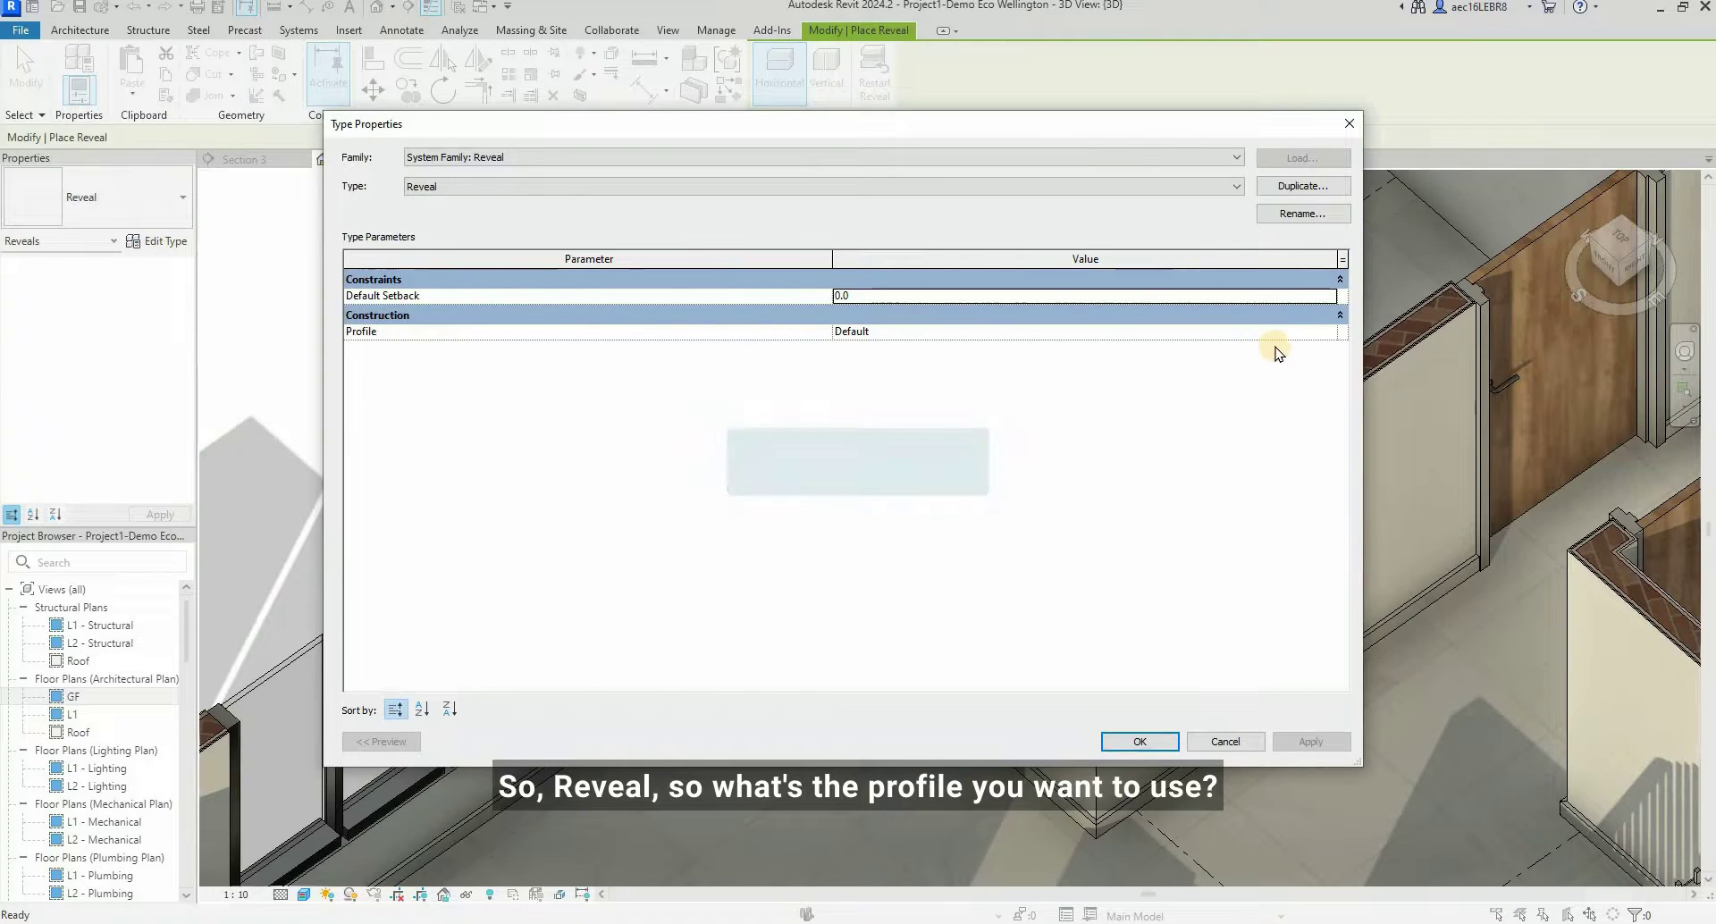
{"action": "left_click", "coordinate": [1327, 332]}
{"action": "left_click", "coordinate": [1328, 335]}
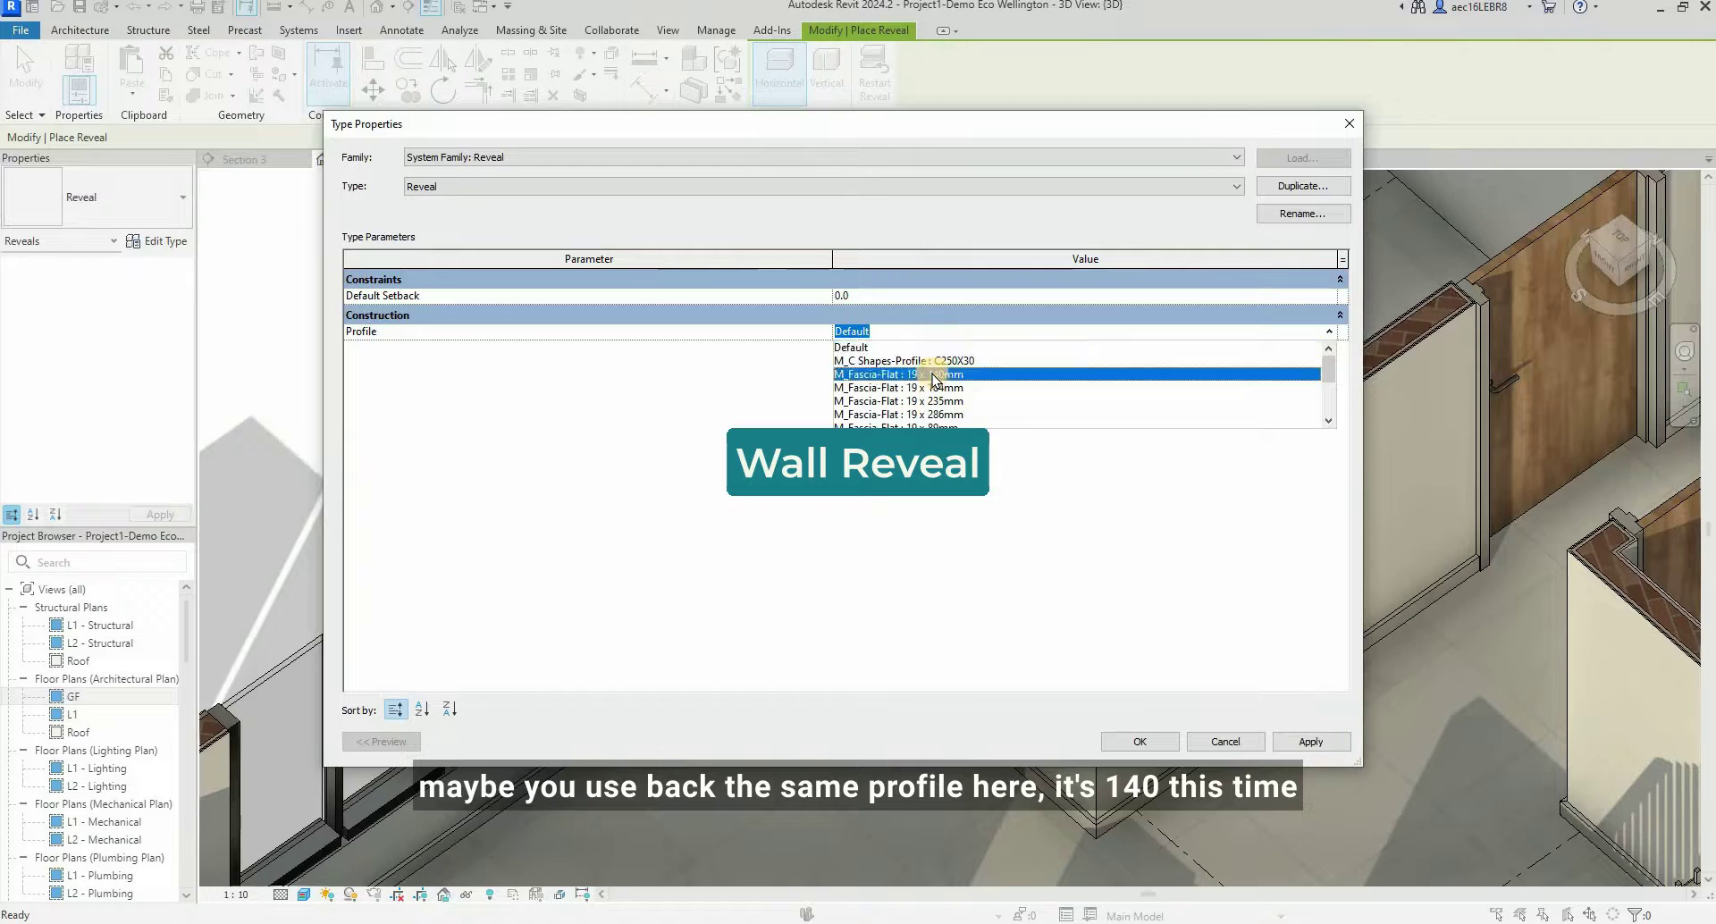
{"action": "left_click", "coordinate": [936, 376]}
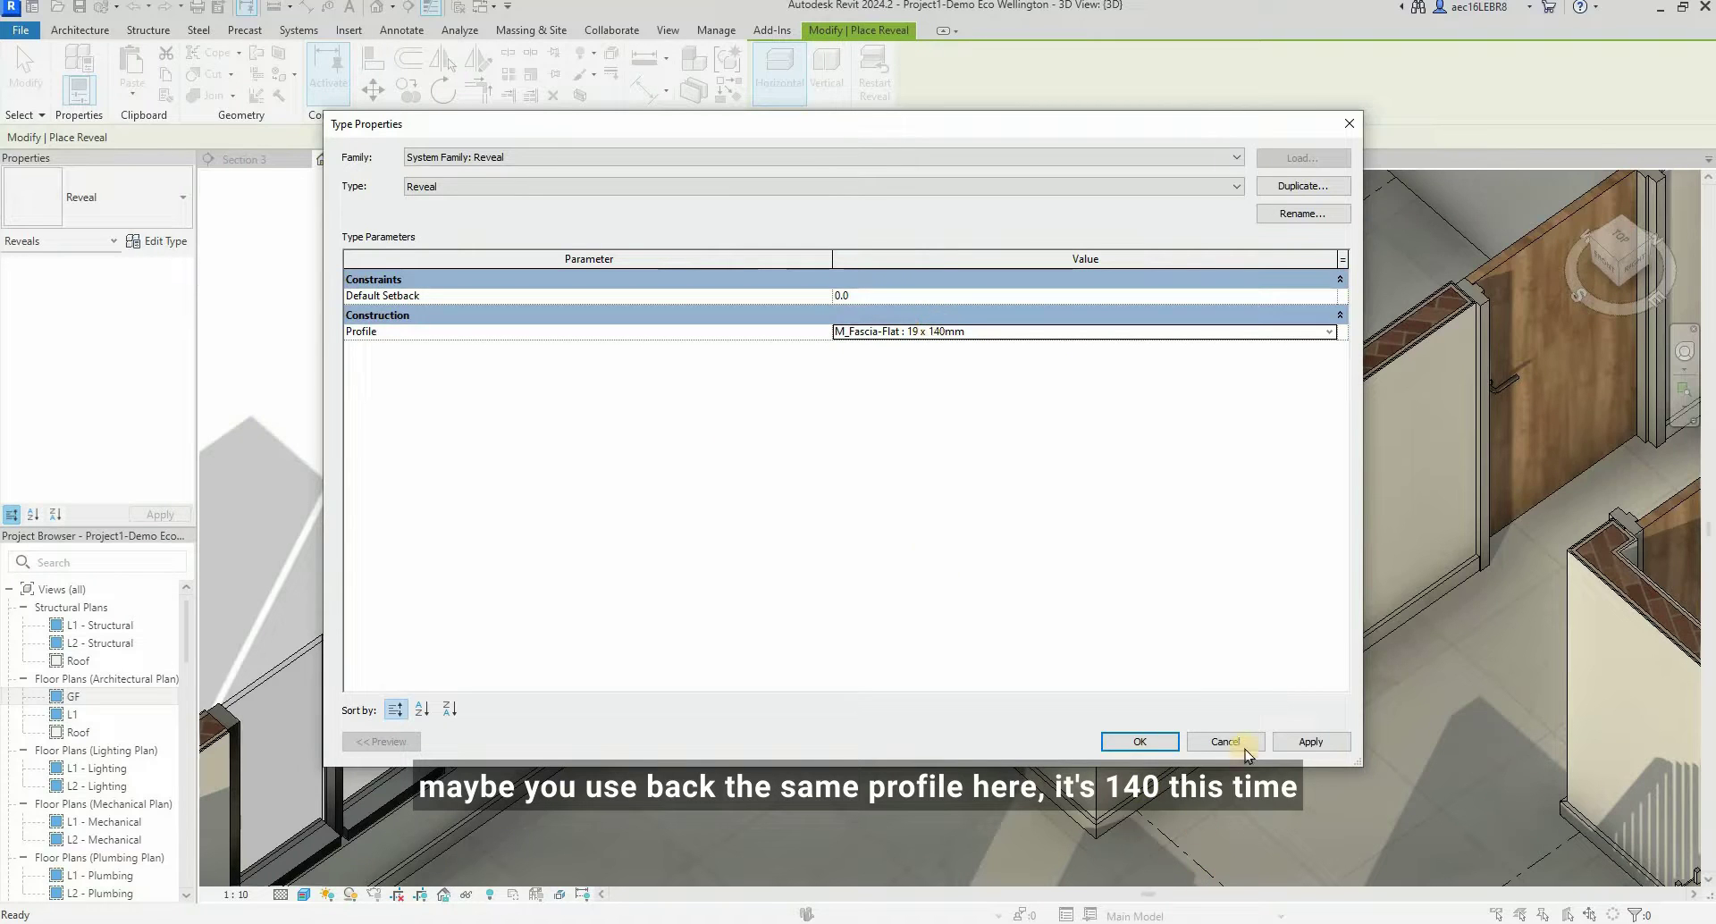
{"action": "left_click", "coordinate": [1338, 741]}
{"action": "left_click", "coordinate": [1167, 742]}
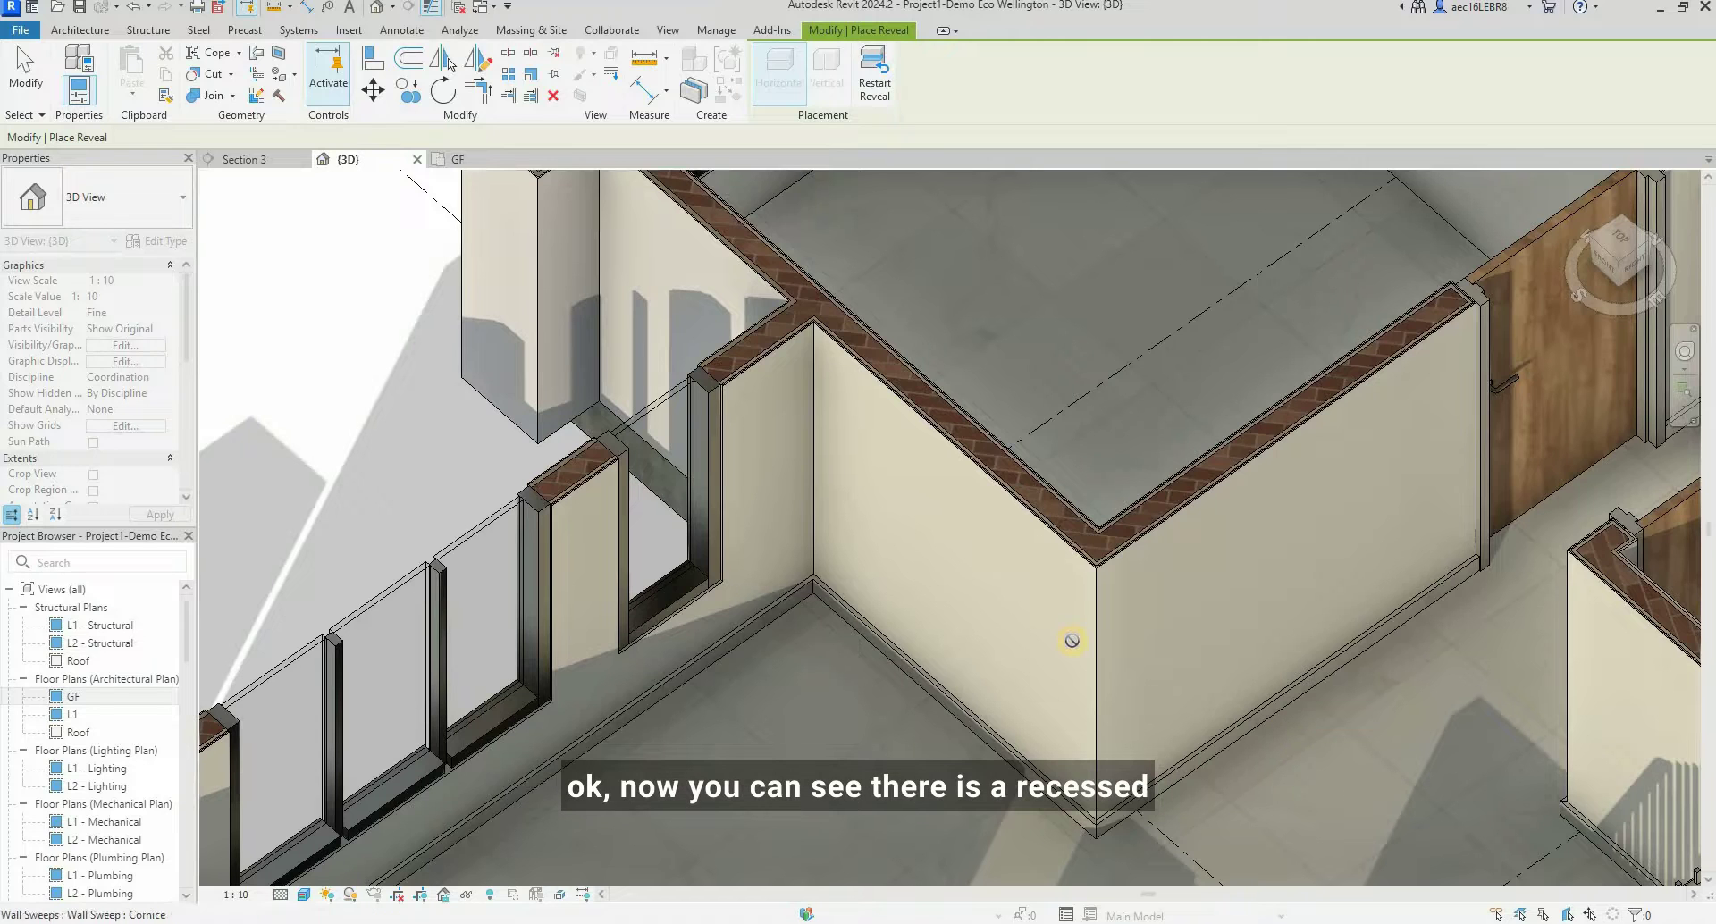
- Place a horizontal reveal about 1140 mm above GF on the partition beside the bedroom door and inspect the recess
{"action": "left_click", "coordinate": [1069, 656]}
{"action": "key", "text": "Escape"}
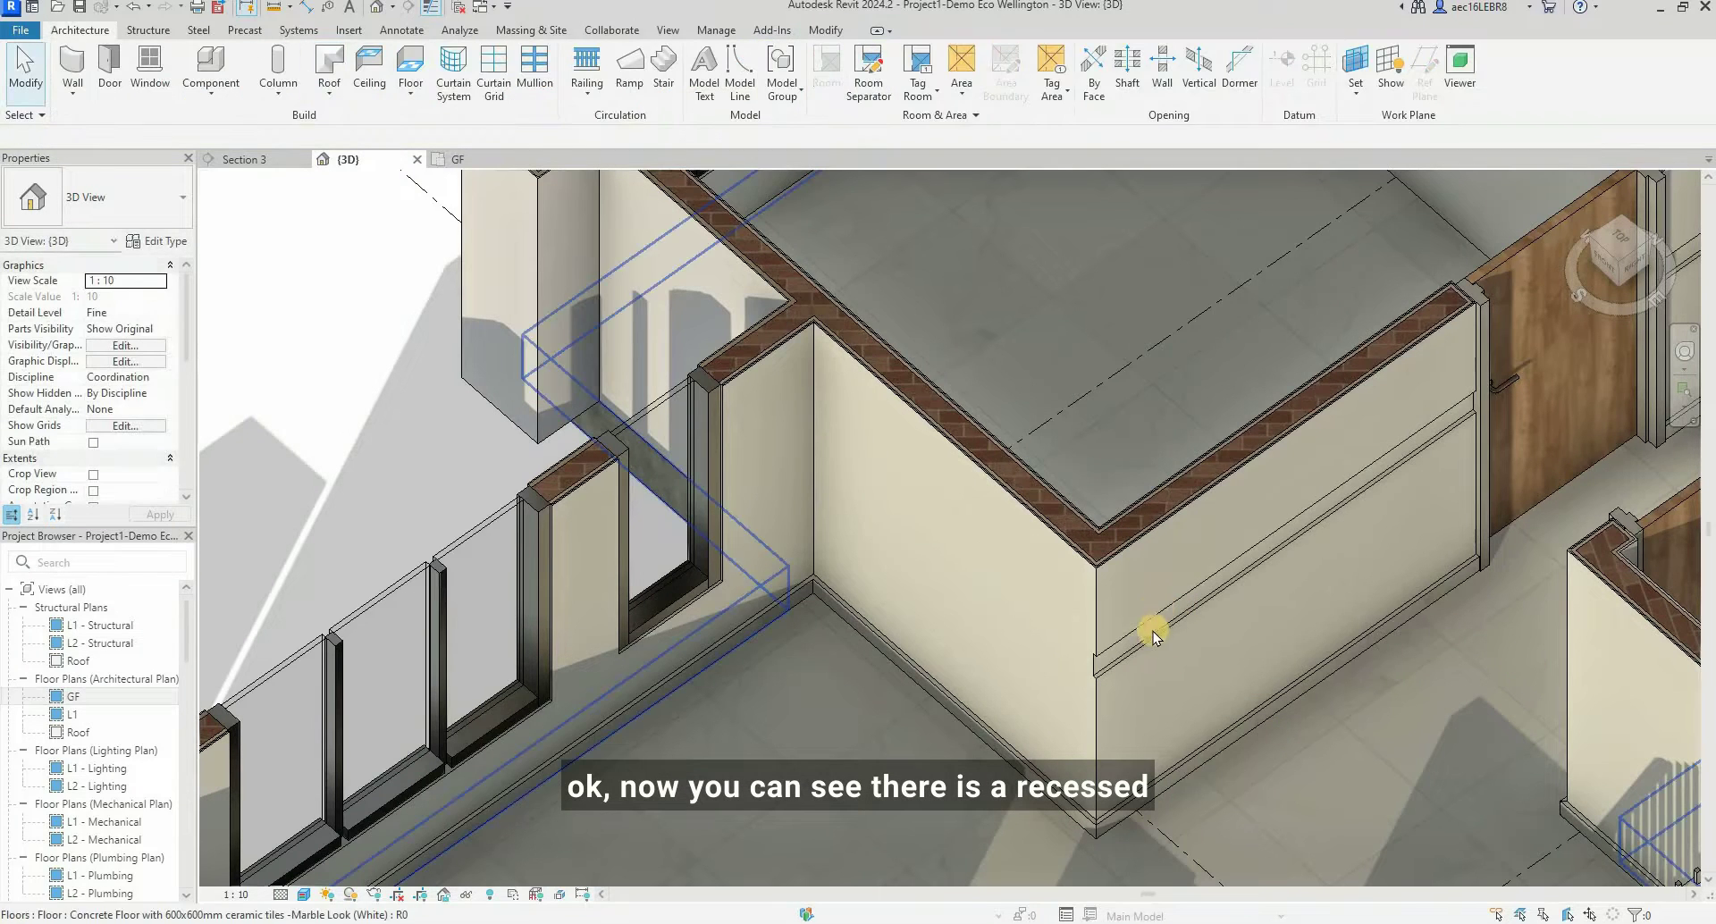
{"action": "middle_click_drag", "start_coordinate": [1237, 594], "coordinate": [1048, 400], "text": "shift"}
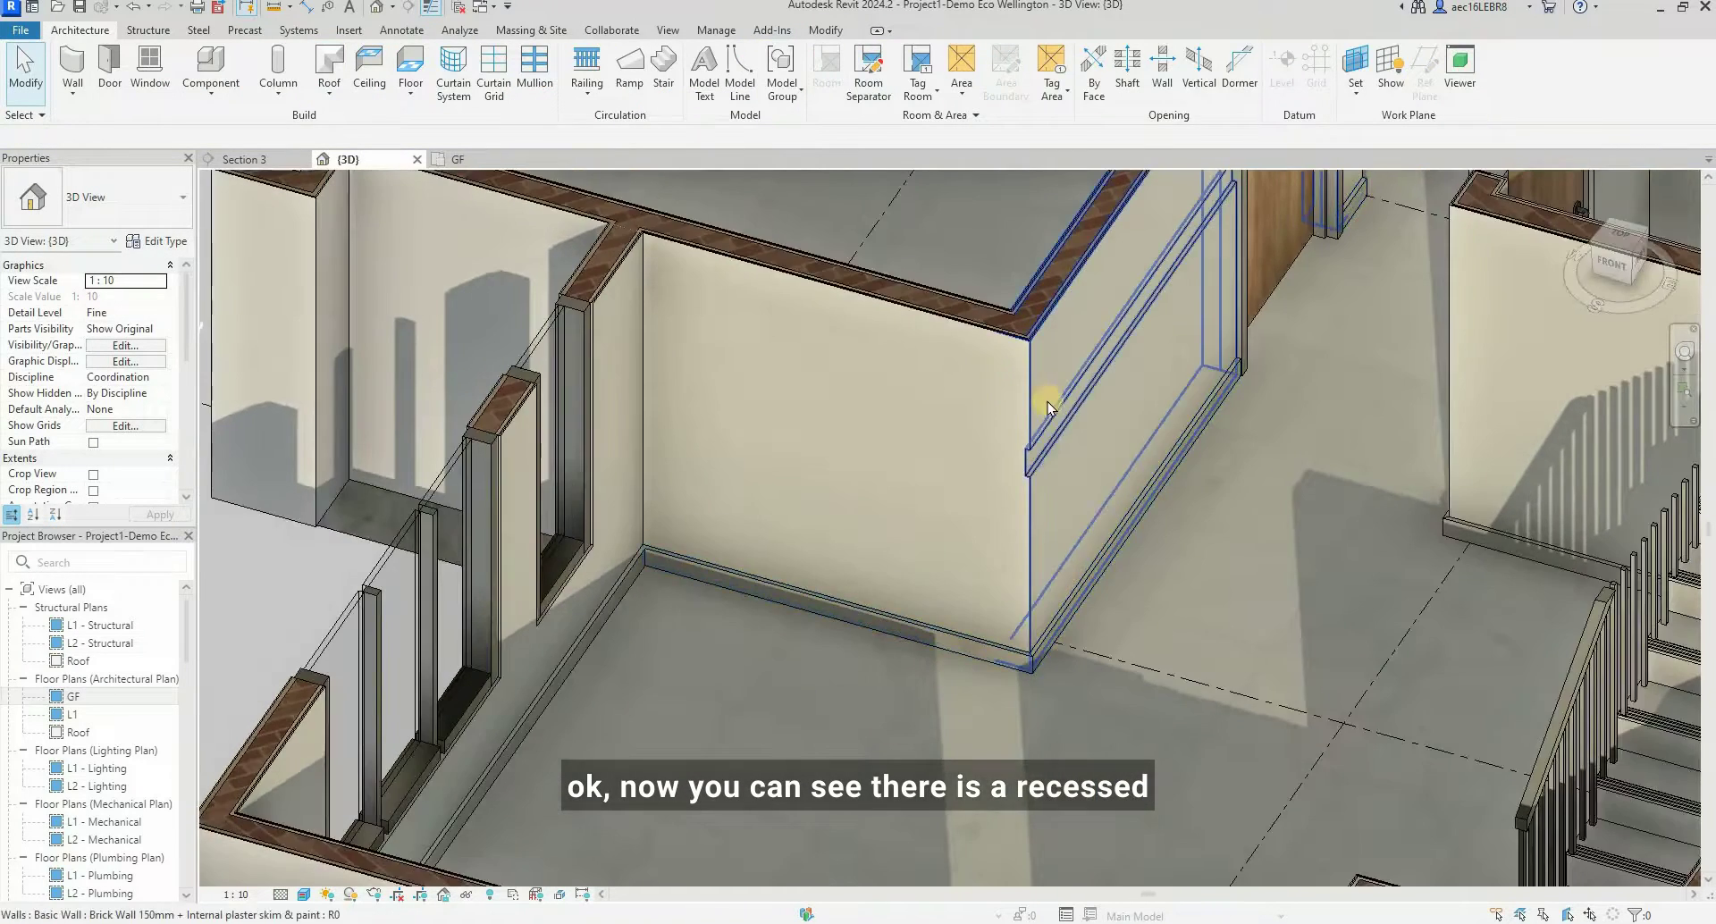
{"action": "scroll", "coordinate": [1062, 411], "scroll_direction": "up", "scroll_amount": 5}
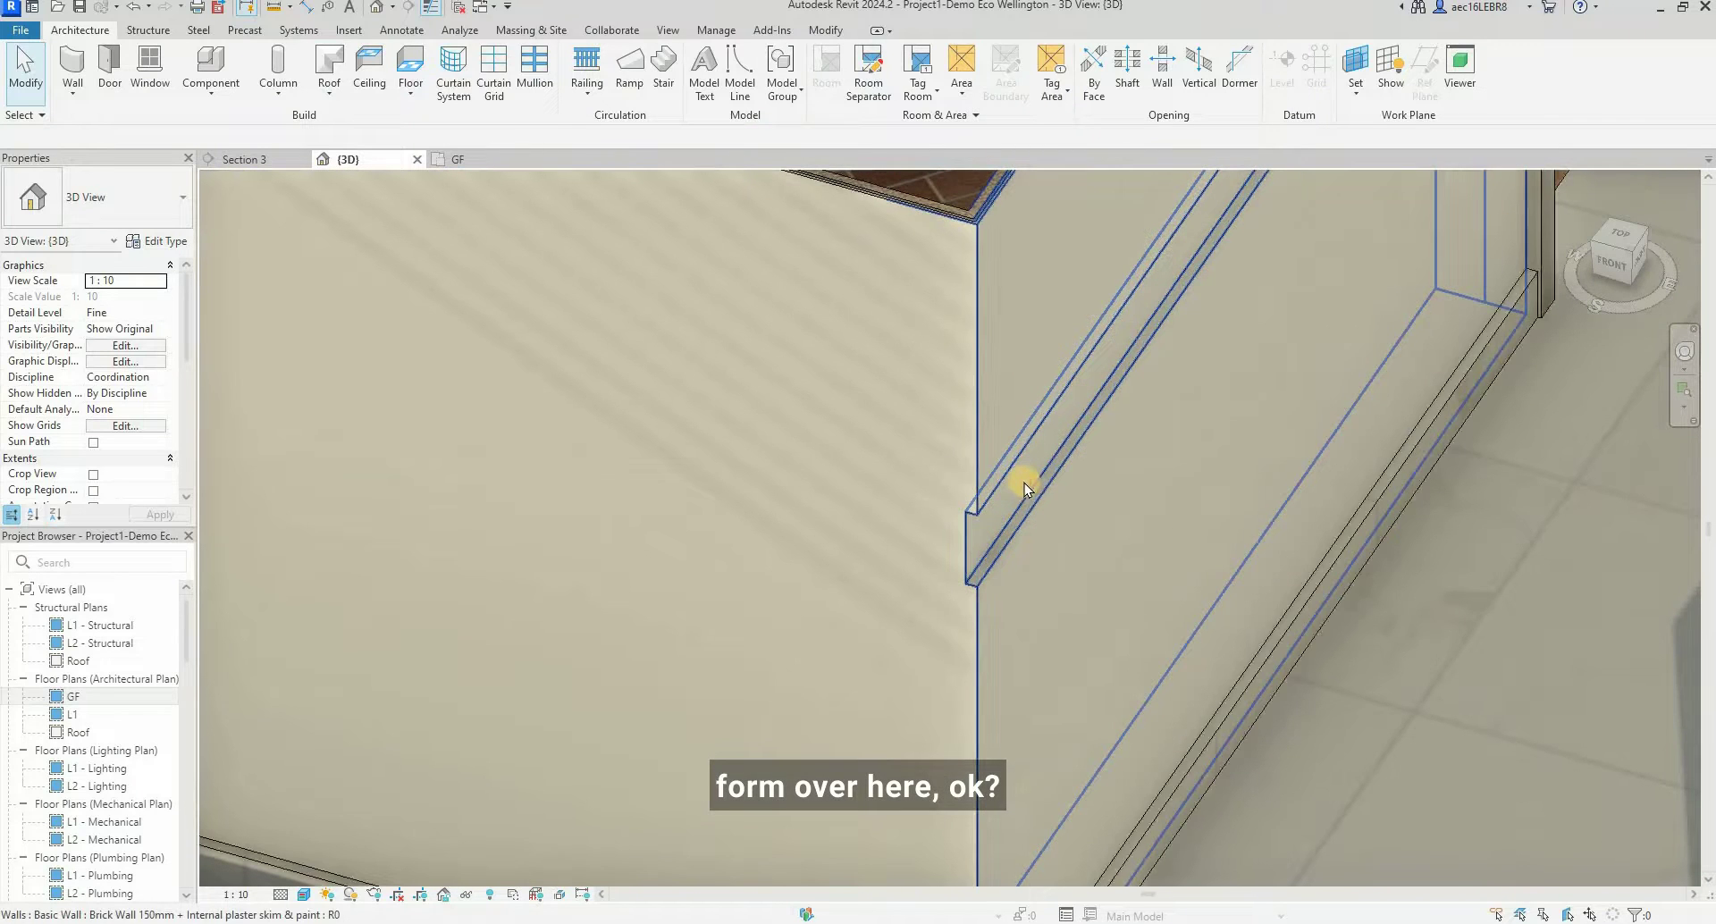
{"action": "left_click", "coordinate": [1024, 483]}
{"action": "middle_click_drag", "start_coordinate": [1180, 554], "coordinate": [833, 686], "text": "shift"}
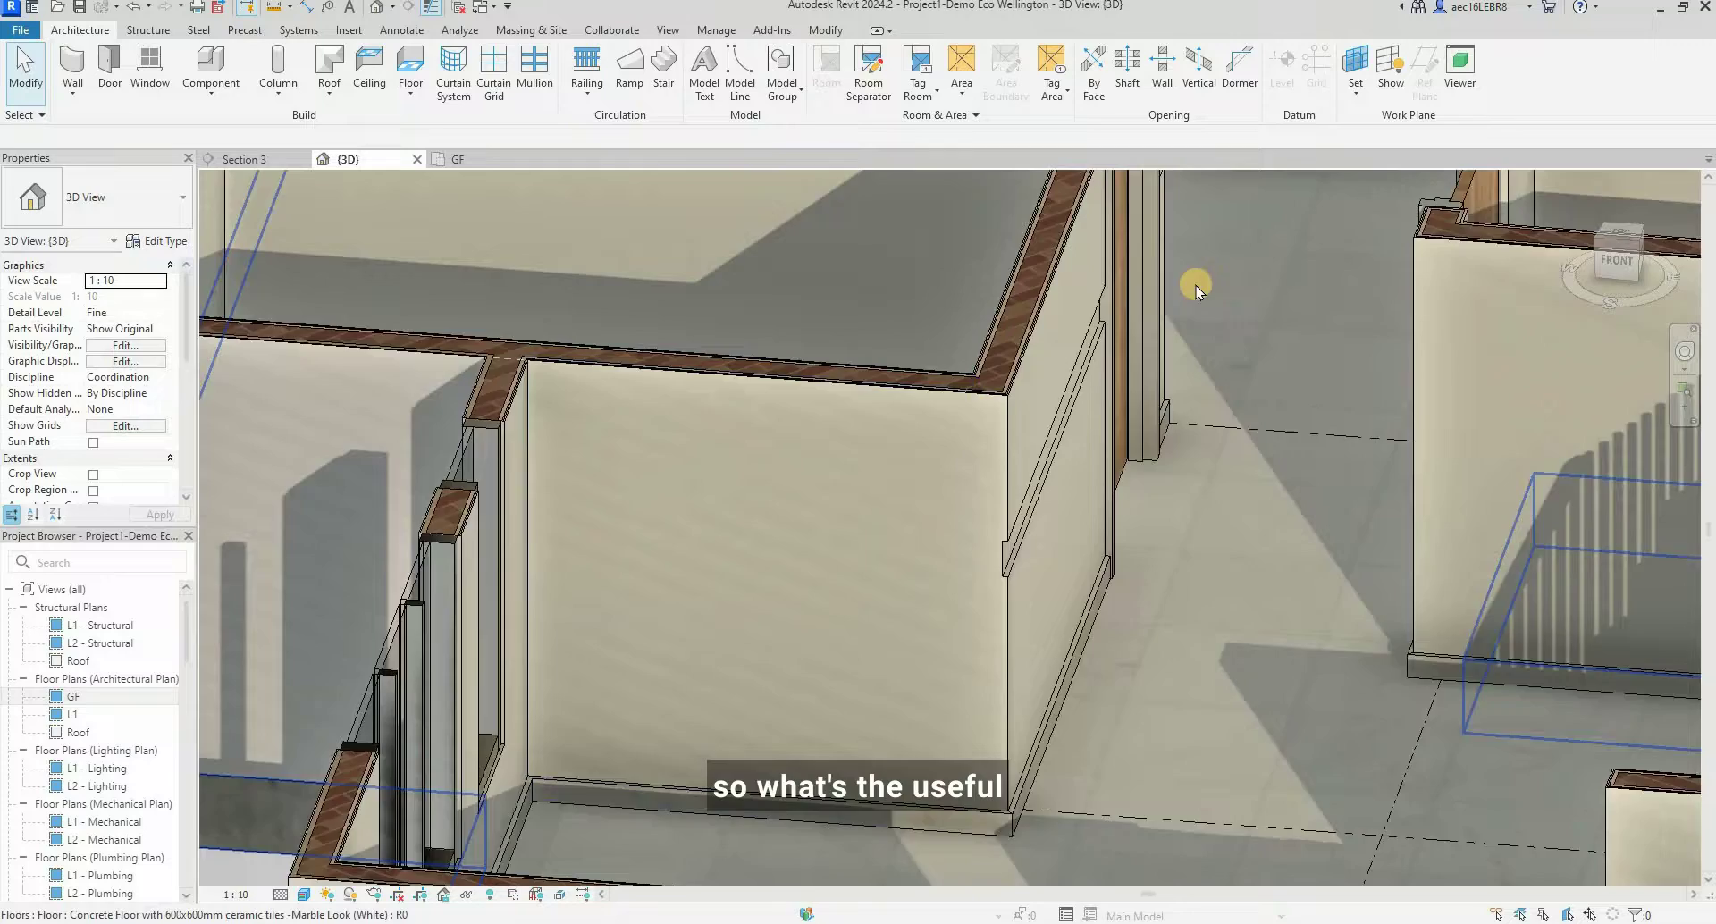
{"action": "scroll", "coordinate": [1196, 286], "scroll_direction": "up", "scroll_amount": 3}
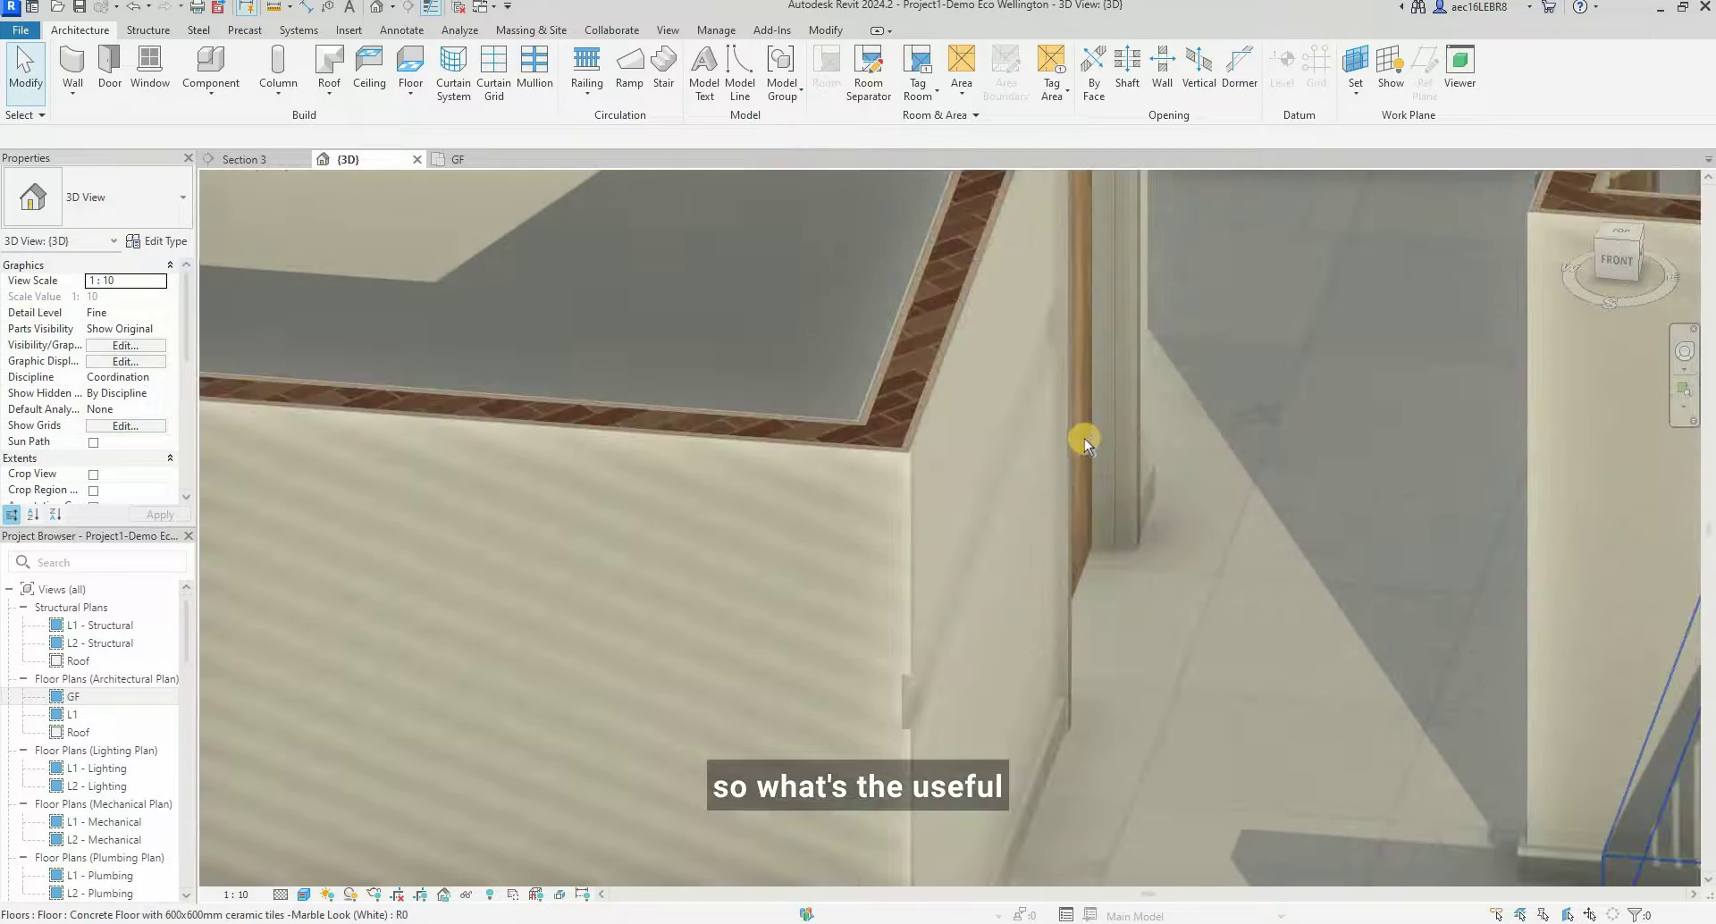
{"action": "scroll", "coordinate": [951, 420], "scroll_direction": "up", "scroll_amount": 5}
{"action": "scroll", "coordinate": [951, 426], "scroll_direction": "down", "scroll_amount": 3}
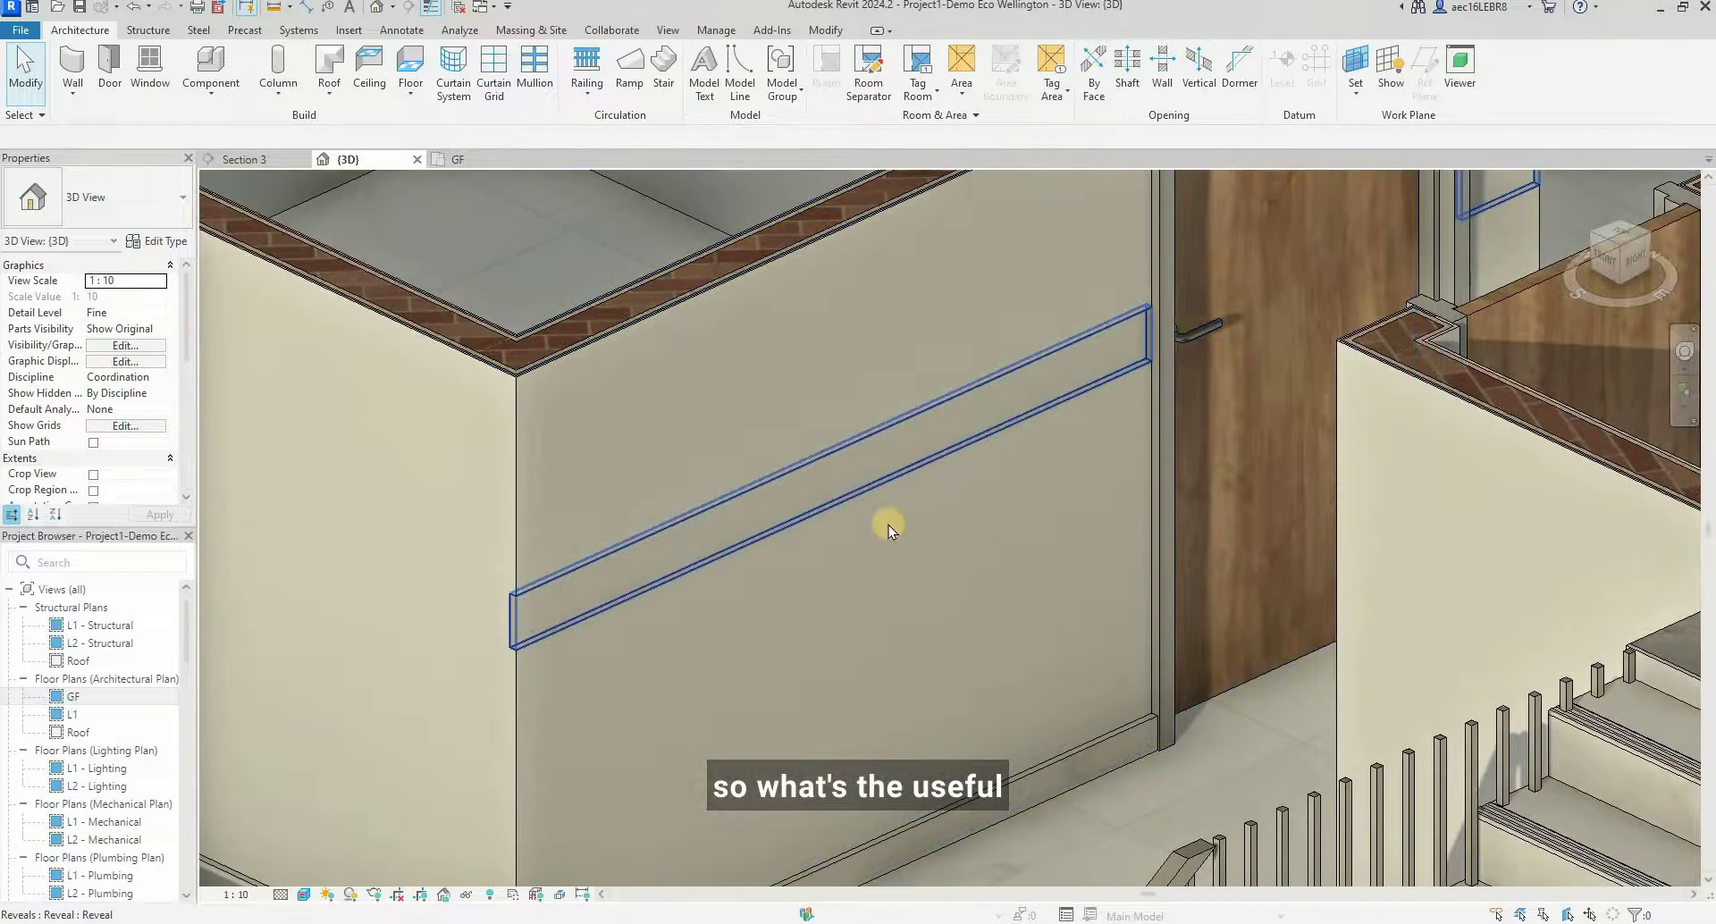
- Try to pull the reveal's far end back across the door opening along the partition
{"action": "left_click", "coordinate": [870, 555]}
{"action": "scroll", "coordinate": [1207, 325], "scroll_direction": "down", "scroll_amount": 2}
{"action": "scroll", "coordinate": [1246, 319], "scroll_direction": "up", "scroll_amount": 1}
{"action": "left_click_drag", "start_coordinate": [1249, 316], "coordinate": [968, 442]}
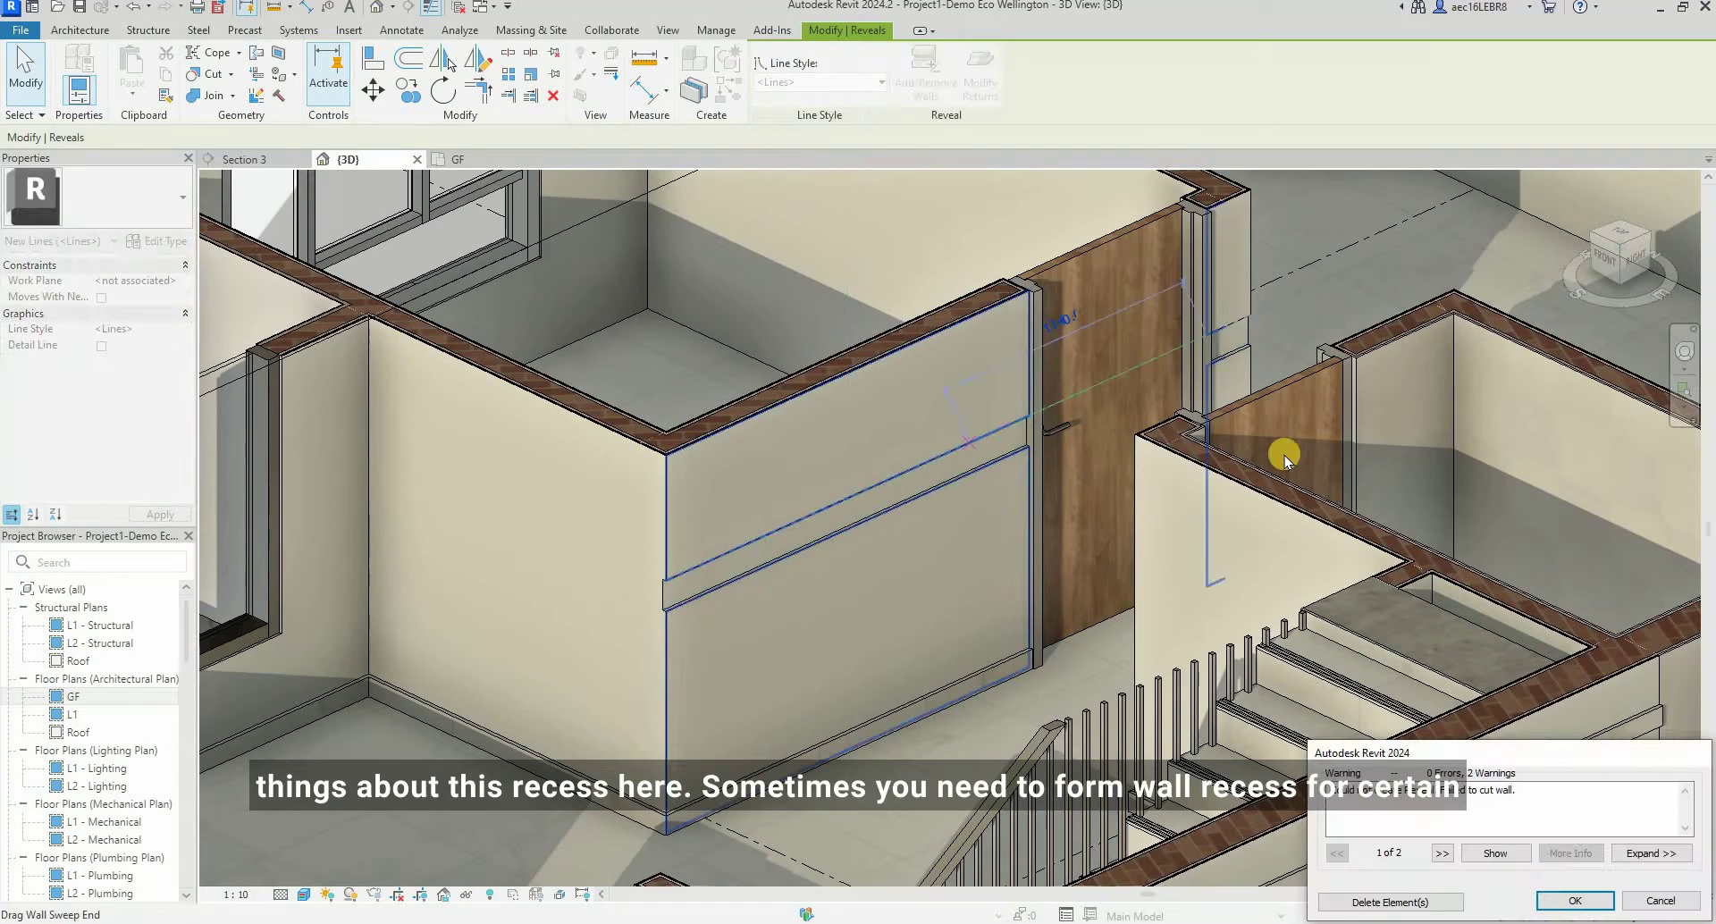
{"action": "key", "text": "Escape"}
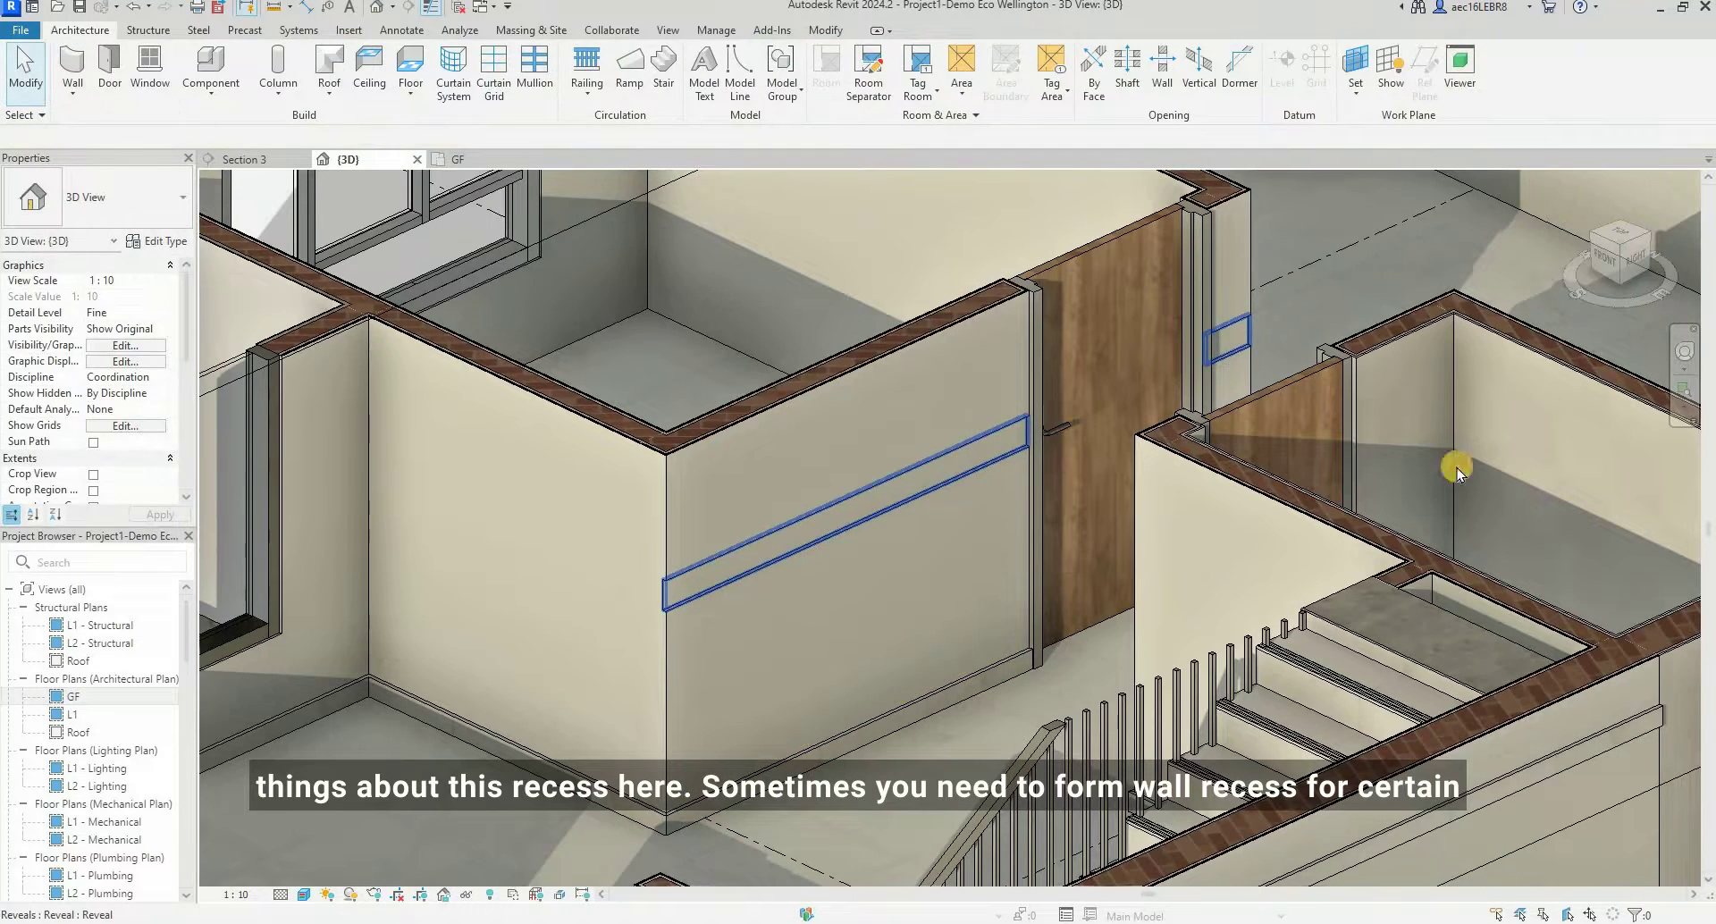
- Switch to the Kuula virtual tour to look around the living room, and return to Revit to delete the selected wall reveal
{"action": "left_click", "coordinate": [1005, 443]}
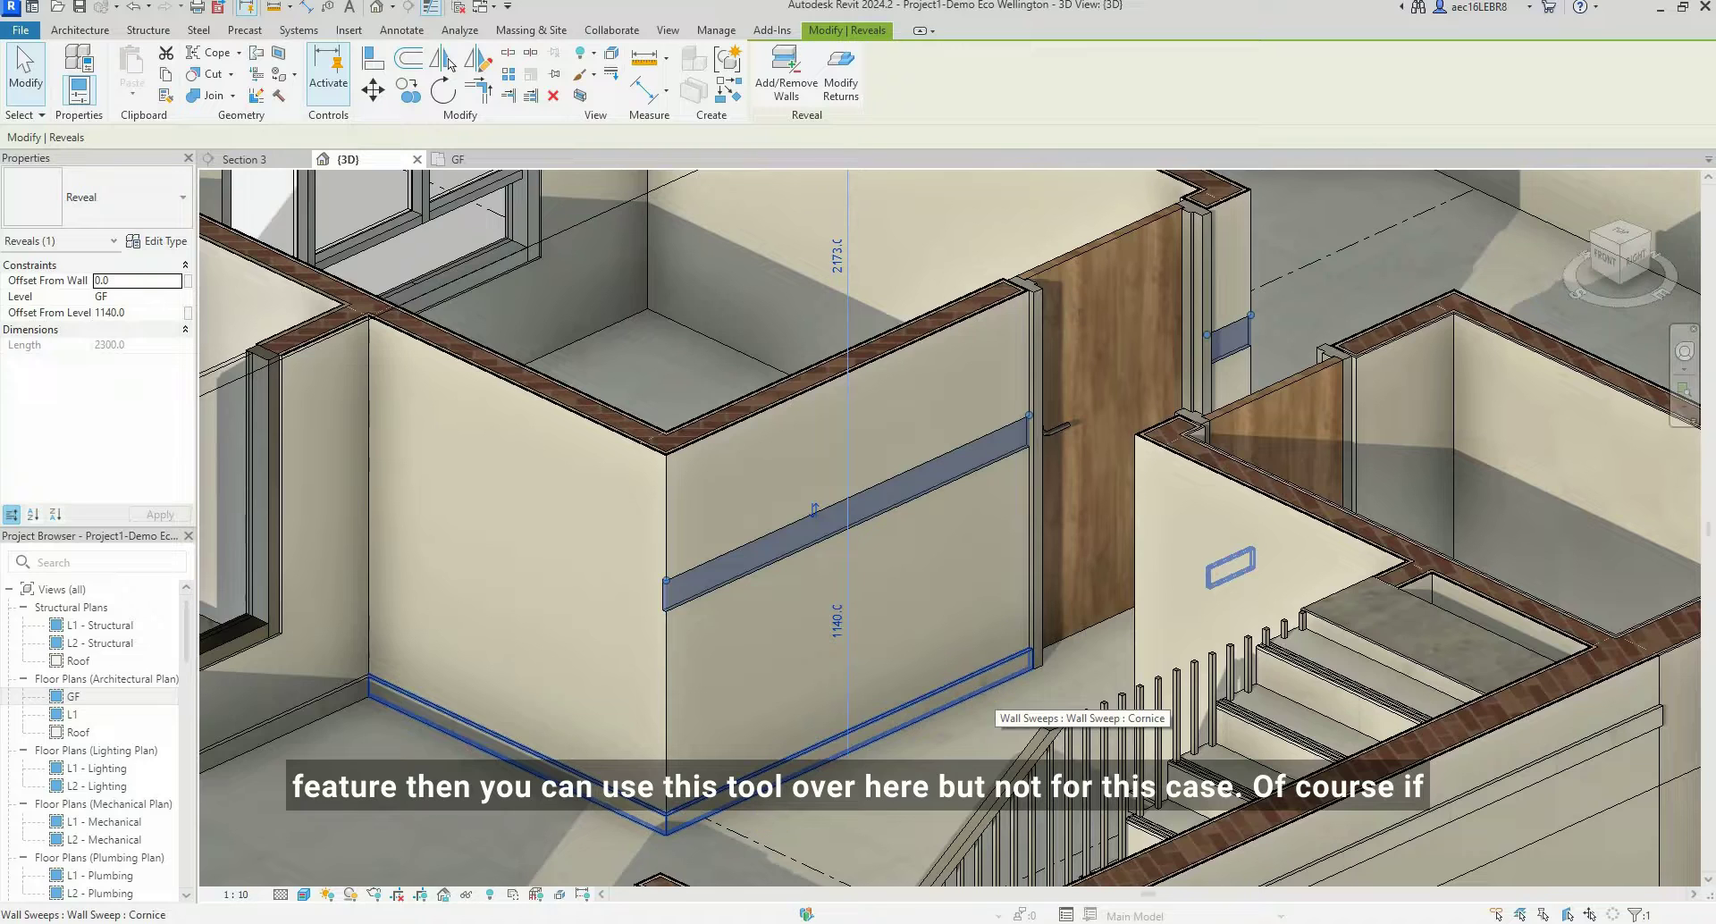
{"action": "key", "text": "alt+Tab"}
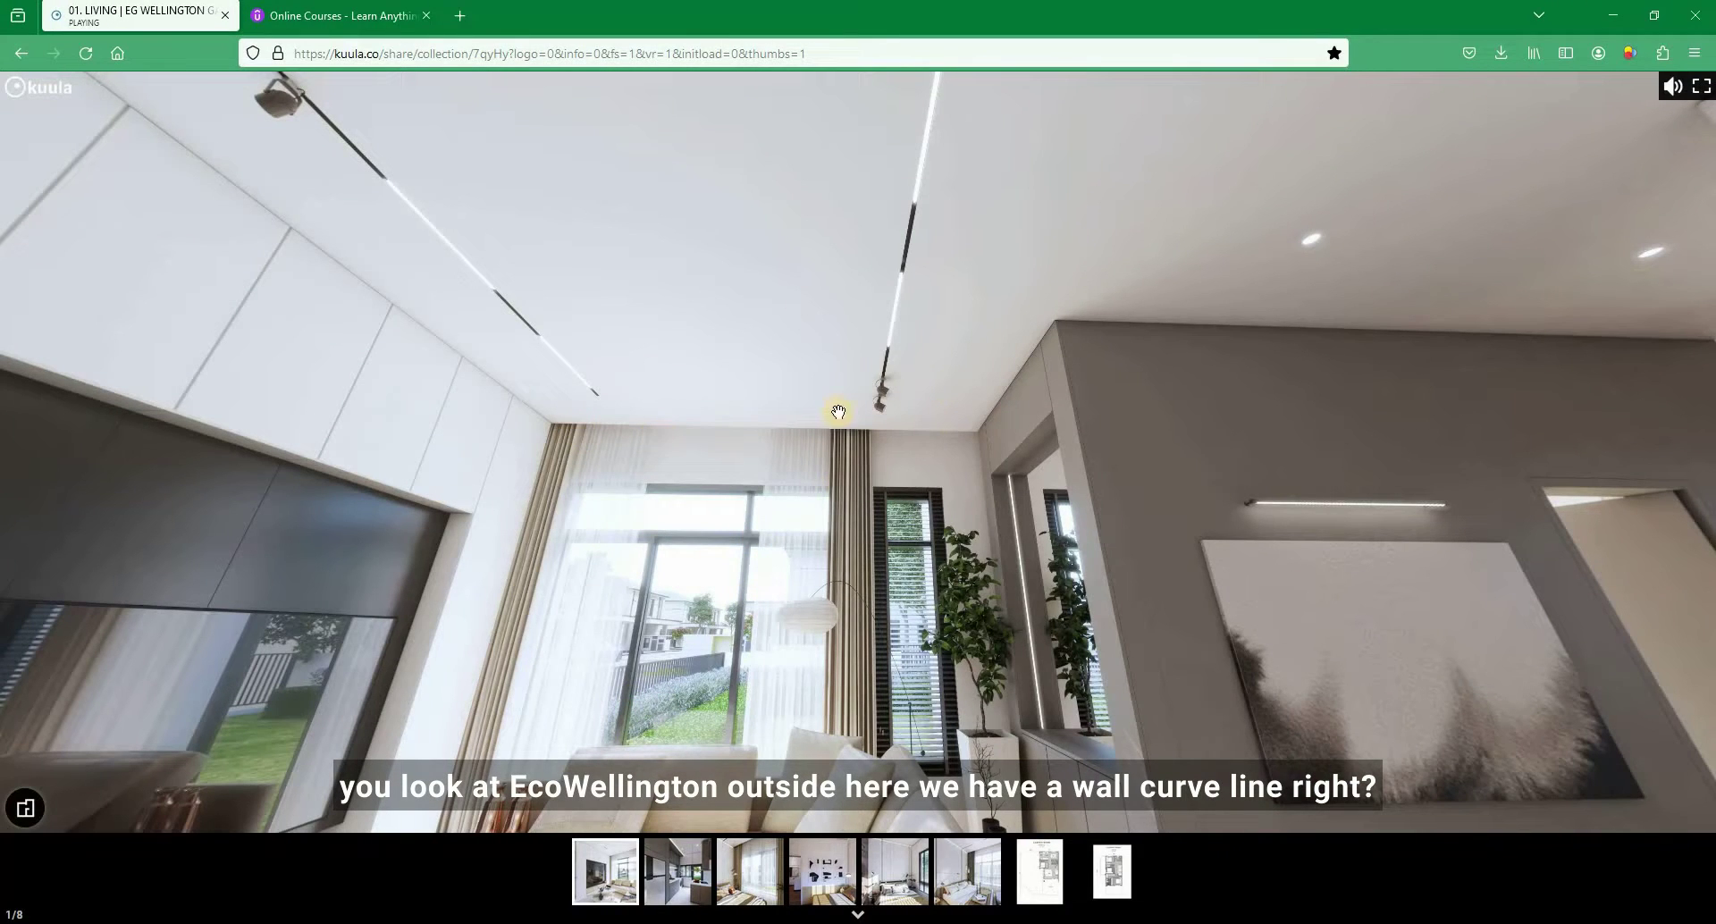
{"action": "left_click_drag", "start_coordinate": [707, 423], "coordinate": [824, 379]}
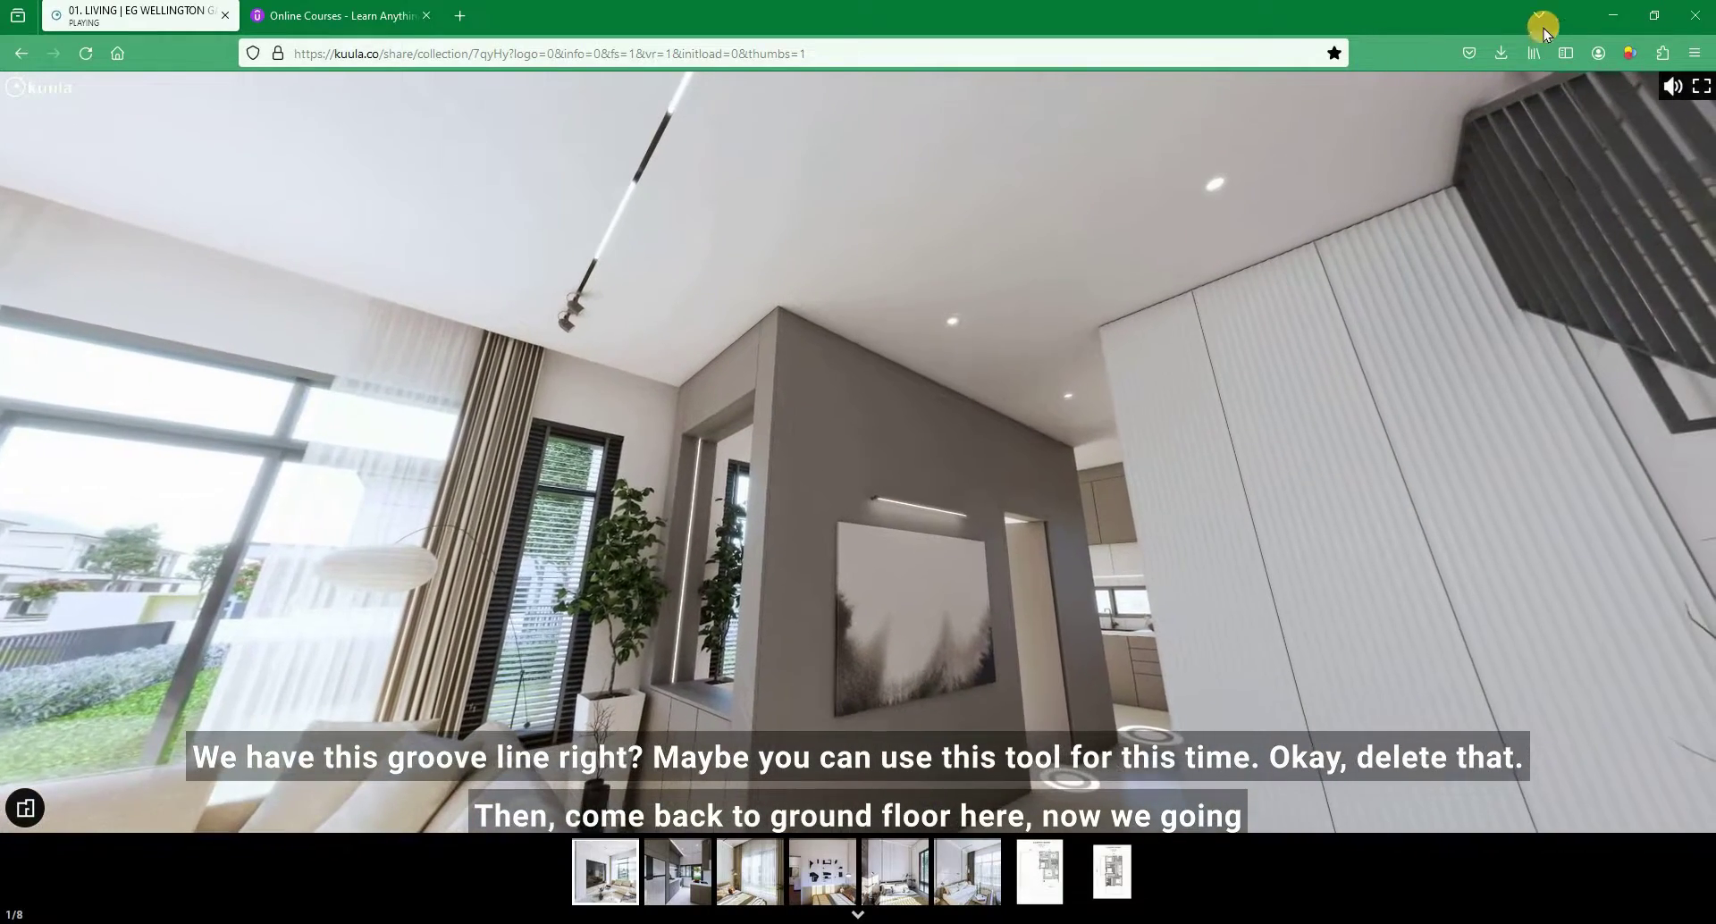
{"action": "key", "text": "alt+Tab"}
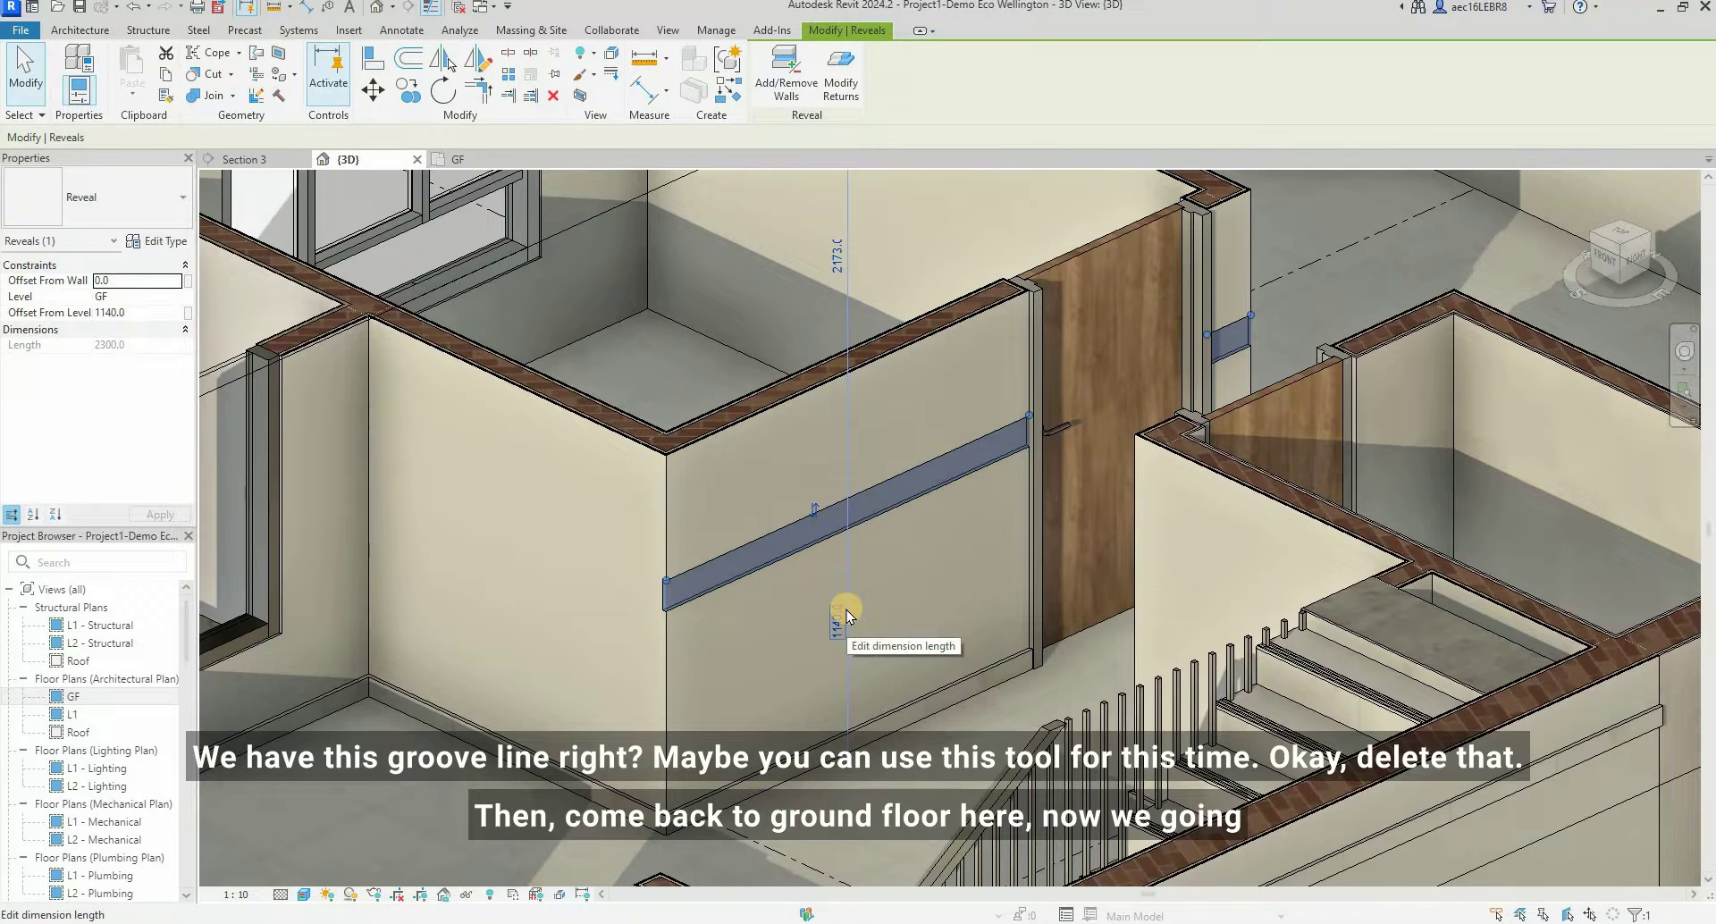
{"action": "key", "text": "Delete"}
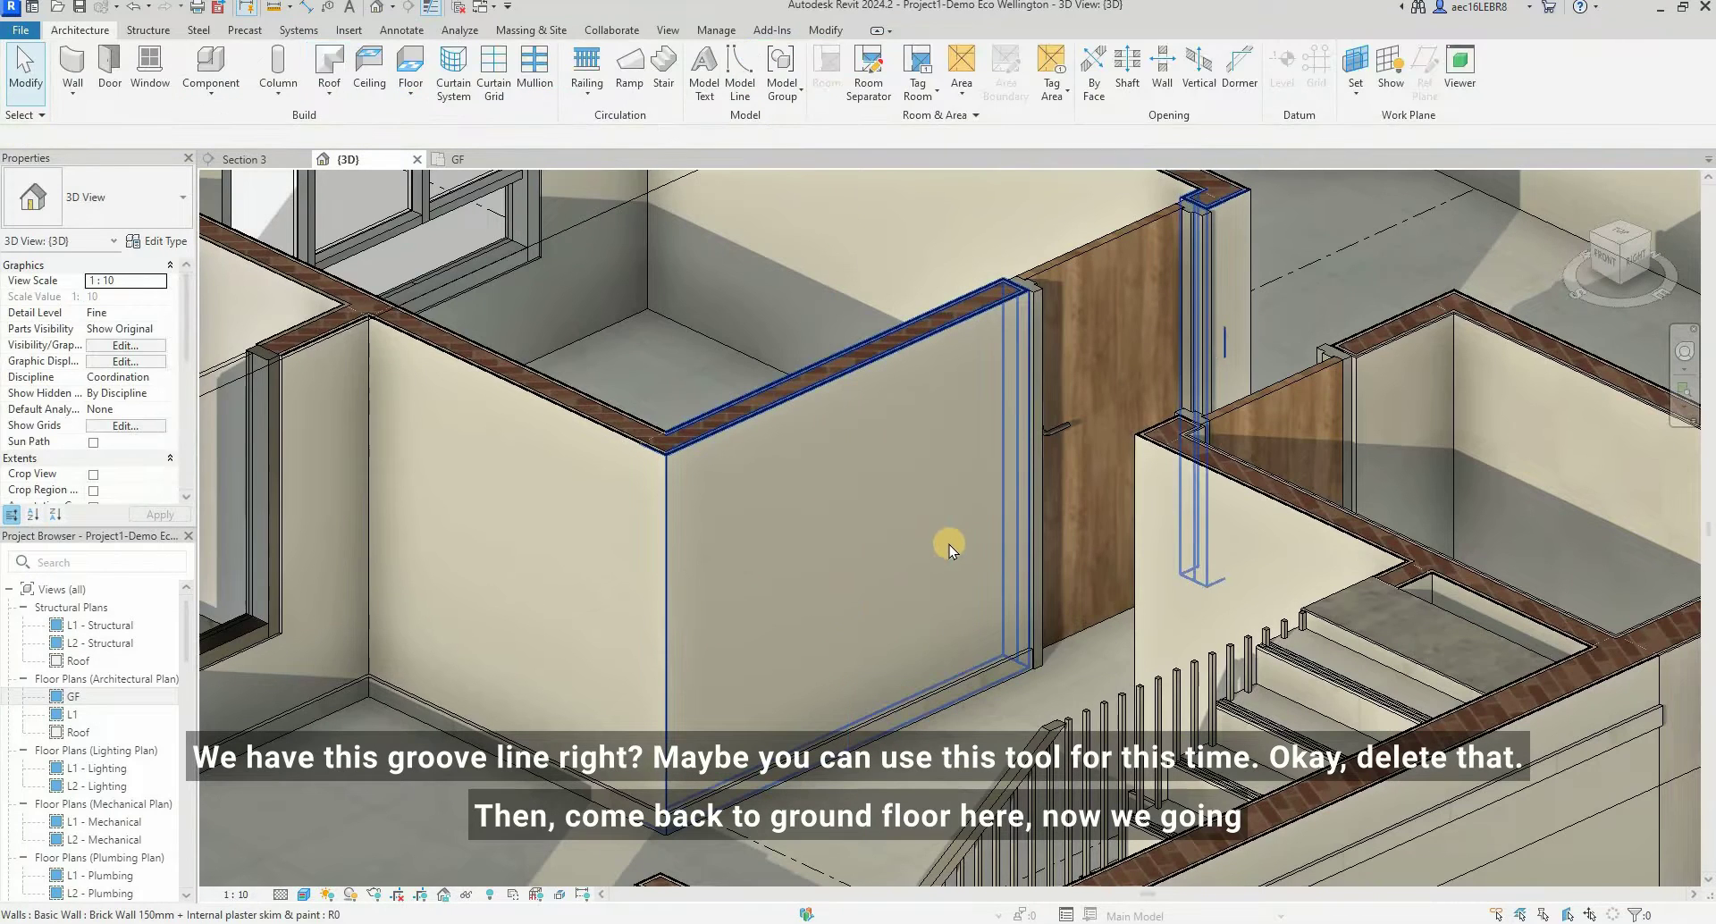
- Open the GF floor plan with the whole ground-floor layout in view
{"action": "scroll", "coordinate": [949, 545], "scroll_direction": "down", "scroll_amount": 6}
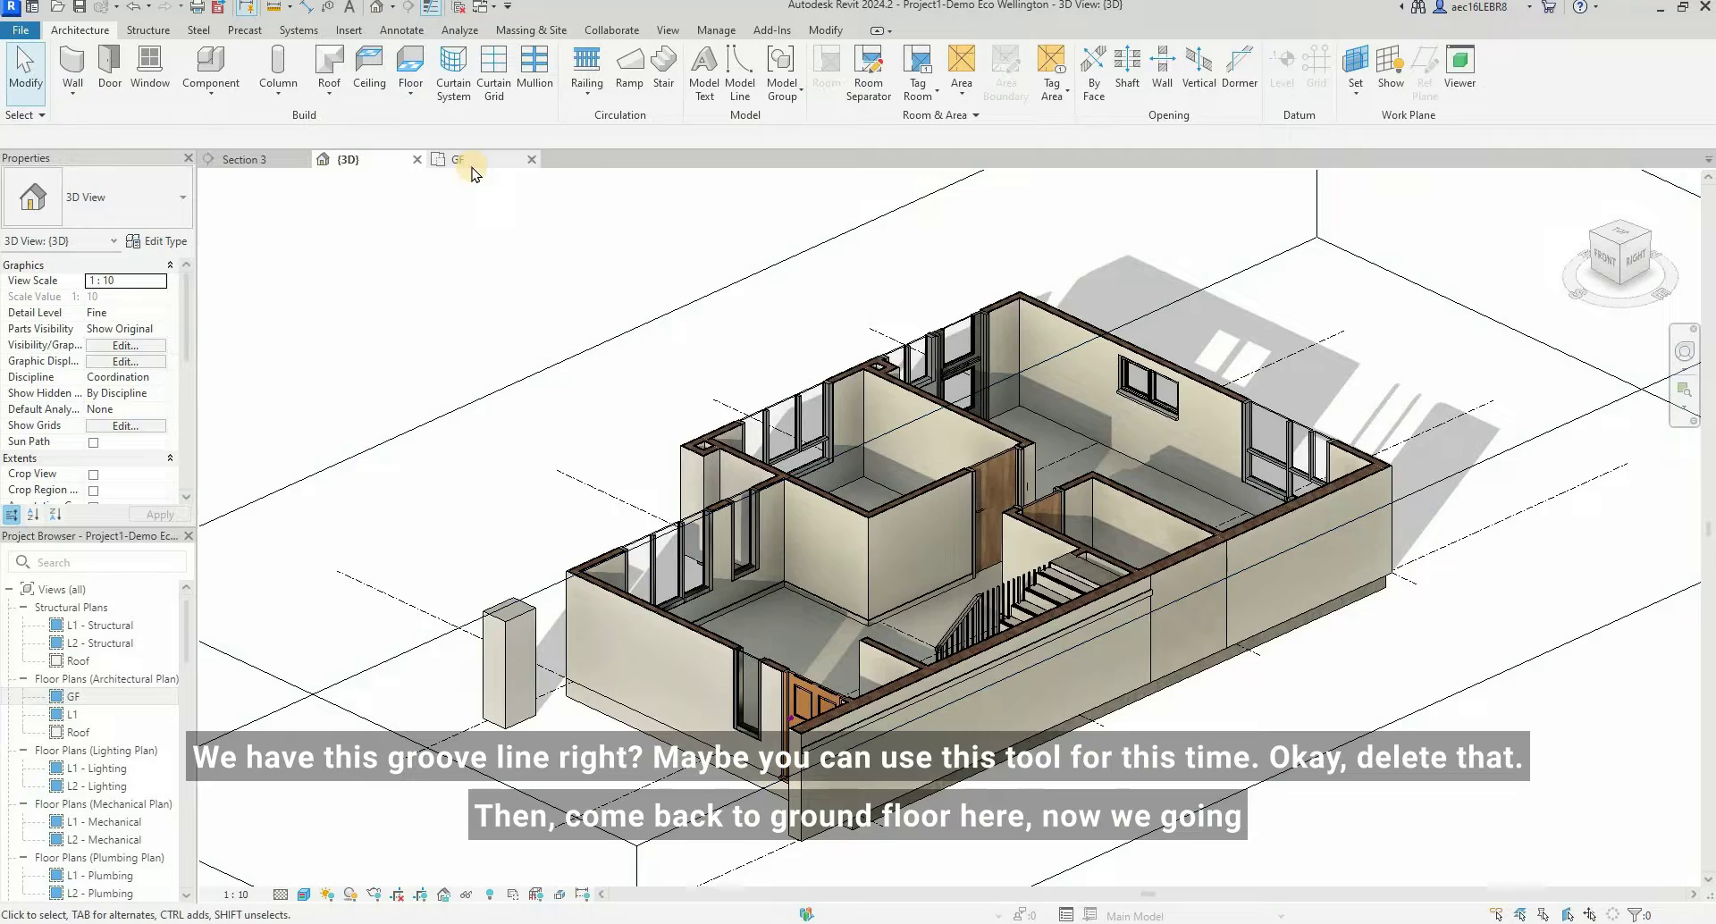
{"action": "left_click", "coordinate": [458, 159]}
{"action": "scroll", "coordinate": [614, 538], "scroll_direction": "down", "scroll_amount": 4}
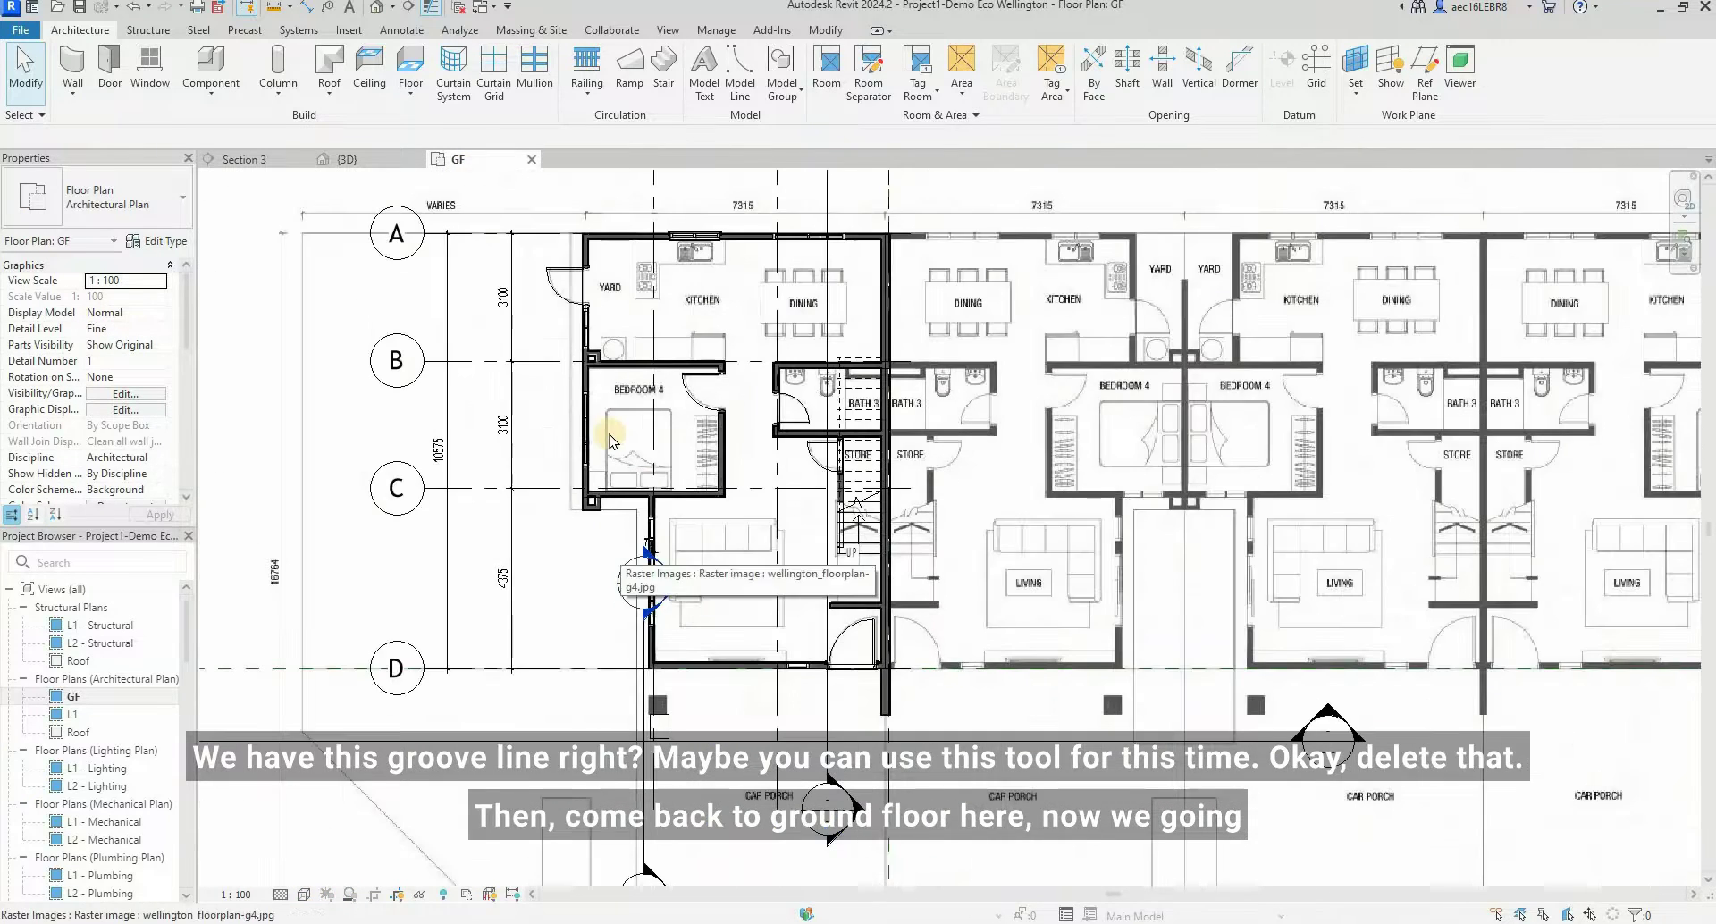
- Start an automatic ceiling in the GF plan and review the available basic and compound ceiling types
{"action": "scroll", "coordinate": [611, 441], "scroll_direction": "up", "scroll_amount": 1}
{"action": "scroll", "coordinate": [547, 384], "scroll_direction": "up", "scroll_amount": 1}
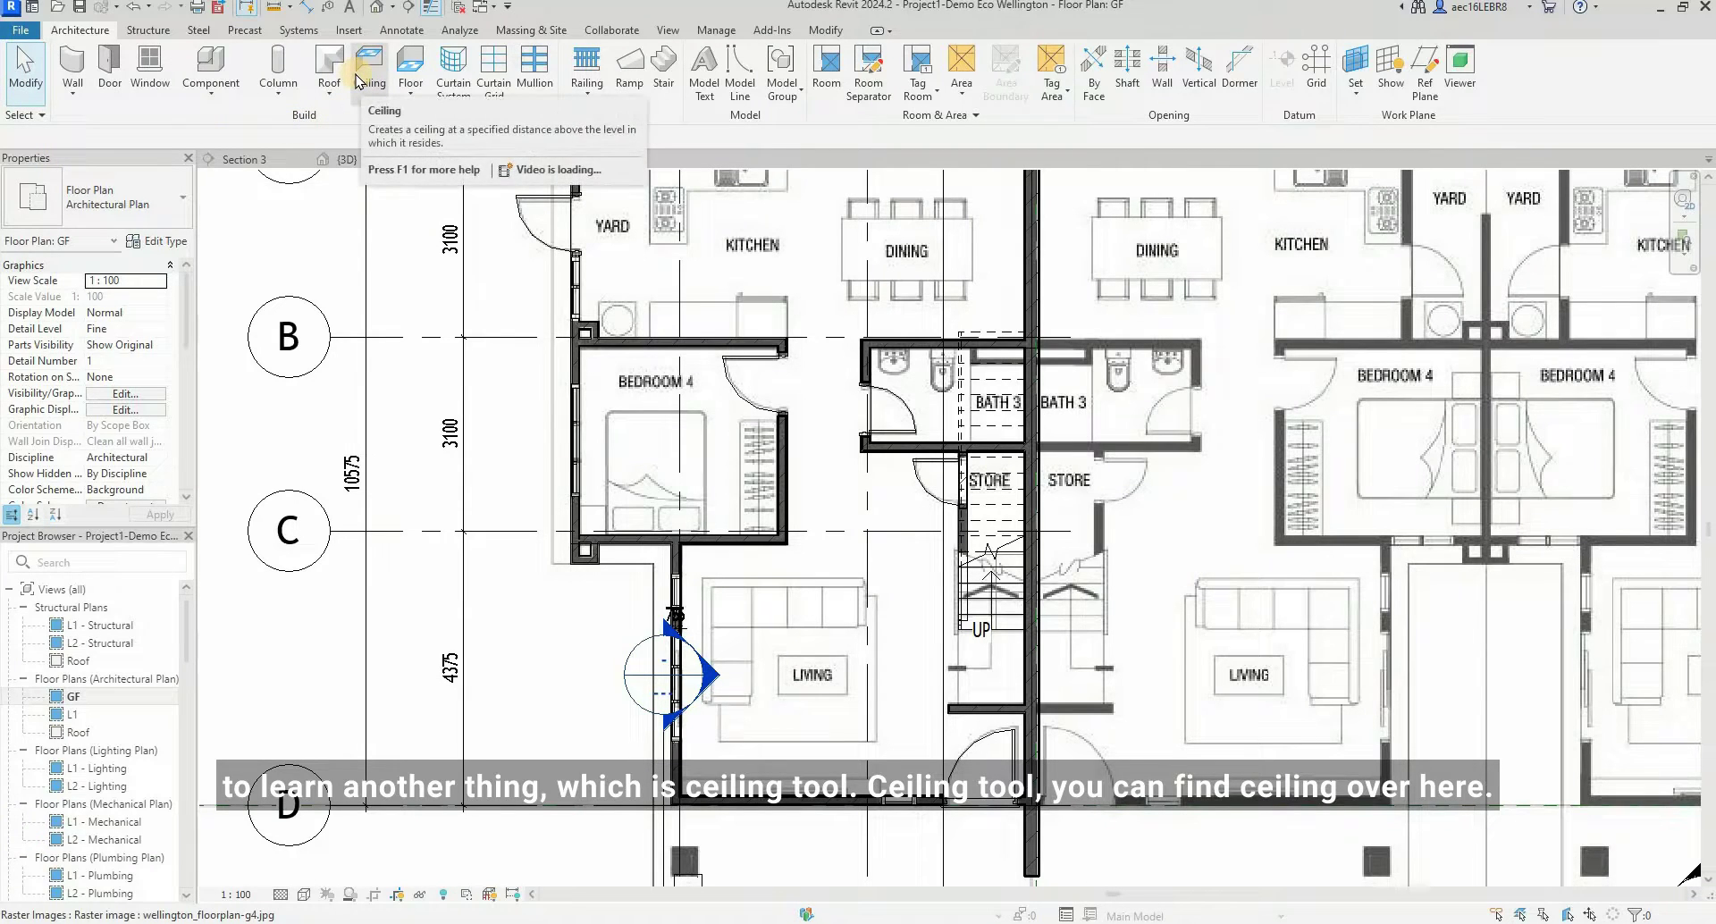
{"action": "key", "text": "F9"}
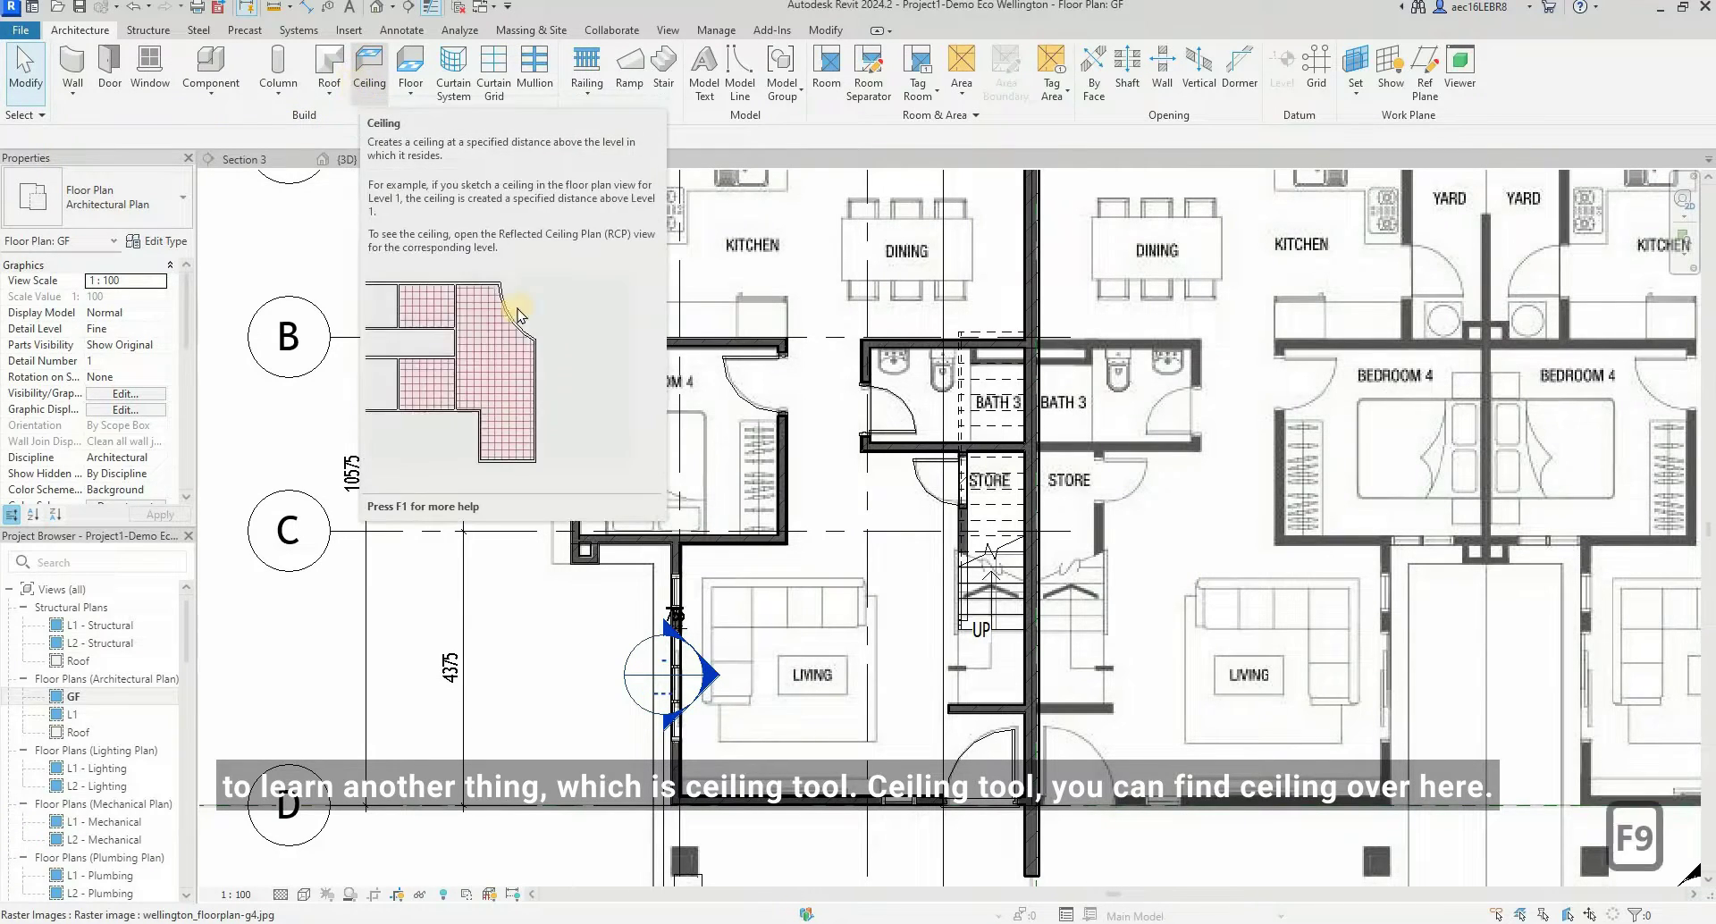
{"action": "left_click", "coordinate": [361, 87]}
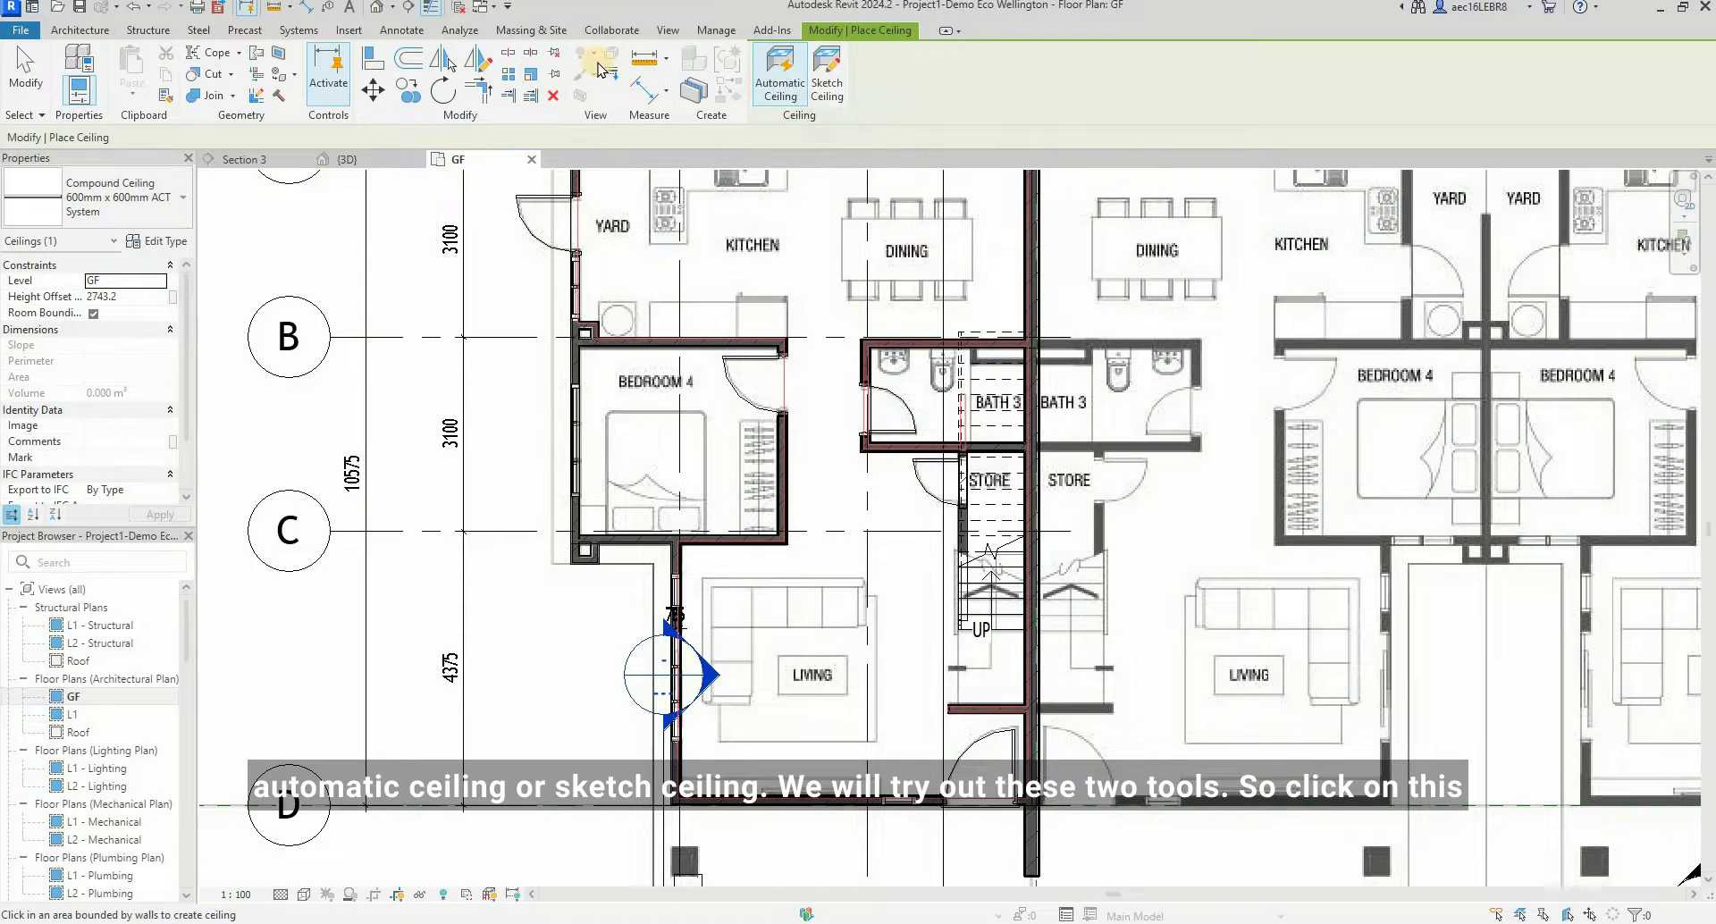
{"action": "left_click", "coordinate": [778, 89]}
{"action": "left_click", "coordinate": [40, 224]}
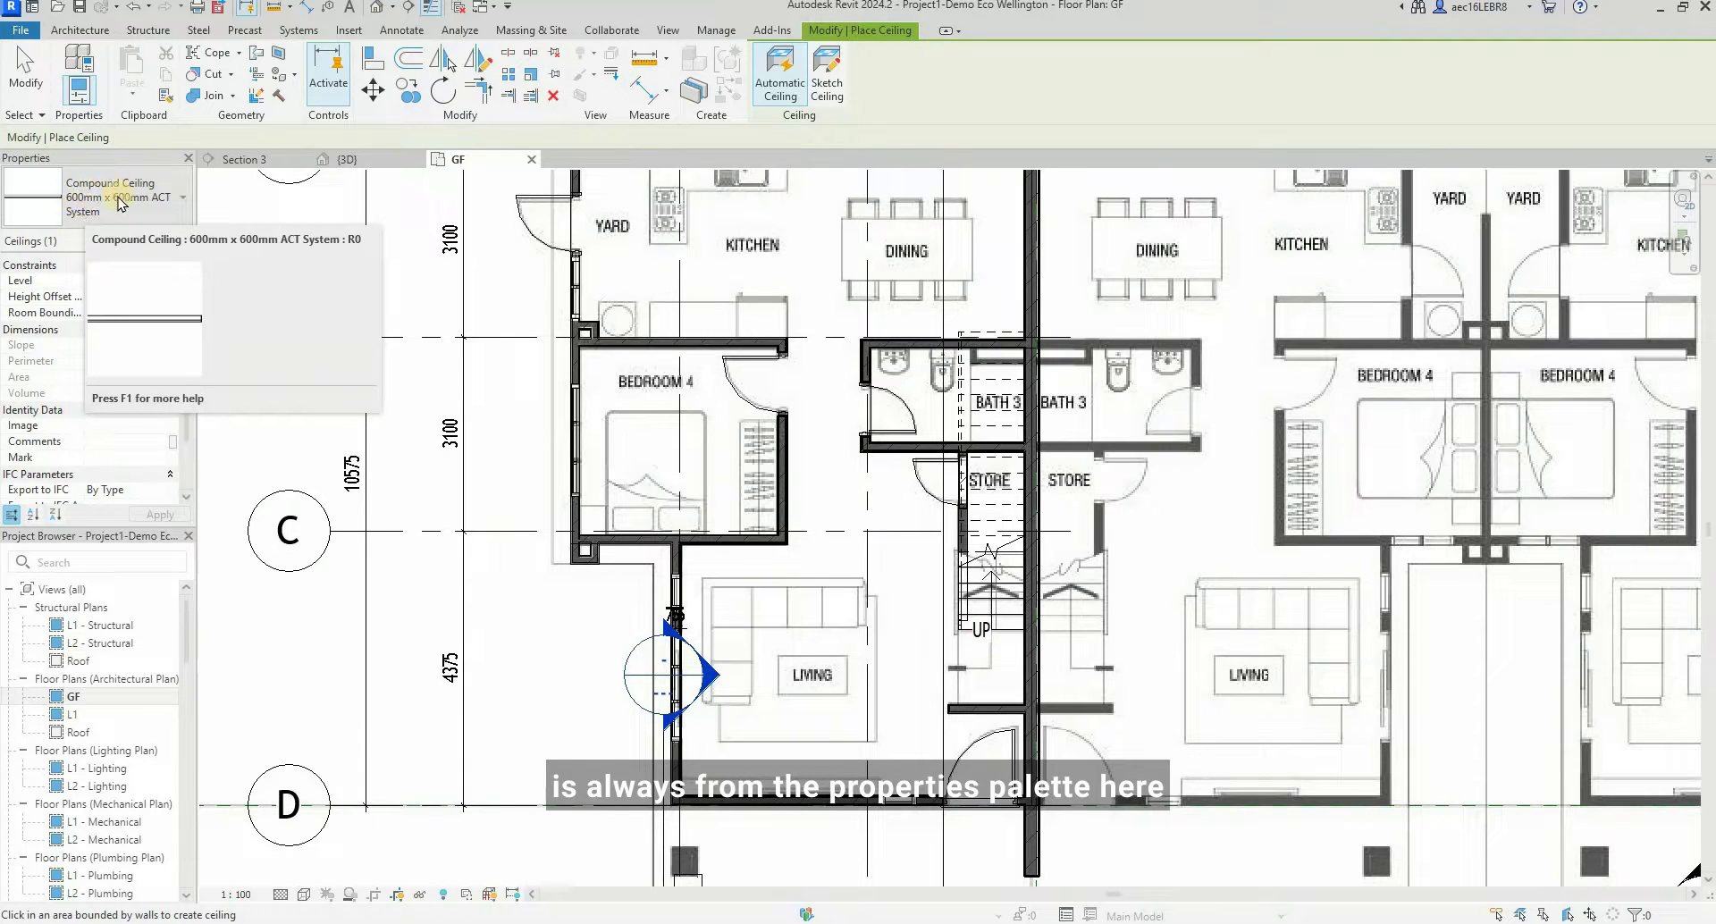
{"action": "left_click", "coordinate": [148, 204]}
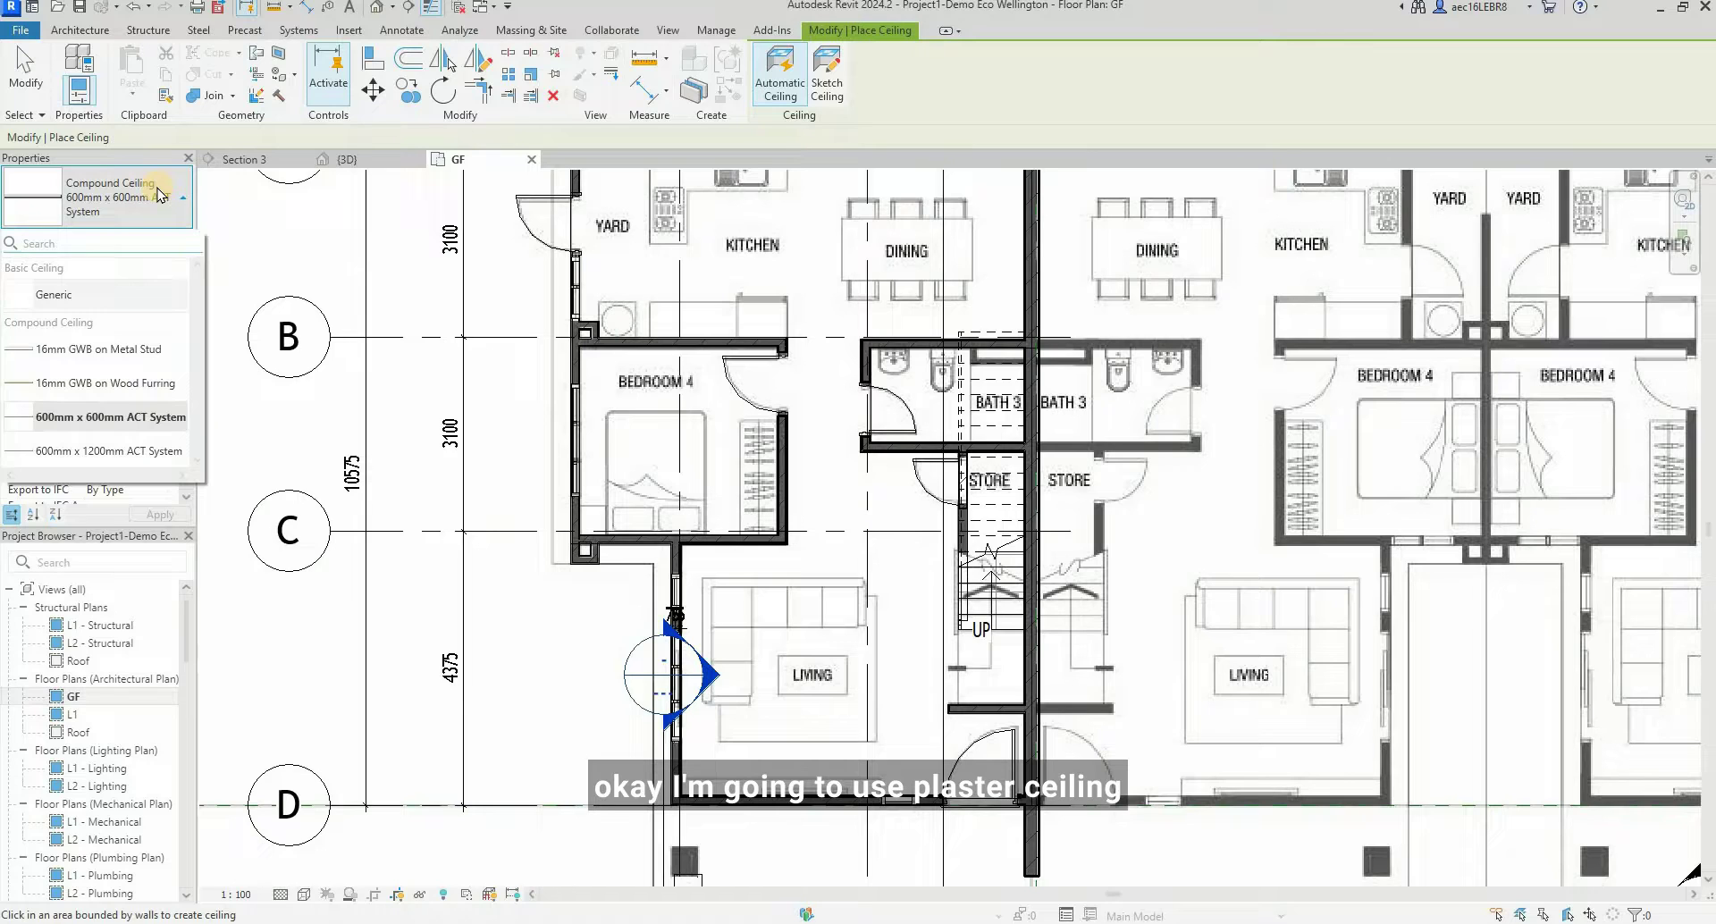
{"action": "scroll", "coordinate": [110, 384], "scroll_direction": "down", "scroll_amount": 5}
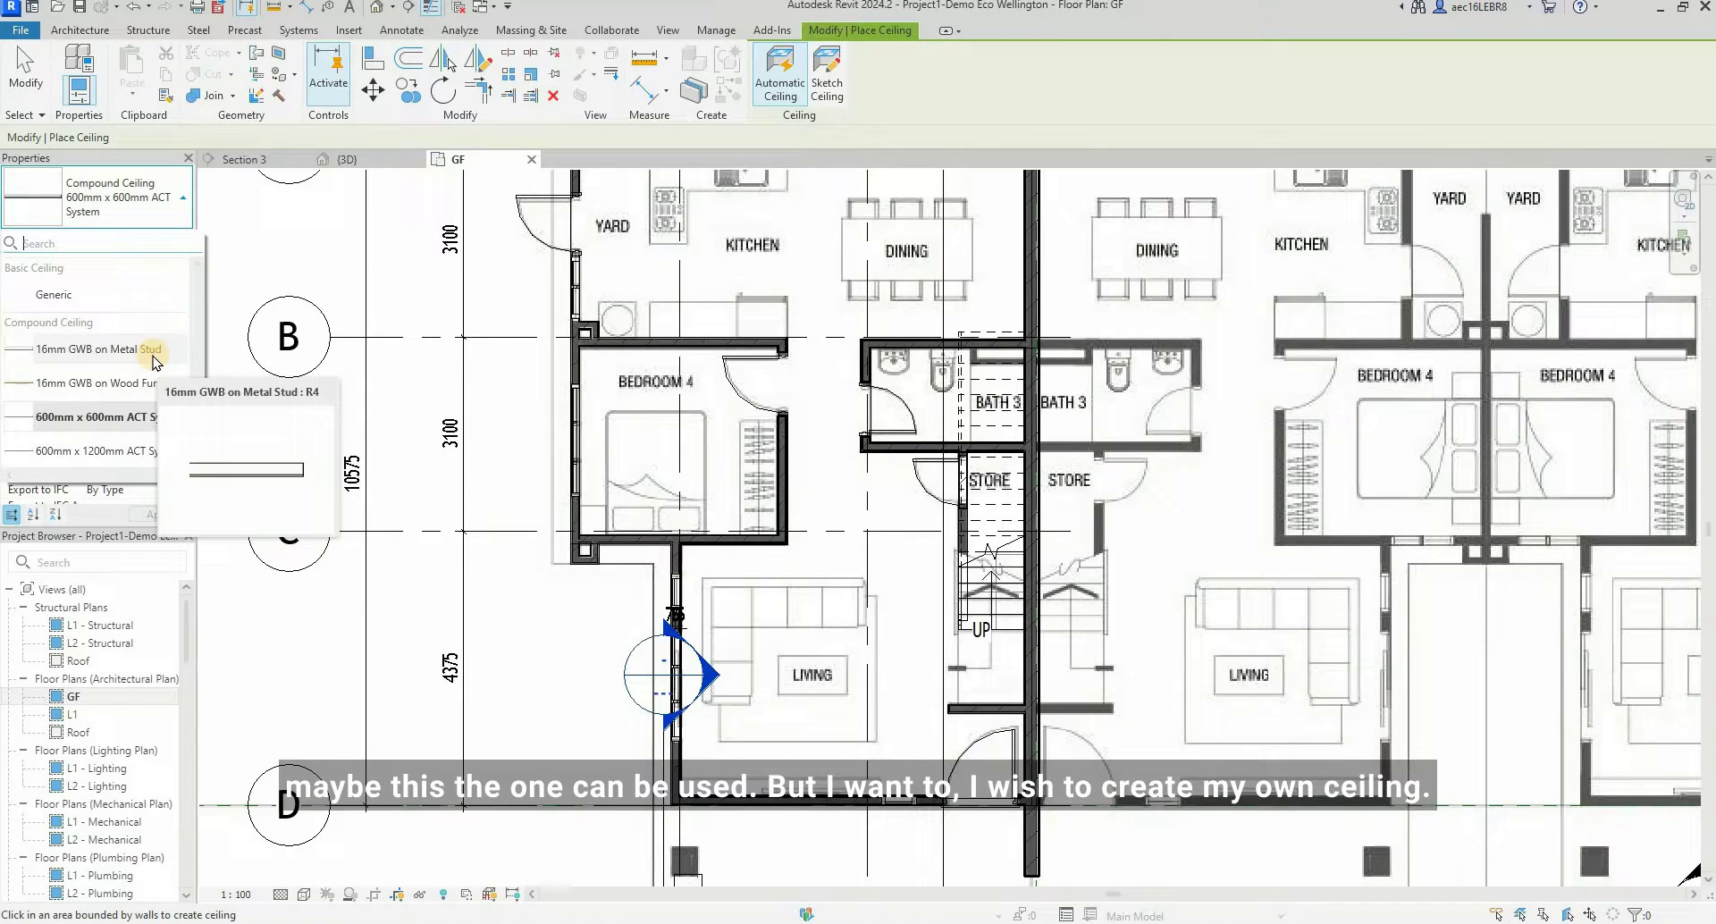
{"action": "left_click", "coordinate": [157, 210]}
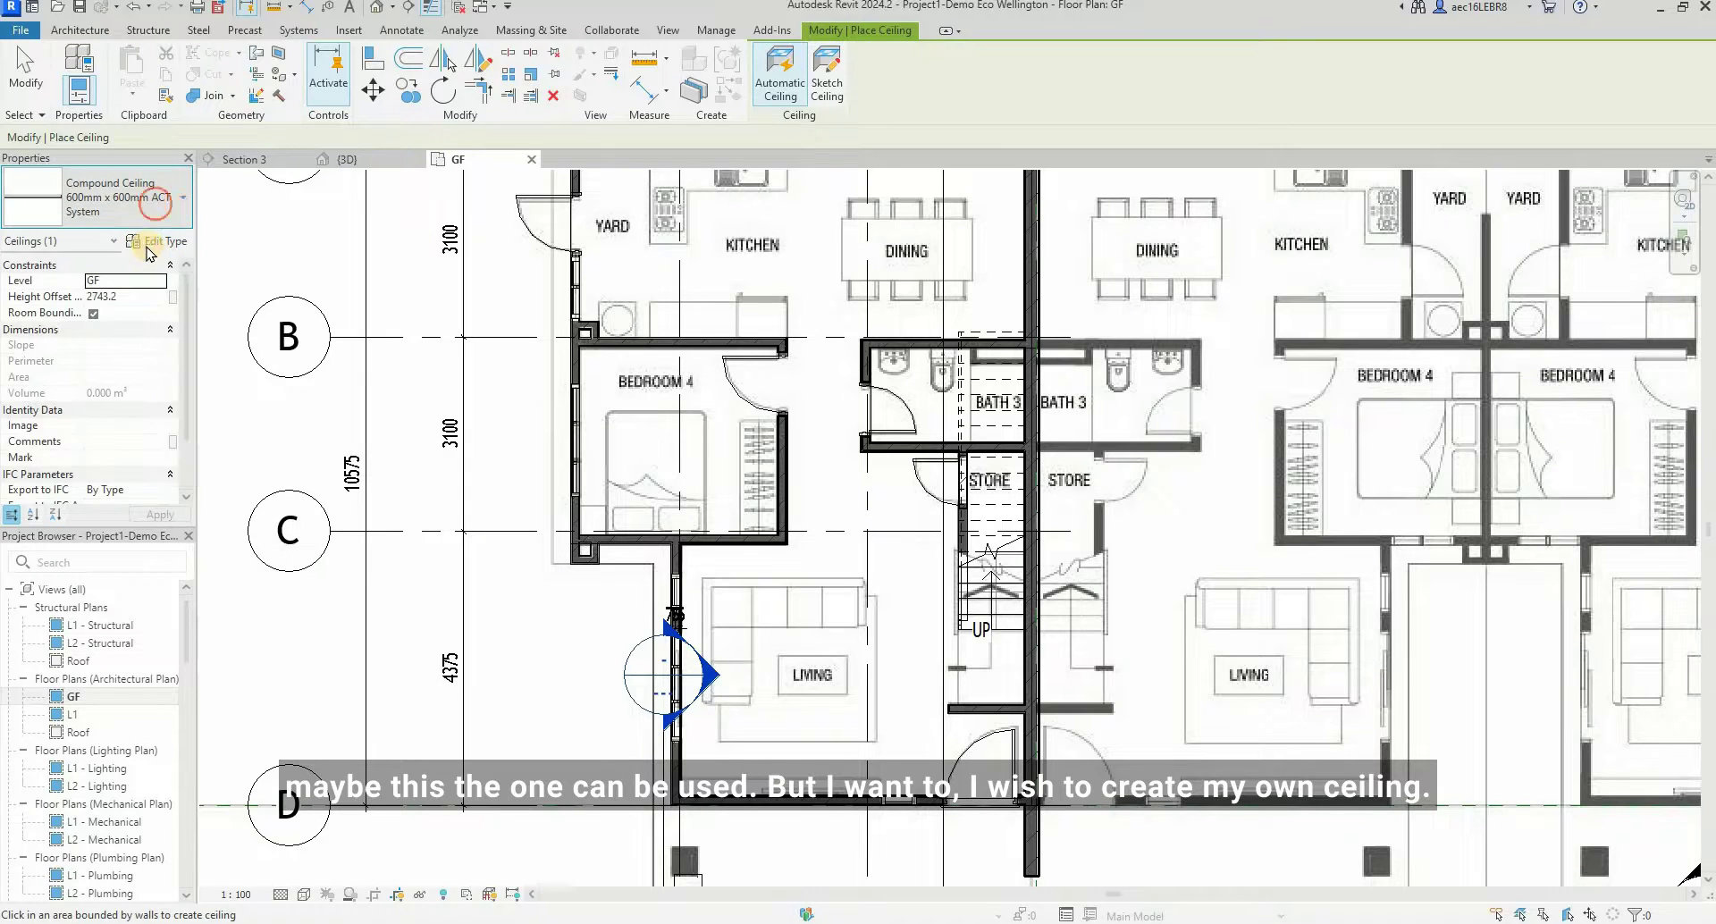
- Duplicate the 600mm x 600mm ACT System compound ceiling type under the name Plaster Ceiling
{"action": "left_click", "coordinate": [148, 247]}
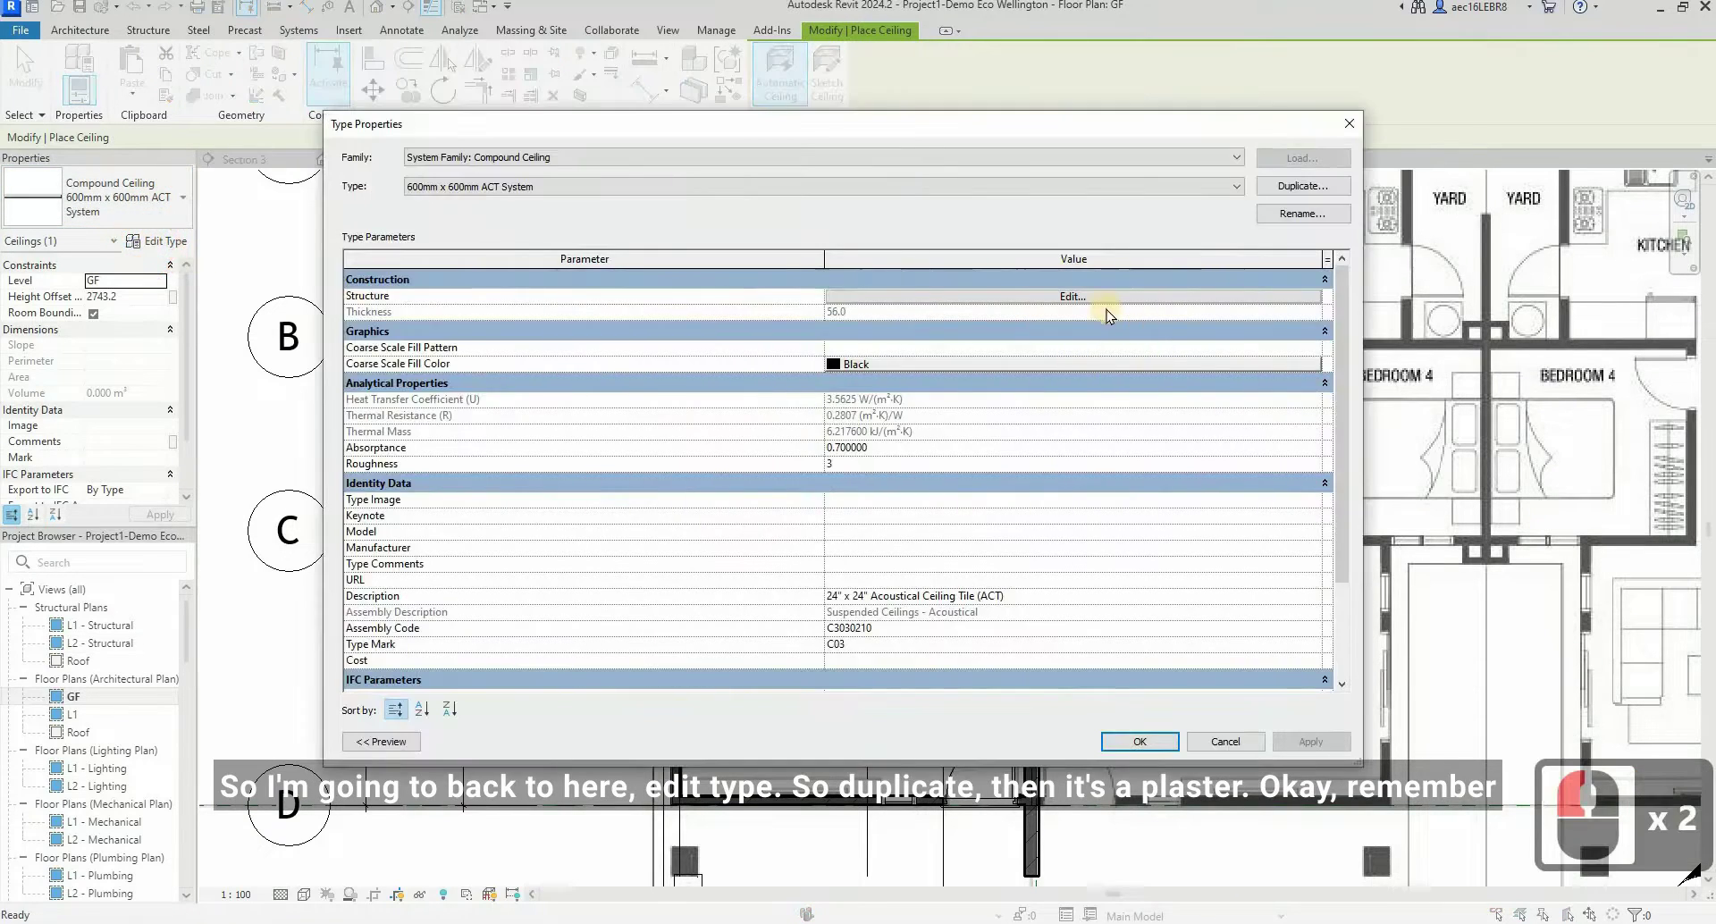
{"action": "left_click", "coordinate": [1292, 189]}
{"action": "left_click", "coordinate": [564, 399]}
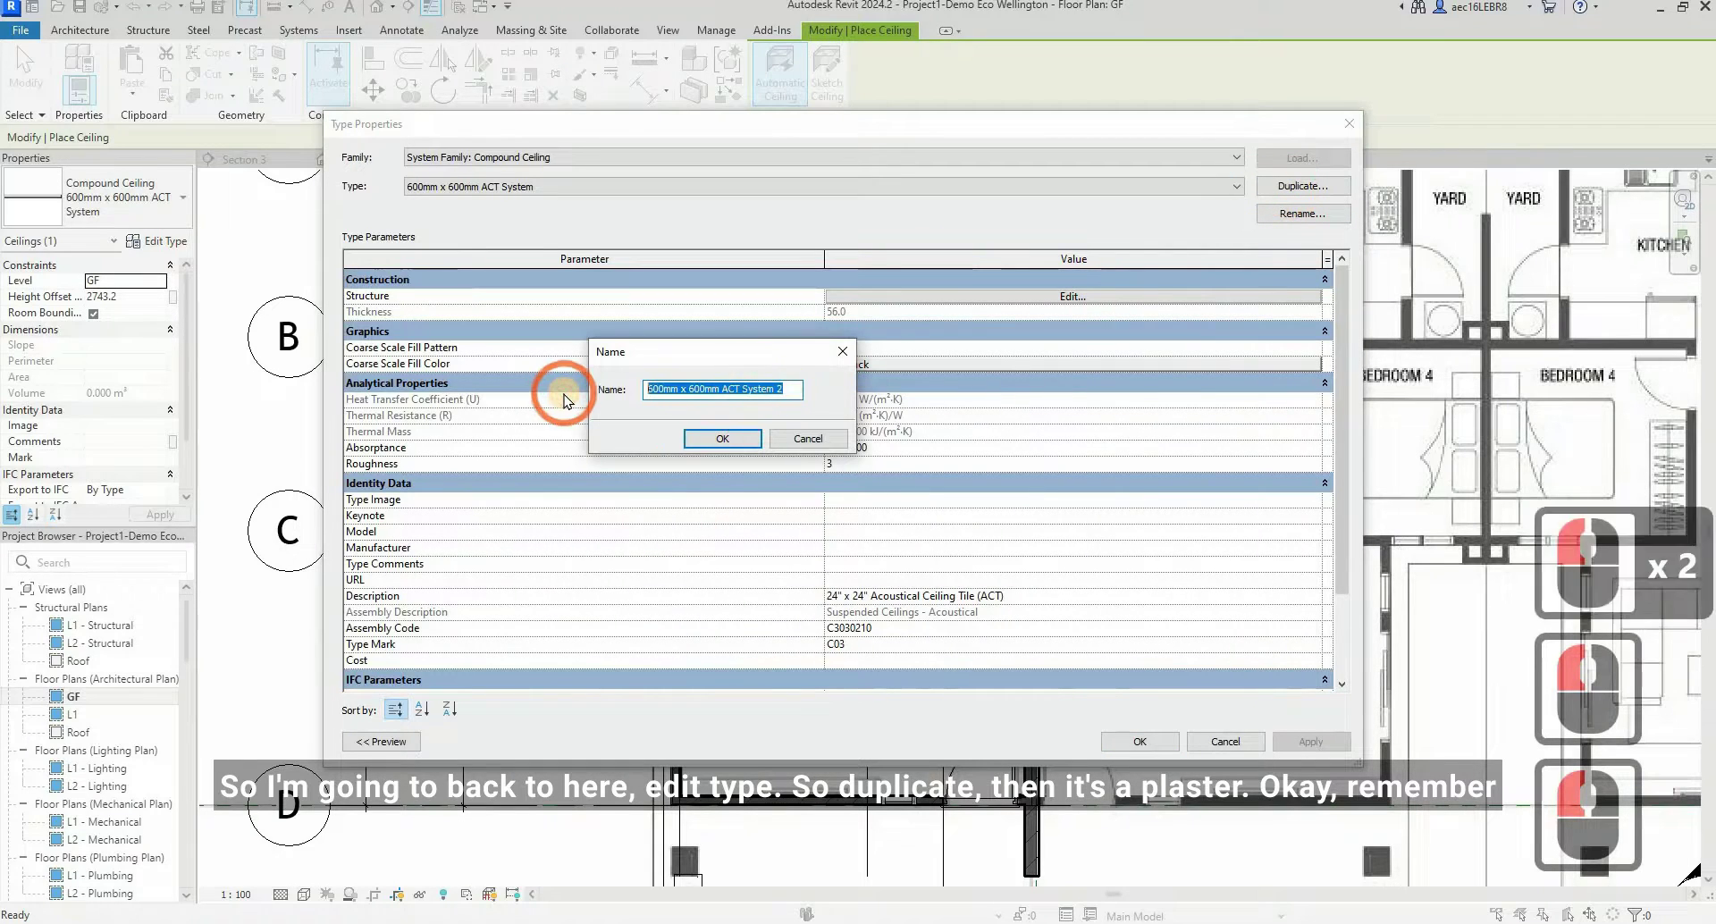
{"action": "type", "text": "pLAT"}
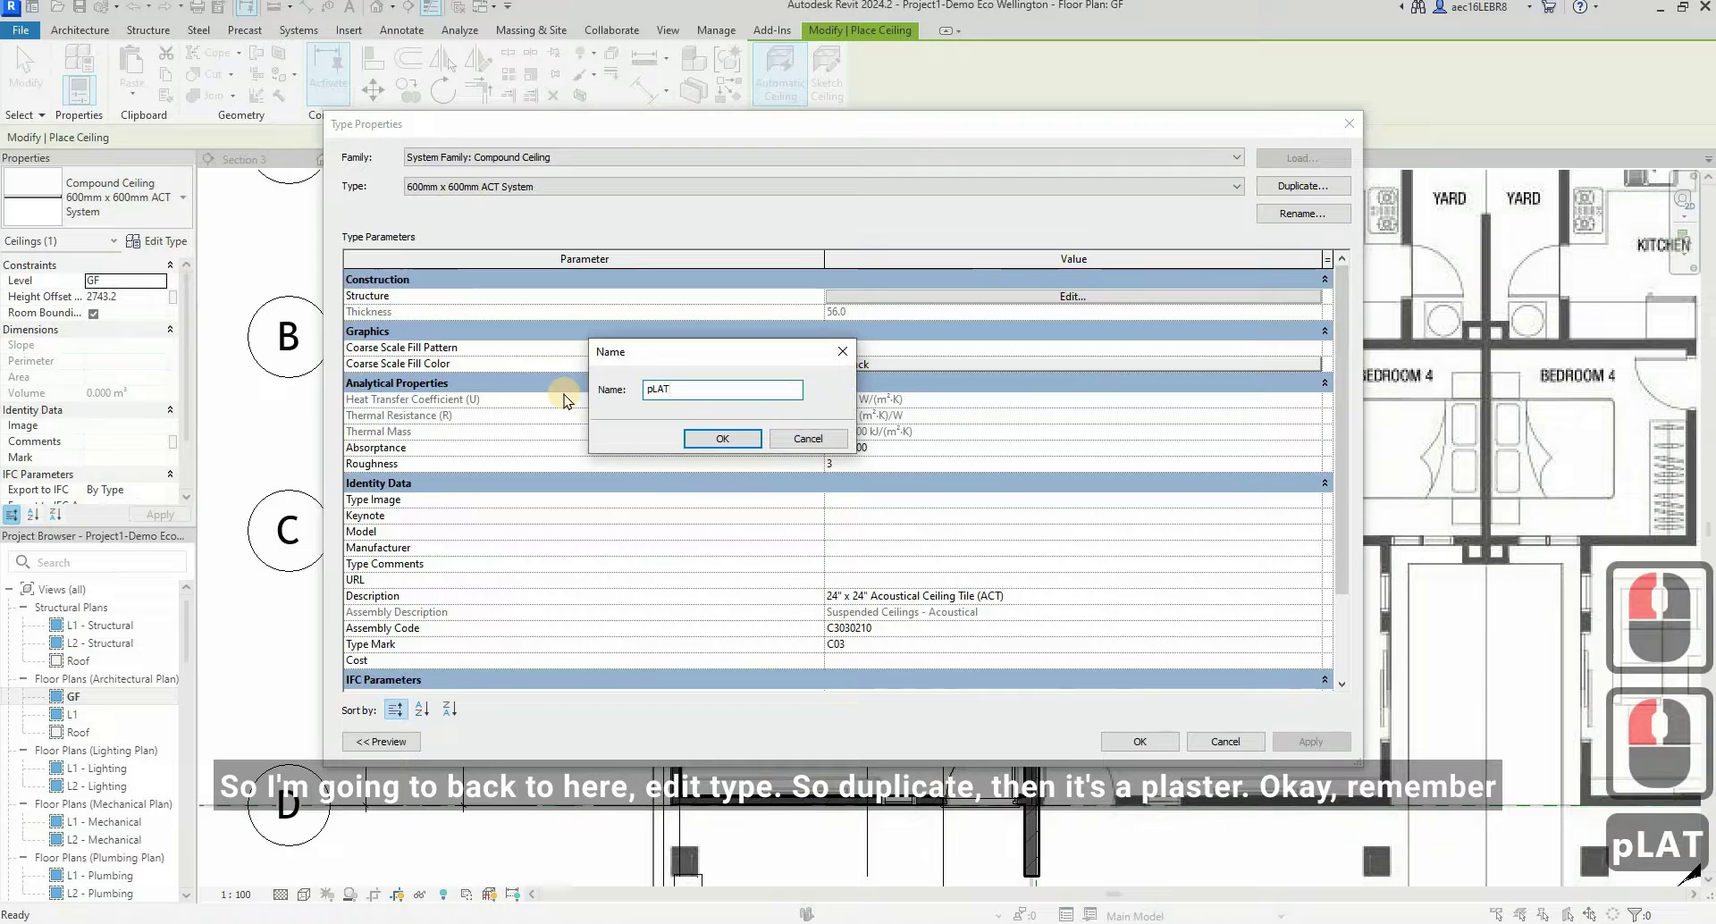
{"action": "key", "text": "BackSpace"}
{"action": "key", "text": "BackSpace"}
{"action": "key", "text": "BackSpace"}
{"action": "key", "text": "BackSpace"}
{"action": "key", "text": "Caps_Lock"}
{"action": "type", "text": "Pla"}
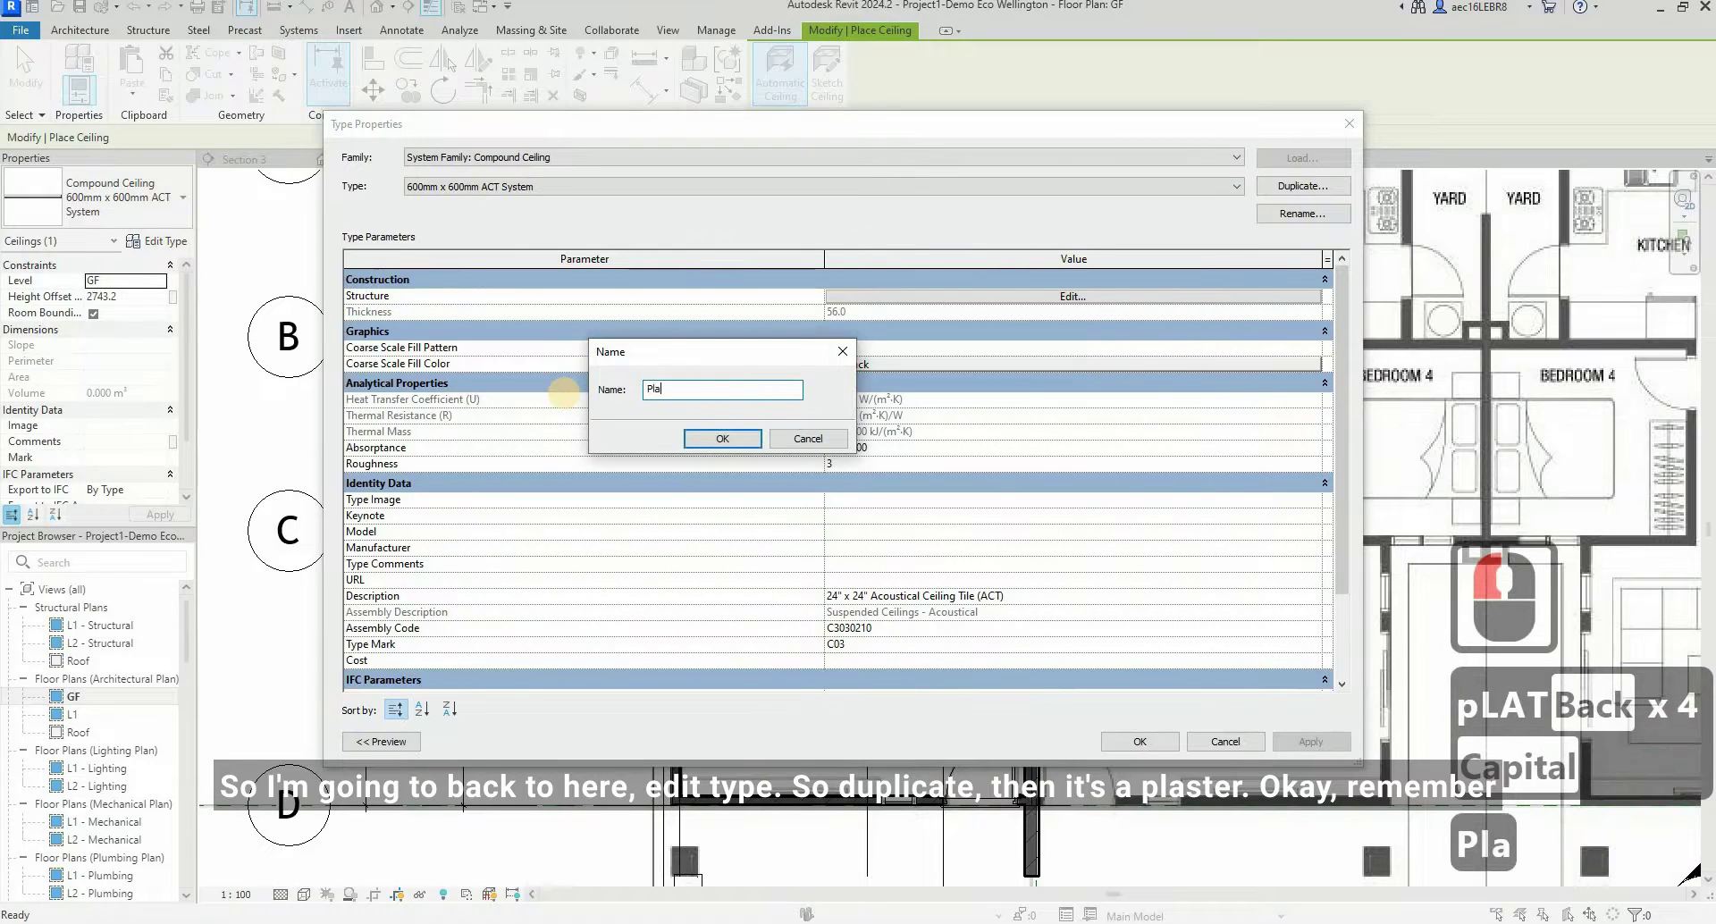
{"action": "type", "text": "ster"}
{"action": "key", "text": "BackSpace"}
{"action": "key", "text": "BackSpace"}
{"action": "key", "text": "BackSpace"}
{"action": "type", "text": "ster"}
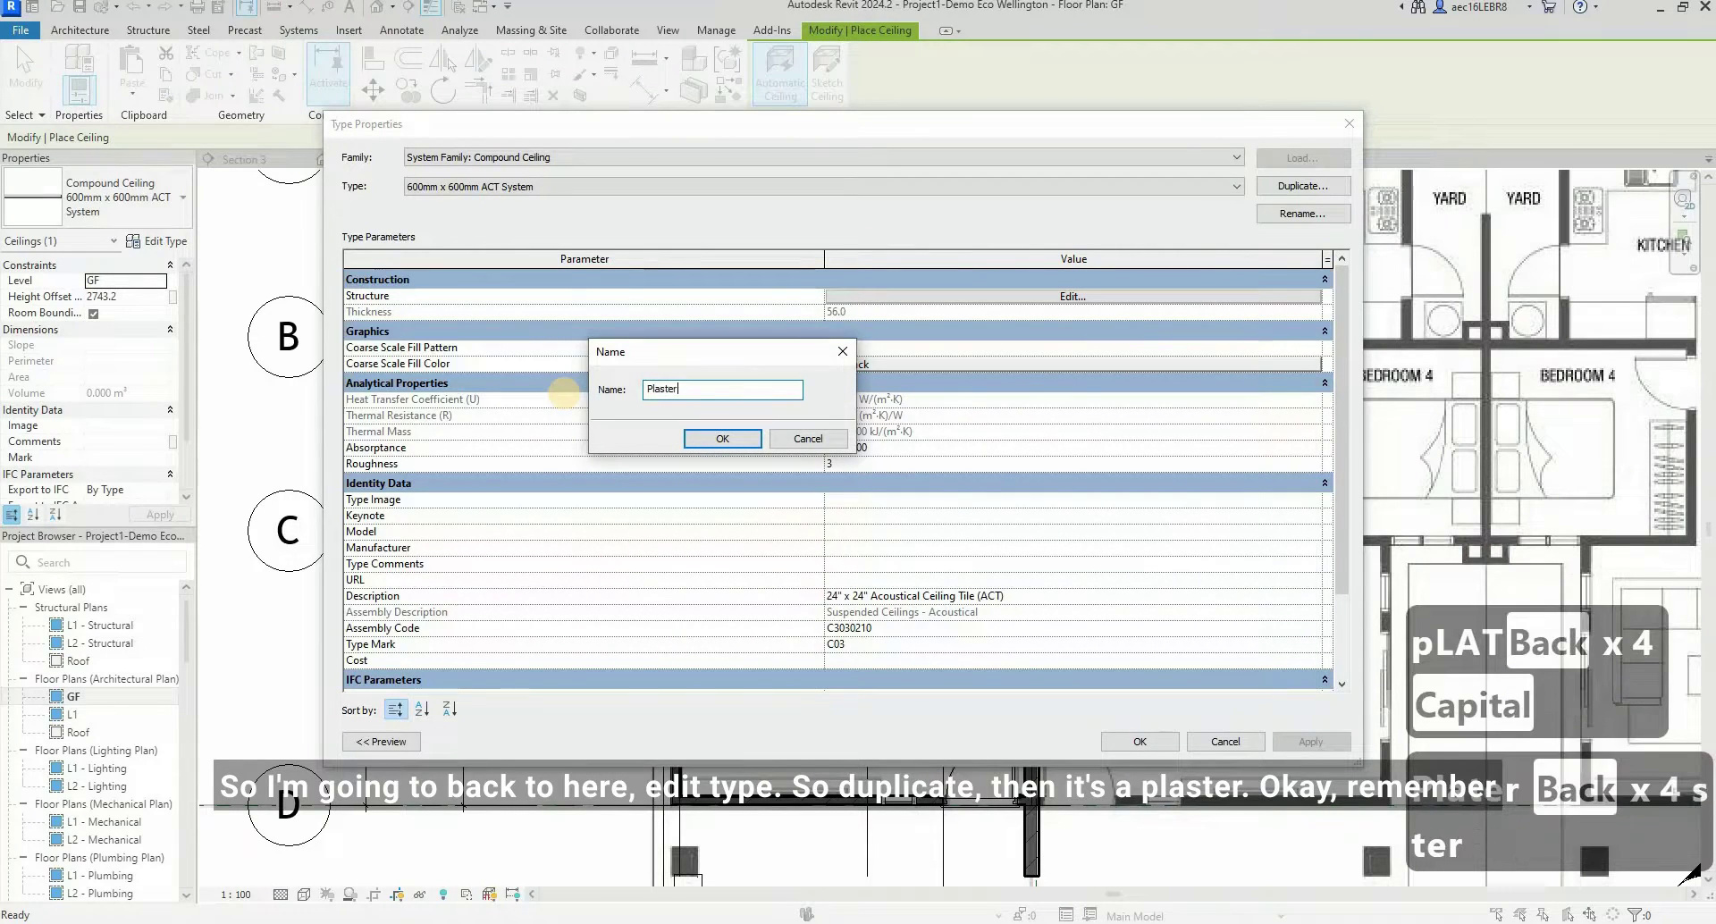
{"action": "type", "text": " Ceiling"}
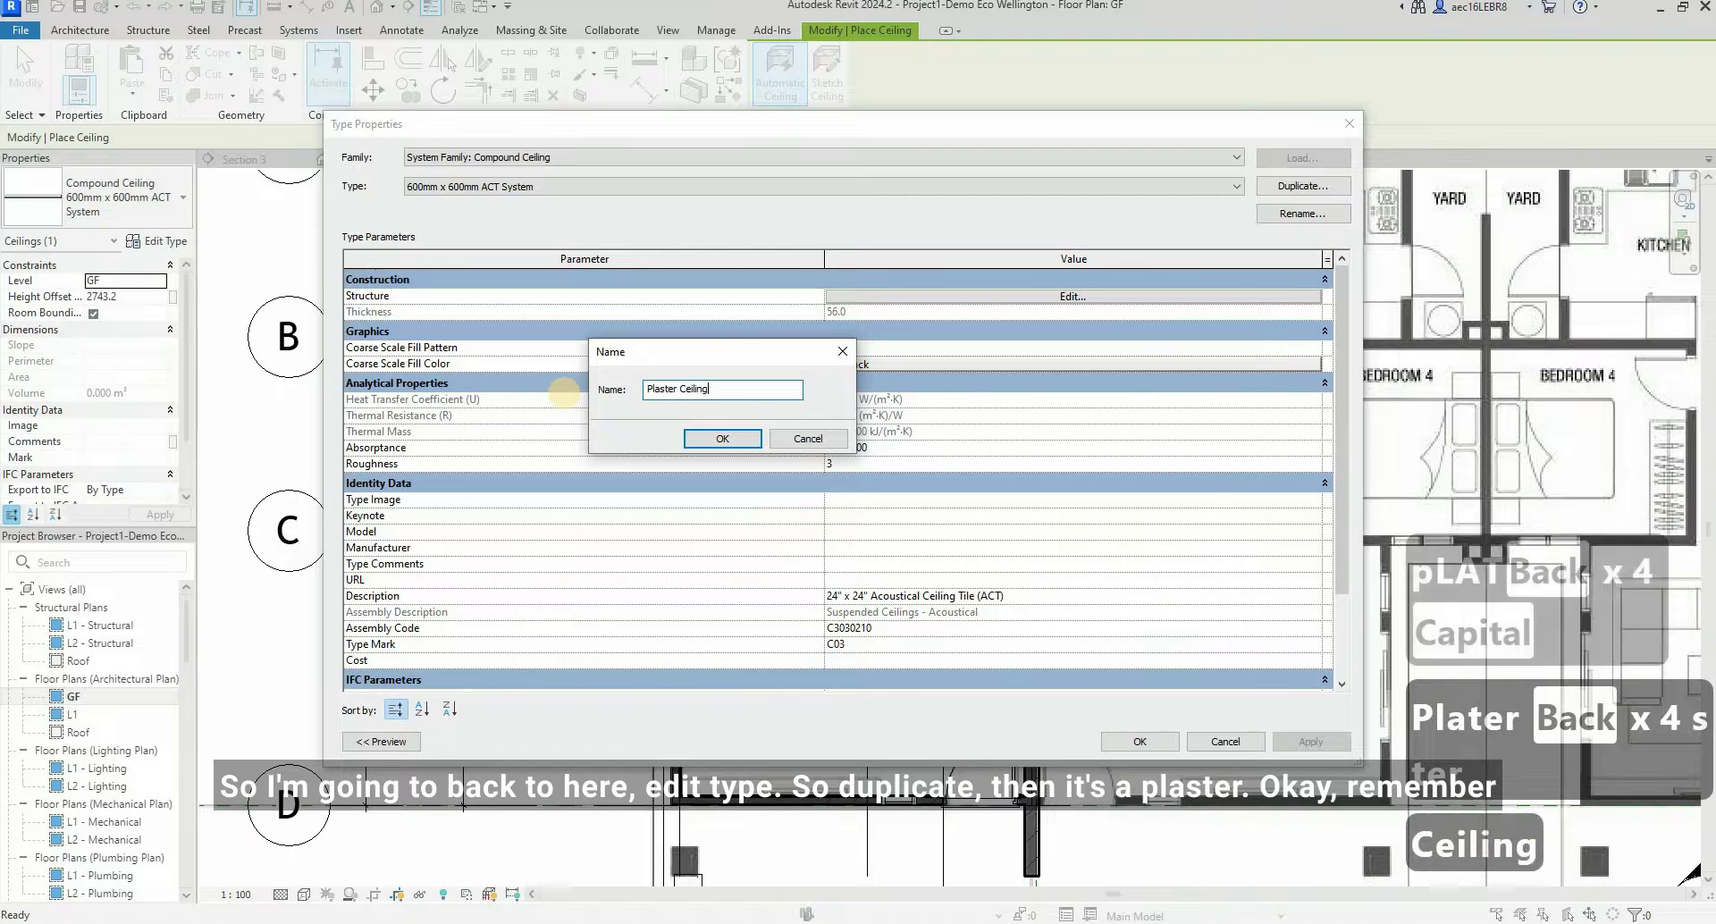
{"action": "left_click", "coordinate": [748, 443]}
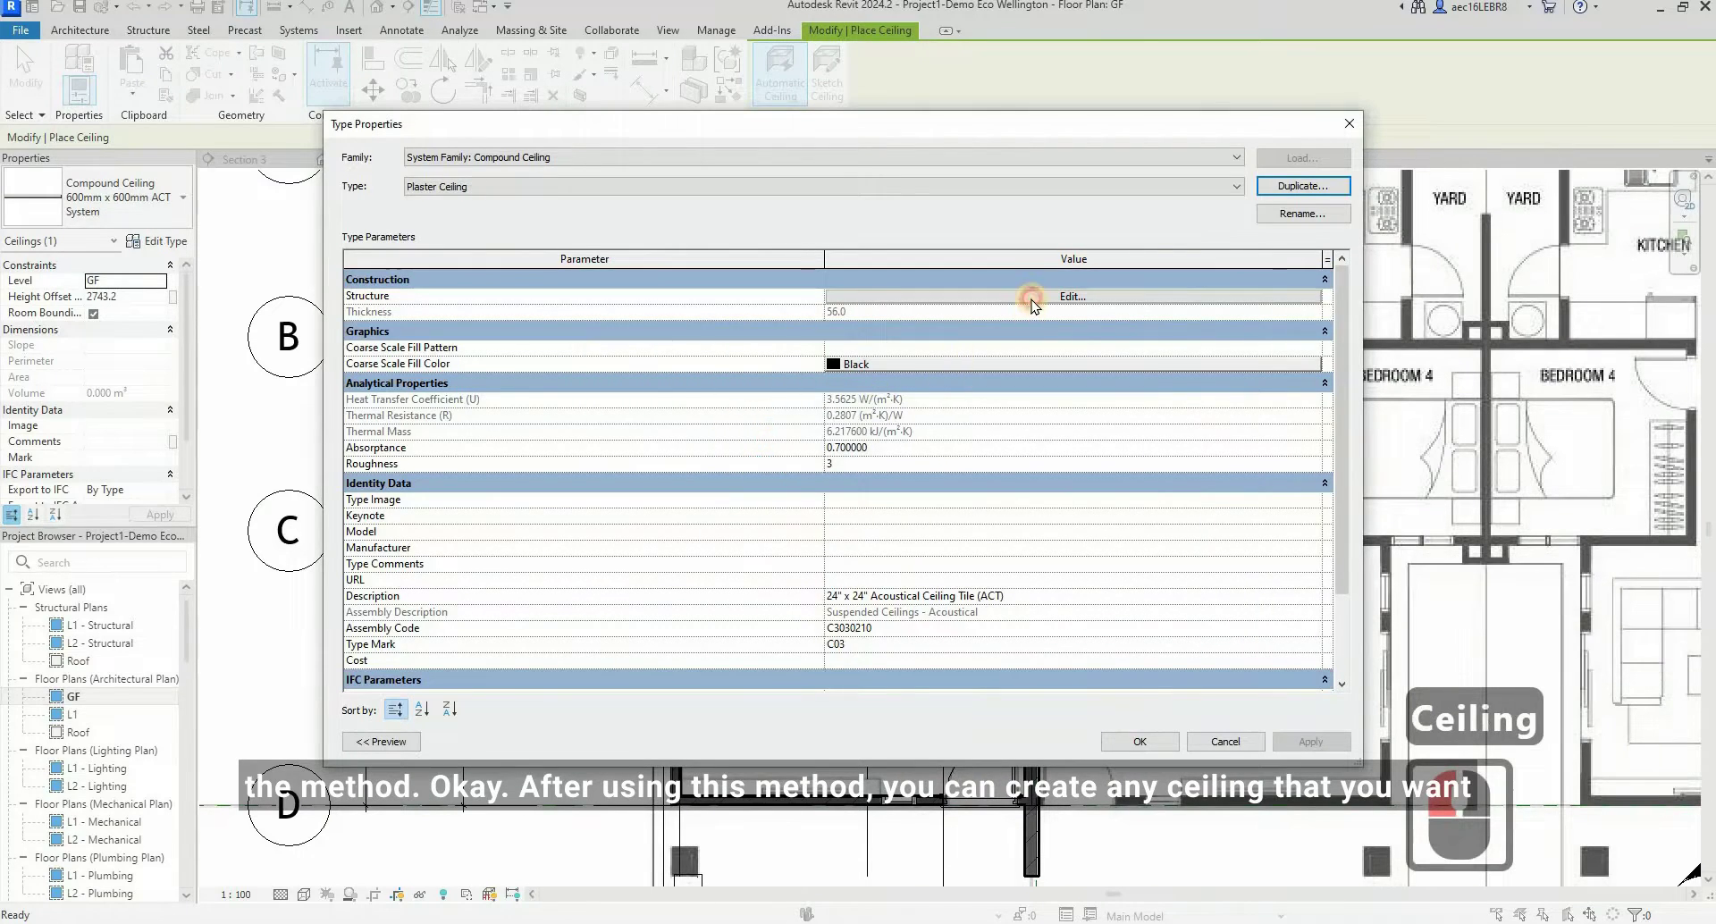
- Open the Plaster Ceiling layer structure and search the materials for "metal" for the Structure [1] layer
{"action": "left_click", "coordinate": [1031, 298]}
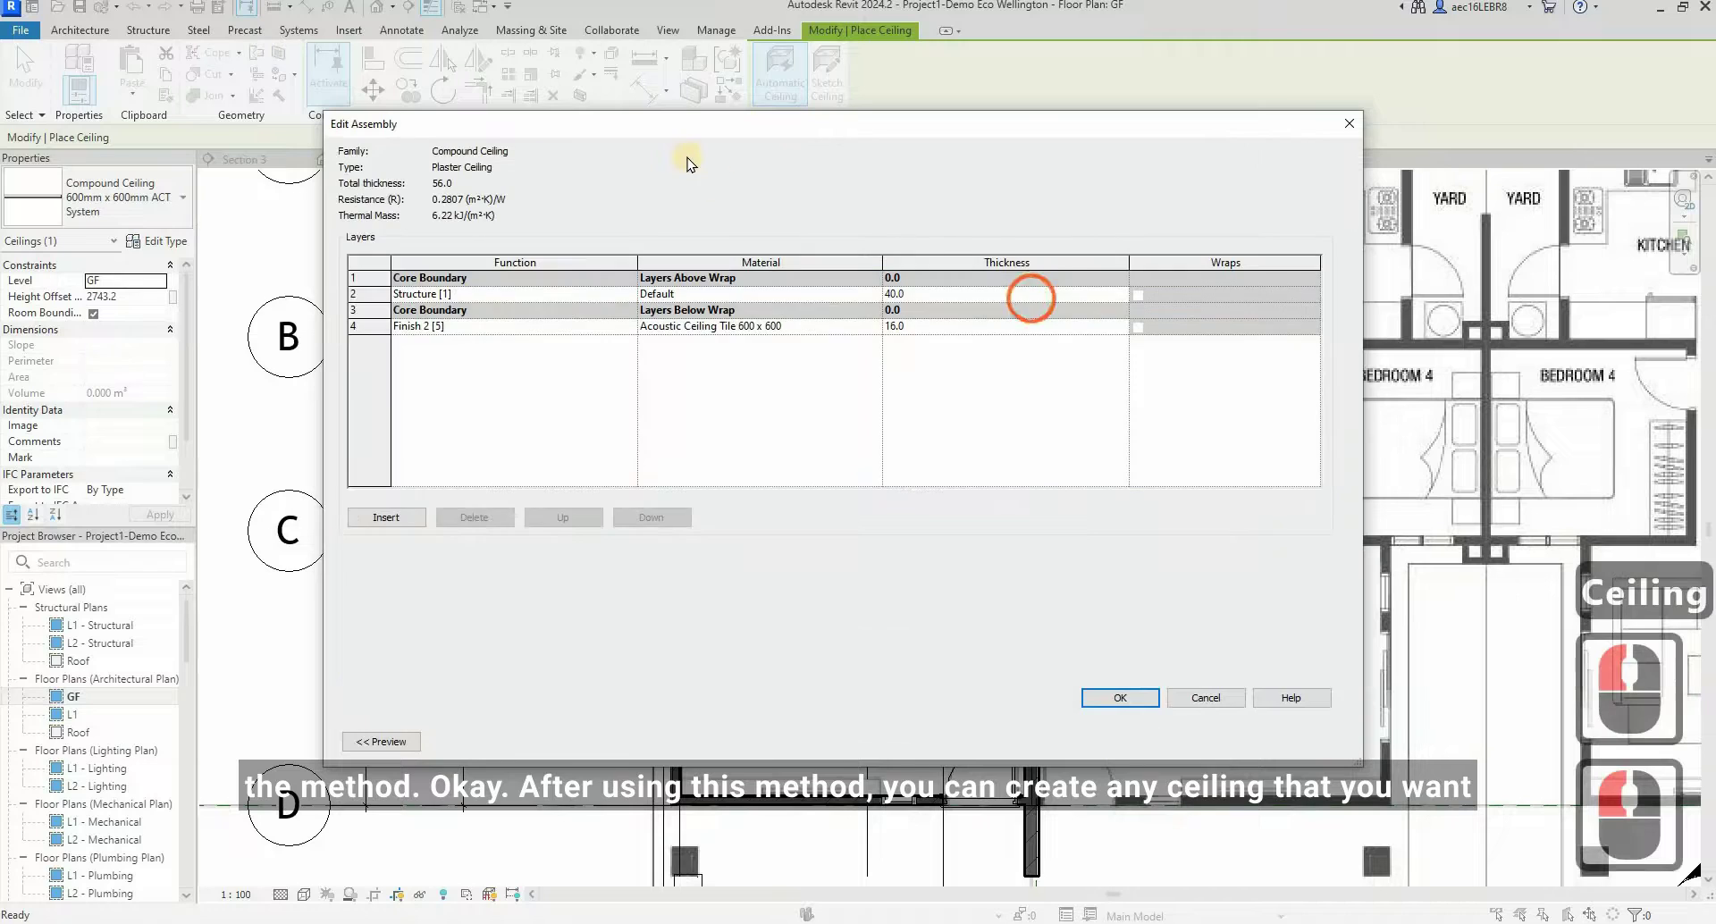
{"action": "left_click", "coordinate": [878, 293]}
{"action": "left_click", "coordinate": [877, 293]}
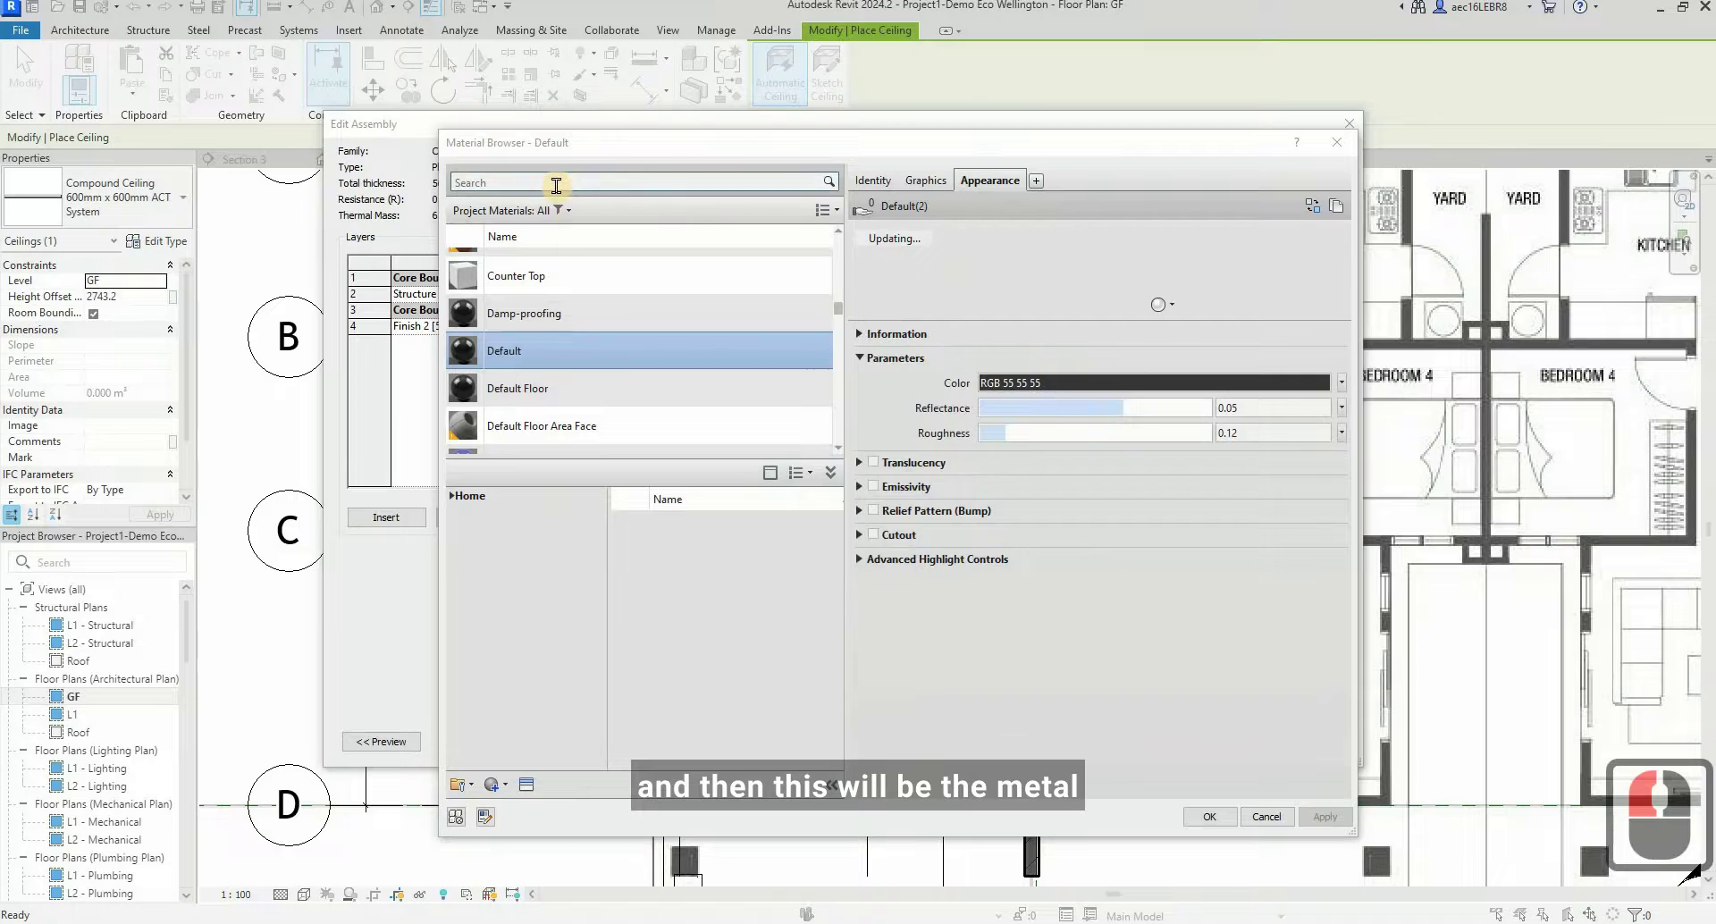
{"action": "left_click", "coordinate": [555, 183]}
{"action": "type", "text": "me"}
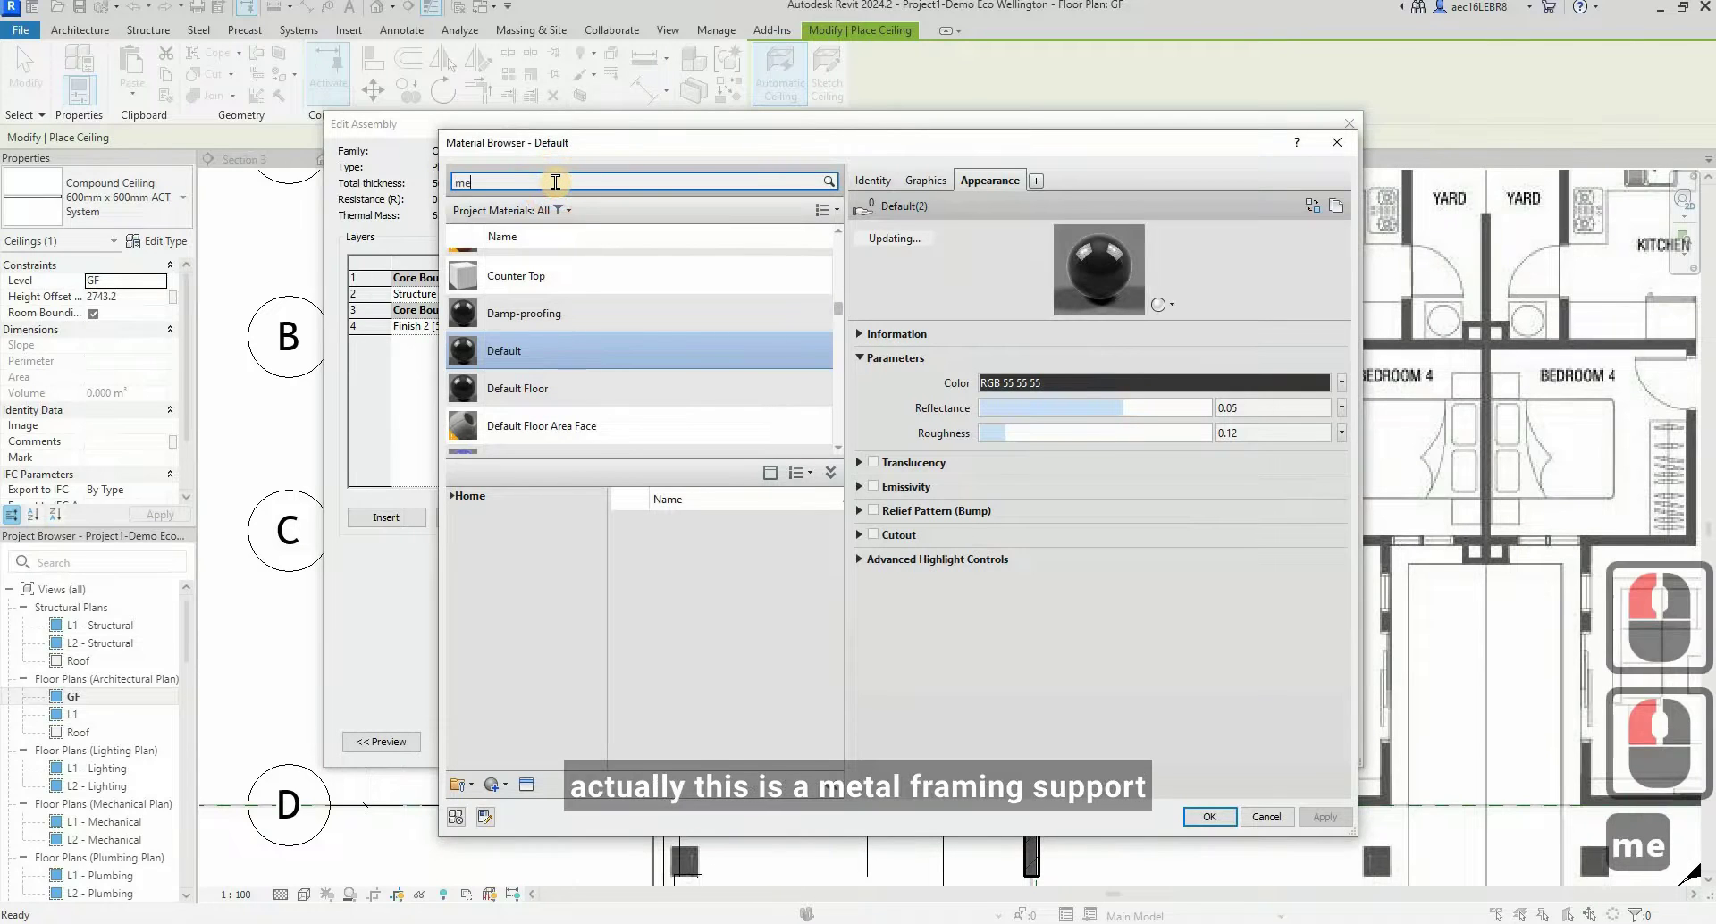
{"action": "type", "text": "tal"}
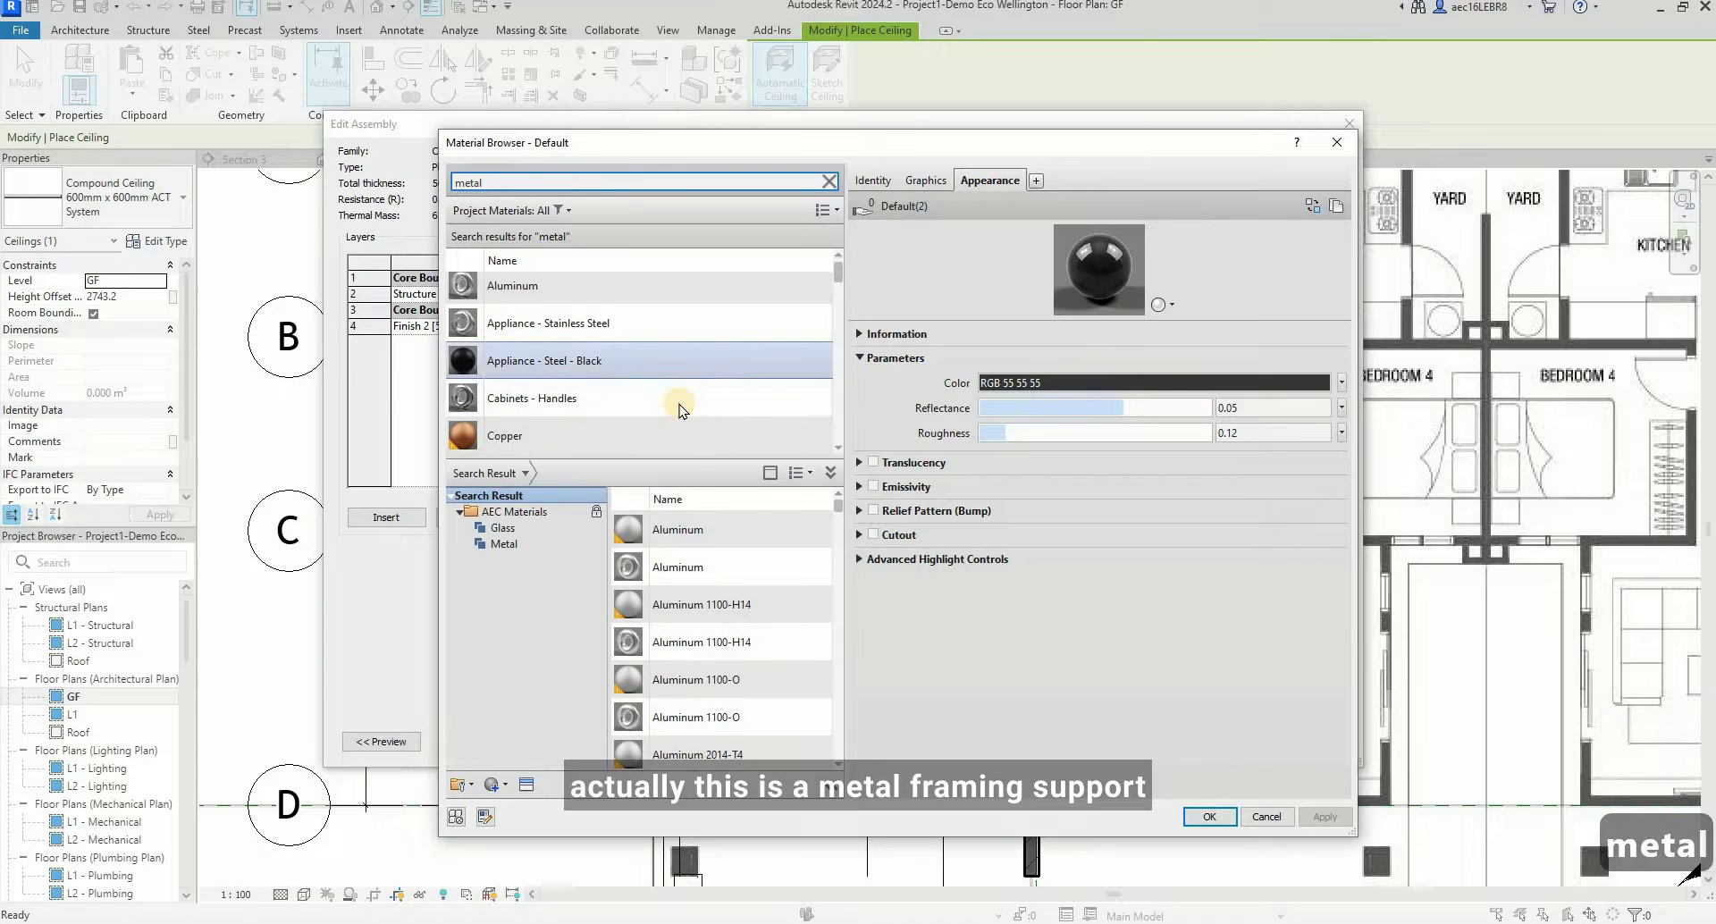
{"action": "left_click", "coordinate": [679, 404]}
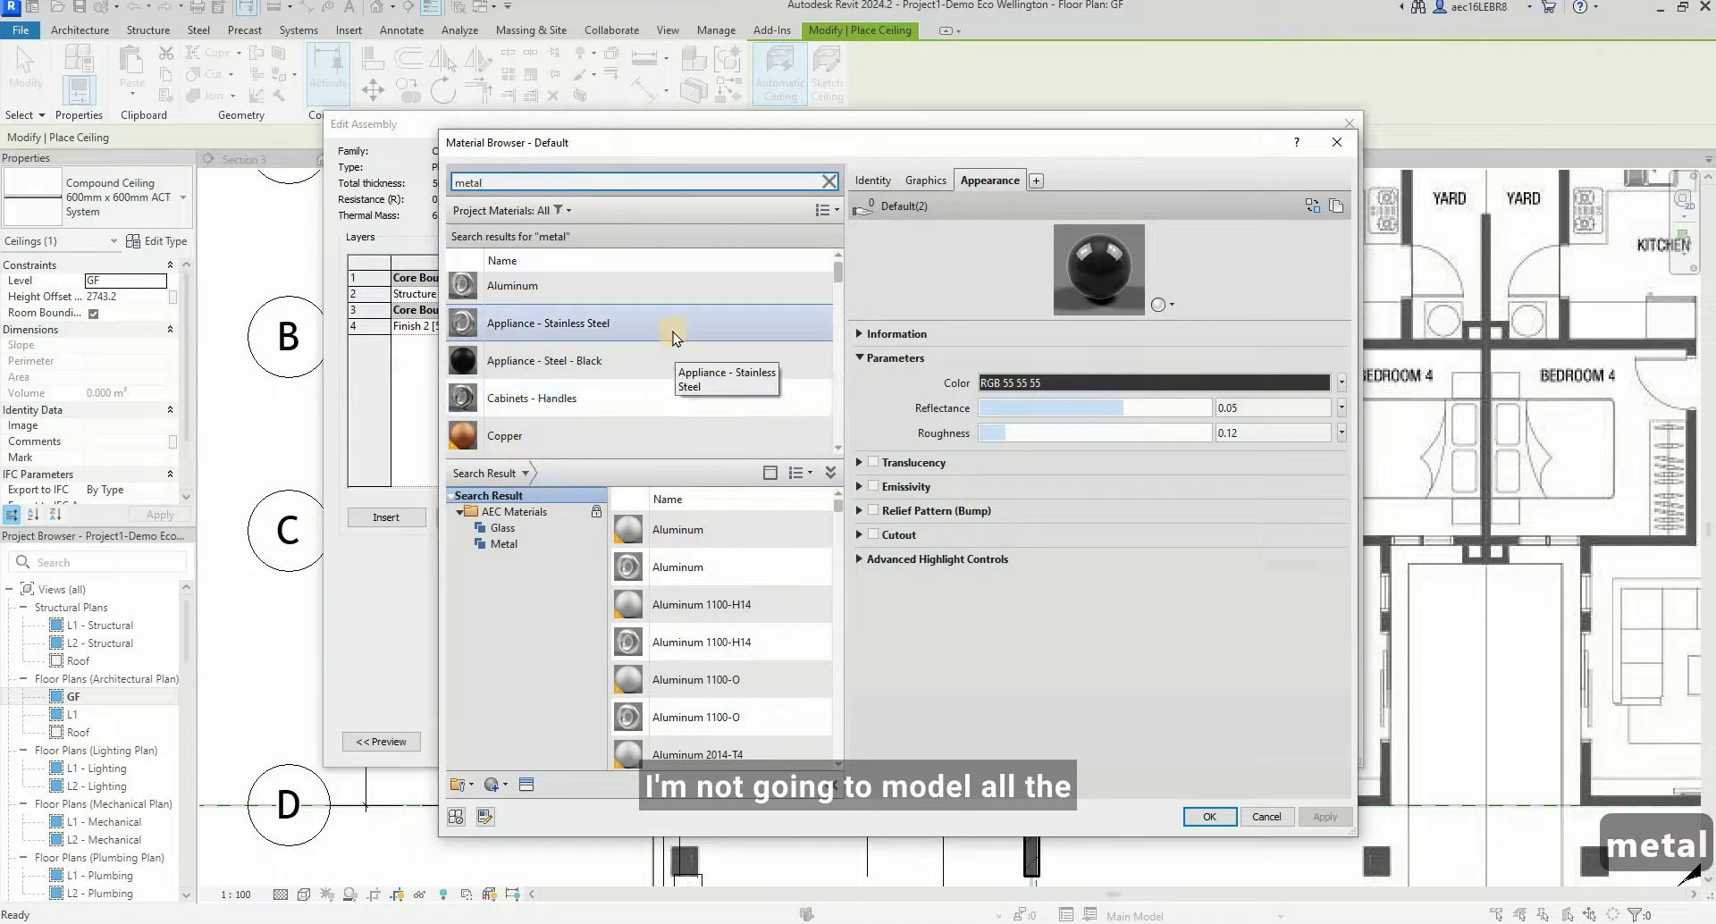
{"action": "mouse_move", "coordinate": [786, 529]}
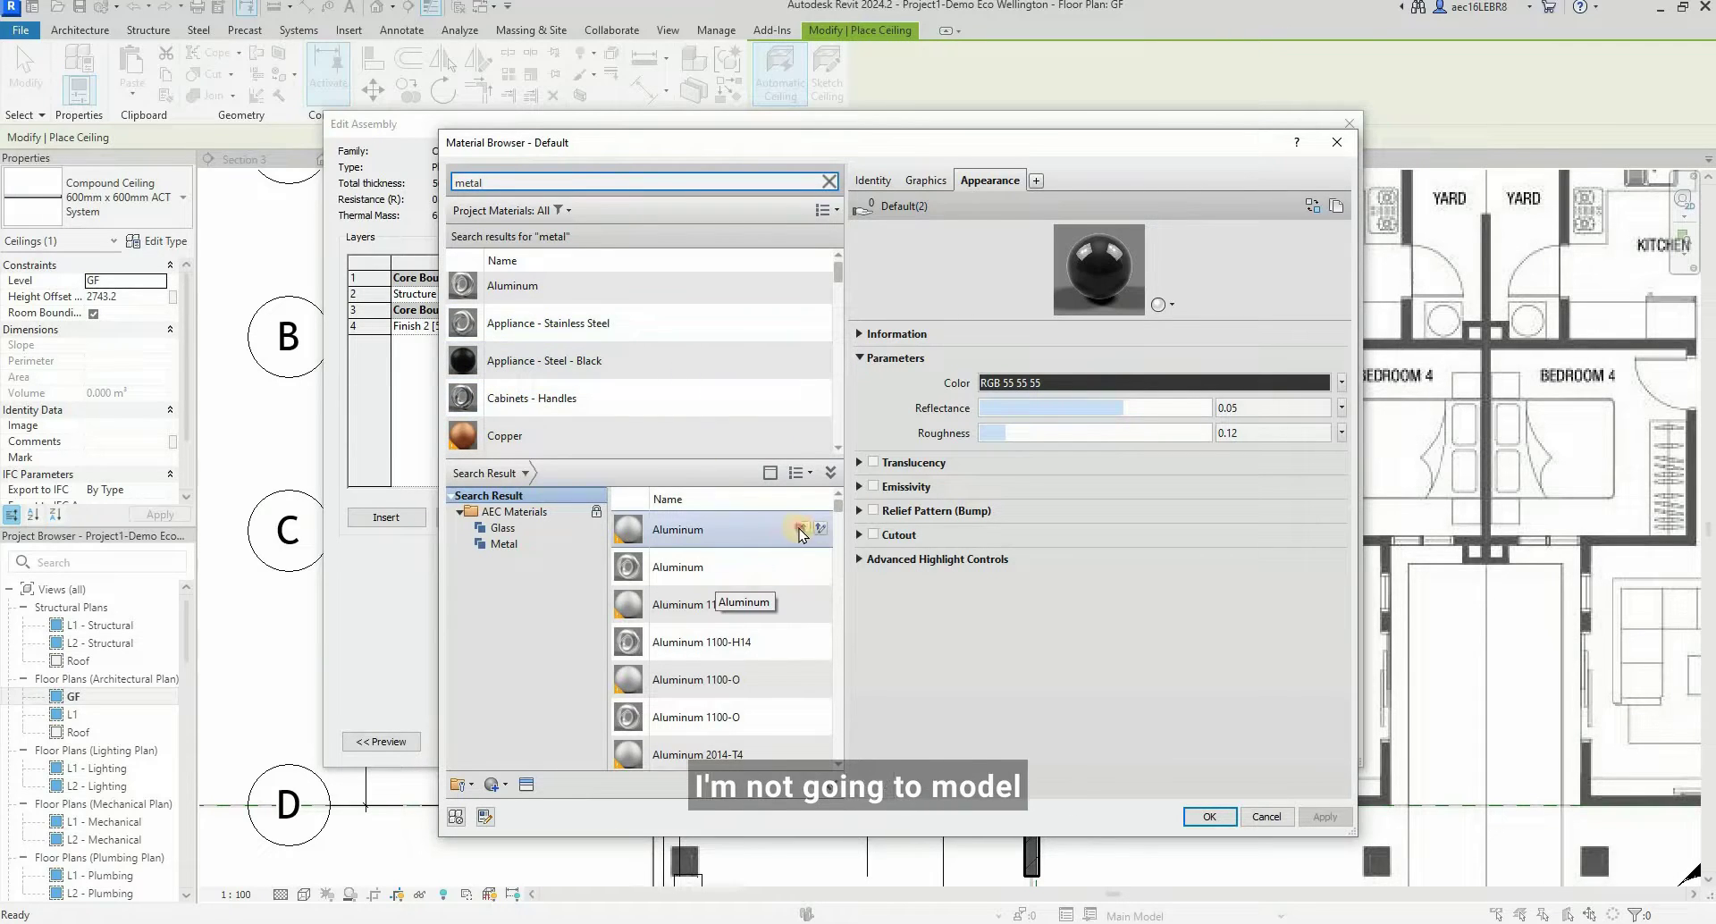
{"action": "left_click", "coordinate": [802, 529]}
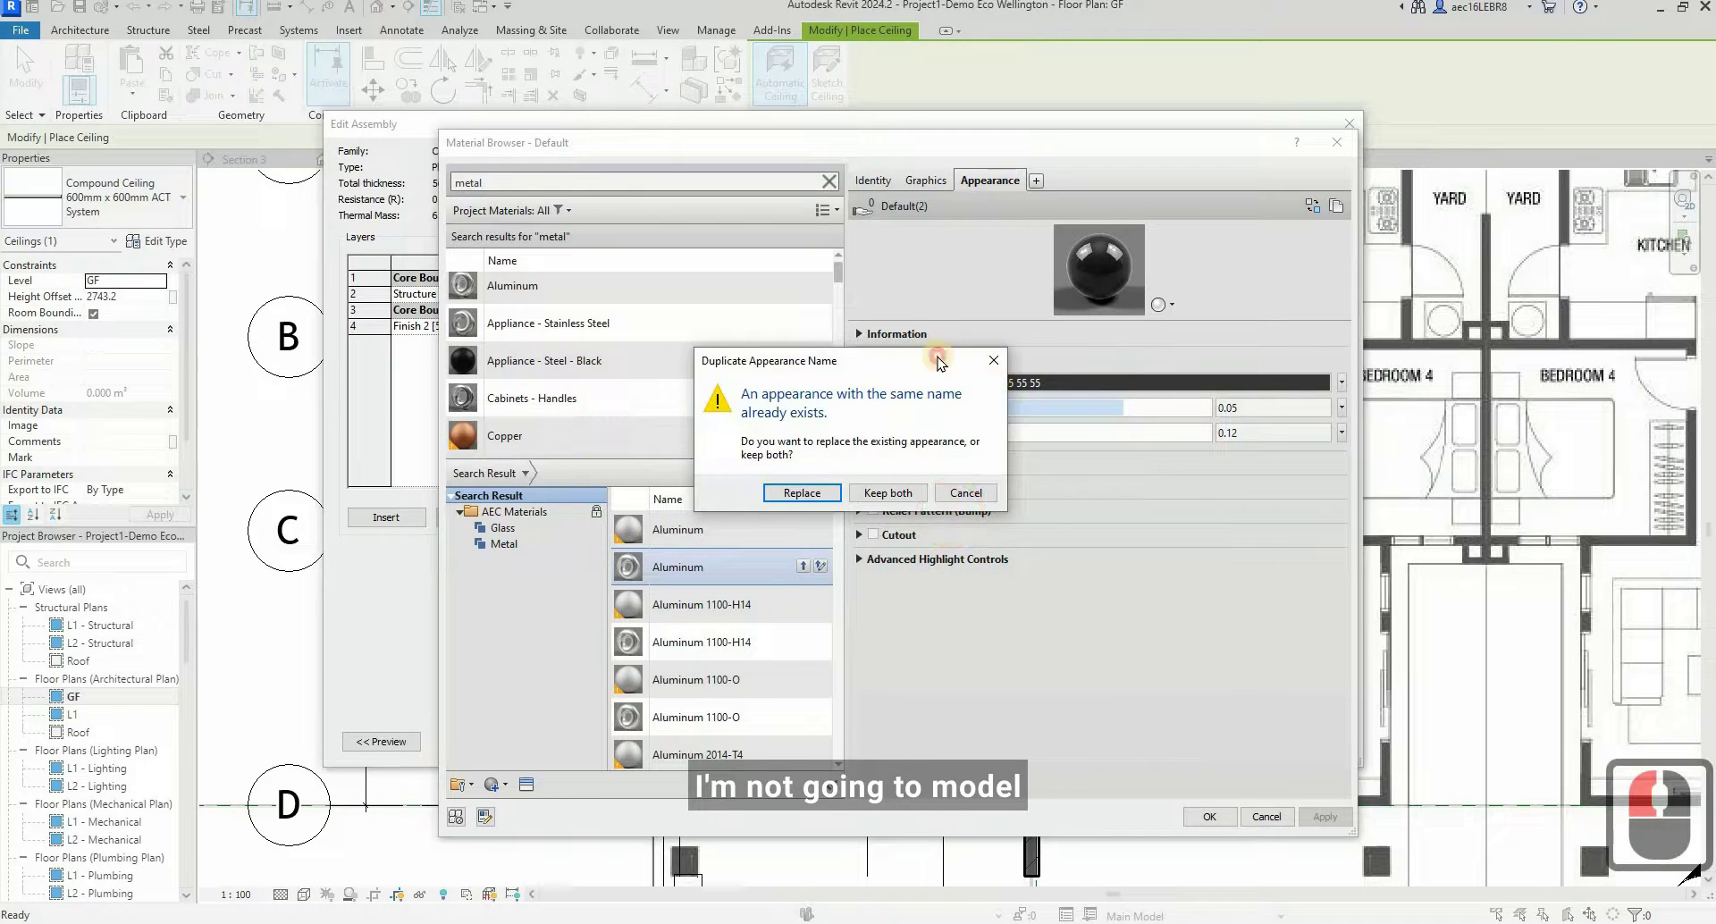
{"action": "left_click", "coordinate": [993, 360]}
- Assign the project material Steel, 45-345 to the Structure [1] layer of the Plaster Ceiling
{"action": "scroll", "coordinate": [683, 367], "scroll_direction": "down", "scroll_amount": 3}
{"action": "left_click", "coordinate": [683, 369]}
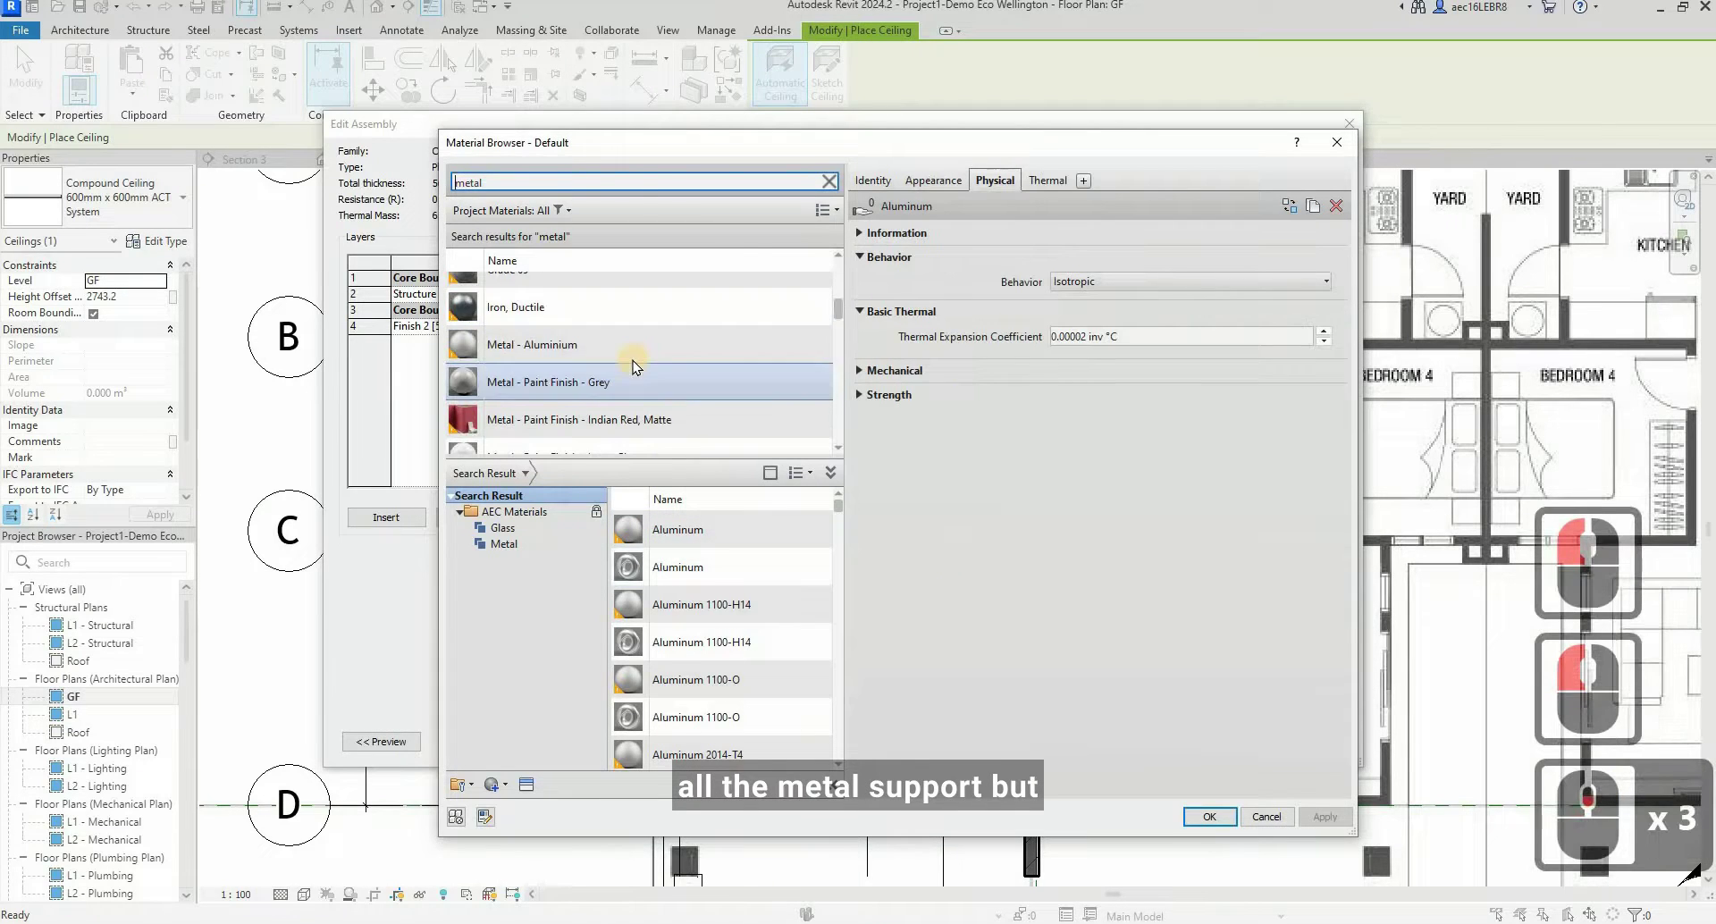
{"action": "scroll", "coordinate": [633, 361], "scroll_direction": "down", "scroll_amount": 3}
{"action": "scroll", "coordinate": [633, 361], "scroll_direction": "up", "scroll_amount": 1}
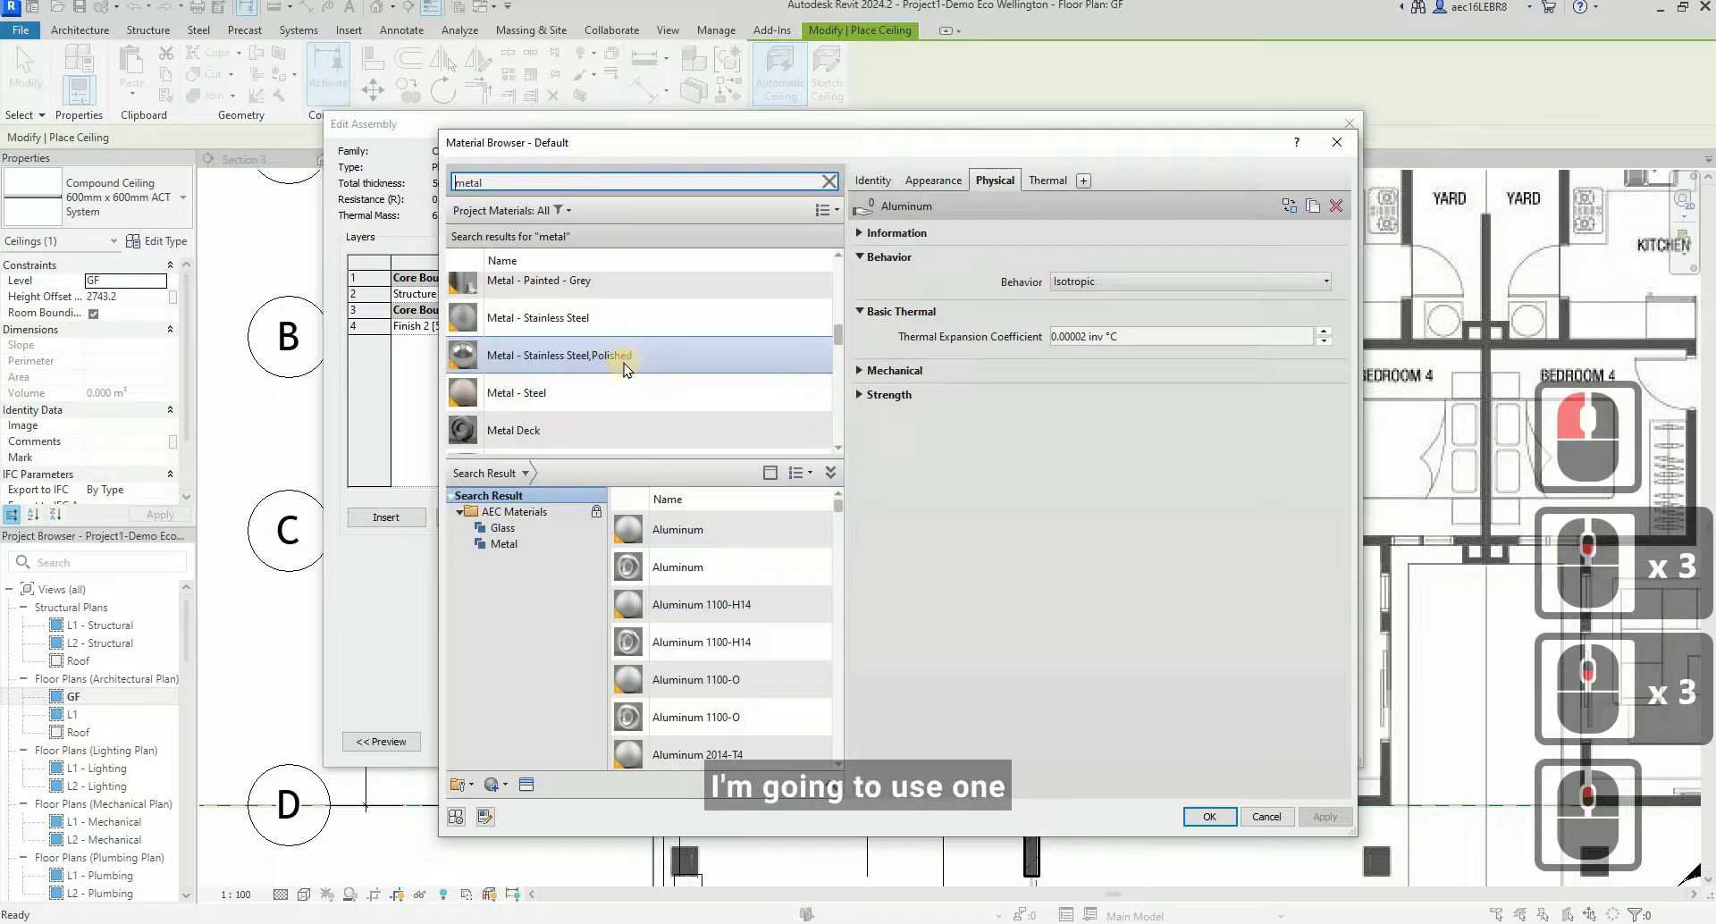
{"action": "left_click", "coordinate": [604, 390]}
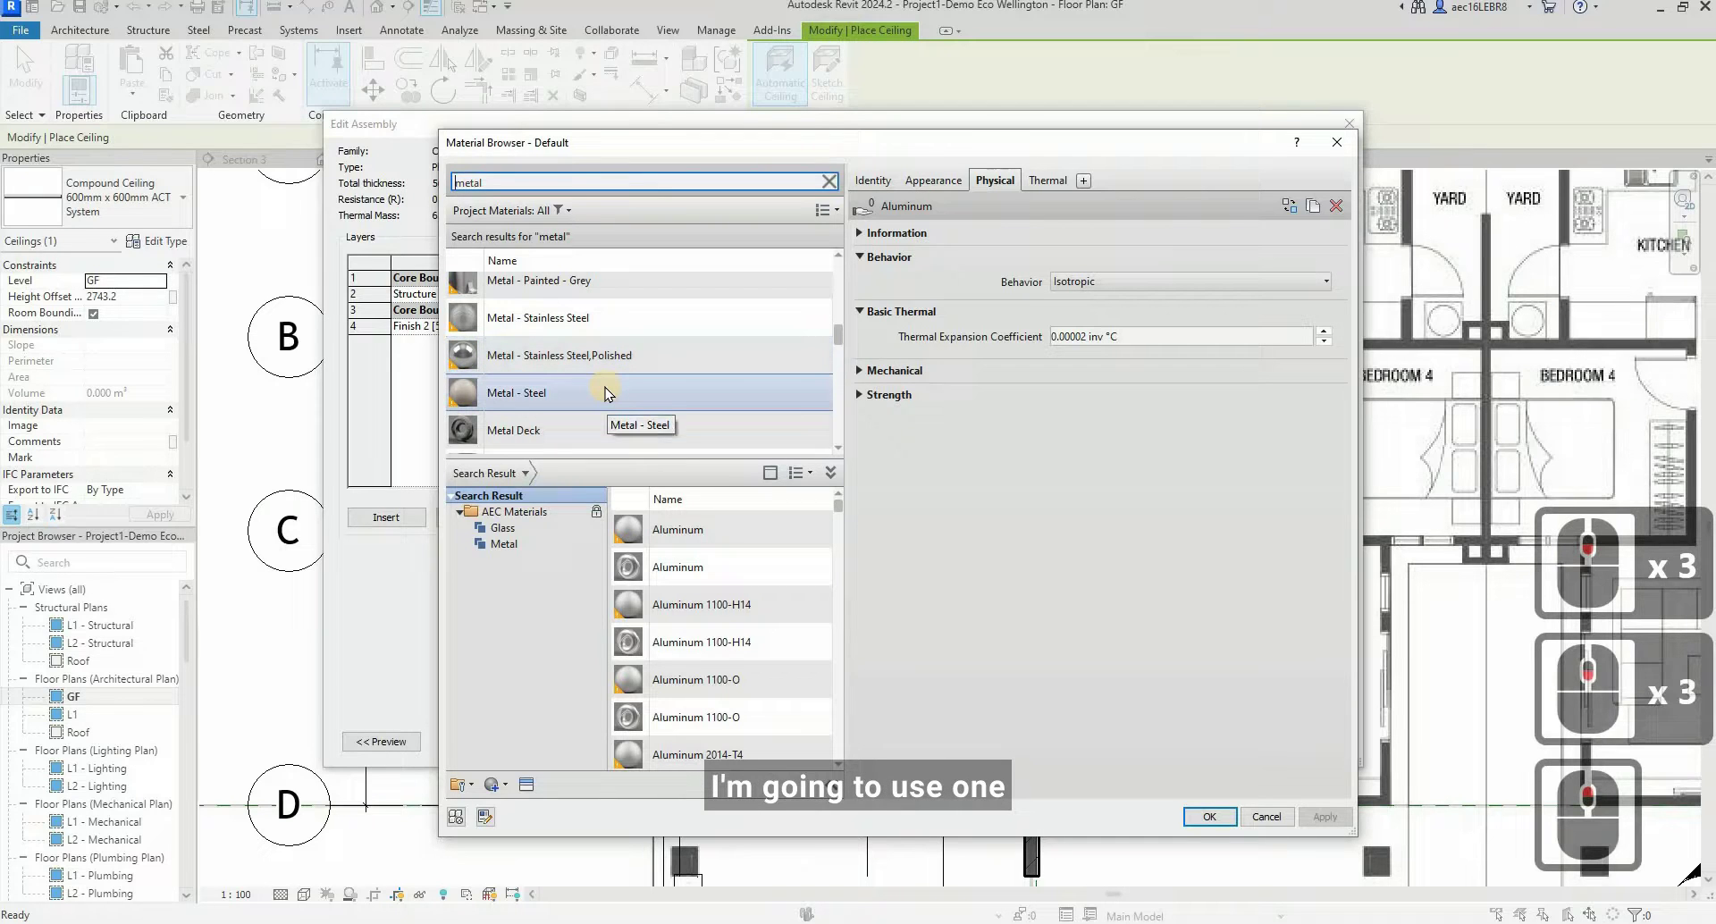
{"action": "left_click", "coordinate": [604, 389]}
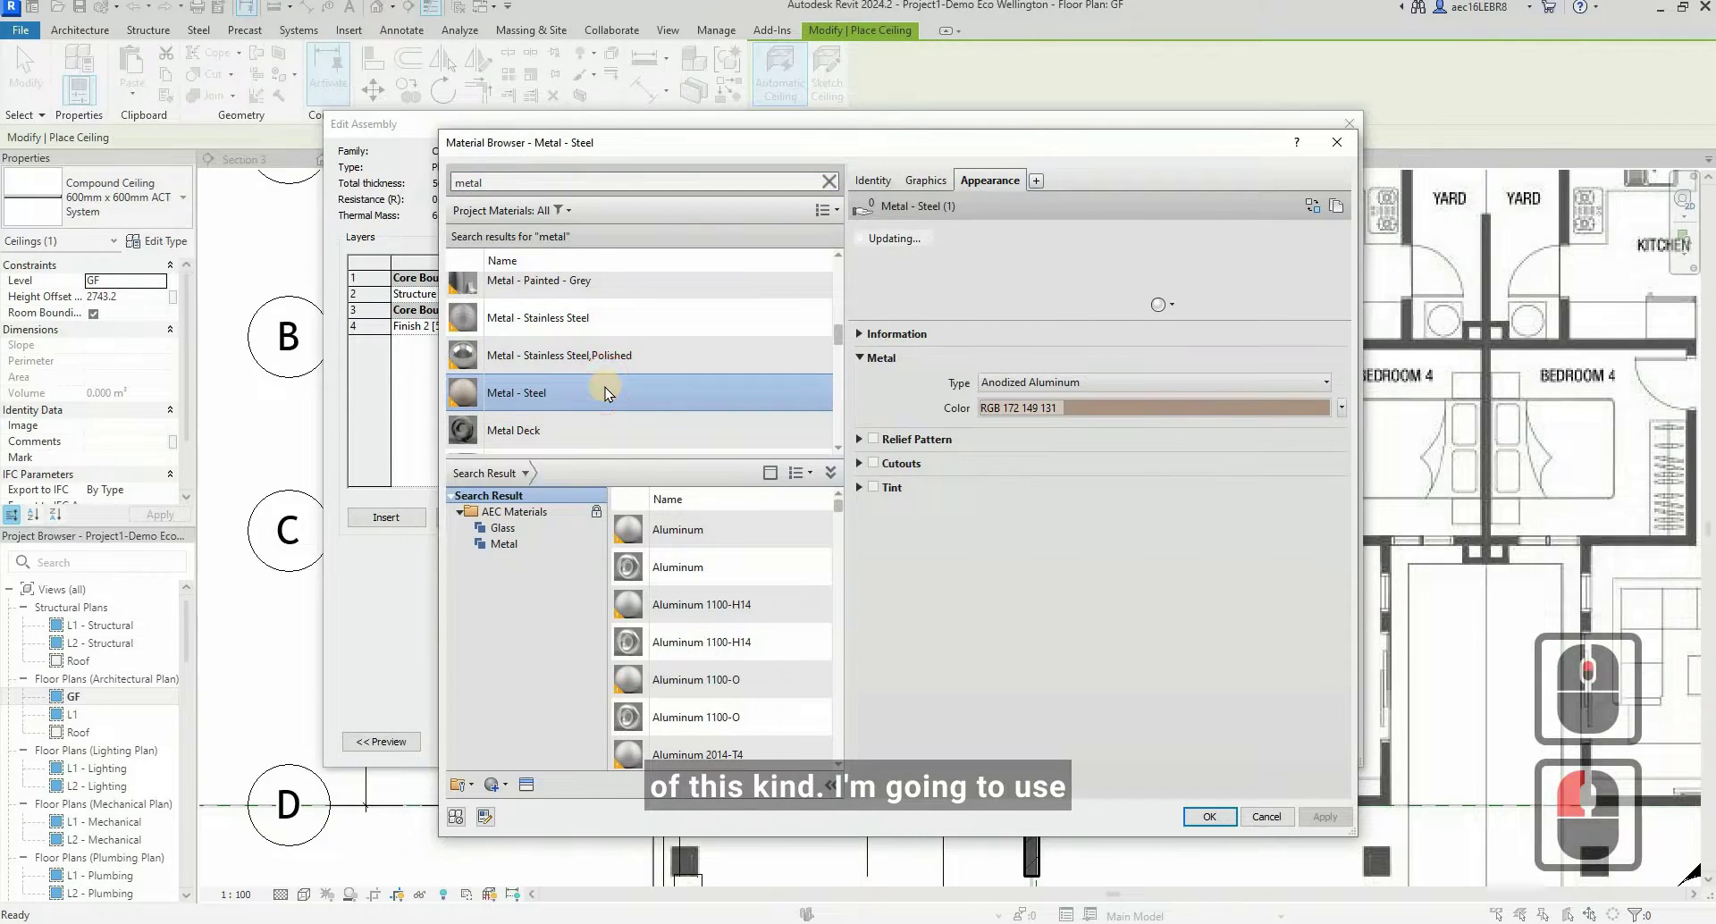
{"action": "scroll", "coordinate": [604, 388], "scroll_direction": "down", "scroll_amount": 6}
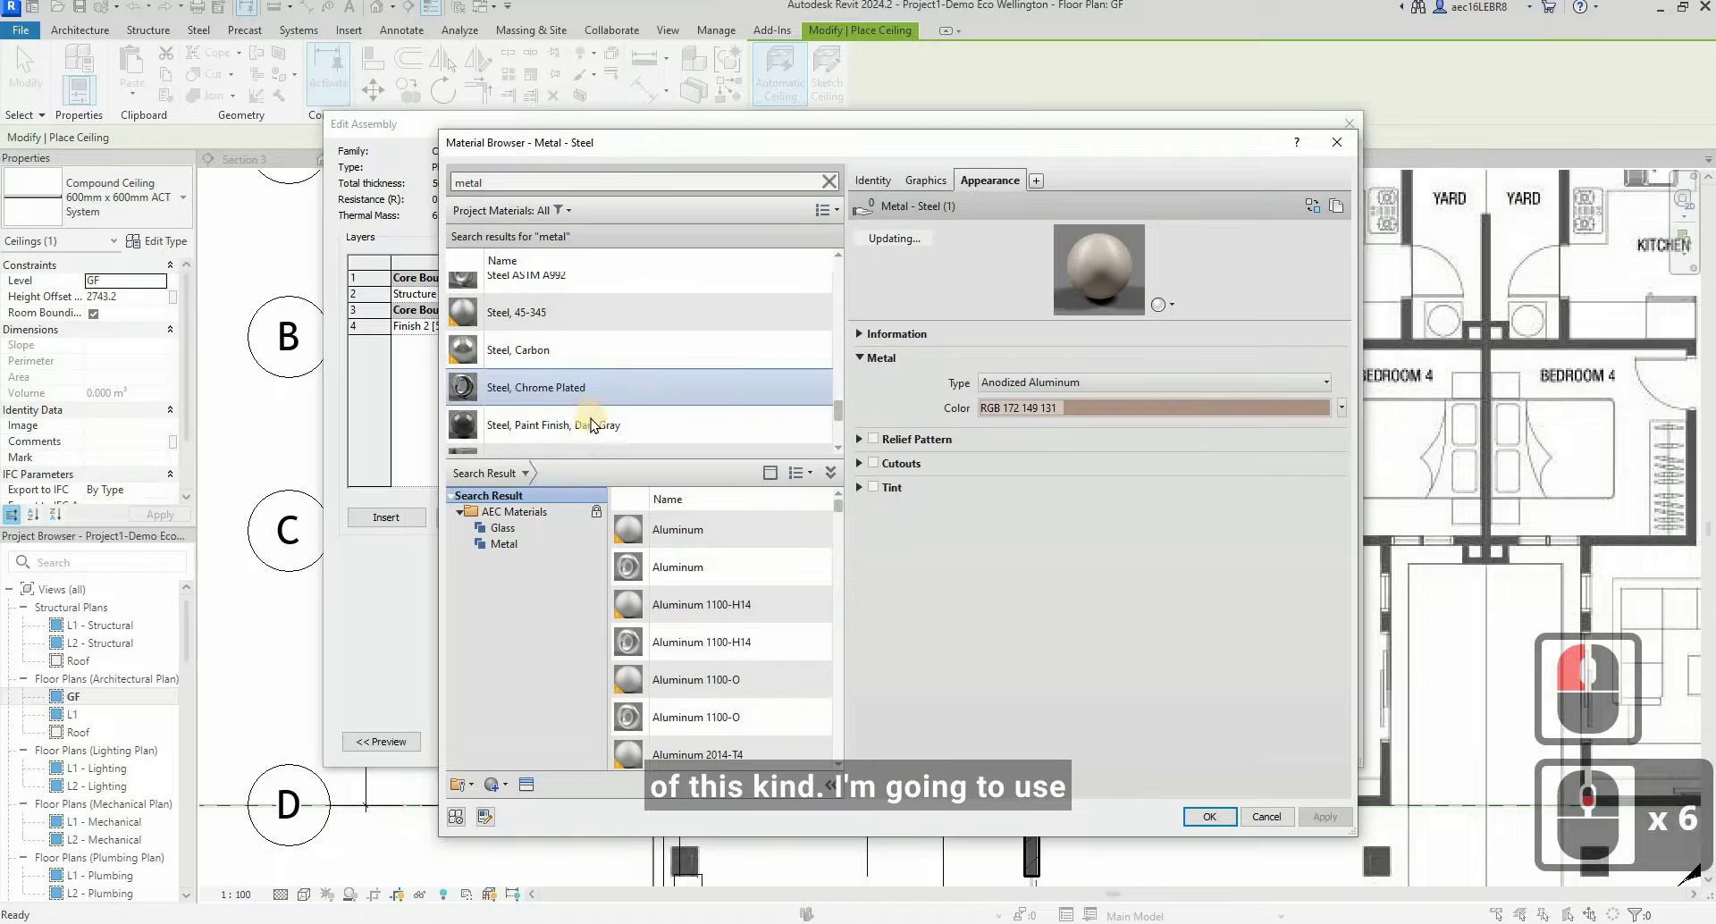
{"action": "left_click", "coordinate": [589, 332]}
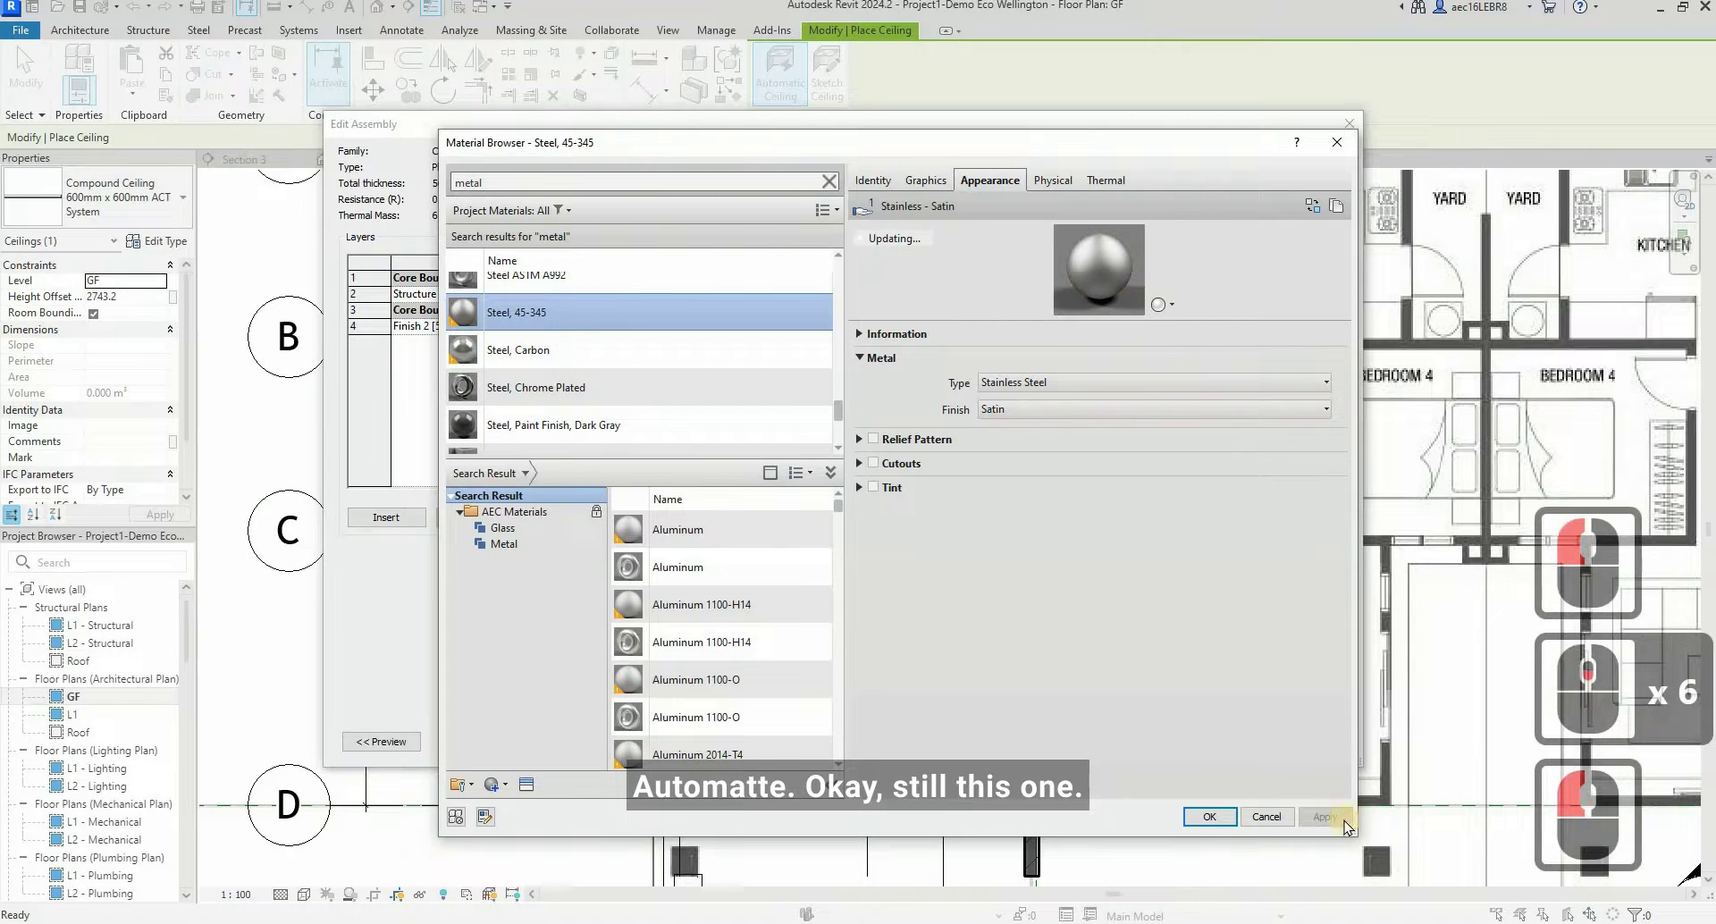
{"action": "left_click", "coordinate": [1209, 816]}
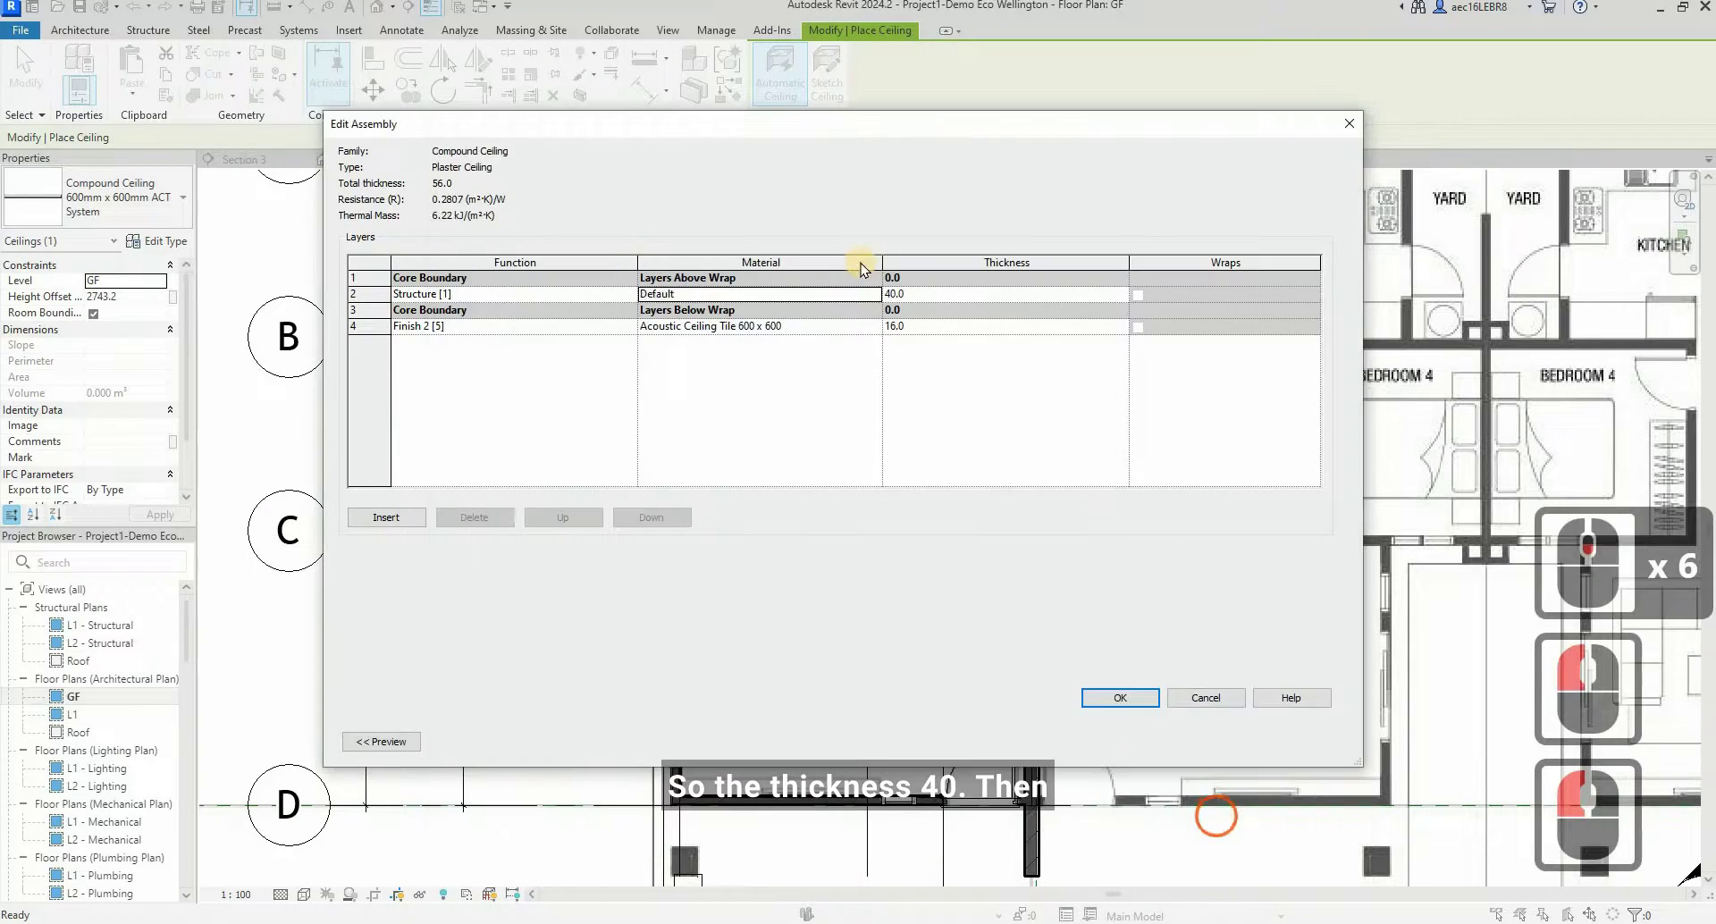
{"action": "left_click", "coordinate": [863, 262]}
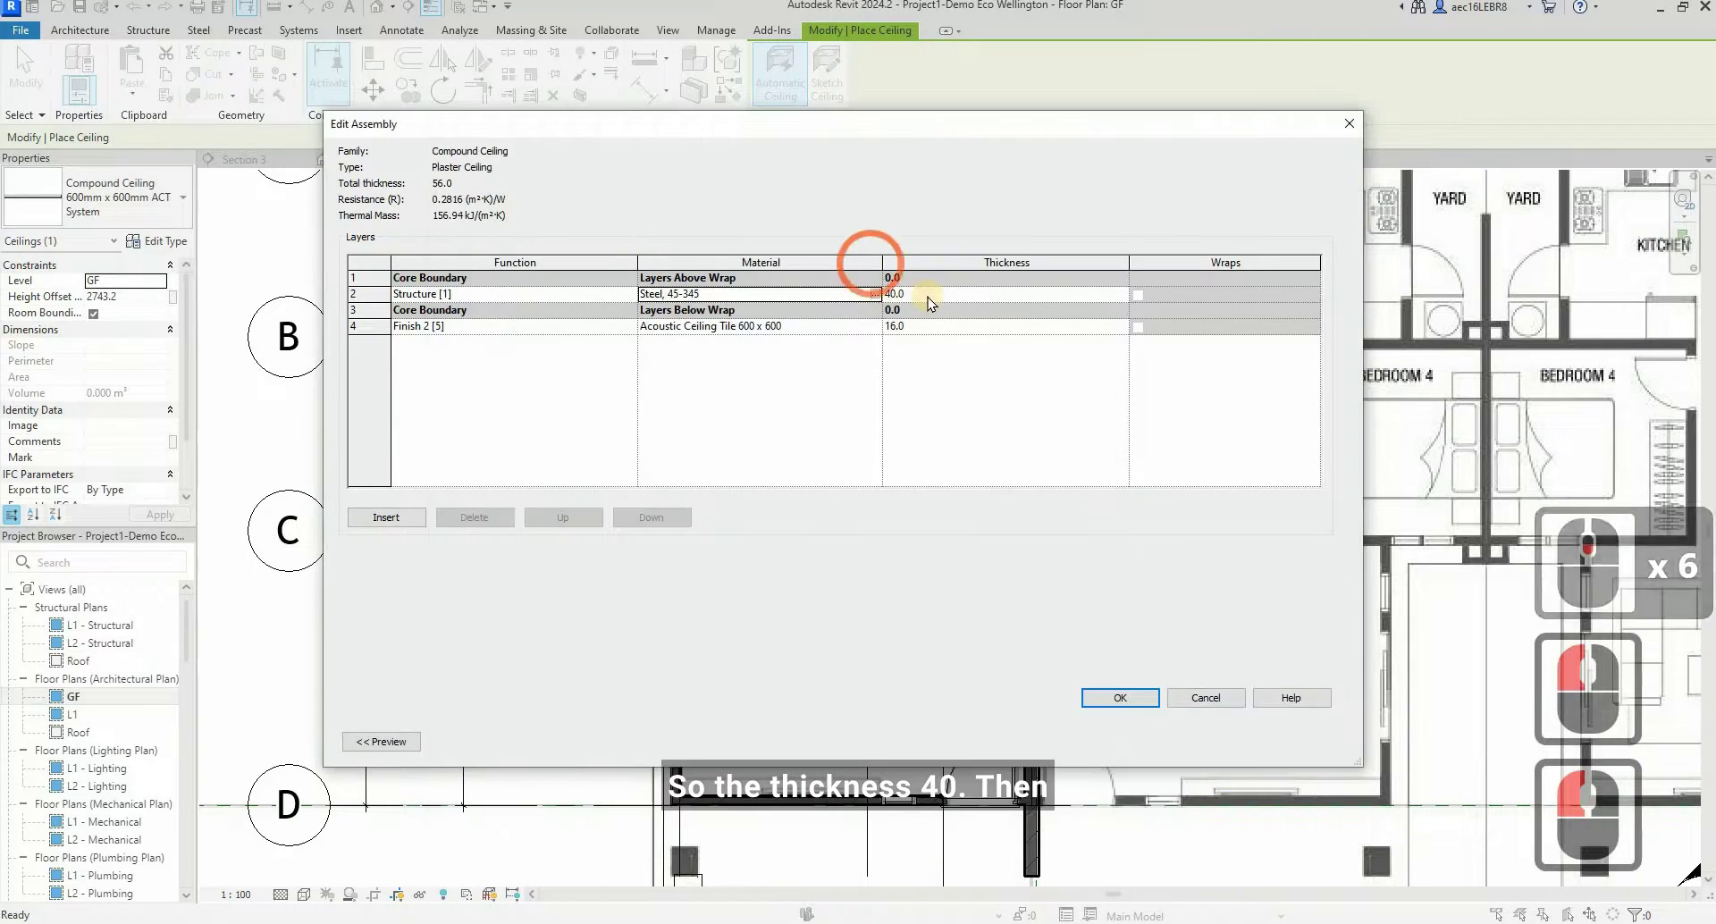
- Change the Plaster Ceiling's Finish 2 [5] layer to Finish 1 [4] and assign it the project material Gypsum Wall Board
{"action": "left_click", "coordinate": [628, 327]}
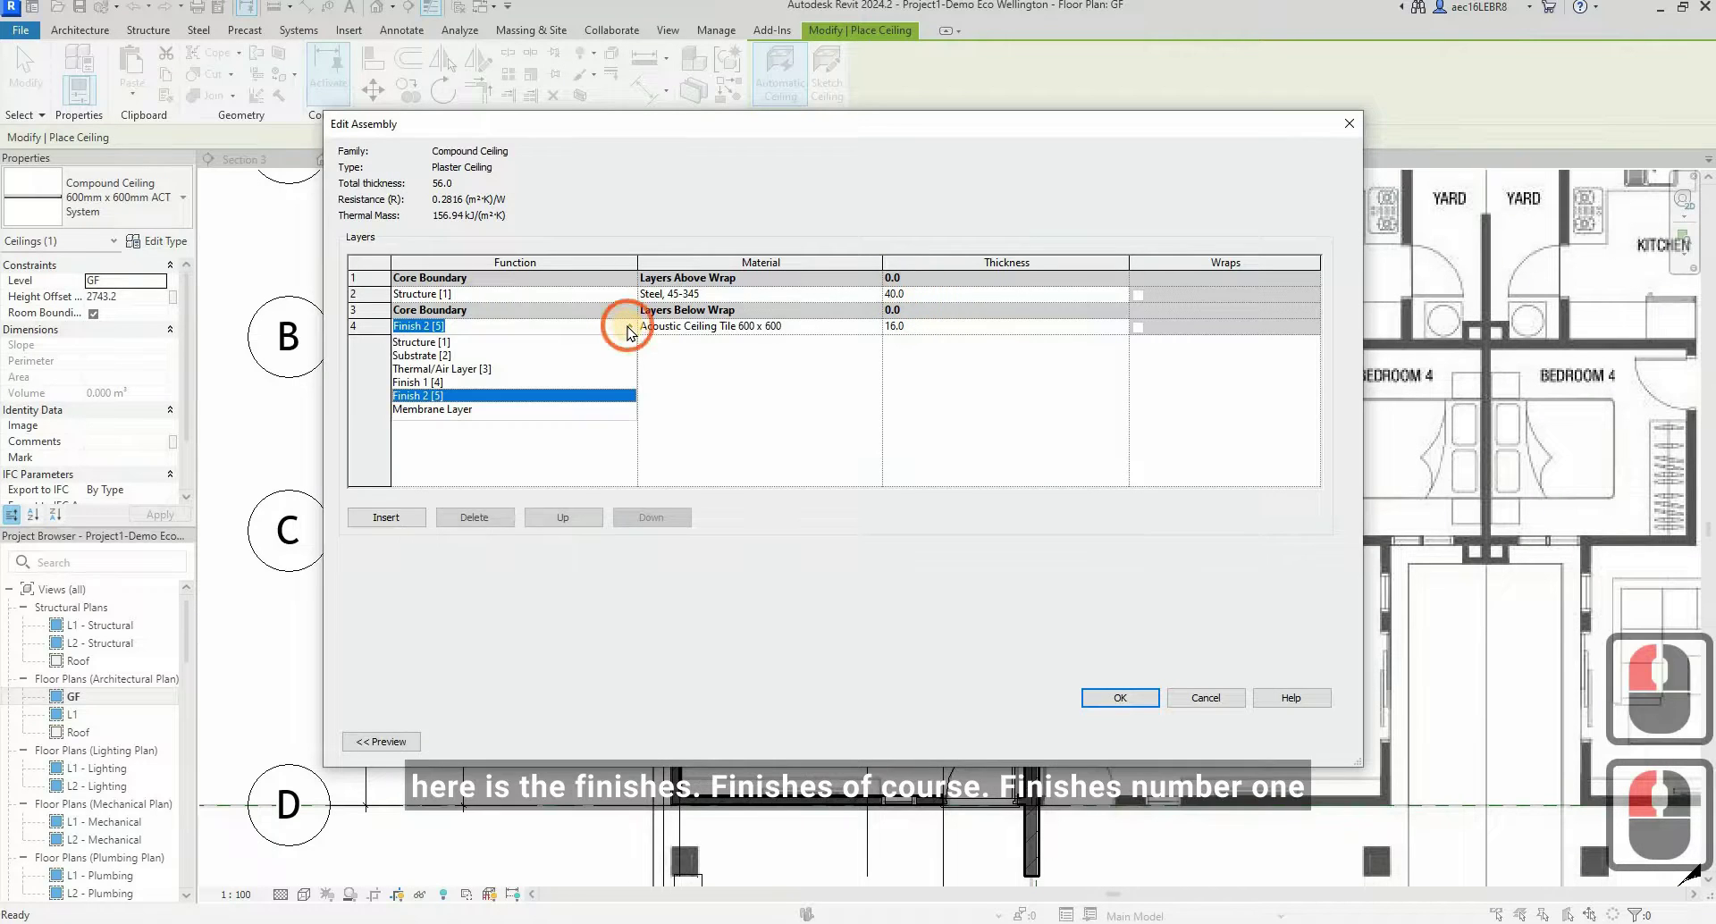
{"action": "left_click", "coordinate": [513, 380]}
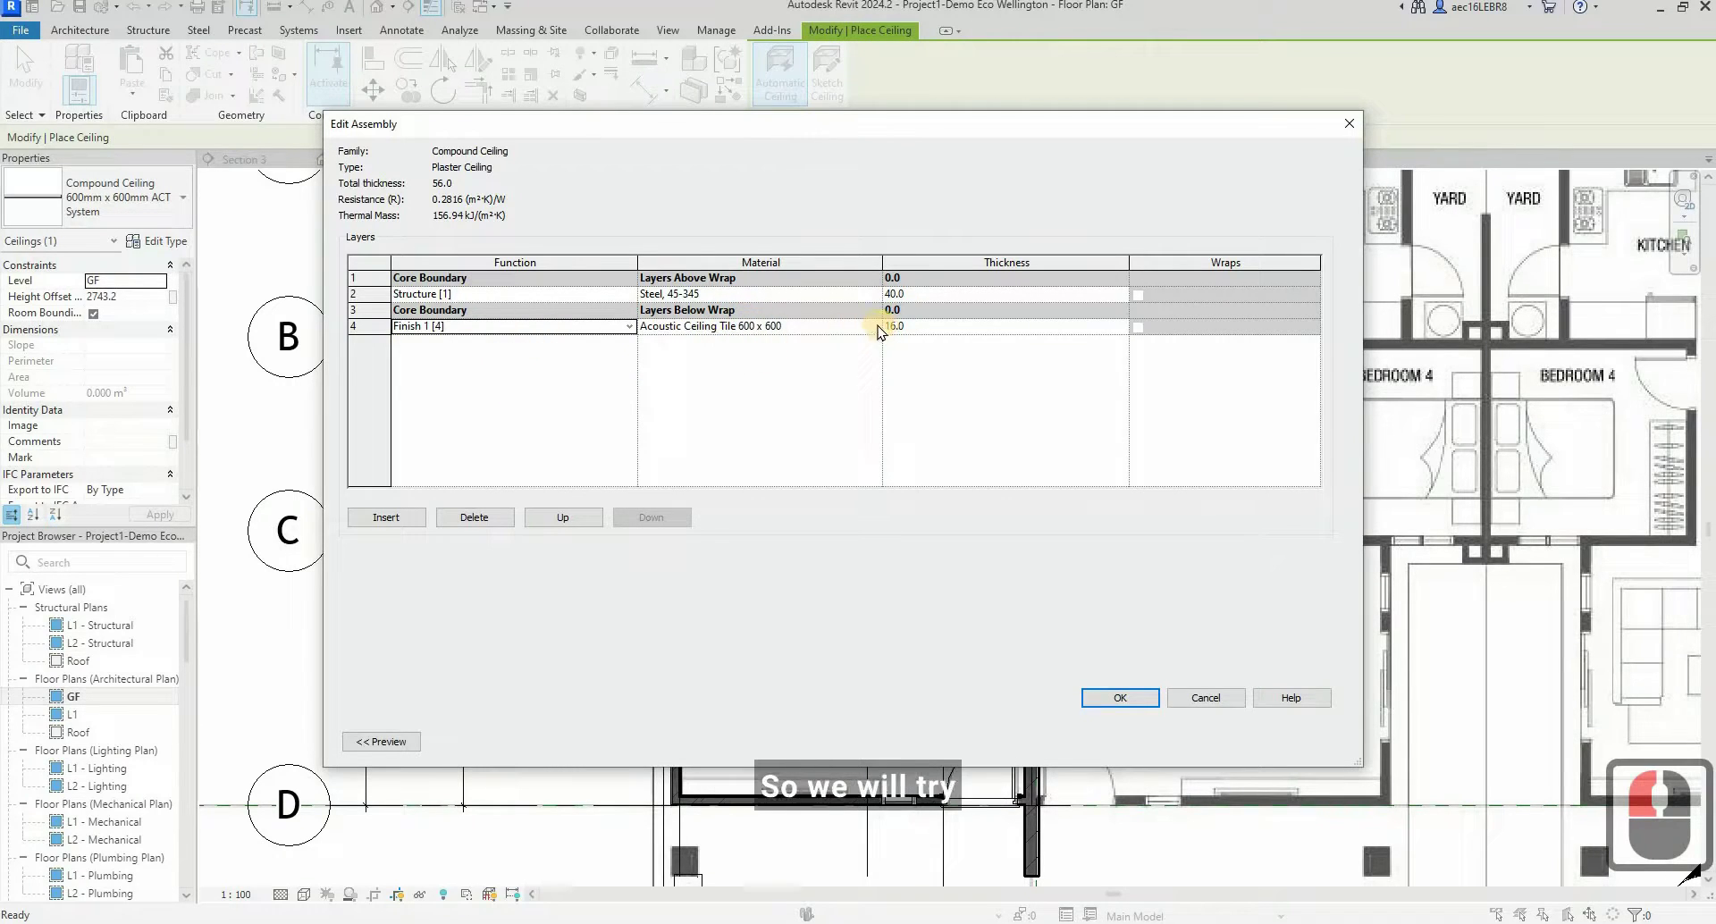
{"action": "left_click", "coordinate": [879, 328]}
{"action": "left_click", "coordinate": [878, 327]}
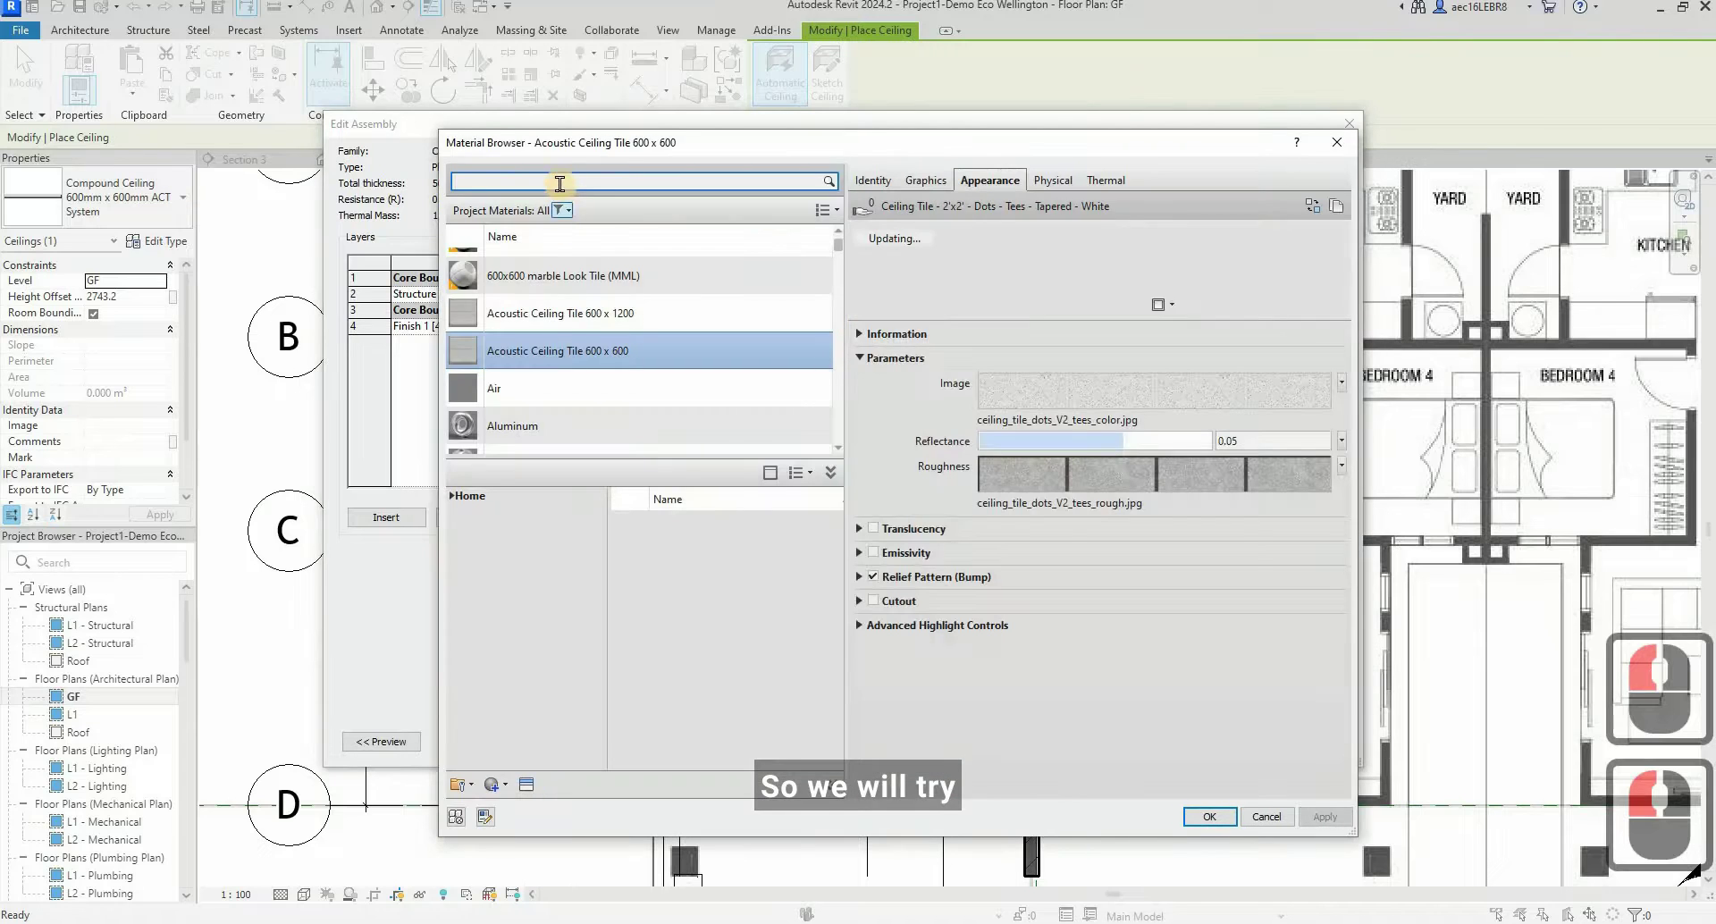
{"action": "left_click", "coordinate": [560, 183]}
{"action": "type", "text": "p"}
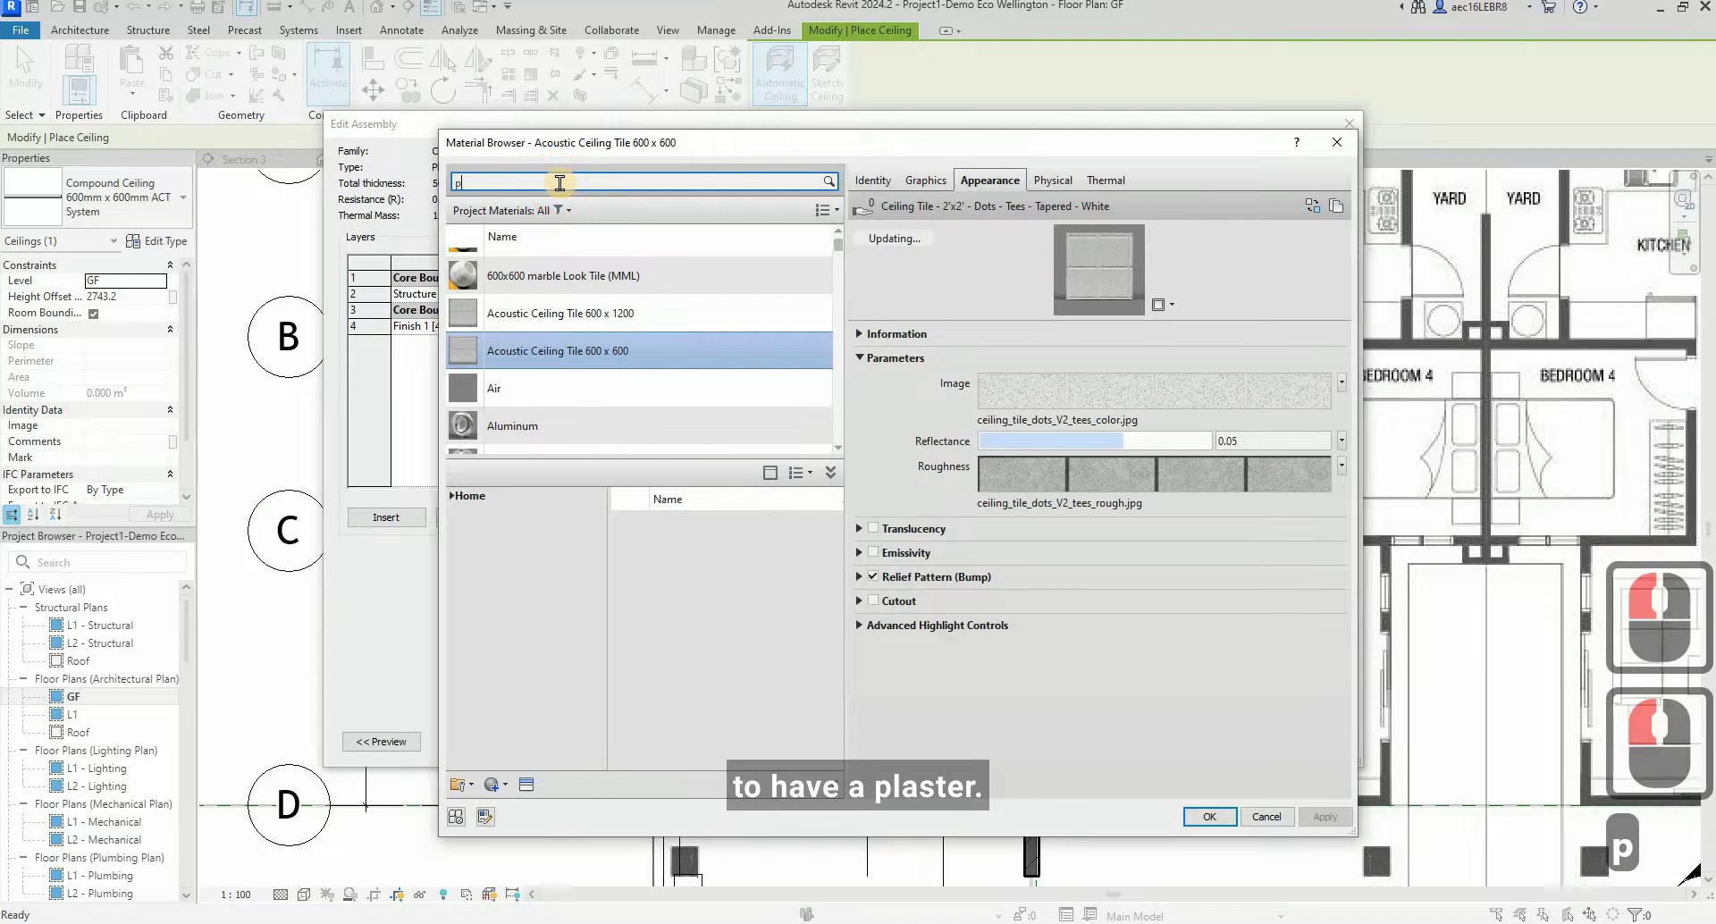
{"action": "type", "text": "laster"}
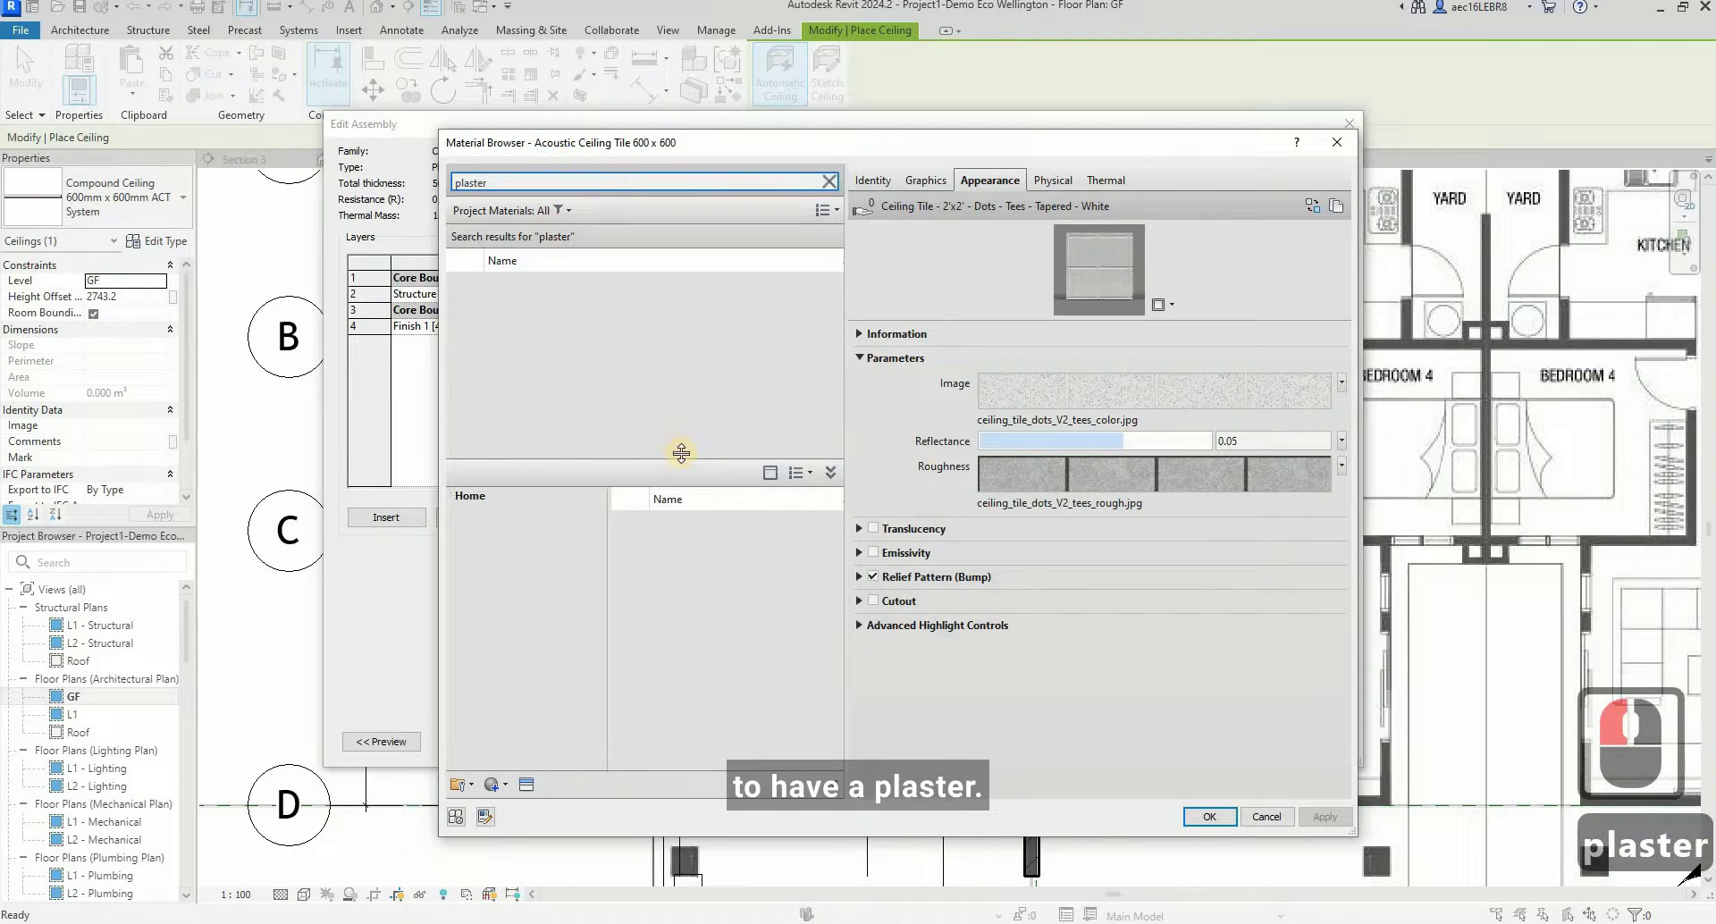
{"action": "left_click", "coordinate": [578, 302]}
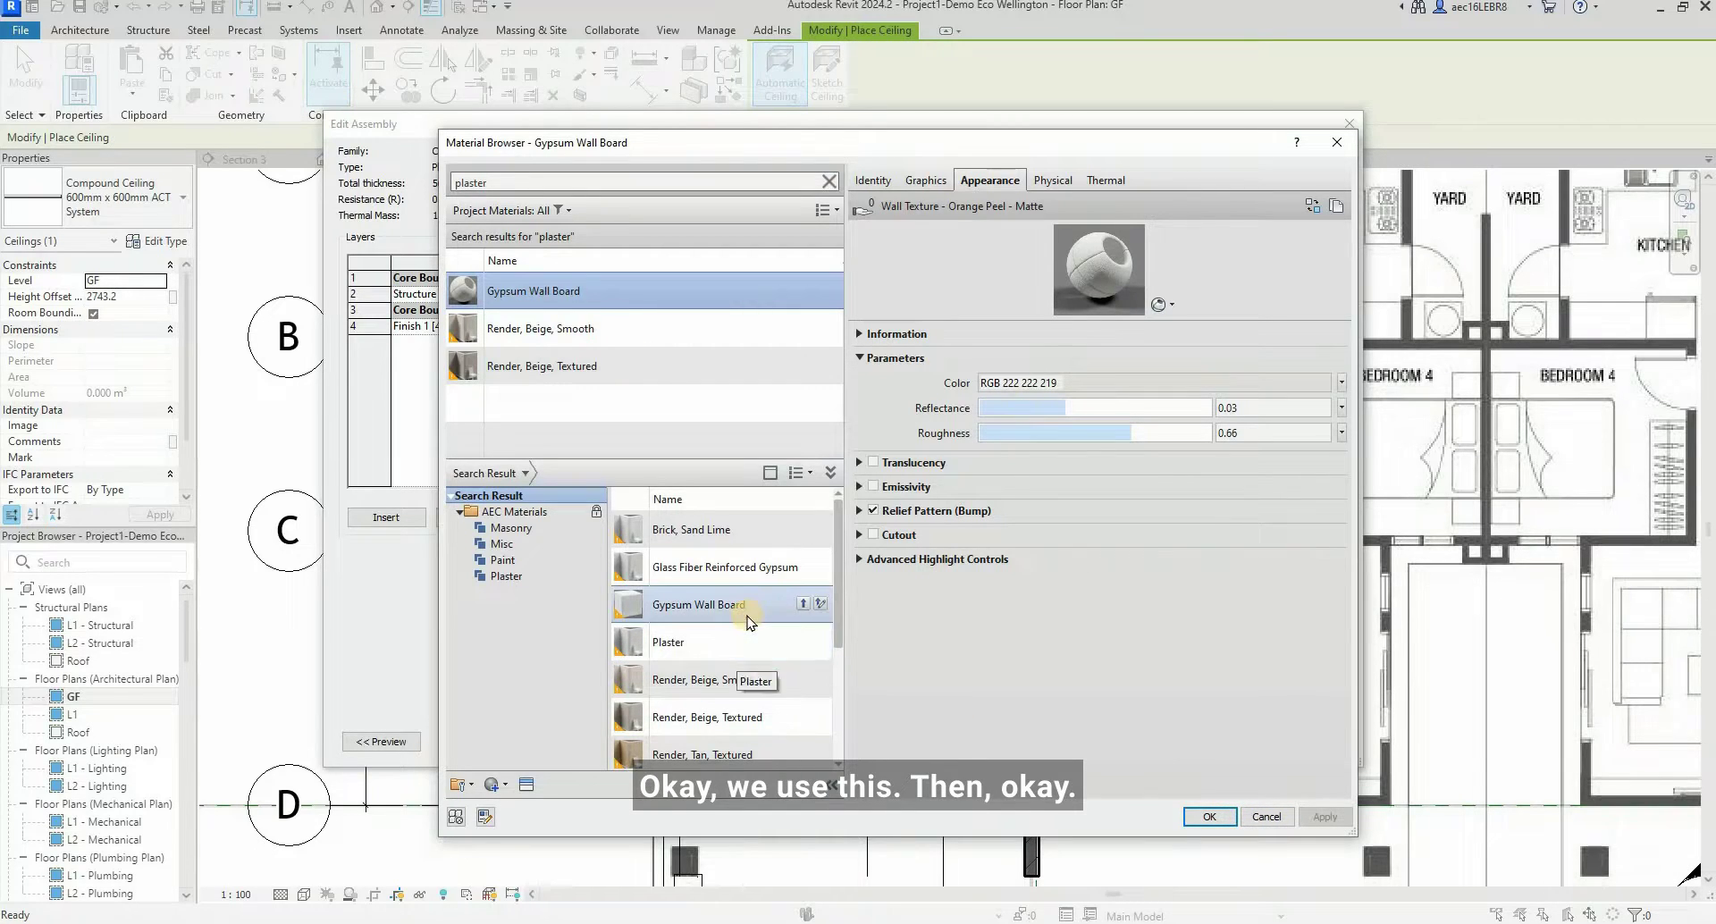
{"action": "left_click", "coordinate": [1207, 816]}
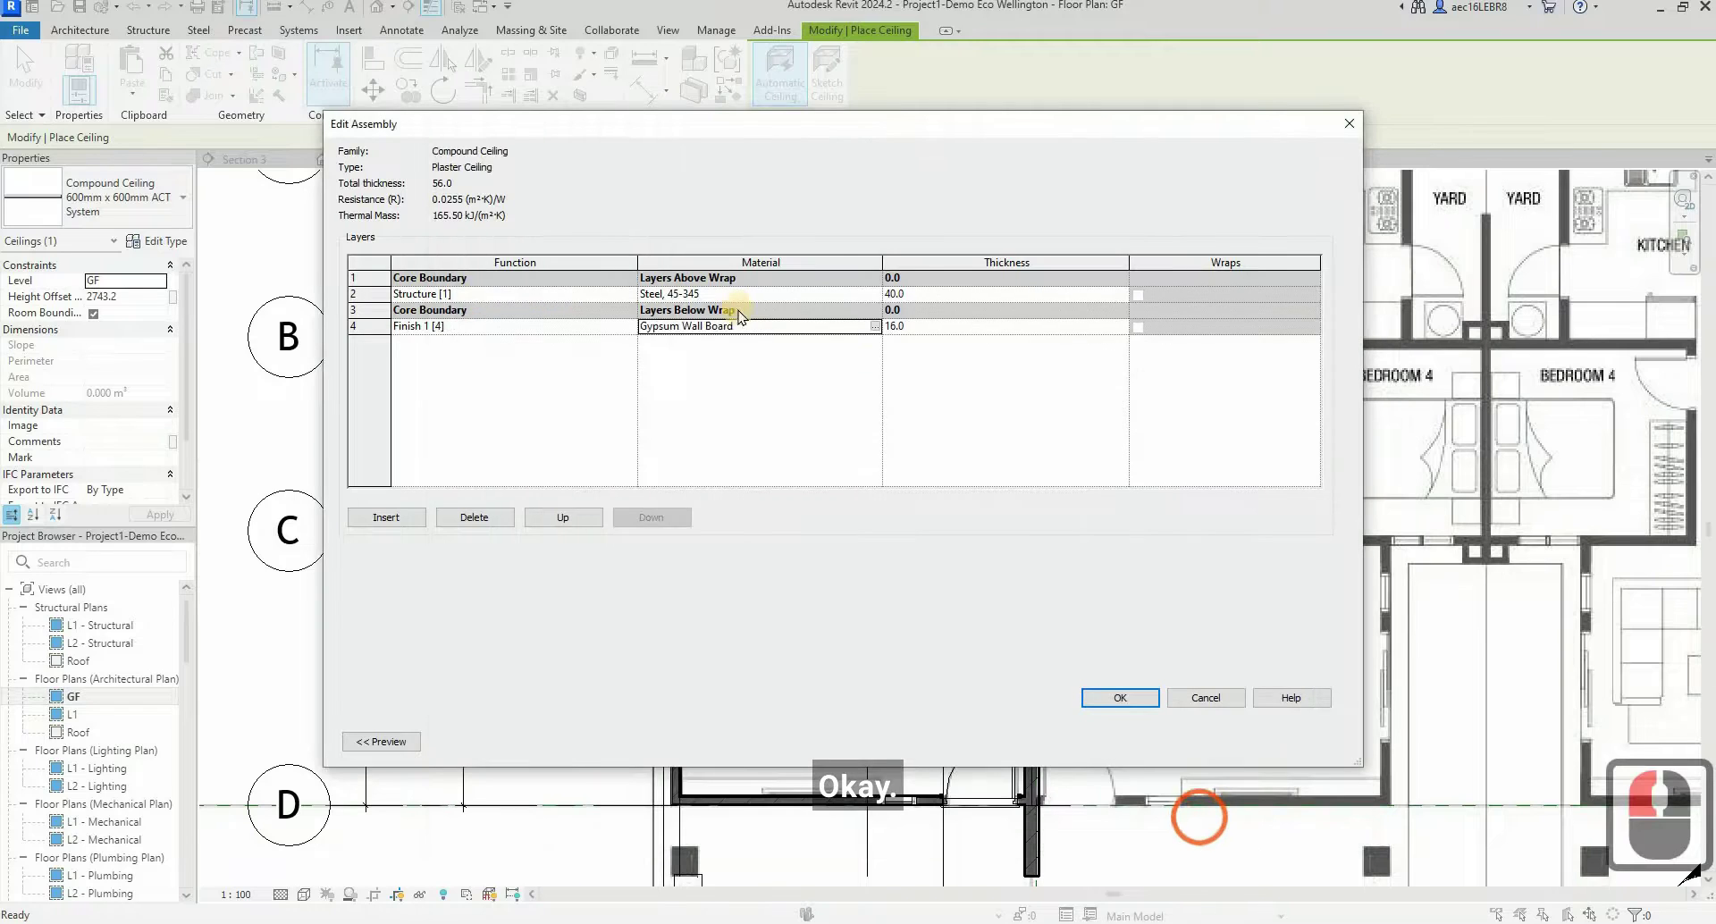
- Set the thickness of the Gypsum Wall Board layer to 9 mm
{"action": "left_click", "coordinate": [912, 327]}
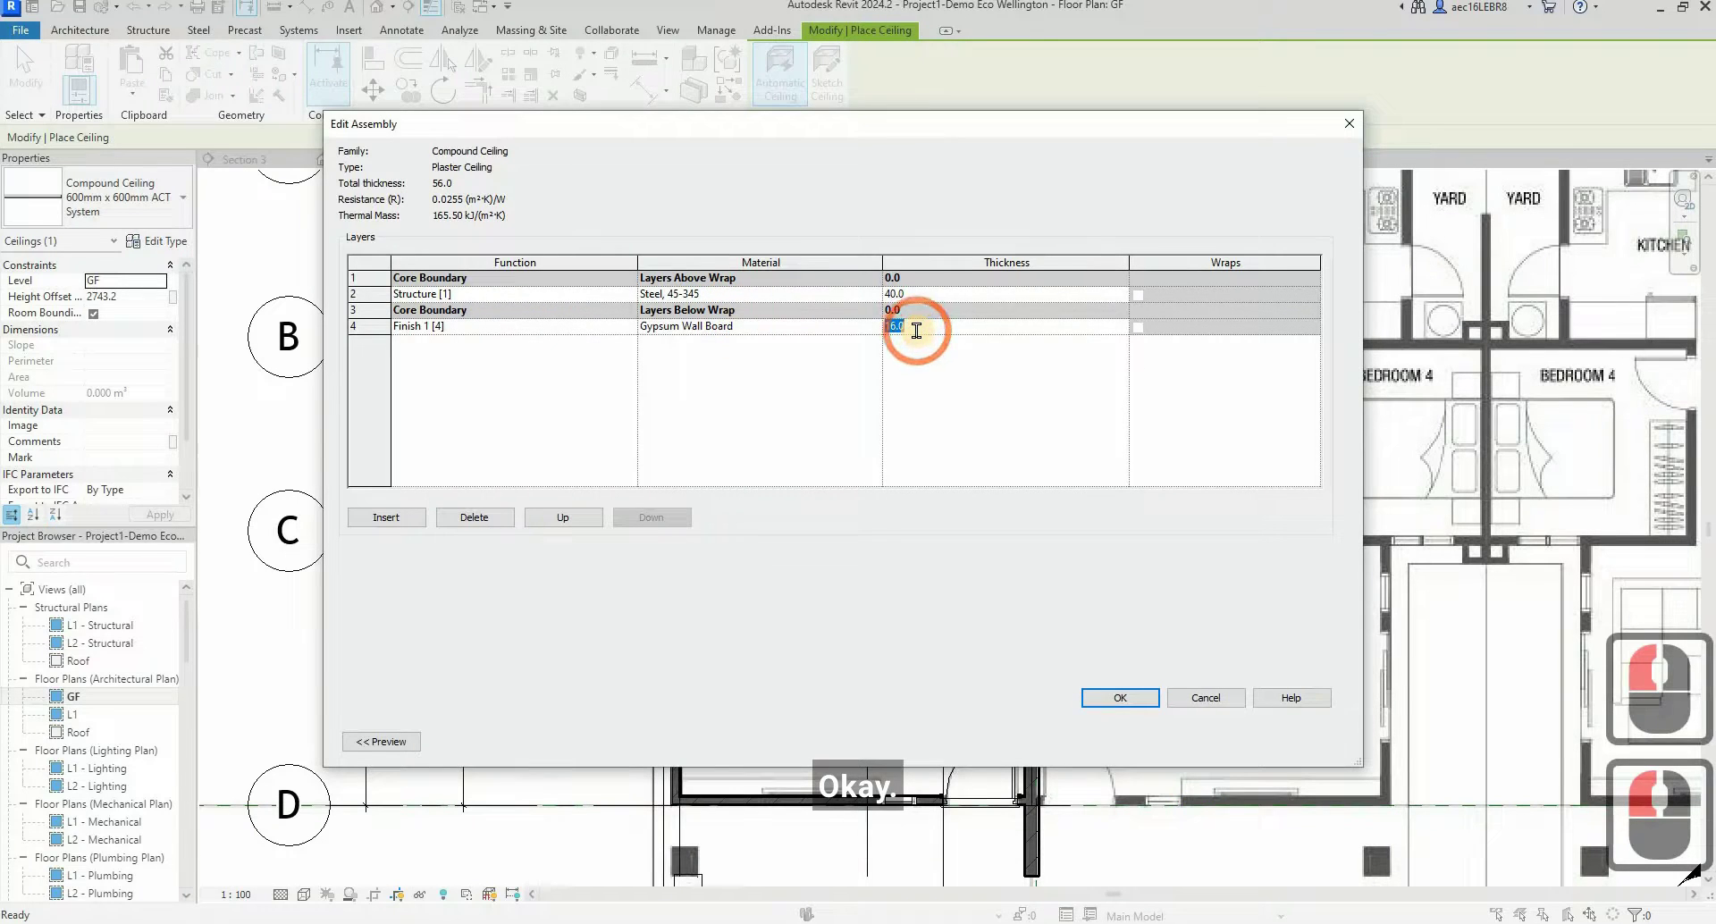
{"action": "type", "text": "9"}
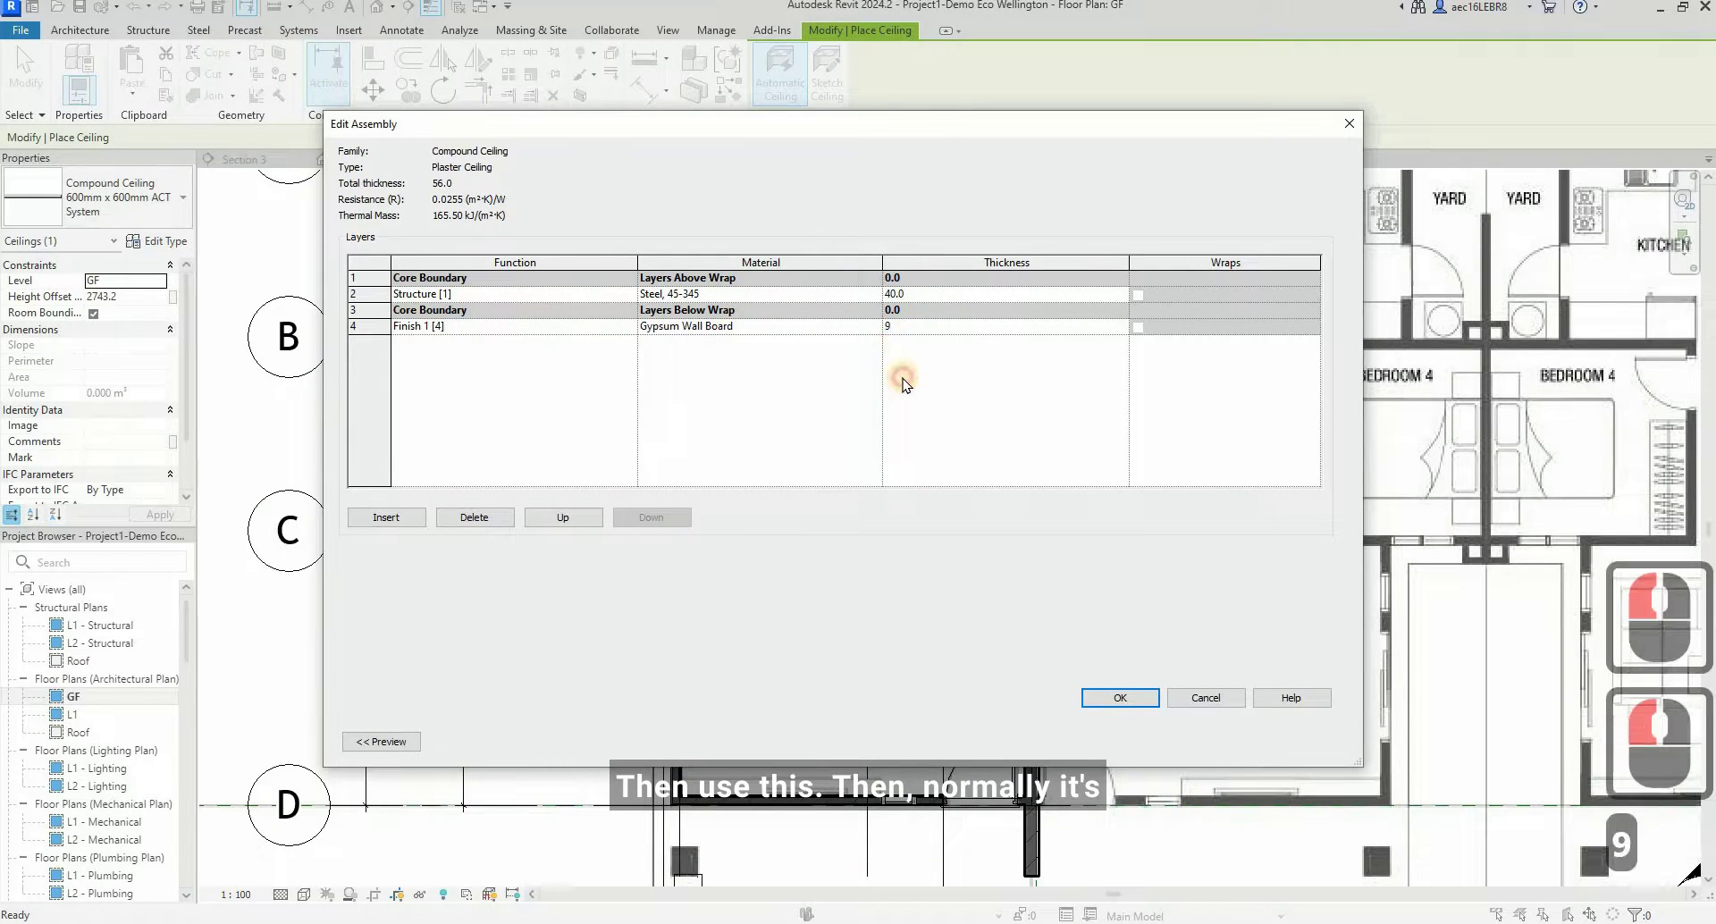
{"action": "left_click", "coordinate": [898, 377]}
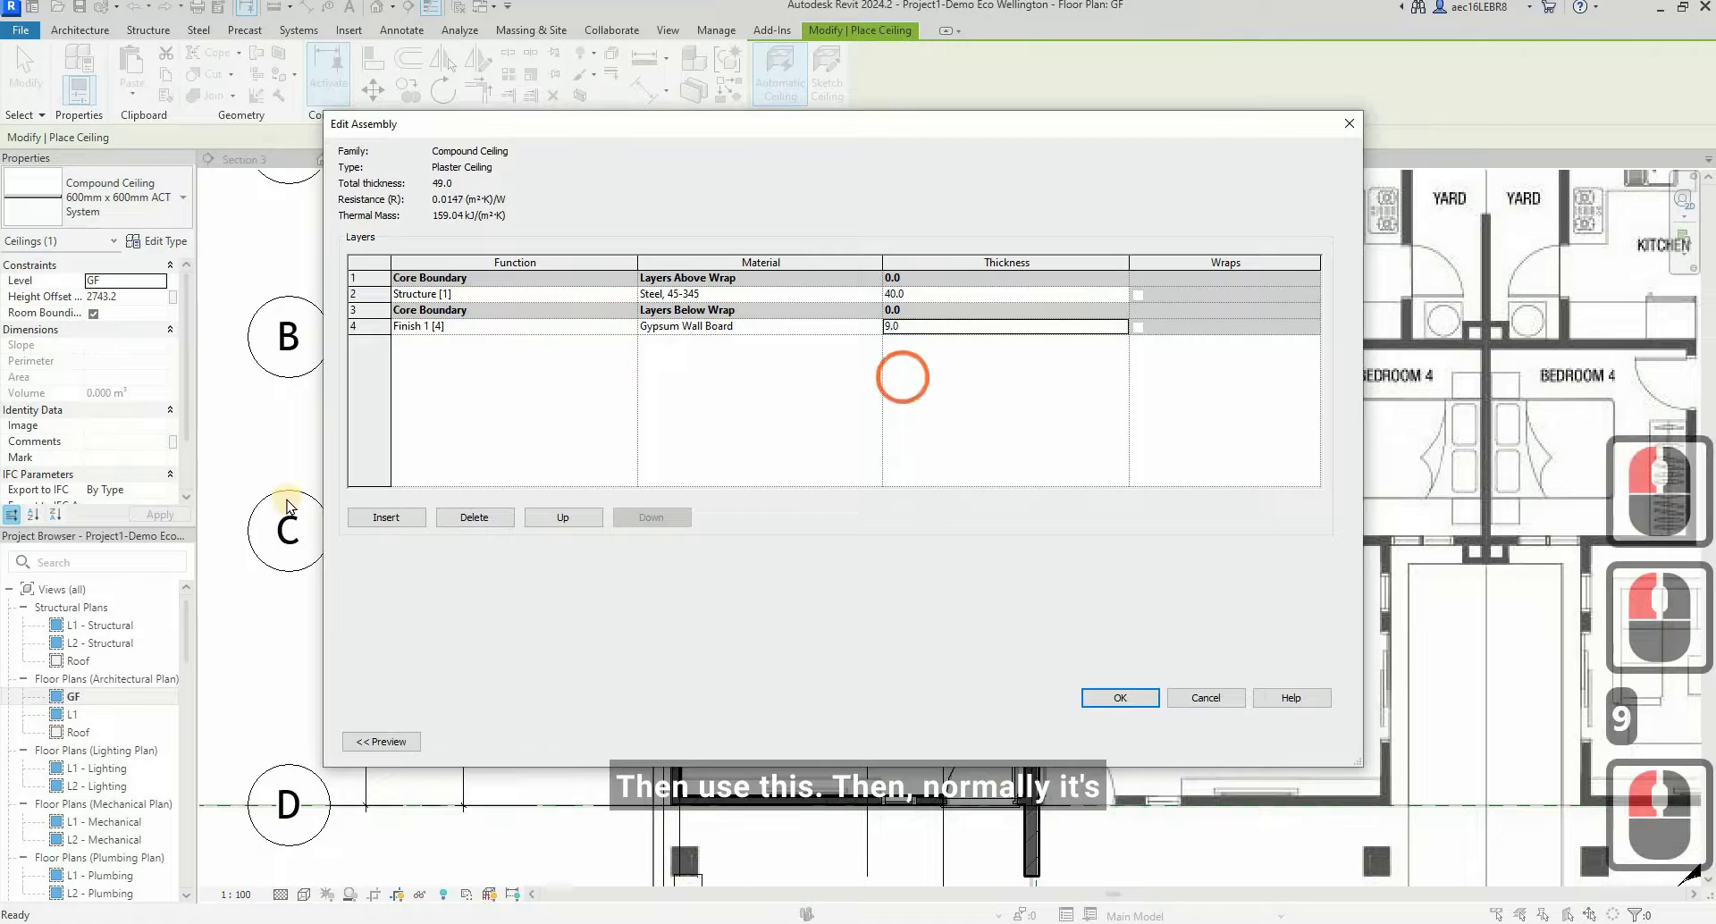
- Insert a new layer below the Gypsum Wall Board layer and set its function to Finish 1 [4]
{"action": "left_click", "coordinate": [386, 517]}
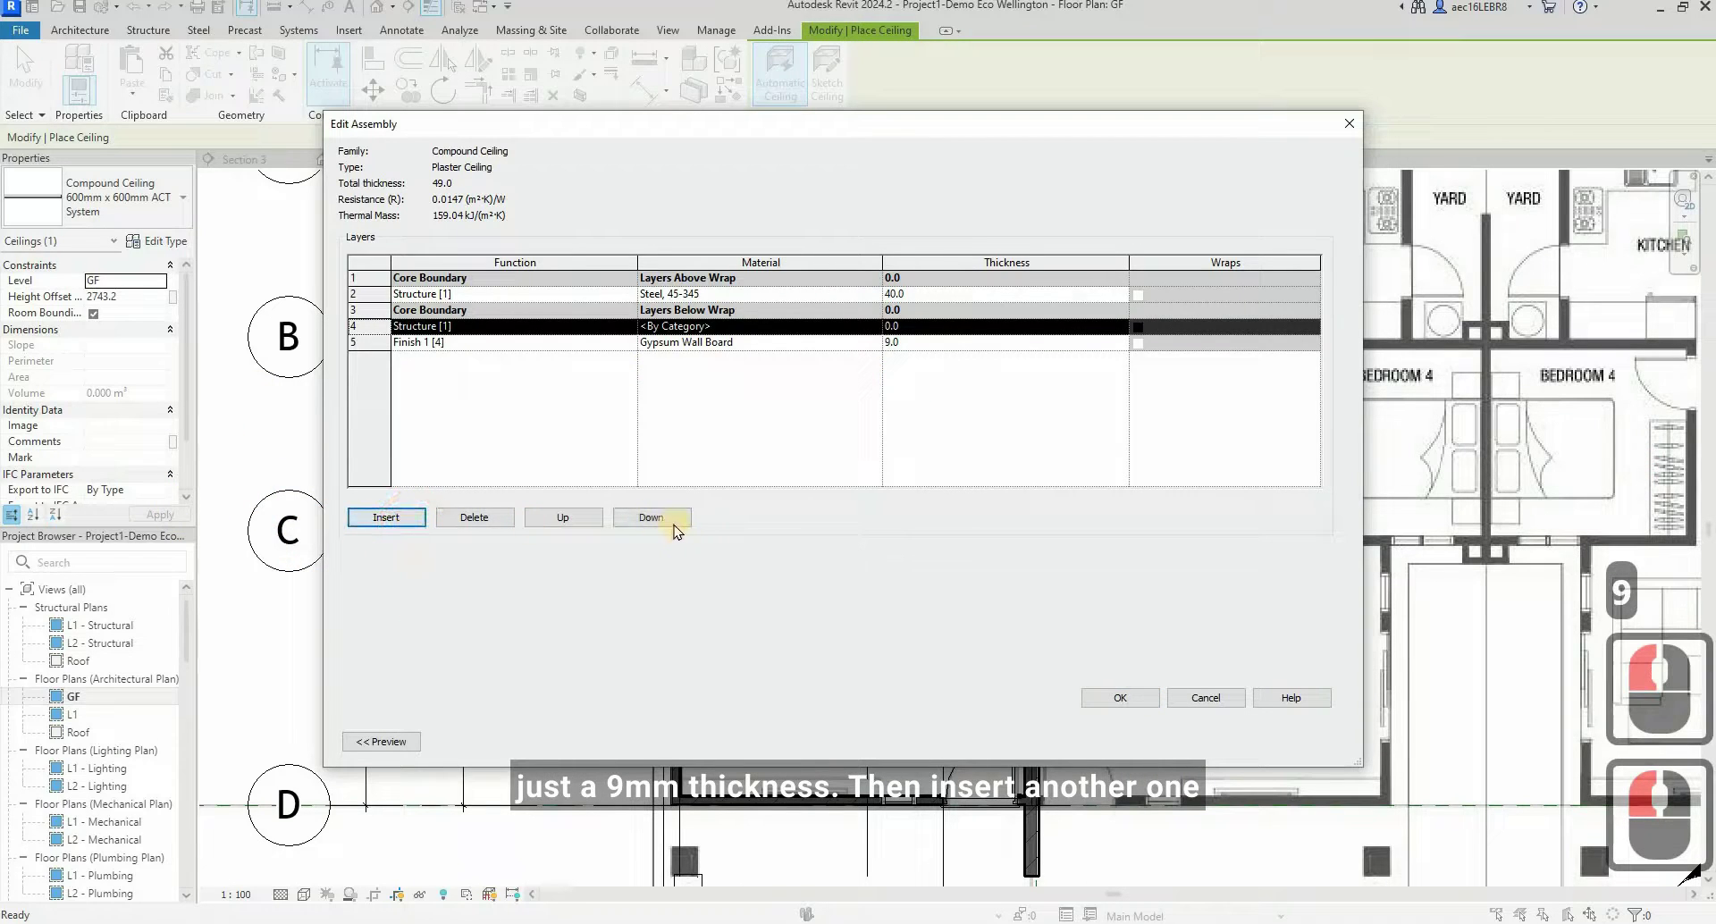
{"action": "left_click", "coordinate": [673, 523]}
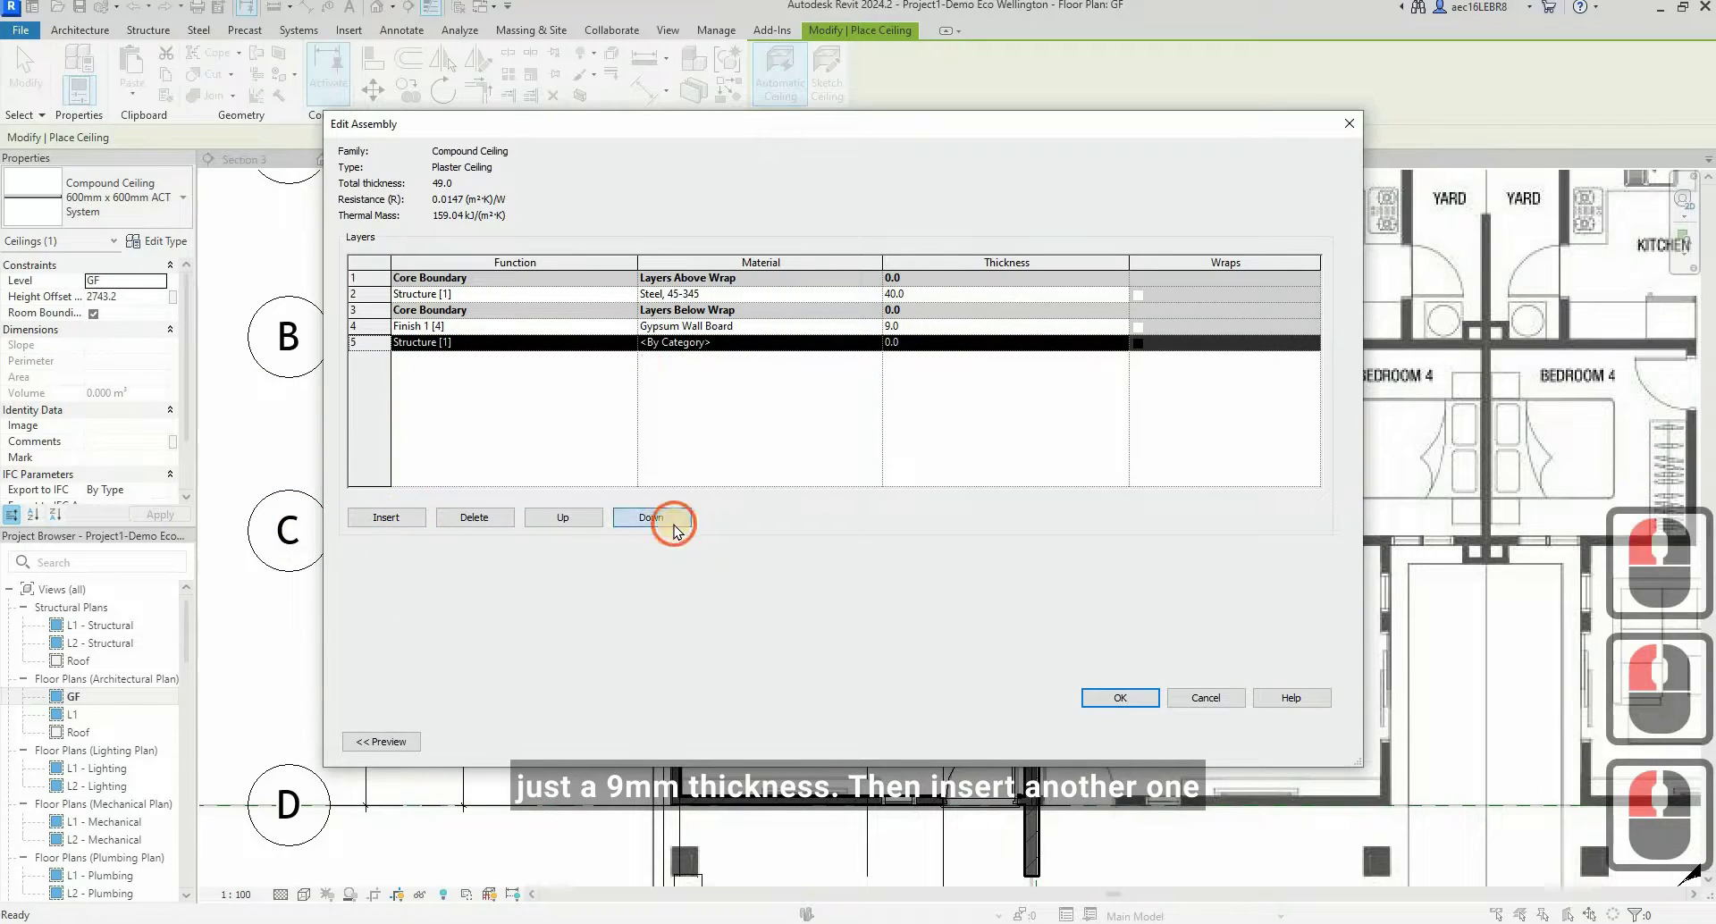
{"action": "left_click", "coordinate": [628, 343]}
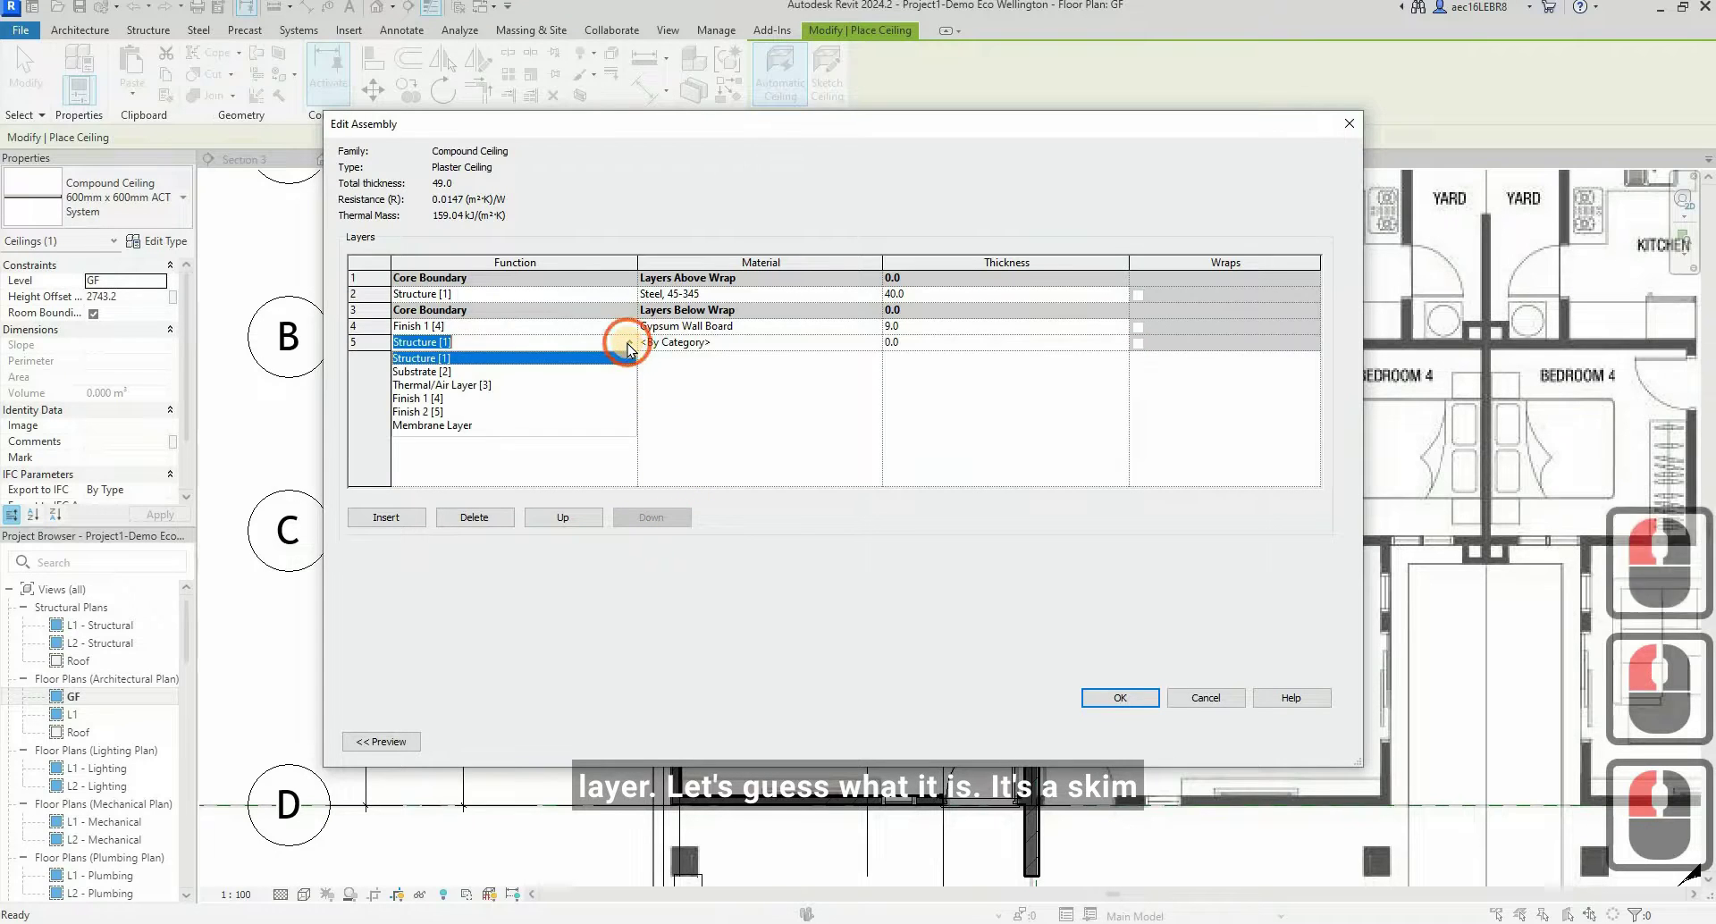
{"action": "left_click", "coordinate": [417, 399]}
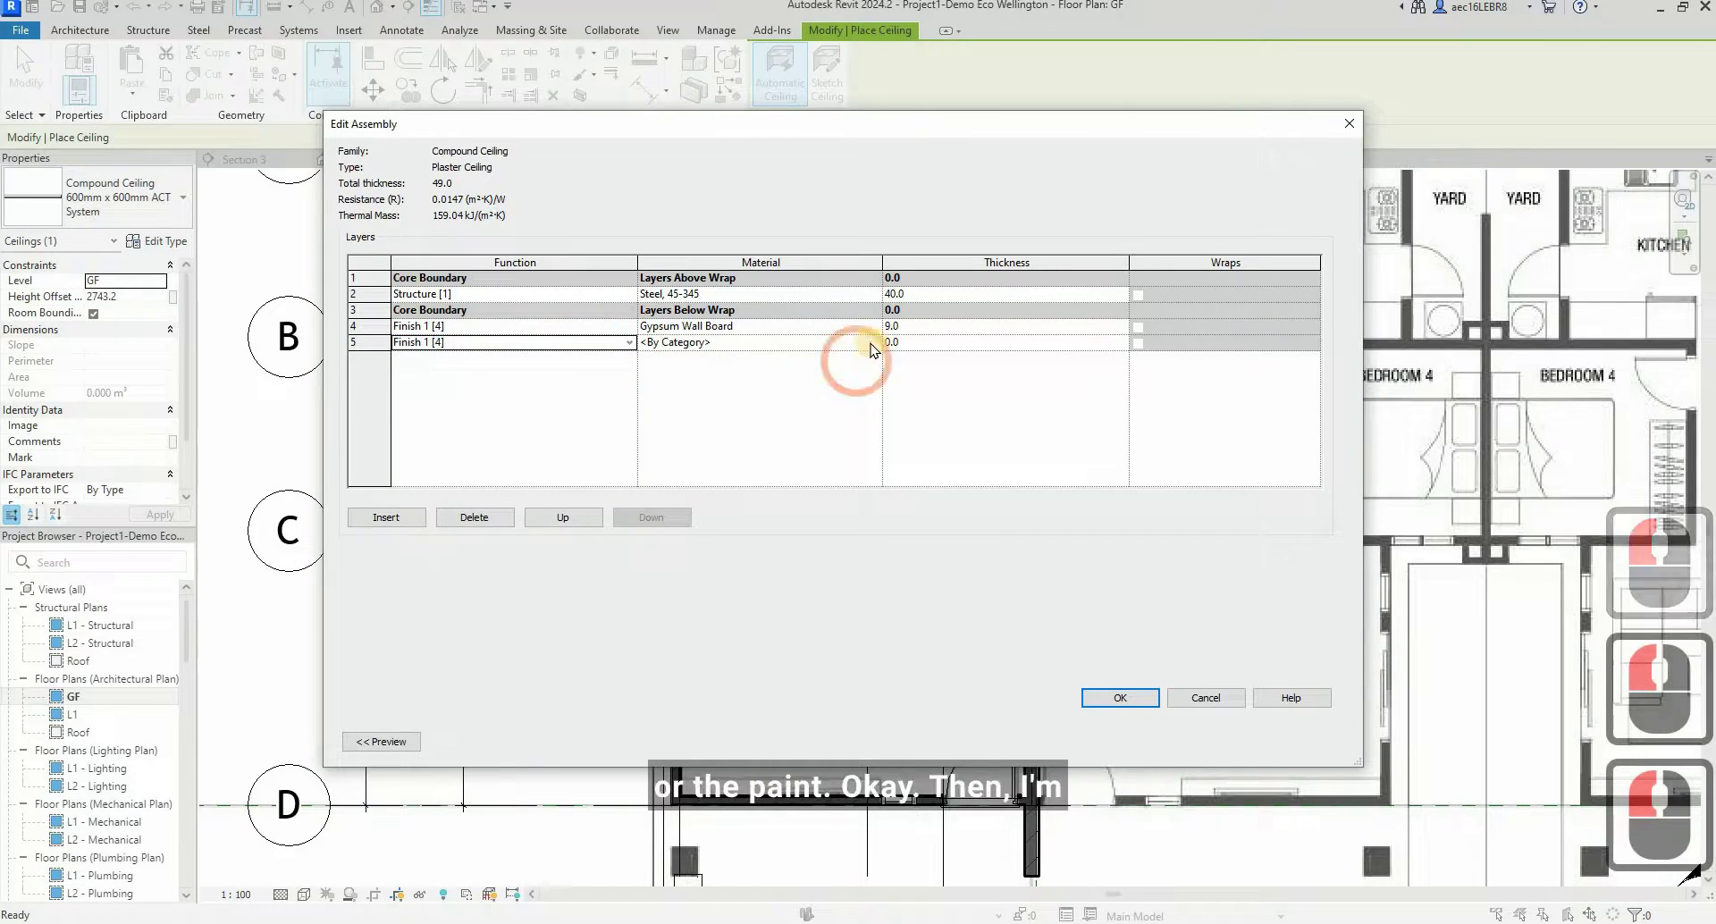
- Search the materials for "paint" and assign the project material Paint to the new bottom Finish 1 [4] layer
{"action": "left_click", "coordinate": [871, 344]}
{"action": "left_click", "coordinate": [871, 343]}
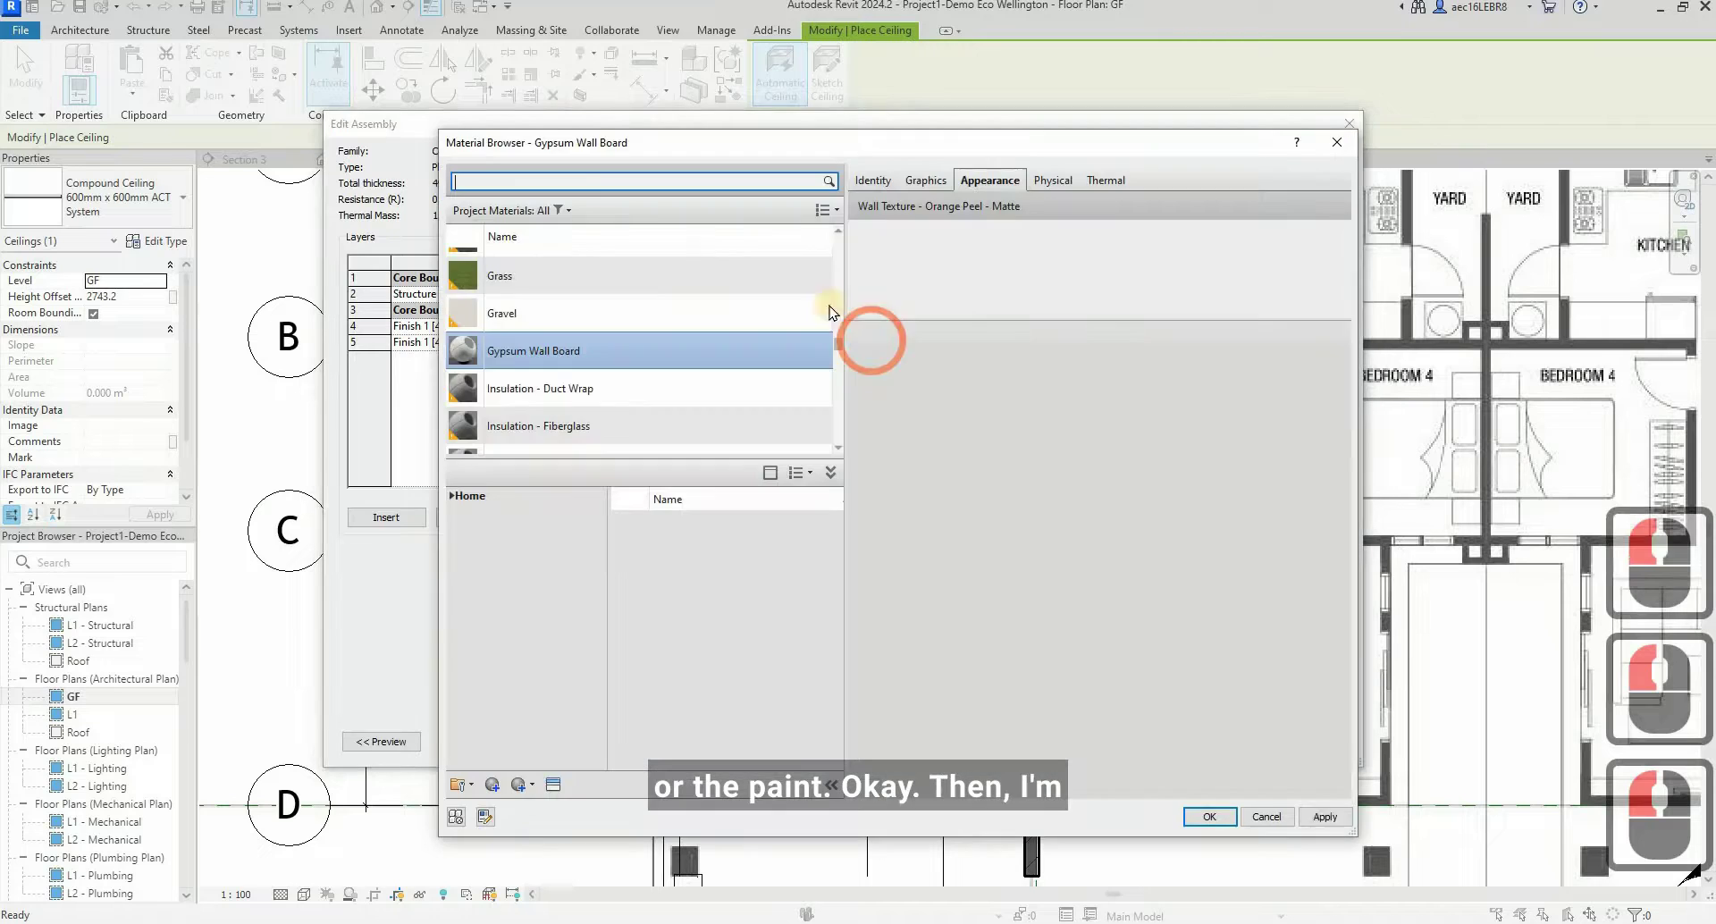
{"action": "left_click", "coordinate": [564, 184]}
{"action": "type", "text": "paint"}
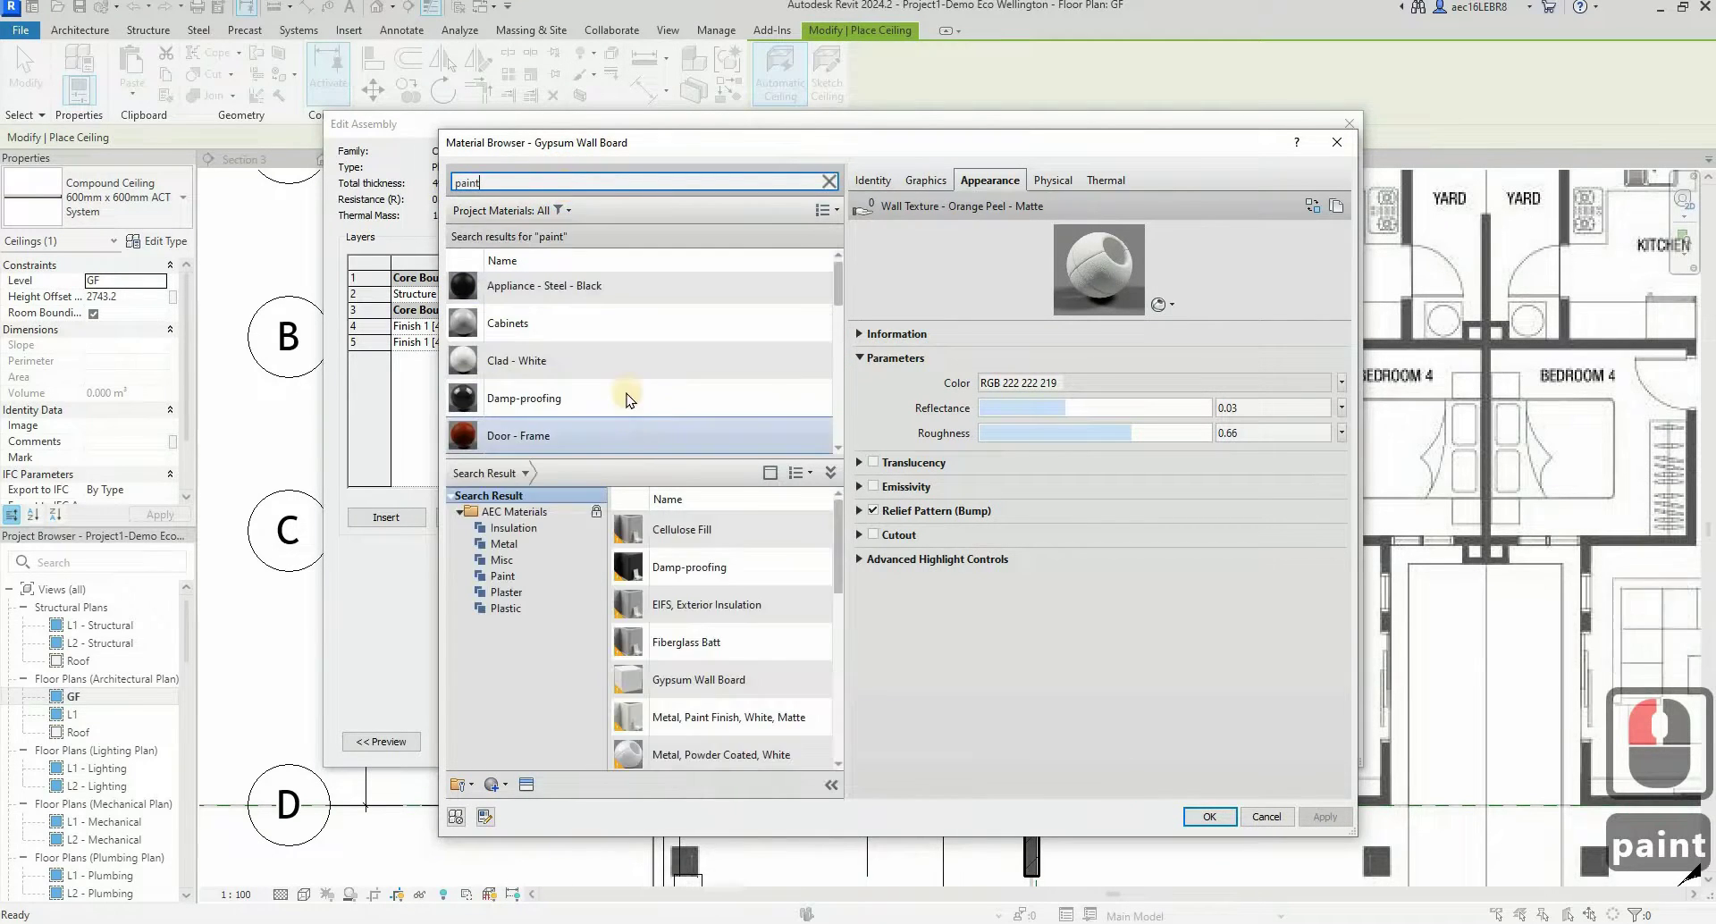
{"action": "scroll", "coordinate": [626, 363], "scroll_direction": "down", "scroll_amount": 2}
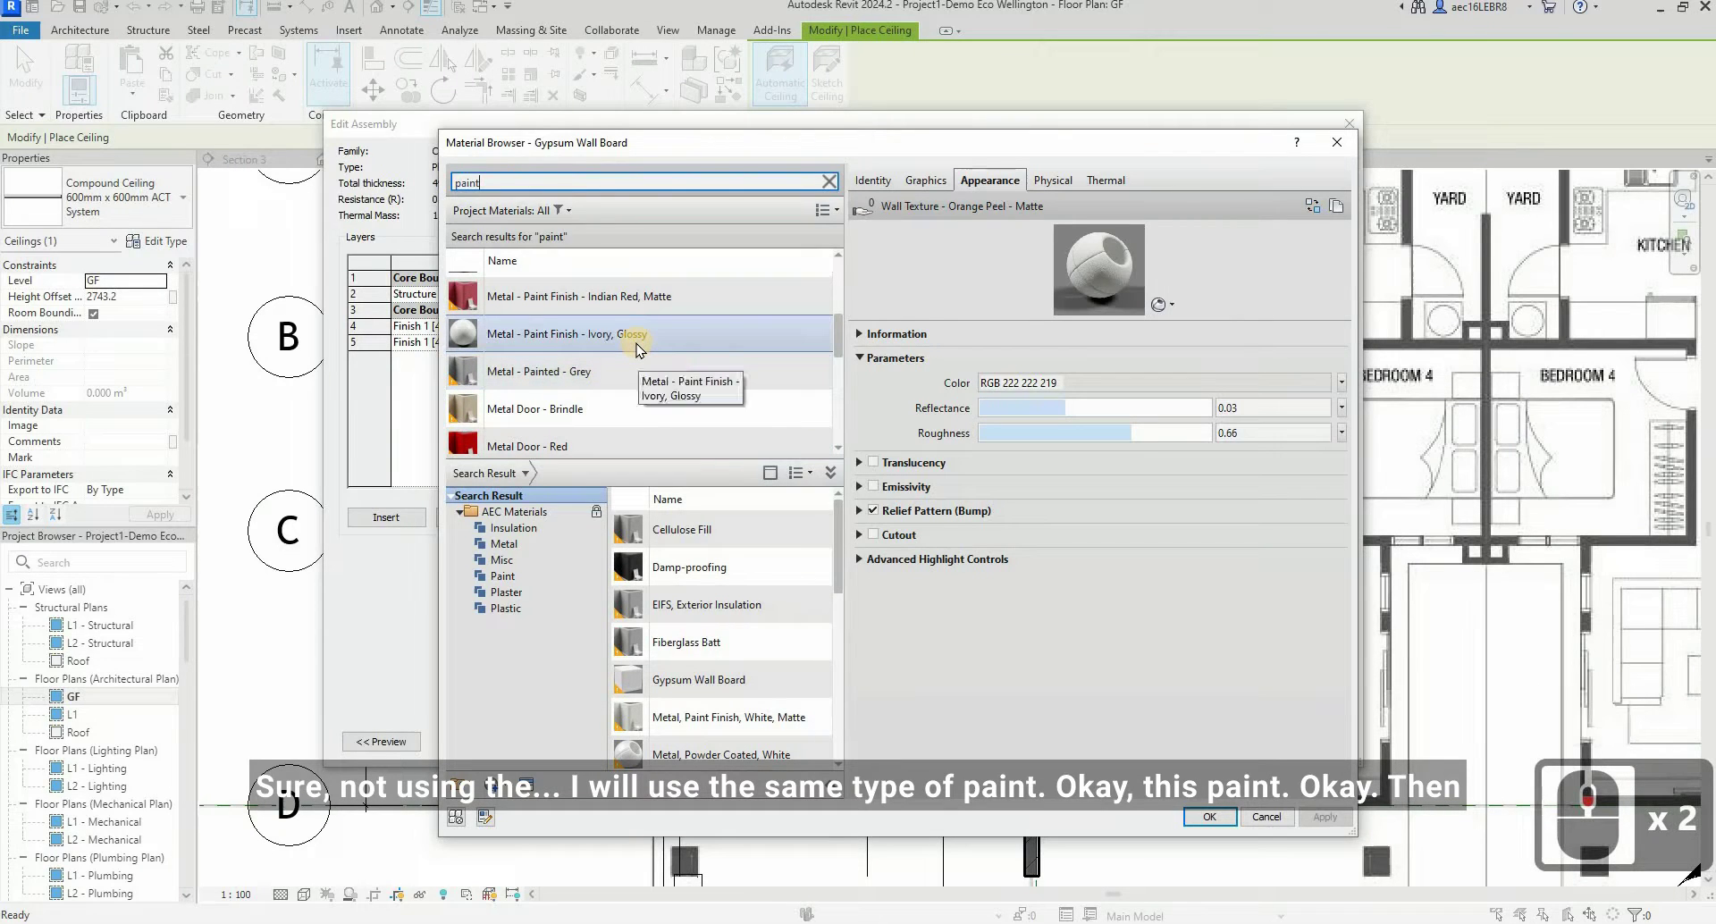
{"action": "scroll", "coordinate": [637, 343], "scroll_direction": "down", "scroll_amount": 3}
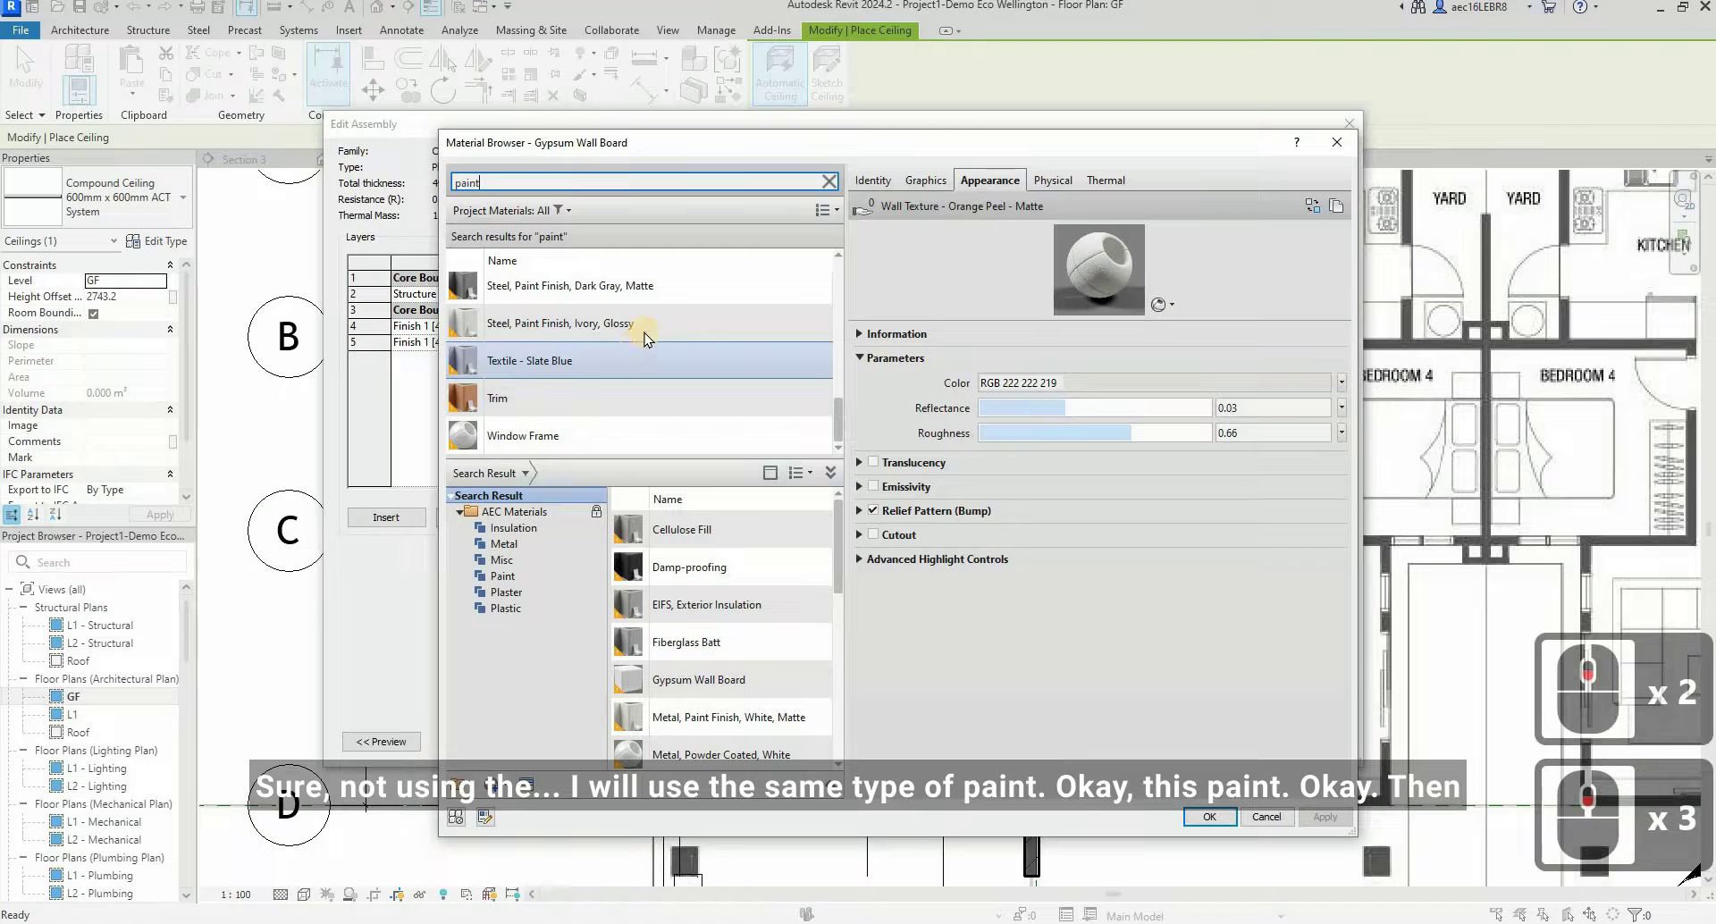
{"action": "scroll", "coordinate": [645, 333], "scroll_direction": "up", "scroll_amount": 3}
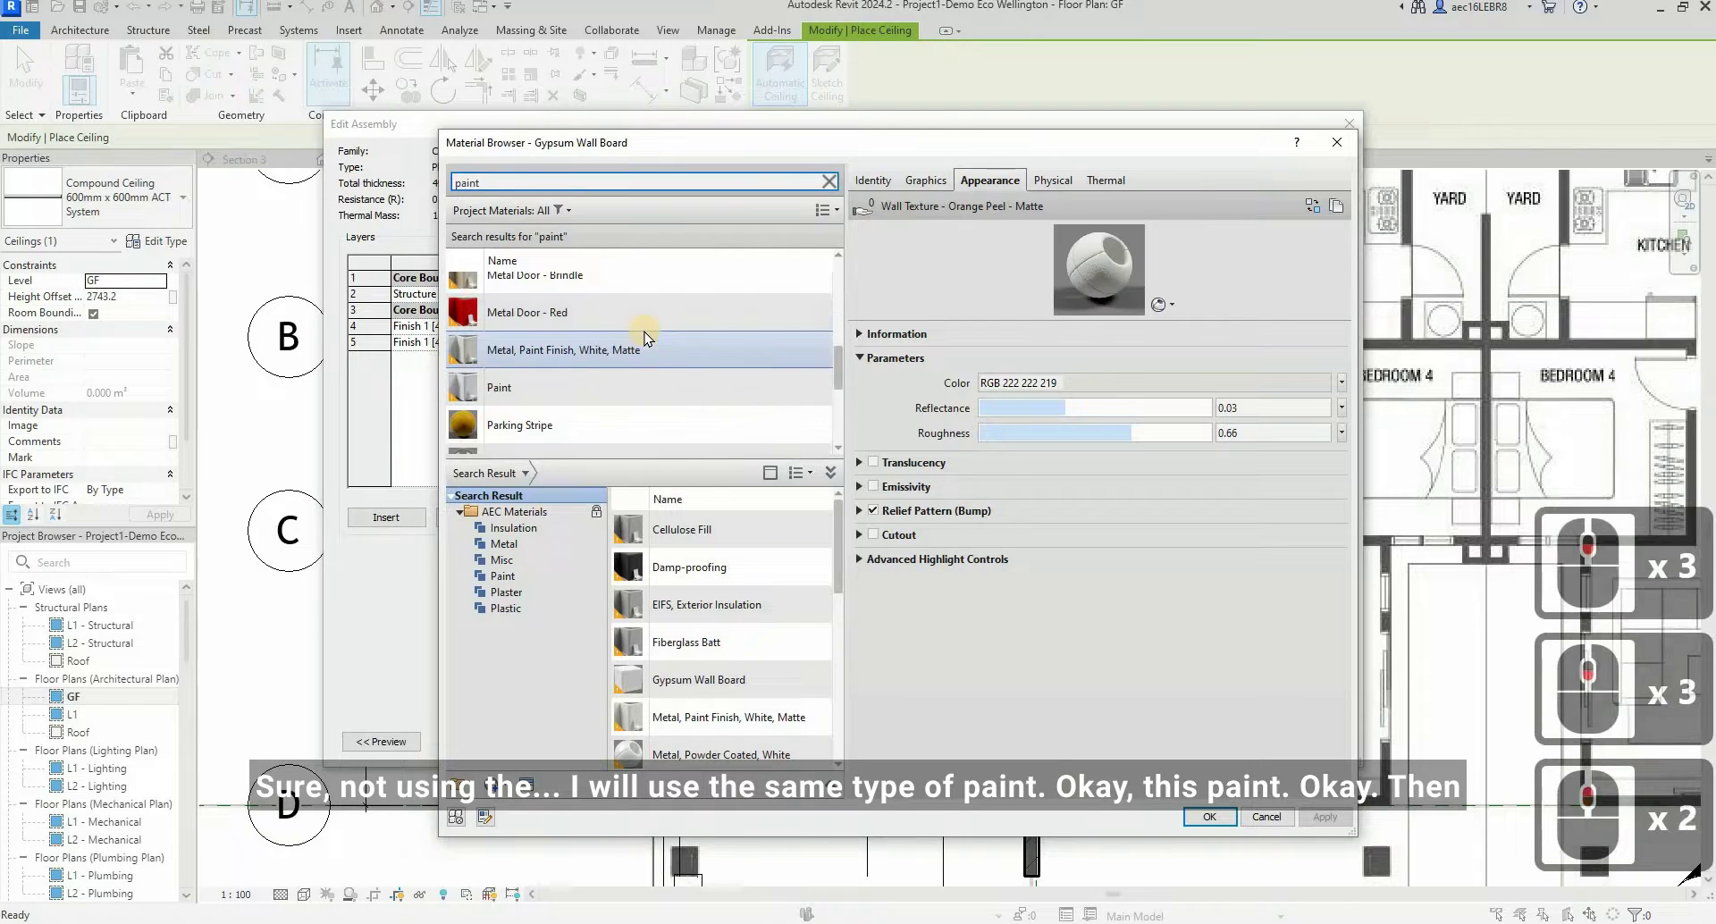
{"action": "left_click", "coordinate": [611, 393]}
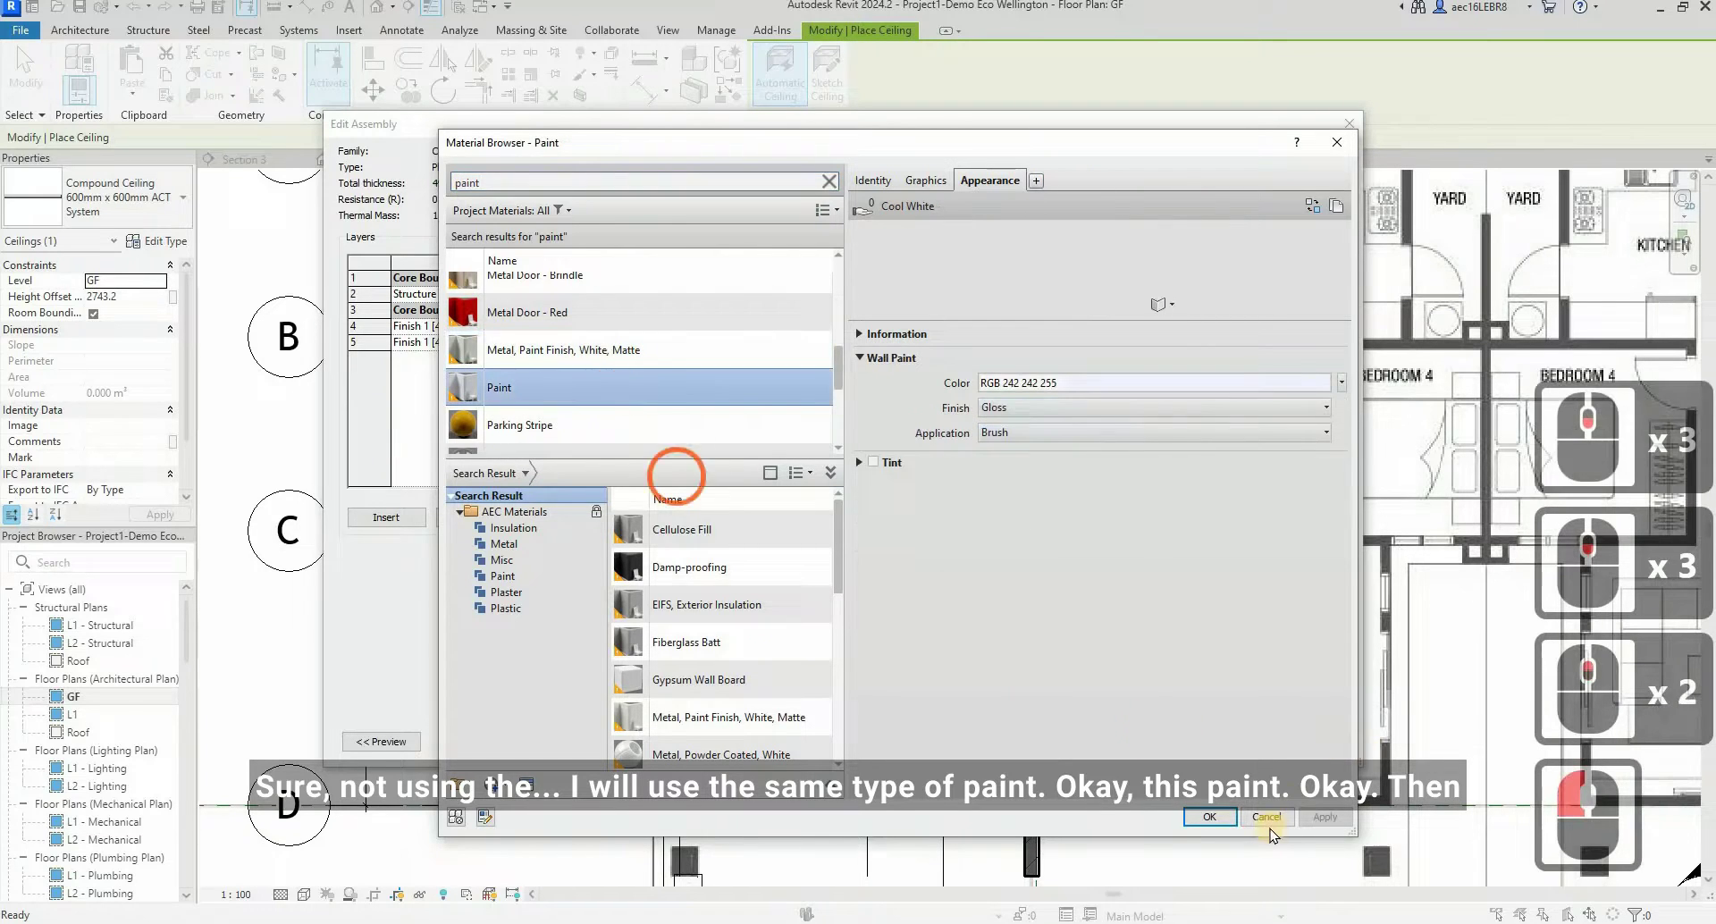
{"action": "left_click", "coordinate": [1209, 817]}
- Set the Paint layer's thickness to 1 mm and accept the Plaster Ceiling layer structure
{"action": "left_click", "coordinate": [1016, 346]}
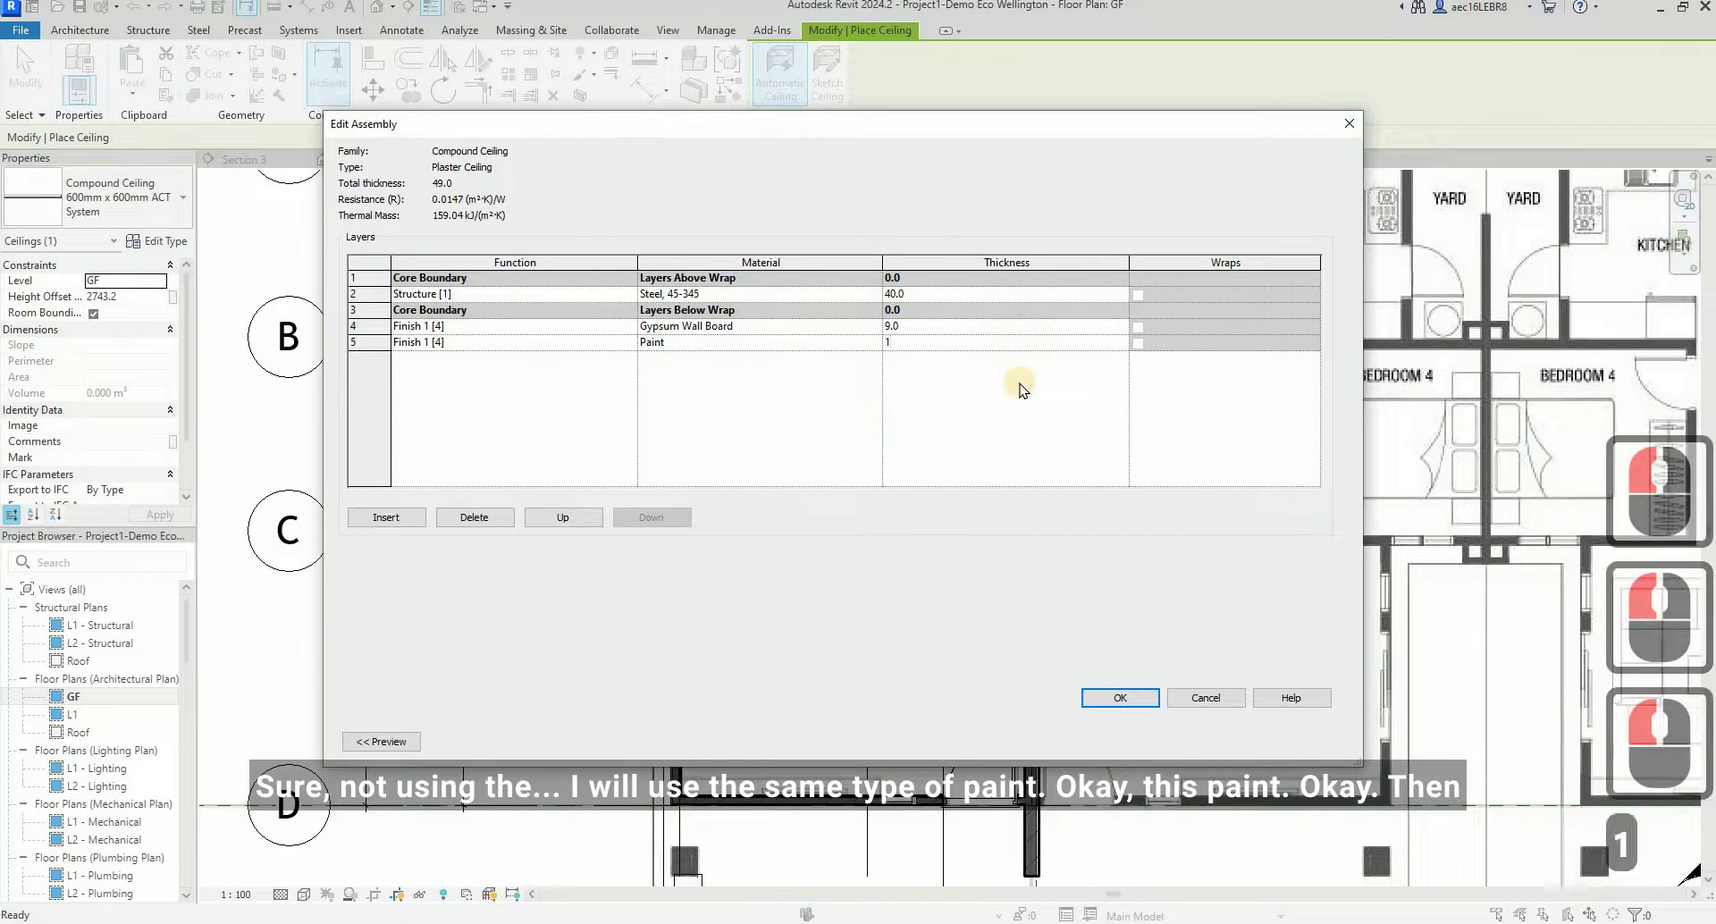
{"action": "left_click", "coordinate": [1022, 389]}
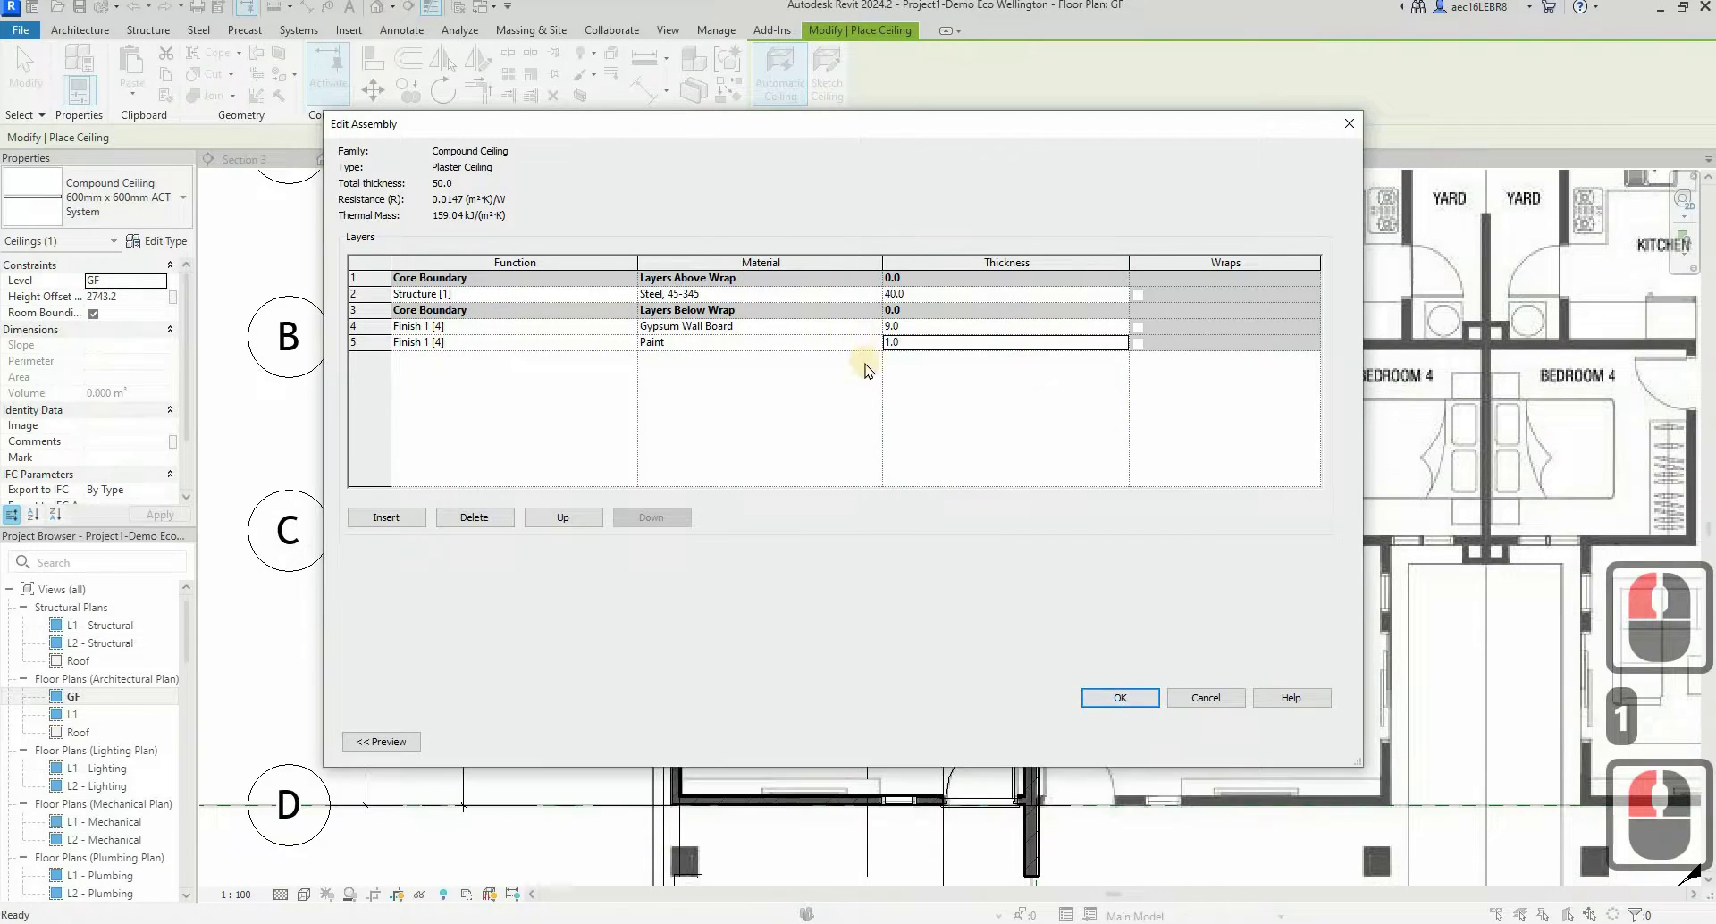
{"action": "left_click", "coordinate": [1122, 698]}
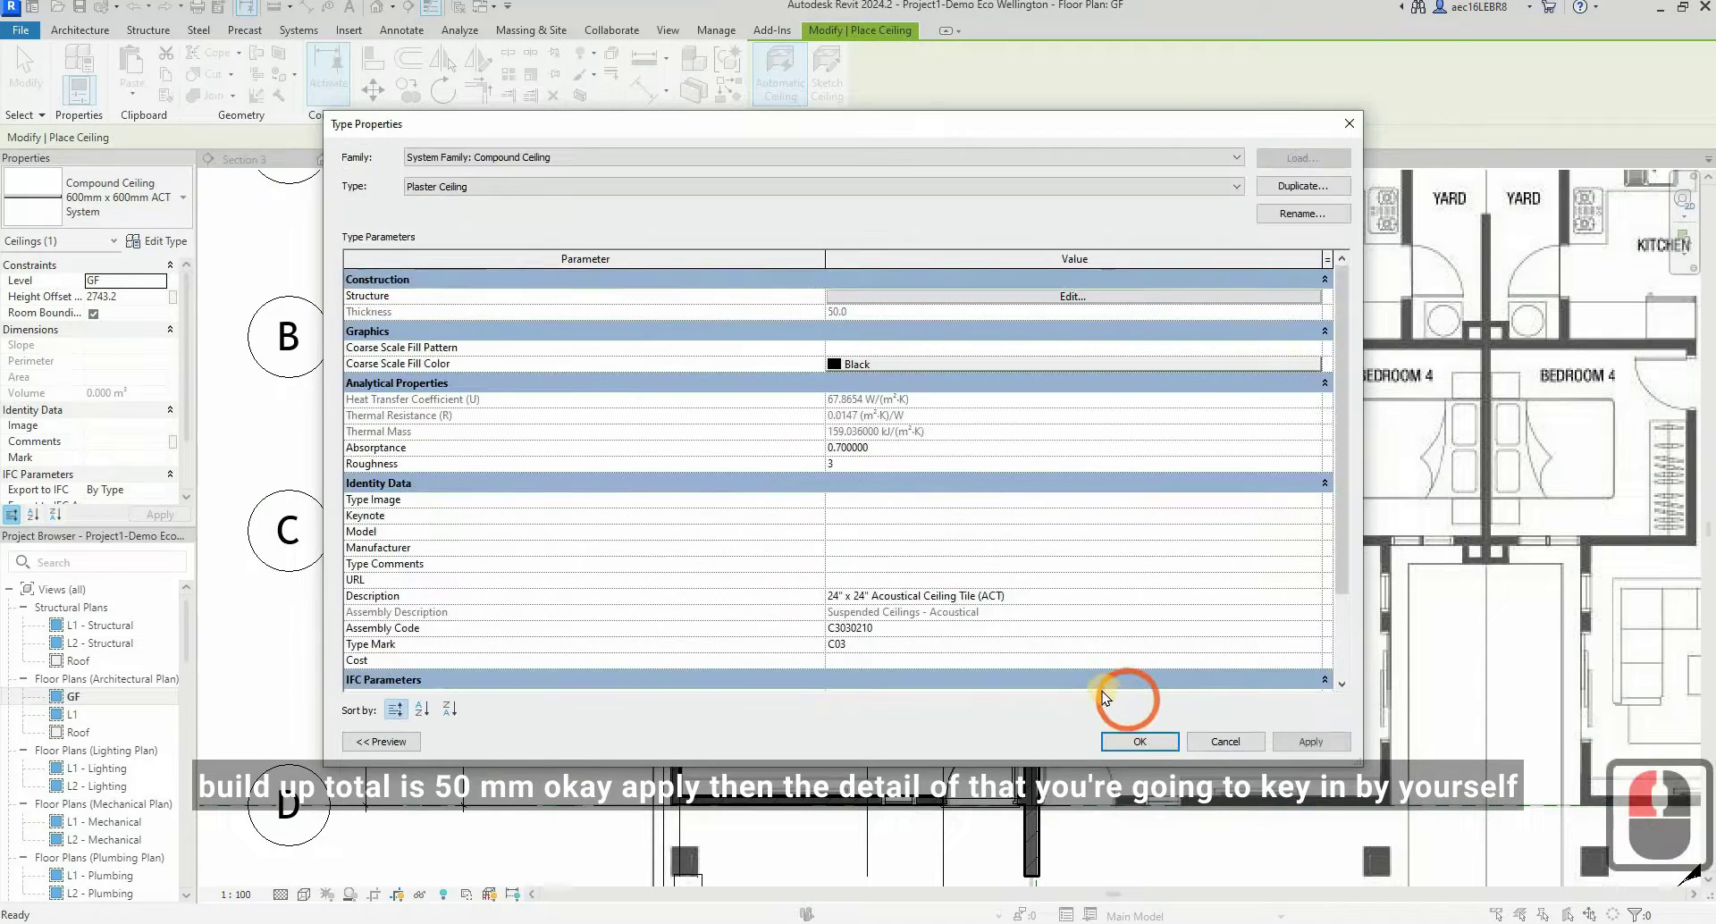
- Replace the acoustical tile text in the Plaster Ceiling type's Description with plaster wording
{"action": "scroll", "coordinate": [1072, 517], "scroll_direction": "down", "scroll_amount": 4}
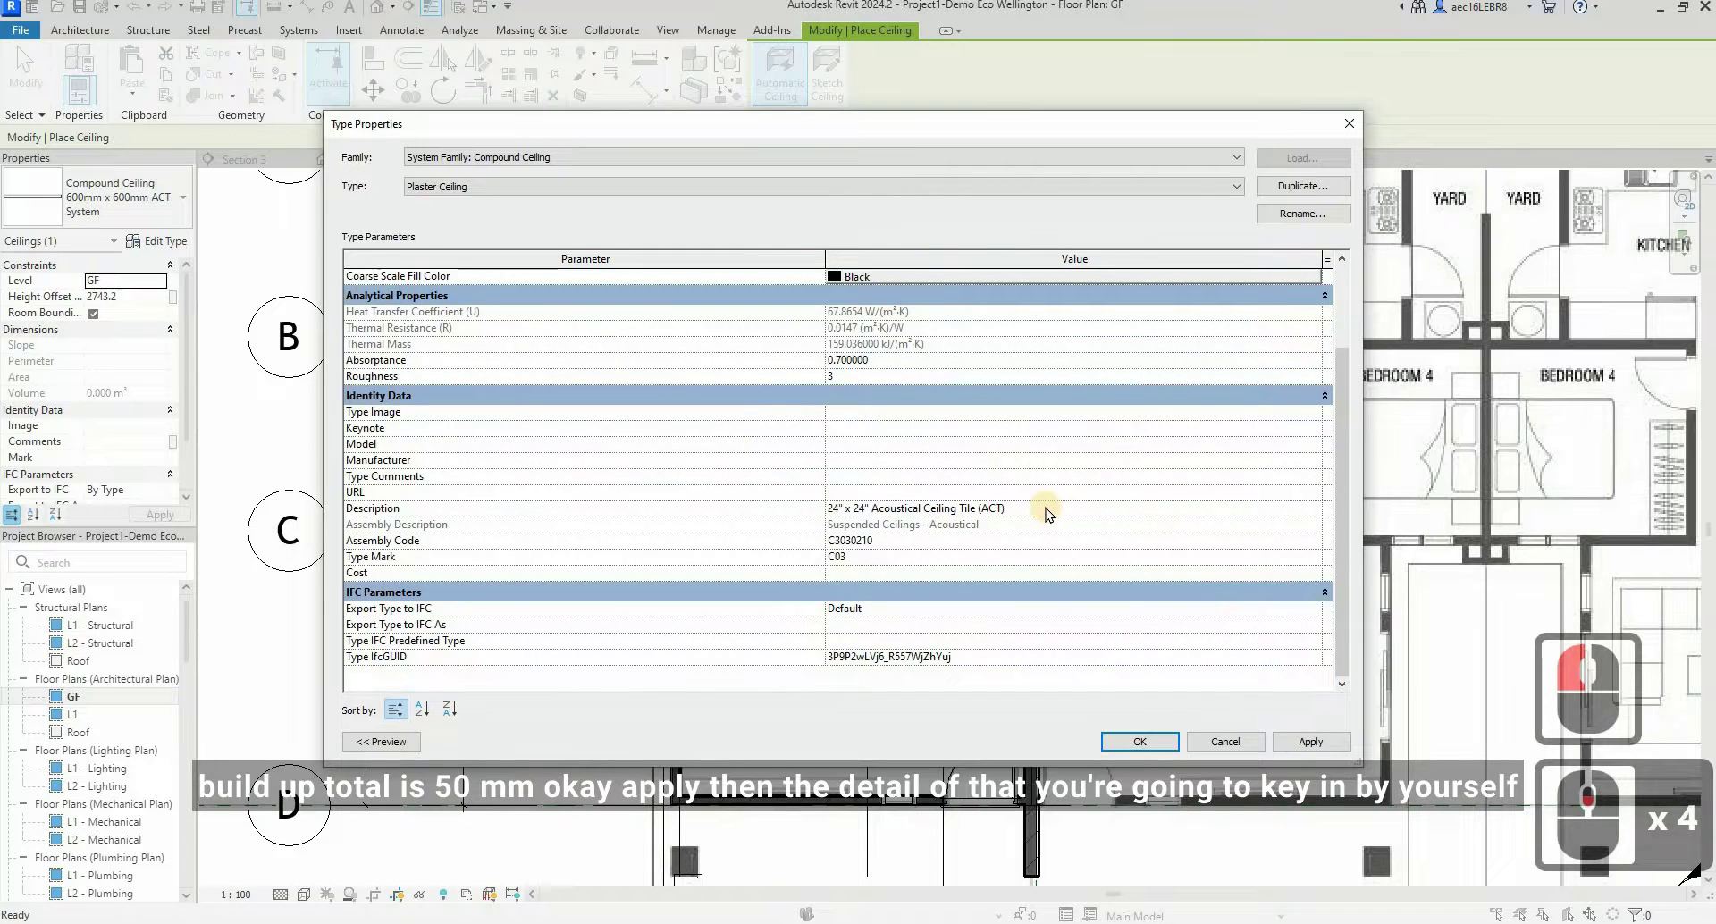
{"action": "left_click", "coordinate": [1046, 509]}
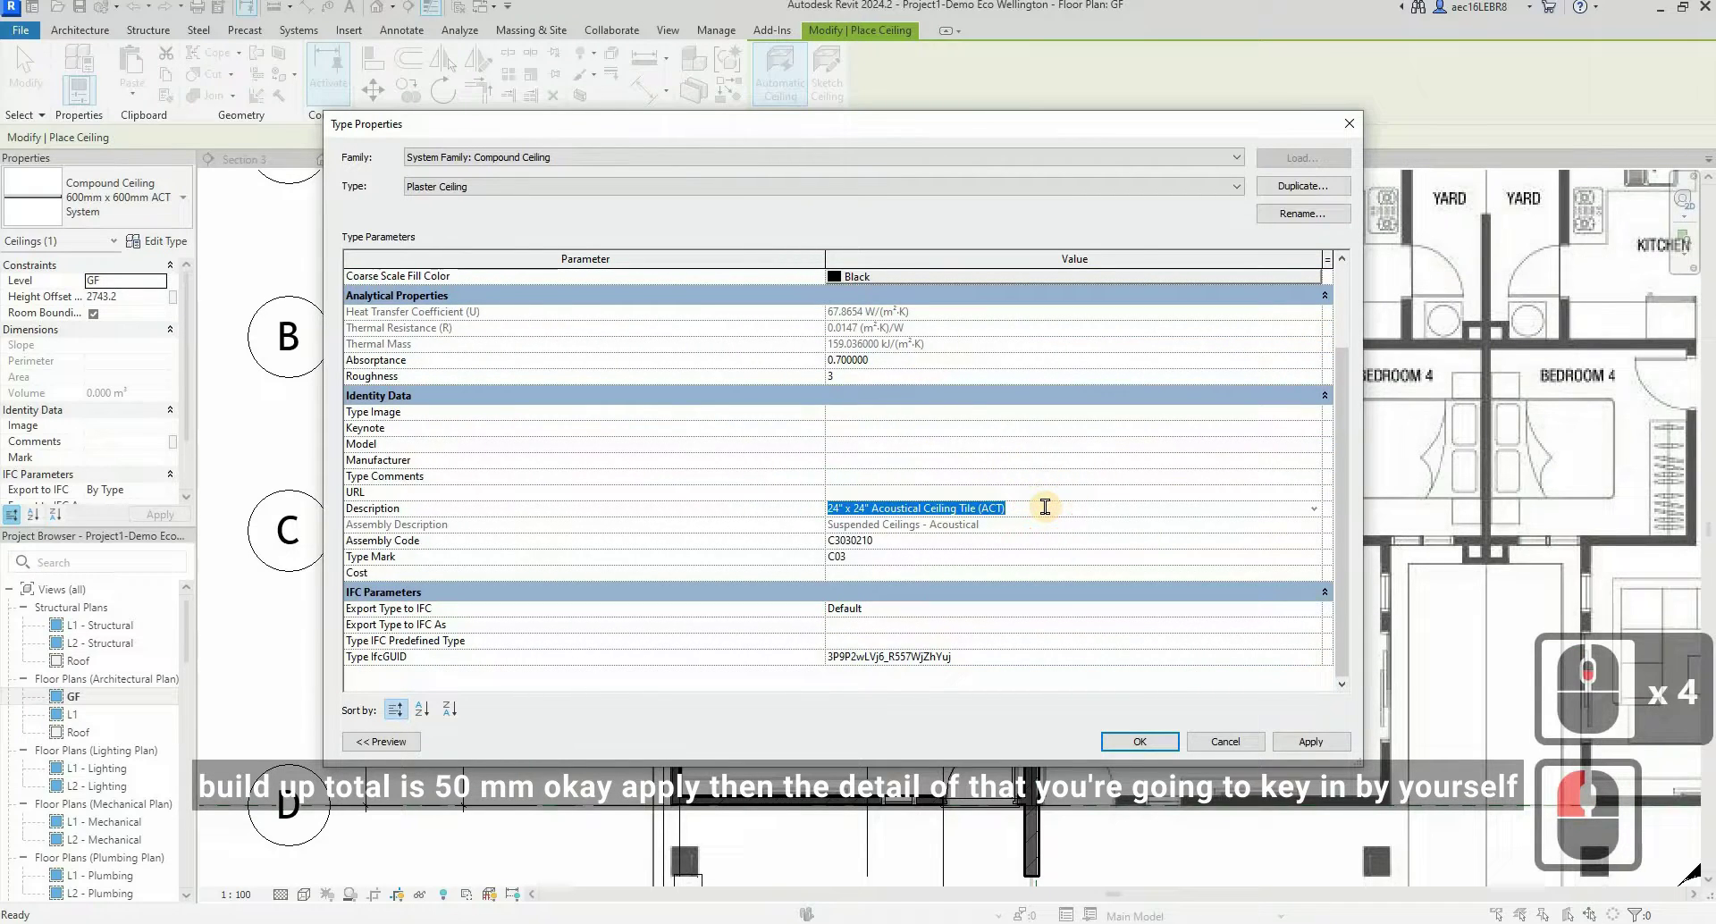
{"action": "type", "text": "Plasetr"}
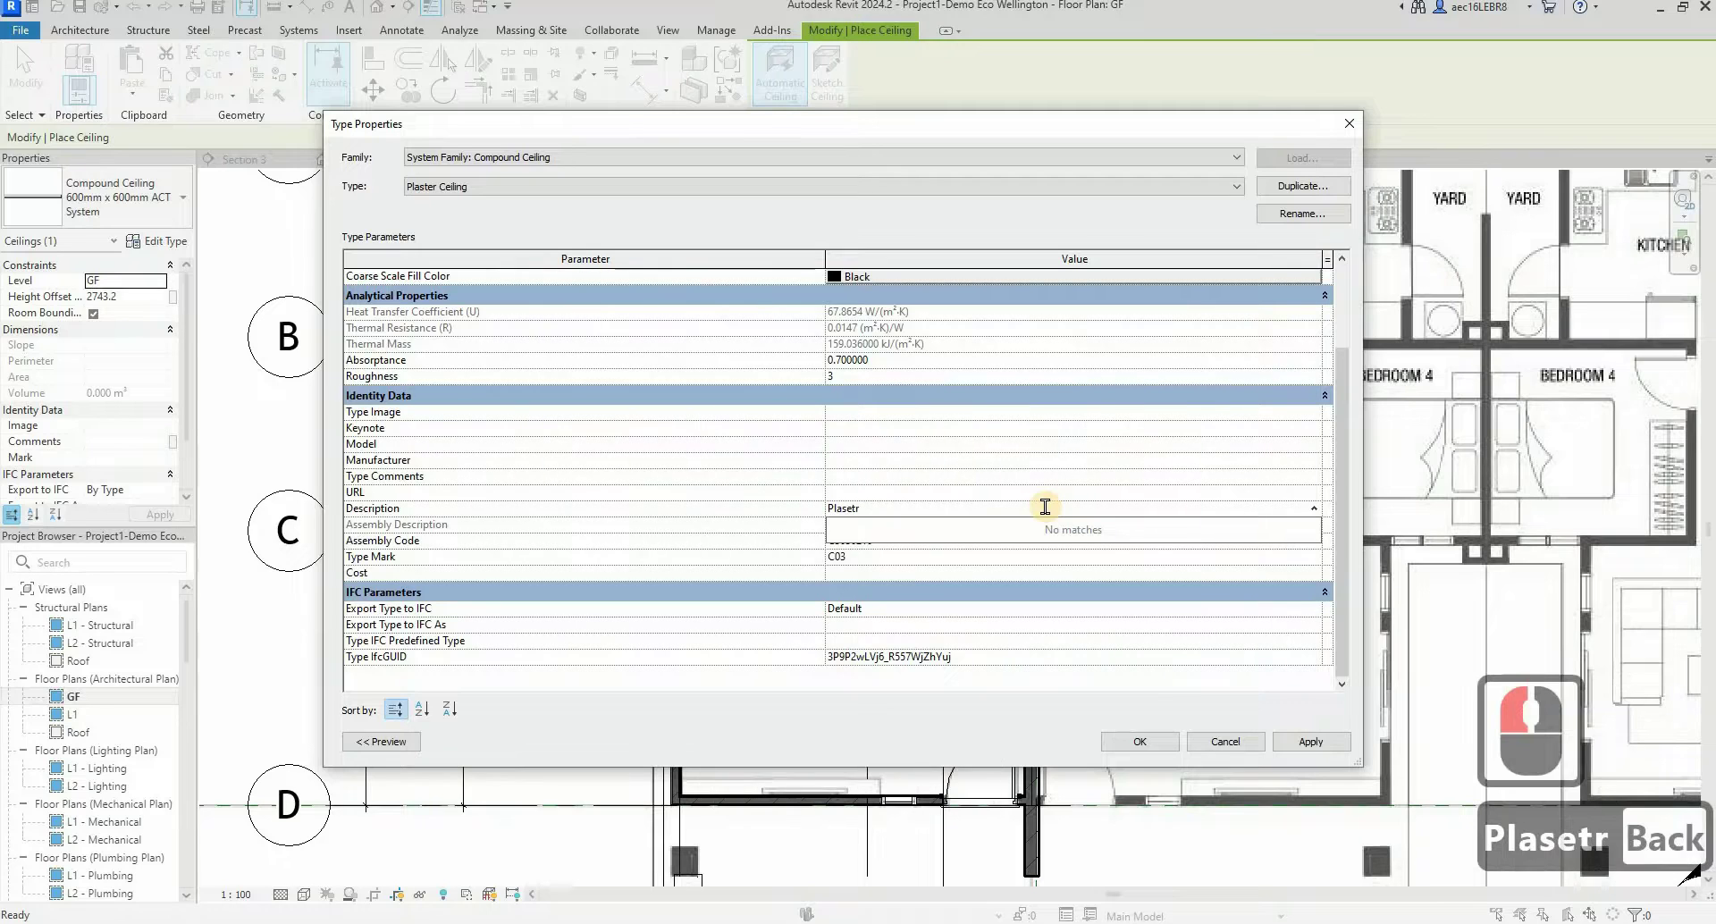
- Complete the Plaster Ceiling type's description as "Plaster board ceiling"
{"action": "key", "text": "BackSpace"}
{"action": "key", "text": "BackSpace"}
{"action": "key", "text": "BackSpace"}
{"action": "type", "text": "ter board"}
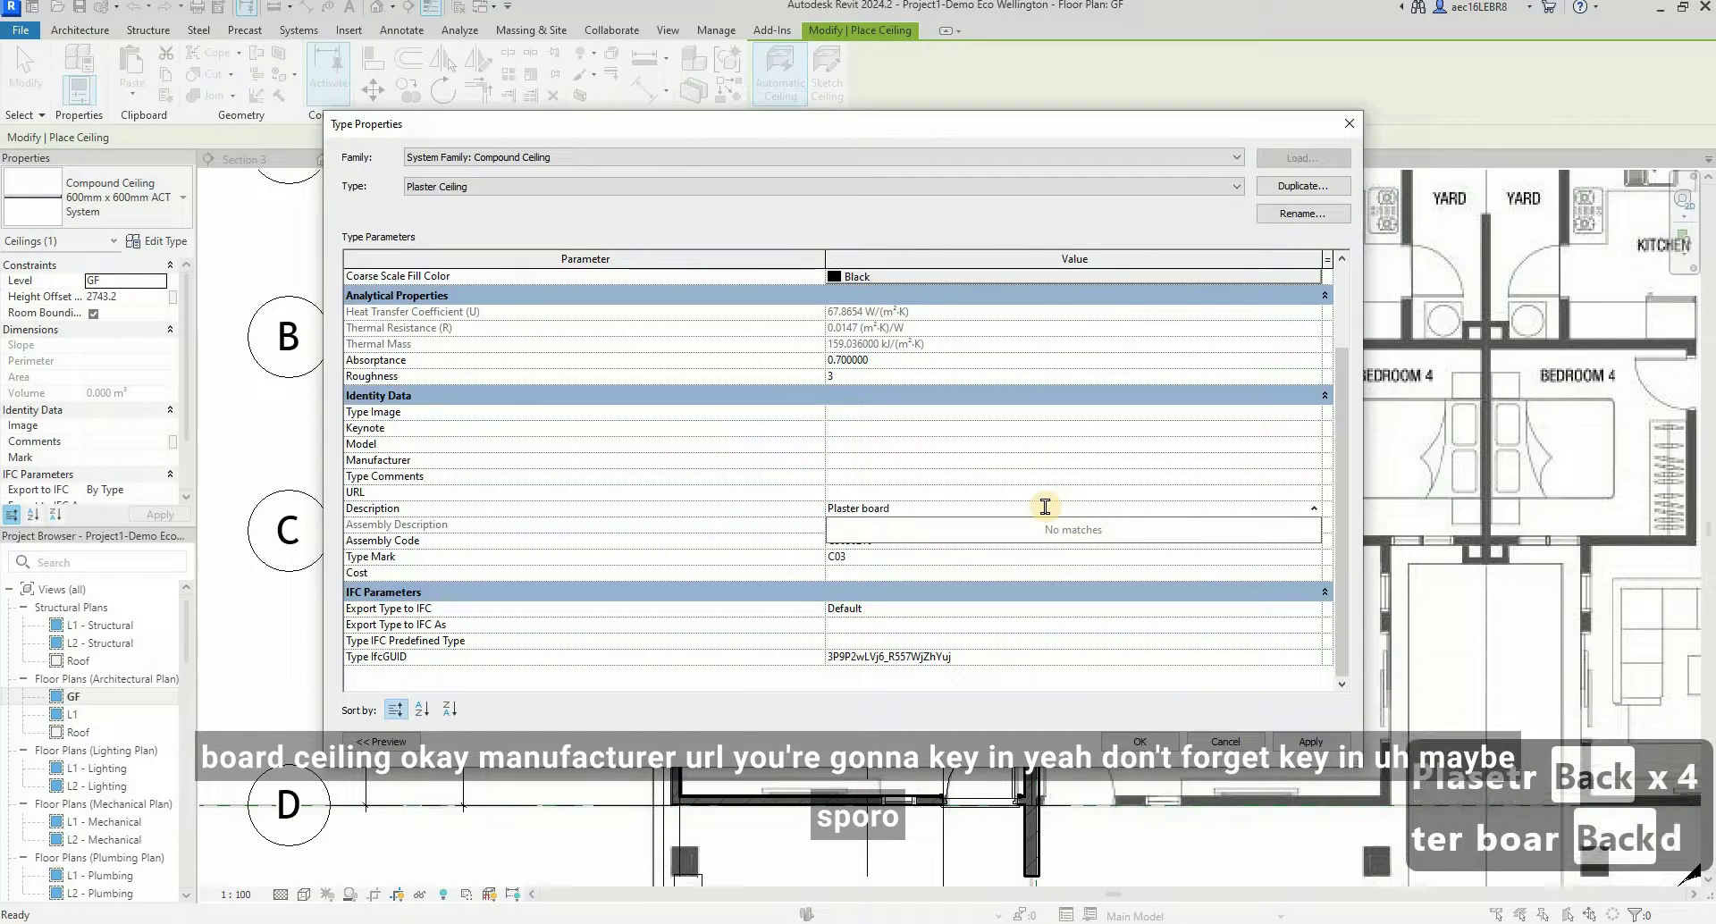
{"action": "type", "text": " ceiling"}
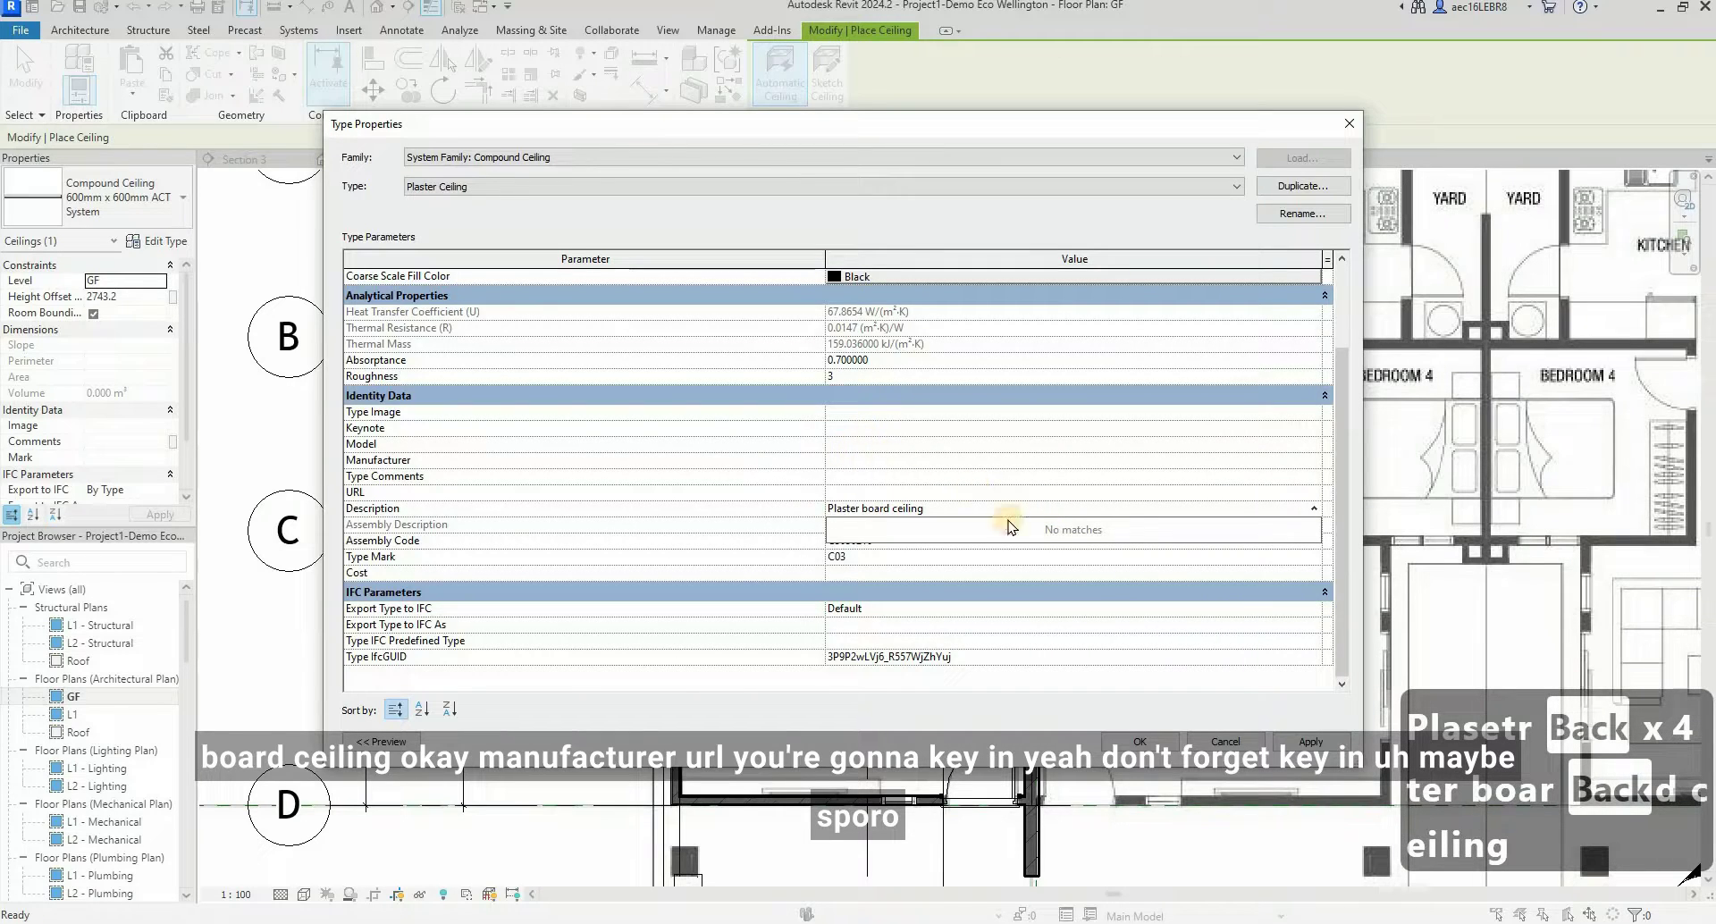
{"action": "left_click", "coordinate": [878, 477]}
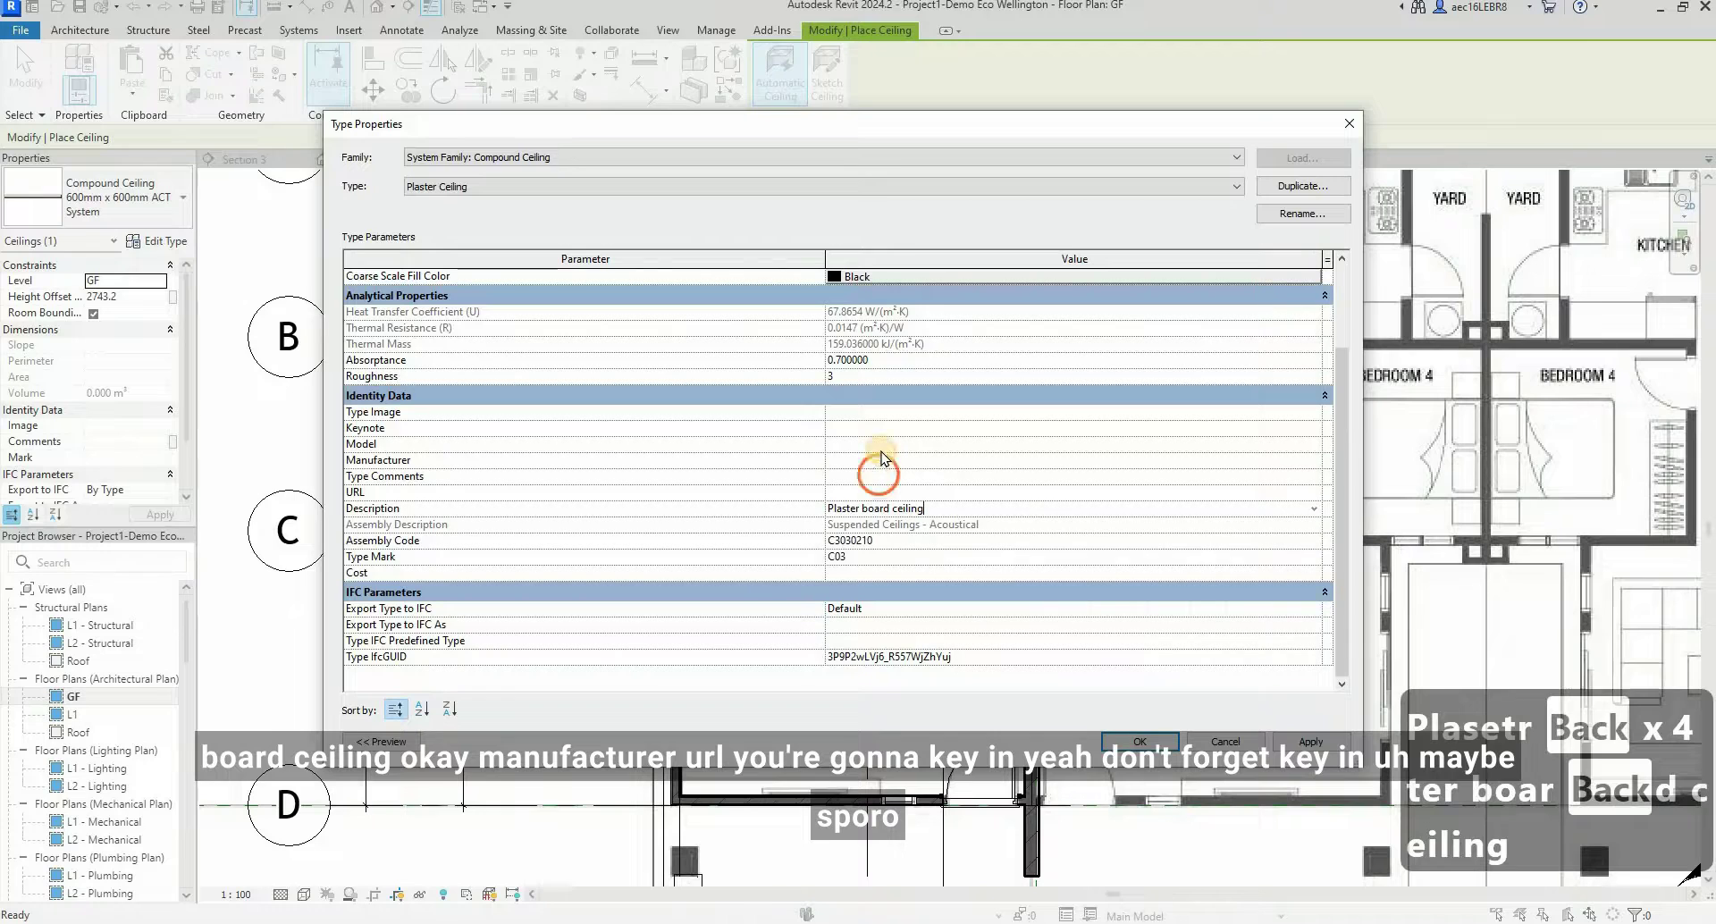
- Enter "Boral" as the Plaster Ceiling type's model and copy it to the manufacturer
{"action": "left_click", "coordinate": [864, 441]}
{"action": "left_click", "coordinate": [889, 446]}
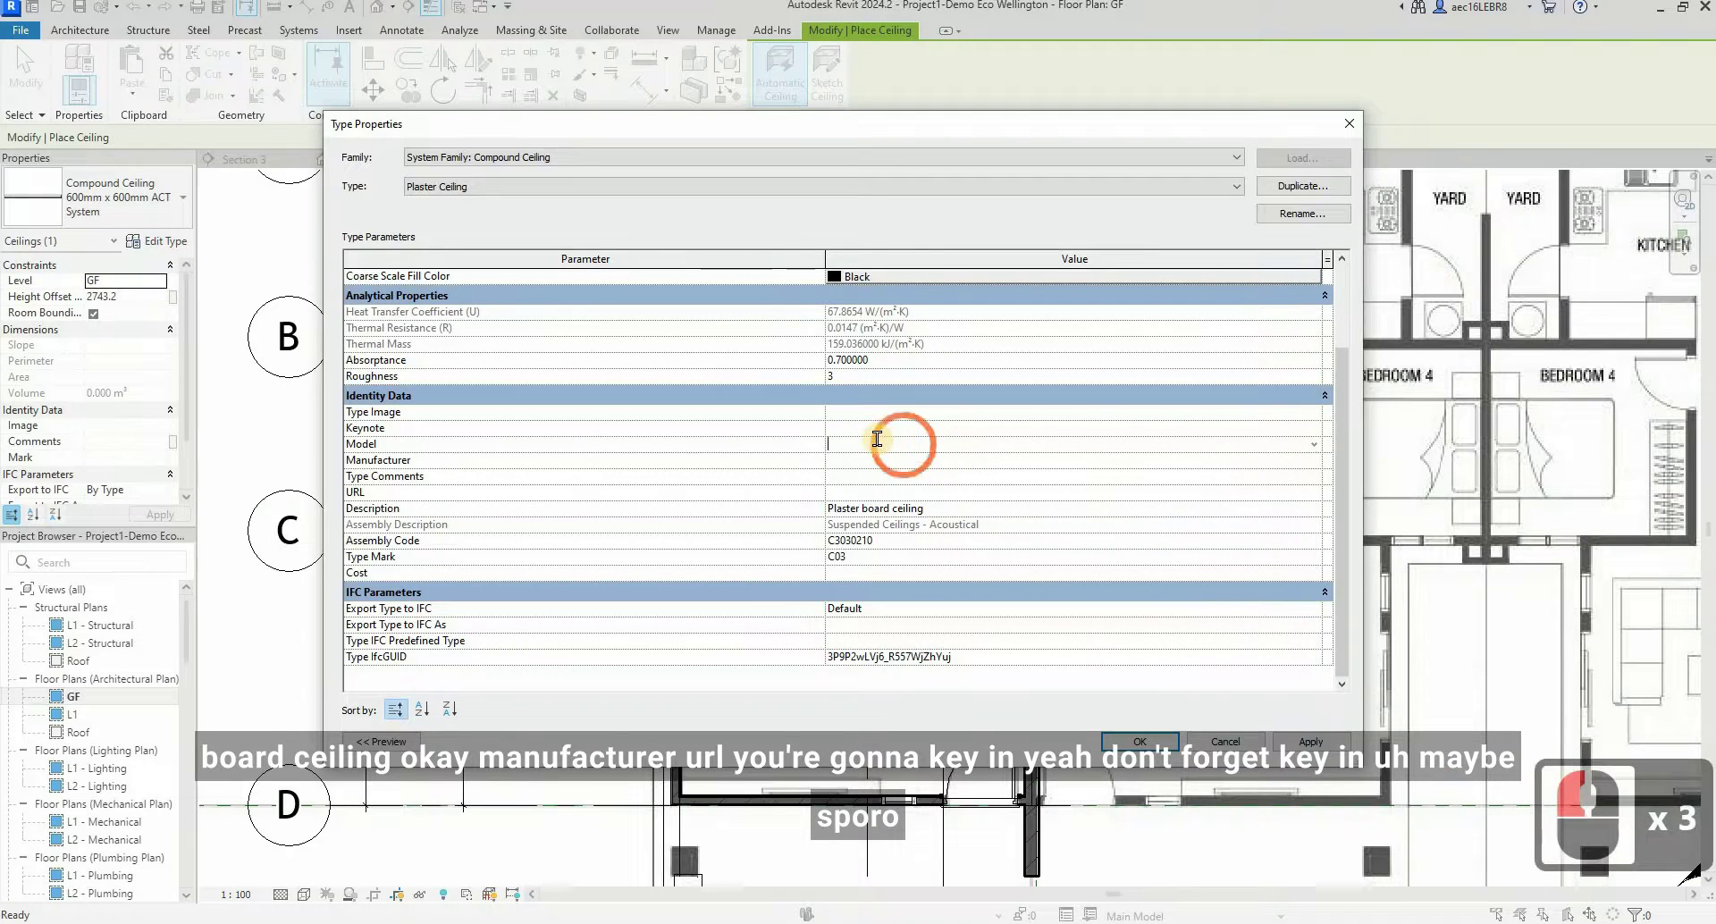
{"action": "type", "text": "Bp"}
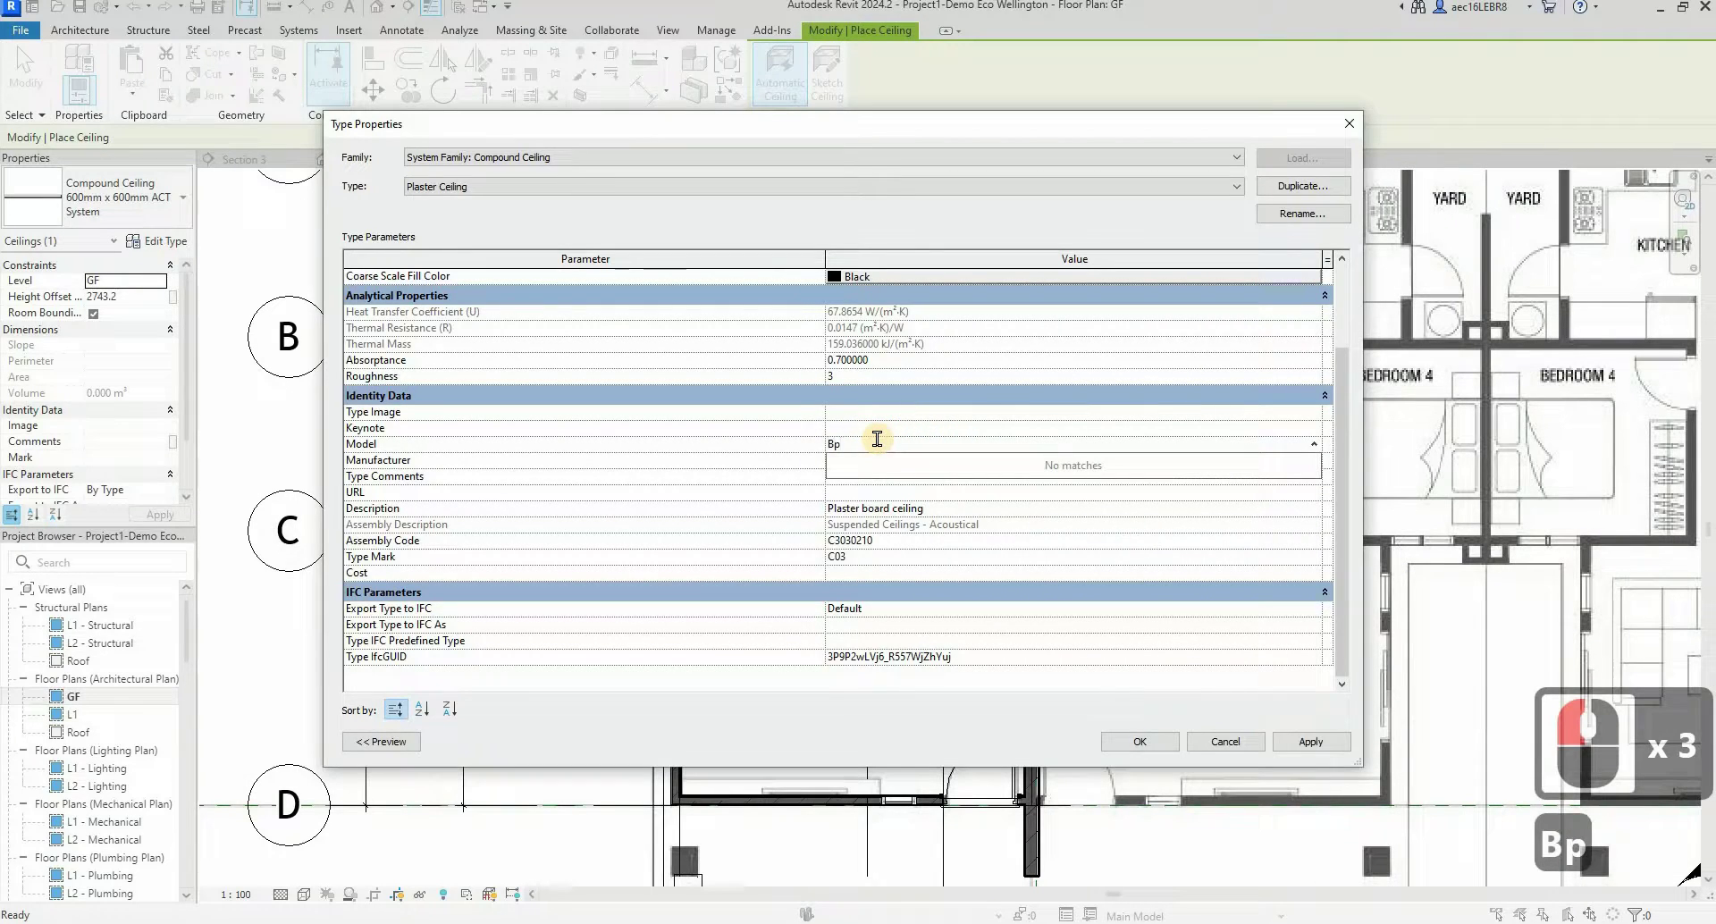
{"action": "key", "text": "BackSpace"}
{"action": "type", "text": "oral"}
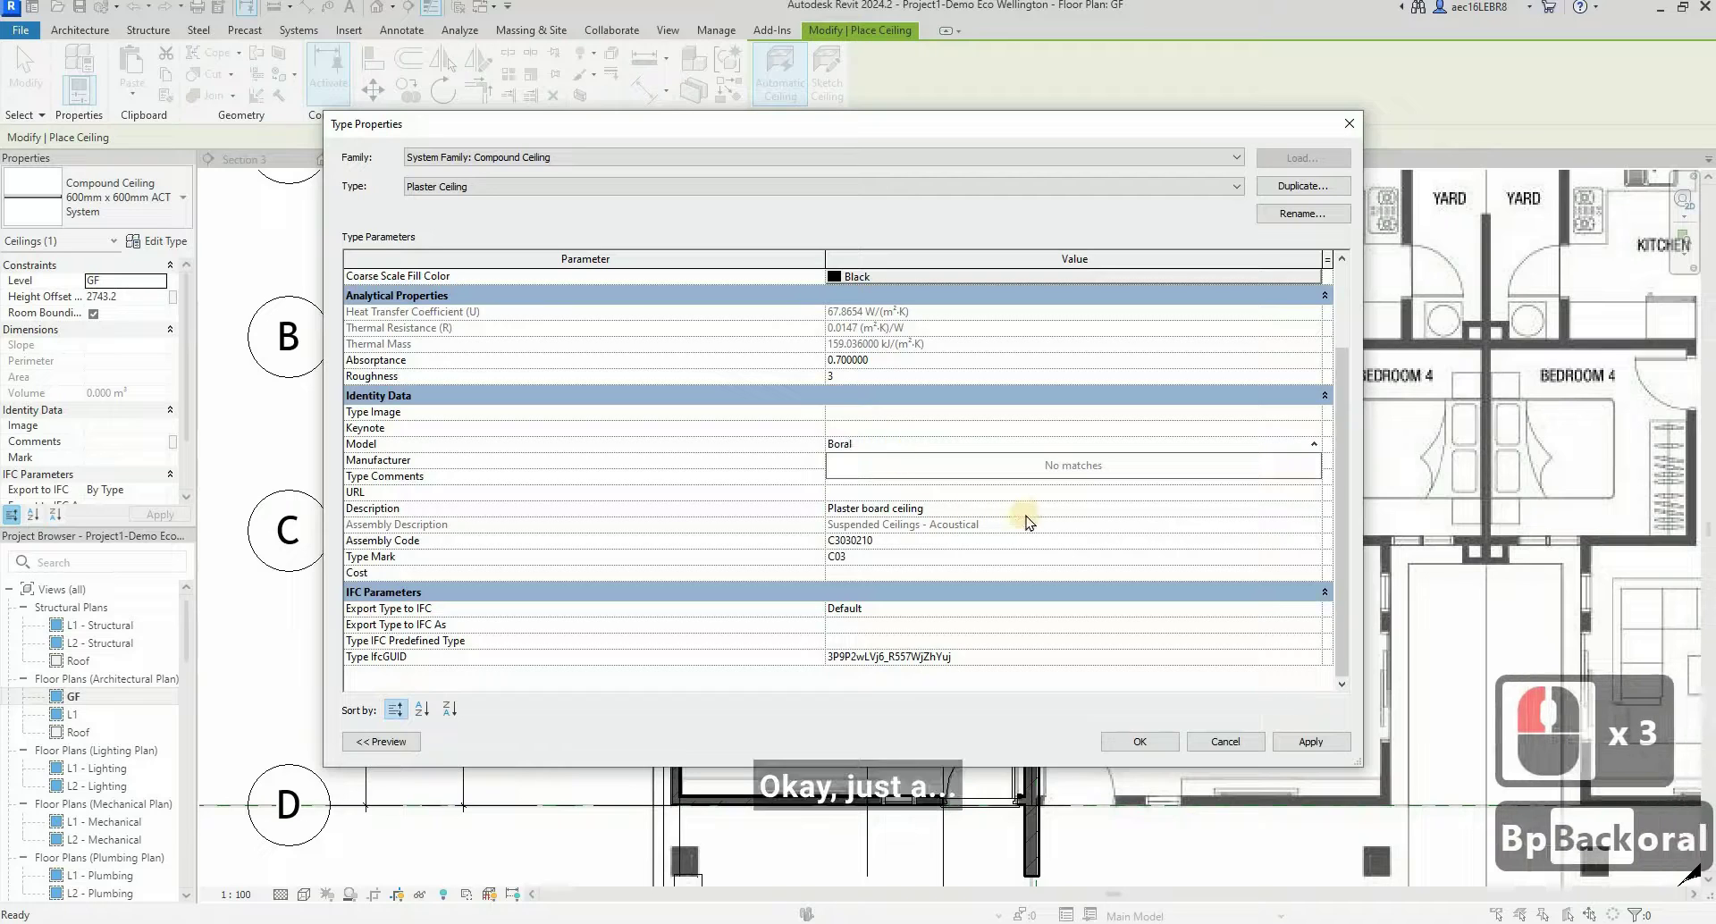
{"action": "double_click", "coordinate": [863, 454]}
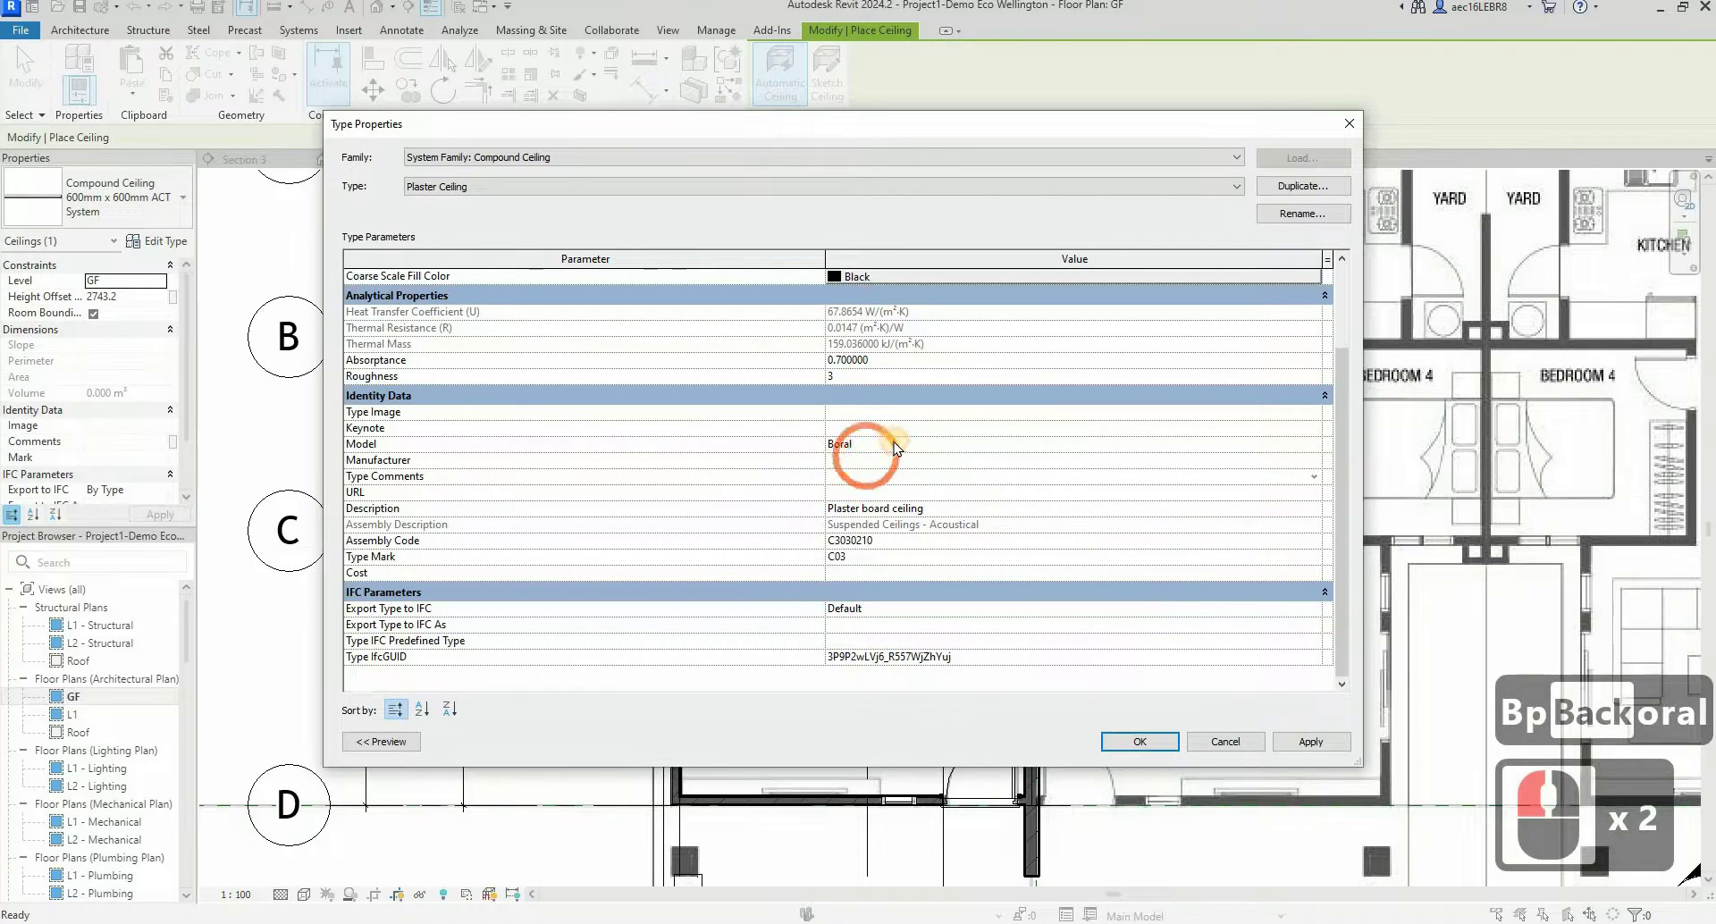
{"action": "left_click", "coordinate": [881, 444]}
{"action": "key", "text": "ctrl+c"}
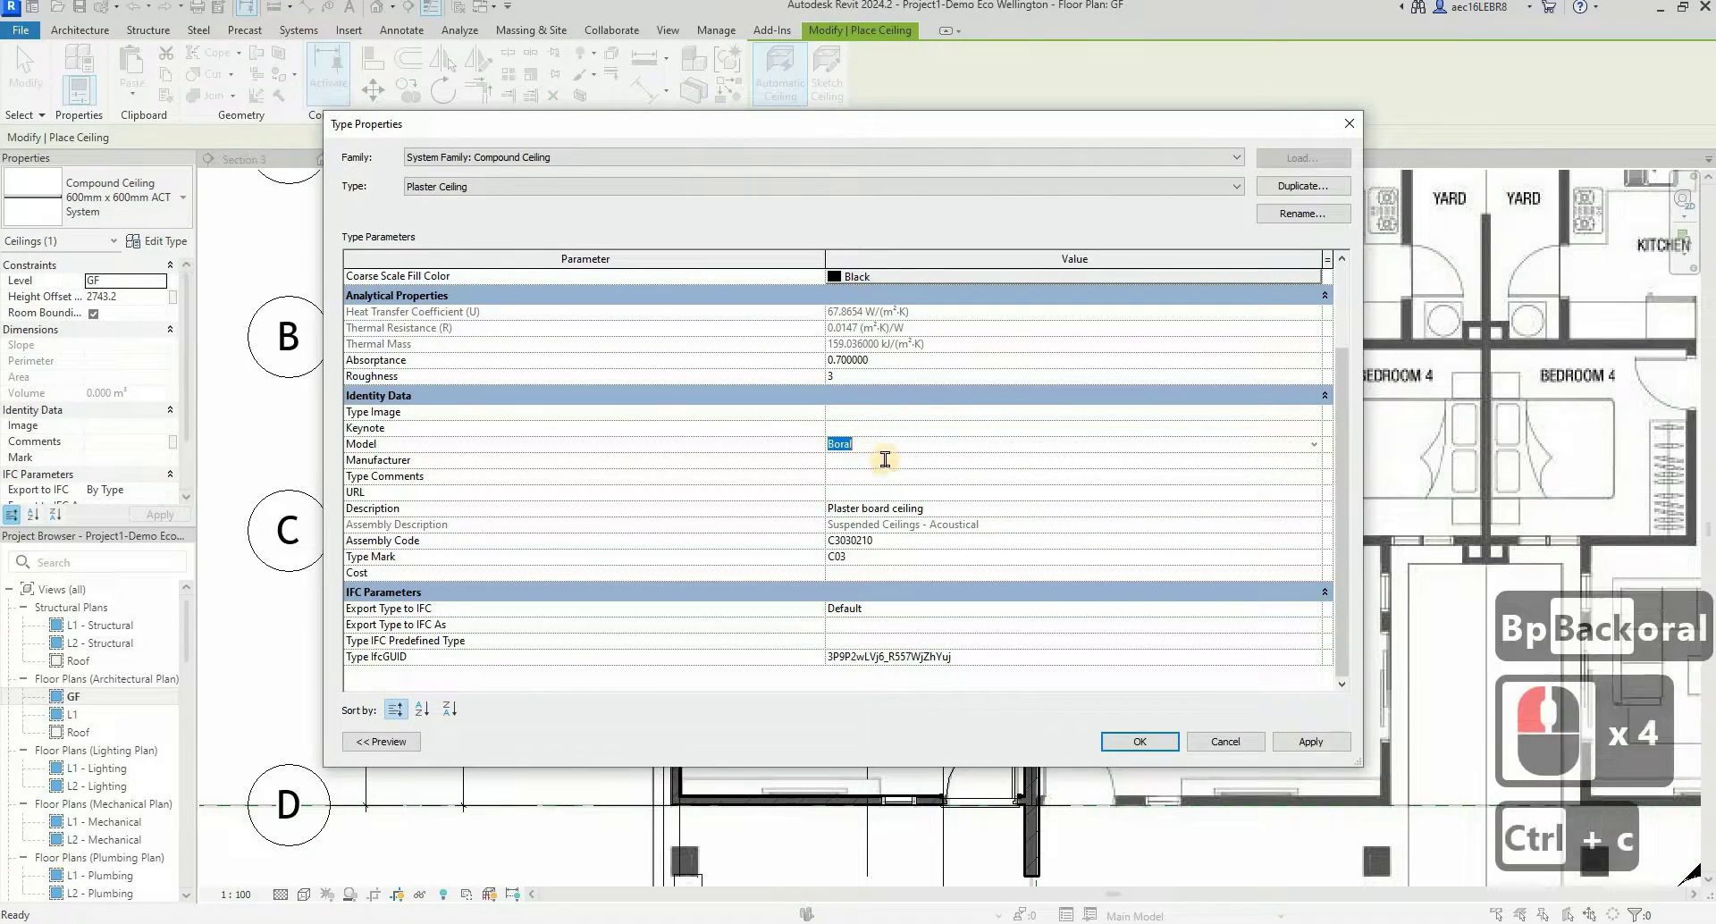
{"action": "left_click", "coordinate": [884, 460]}
{"action": "key", "text": "ctrl+v"}
- Set the ceiling type's model to "Plaster ceiling (normal)" and accept the type properties
{"action": "left_click", "coordinate": [885, 449]}
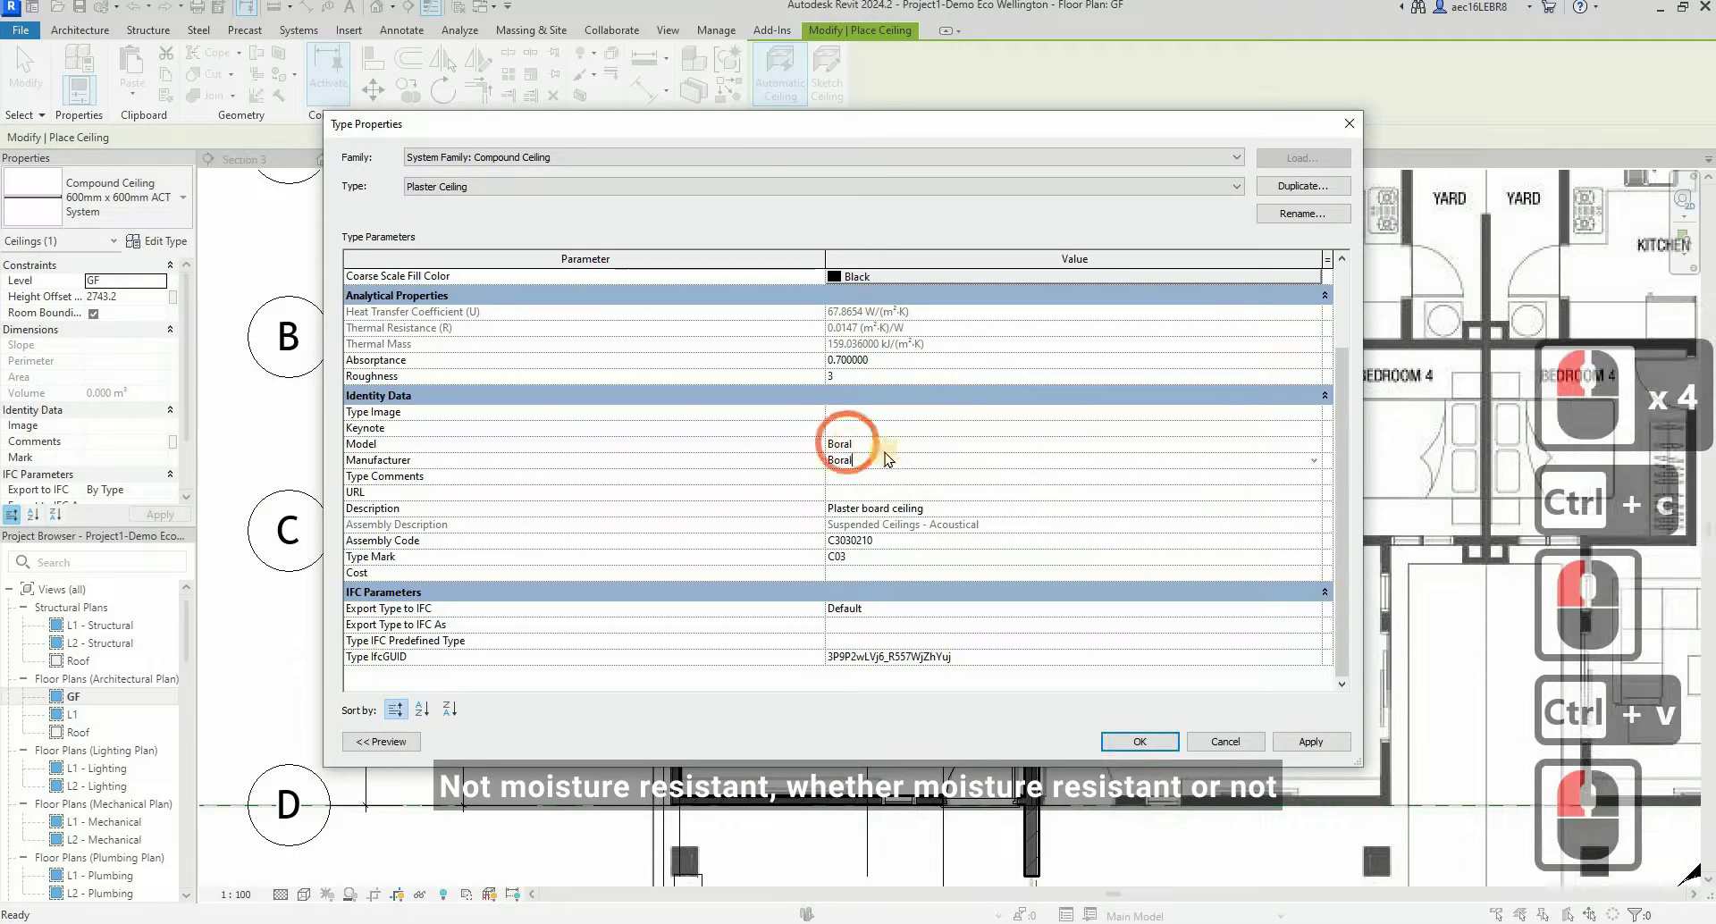
{"action": "left_click", "coordinate": [884, 445]}
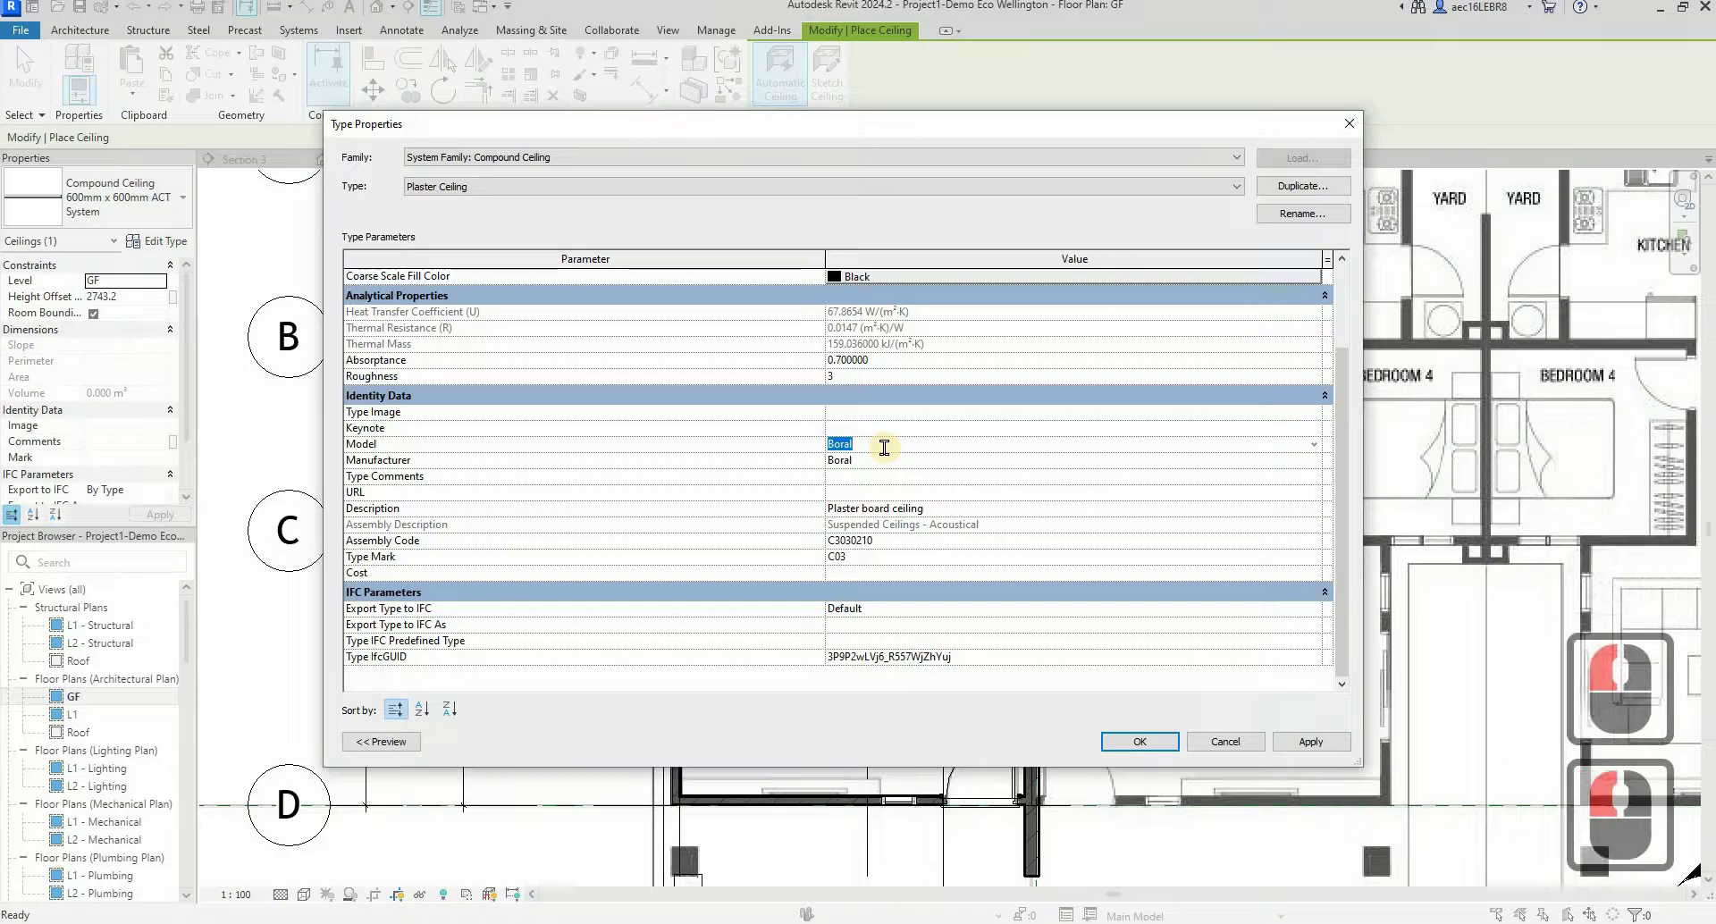
{"action": "type", "text": "Plaster ceiling"}
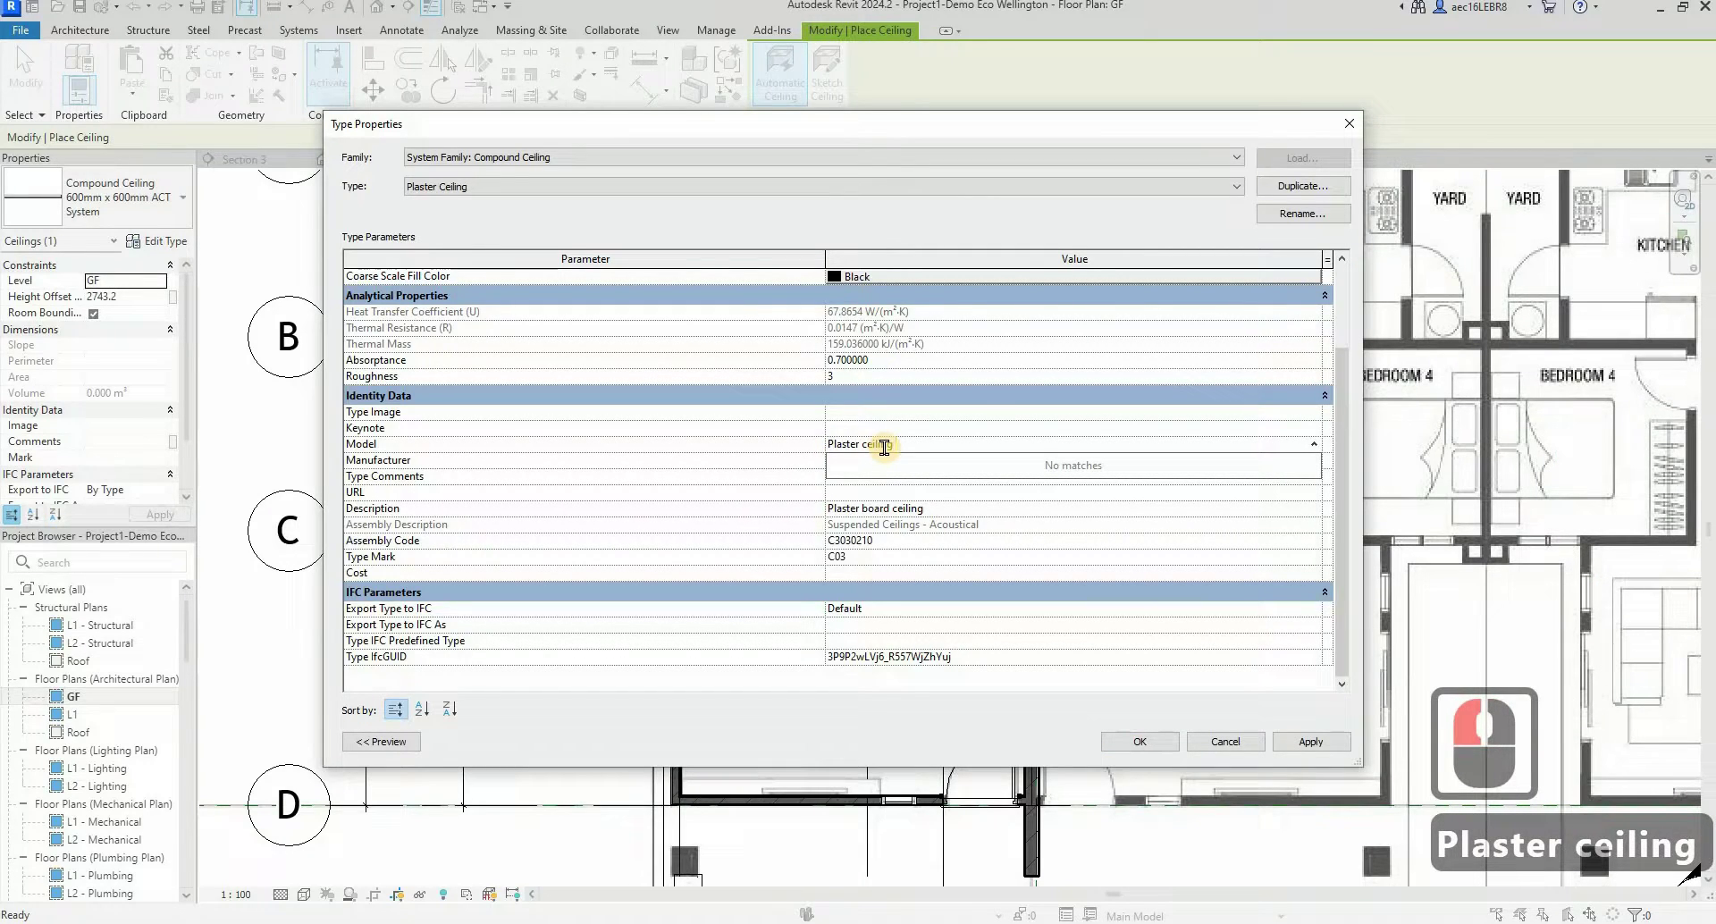
{"action": "type", "text": " (norm"}
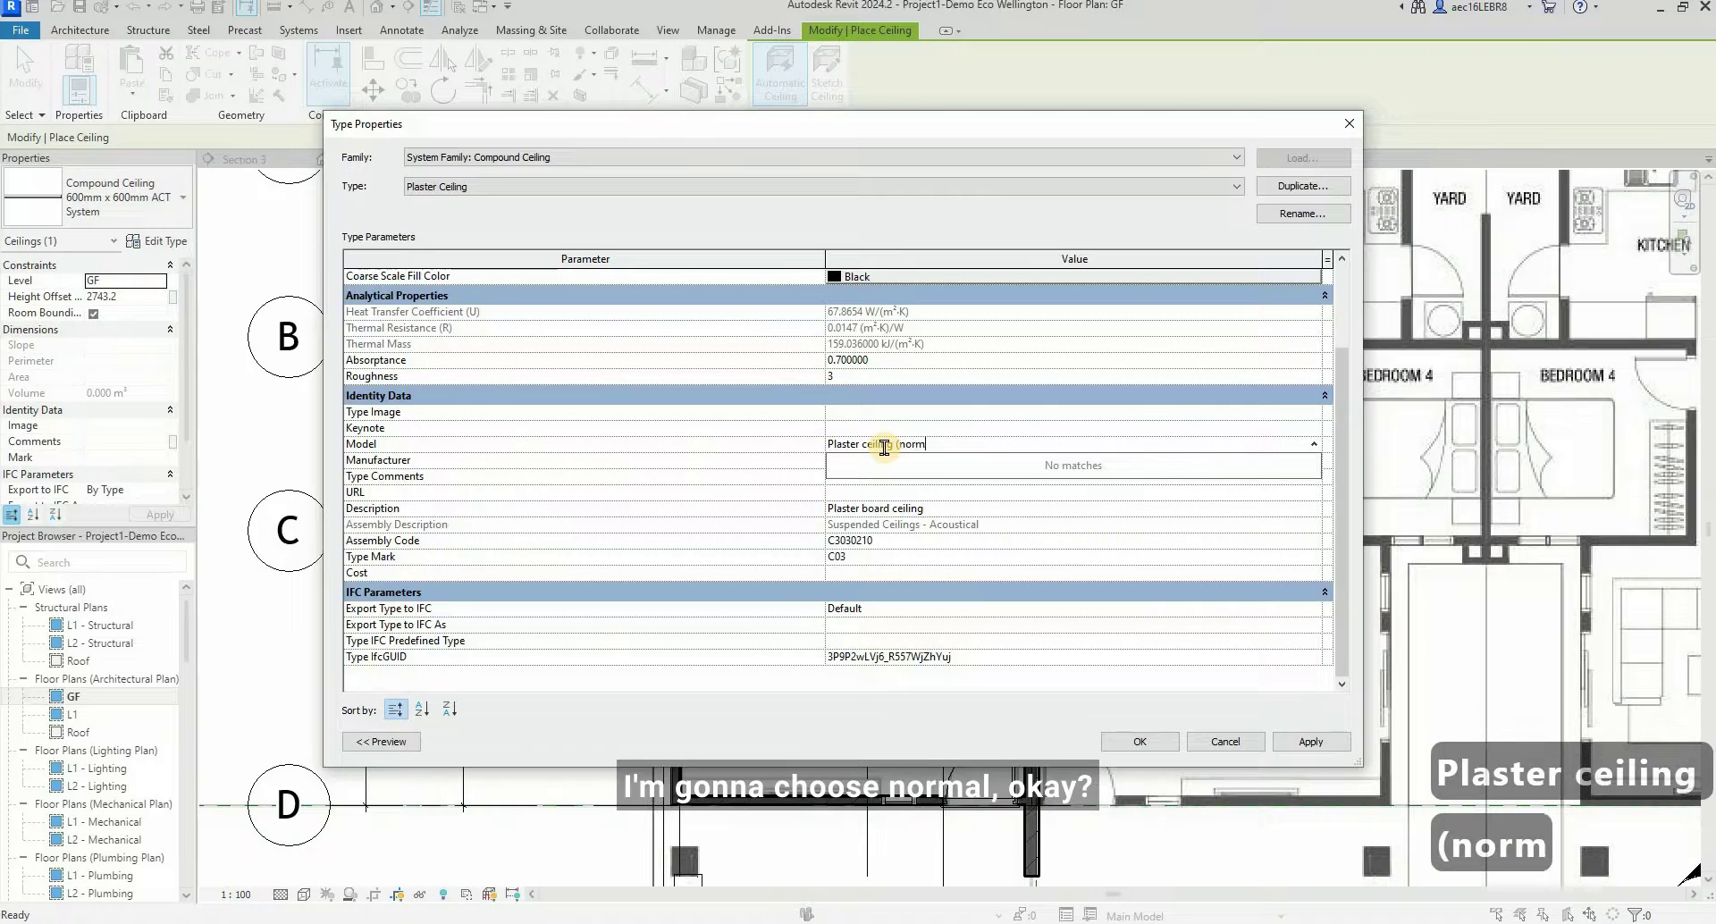
{"action": "type", "text": "al)"}
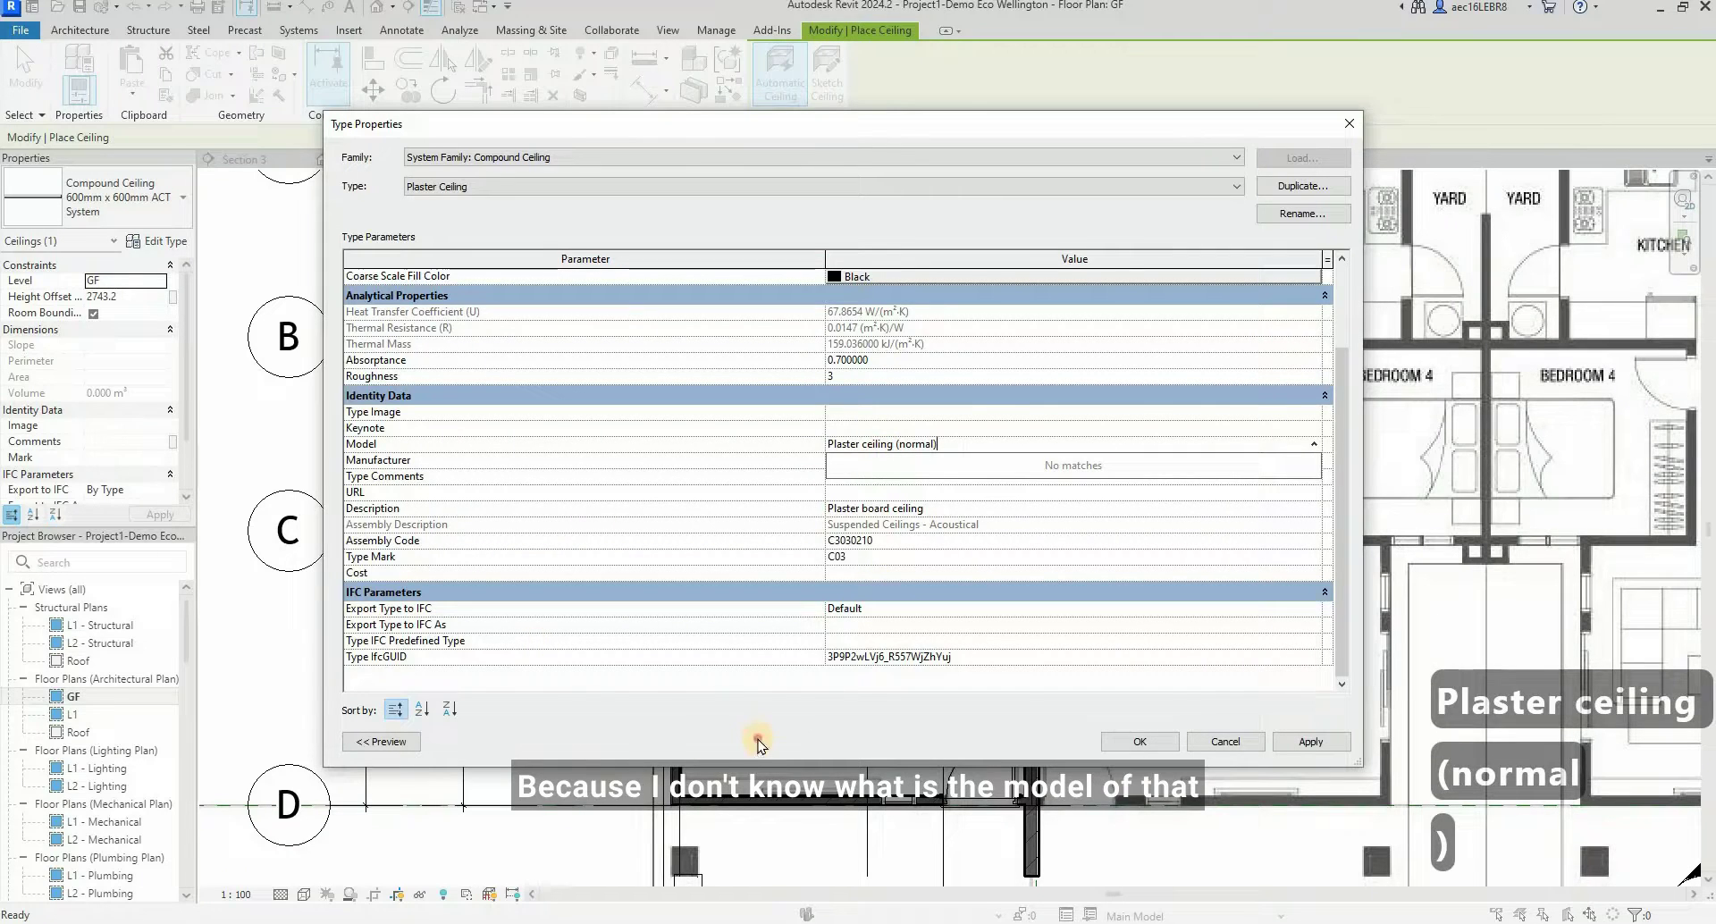
{"action": "left_click", "coordinate": [942, 585]}
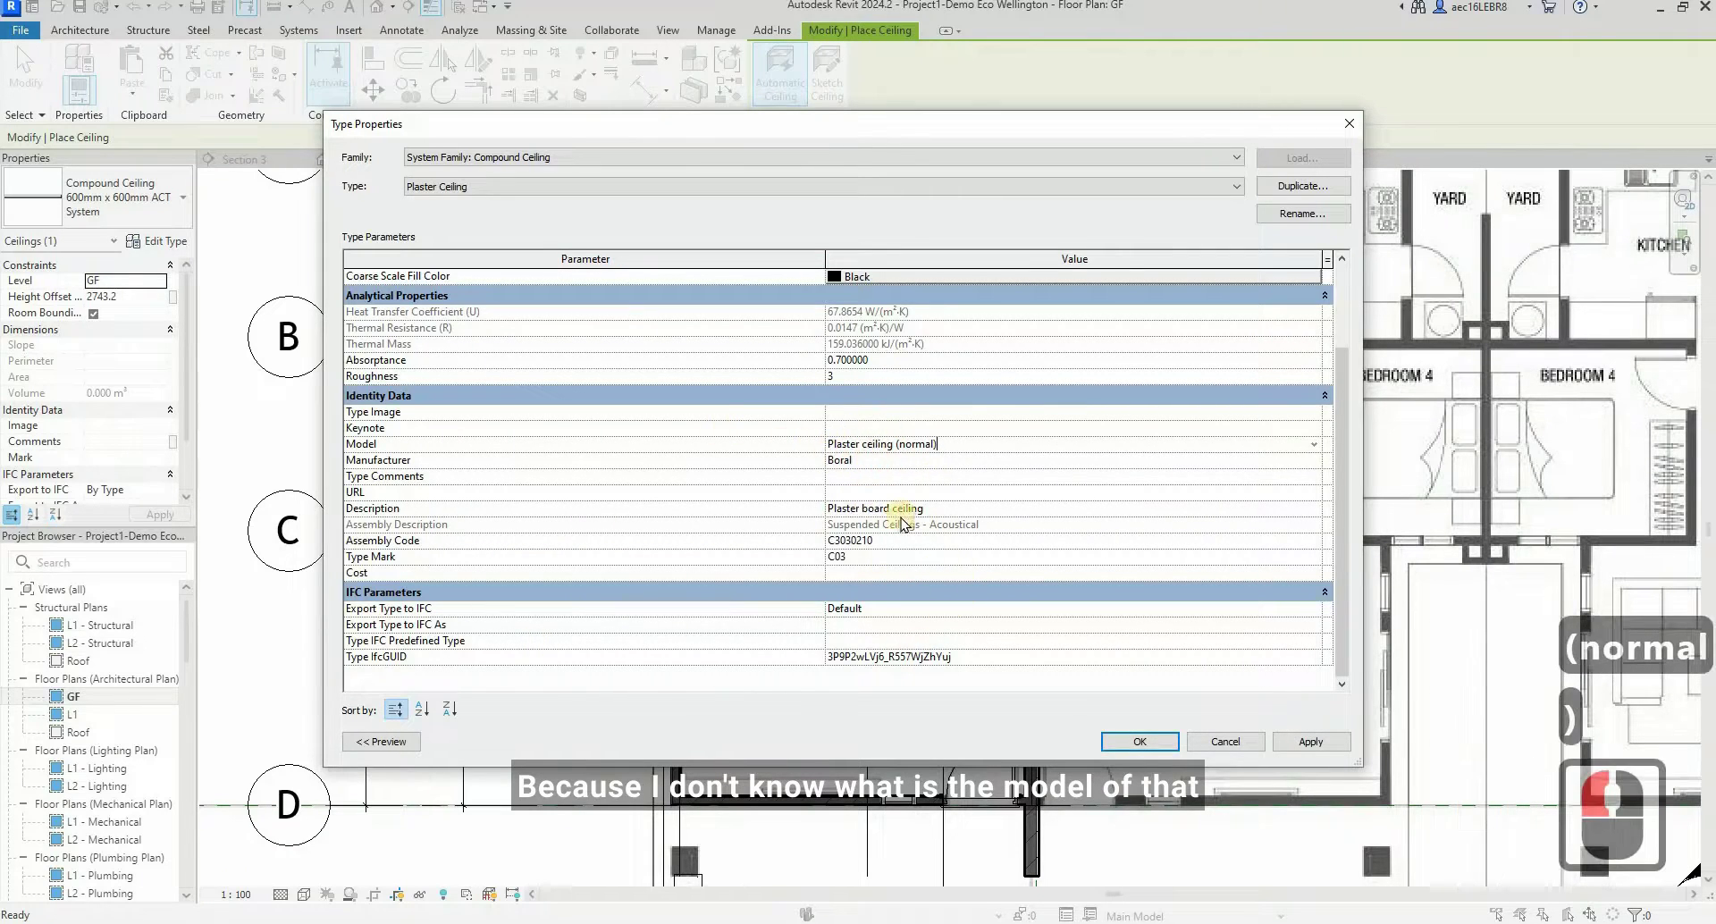
{"action": "left_click", "coordinate": [1308, 746]}
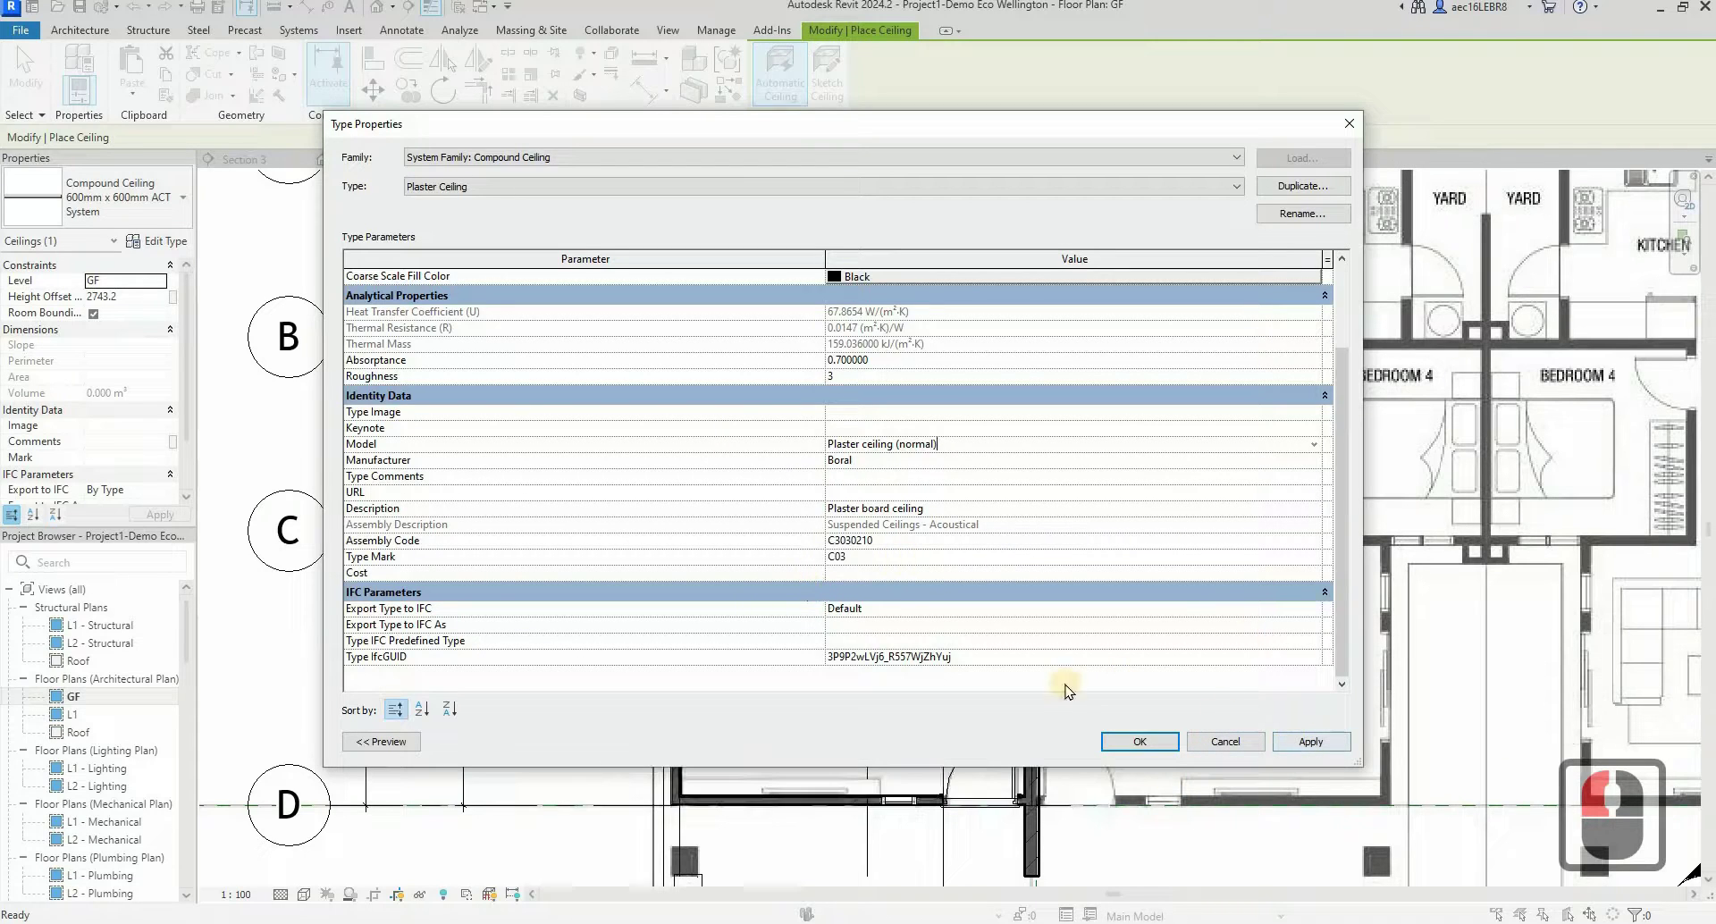
{"action": "left_click", "coordinate": [1165, 744]}
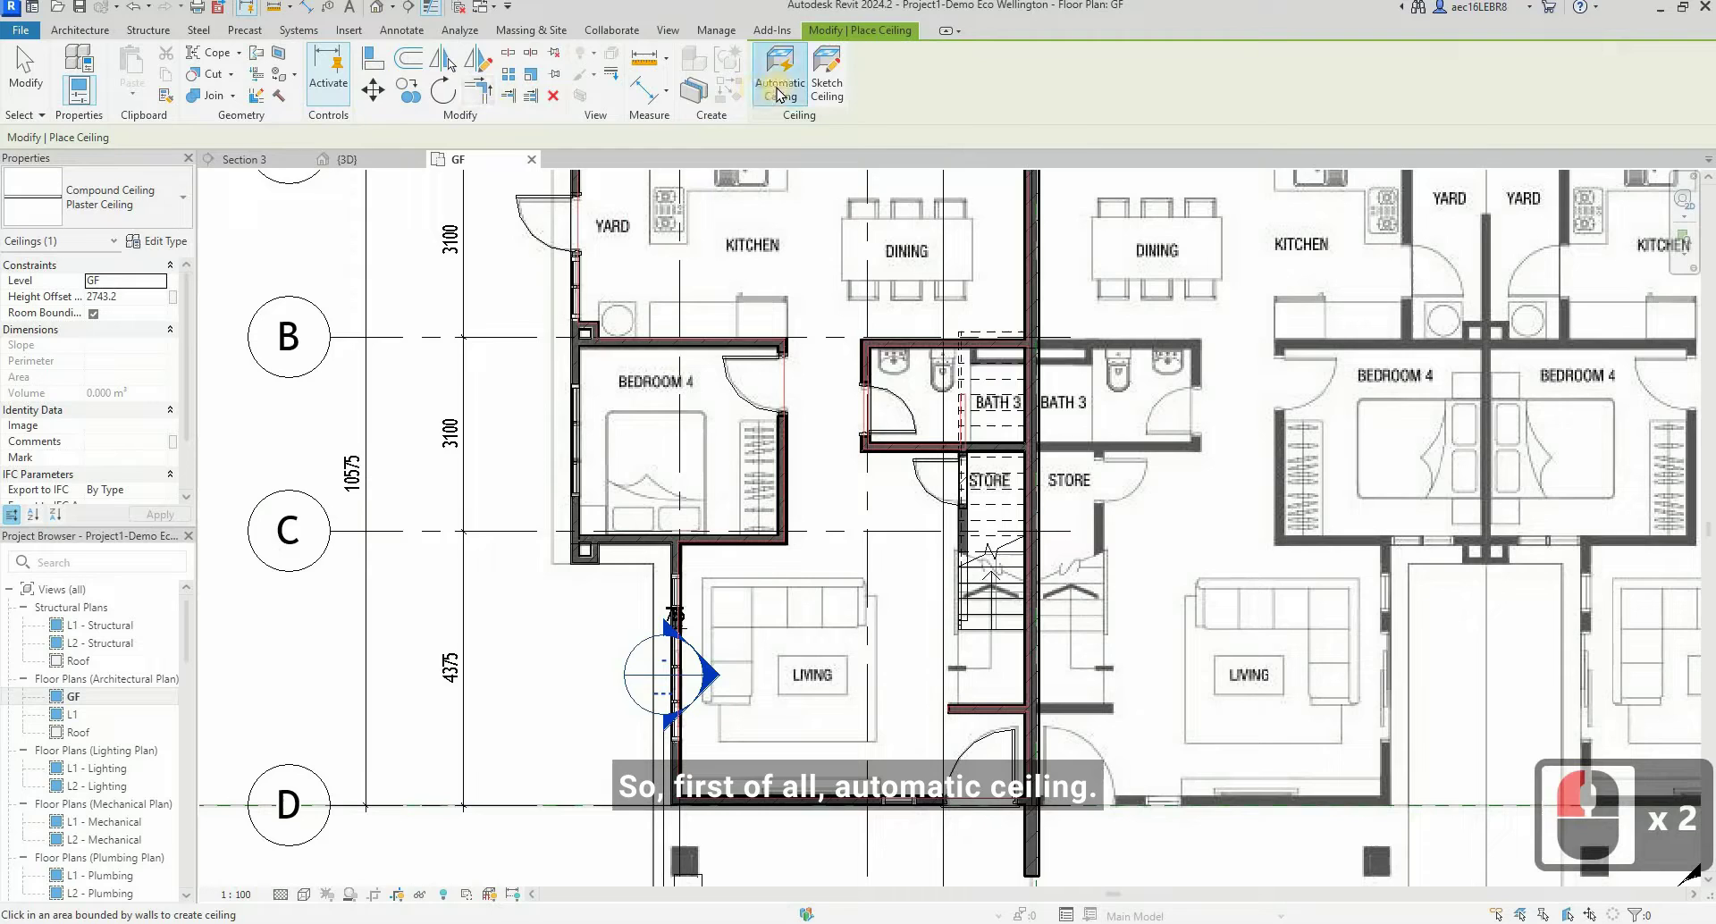
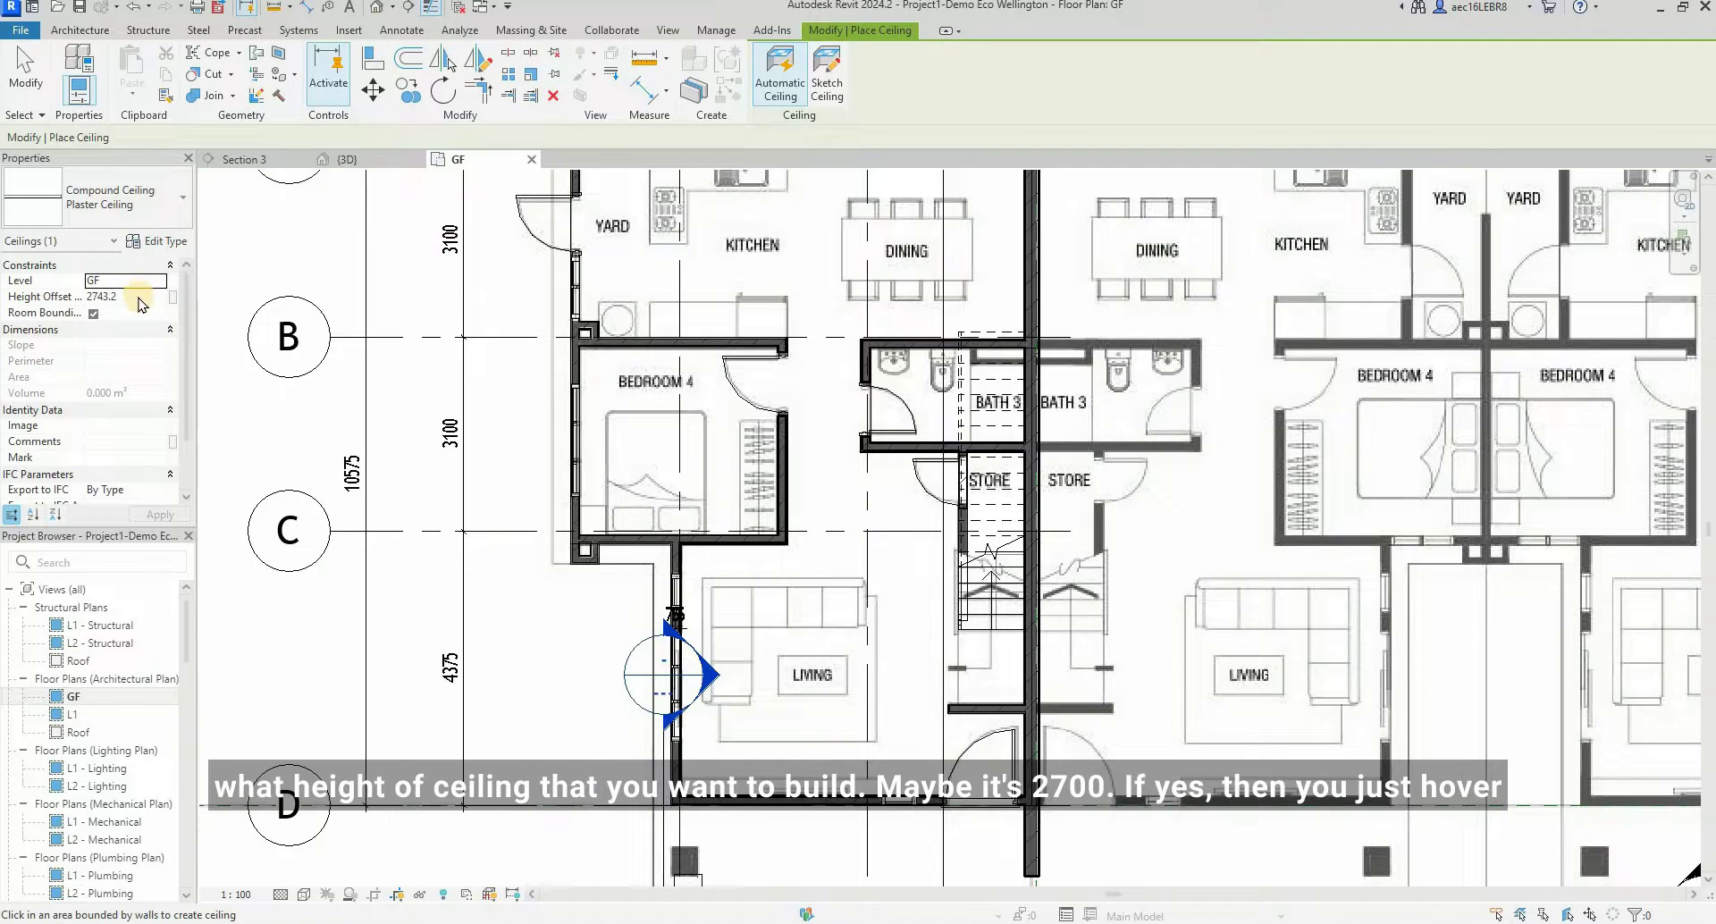
- Set the ceiling's height offset to 2700 and place an automatic ceiling in Bedroom 4
{"action": "left_click", "coordinate": [137, 297]}
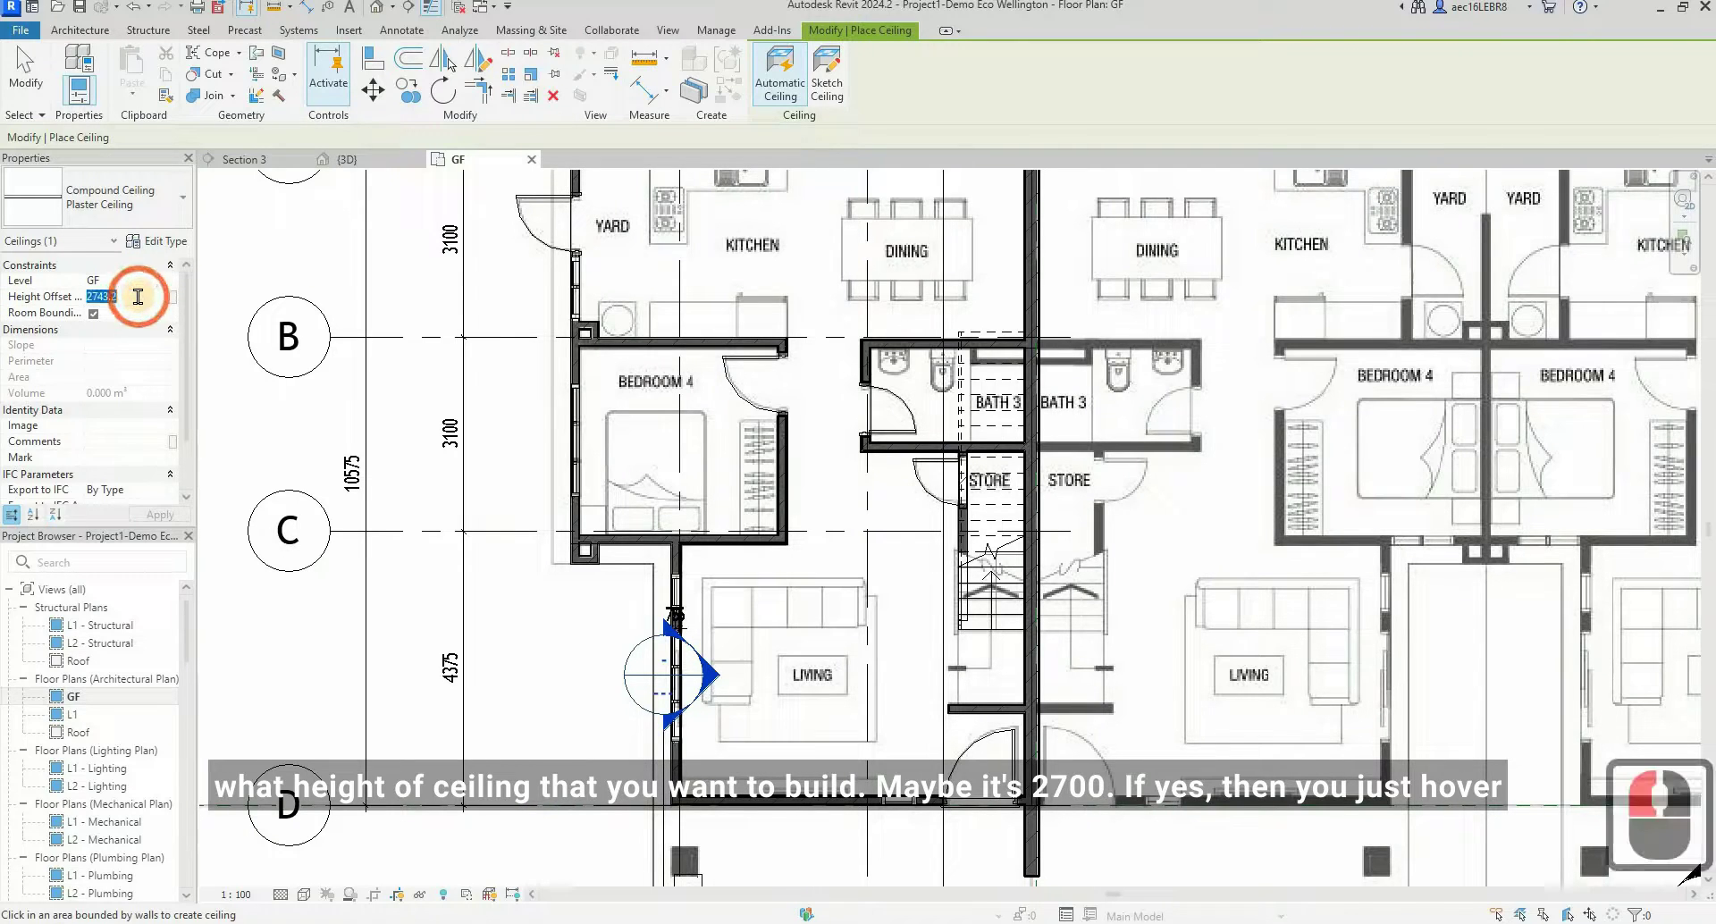
{"action": "type", "text": "2700"}
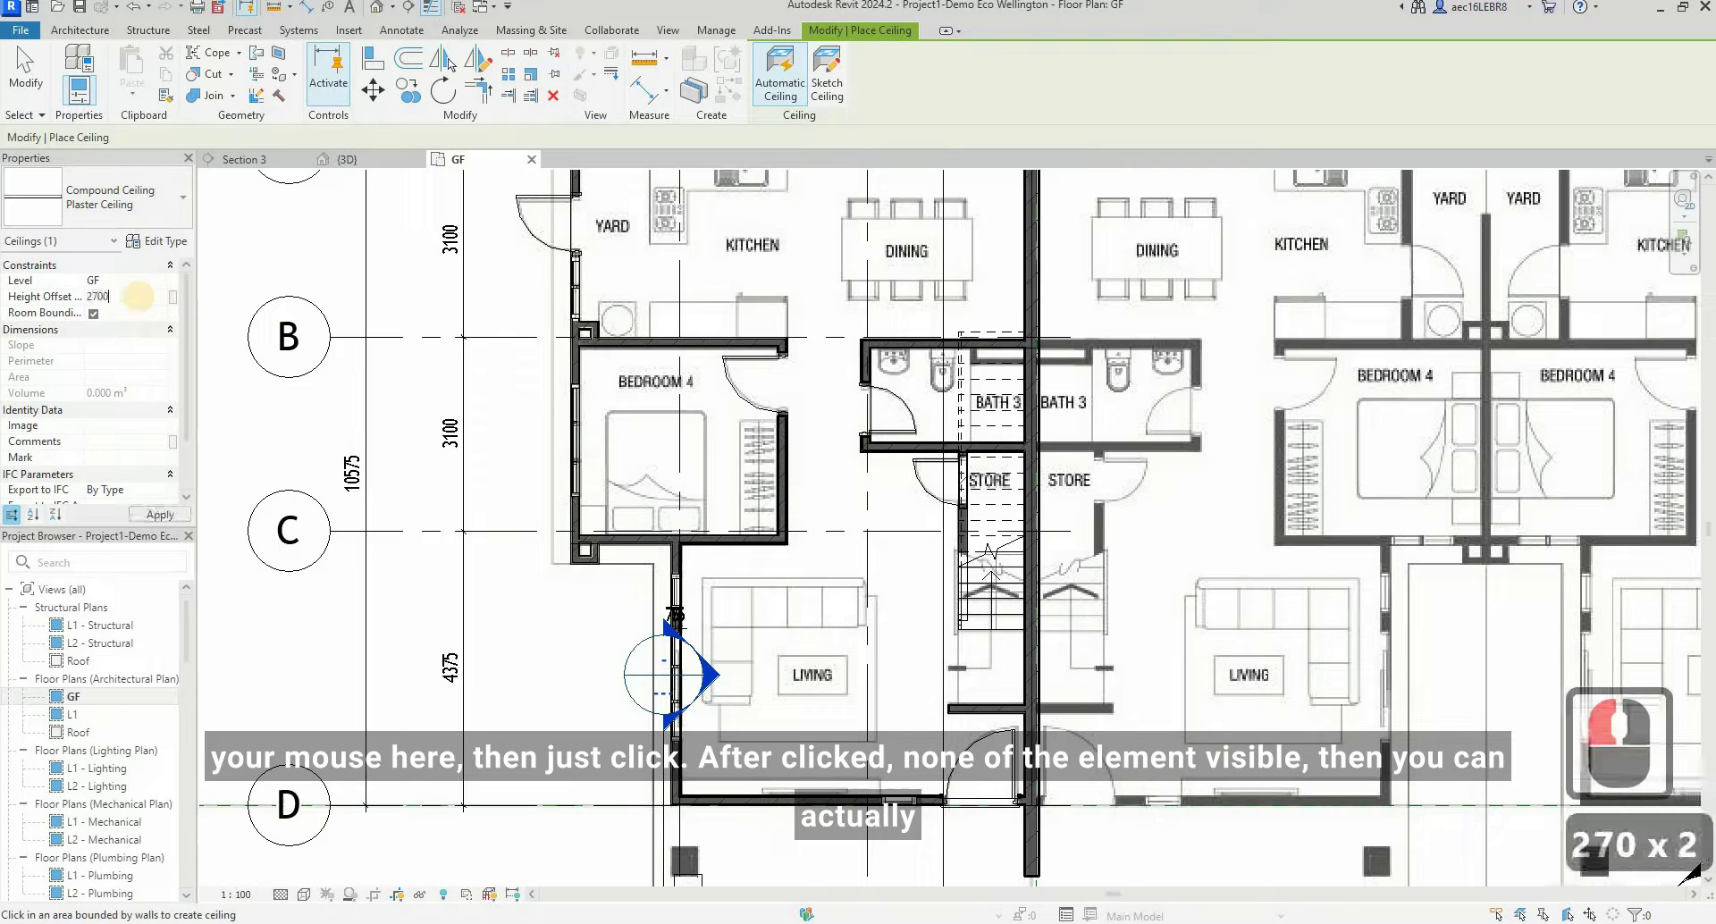
{"action": "left_click", "coordinate": [668, 460]}
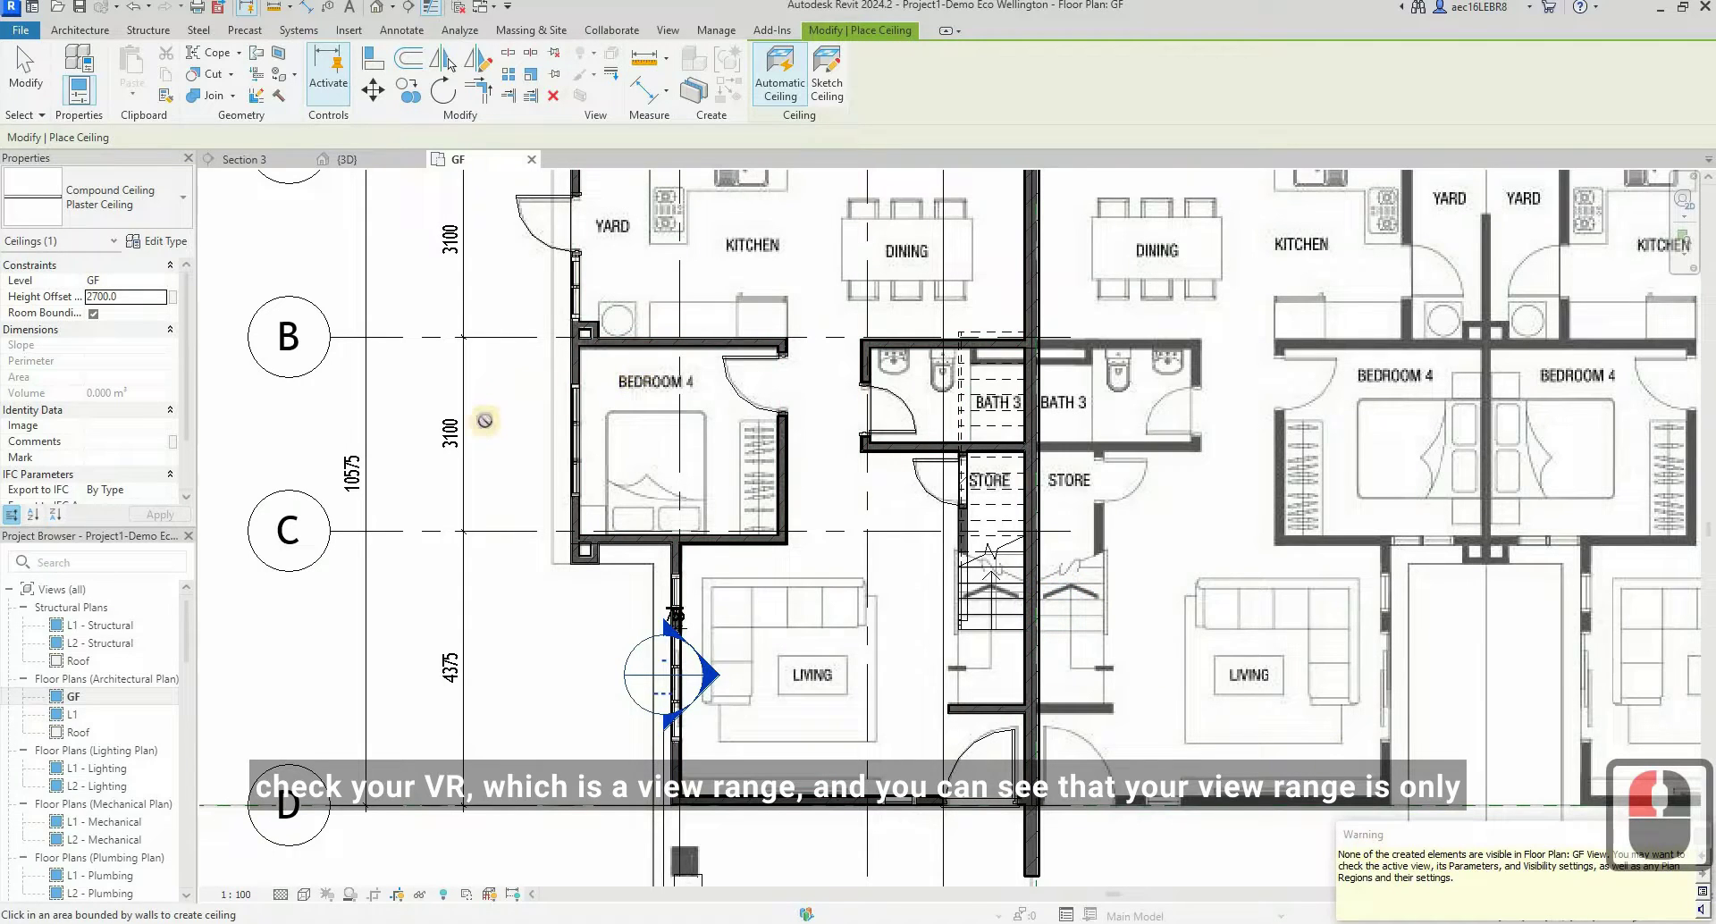
- Set the GF plan's view range offsets to 2800 for both the top and the cut plane, and end ceiling placement
{"action": "key", "text": "v"}
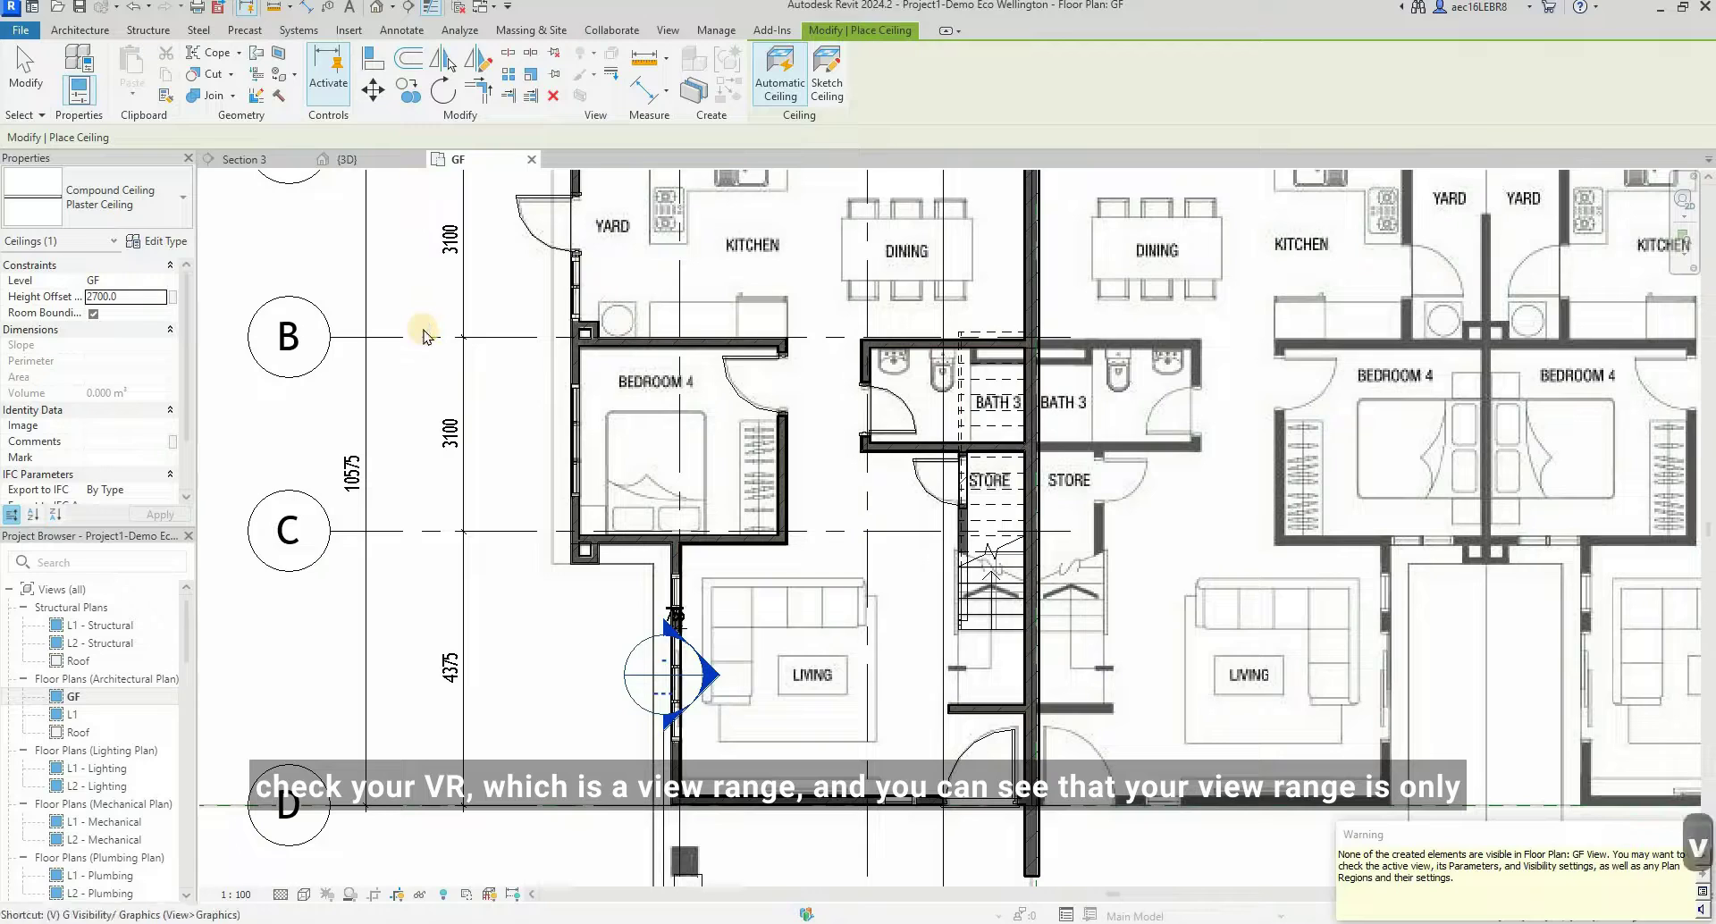
{"action": "key", "text": "r"}
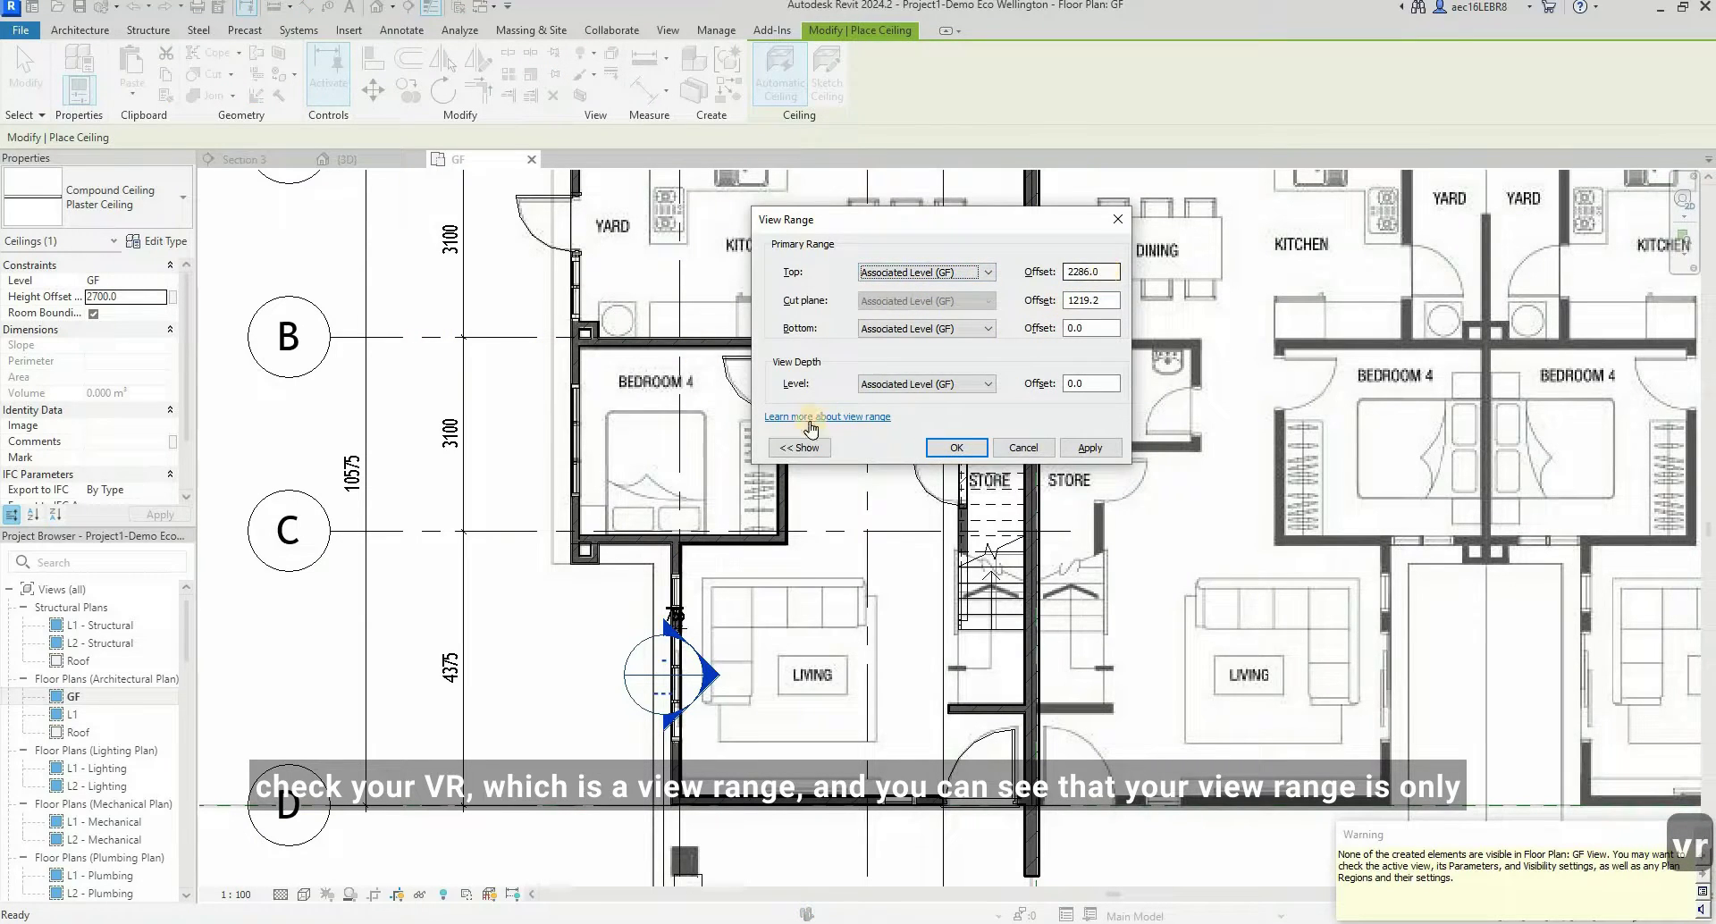
{"action": "left_click", "coordinate": [801, 447]}
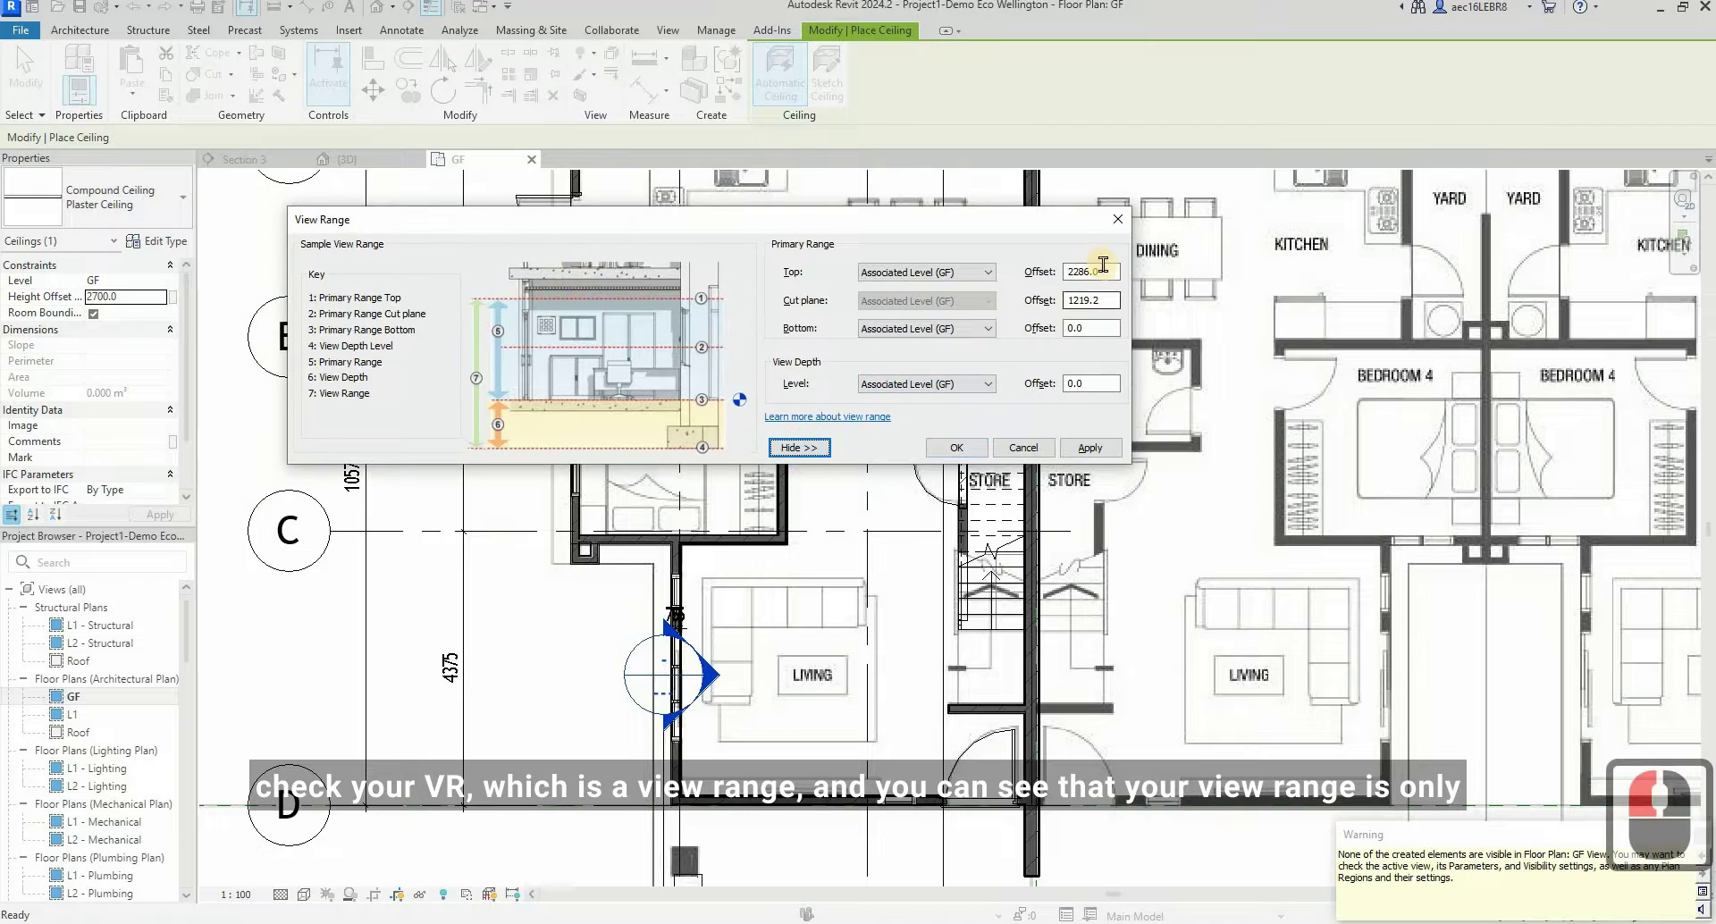
{"action": "double_click", "coordinate": [1034, 271]}
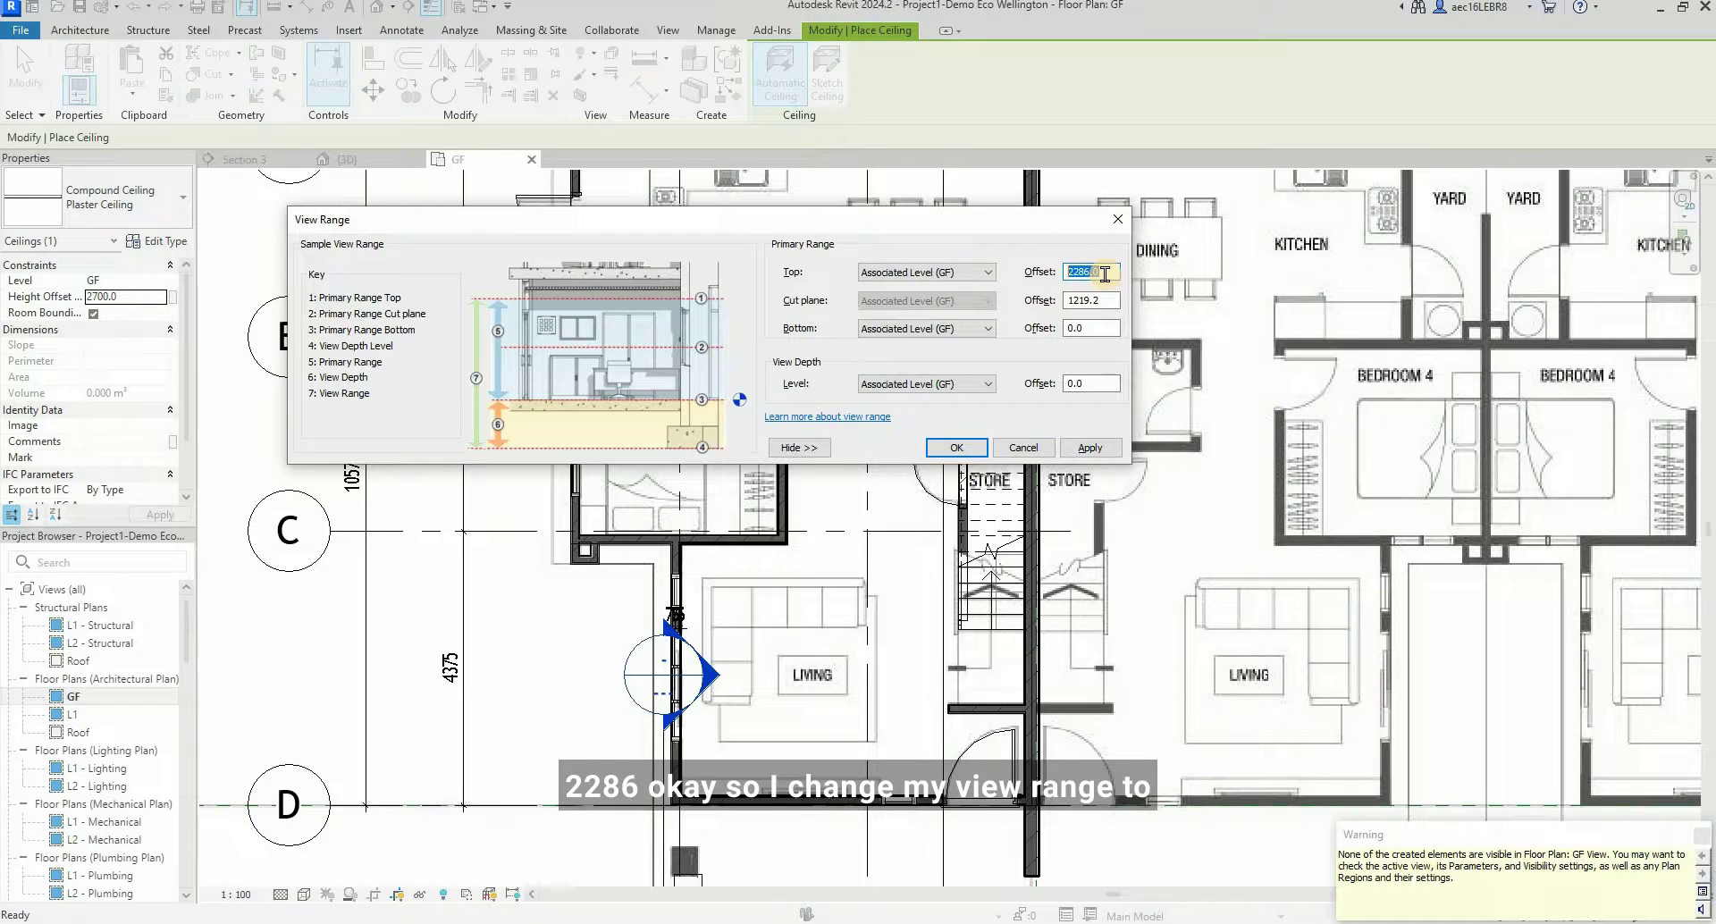
{"action": "type", "text": "800"}
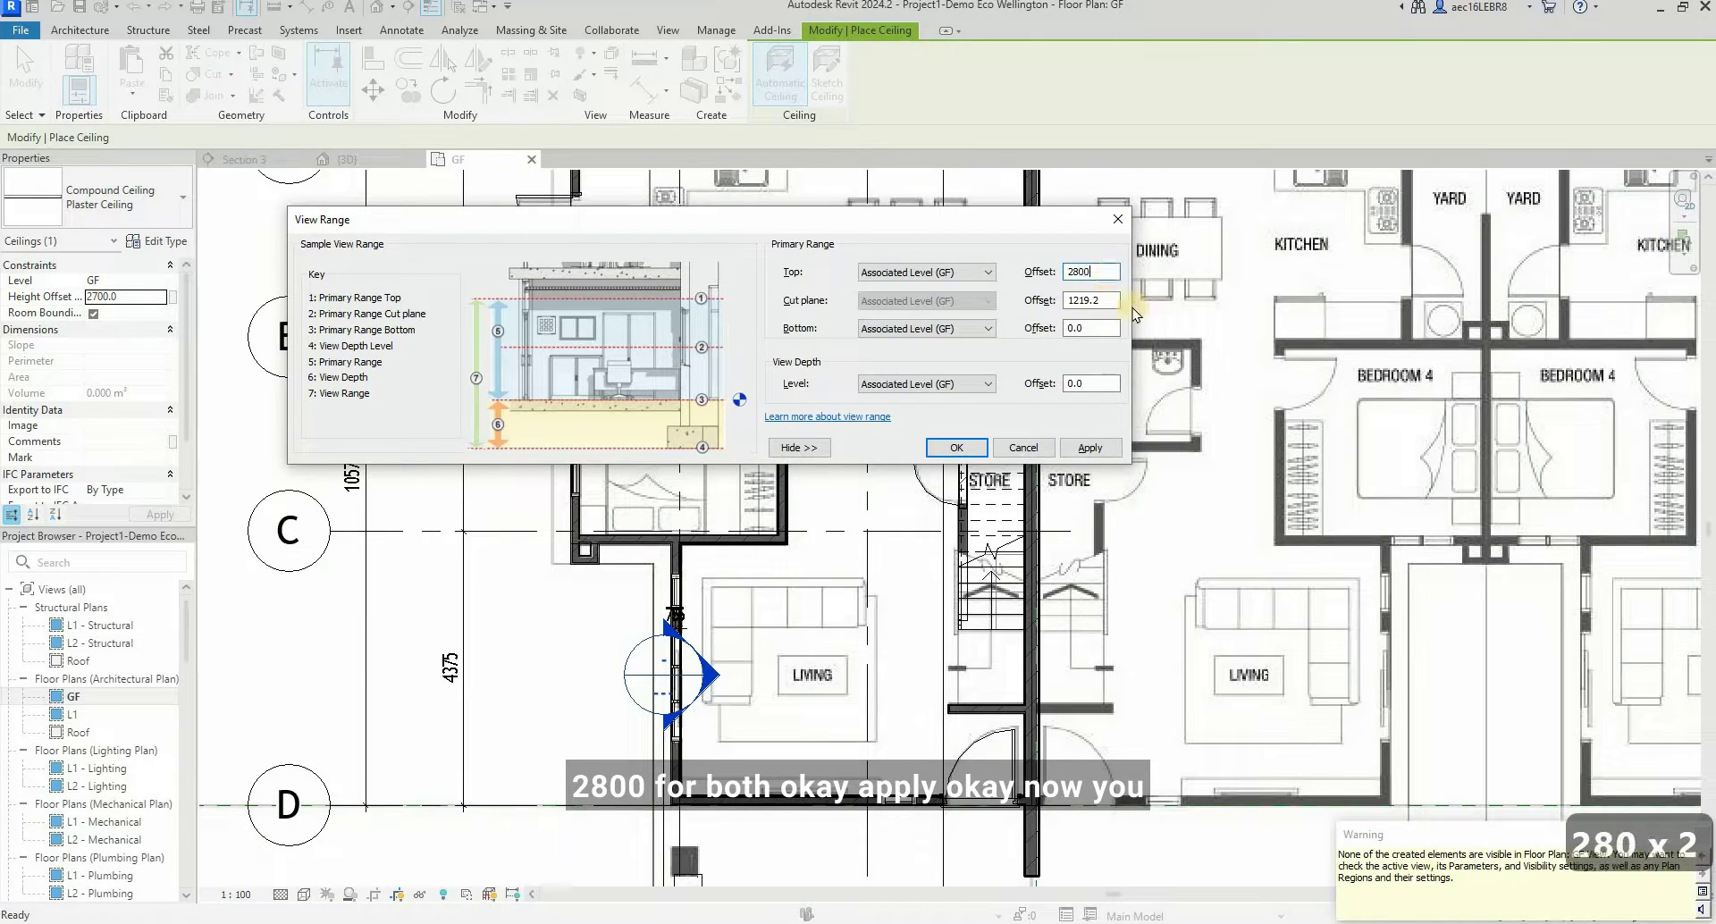
{"action": "left_click", "coordinate": [984, 296]}
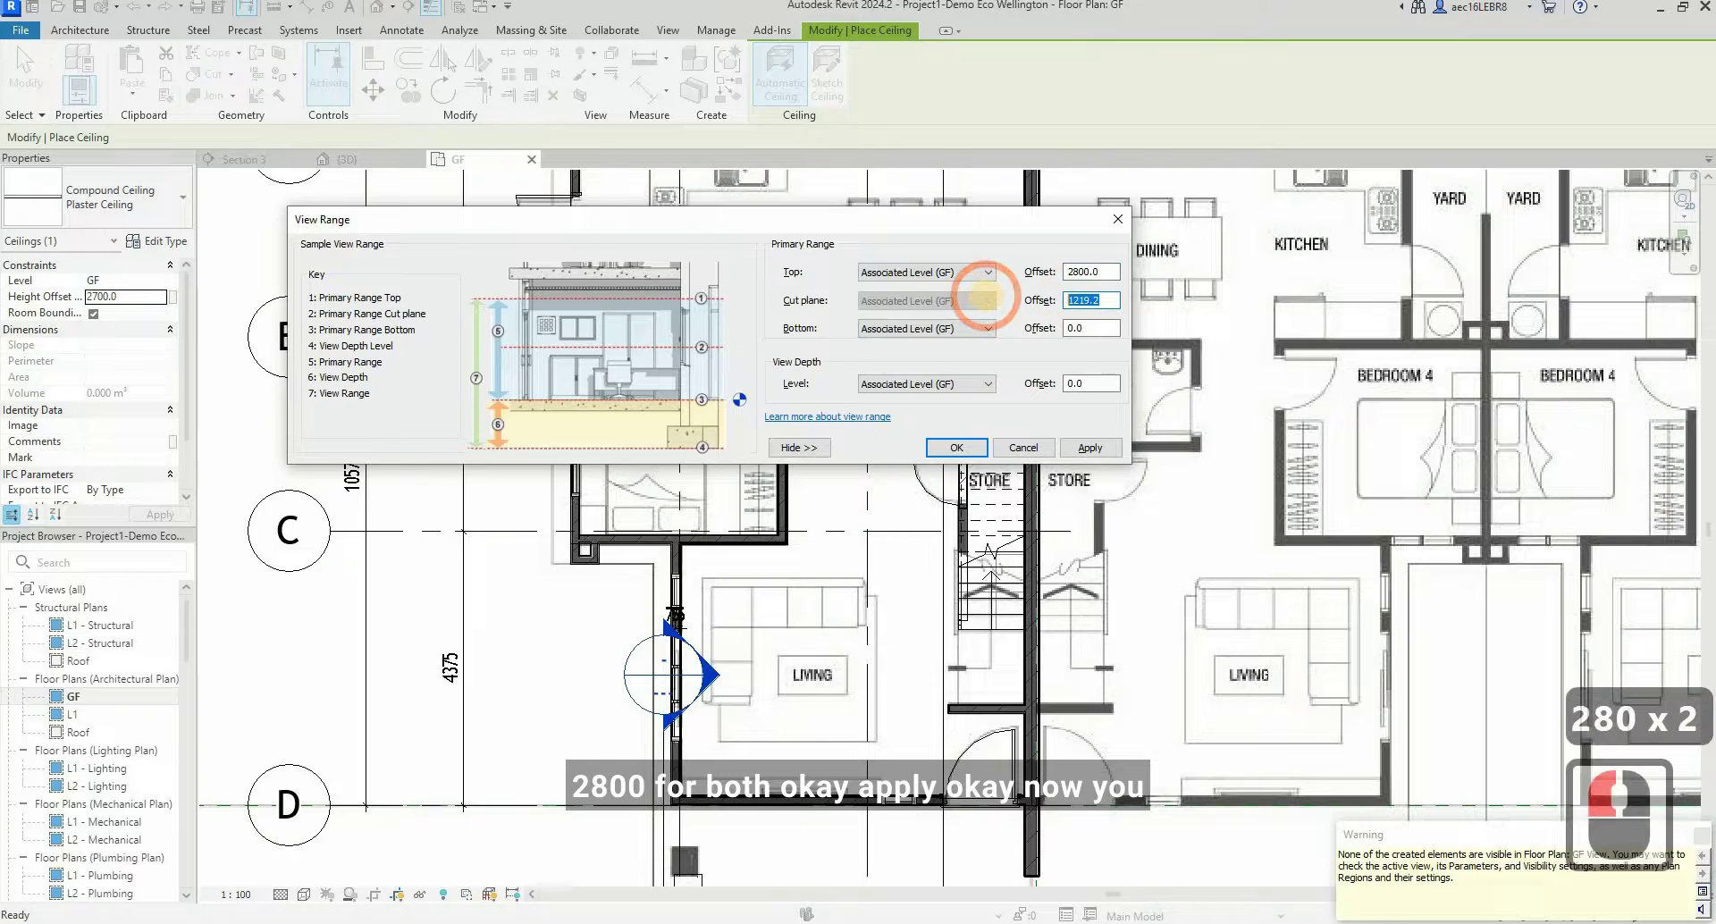
{"action": "type", "text": "2800"}
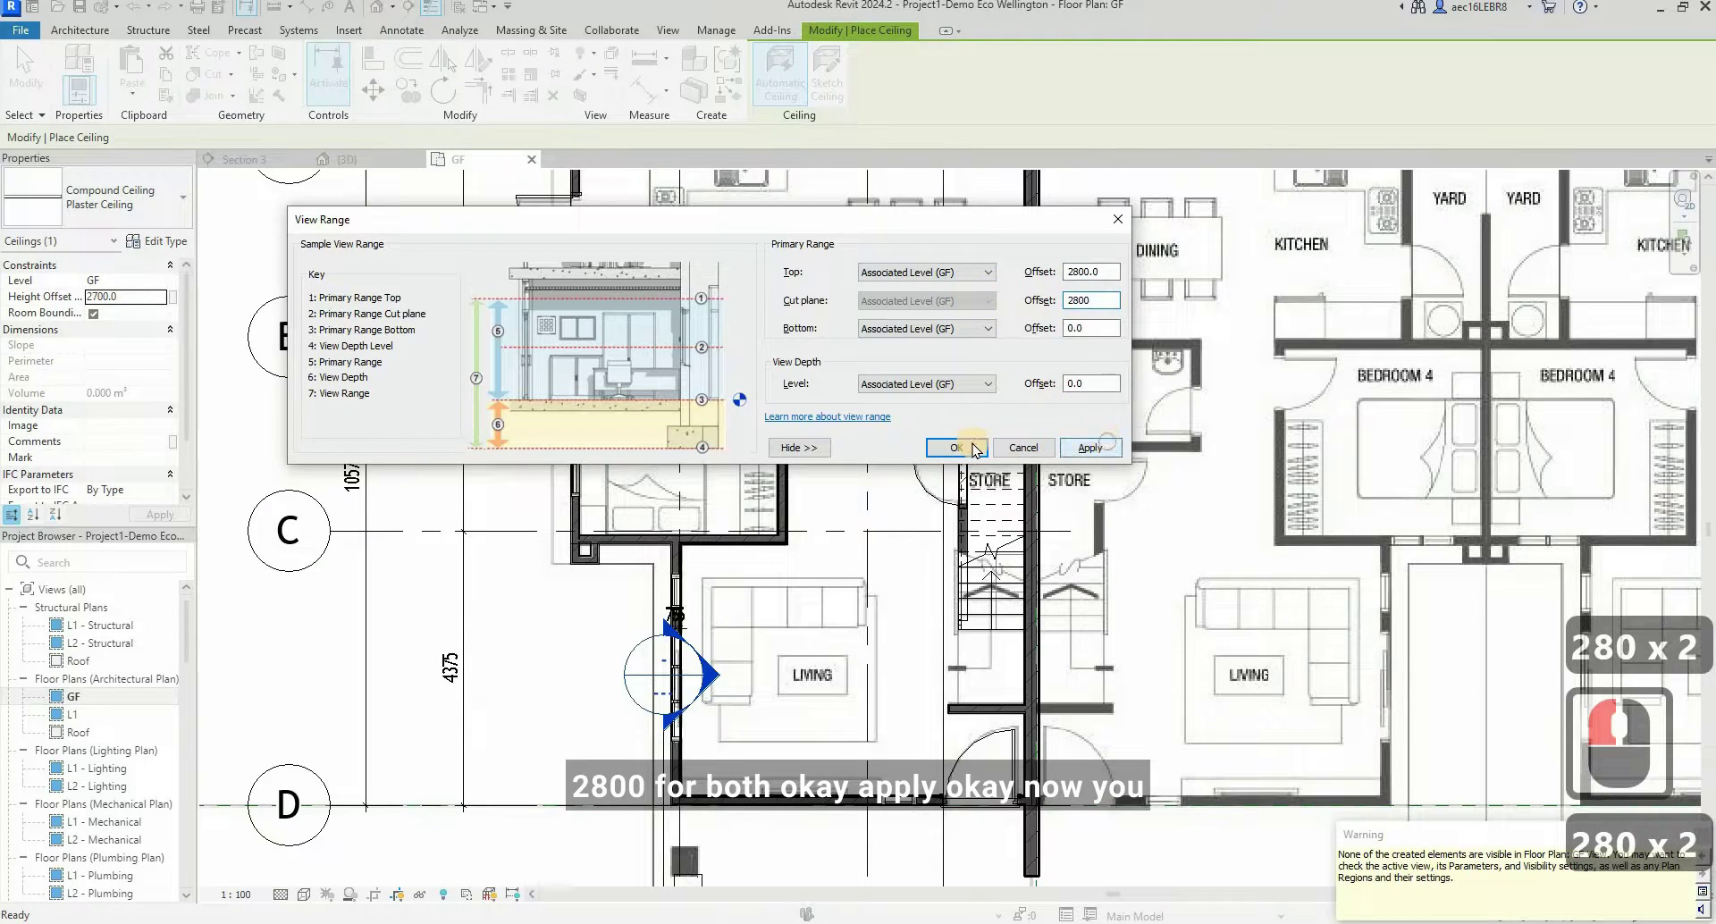
{"action": "left_click", "coordinate": [973, 448]}
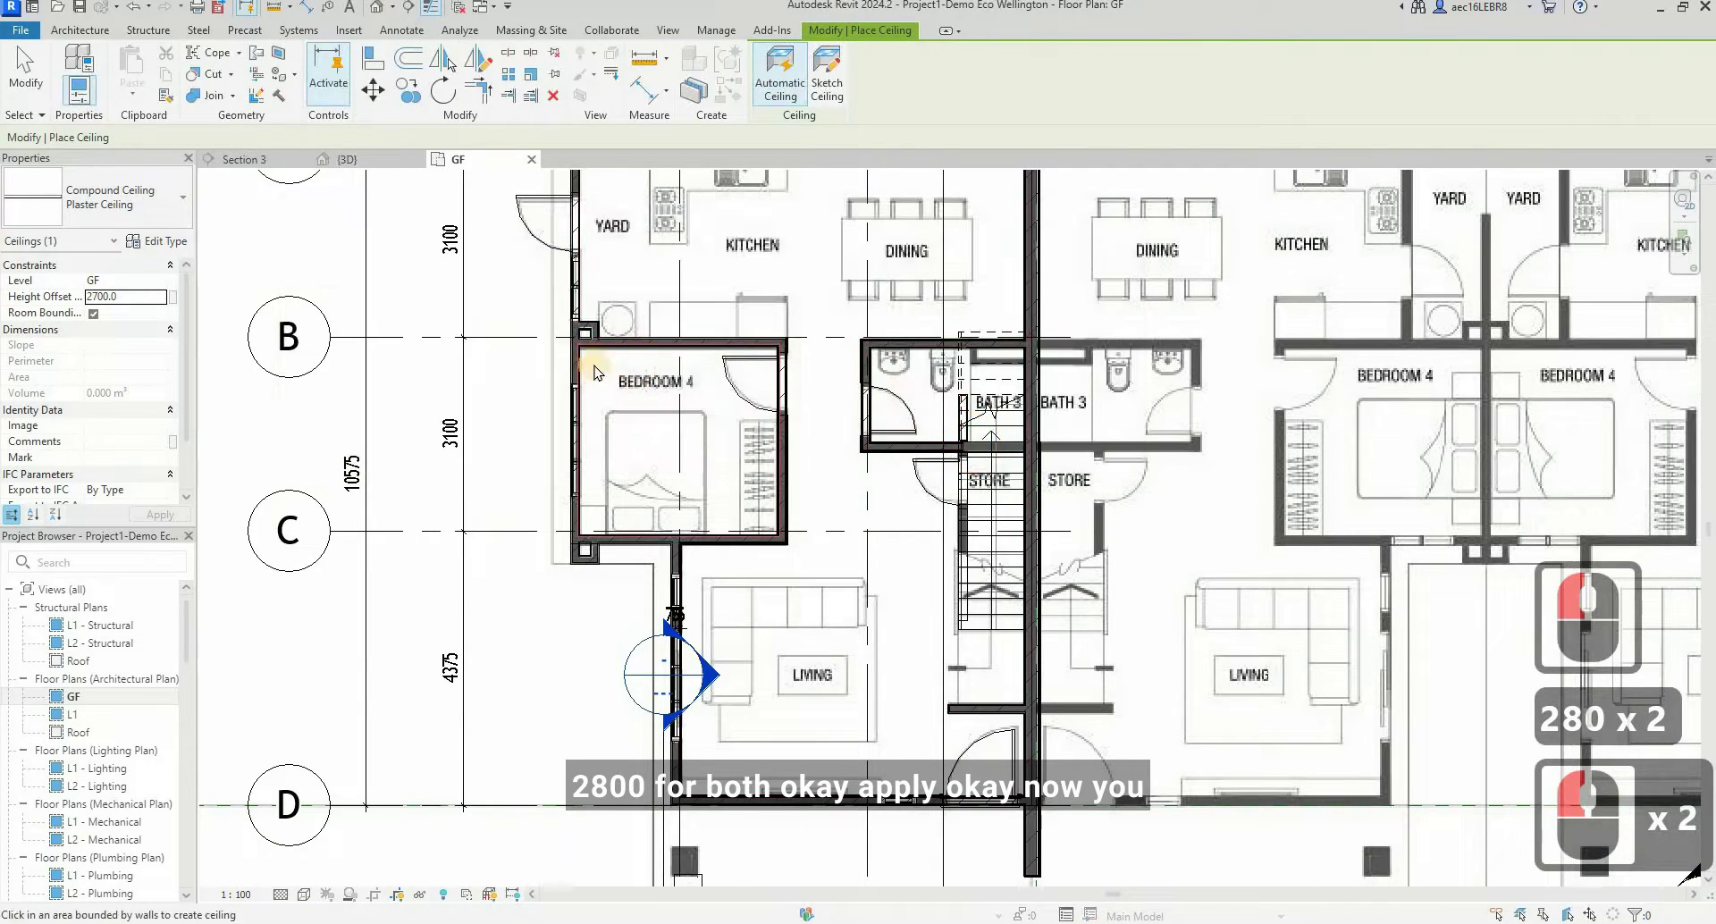
{"action": "key", "text": "Escape"}
{"action": "key", "text": "Escape"}
{"action": "scroll", "coordinate": [596, 373], "scroll_direction": "up", "scroll_amount": 6}
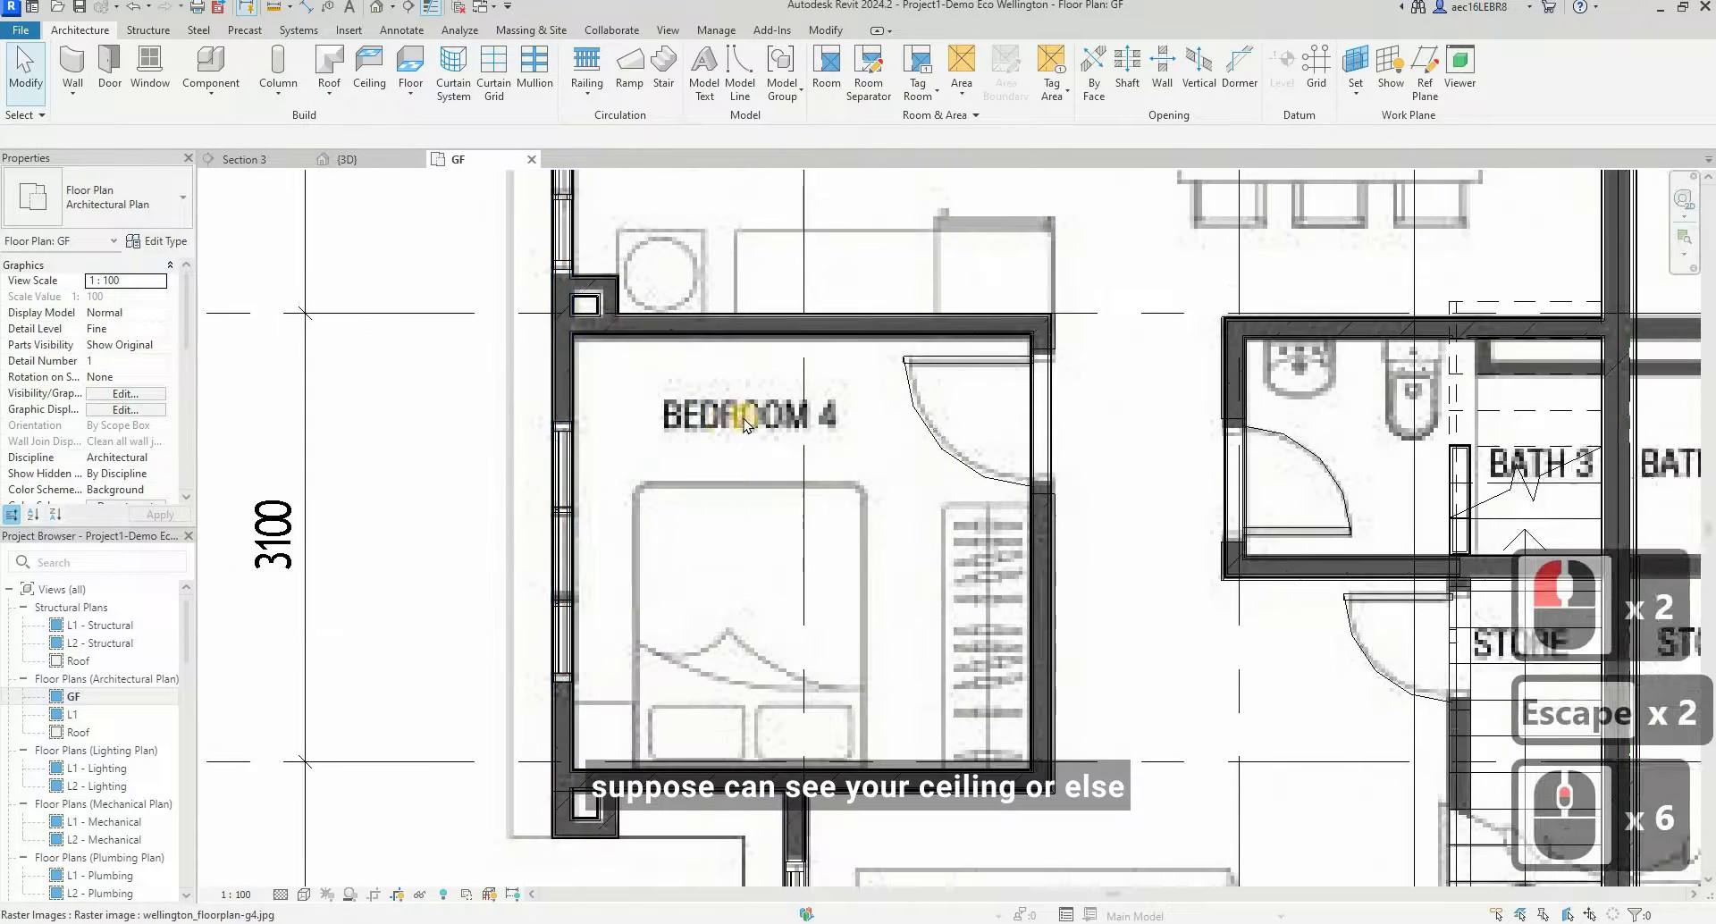
{"action": "scroll", "coordinate": [745, 420], "scroll_direction": "down", "scroll_amount": 4}
{"action": "key", "text": "v"}
{"action": "key", "text": "r"}
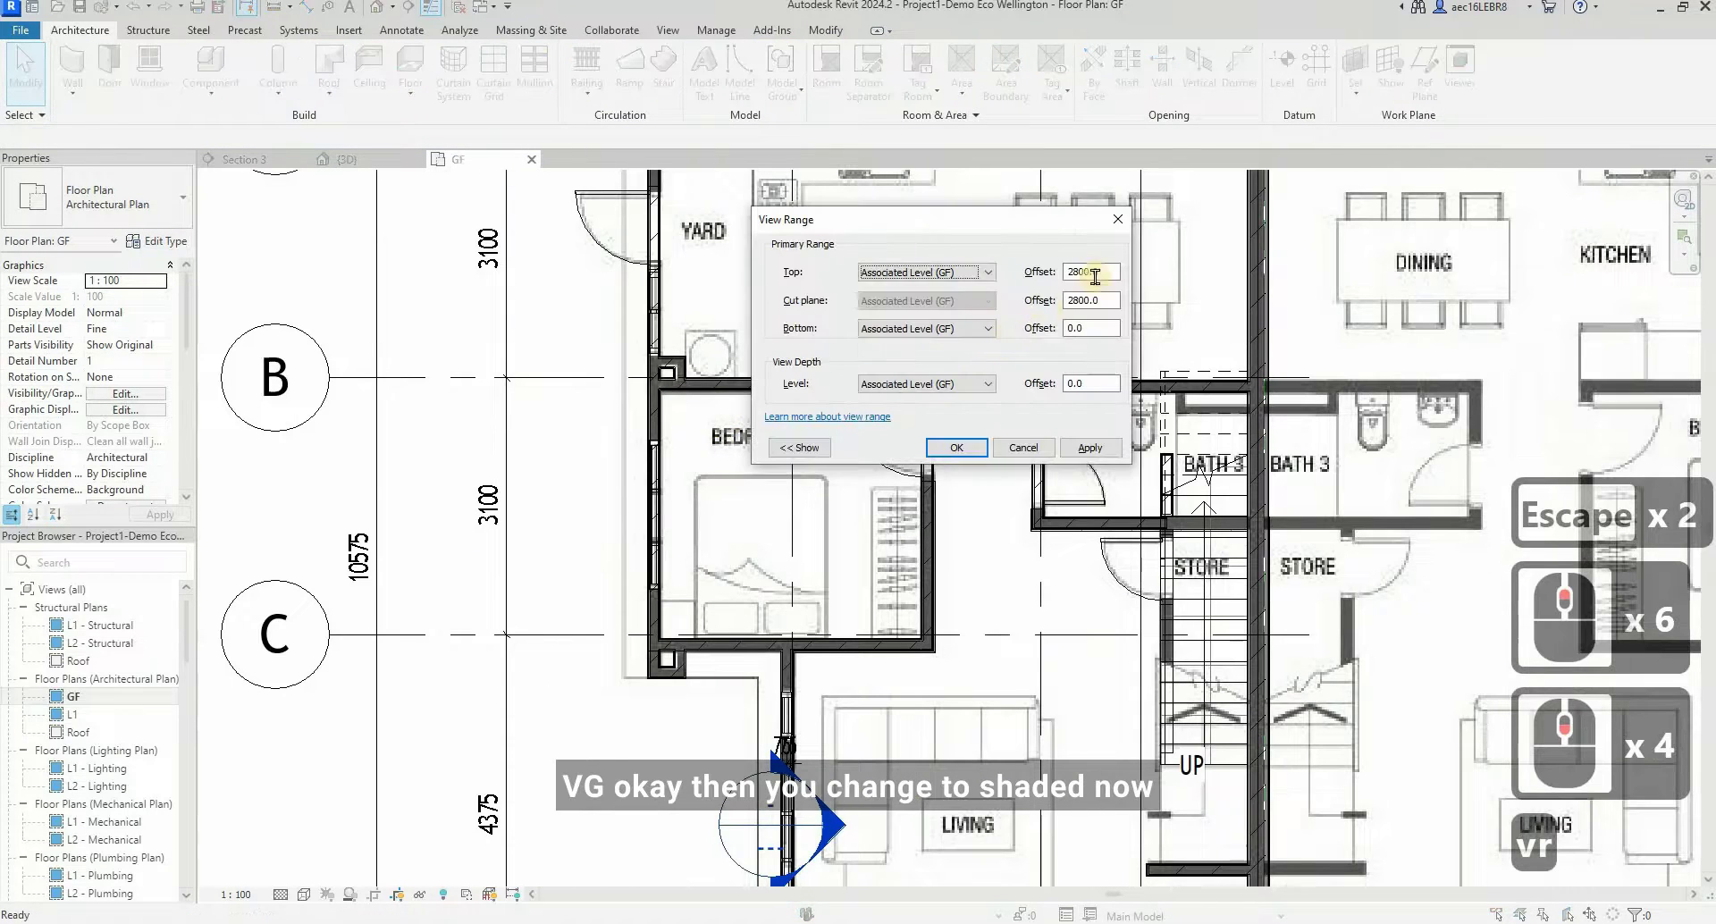
{"action": "left_click", "coordinate": [1117, 219]}
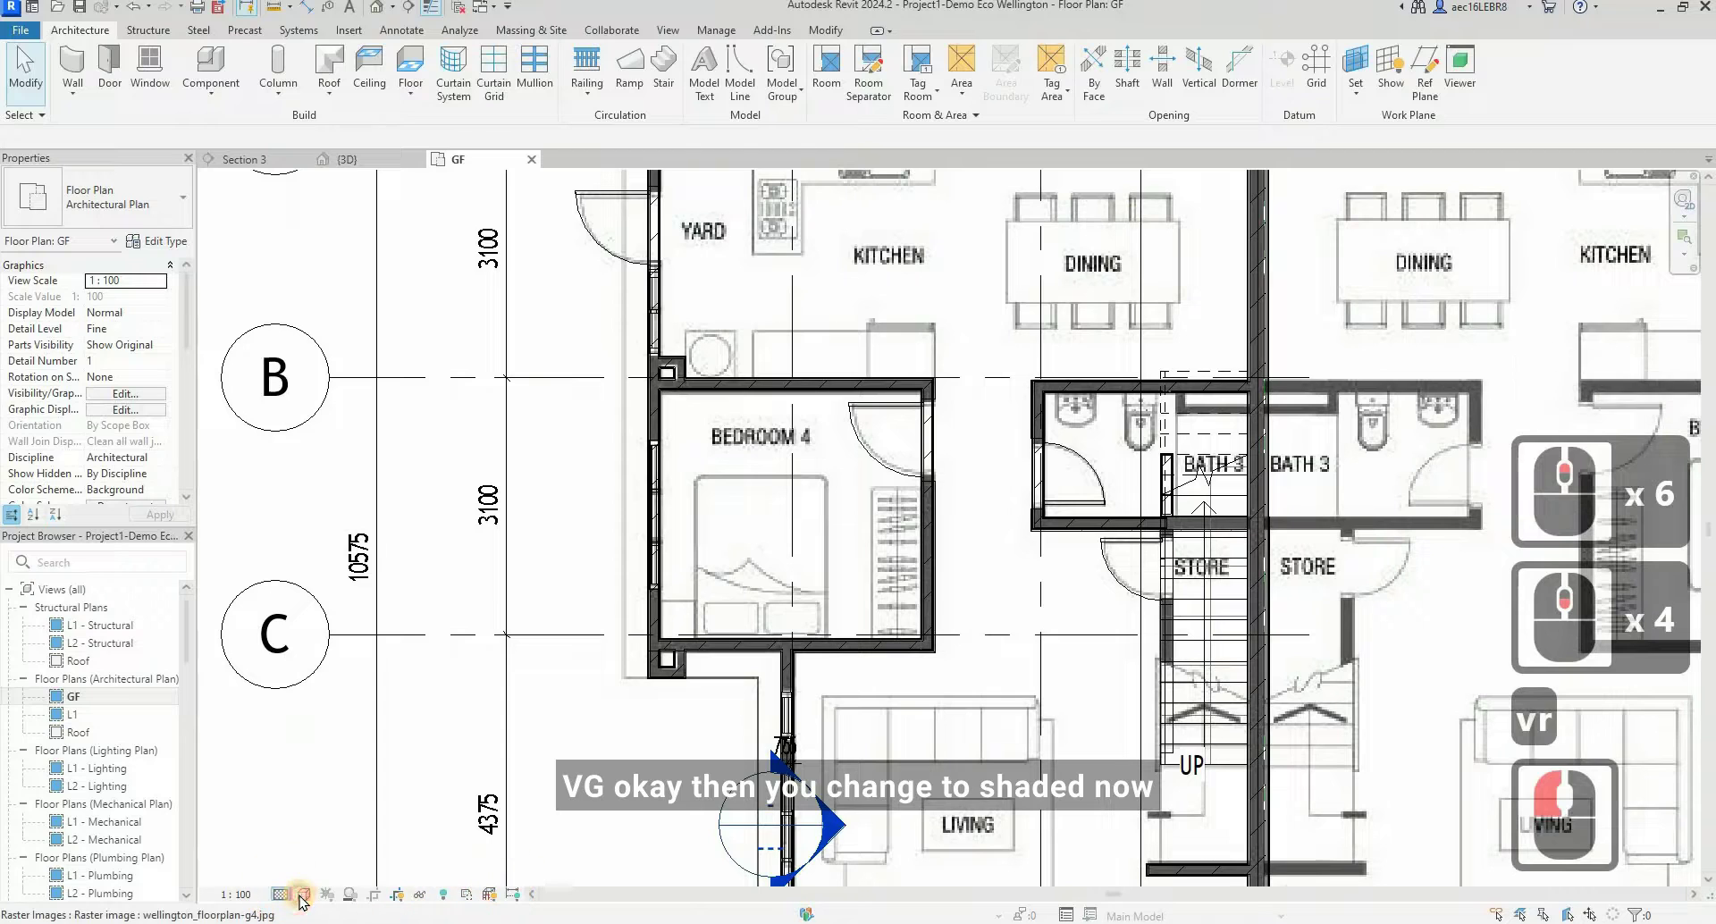
- Switch the GF plan to the Shaded visual style and inspect the Bedroom 4 ceiling
{"action": "left_click", "coordinate": [305, 895]}
{"action": "left_click", "coordinate": [331, 821]}
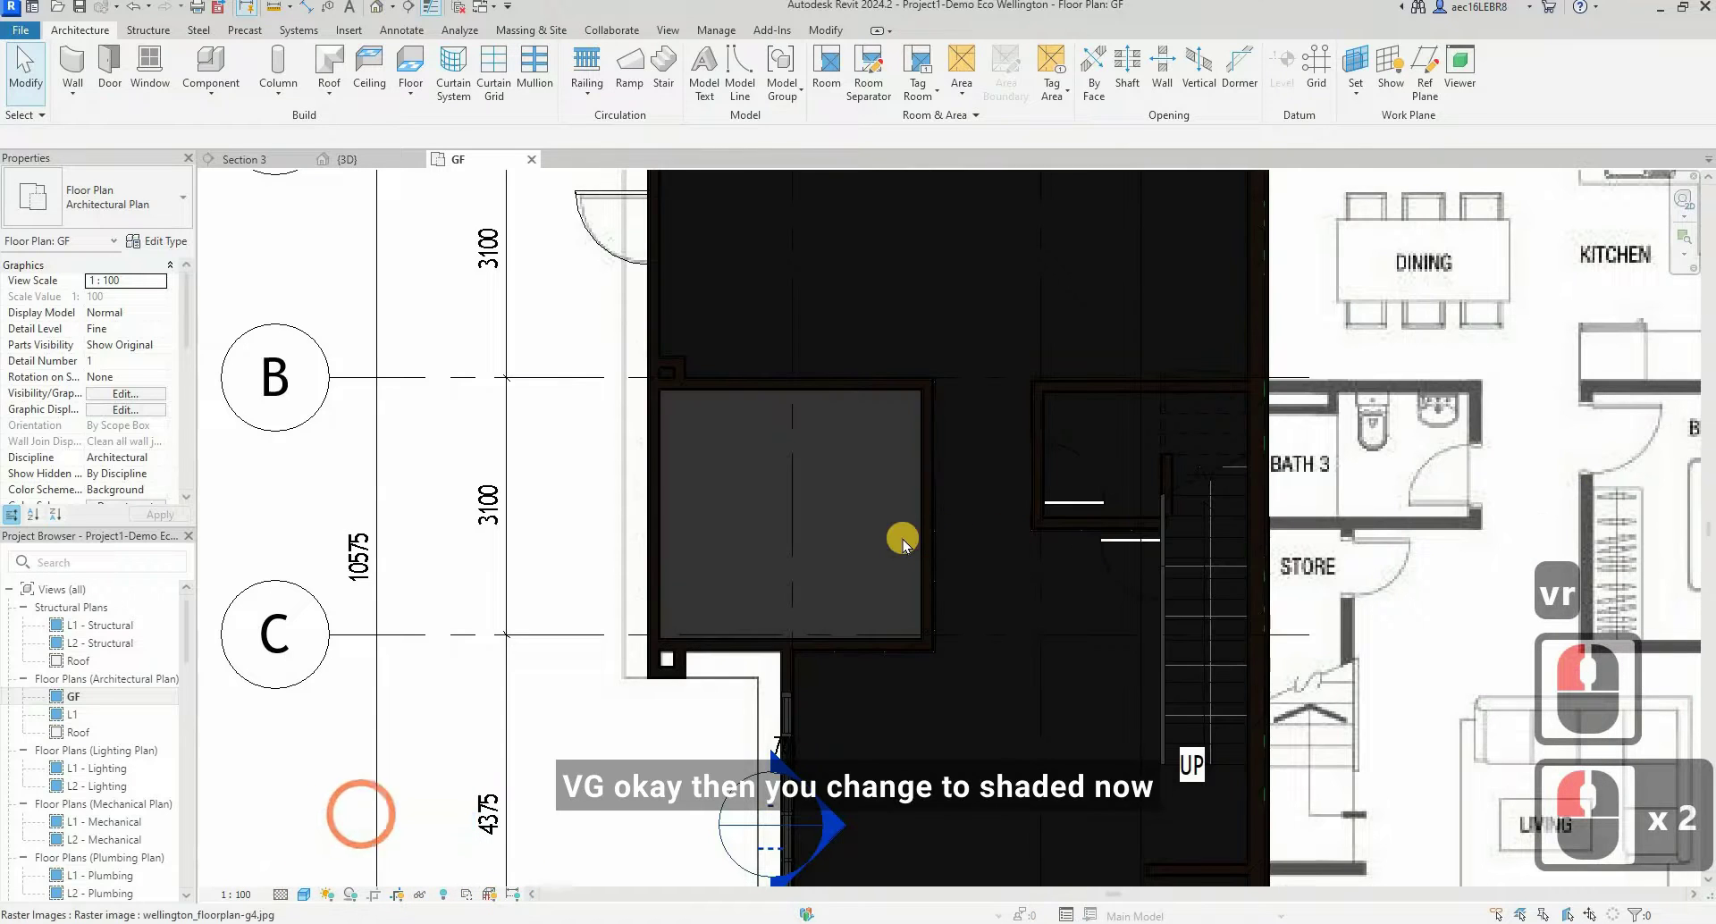
{"action": "left_click", "coordinate": [902, 539]}
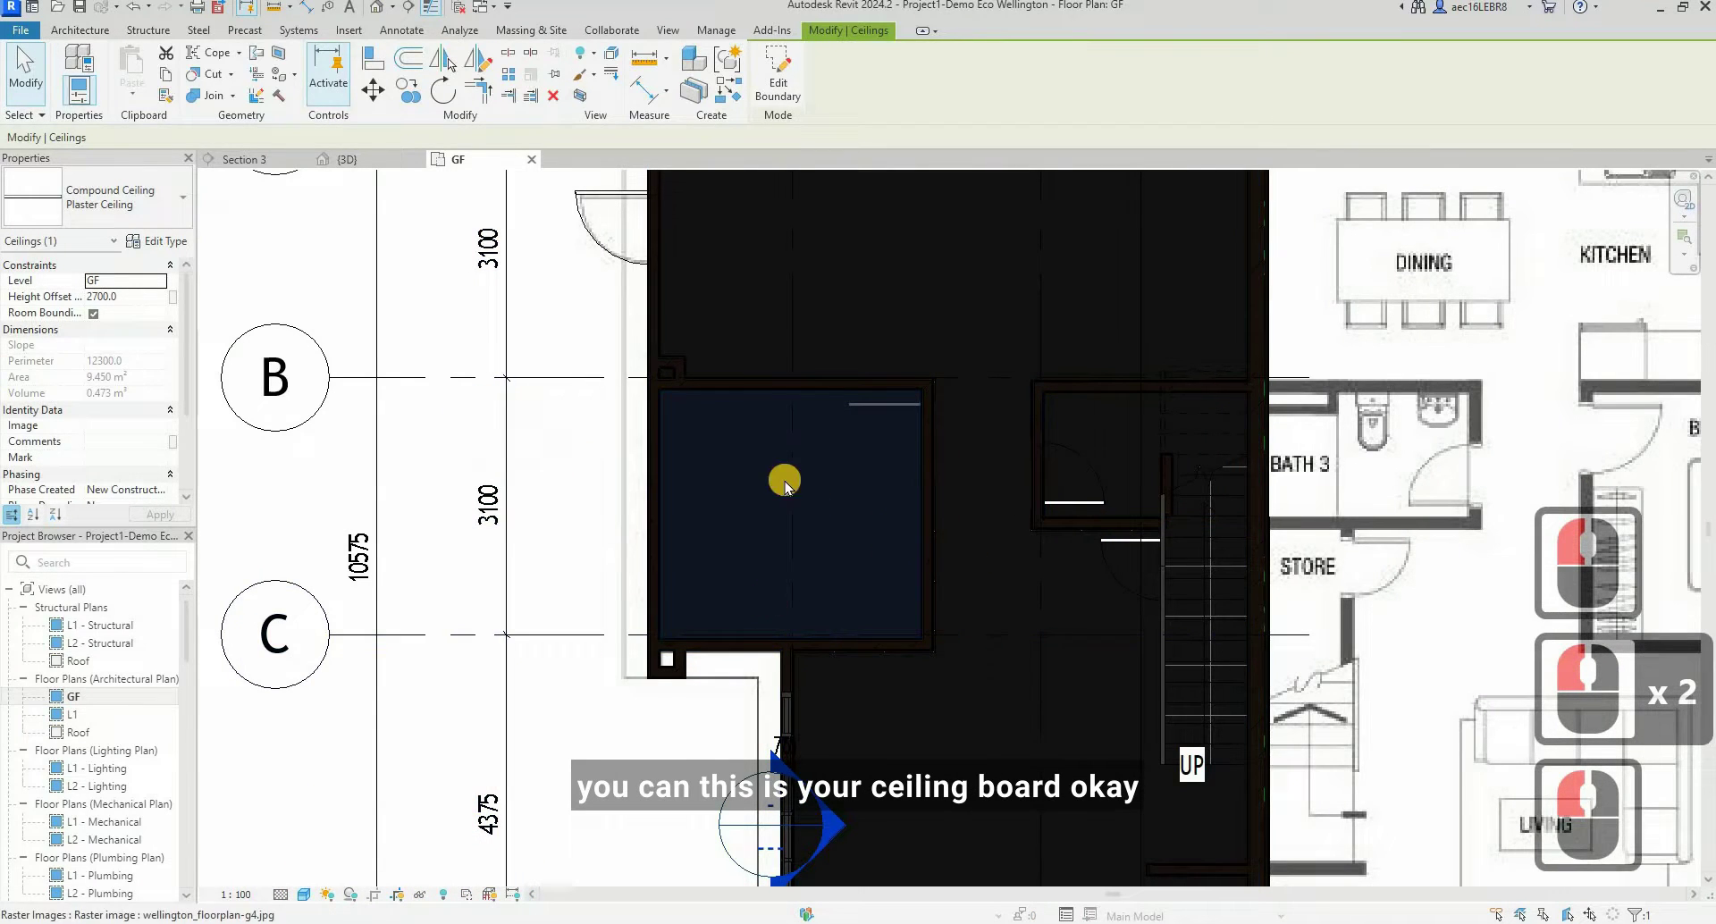
{"action": "scroll", "coordinate": [781, 479], "scroll_direction": "down", "scroll_amount": 3}
{"action": "key", "text": "Escape"}
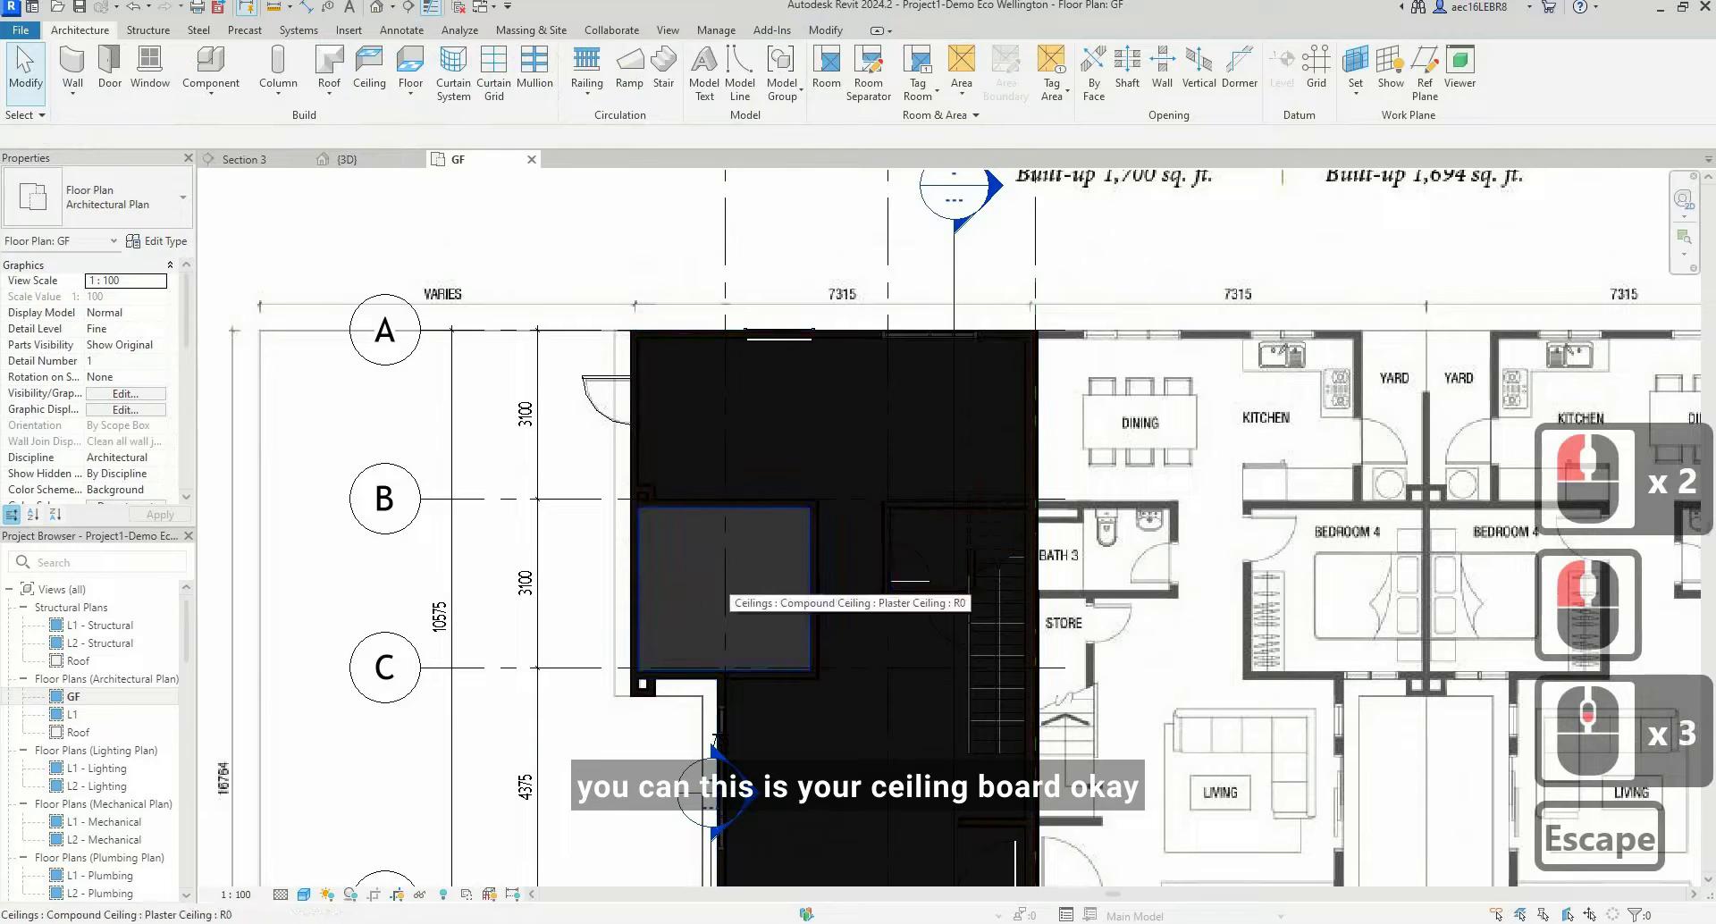
- Switch the GF plan to the Textures visual style and check the Bedroom 4 ceiling
{"action": "left_click", "coordinate": [305, 895]}
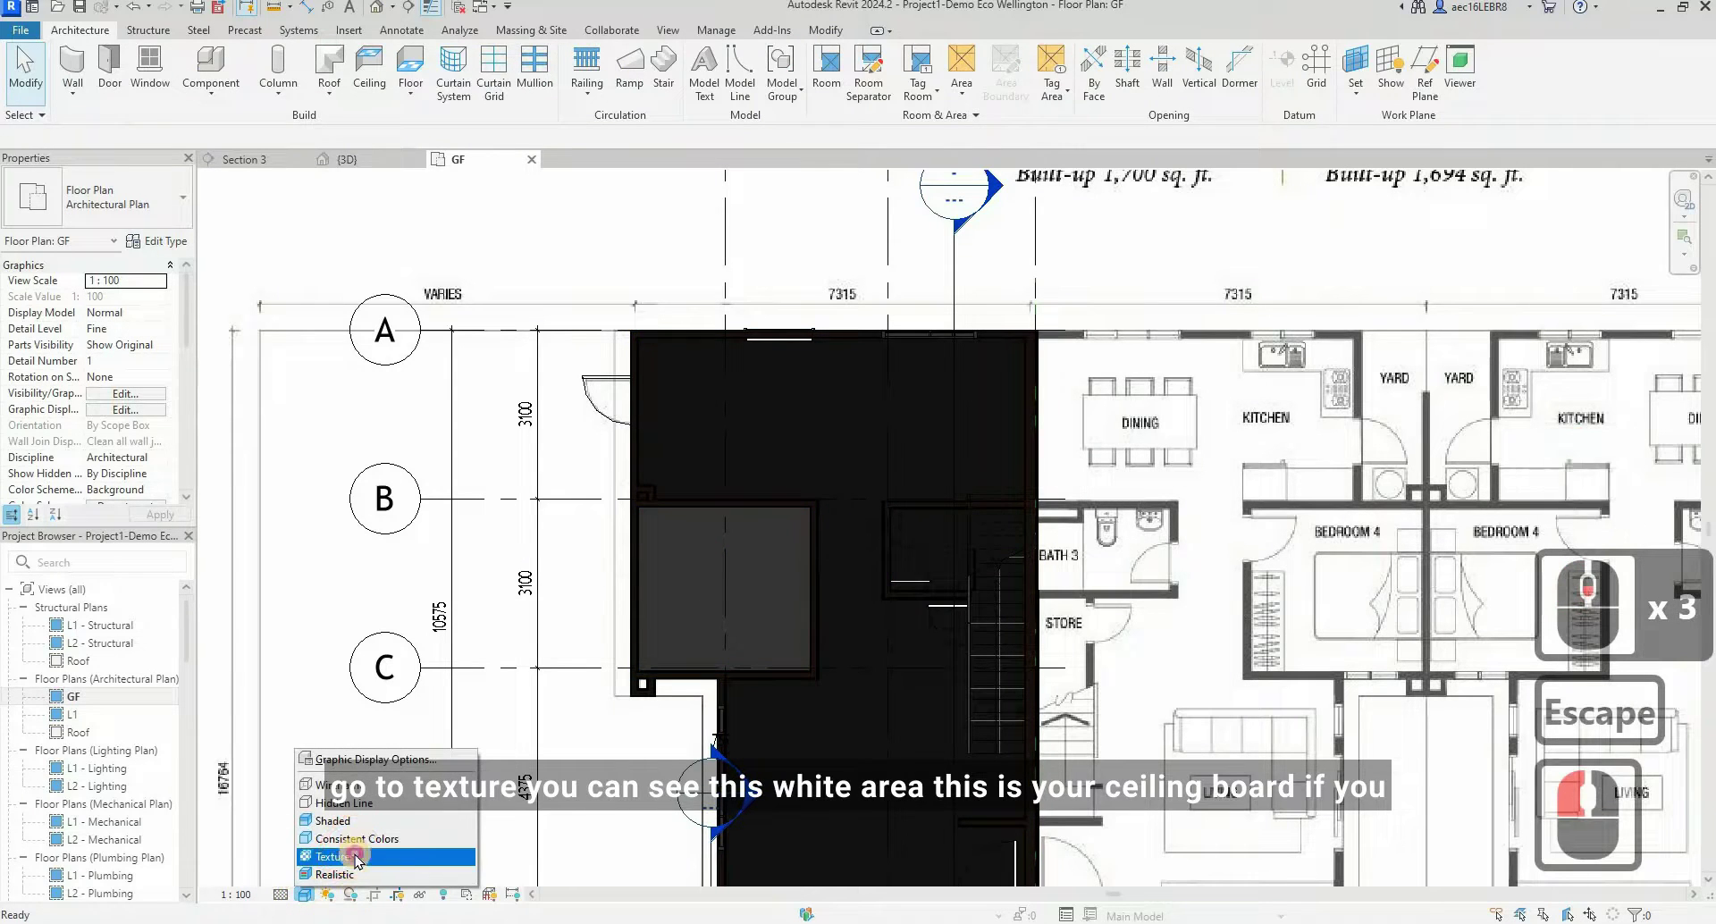
{"action": "left_click", "coordinate": [356, 854]}
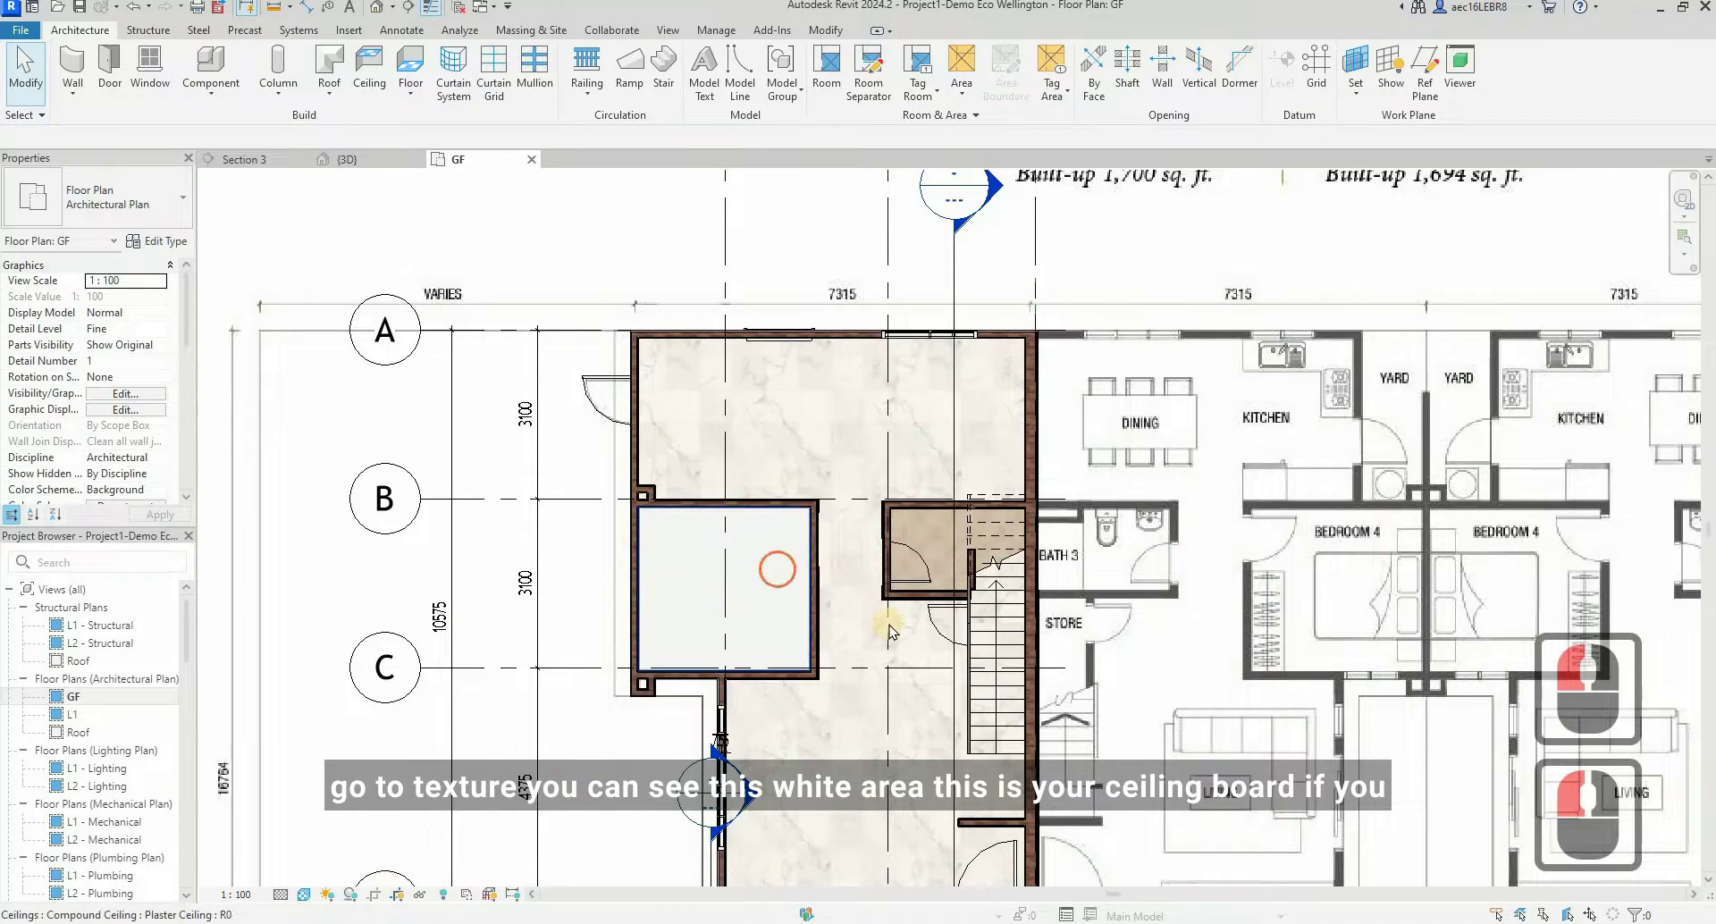
{"action": "left_click", "coordinate": [780, 577]}
{"action": "key", "text": "Escape"}
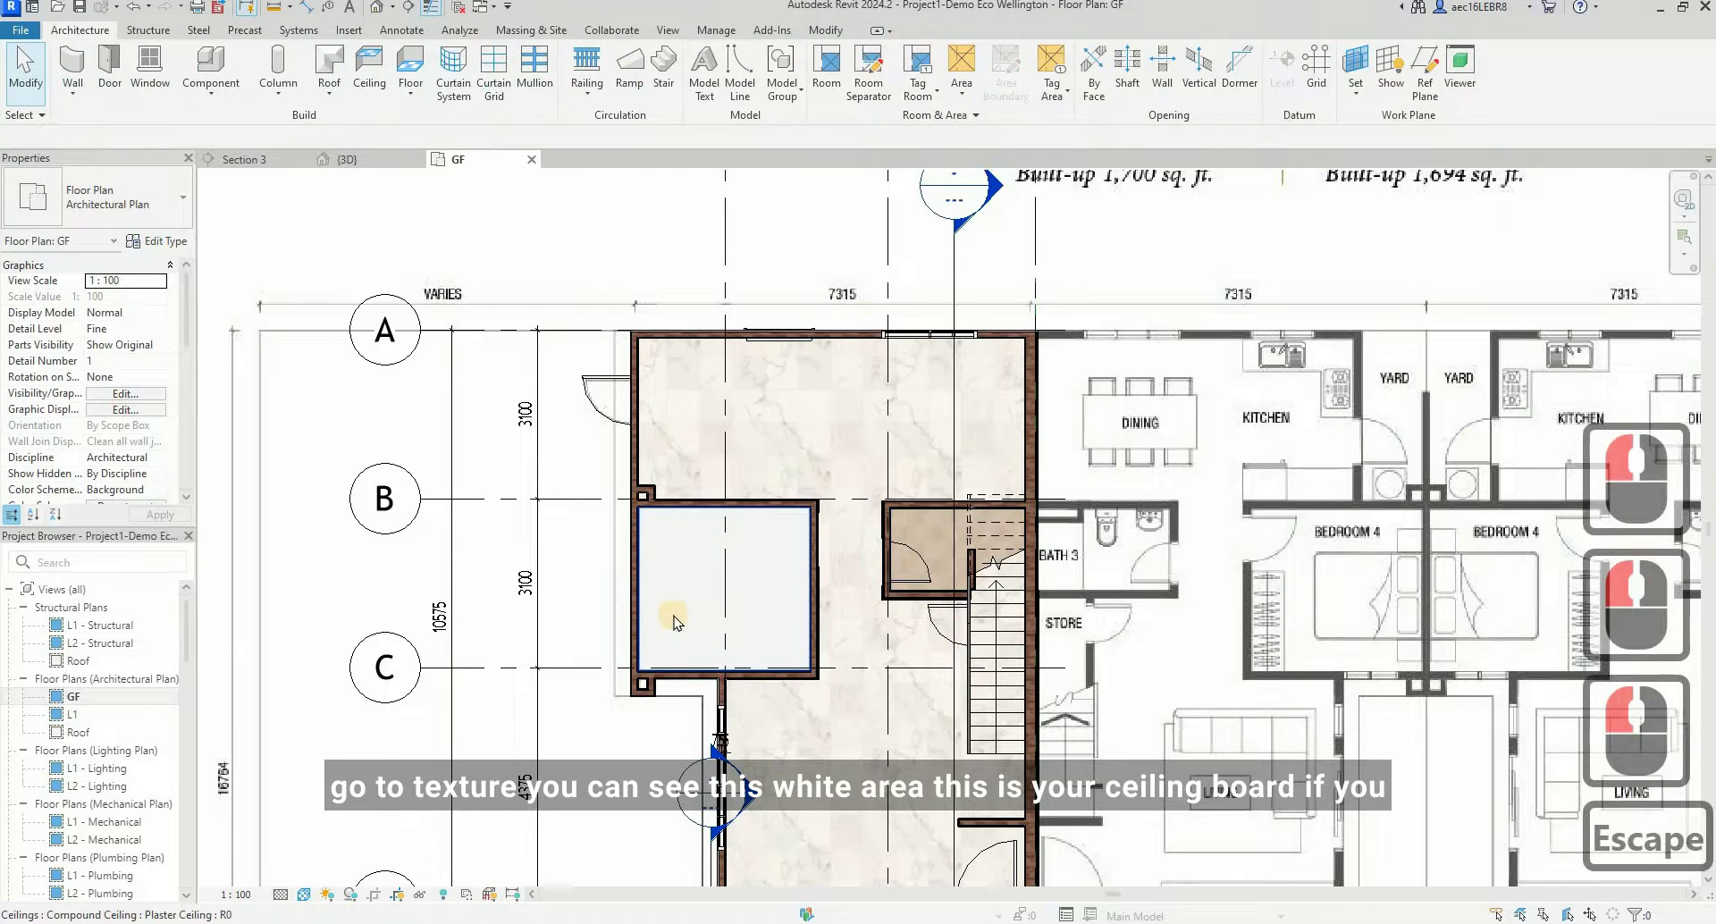
- Open the section view cut through Bedroom 4 from its marker near grid 1 and inspect the ceiling
{"action": "scroll", "coordinate": [675, 623], "scroll_direction": "down", "scroll_amount": 4}
{"action": "left_click_drag", "start_coordinate": [834, 494], "coordinate": [714, 500]}
{"action": "right_click", "coordinate": [715, 409]}
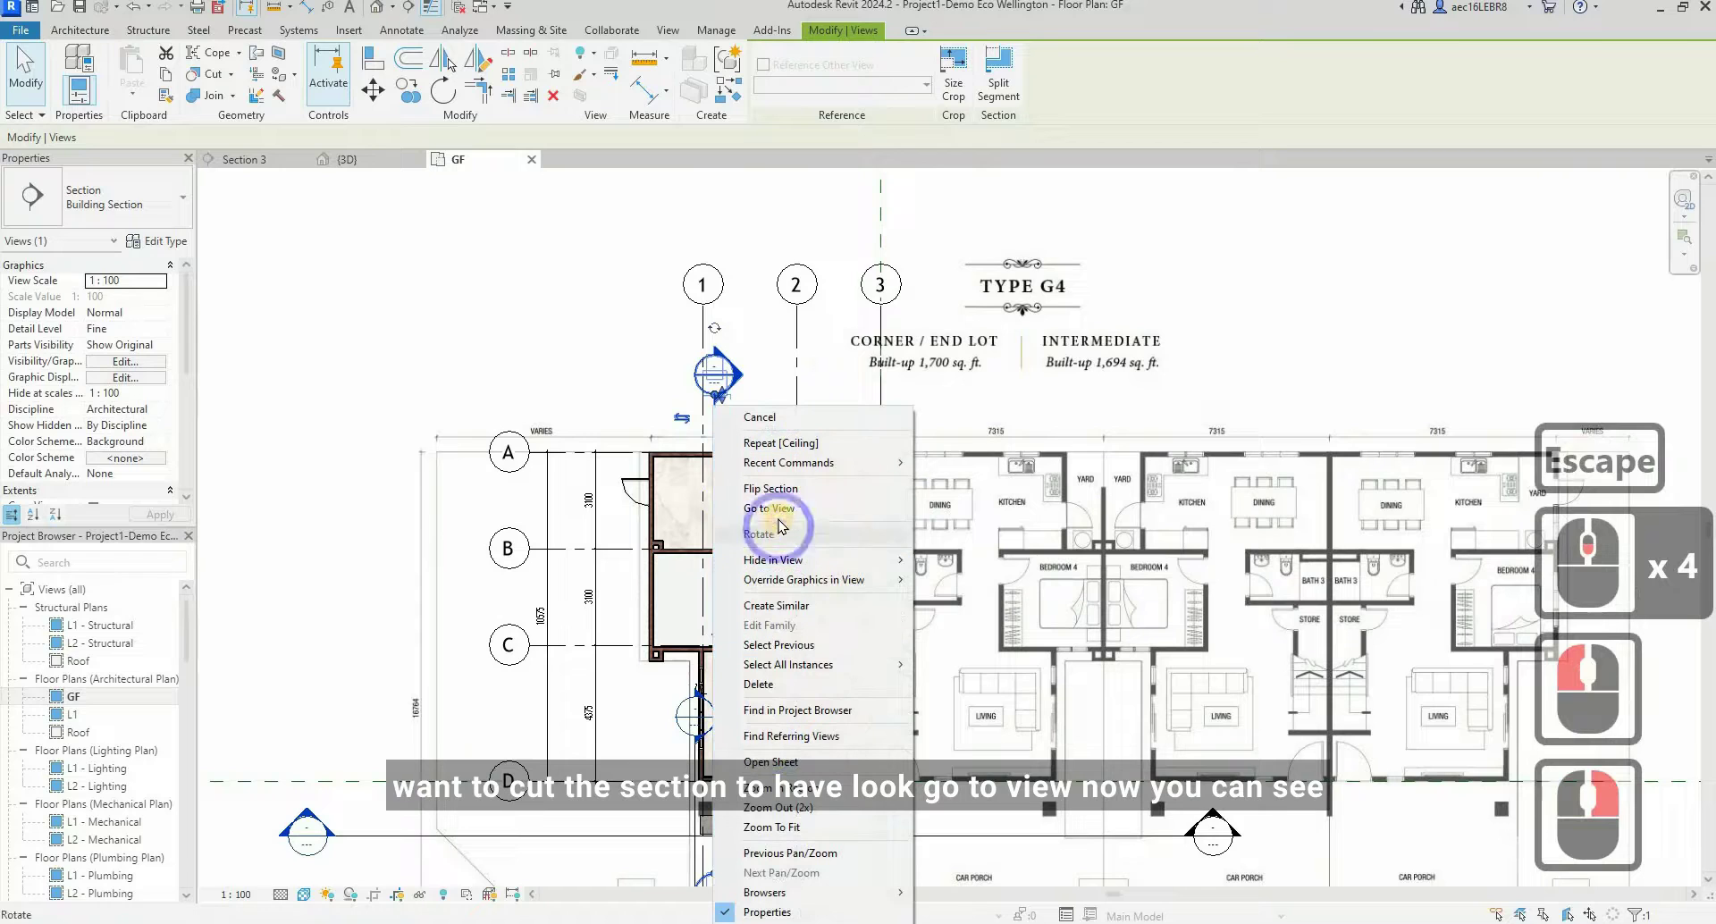
{"action": "left_click", "coordinate": [772, 508]}
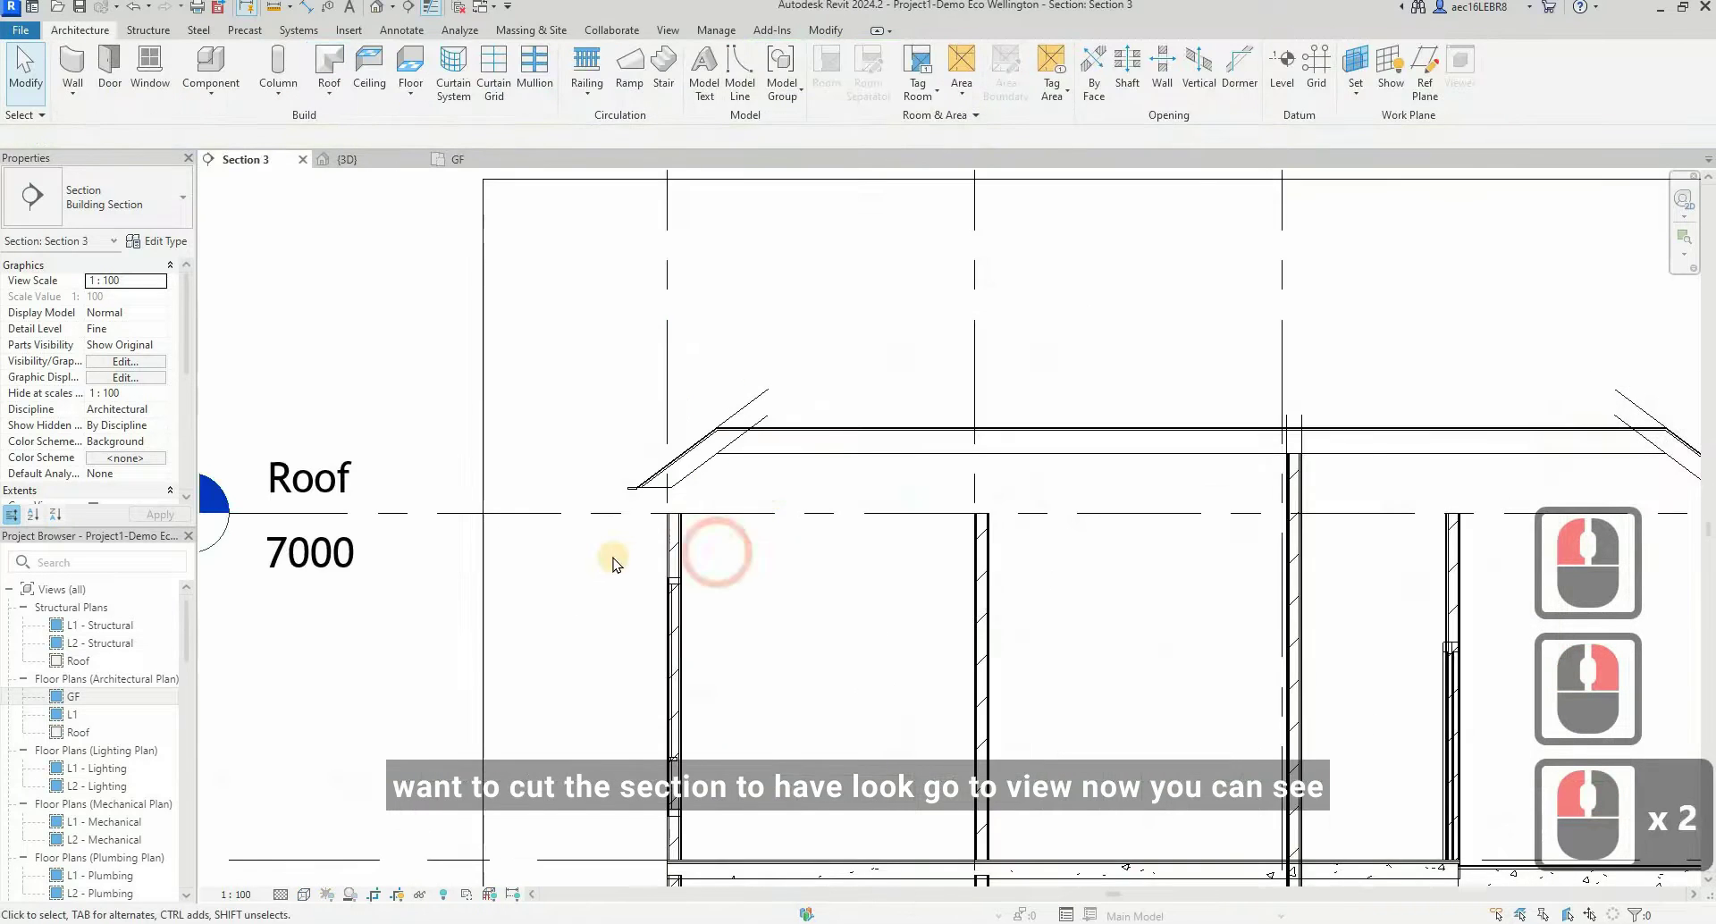
{"action": "scroll", "coordinate": [613, 554], "scroll_direction": "down", "scroll_amount": 8}
{"action": "scroll", "coordinate": [812, 653], "scroll_direction": "up", "scroll_amount": 8}
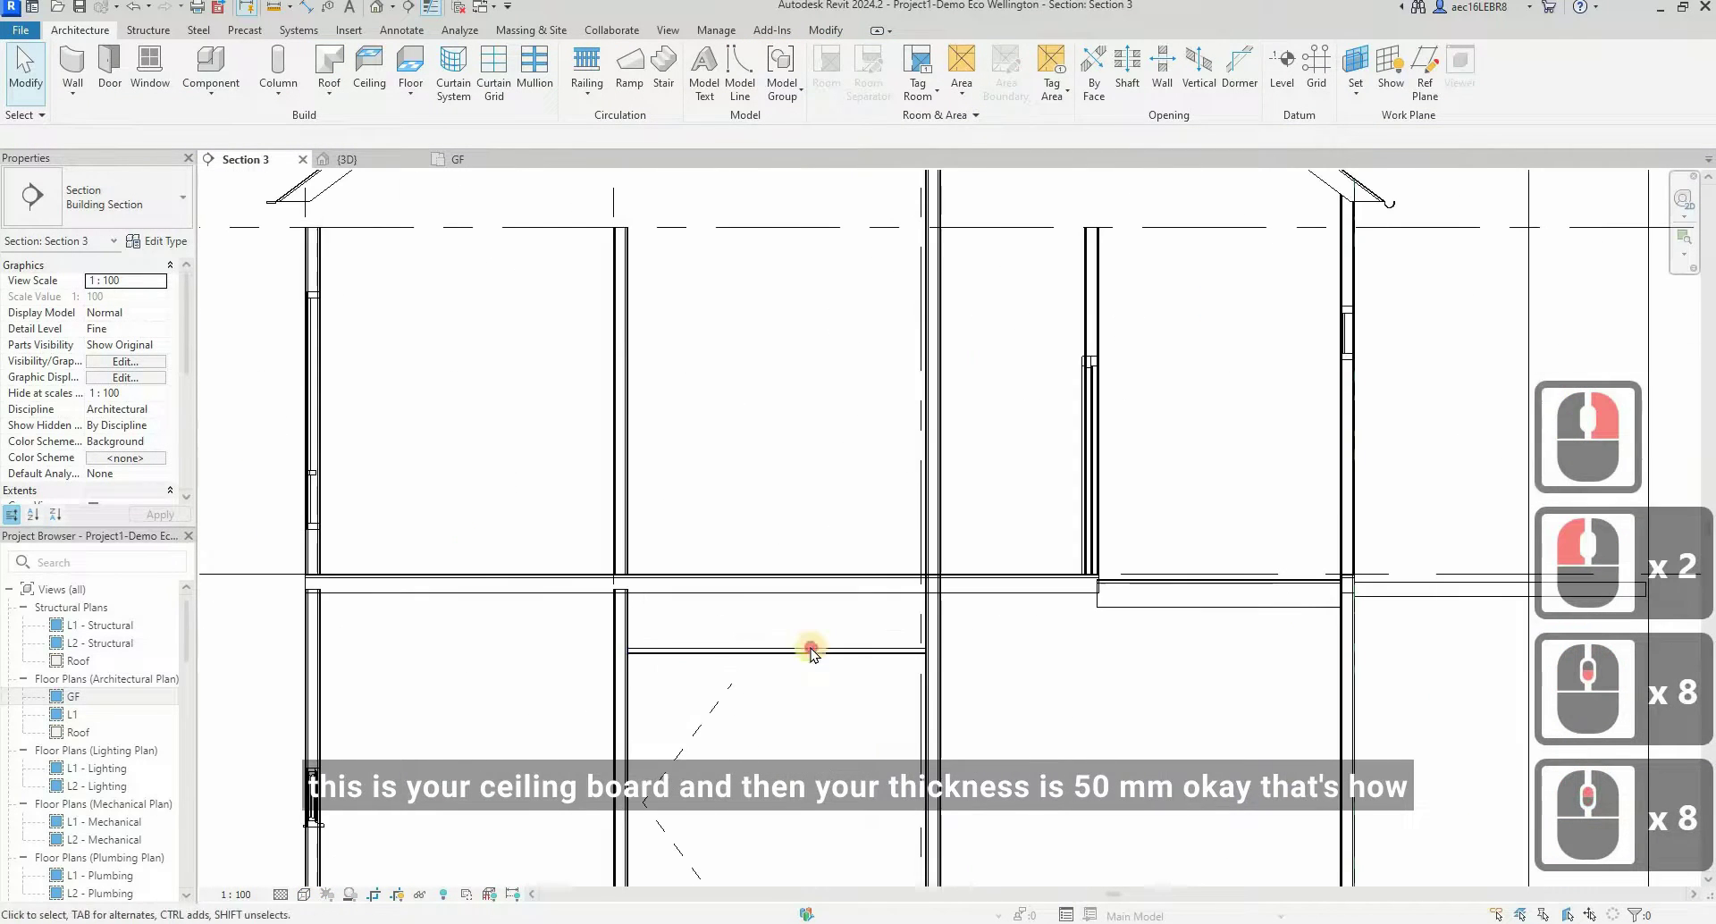
{"action": "left_click", "coordinate": [810, 650]}
{"action": "scroll", "coordinate": [597, 689], "scroll_direction": "up", "scroll_amount": 4}
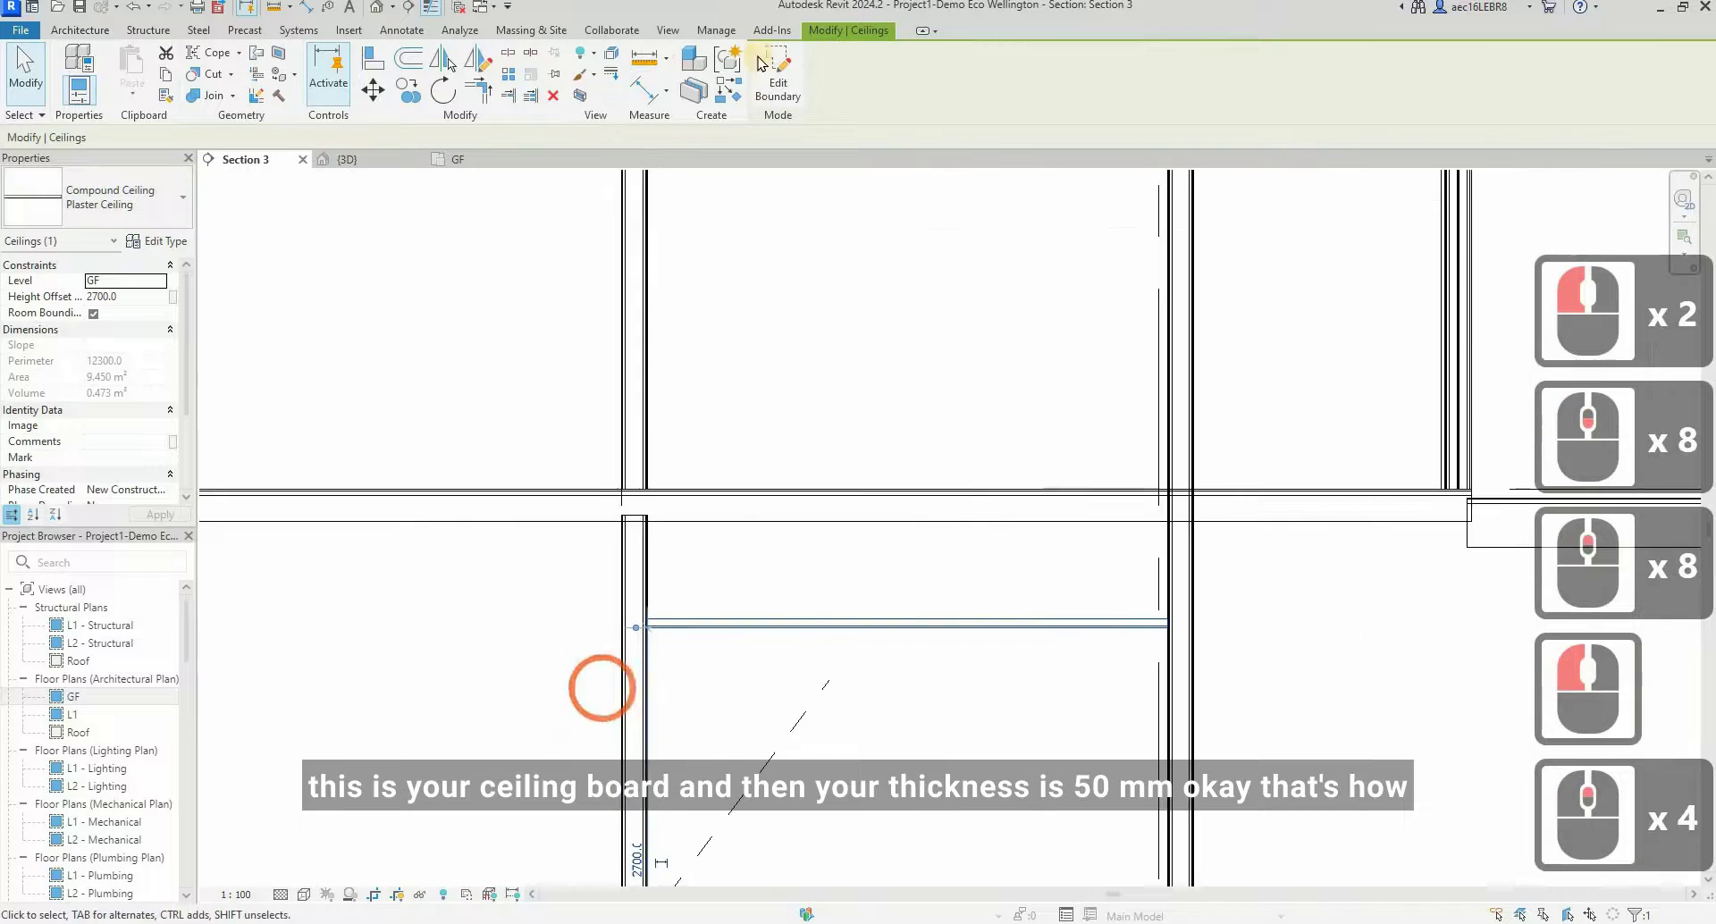
- Measure the plaster ceiling's thickness in the section view
{"action": "left_click", "coordinate": [727, 624]}
{"action": "scroll", "coordinate": [727, 624], "scroll_direction": "up", "scroll_amount": 7}
{"action": "left_click", "coordinate": [730, 606]}
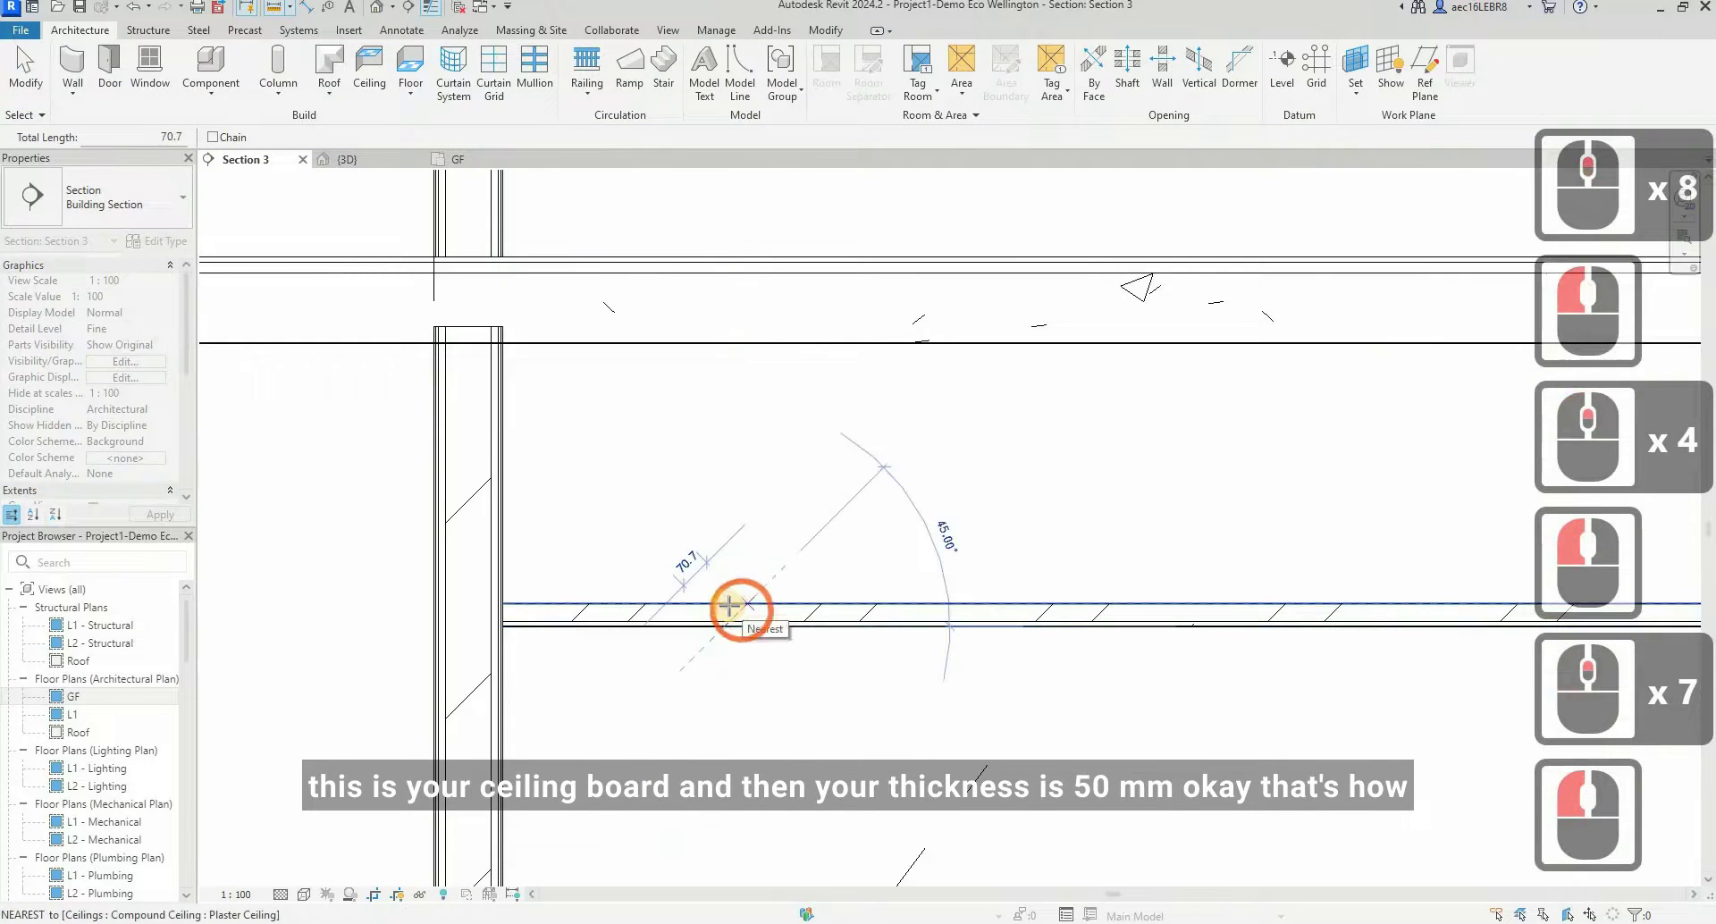
{"action": "key", "text": "Escape"}
{"action": "scroll", "coordinate": [729, 606], "scroll_direction": "down", "scroll_amount": 3}
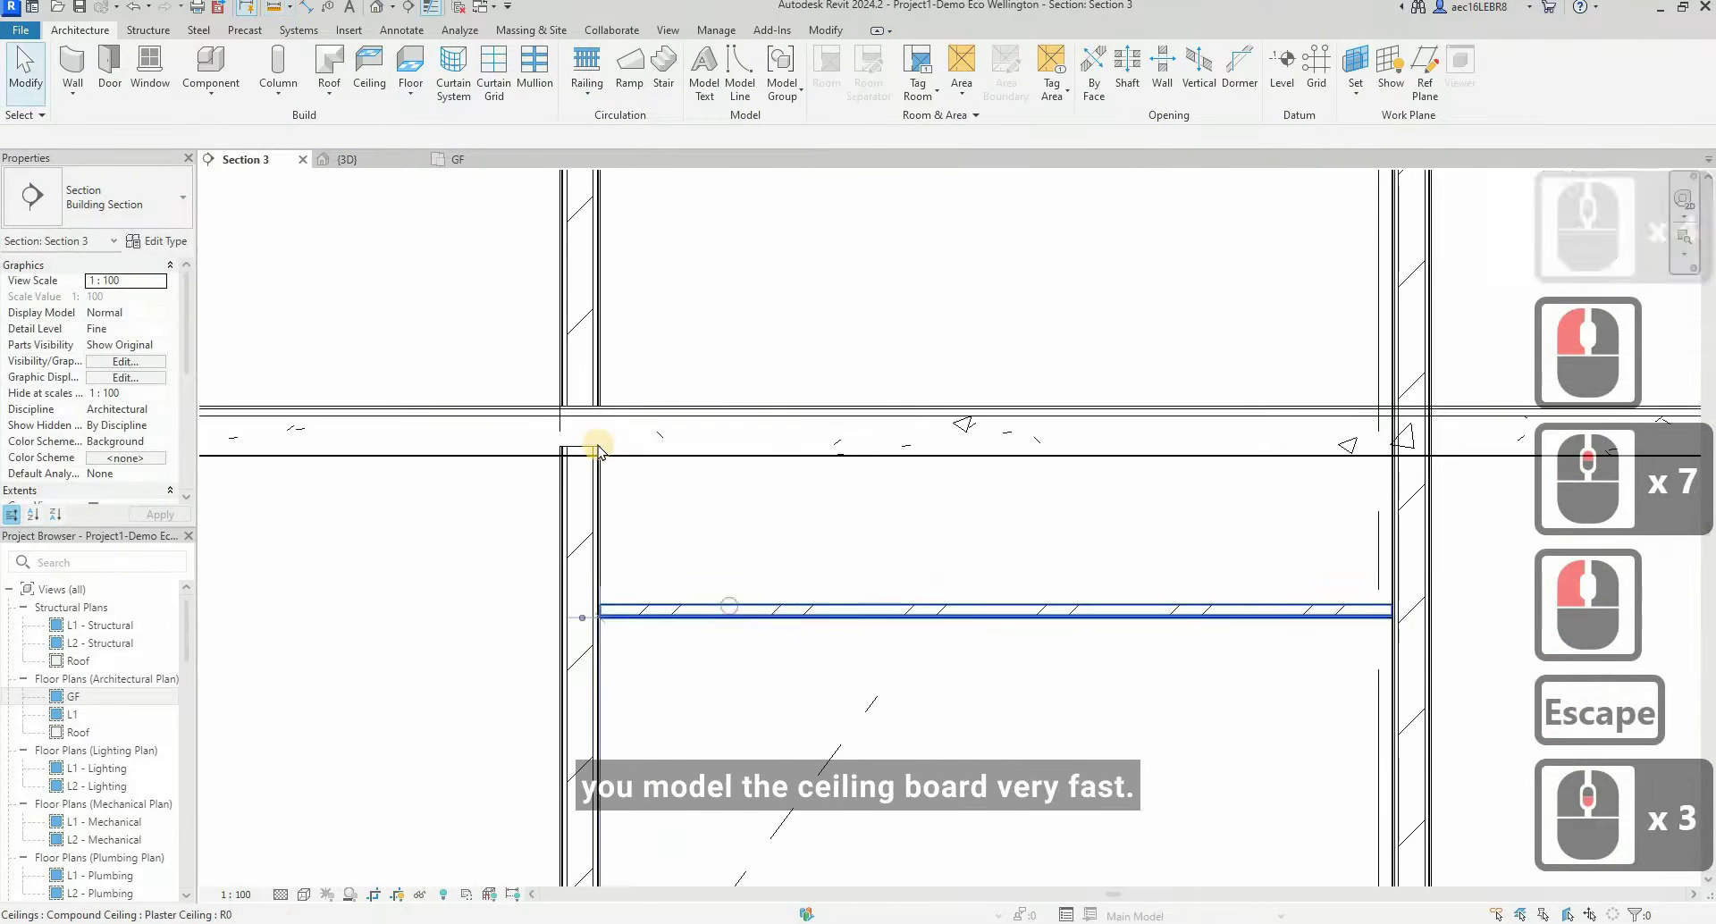
{"action": "left_click", "coordinate": [597, 449]}
{"action": "scroll", "coordinate": [625, 464], "scroll_direction": "down", "scroll_amount": 5}
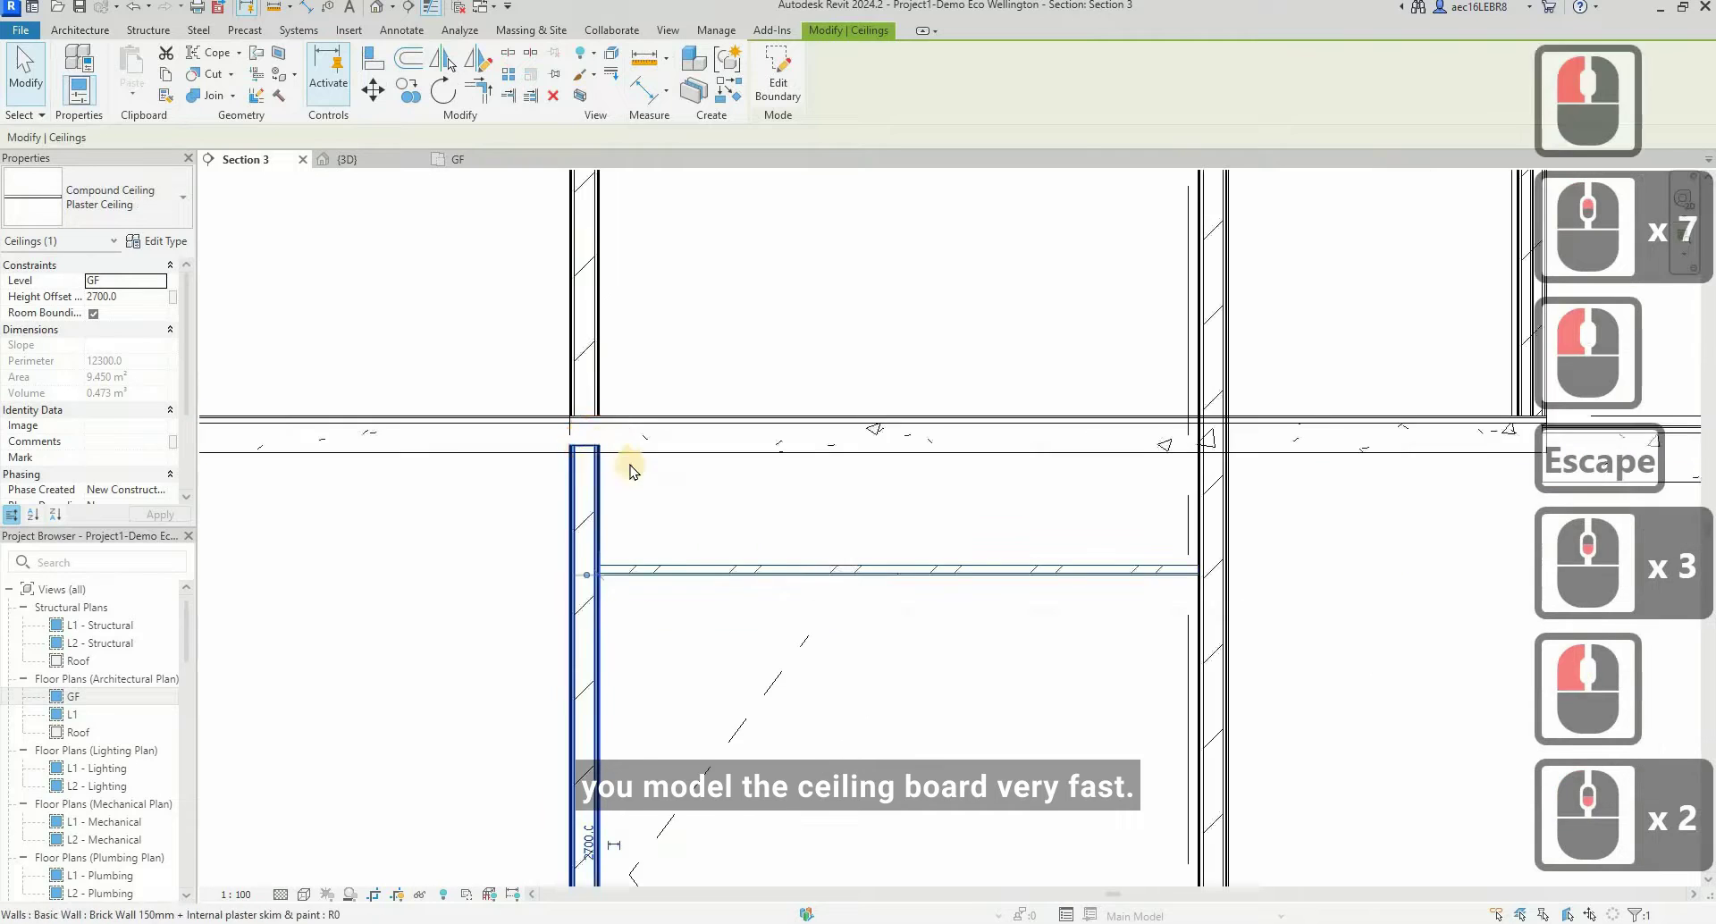
- Open the 3D view and raise the top of the section box to include the Bedroom 4 ceiling
{"action": "left_click", "coordinate": [347, 161]}
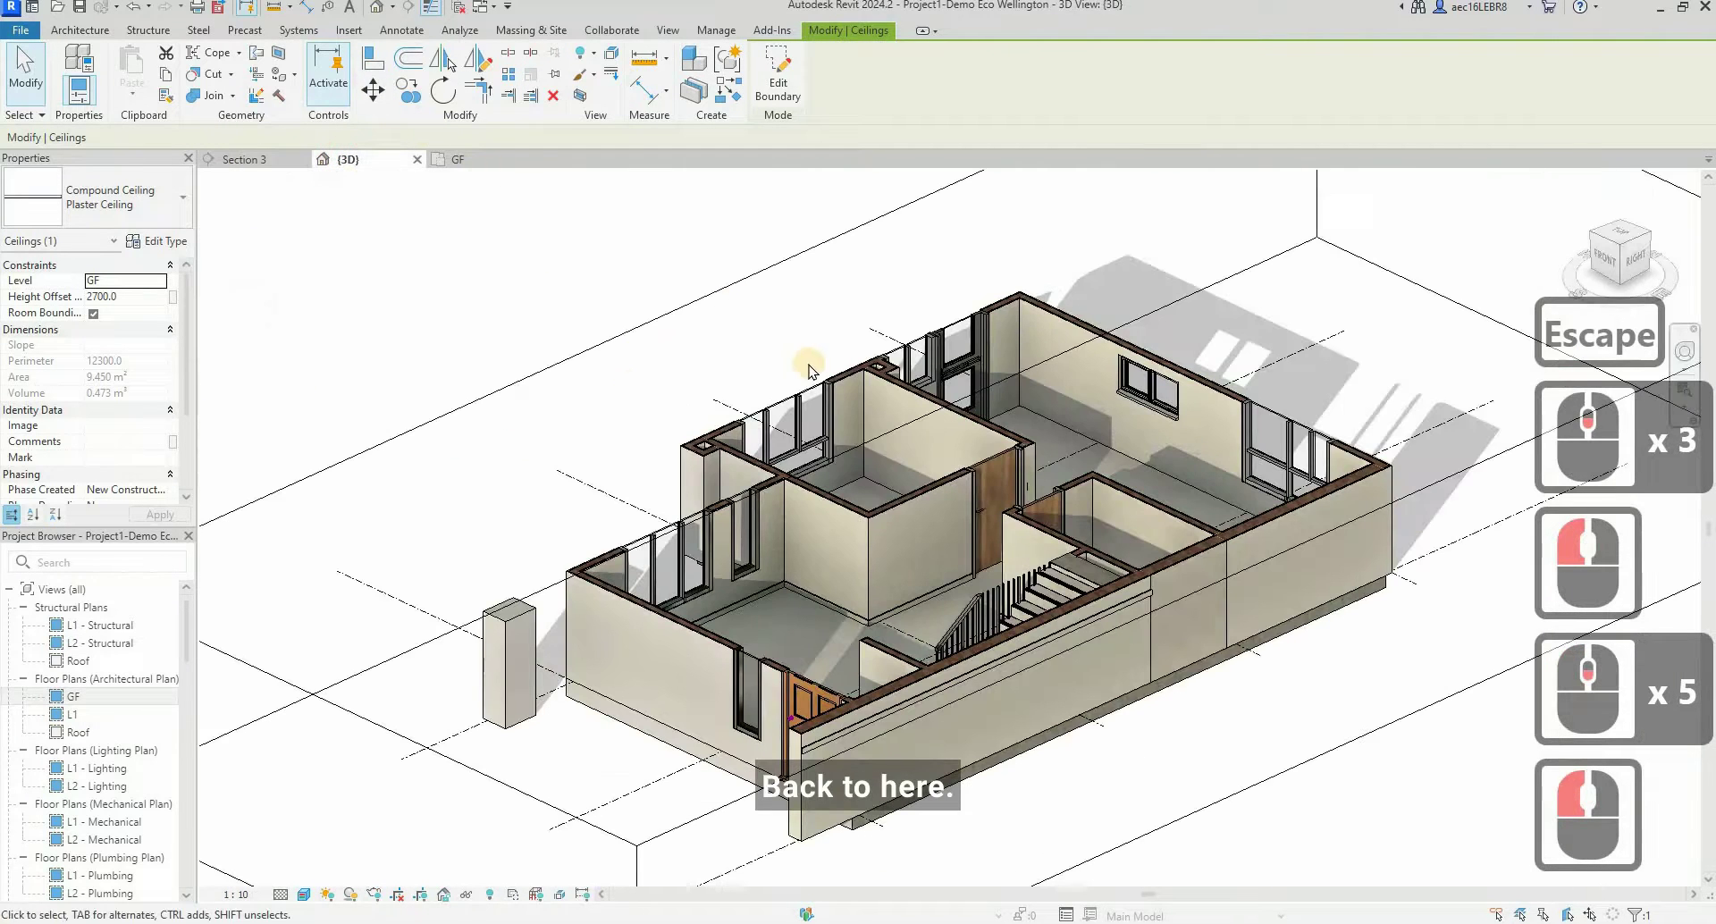
{"action": "middle_click_drag", "start_coordinate": [909, 527], "coordinate": [882, 311], "text": "shift"}
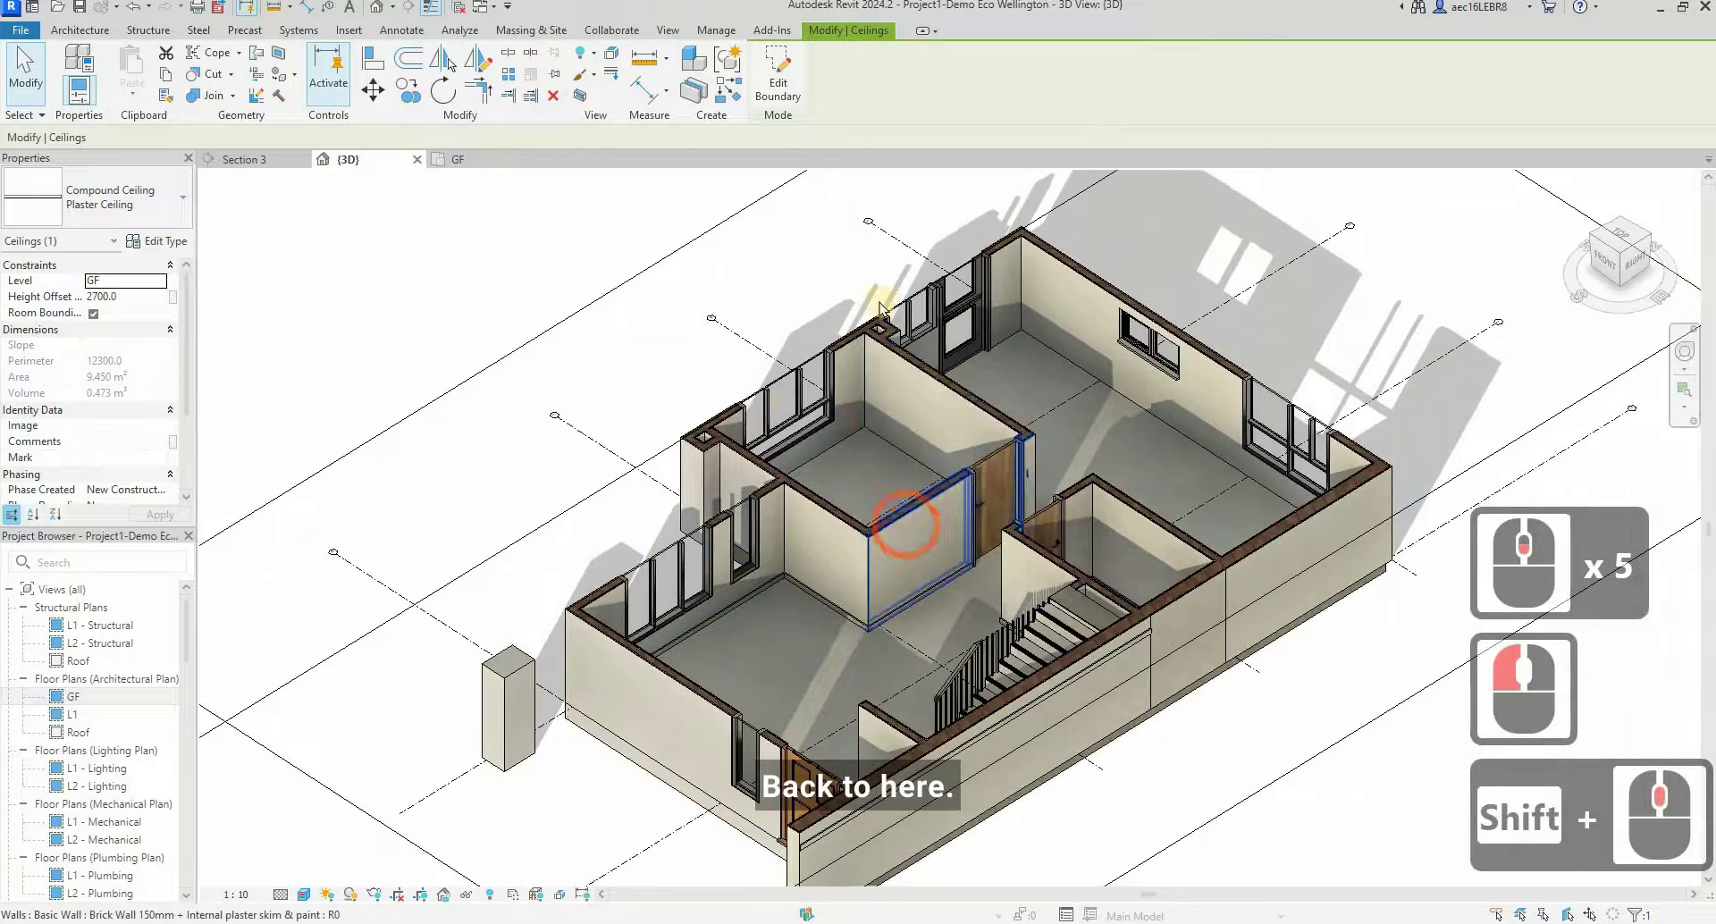
{"action": "scroll", "coordinate": [768, 366], "scroll_direction": "down", "scroll_amount": 2}
{"action": "left_click", "coordinate": [702, 311]}
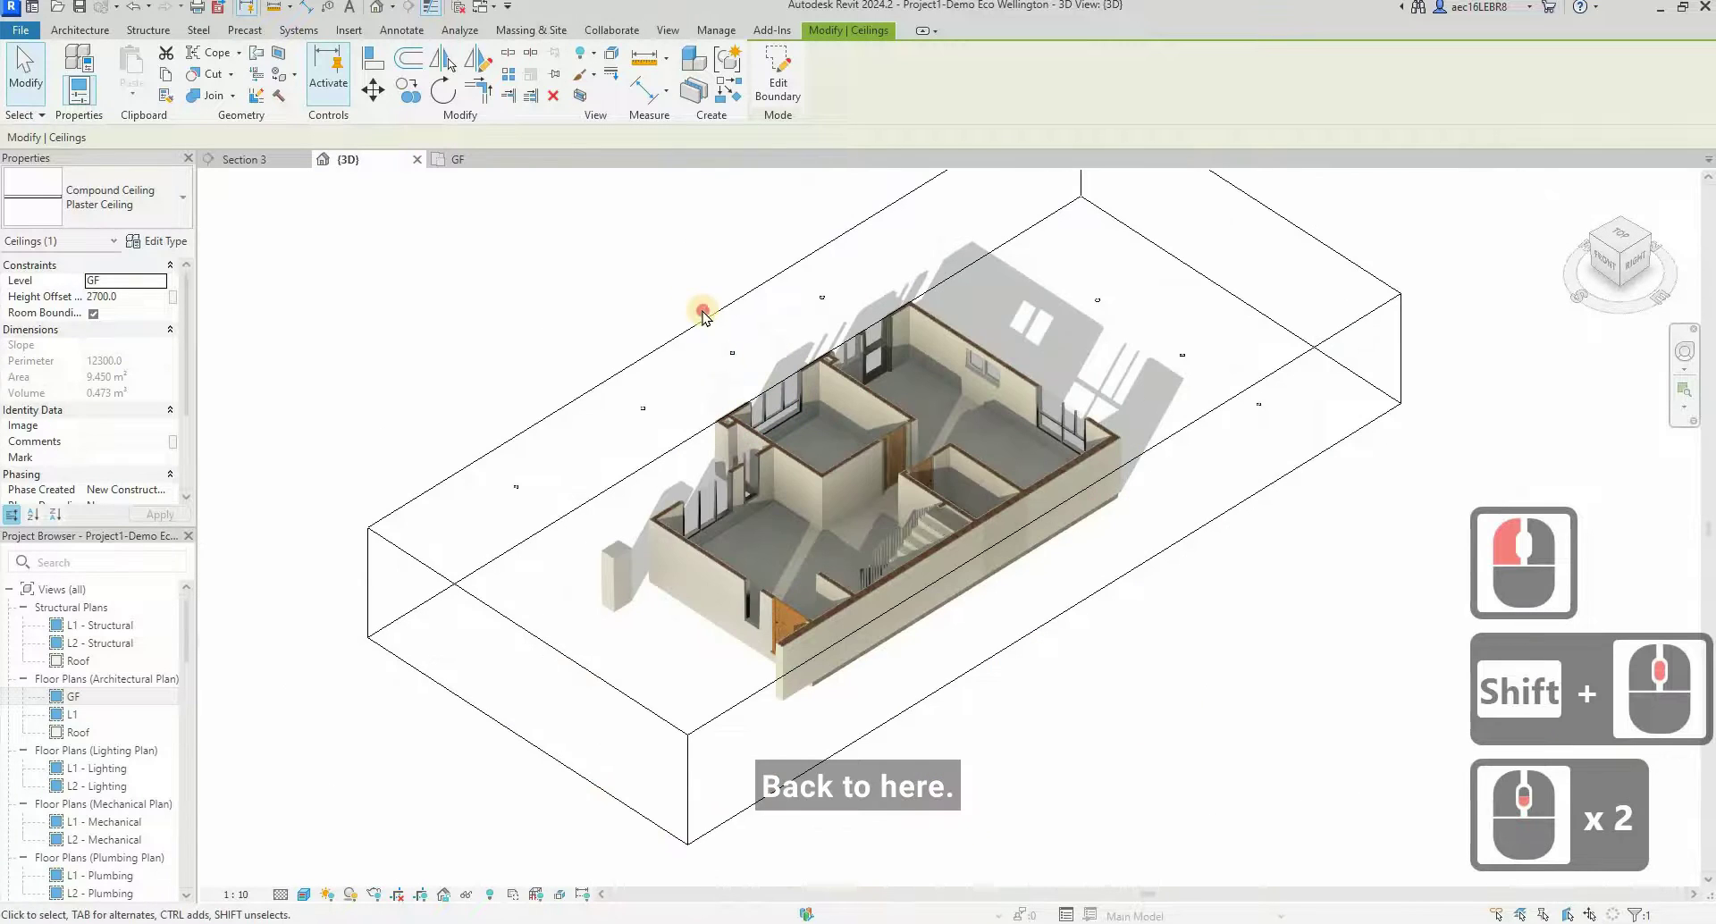
{"action": "left_click", "coordinate": [908, 425]}
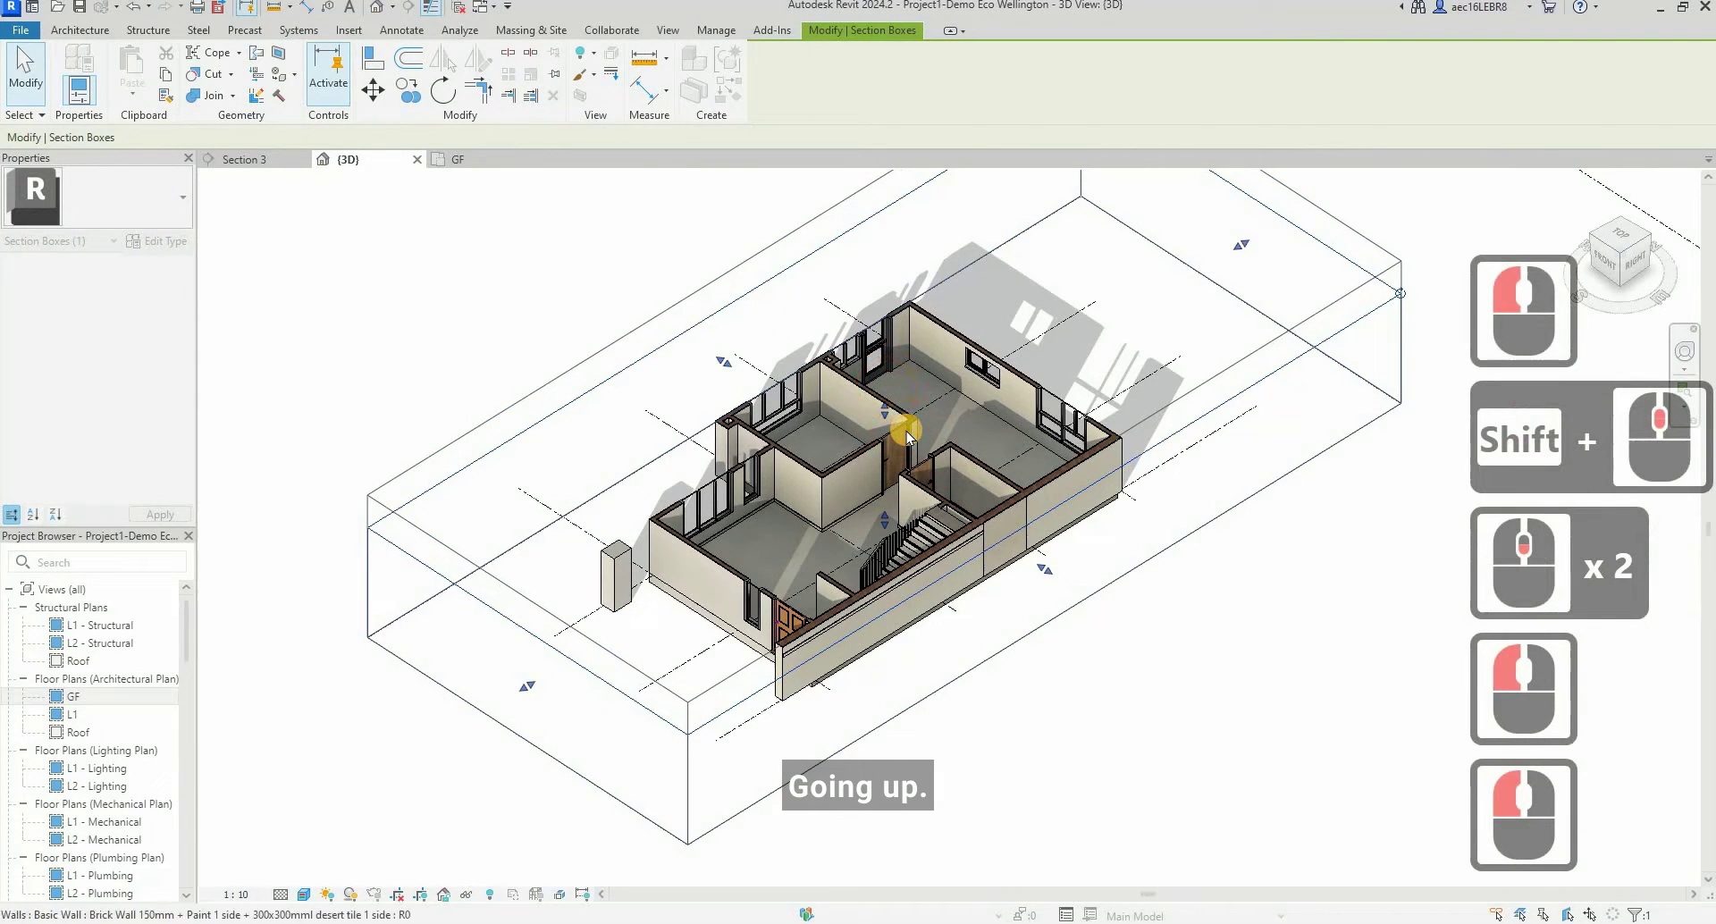
{"action": "left_click_drag", "start_coordinate": [906, 431], "coordinate": [906, 340]}
{"action": "middle_click", "coordinate": [828, 400]}
{"action": "middle_click", "coordinate": [829, 399]}
{"action": "left_click", "coordinate": [888, 404]}
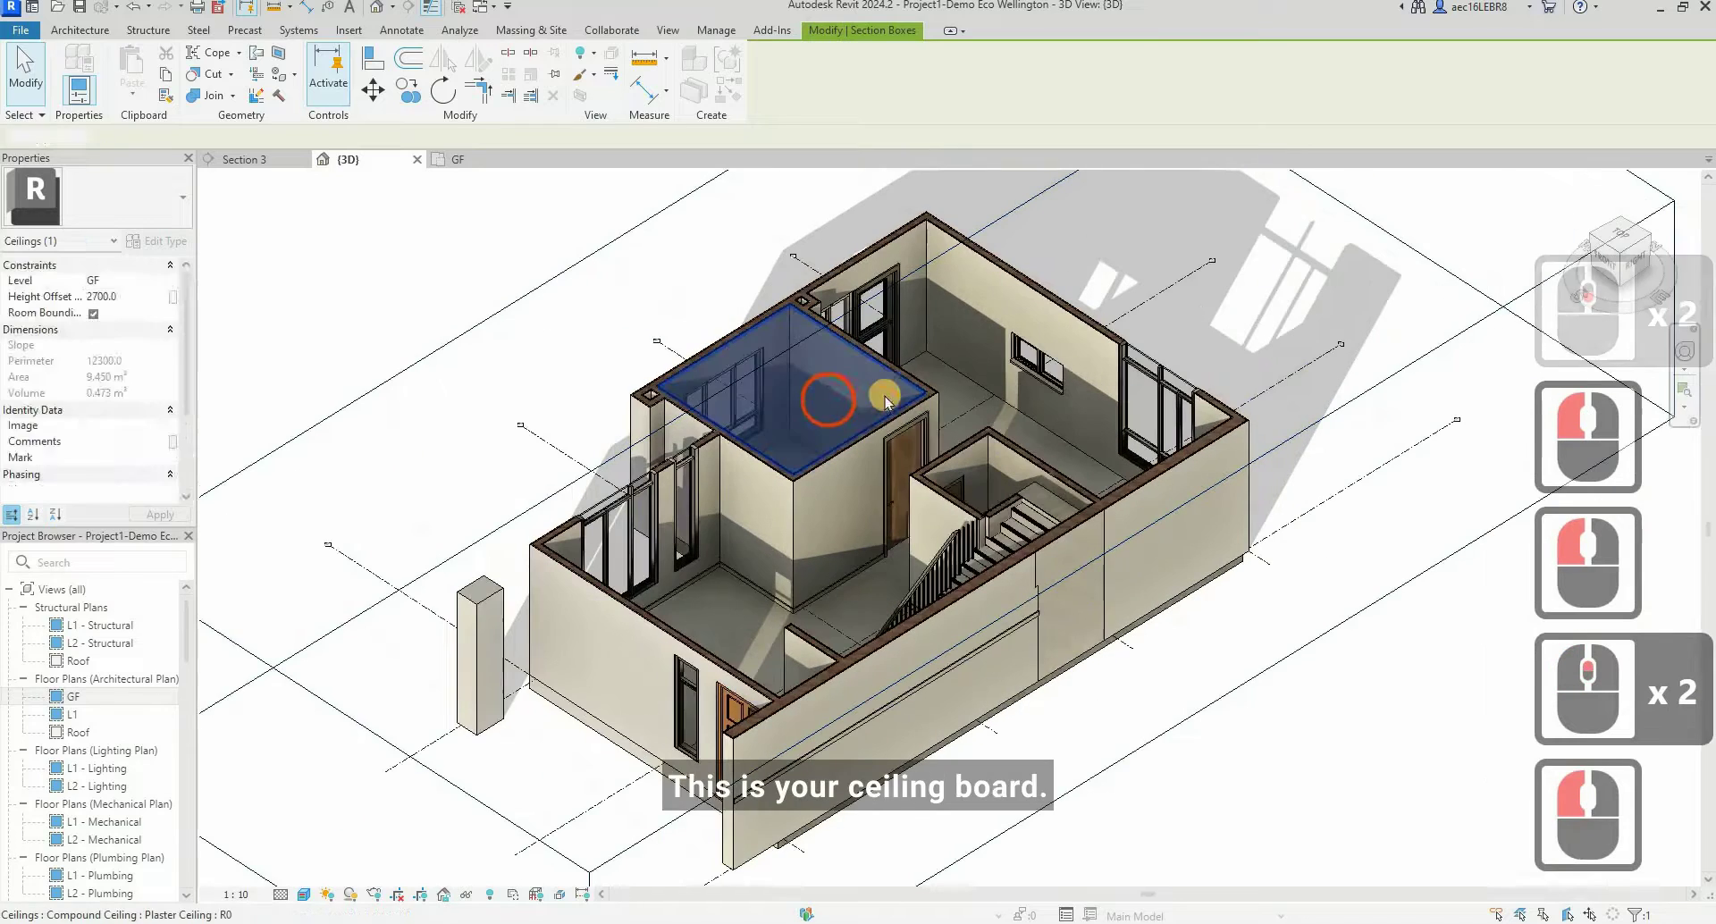
{"action": "key", "text": "Escape"}
- Raise the section box's top face further, above the Bedroom 4 ceiling
{"action": "left_click", "coordinate": [940, 368]}
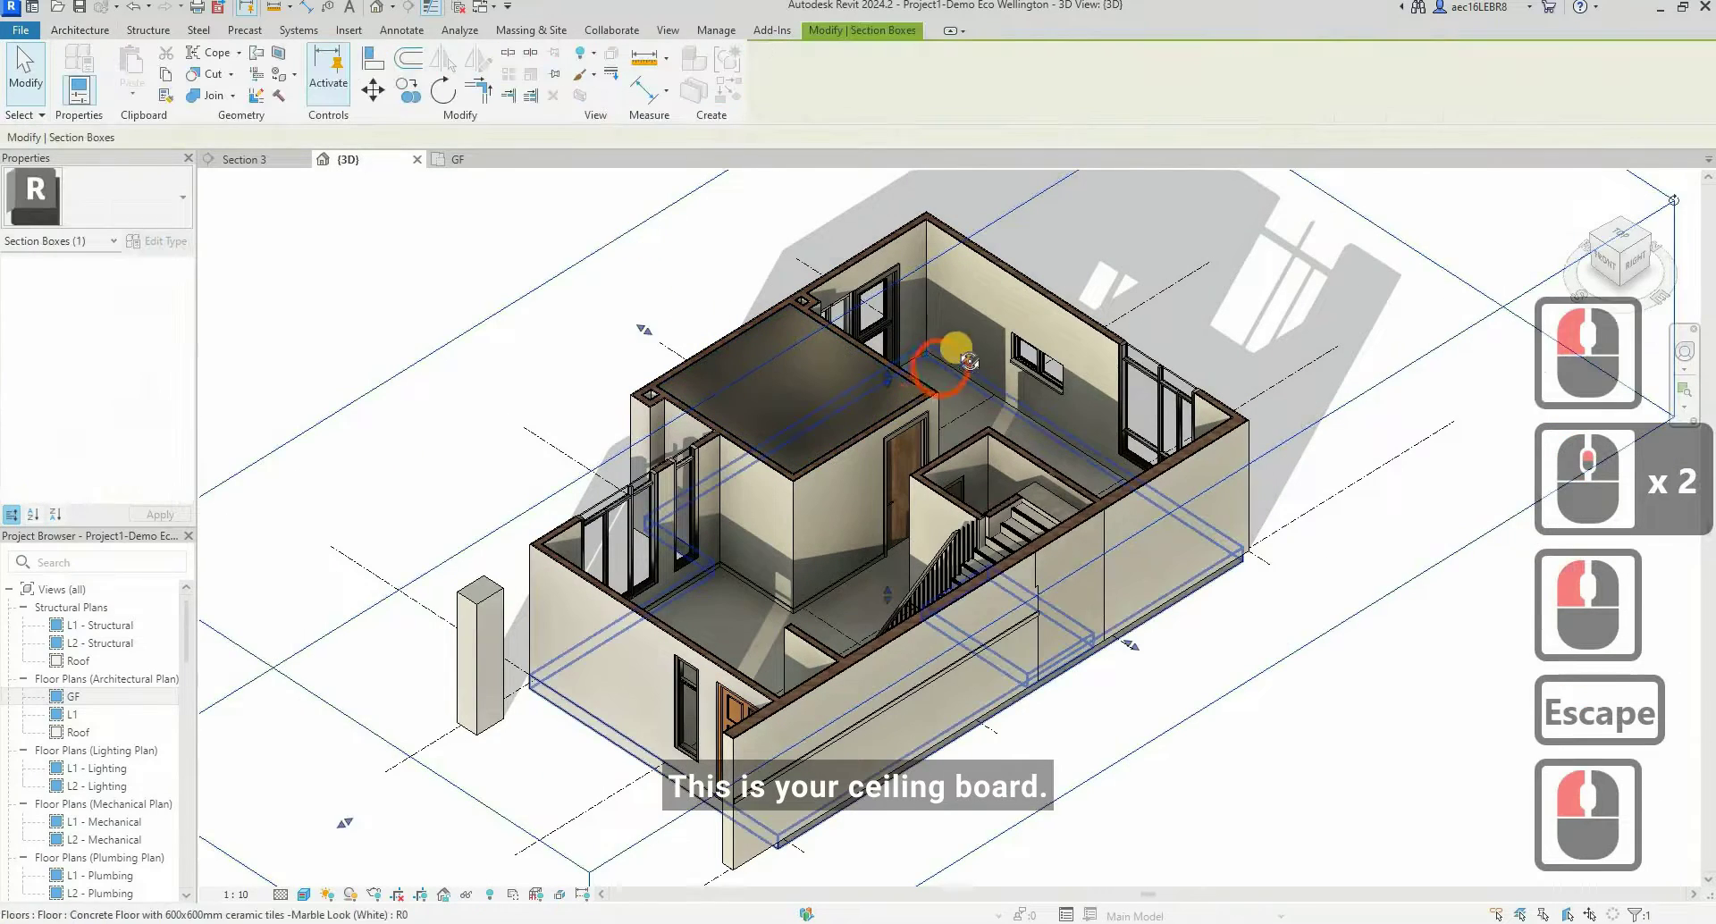
{"action": "middle_click_drag", "start_coordinate": [898, 362], "coordinate": [882, 371], "text": "shift"}
{"action": "left_click", "coordinate": [885, 368]}
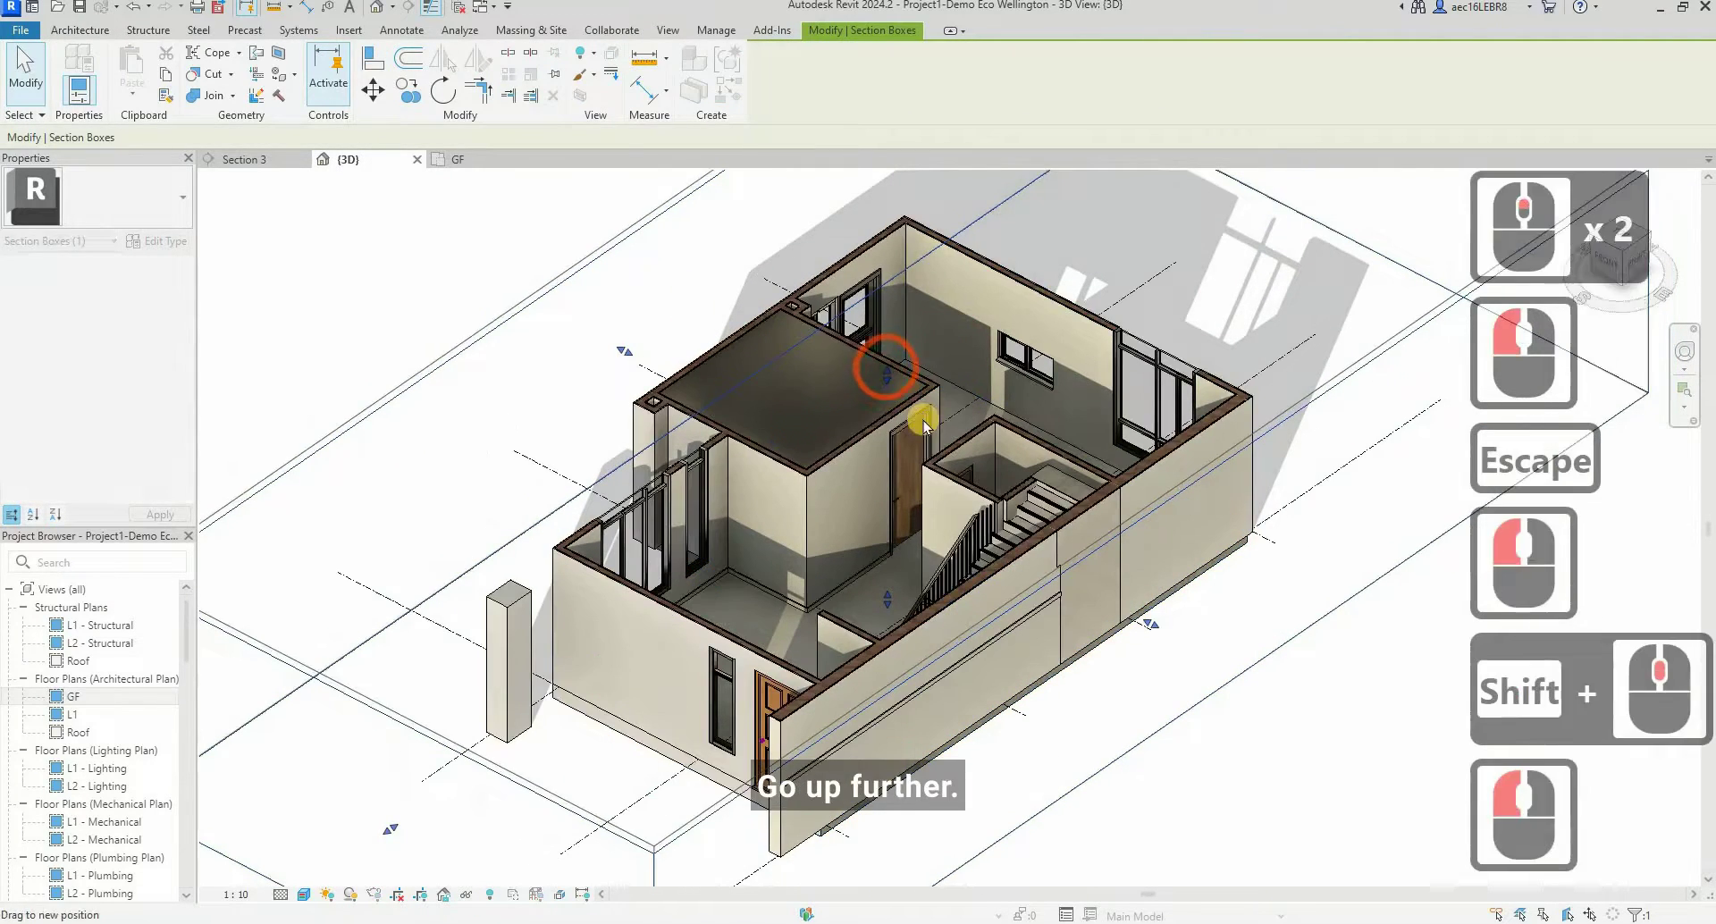
{"action": "left_click_drag", "start_coordinate": [923, 420], "coordinate": [924, 420]}
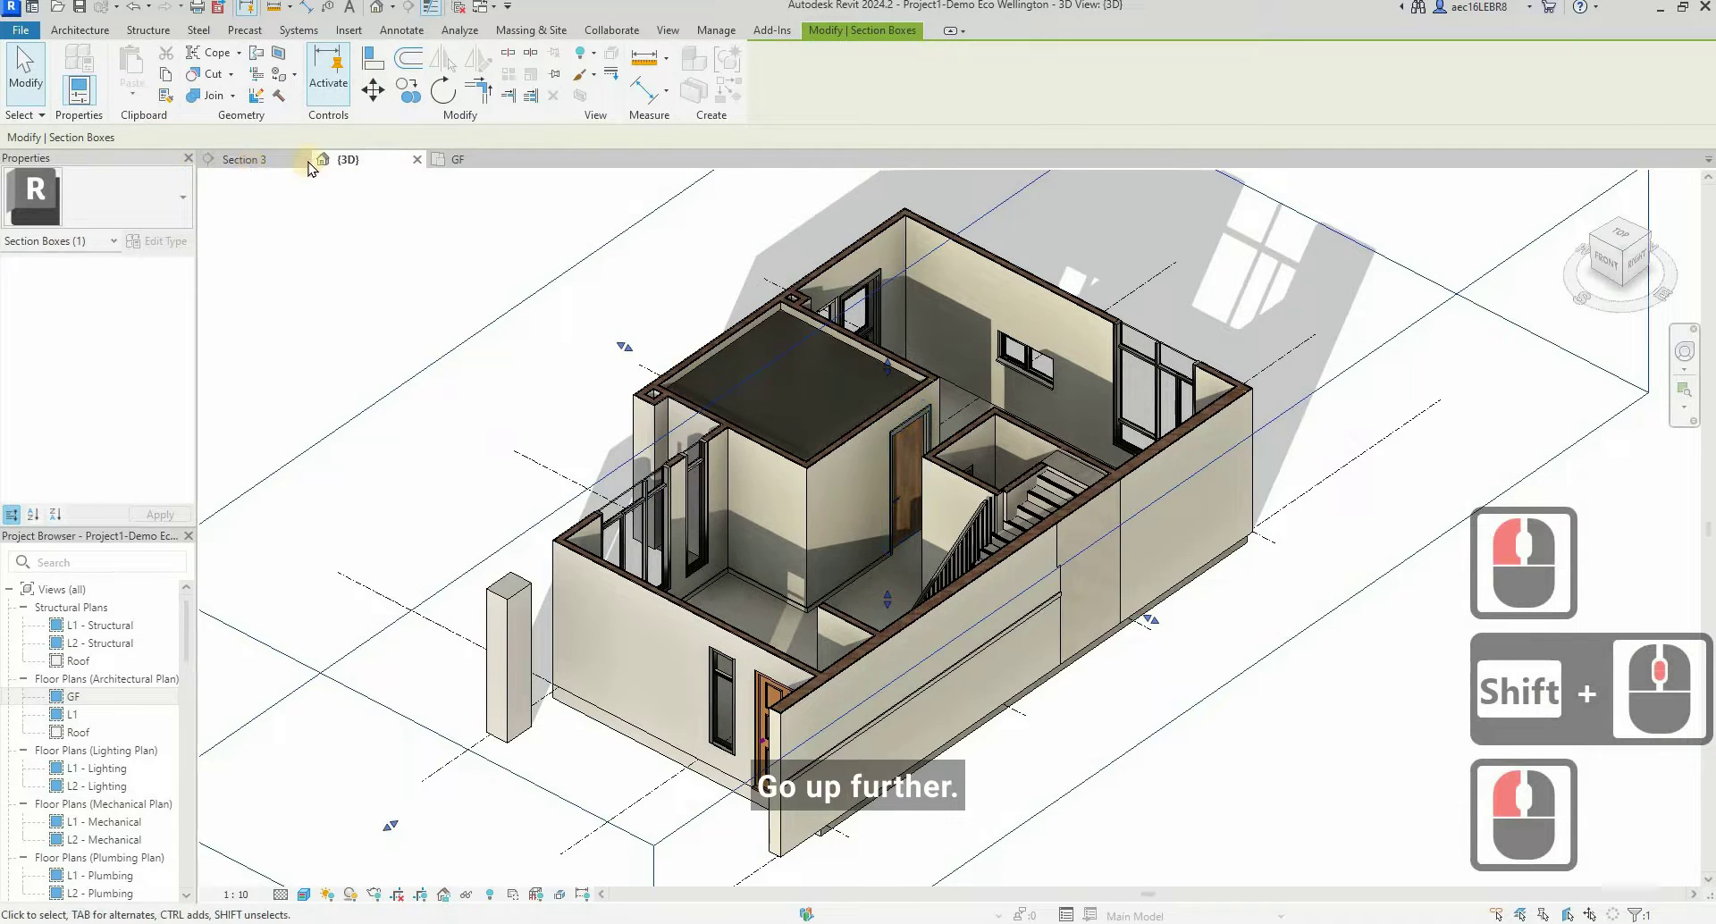
- Return to the GF plan and begin a sketched Plaster Ceiling at a 2700 height offset
{"action": "left_click", "coordinate": [436, 160]}
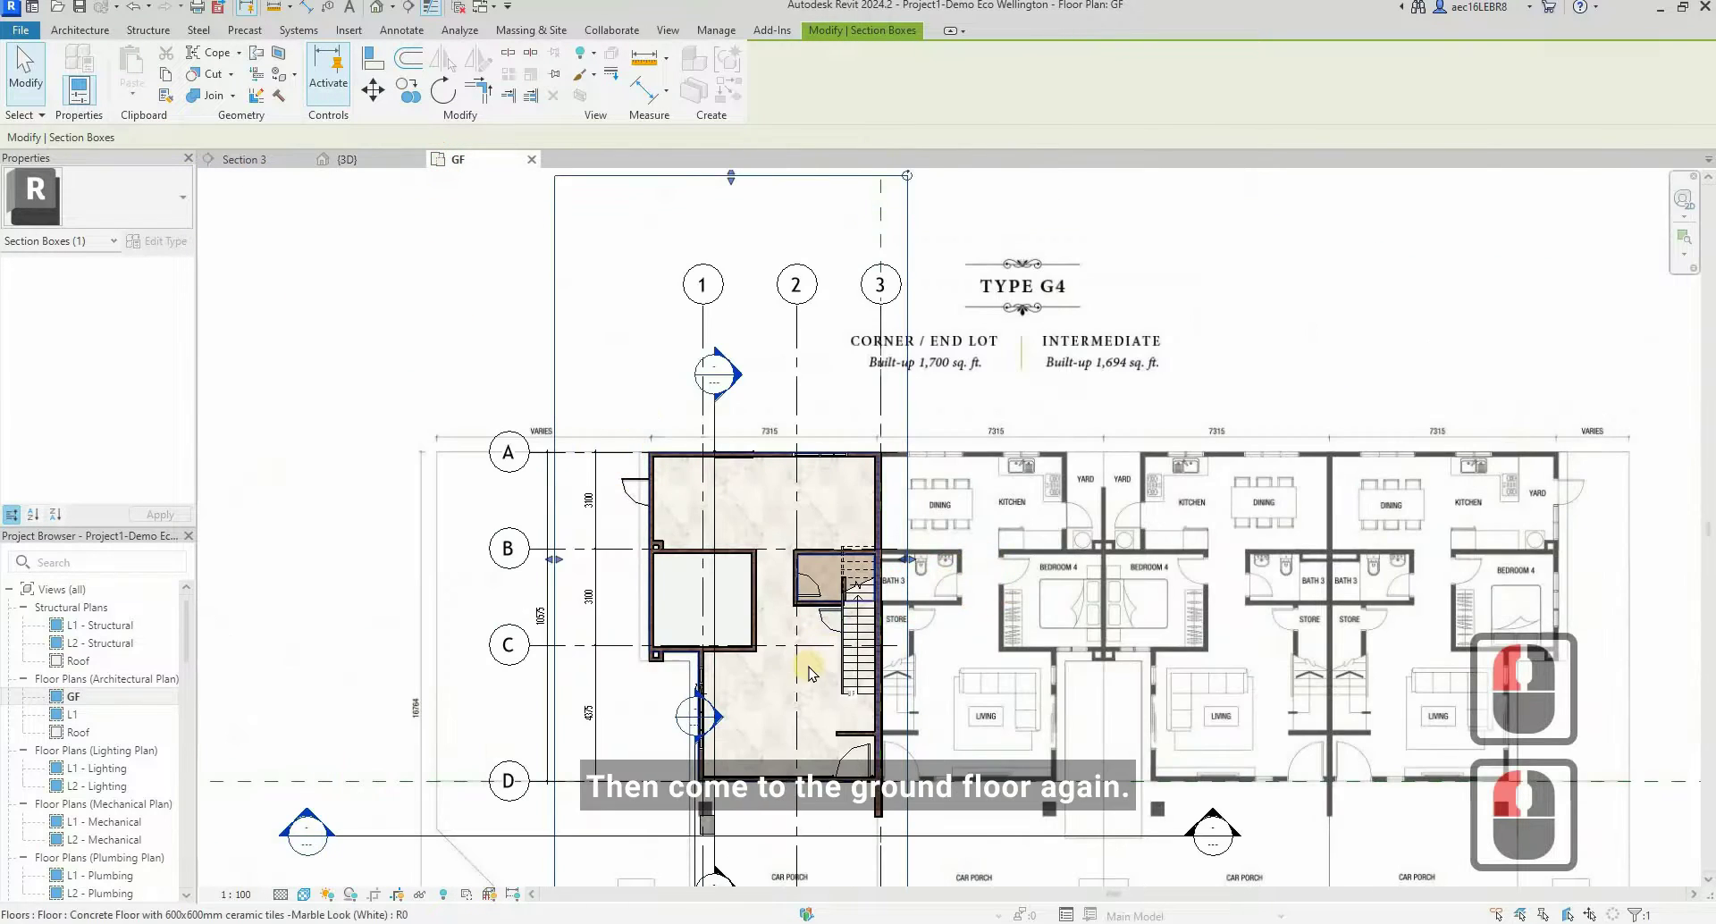
{"action": "scroll", "coordinate": [809, 672], "scroll_direction": "up", "scroll_amount": 4}
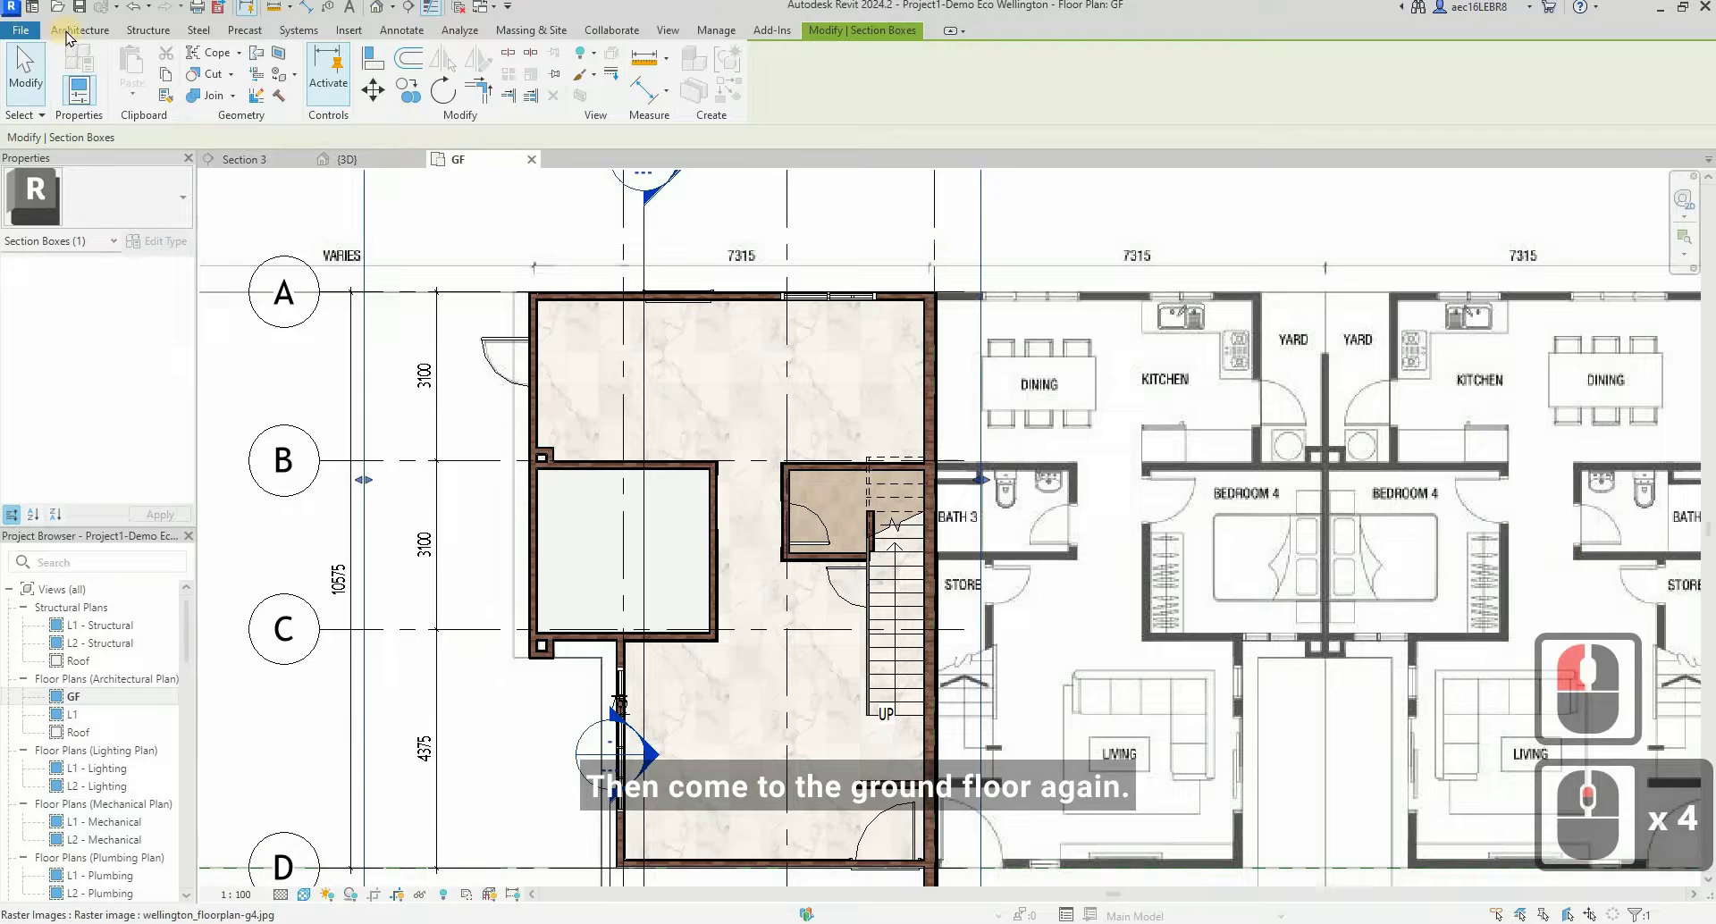
{"action": "left_click", "coordinate": [81, 31]}
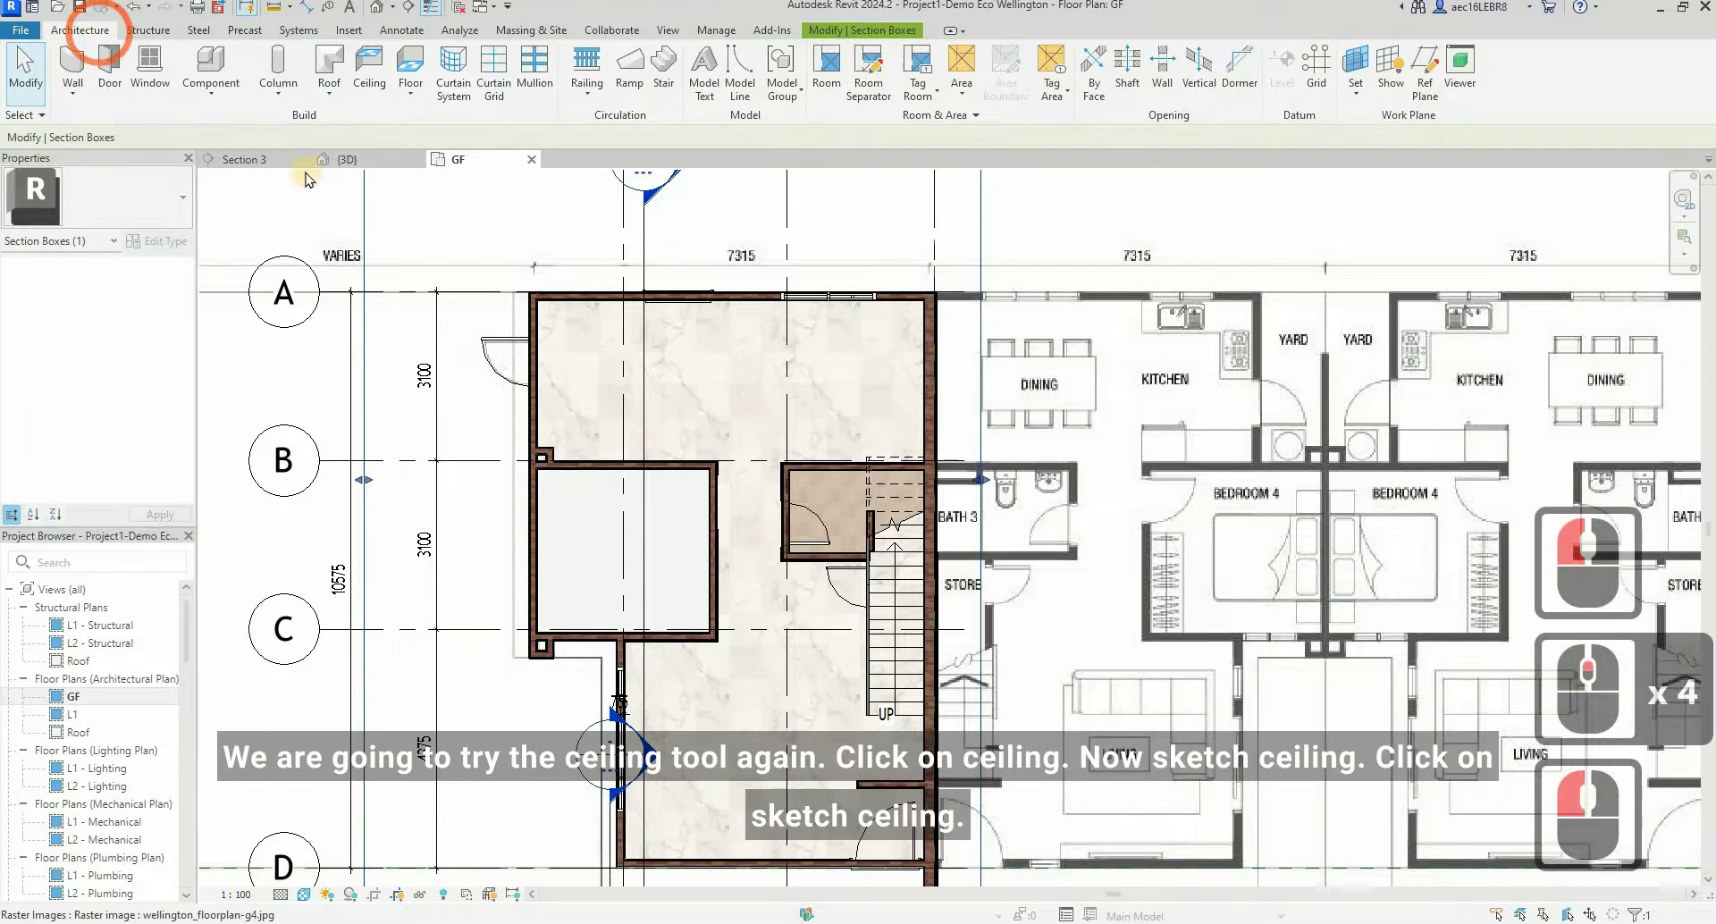
{"action": "left_click", "coordinate": [373, 93]}
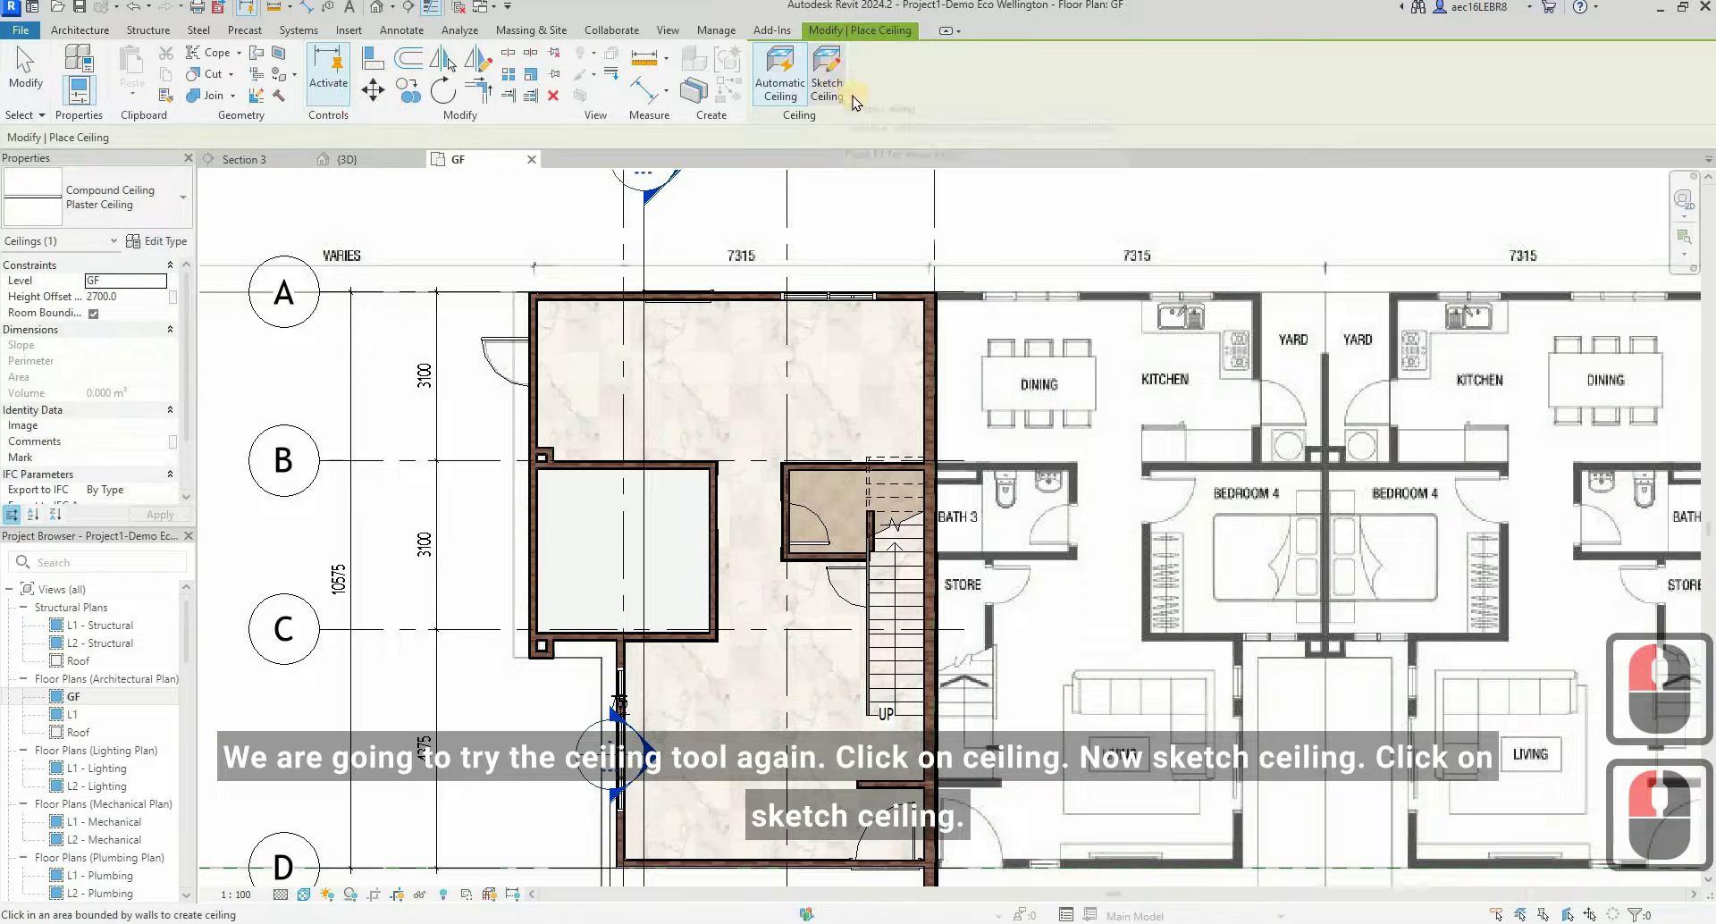
{"action": "left_click", "coordinate": [831, 81]}
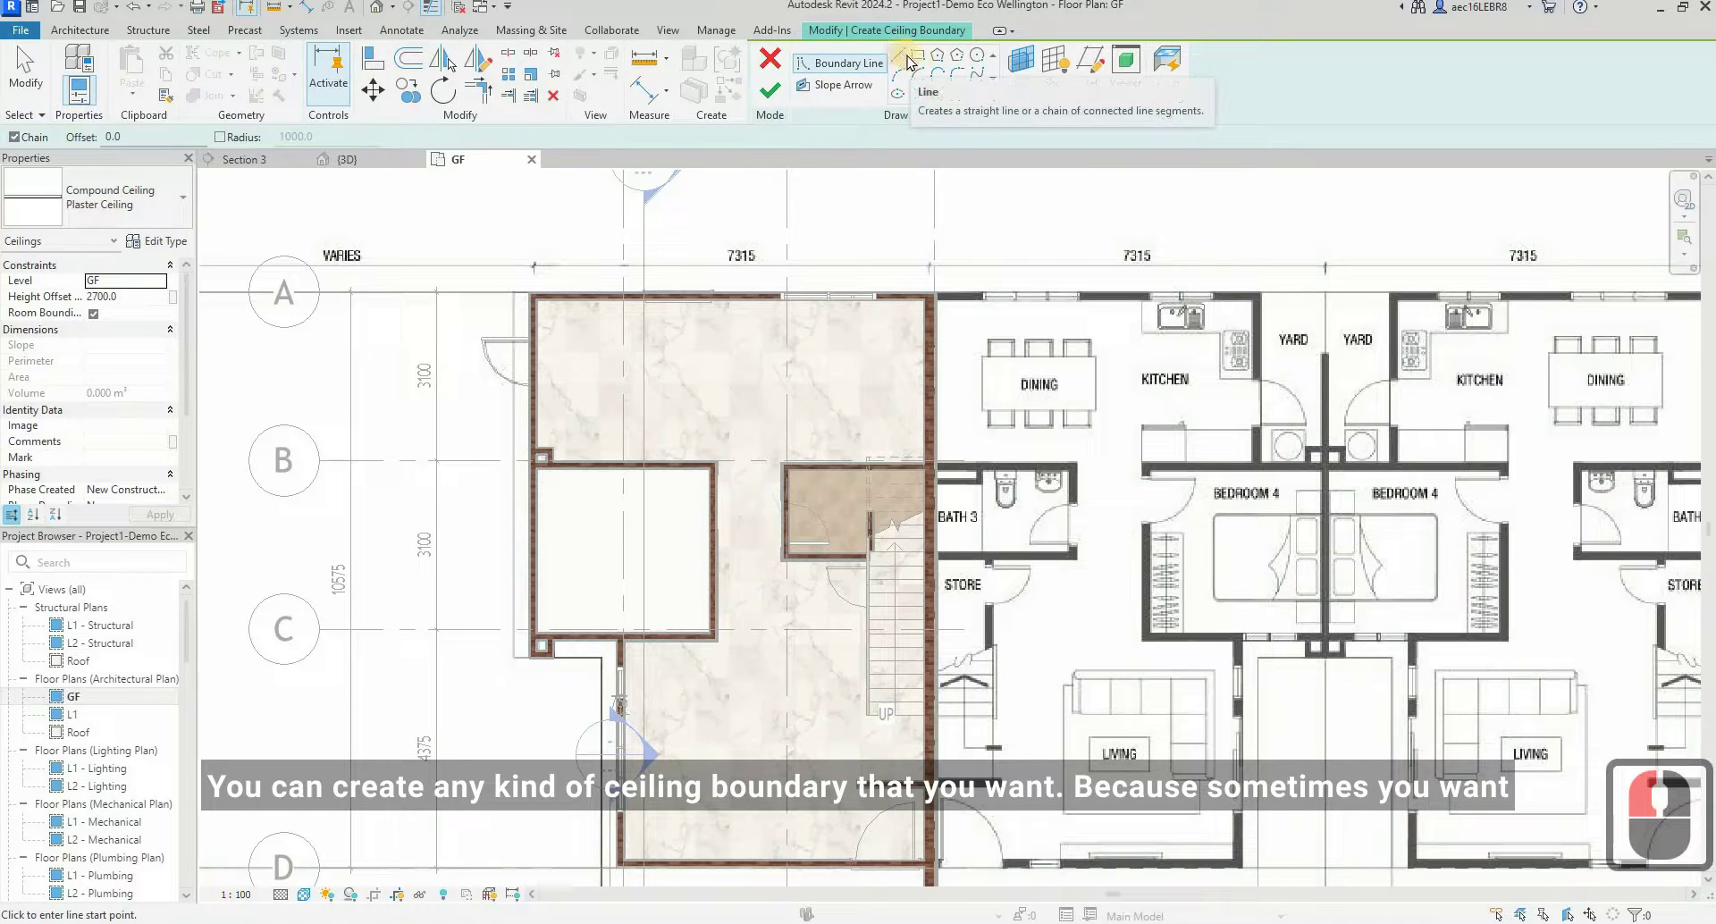
- Draw a rectangular ceiling boundary of about 5471 by 4006 mm over the living area between grids C and D
{"action": "left_click", "coordinate": [644, 567]}
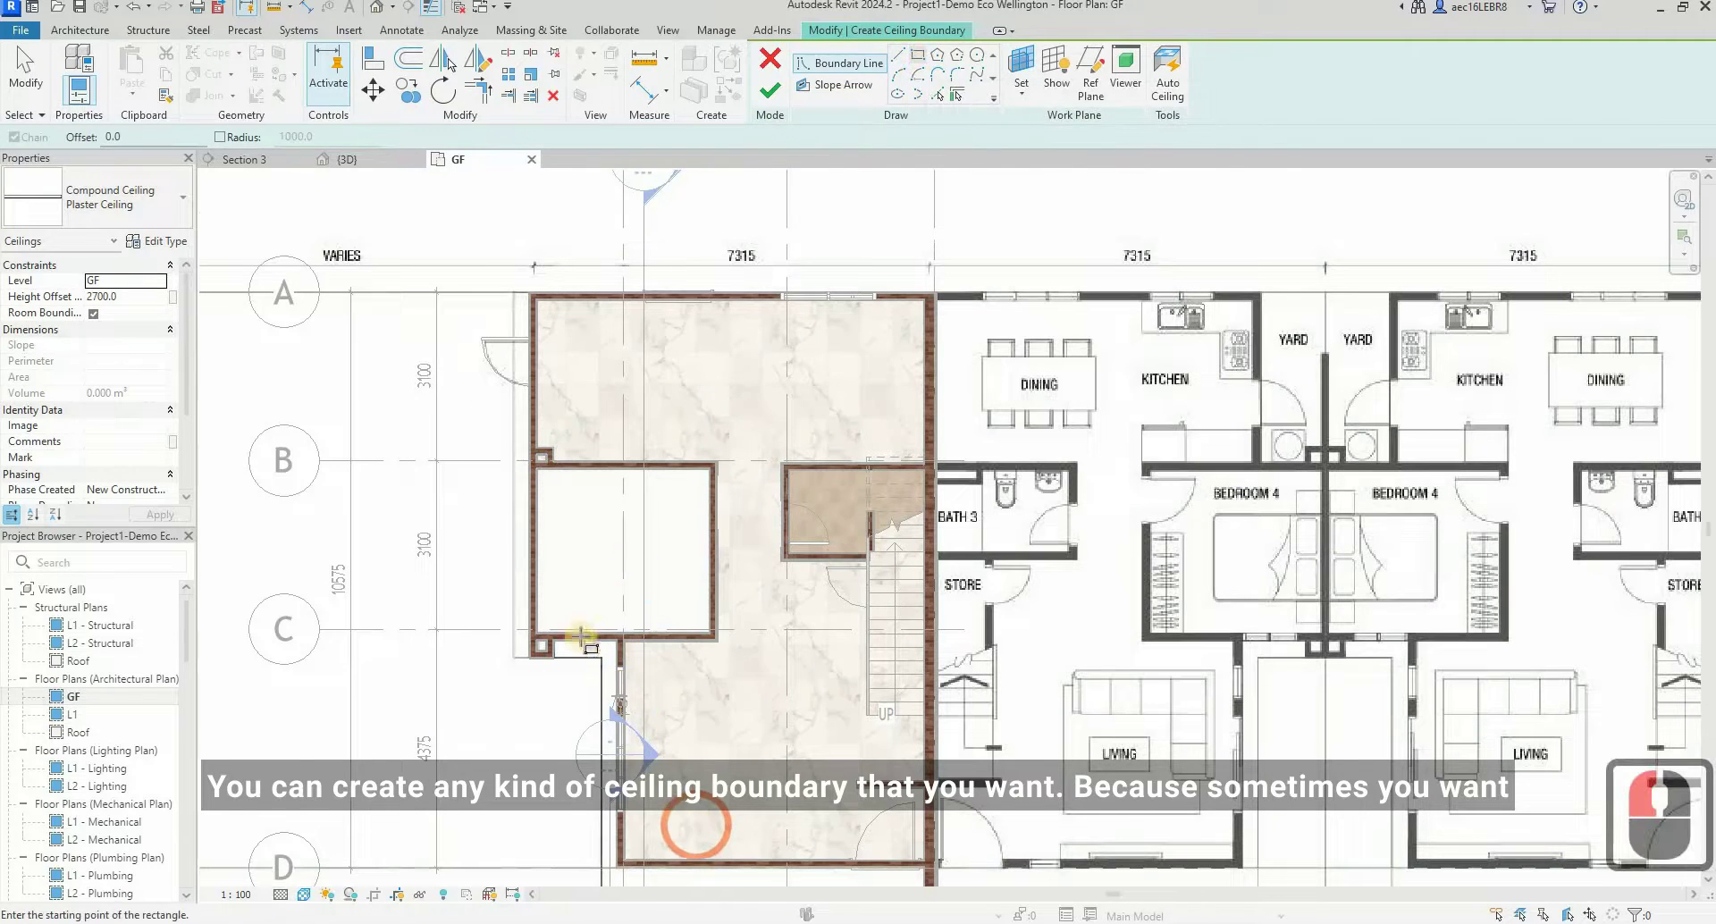
{"action": "scroll", "coordinate": [677, 788], "scroll_direction": "up", "scroll_amount": 5}
{"action": "left_click", "coordinate": [756, 470]}
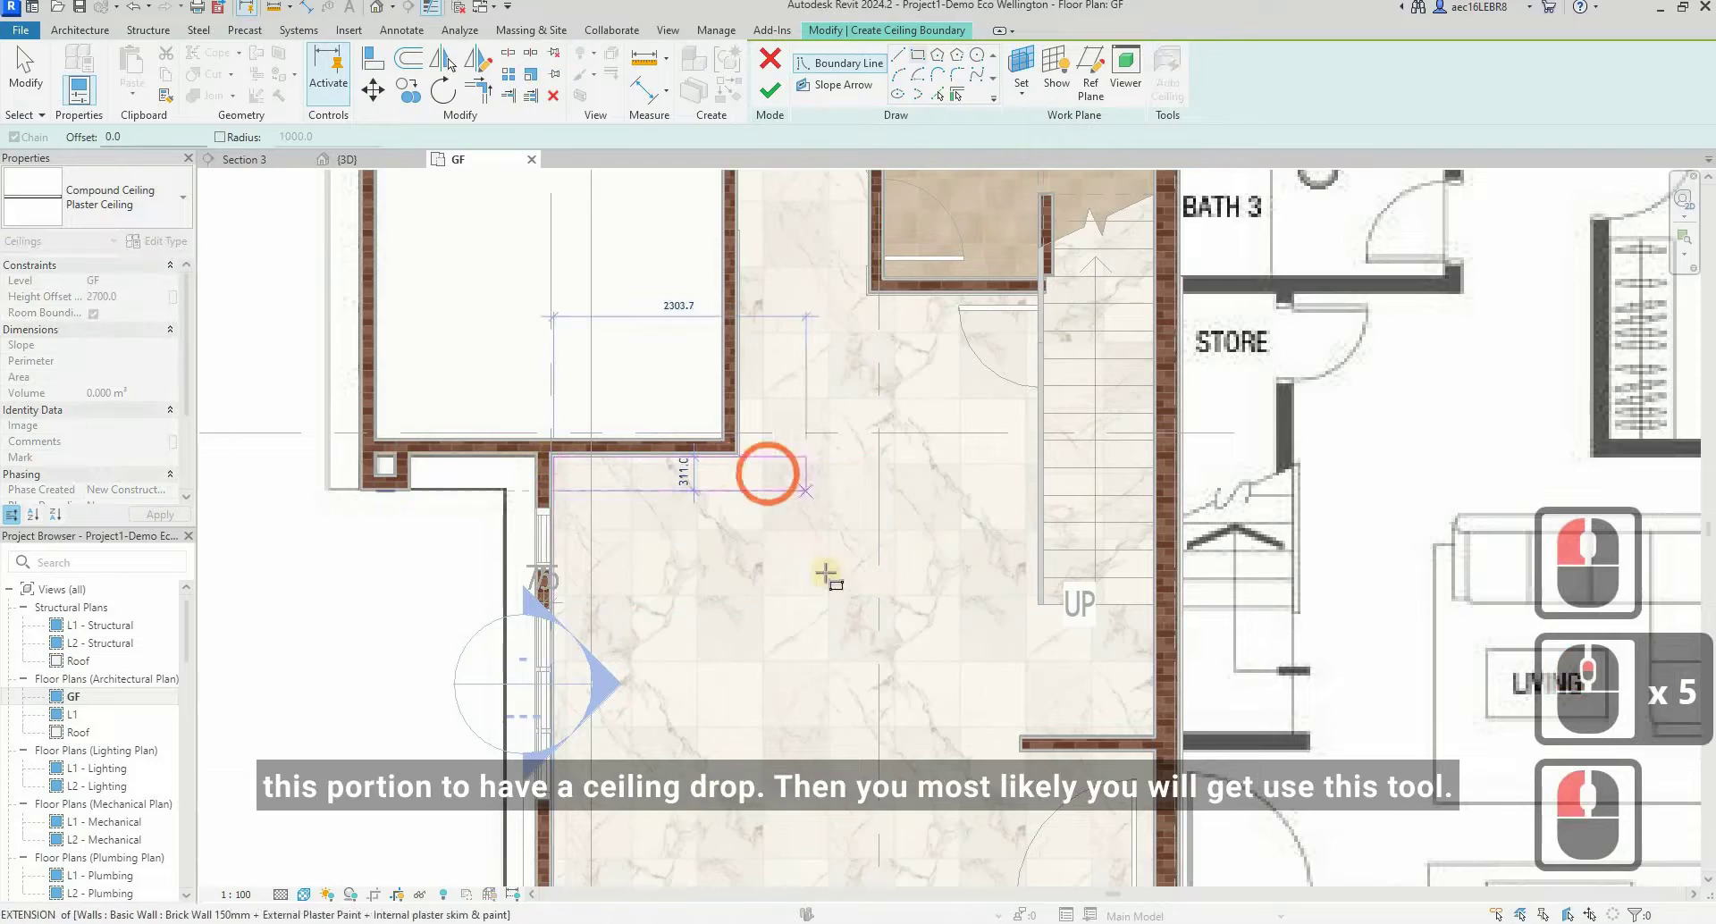
{"action": "scroll", "coordinate": [858, 527], "scroll_direction": "down", "scroll_amount": 4}
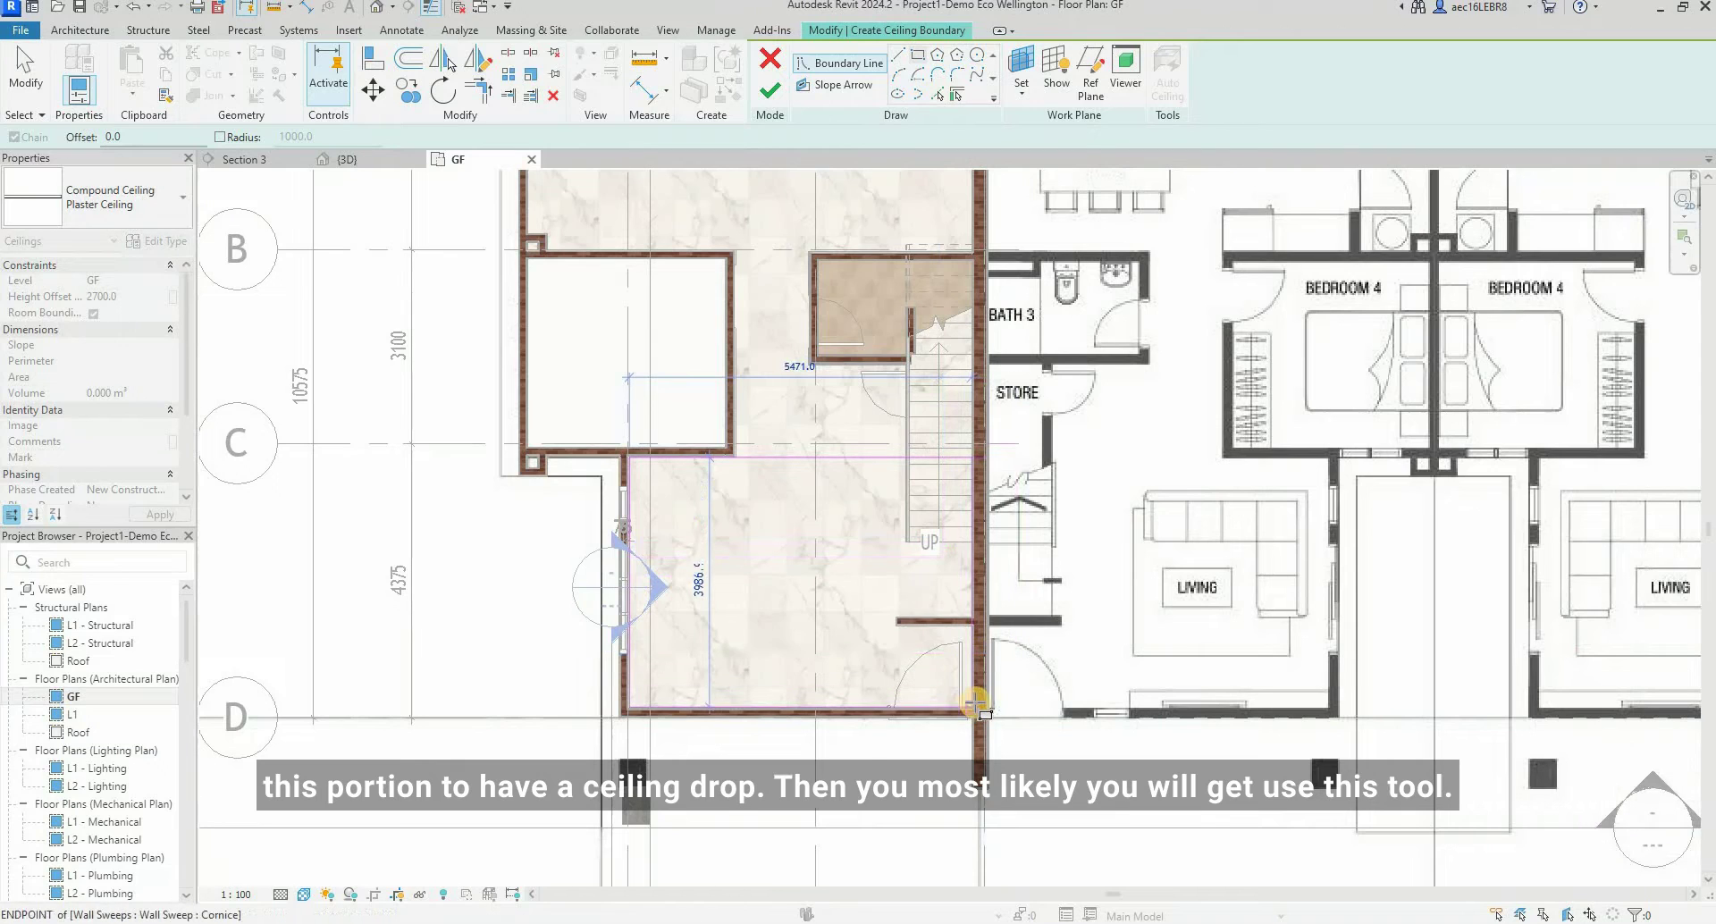
{"action": "left_click", "coordinate": [966, 706]}
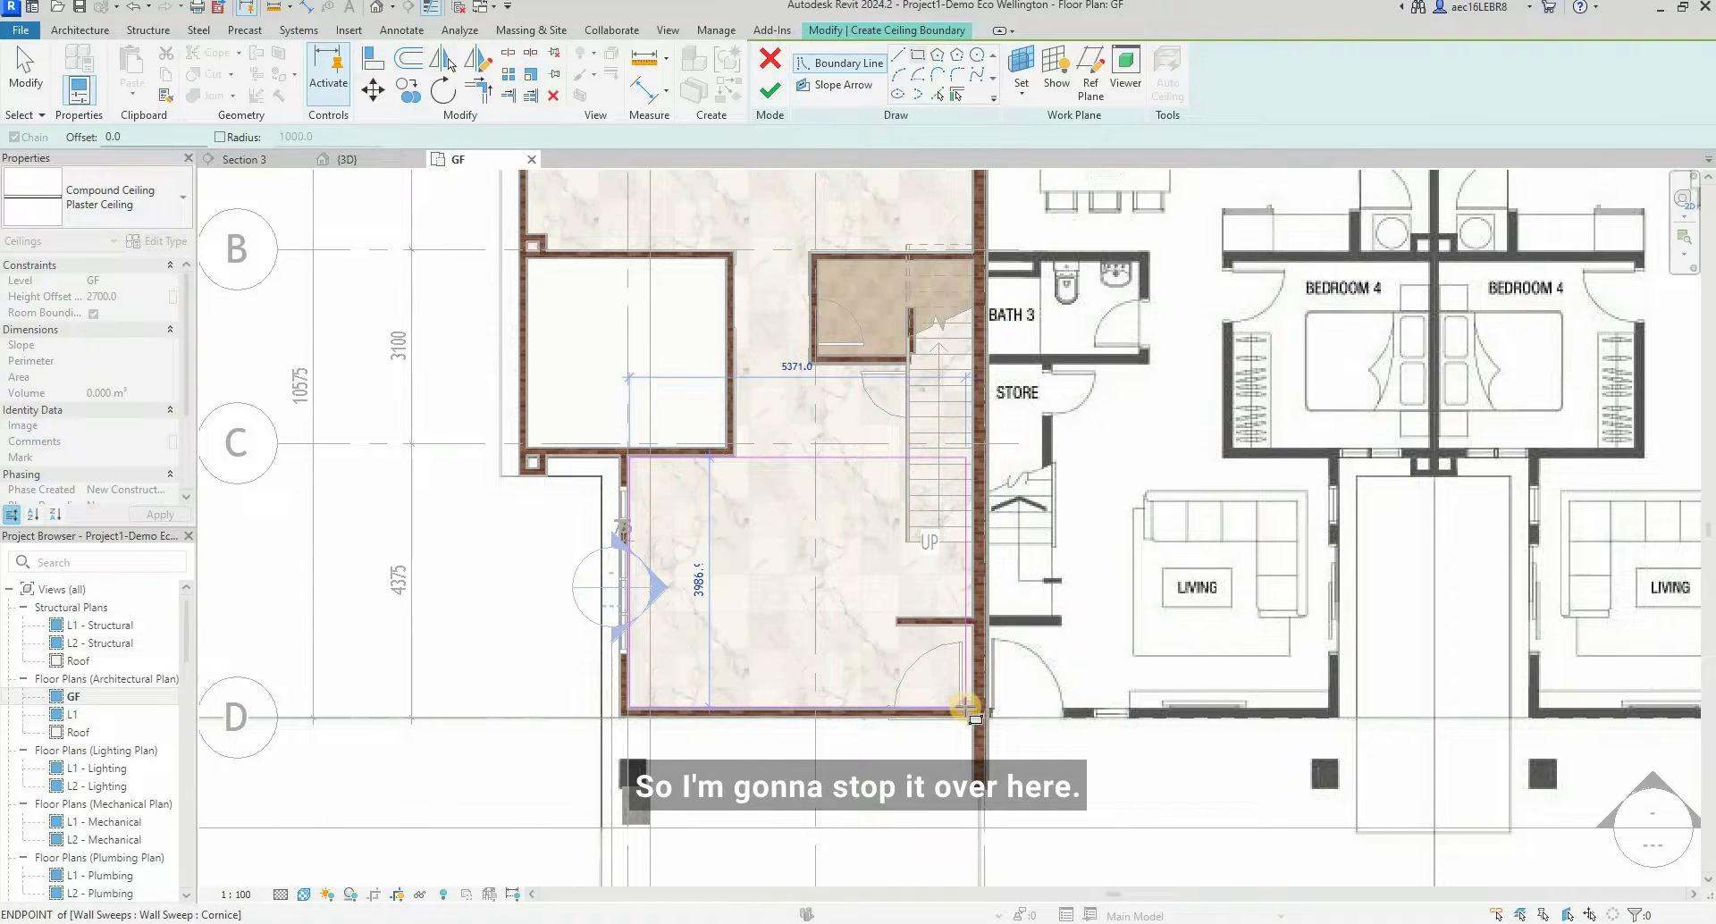
{"action": "scroll", "coordinate": [972, 707], "scroll_direction": "up", "scroll_amount": 7}
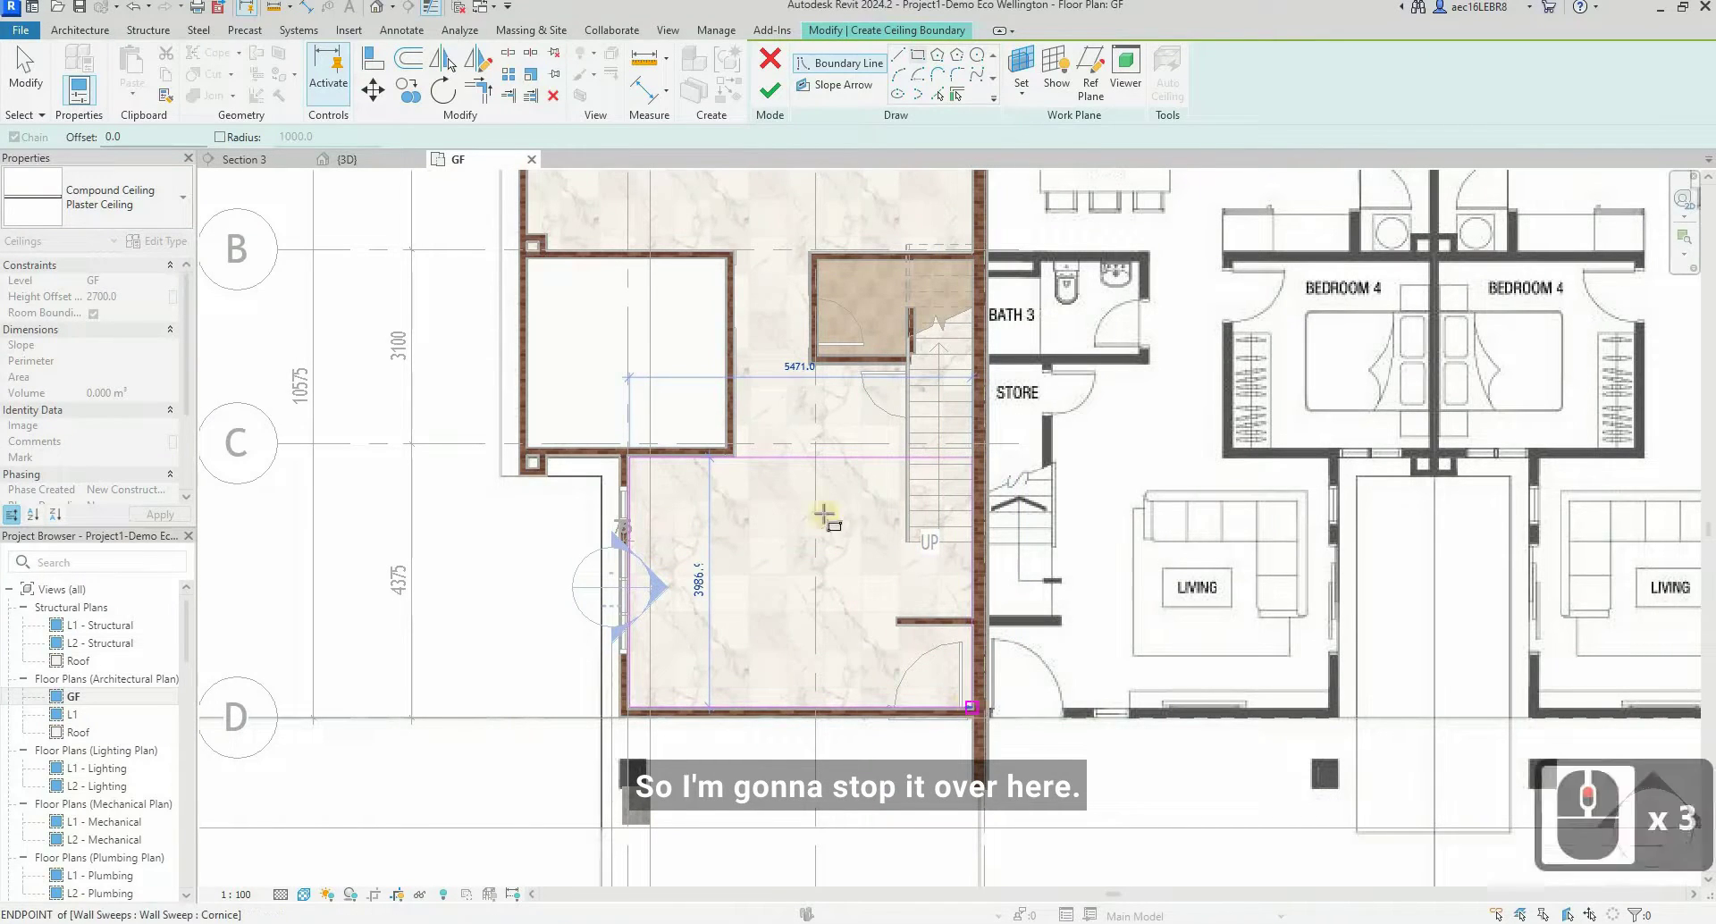
{"action": "scroll", "coordinate": [971, 712], "scroll_direction": "up", "scroll_amount": 1}
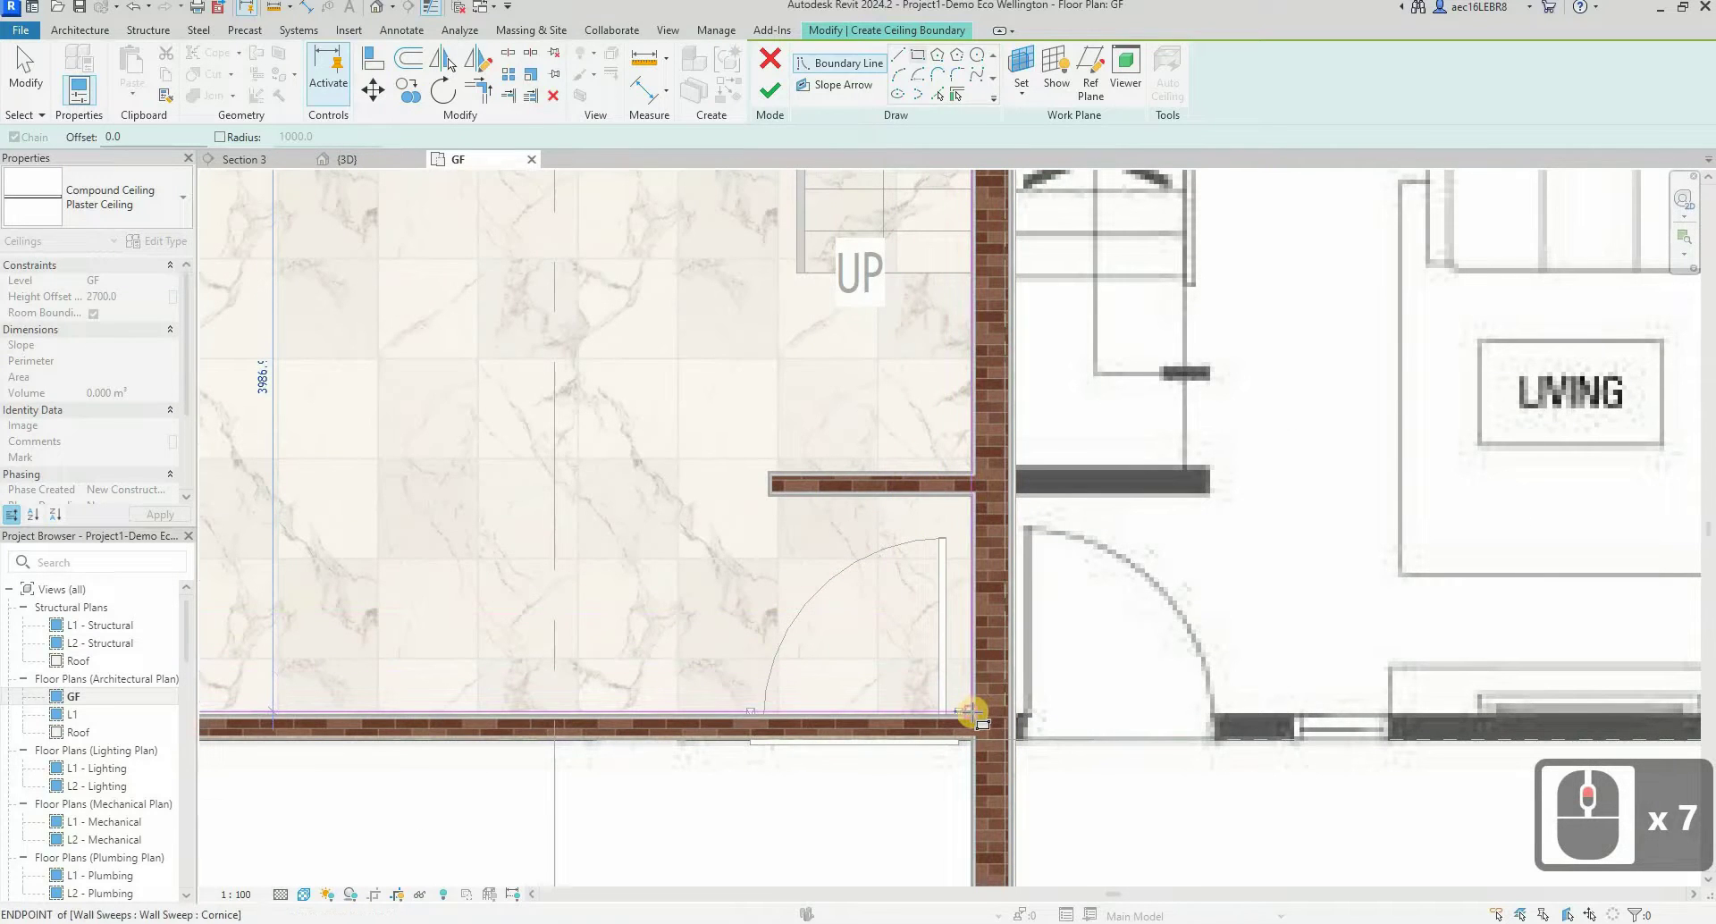
{"action": "scroll", "coordinate": [971, 714], "scroll_direction": "up", "scroll_amount": 7}
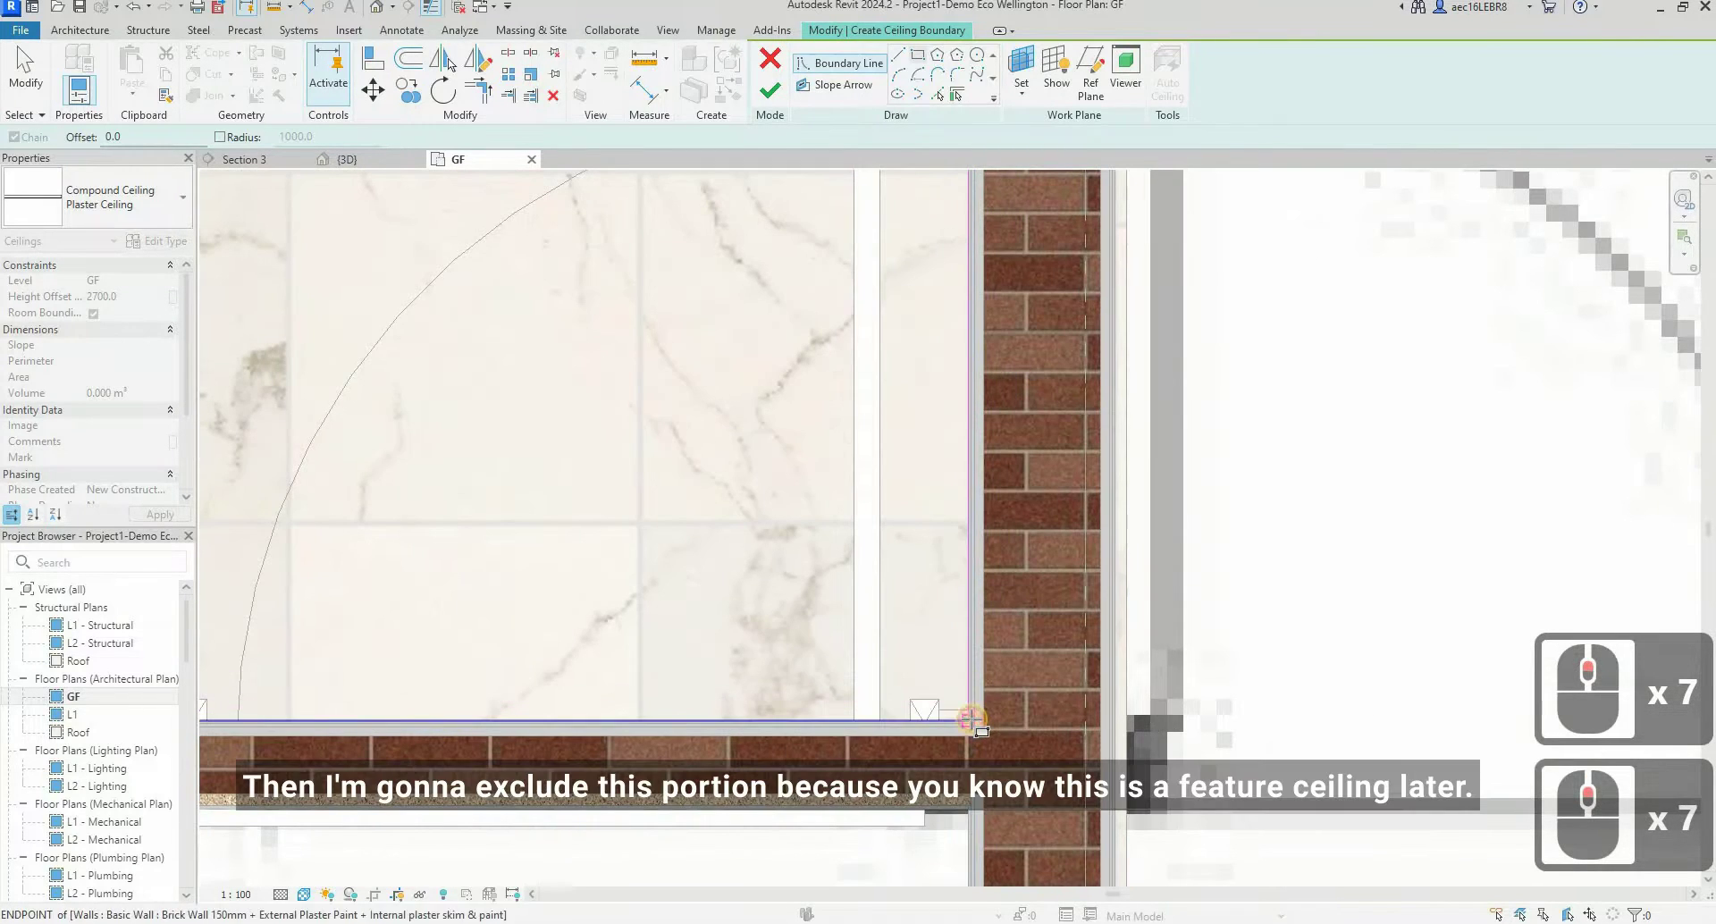
{"action": "left_click", "coordinate": [876, 717]}
{"action": "key", "text": "Escape"}
{"action": "key", "text": "Escape"}
{"action": "scroll", "coordinate": [823, 565], "scroll_direction": "down", "scroll_amount": 1}
{"action": "key", "text": "Escape"}
{"action": "key", "text": "Escape"}
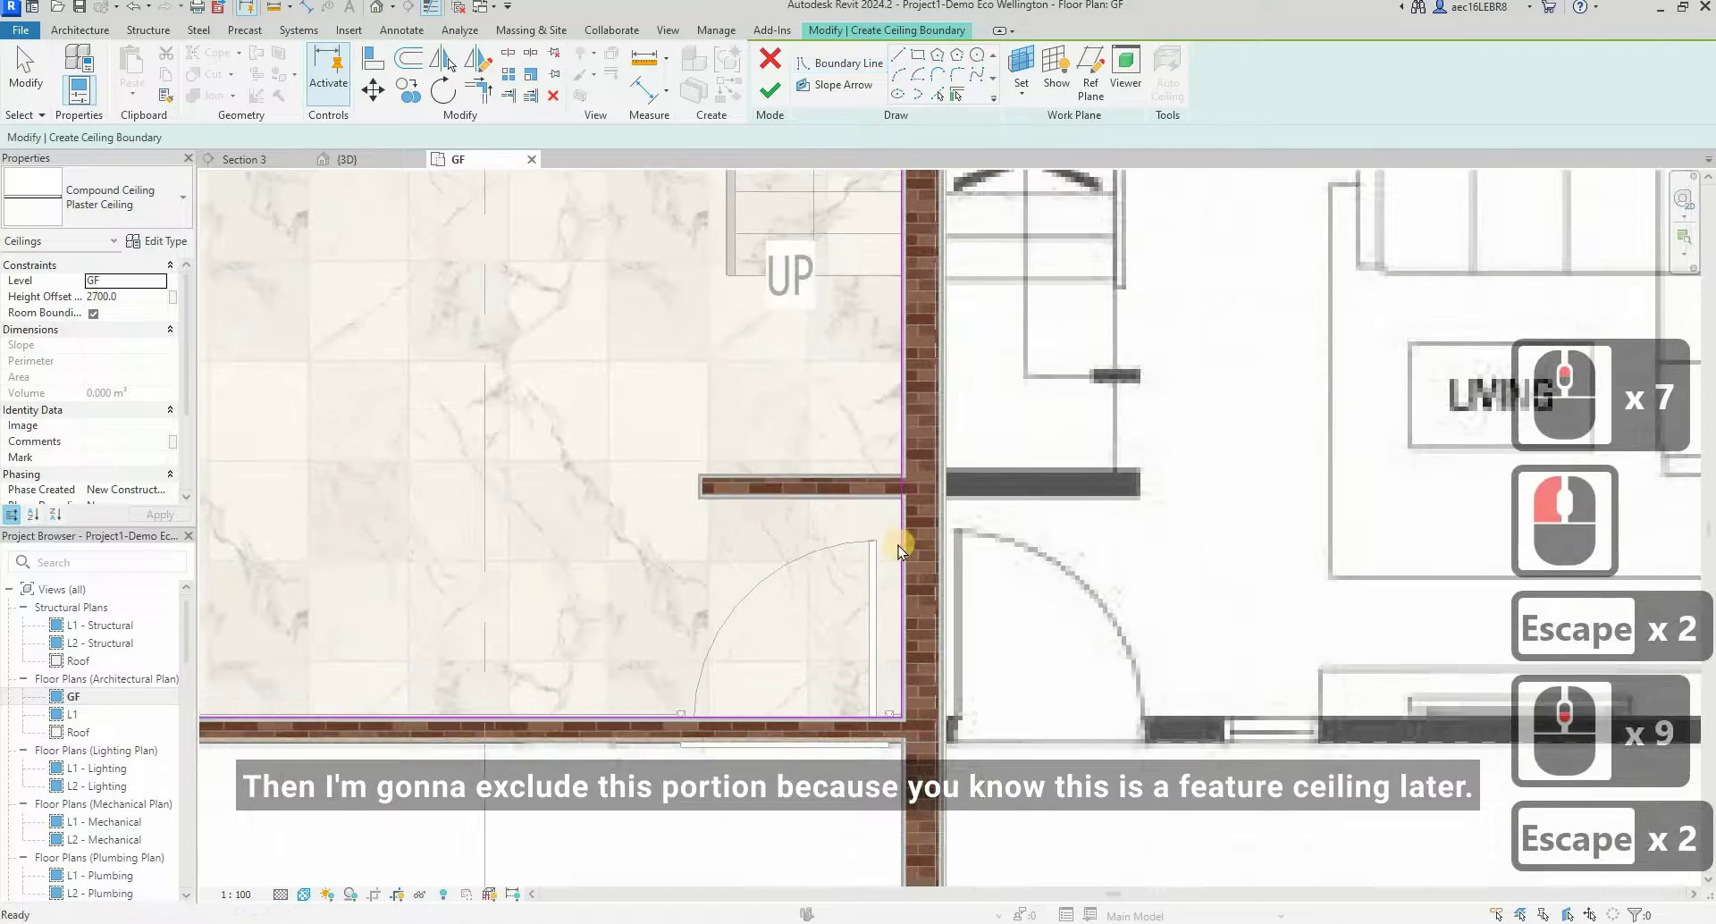
- Shorten the boundary line along the party wall so it ends at the short wall beside the entrance door
{"action": "left_click", "coordinate": [900, 546]}
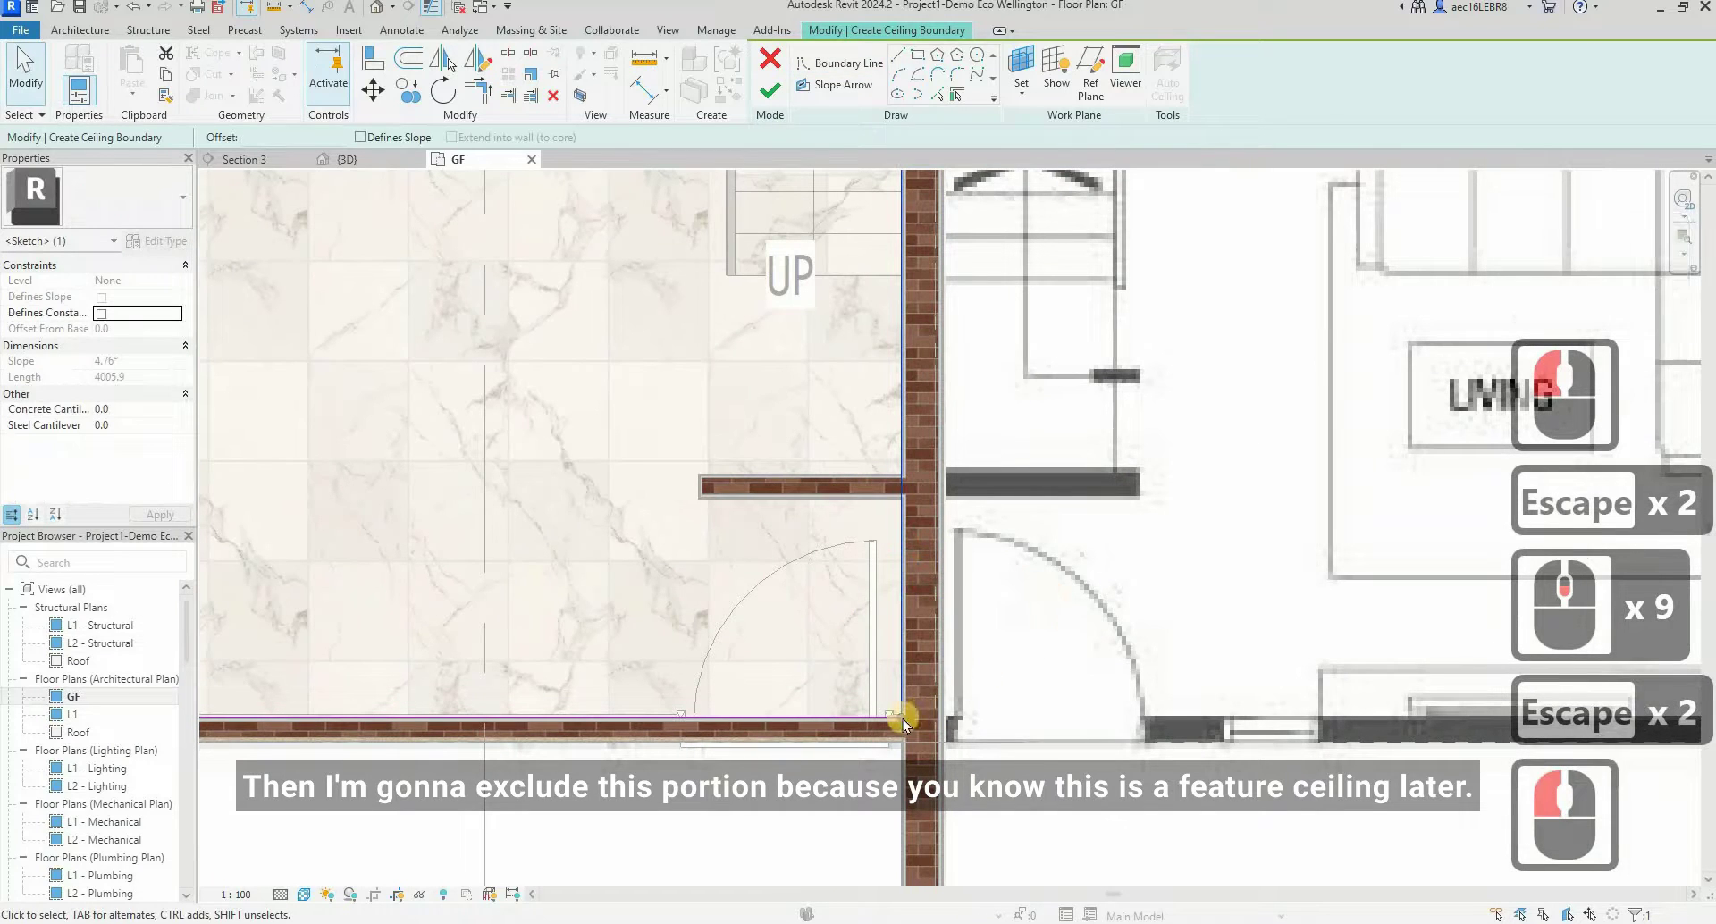
{"action": "left_click_drag", "start_coordinate": [903, 715], "coordinate": [902, 480]}
{"action": "key", "text": "Escape"}
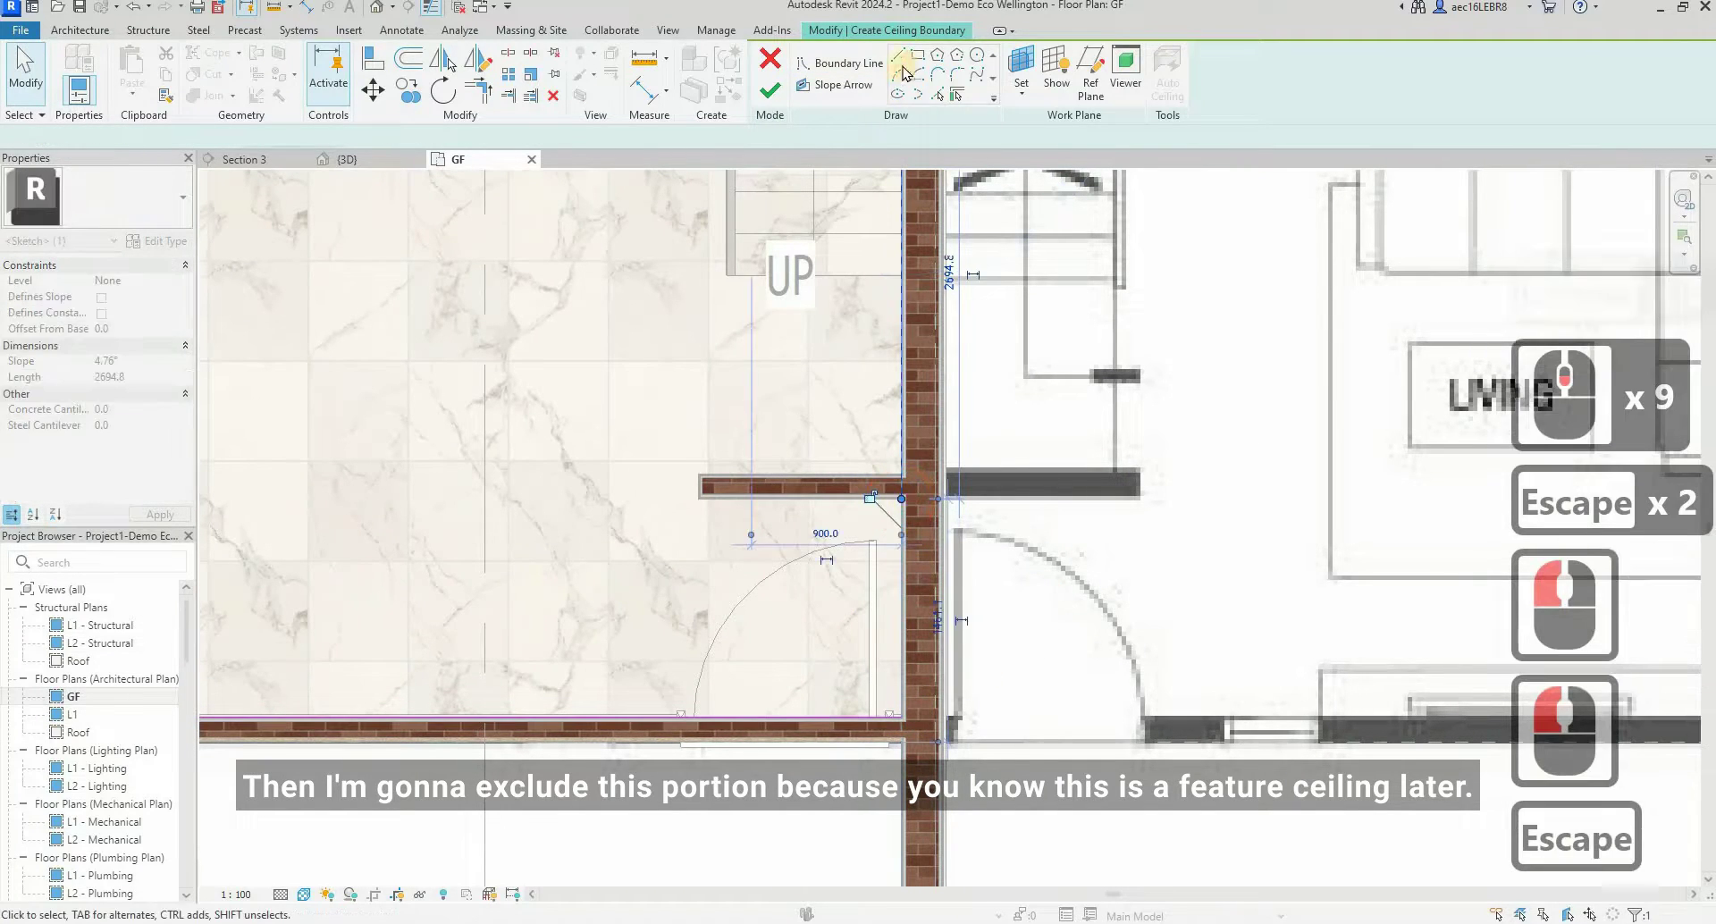
- Draw boundary lines about 1220 mm along the short wall's entrance-side face and about 1311 mm from its free end to the front wall
{"action": "left_click", "coordinate": [896, 54]}
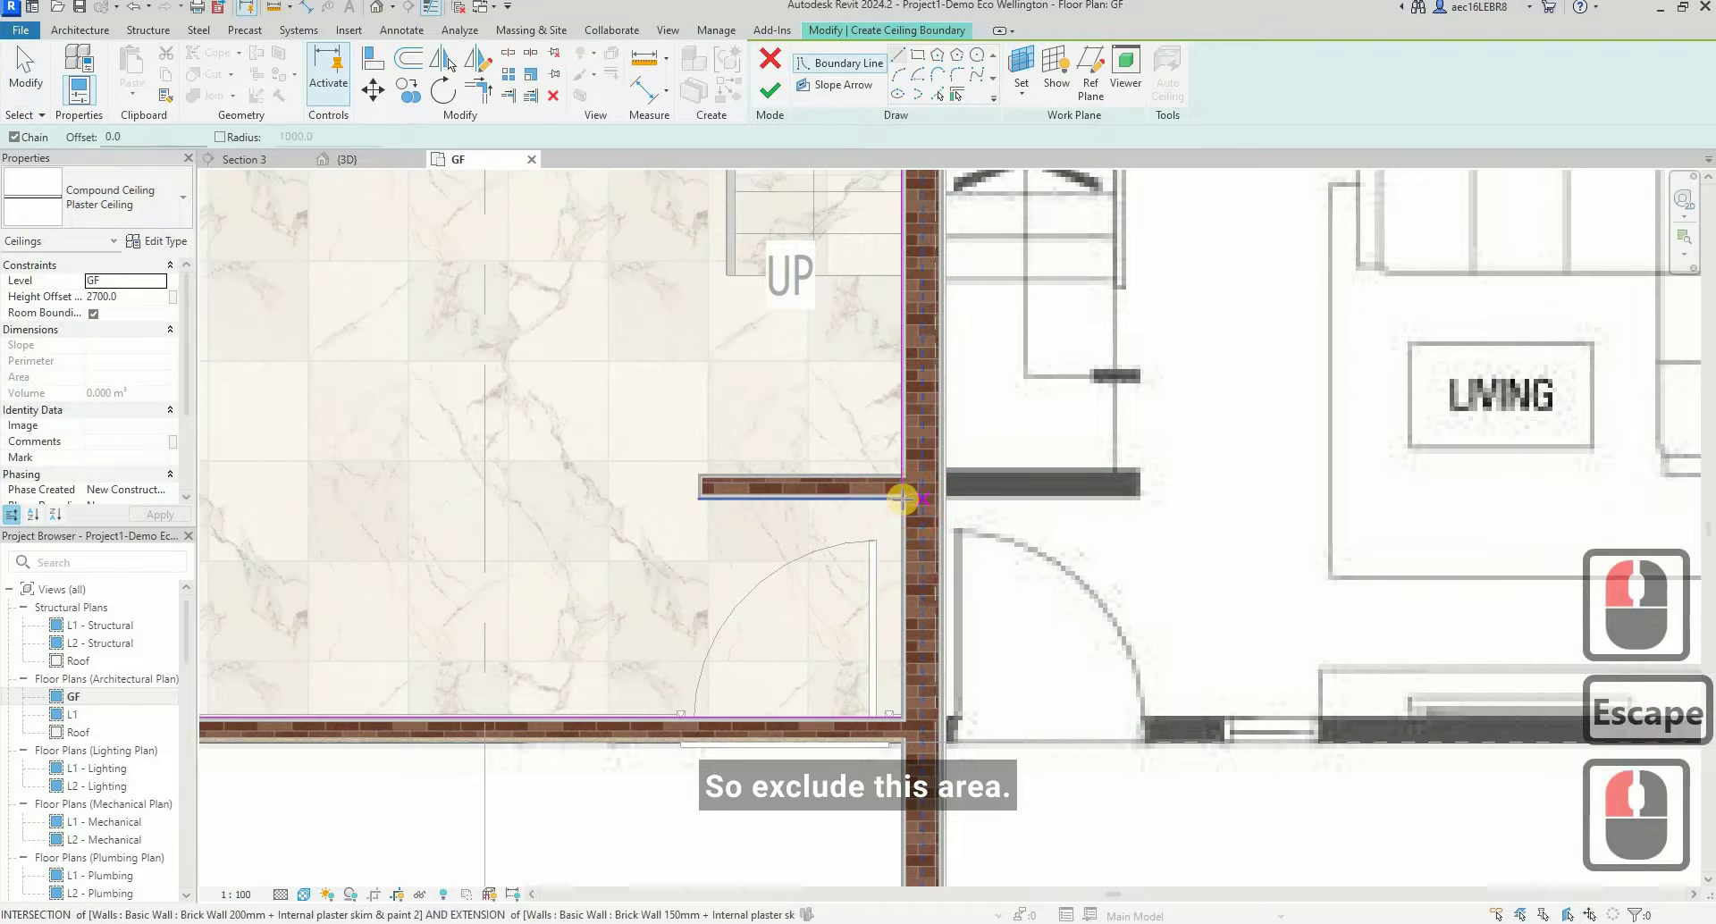
{"action": "left_click", "coordinate": [786, 497]}
{"action": "left_click", "coordinate": [704, 498]}
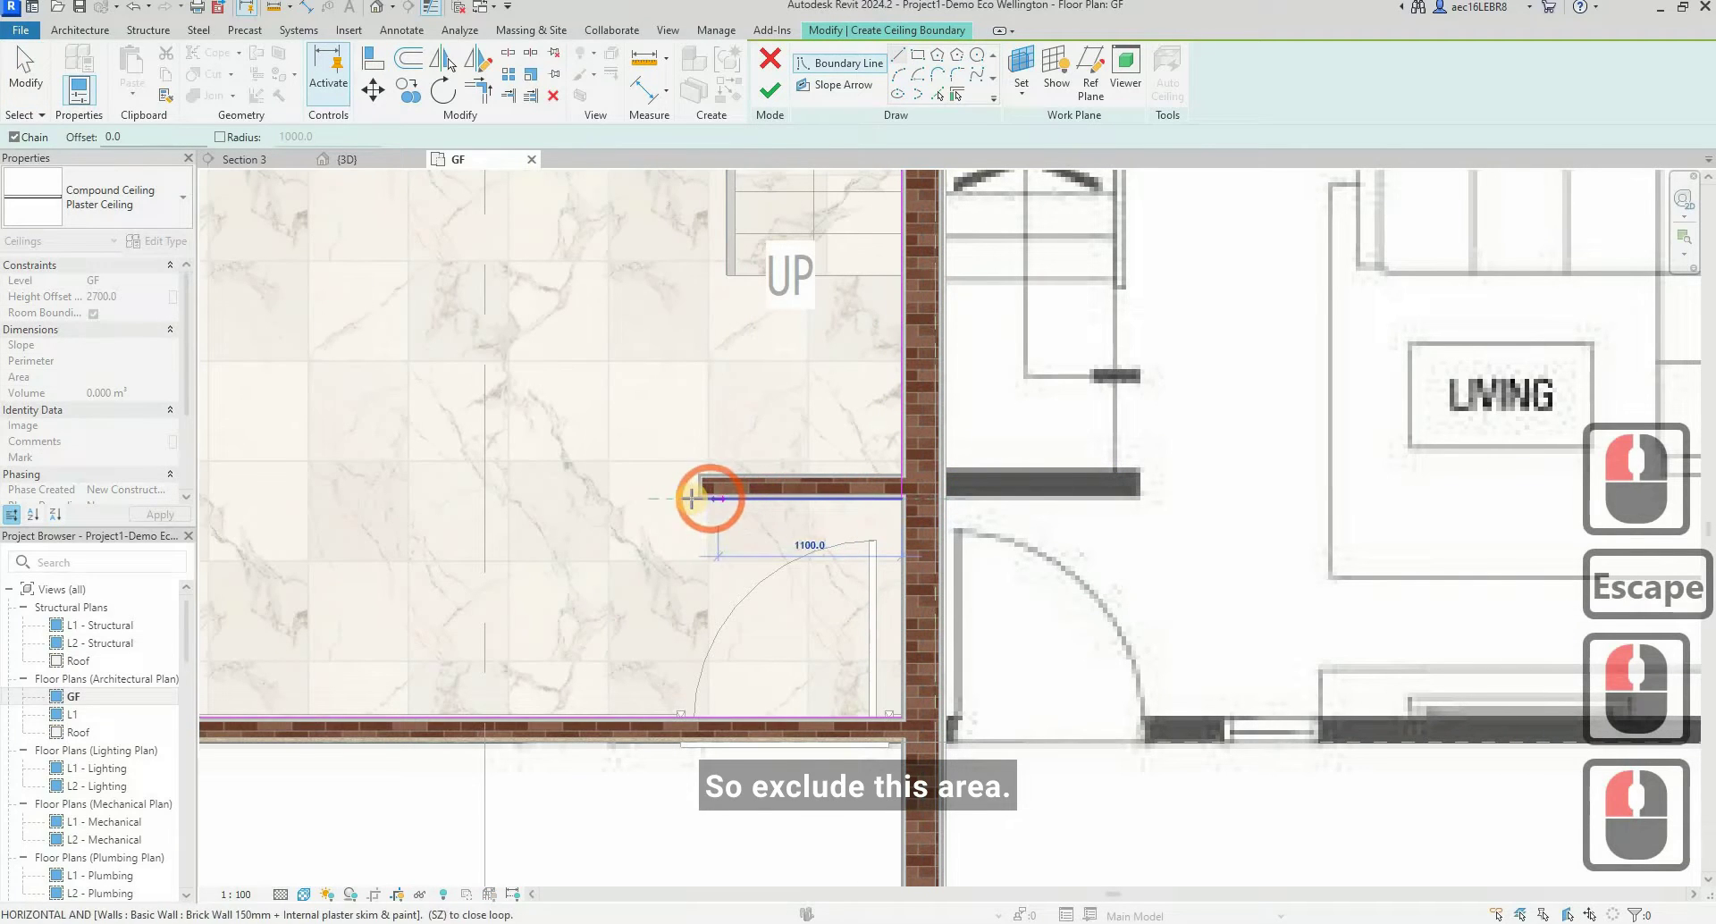
{"action": "left_click", "coordinate": [684, 673]}
{"action": "left_click", "coordinate": [689, 713]}
{"action": "left_click", "coordinate": [764, 713]}
{"action": "key", "text": "Escape"}
{"action": "key", "text": "Escape"}
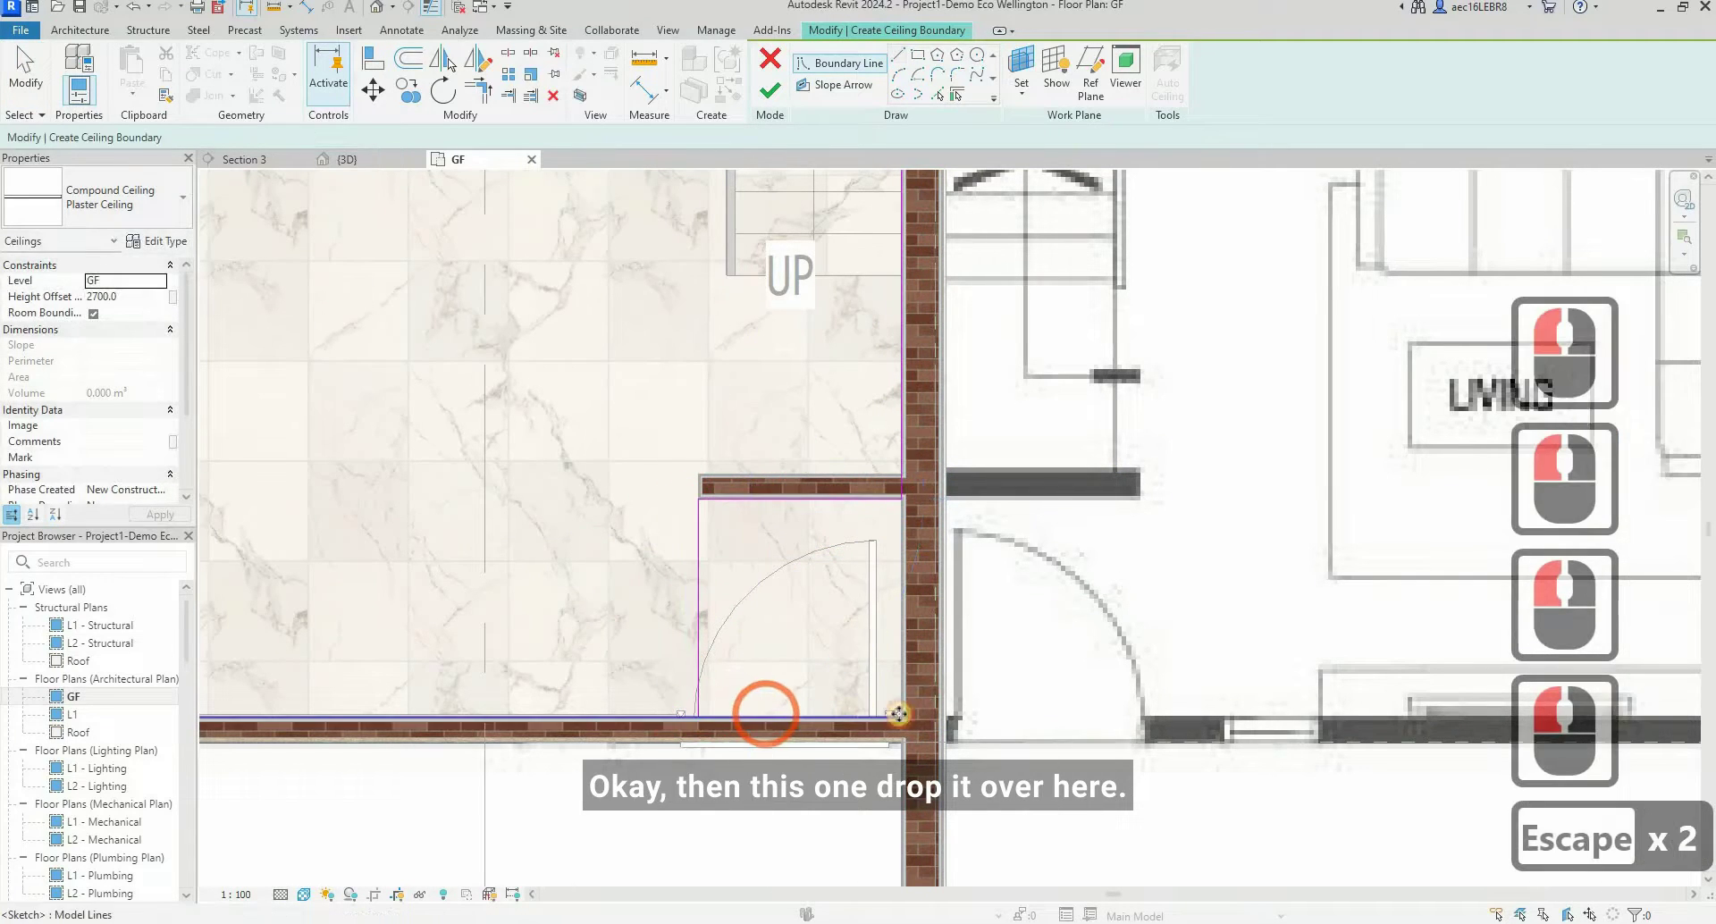
- Shorten the front-wall boundary line to the entrance line's end and move the short-wall line to the wall's living-room face
{"action": "left_click", "coordinate": [872, 712]}
{"action": "left_click", "coordinate": [701, 713]}
{"action": "key", "text": "Escape"}
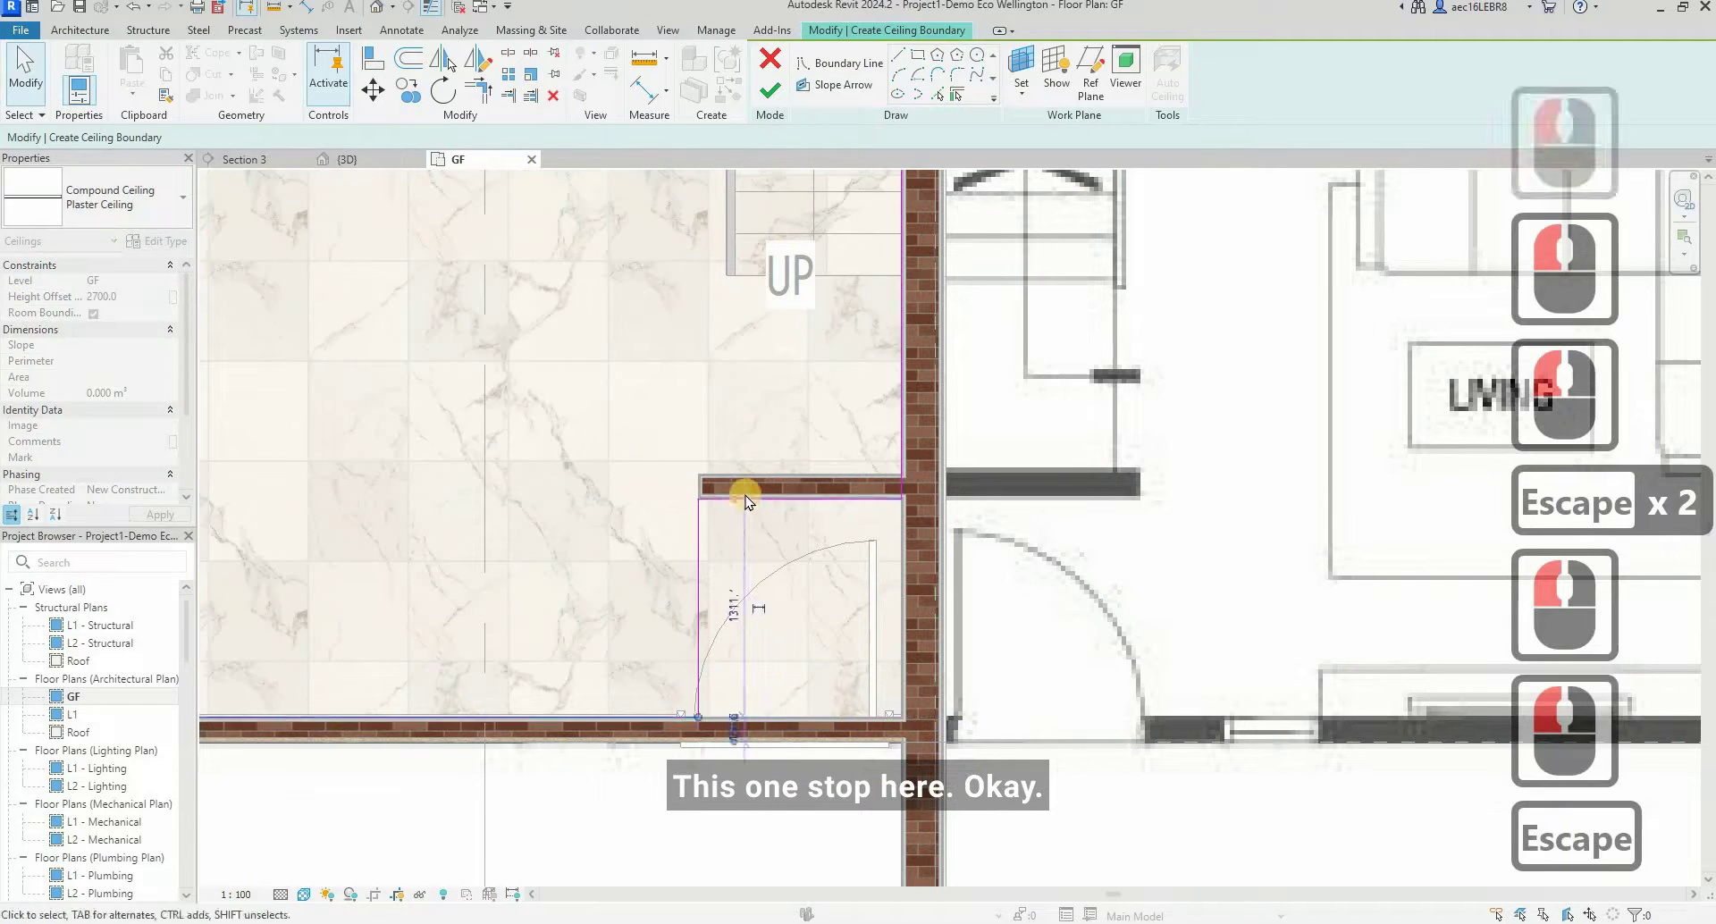
{"action": "left_click_drag", "start_coordinate": [792, 499], "coordinate": [799, 425]}
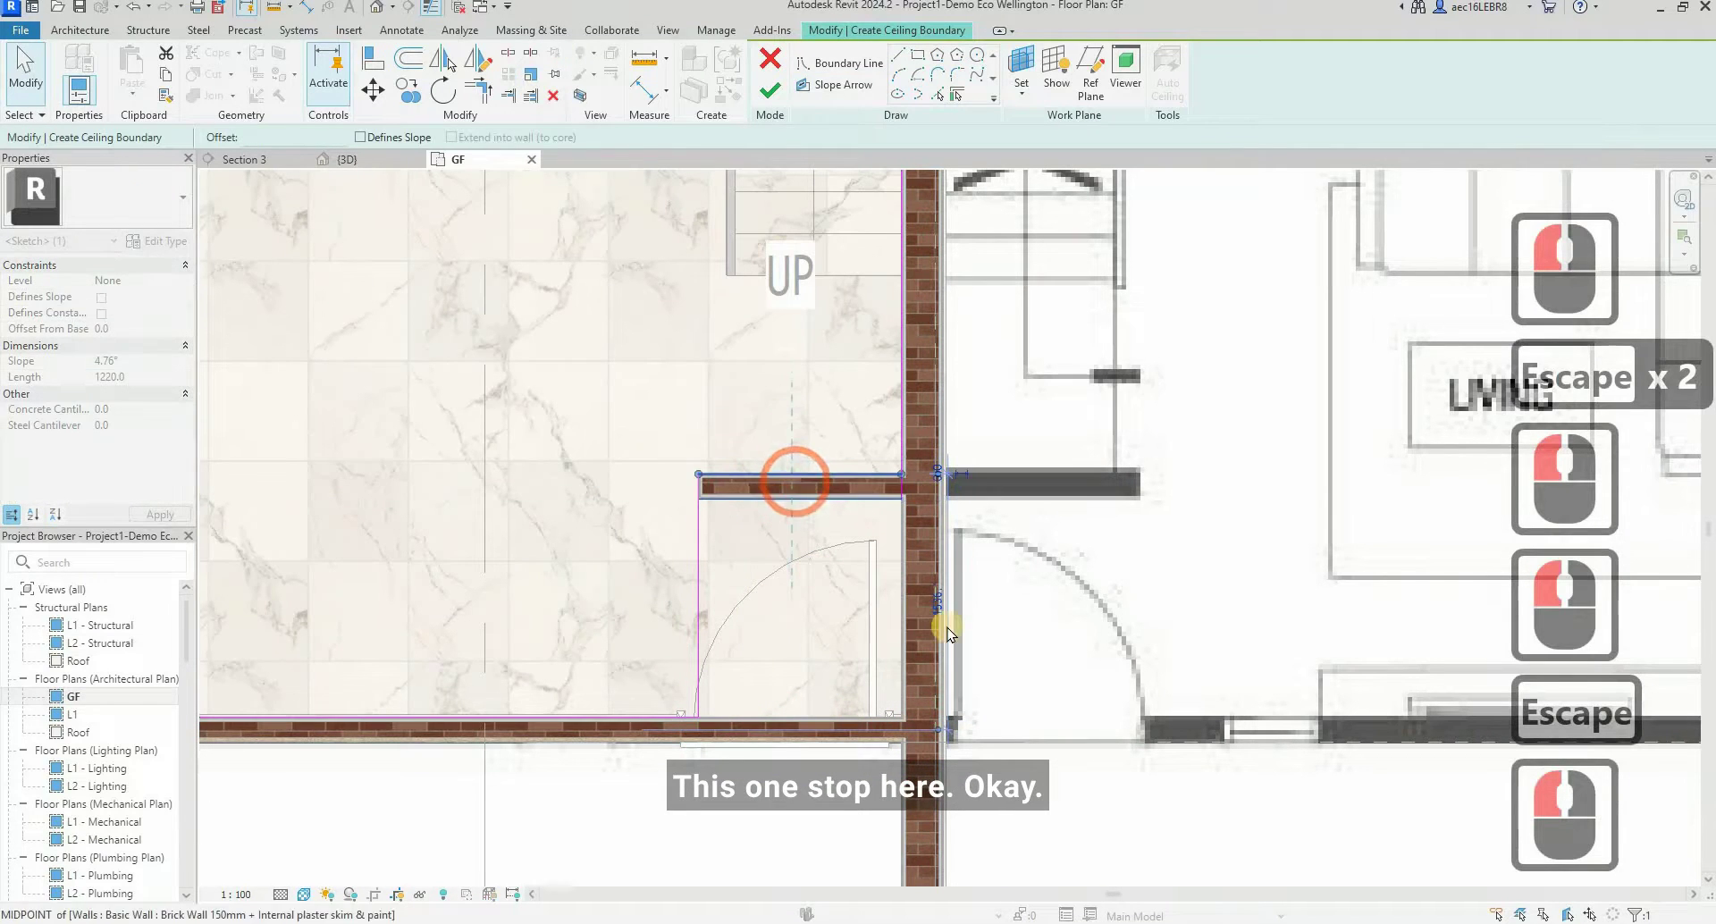
{"action": "left_click", "coordinate": [923, 475]}
{"action": "key", "text": "Escape"}
- Check that the living-area boundary lines form one closed chain and finish the ceiling sketch
{"action": "scroll", "coordinate": [920, 480], "scroll_direction": "down", "scroll_amount": 4}
{"action": "key", "text": "Tab"}
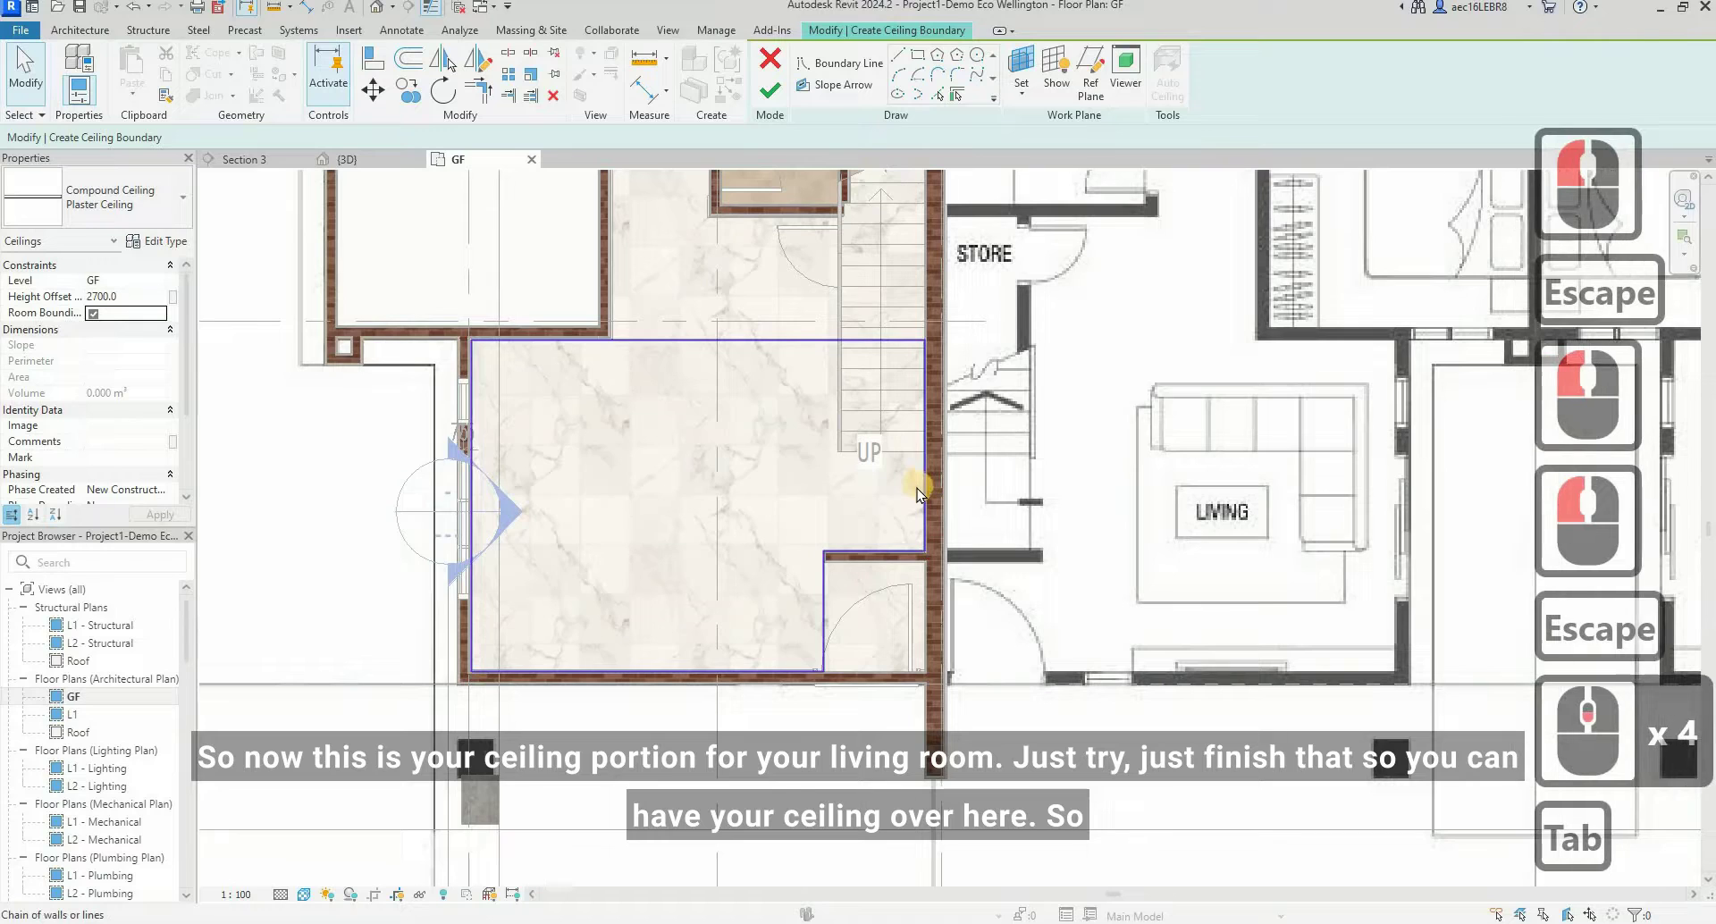
{"action": "scroll", "coordinate": [917, 488], "scroll_direction": "down", "scroll_amount": 3}
{"action": "middle_click_drag", "start_coordinate": [752, 395], "coordinate": [747, 587]}
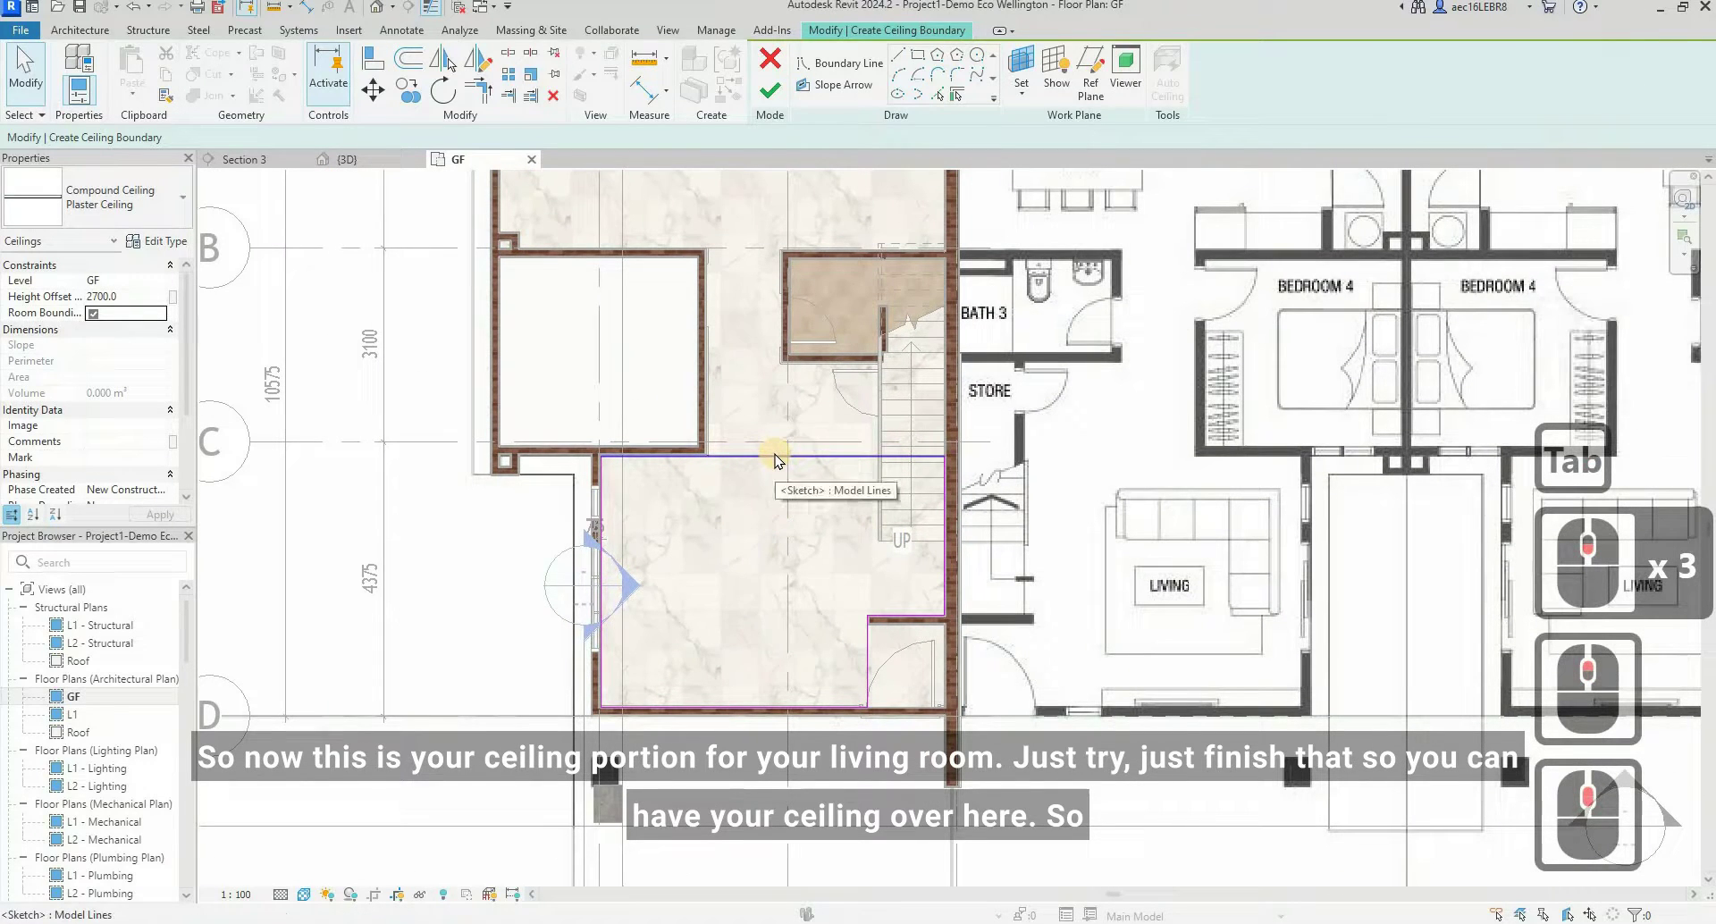
{"action": "left_click", "coordinate": [770, 92]}
{"action": "key", "text": "Escape"}
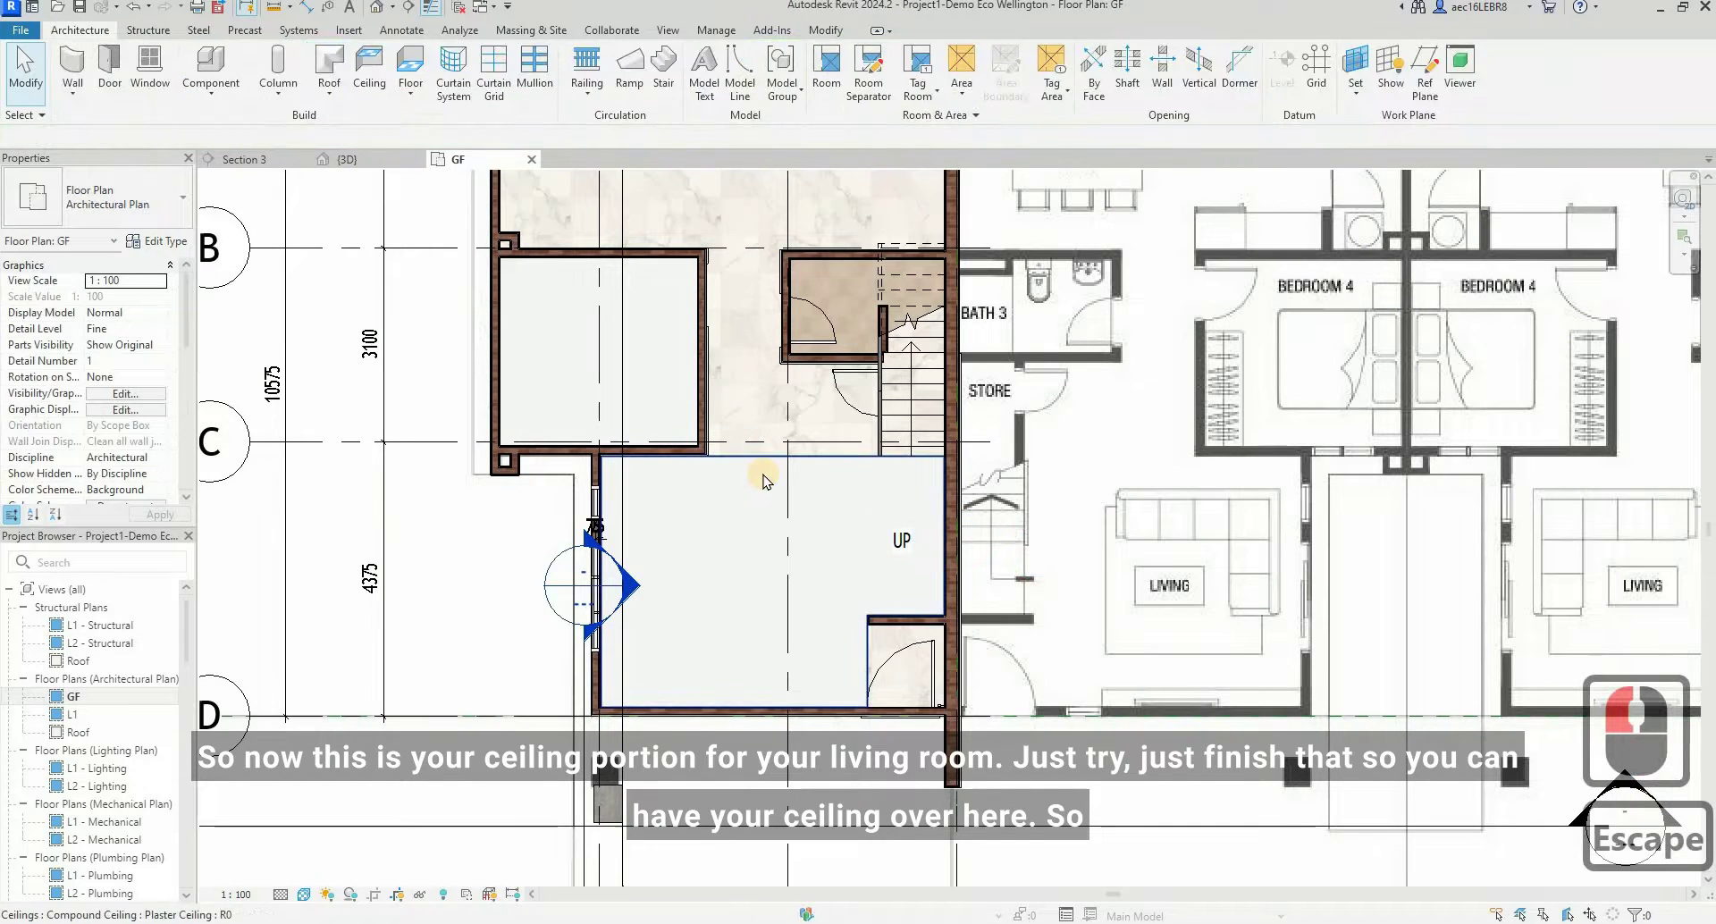
- Move the section line inside the house so it crosses the room between grids B and C and the living area, and reduce its view depth
{"action": "left_click", "coordinate": [583, 677]}
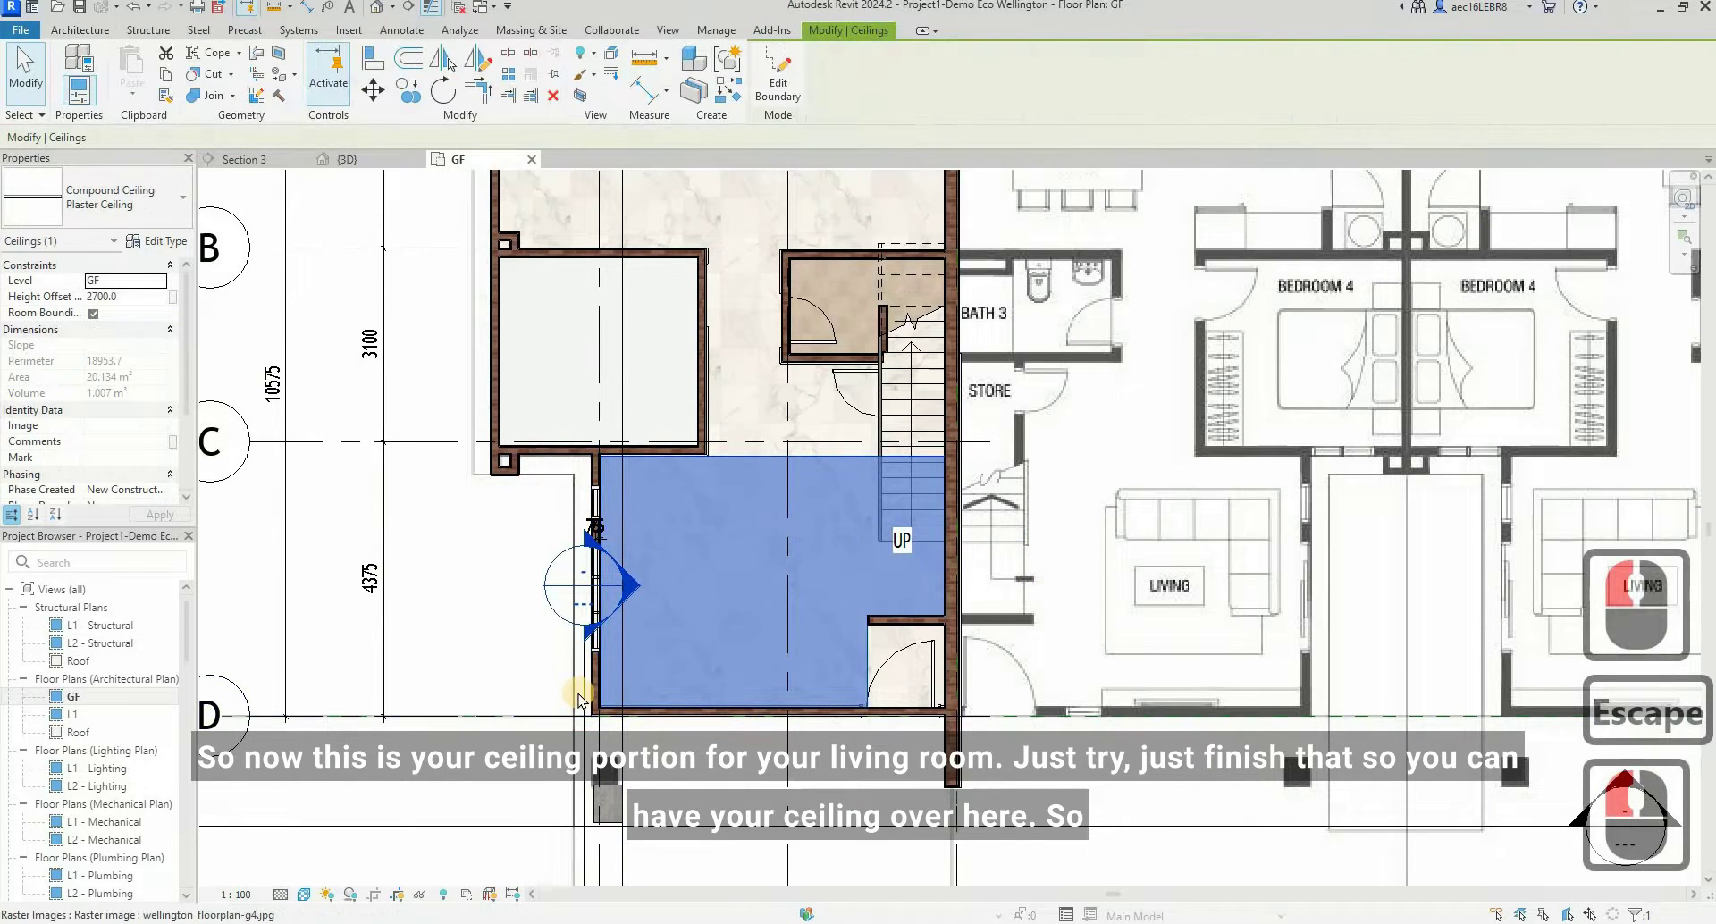
{"action": "left_click", "coordinate": [579, 700]}
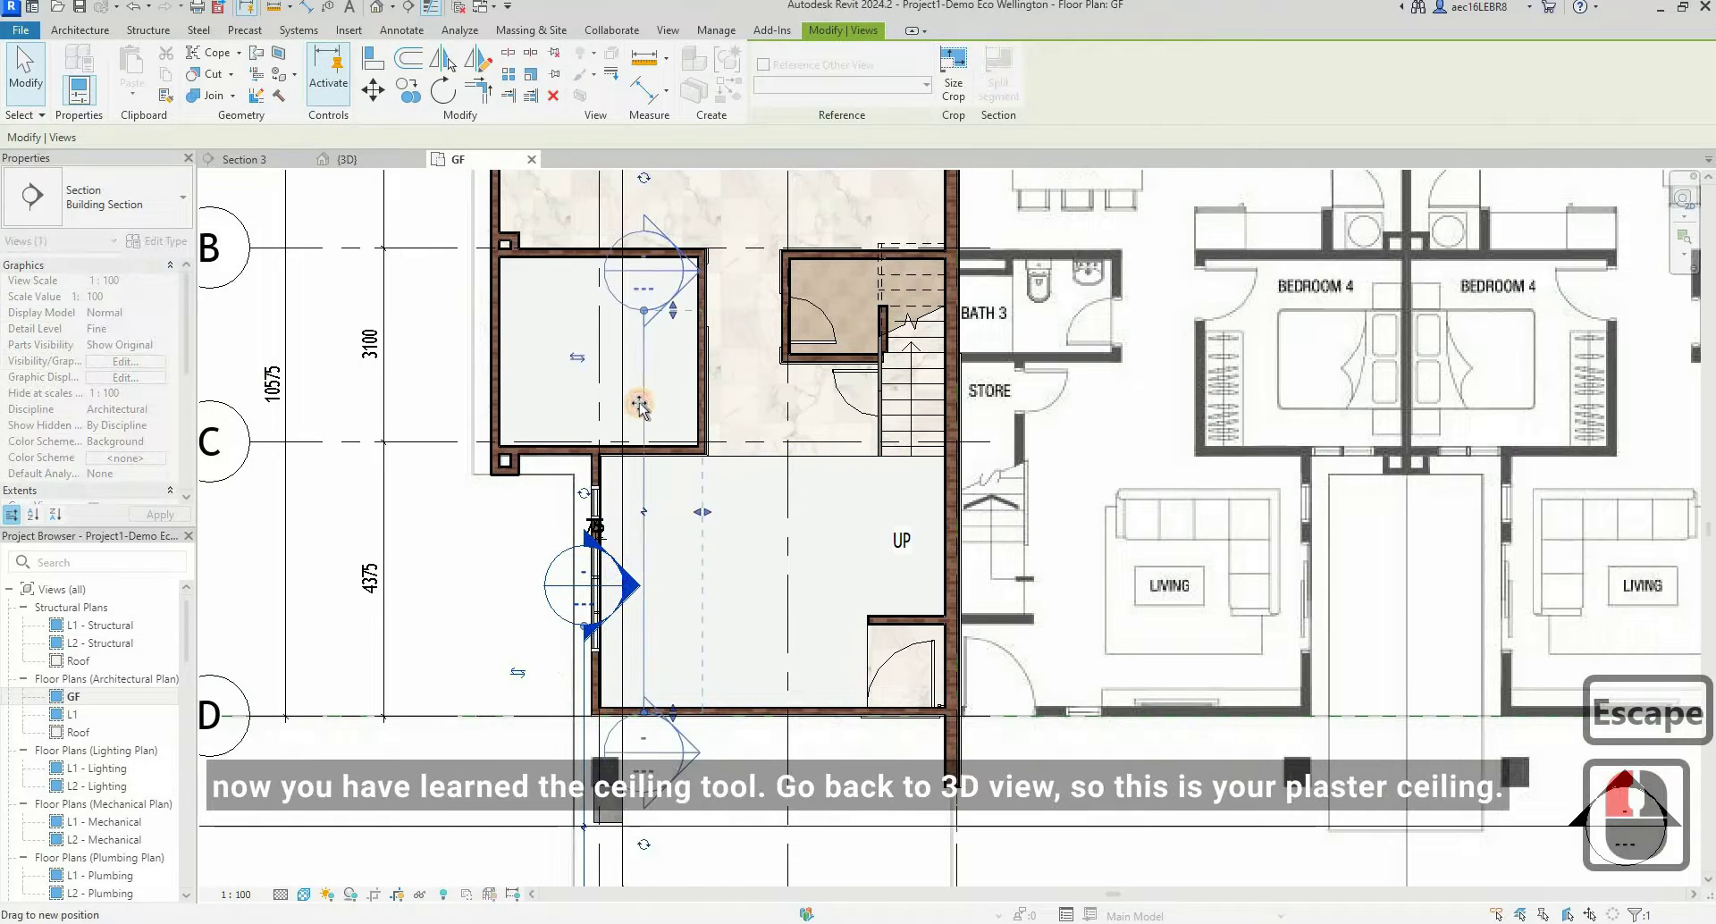
{"action": "left_click", "coordinate": [700, 529]}
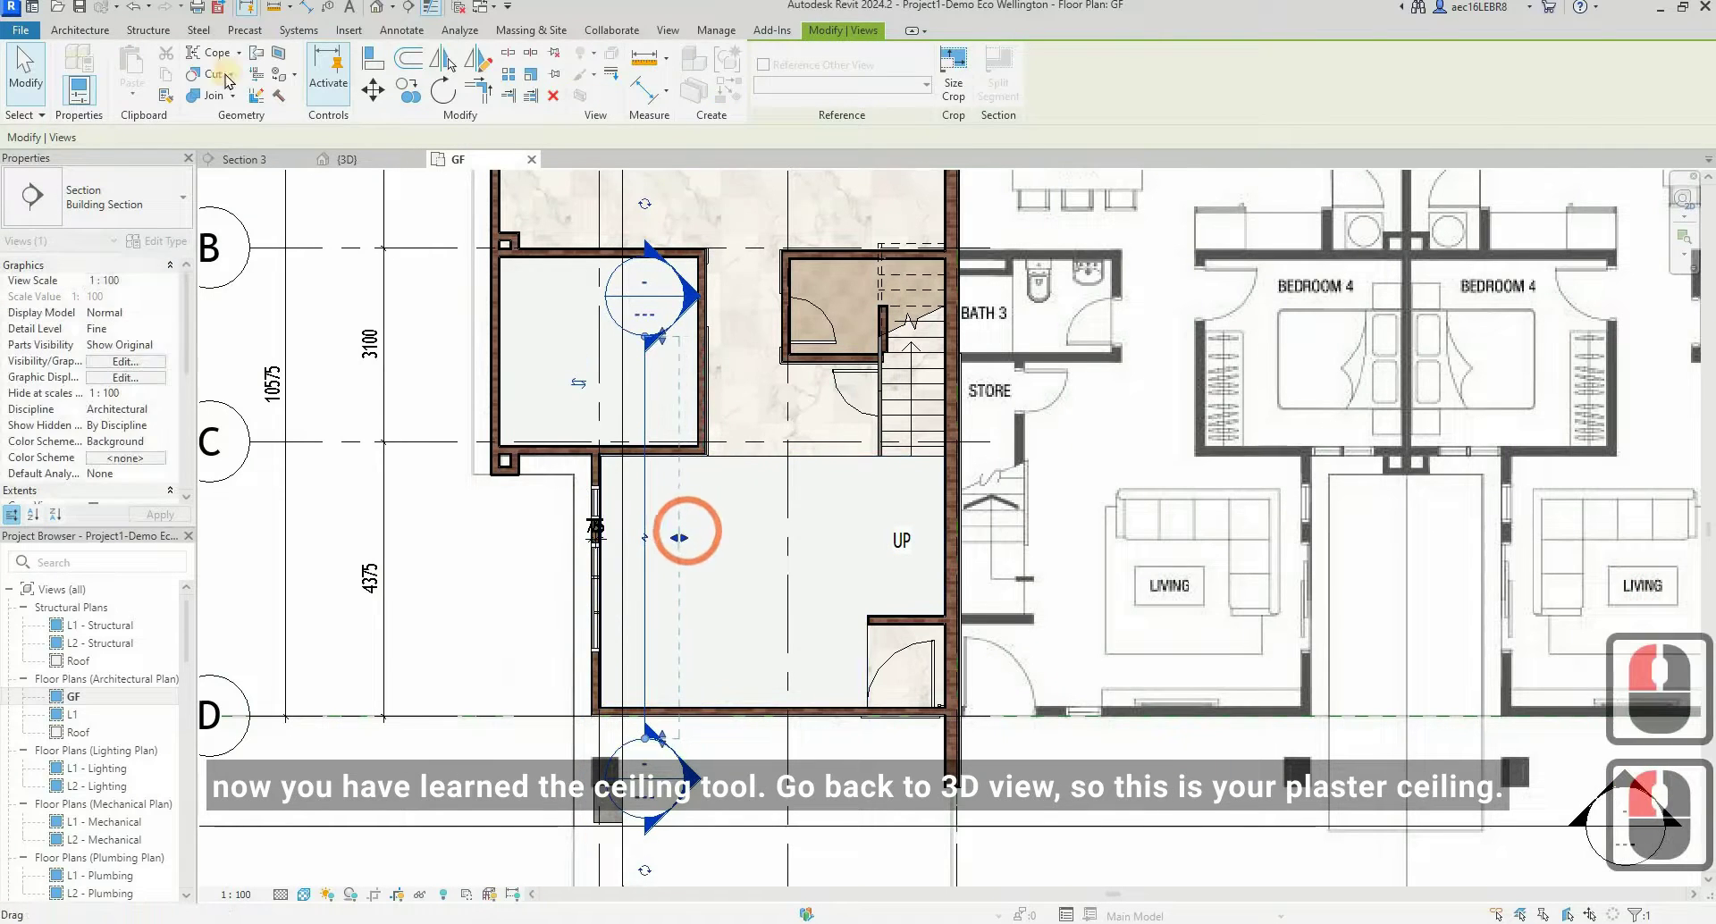
{"action": "key", "text": "Escape"}
- Inspect the living-area ceiling from above in the 3D view, and return to the GF plan
{"action": "left_click", "coordinate": [376, 7]}
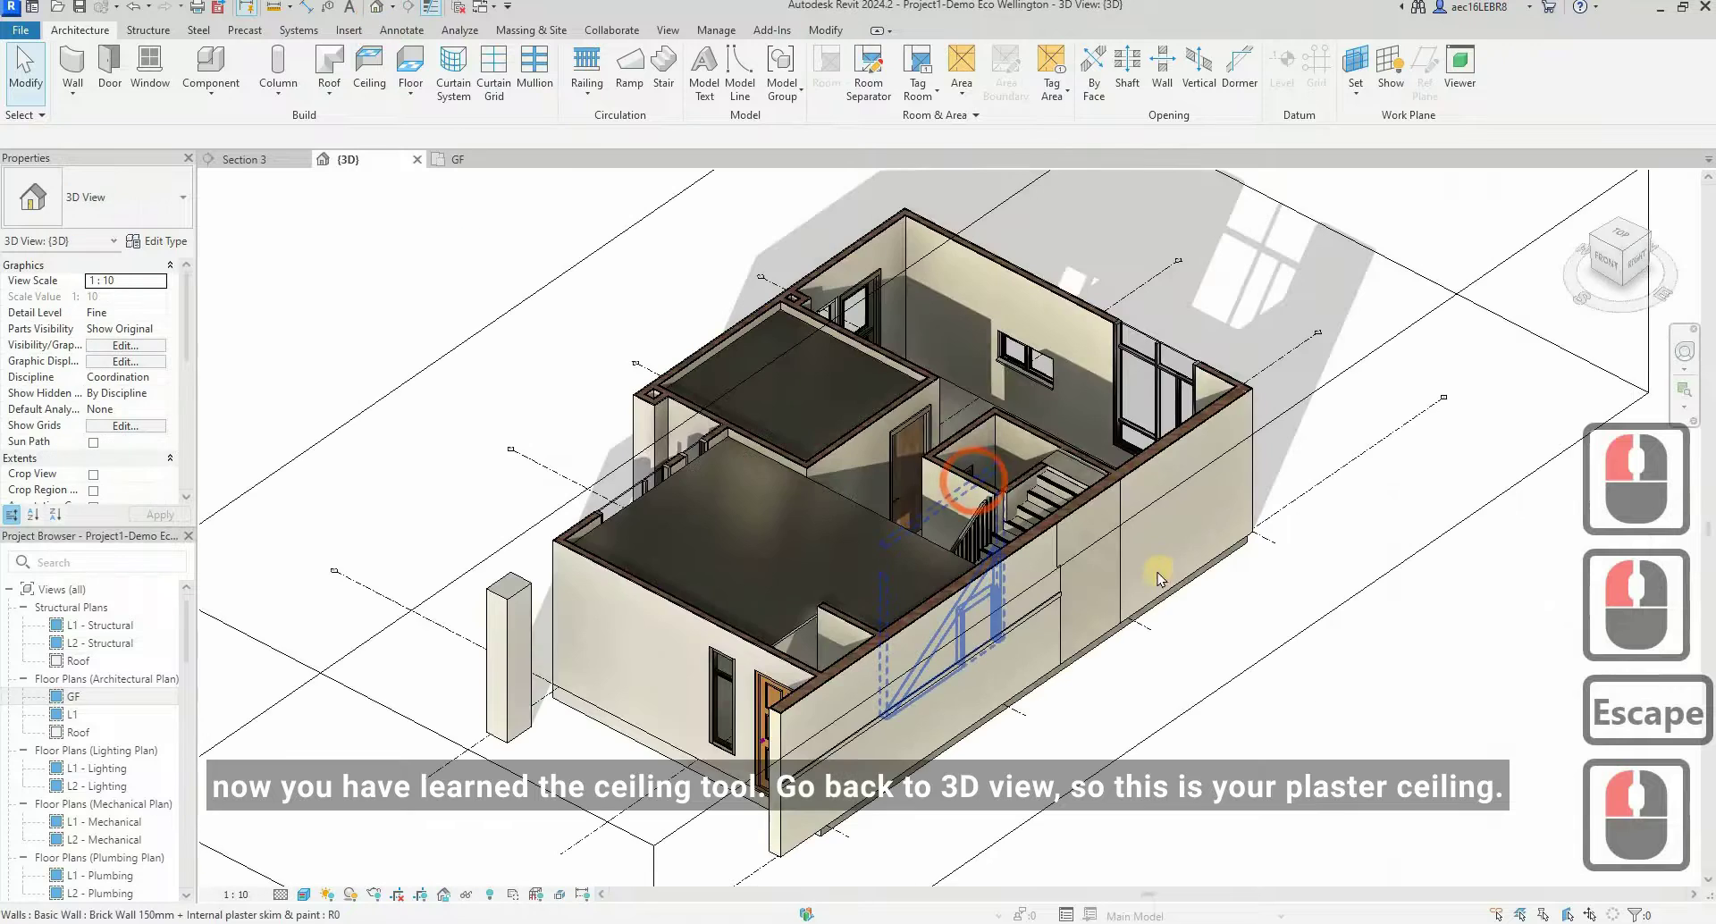
{"action": "middle_click_drag", "start_coordinate": [590, 650], "coordinate": [554, 626], "text": "shift"}
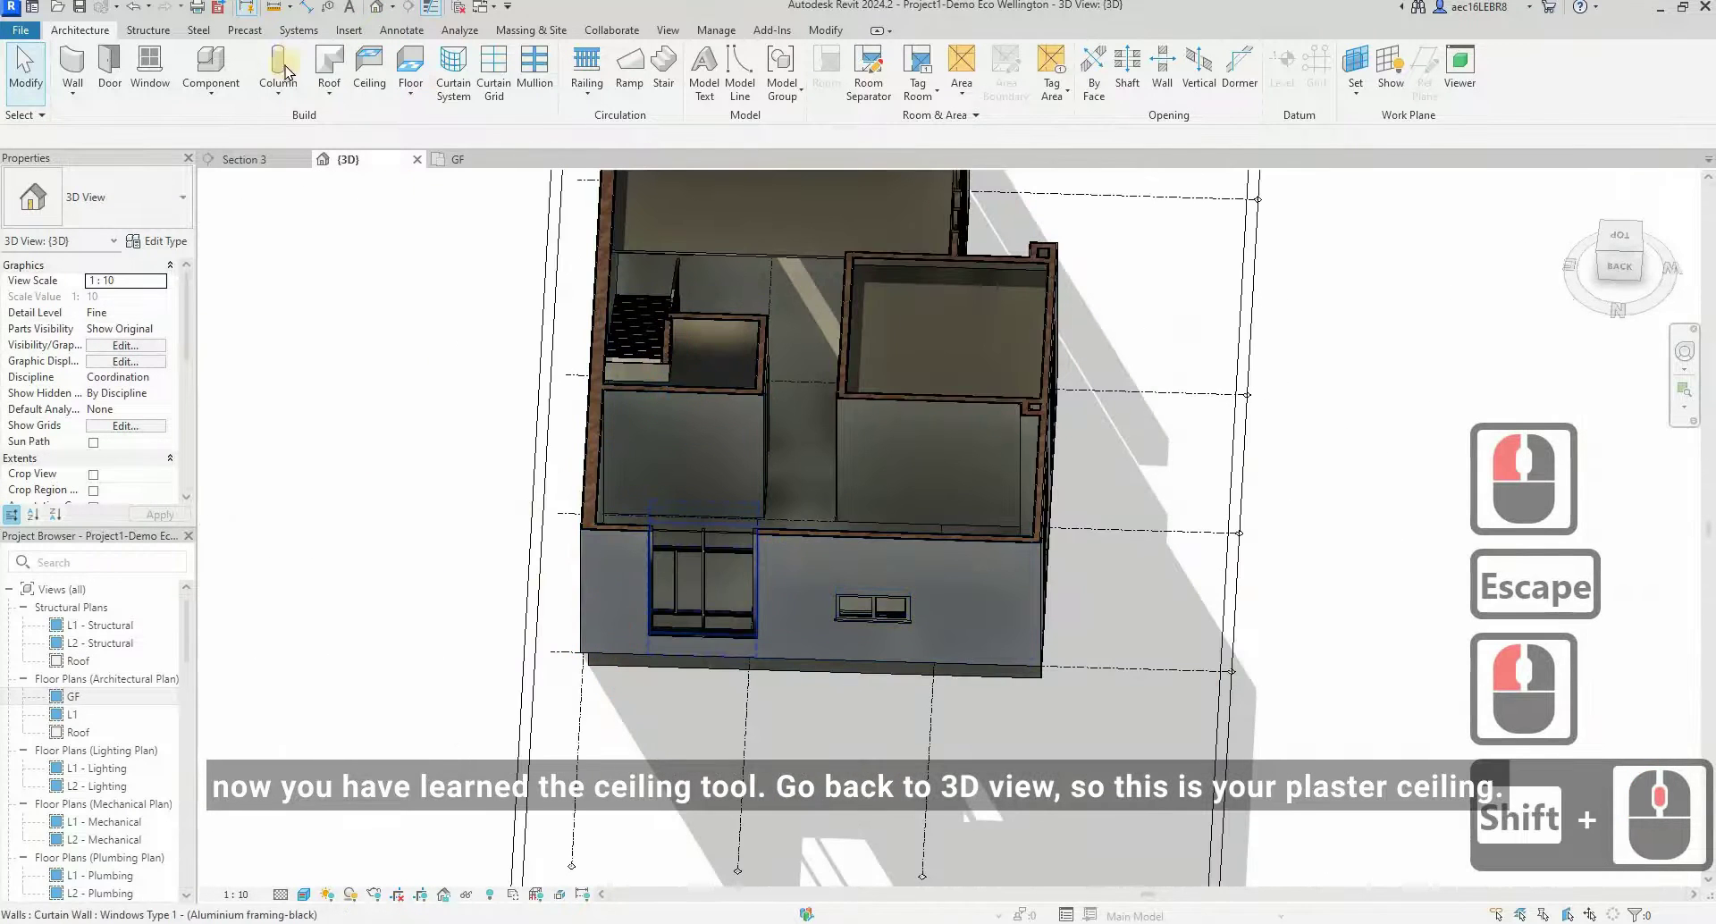
{"action": "left_click", "coordinate": [454, 159]}
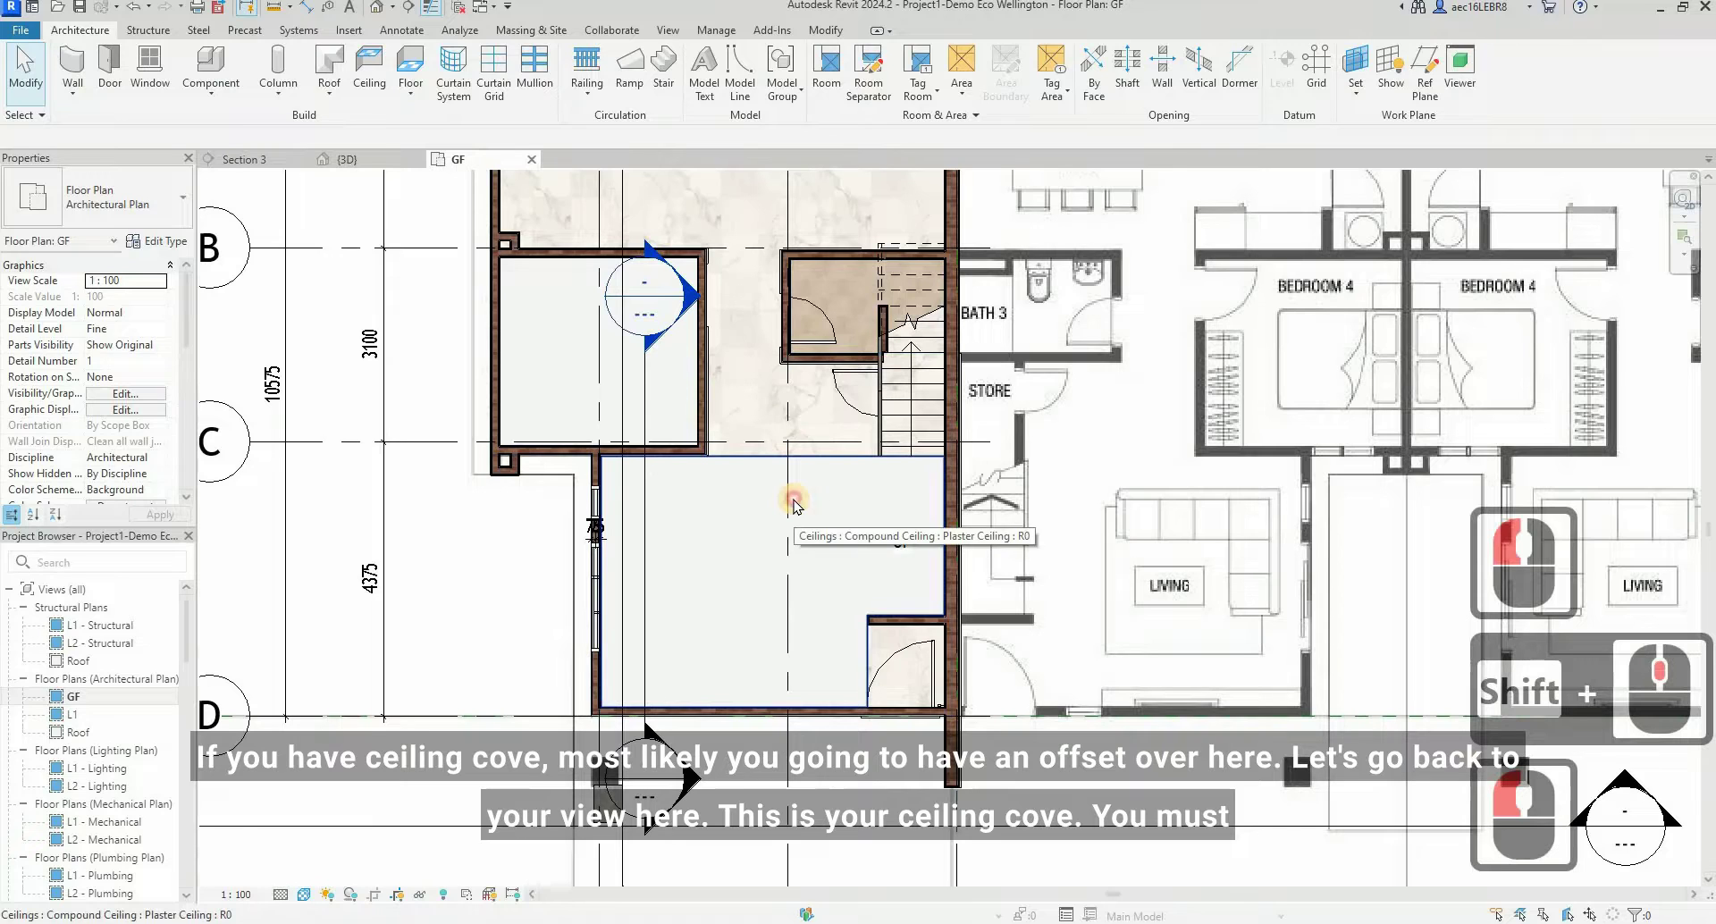
- Select the living-area ceiling, switch to the Kuula virtual tour in the browser and examine the ceiling edge along the living room windows
{"action": "left_click", "coordinate": [869, 487]}
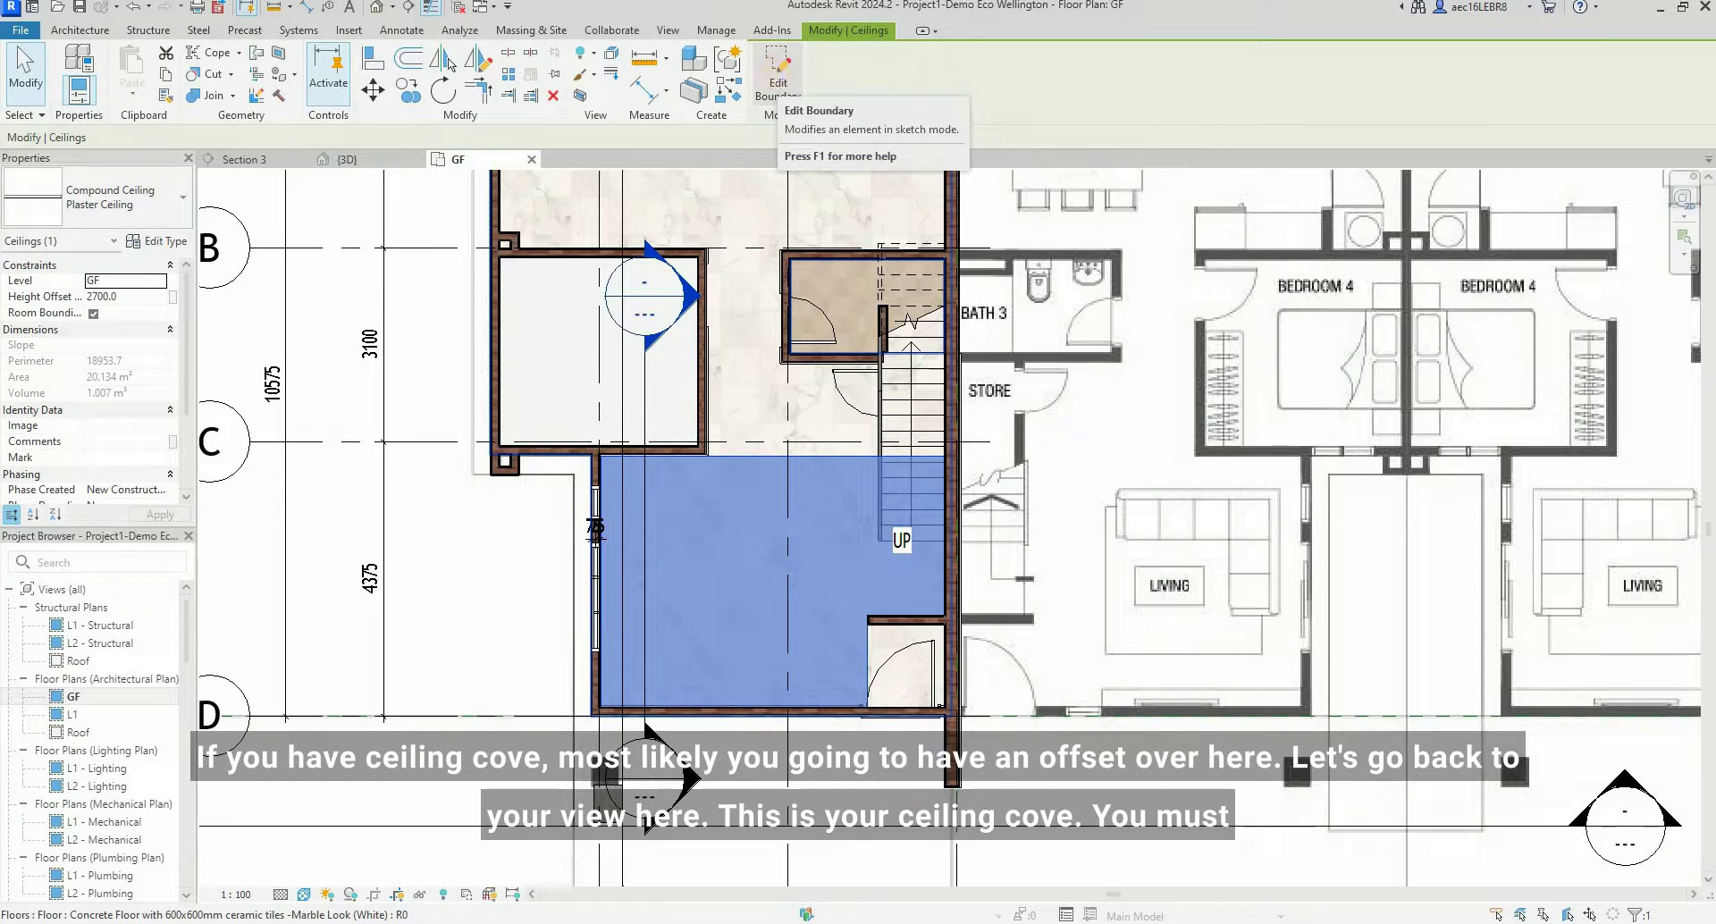
{"action": "left_click", "coordinate": [780, 920]}
{"action": "left_click", "coordinate": [874, 871]}
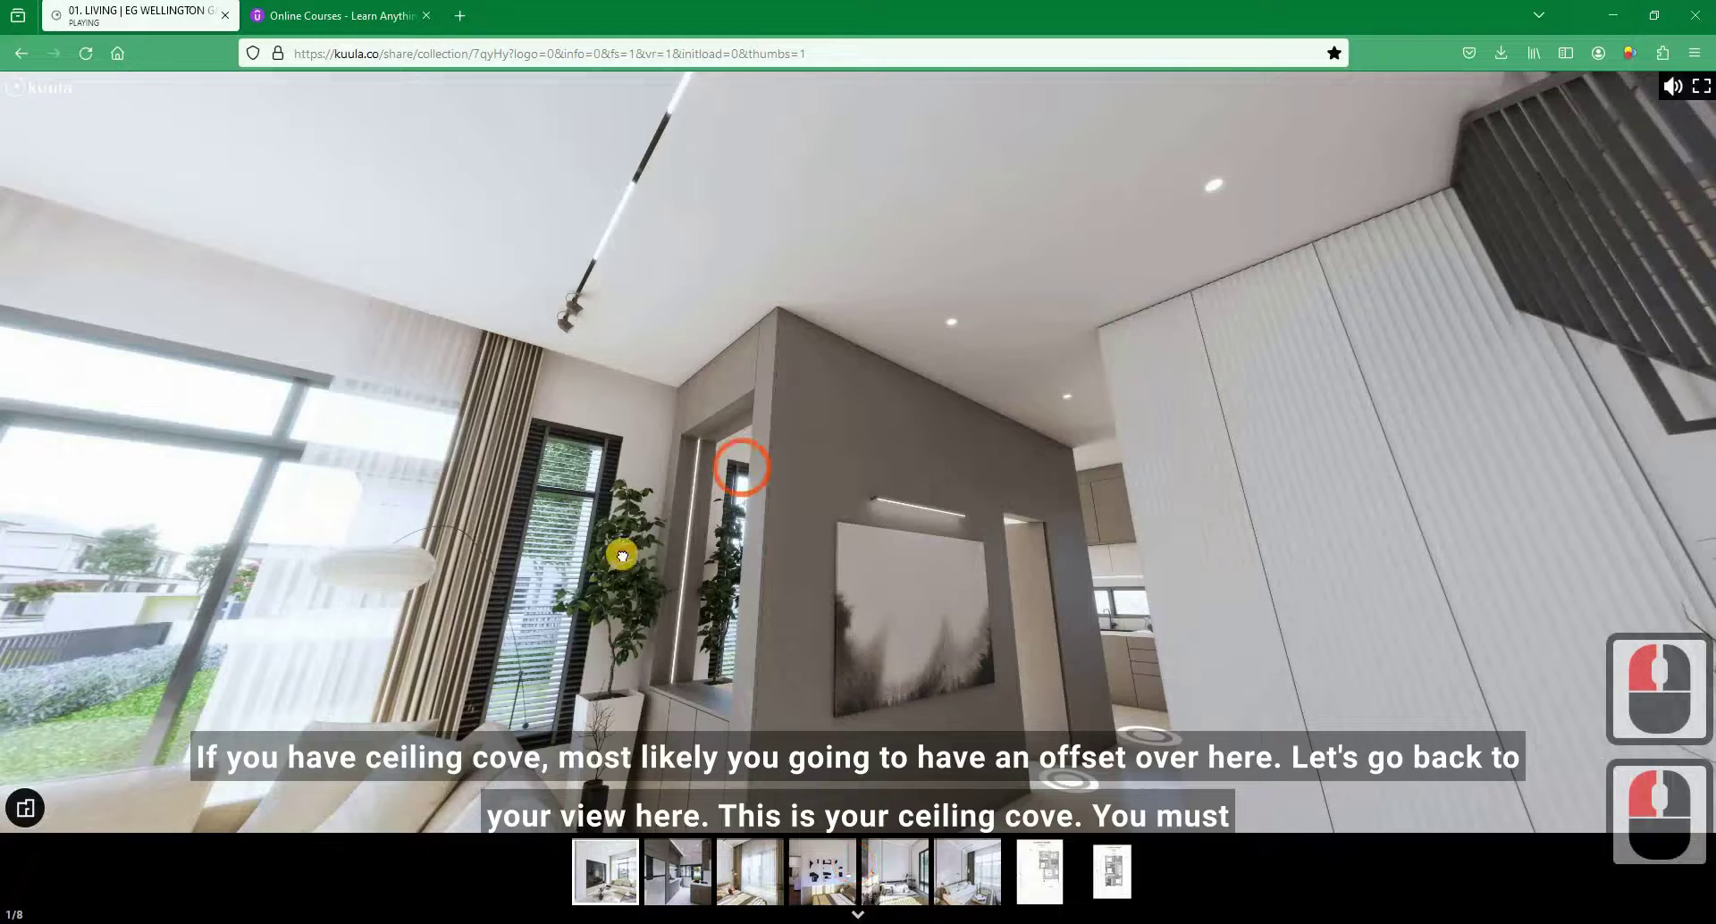
{"action": "left_click", "coordinate": [1080, 547]}
{"action": "left_click_drag", "start_coordinate": [528, 414], "coordinate": [970, 432]}
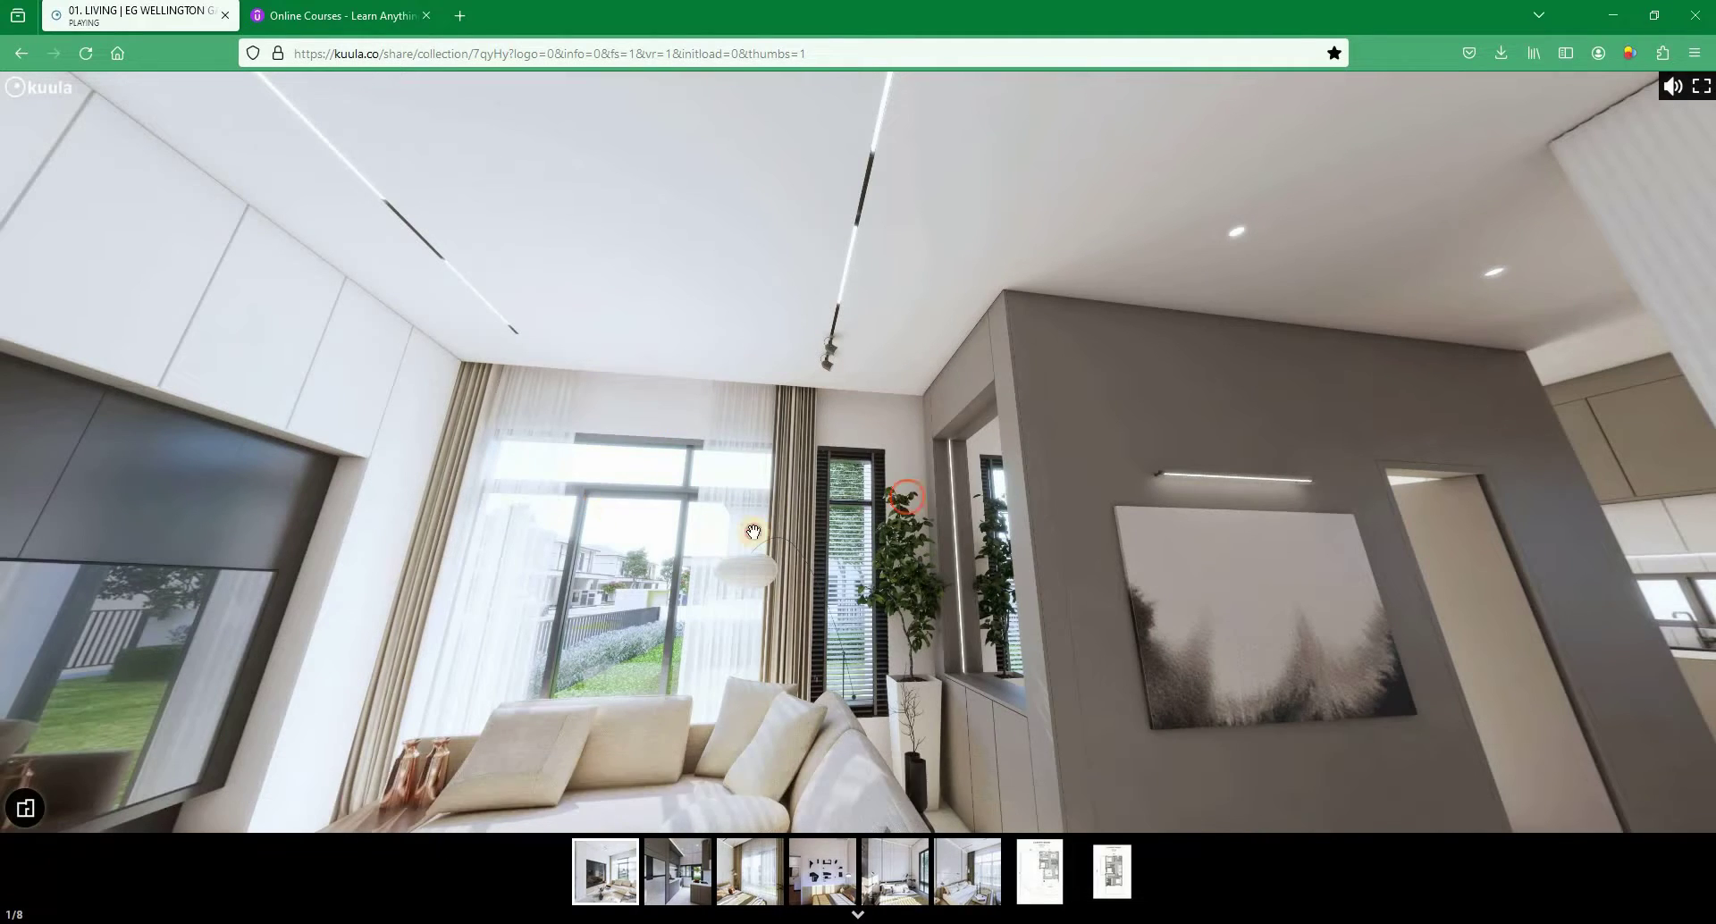
{"action": "left_click_drag", "start_coordinate": [593, 501], "coordinate": [402, 397]}
{"action": "left_click_drag", "start_coordinate": [1019, 467], "coordinate": [1084, 502]}
{"action": "left_click_drag", "start_coordinate": [1106, 410], "coordinate": [1118, 402]}
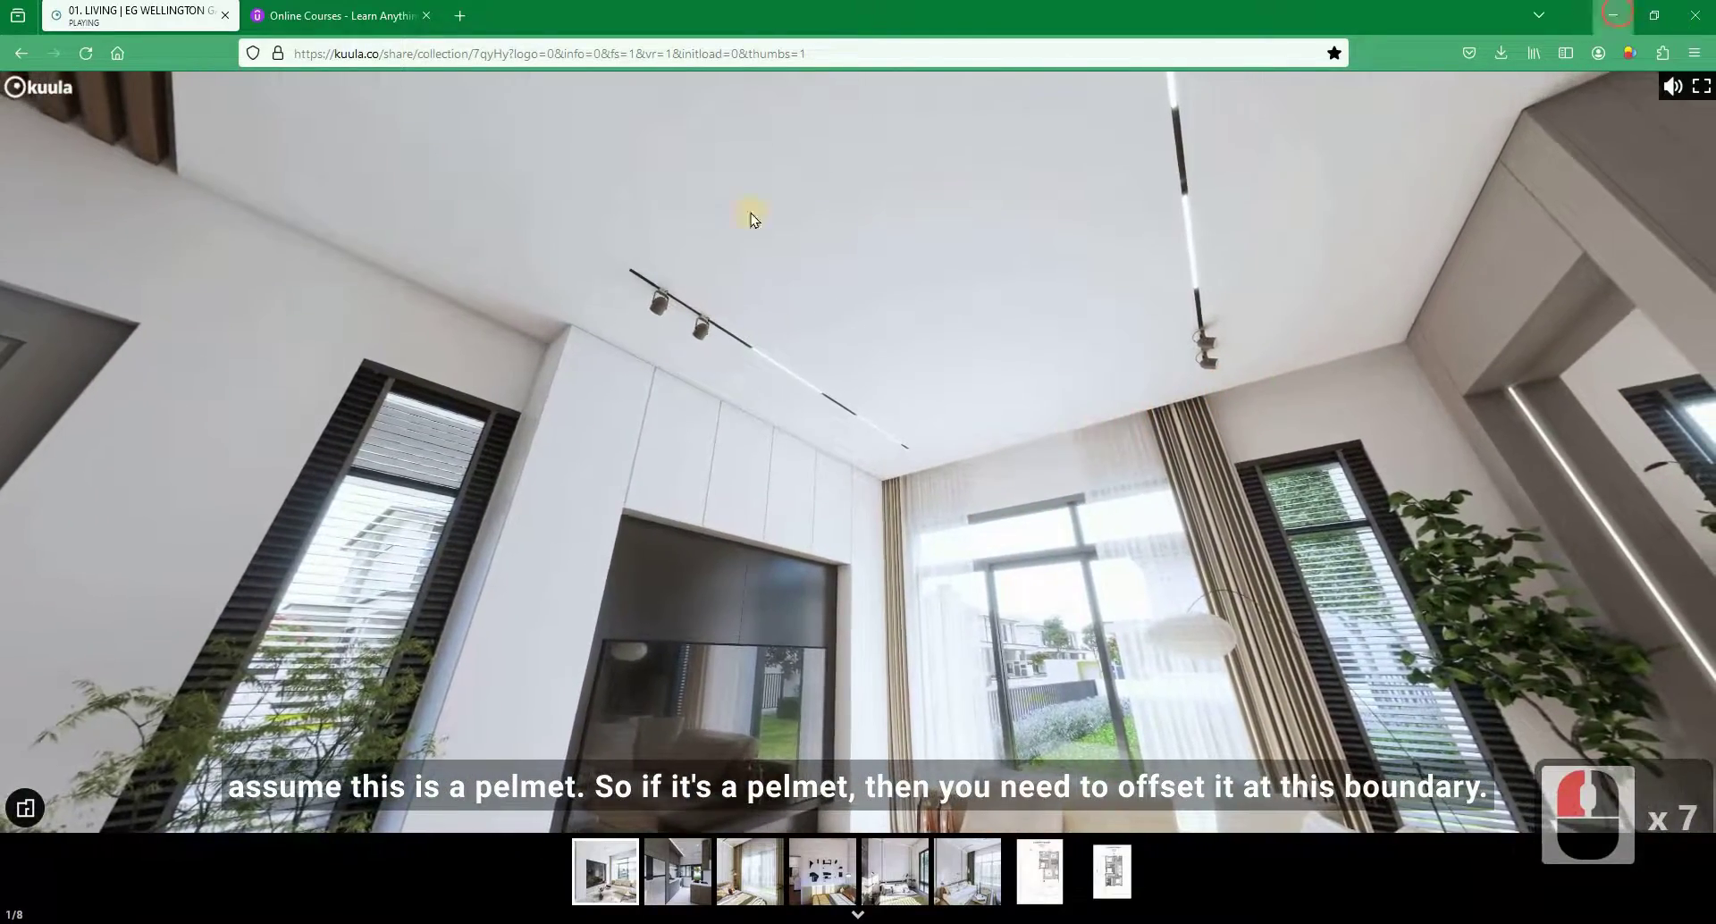
- Return to Revit and edit the living ceiling's boundary, moving the window-side line 250 mm inward for a pelmet
{"action": "left_click", "coordinate": [1613, 15]}
{"action": "scroll", "coordinate": [609, 693], "scroll_direction": "up", "scroll_amount": 3}
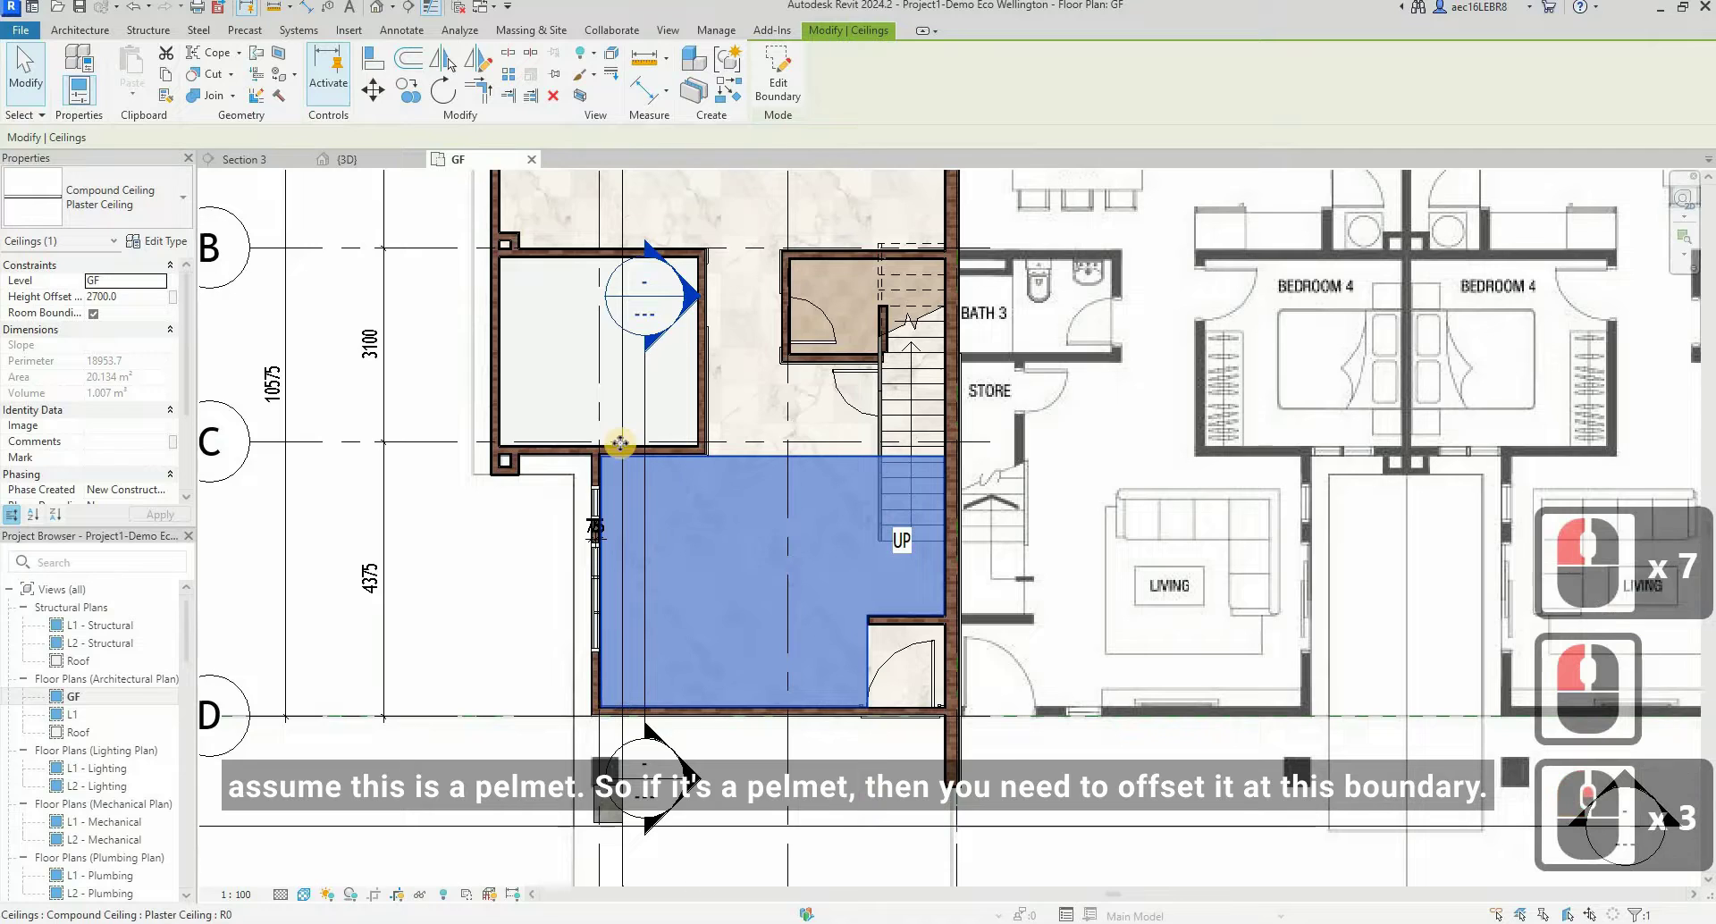
{"action": "left_click", "coordinate": [770, 89]}
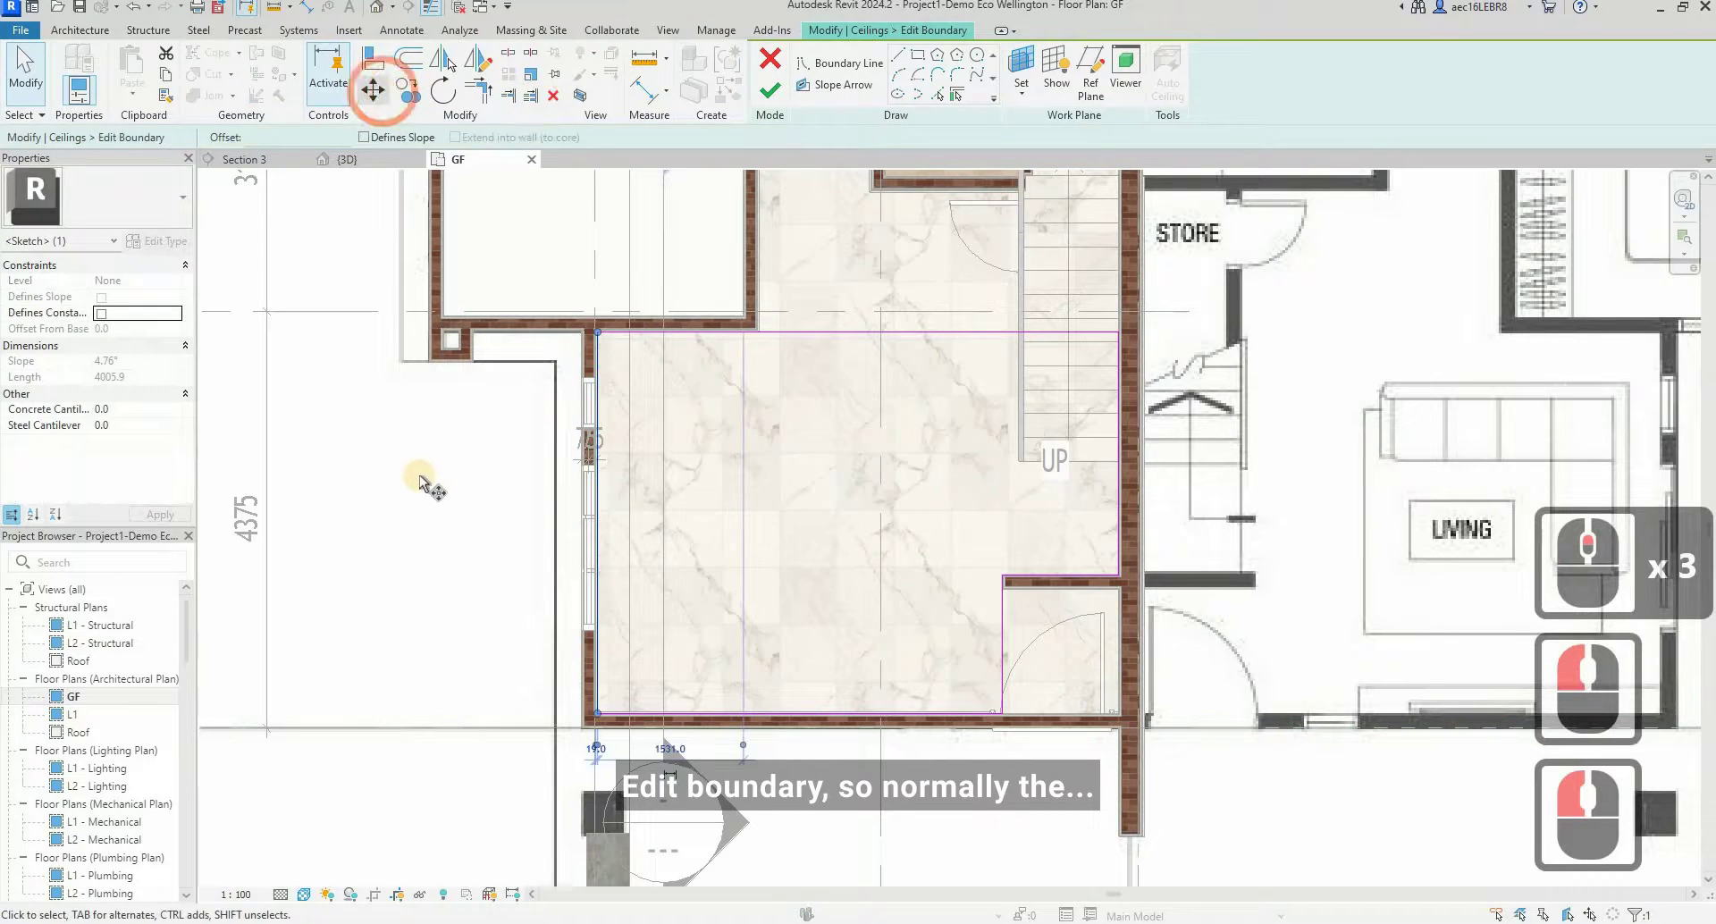
{"action": "left_click", "coordinate": [414, 469]}
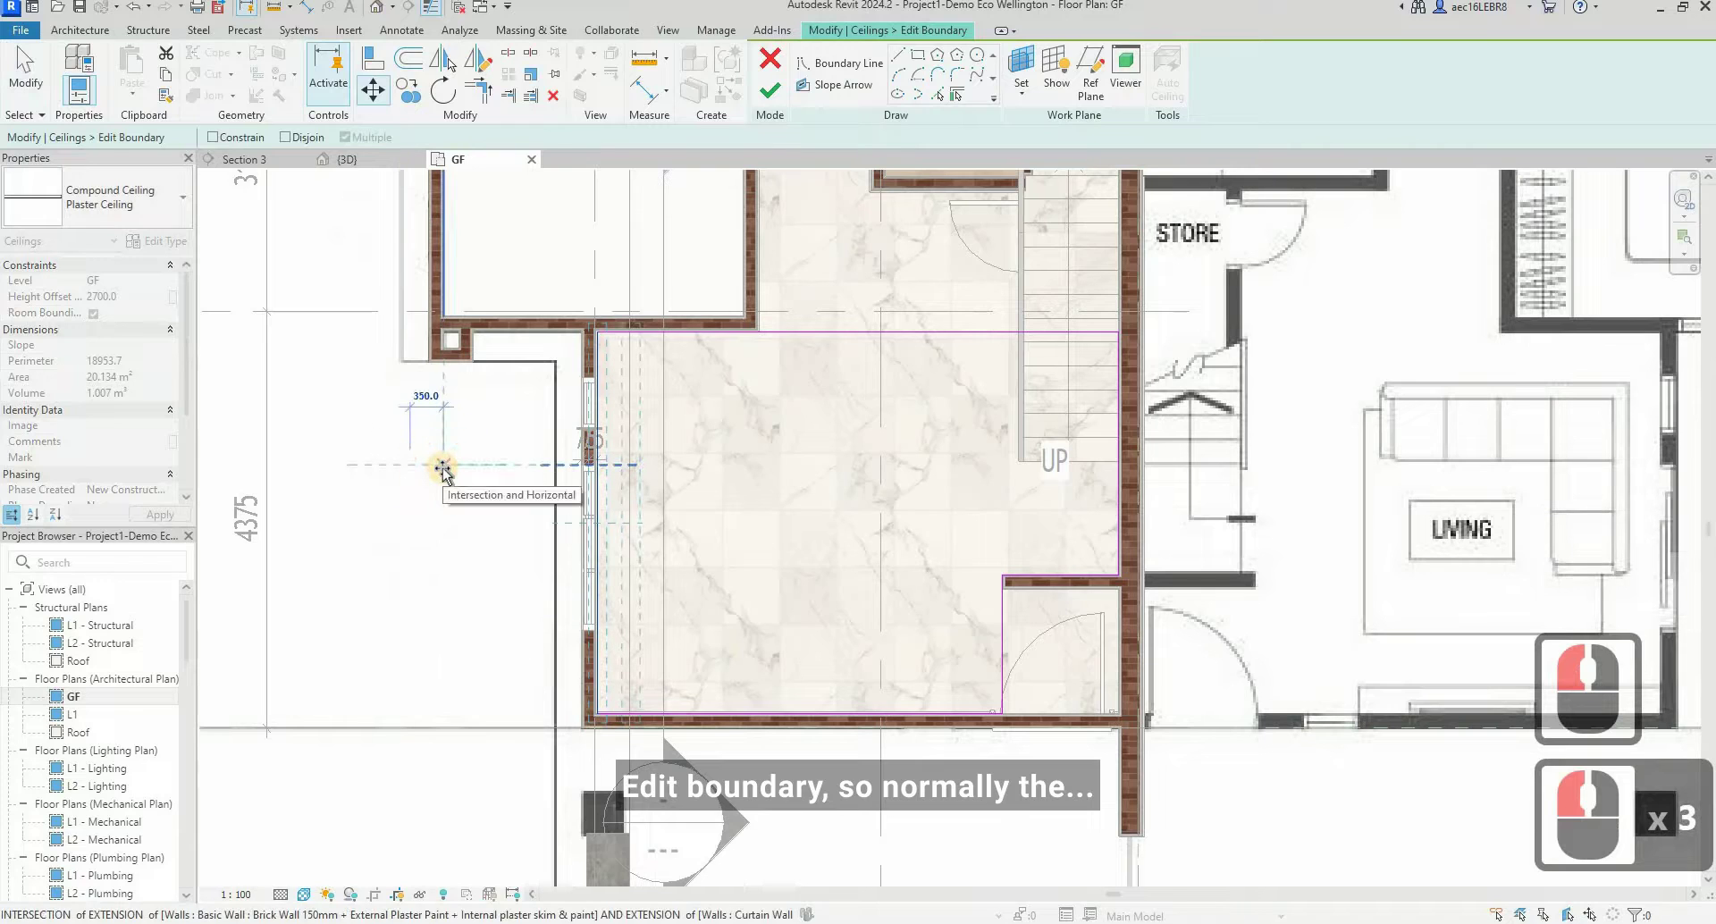
{"action": "type", "text": "250"}
{"action": "key", "text": "Return"}
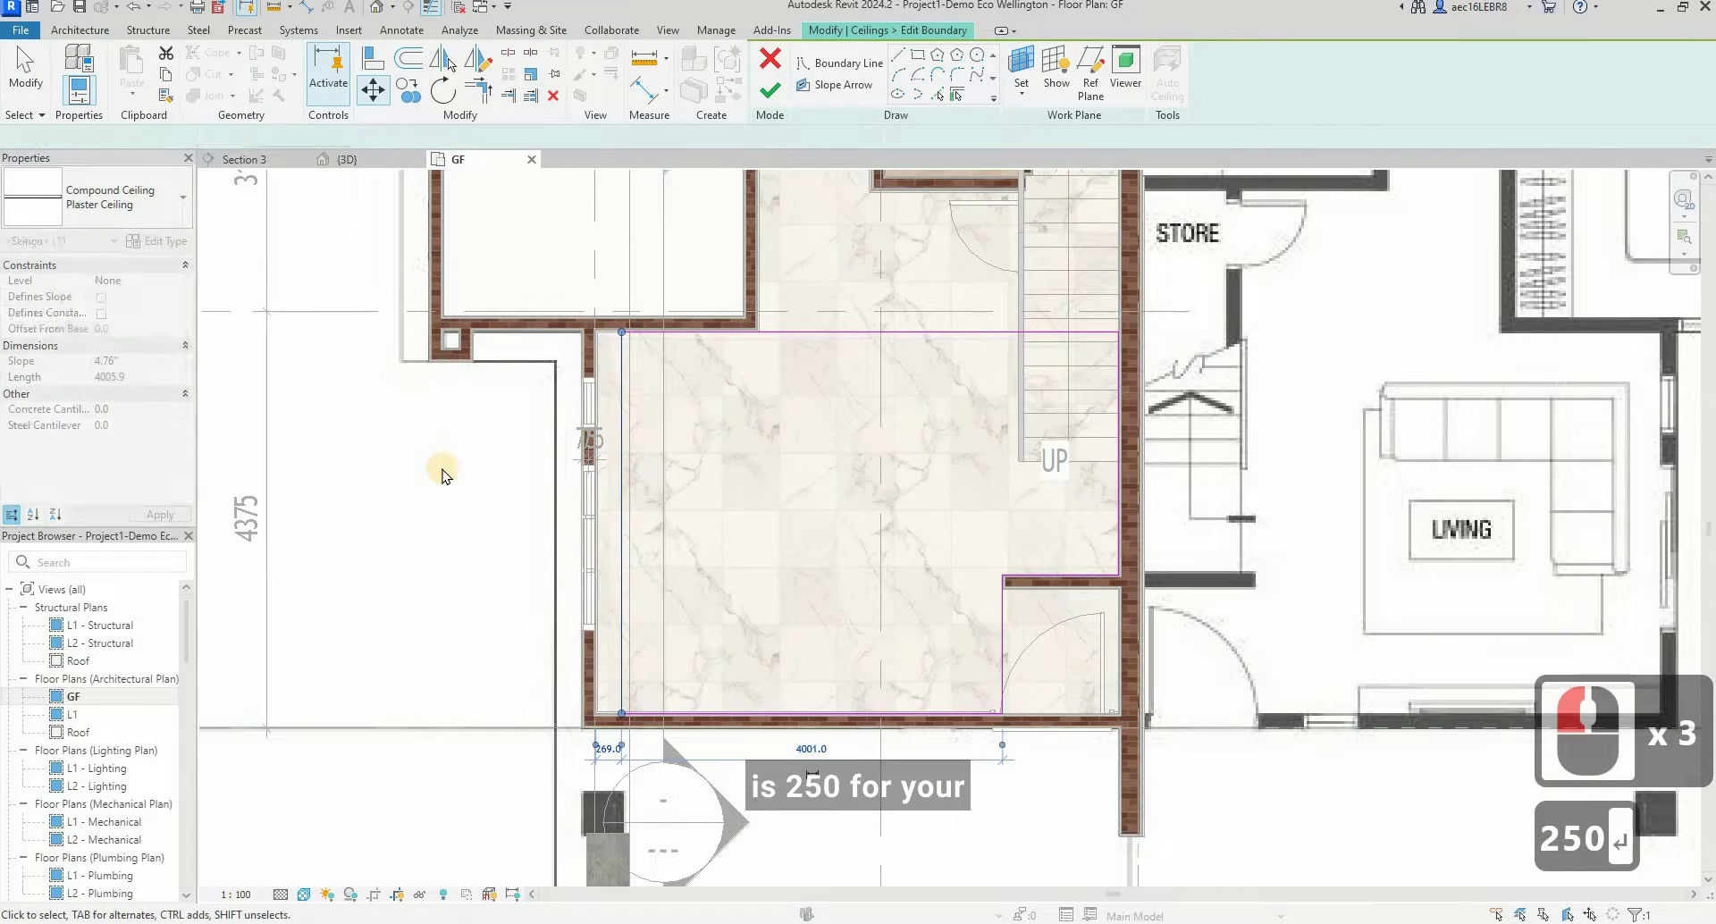
{"action": "key", "text": "Escape"}
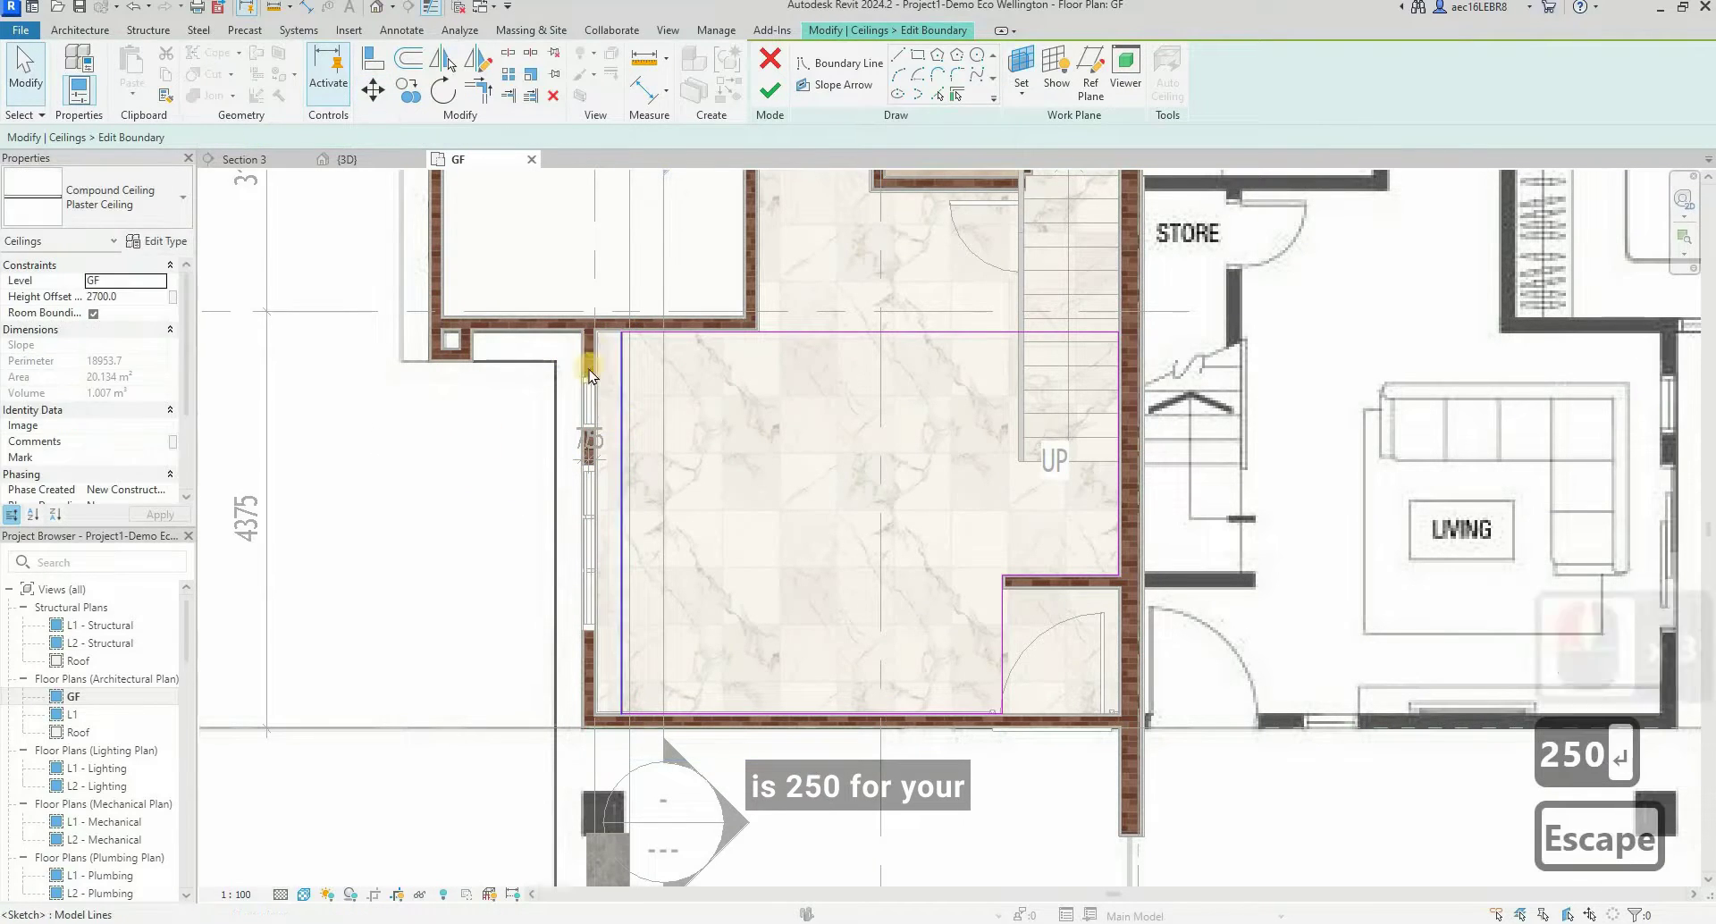
{"action": "left_click", "coordinate": [774, 89]}
- Move the section line further into the living area and rotate a copy of it by 90 degrees to cut across the window wall
{"action": "left_click", "coordinate": [640, 432]}
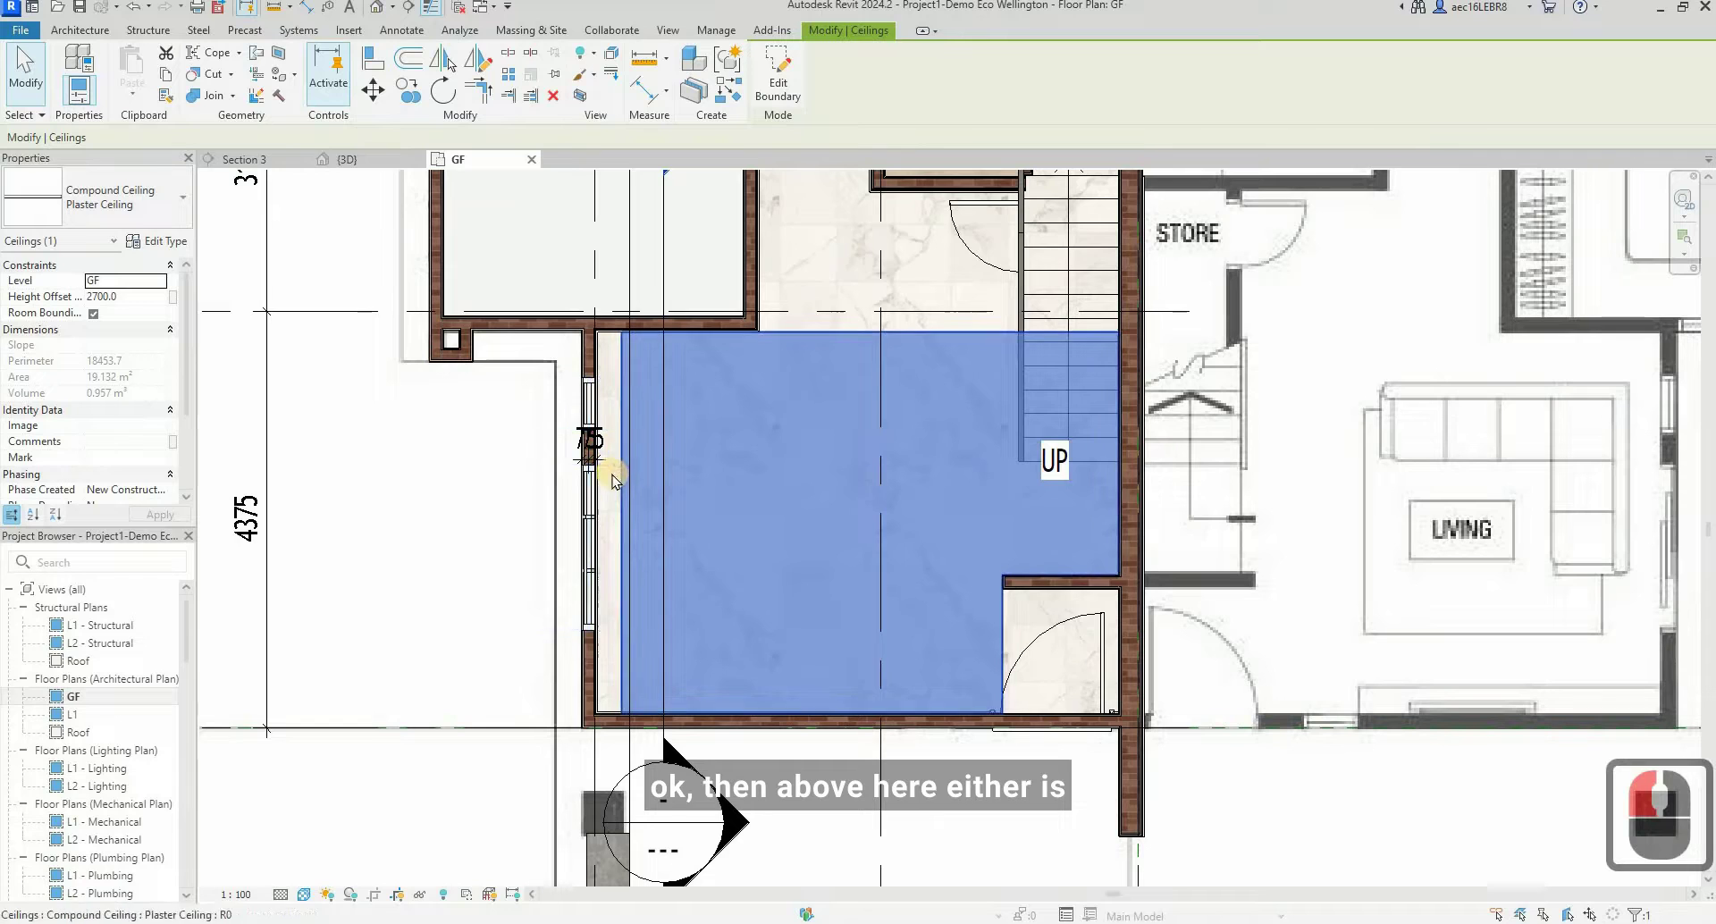
{"action": "scroll", "coordinate": [573, 260], "scroll_direction": "down", "scroll_amount": 2}
{"action": "left_click", "coordinate": [695, 364]}
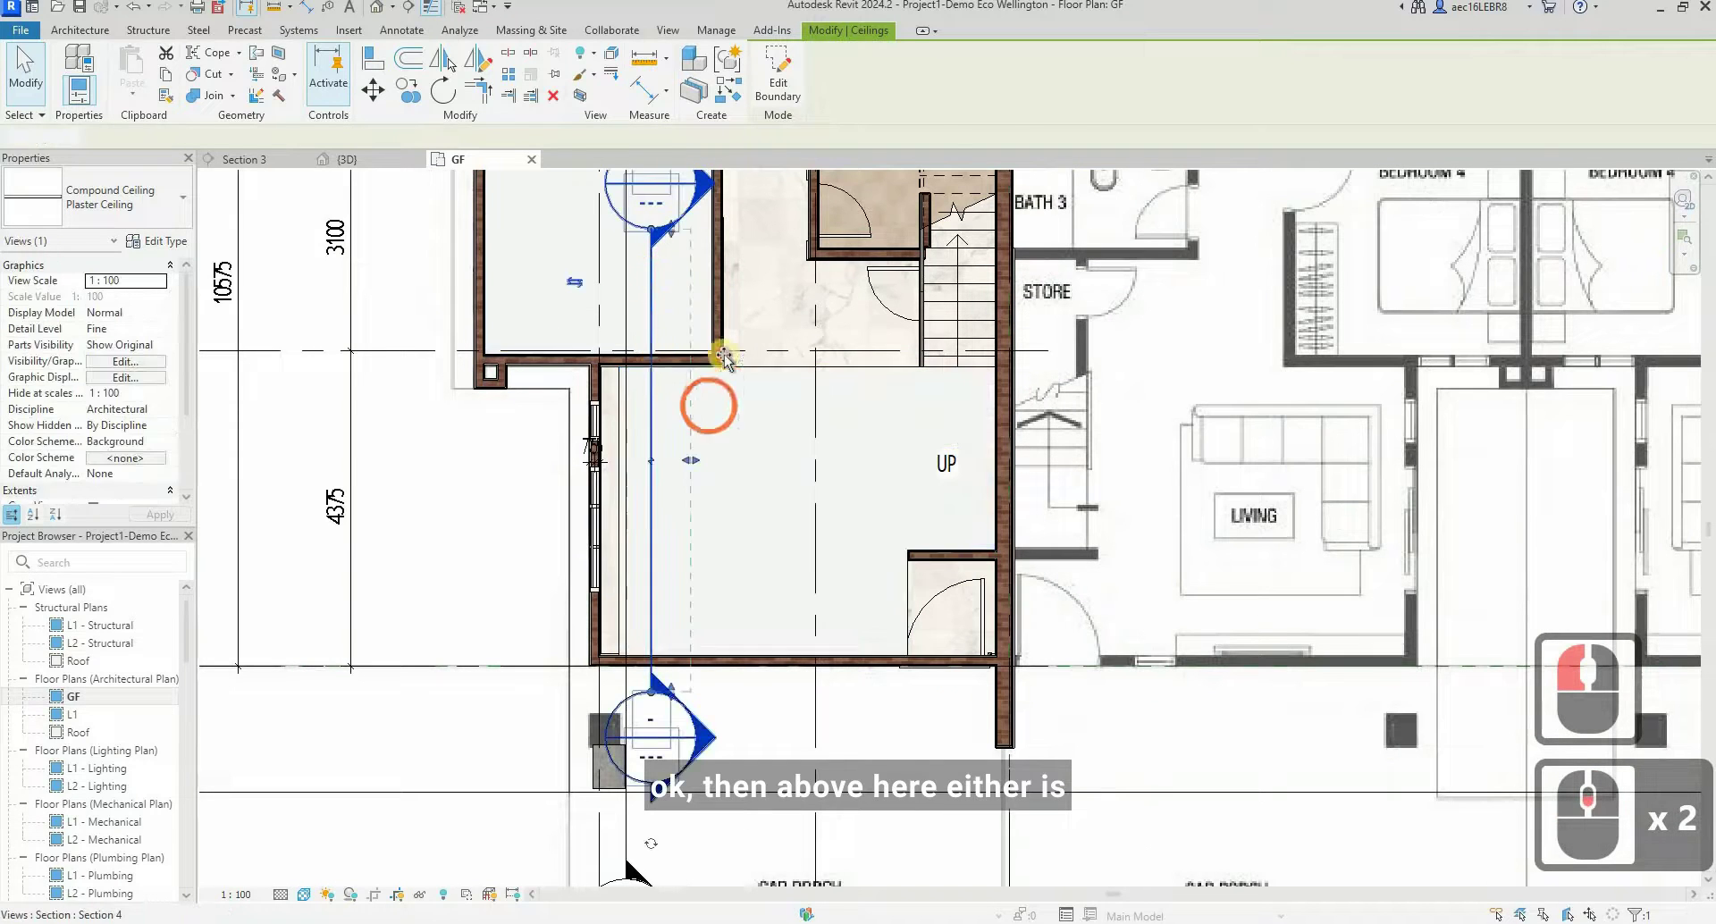
{"action": "left_click_drag", "start_coordinate": [695, 365], "coordinate": [731, 364]}
{"action": "key", "text": "r"}
{"action": "key", "text": "o"}
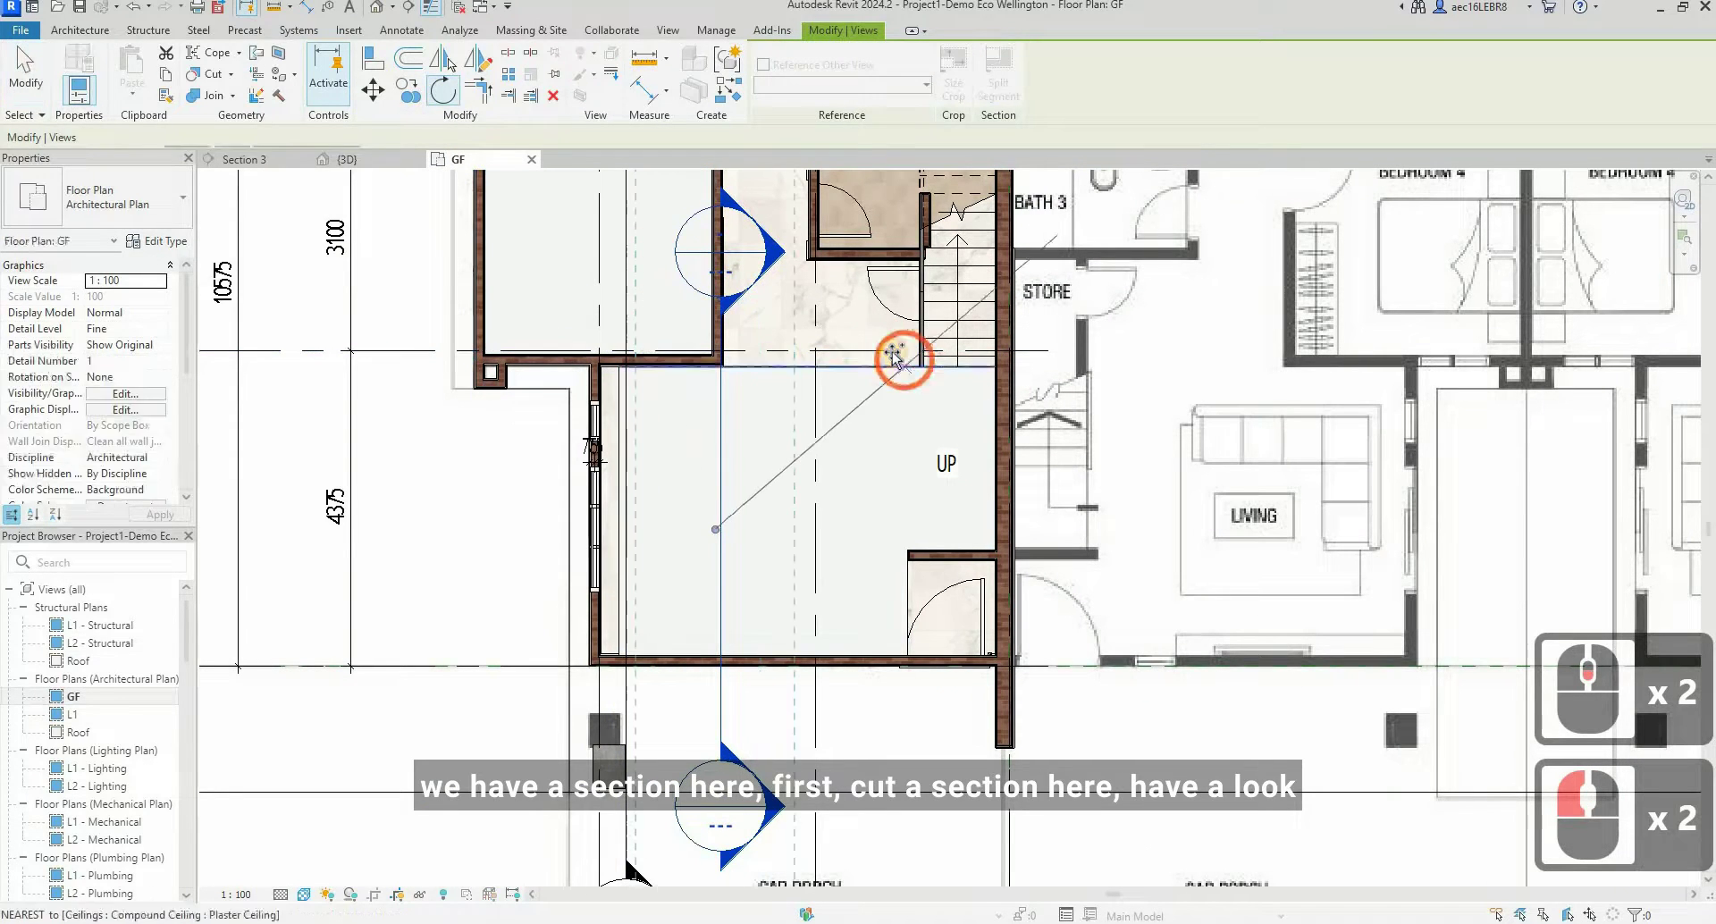
{"action": "left_click", "coordinate": [894, 352]}
{"action": "type", "text": "90"}
{"action": "key", "text": "Return"}
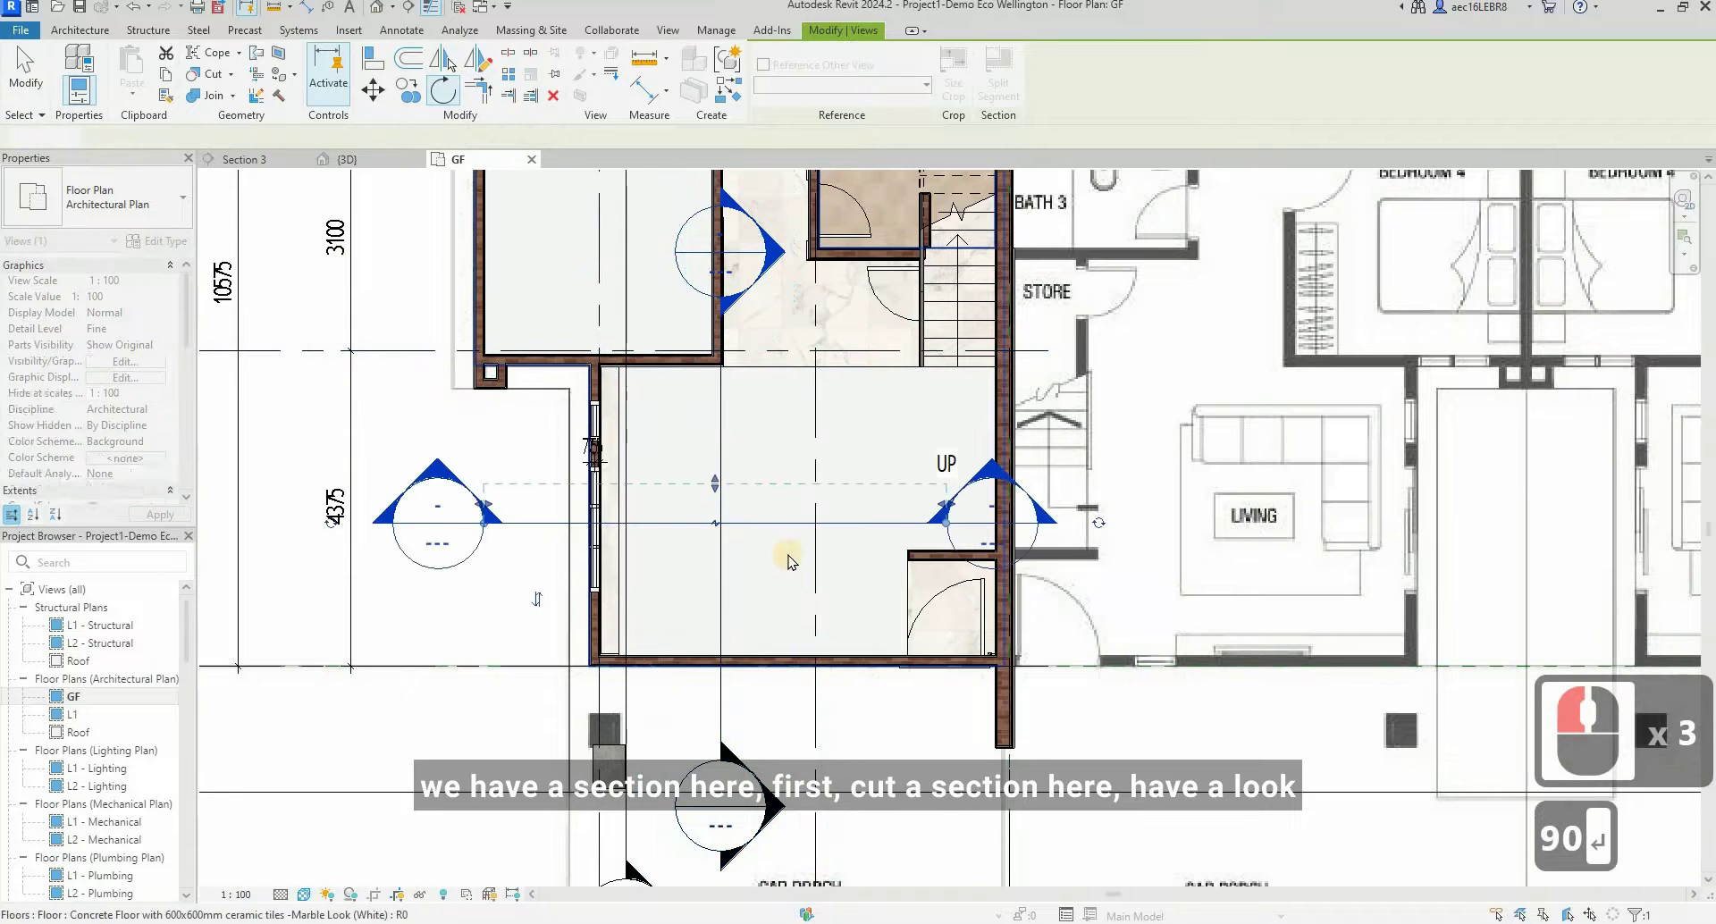
- Open the rotated section's view and examine the curtain window's top against the ceiling's pelmet edge
{"action": "right_click", "coordinate": [791, 523]}
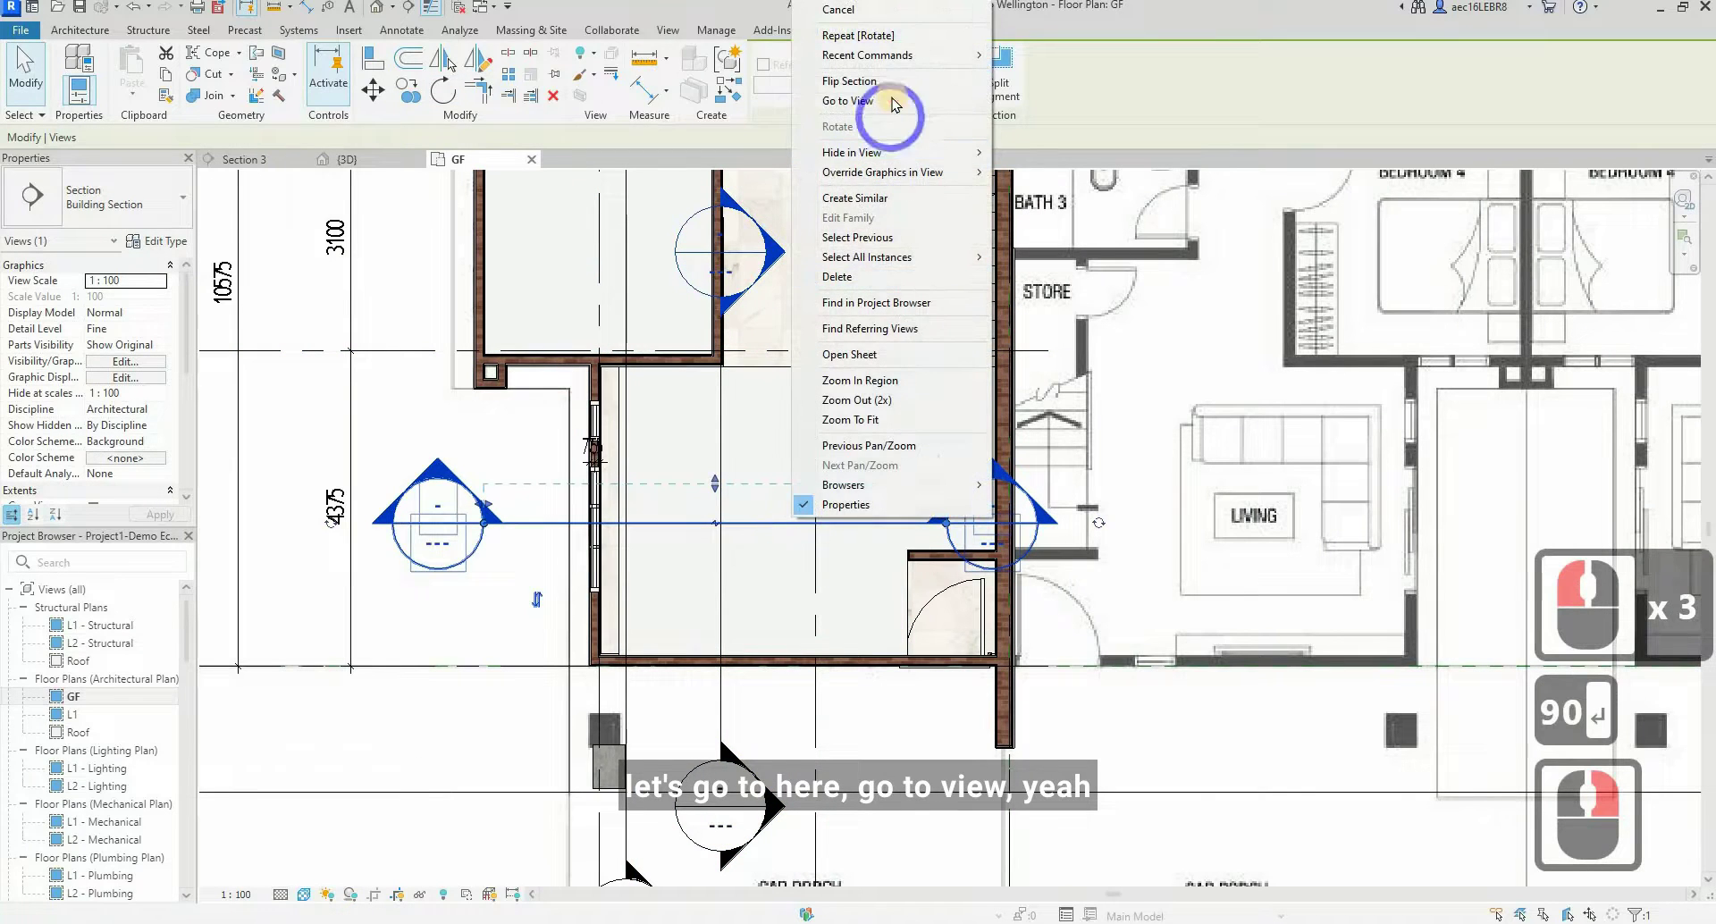
{"action": "left_click", "coordinate": [901, 103]}
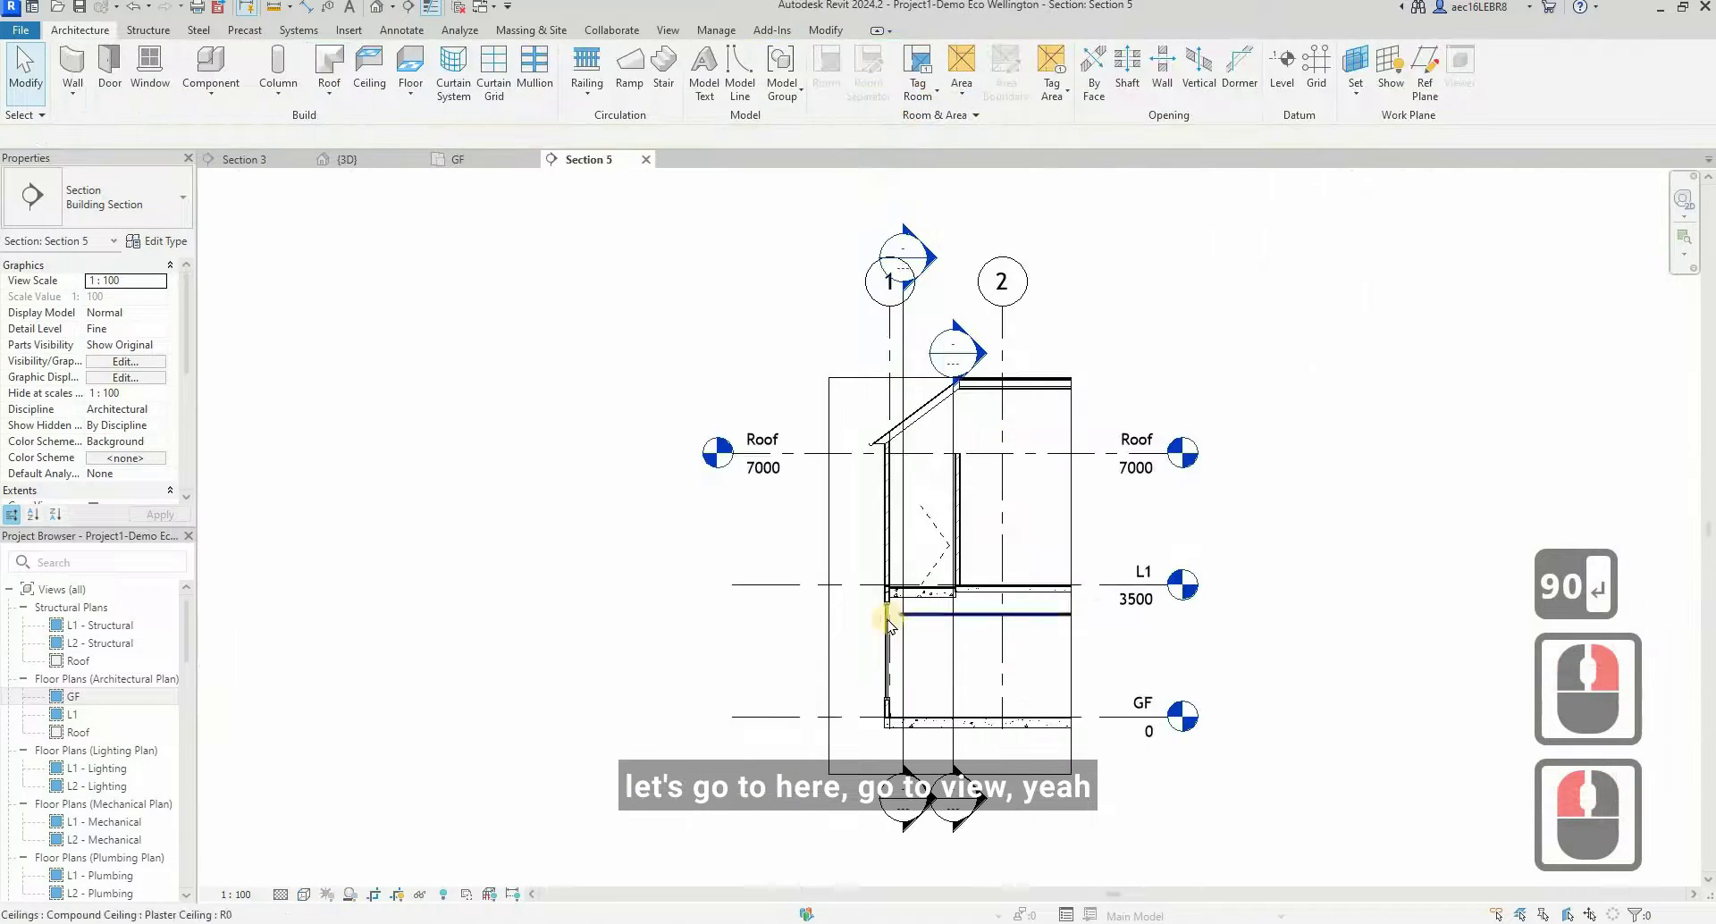
{"action": "scroll", "coordinate": [887, 622], "scroll_direction": "up", "scroll_amount": 12}
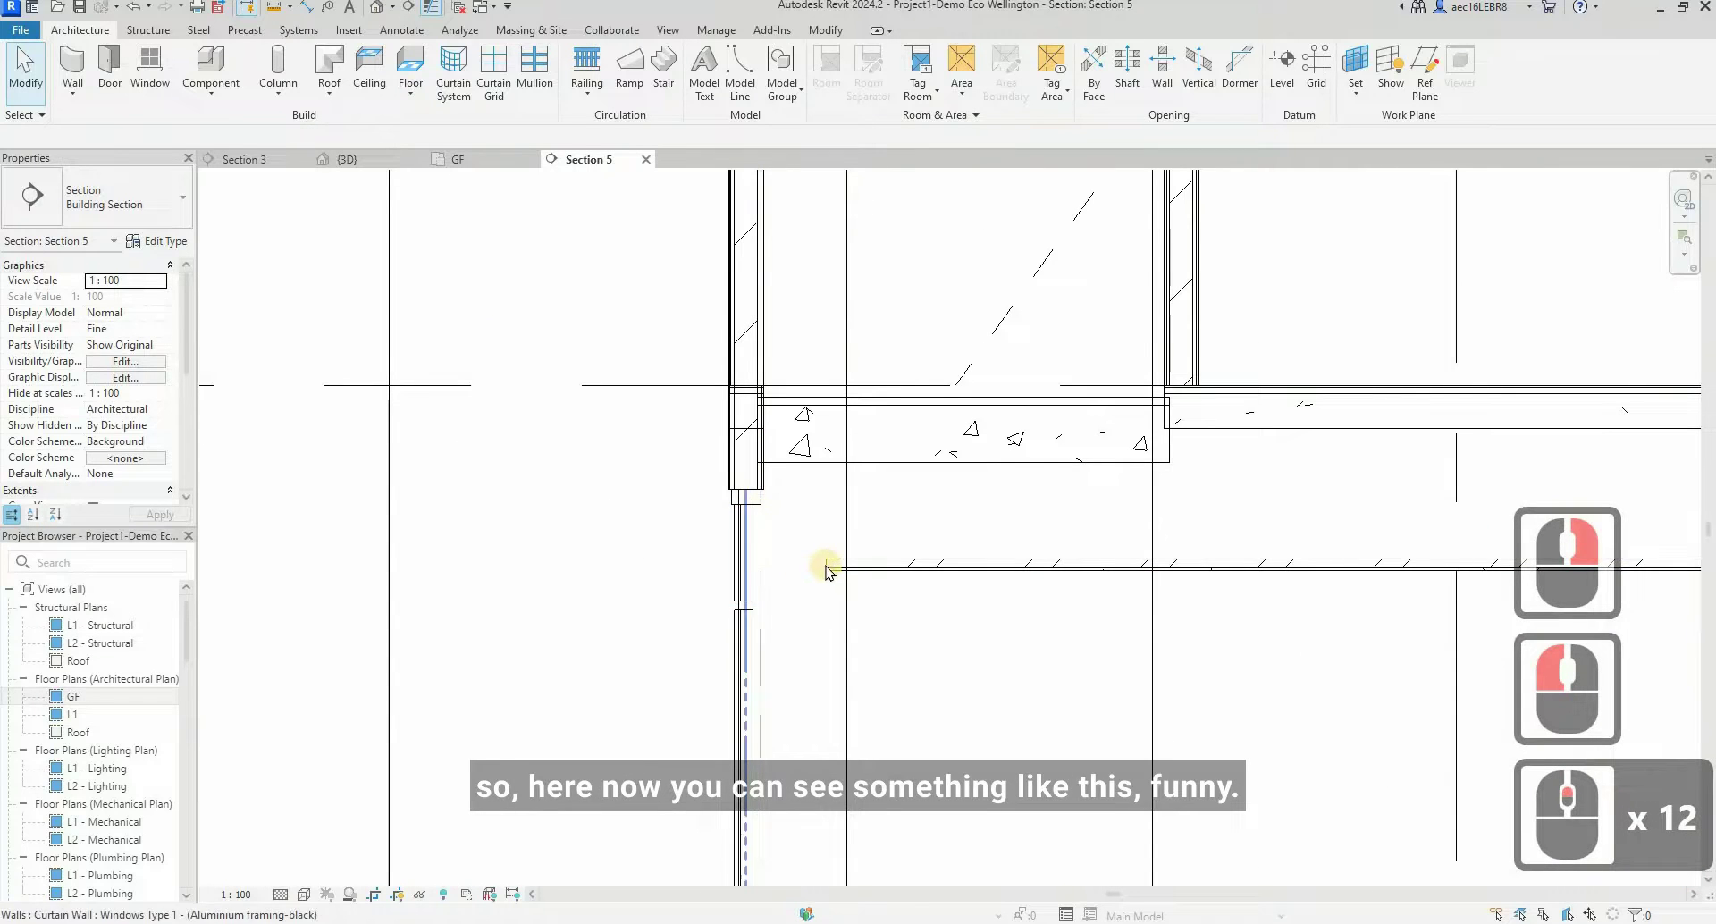
{"action": "scroll", "coordinate": [728, 544], "scroll_direction": "down", "scroll_amount": 4}
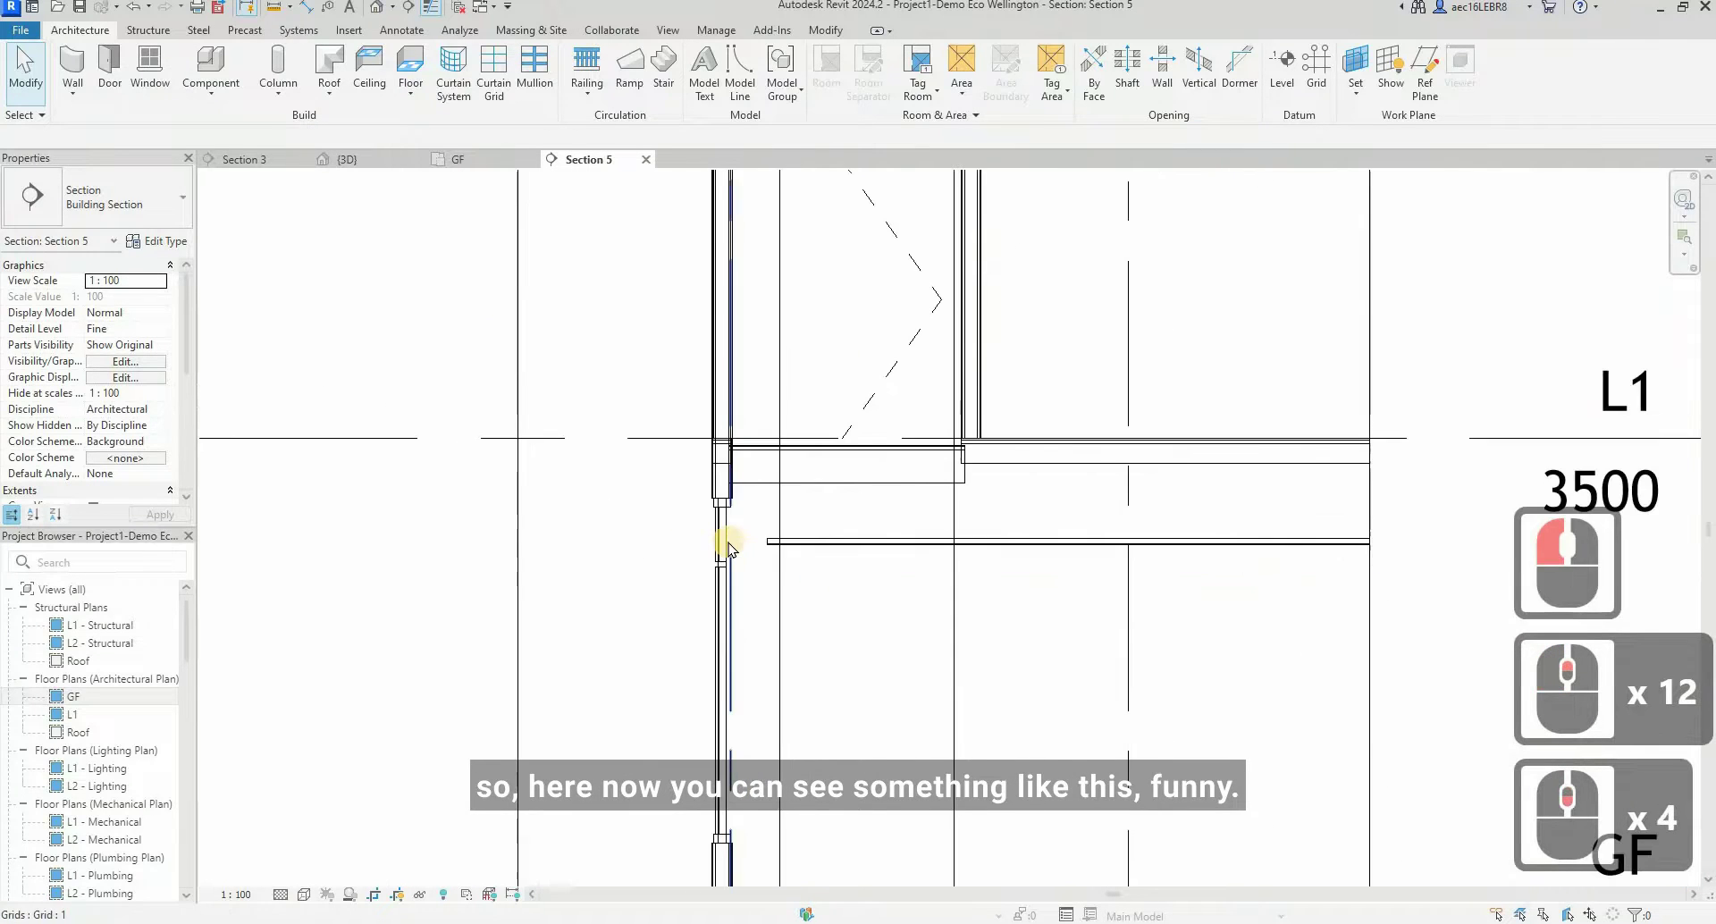
{"action": "left_click", "coordinate": [672, 431]}
{"action": "scroll", "coordinate": [682, 574], "scroll_direction": "down", "scroll_amount": 4}
{"action": "scroll", "coordinate": [669, 362], "scroll_direction": "up", "scroll_amount": 4}
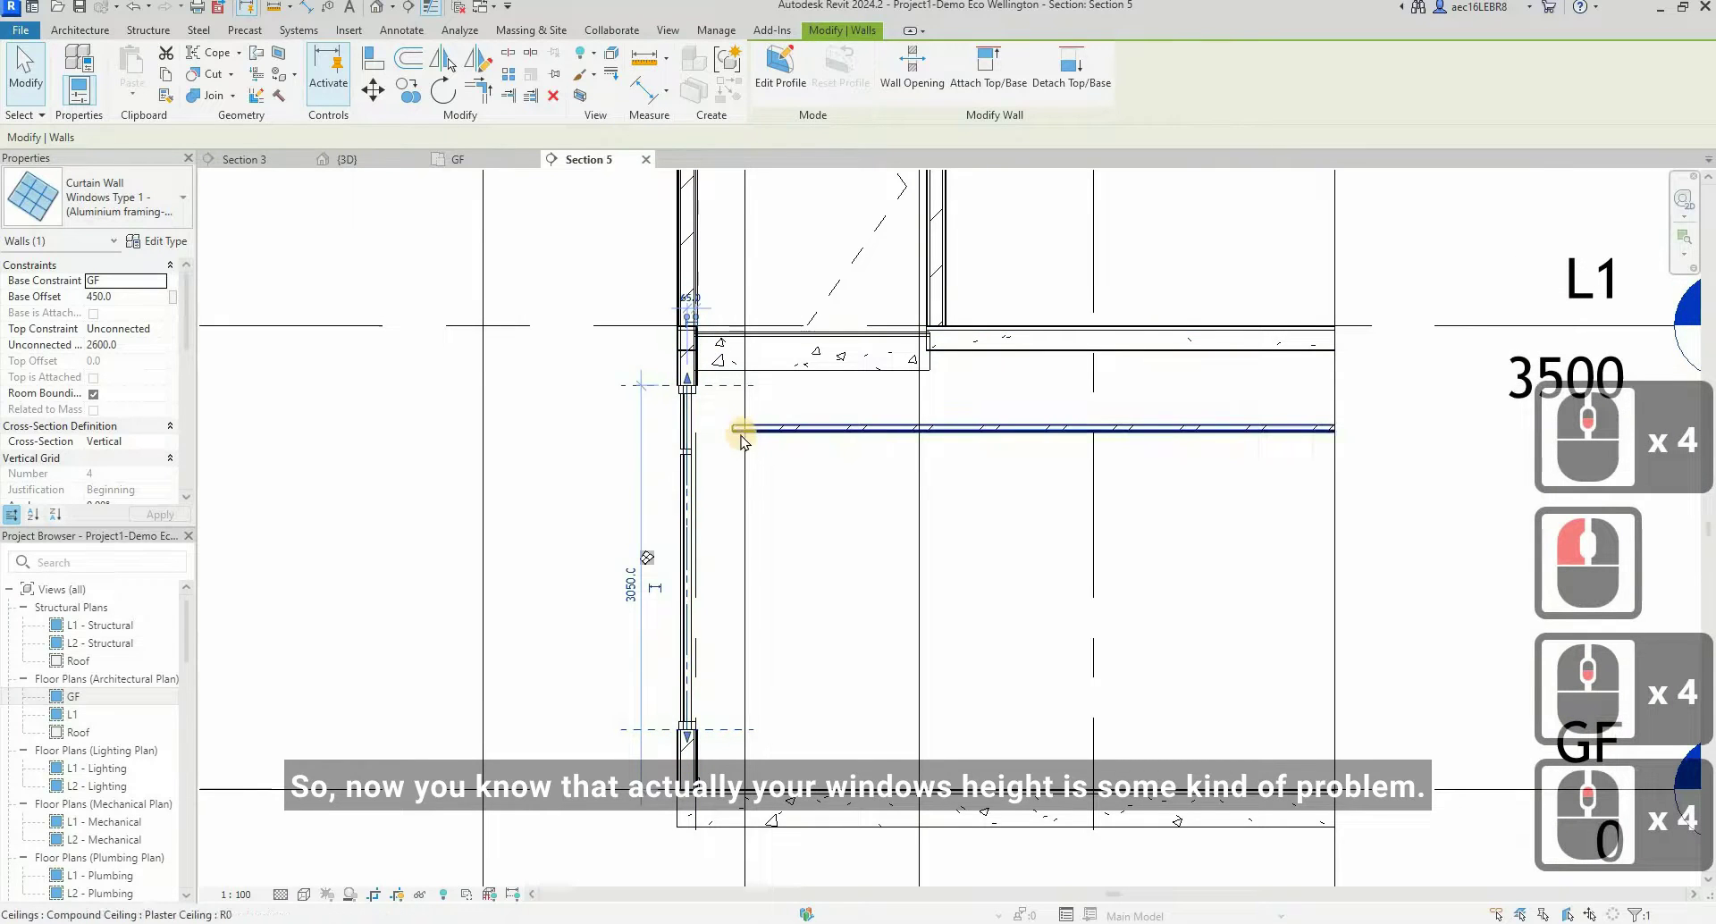
- Switch to the Kuula virtual tour in the browser and examine the living room window's height below the ceiling
{"action": "left_click", "coordinate": [776, 921]}
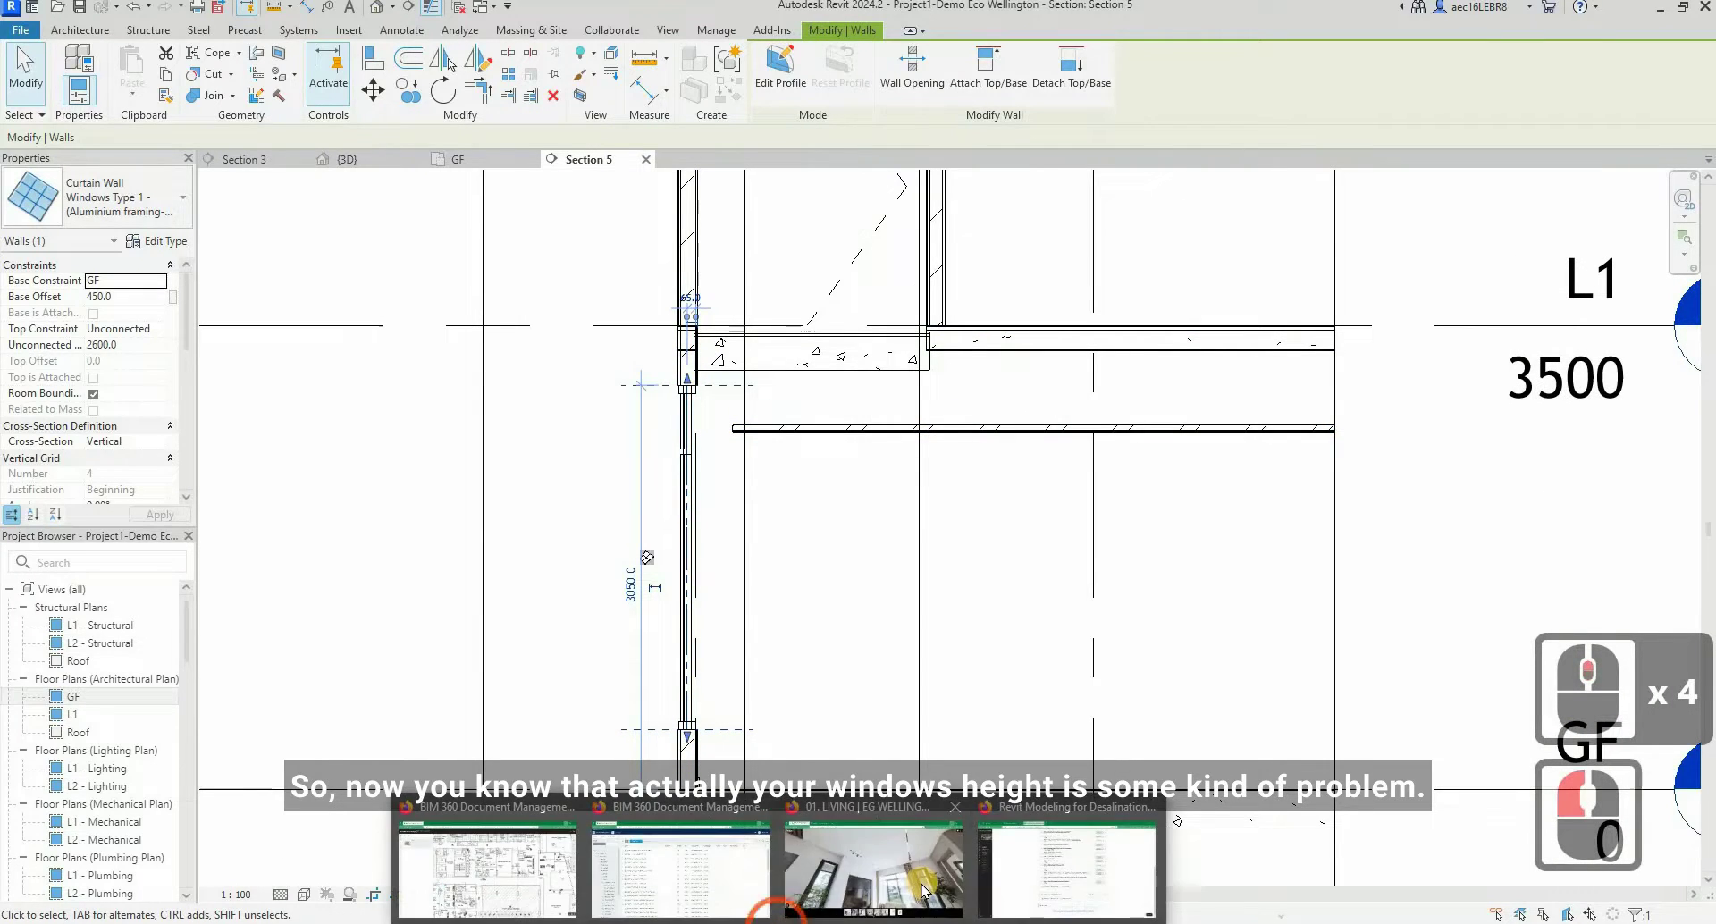
{"action": "left_click", "coordinate": [924, 889]}
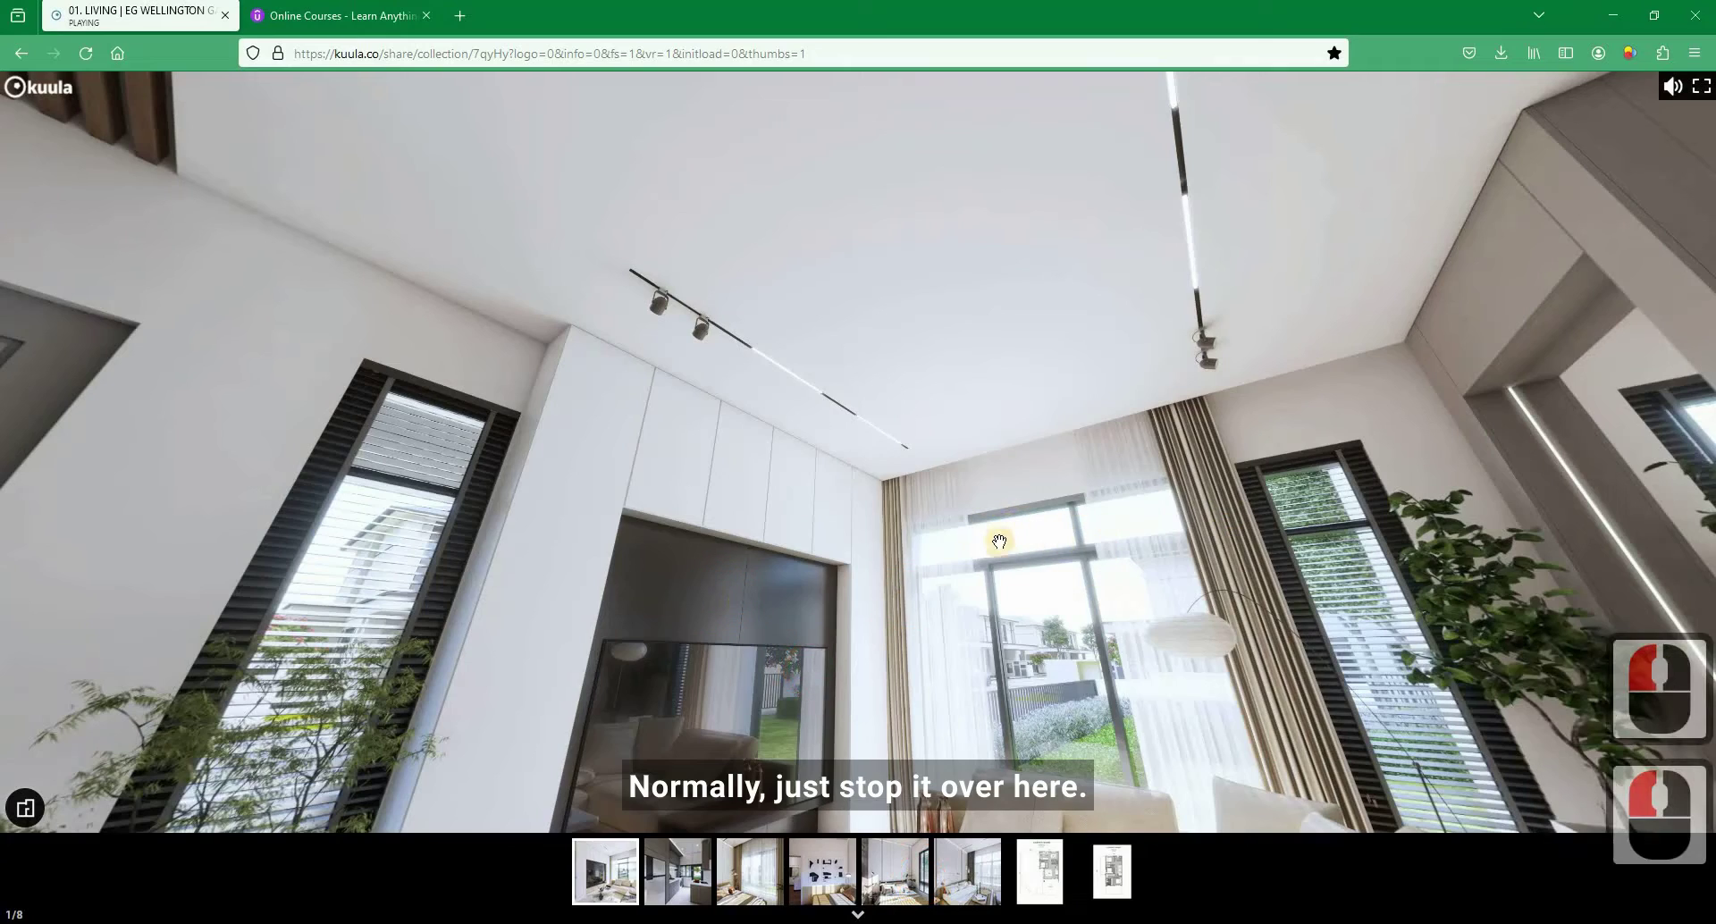
{"action": "left_click_drag", "start_coordinate": [979, 488], "coordinate": [969, 434]}
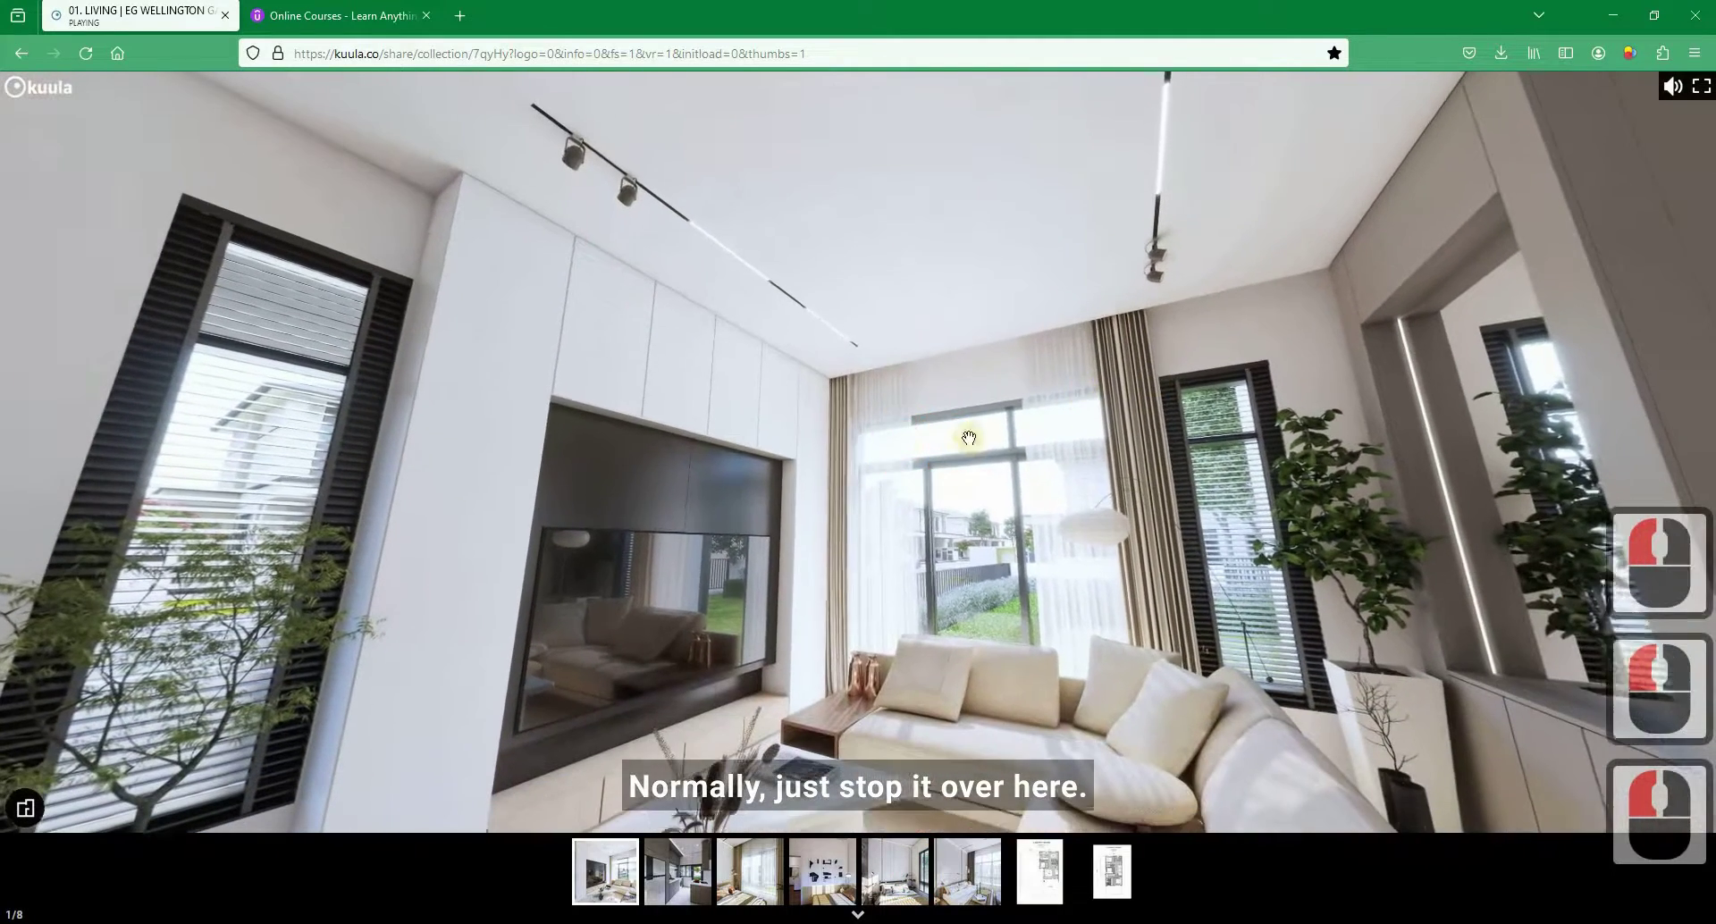
- Return to Revit and measure the vertical gap between the living ceiling and the slab above it in the section
{"action": "left_click", "coordinate": [1621, 15]}
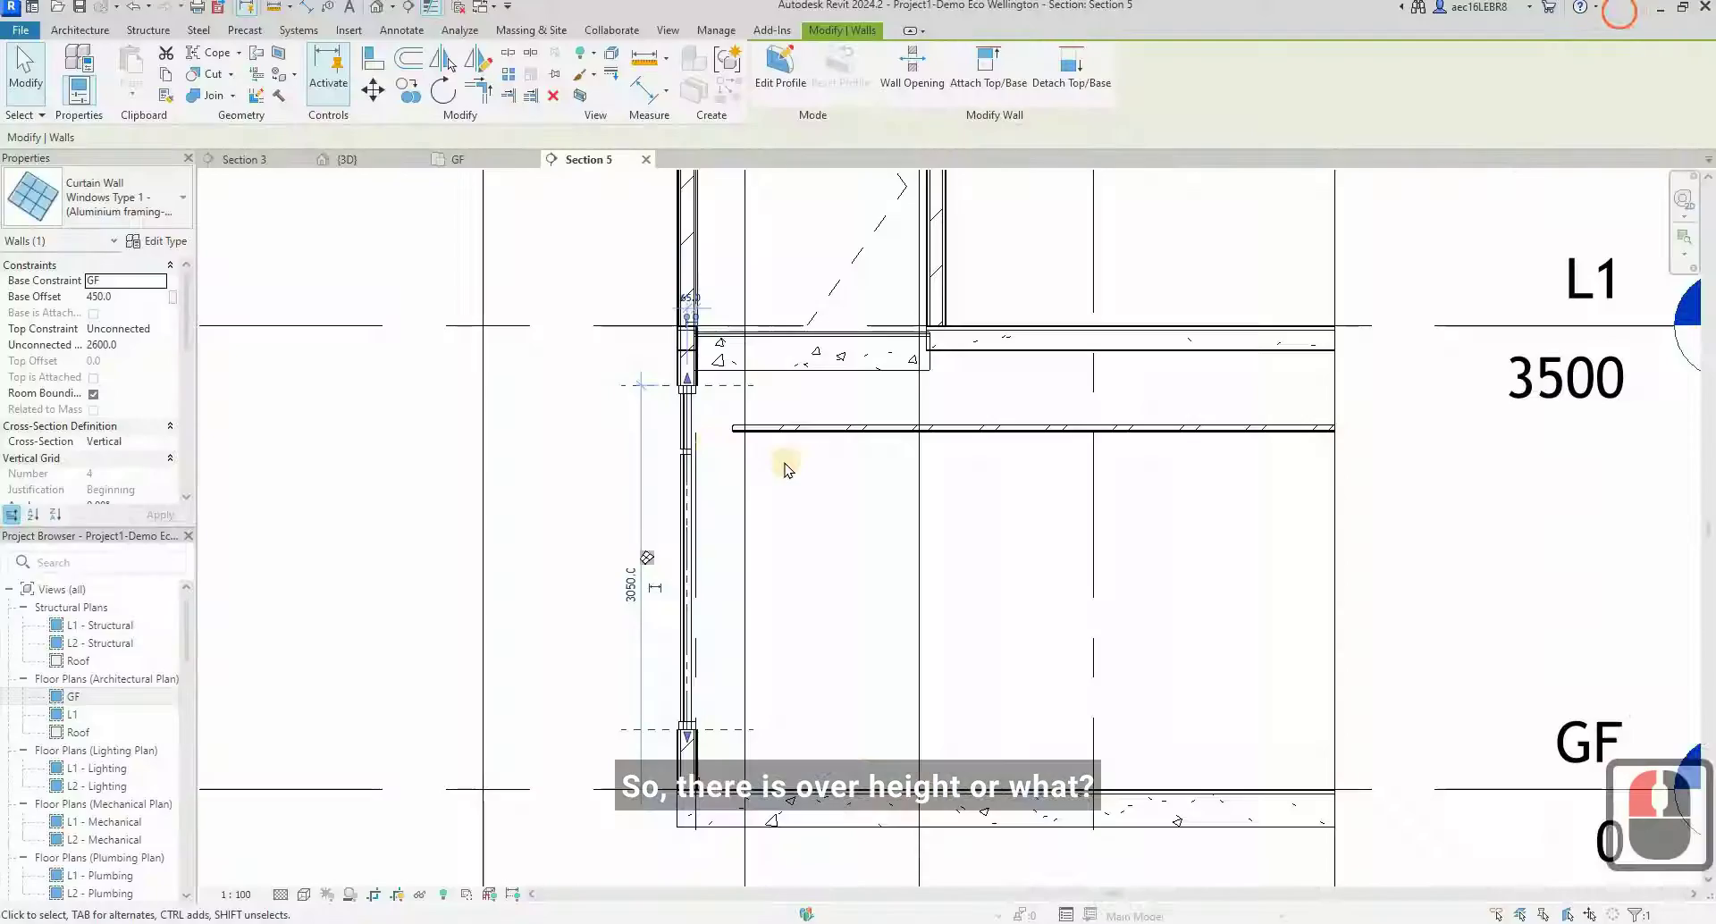
{"action": "left_click", "coordinate": [786, 464]}
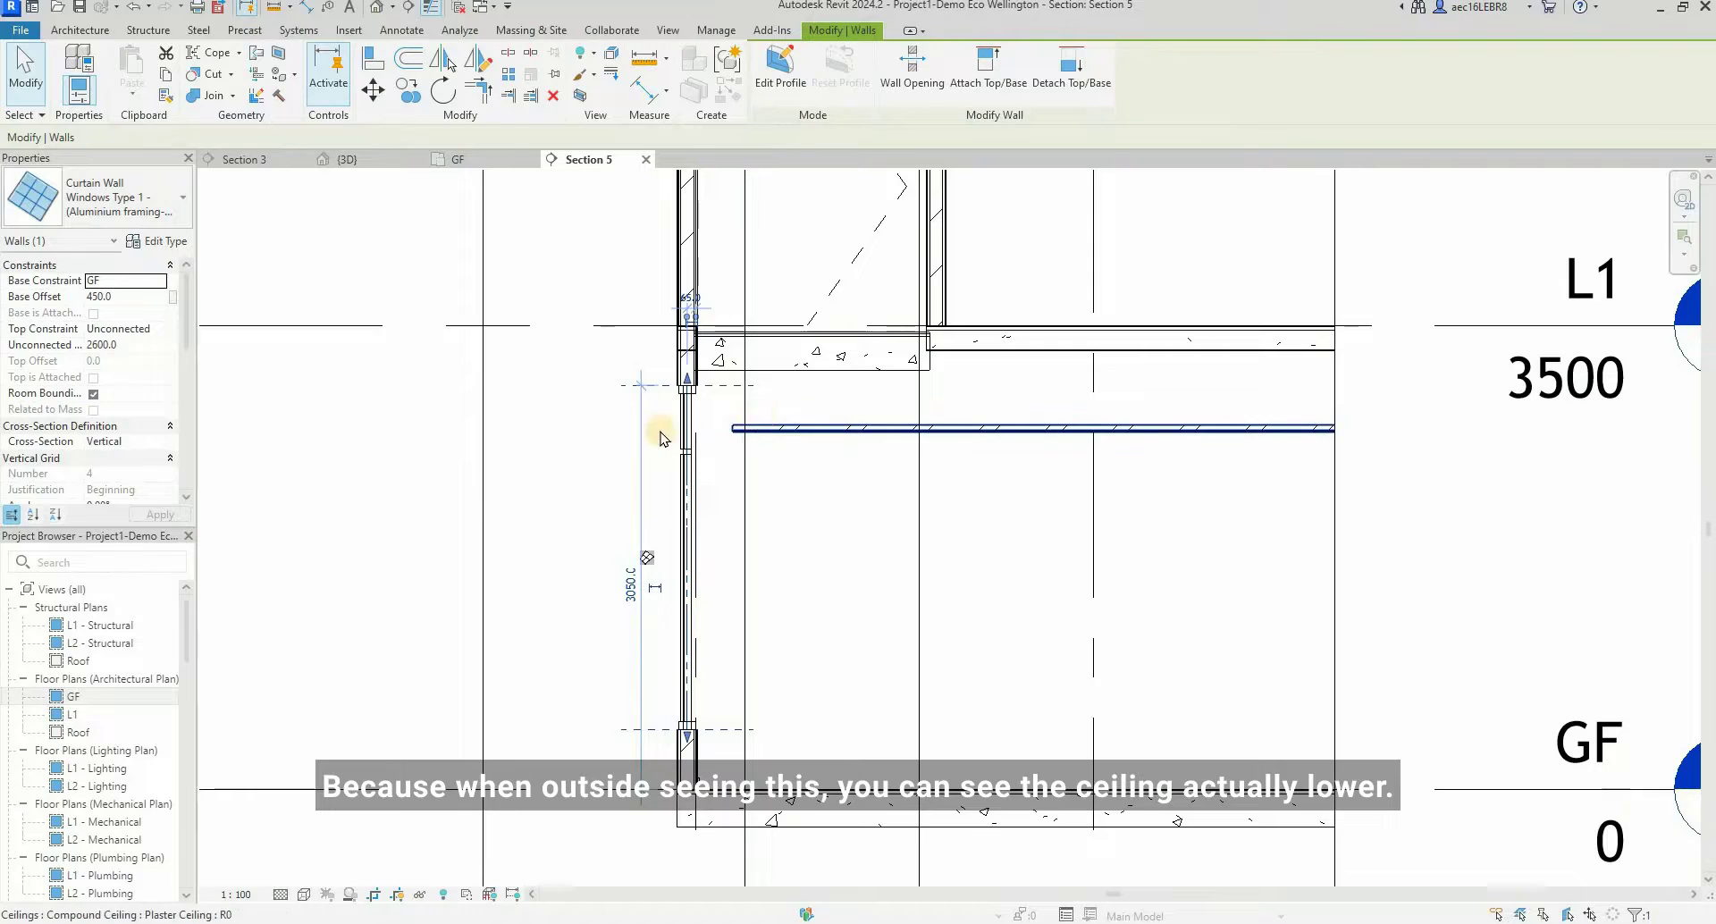
{"action": "left_click", "coordinate": [777, 427]}
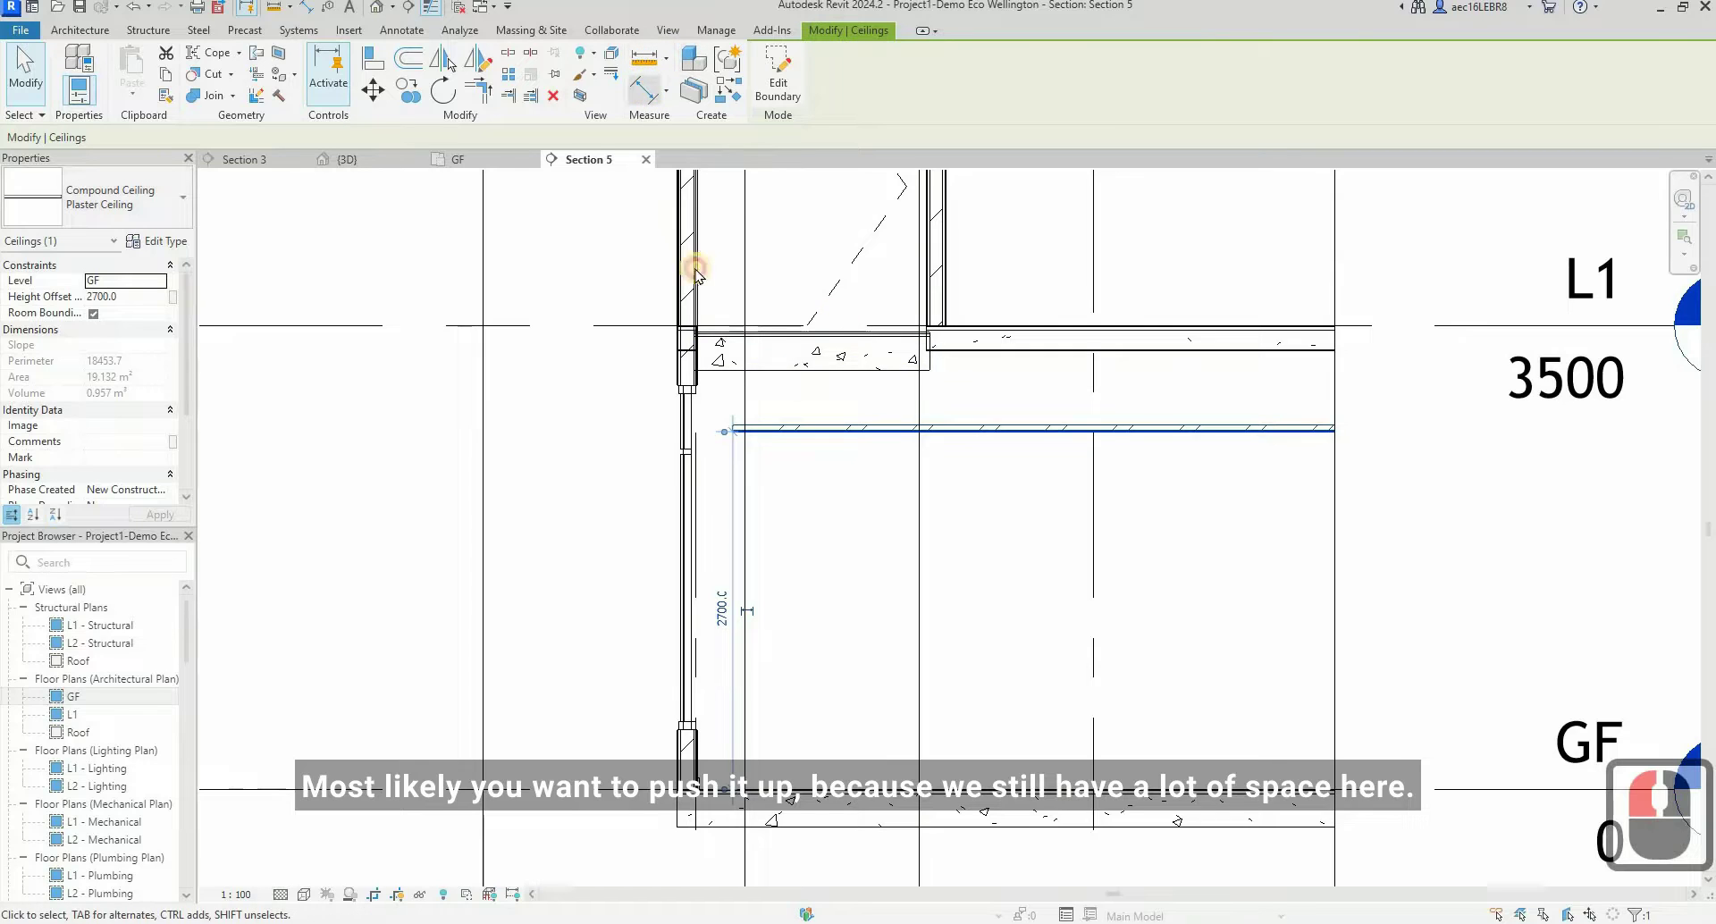
{"action": "key", "text": "d"}
{"action": "key", "text": "i"}
{"action": "scroll", "coordinate": [740, 414], "scroll_direction": "up", "scroll_amount": 3}
{"action": "left_click", "coordinate": [729, 432]}
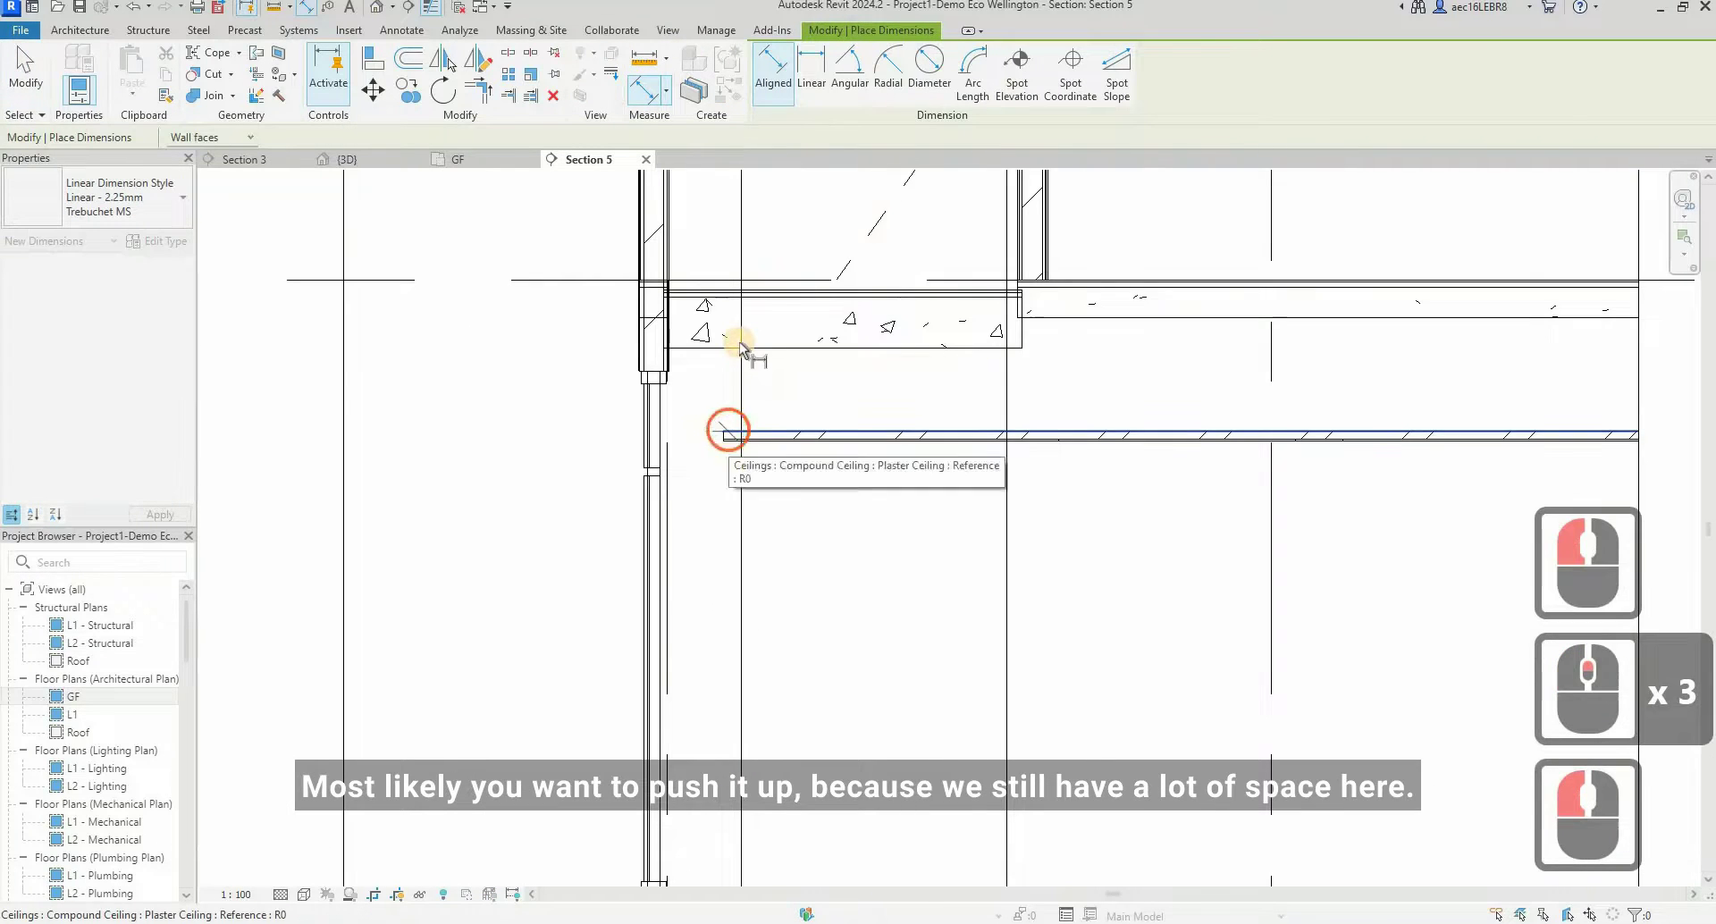
{"action": "left_click", "coordinate": [731, 348]}
{"action": "key", "text": "Escape"}
{"action": "key", "text": "Escape"}
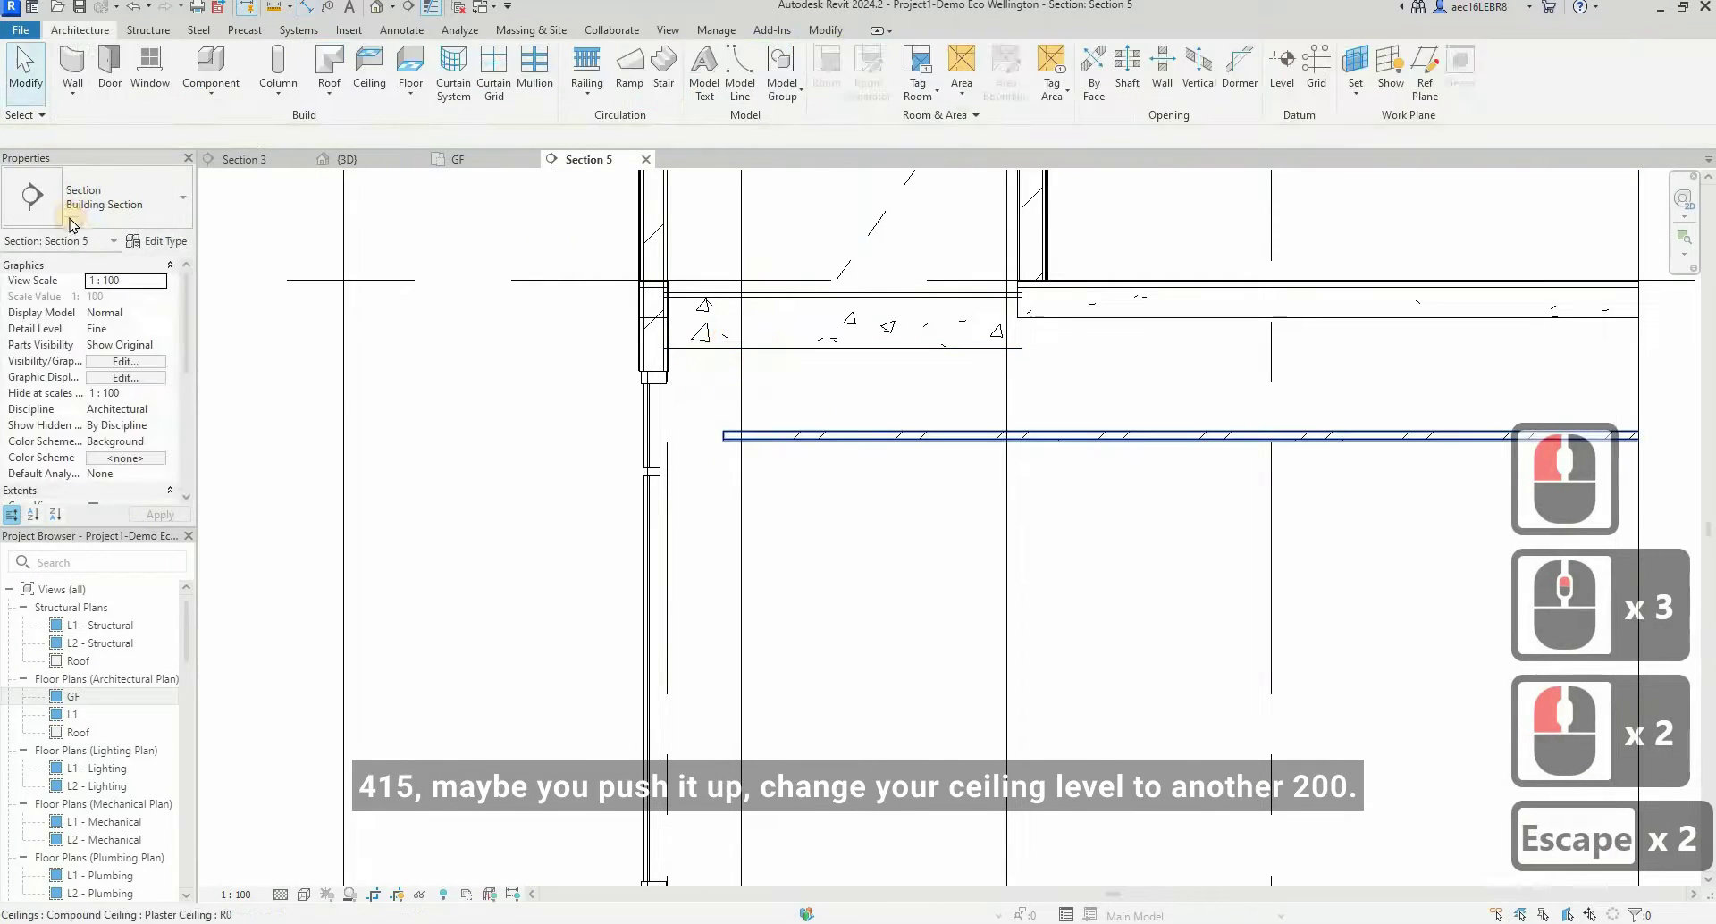
- Raise the living area's plaster ceiling by setting its height offset from level to 2900
{"action": "left_click", "coordinate": [728, 435]}
{"action": "left_click", "coordinate": [138, 295]}
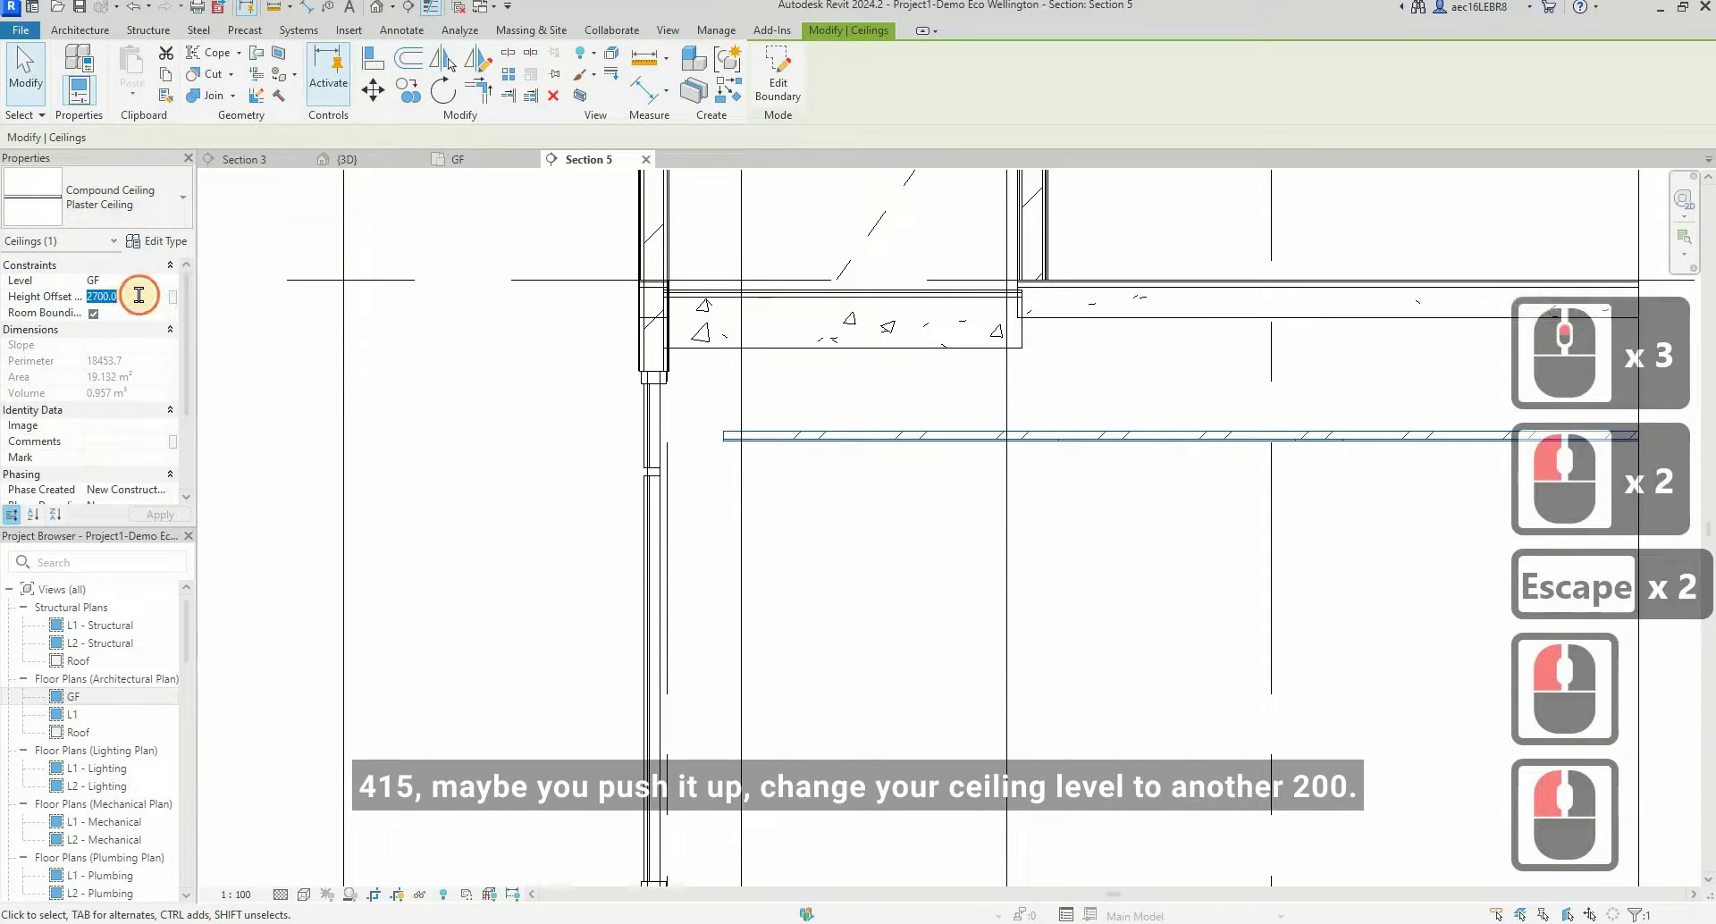
{"action": "left_click", "coordinate": [904, 383]}
{"action": "key", "text": "Escape"}
{"action": "left_click", "coordinate": [835, 436]}
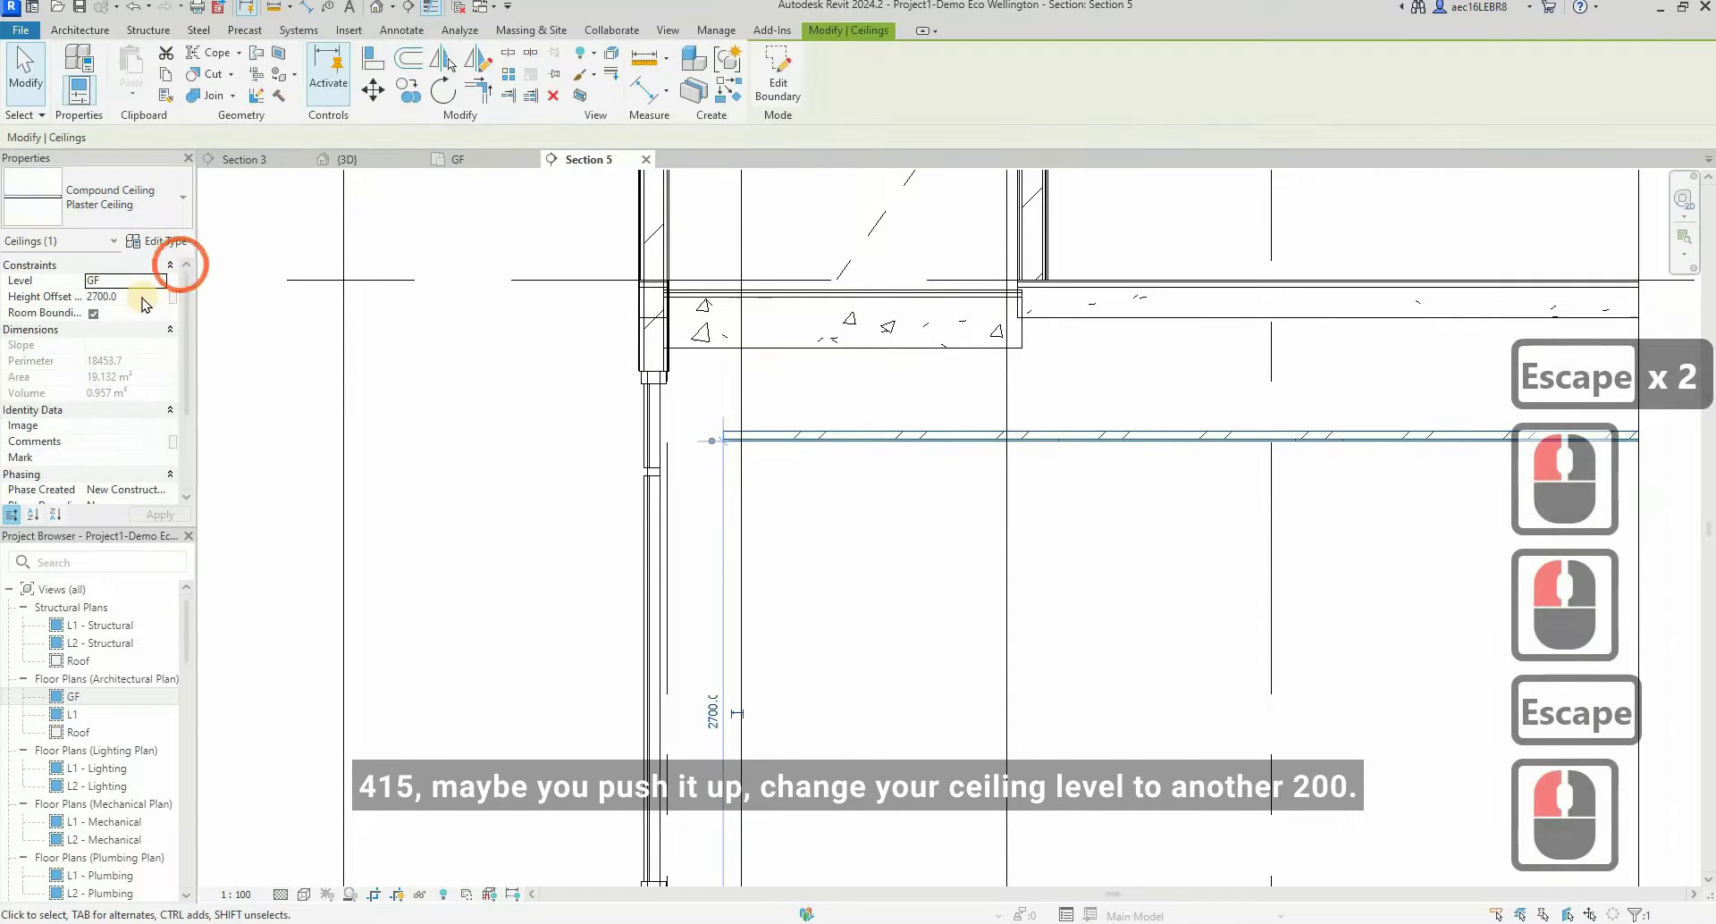
{"action": "double_click", "coordinate": [142, 296]}
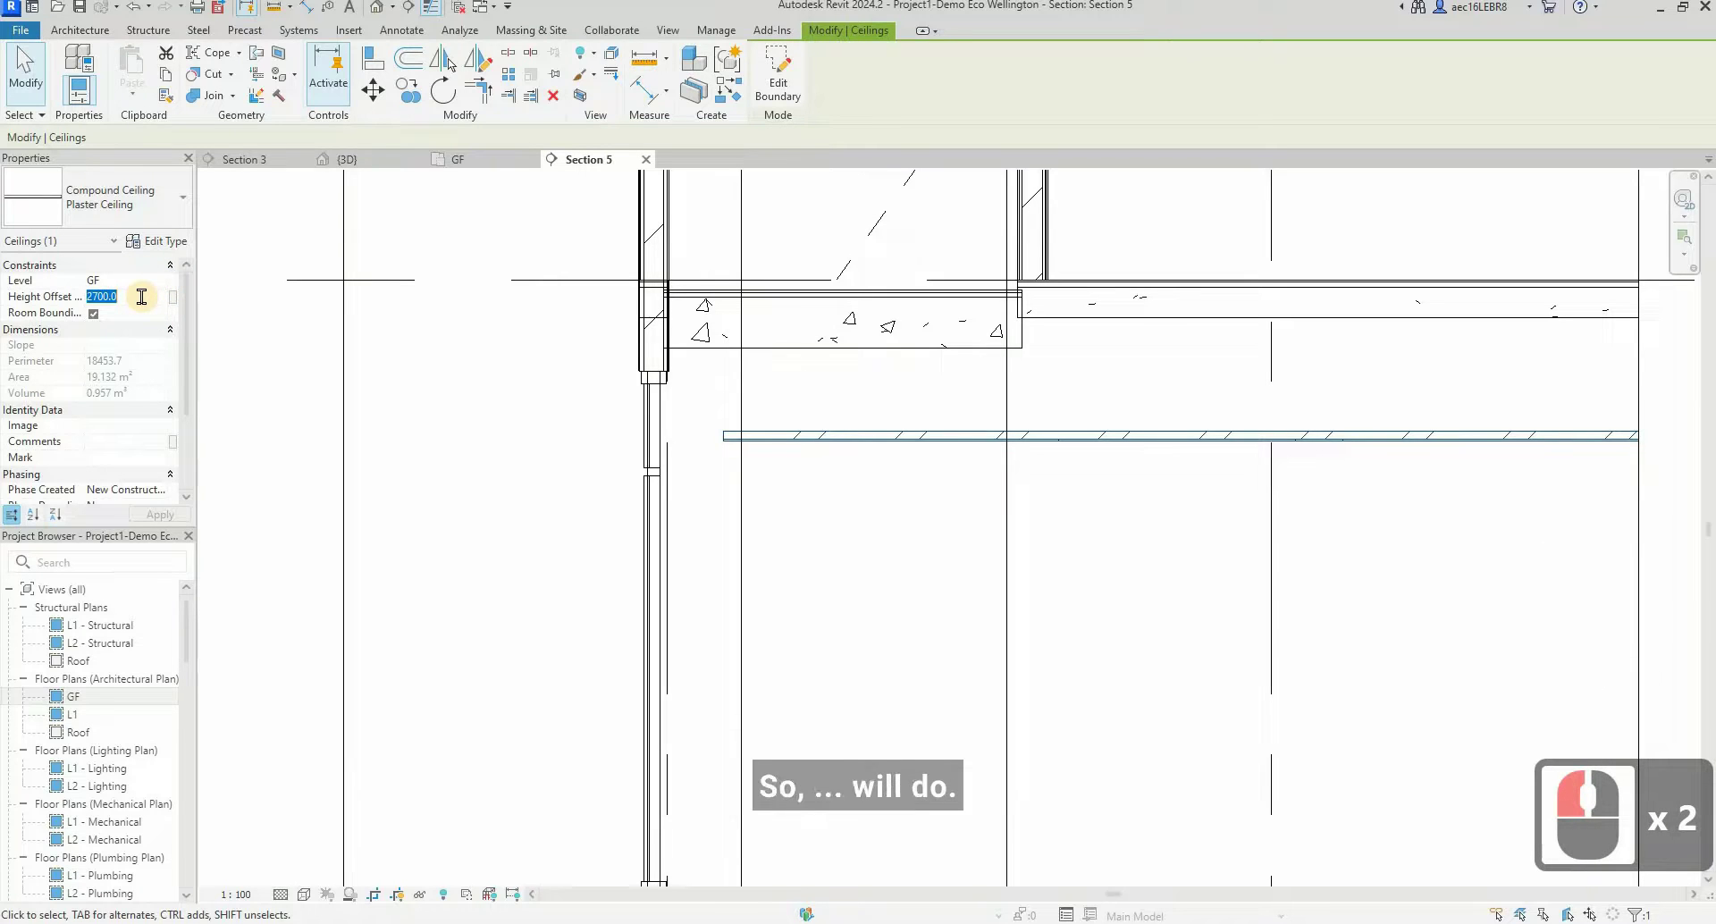
{"action": "type", "text": "2900"}
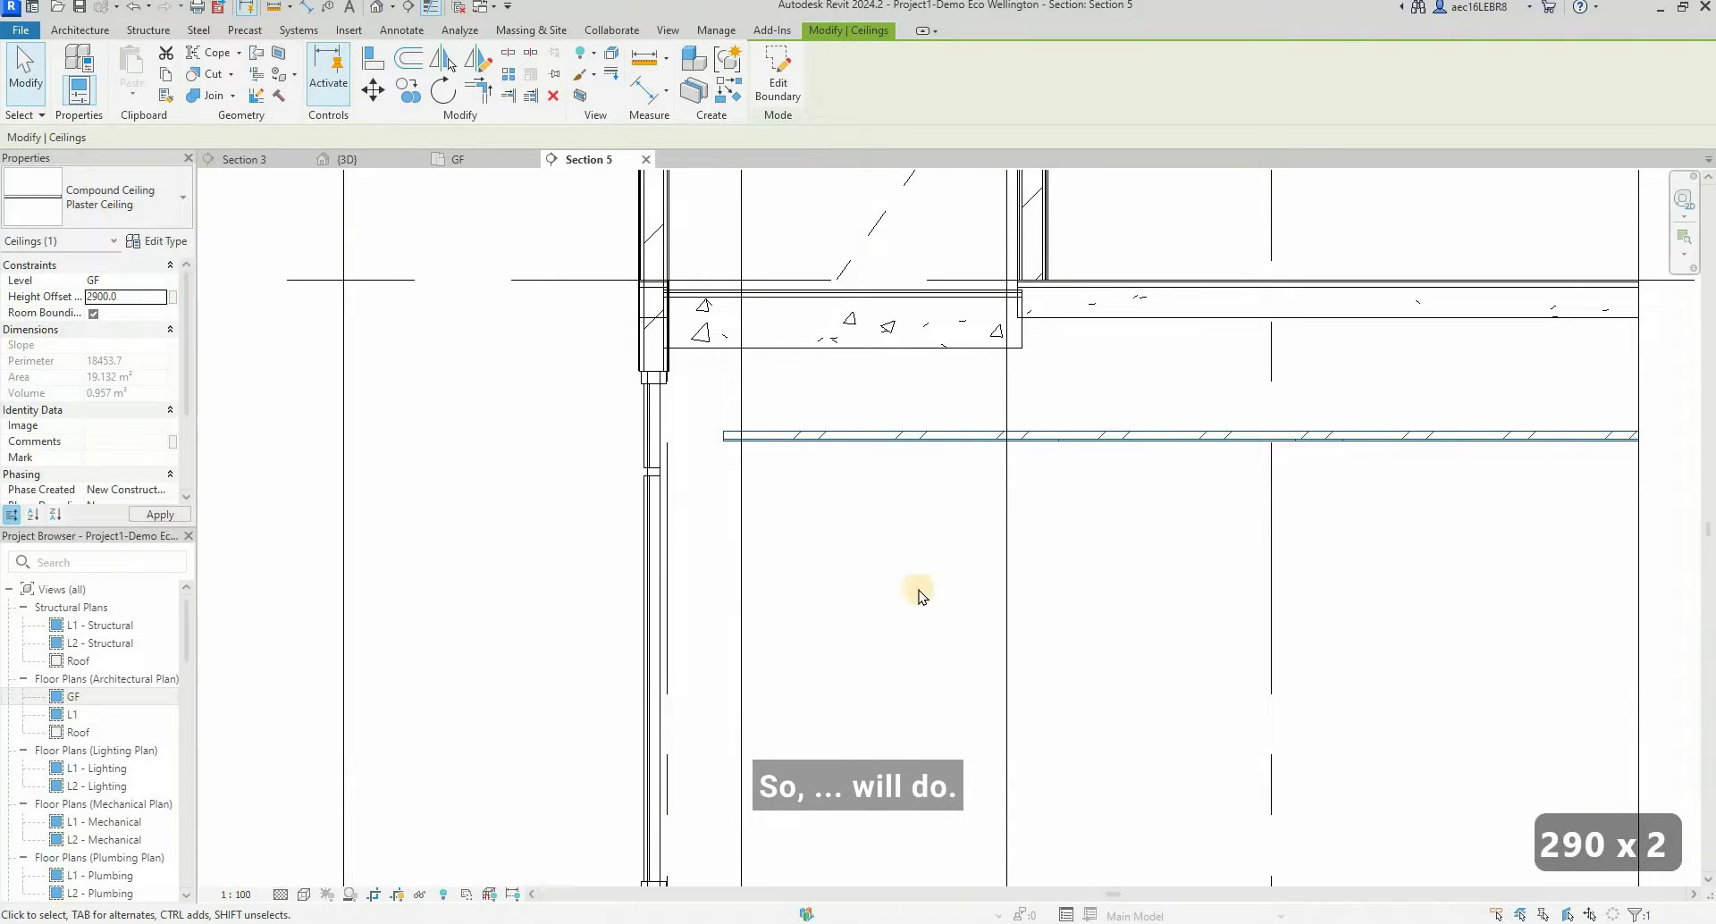
{"action": "left_click", "coordinate": [919, 591]}
{"action": "key", "text": "Escape"}
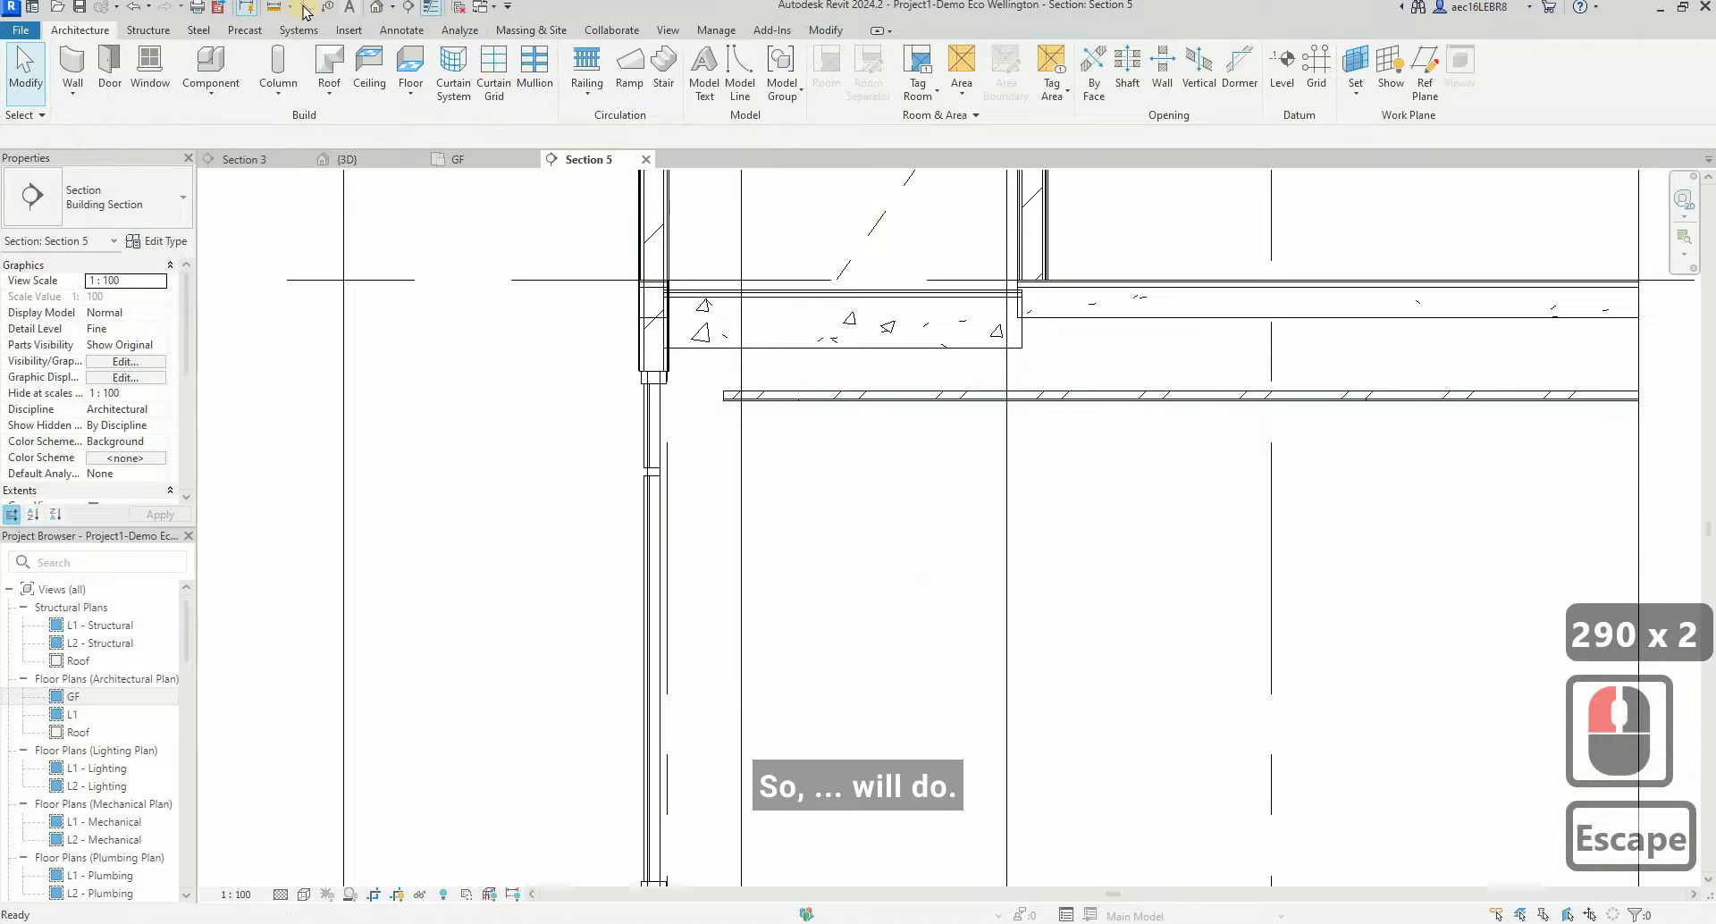
- Recheck the clearance from the raised ceiling to the underside of the floor slab with an aligned dimension
{"action": "left_click", "coordinate": [835, 422]}
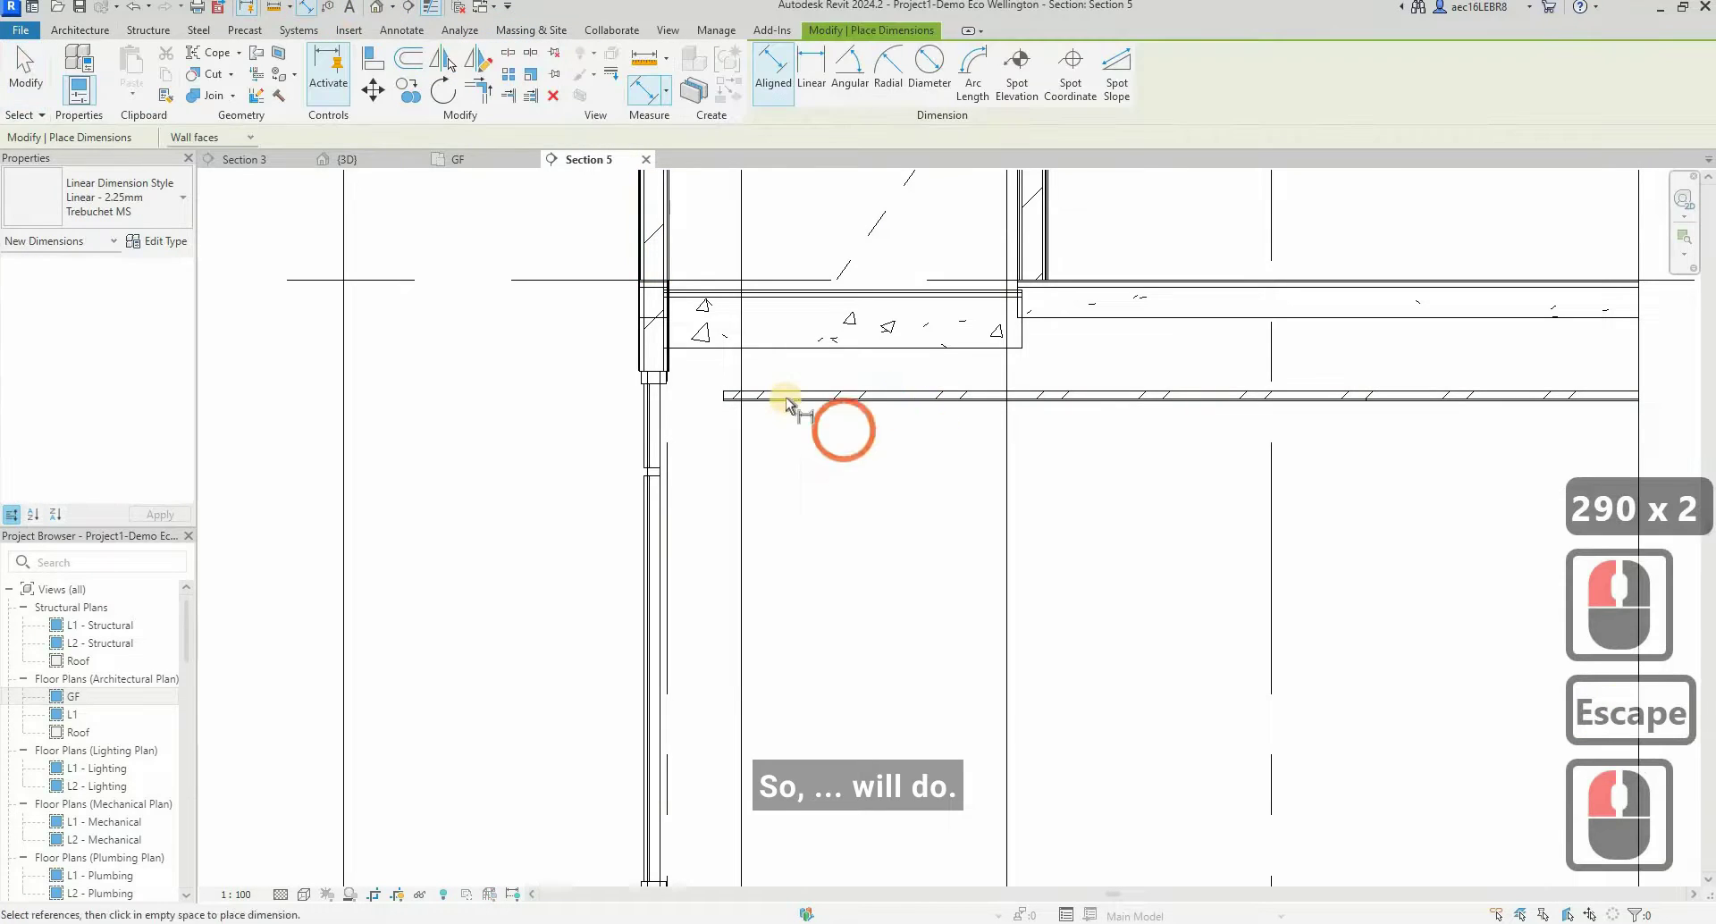
{"action": "left_click", "coordinate": [727, 394]}
{"action": "left_click", "coordinate": [725, 347]}
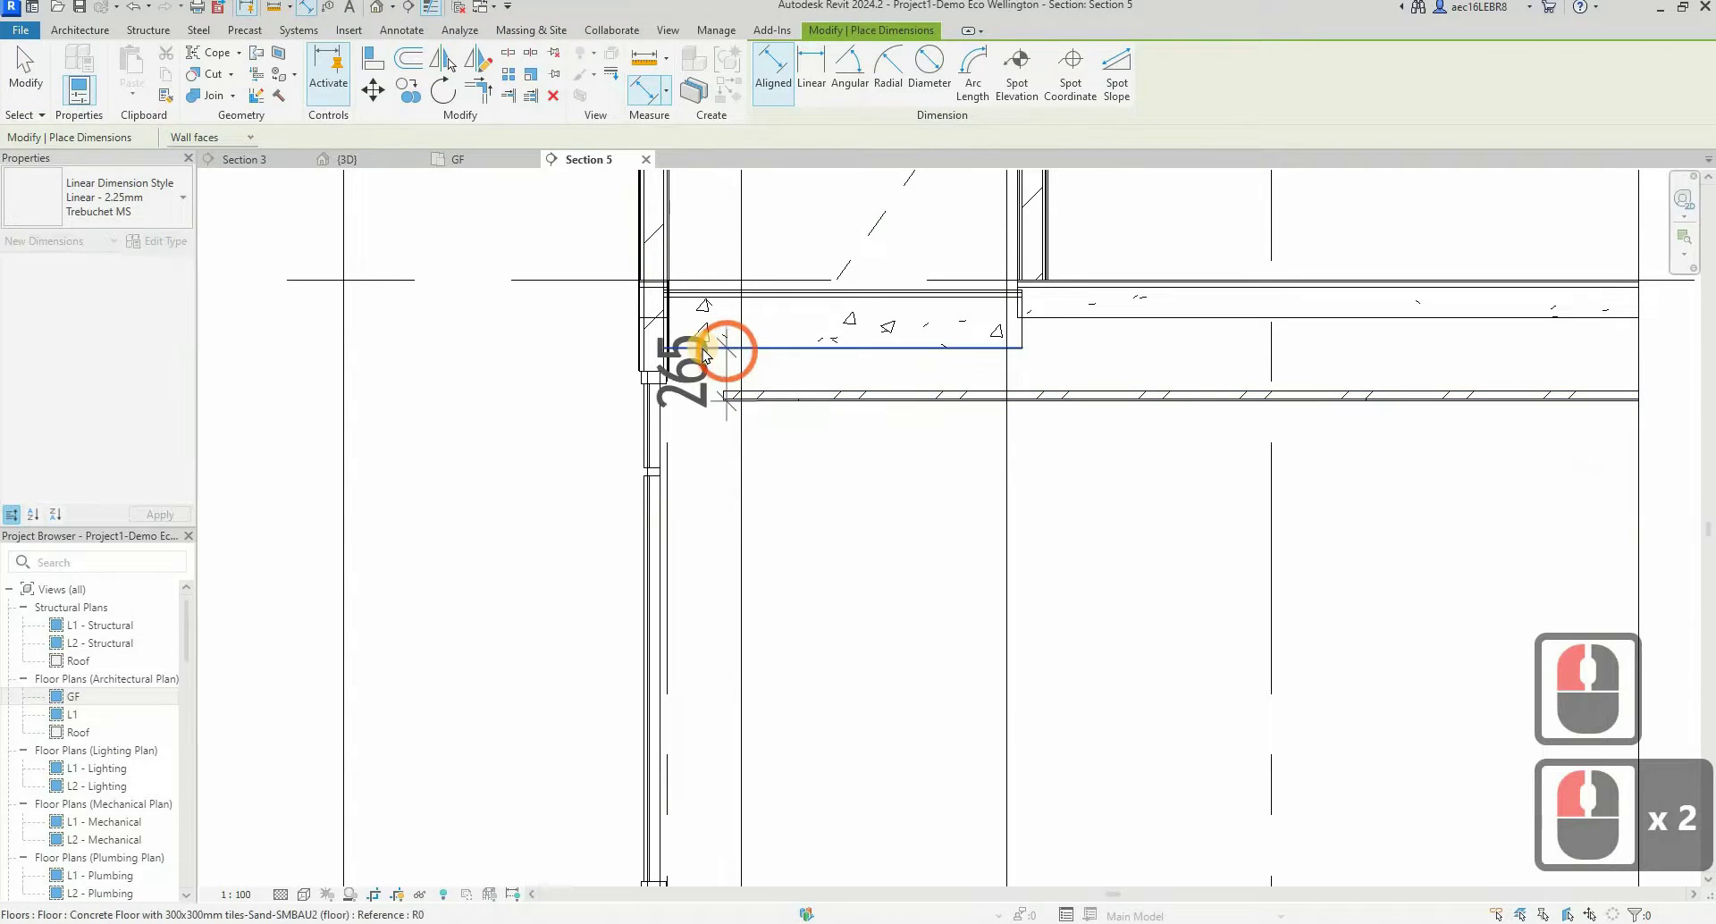
{"action": "key", "text": "Escape"}
{"action": "key", "text": "Escape"}
- Set the living ceiling's height offset from level to 2965
{"action": "left_click", "coordinate": [797, 395]}
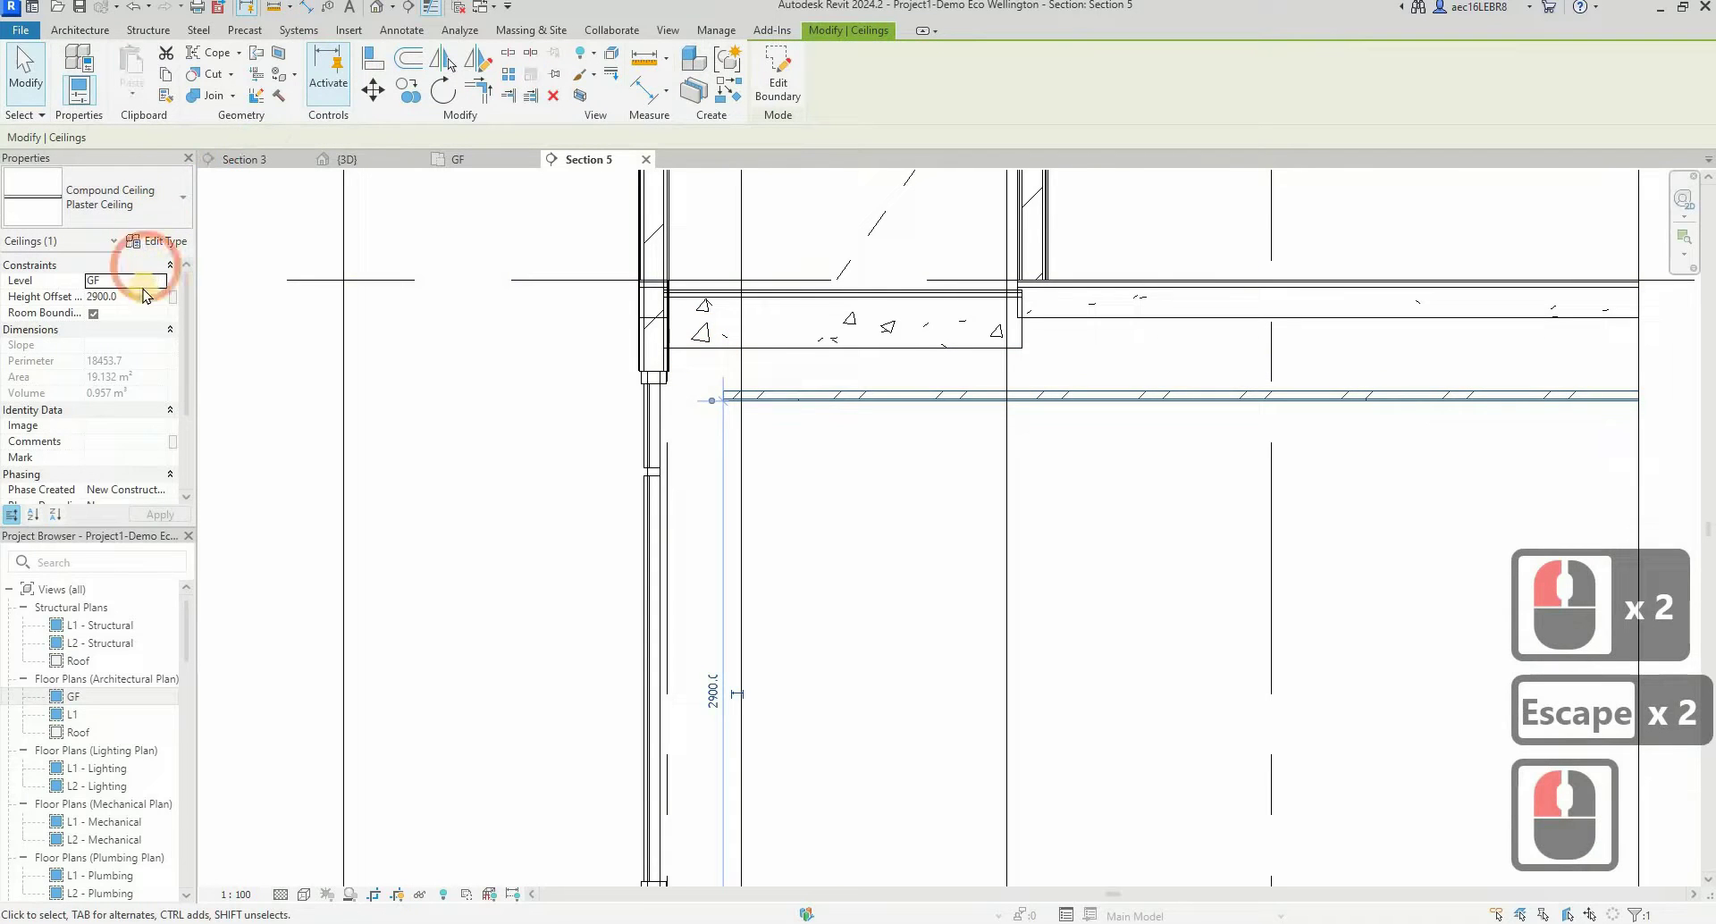
{"action": "left_click", "coordinate": [144, 299]}
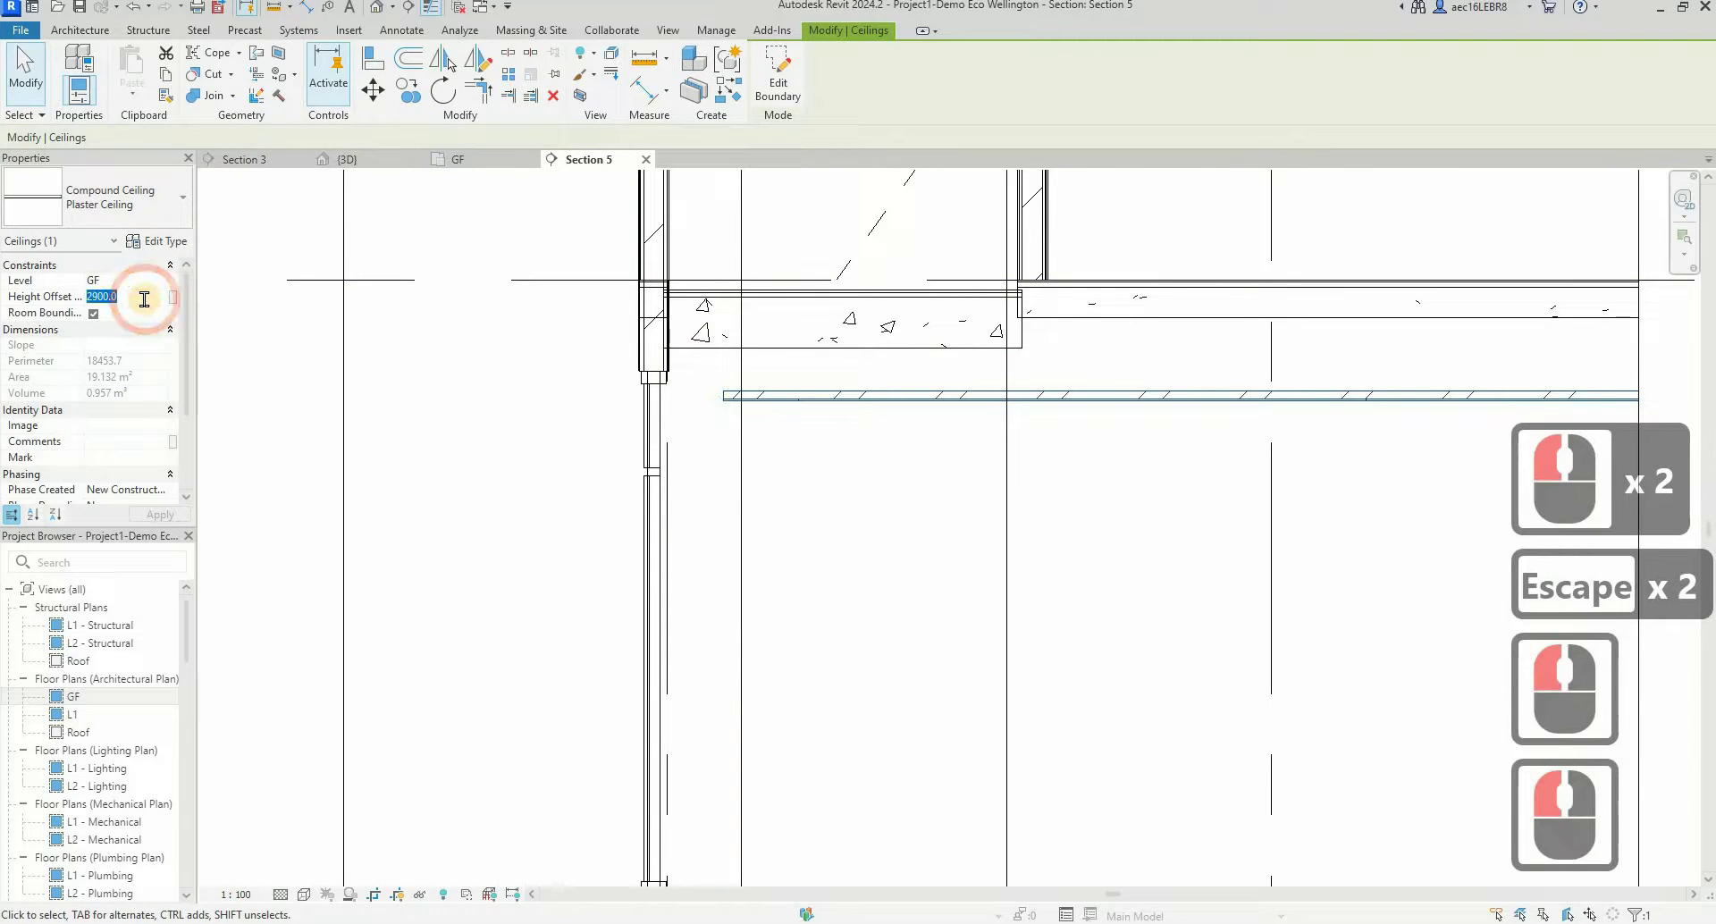
{"action": "type", "text": "2965"}
{"action": "key", "text": "Return"}
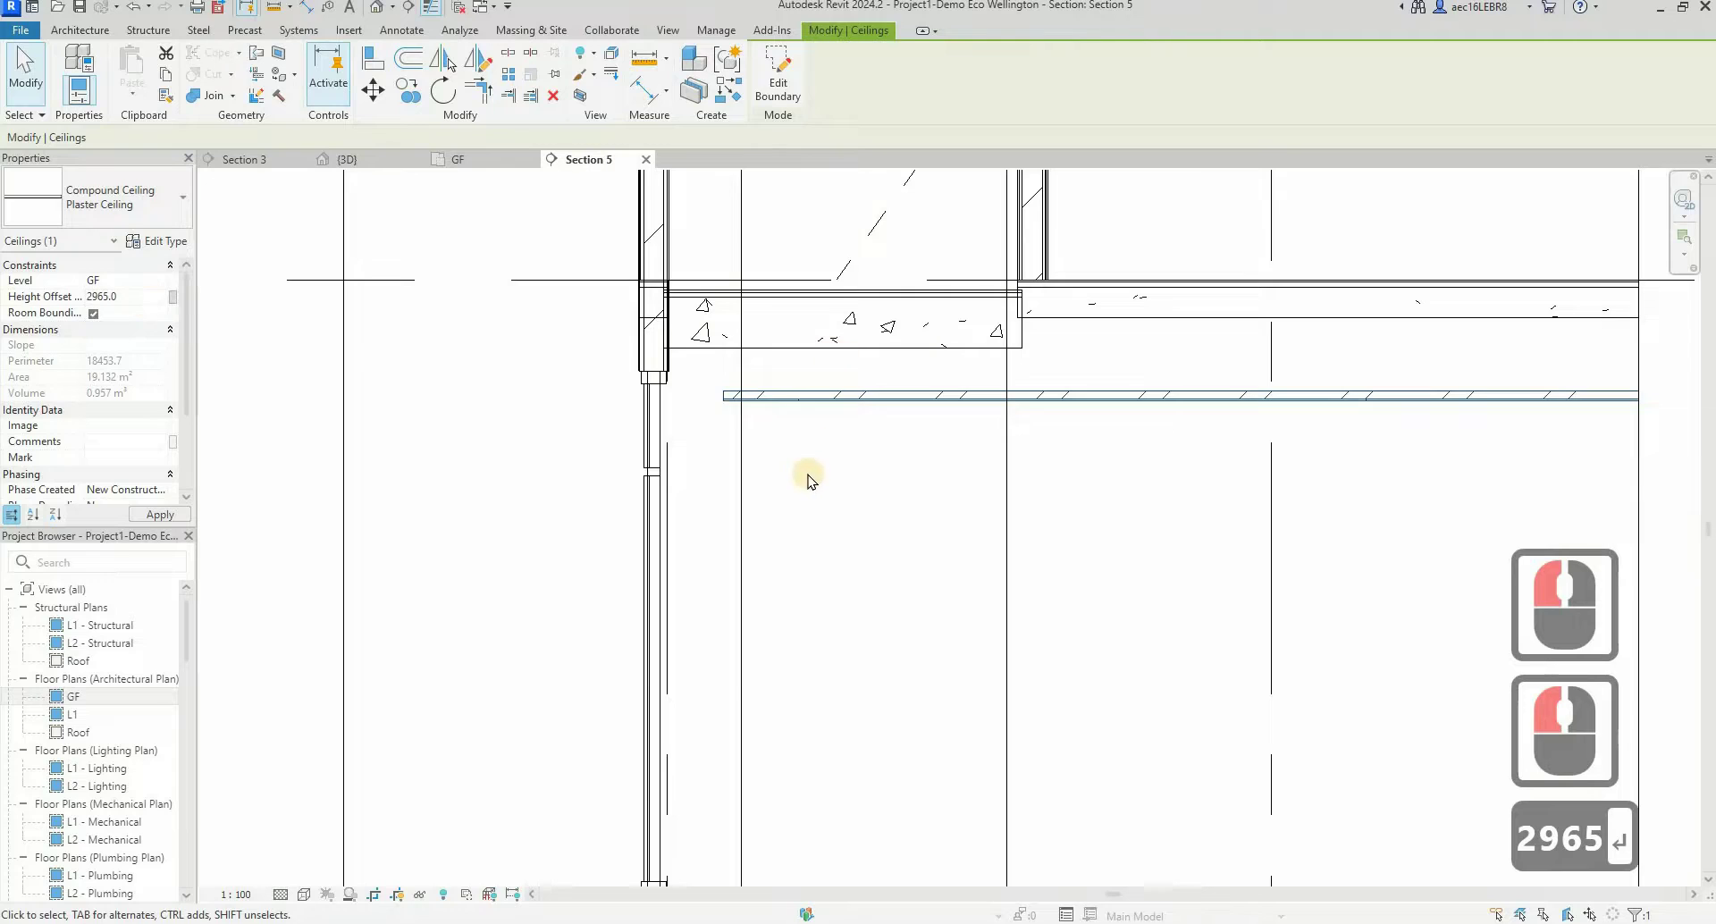
{"action": "key", "text": "Escape"}
{"action": "key", "text": "Escape"}
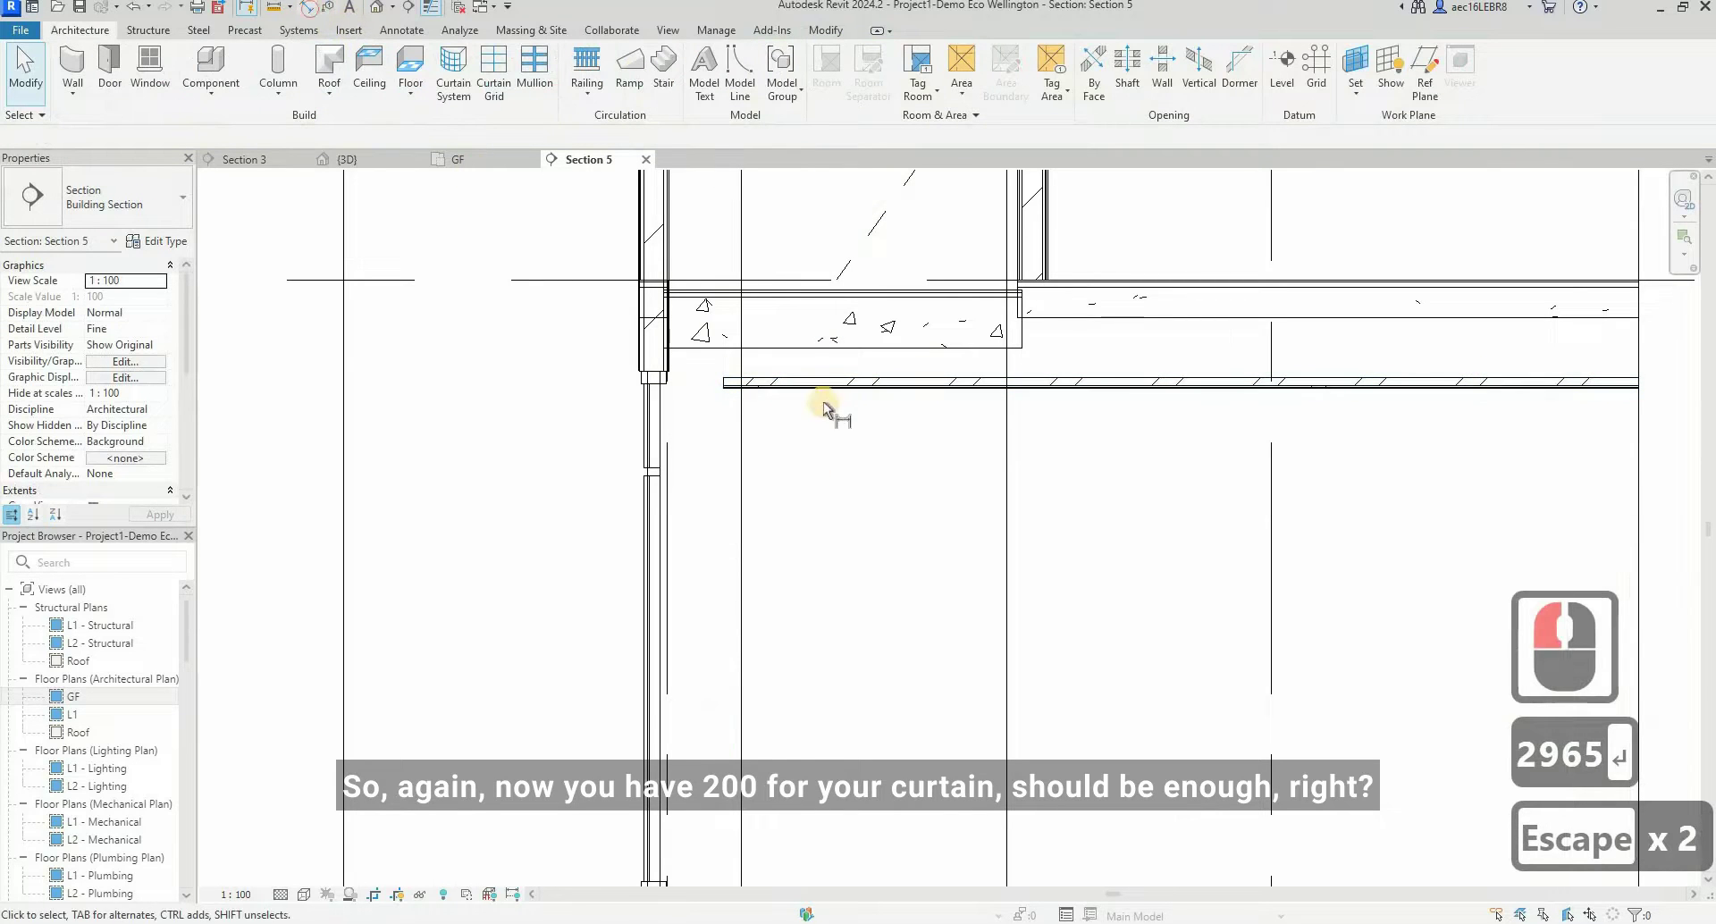
- Verify the curtain clearance between the ceiling and the concrete slab with another trial dimension
{"action": "key", "text": "d"}
{"action": "key", "text": "i"}
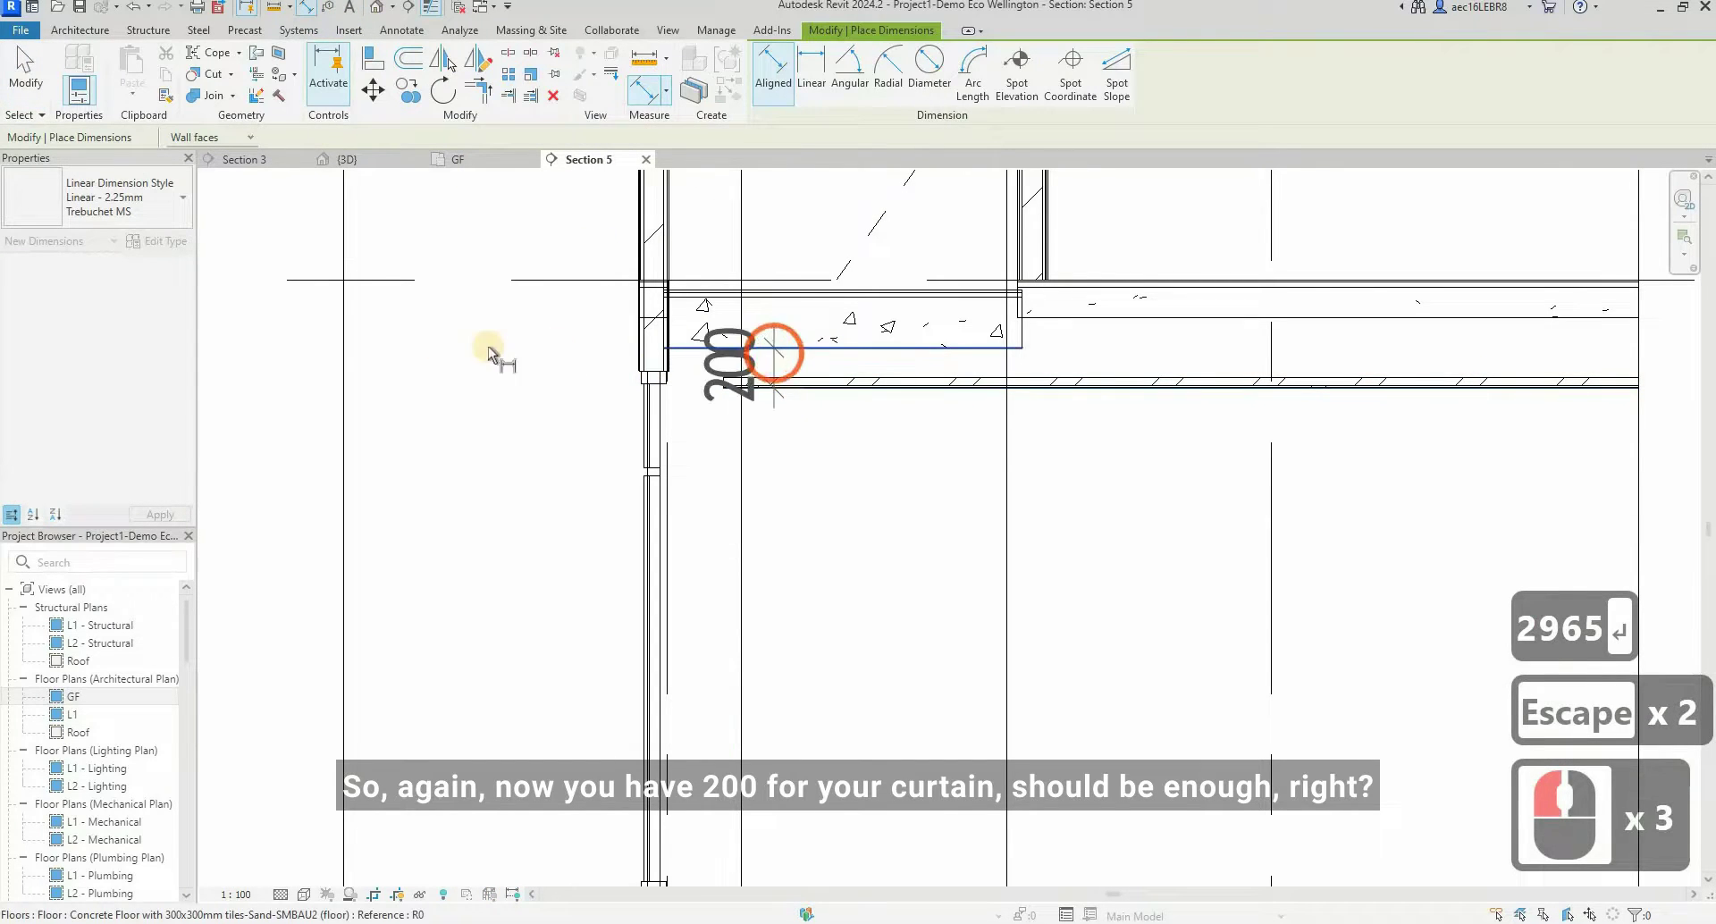
{"action": "key", "text": "Escape"}
{"action": "key", "text": "Escape"}
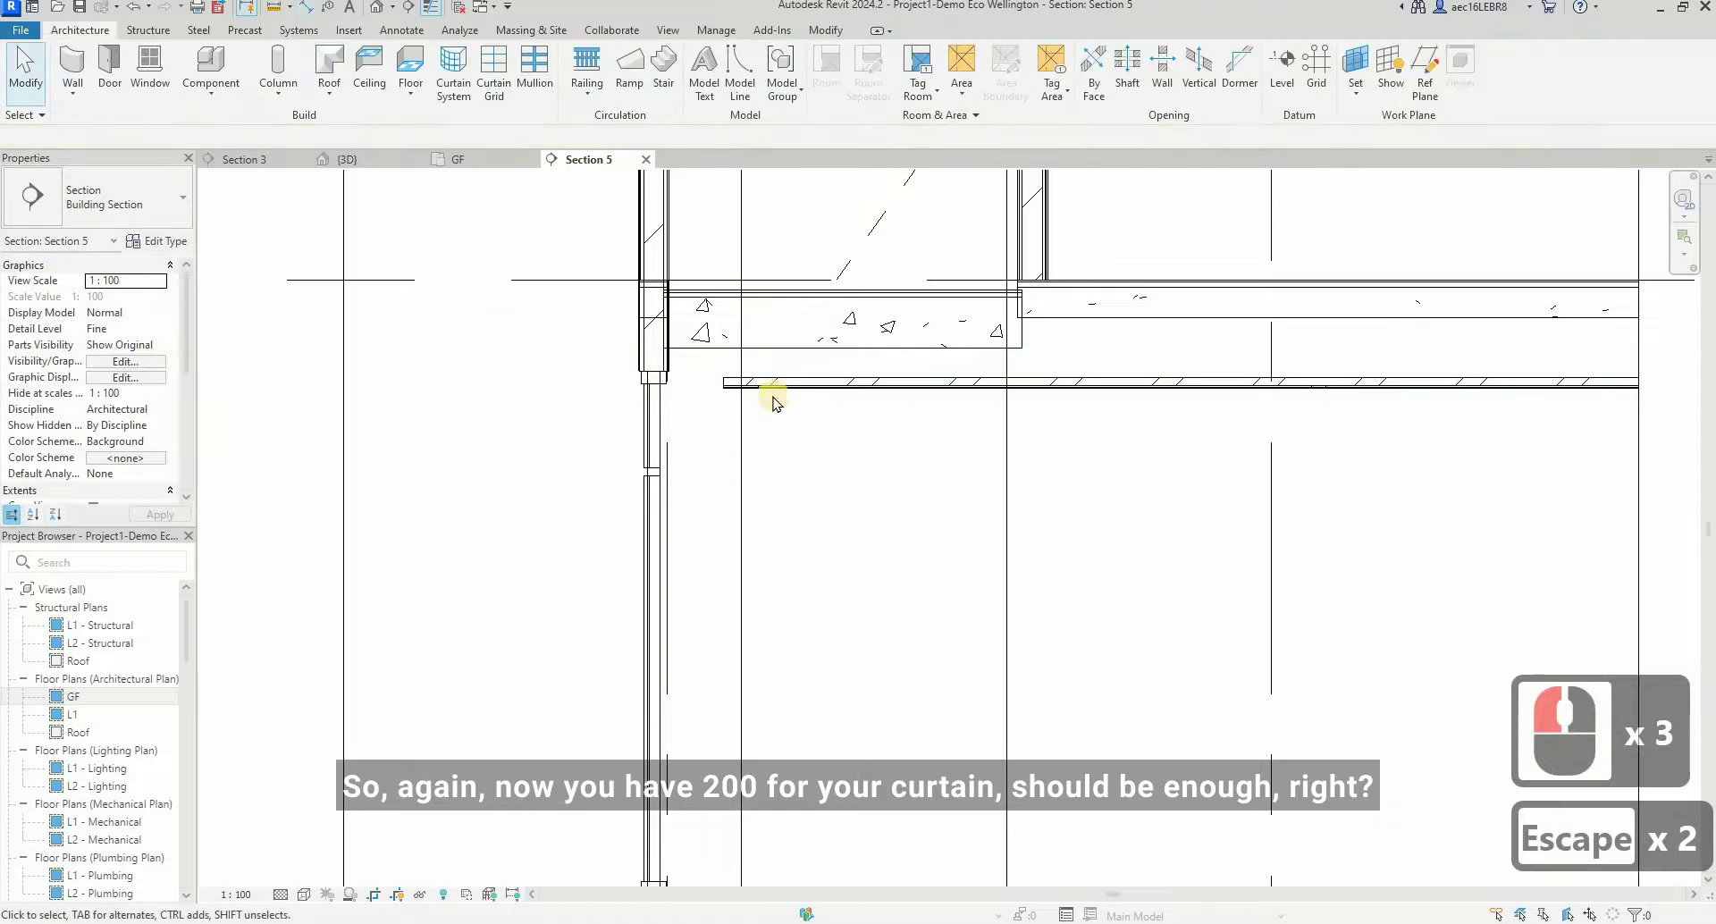
{"action": "middle_click", "coordinate": [685, 397]}
{"action": "middle_click", "coordinate": [685, 397]}
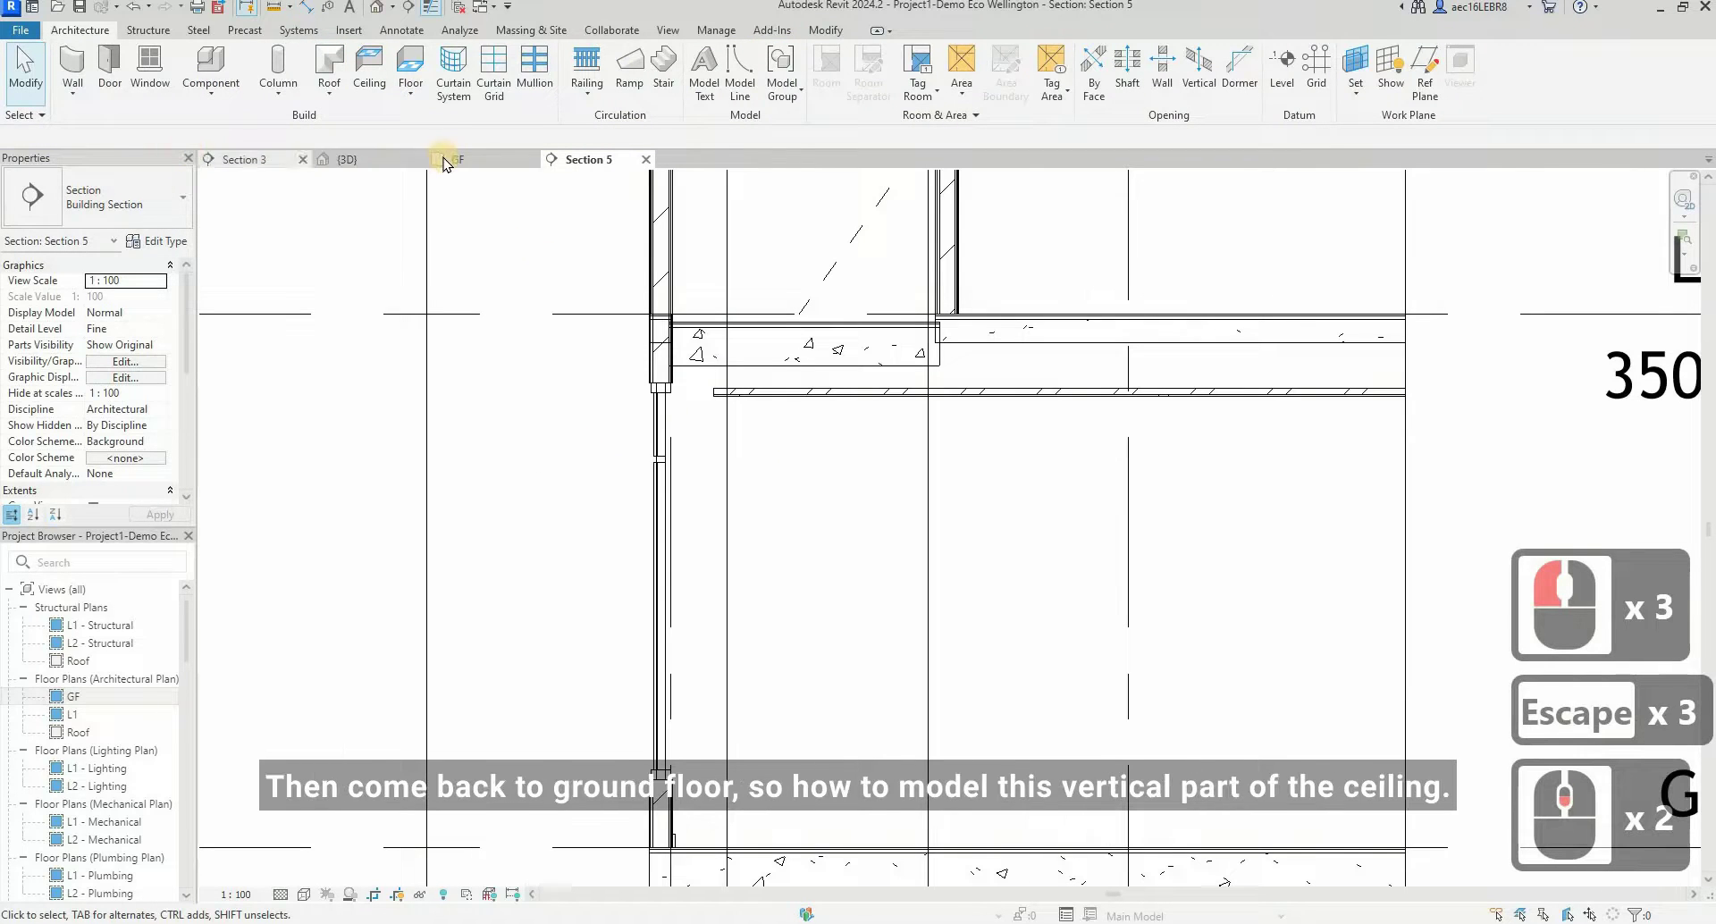
- Open the GF plan and go to the view of the section line crossing the living room window wall
{"action": "left_click", "coordinate": [465, 161]}
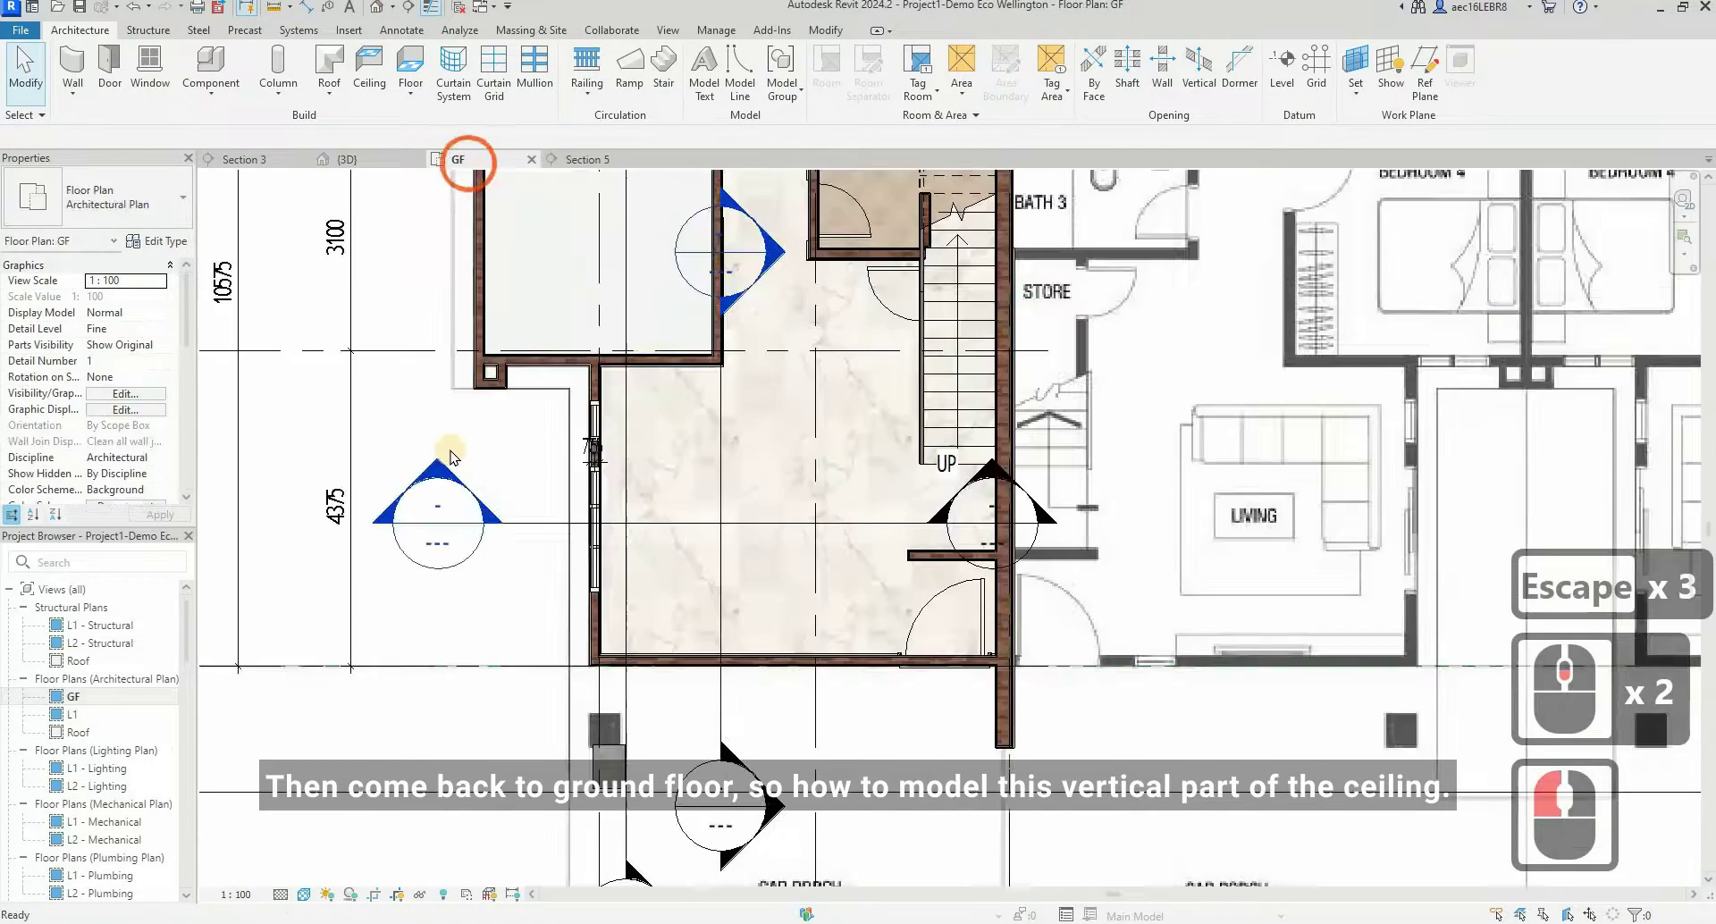
{"action": "scroll", "coordinate": [657, 569], "scroll_direction": "up", "scroll_amount": 3}
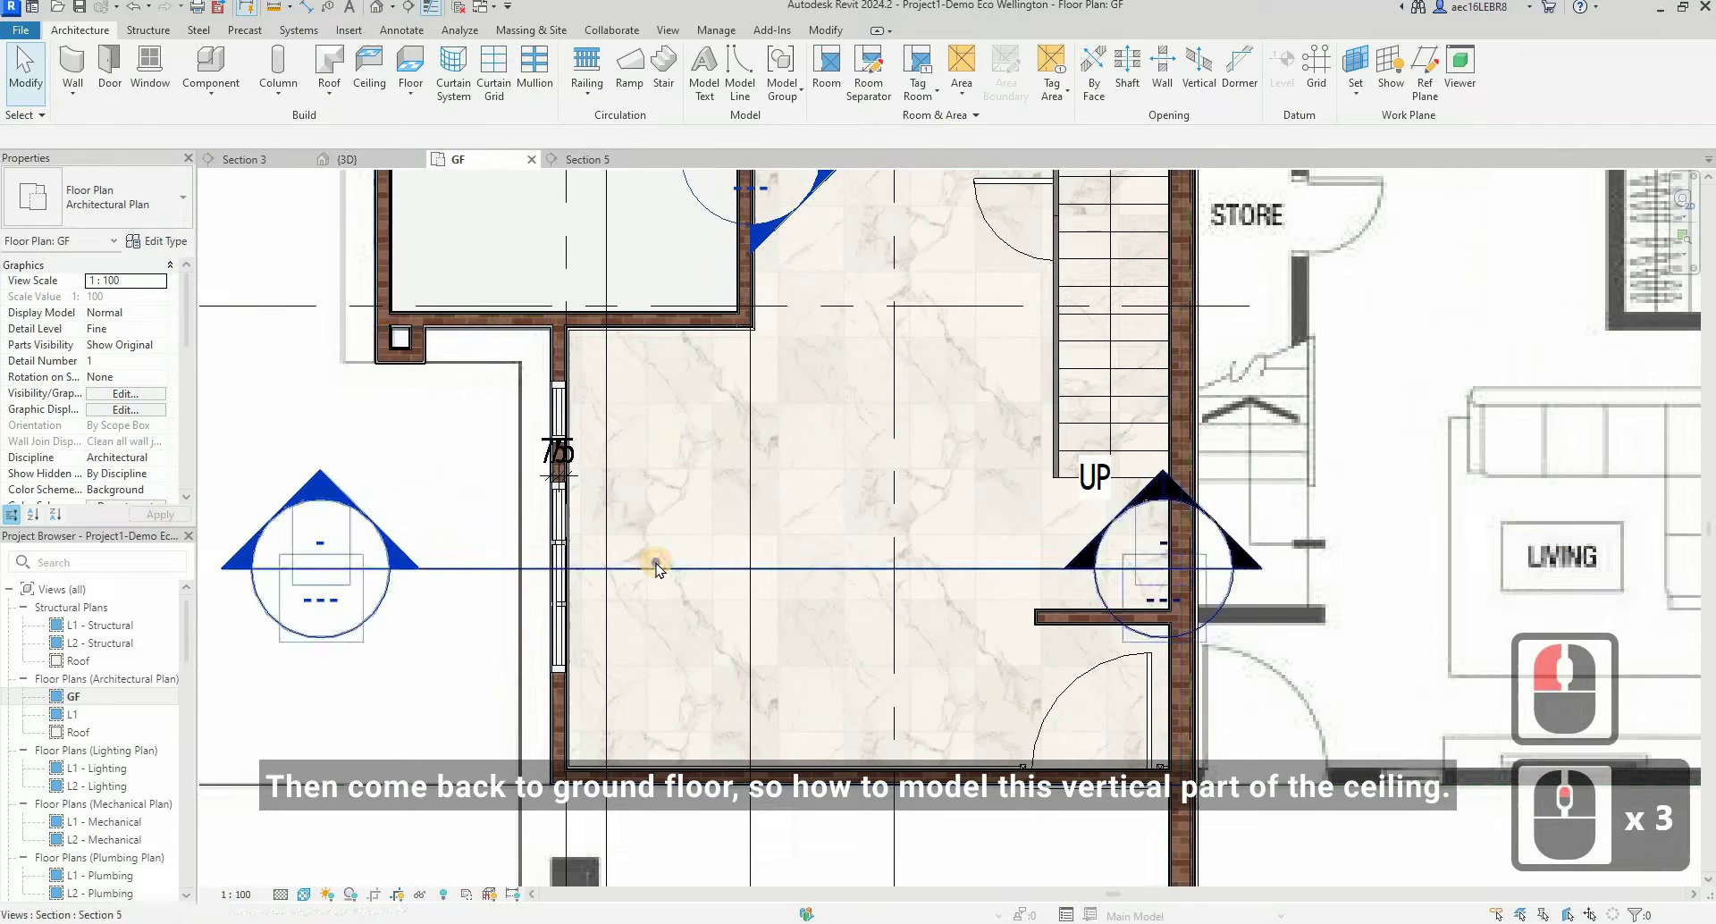
{"action": "left_click", "coordinate": [657, 569]}
{"action": "right_click", "coordinate": [658, 567]}
{"action": "left_click", "coordinate": [715, 145]}
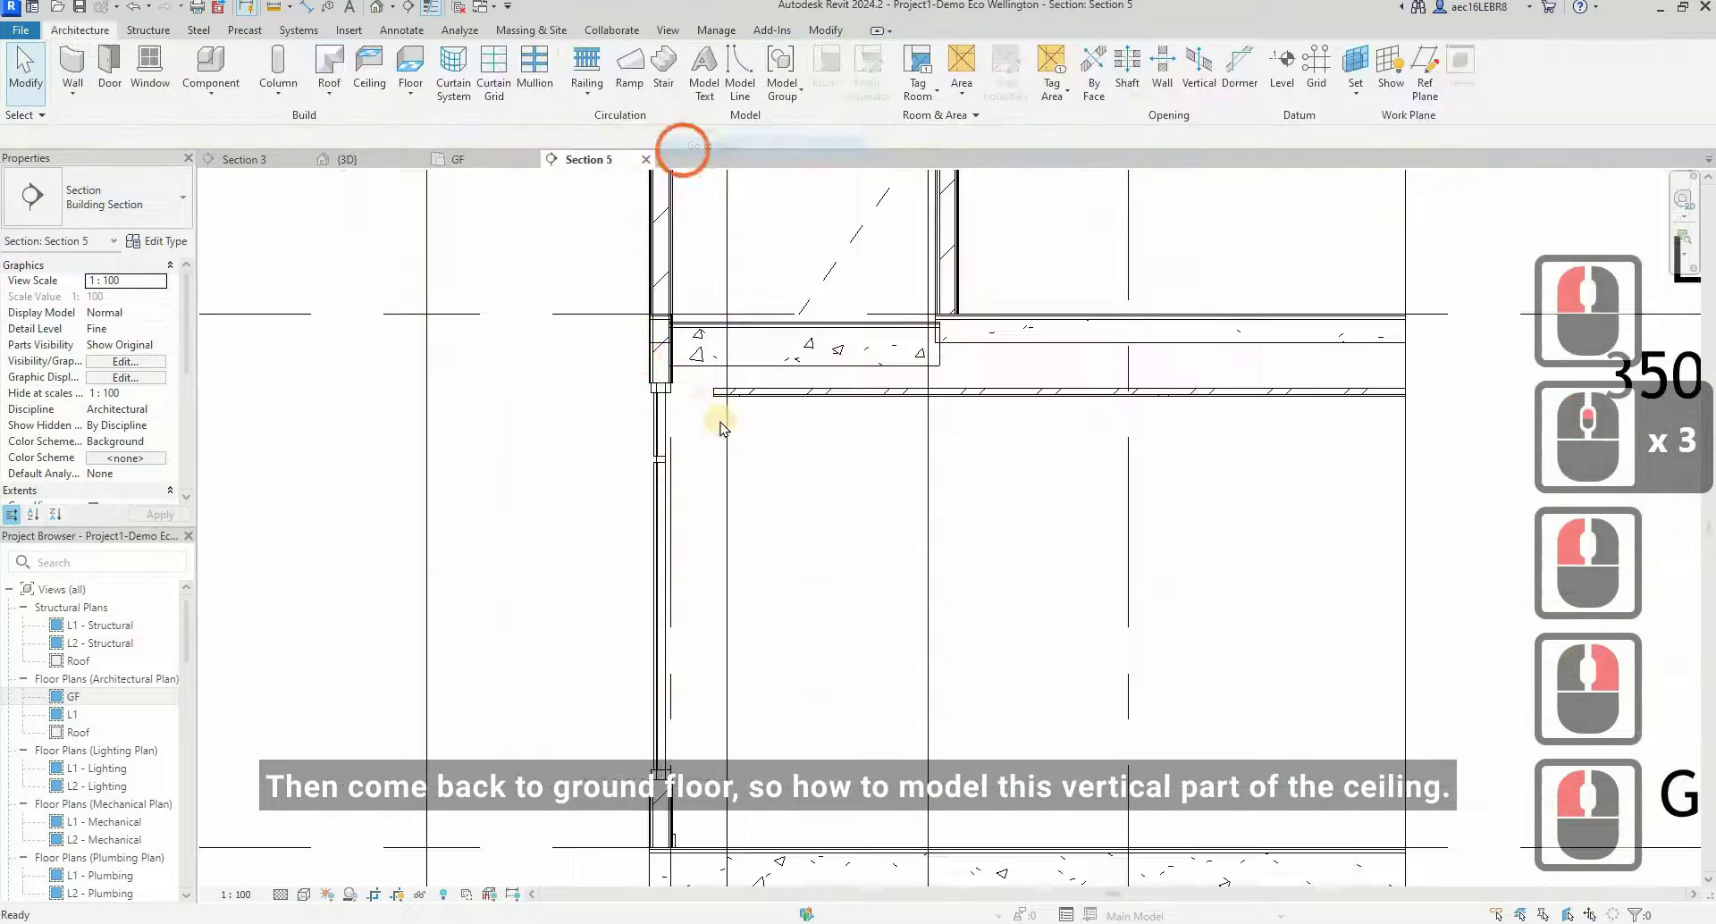
{"action": "left_click", "coordinate": [349, 159]}
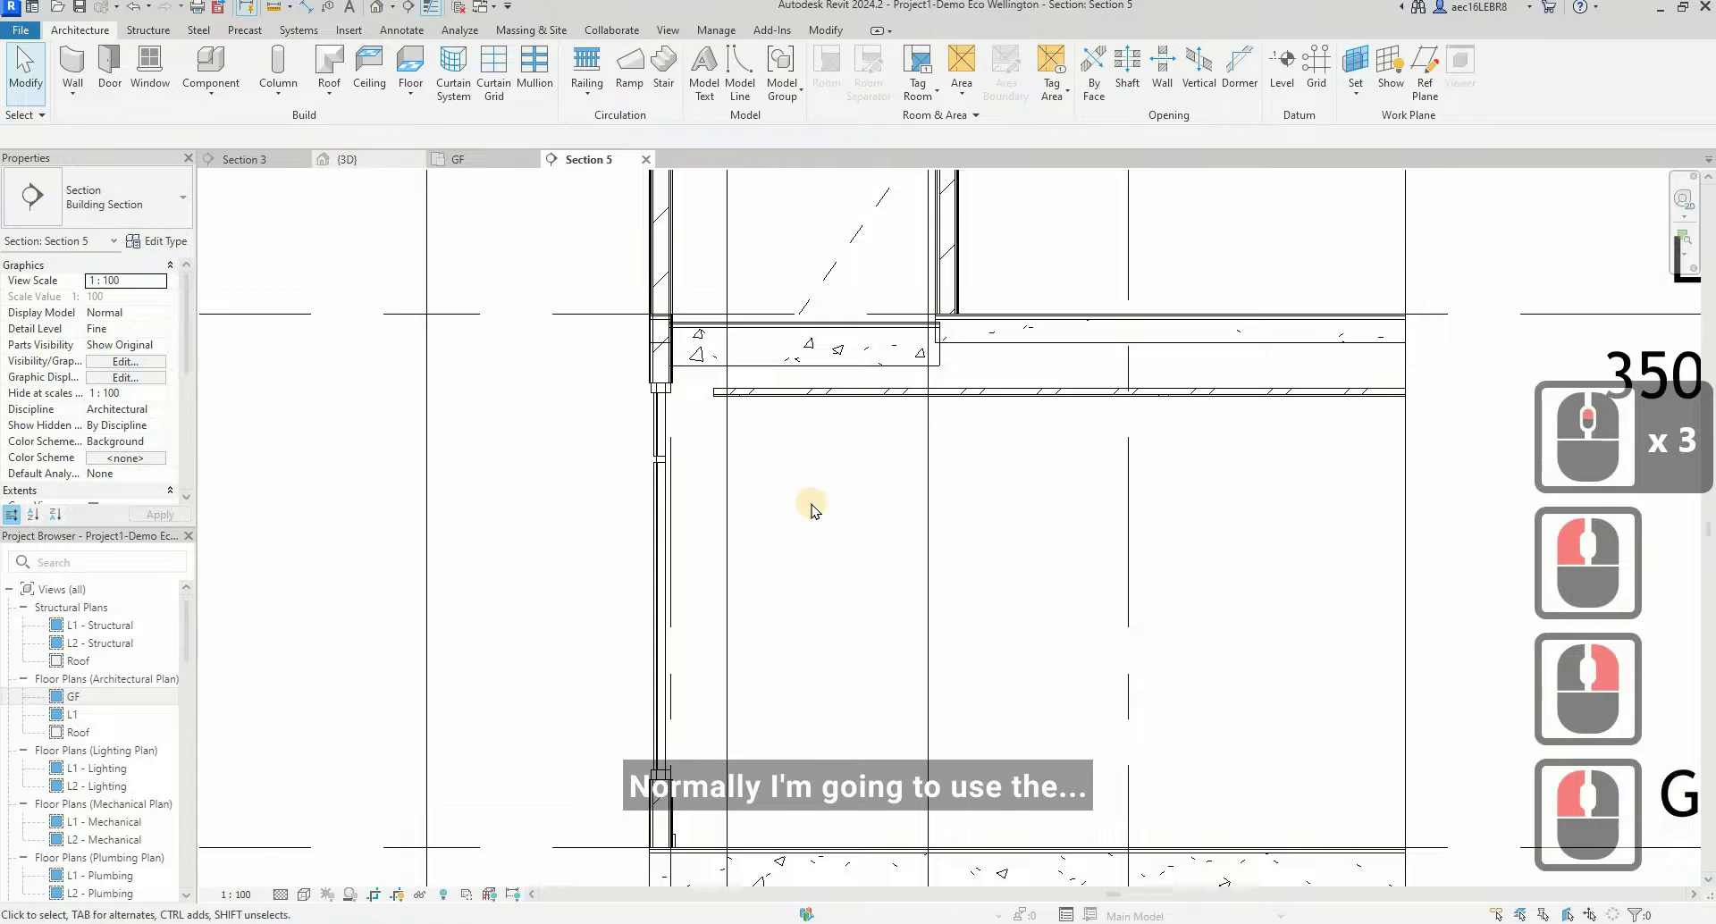
- Return to the GF floor plan and set its view range's top offset to 2980
{"action": "left_click", "coordinate": [473, 160]}
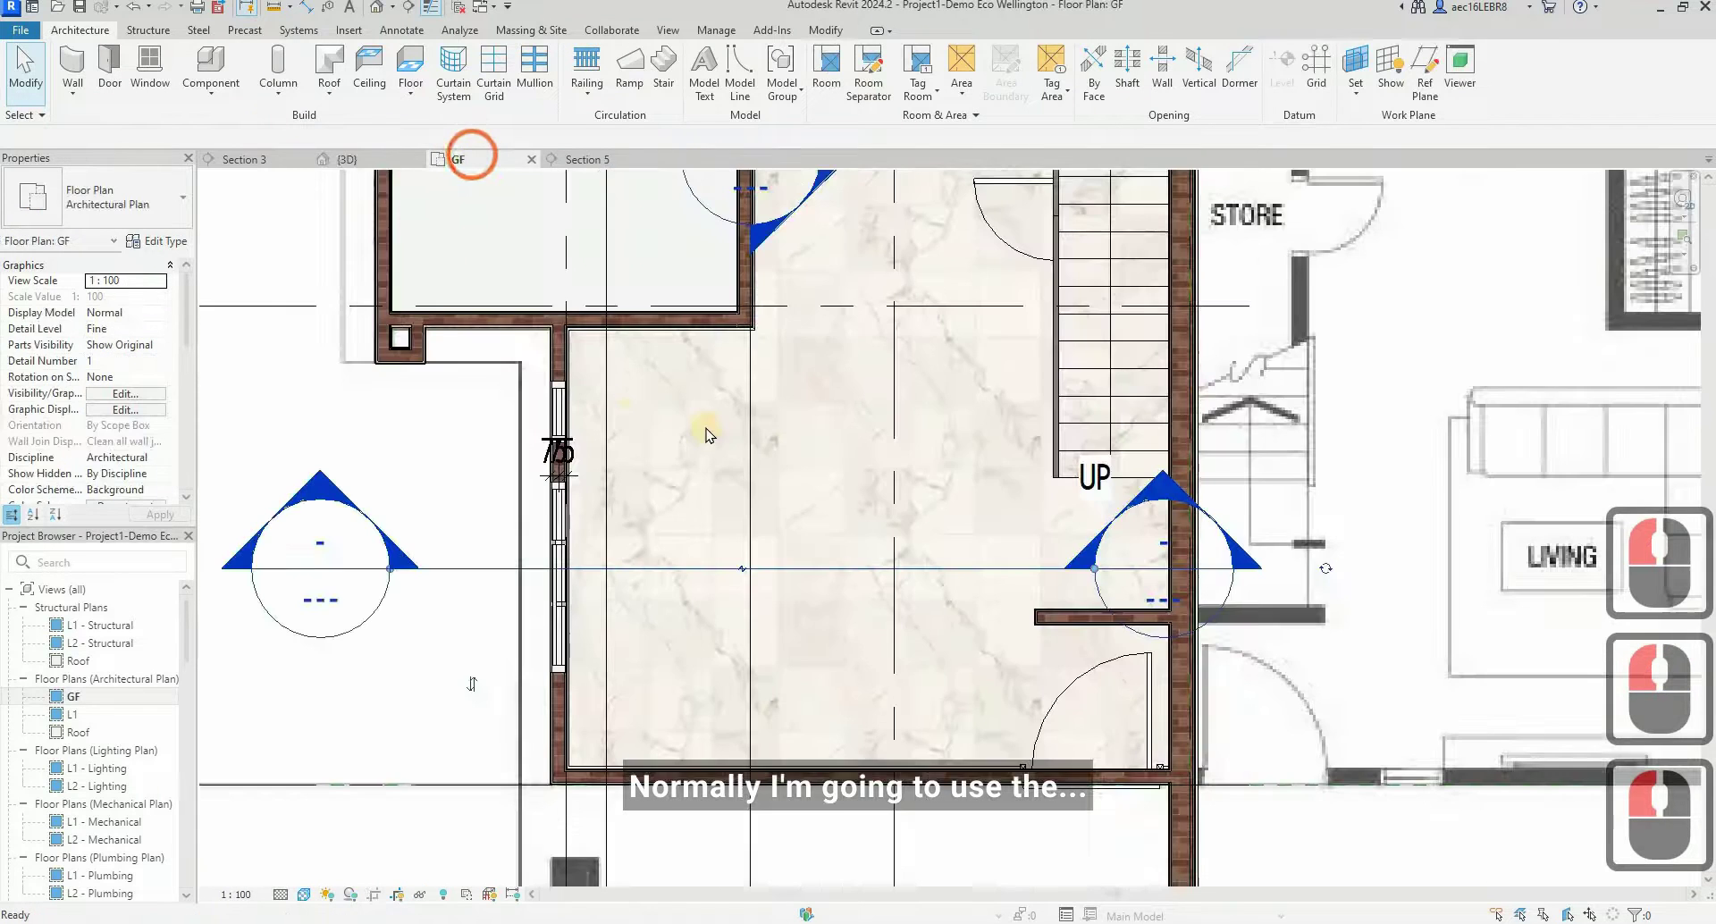
{"action": "key", "text": "Escape"}
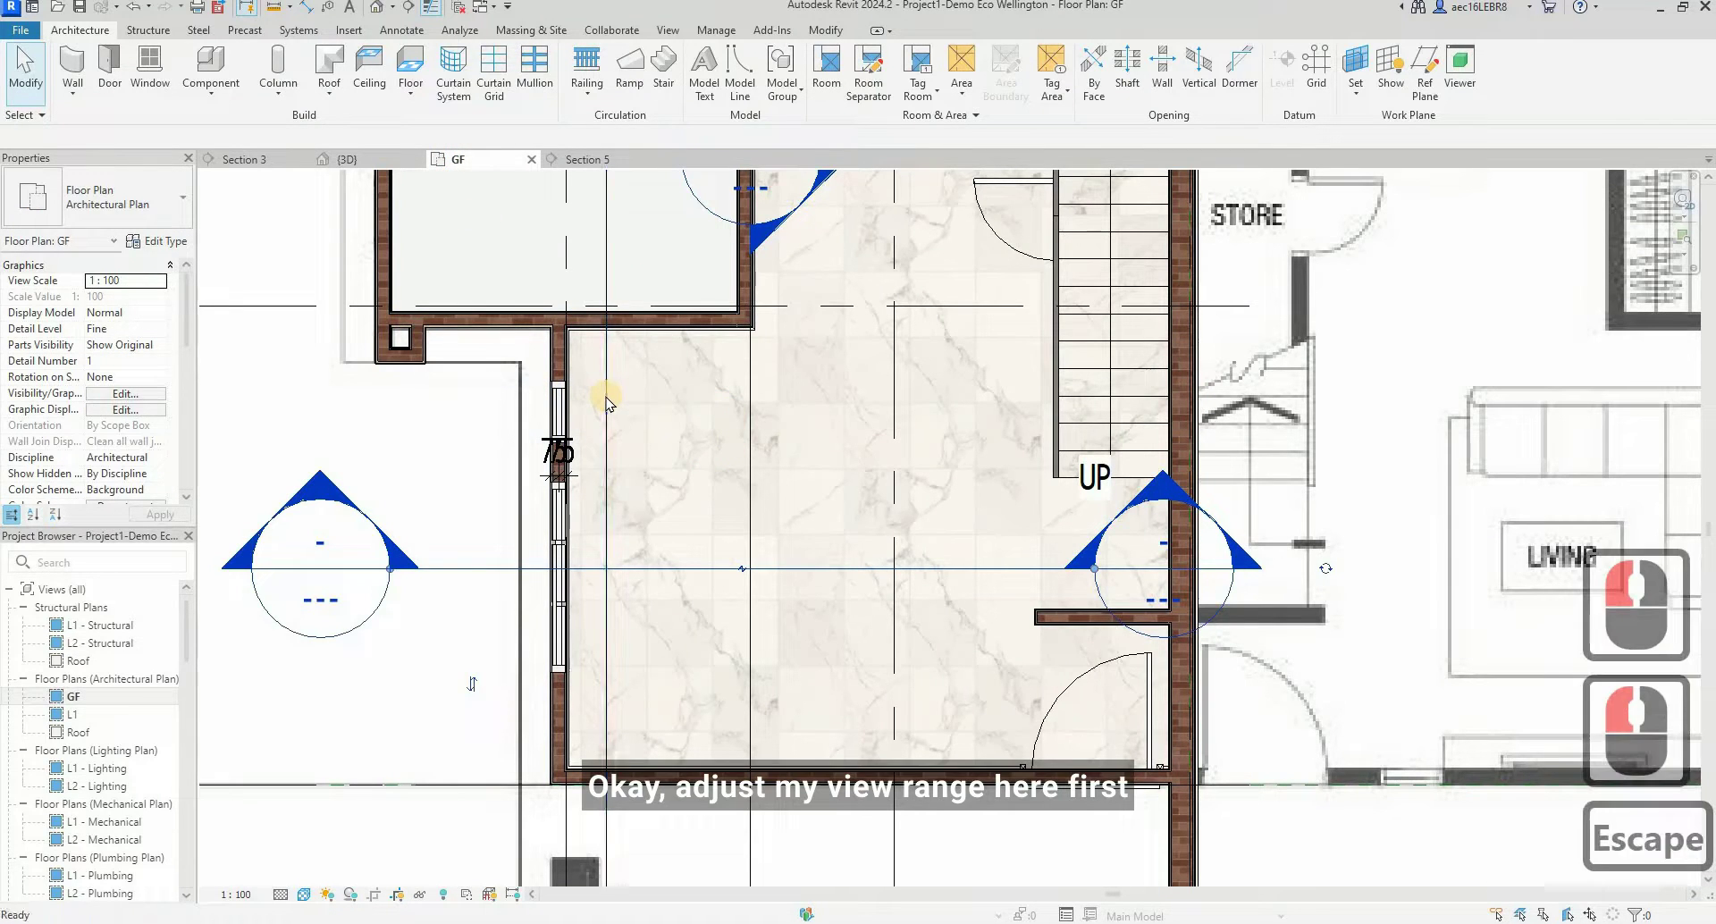
{"action": "key", "text": "v"}
{"action": "key", "text": "r"}
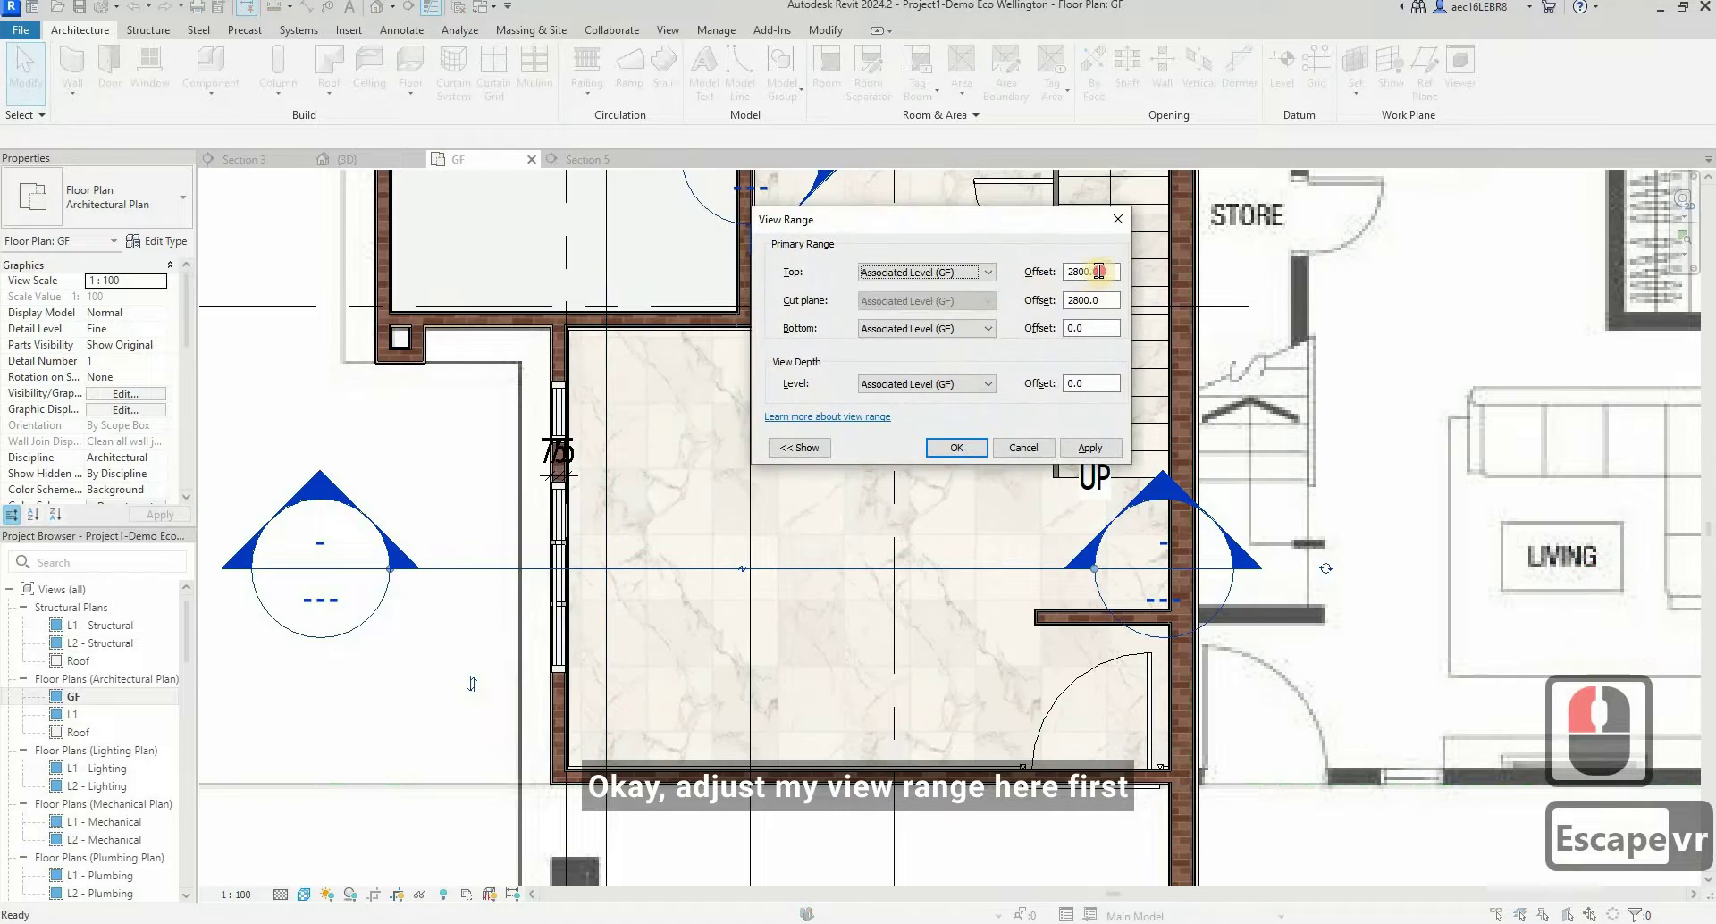
{"action": "left_click_drag", "start_coordinate": [1098, 271], "coordinate": [1017, 285]}
{"action": "type", "text": "2"}
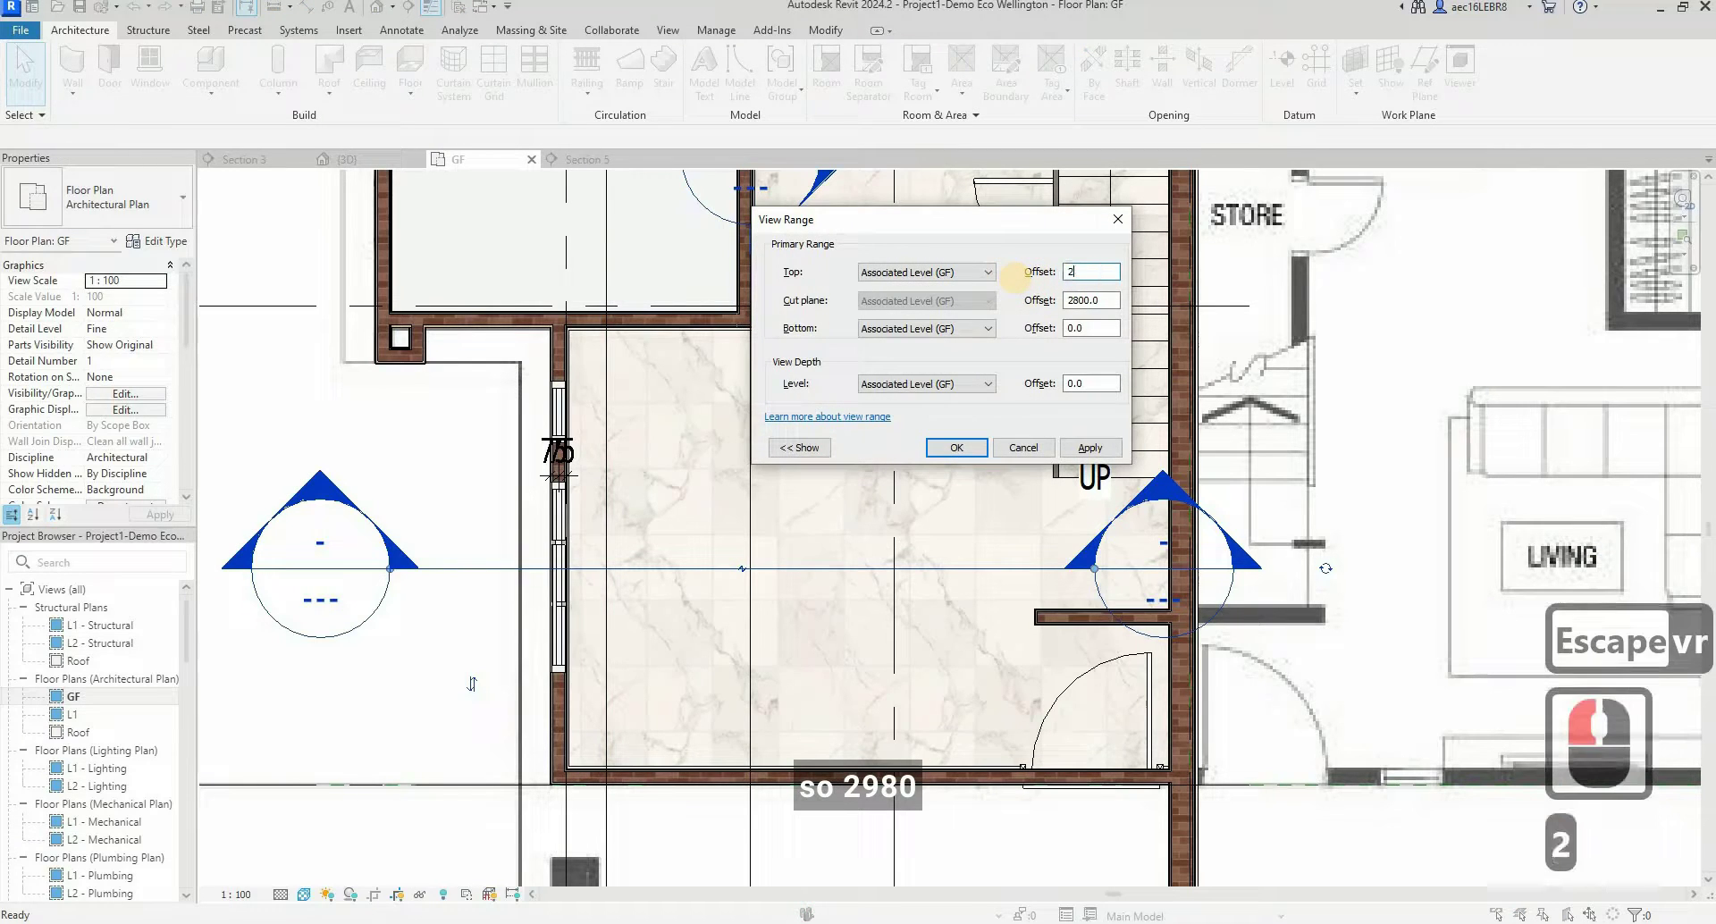
{"action": "type", "text": "9"}
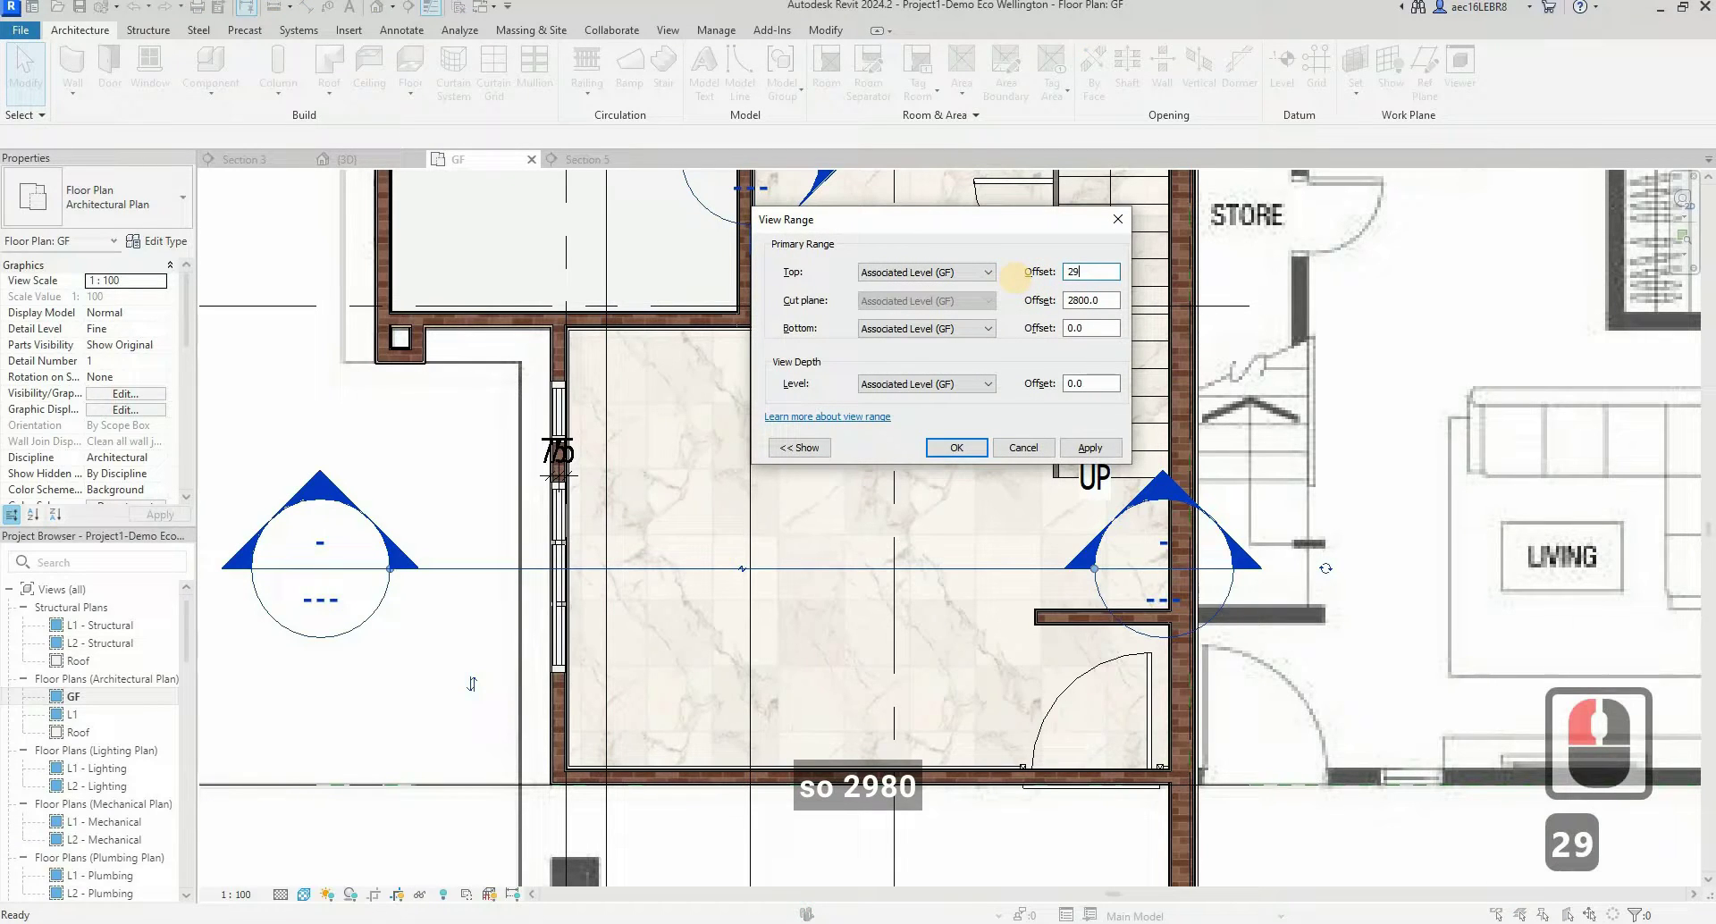
{"action": "type", "text": "80"}
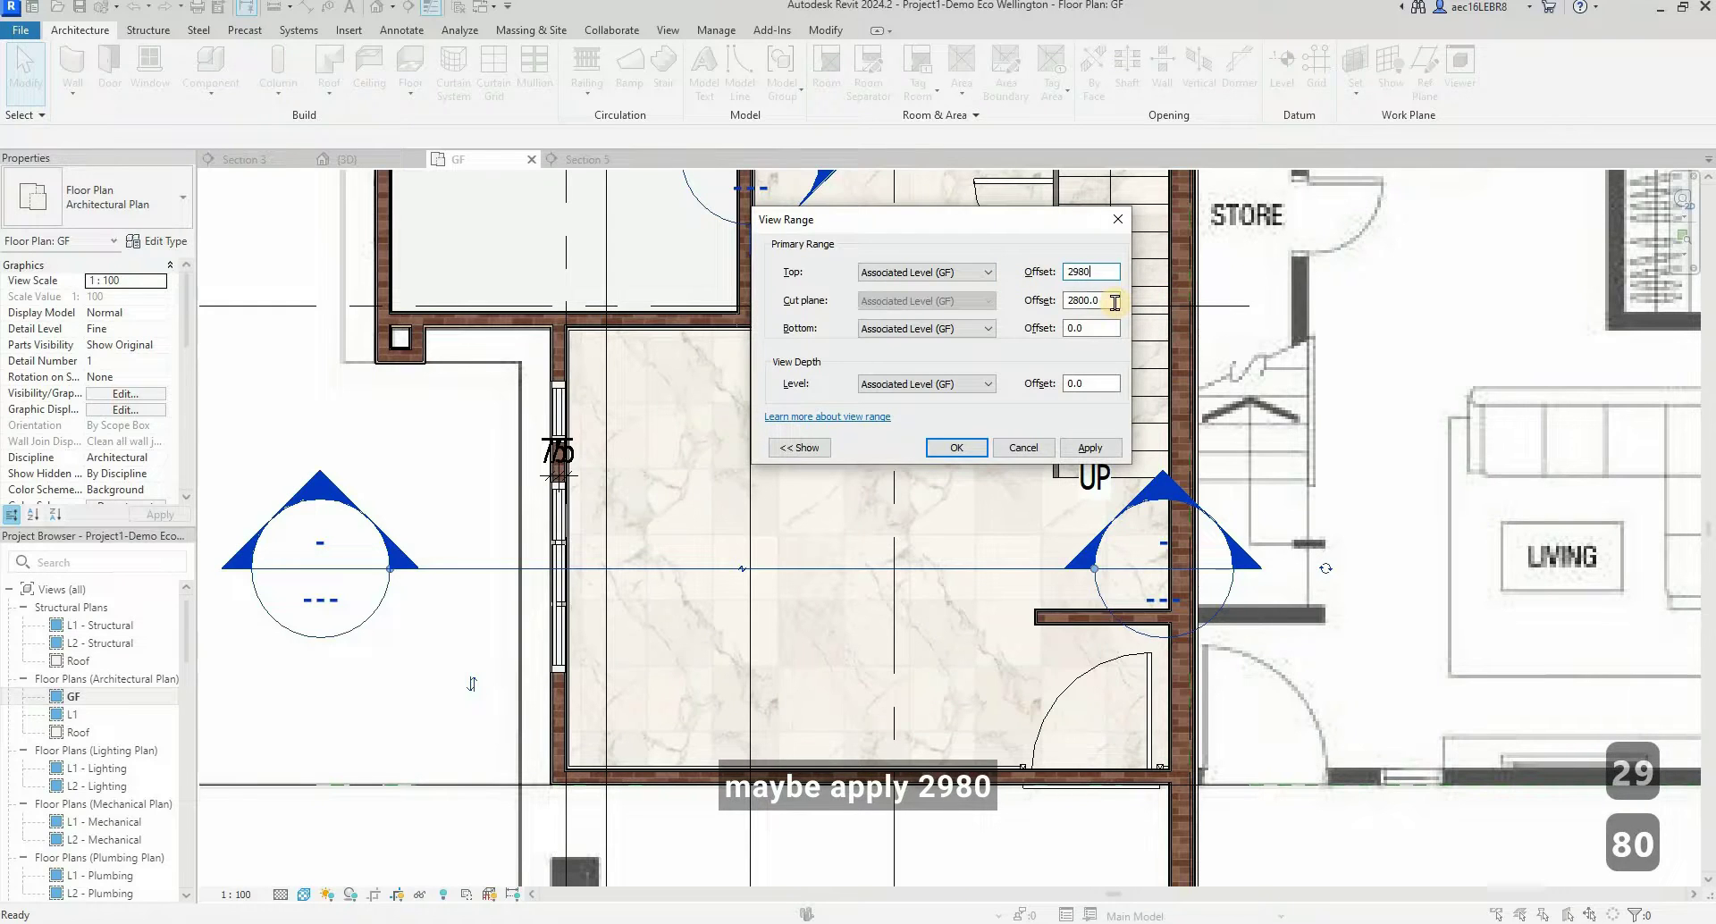
{"action": "left_click", "coordinate": [1072, 447]}
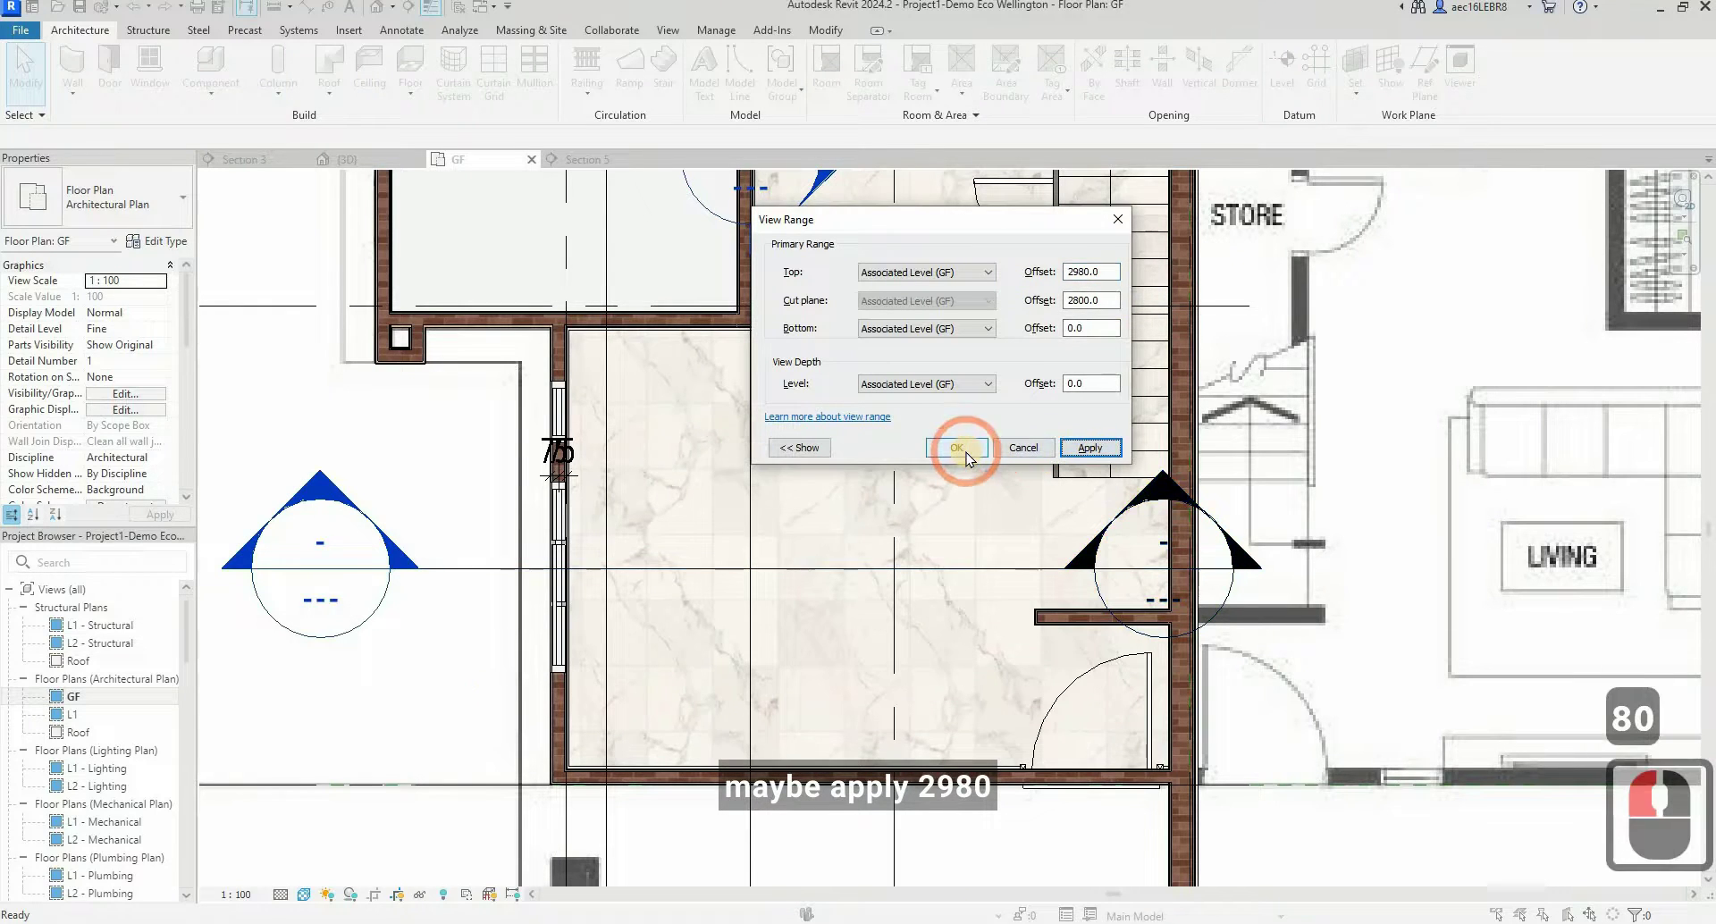
- Set the view range's cut plane offset to 2980 so the plan cuts above the living ceiling
{"action": "left_click_drag", "start_coordinate": [1088, 301], "coordinate": [1080, 301]}
{"action": "left_click", "coordinate": [1022, 304]}
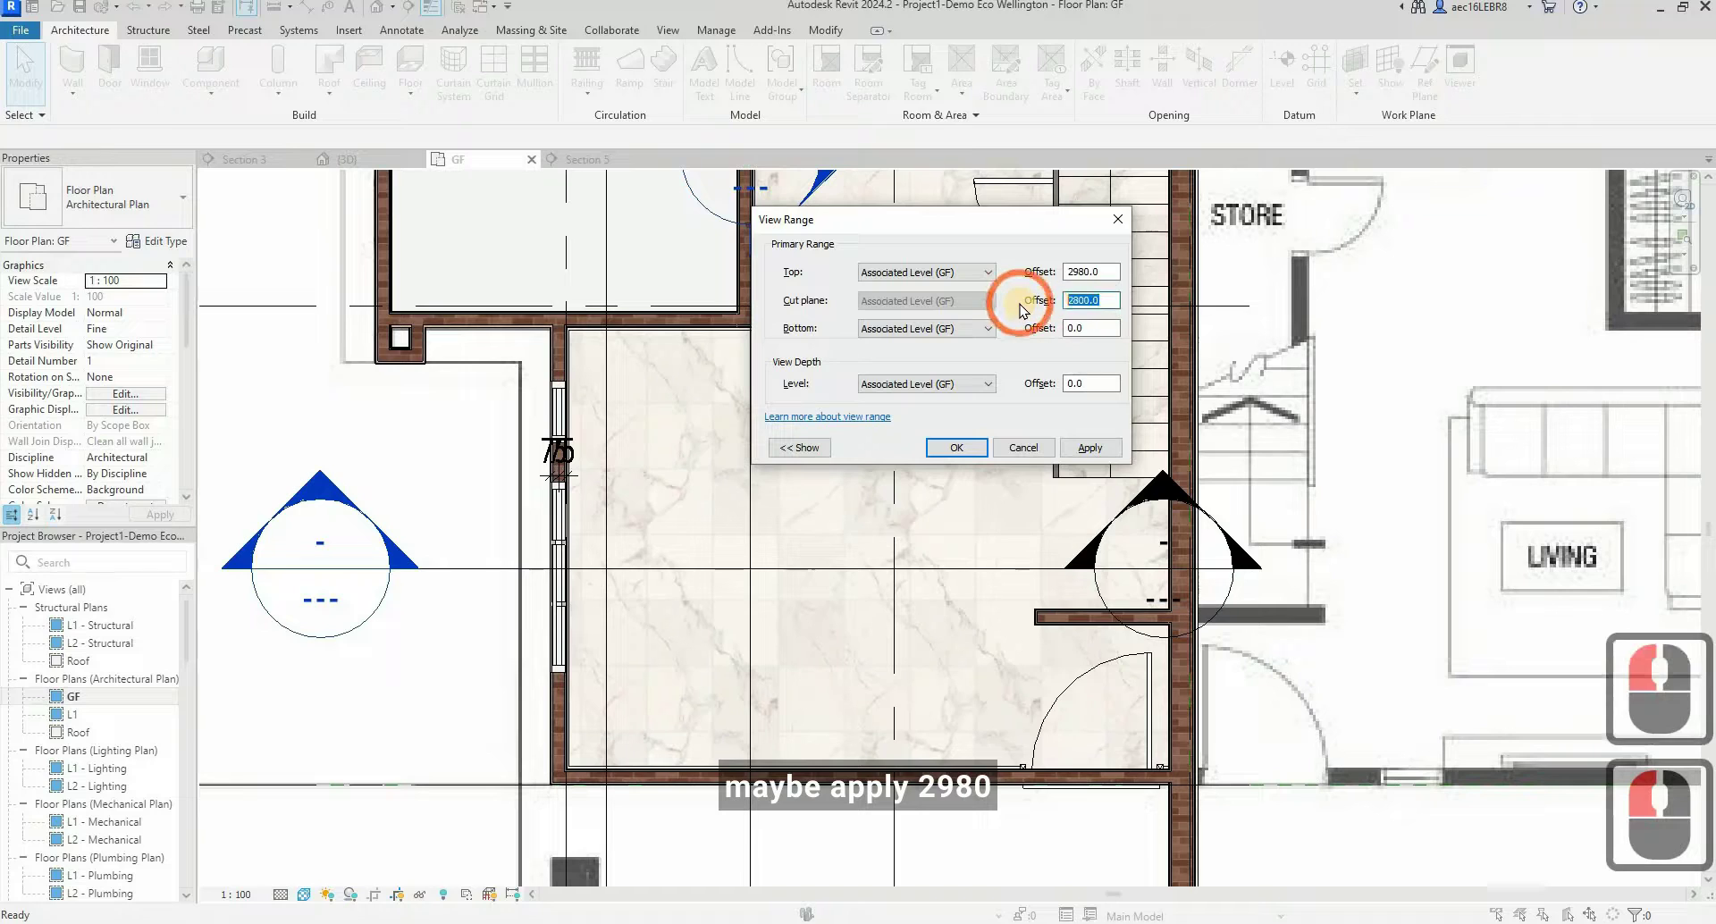
{"action": "type", "text": "2"}
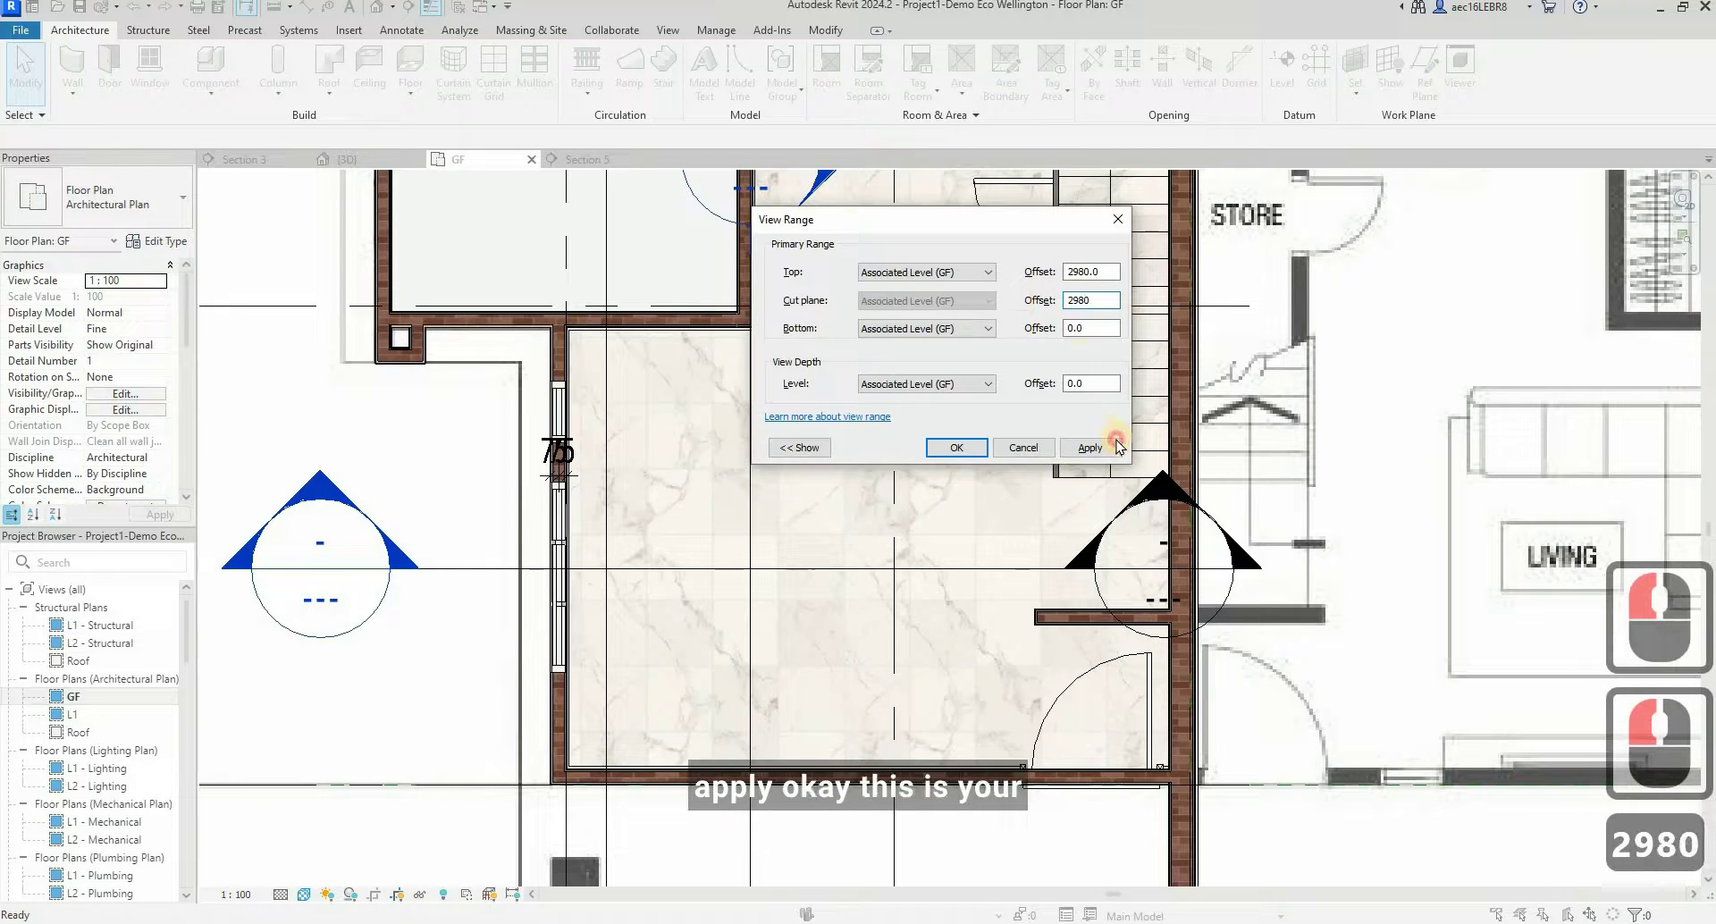
{"action": "left_click", "coordinate": [1087, 447]}
{"action": "left_click", "coordinate": [958, 447]}
{"action": "key", "text": "Escape"}
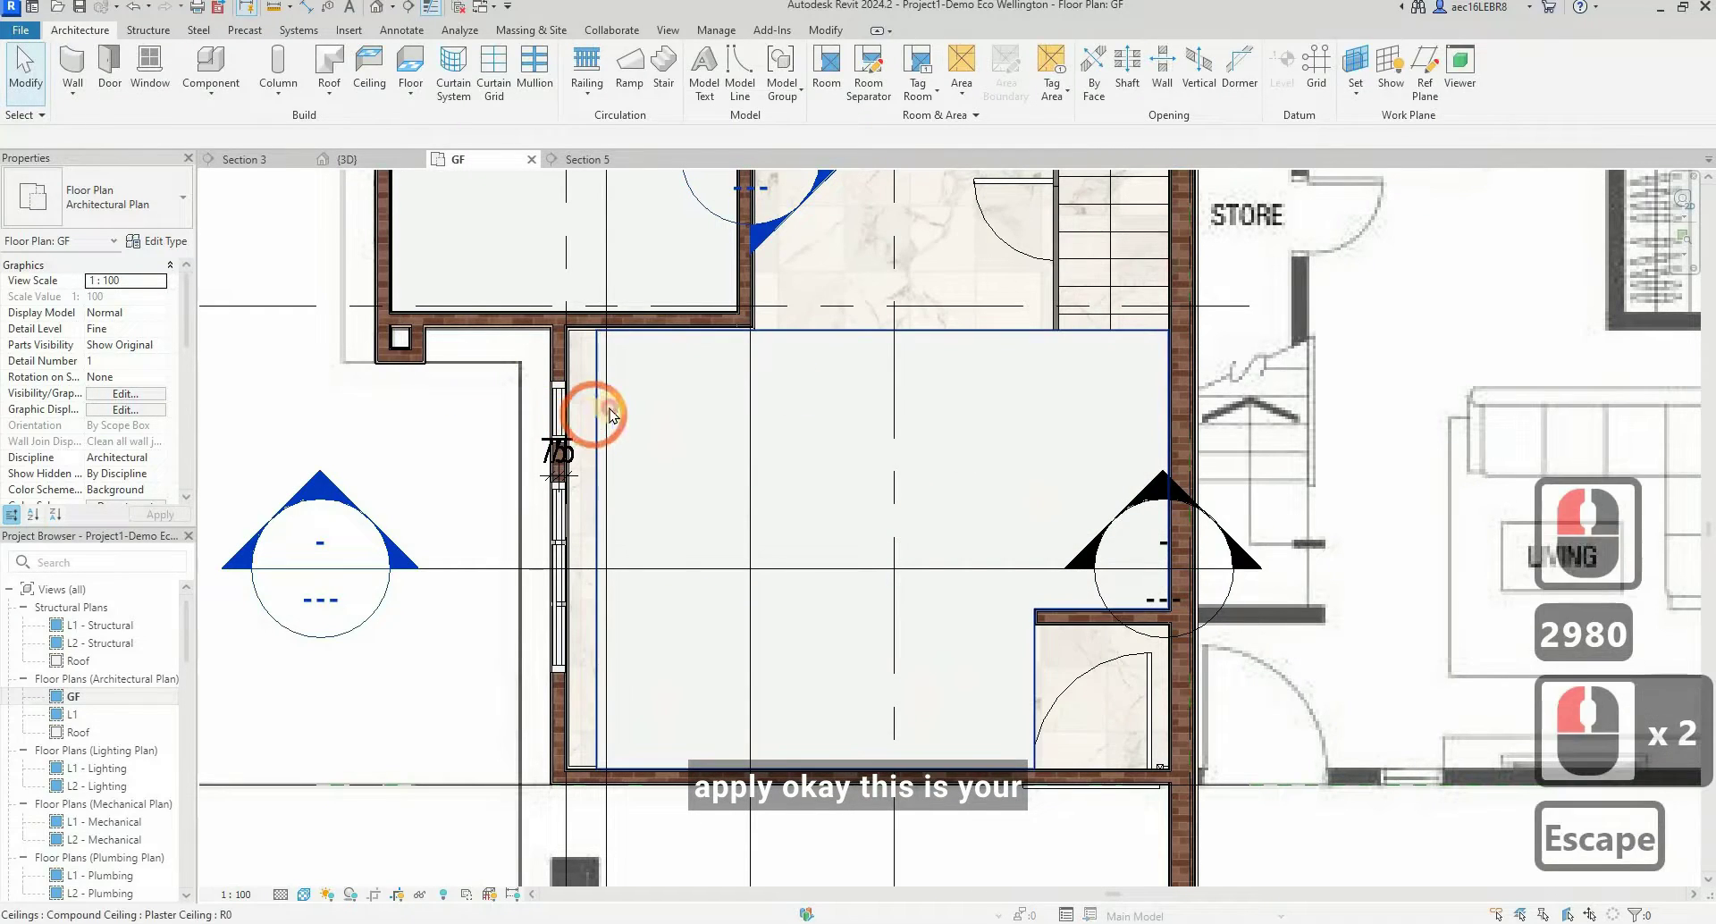
{"action": "left_click", "coordinate": [701, 372]}
{"action": "key", "text": "Escape"}
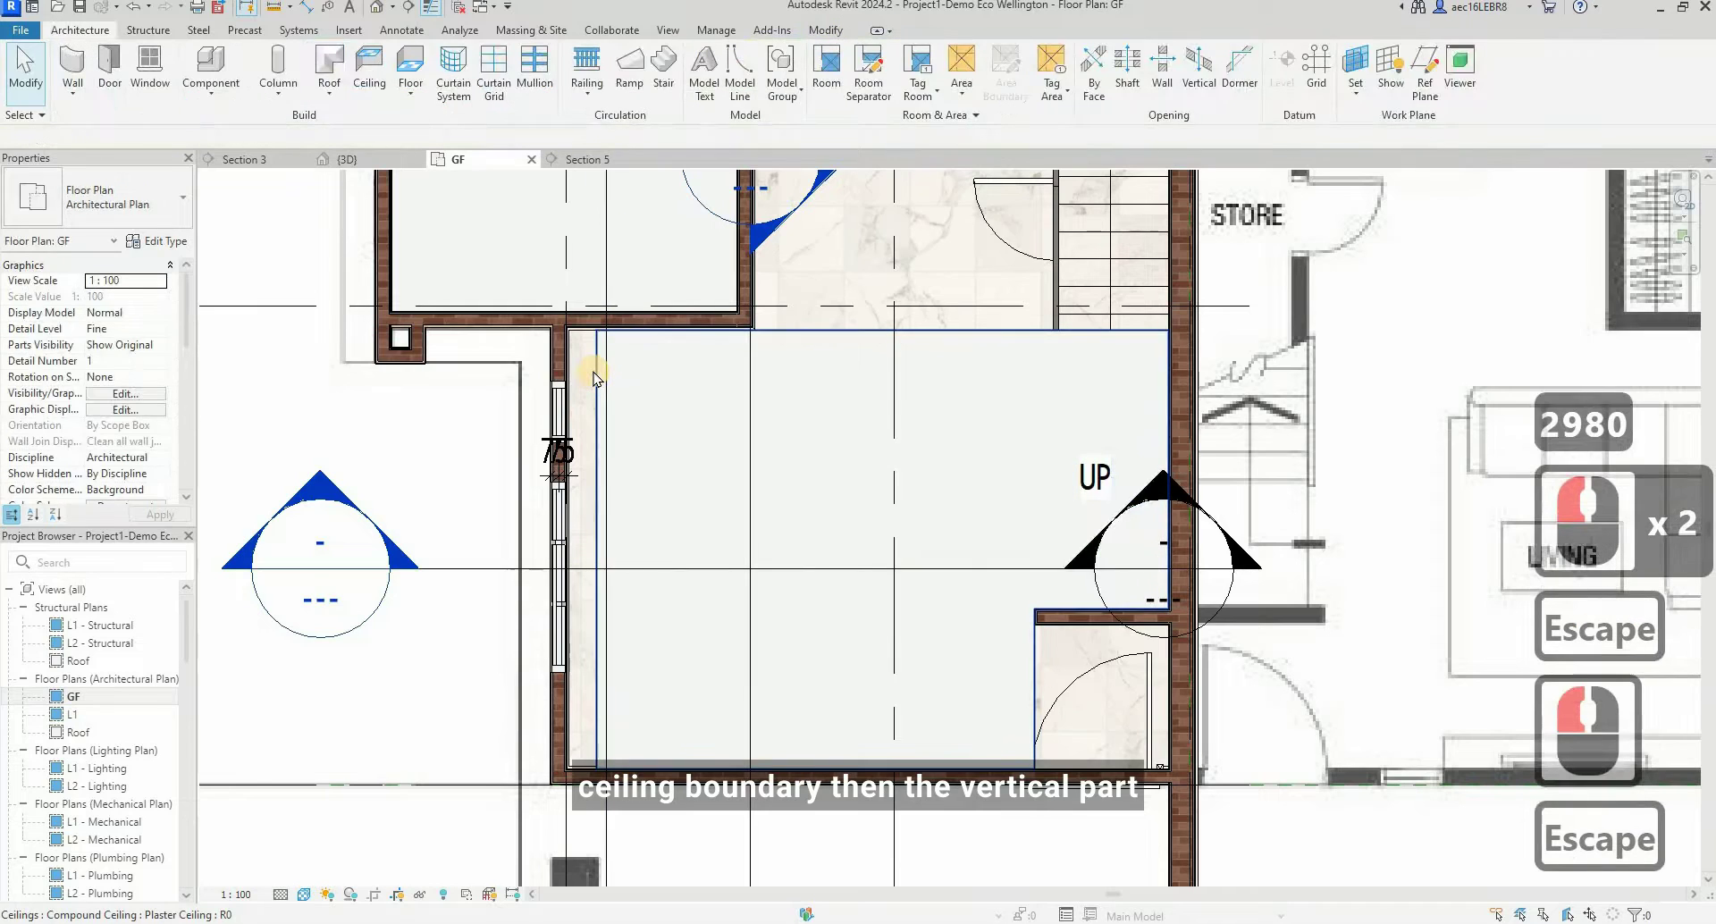
{"action": "left_click", "coordinate": [63, 102]}
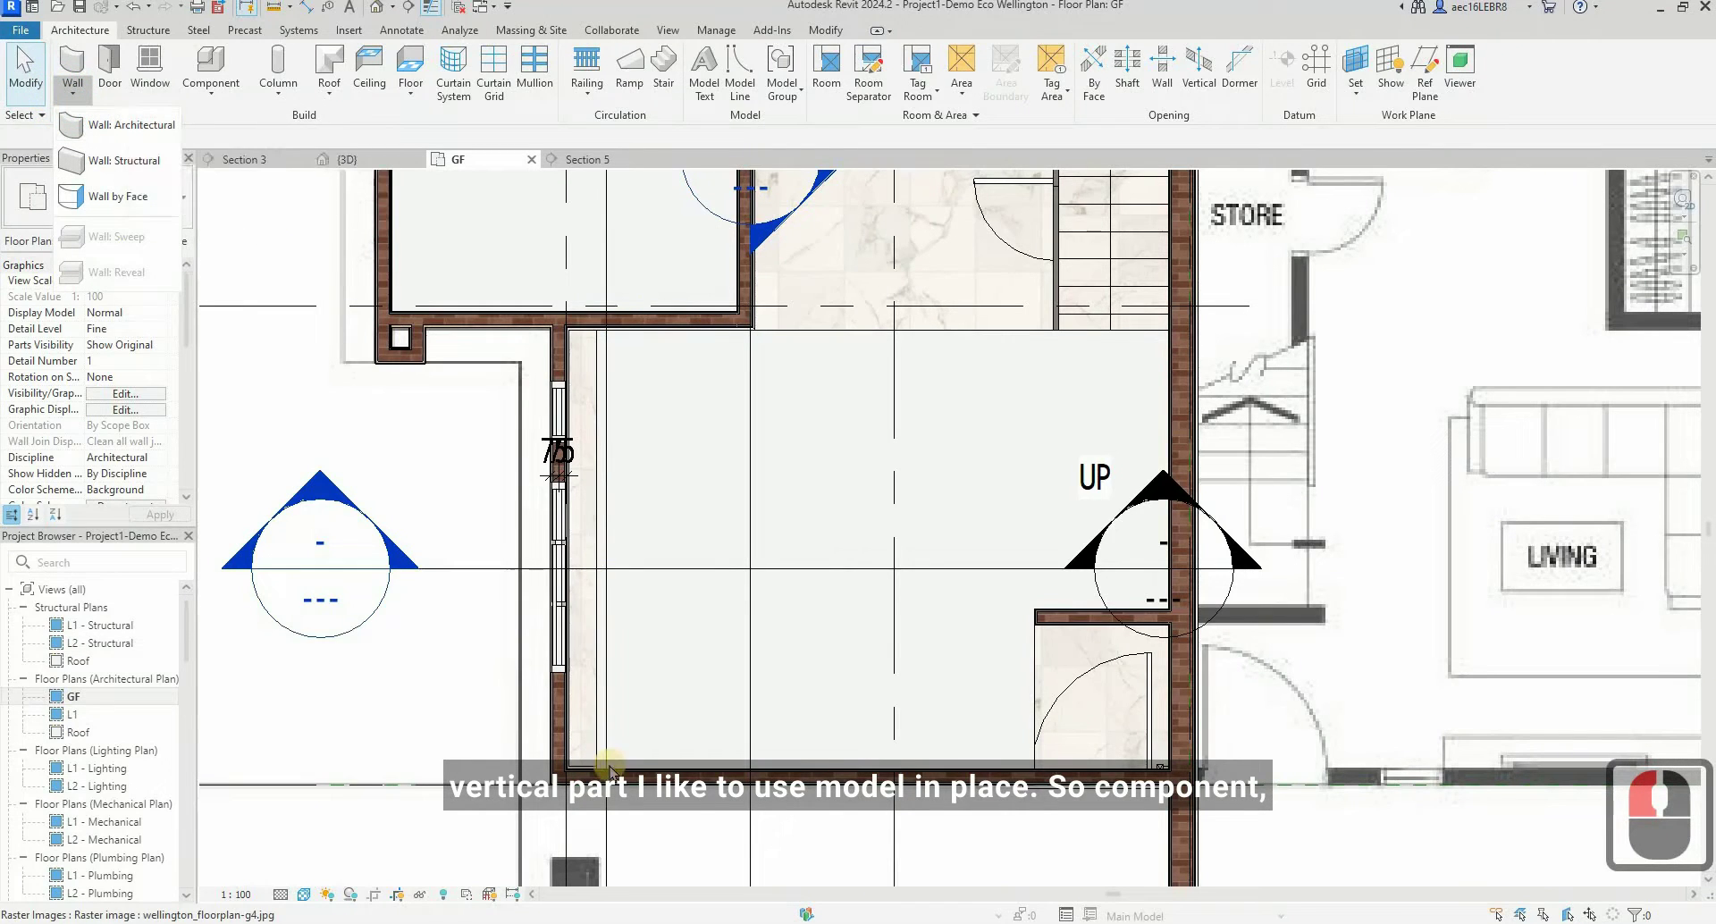
- Start an in-place model in the Ceilings category, named Ceilings 1, for the vertical ceiling part
{"action": "left_click", "coordinate": [244, 120]}
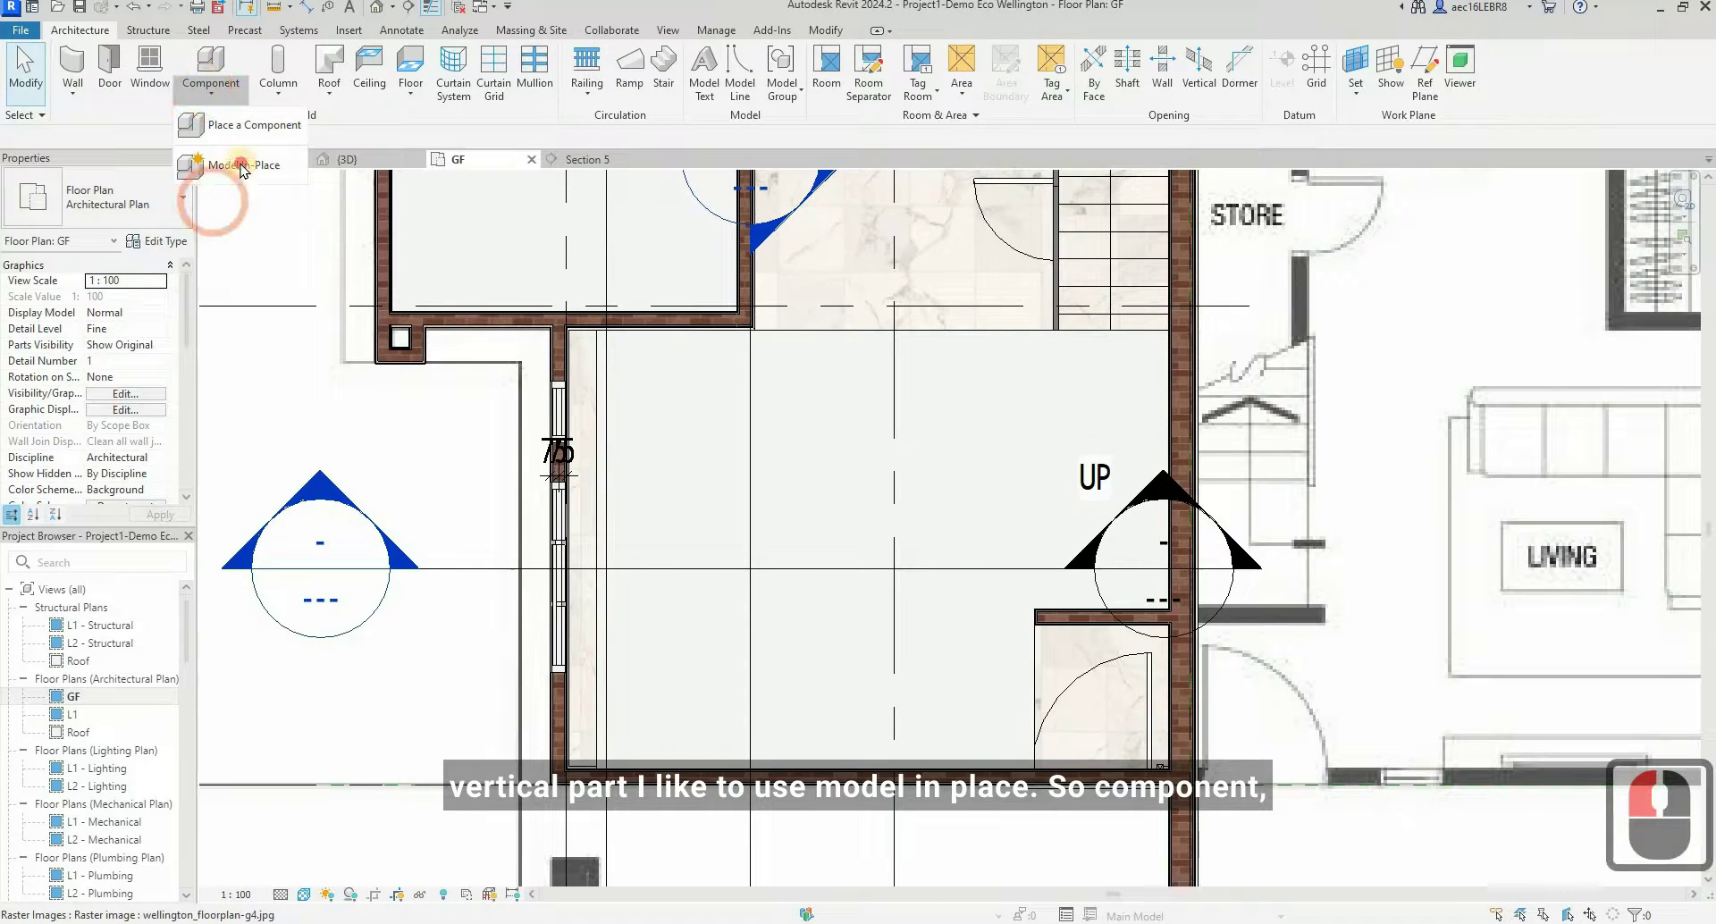
{"action": "left_click", "coordinate": [1018, 454]}
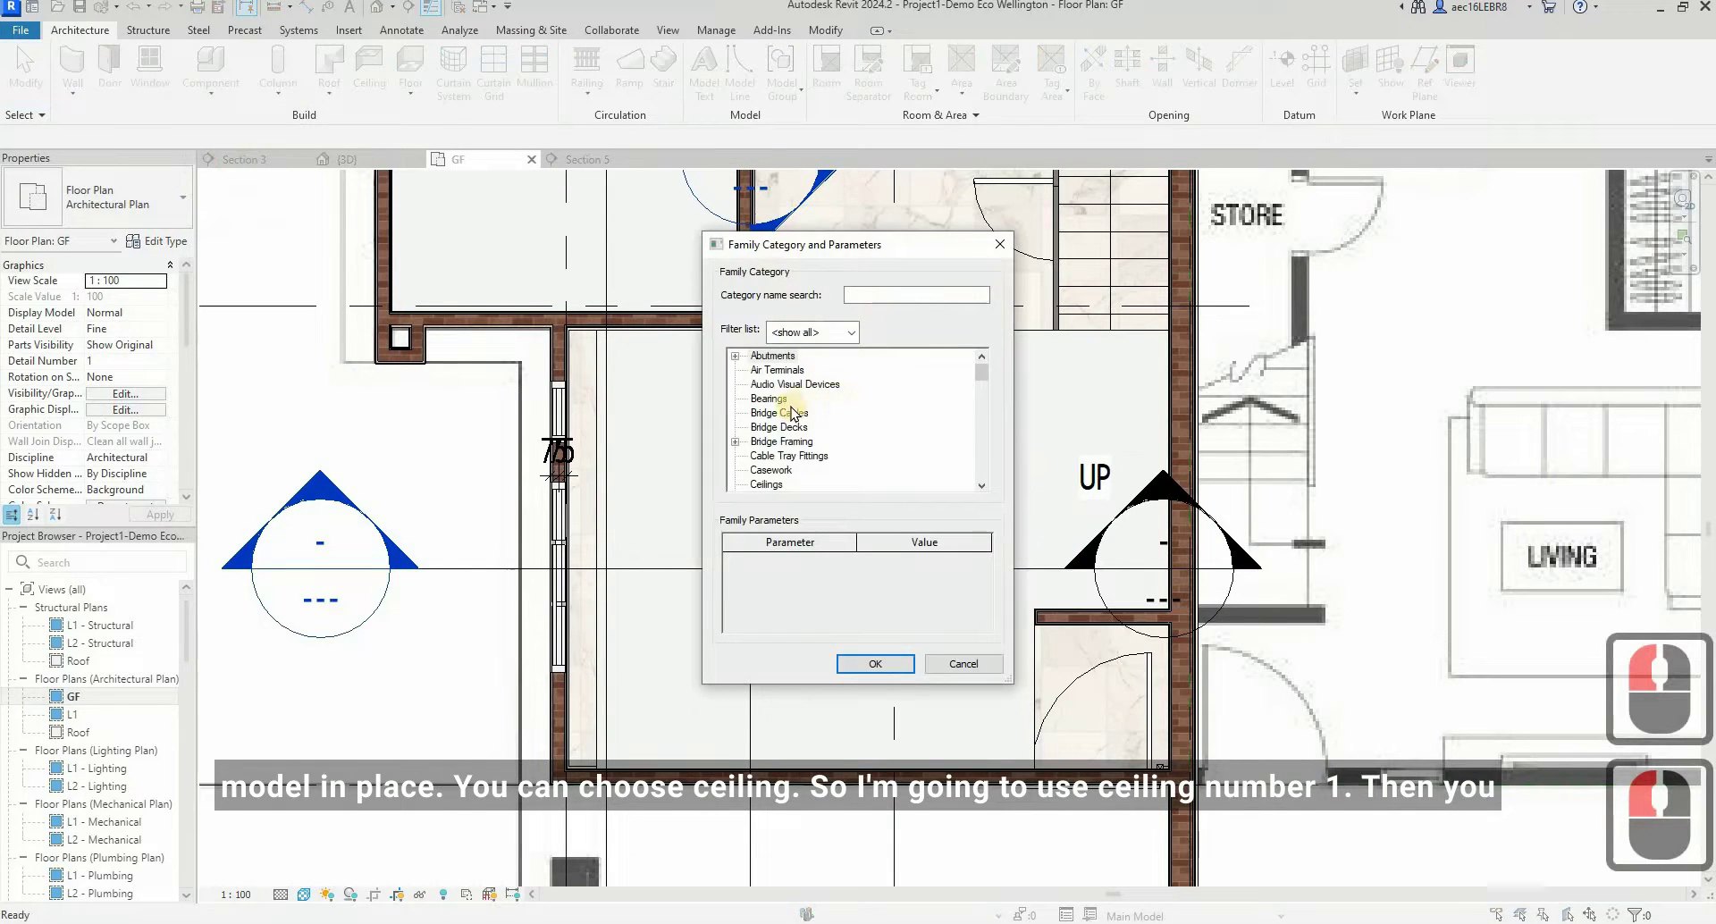
{"action": "scroll", "coordinate": [792, 413], "scroll_direction": "down", "scroll_amount": 2}
{"action": "left_click", "coordinate": [767, 440]}
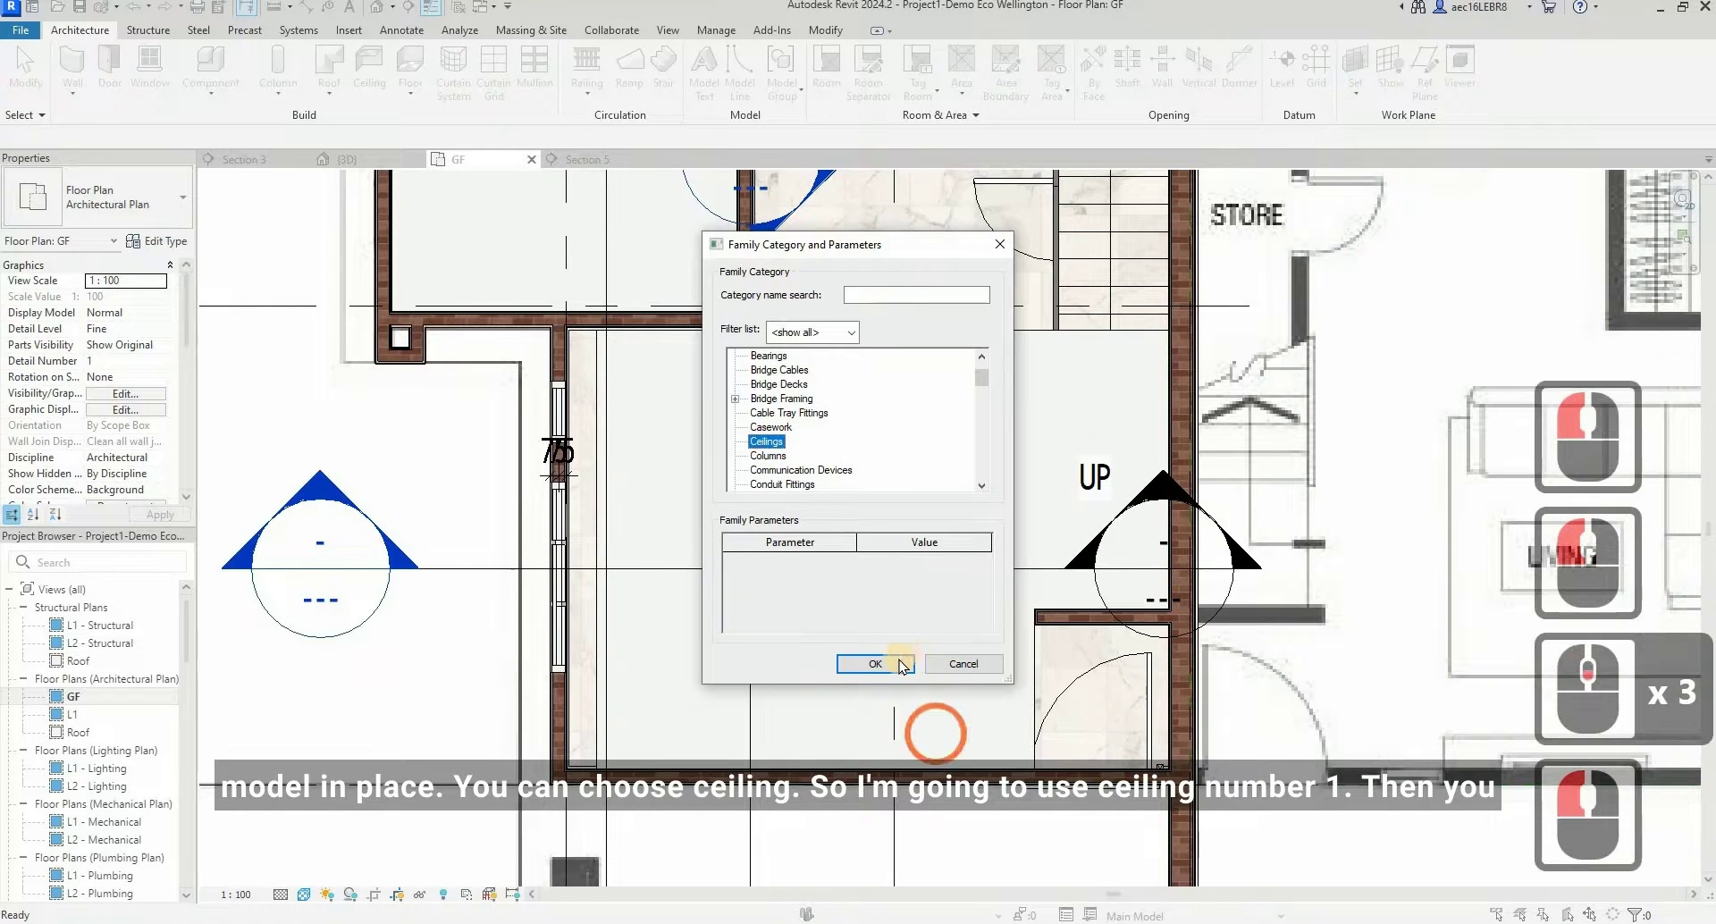
{"action": "left_click", "coordinate": [898, 661]}
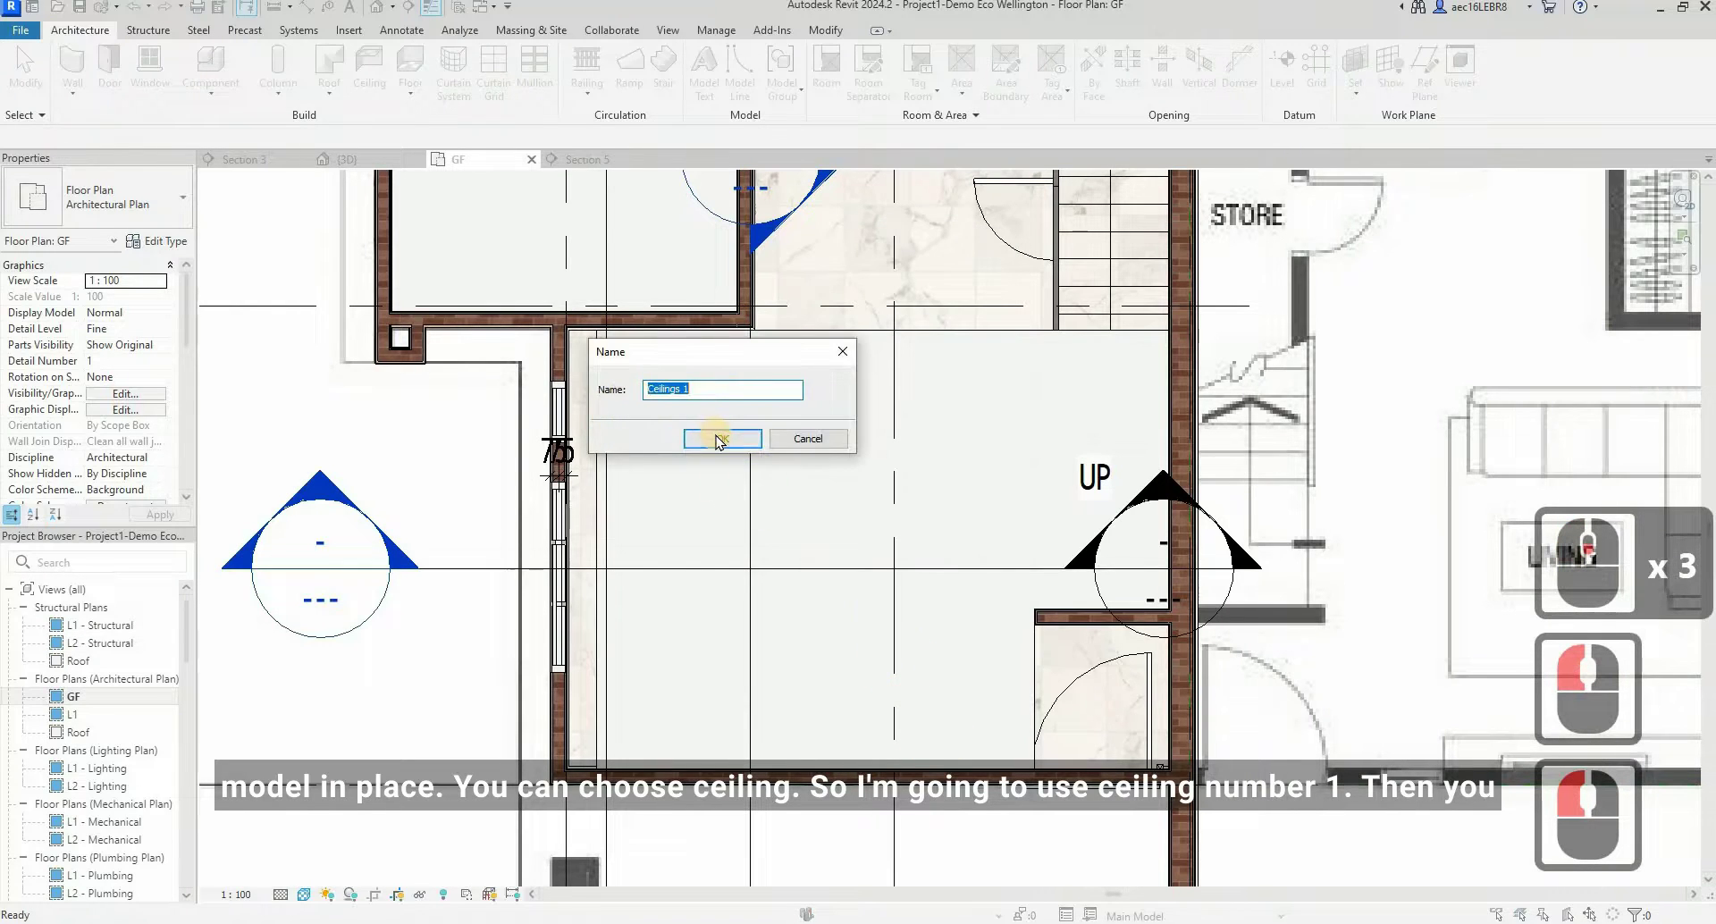
{"action": "left_click", "coordinate": [718, 439]}
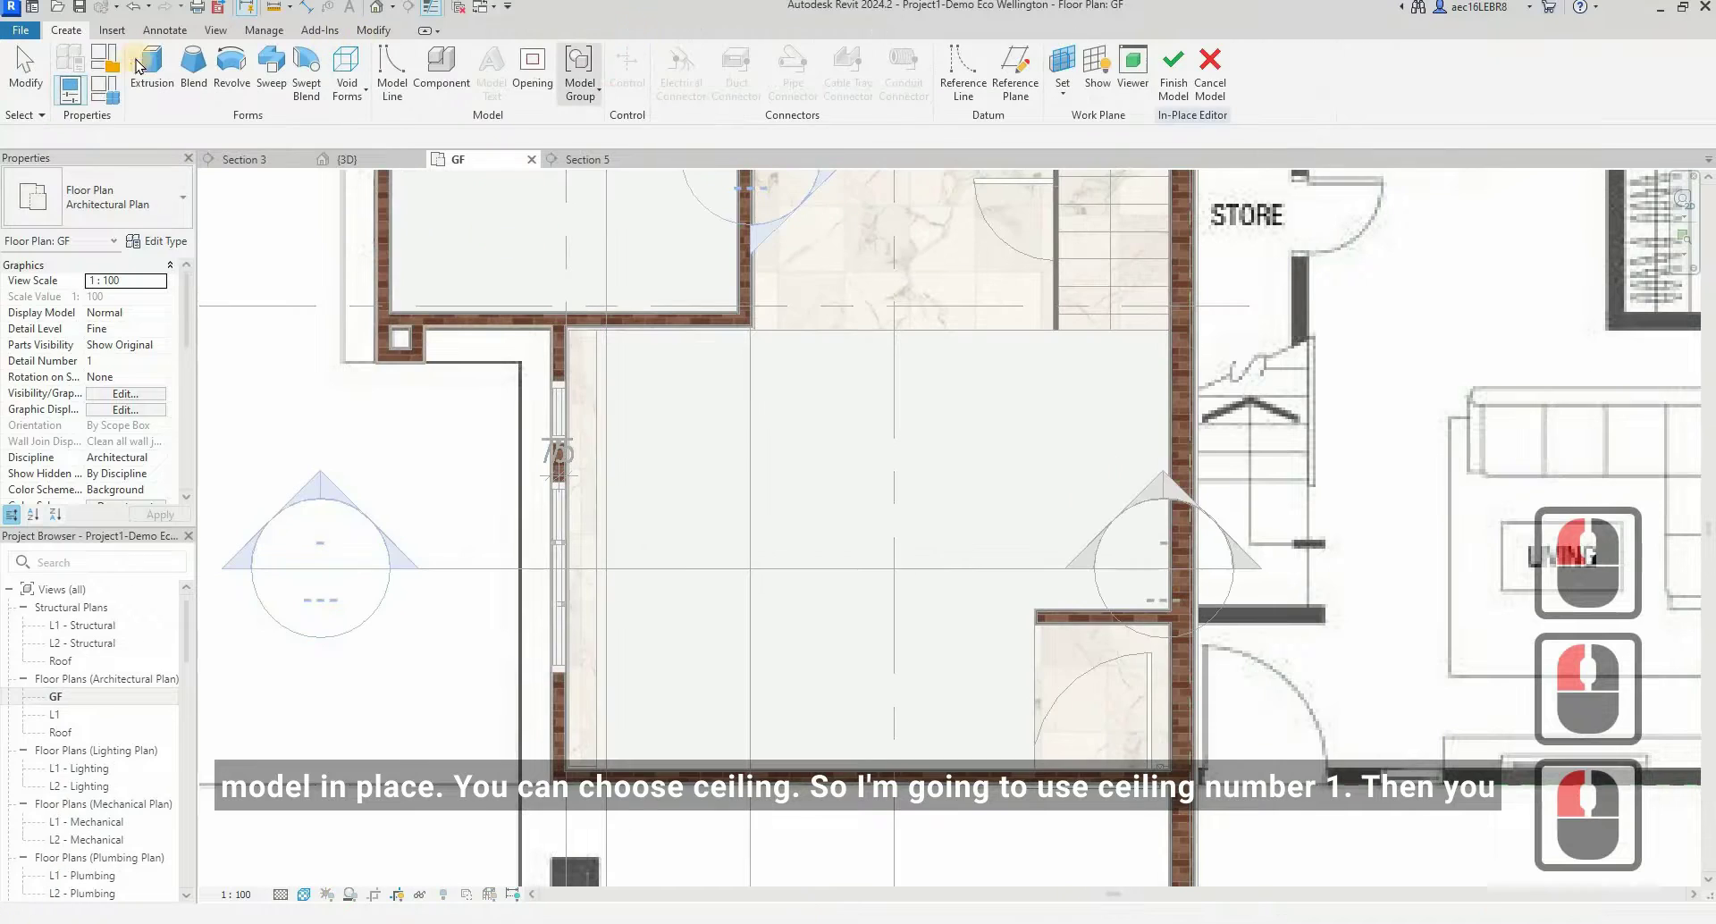
- Sketch a rectangular extrusion profile about 44 mm wide and 4006 mm long along the living ceiling's pelmet edge, wall to wall
{"action": "left_click", "coordinate": [579, 375]}
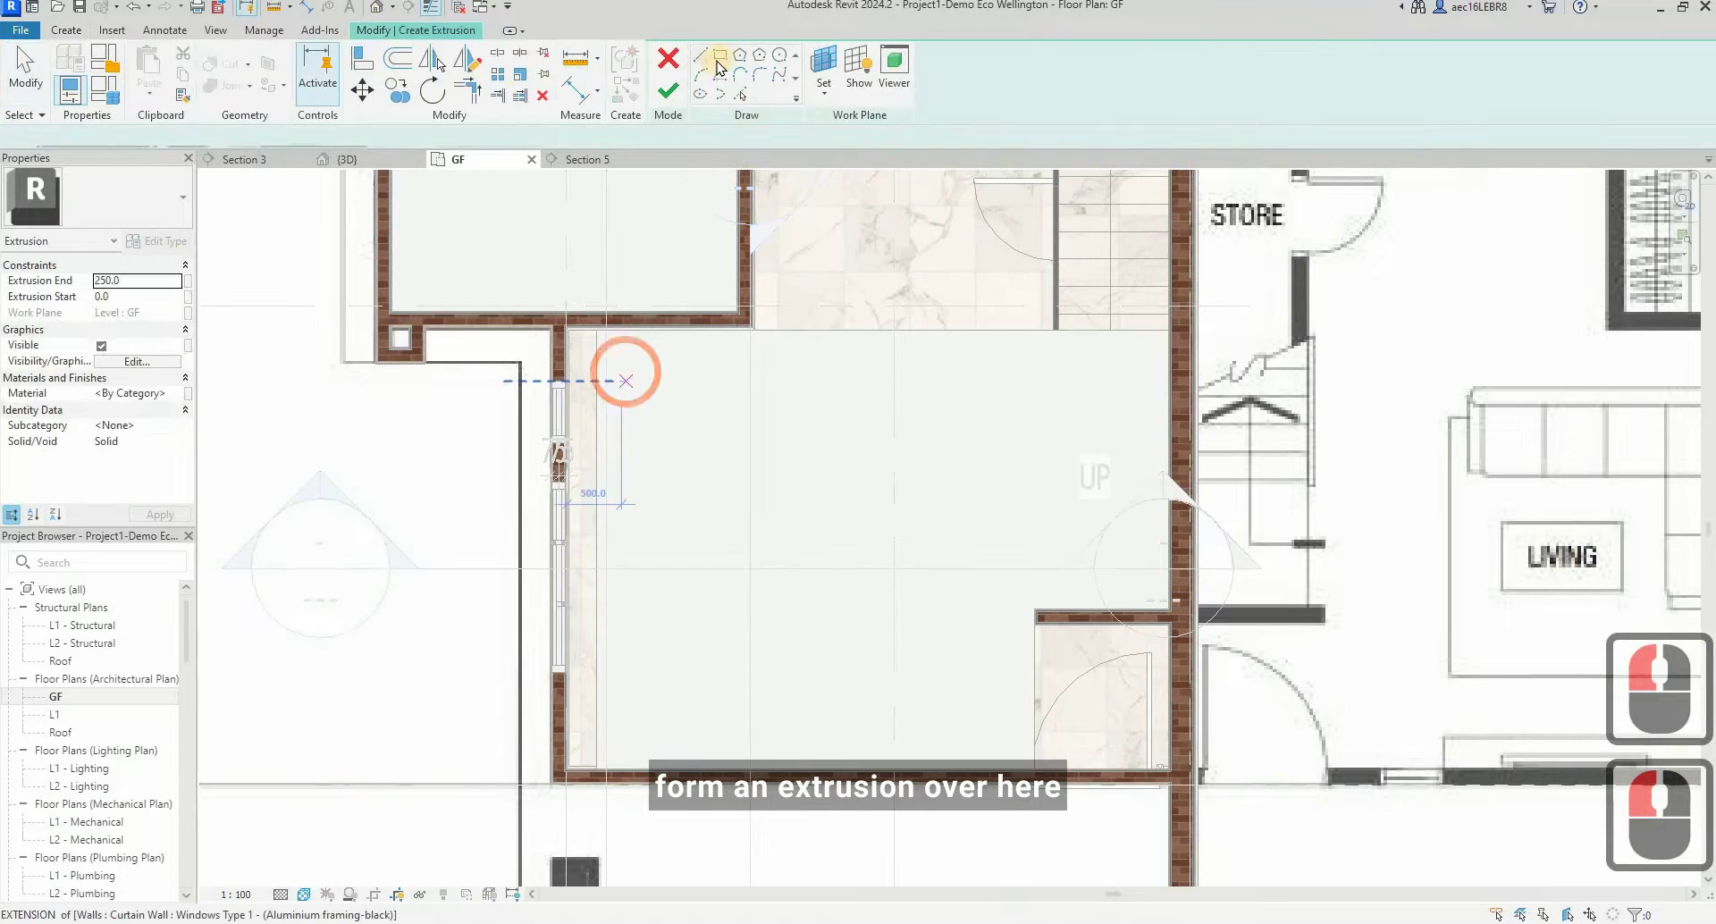
{"action": "left_click", "coordinate": [596, 330]}
{"action": "left_click", "coordinate": [597, 797]}
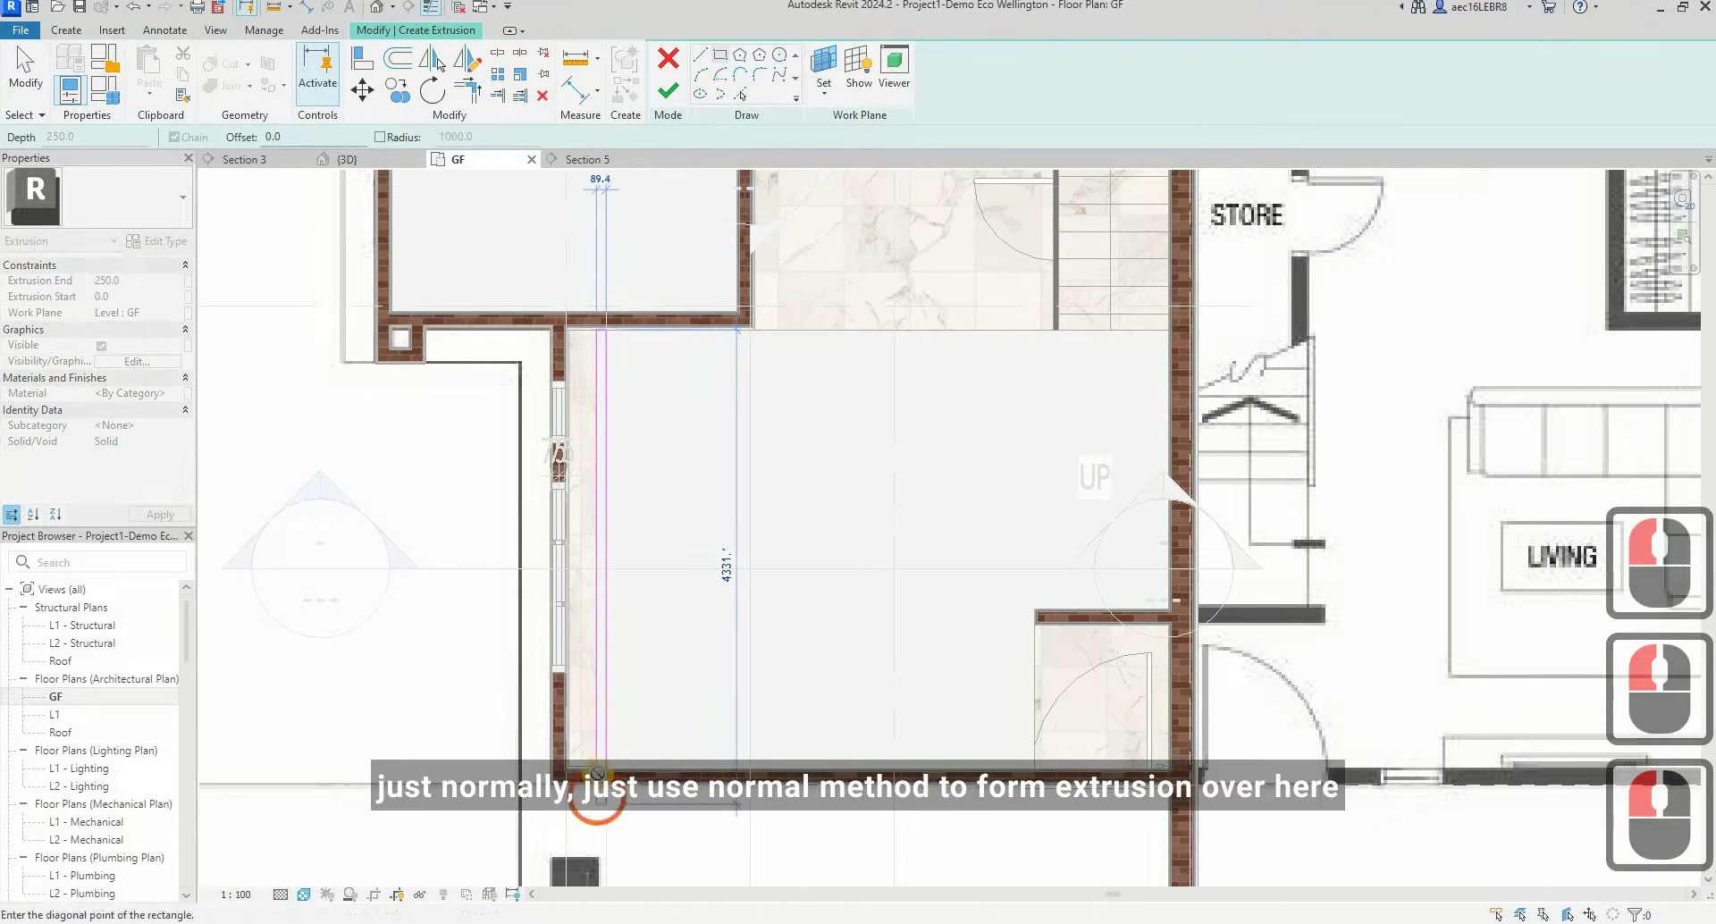
{"action": "scroll", "coordinate": [598, 794], "scroll_direction": "up", "scroll_amount": 13}
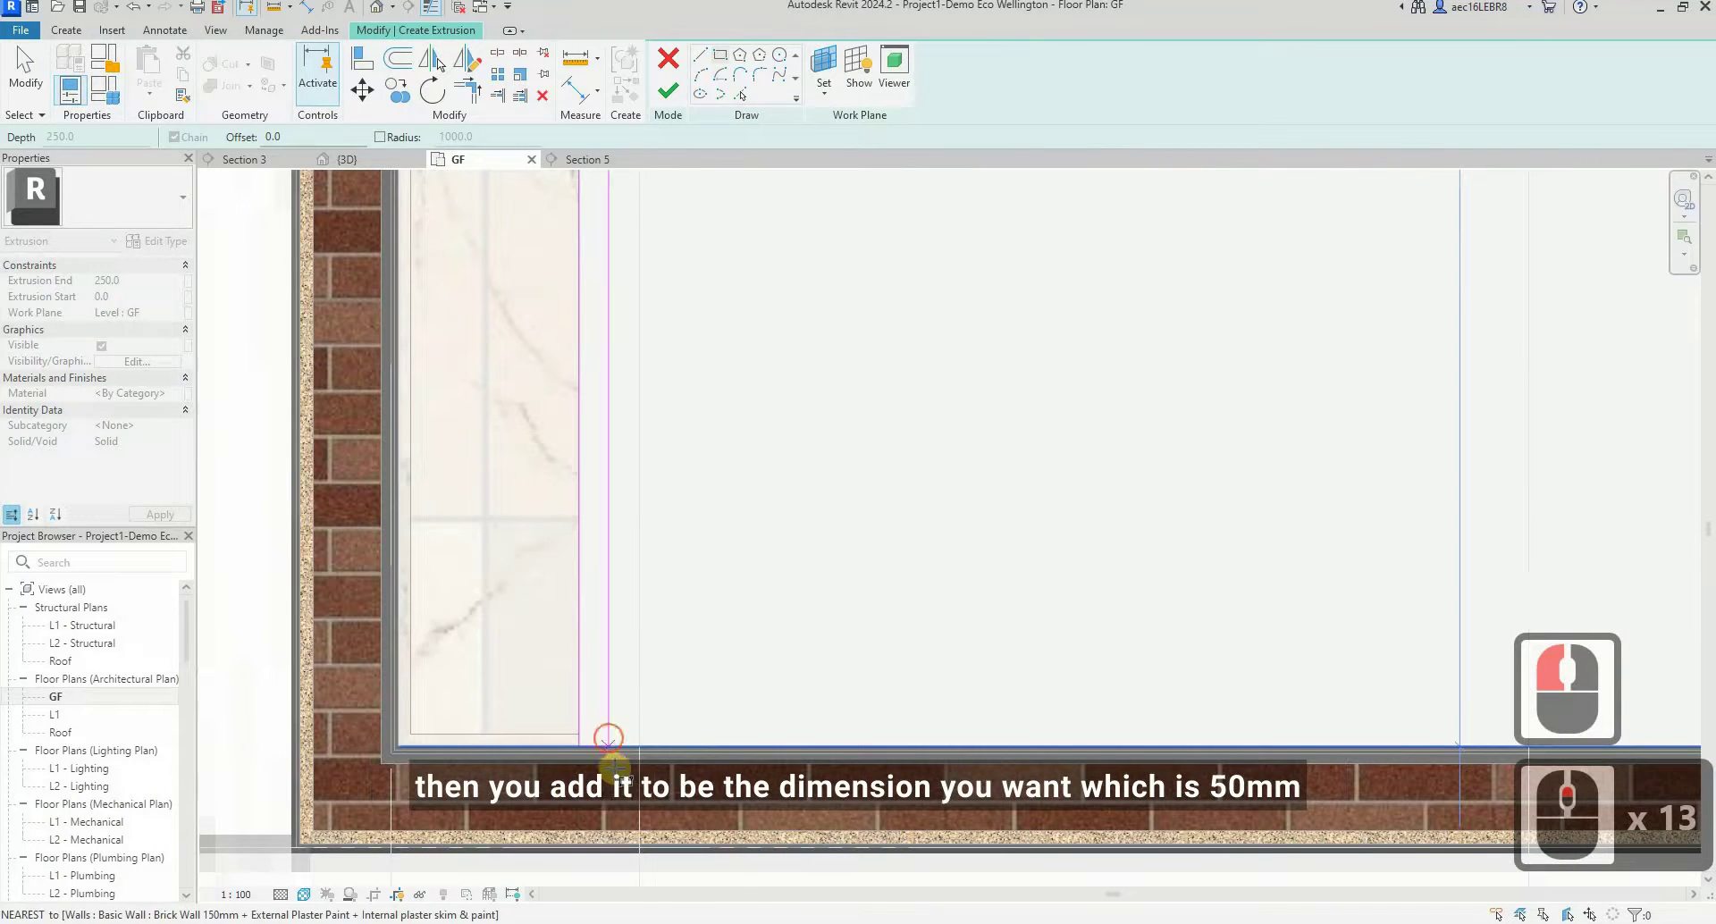
{"action": "left_click", "coordinate": [607, 739]}
{"action": "key", "text": "Escape"}
{"action": "scroll", "coordinate": [626, 570], "scroll_direction": "down", "scroll_amount": 5}
{"action": "key", "text": "Escape"}
- Set the width of the extrusion's rectangular profile to 50 mm by moving its long edge on the room side
{"action": "left_click", "coordinate": [617, 563]}
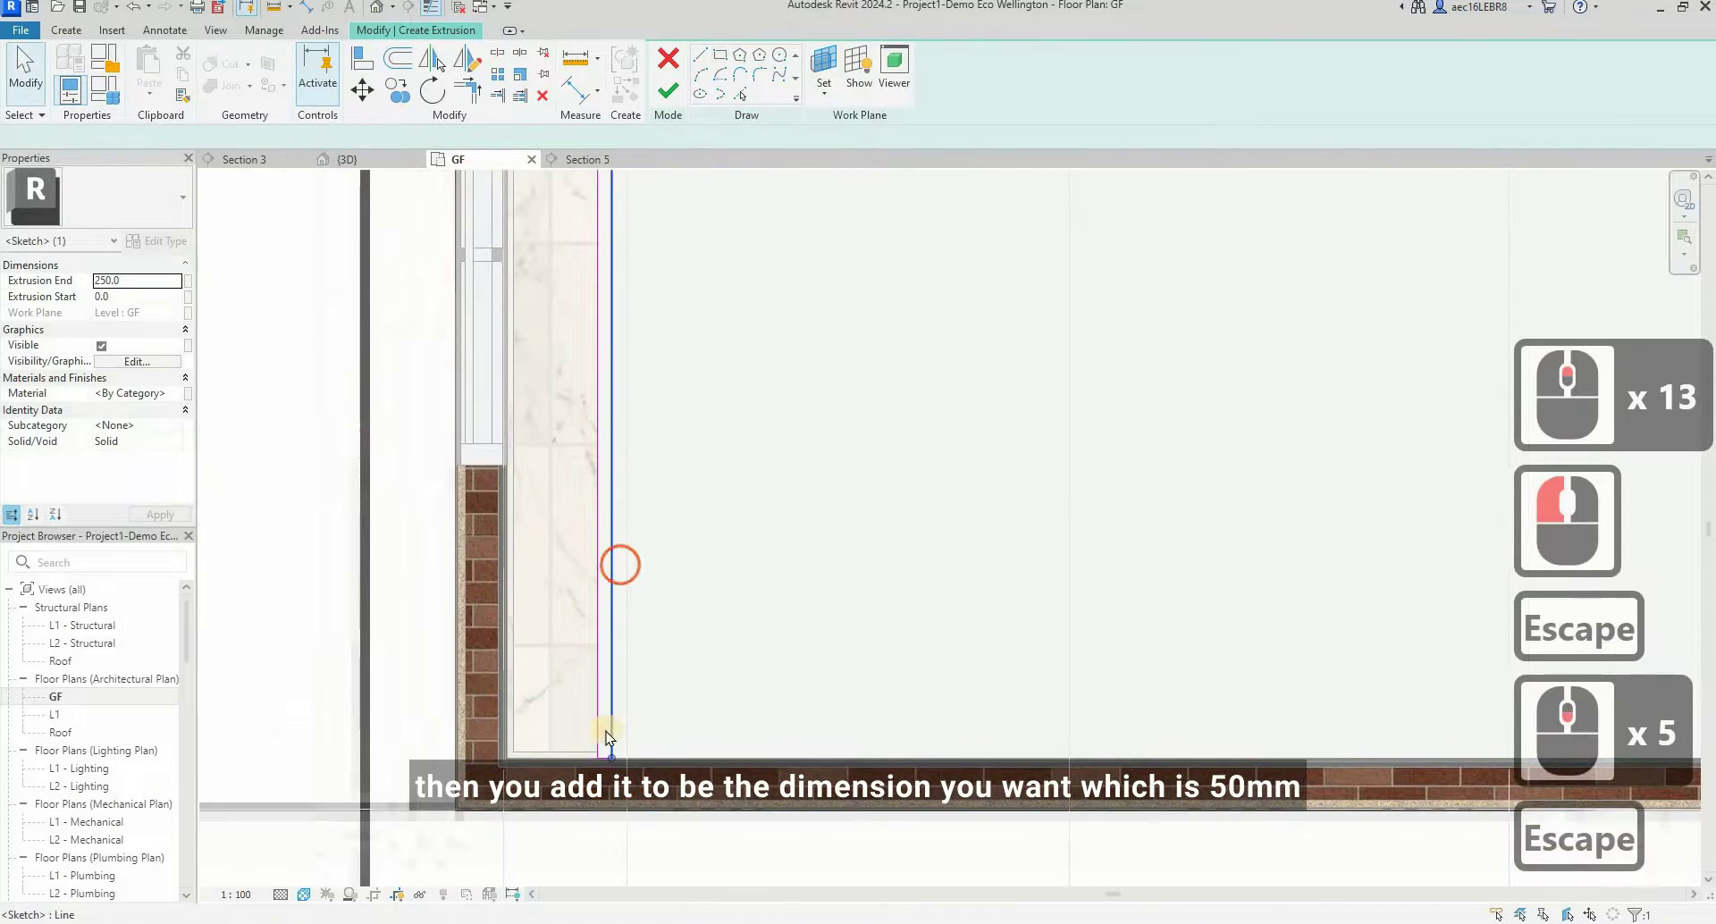
{"action": "scroll", "coordinate": [635, 744], "scroll_direction": "down", "scroll_amount": 2}
{"action": "middle_click_drag", "start_coordinate": [658, 402], "coordinate": [659, 679]}
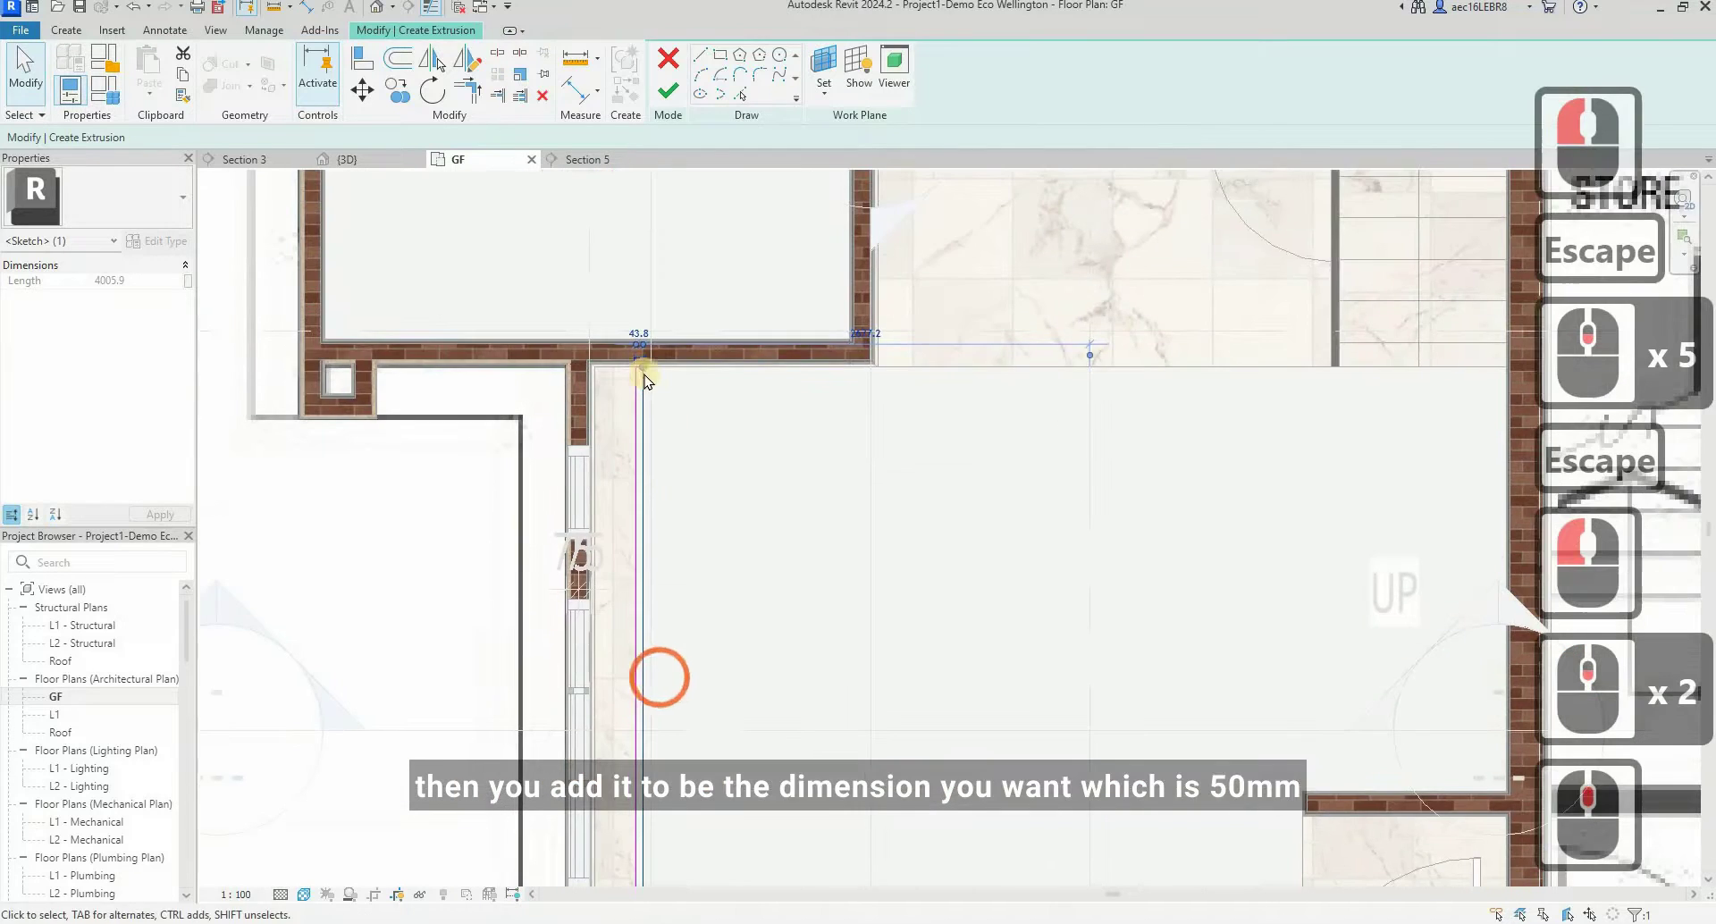
{"action": "scroll", "coordinate": [640, 371], "scroll_direction": "up", "scroll_amount": 4}
{"action": "left_click", "coordinate": [634, 307]}
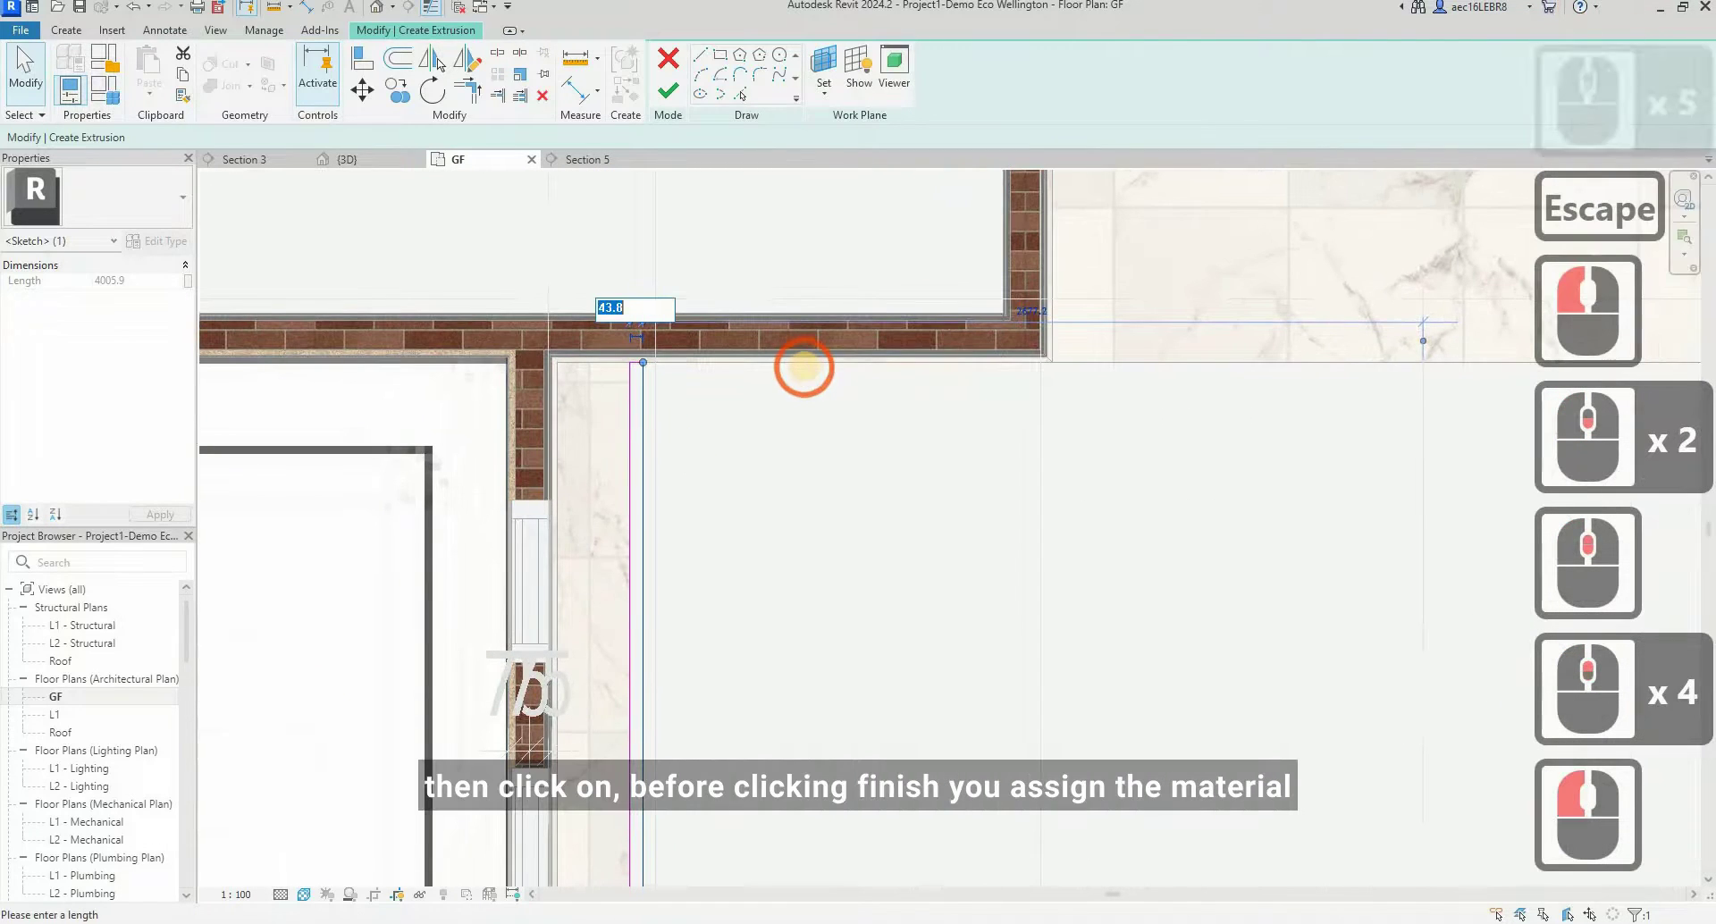
{"action": "type", "text": "50"}
{"action": "key", "text": "Return"}
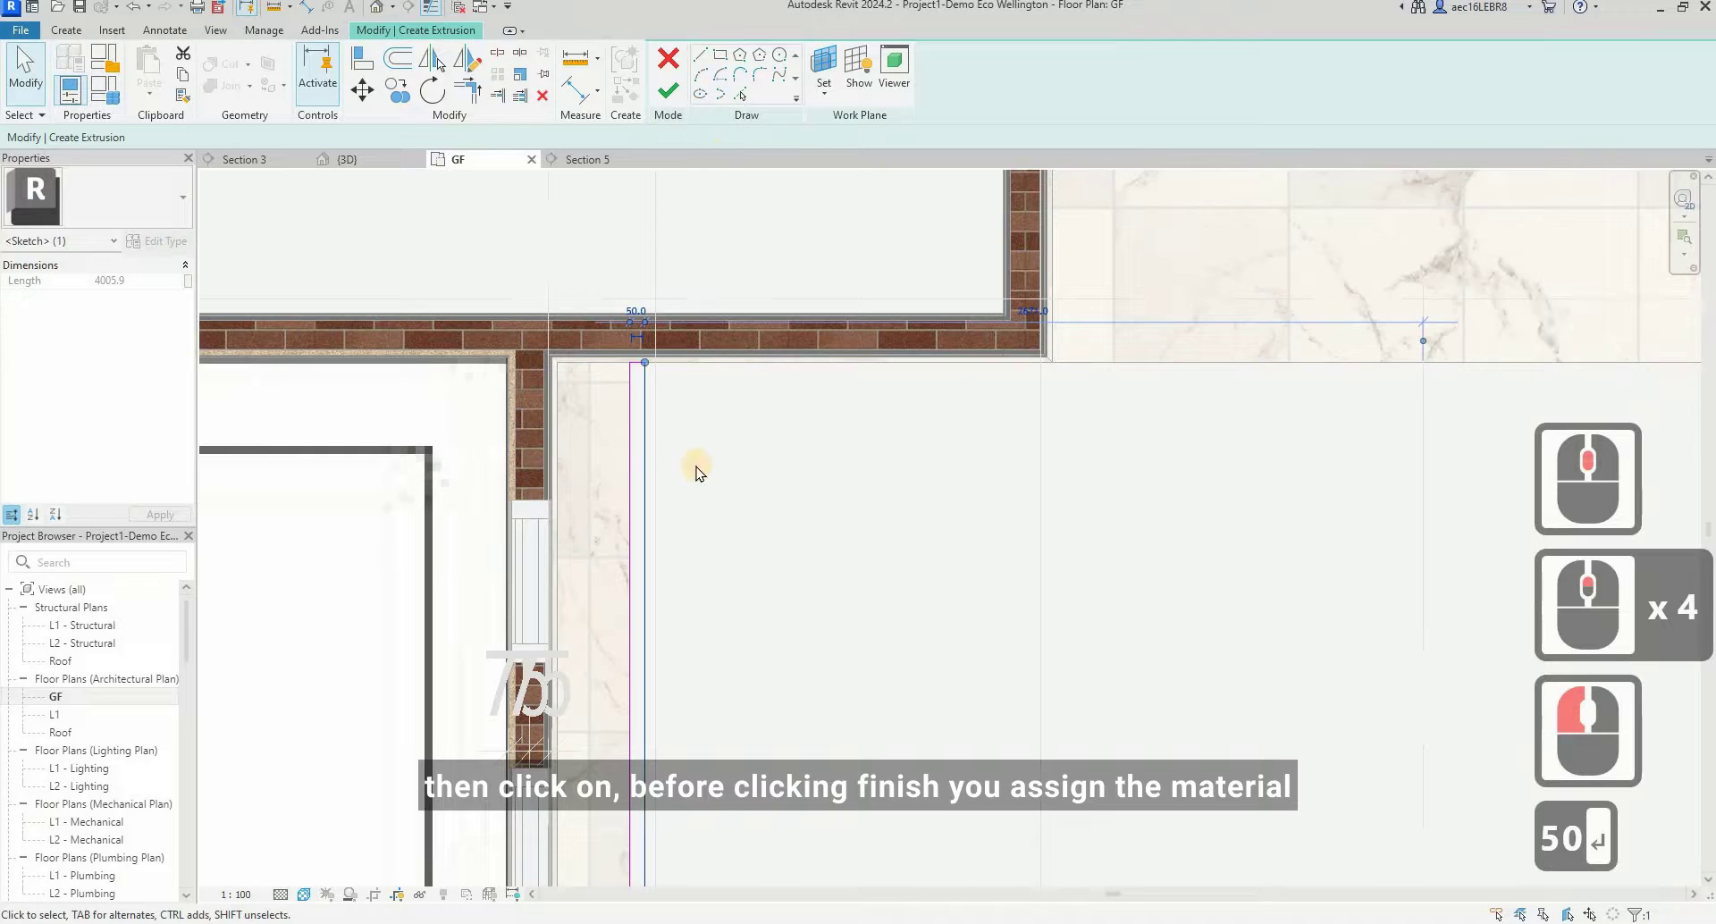
{"action": "key", "text": "Escape"}
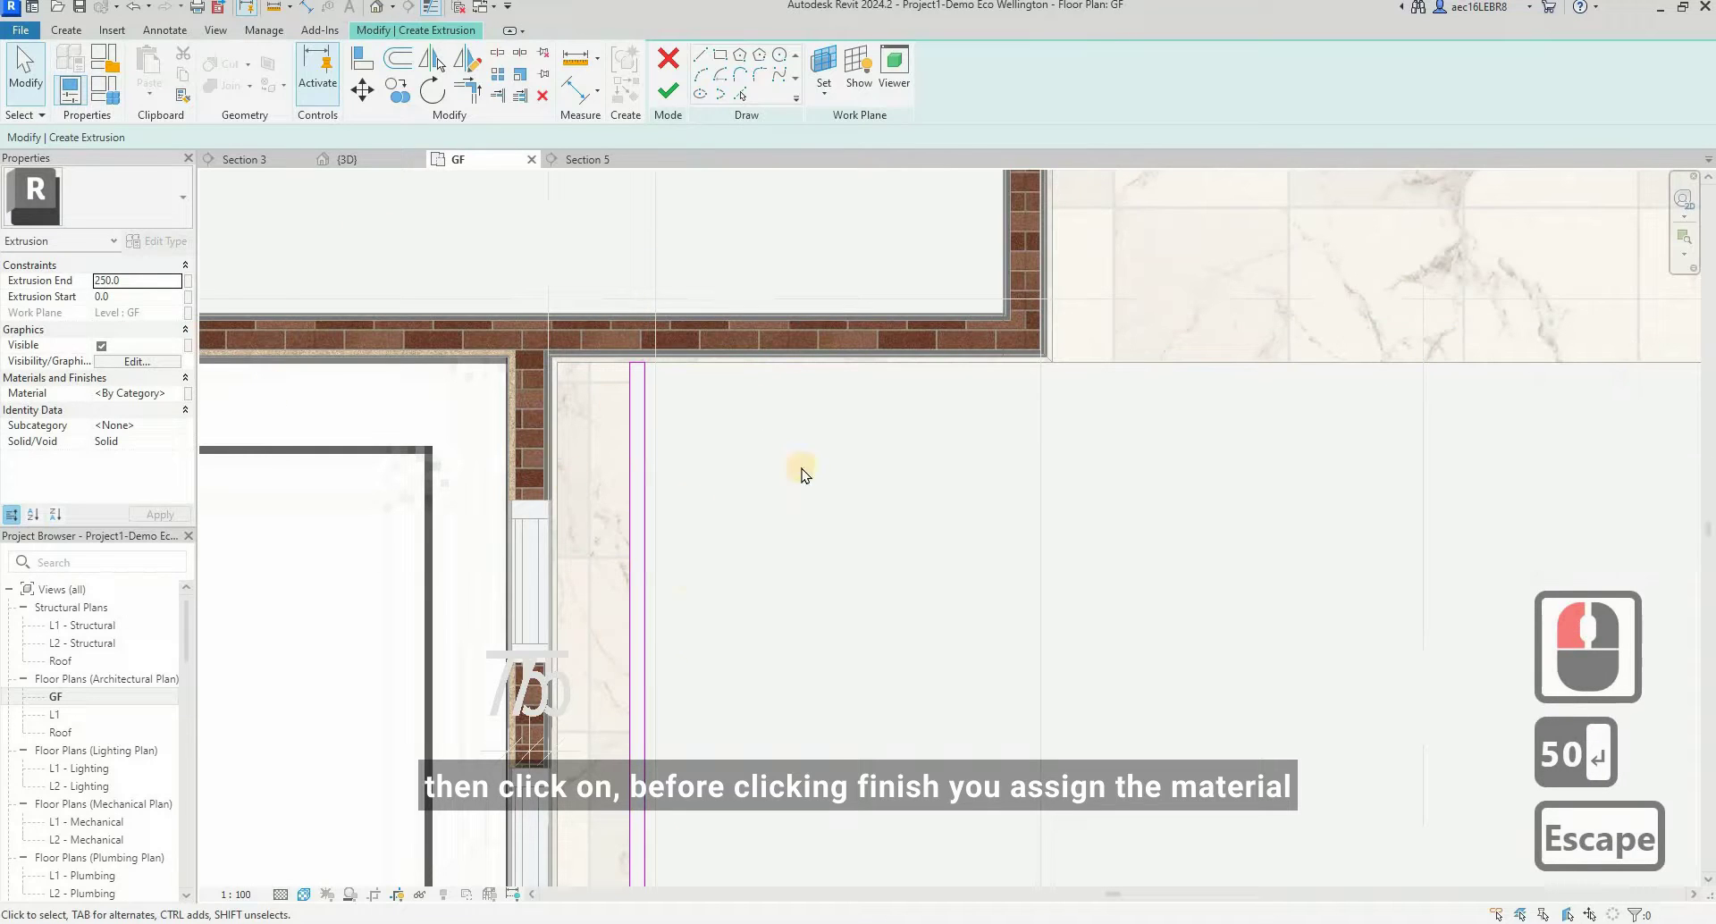
- Assign the Gypsum Wall Board material to the extrusion and finish the in-place ceiling
{"action": "left_click", "coordinate": [181, 394]}
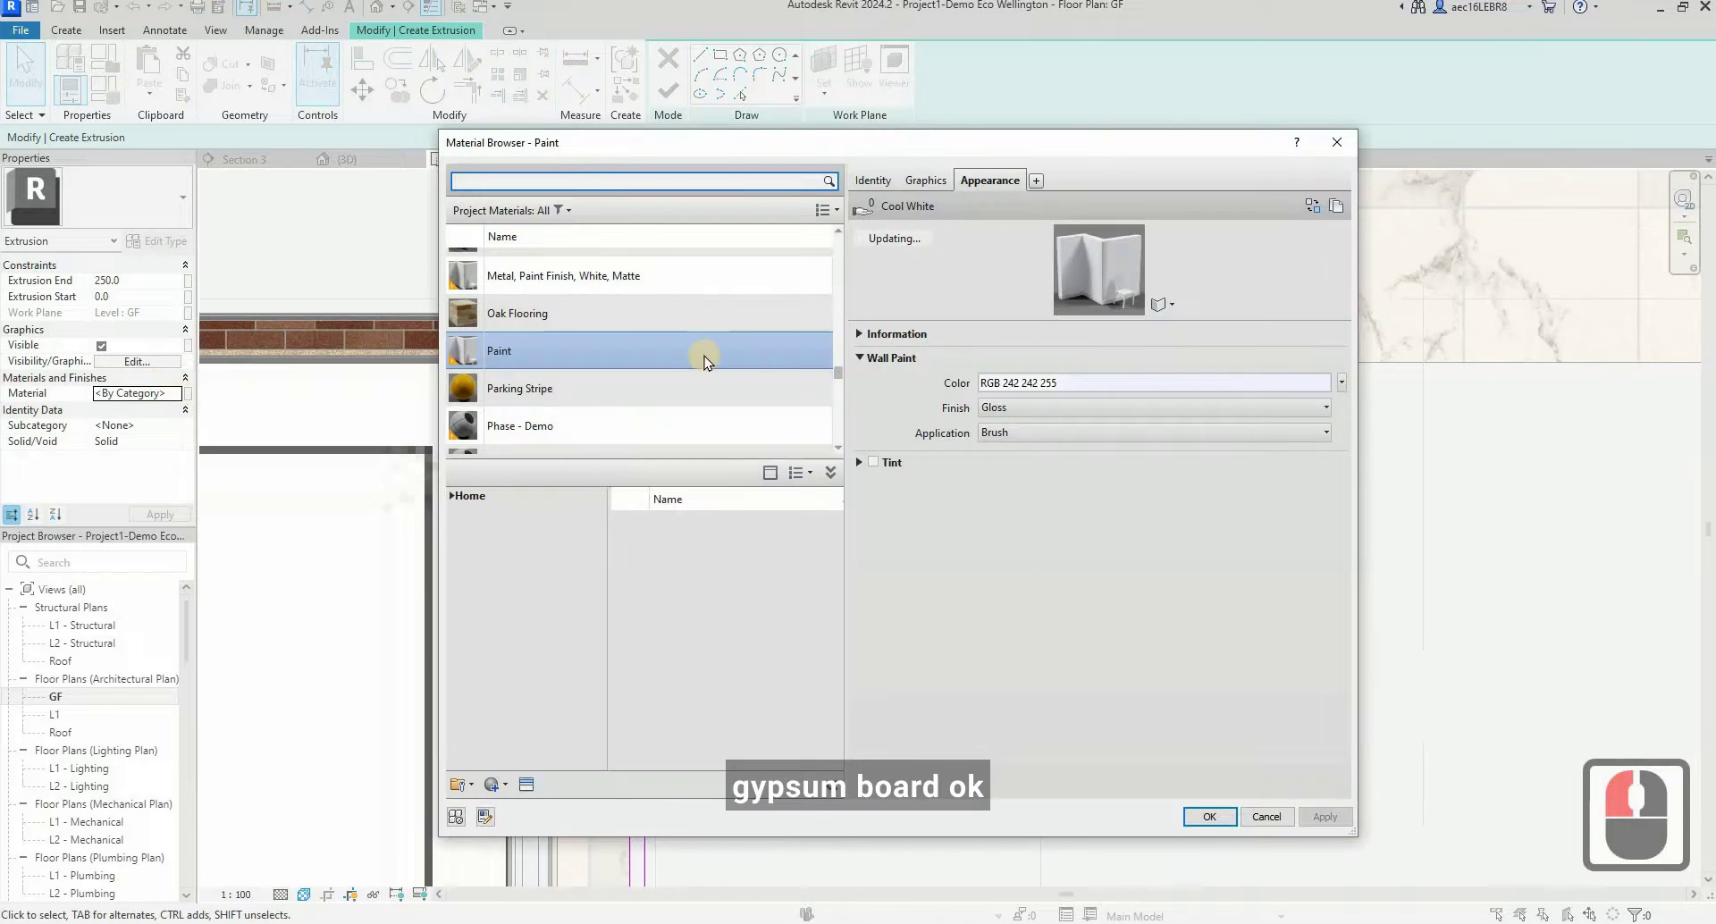
{"action": "left_click", "coordinate": [595, 181]}
{"action": "left_click", "coordinate": [595, 182]}
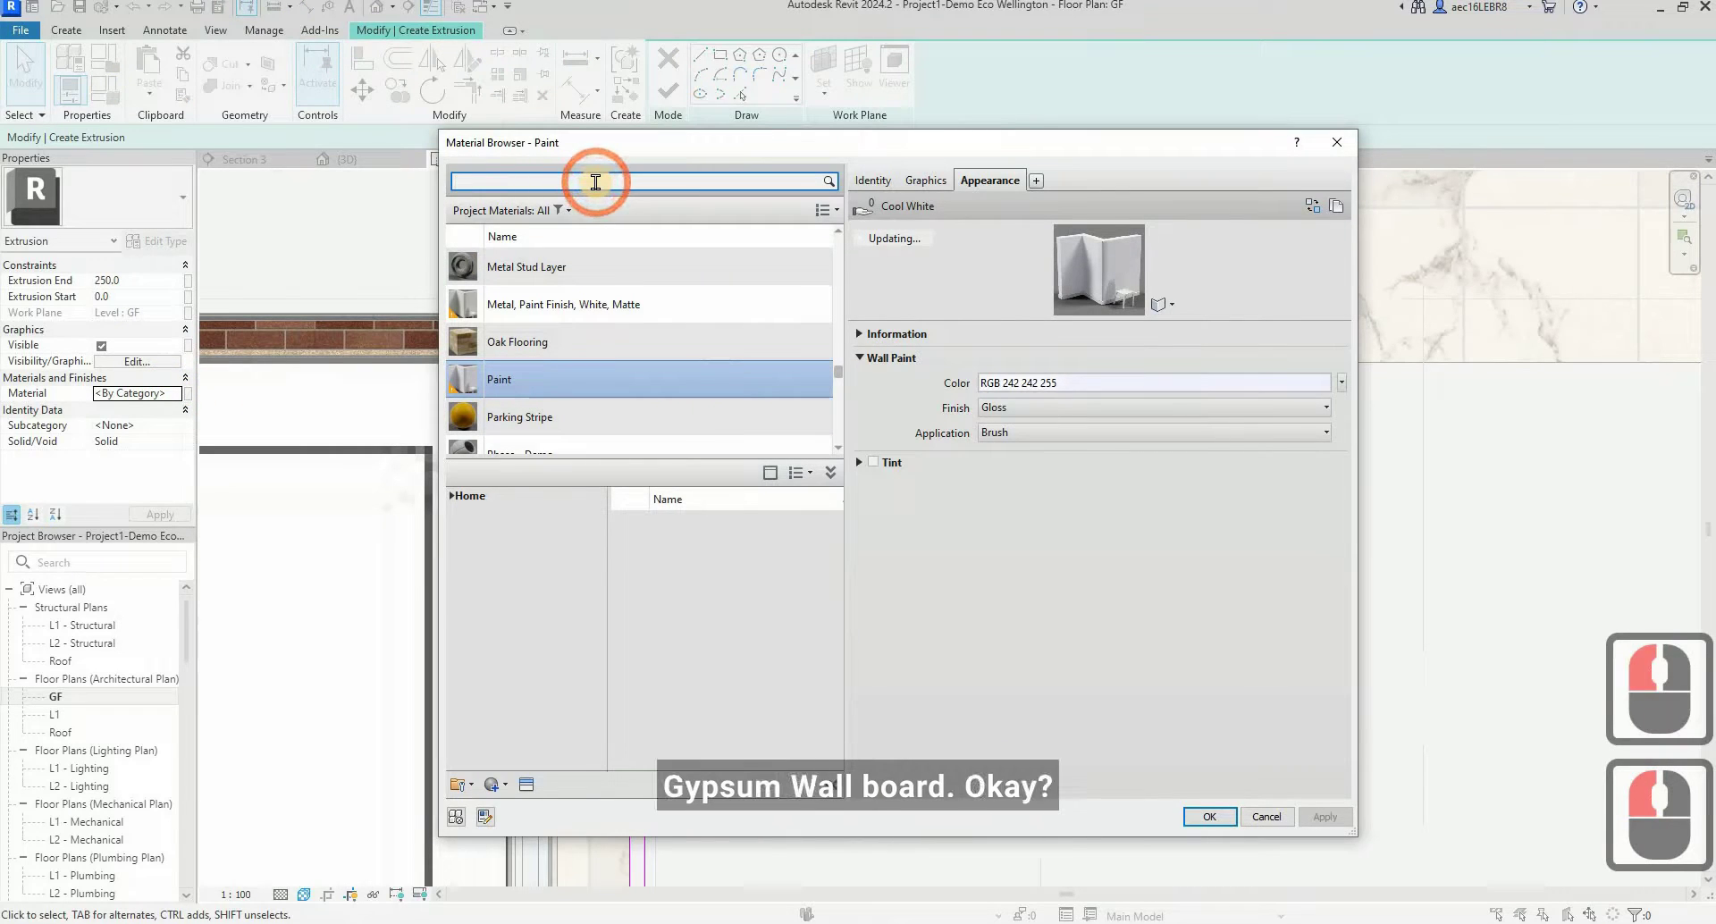
{"action": "type", "text": "plaster"}
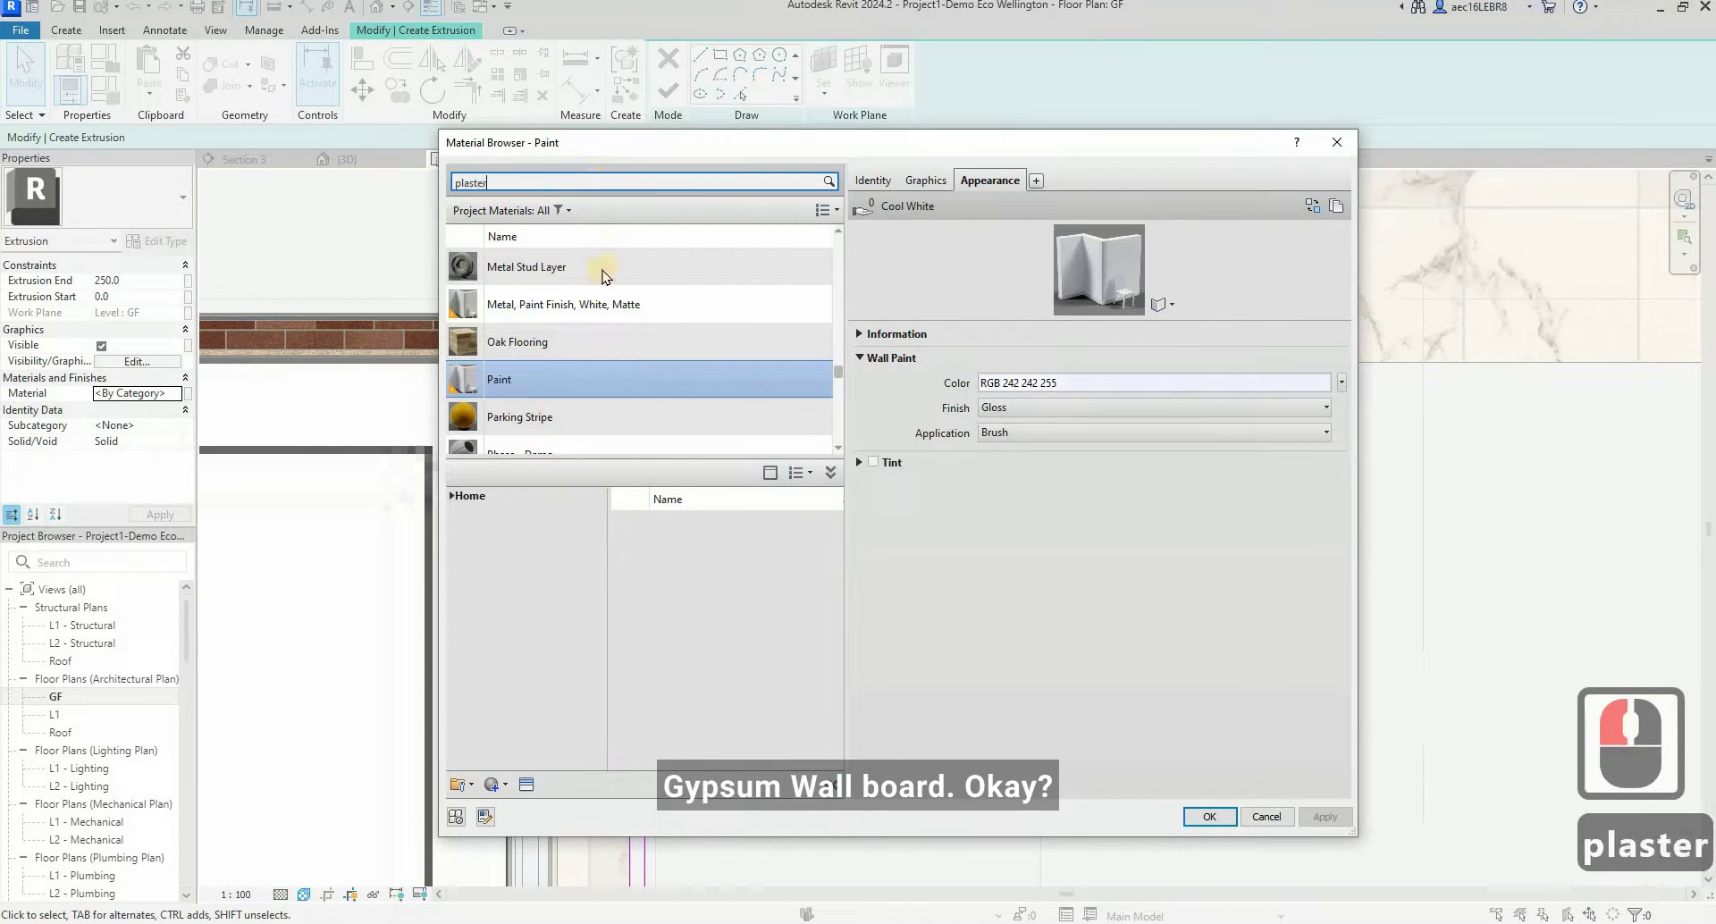
{"action": "left_click", "coordinate": [601, 291]}
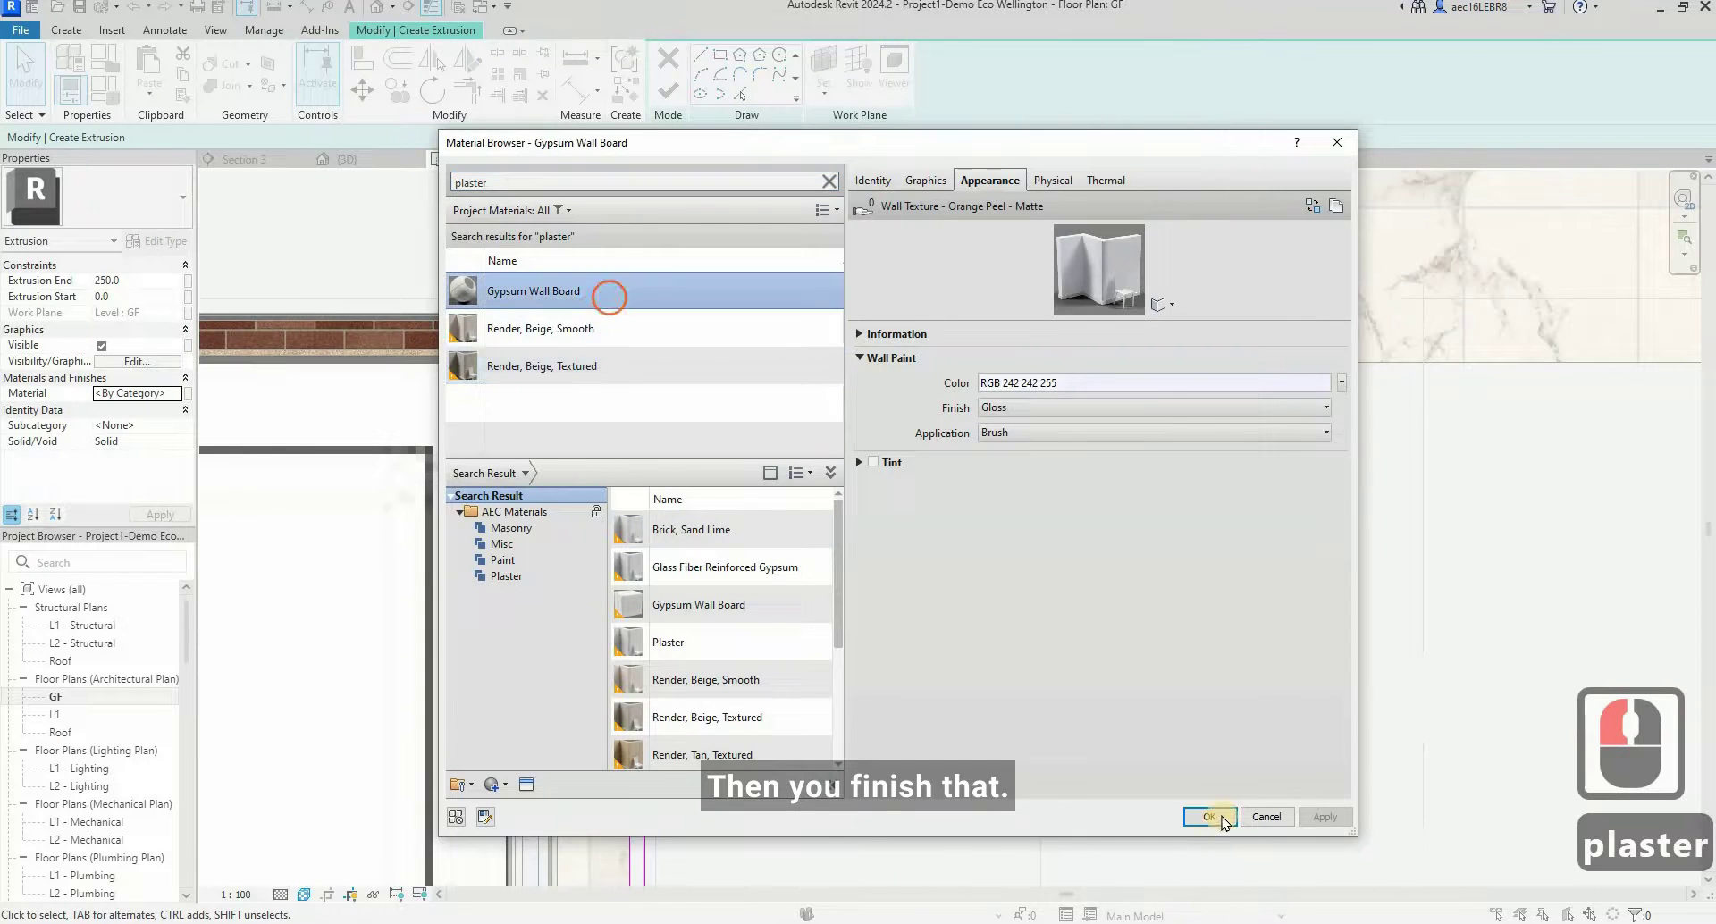
{"action": "left_click", "coordinate": [1229, 817]}
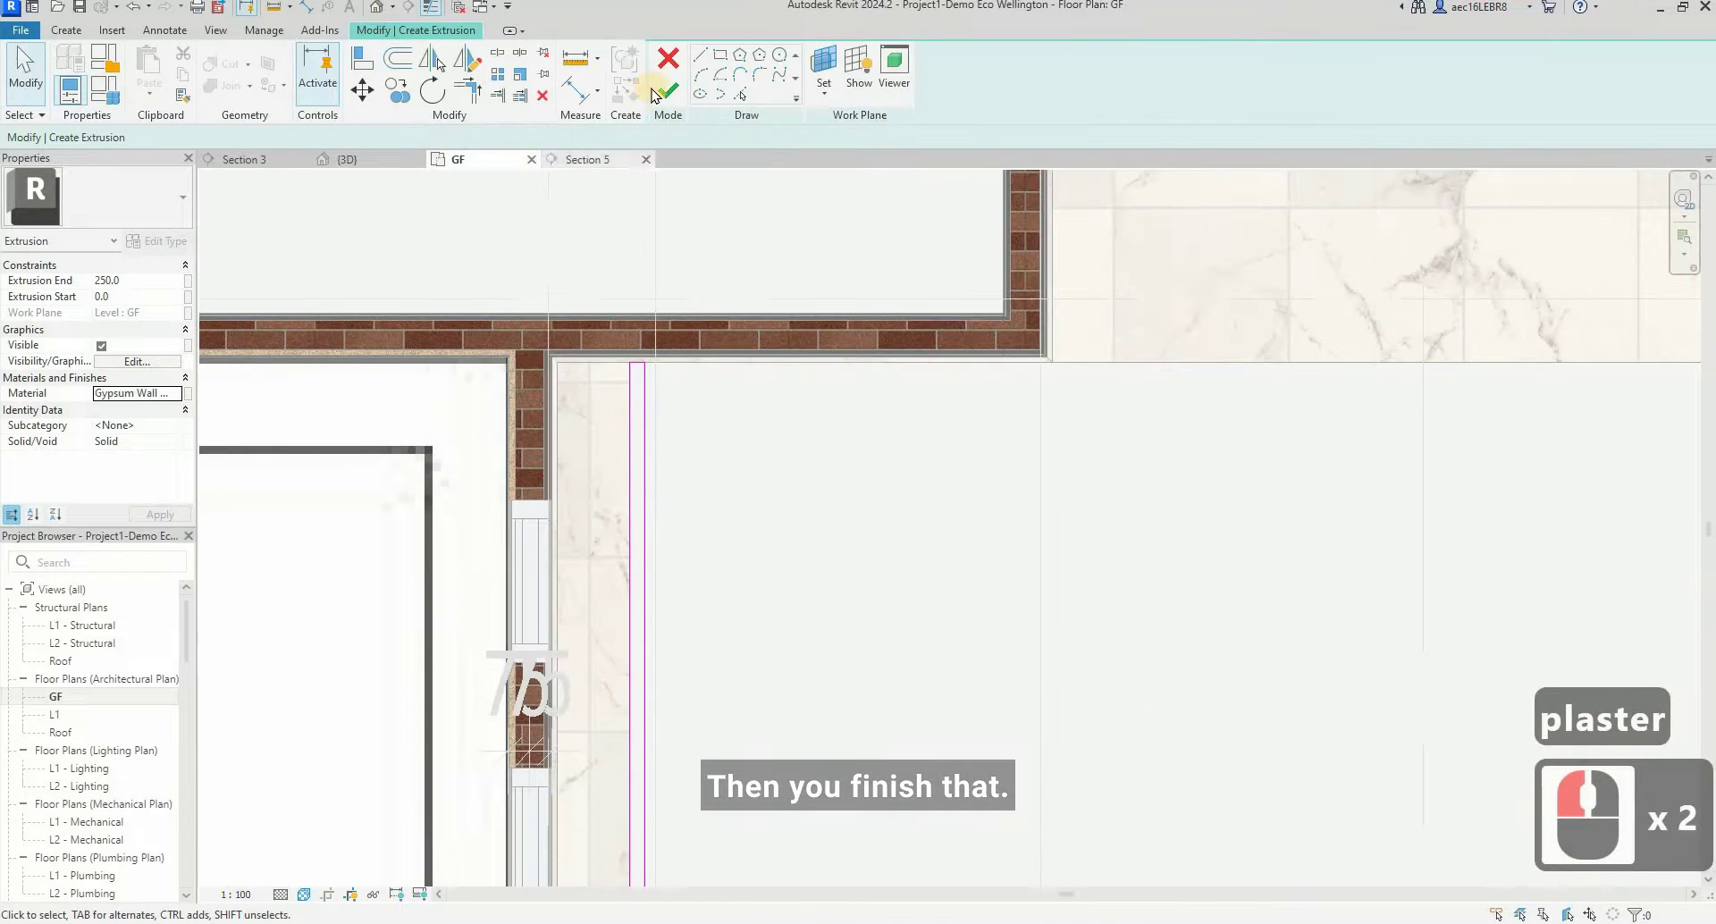
{"action": "left_click", "coordinate": [666, 94]}
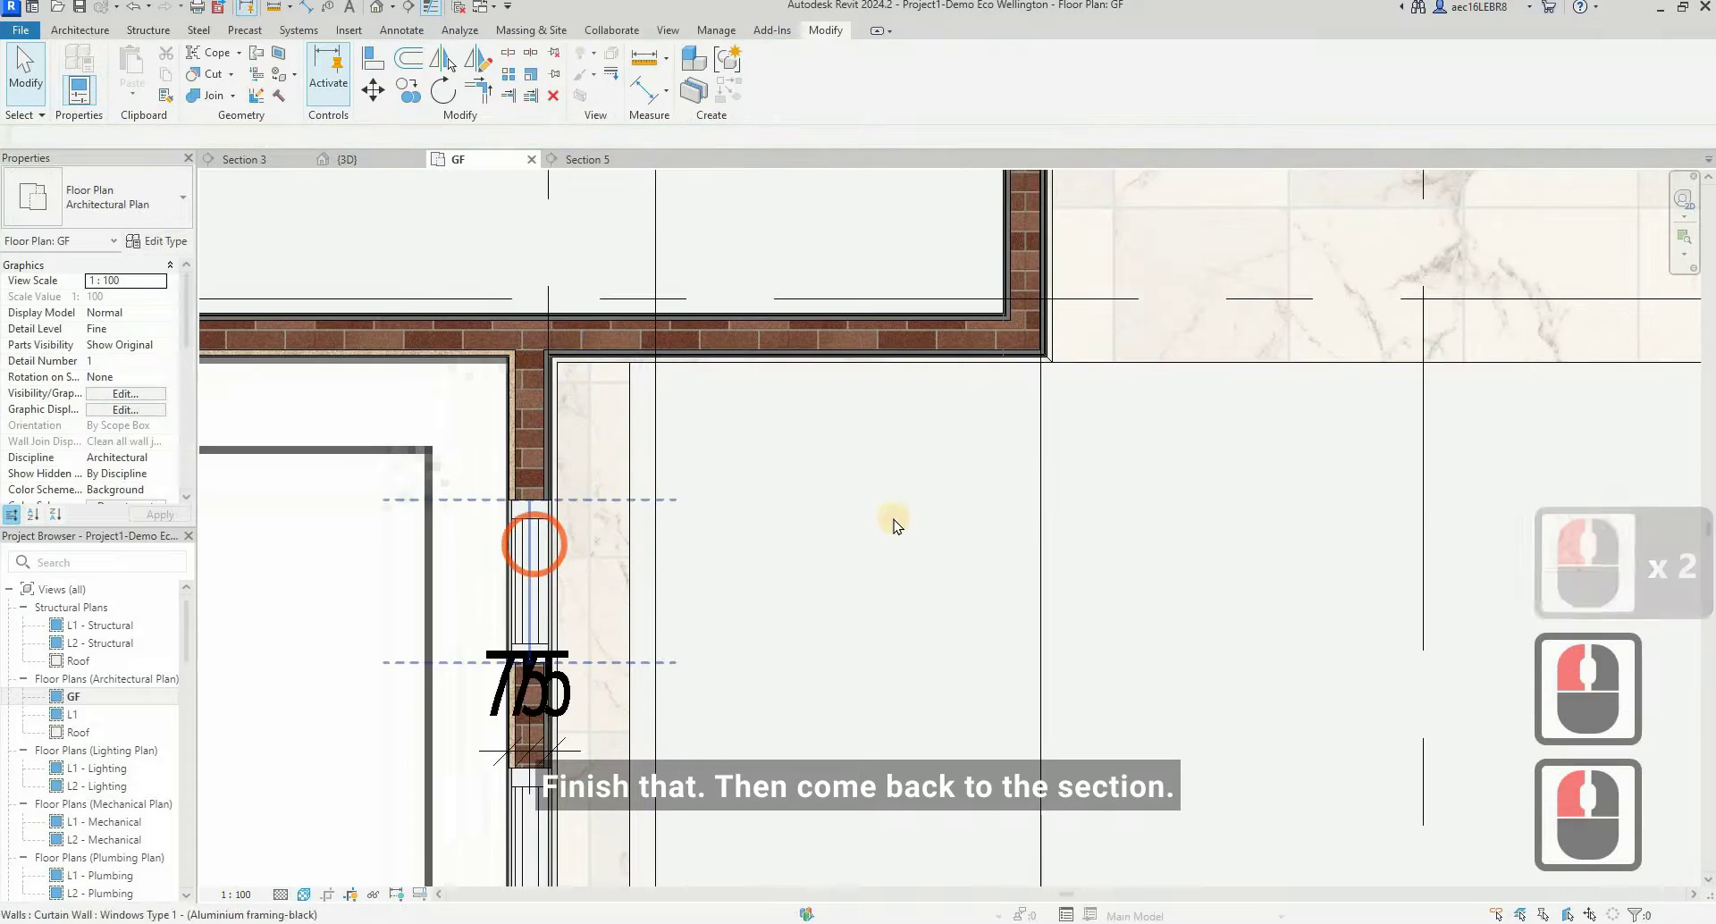
- In the living room section, stretch the vertical ceiling part to span from the living ceiling's underside up to the concrete slab
{"action": "scroll", "coordinate": [888, 517], "scroll_direction": "down", "scroll_amount": 10}
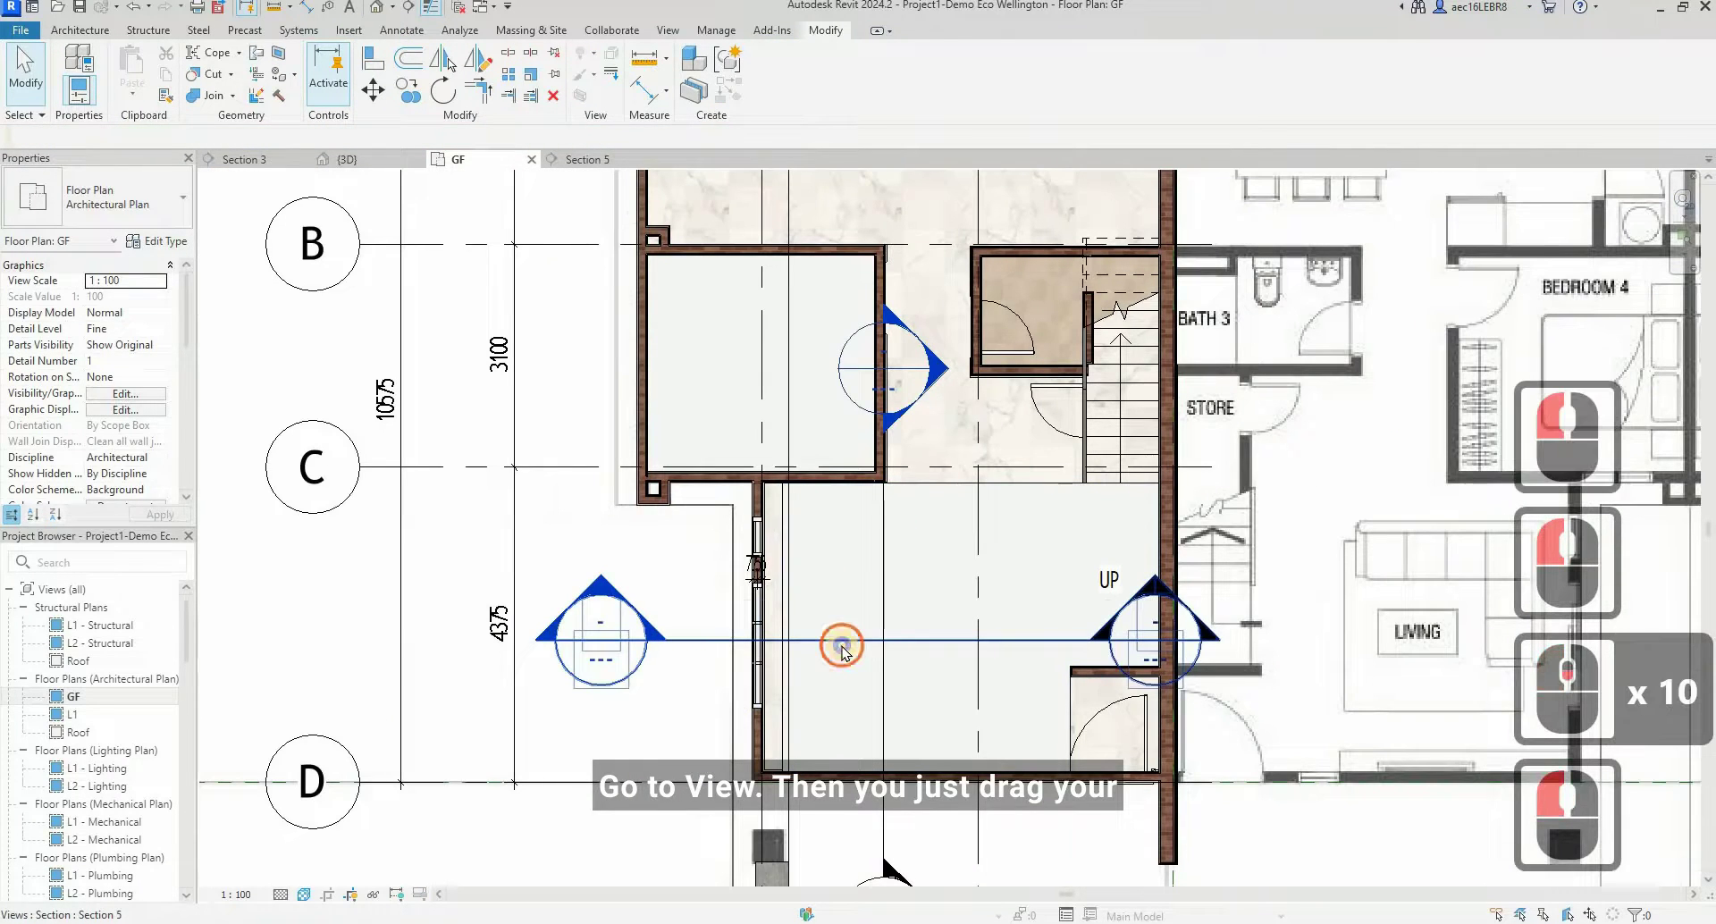
{"action": "left_click", "coordinate": [844, 643]}
{"action": "right_click", "coordinate": [843, 642]}
{"action": "left_click", "coordinate": [961, 229]}
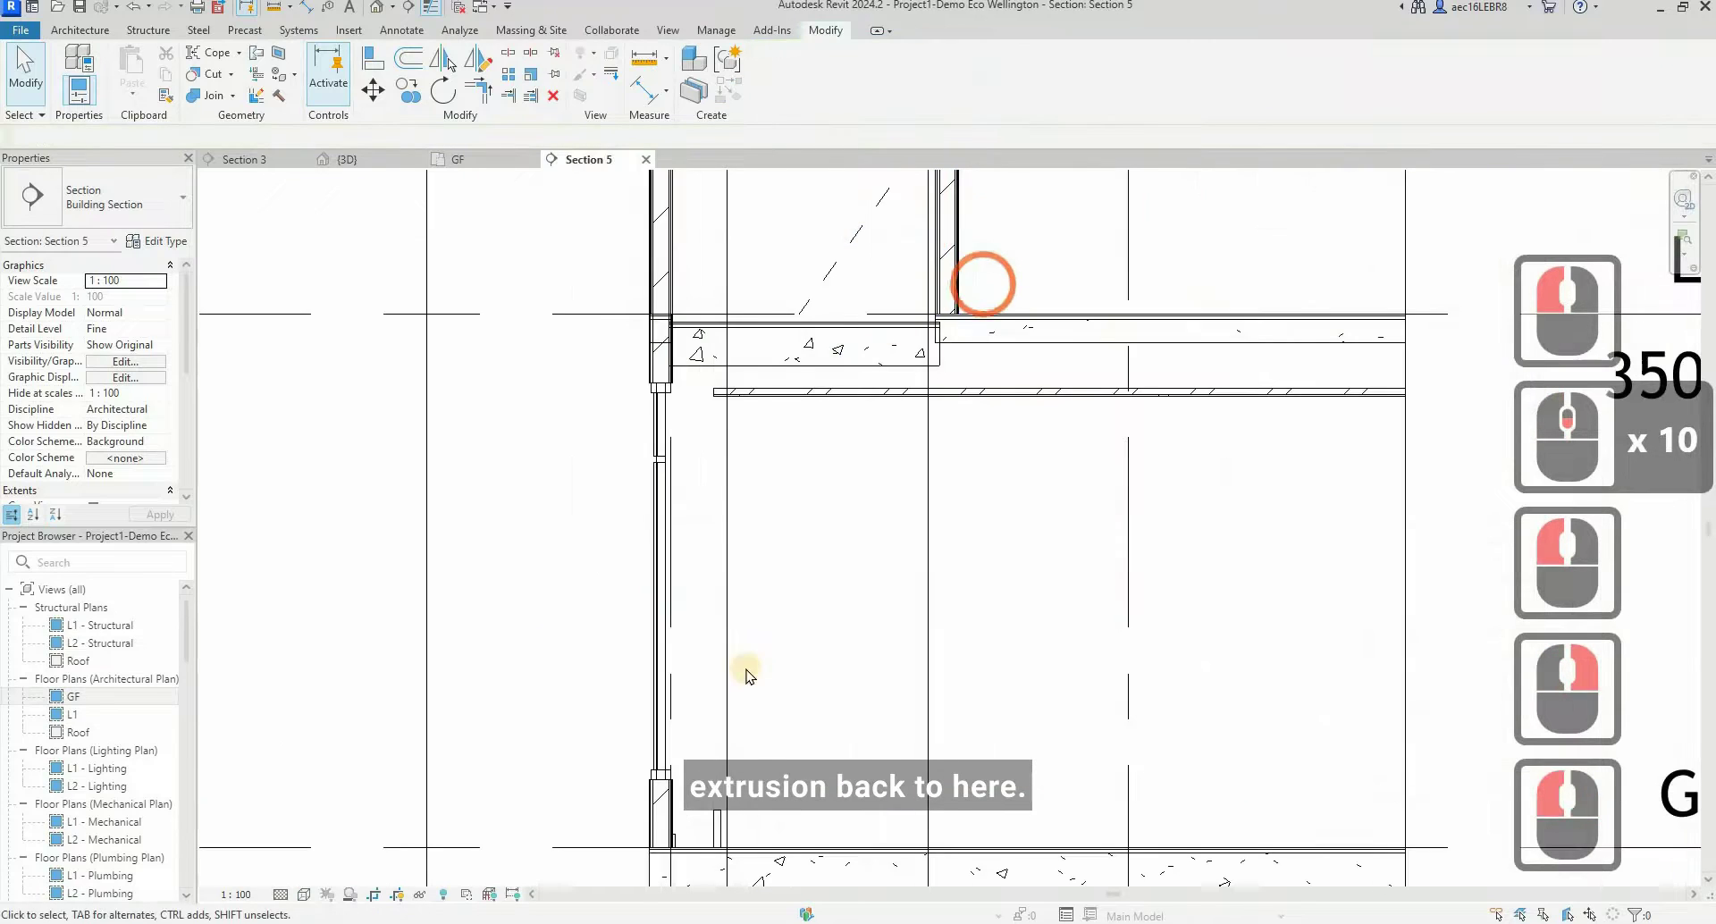
{"action": "left_click", "coordinate": [721, 818]}
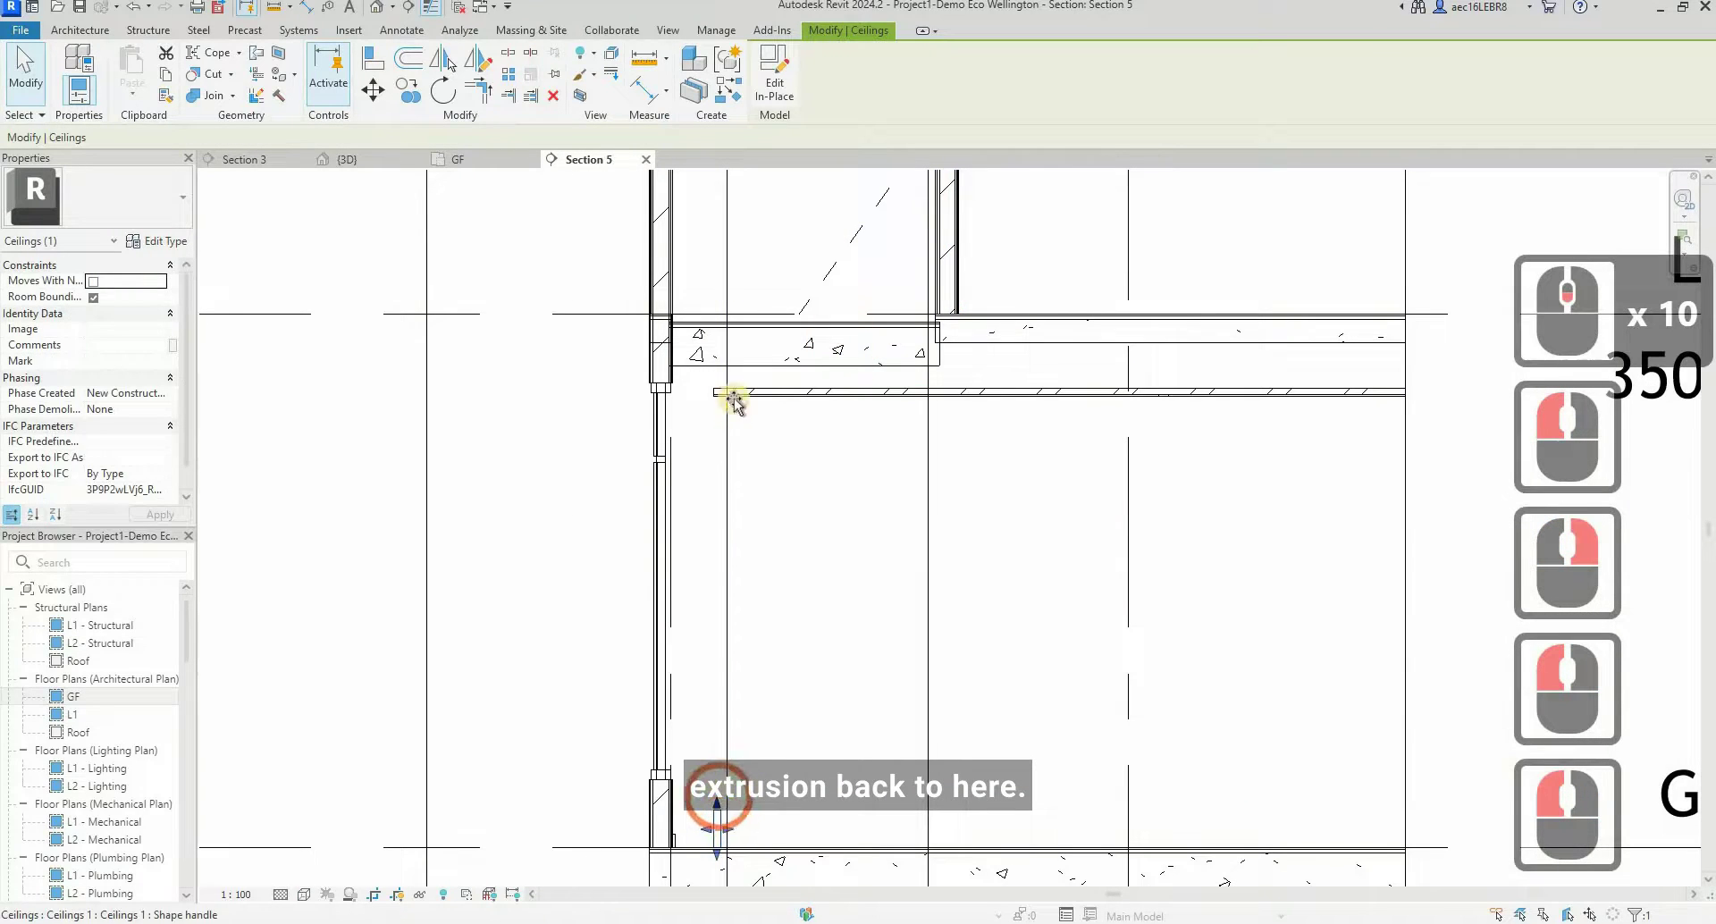
{"action": "left_click_drag", "start_coordinate": [733, 399], "coordinate": [727, 401]}
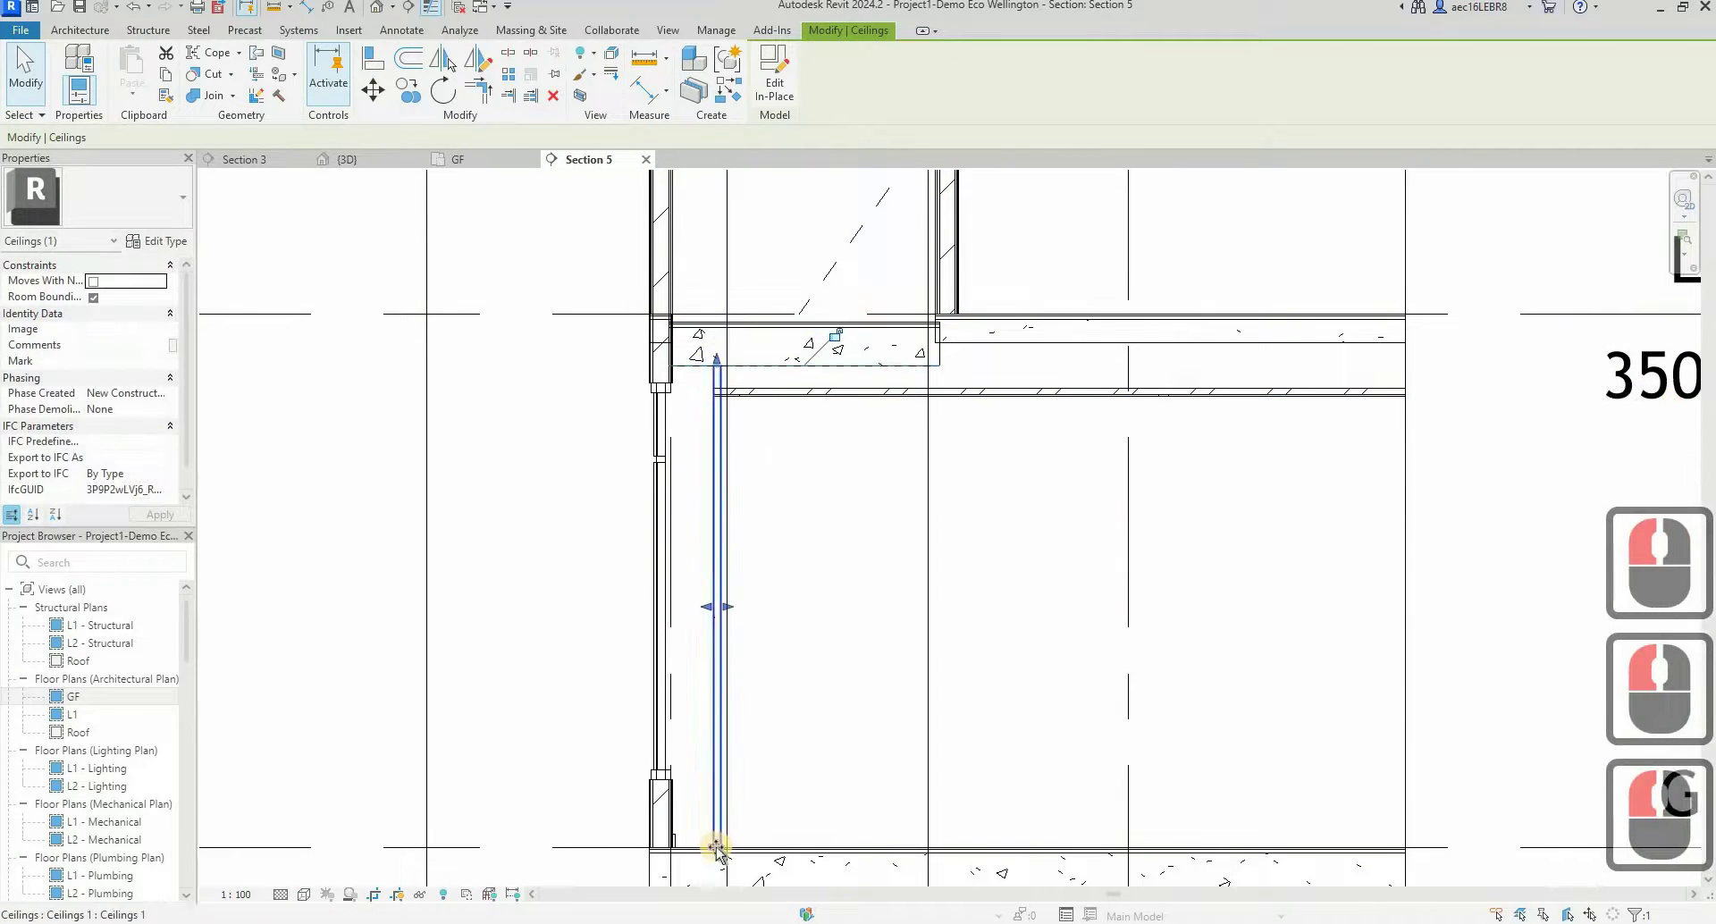
{"action": "left_click_drag", "start_coordinate": [718, 849], "coordinate": [693, 399]}
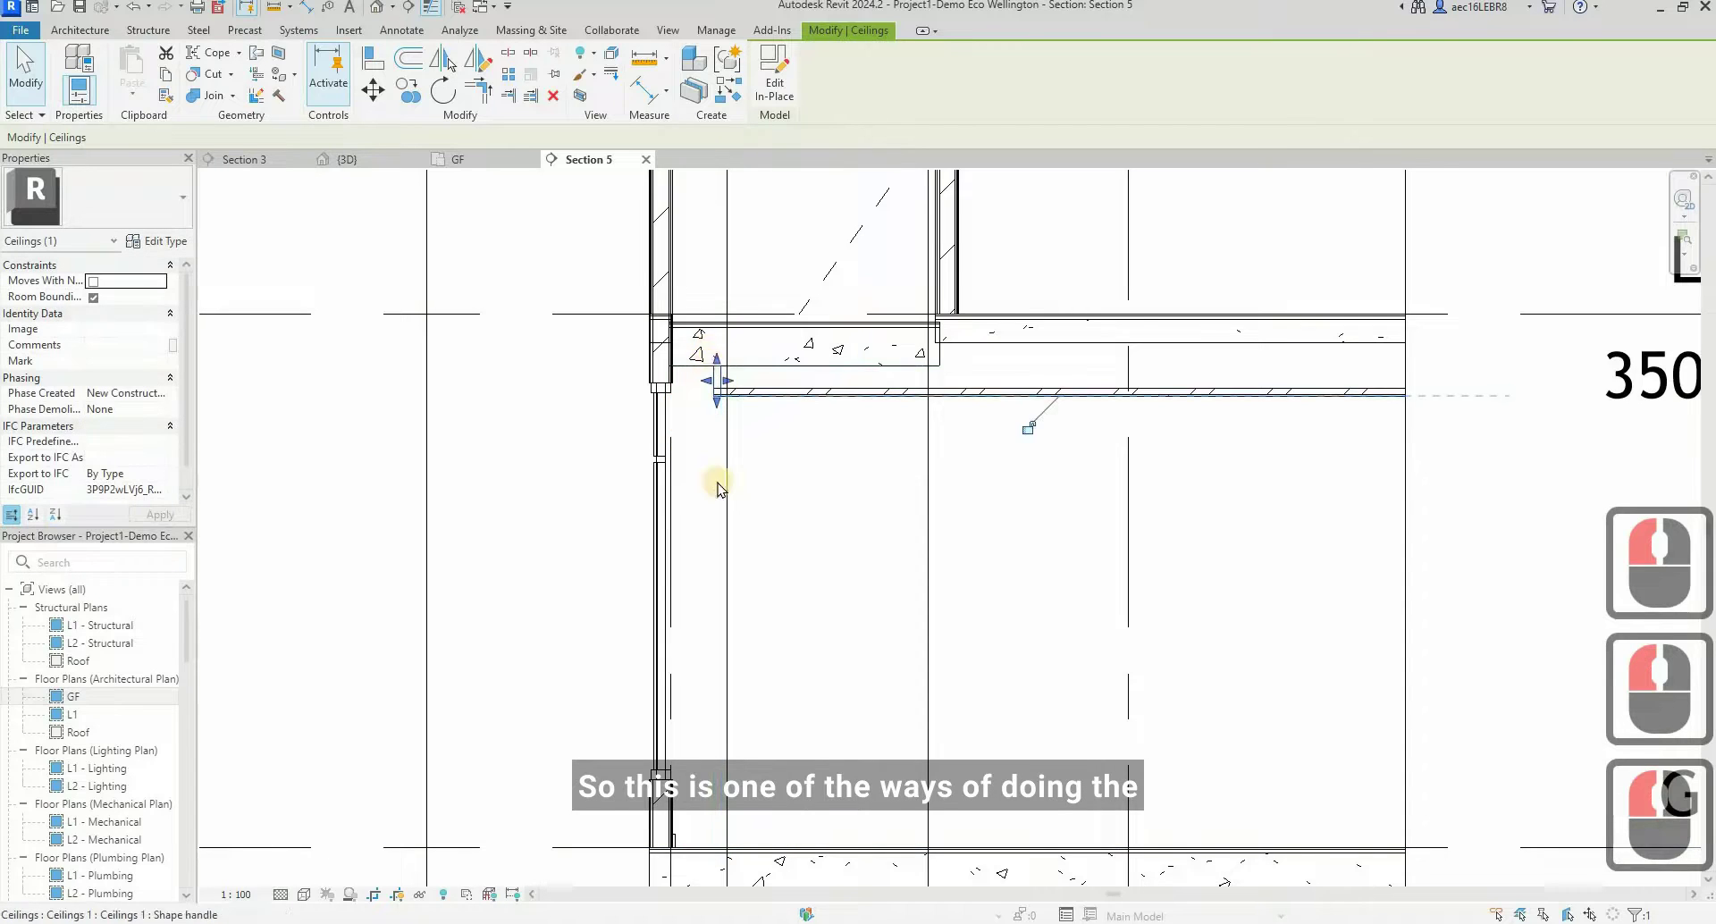
{"action": "scroll", "coordinate": [717, 487], "scroll_direction": "up", "scroll_amount": 9}
{"action": "key", "text": "Escape"}
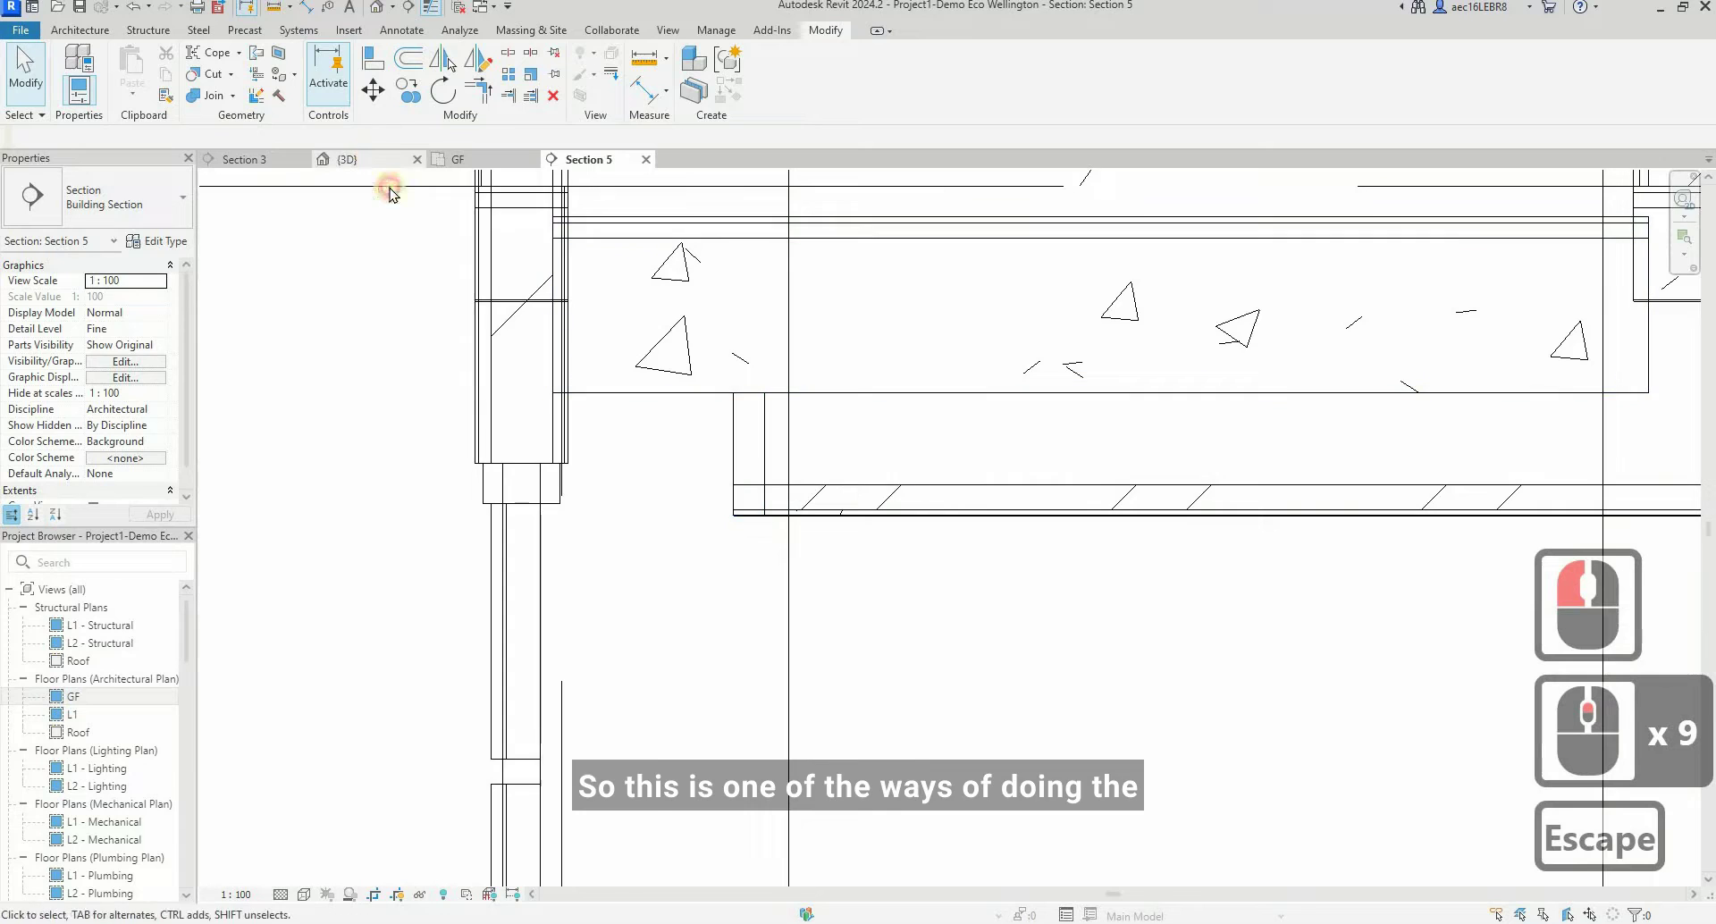
- In the 3D view, raise the top of the section box so that it includes the upper floor's walls
{"action": "left_click", "coordinate": [372, 159]}
{"action": "scroll", "coordinate": [647, 382], "scroll_direction": "up", "scroll_amount": 3}
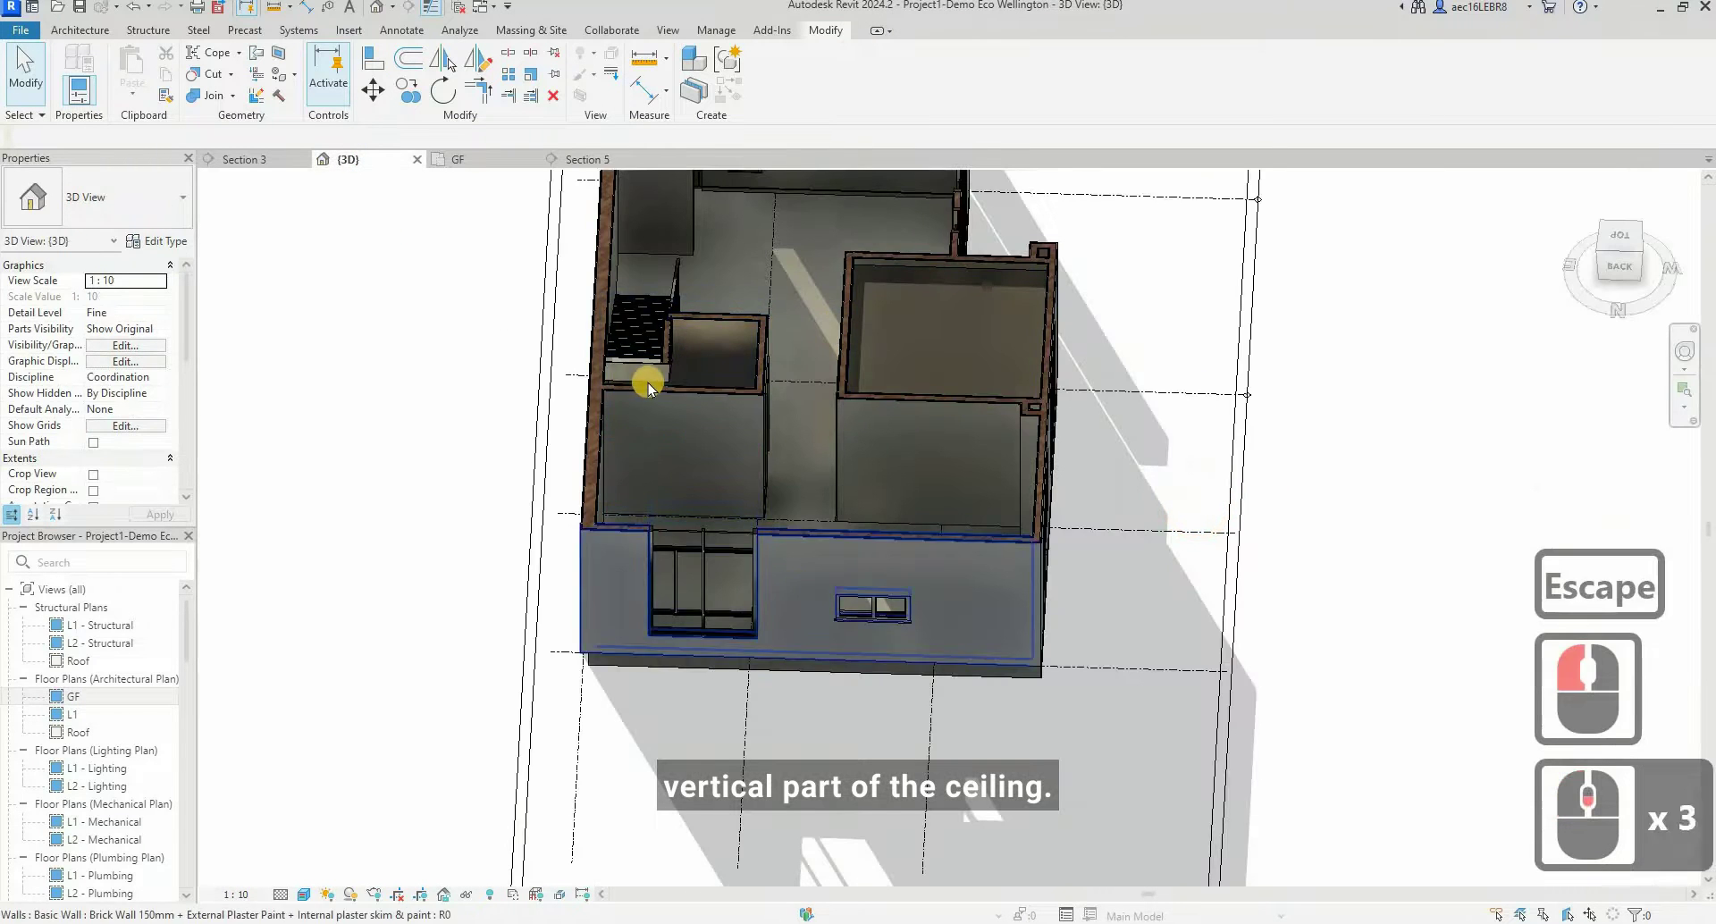
{"action": "scroll", "coordinate": [647, 382], "scroll_direction": "down", "scroll_amount": 1}
{"action": "scroll", "coordinate": [846, 499], "scroll_direction": "up", "scroll_amount": 8}
{"action": "scroll", "coordinate": [1186, 510], "scroll_direction": "down", "scroll_amount": 4}
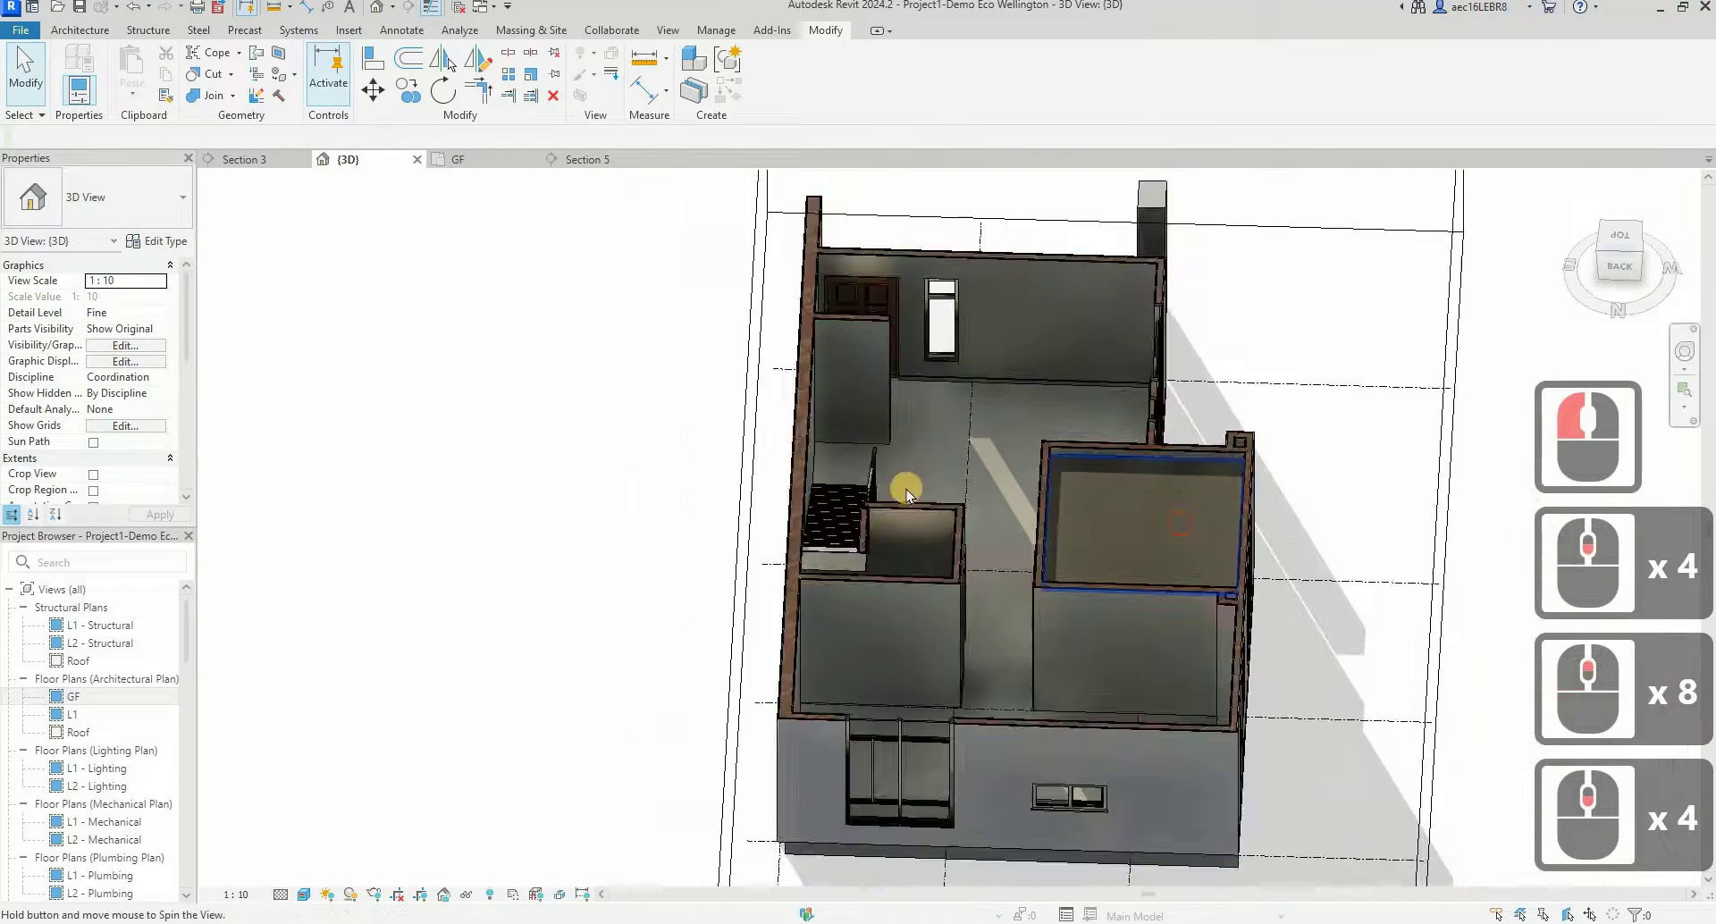
{"action": "middle_click_drag", "start_coordinate": [906, 490], "coordinate": [403, 395], "text": "shift"}
{"action": "scroll", "coordinate": [1093, 418], "scroll_direction": "down", "scroll_amount": 3}
{"action": "left_click", "coordinate": [1098, 416]}
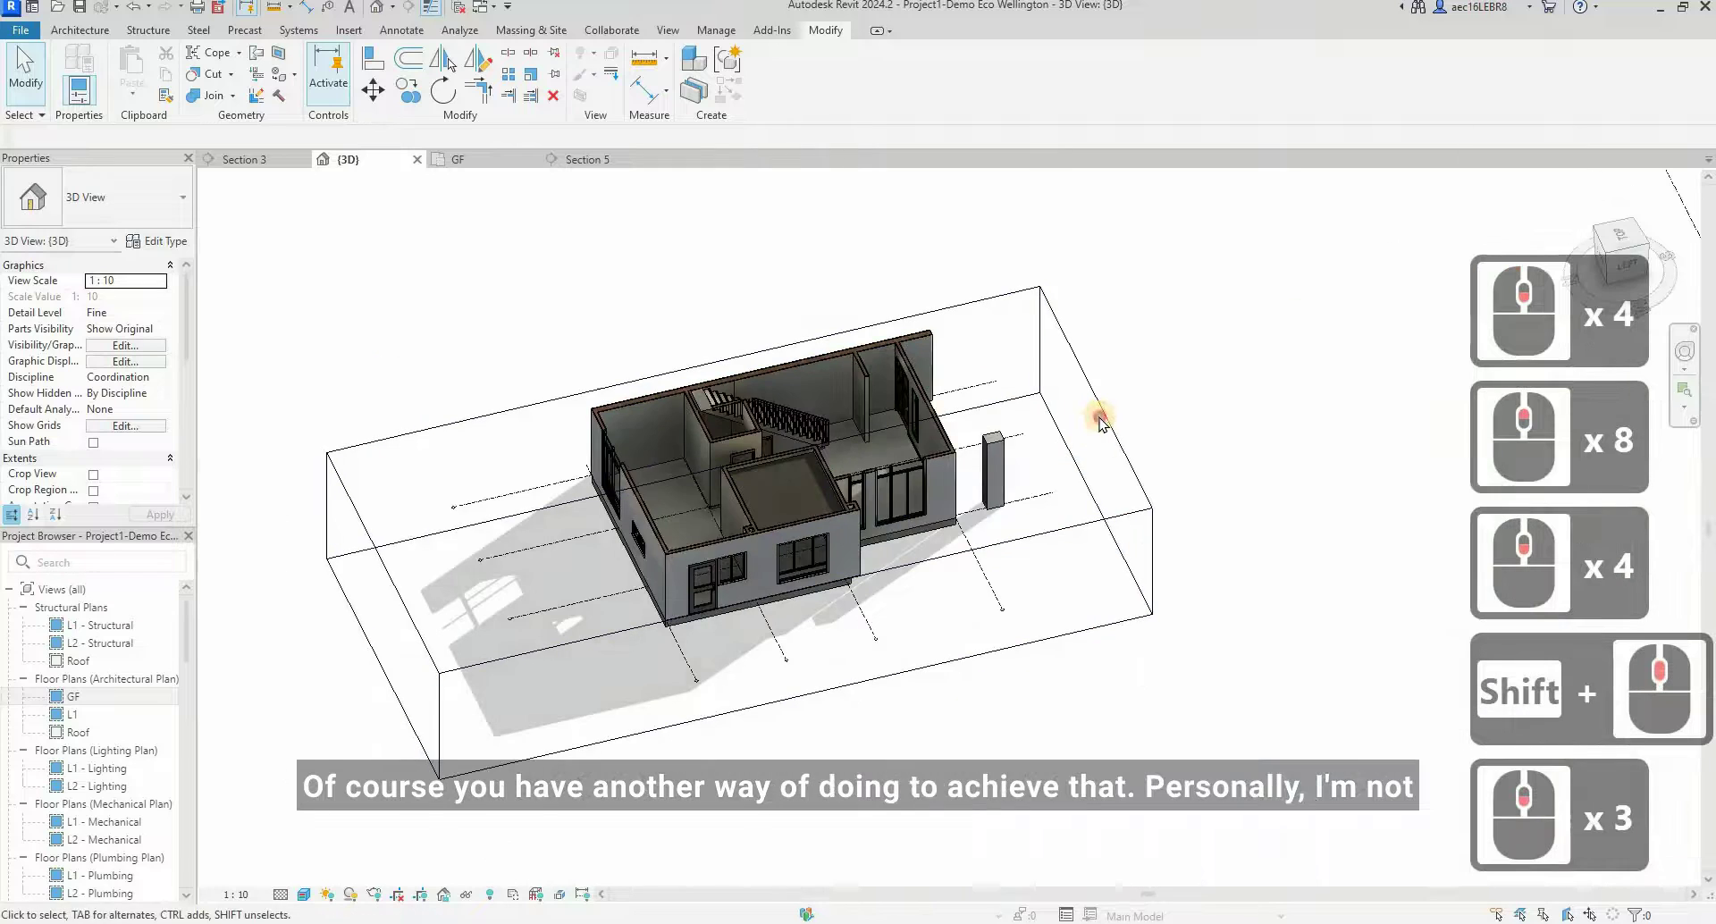
{"action": "left_click", "coordinate": [781, 471]}
{"action": "left_click", "coordinate": [758, 422]}
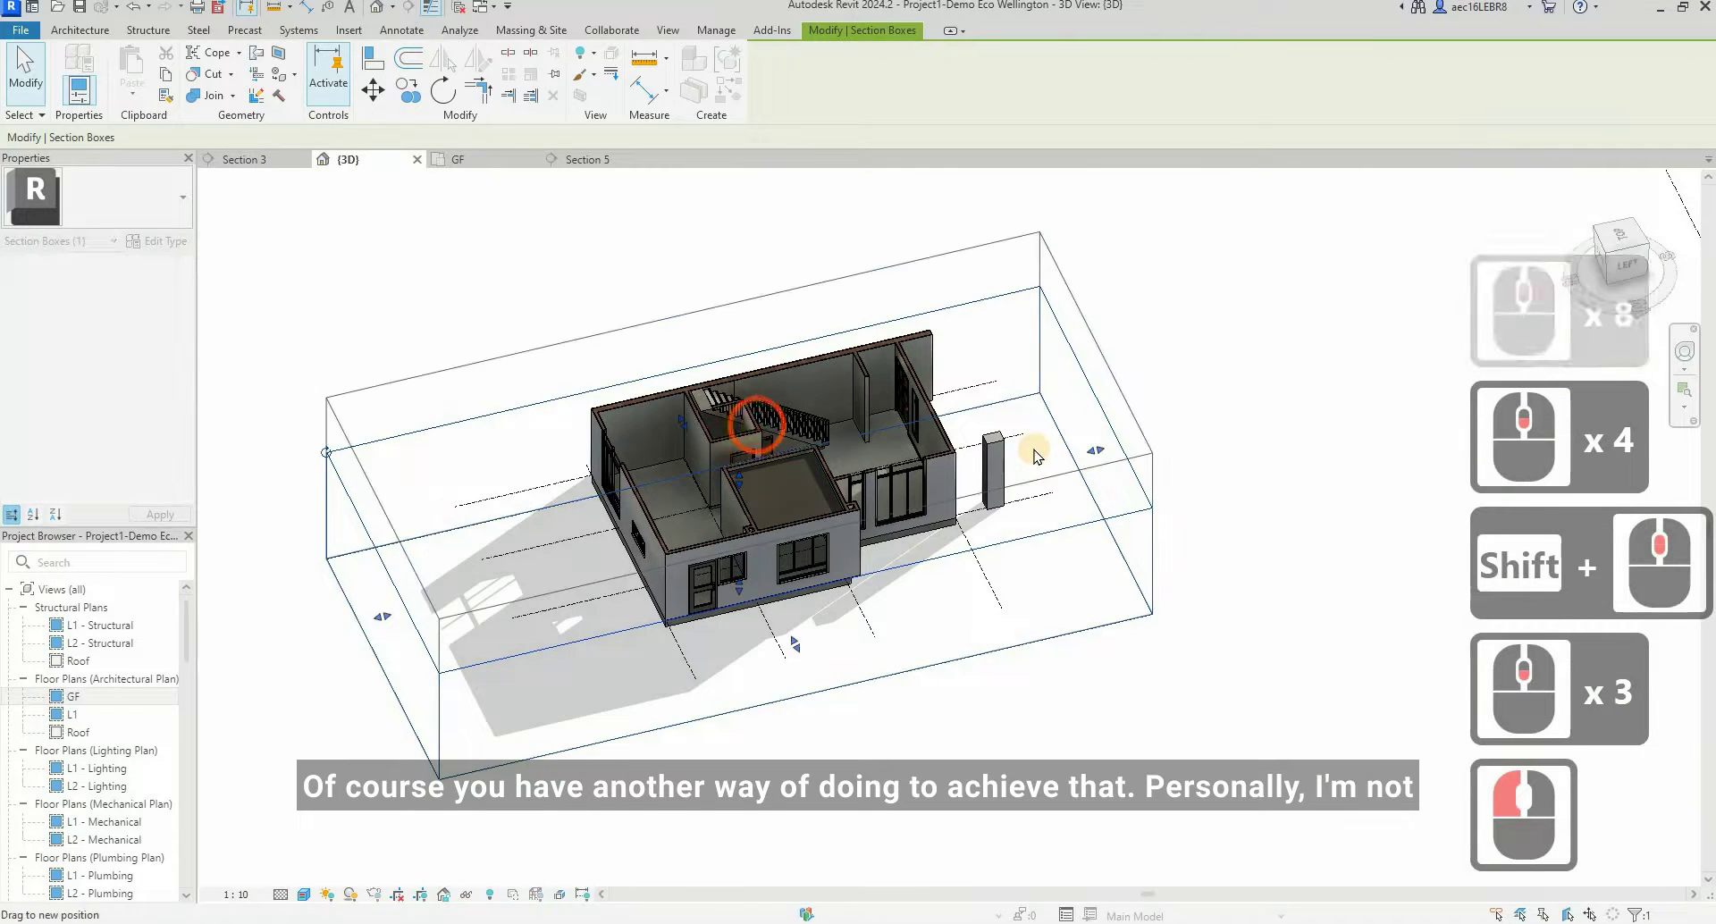
- Pull the section box's side face inward to cut the 3D model through the living room windows
{"action": "left_click", "coordinate": [1034, 452]}
{"action": "left_click_drag", "start_coordinate": [1095, 450], "coordinate": [1106, 431]}
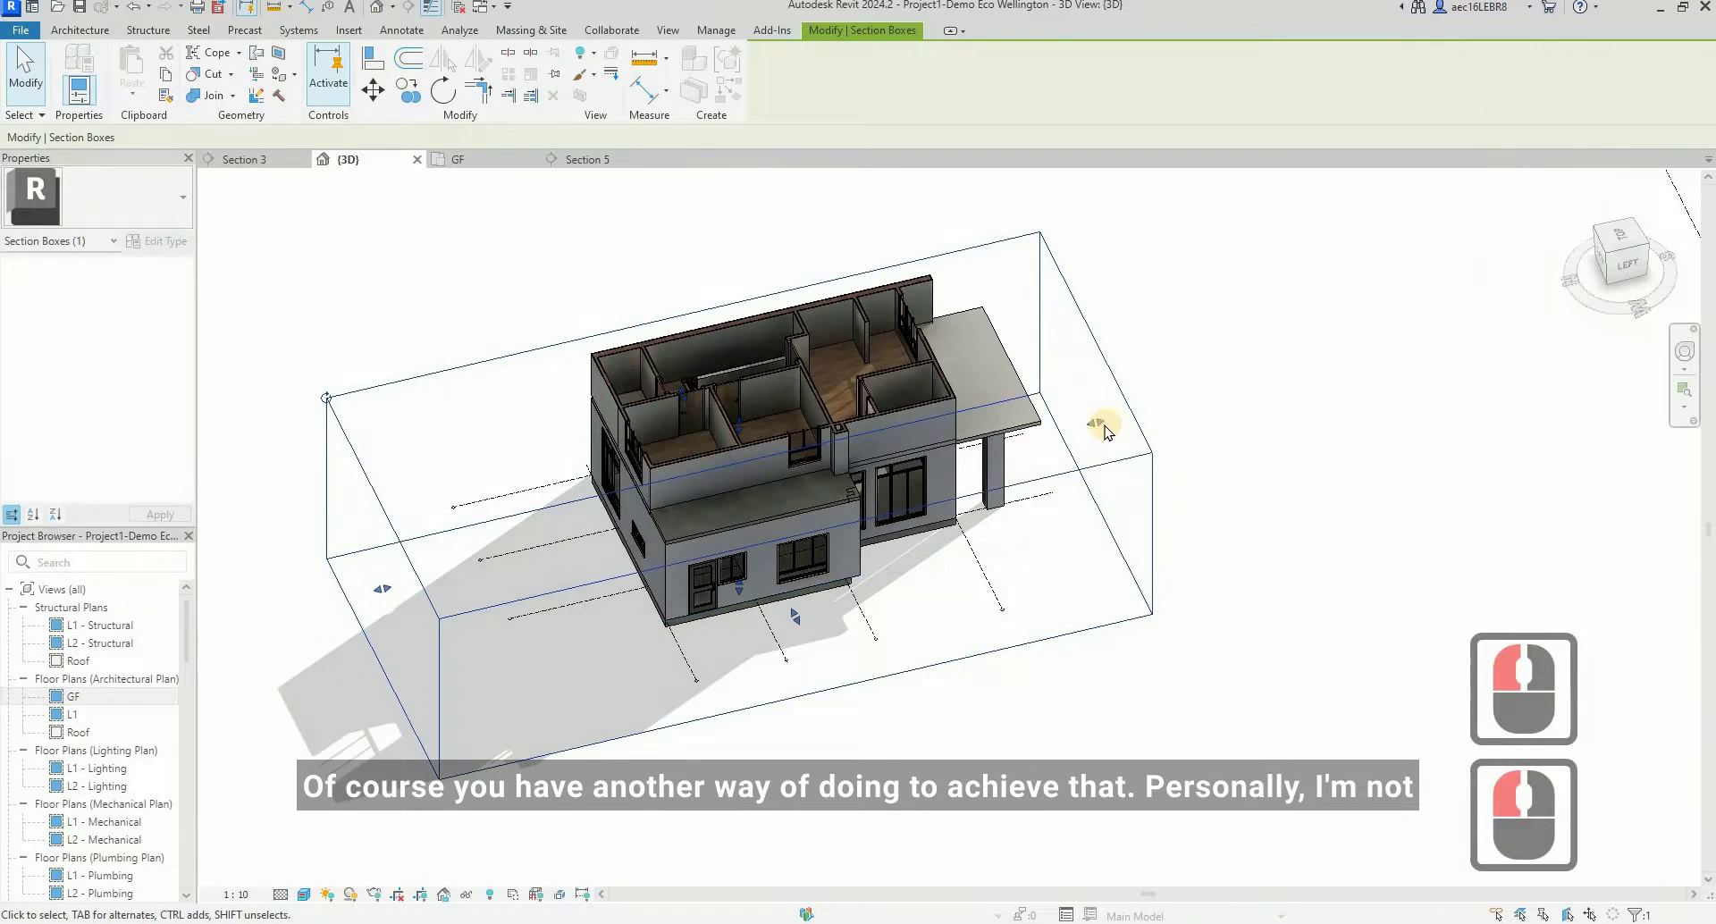
{"action": "left_click_drag", "start_coordinate": [913, 465], "coordinate": [1065, 450]}
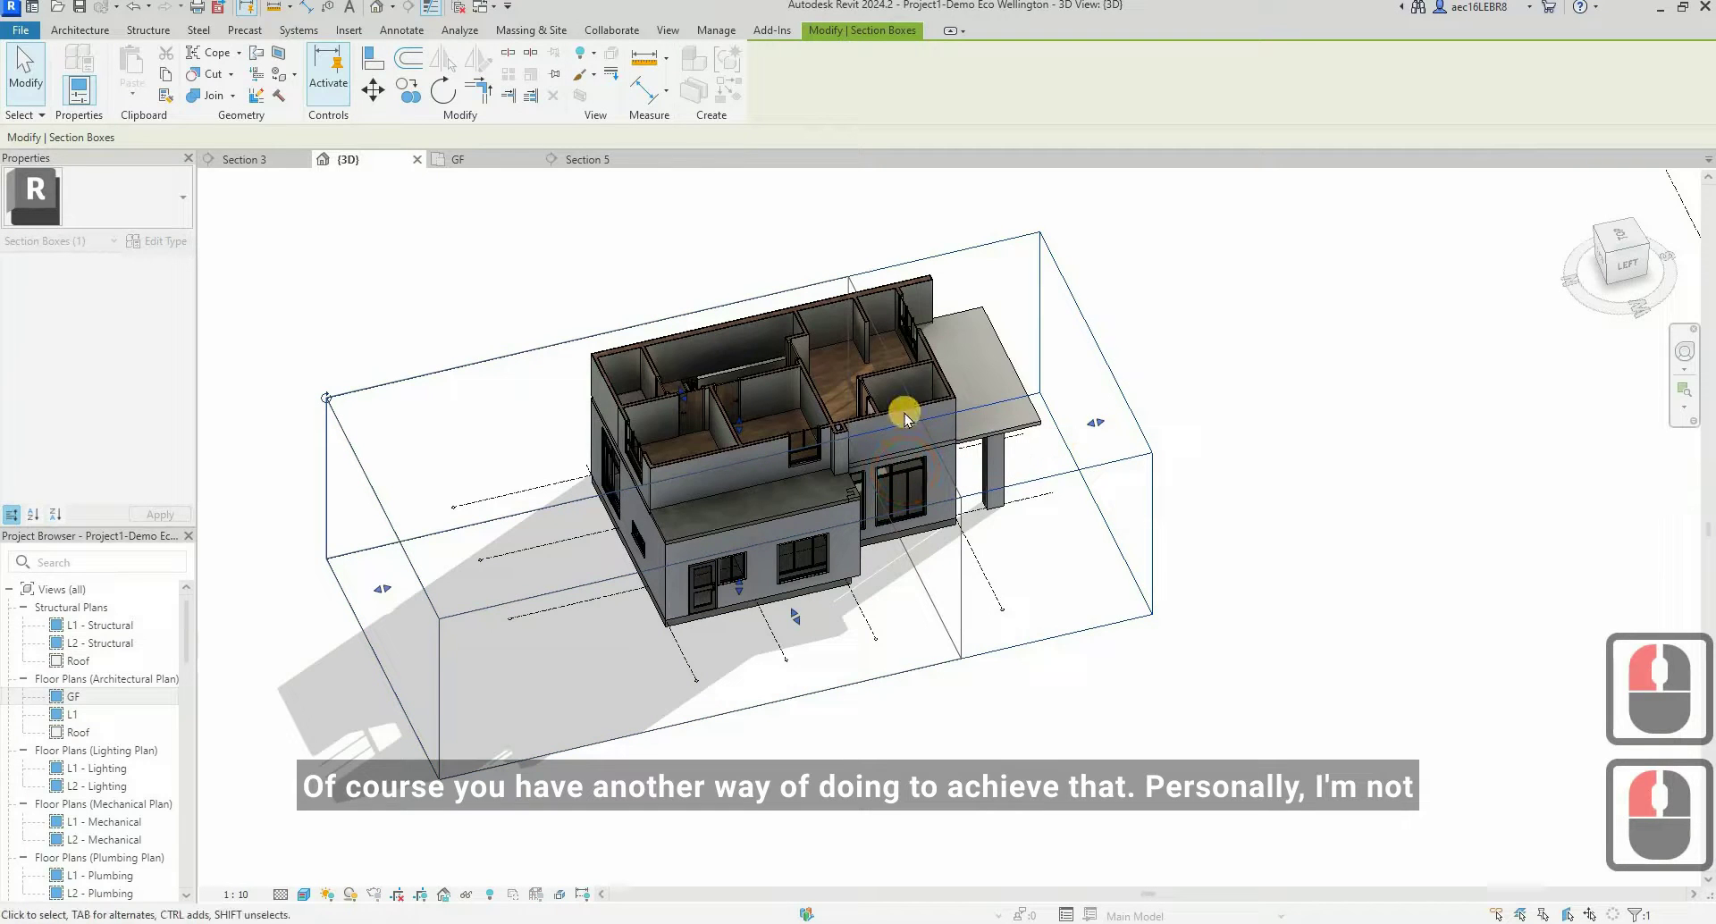
- Examine the vertical ceiling part beside the window wall in the cut 3D model, along with its properties
{"action": "scroll", "coordinate": [903, 413], "scroll_direction": "up", "scroll_amount": 5}
{"action": "middle_click_drag", "start_coordinate": [903, 413], "coordinate": [683, 596], "text": "shift"}
{"action": "scroll", "coordinate": [755, 689], "scroll_direction": "down", "scroll_amount": 5}
{"action": "scroll", "coordinate": [689, 554], "scroll_direction": "up", "scroll_amount": 16}
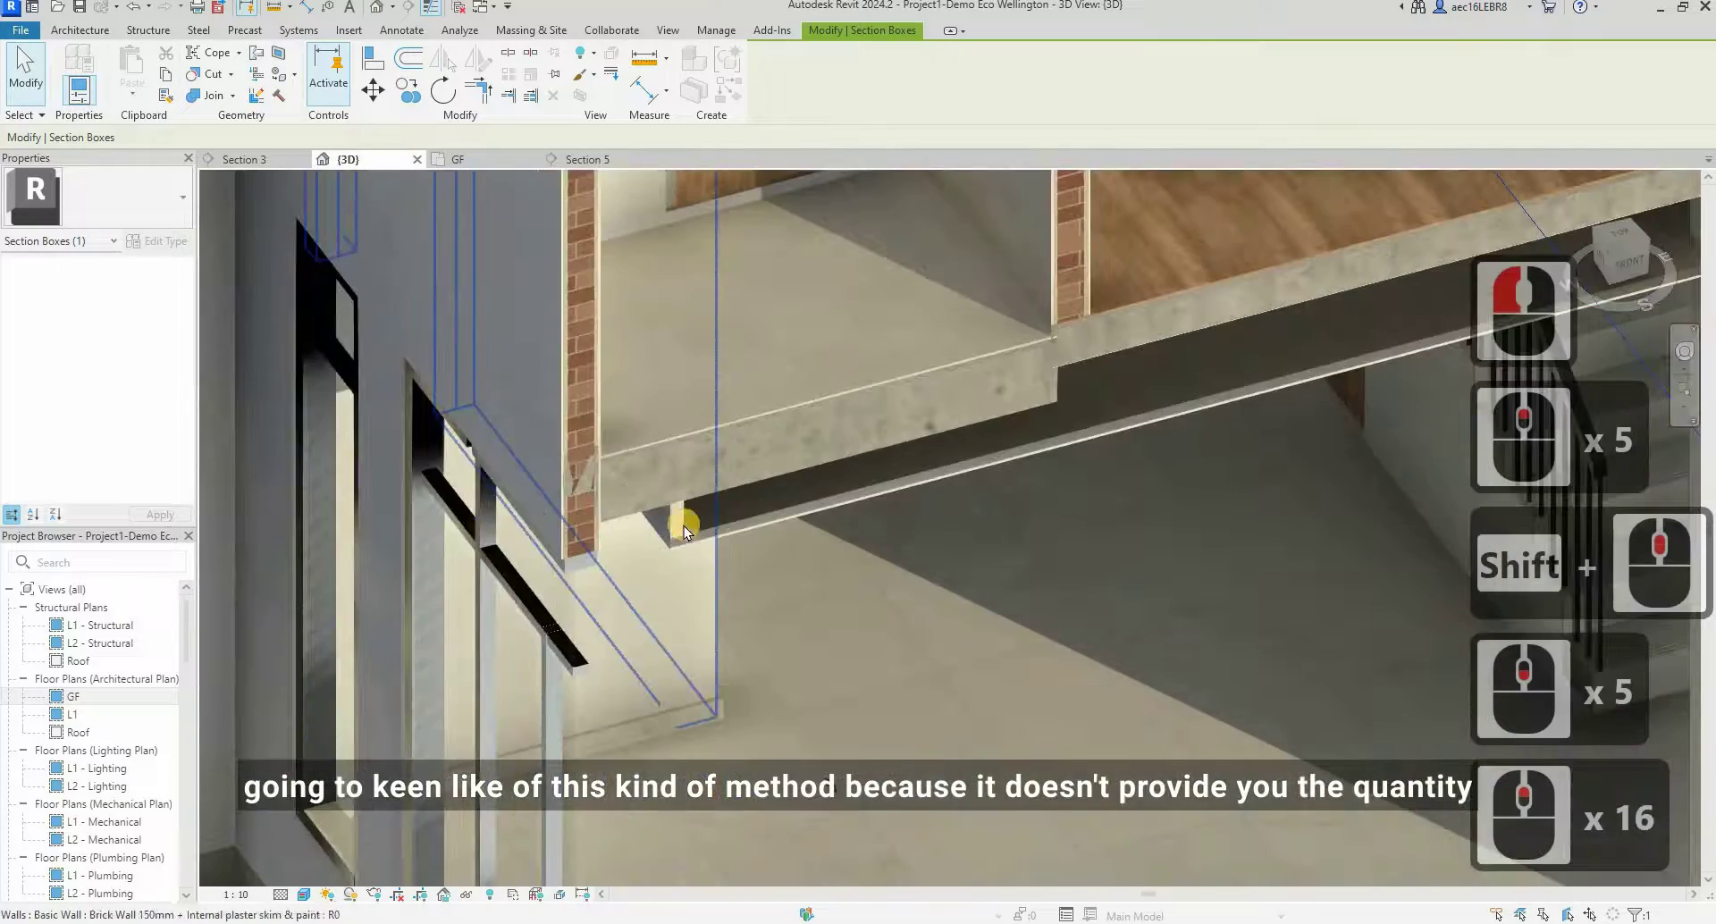
{"action": "left_click", "coordinate": [685, 529]}
{"action": "key", "text": "Escape"}
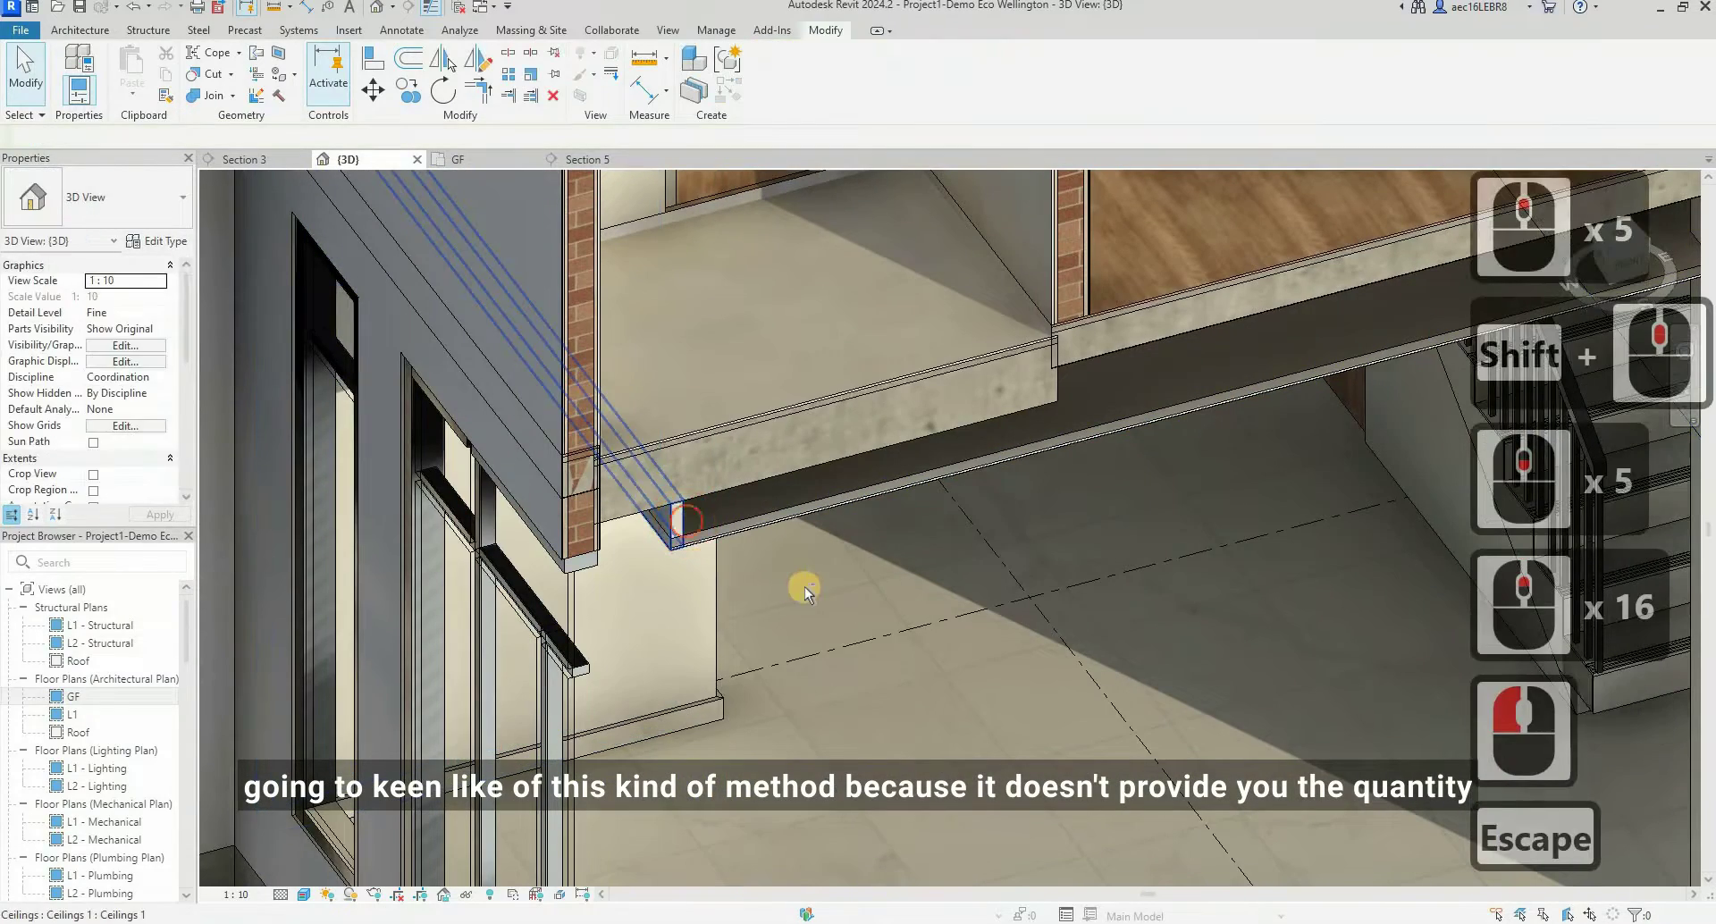
{"action": "left_click", "coordinate": [804, 586]}
{"action": "middle_click_drag", "start_coordinate": [805, 587], "coordinate": [1088, 429], "text": "shift"}
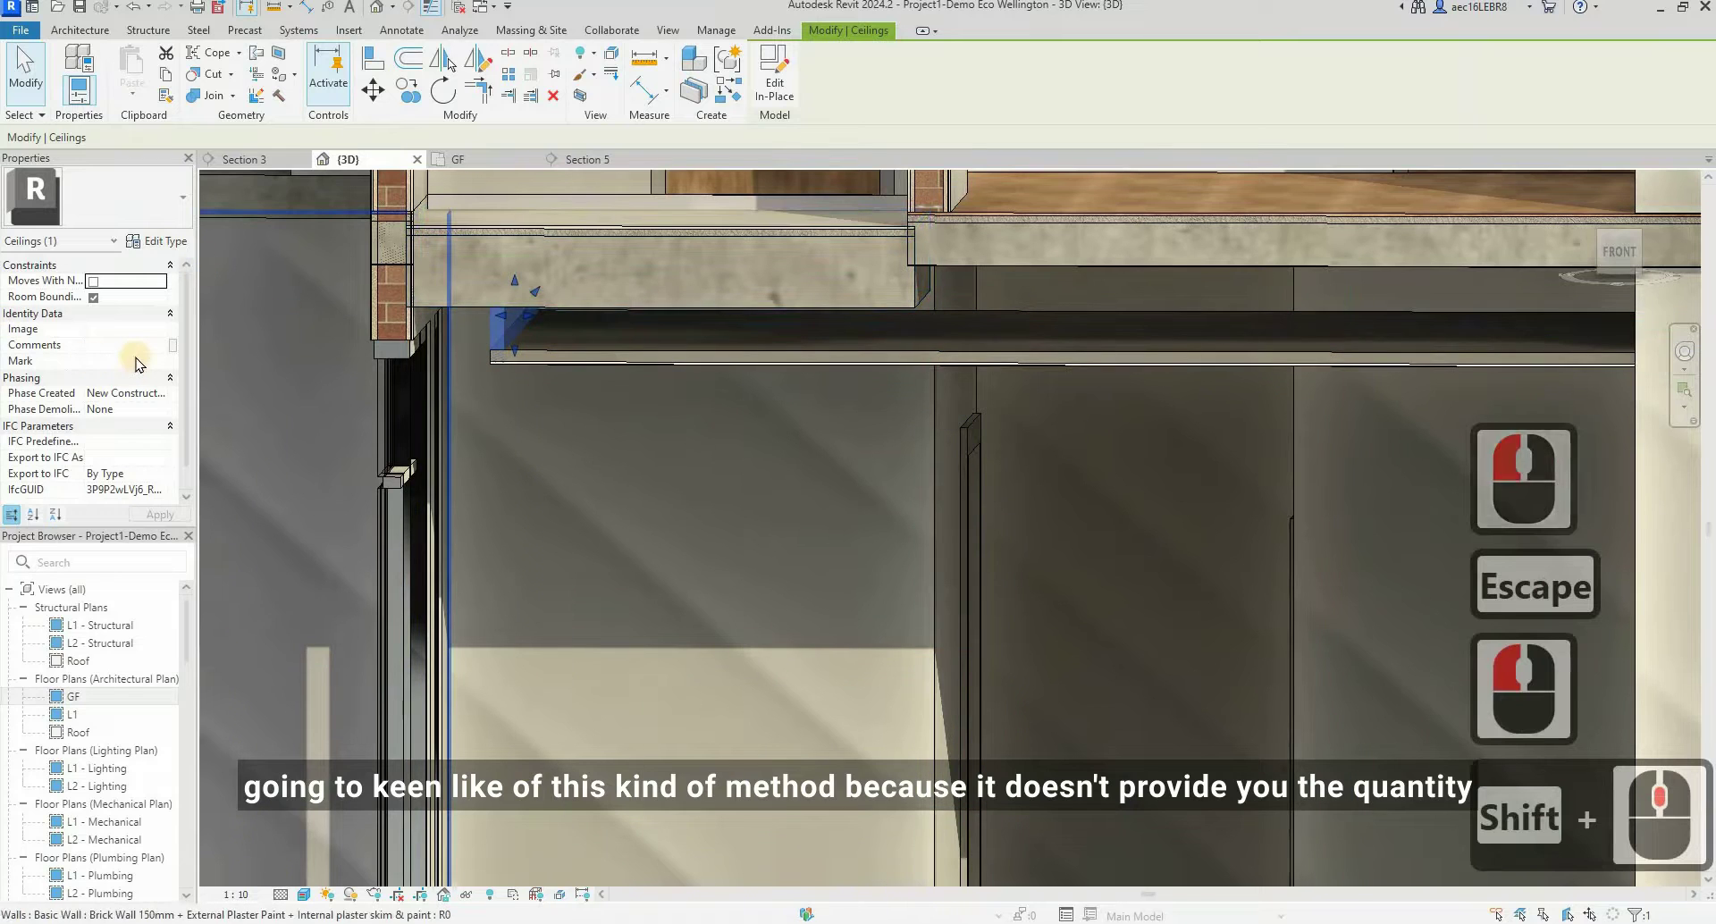
{"action": "scroll", "coordinate": [126, 349], "scroll_direction": "up", "scroll_amount": 3}
{"action": "scroll", "coordinate": [134, 344], "scroll_direction": "up", "scroll_amount": 3}
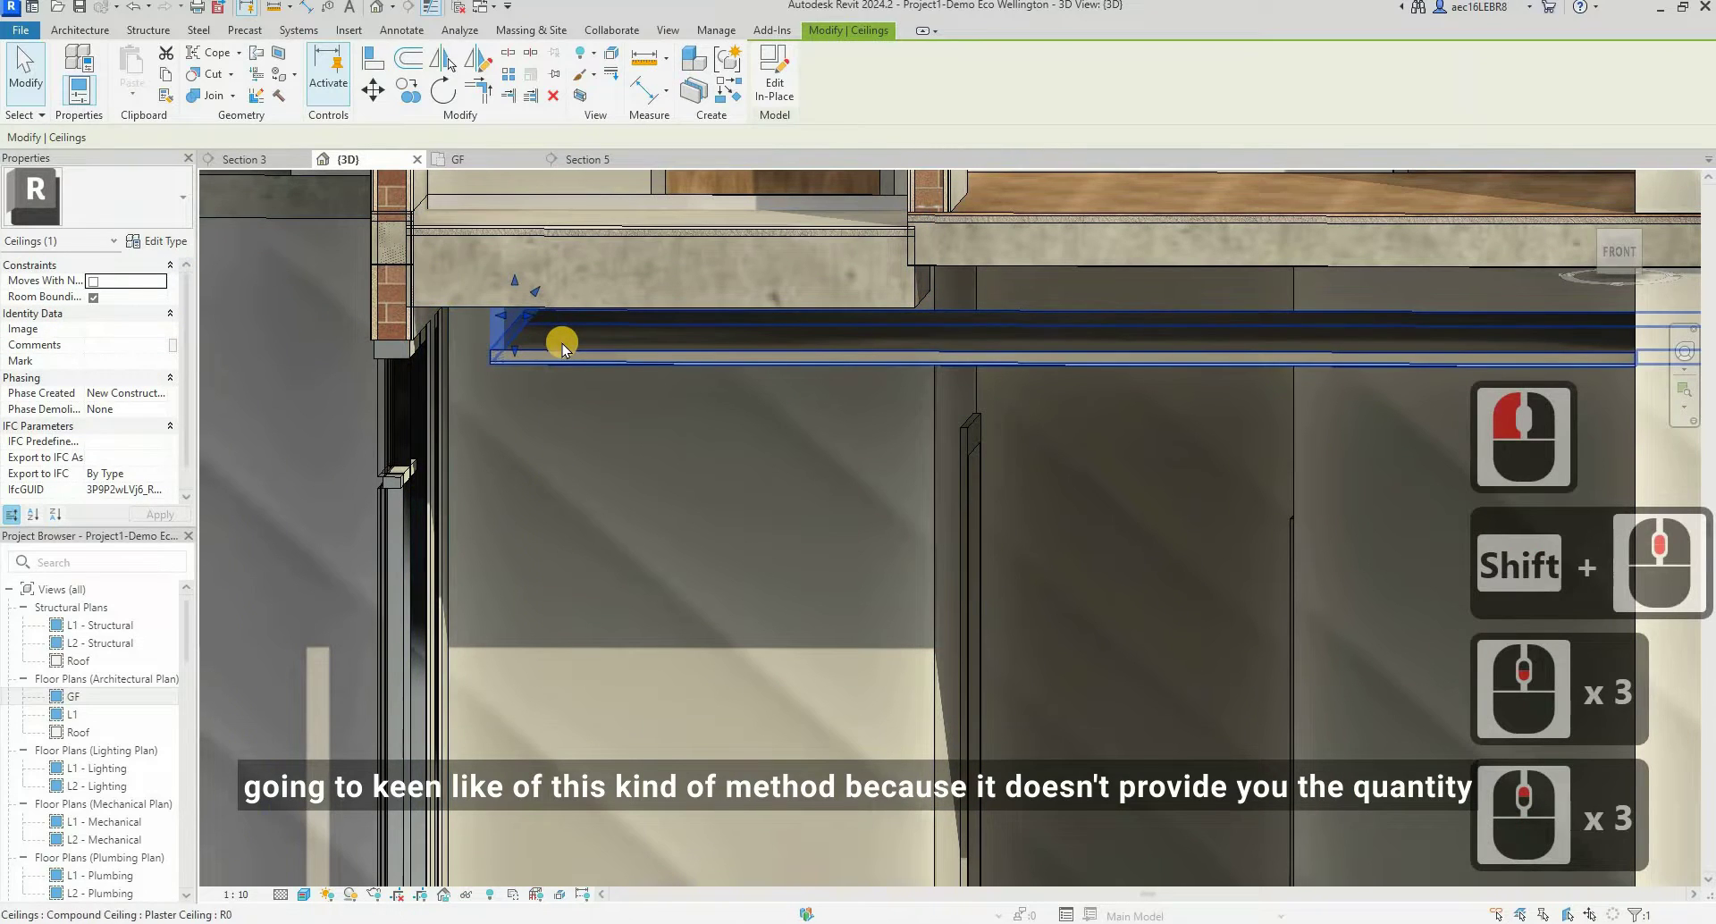
- Compare the properties of the horizontal living room ceiling with those of the in-place vertical part, looking for area quantities
{"action": "left_click", "coordinate": [616, 351]}
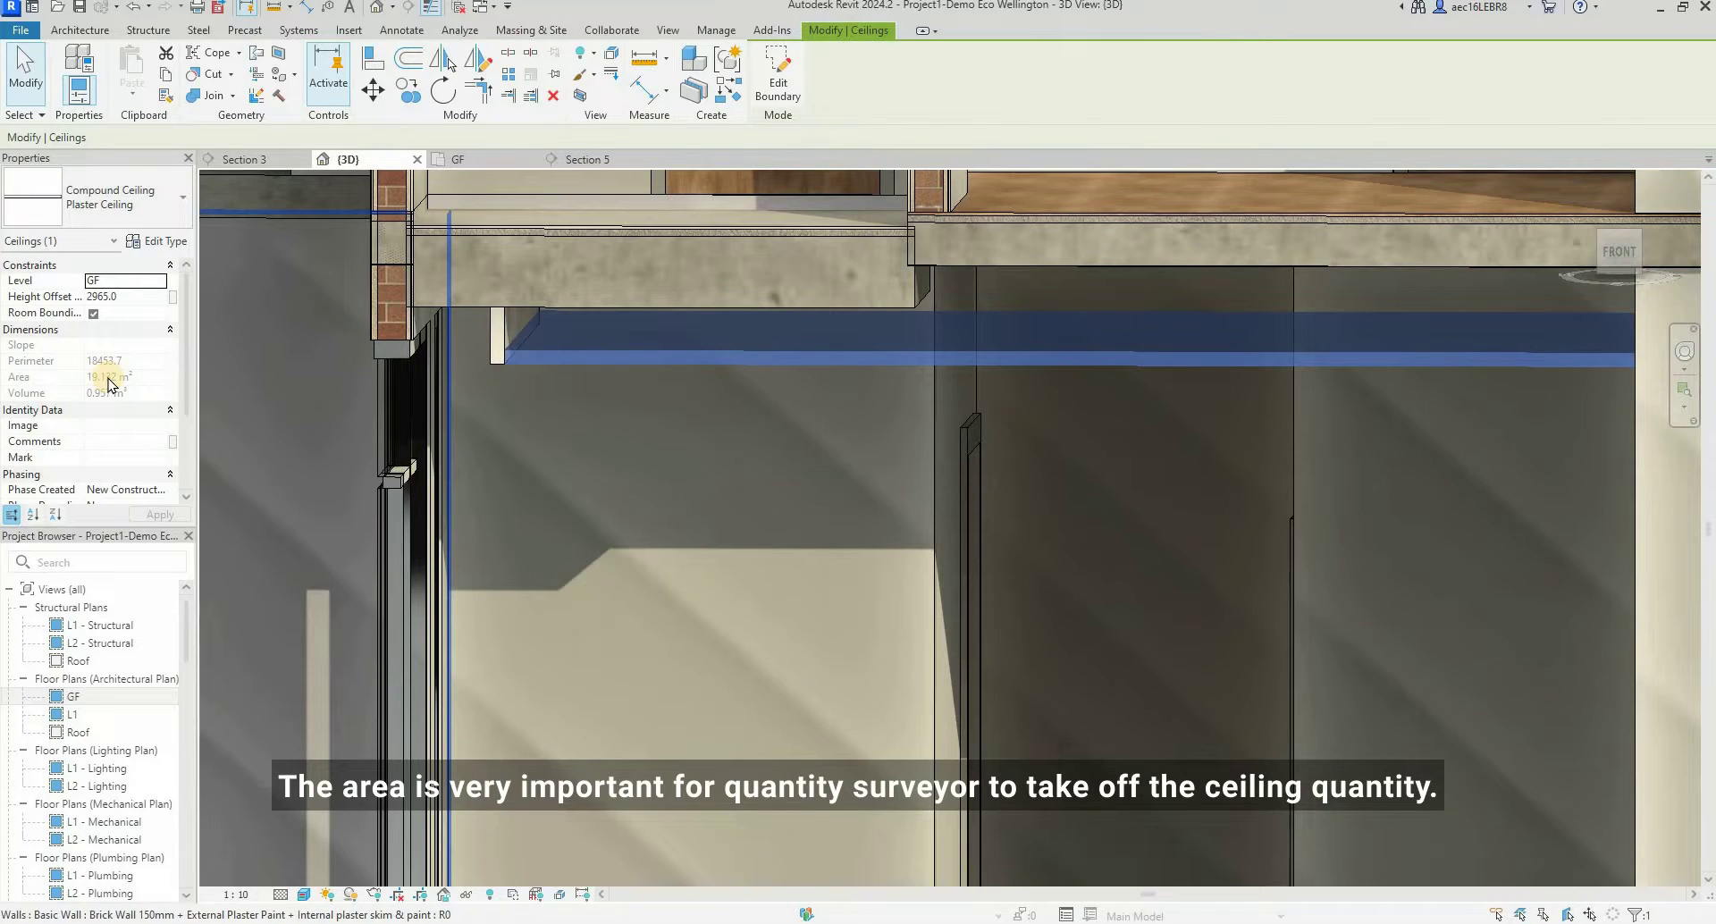
{"action": "left_click", "coordinate": [526, 318]}
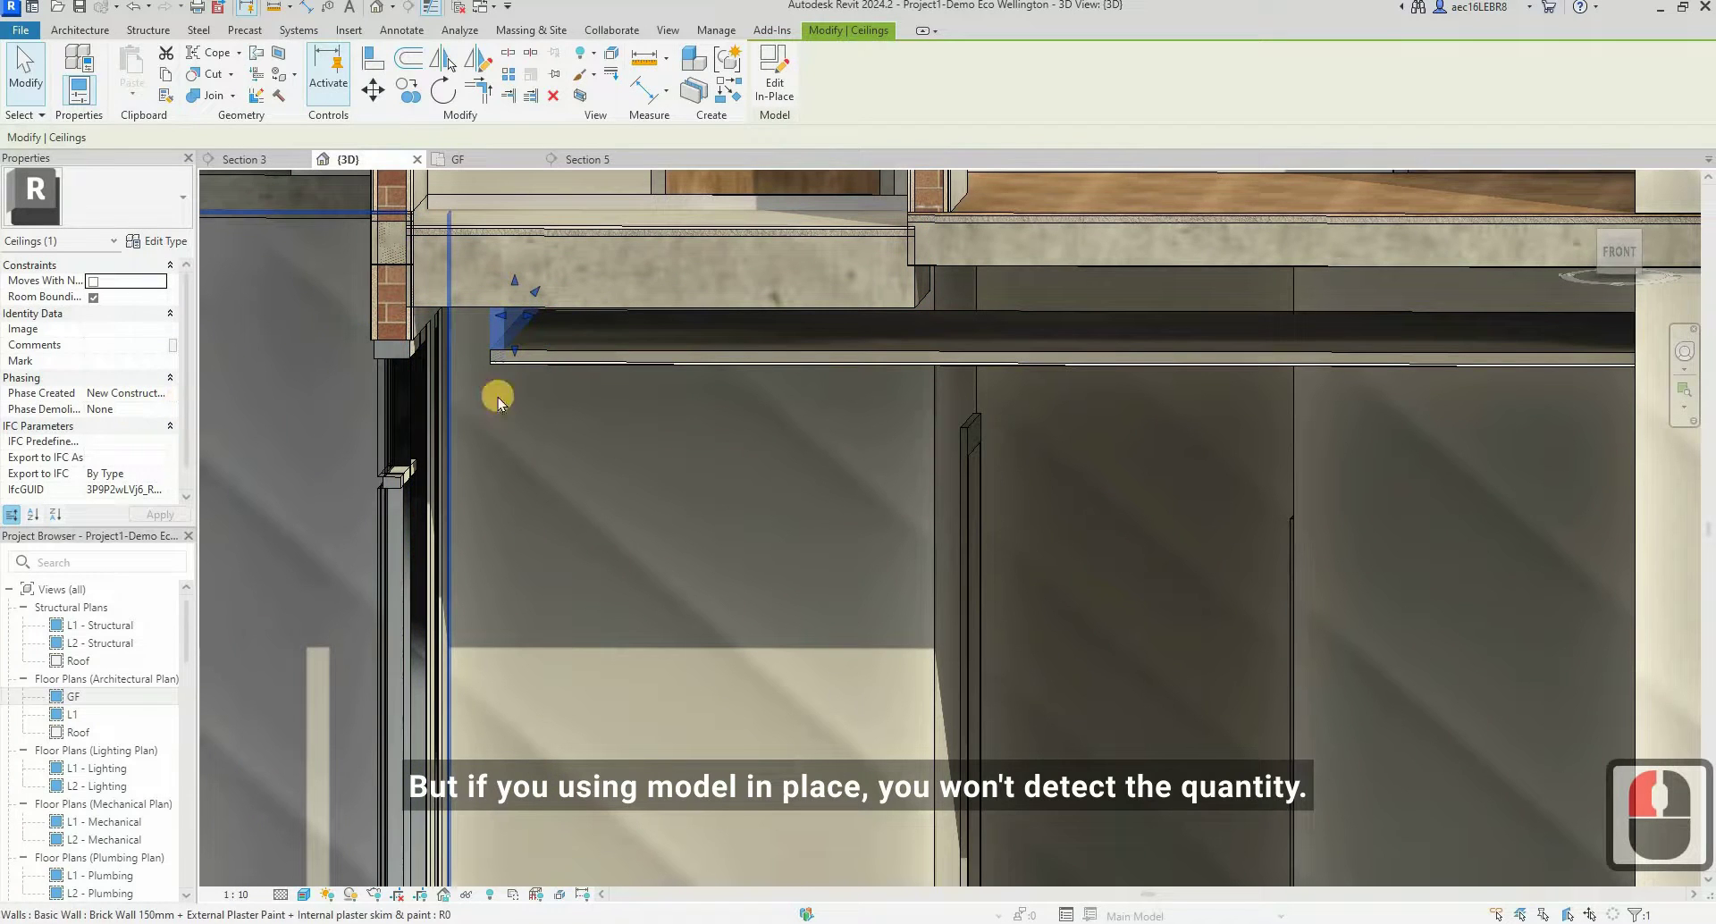
{"action": "scroll", "coordinate": [107, 398], "scroll_direction": "down", "scroll_amount": 2}
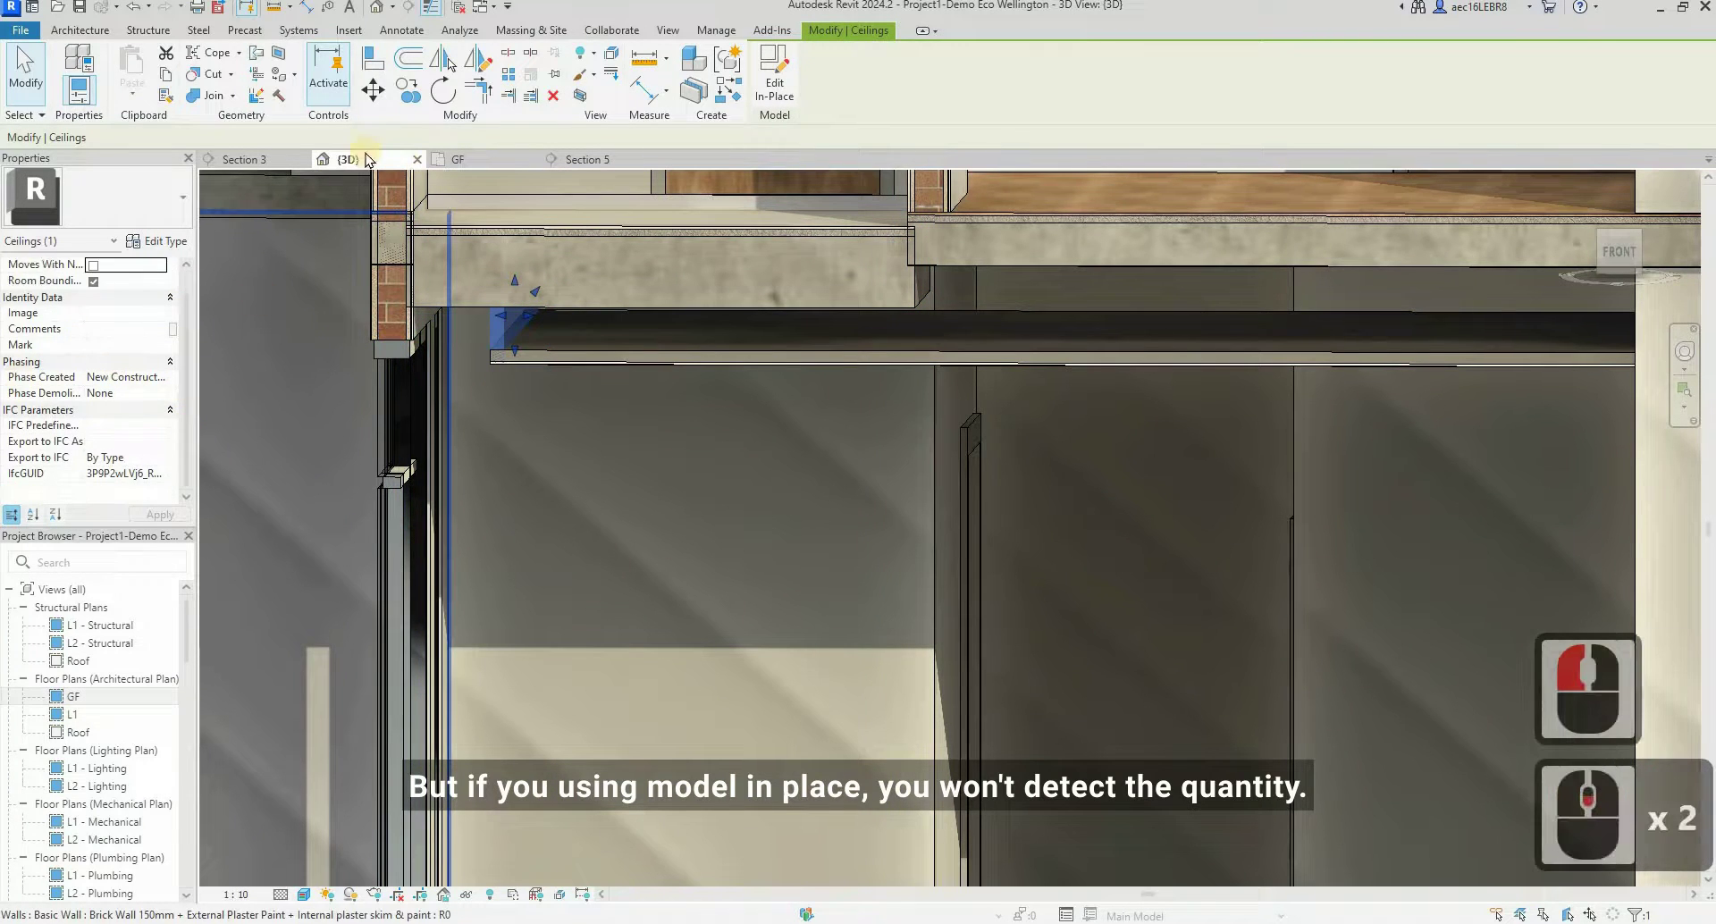
- Go to the GF floor plan, dismiss the save reminder without saving and start placing an architectural wall
{"action": "left_click", "coordinate": [501, 160]}
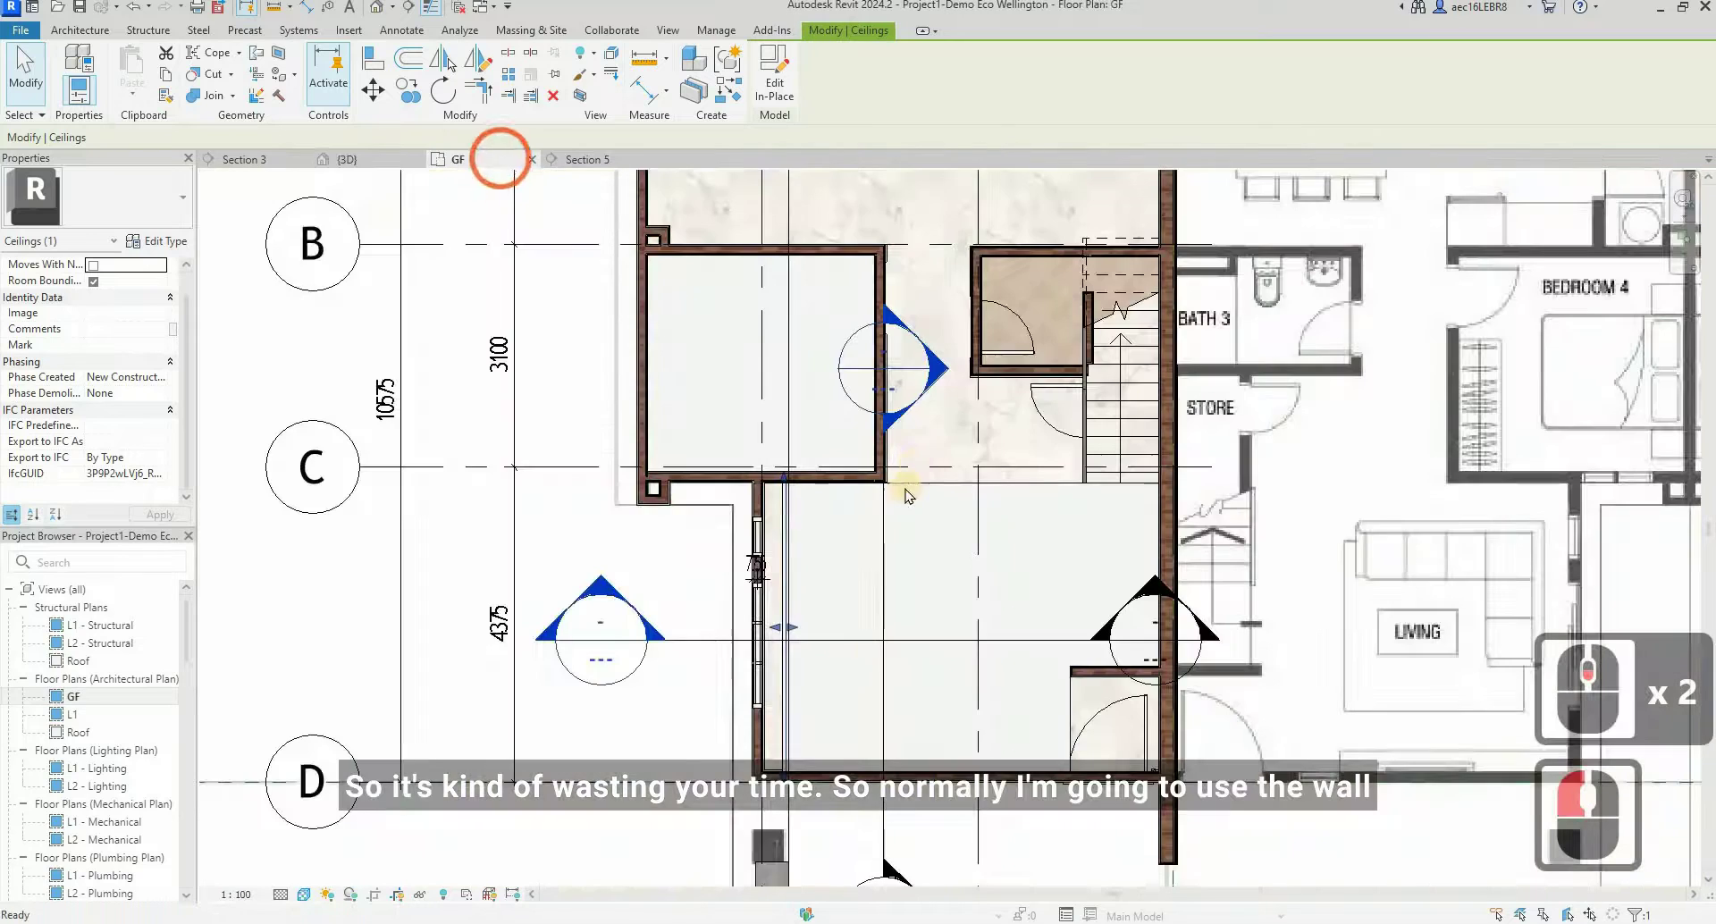
{"action": "key", "text": "Escape"}
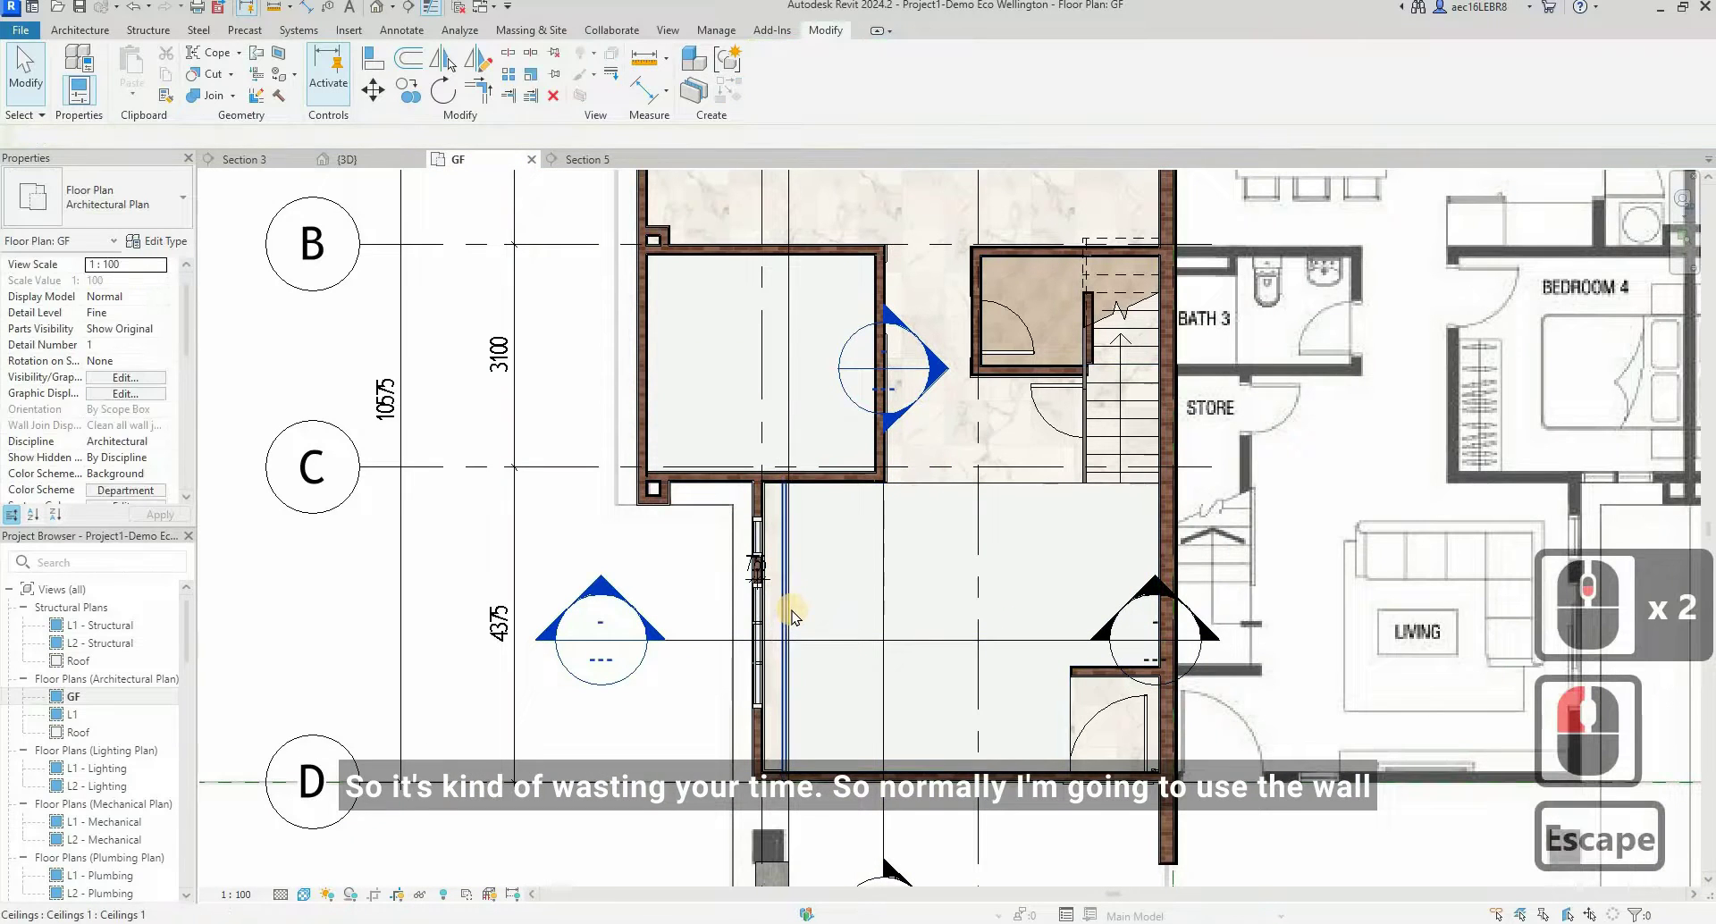
{"action": "key", "text": "Escape"}
{"action": "key", "text": "w"}
{"action": "key", "text": "a"}
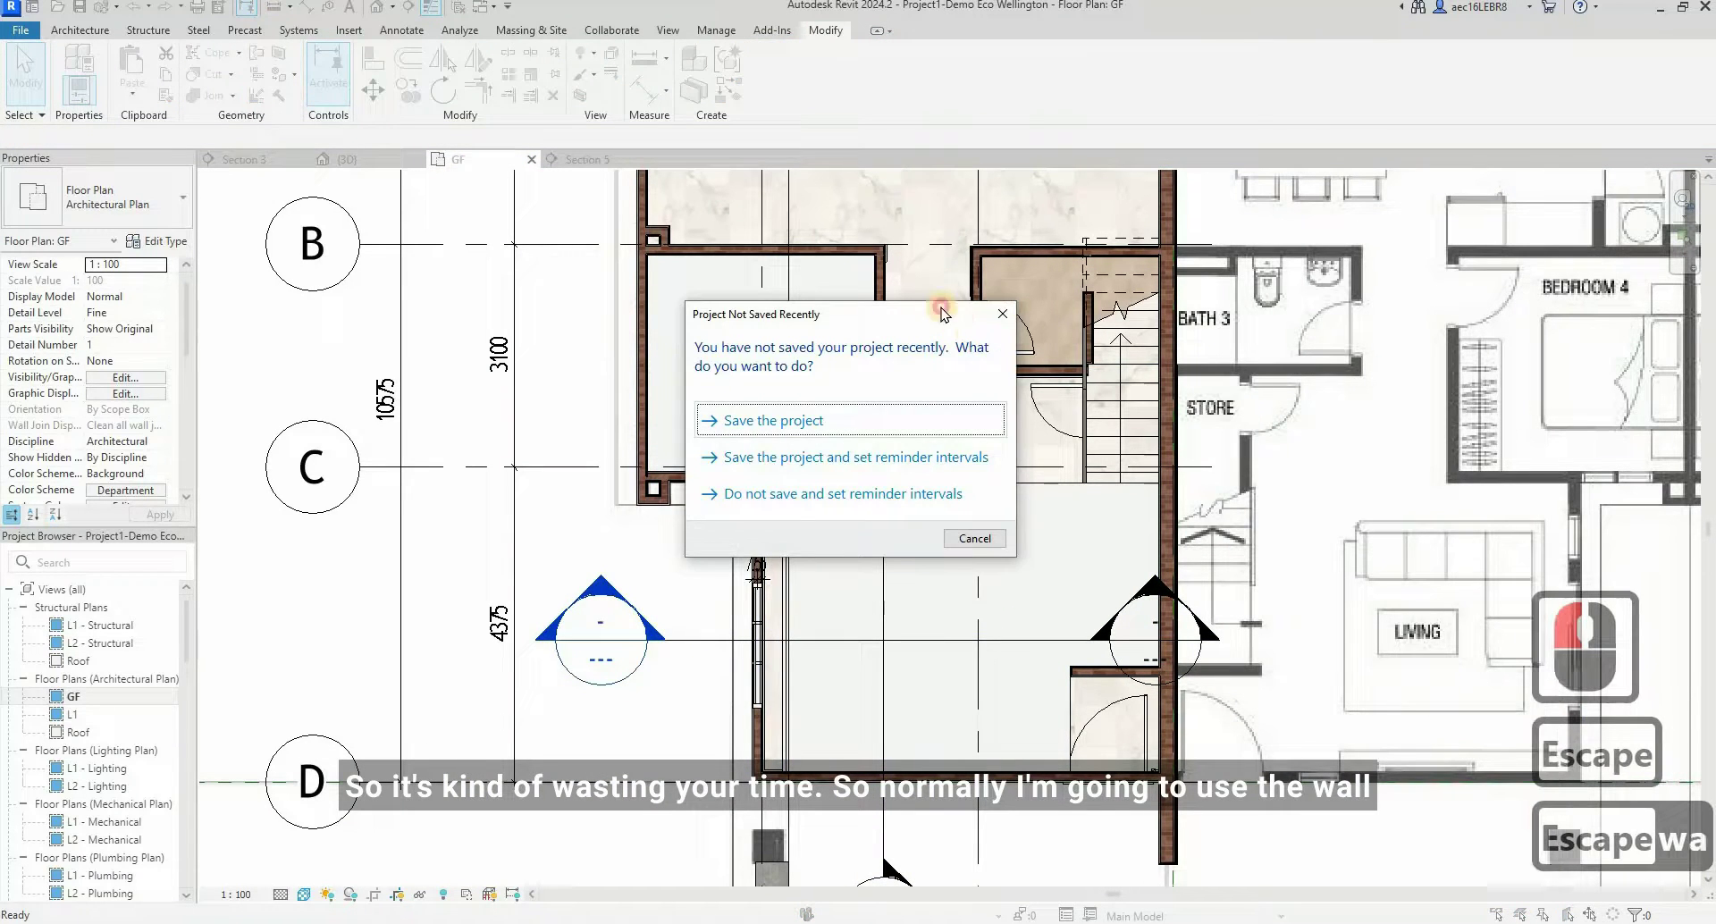
{"action": "left_click", "coordinate": [1002, 313]}
{"action": "key", "text": "Escape"}
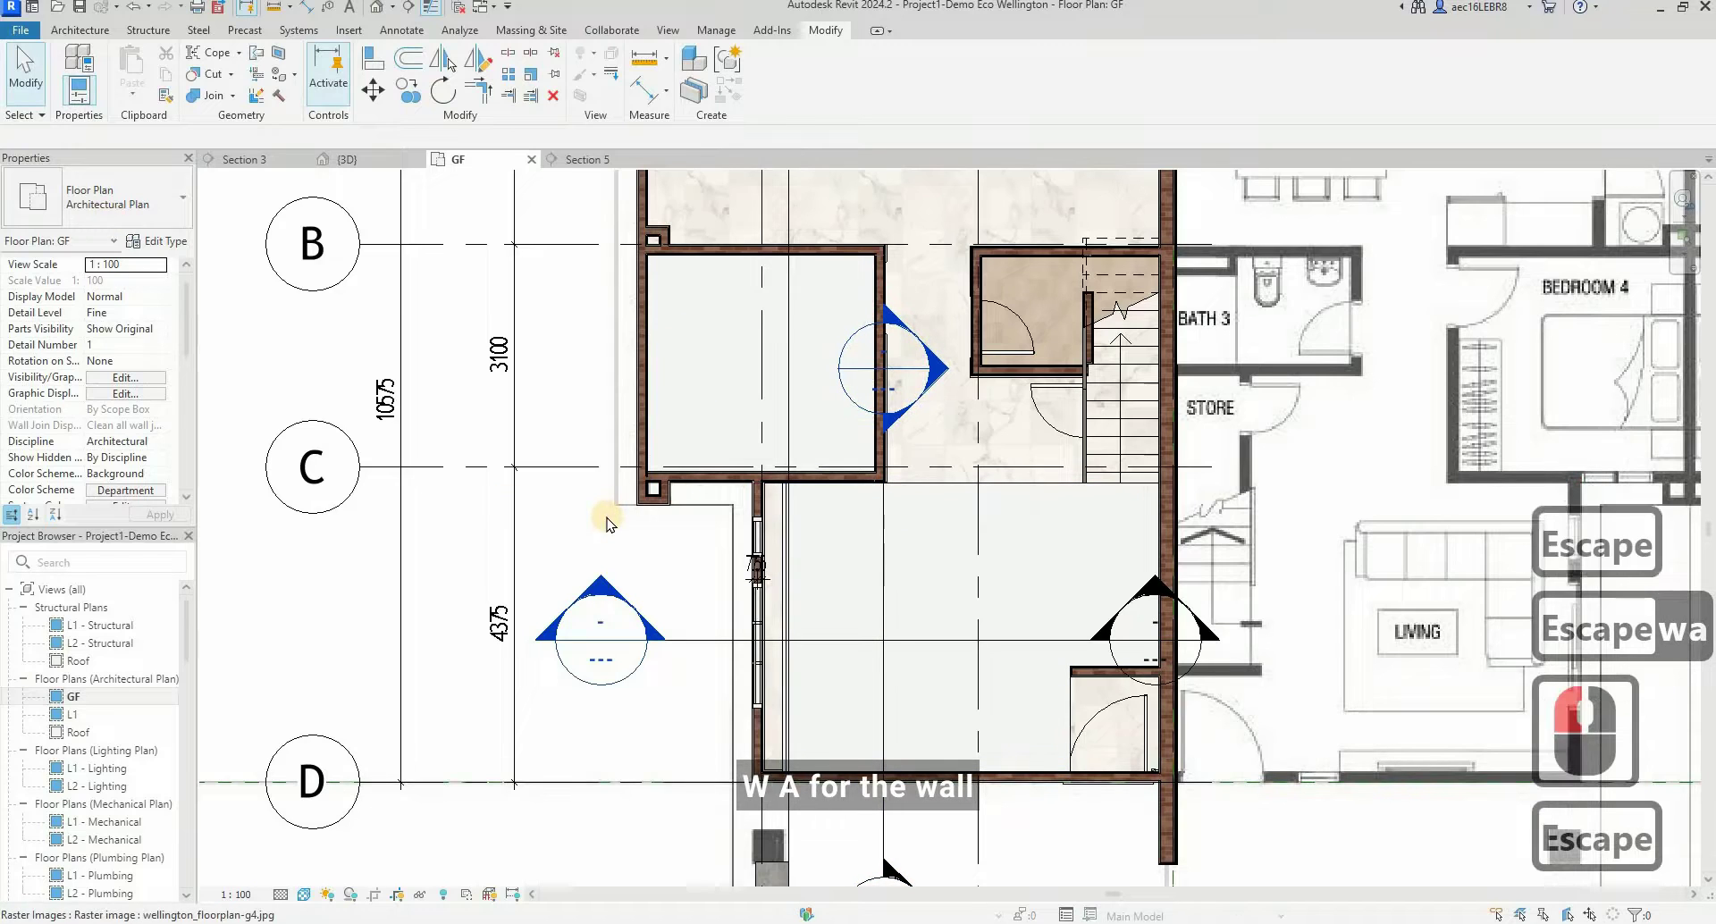
{"action": "key", "text": "w"}
{"action": "key", "text": "a"}
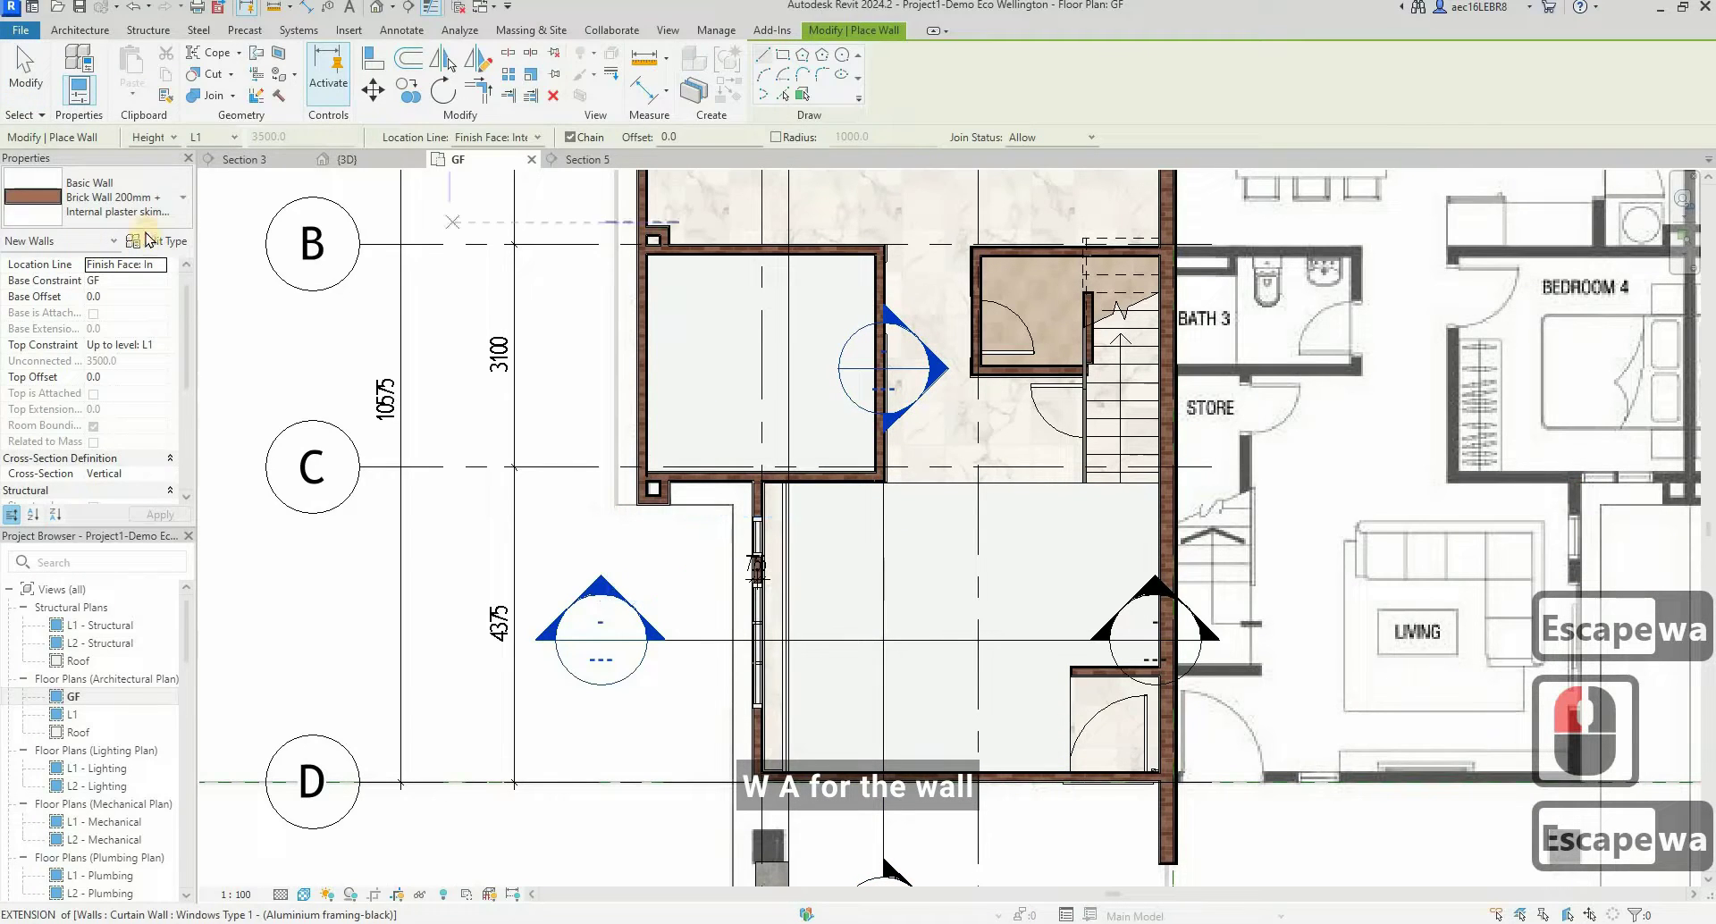
- Duplicate the 200 mm brick wall type under the name Plaster ceiling Board
{"action": "left_click", "coordinate": [157, 240]}
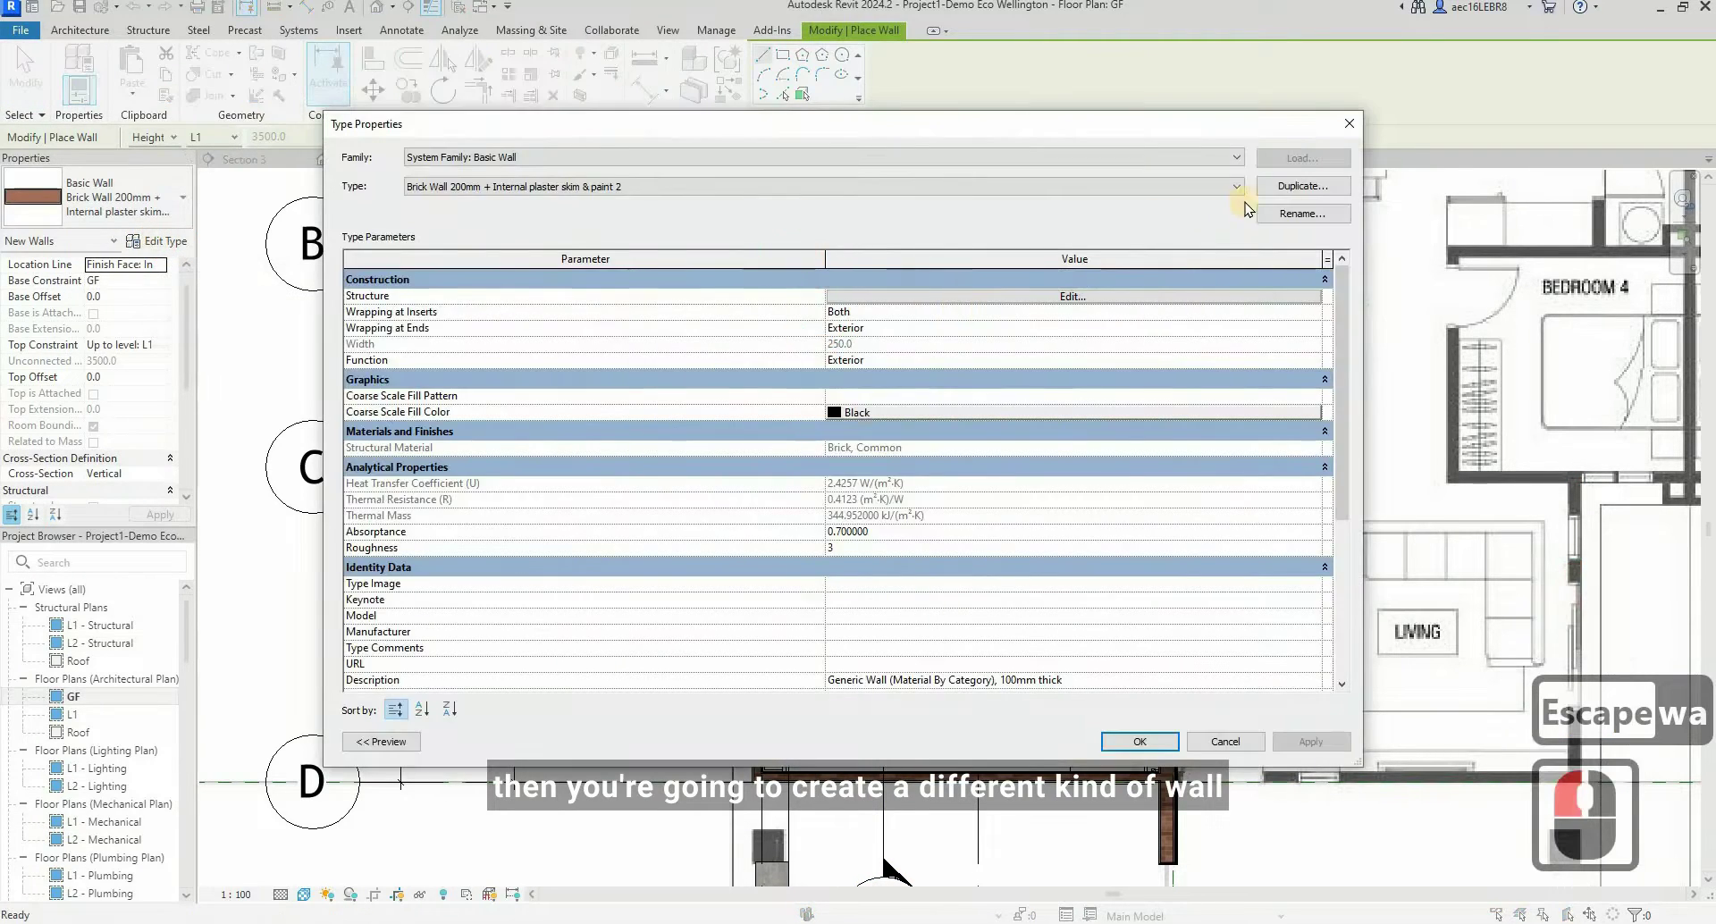
{"action": "left_click", "coordinate": [1298, 188]}
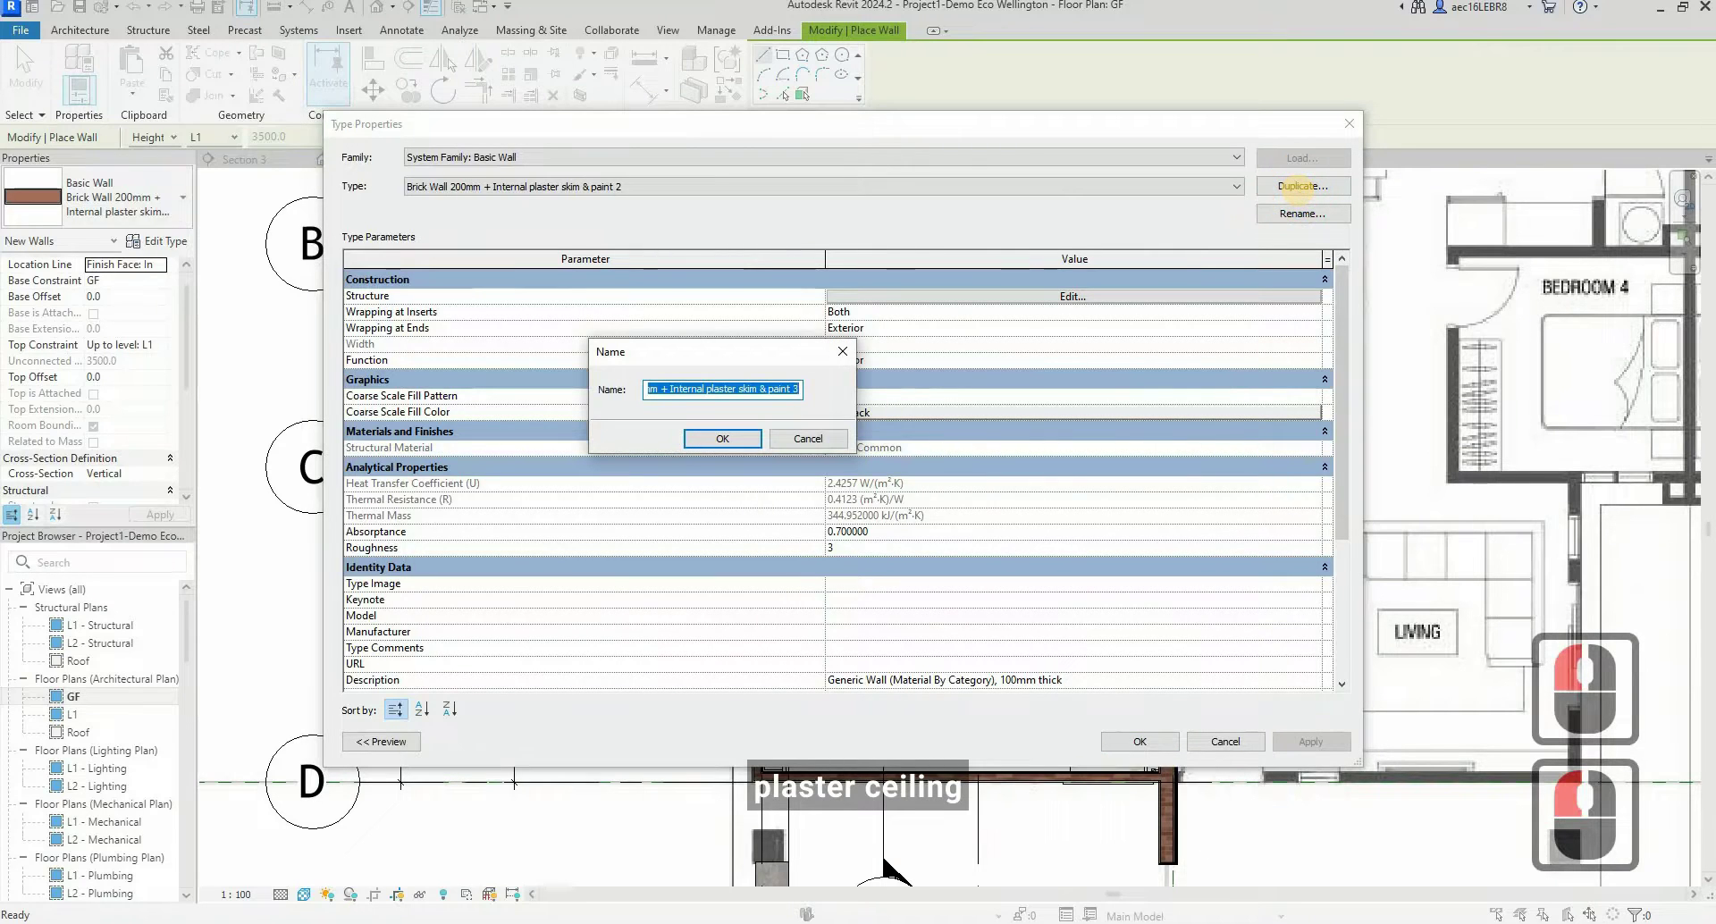
{"action": "type", "text": "Plaster cei"}
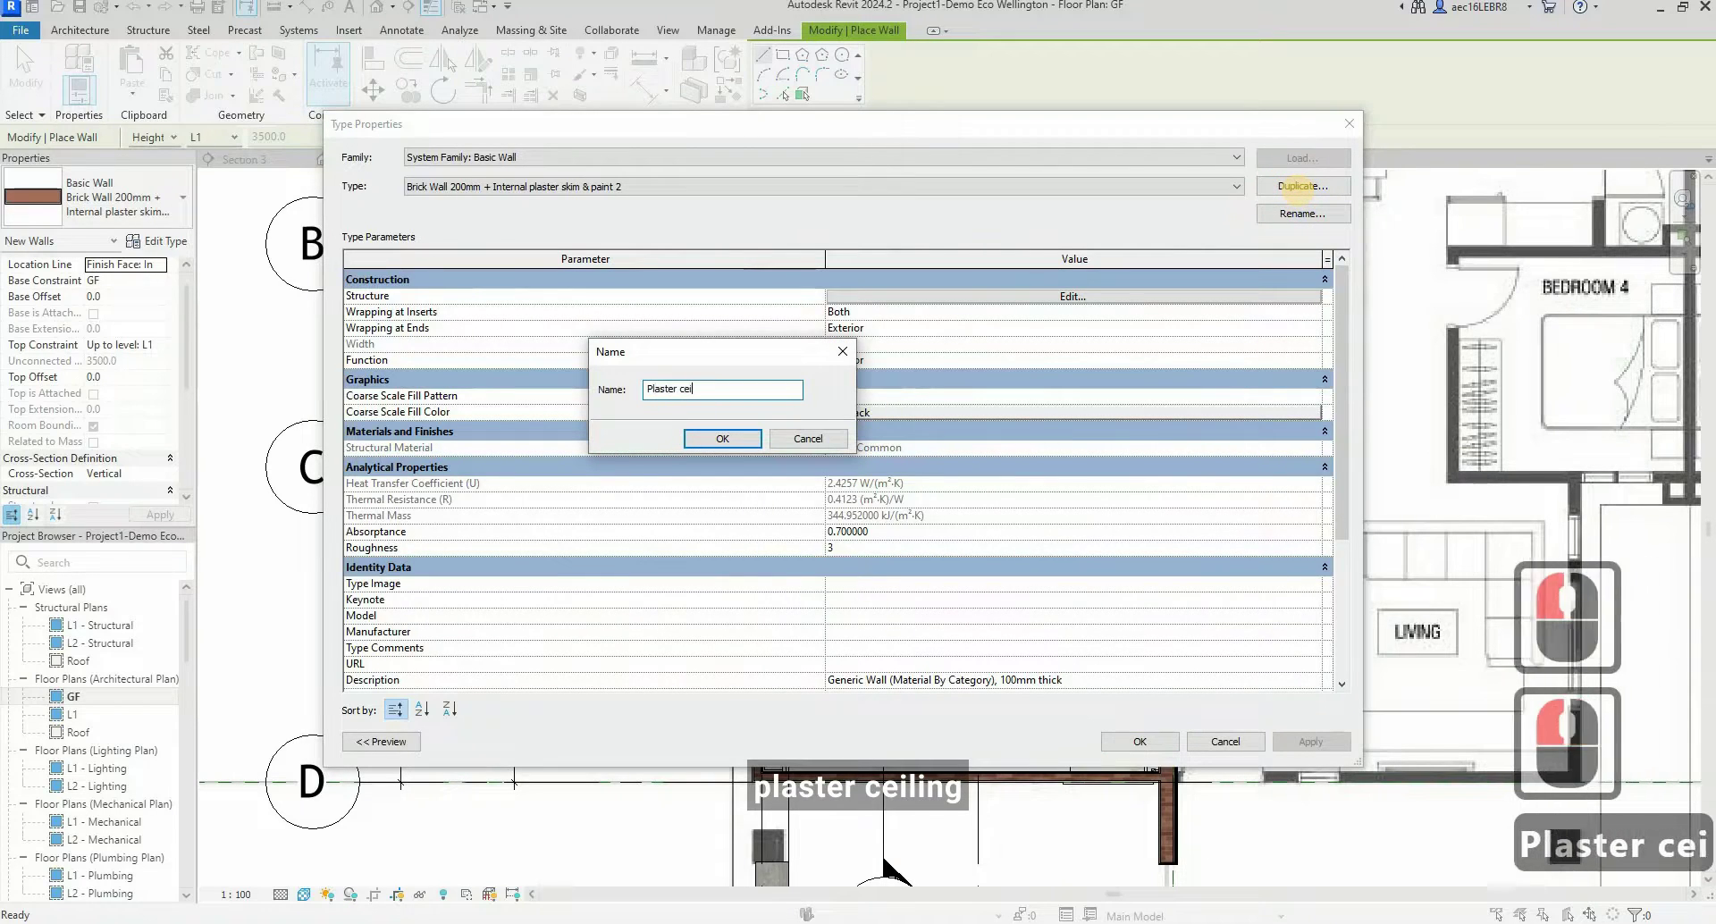
{"action": "type", "text": "ling Wa"}
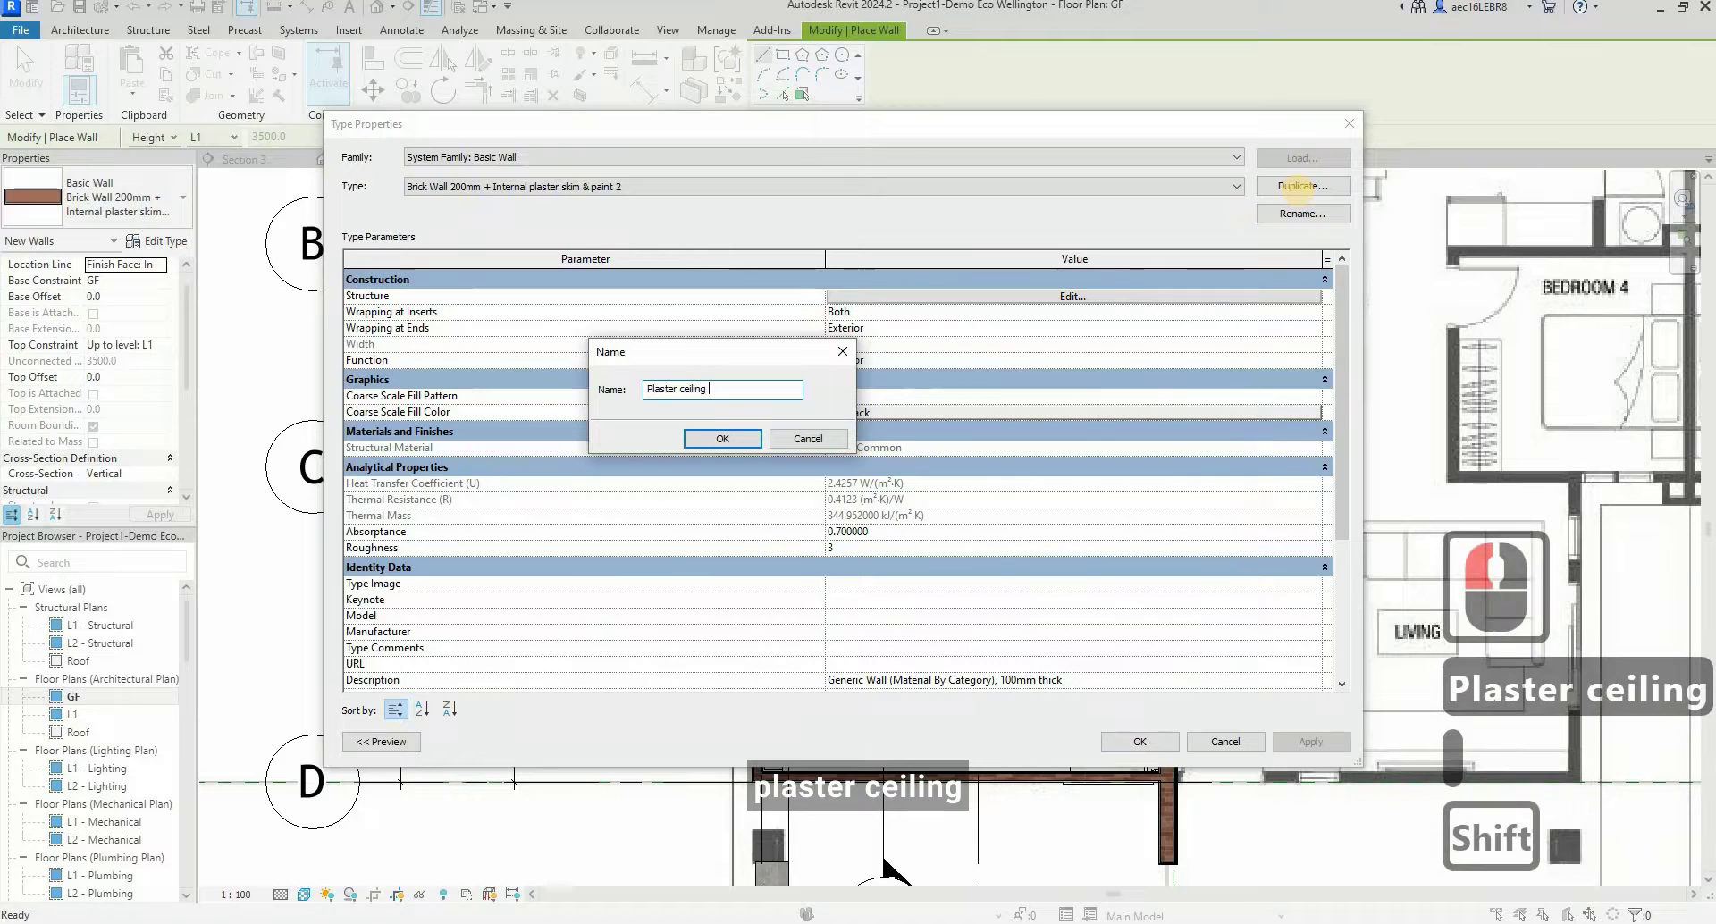
{"action": "key", "text": "BackSpace"}
{"action": "key", "text": "BackSpace"}
{"action": "type", "text": "Board"}
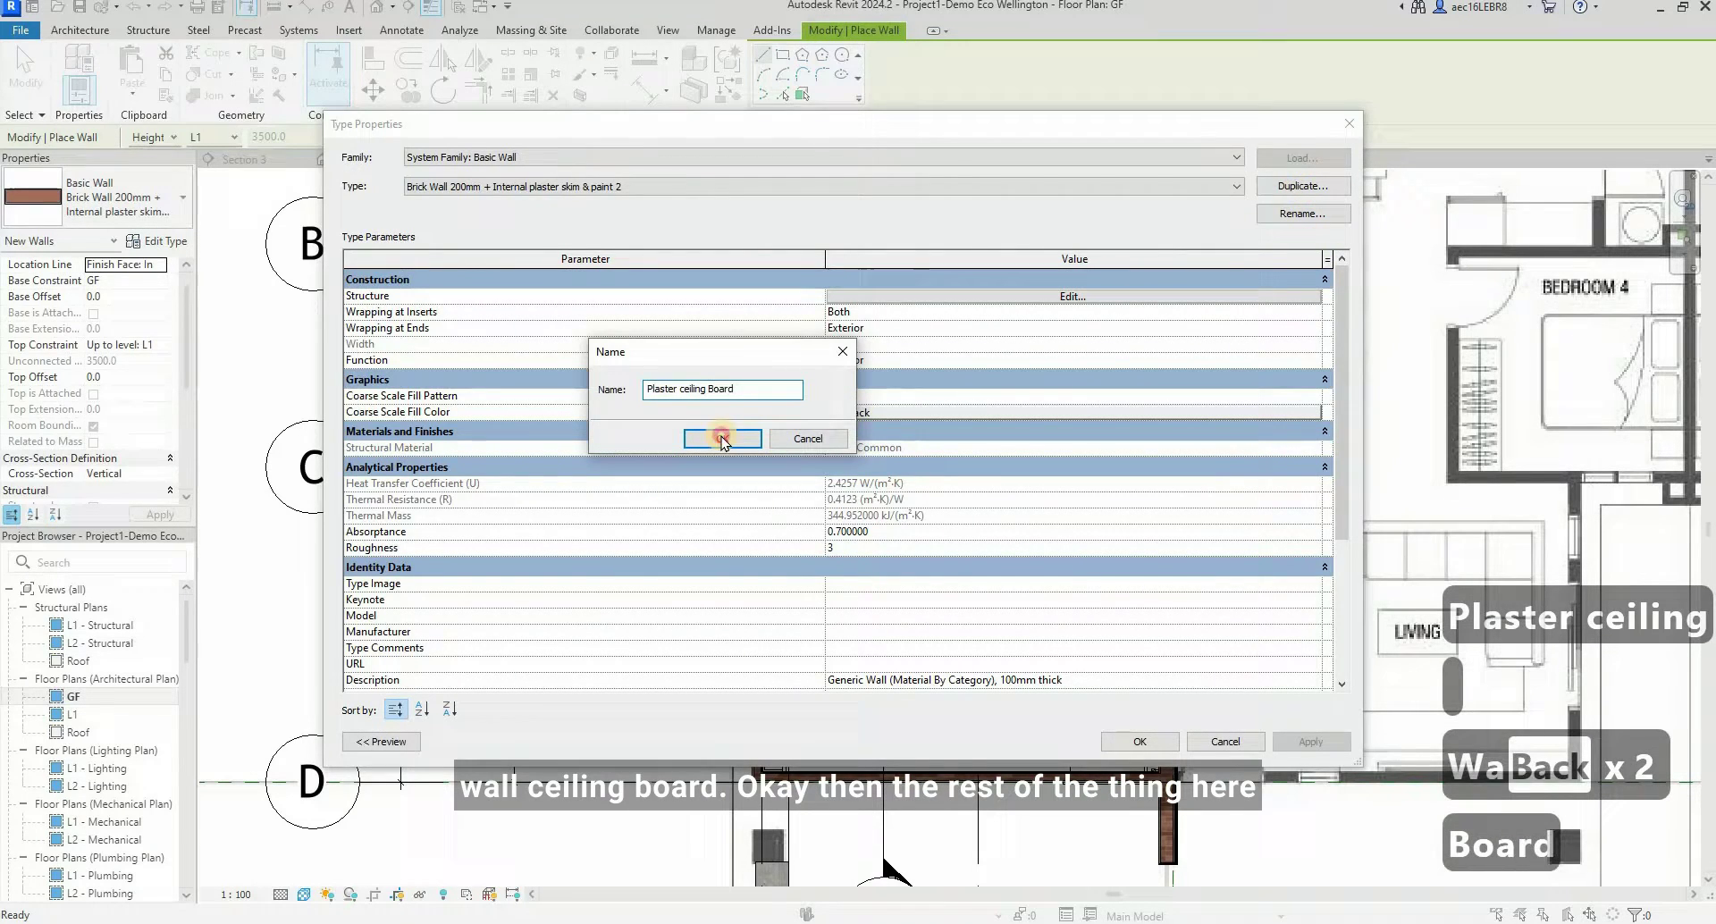
{"action": "left_click", "coordinate": [723, 439]}
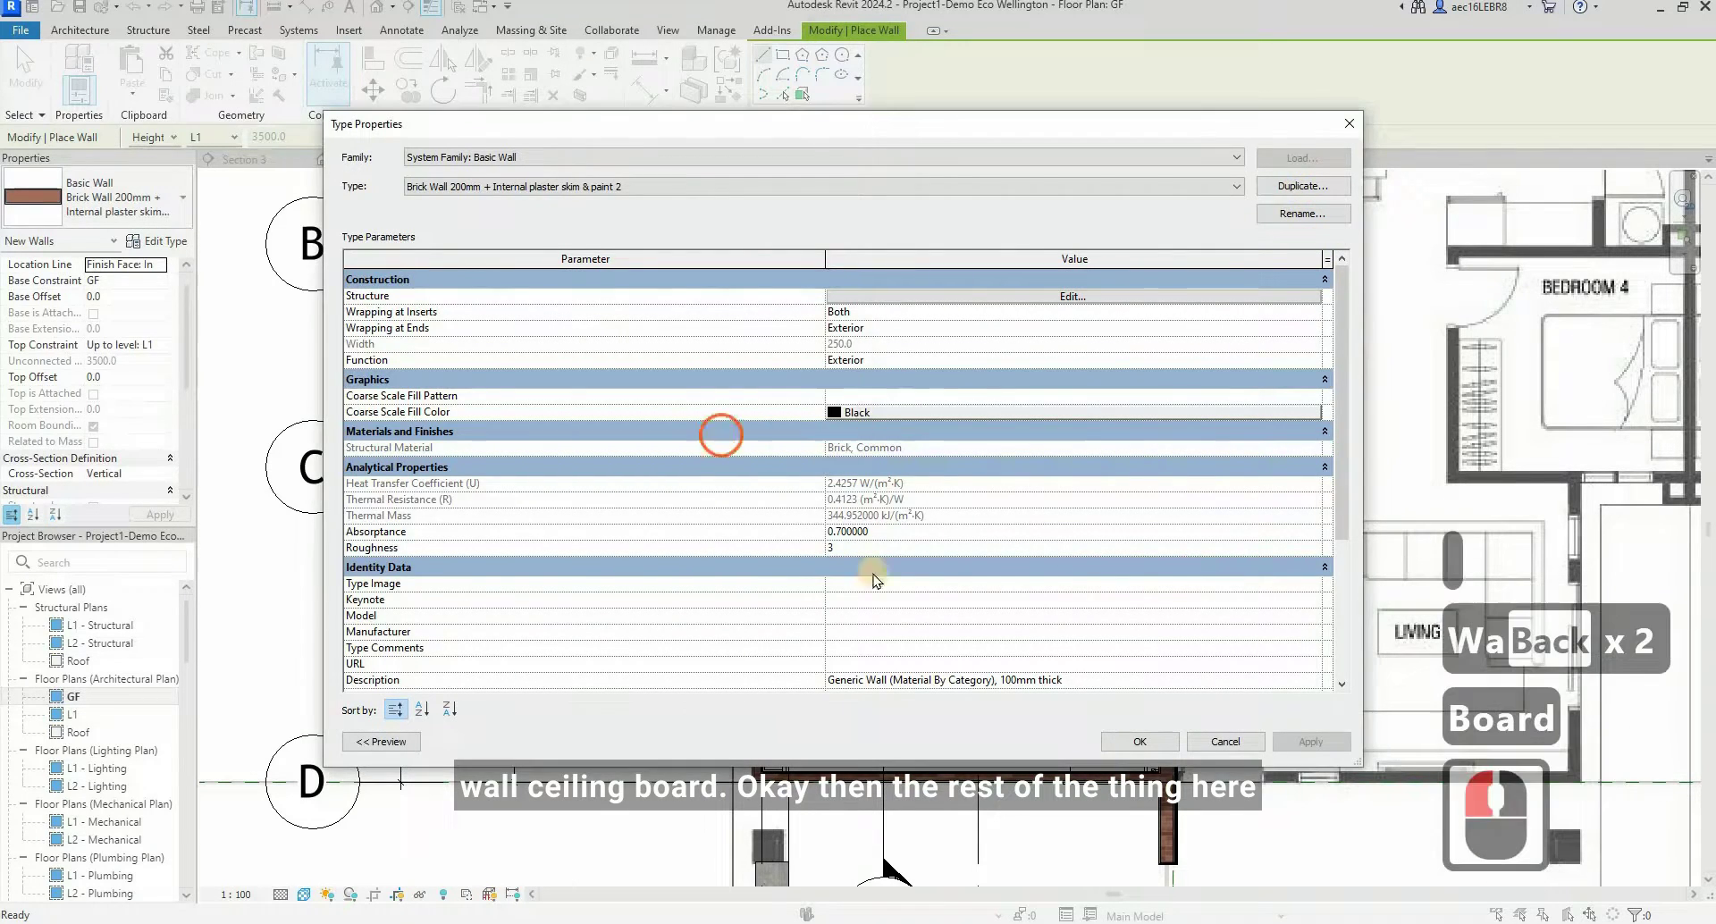
- Set the description of the Plaster ceiling Board wall type to Plaster ceiling (Normal)
{"action": "scroll", "coordinate": [873, 572], "scroll_direction": "down", "scroll_amount": 5}
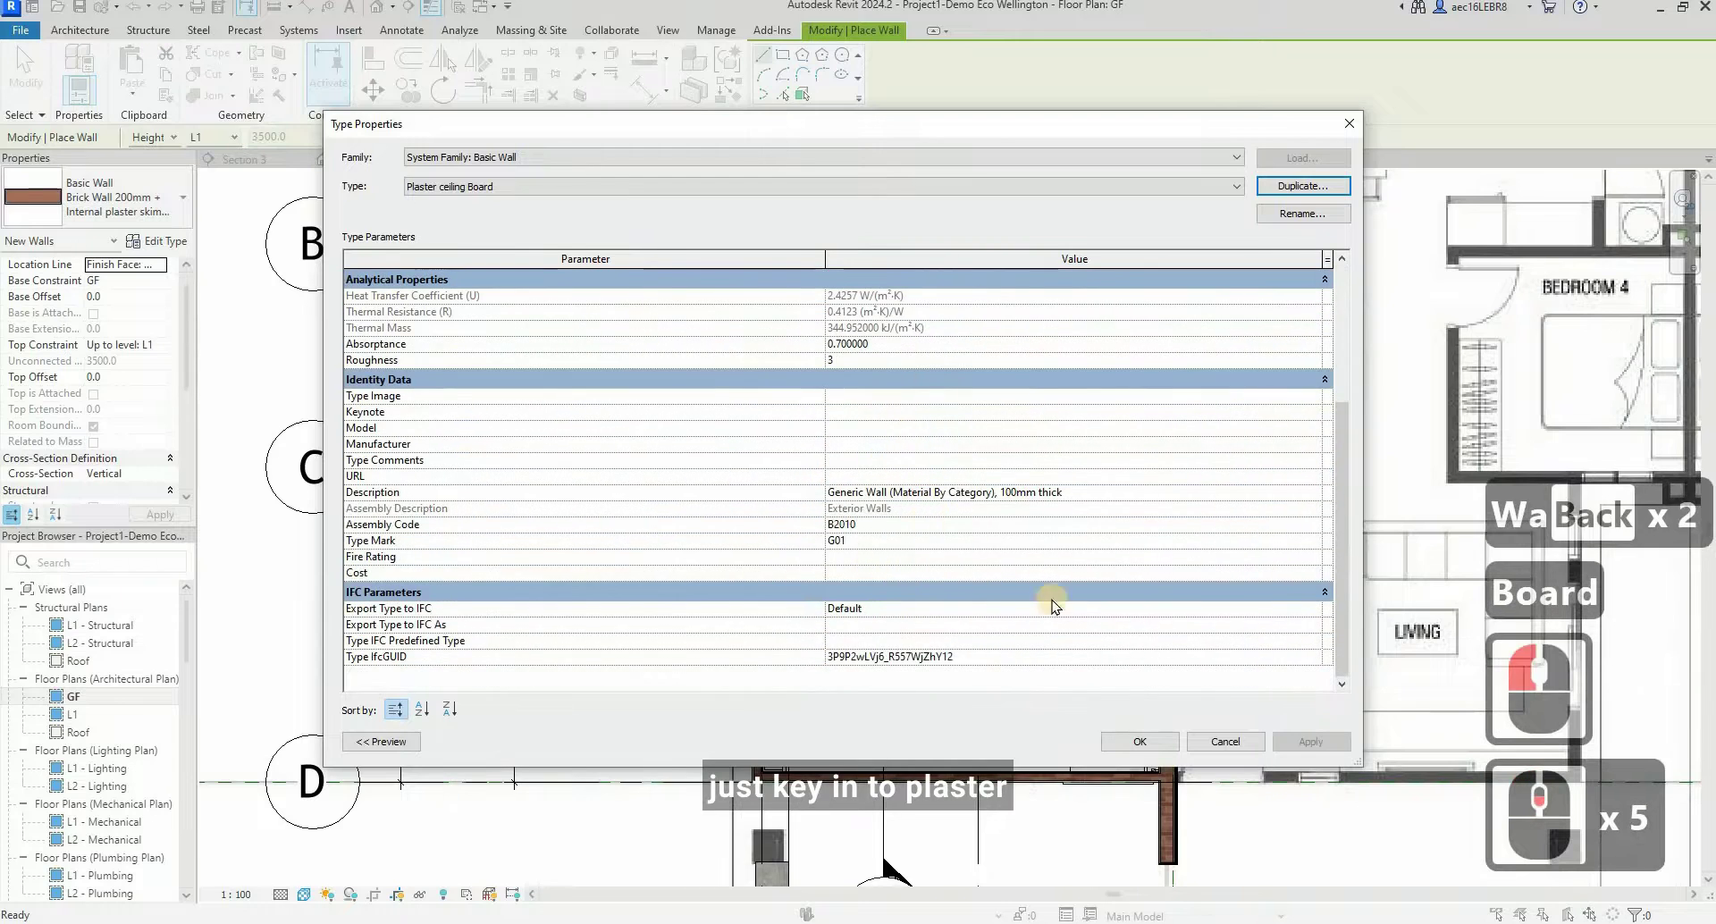
{"action": "scroll", "coordinate": [1072, 599], "scroll_direction": "up", "scroll_amount": 2}
{"action": "left_click", "coordinate": [1096, 573]}
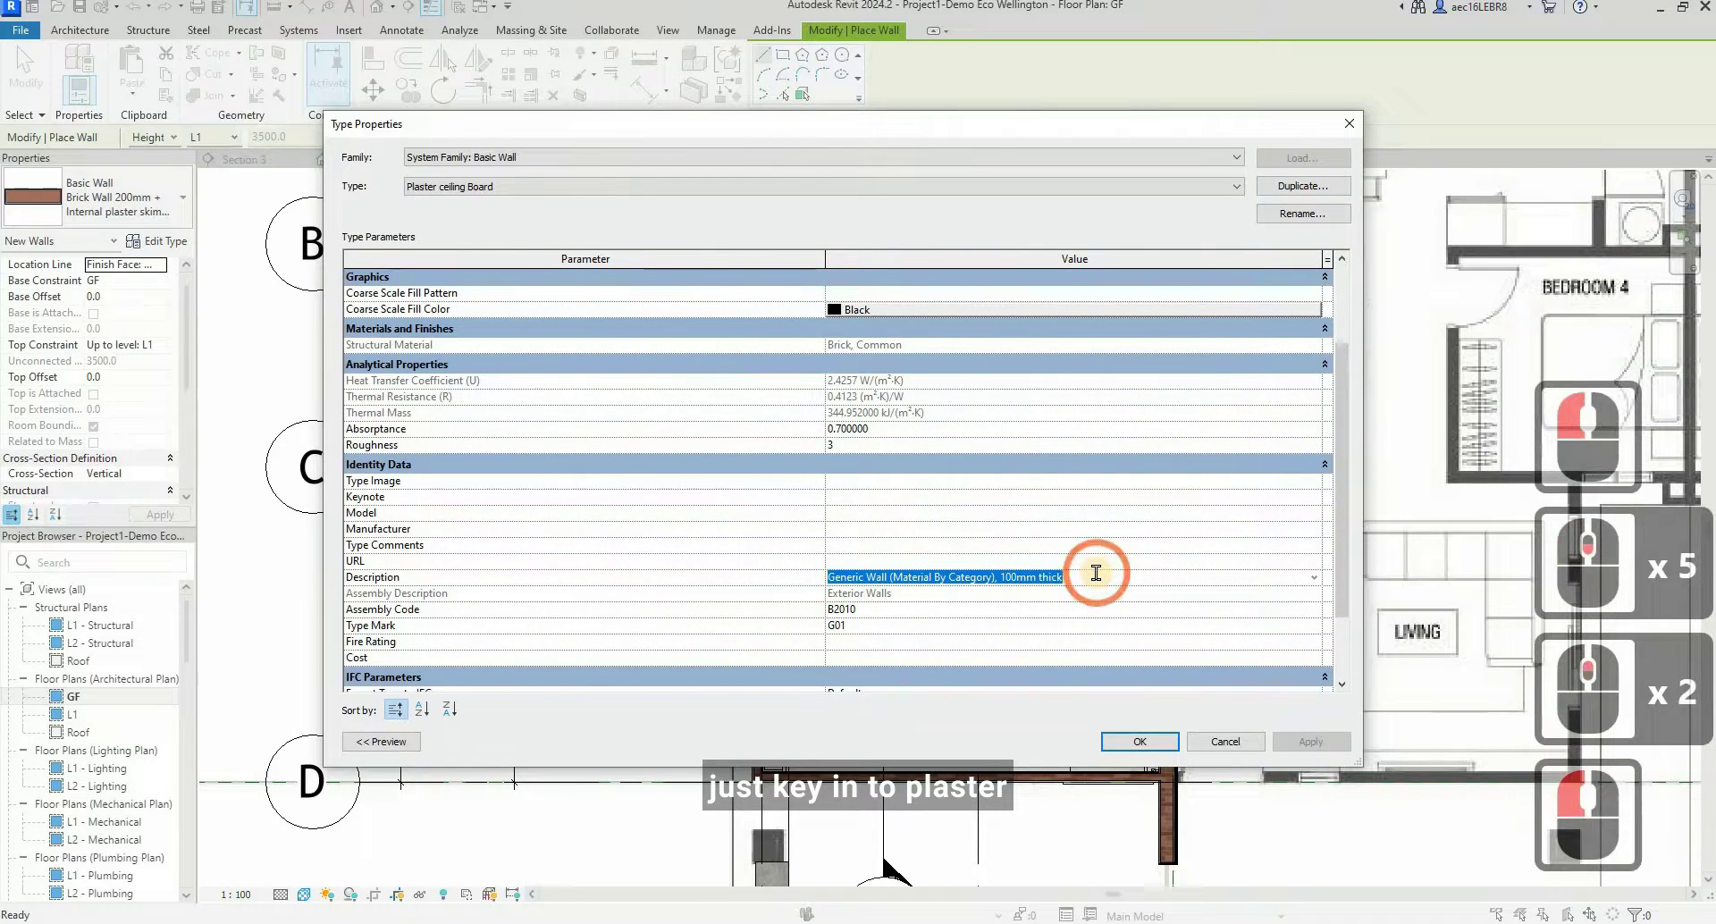
{"action": "type", "text": "Plaster cei"}
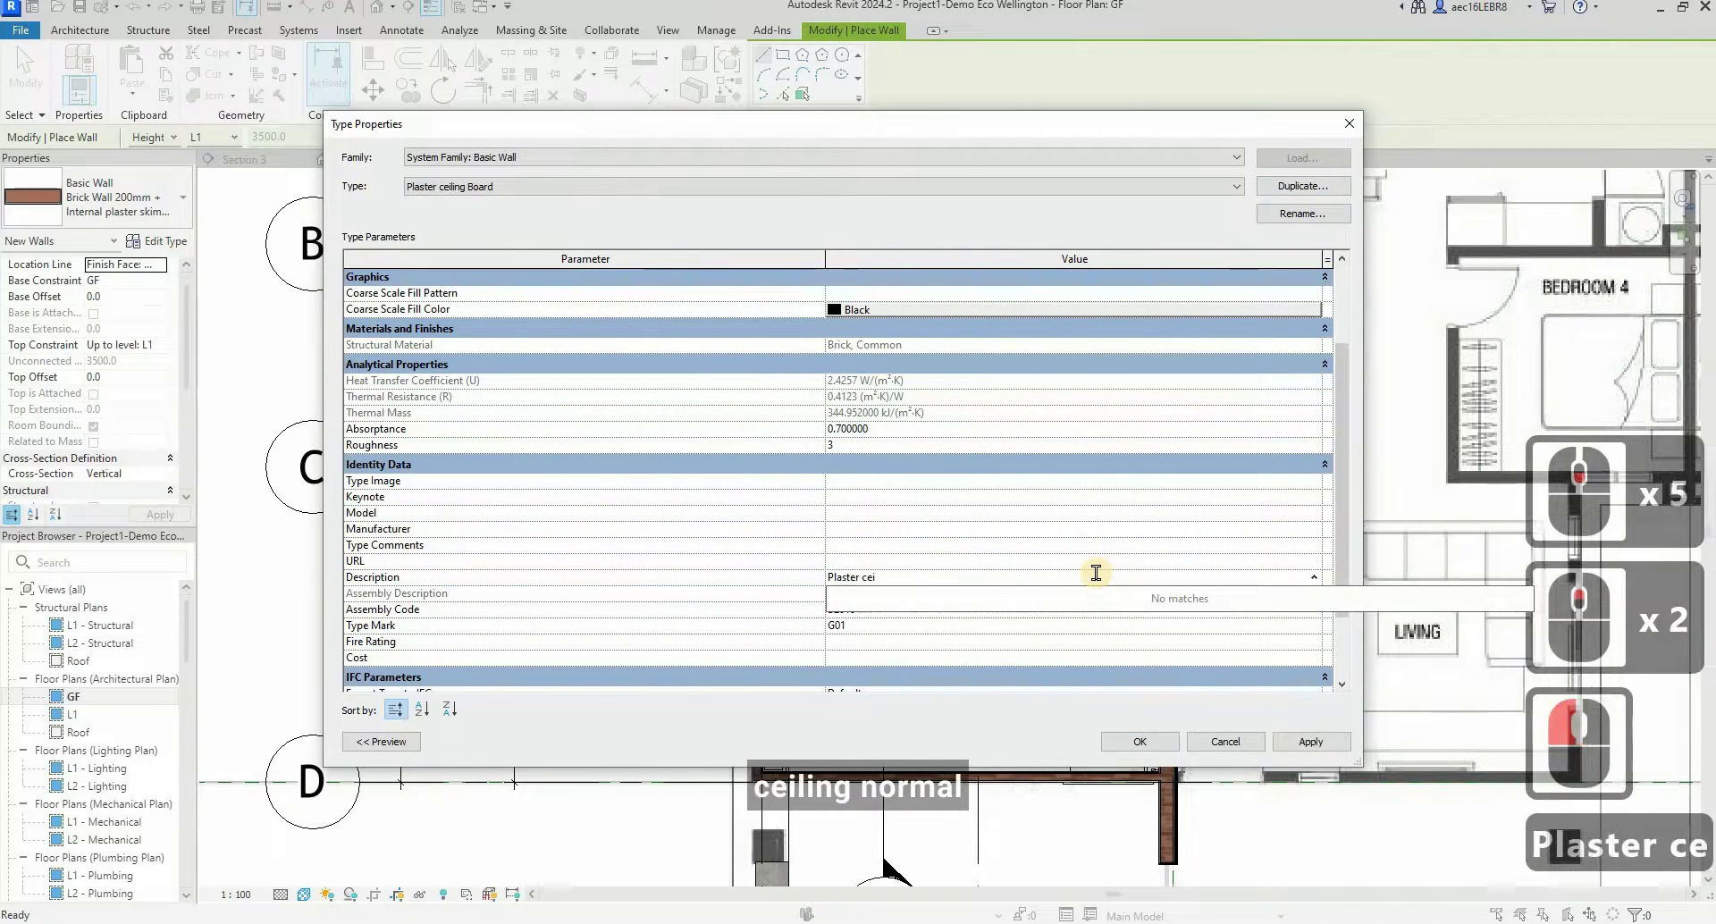
{"action": "type", "text": "ling (Nor"}
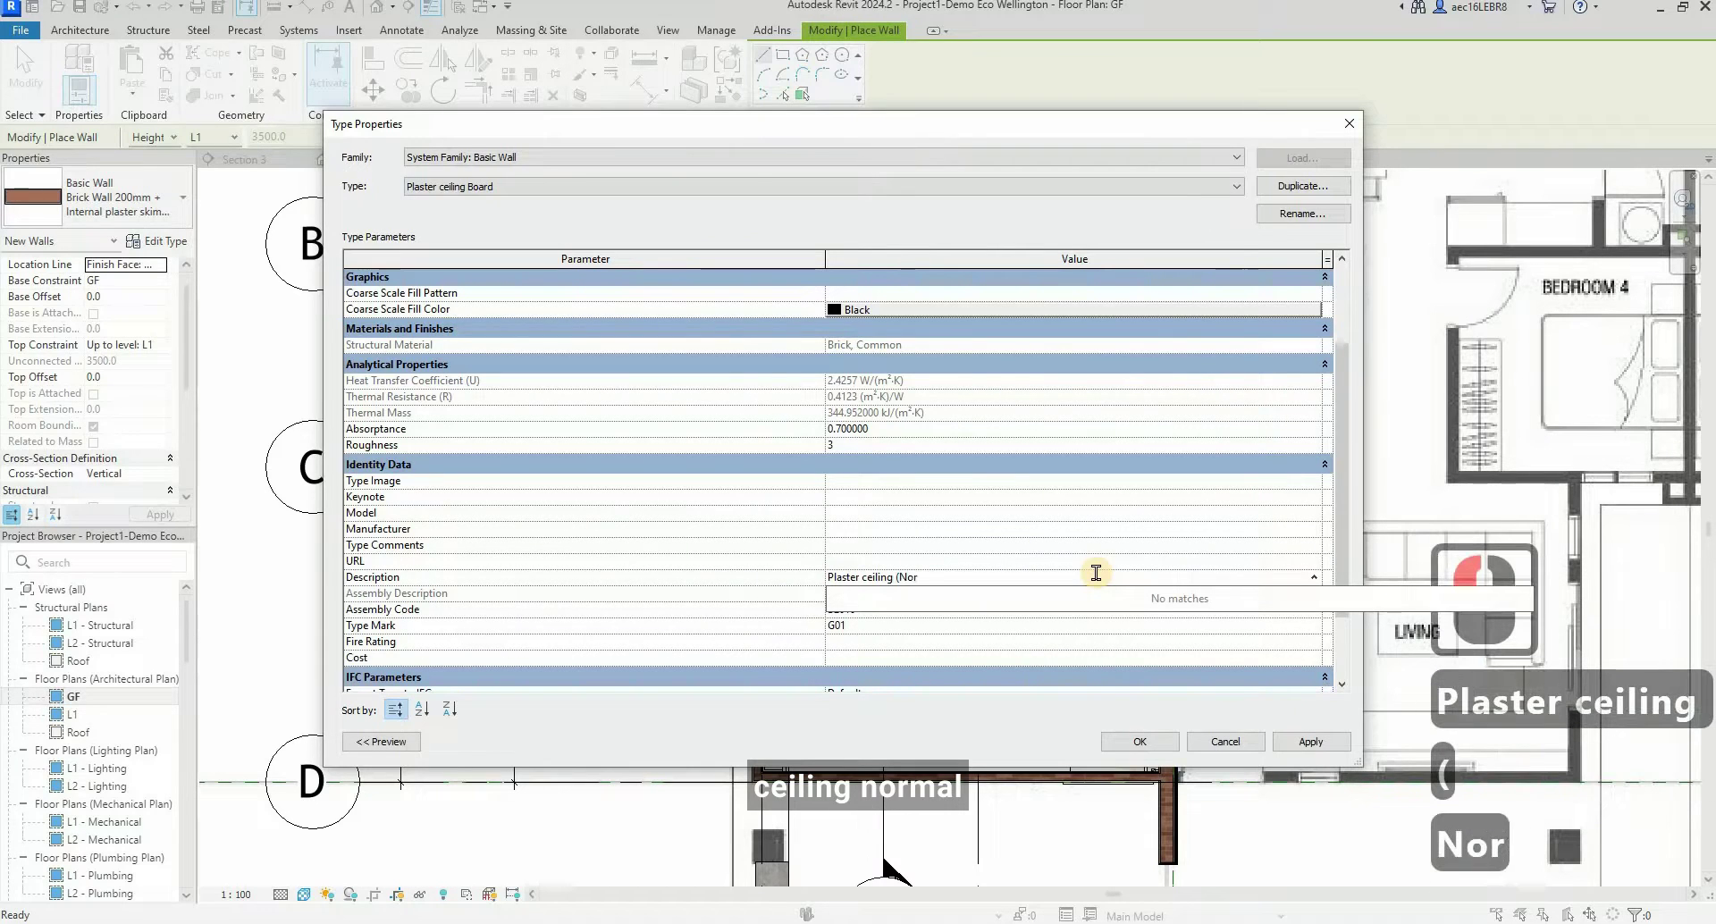
{"action": "type", "text": "mal)"}
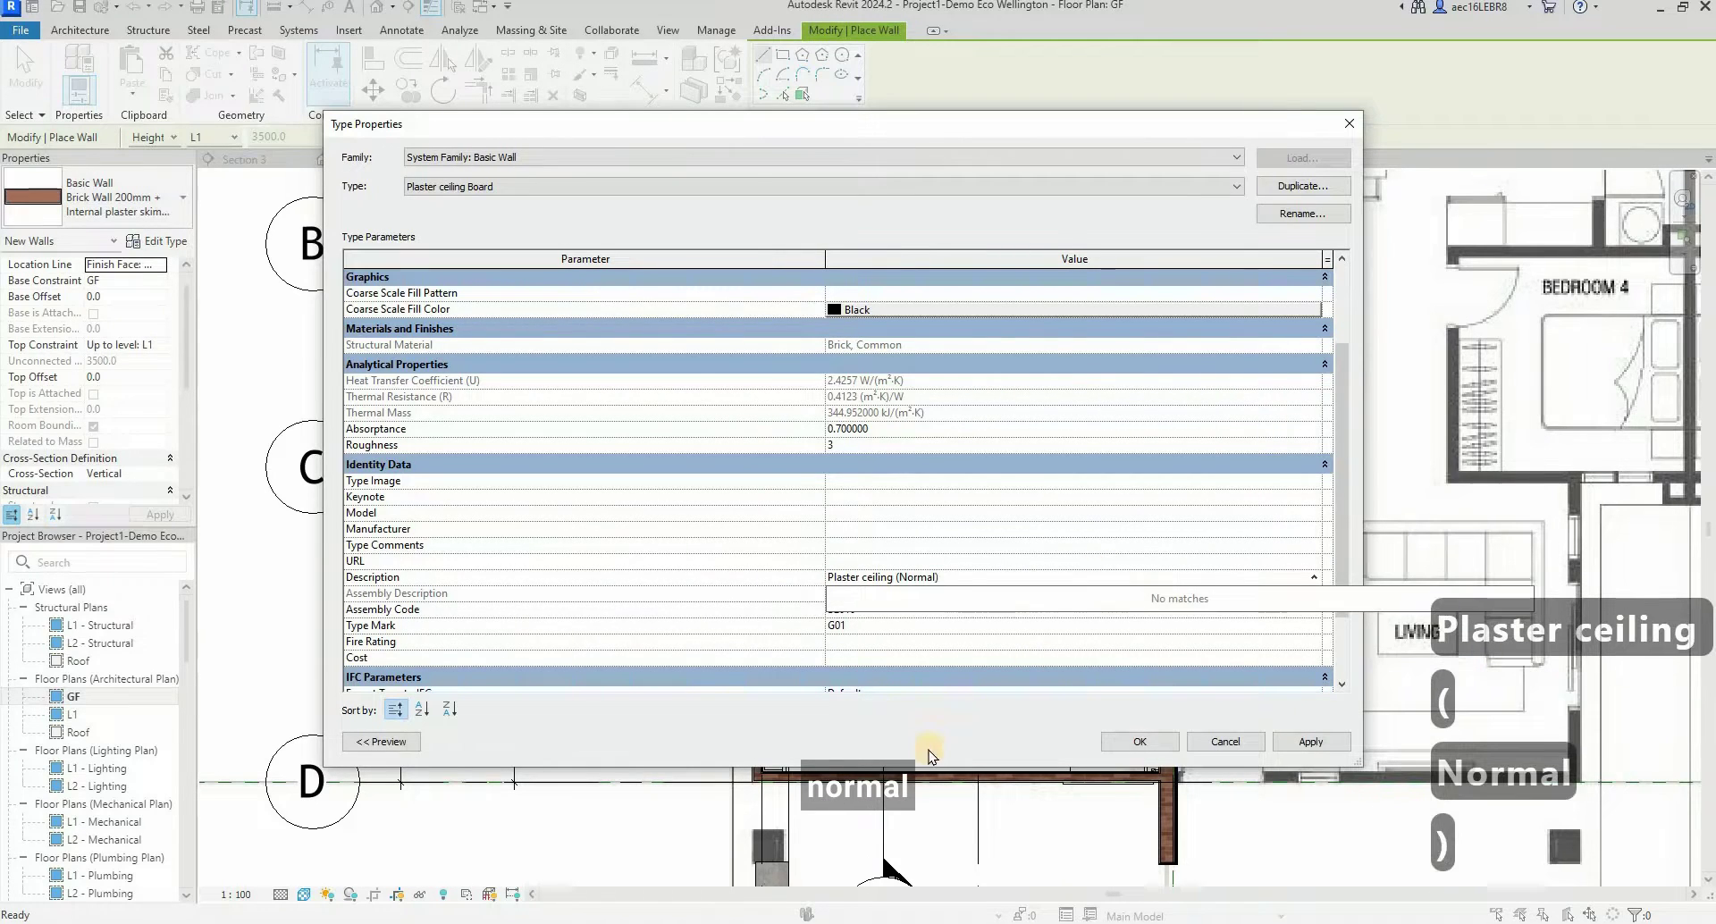
{"action": "left_click", "coordinate": [863, 615]}
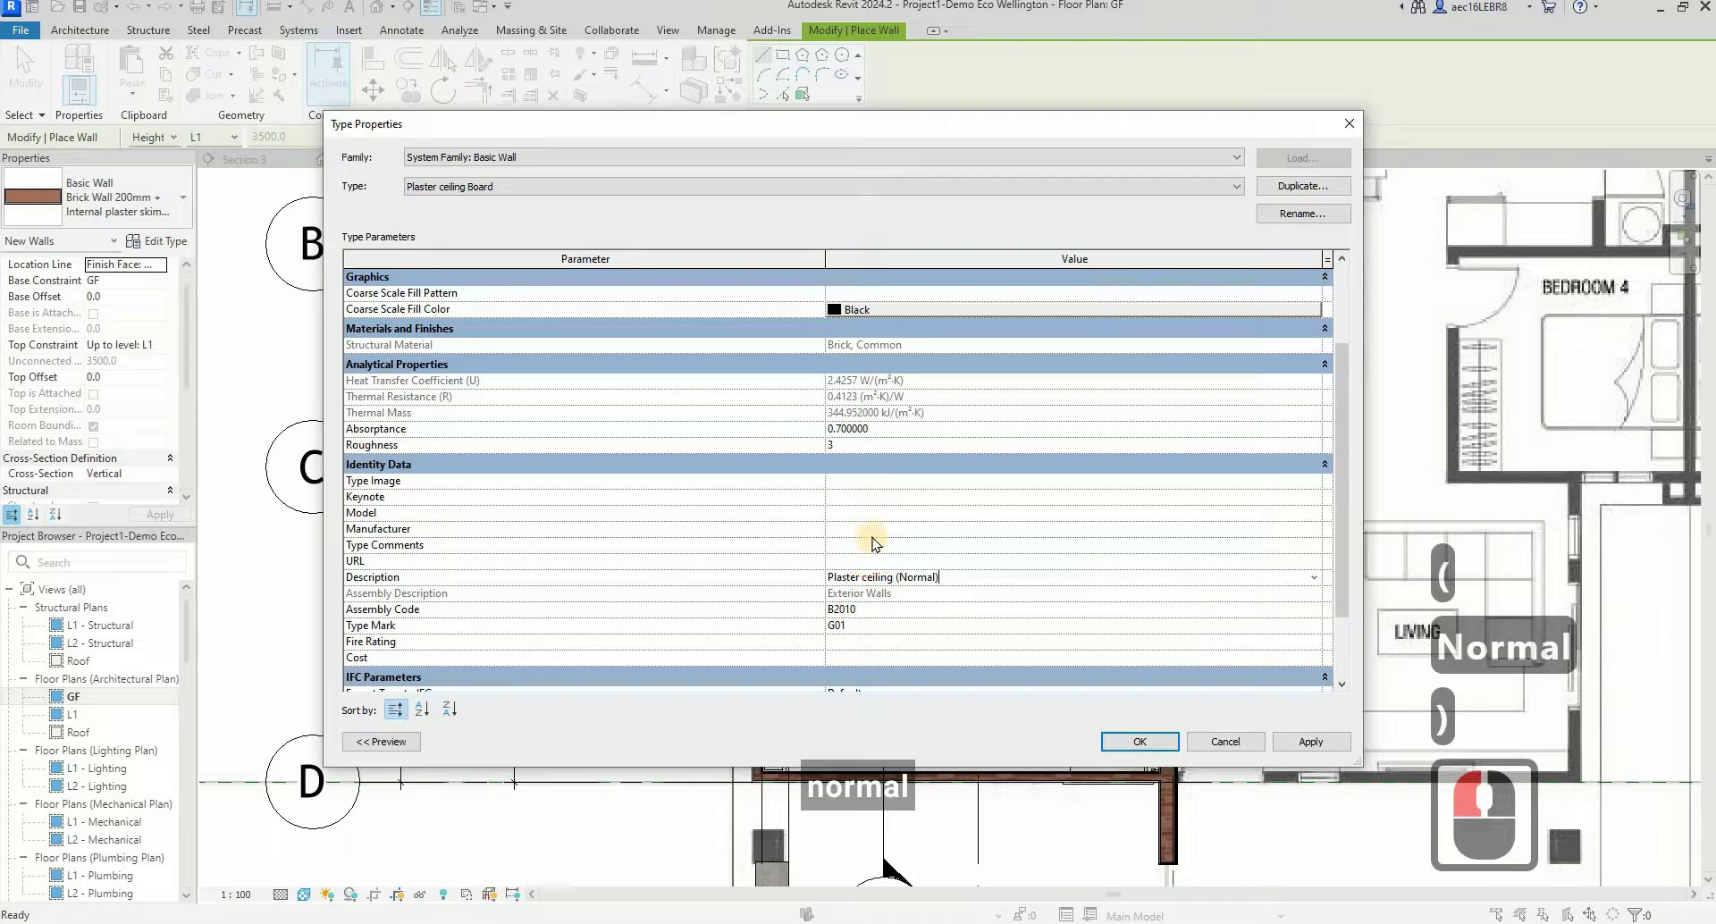
- Set the wall type's manufacturer to Boral and its model to Normal Plaster ceiling
{"action": "left_click", "coordinate": [885, 533]}
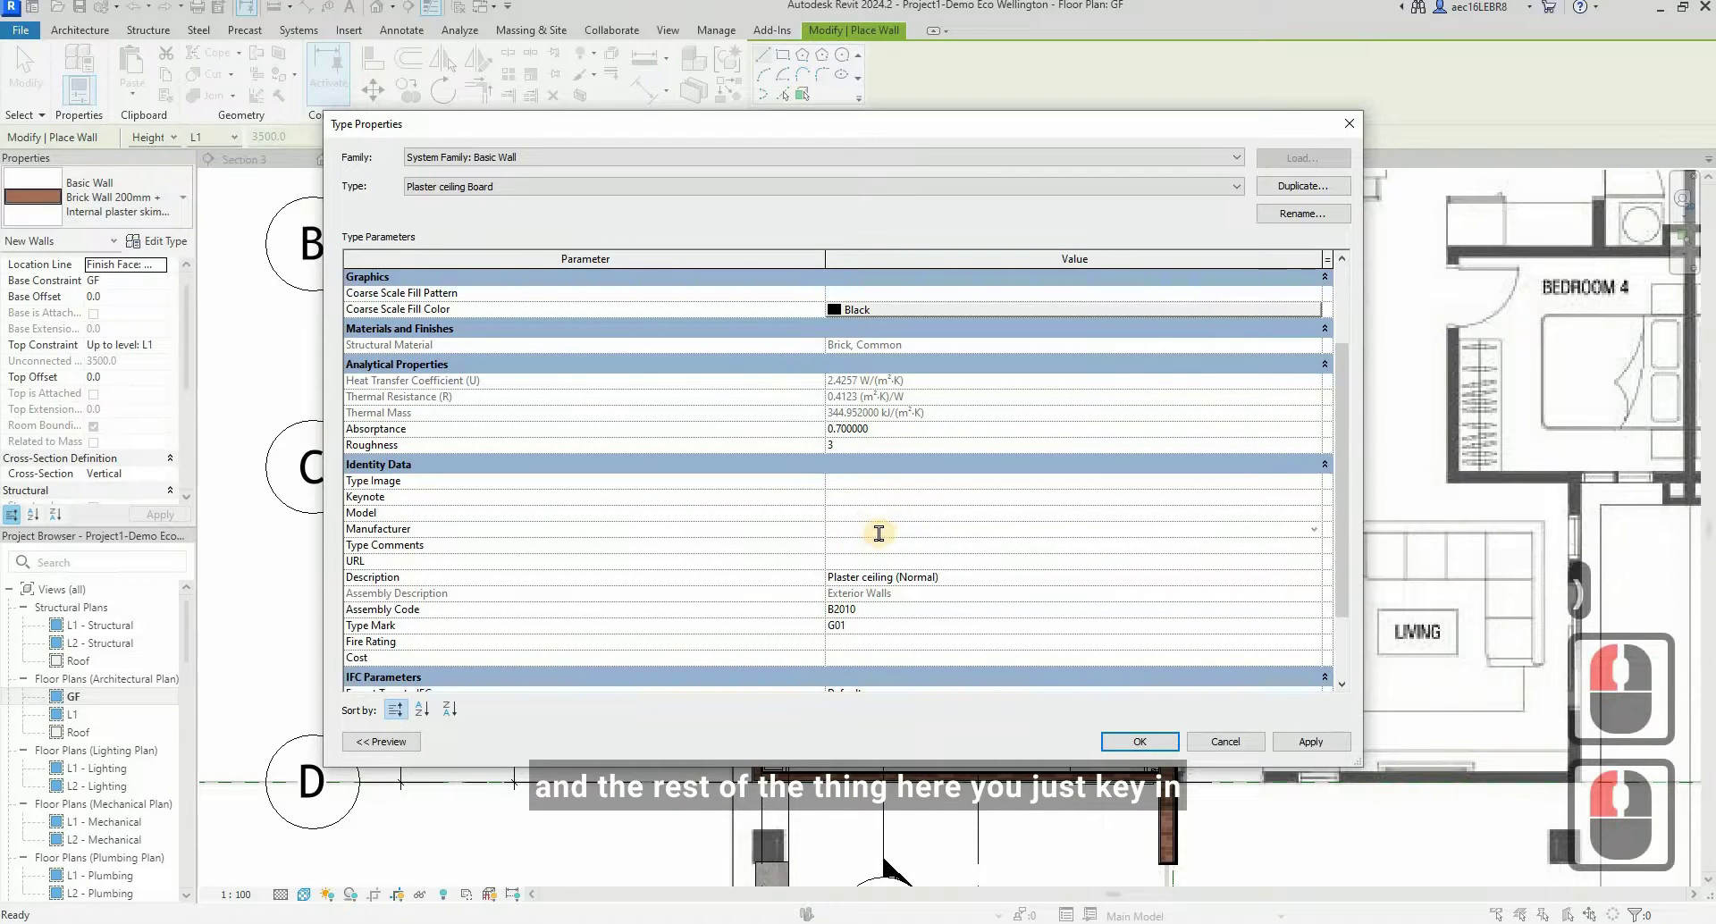
{"action": "type", "text": "Boral"}
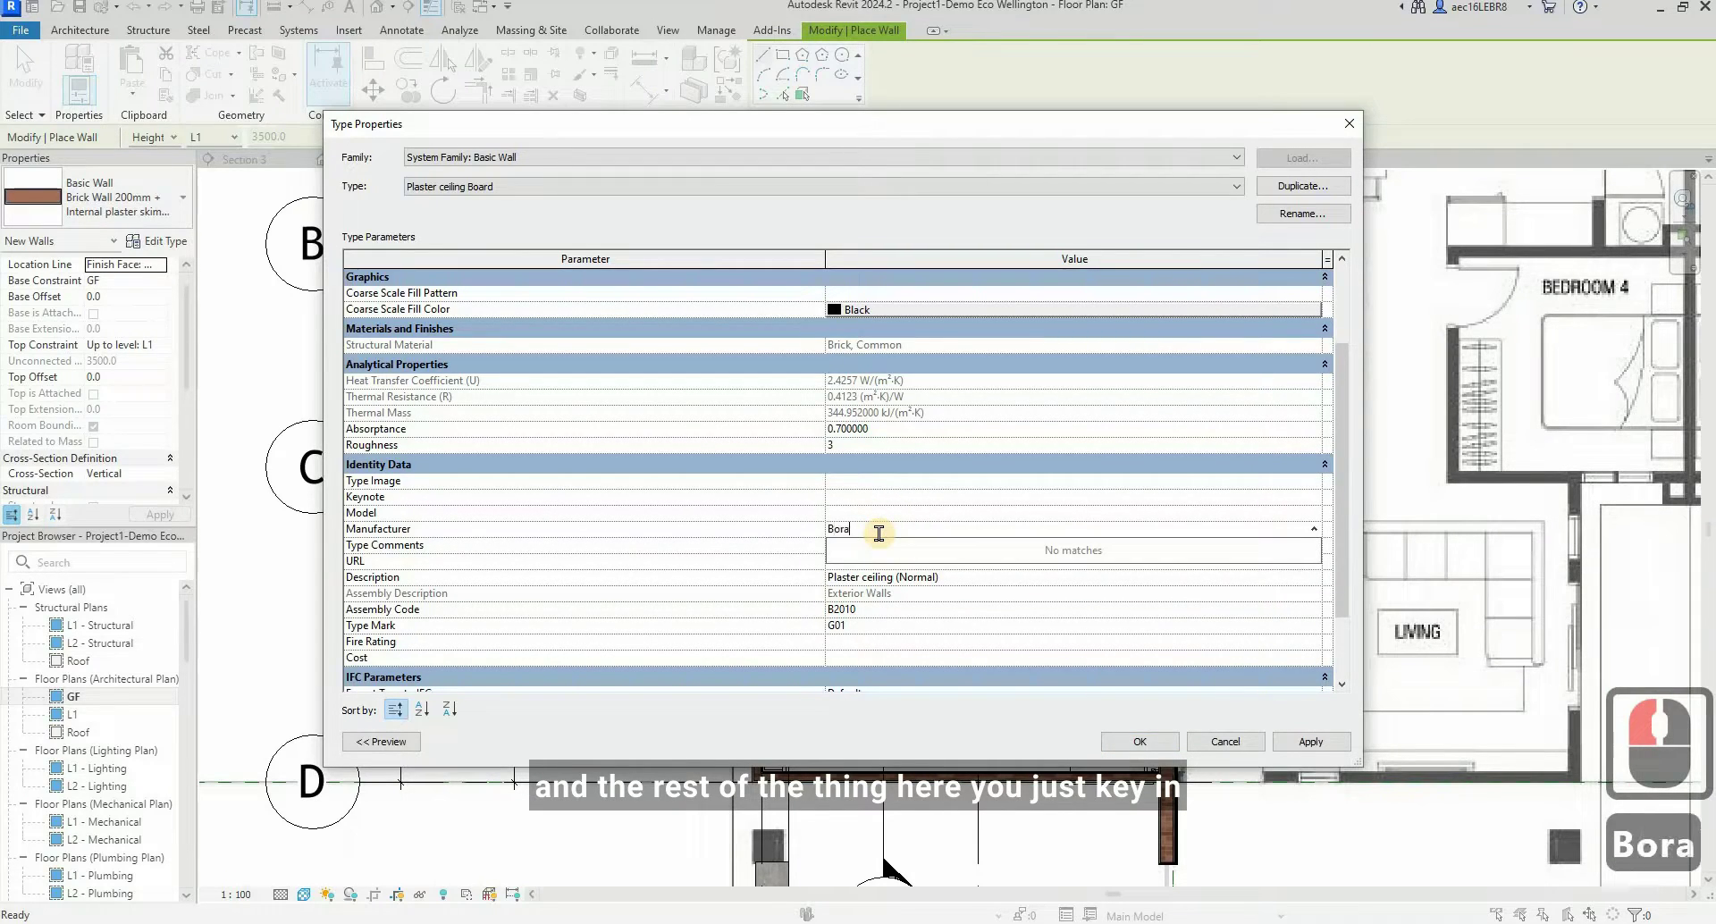
{"action": "double_click", "coordinate": [861, 515]}
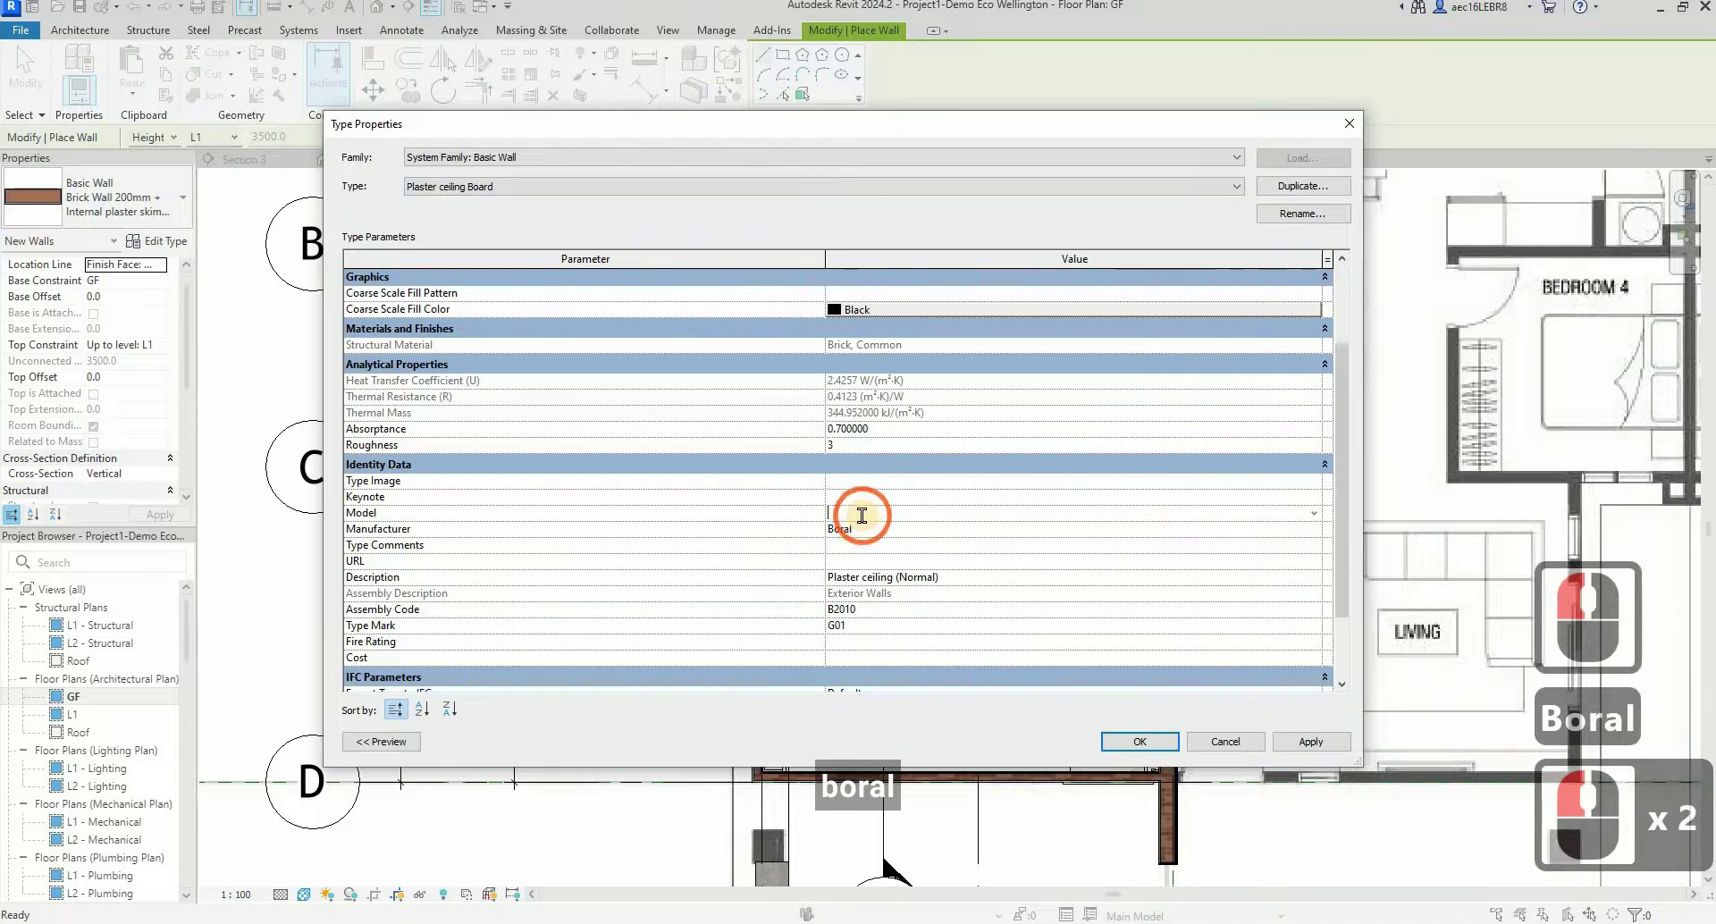
{"action": "type", "text": "Normal Pals"}
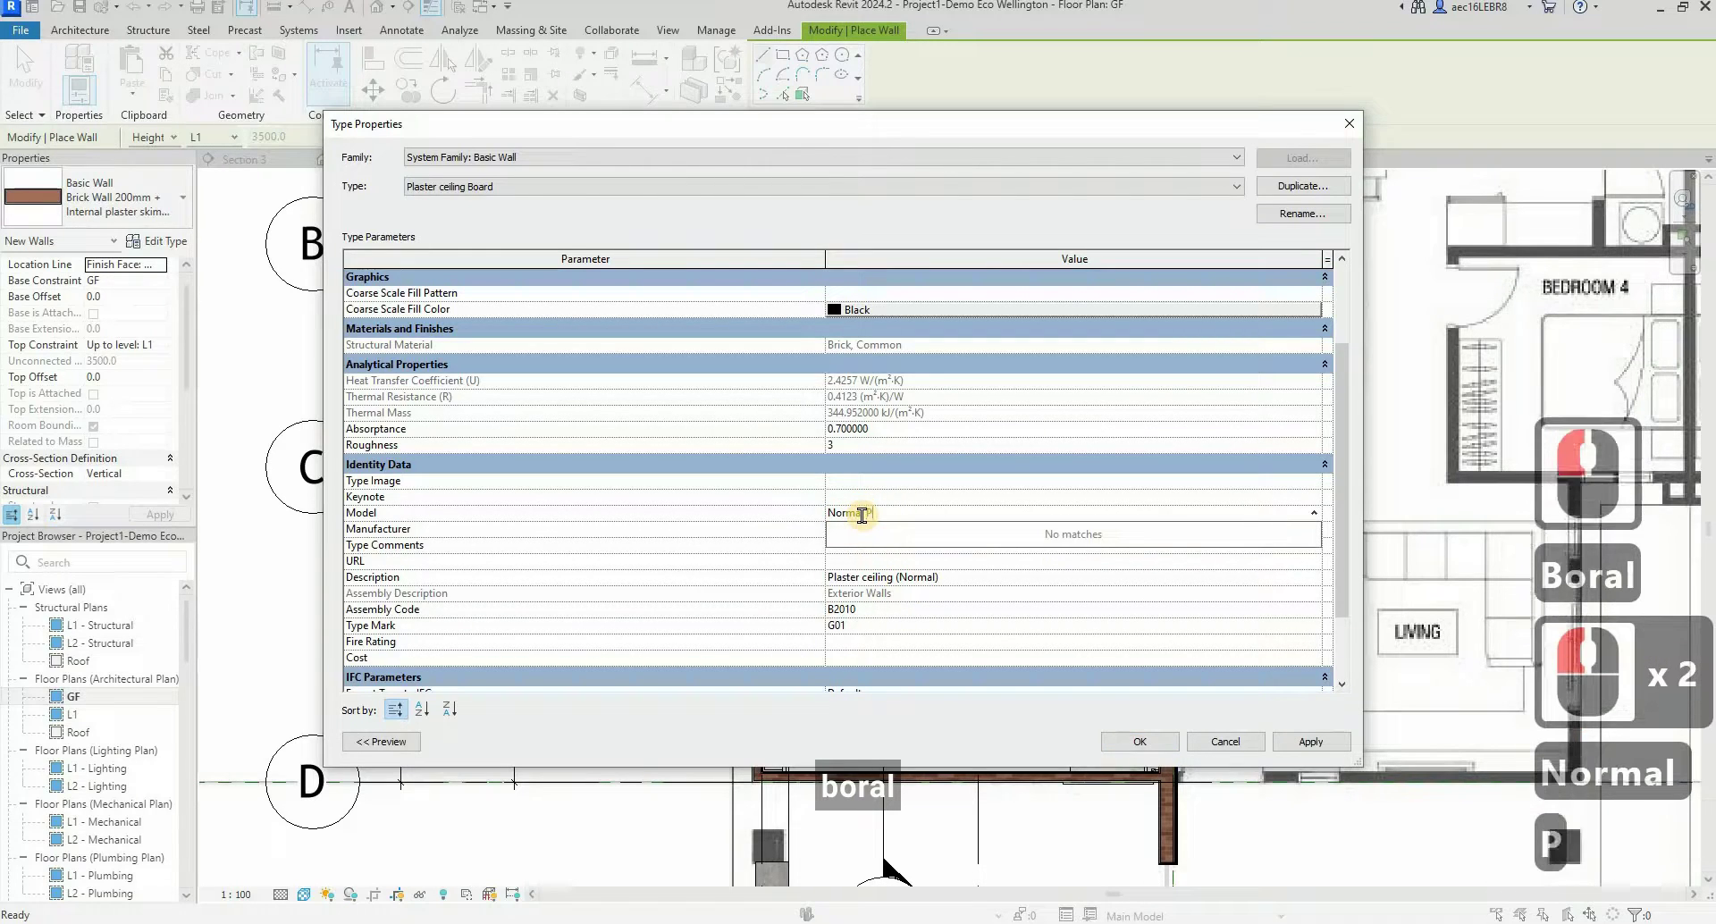
{"action": "key", "text": "BackSpace"}
{"action": "key", "text": "BackSpace"}
{"action": "key", "text": "BackSpace"}
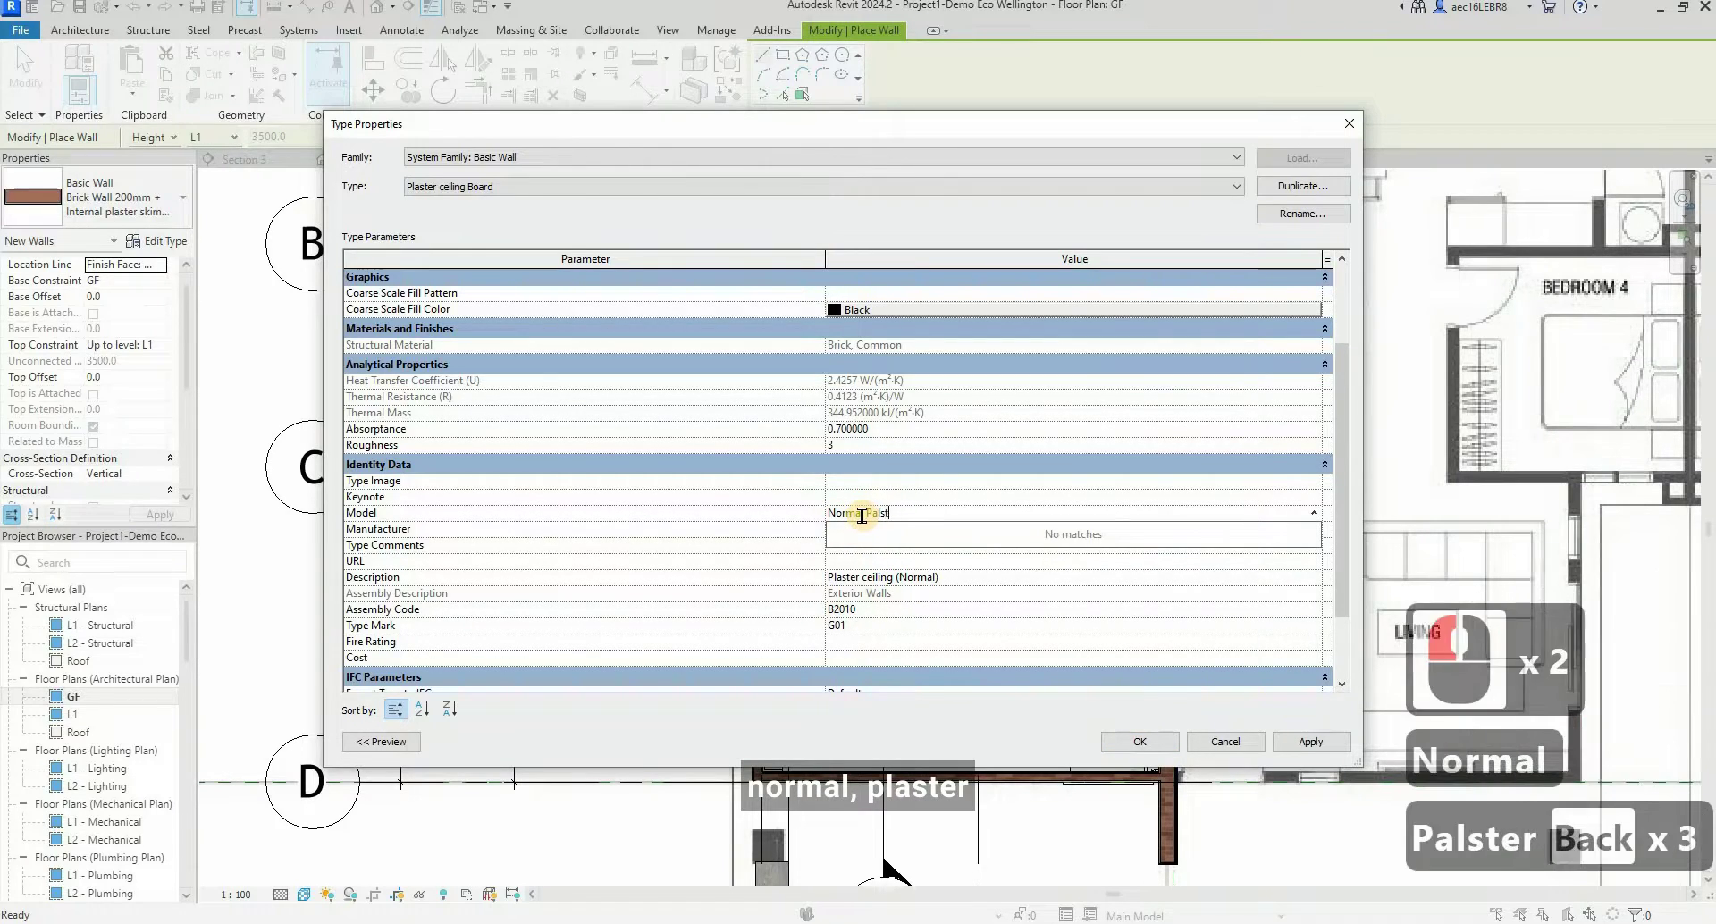
{"action": "type", "text": "laste"}
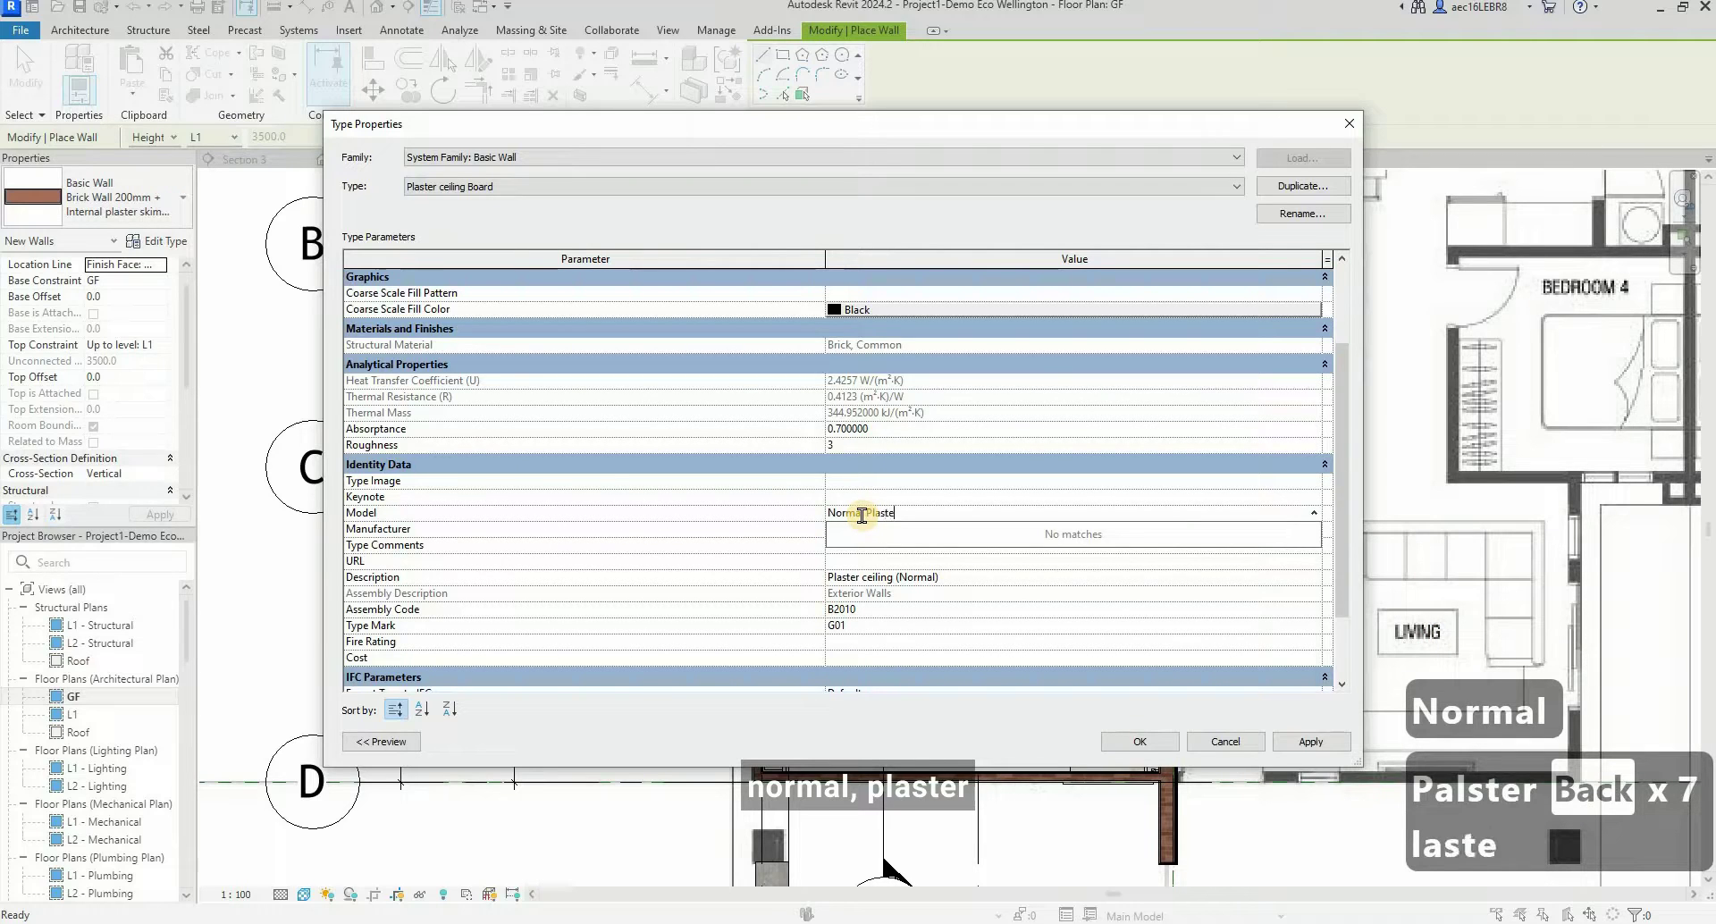
{"action": "type", "text": "r ceiling"}
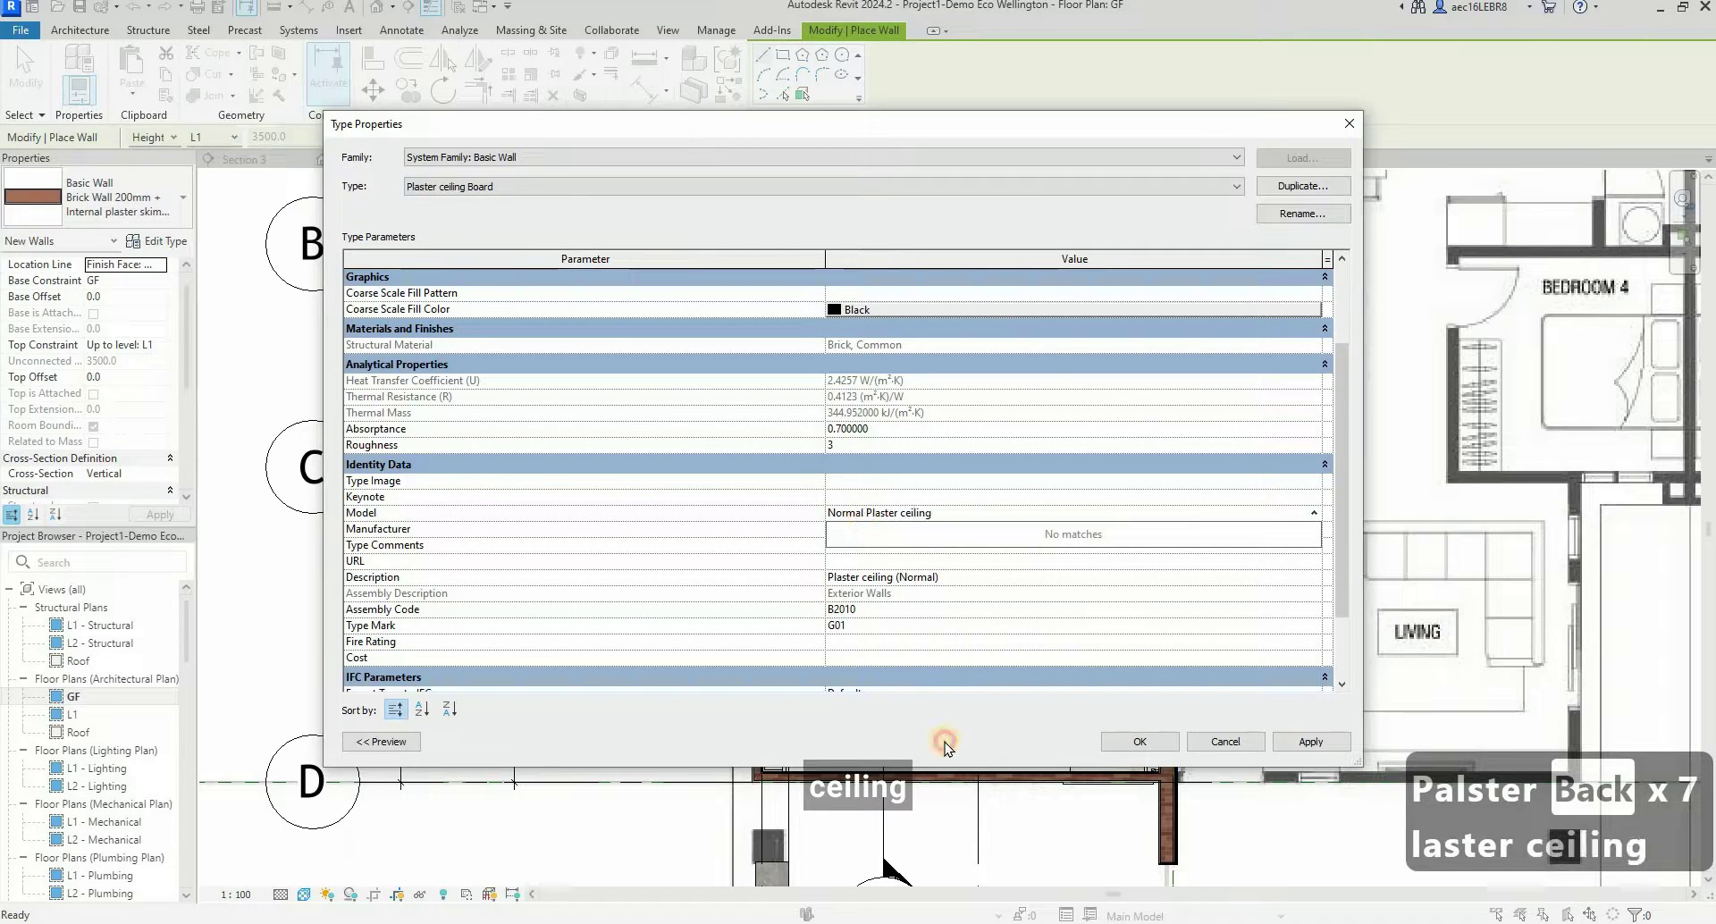
{"action": "left_click", "coordinate": [984, 636]}
- In the wall type's layer structure, delete the exterior-side 5 mm white matte metal paint finish layer
{"action": "scroll", "coordinate": [1007, 325], "scroll_direction": "up", "scroll_amount": 4}
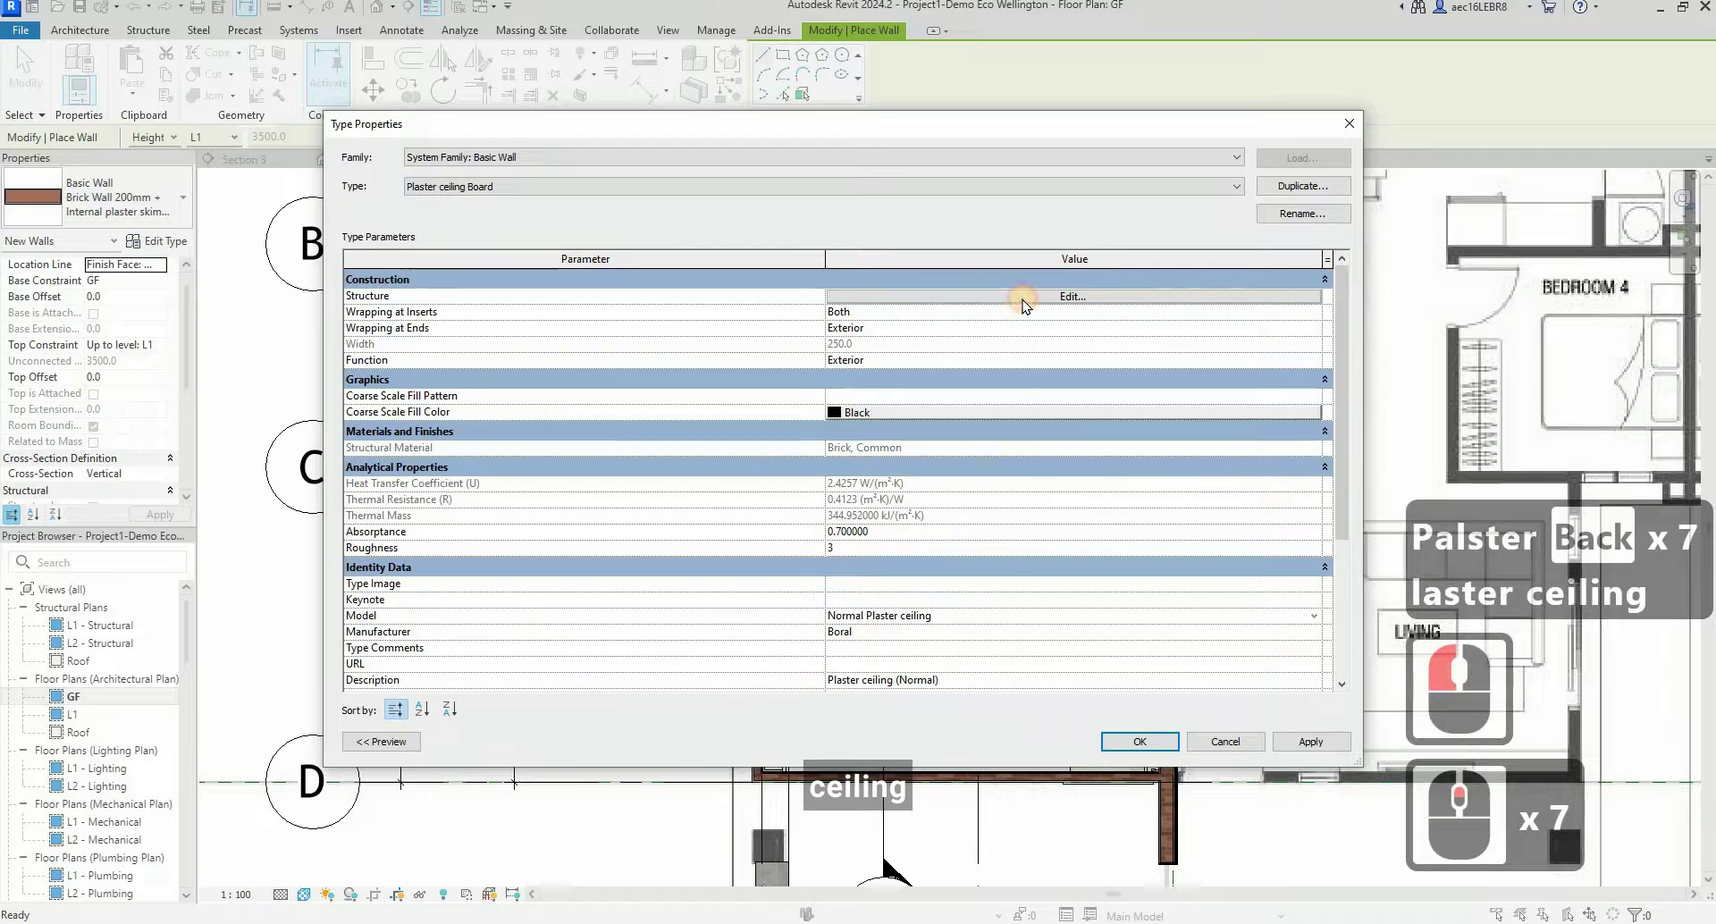
{"action": "left_click", "coordinate": [1025, 298]}
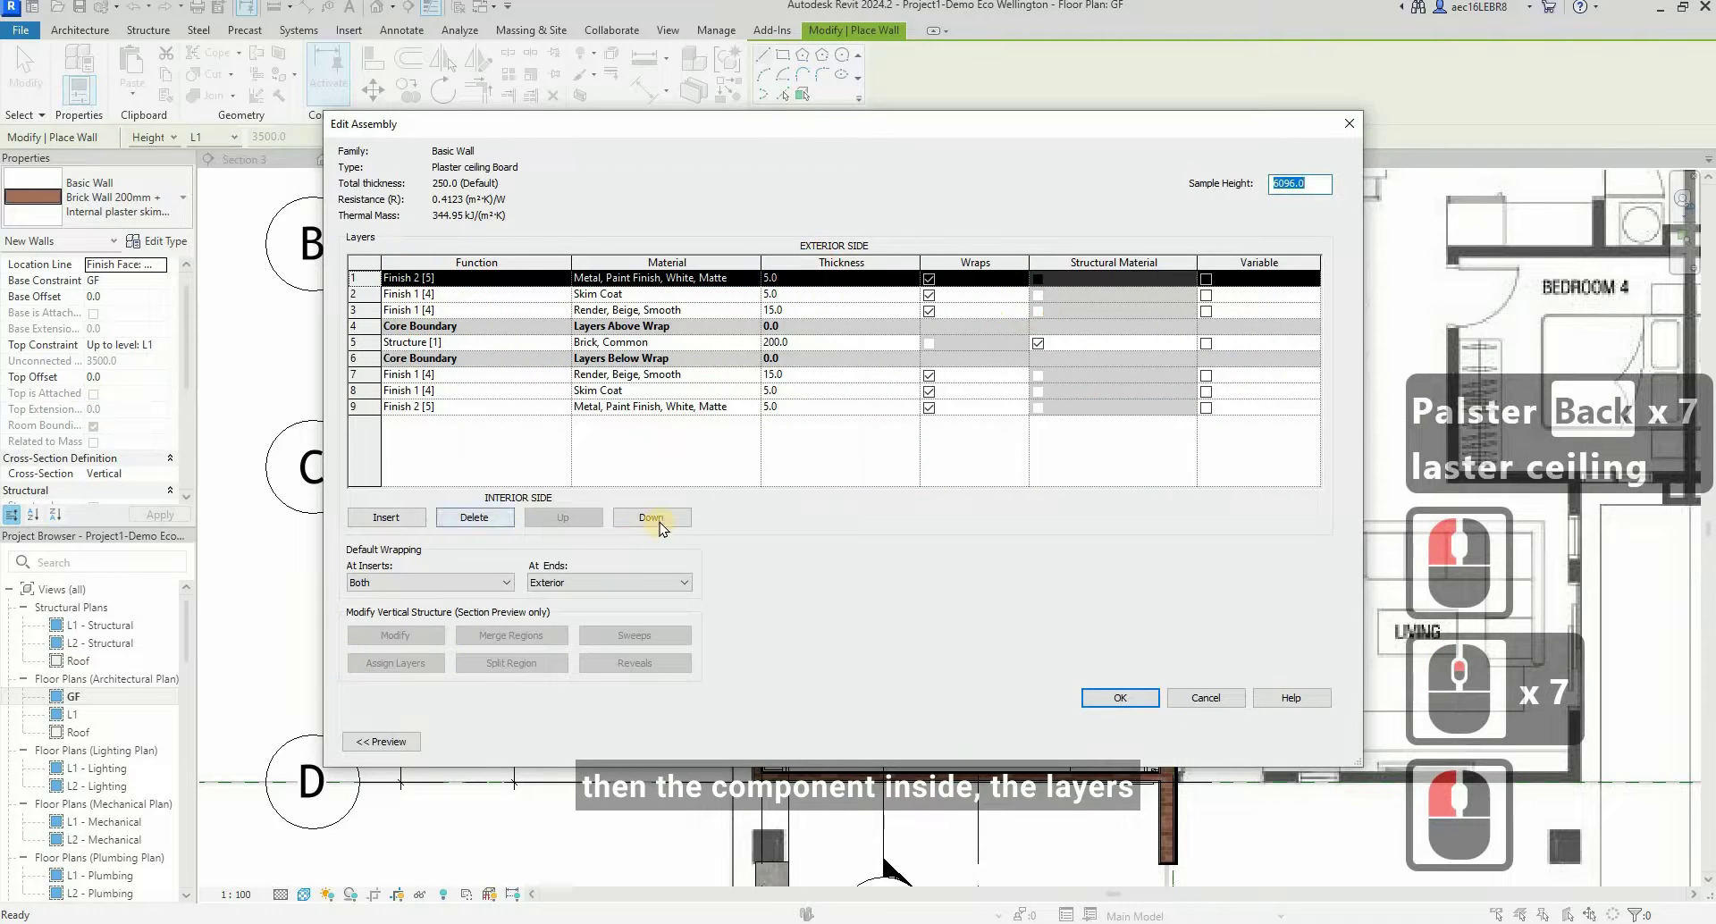
{"action": "left_click", "coordinate": [467, 519]}
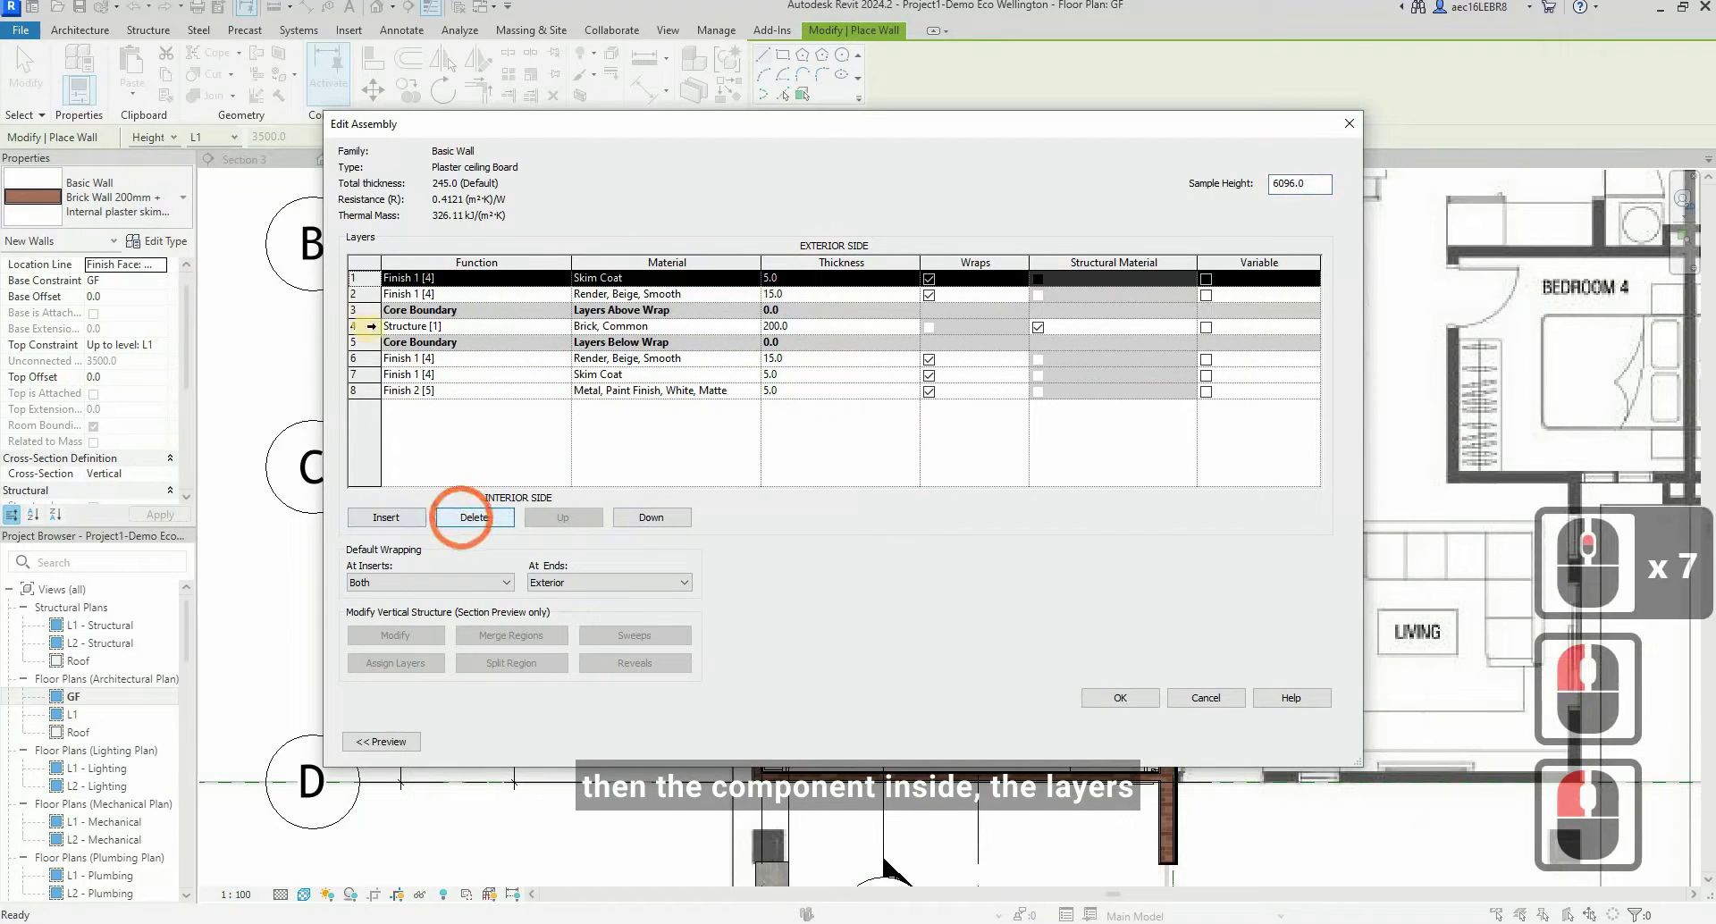
- Change the material of the wall type's structure layer from common brick to Steel, 45-345
{"action": "left_click", "coordinate": [353, 326]}
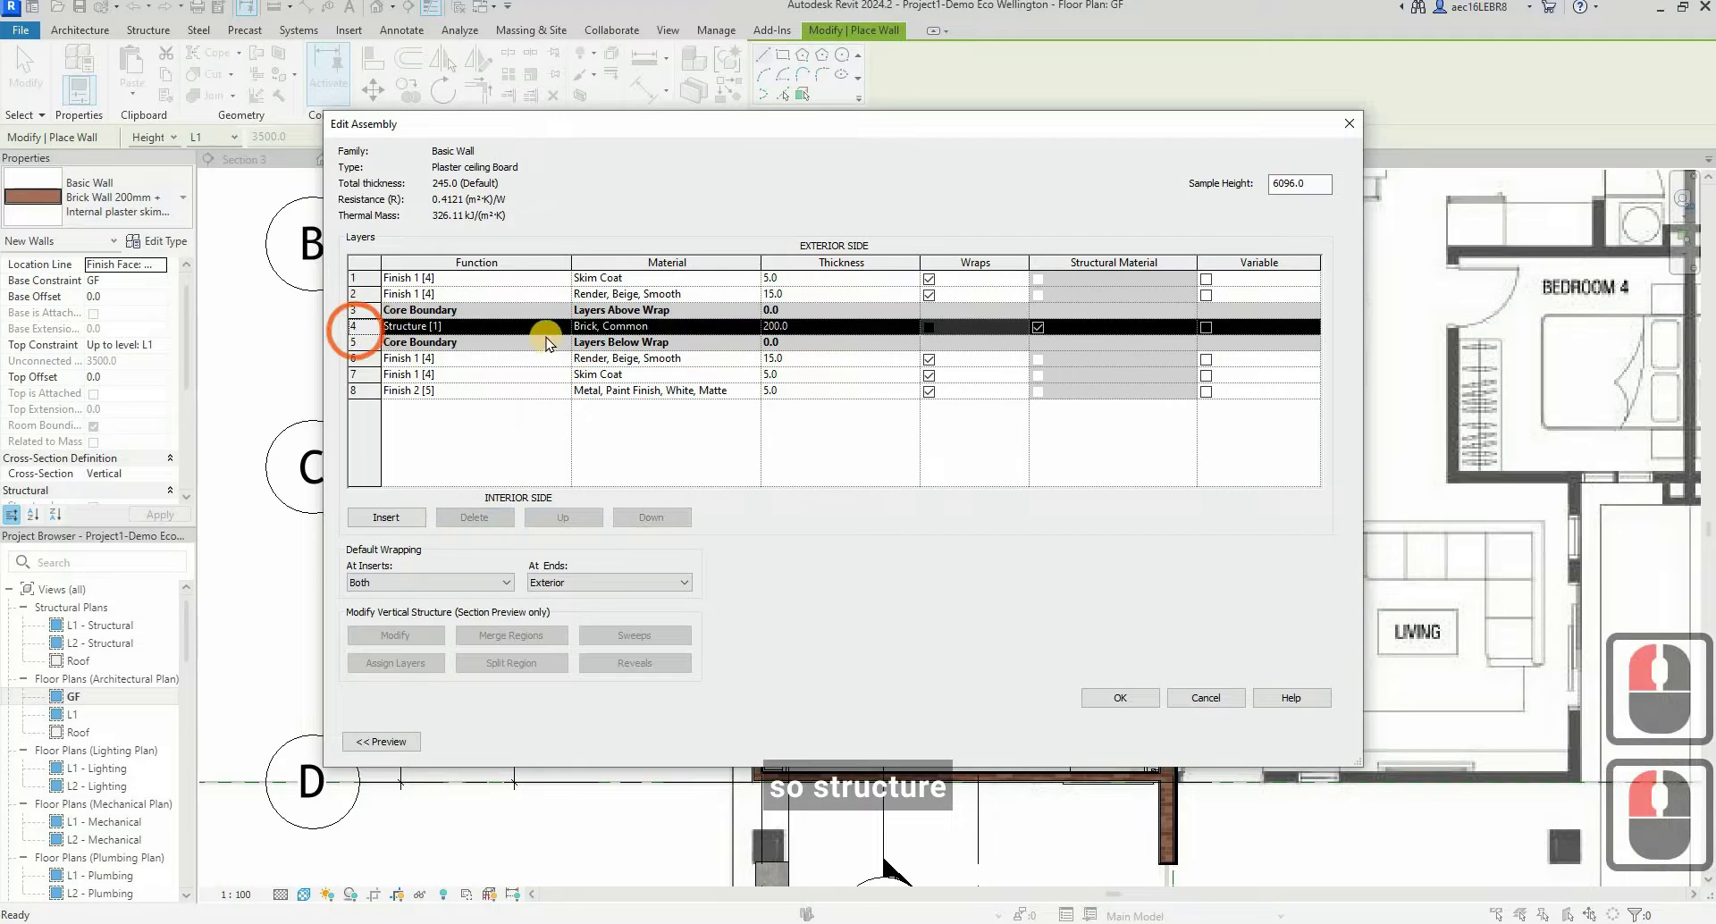
{"action": "left_click", "coordinate": [563, 327]}
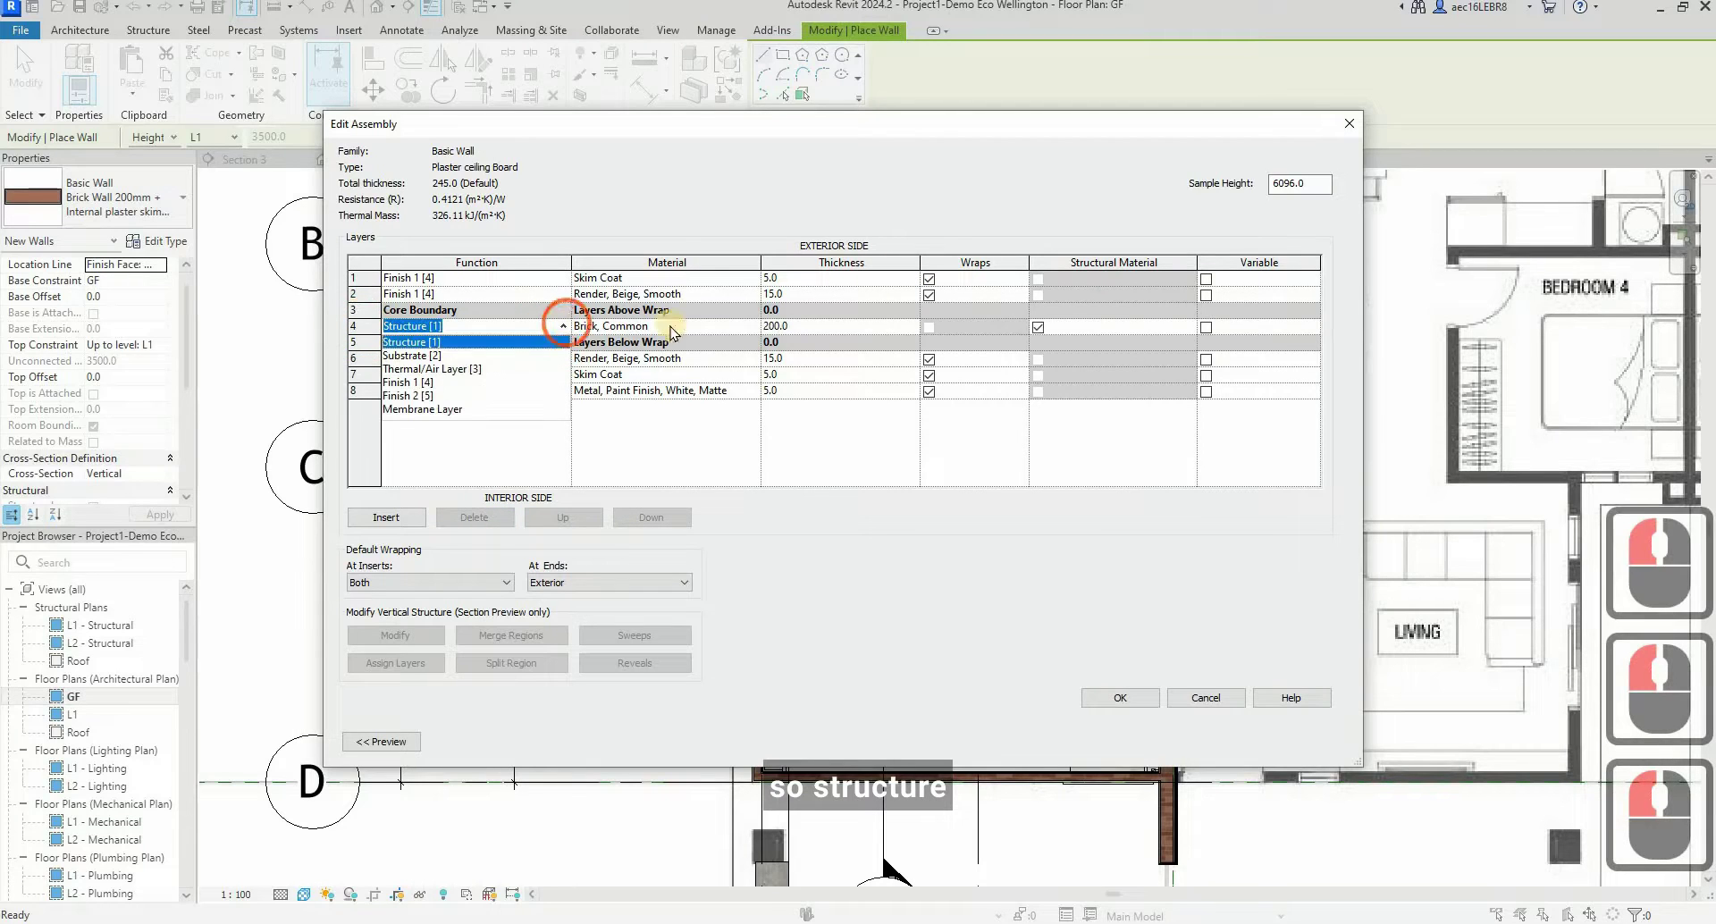
{"action": "left_click", "coordinate": [756, 326]}
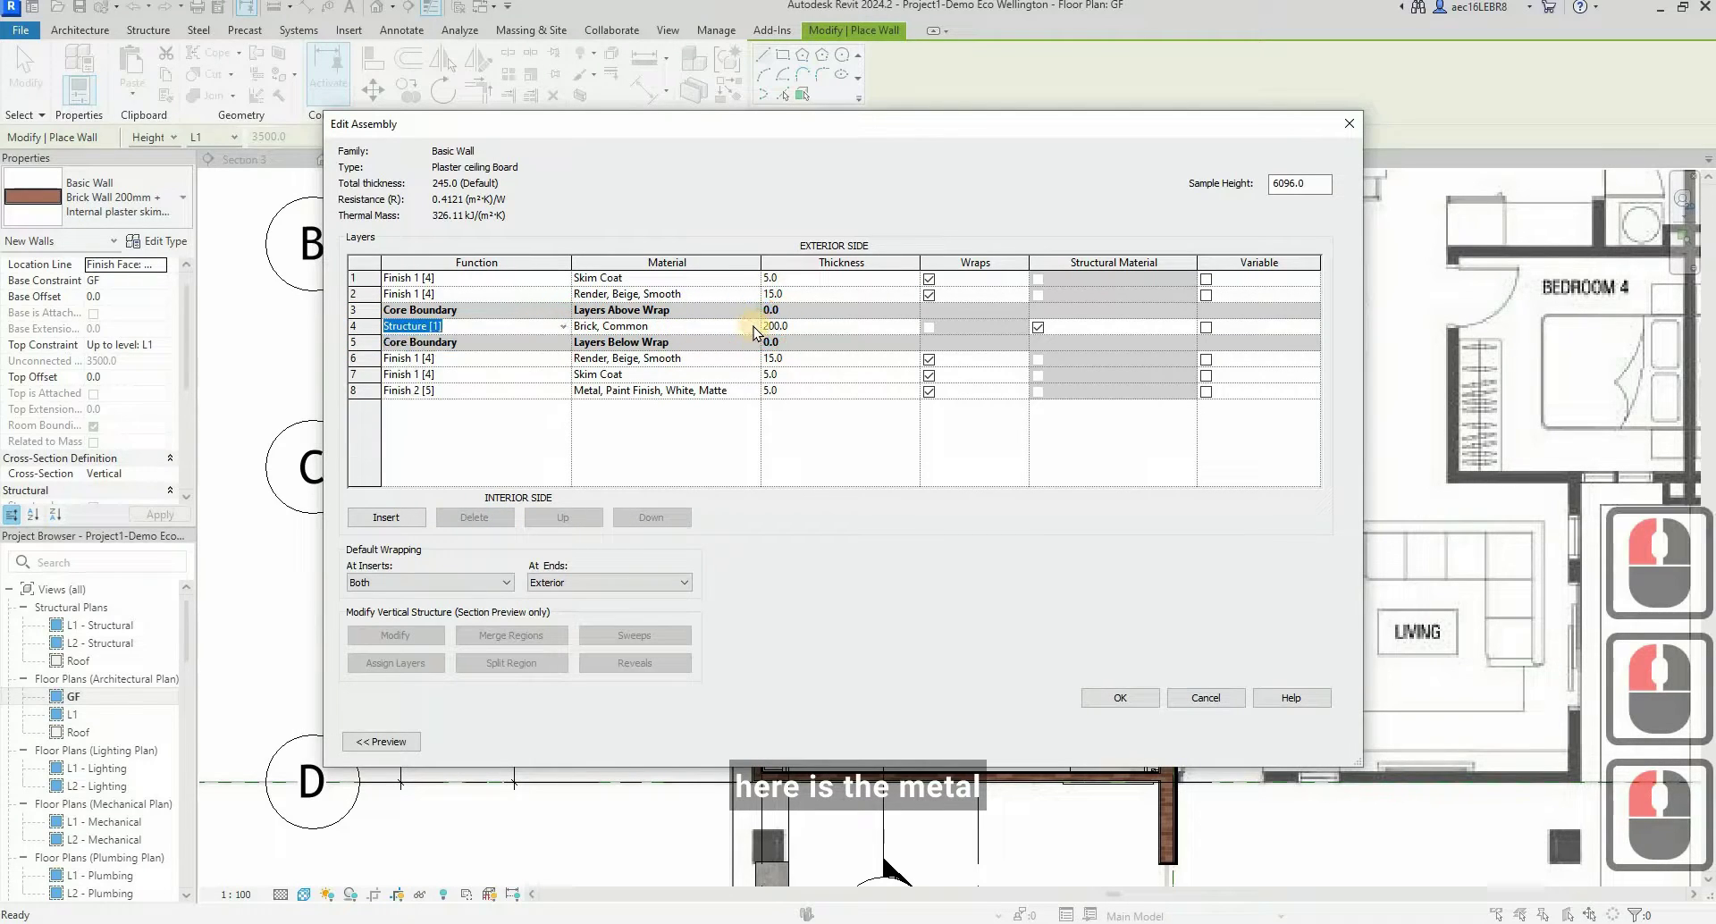
{"action": "left_click", "coordinate": [749, 326]}
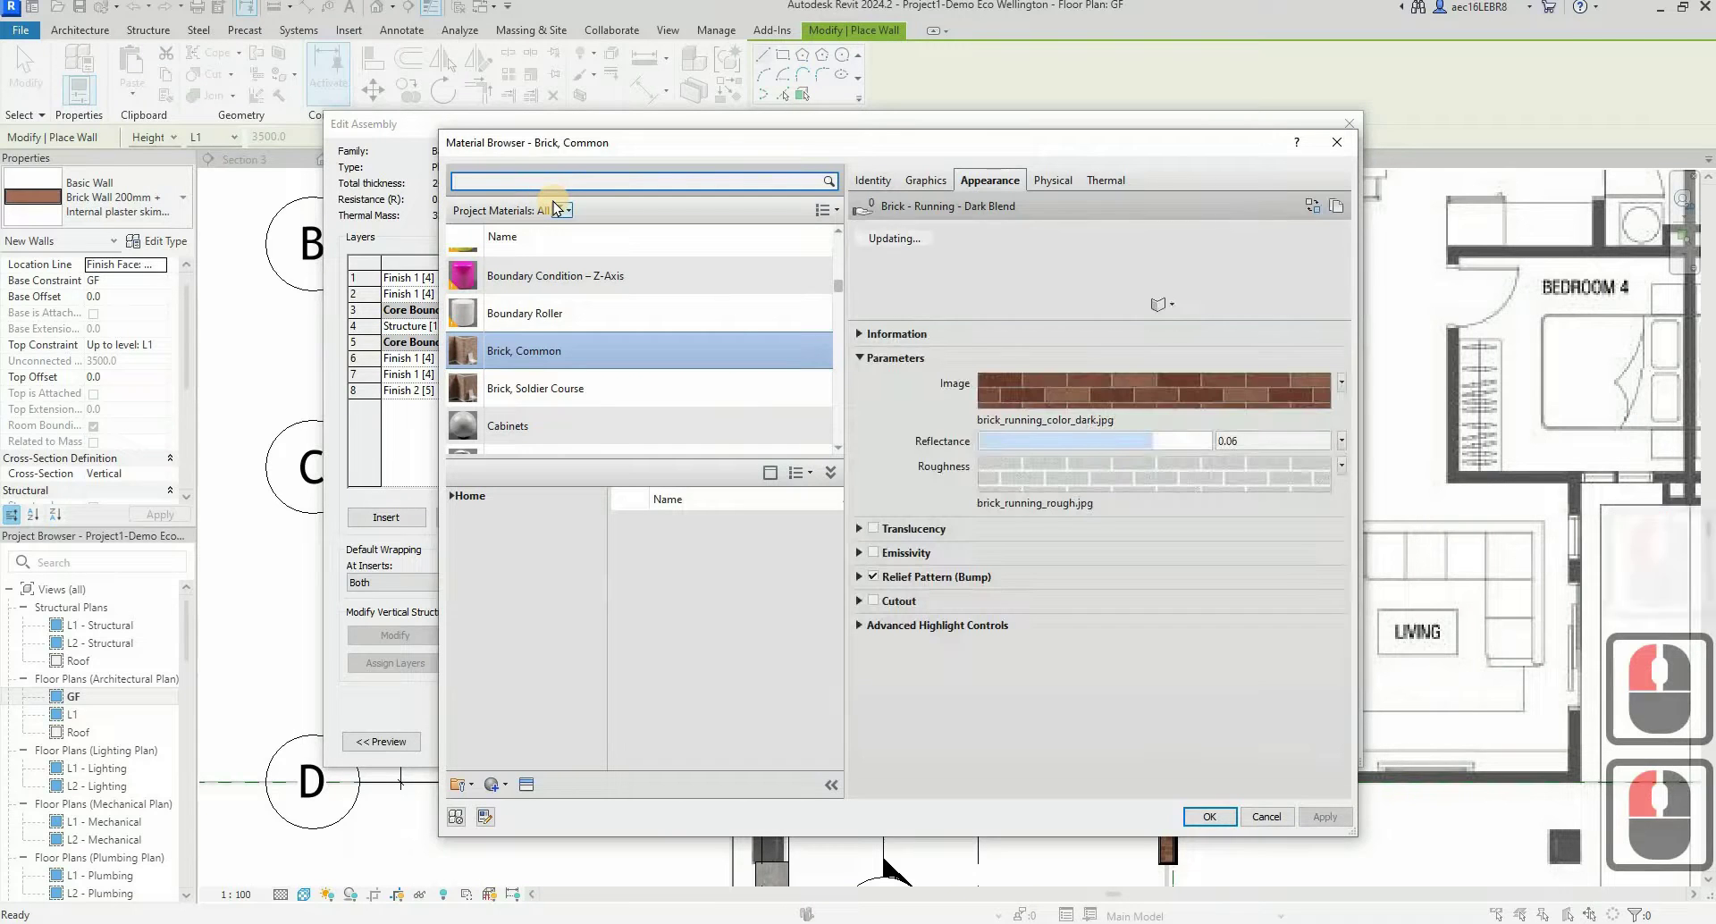
{"action": "type", "text": "meta"}
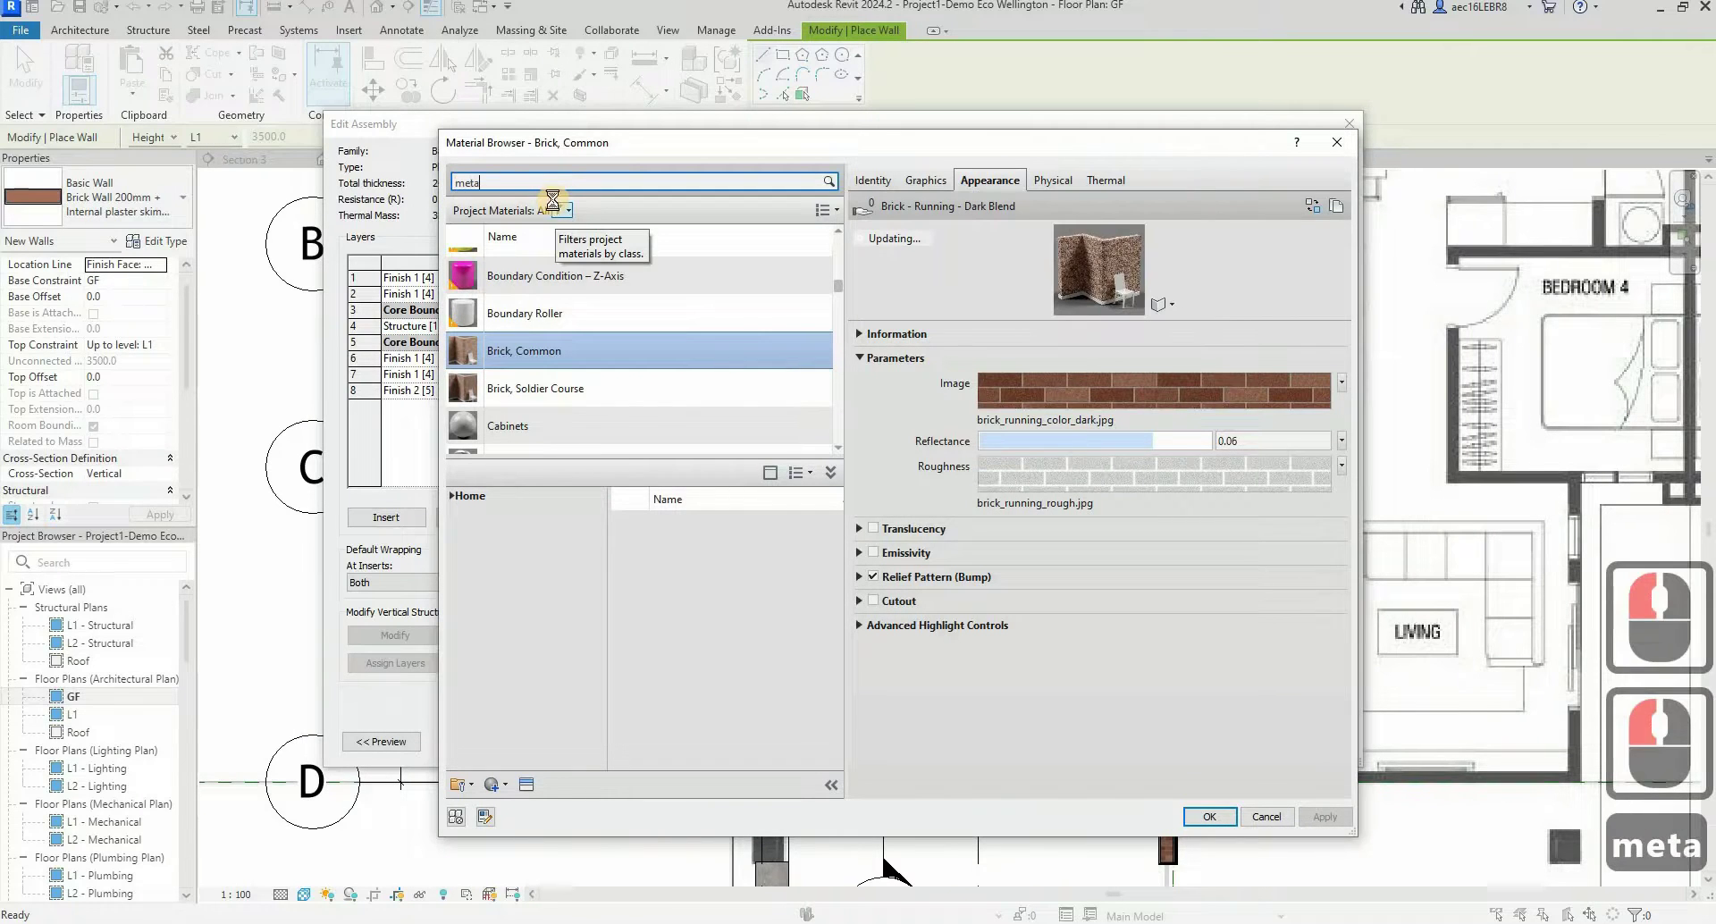
{"action": "type", "text": "l"}
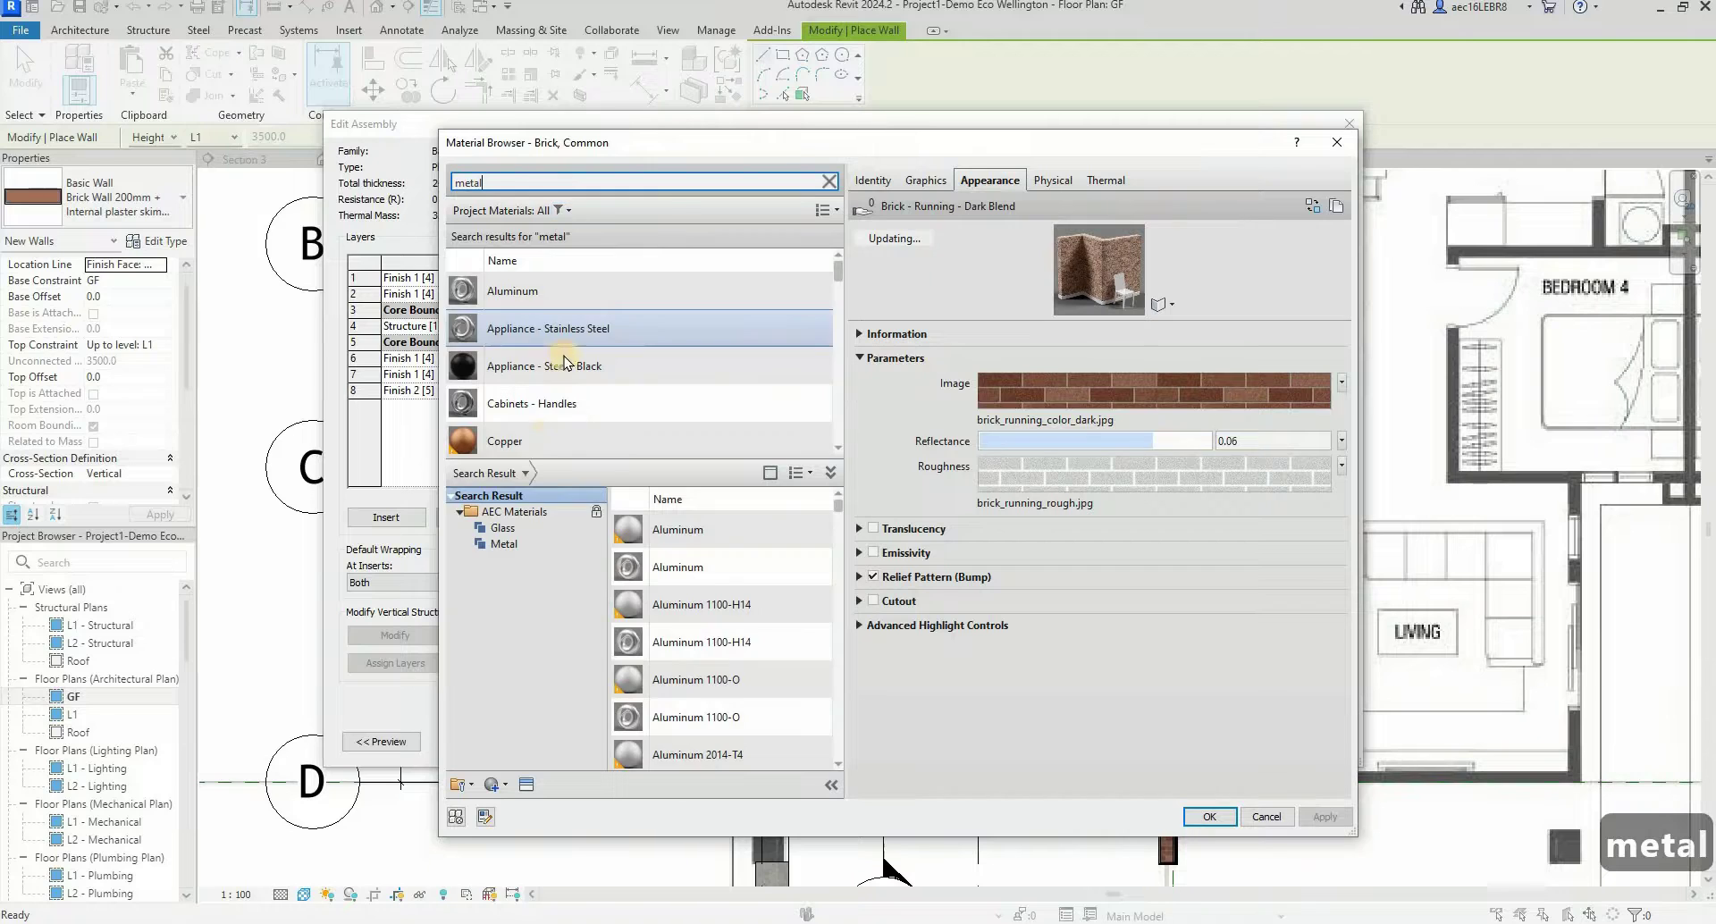
{"action": "scroll", "coordinate": [573, 321], "scroll_direction": "down", "scroll_amount": 4}
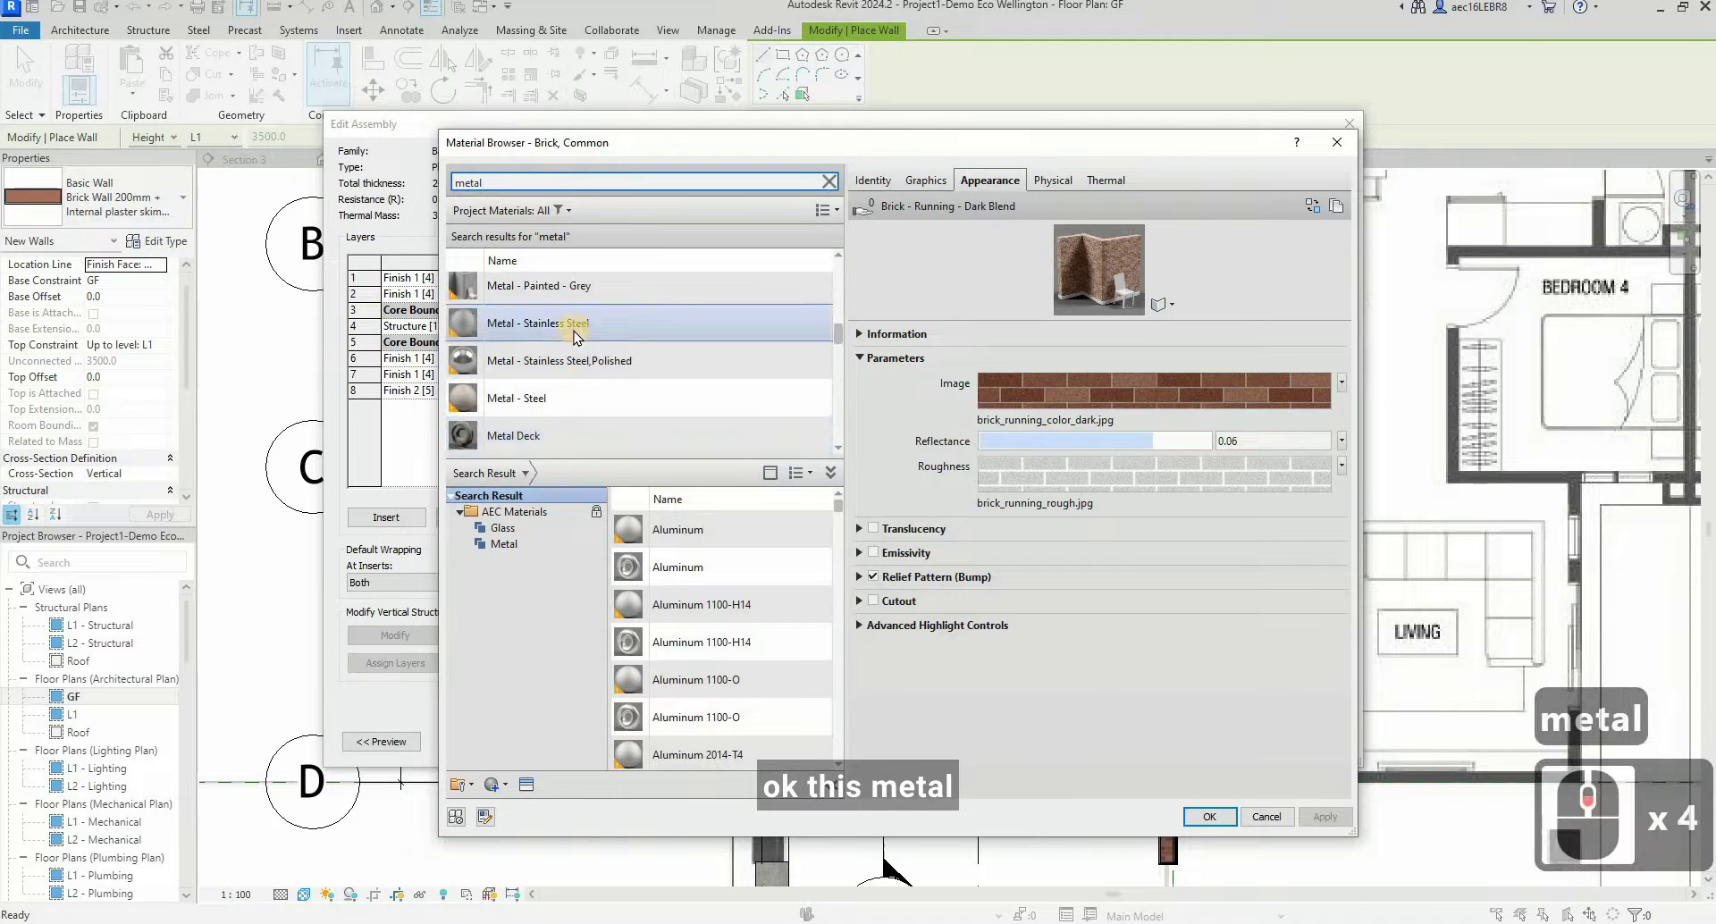
{"action": "scroll", "coordinate": [573, 335], "scroll_direction": "up", "scroll_amount": 1}
{"action": "scroll", "coordinate": [577, 351], "scroll_direction": "down", "scroll_amount": 5}
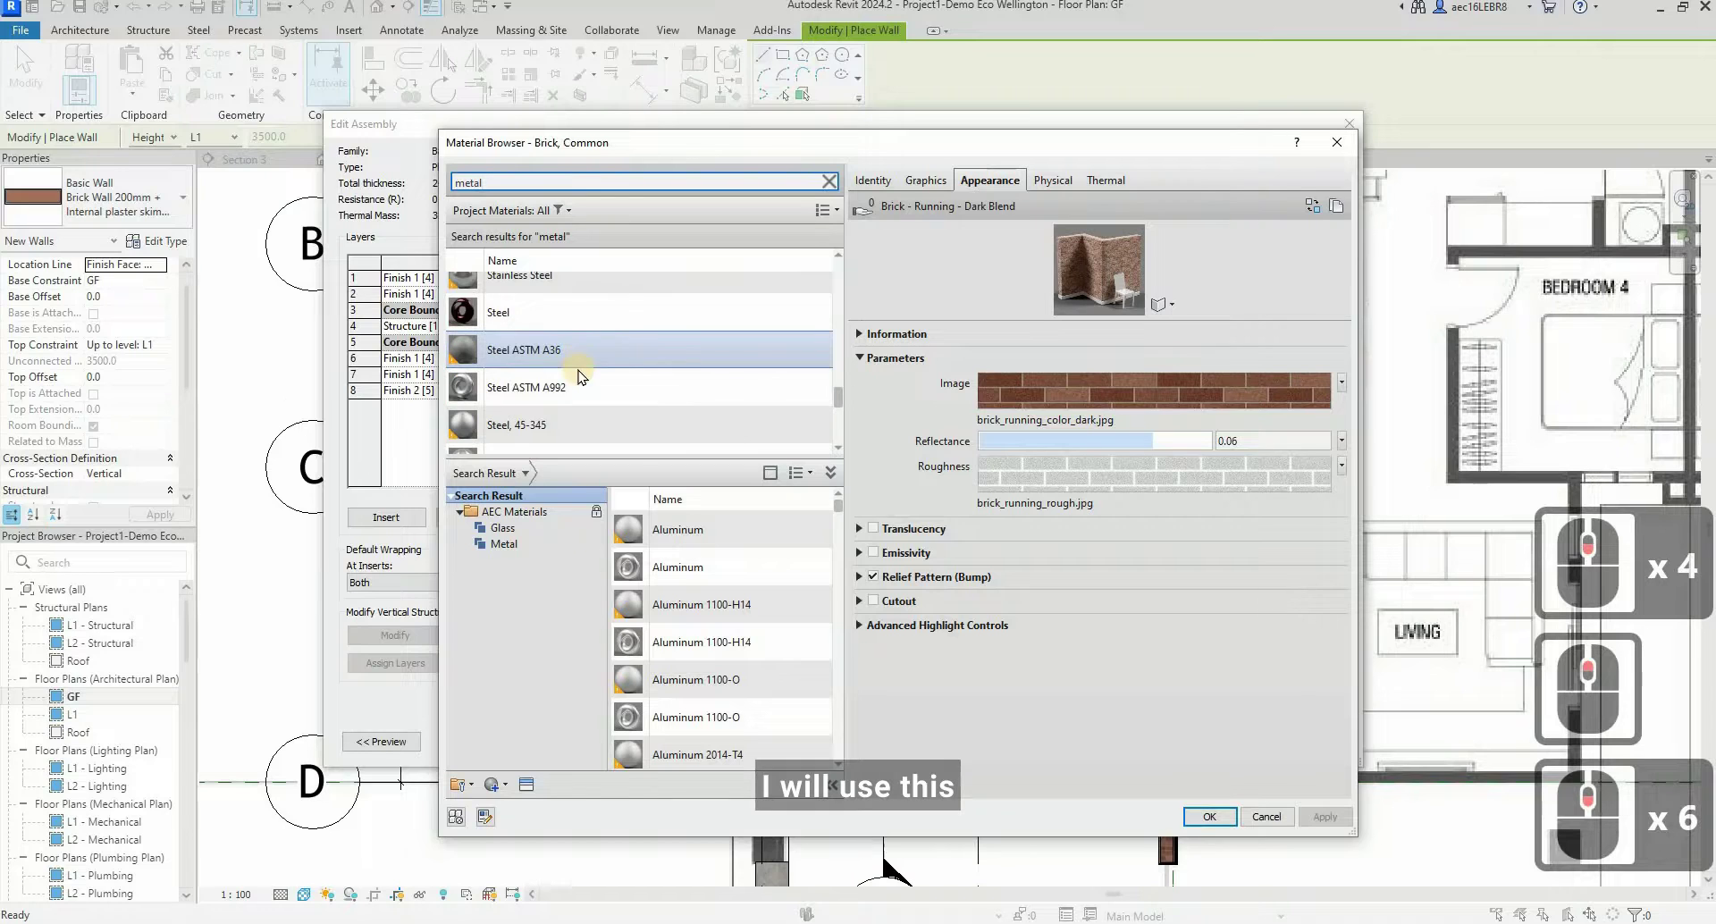
{"action": "scroll", "coordinate": [581, 354], "scroll_direction": "down", "scroll_amount": 1}
{"action": "left_click", "coordinate": [523, 318]}
{"action": "left_click", "coordinate": [1203, 815]}
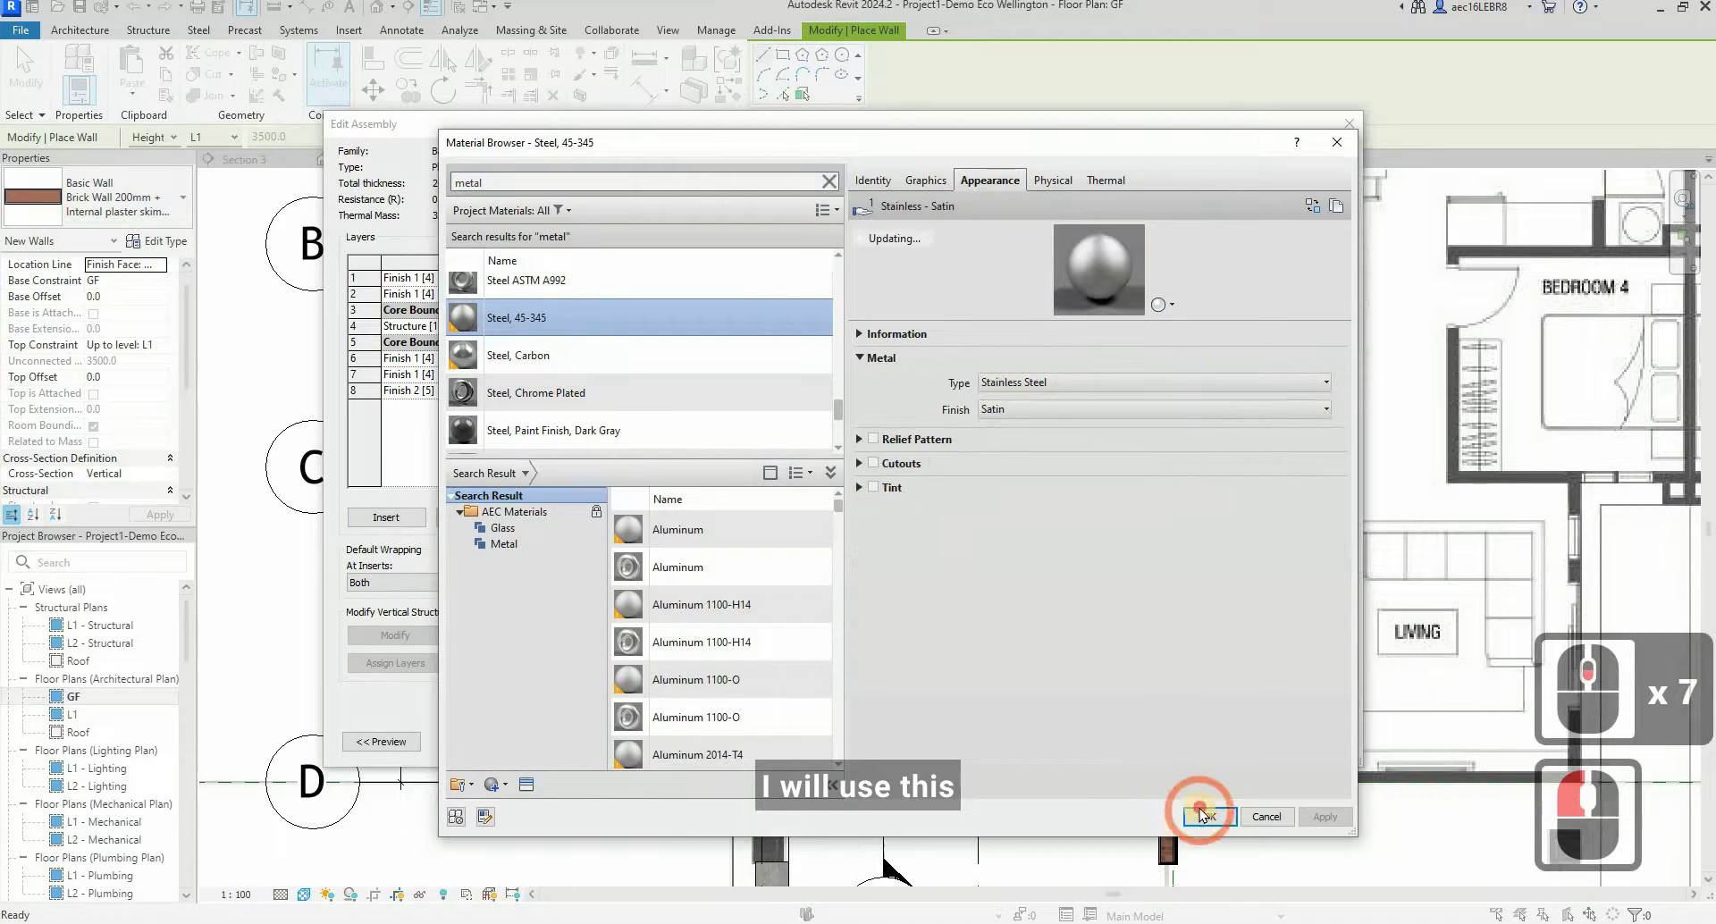
- Set the thickness of the steel structure layer to 40 mm
{"action": "left_click", "coordinate": [277, 327]}
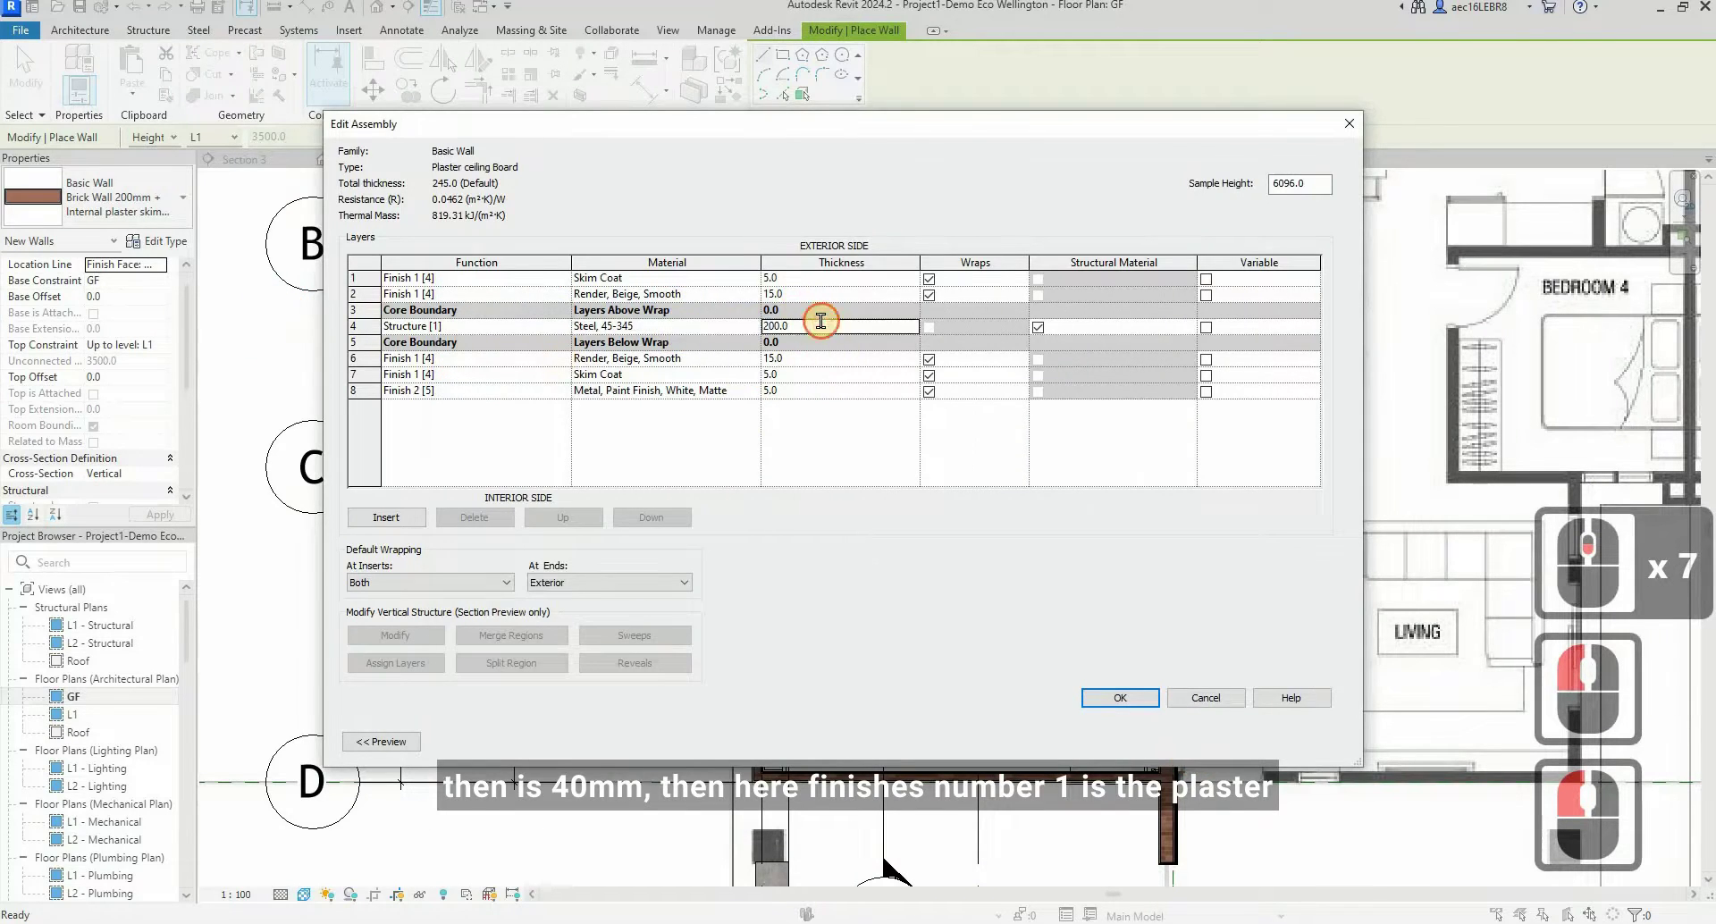
{"action": "left_click", "coordinate": [820, 320]}
{"action": "type", "text": "40"}
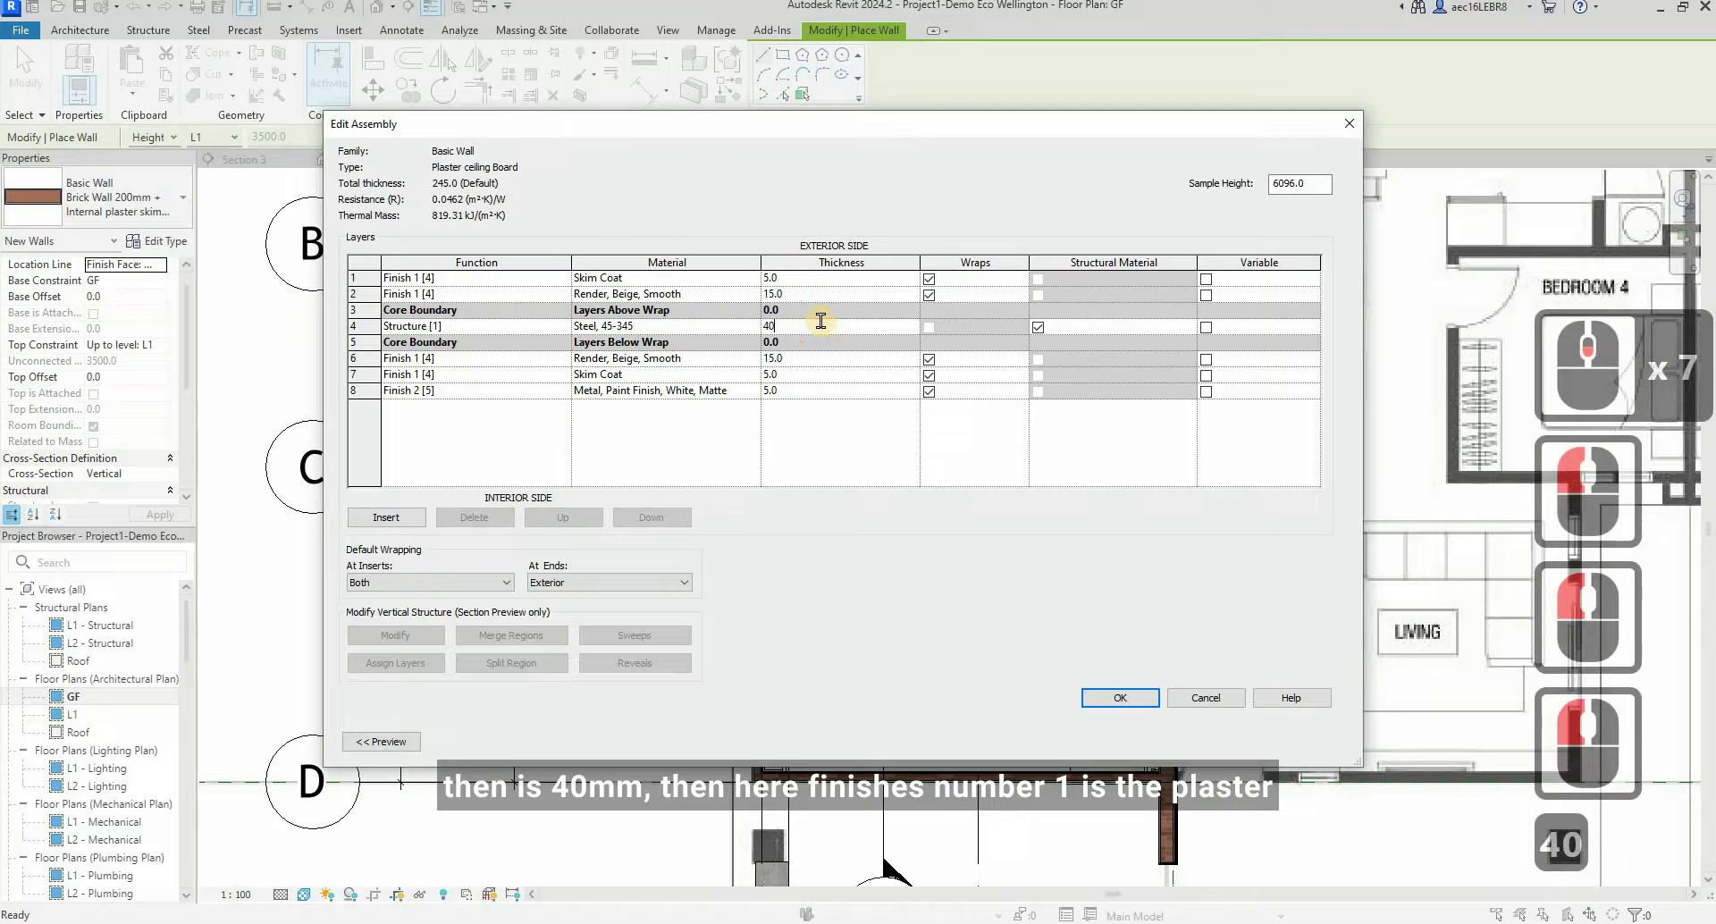
- Change the exterior-side beige render layer to Gypsum Wall Board with a thickness of 9 mm
{"action": "left_click", "coordinate": [753, 296]}
{"action": "left_click", "coordinate": [754, 295]}
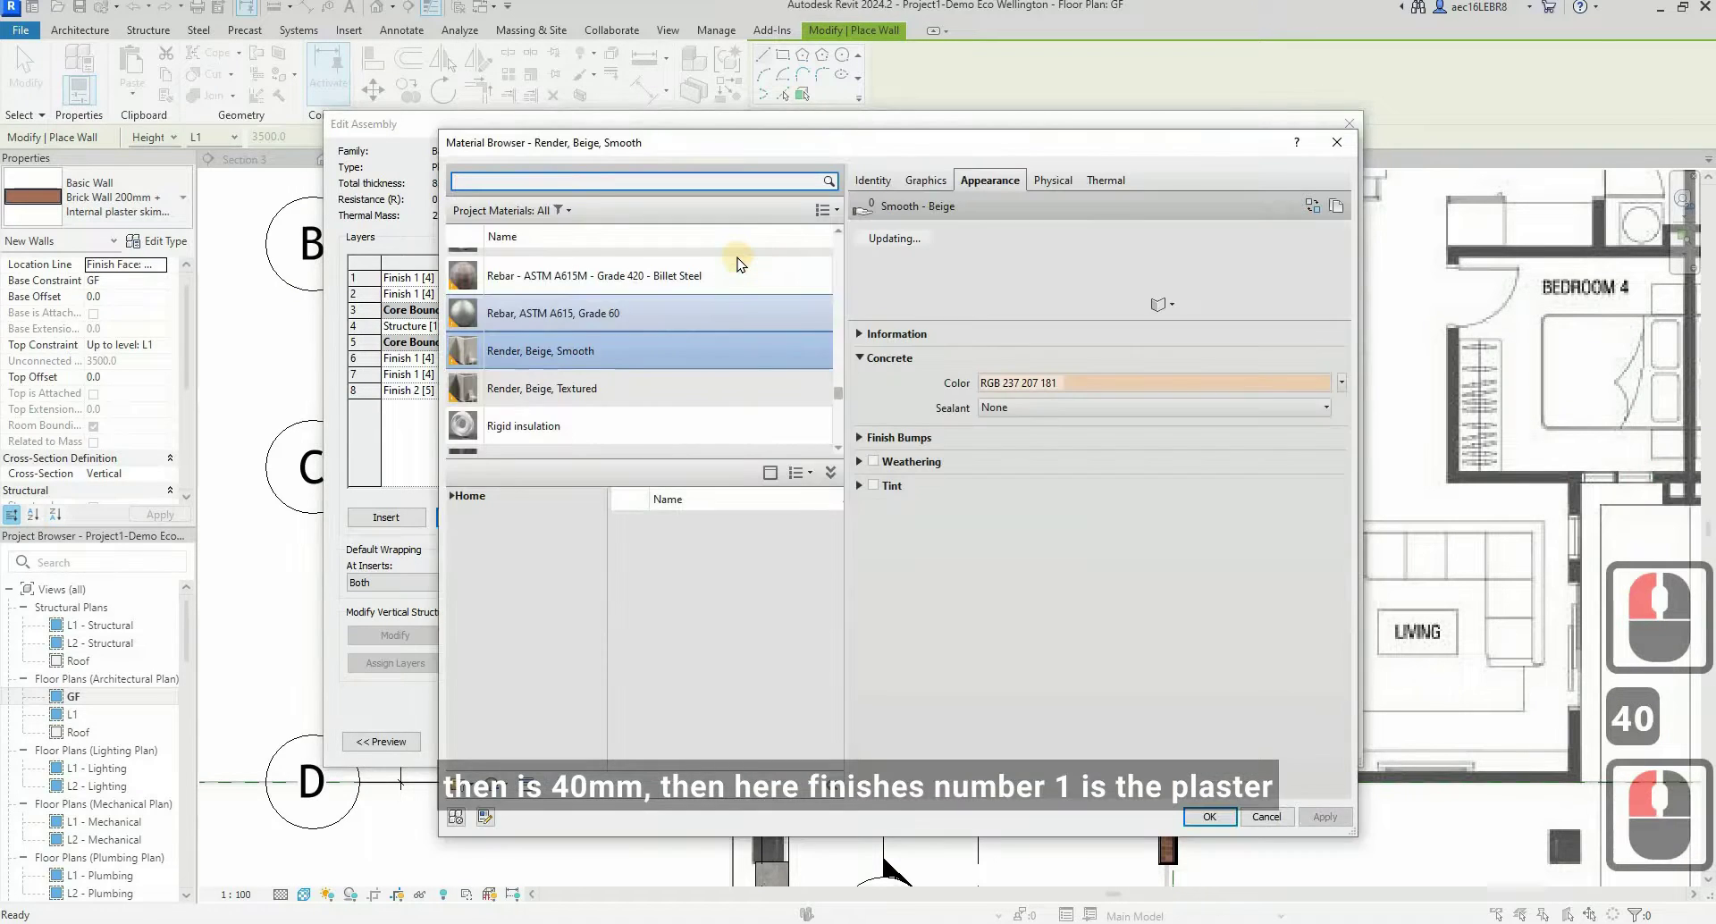
{"action": "type", "text": "plaster"}
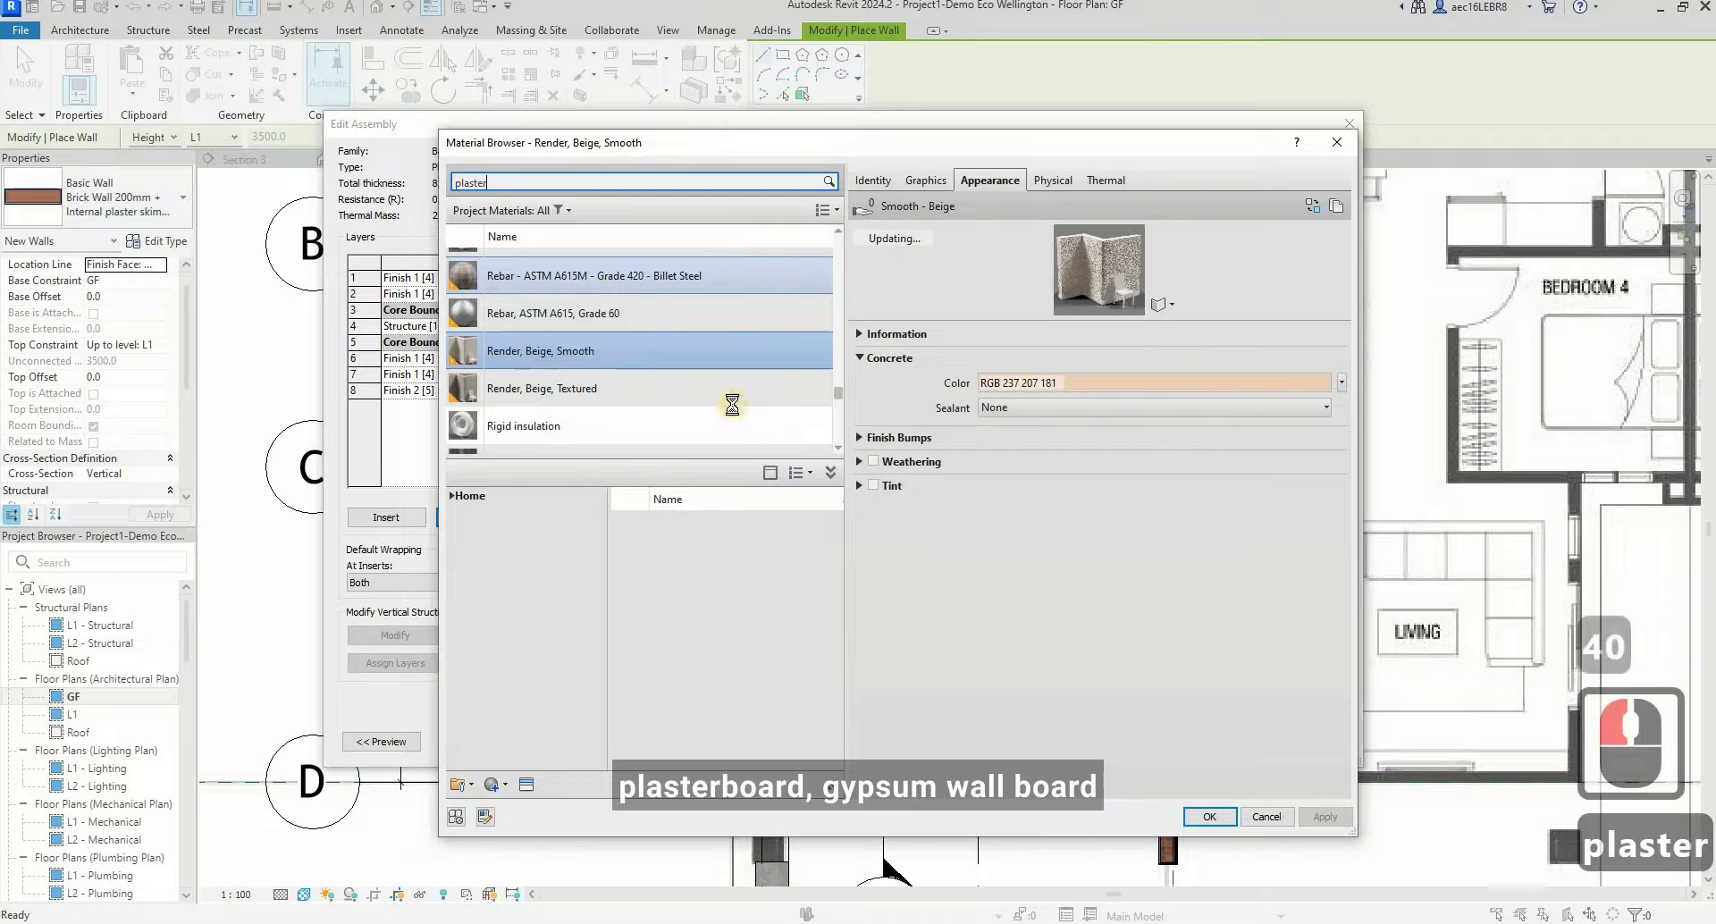
{"action": "left_click", "coordinate": [635, 287]}
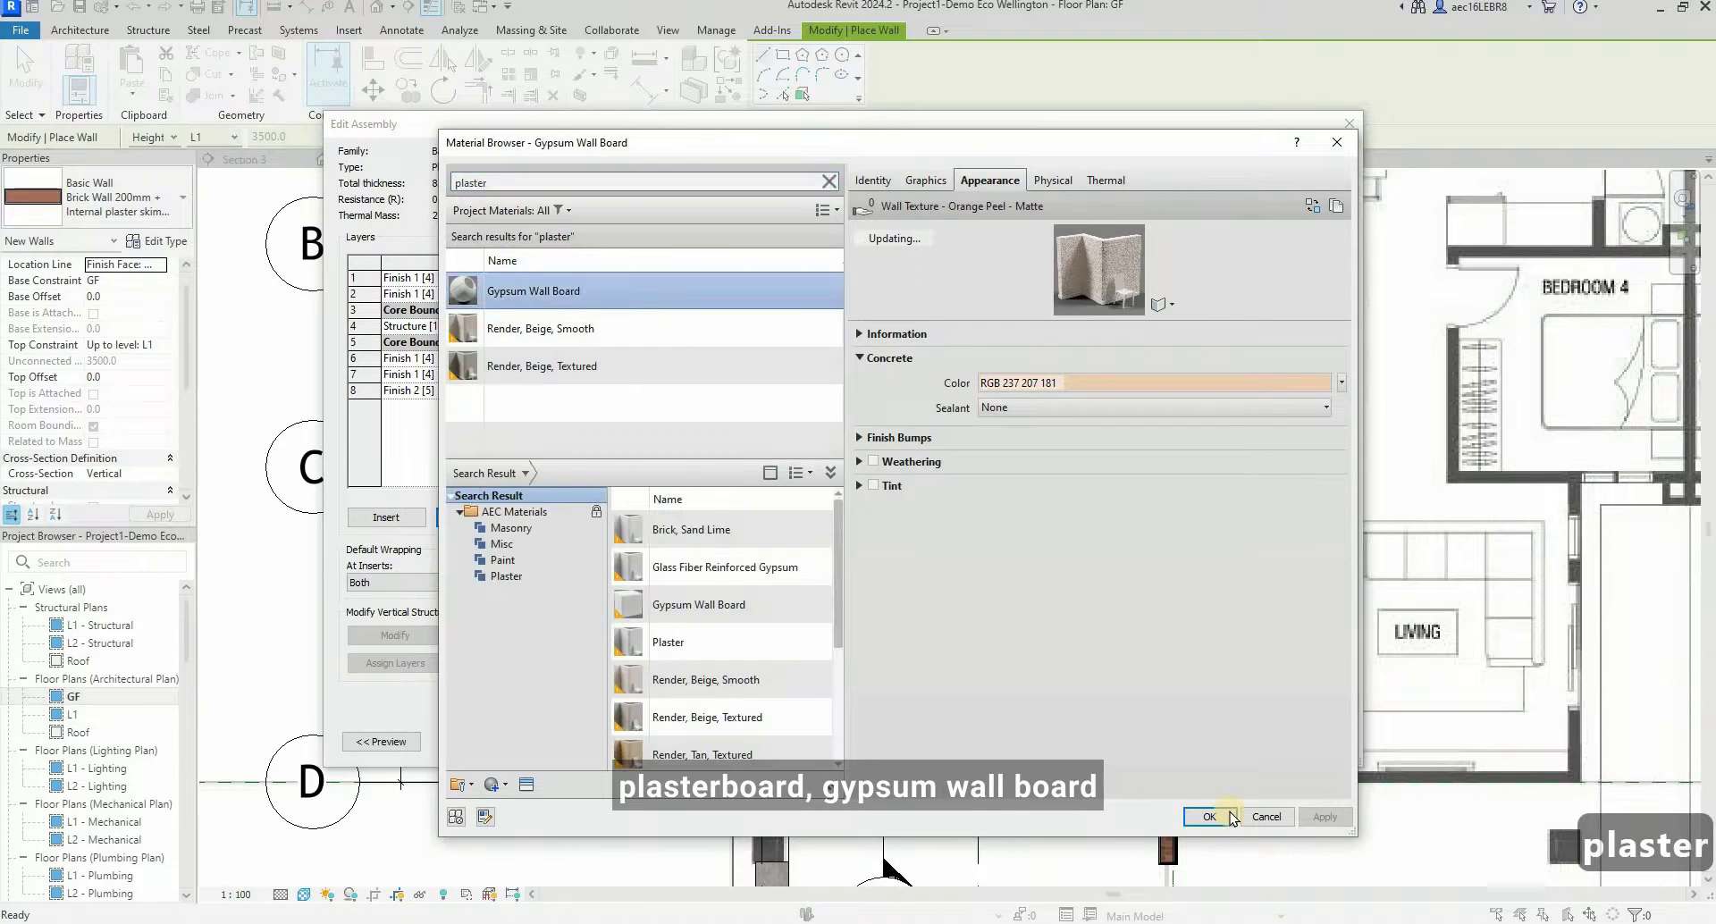
{"action": "left_click", "coordinate": [1209, 816]}
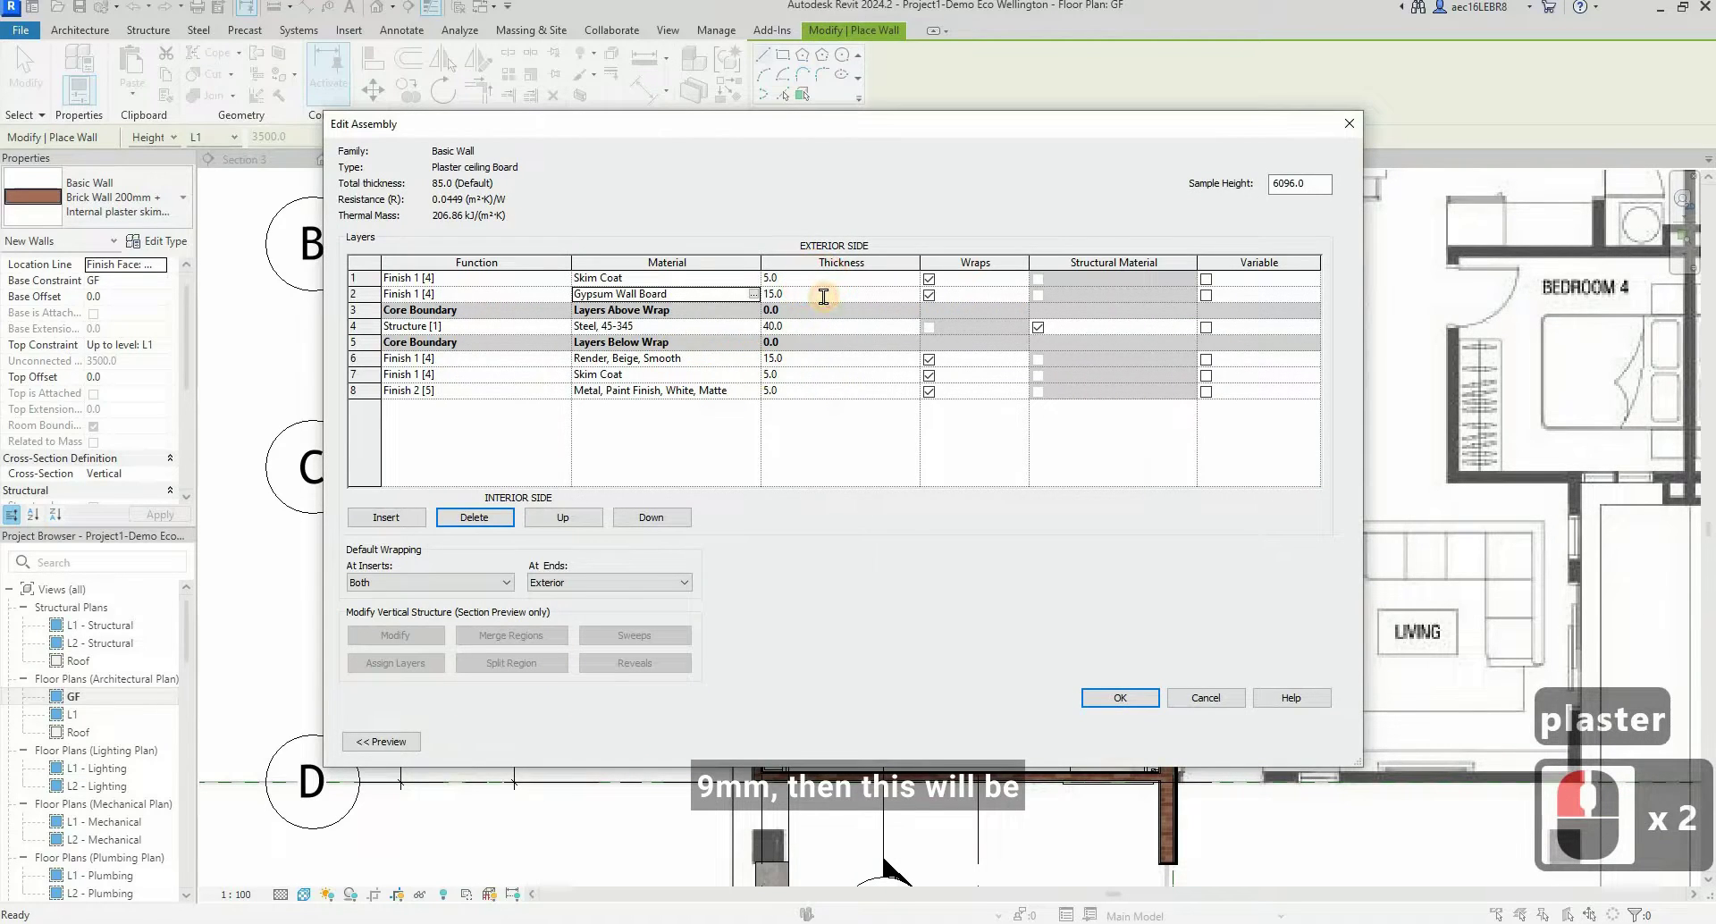
{"action": "left_click", "coordinate": [821, 295]}
{"action": "type", "text": "9"}
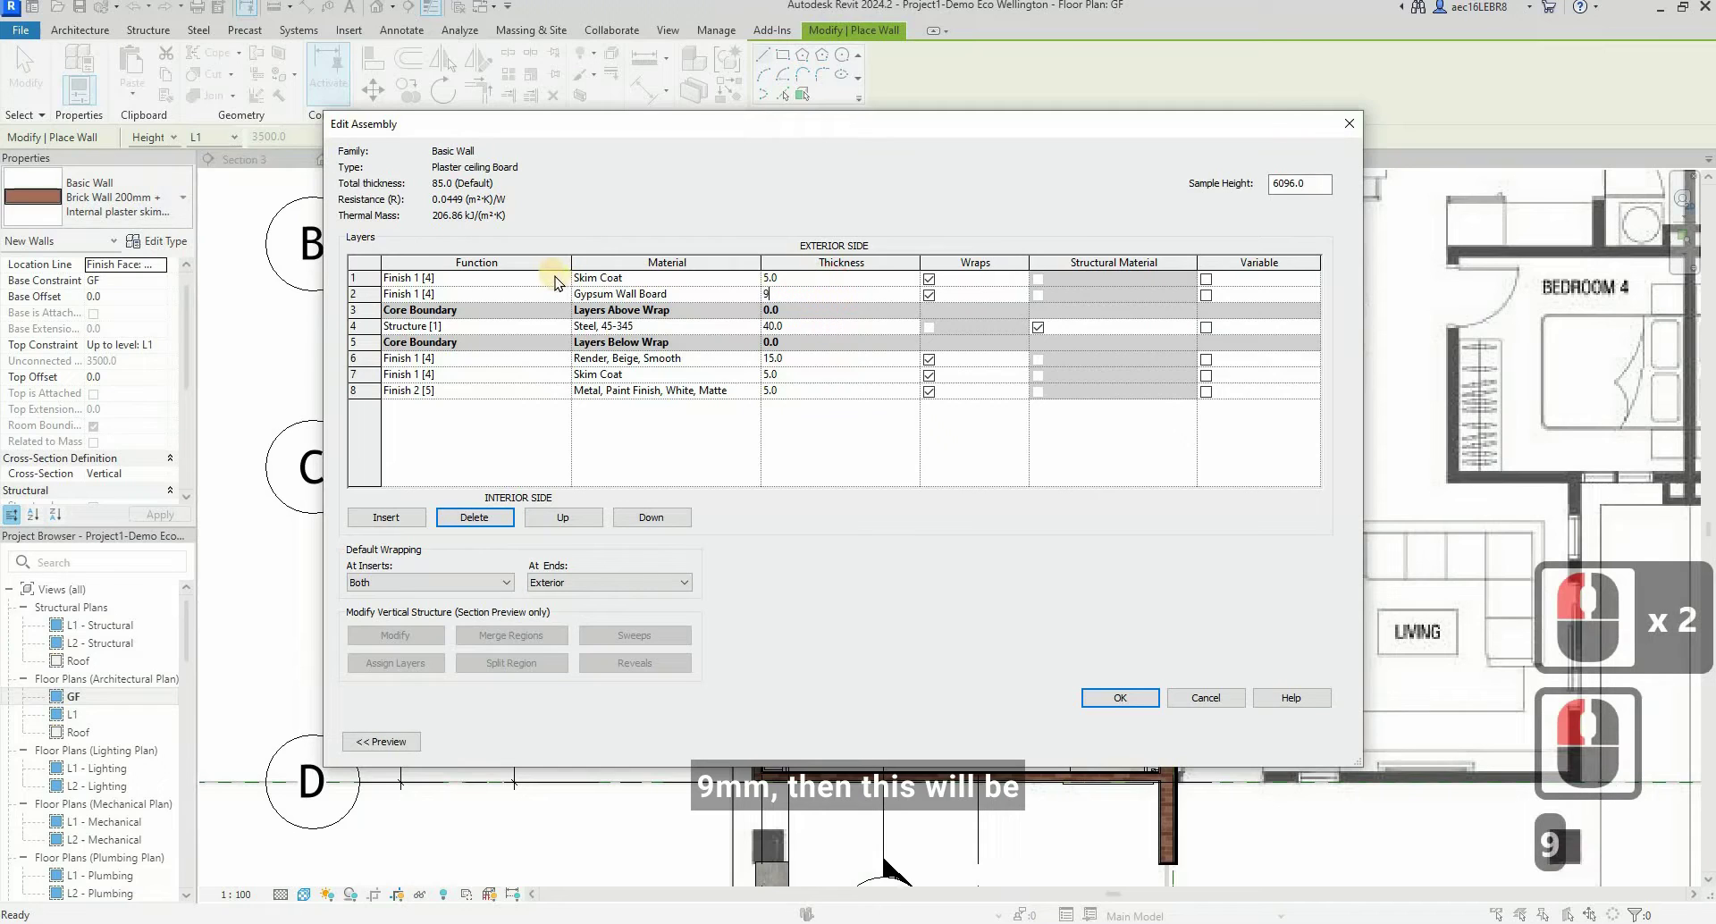
- Change the outermost exterior skim coat layer to the Paint material with a thickness of 1 mm
{"action": "left_click", "coordinate": [733, 278]}
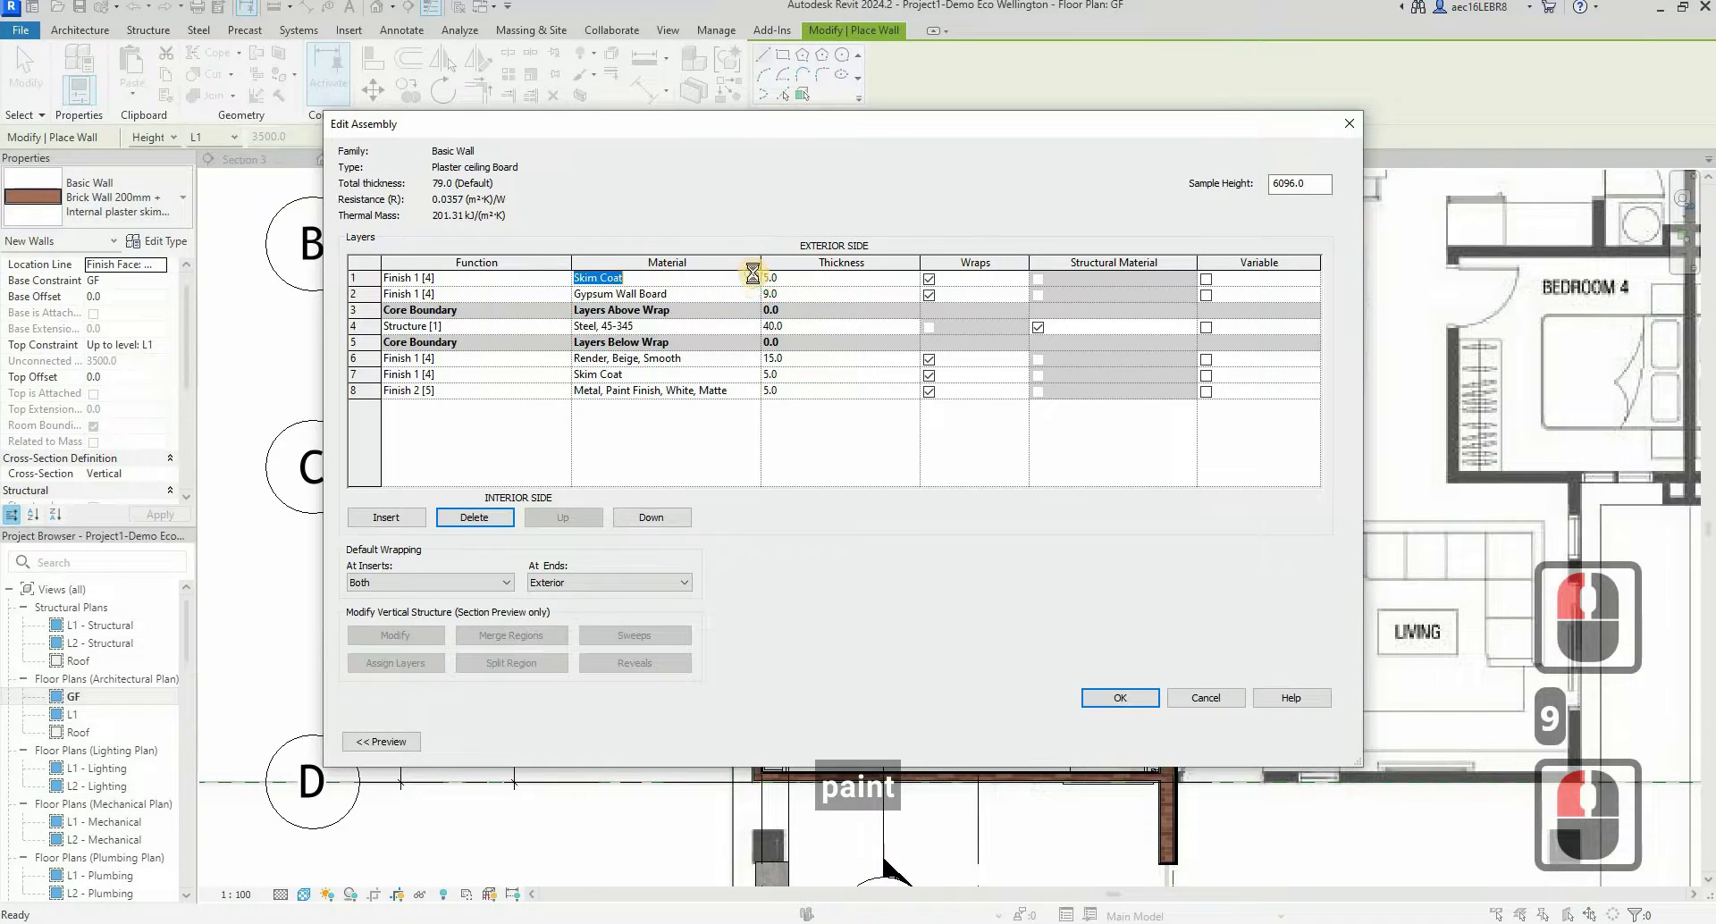
{"action": "double_click", "coordinate": [751, 277]}
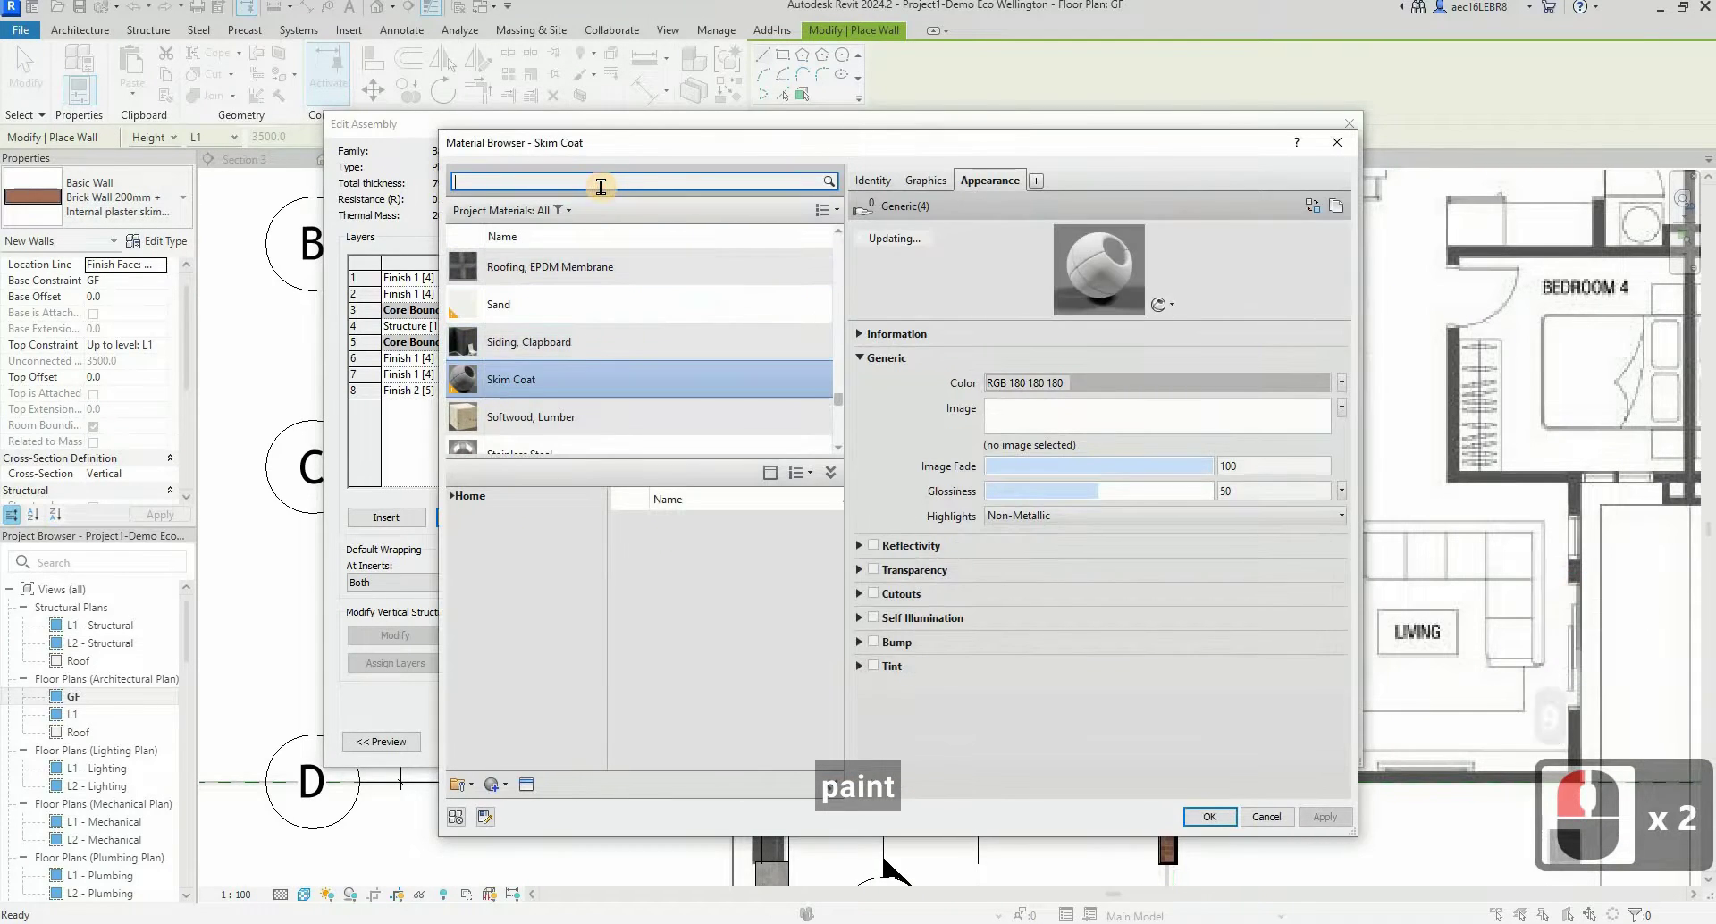
{"action": "left_click", "coordinate": [598, 183]}
{"action": "type", "text": "paint"}
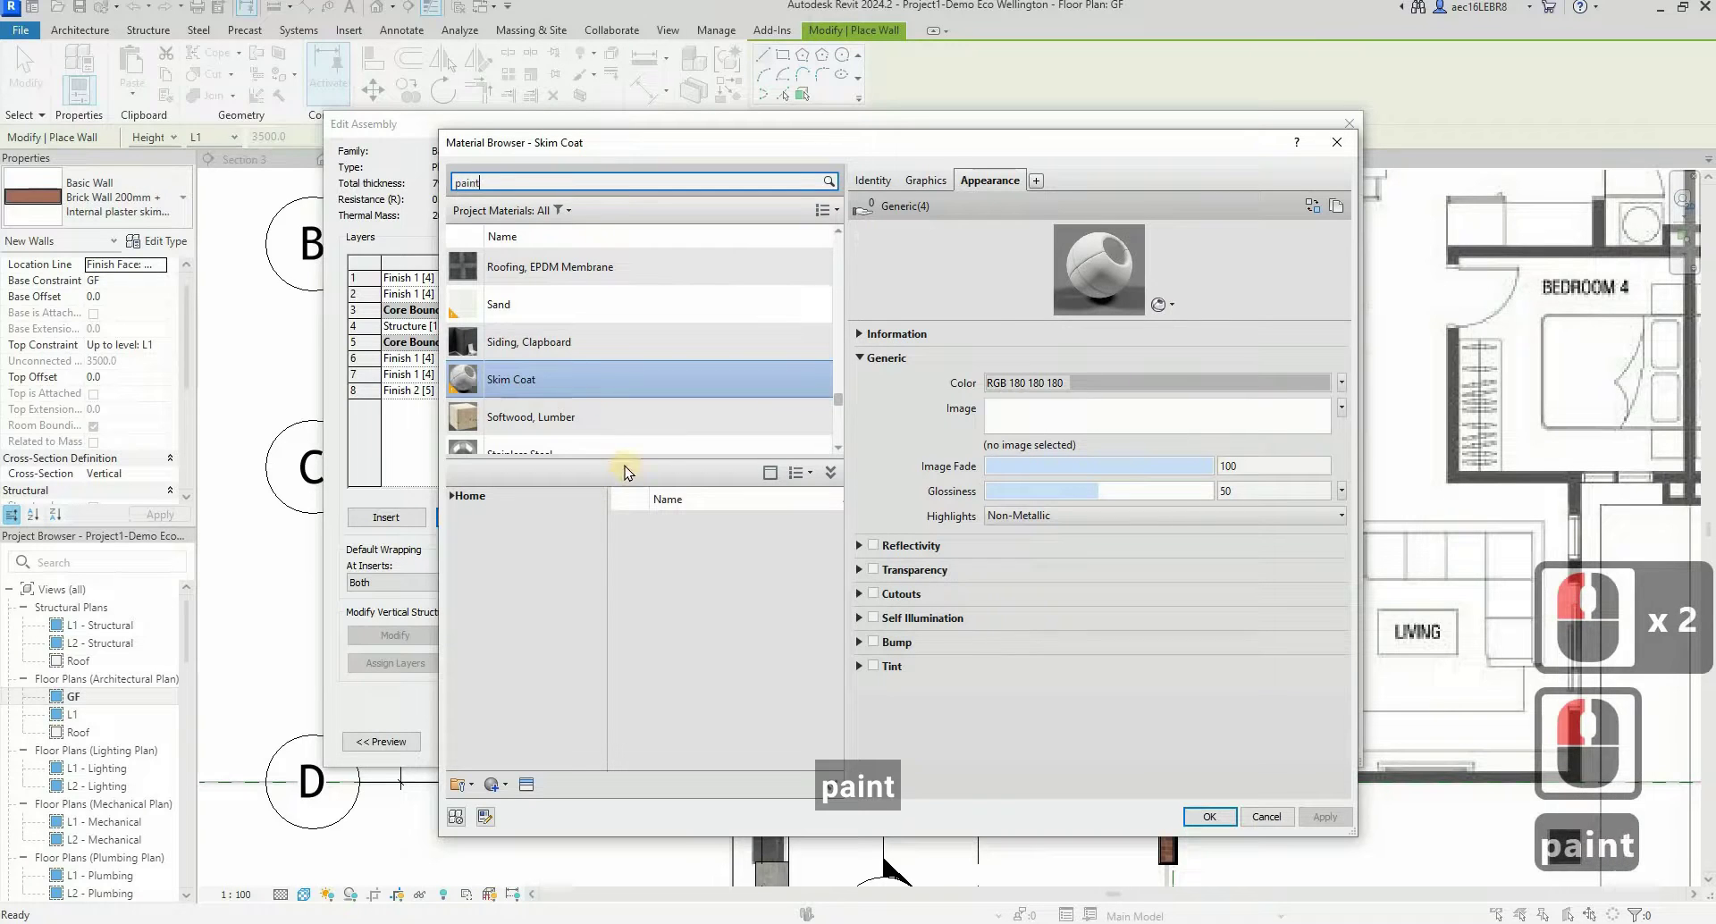
{"action": "scroll", "coordinate": [568, 366], "scroll_direction": "down", "scroll_amount": 2}
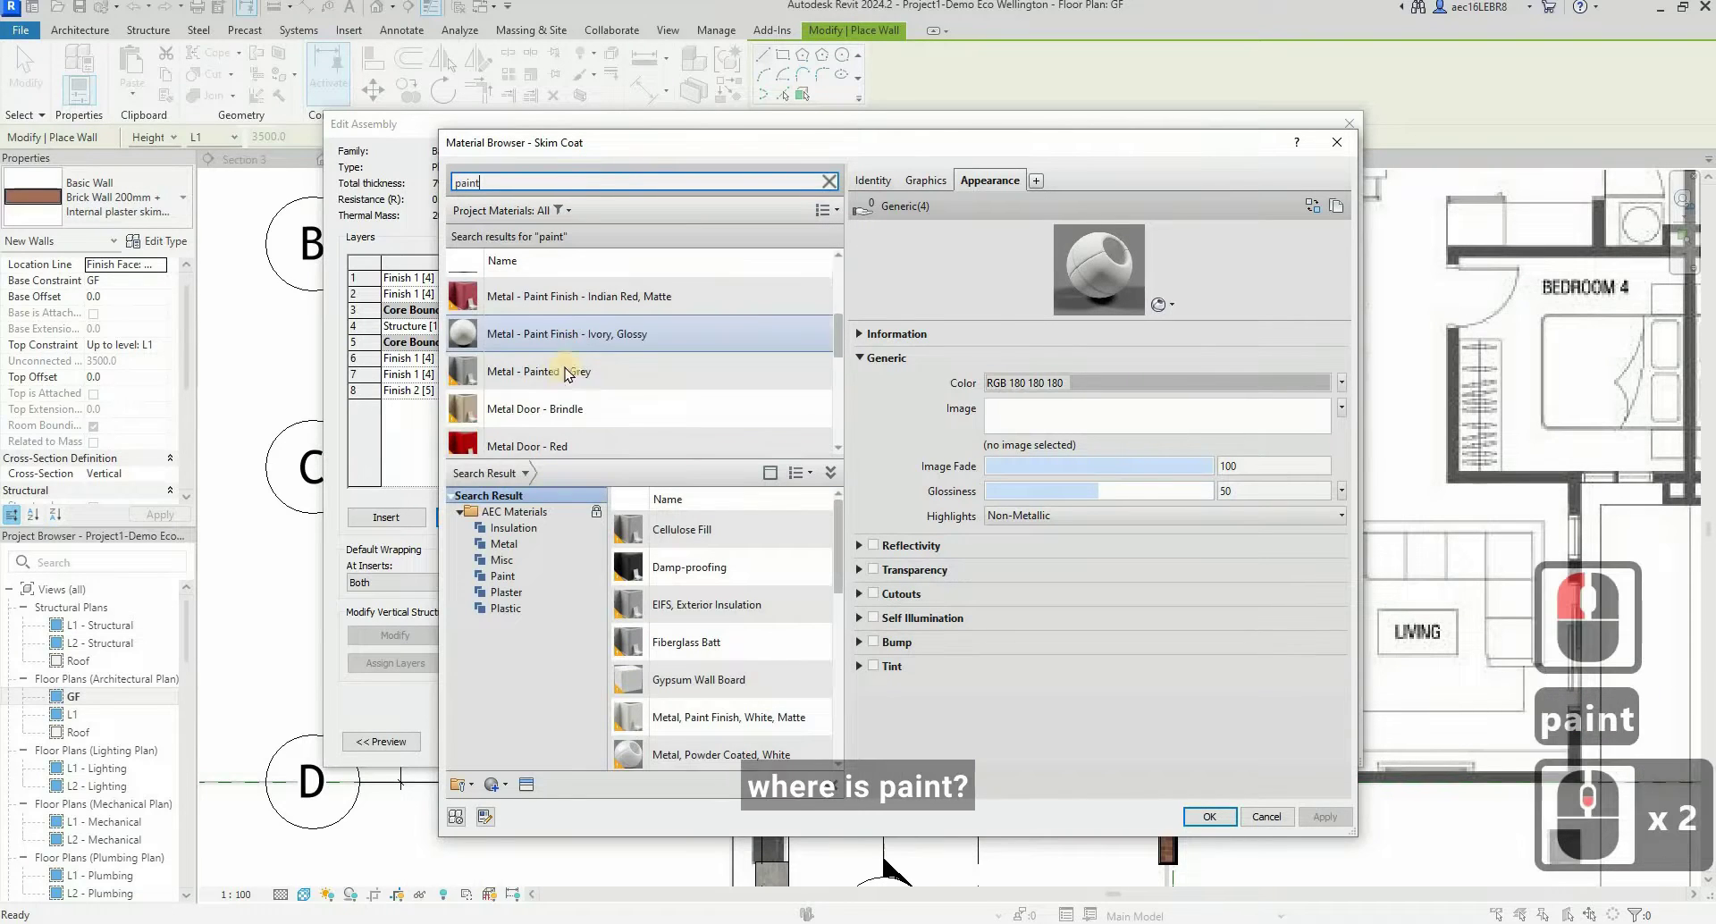
{"action": "scroll", "coordinate": [565, 371], "scroll_direction": "down", "scroll_amount": 3}
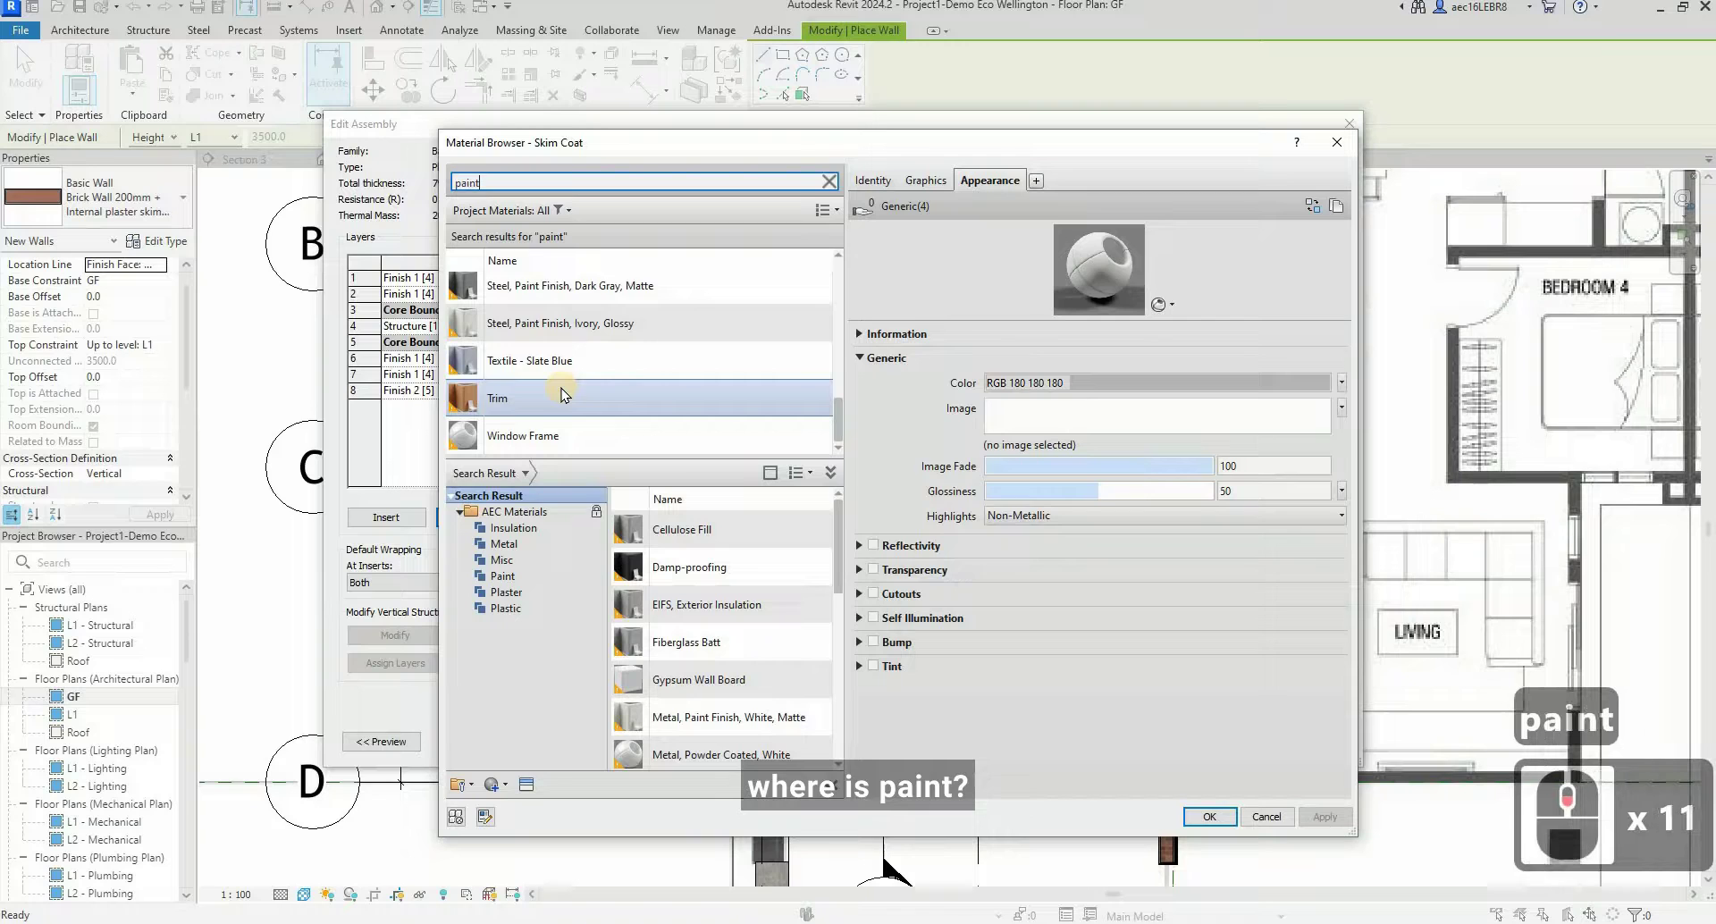
{"action": "scroll", "coordinate": [561, 388], "scroll_direction": "up", "scroll_amount": 11}
{"action": "scroll", "coordinate": [594, 383], "scroll_direction": "down", "scroll_amount": 3}
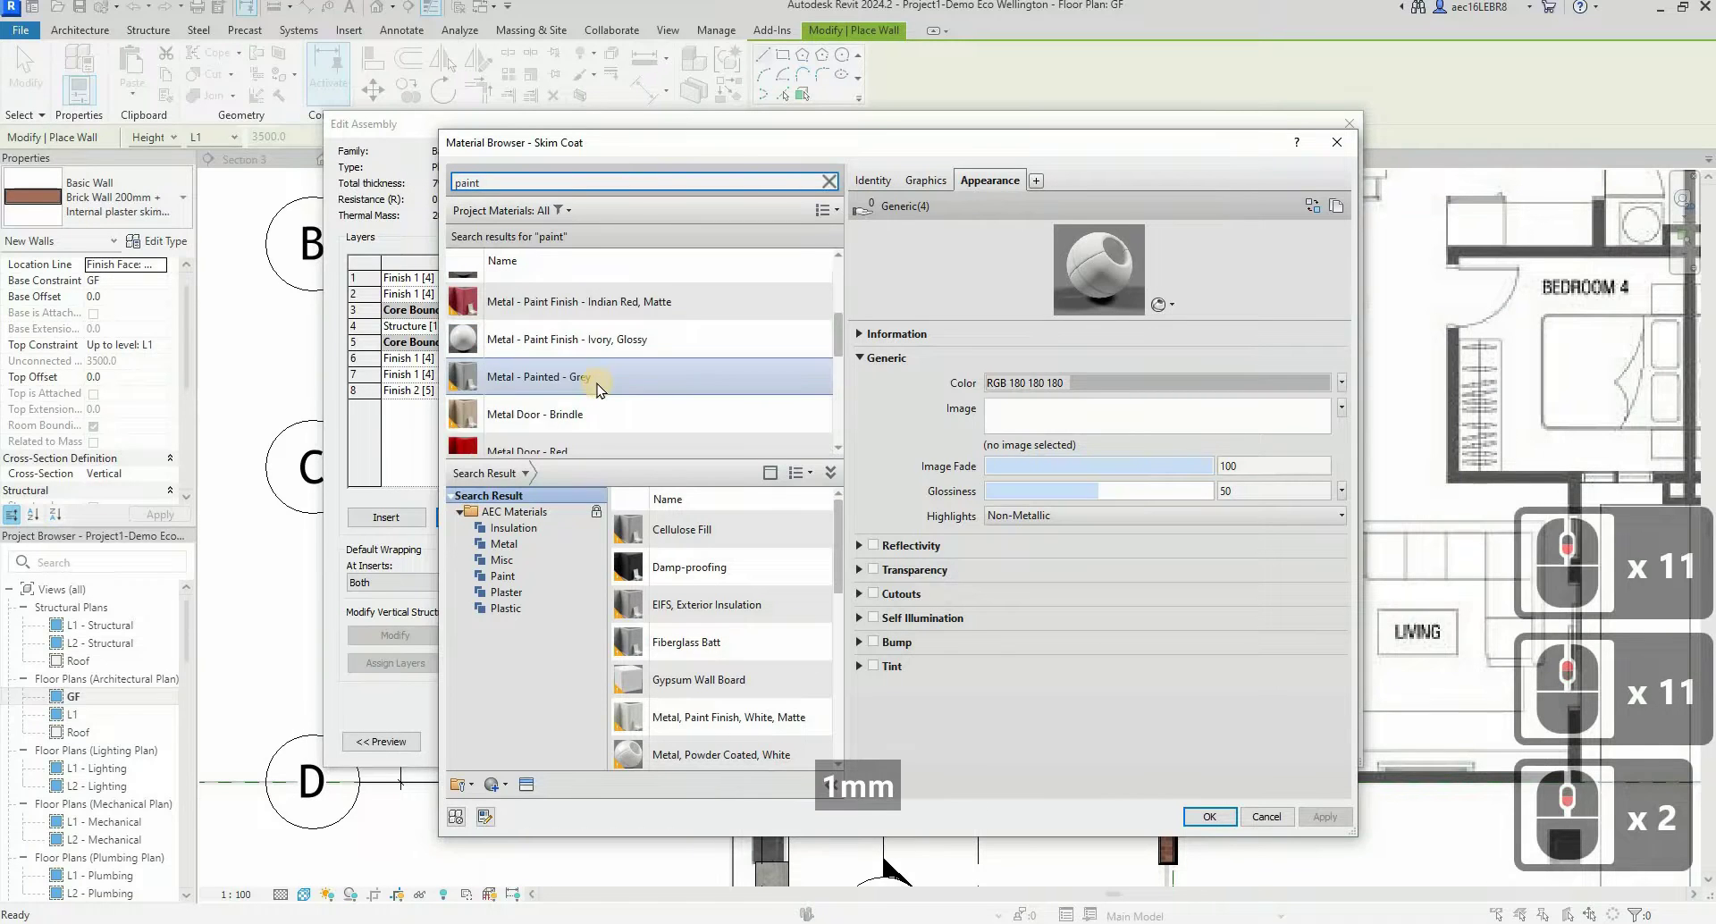
{"action": "left_click", "coordinate": [581, 406]}
{"action": "left_click", "coordinate": [1209, 816]}
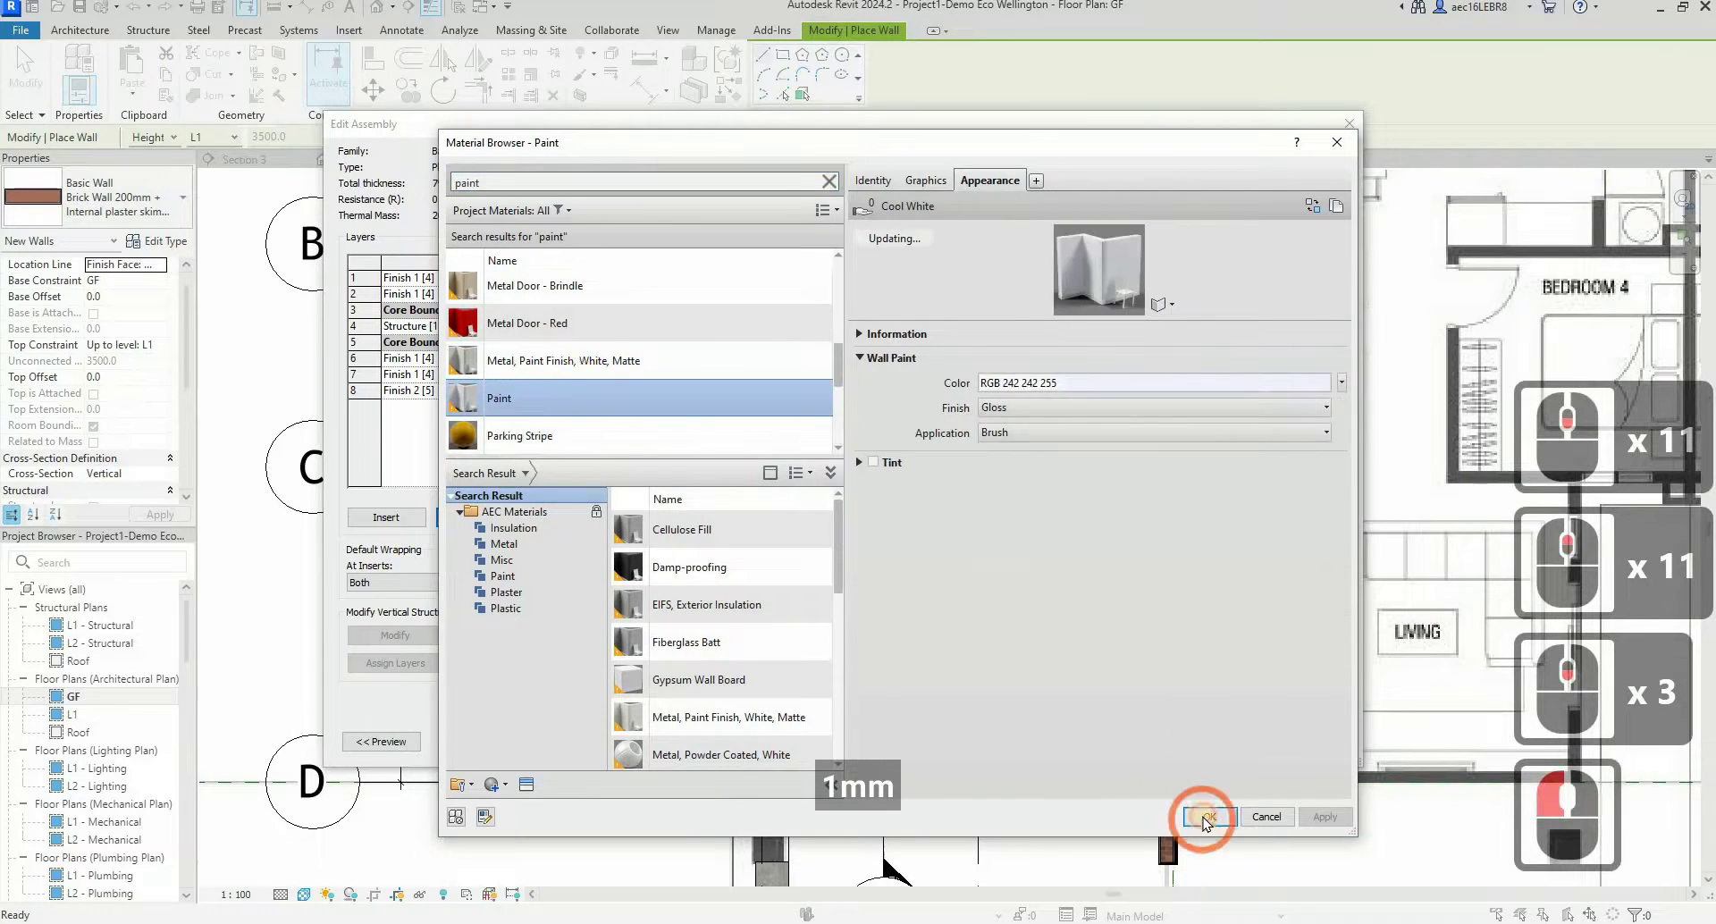
{"action": "left_click", "coordinate": [851, 278]}
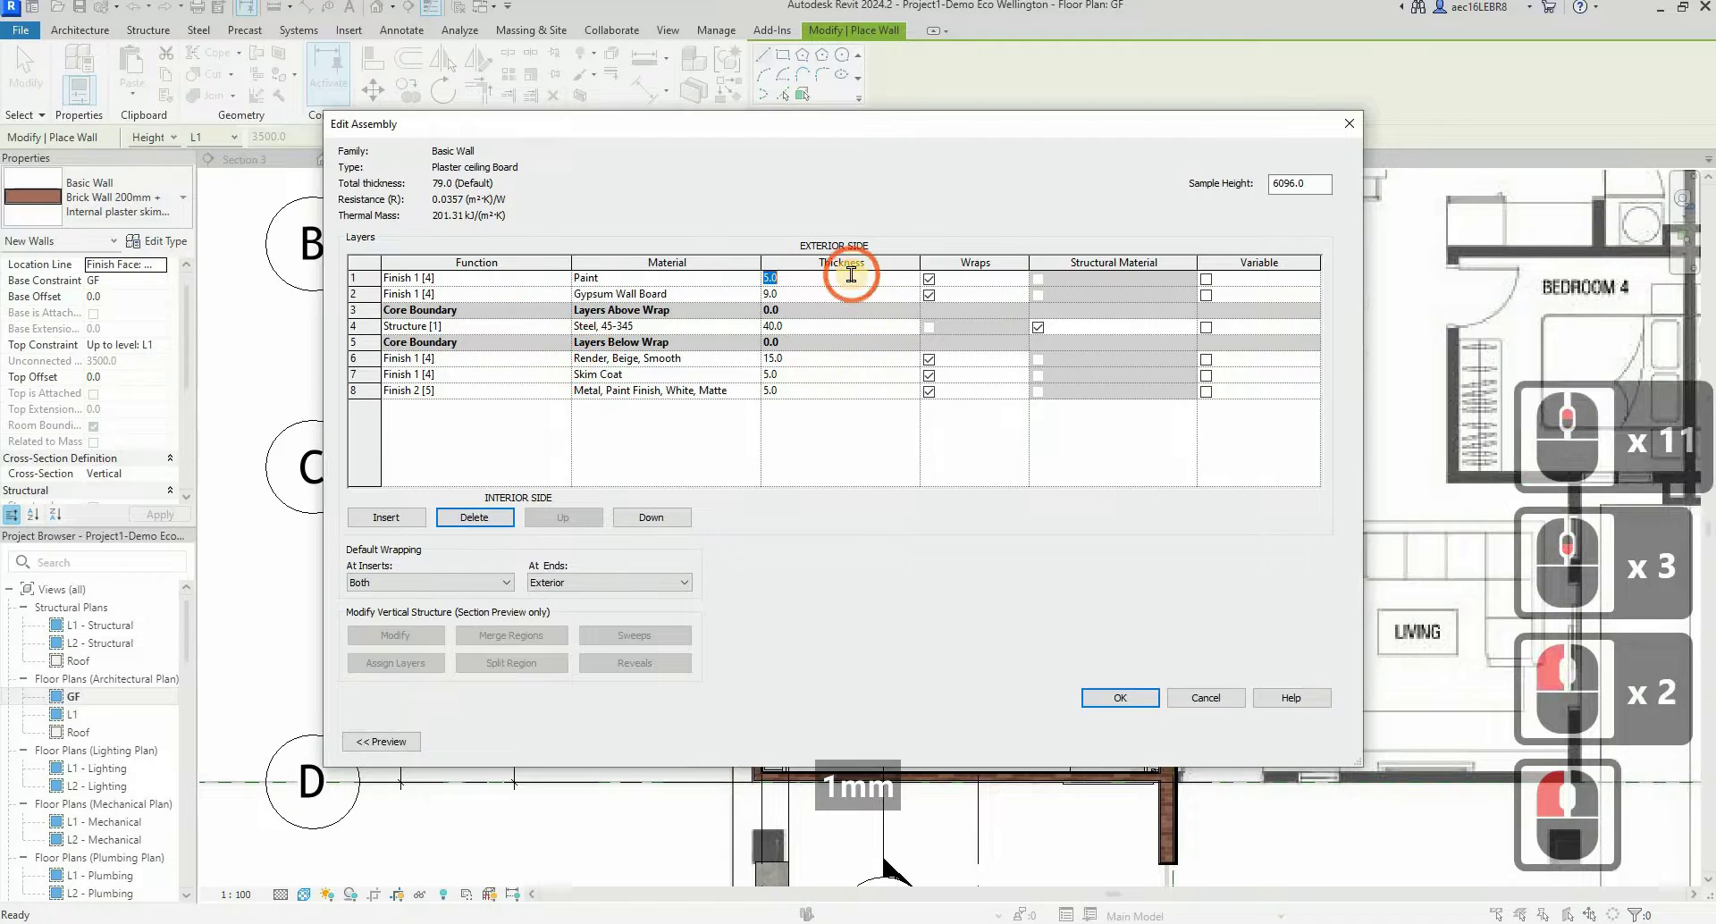
{"action": "type", "text": "1"}
- Delete the render, skim coat and metal paint finish layers on the interior side of the wall assembly
{"action": "left_click", "coordinate": [354, 357]}
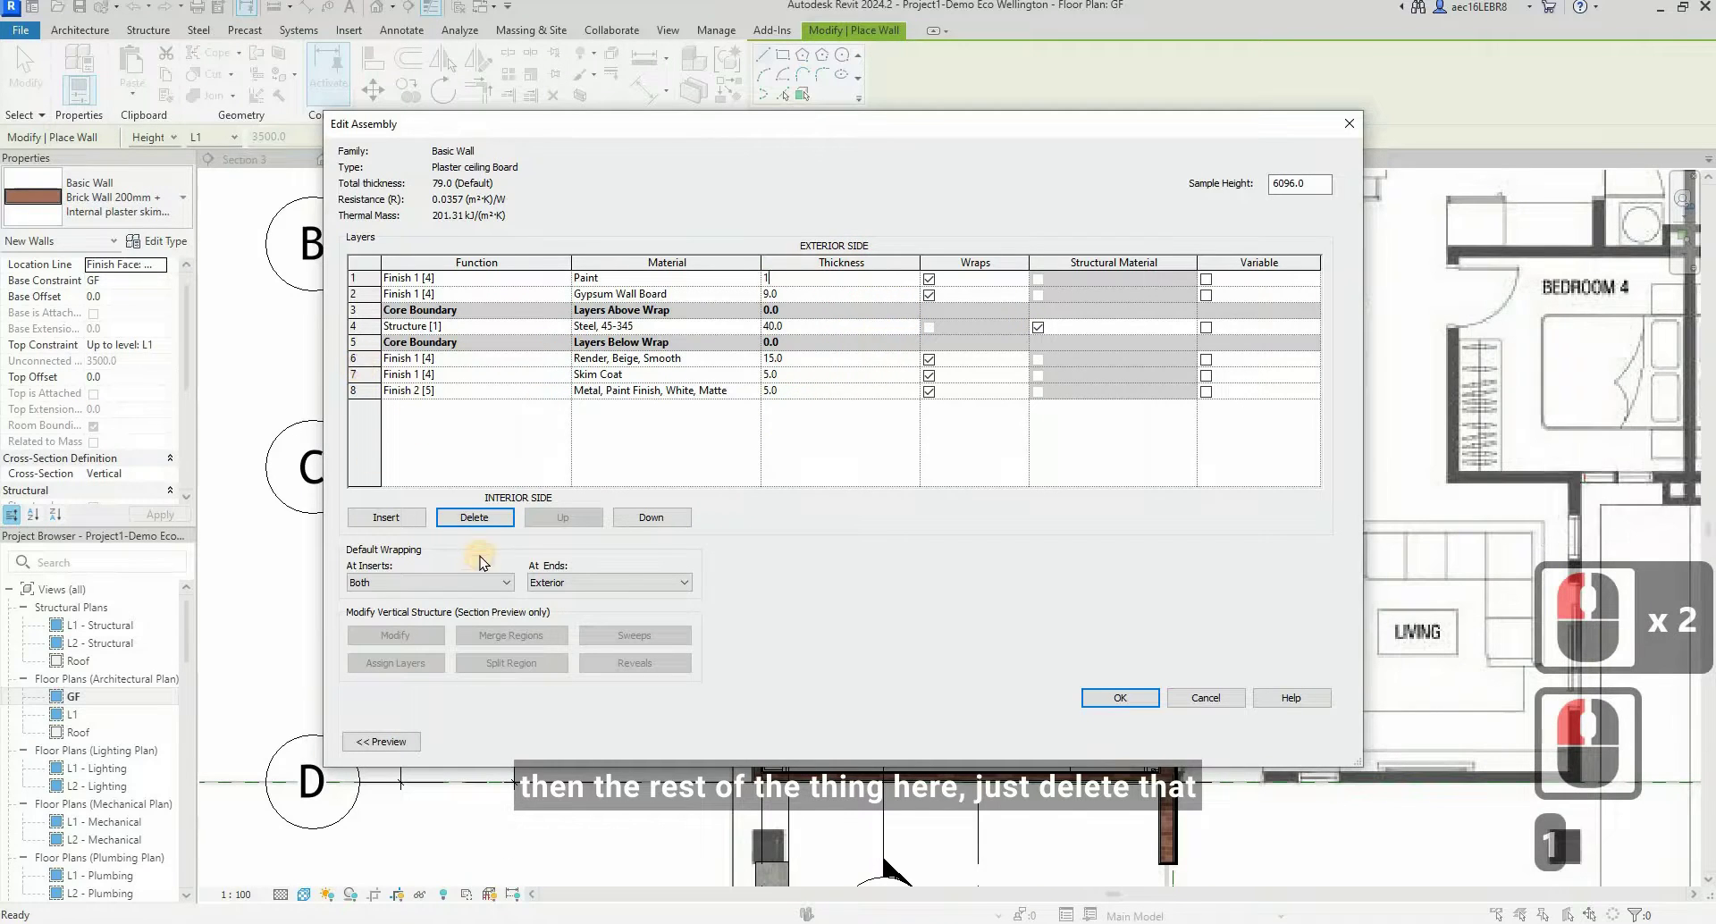
{"action": "left_click", "coordinate": [476, 517]}
{"action": "left_click", "coordinate": [476, 517]}
{"action": "left_click", "coordinate": [475, 518]}
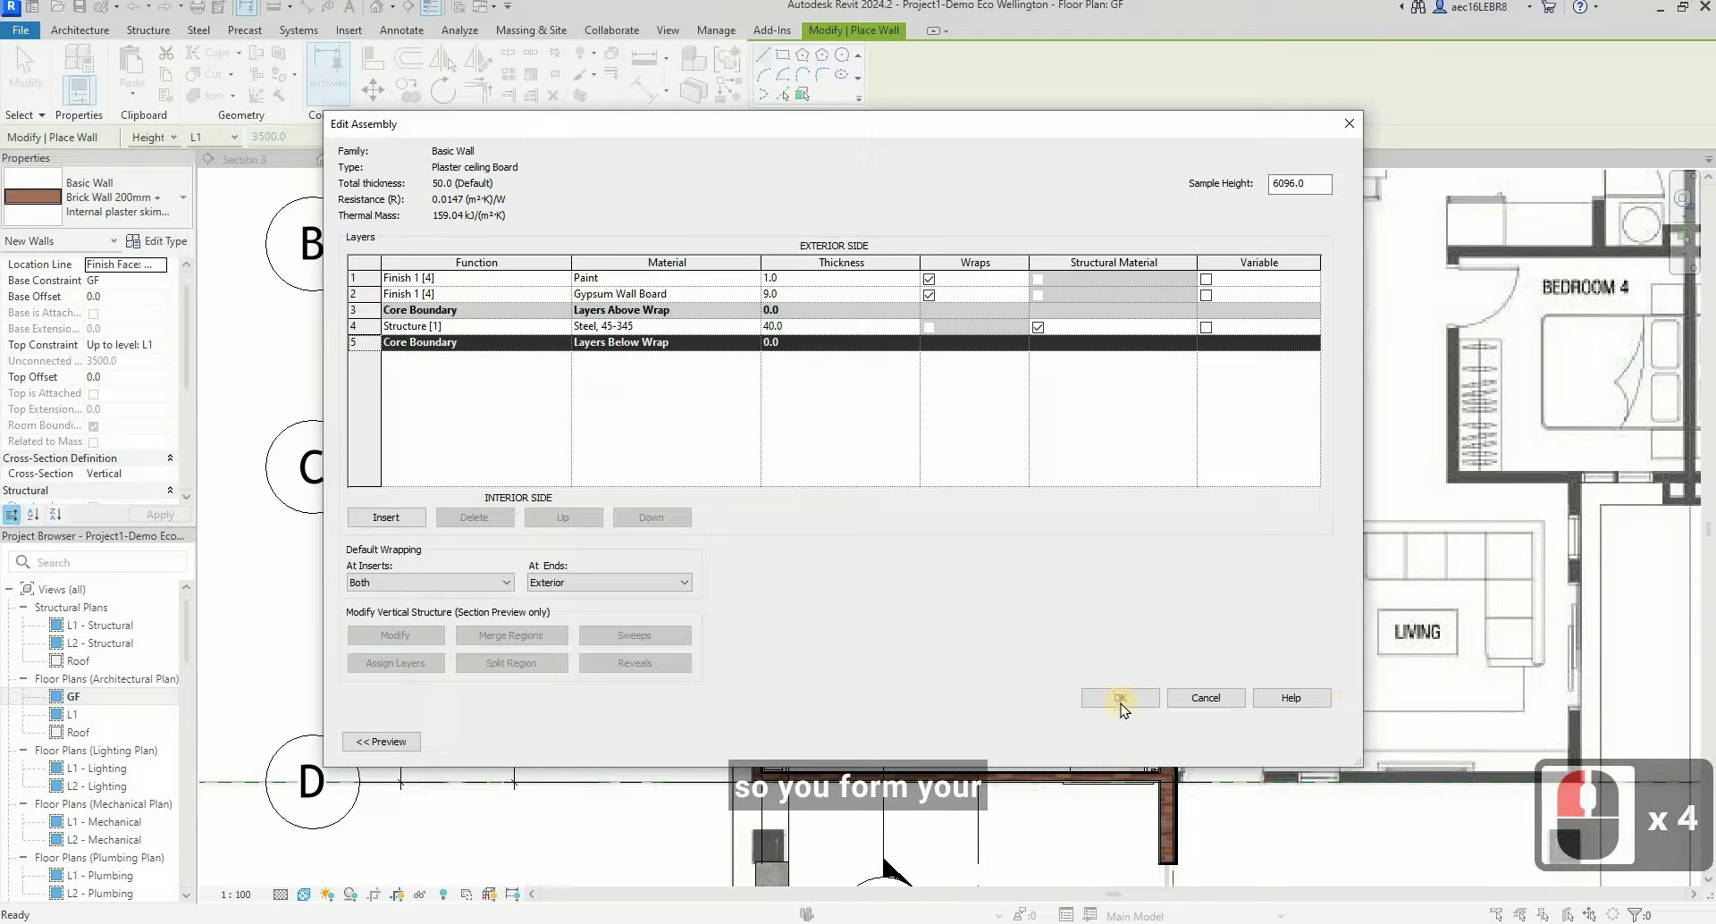
- Show the assembly preview, then accept the layer structure and the Plaster ceiling Board type properties
{"action": "left_click", "coordinate": [384, 743]}
{"action": "left_click", "coordinate": [384, 743]}
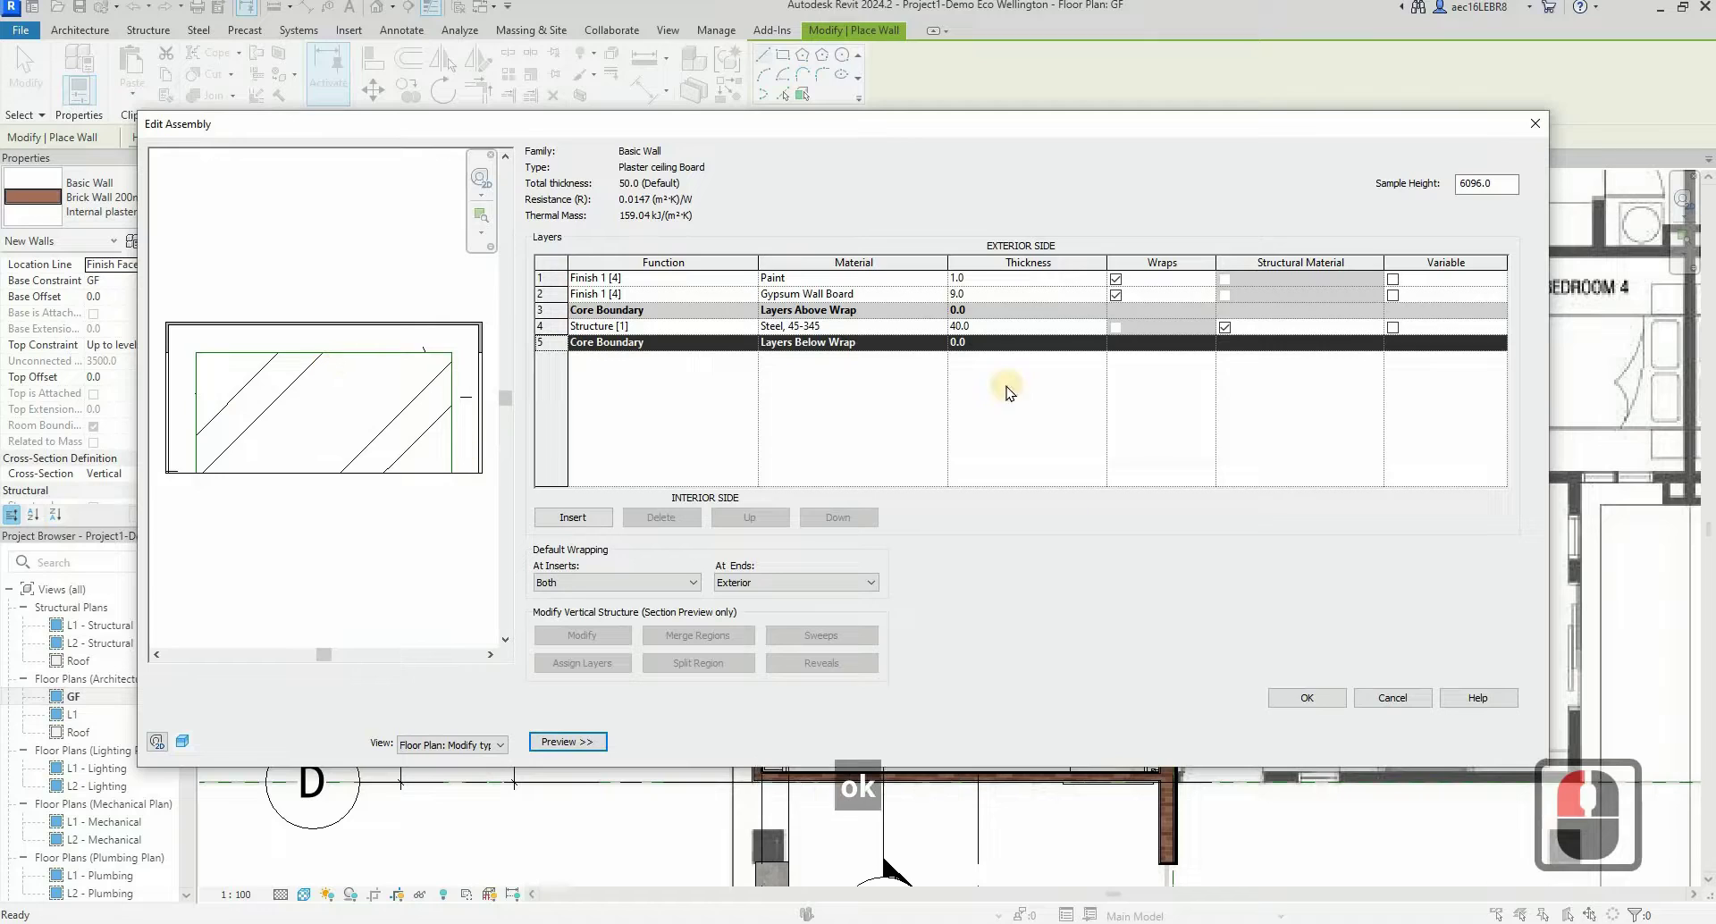
{"action": "left_click", "coordinate": [876, 378]}
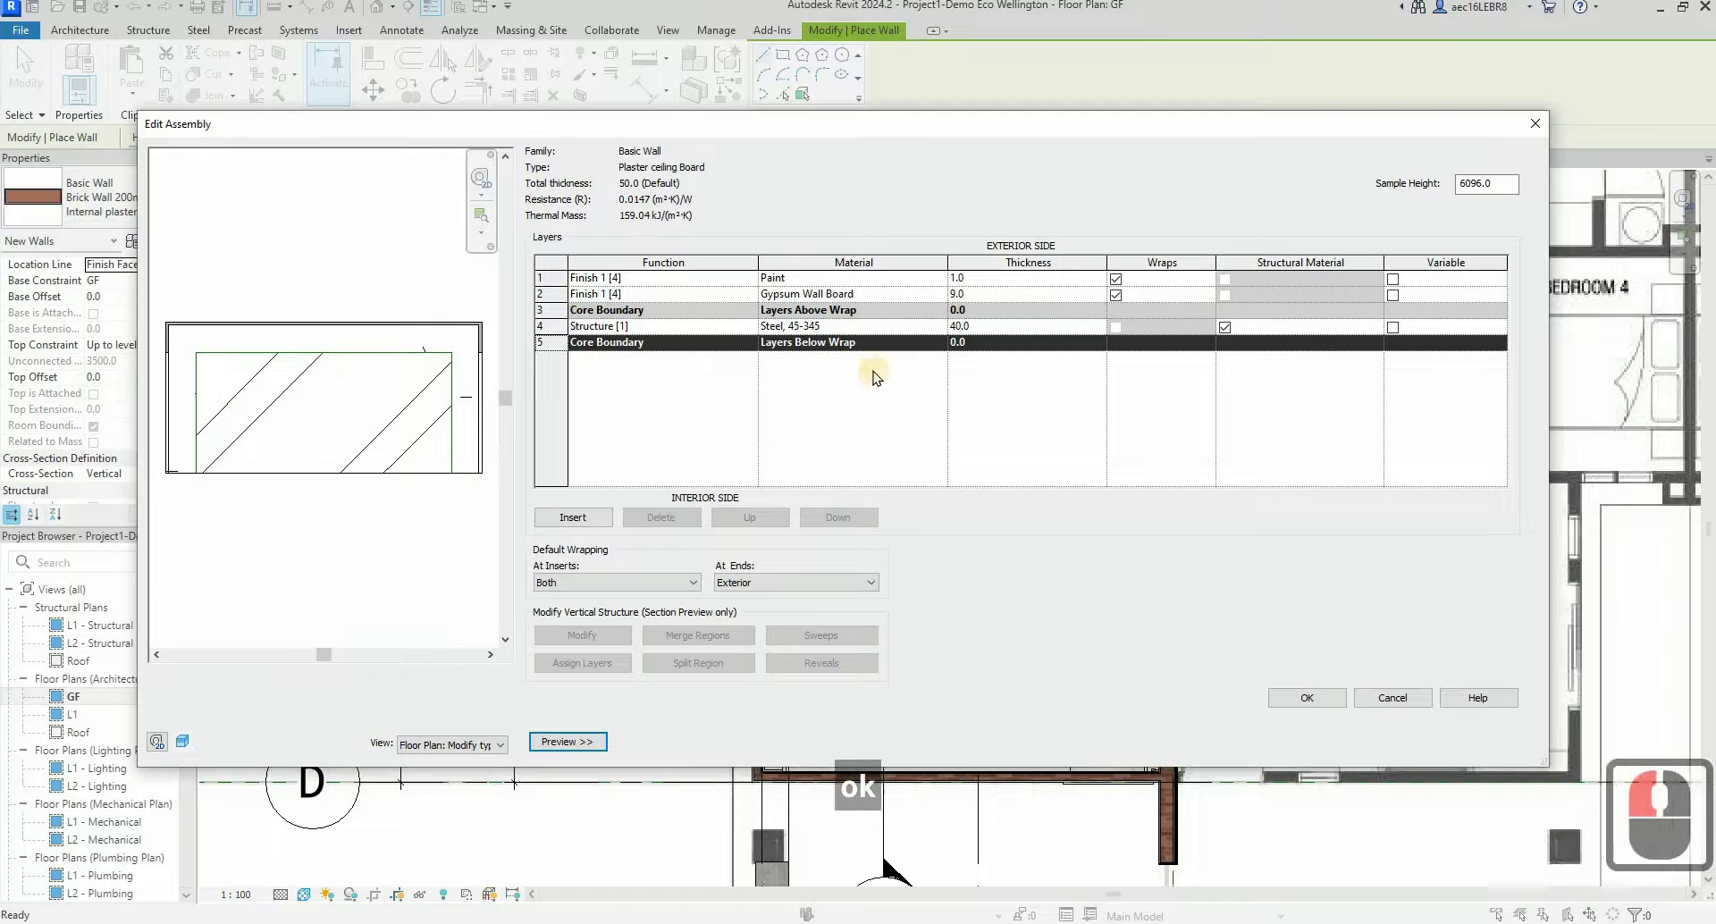
{"action": "left_click", "coordinate": [1310, 700]}
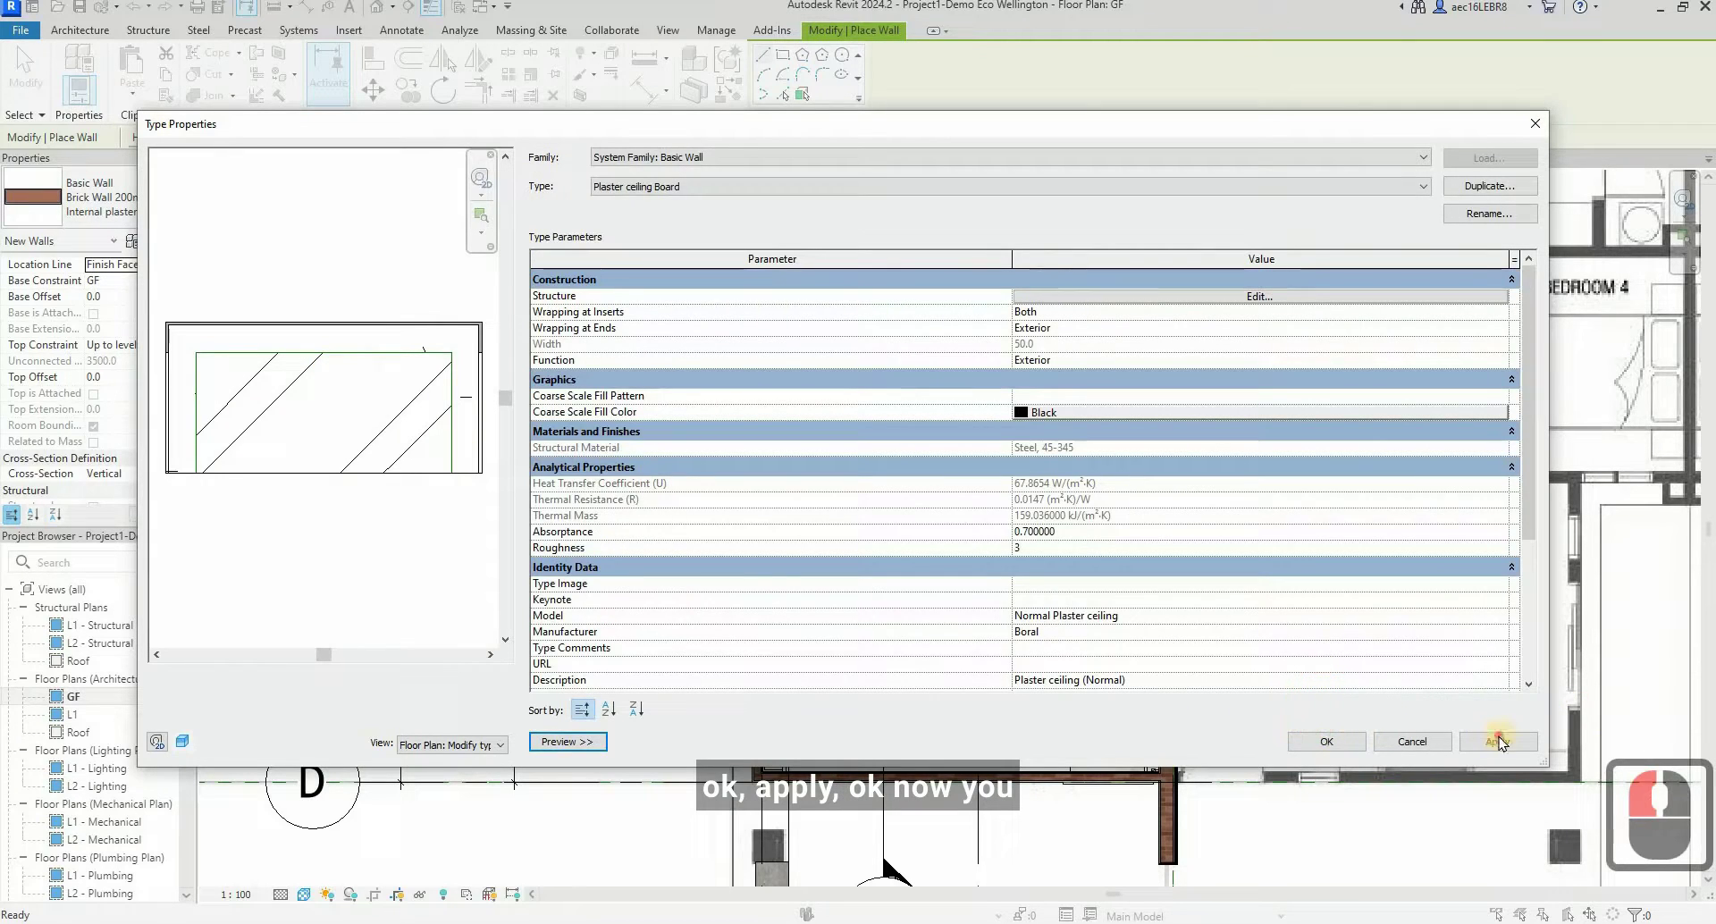
{"action": "left_click", "coordinate": [1315, 742]}
- Draw one straight Plaster ceiling Board wall along the window-side ceiling edge of the GF living area, ending at the wall on grid D
{"action": "left_click", "coordinate": [777, 474]}
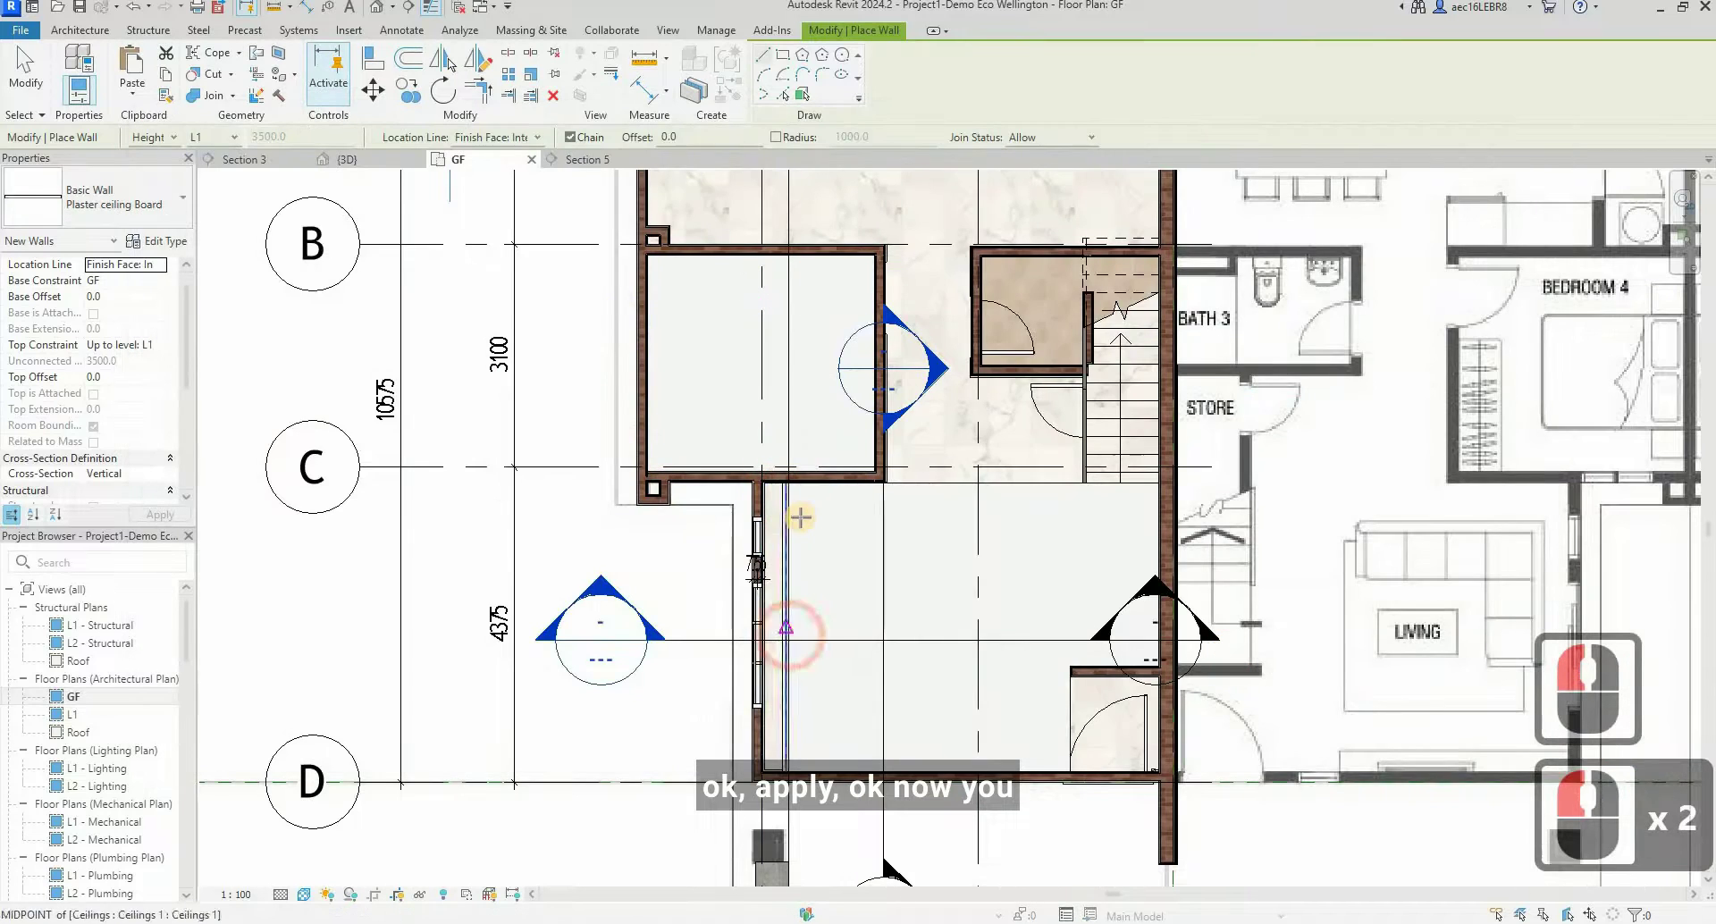
{"action": "scroll", "coordinate": [774, 455], "scroll_direction": "up", "scroll_amount": 5}
{"action": "scroll", "coordinate": [774, 455], "scroll_direction": "up", "scroll_amount": 4}
{"action": "left_click", "coordinate": [768, 498]}
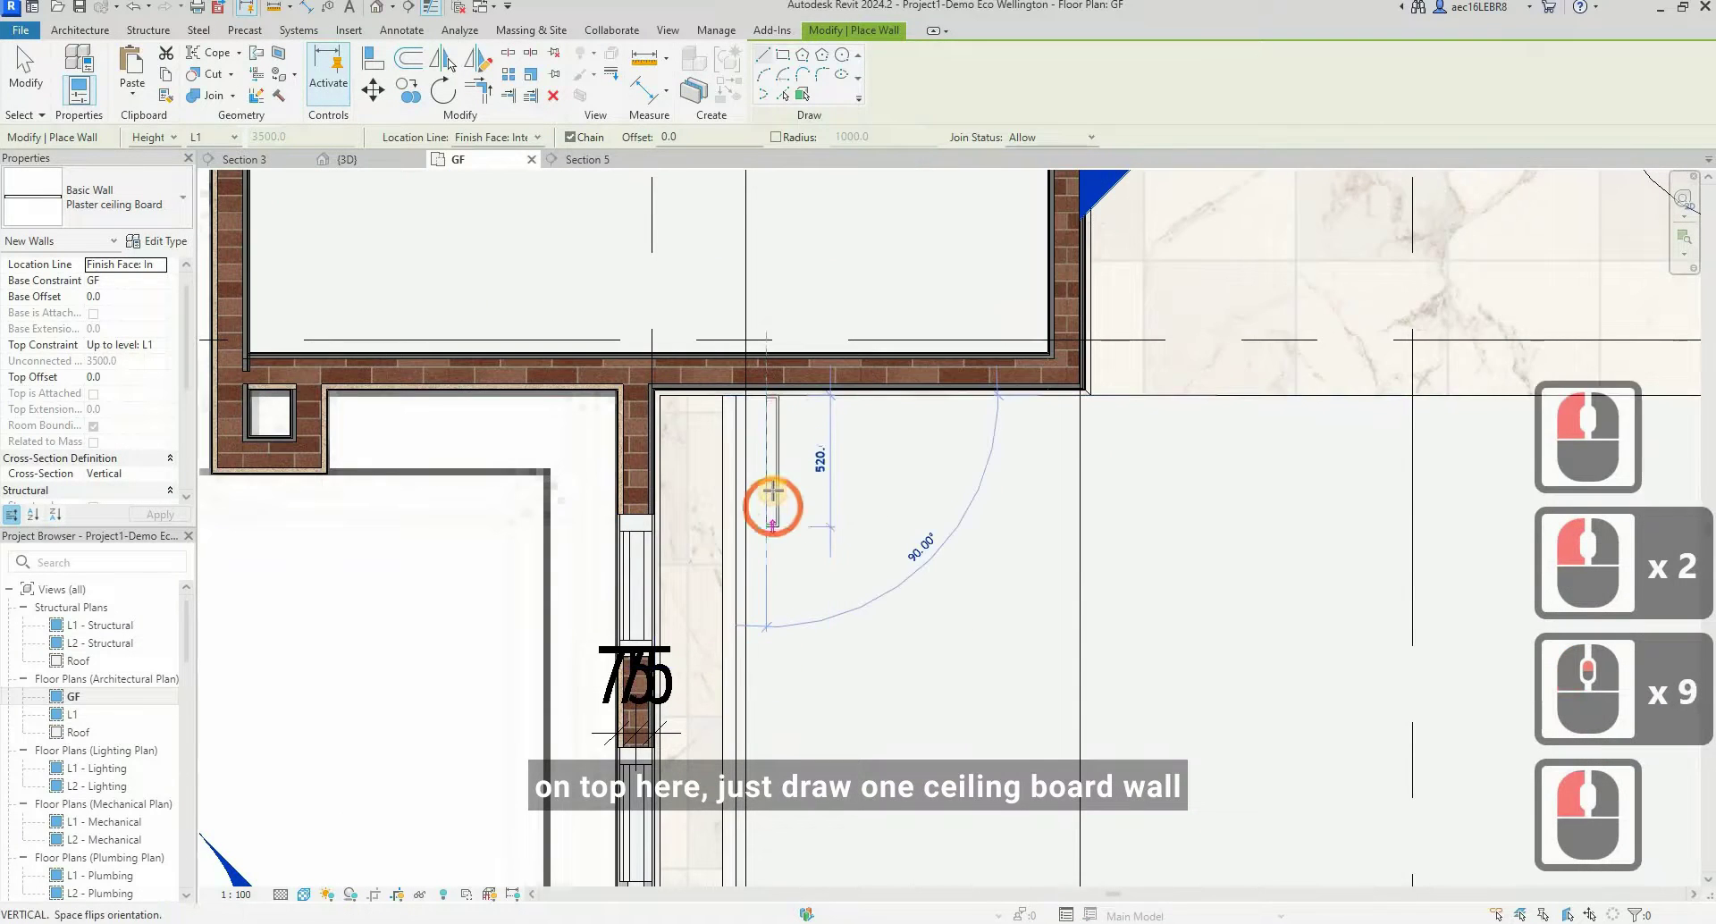
{"action": "scroll", "coordinate": [773, 494], "scroll_direction": "up", "scroll_amount": 4}
{"action": "scroll", "coordinate": [773, 493], "scroll_direction": "down", "scroll_amount": 4}
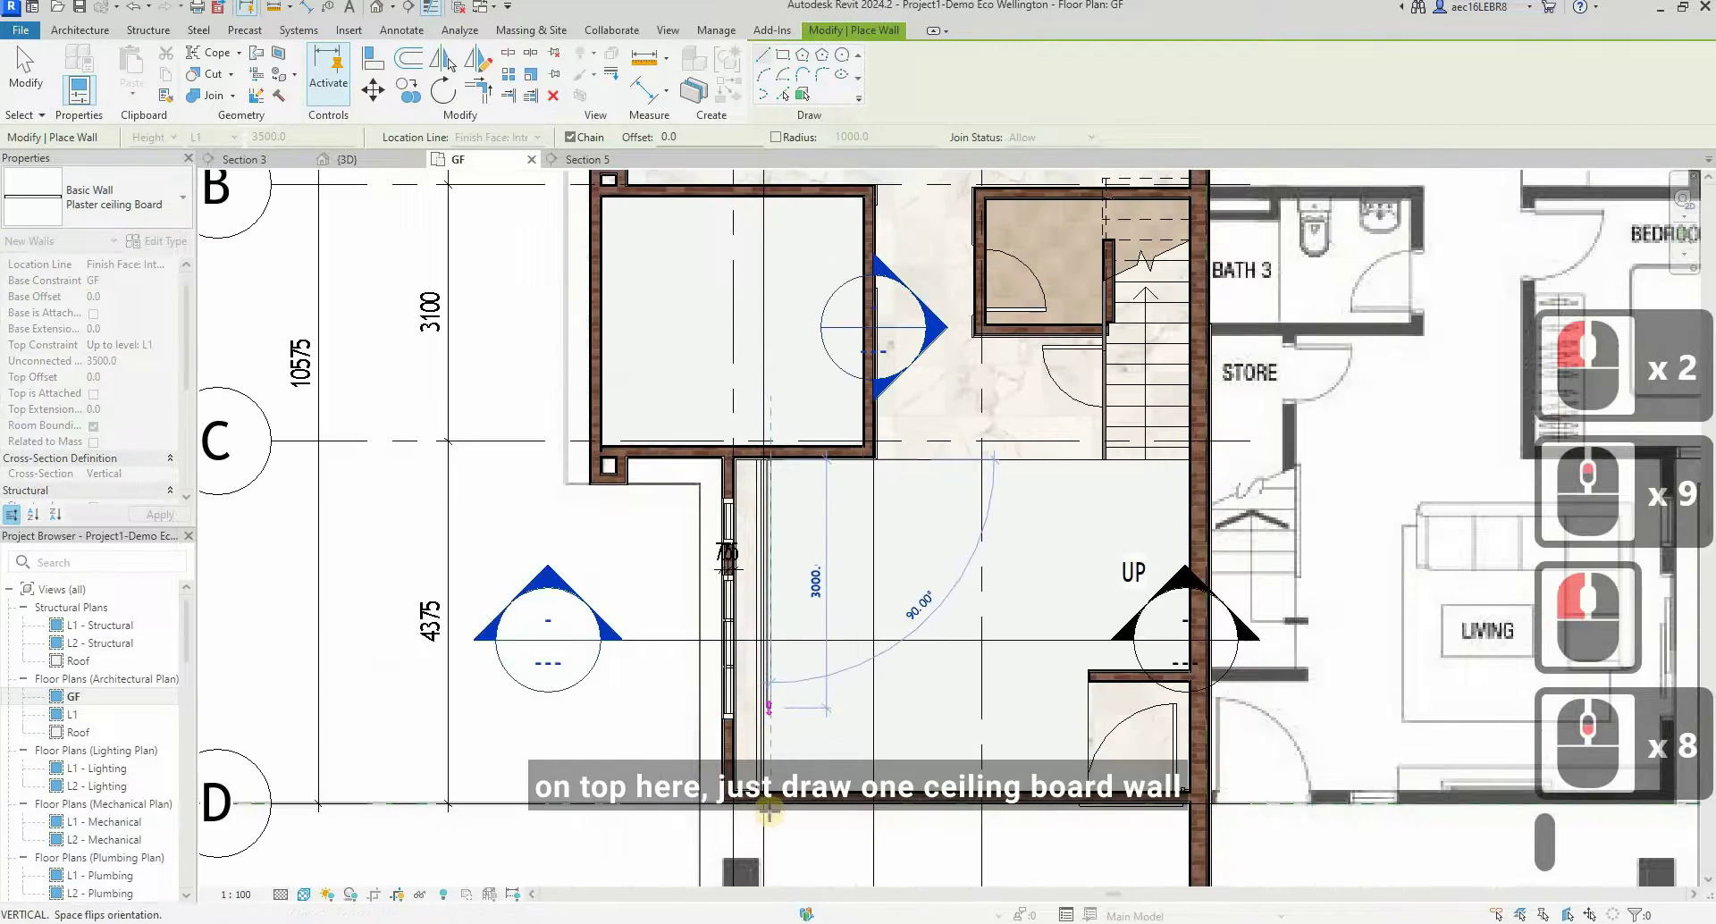
{"action": "scroll", "coordinate": [769, 811], "scroll_direction": "up", "scroll_amount": 9}
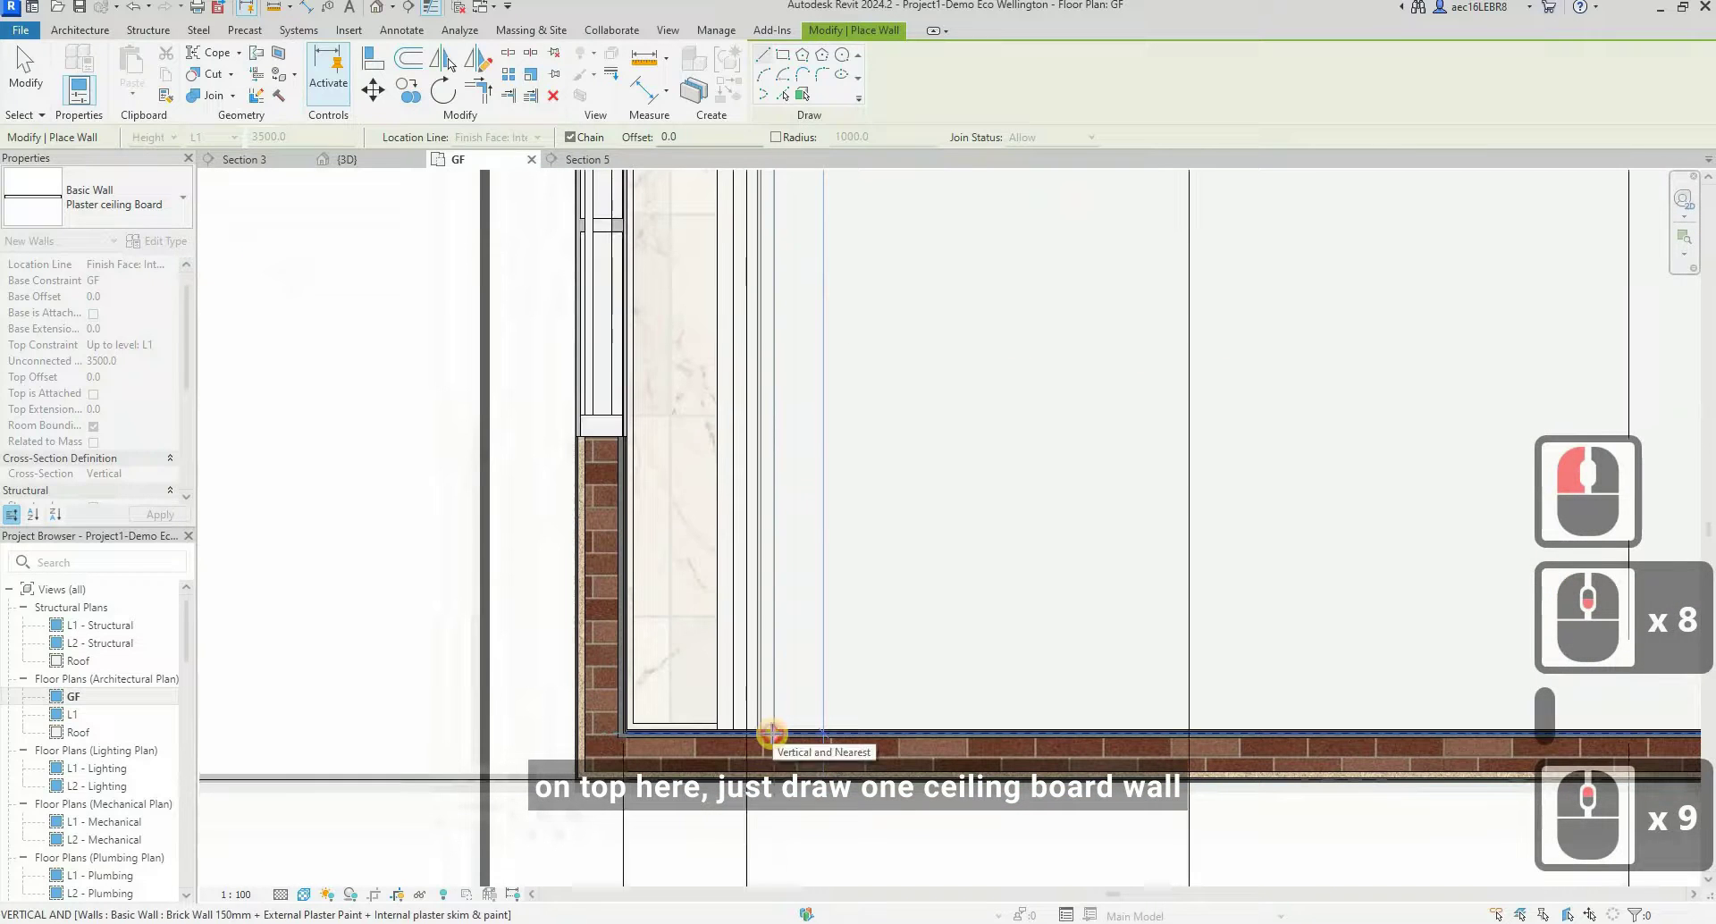
{"action": "left_click", "coordinate": [770, 738]}
{"action": "key", "text": "Escape"}
{"action": "key", "text": "Escape"}
{"action": "key", "text": "Escape"}
{"action": "scroll", "coordinate": [763, 648], "scroll_direction": "down", "scroll_amount": 4}
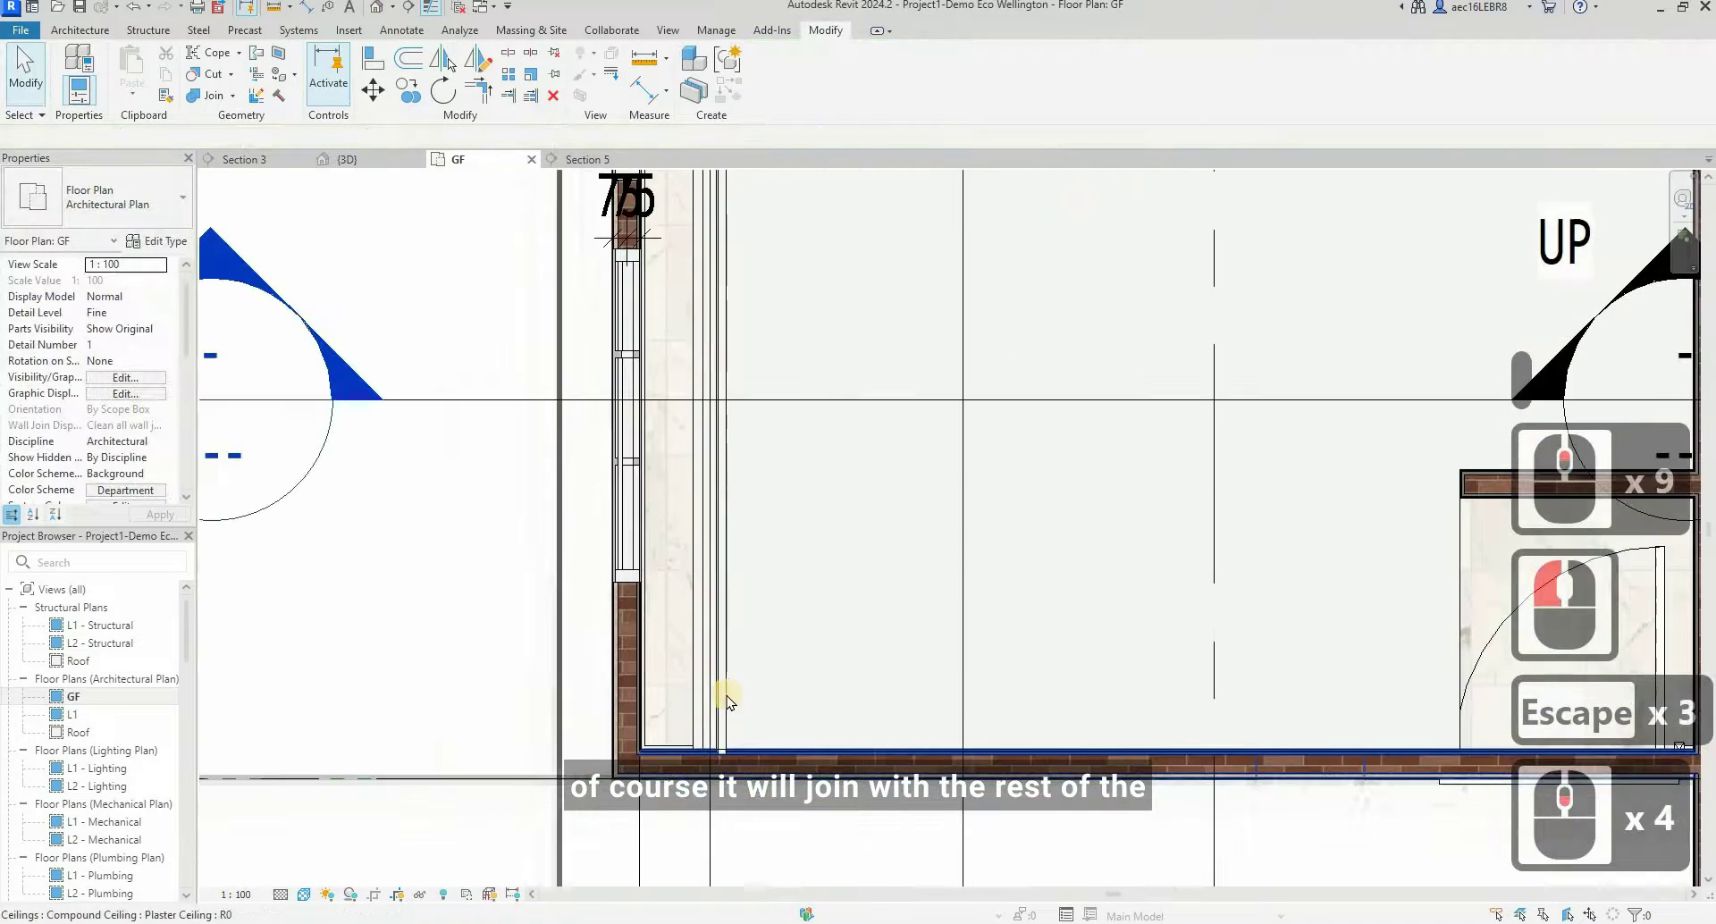
{"action": "key", "text": "Escape"}
- Try pulling the end of the Plaster ceiling Board wall back from the brick wall on plan, then stretch it back to meet that wall
{"action": "left_click", "coordinate": [836, 401]}
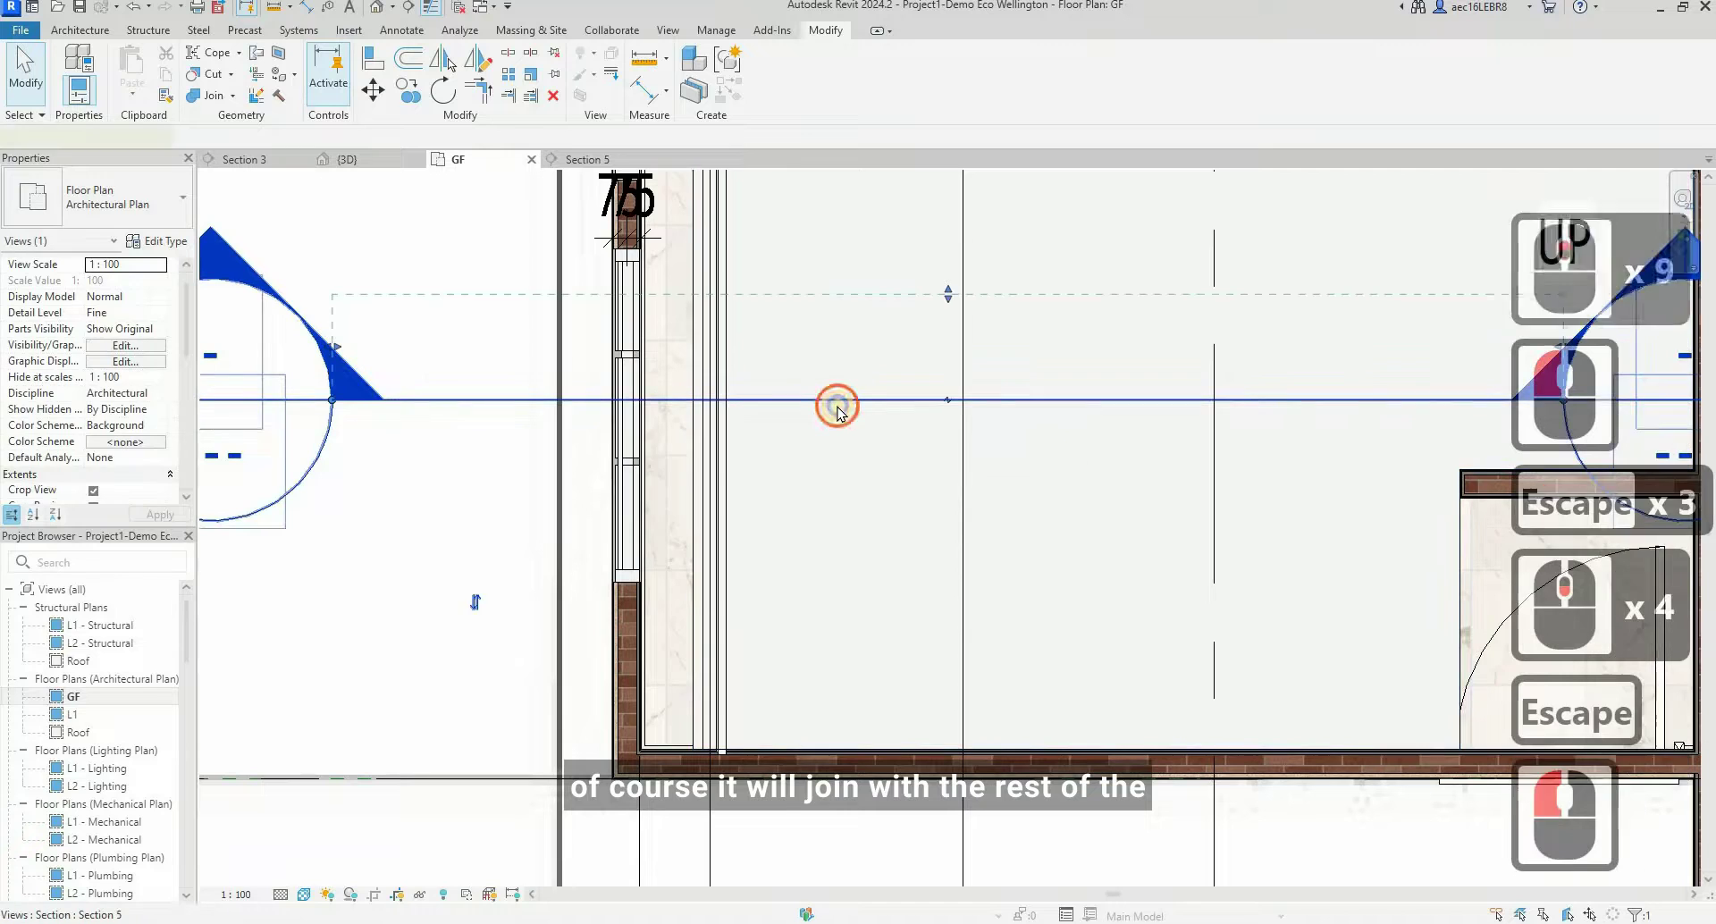
{"action": "right_click", "coordinate": [836, 402]}
{"action": "key", "text": "Escape"}
{"action": "left_click", "coordinate": [725, 572]}
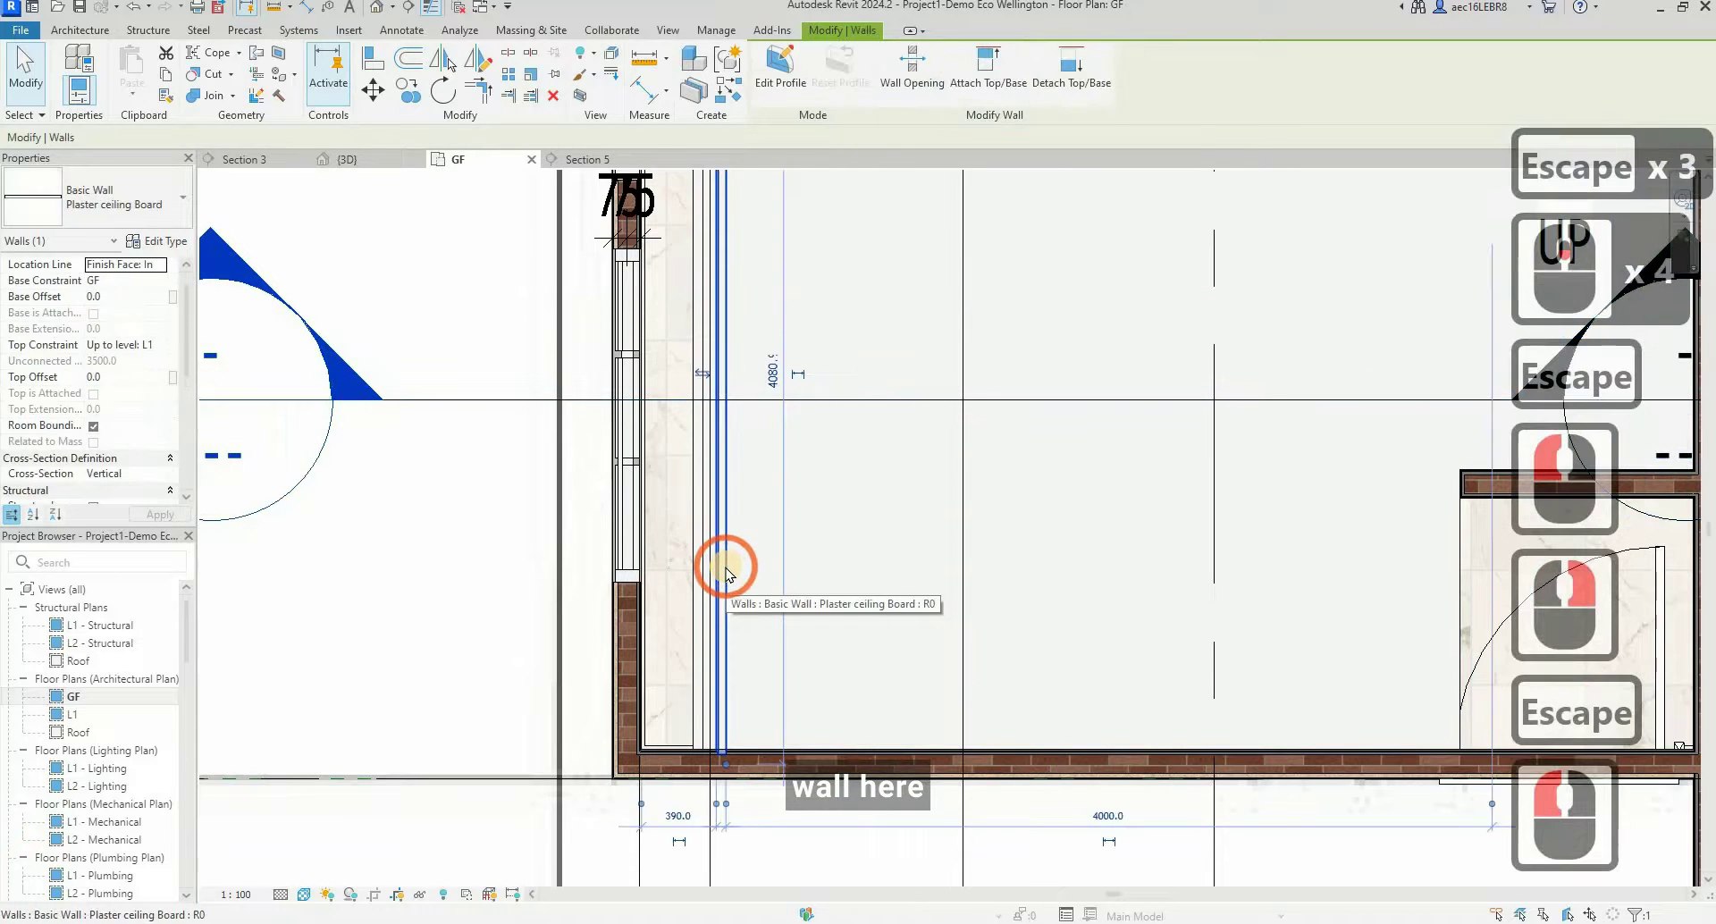
{"action": "left_click_drag", "start_coordinate": [727, 771], "coordinate": [728, 632]}
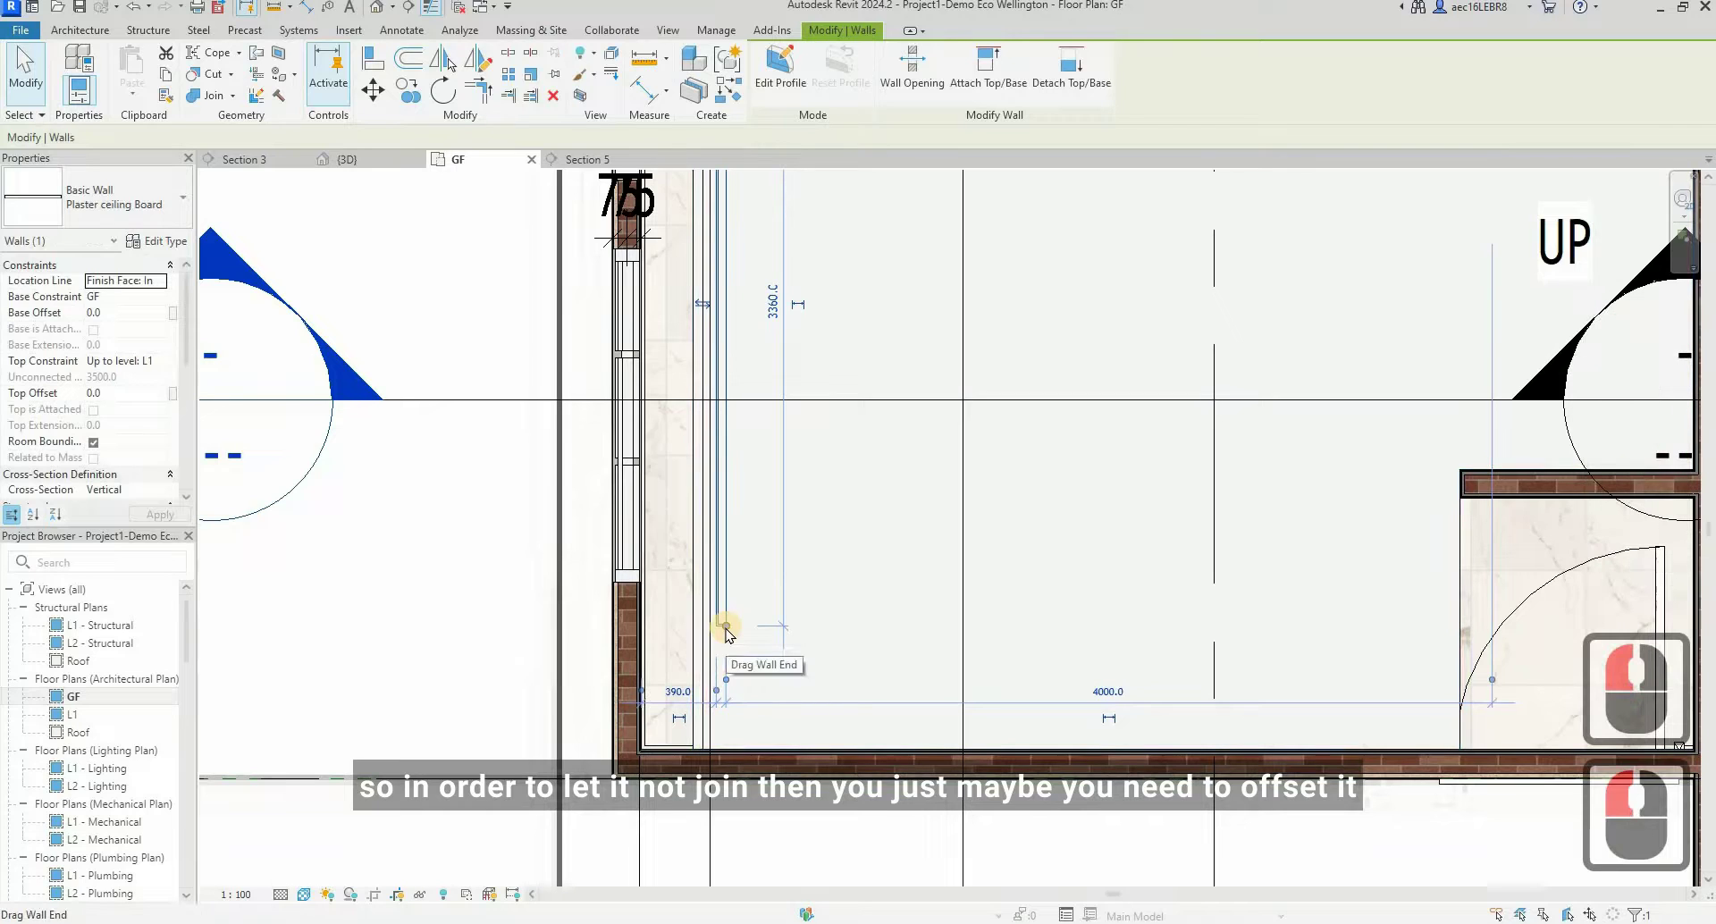
{"action": "left_click_drag", "start_coordinate": [726, 627], "coordinate": [805, 715]}
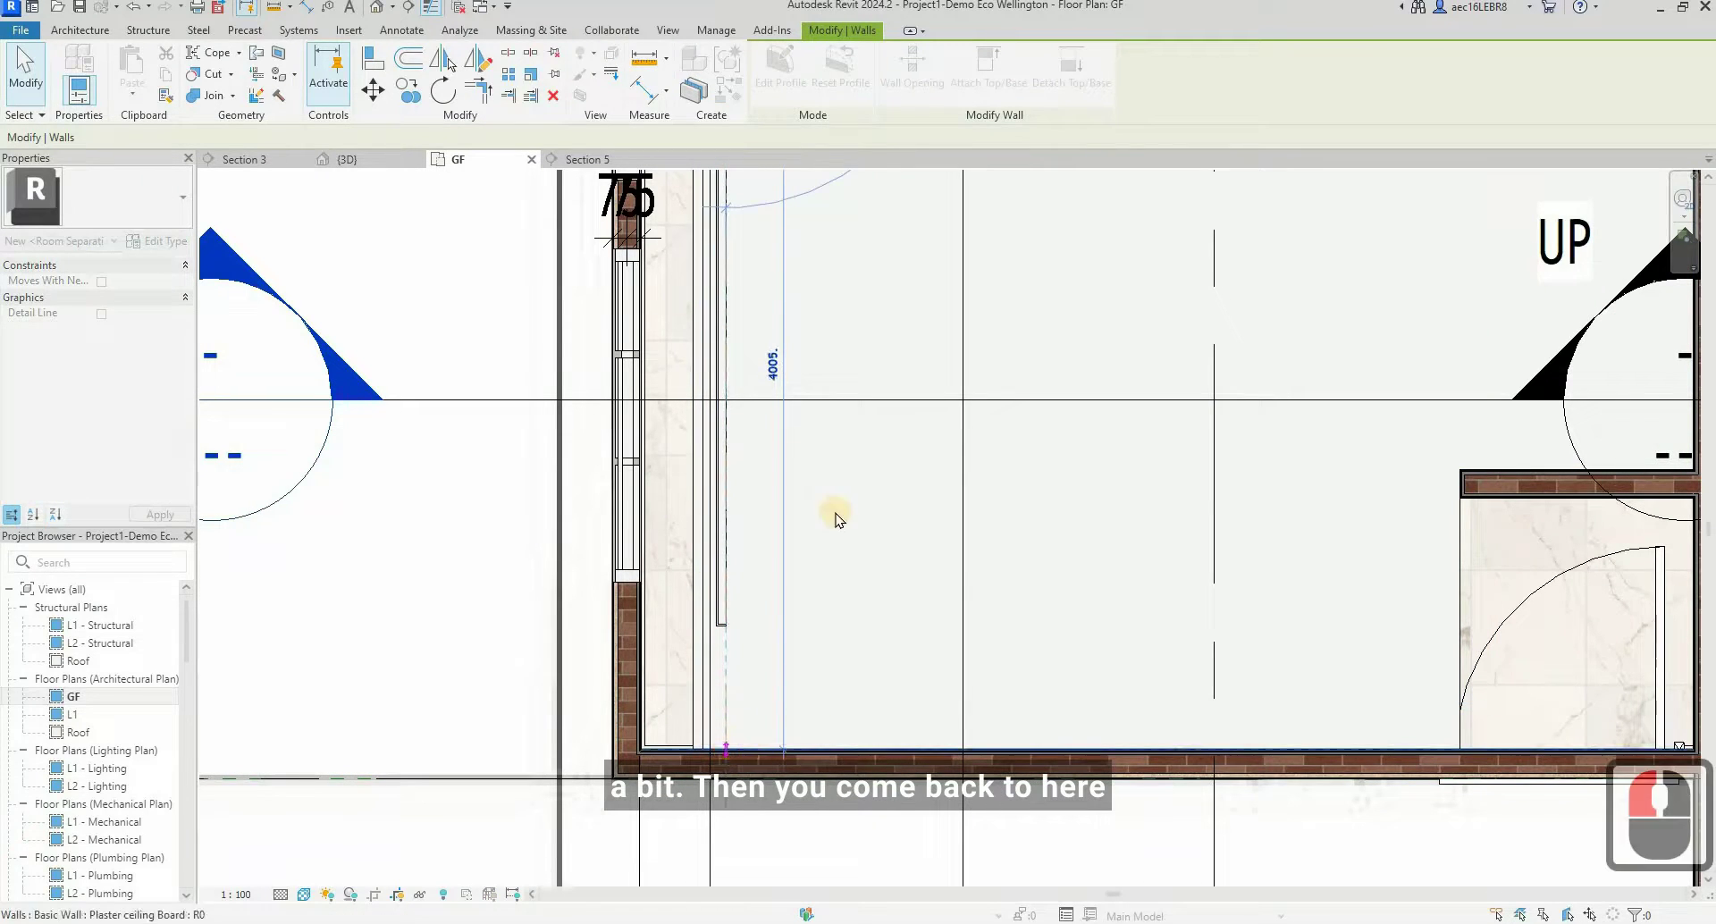
{"action": "key", "text": "Escape"}
- In the Section 5 view, lower the top of the Plaster ceiling Board wall to the slab soffit, a top offset of -335 mm
{"action": "left_click", "coordinate": [843, 399]}
{"action": "right_click", "coordinate": [955, 500]}
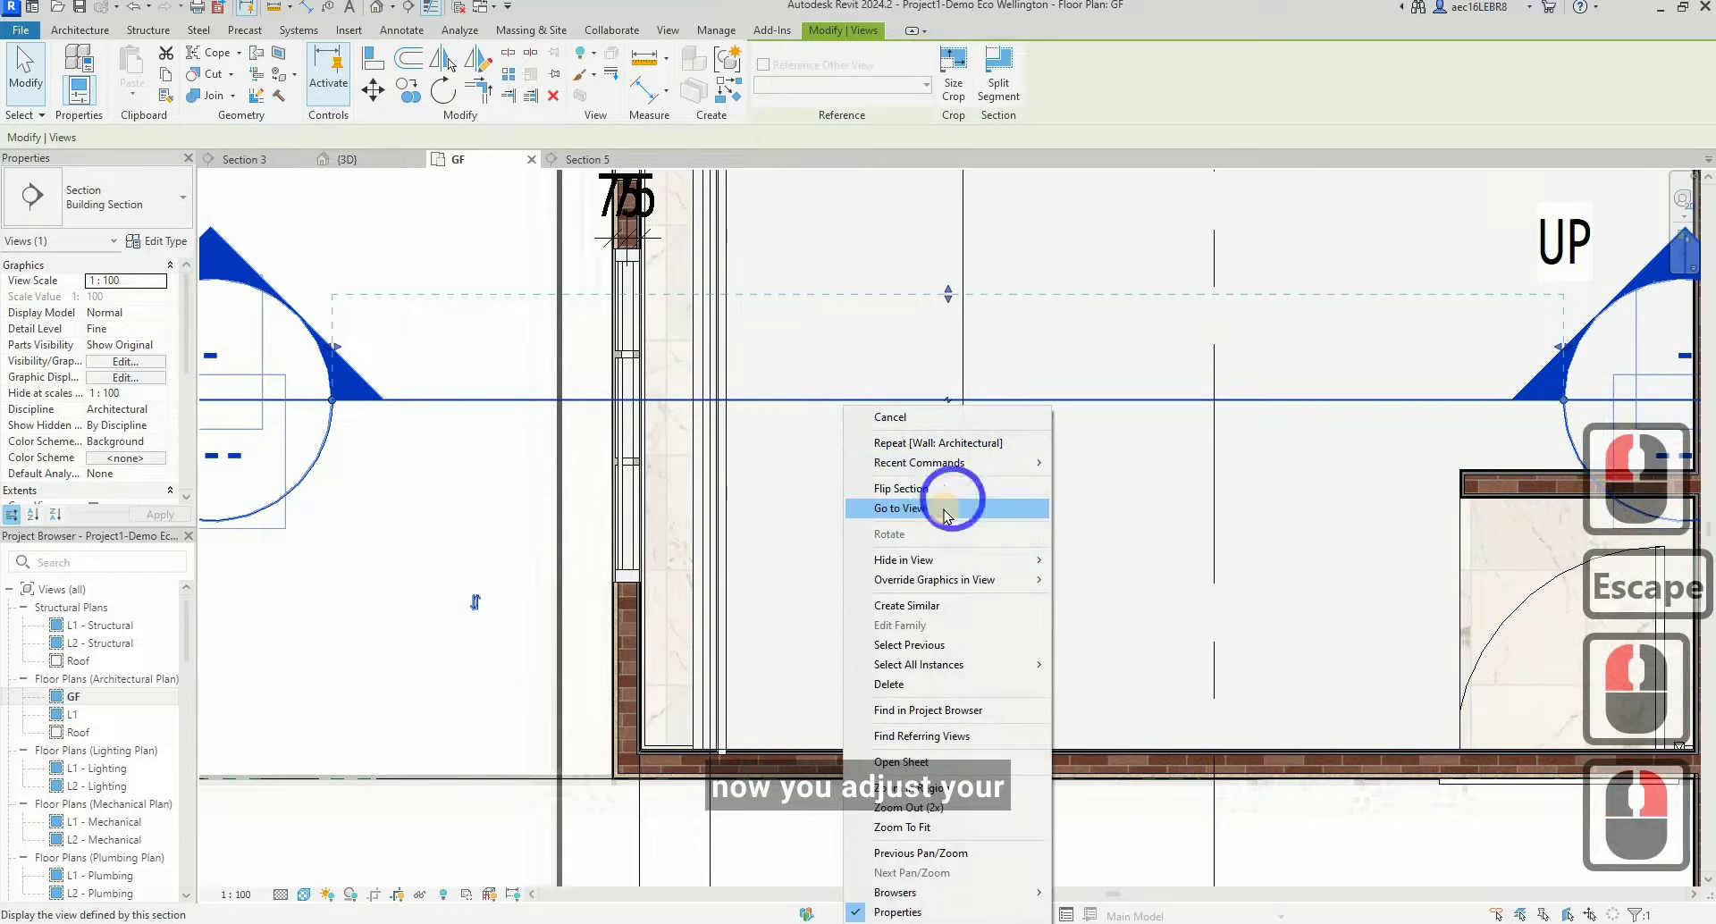
{"action": "left_click", "coordinate": [950, 486]}
{"action": "scroll", "coordinate": [774, 407], "scroll_direction": "up", "scroll_amount": 2}
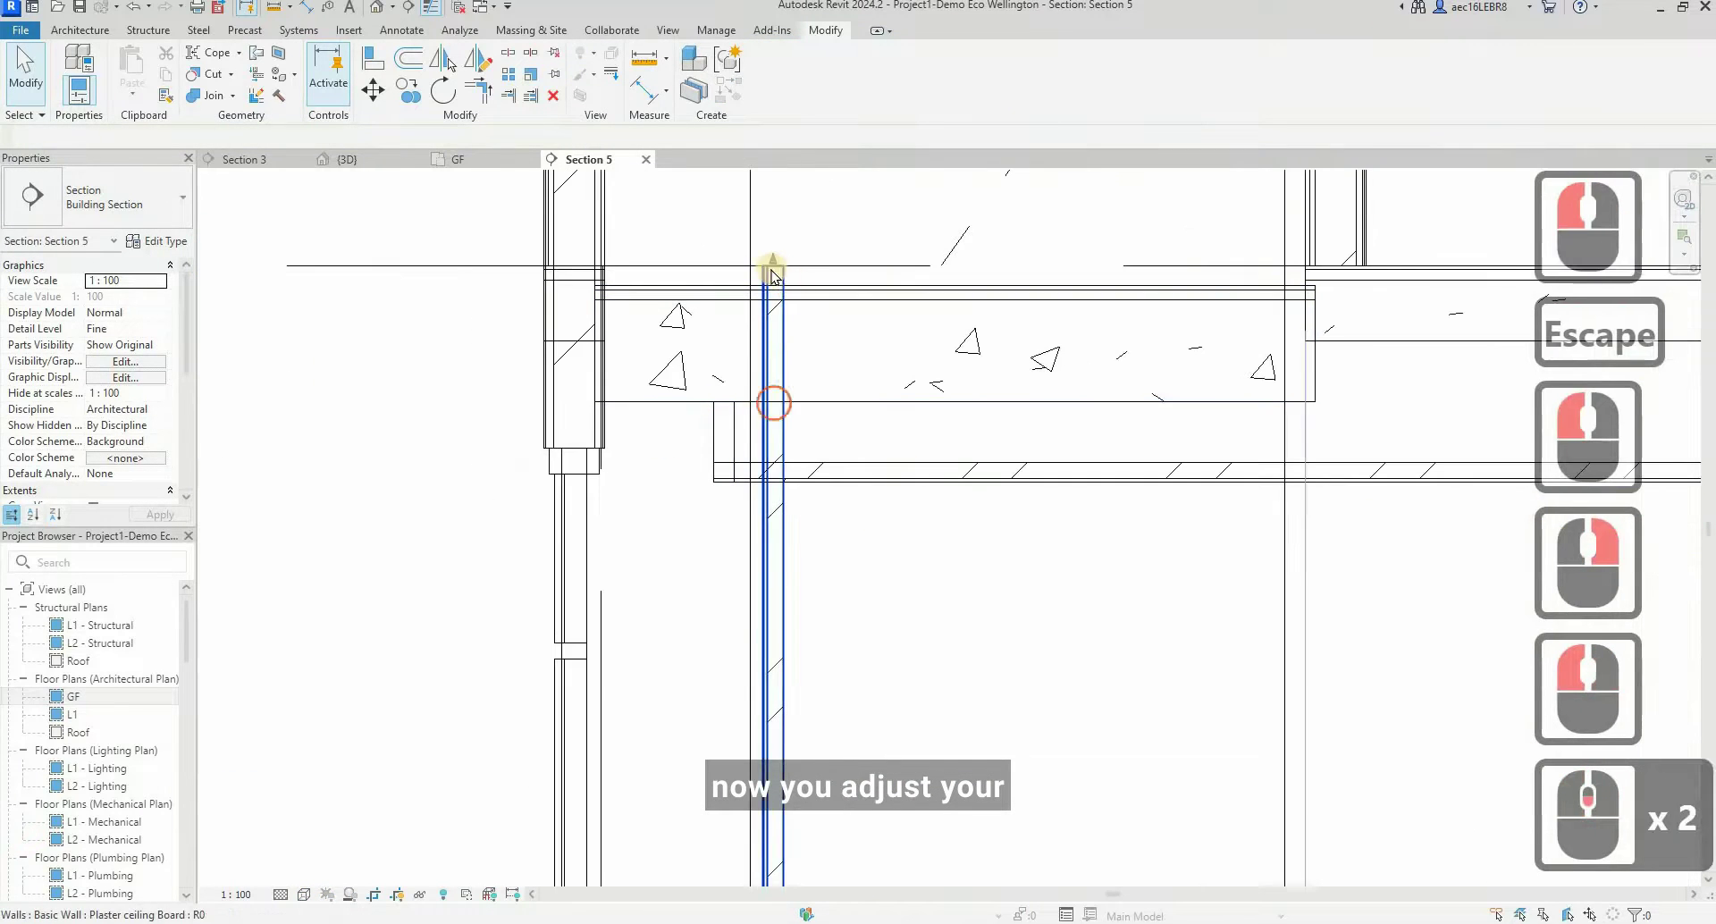
{"action": "left_click", "coordinate": [770, 272]}
{"action": "left_click_drag", "start_coordinate": [780, 404], "coordinate": [780, 404]}
- Raise the base of the Plaster ceiling Board wall to the top face of the ceiling, a base offset of 3015 mm
{"action": "scroll", "coordinate": [780, 404], "scroll_direction": "down", "scroll_amount": 6}
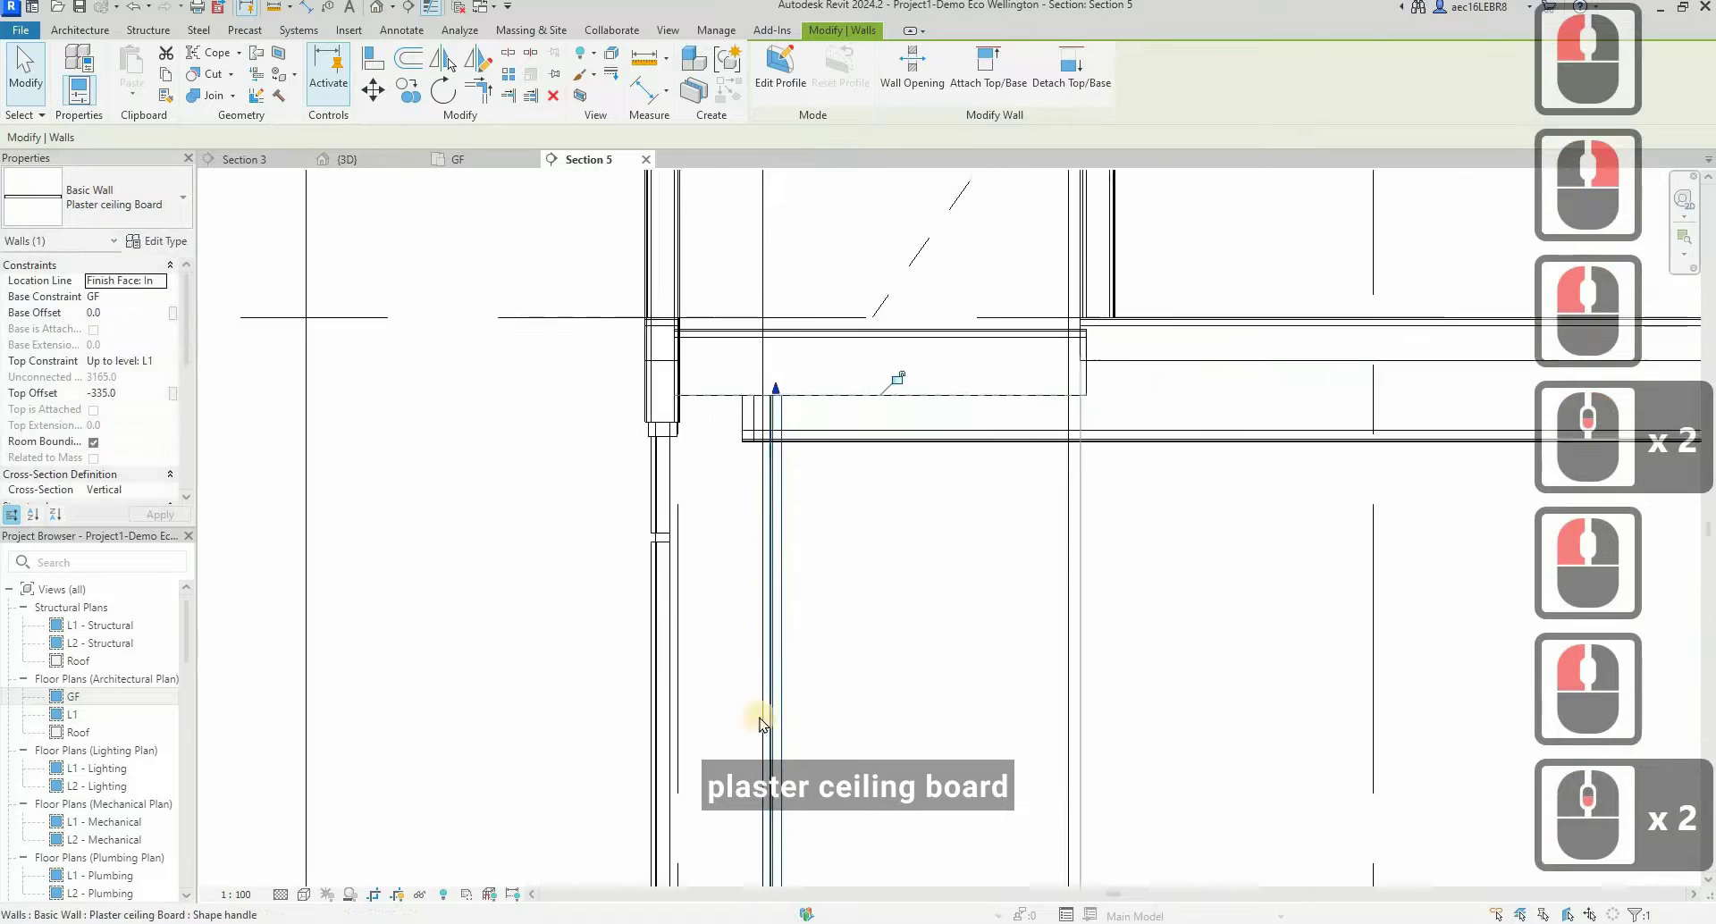
{"action": "left_click_drag", "start_coordinate": [794, 501], "coordinate": [786, 451]}
{"action": "scroll", "coordinate": [787, 451], "scroll_direction": "up", "scroll_amount": 5}
{"action": "mouse_move", "coordinate": [778, 376]}
{"action": "left_mouse_down"}
{"action": "mouse_move", "coordinate": [778, 325]}
{"action": "mouse_move", "coordinate": [754, 356]}
{"action": "left_mouse_up"}
{"action": "scroll", "coordinate": [754, 357], "scroll_direction": "up", "scroll_amount": 6}
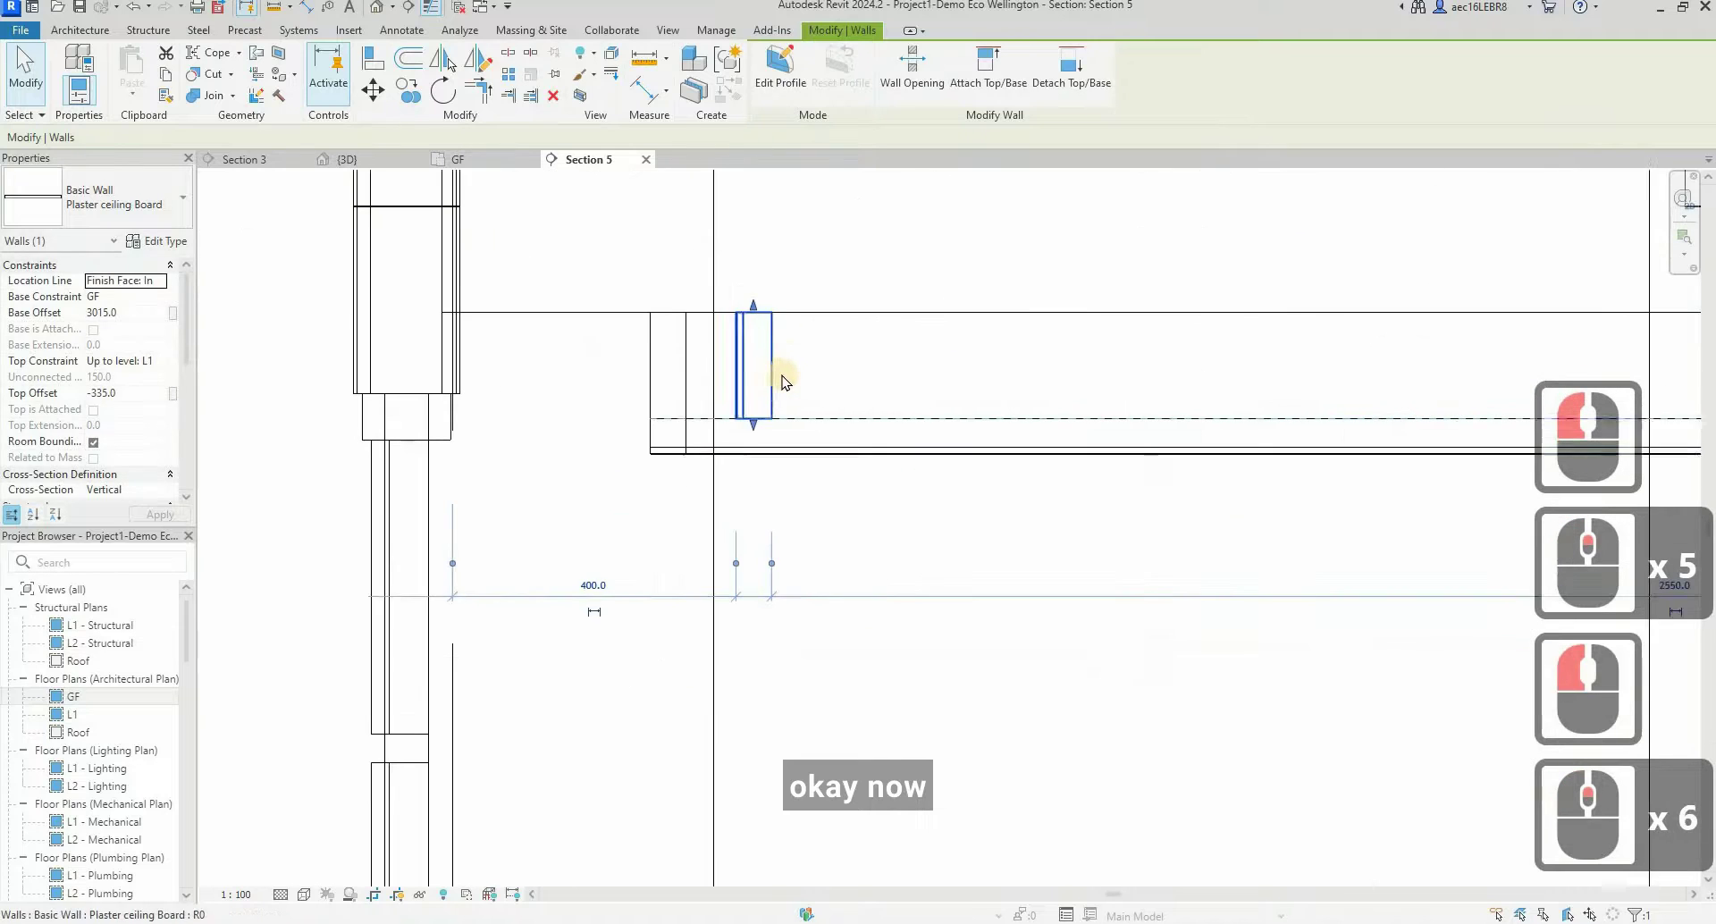
{"action": "key", "text": "Escape"}
- Compare the in-place ceiling pelmet with the Plaster ceiling Board wall, checking the wall's length, area and volume properties
{"action": "left_click", "coordinate": [784, 392]}
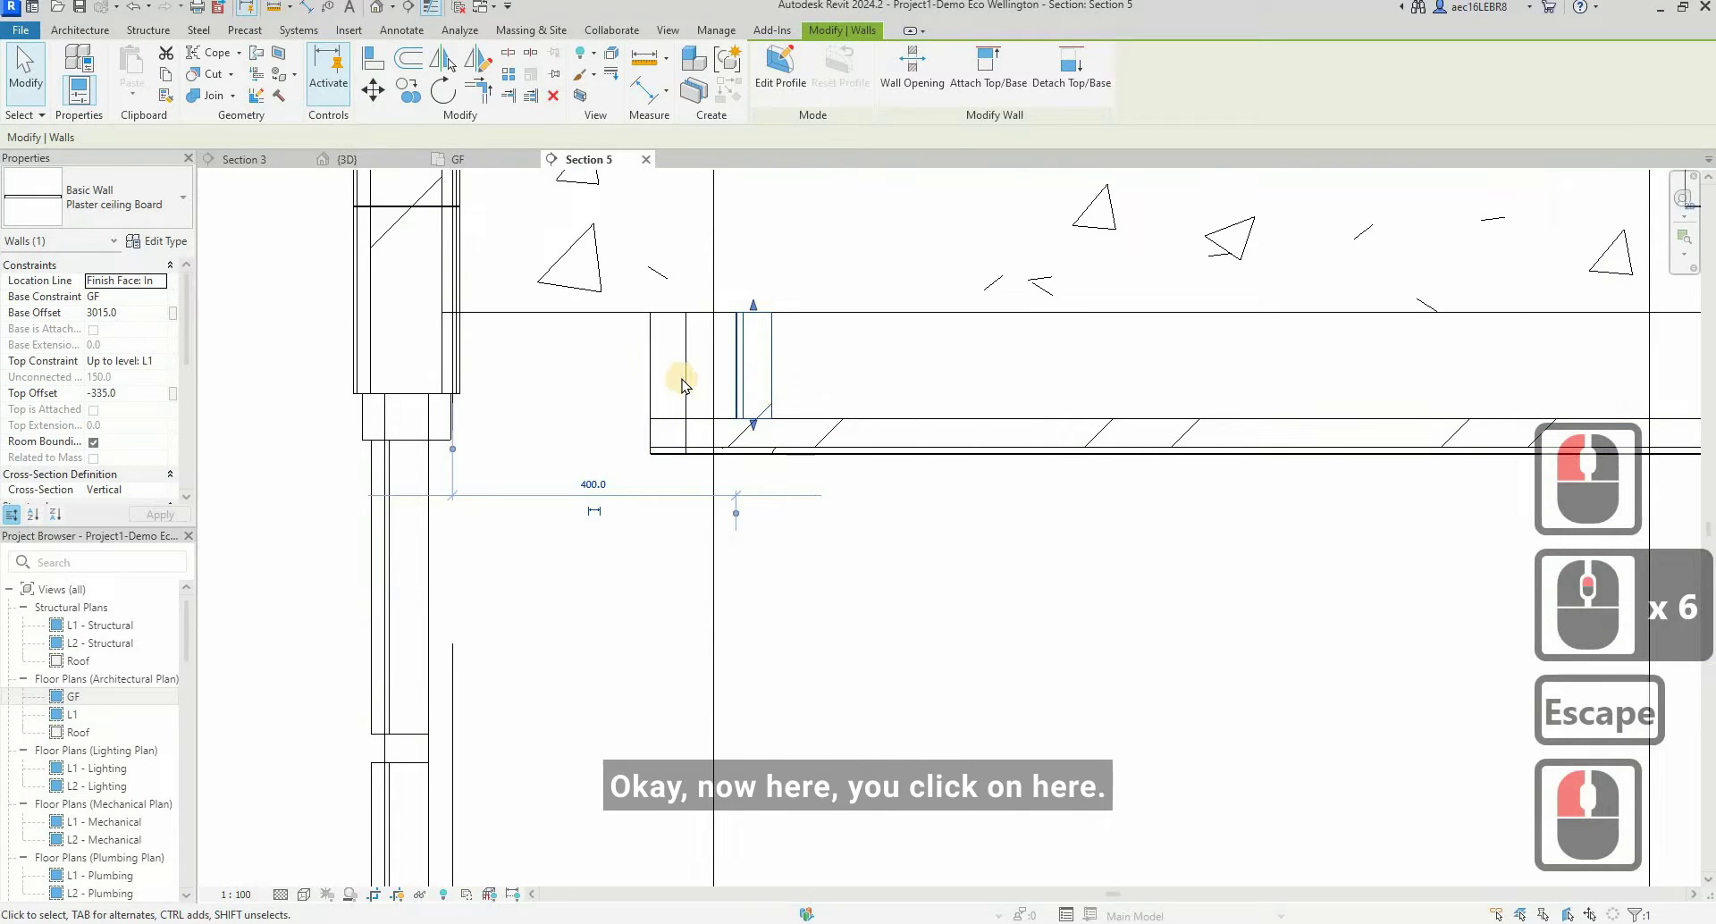
{"action": "left_click", "coordinate": [667, 476]}
{"action": "left_click", "coordinate": [670, 421]}
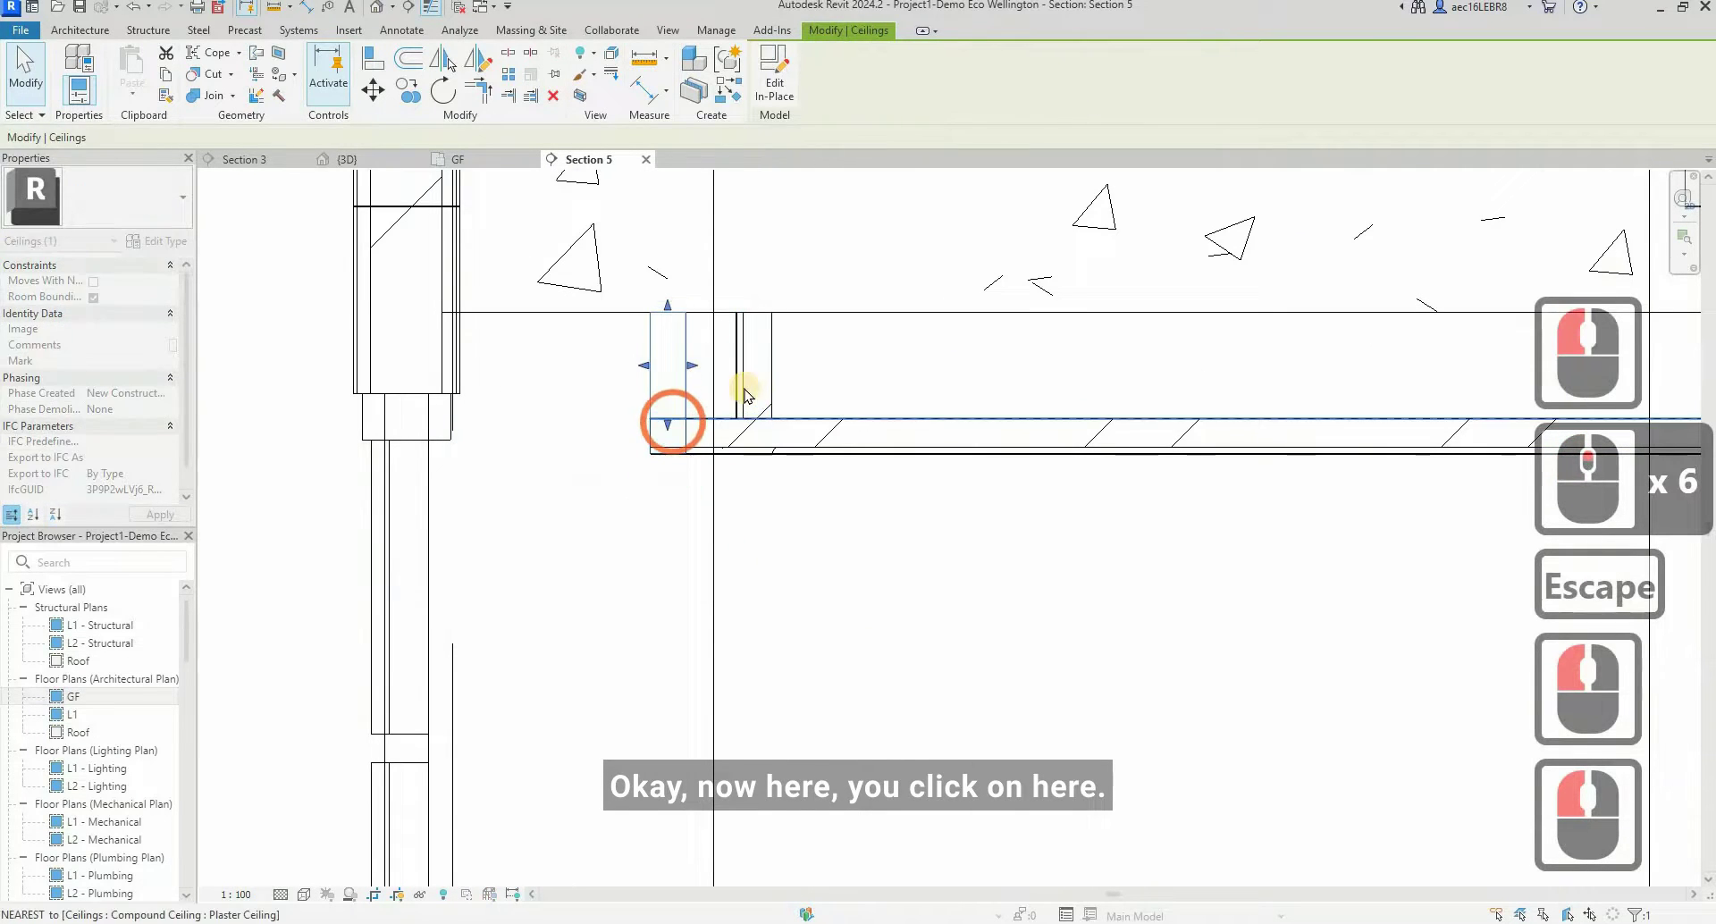
{"action": "key", "text": "Escape"}
{"action": "left_click", "coordinate": [759, 384]}
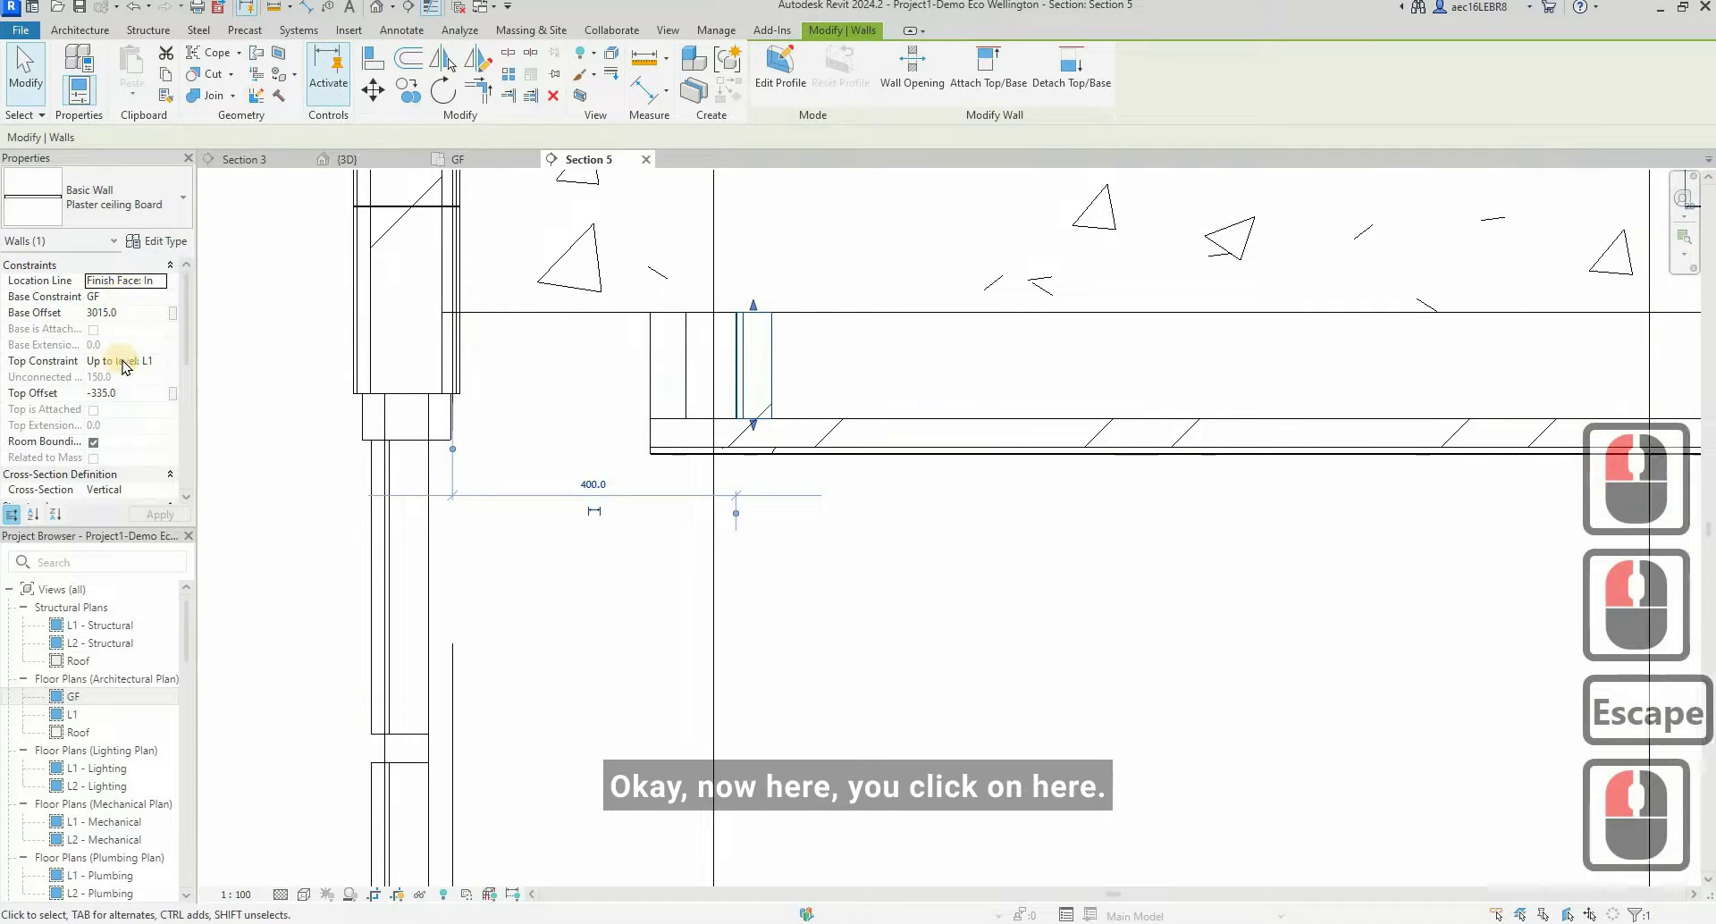
{"action": "scroll", "coordinate": [123, 367], "scroll_direction": "down", "scroll_amount": 6}
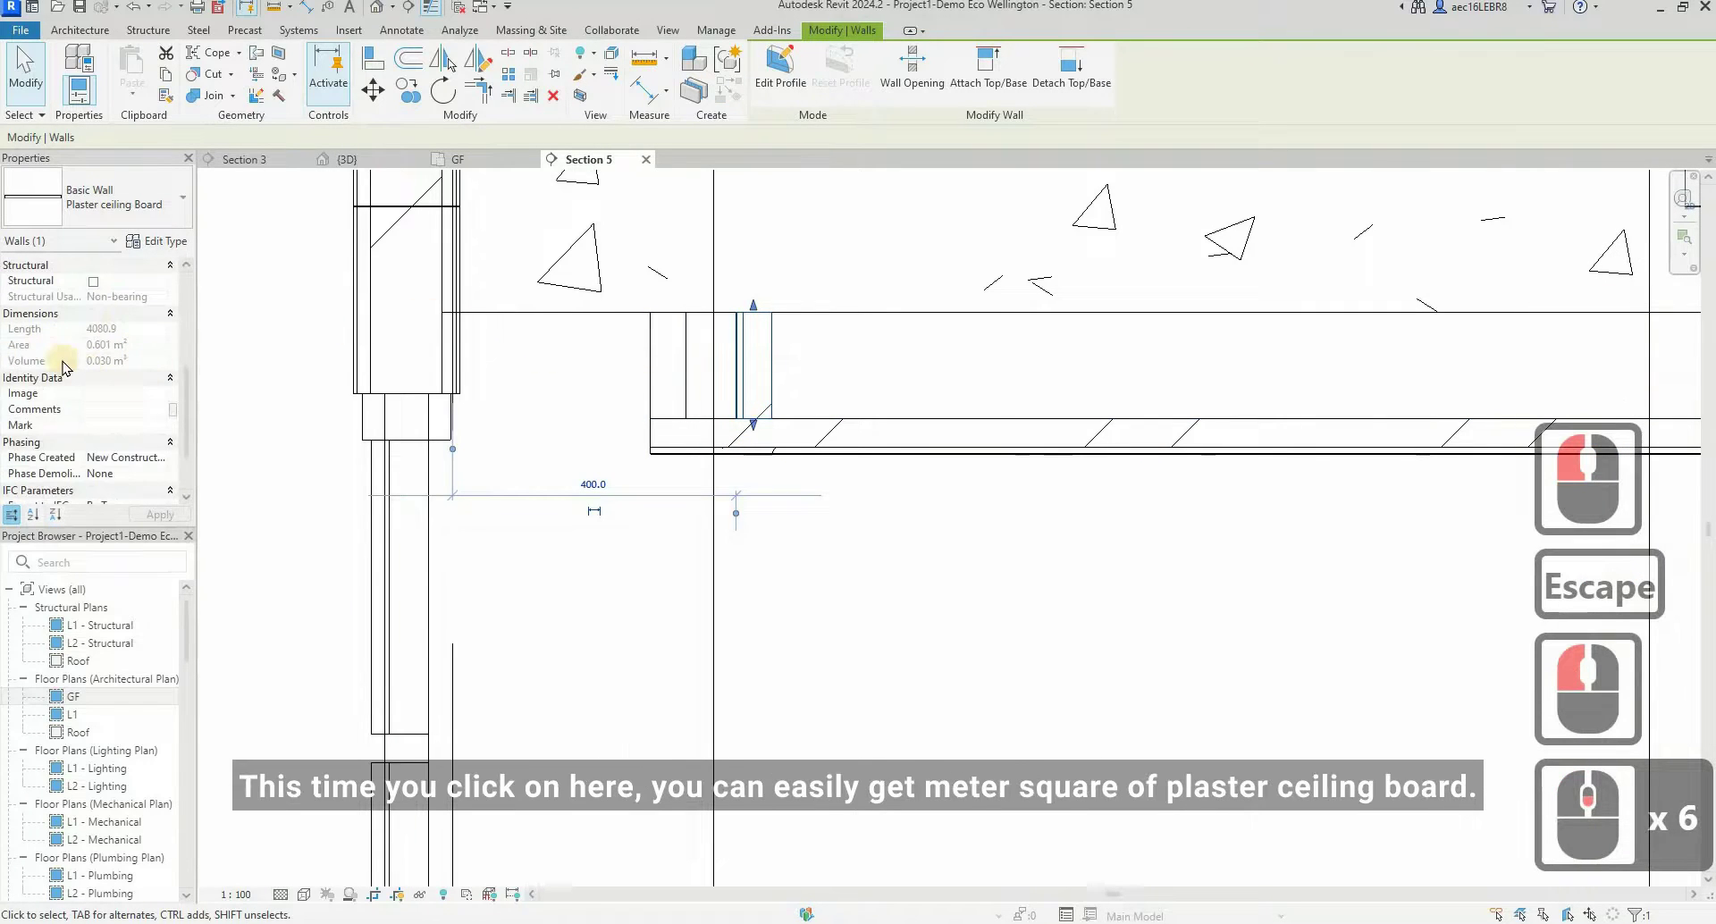
{"action": "left_click", "coordinate": [98, 243]}
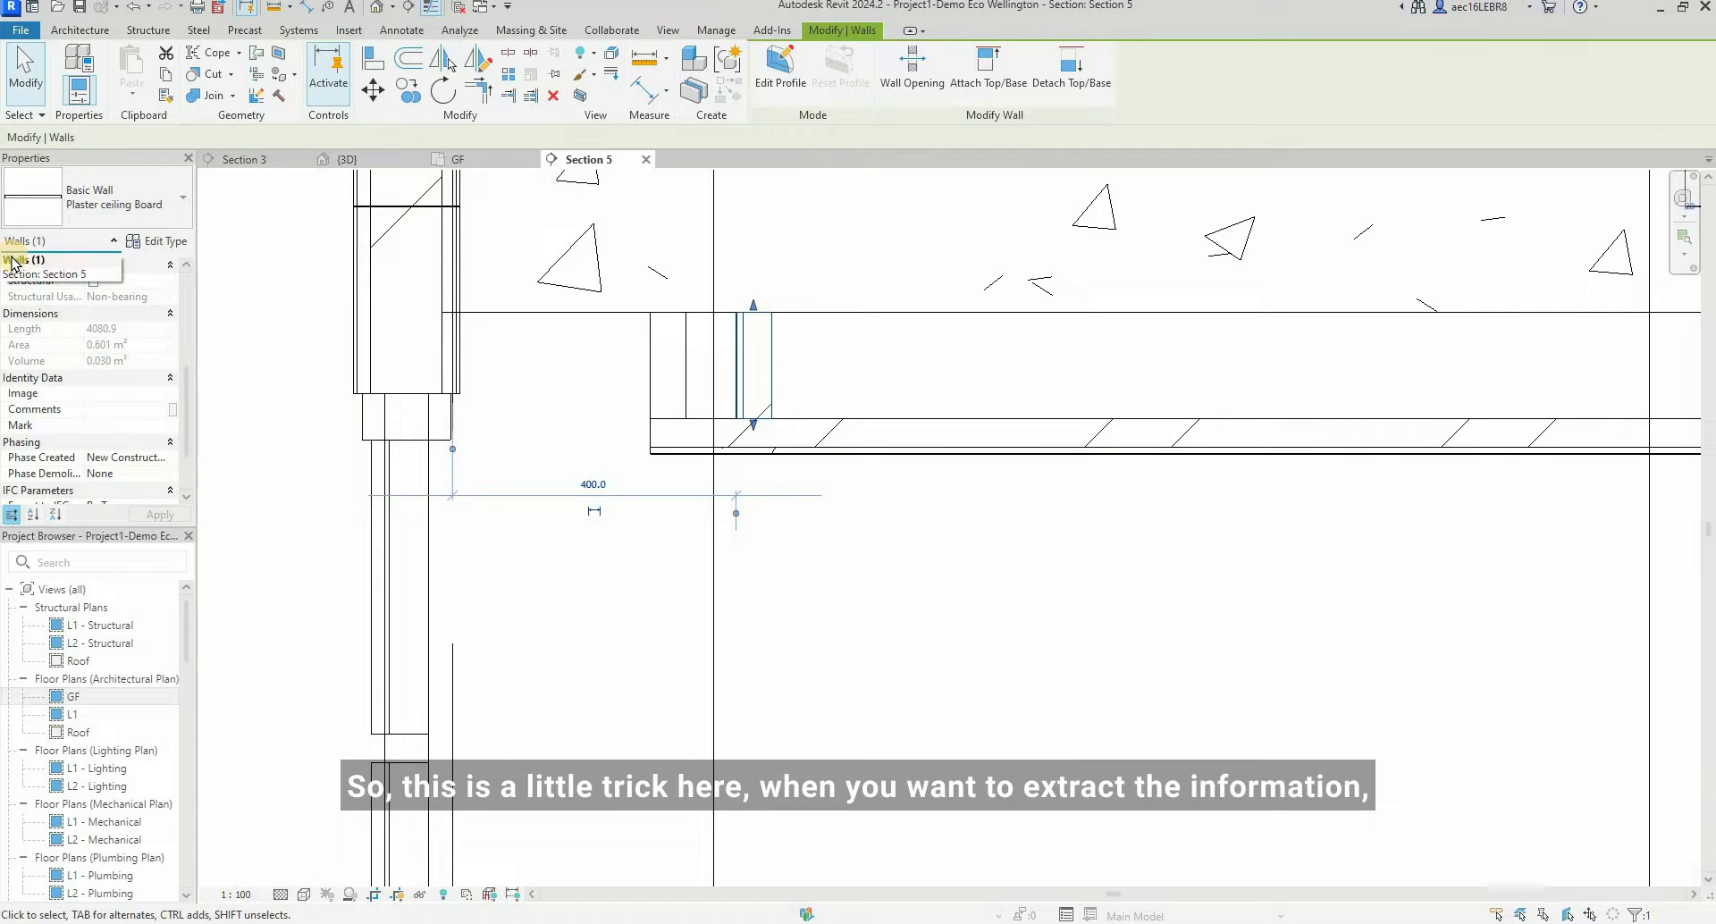
{"action": "left_click", "coordinate": [764, 364]}
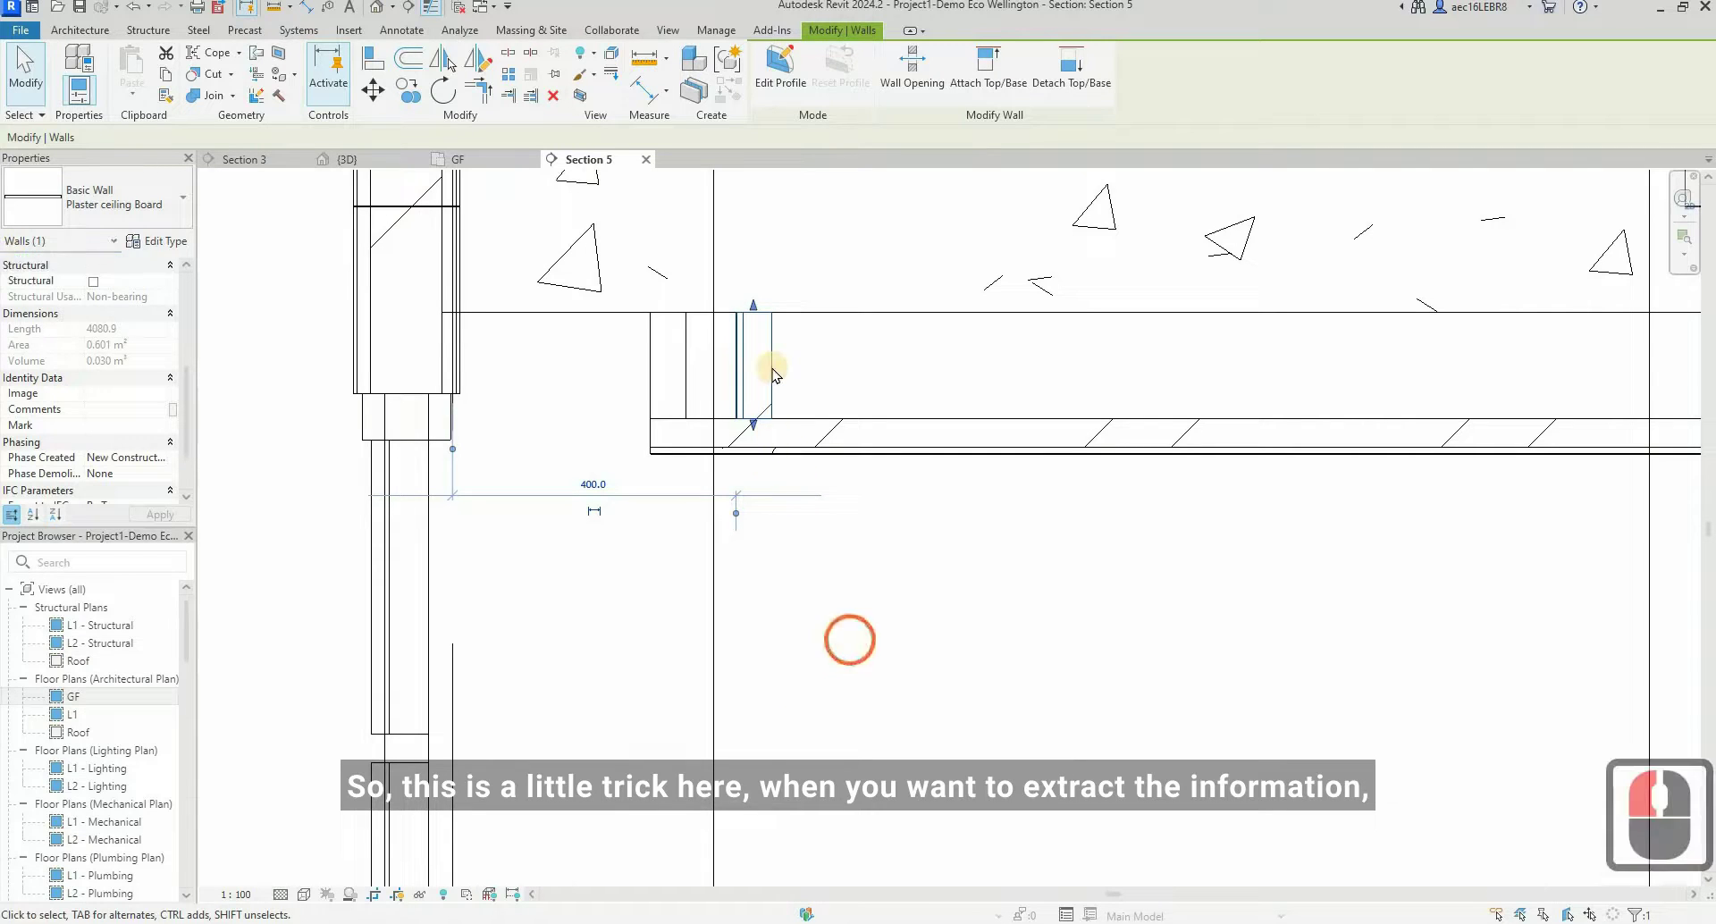
{"action": "key", "text": "Escape"}
{"action": "left_click", "coordinate": [754, 369]}
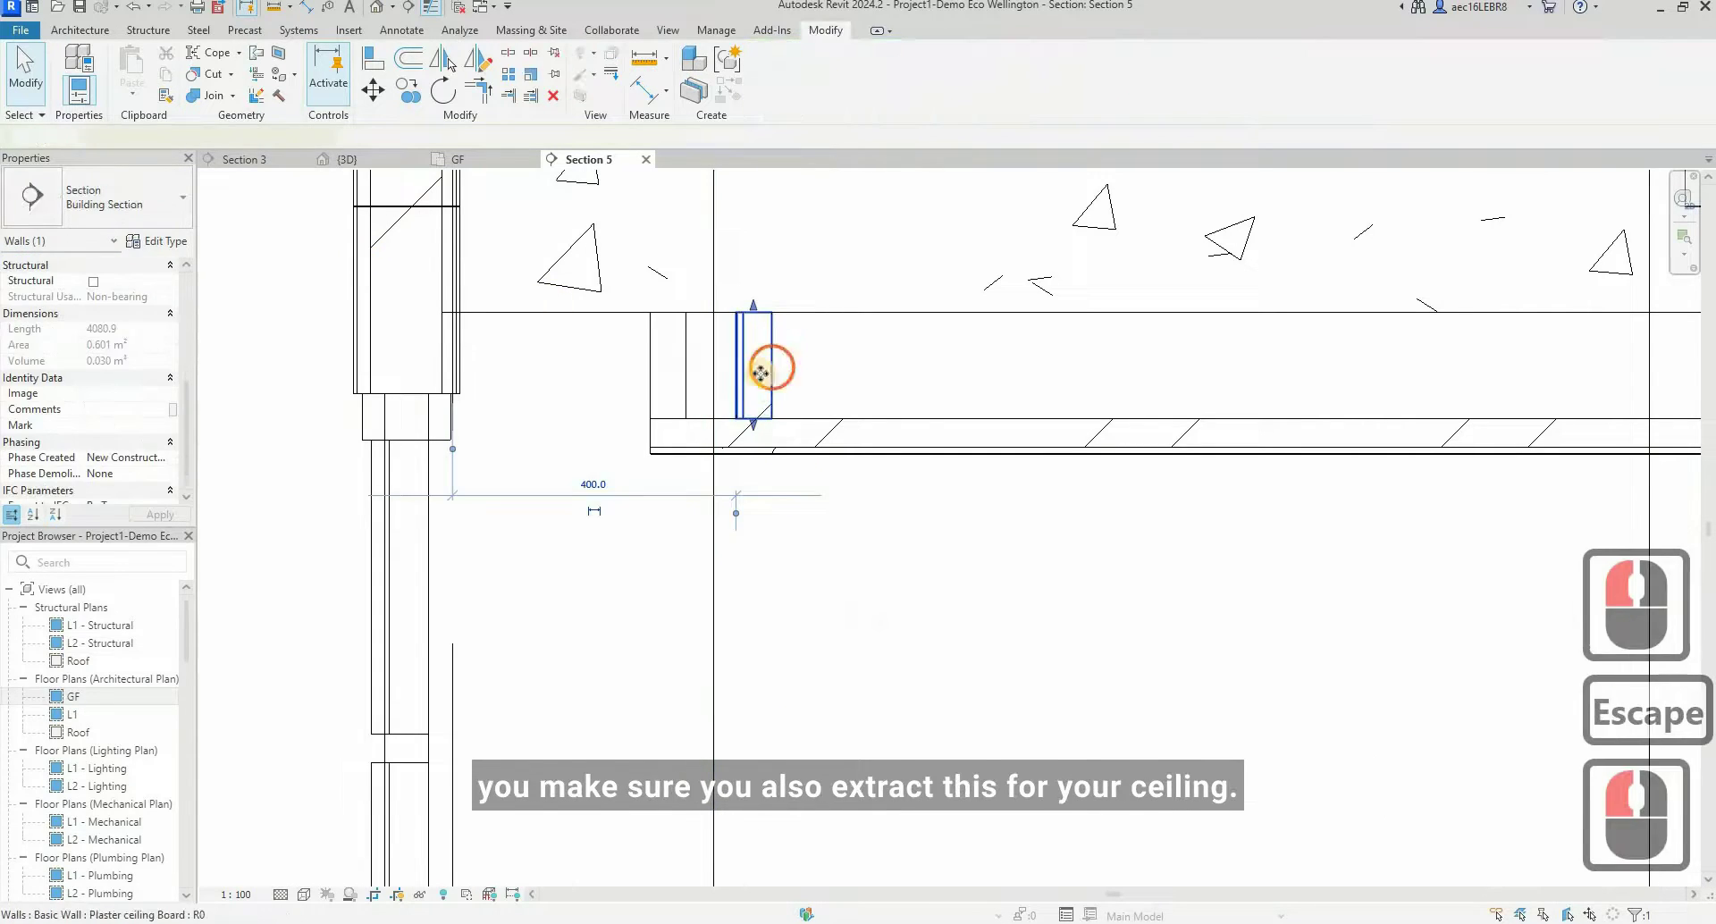
- Select the in-place ceiling pelmet beside the wall and check its properties for quantity data
{"action": "left_click", "coordinate": [1069, 447]}
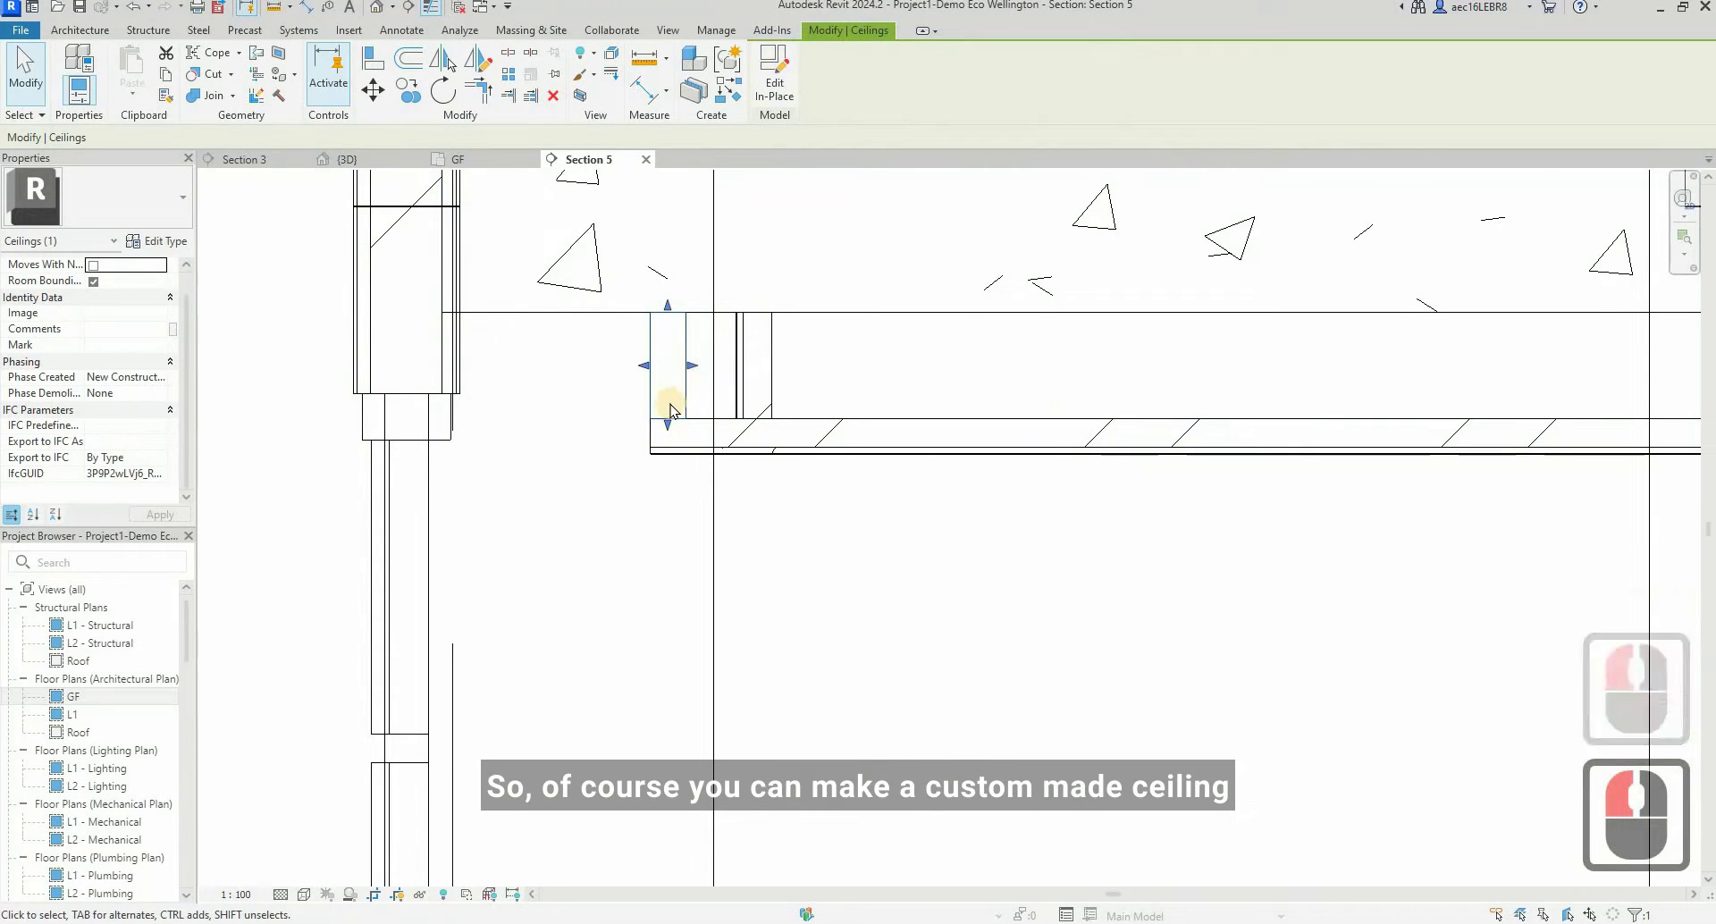
{"action": "left_click", "coordinate": [684, 364]}
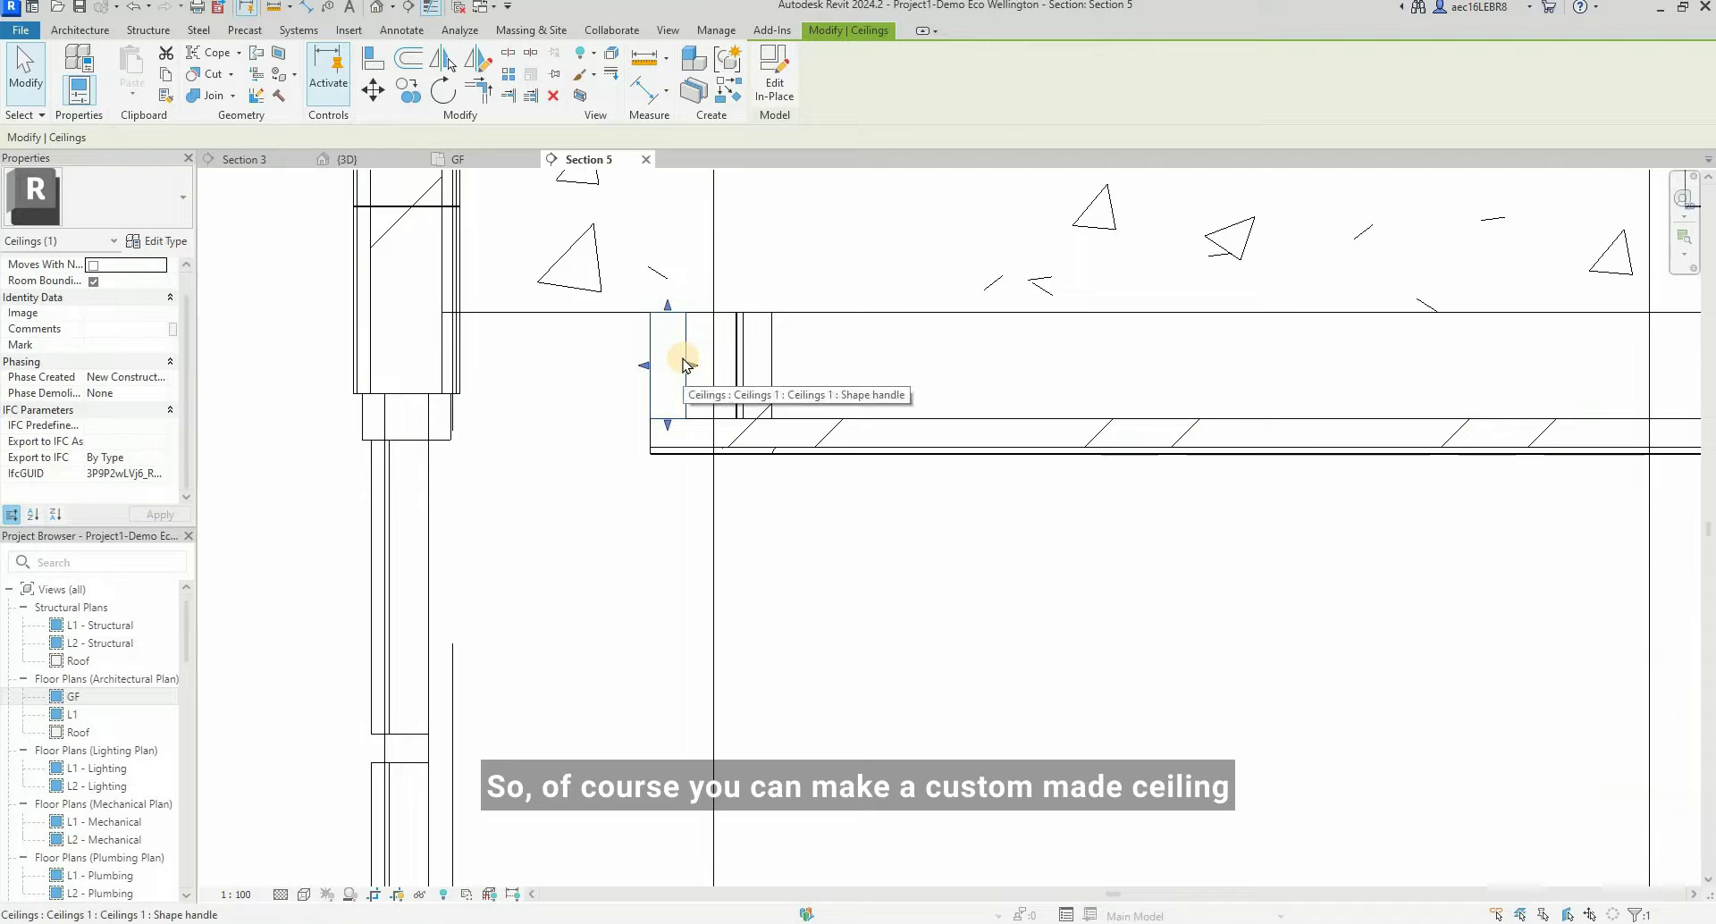
{"action": "left_click", "coordinate": [687, 360]}
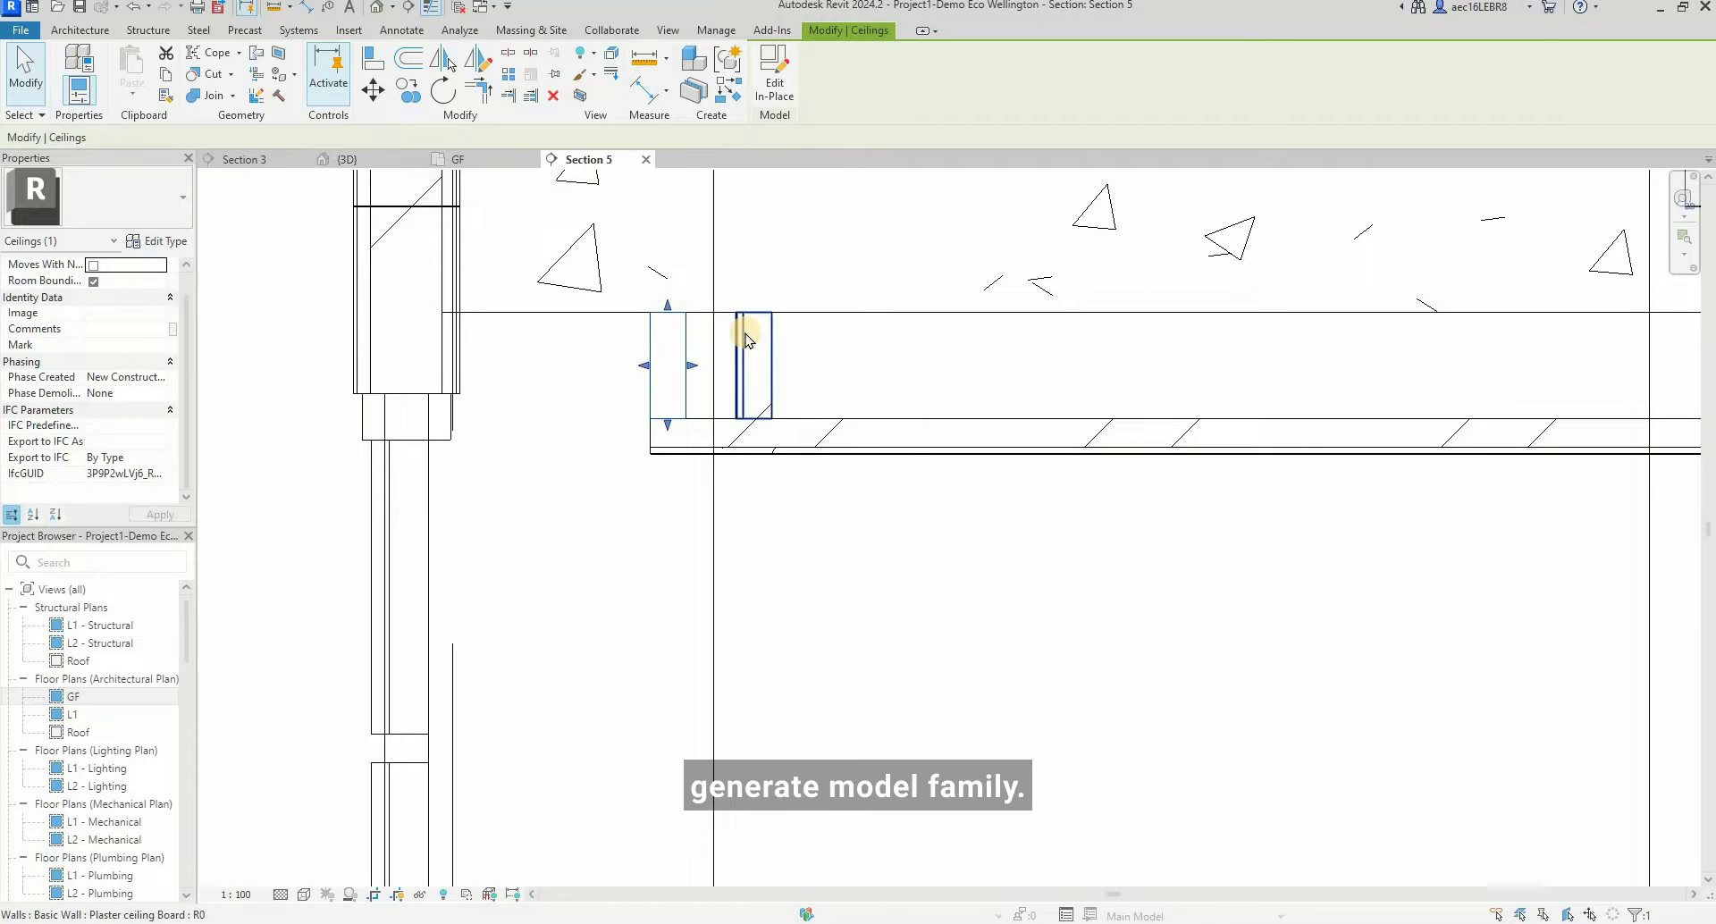
- Show the 3D view and examine the pelmet and ceiling within the whole sectioned house
{"action": "scroll", "coordinate": [563, 321], "scroll_direction": "down", "scroll_amount": 4}
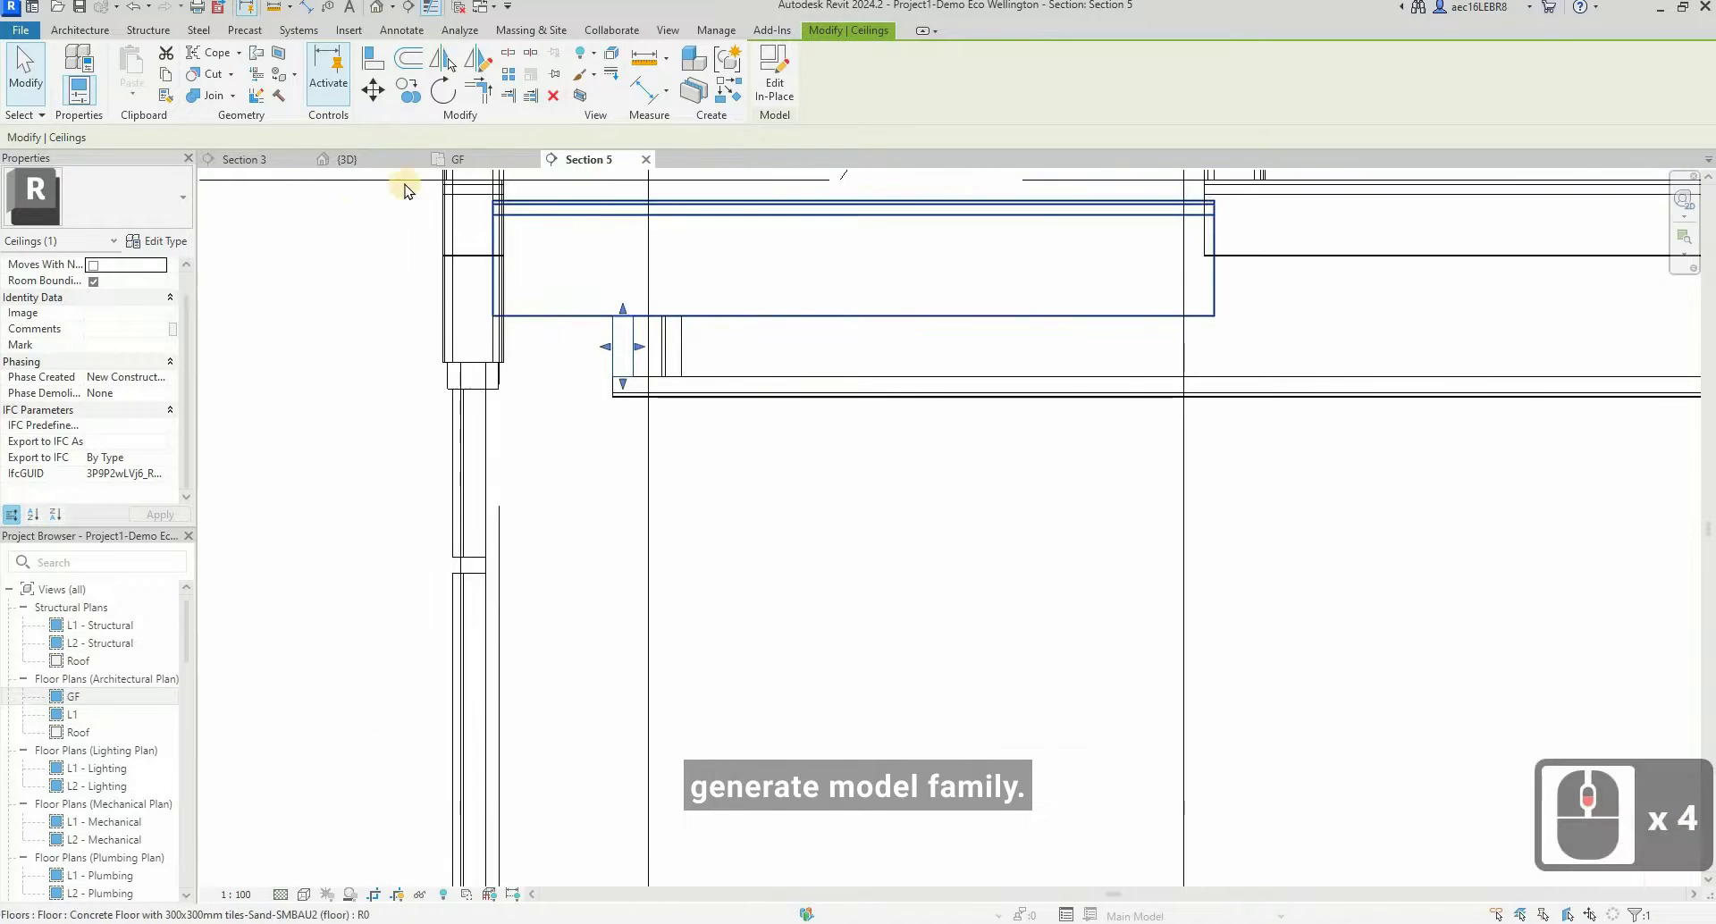
{"action": "left_click", "coordinate": [347, 159]}
{"action": "left_click", "coordinate": [807, 445]}
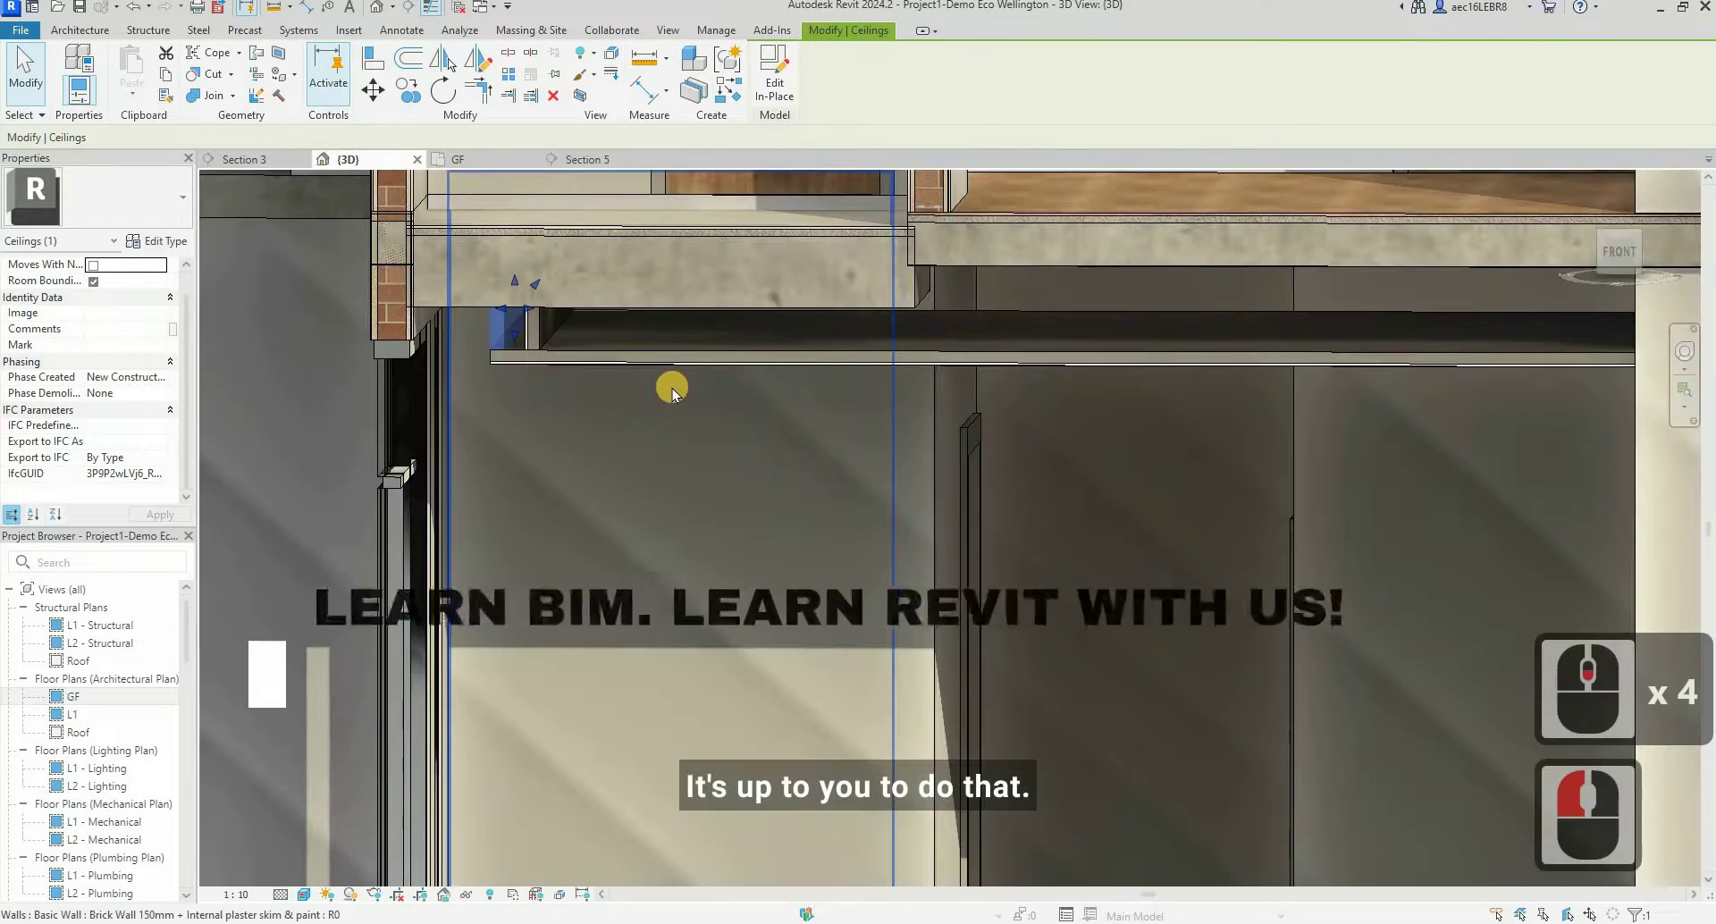
{"action": "scroll", "coordinate": [672, 388], "scroll_direction": "down", "scroll_amount": 13}
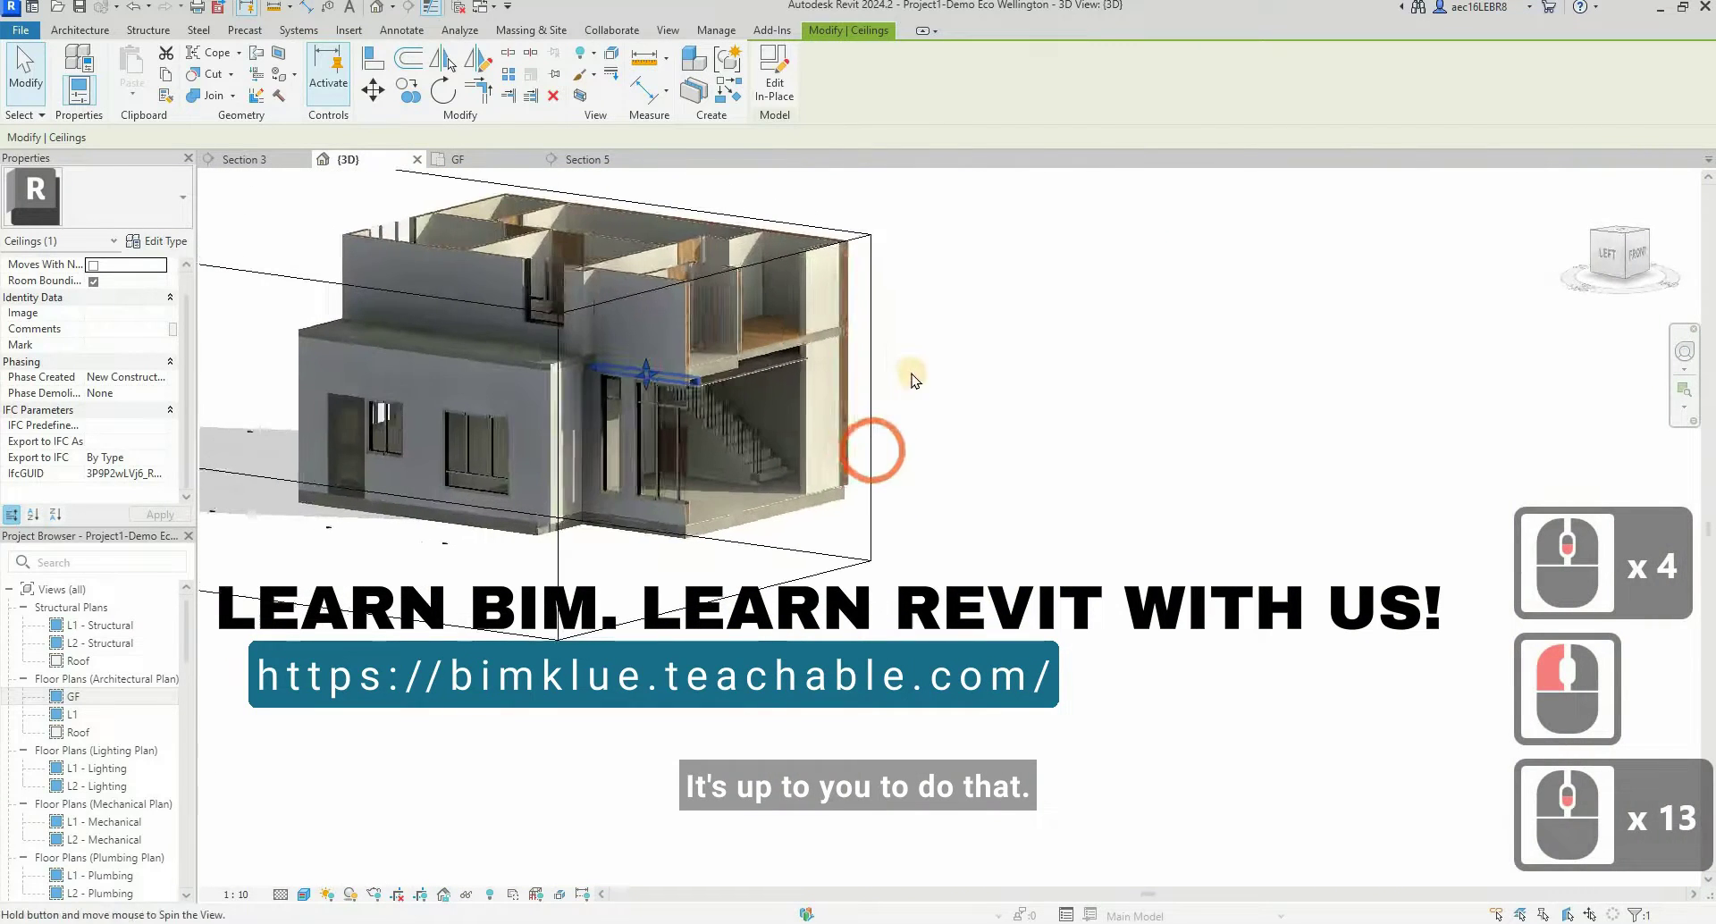